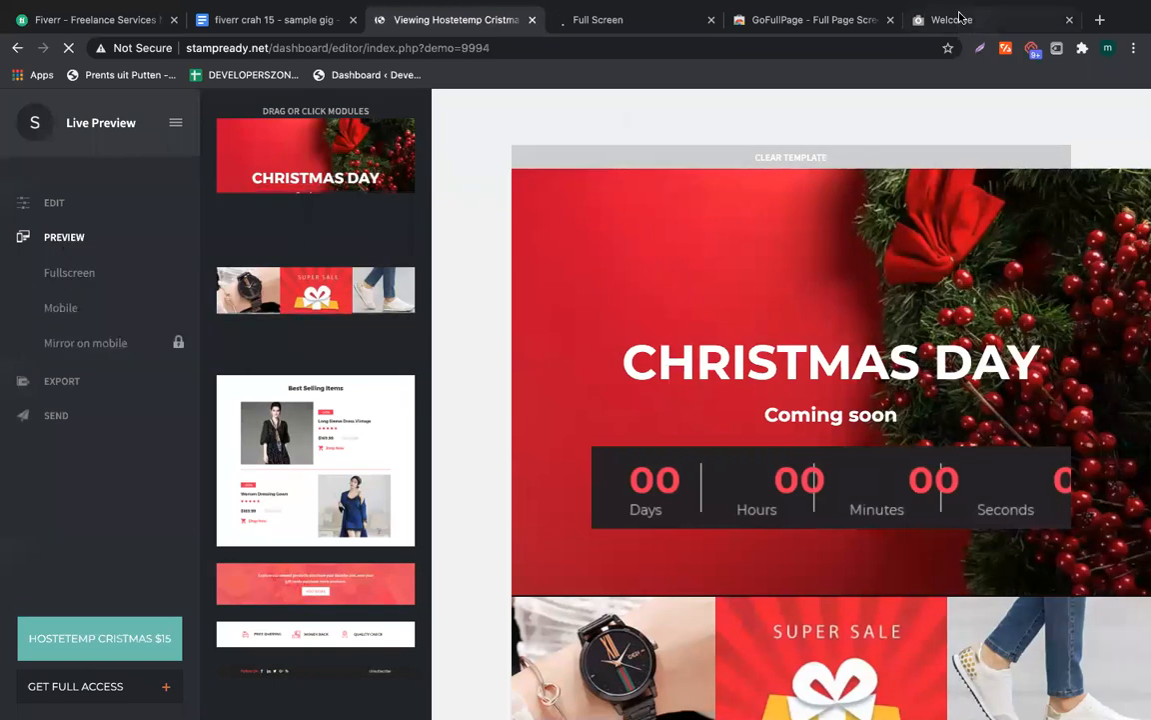
Pin the GoFullPage extension and take a full-page capture of the full-screen Christmas template preview
left_click(639, 20)
scroll(613, 456, "down", 3)
scroll(612, 455, "up", 3)
left_click(1083, 48)
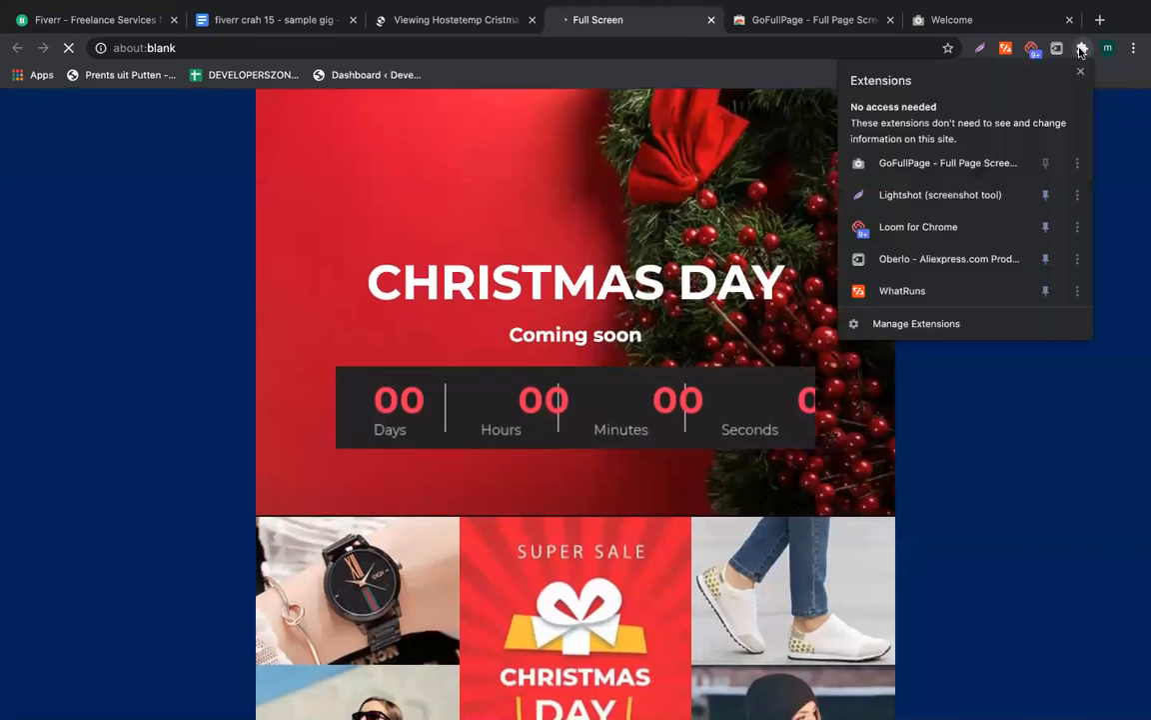
left_click(1045, 163)
left_click(1033, 468)
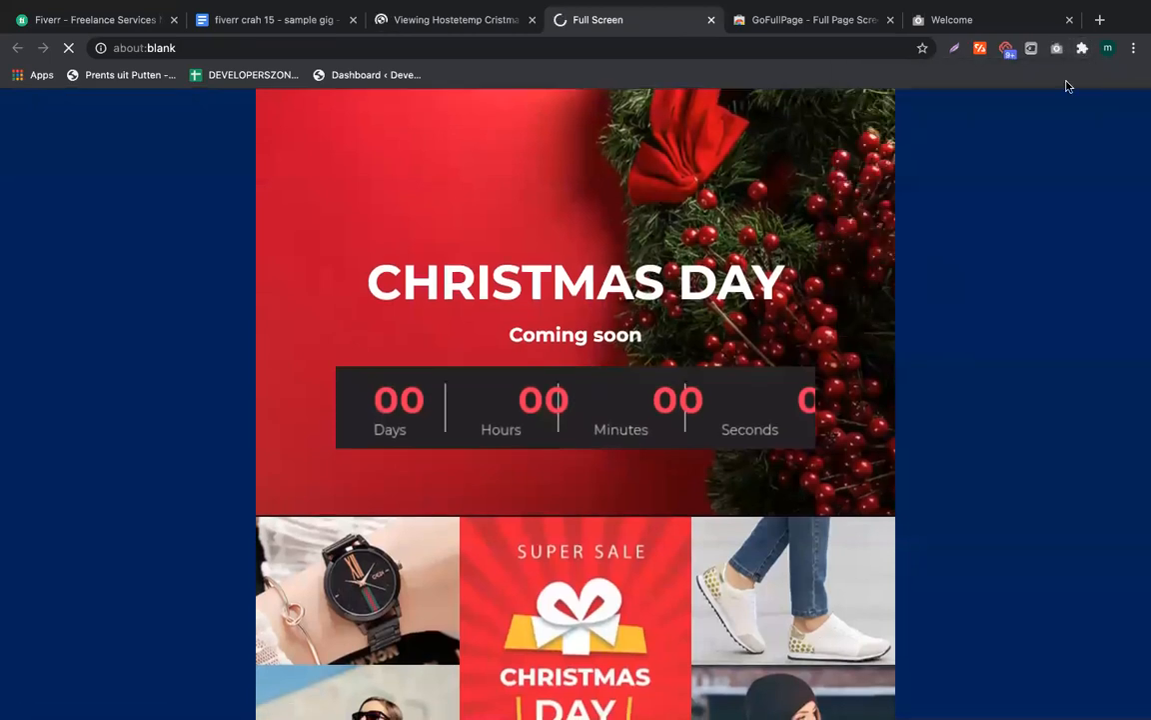
left_click(1056, 48)
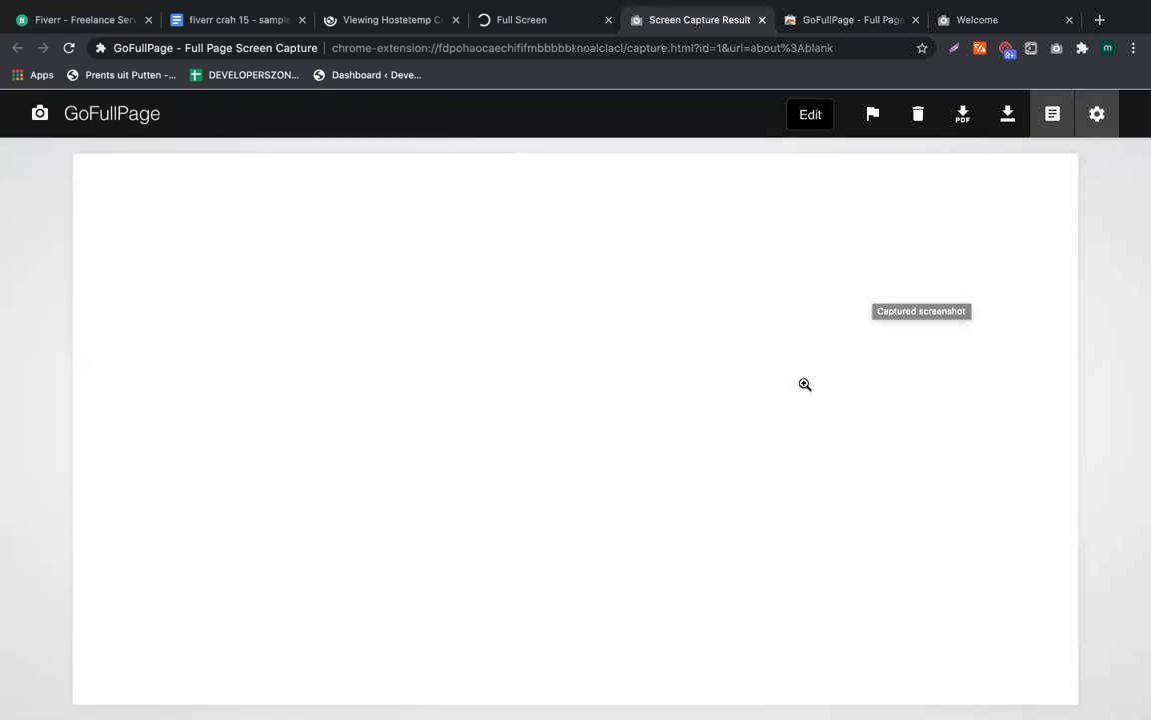
Load elements.envato.com in place of the GoFullPage welcome page
left_click(971, 22)
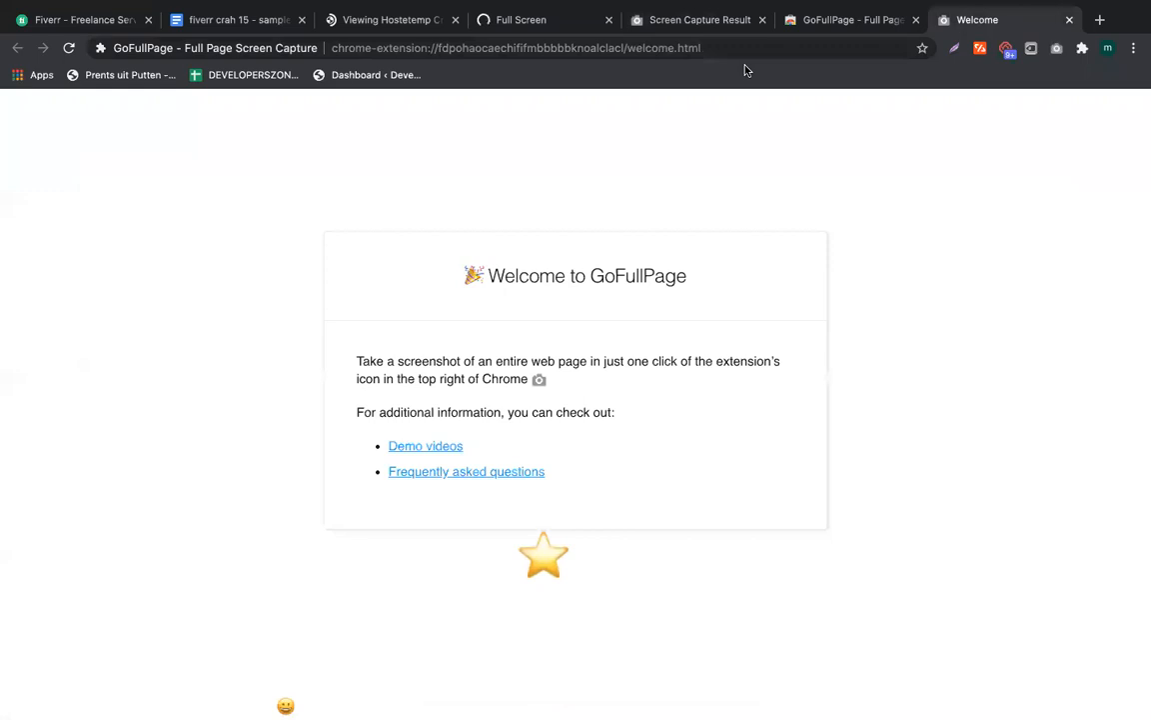
left_click(680, 48)
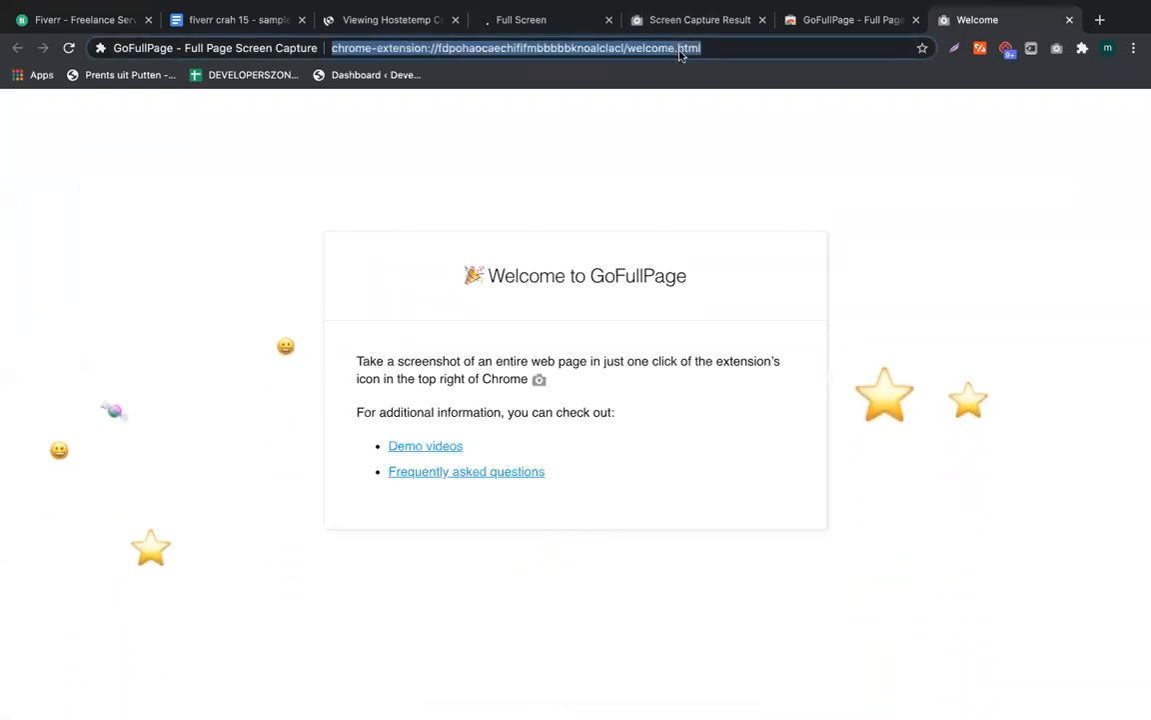
type("en")
key("BackSpace")
type("le")
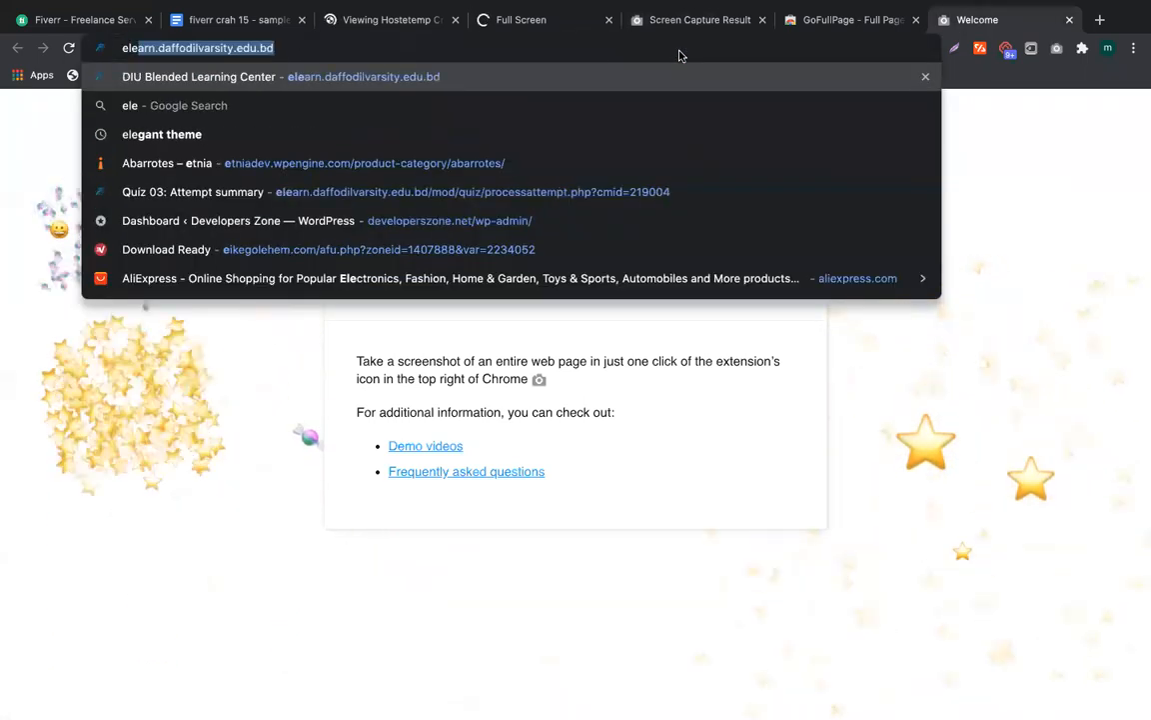
type("ments.e")
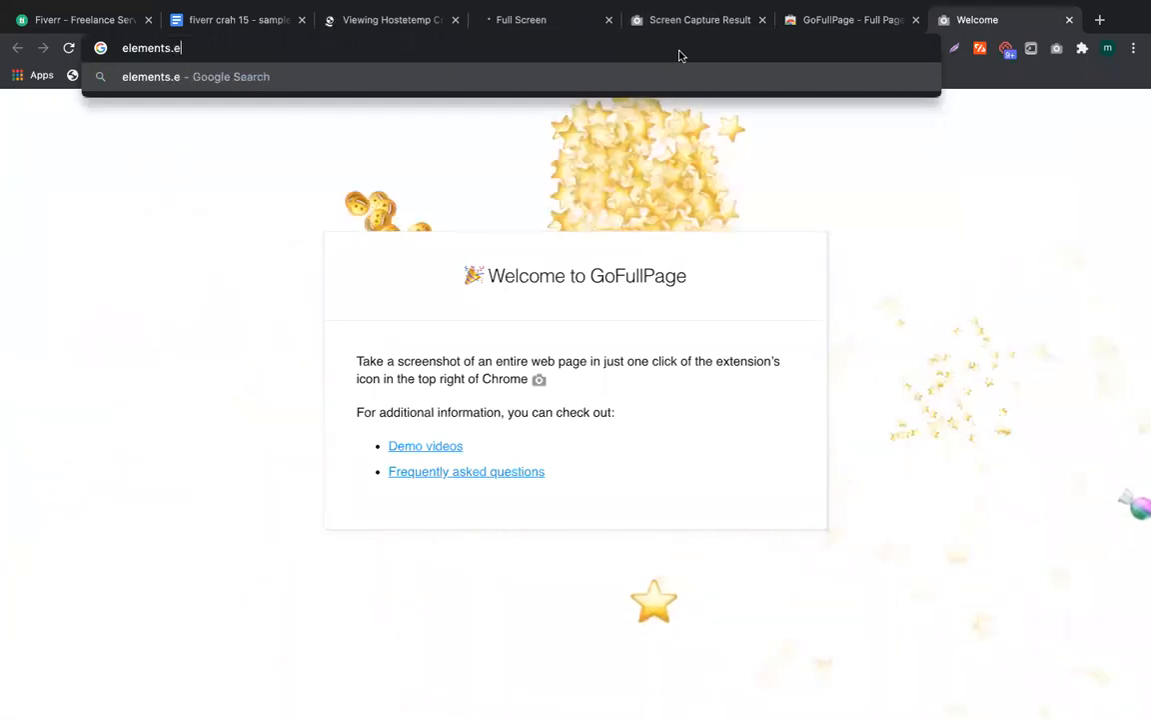
type("nvato.com")
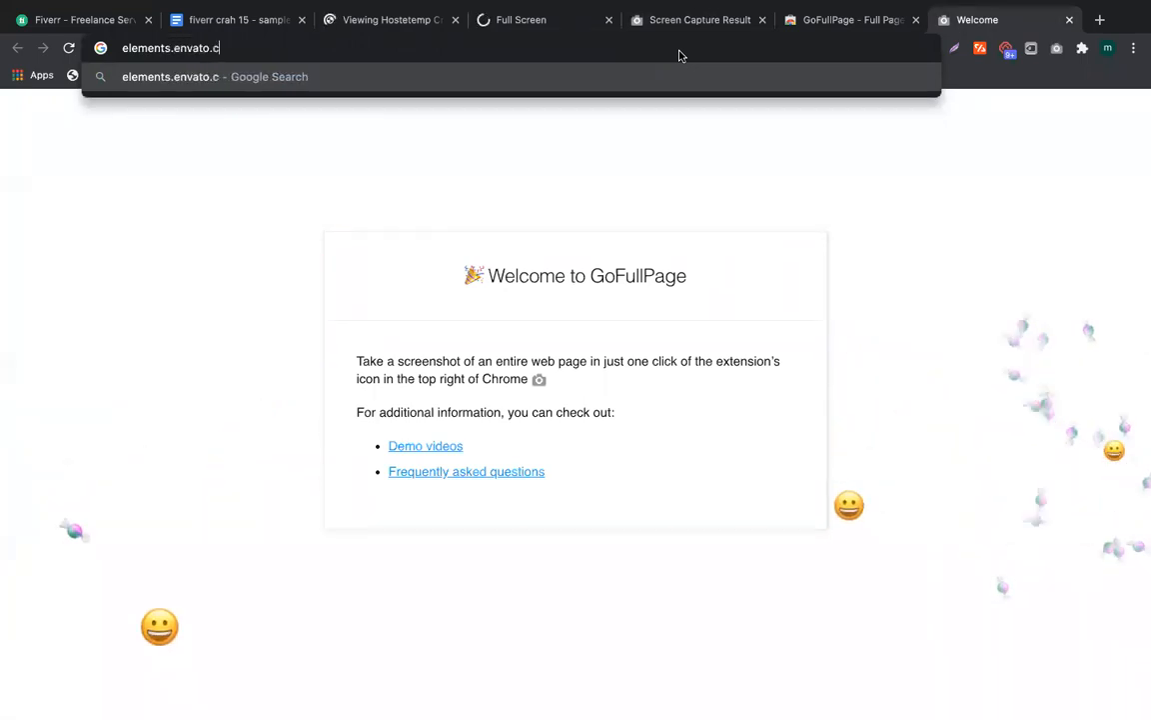
key("Return")
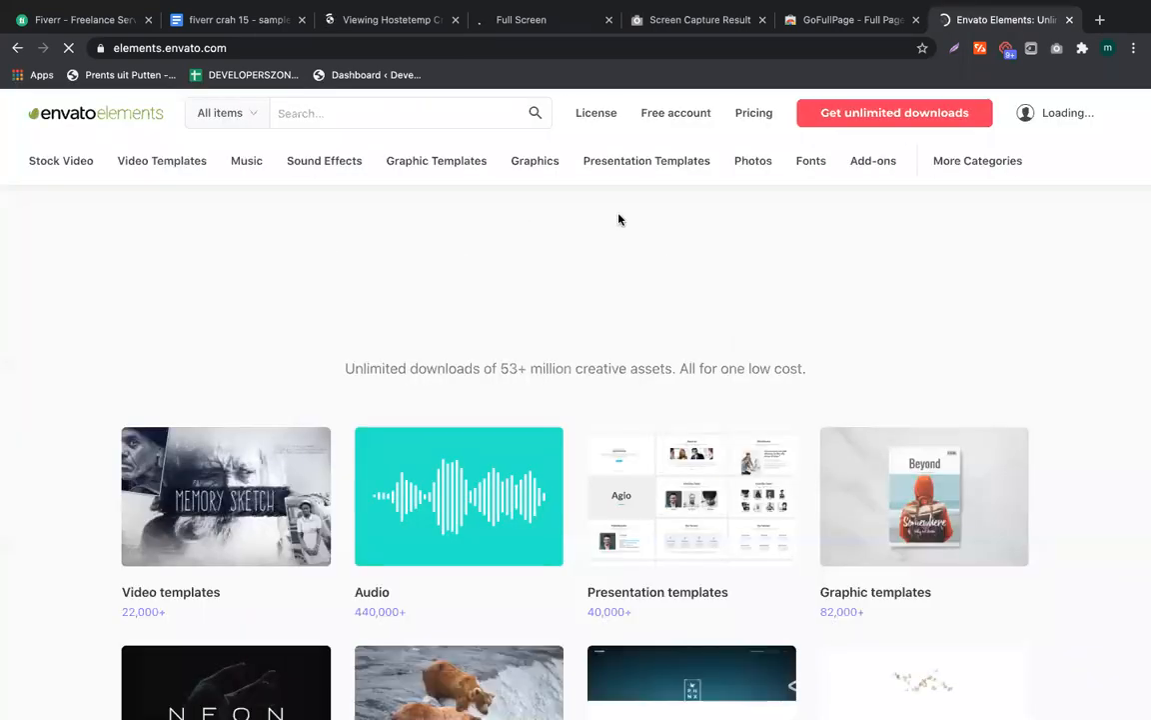
Set the search category to Graphic Templates and open the Graphic templates collection
left_click(258, 118)
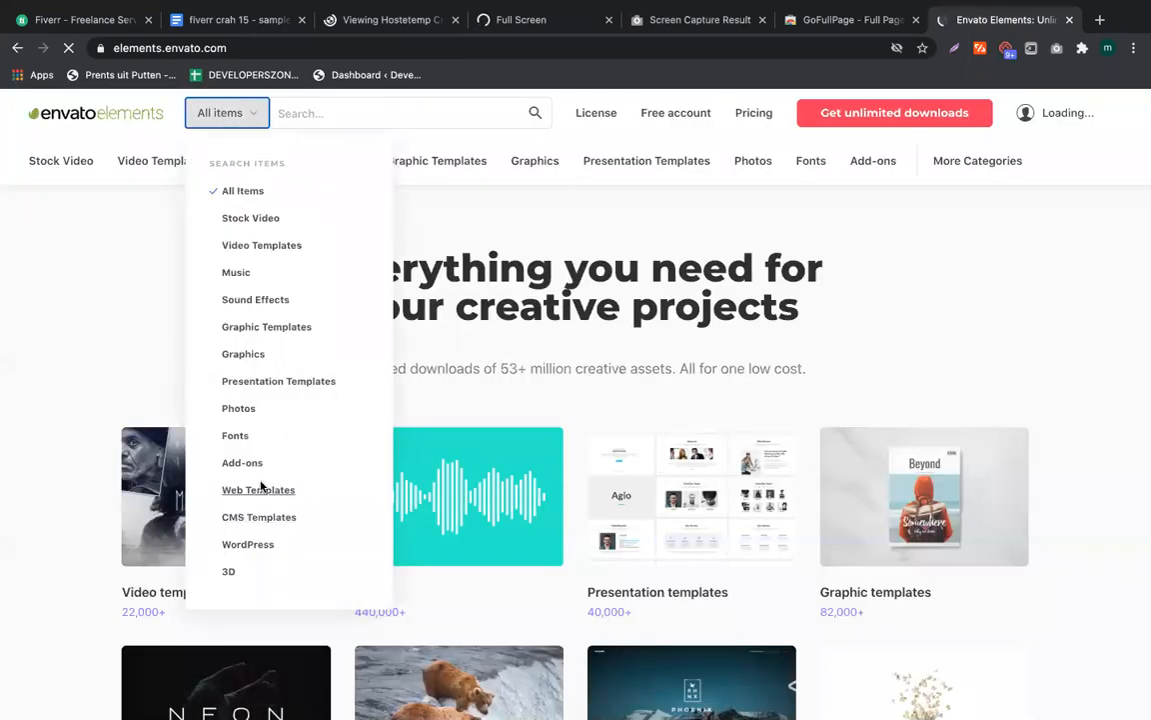
left_click(252, 328)
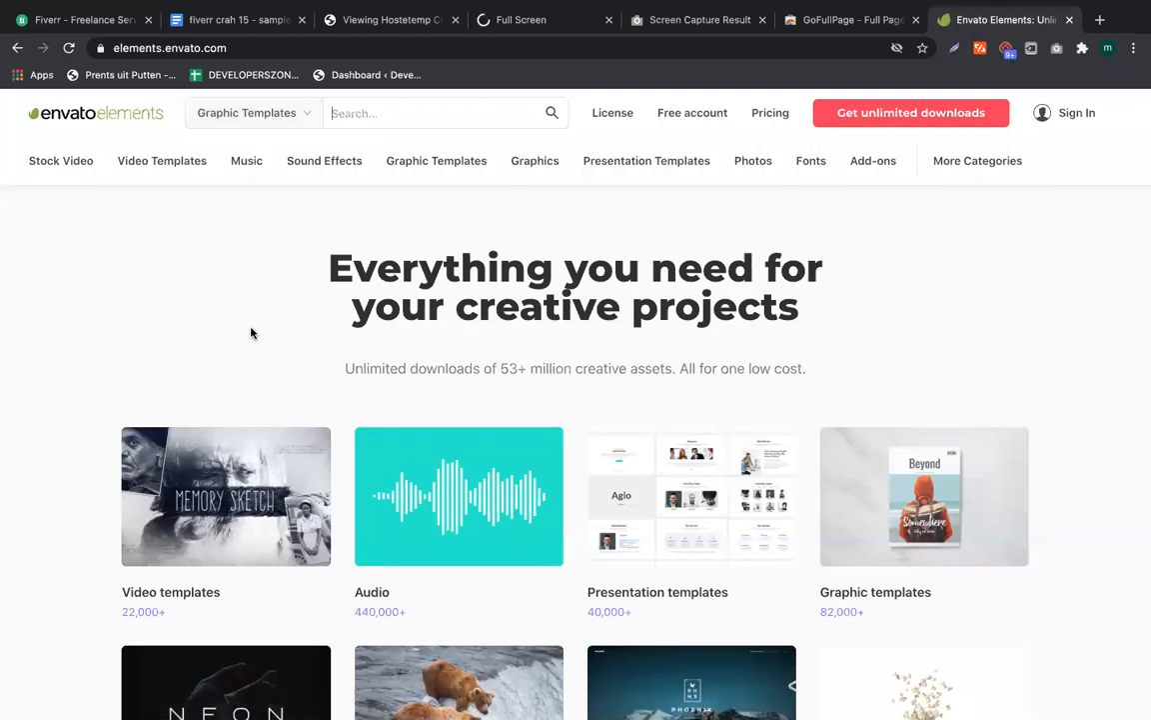
scroll(189, 340, "down", 3)
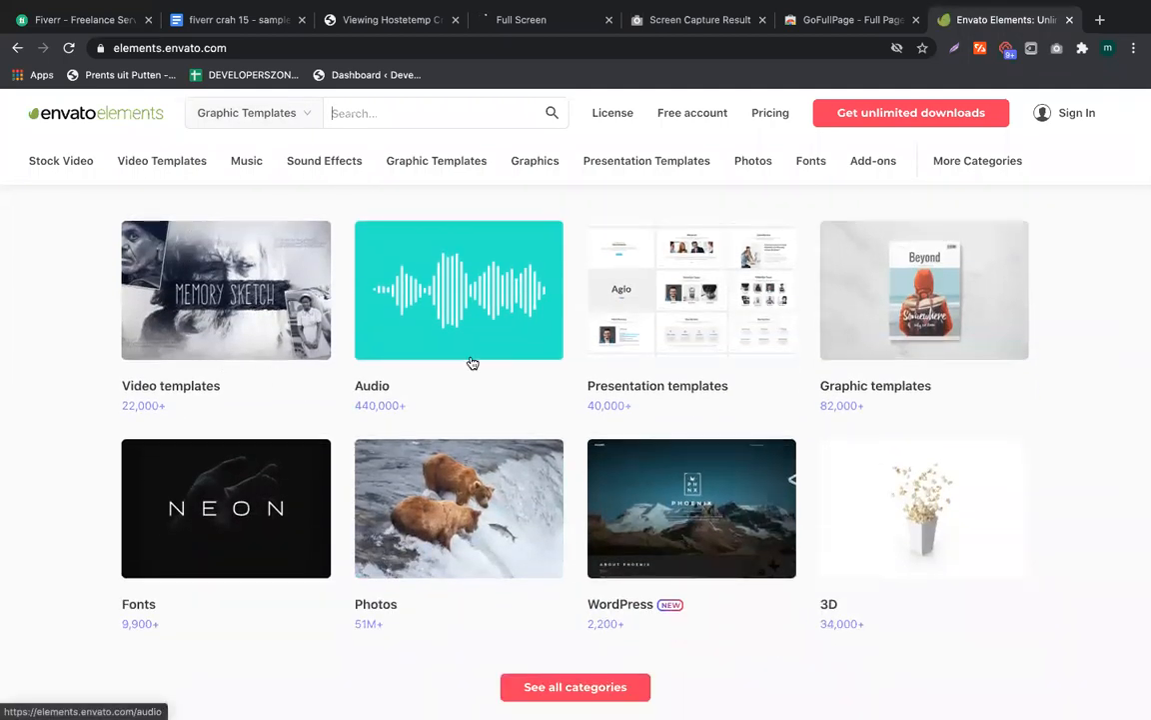
left_click(898, 325)
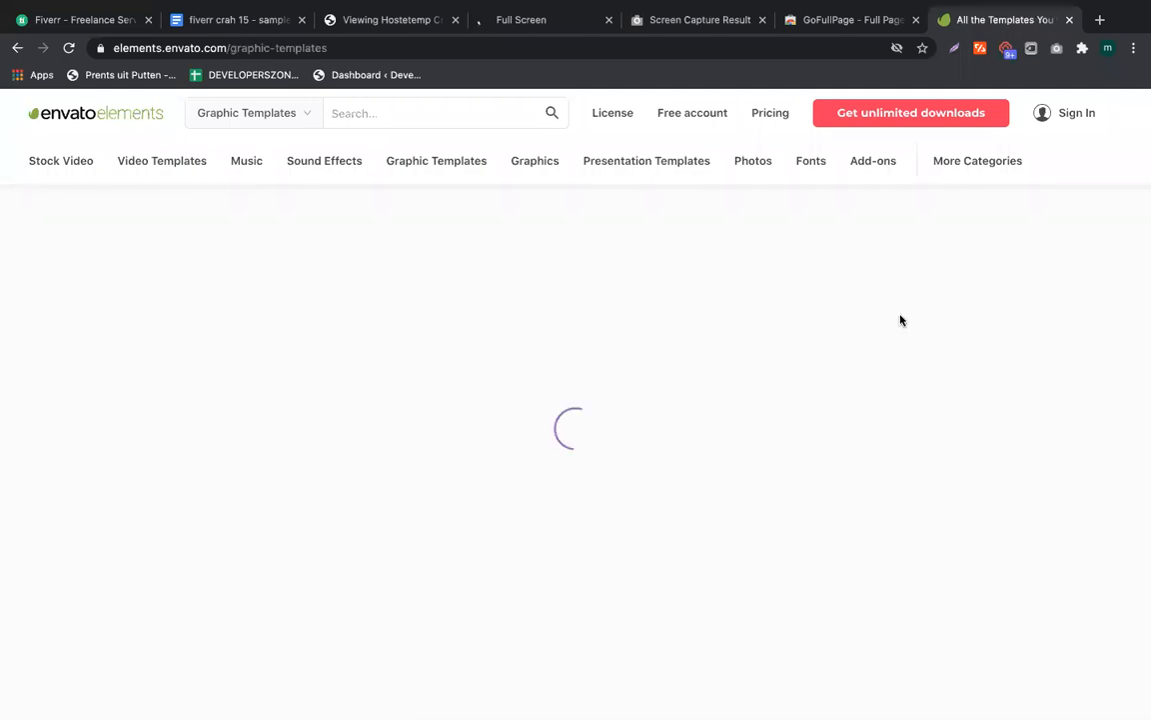
Browse the template previews in the graphic templates listing and close the Envato Elements page
scroll(783, 410, "down", 3)
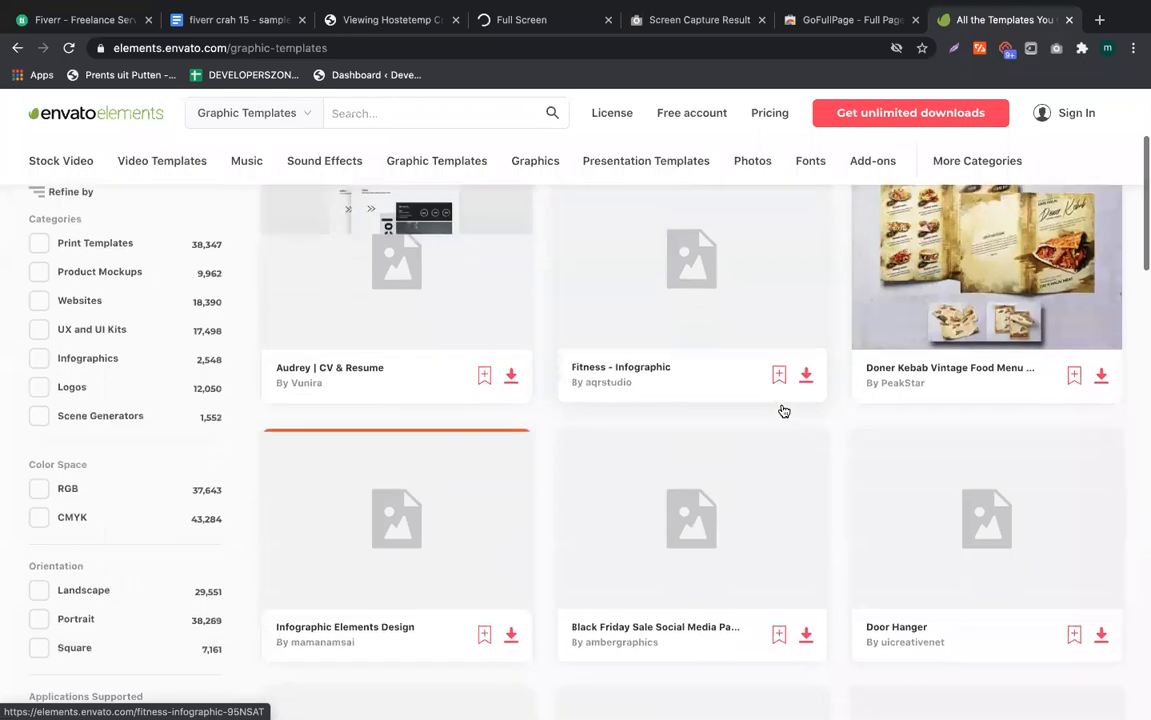
scroll(718, 546, "down", 2)
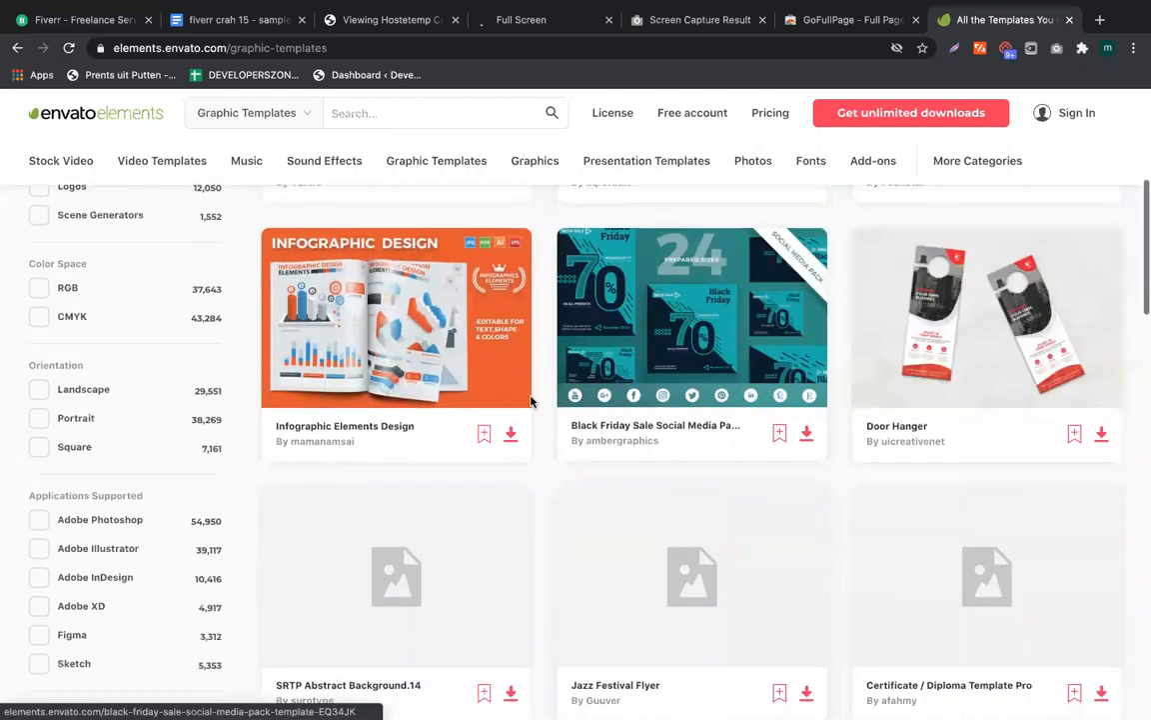
scroll(769, 477, "down", 3)
scroll(732, 602, "up", 2)
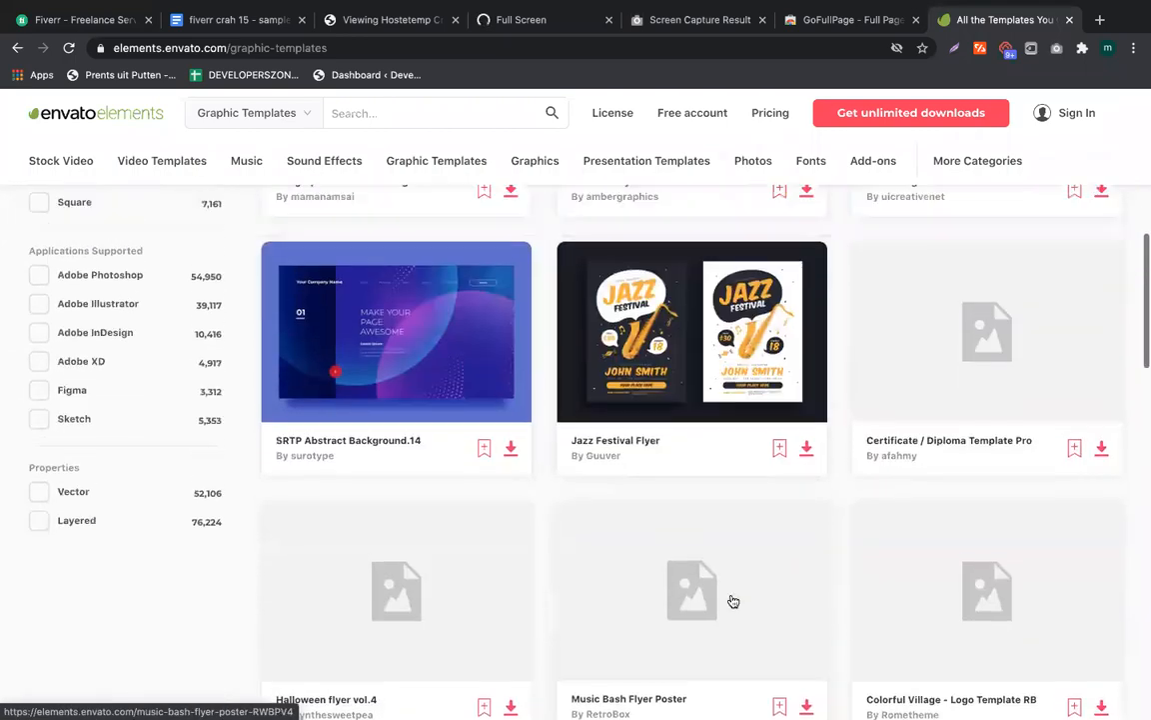
scroll(839, 369, "down", 6)
scroll(839, 370, "up", 4)
scroll(841, 372, "down", 9)
scroll(841, 372, "up", 5)
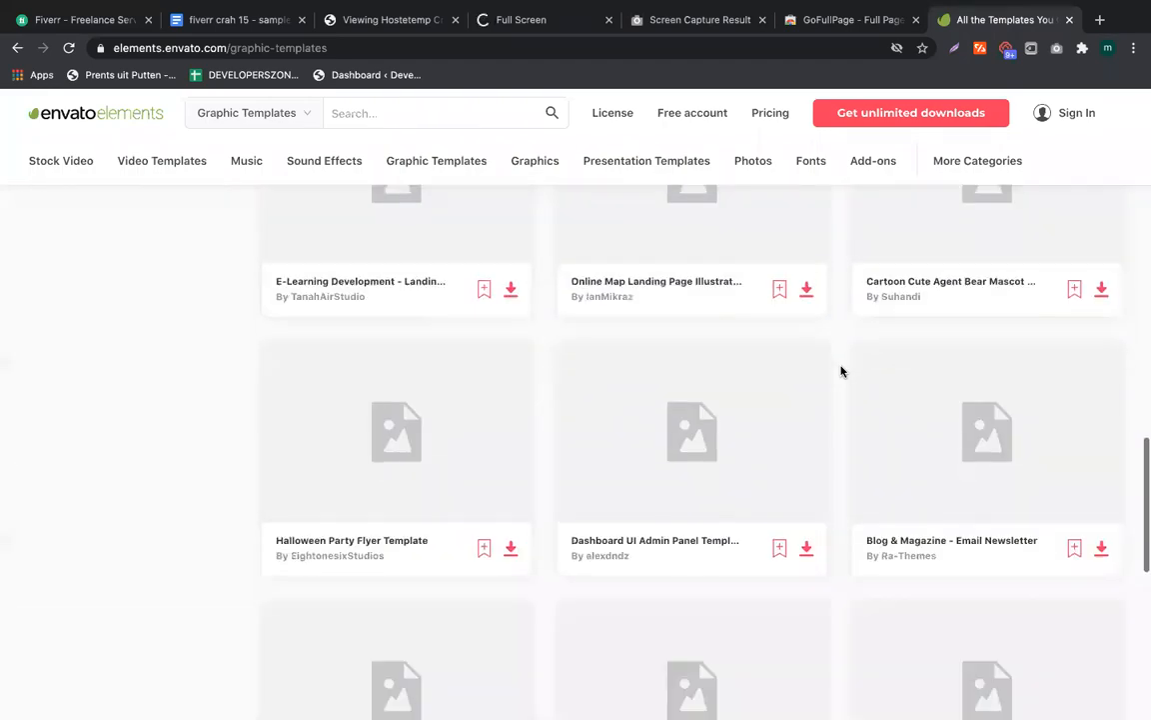
scroll(841, 371, "up", 5)
scroll(842, 371, "down", 6)
scroll(842, 372, "up", 8)
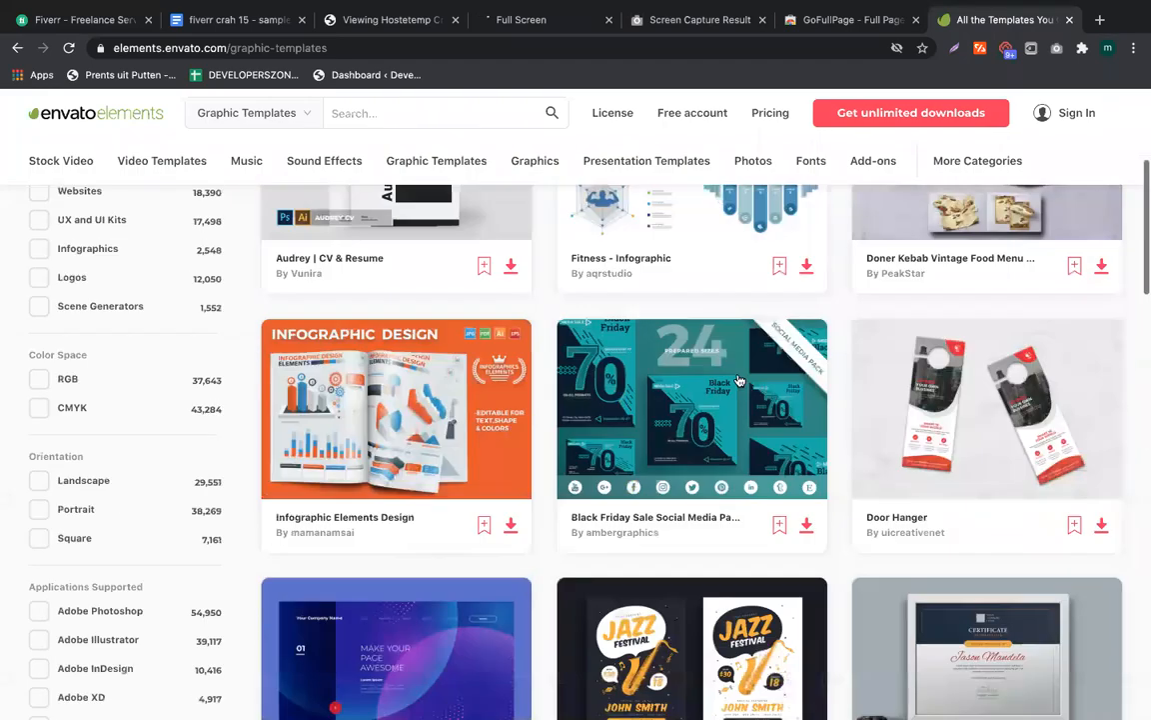
scroll(523, 482, "down", 1)
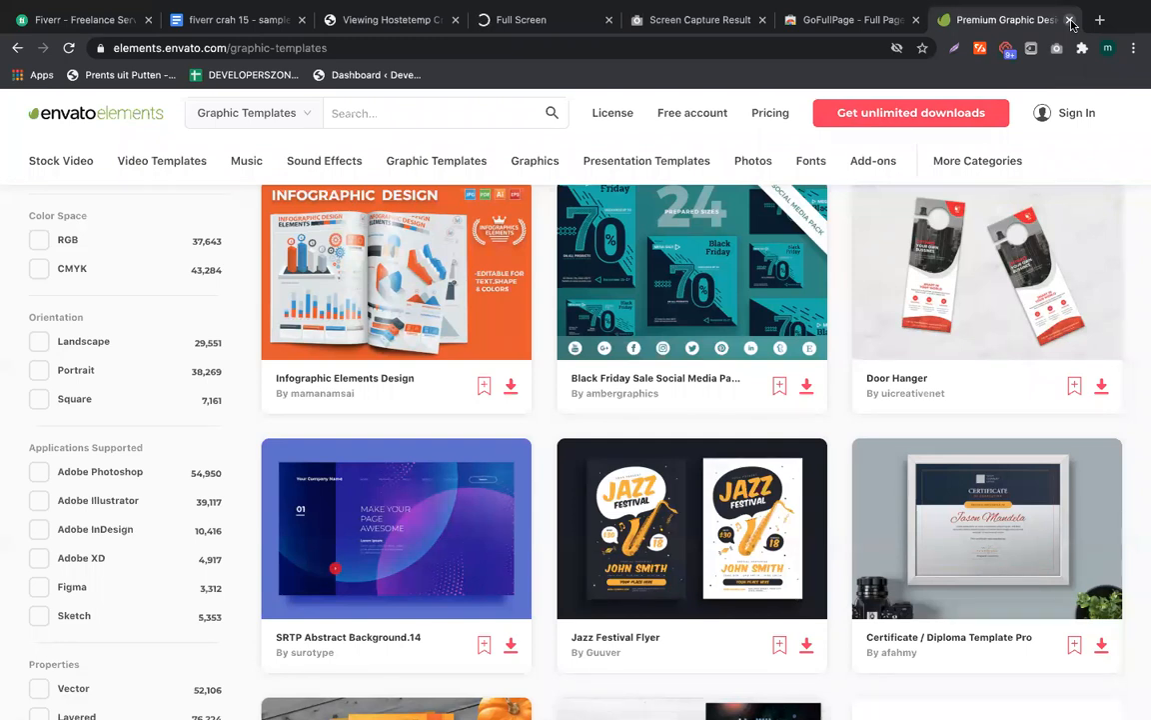
left_click(1070, 20)
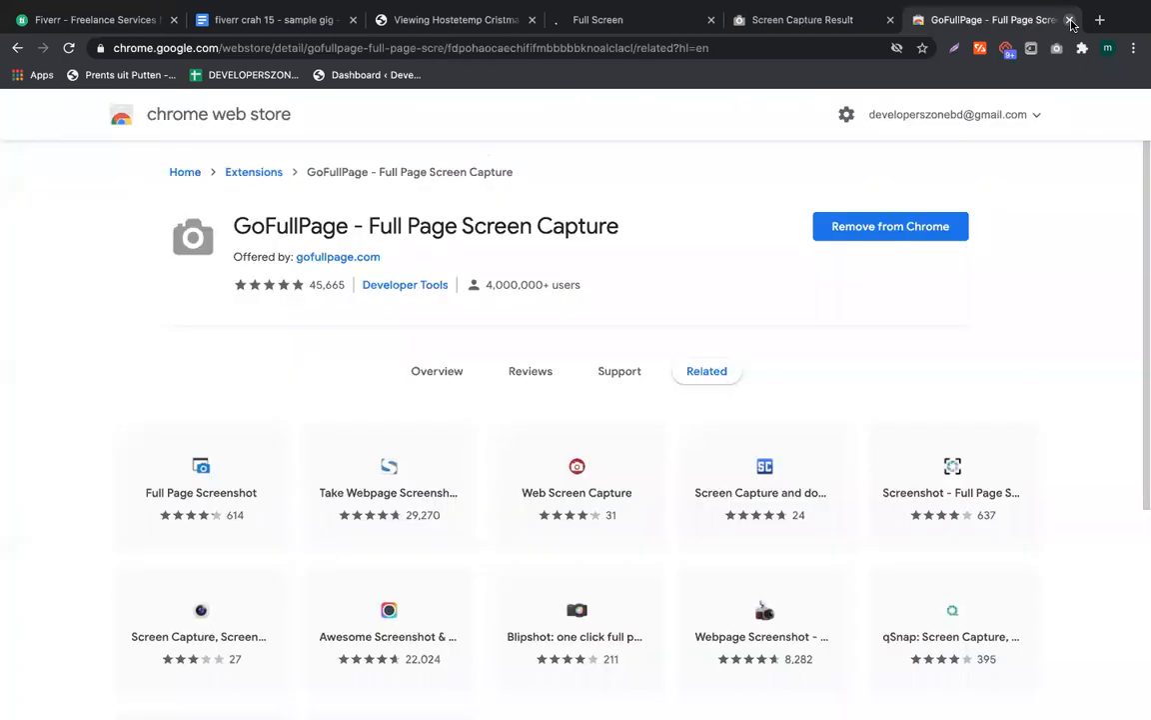
Compare the GoFullPage capture result with the full-screen Christmas template preview
left_click(770, 15)
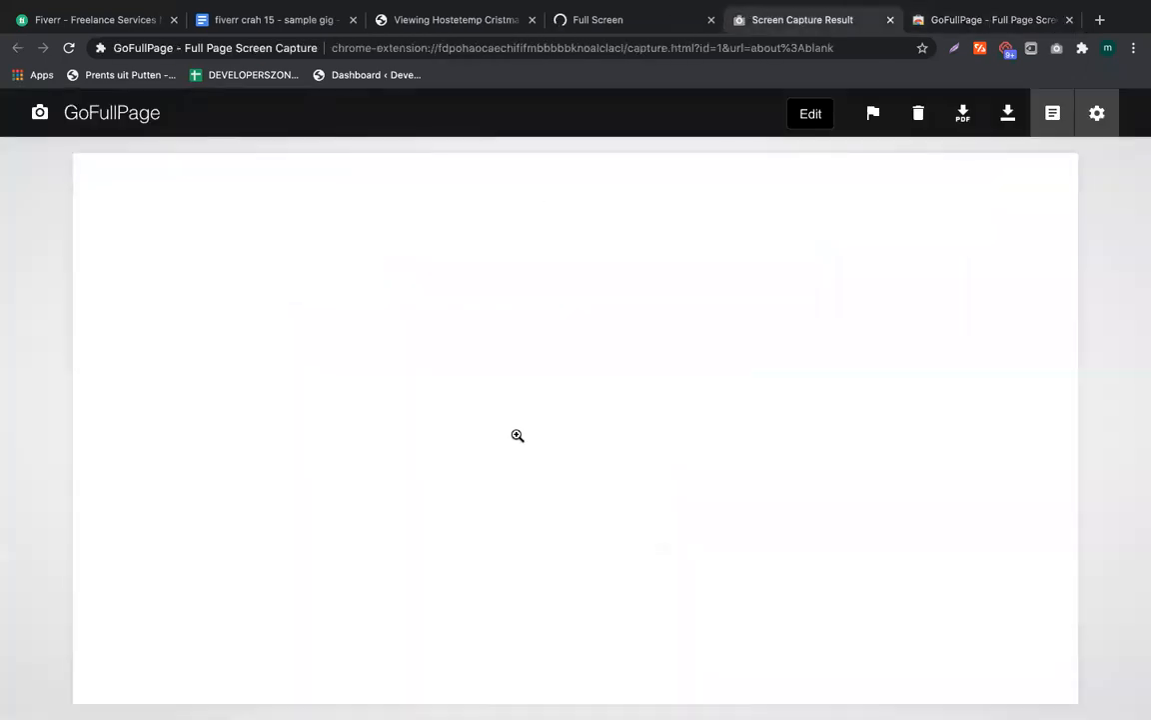
left_click(646, 25)
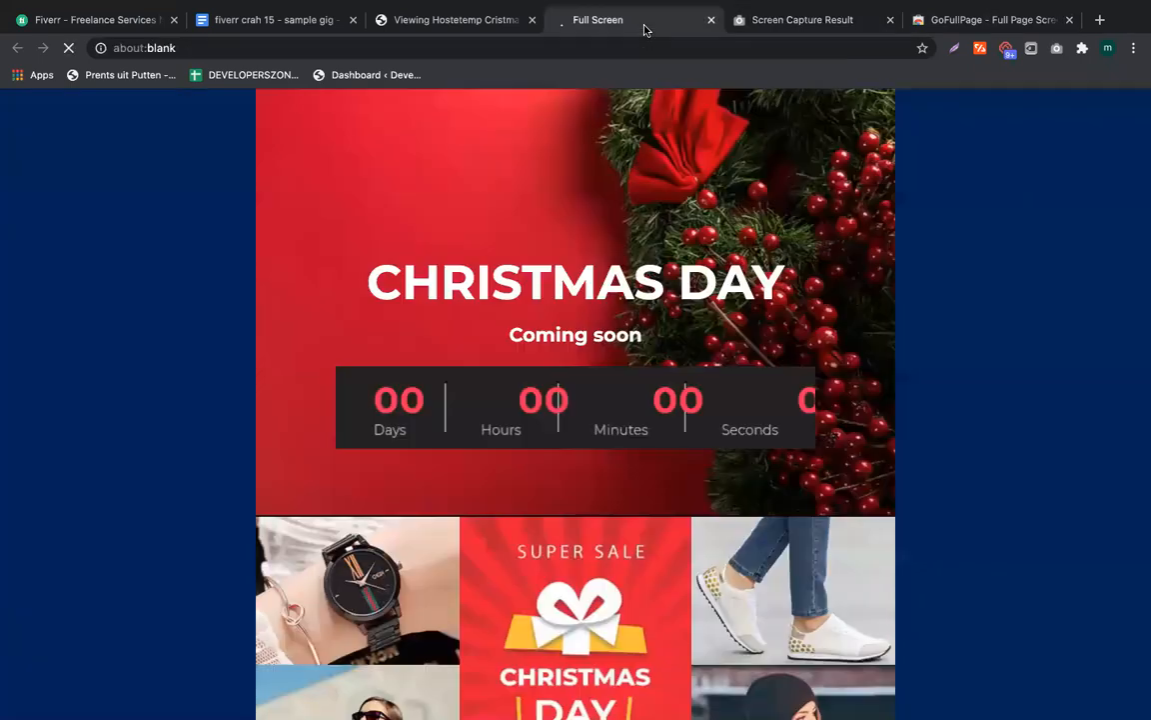
left_click(823, 25)
left_click(668, 15)
Inspect the countdown image's code and look over the page's console, sources, network and performance information
right_click(659, 429)
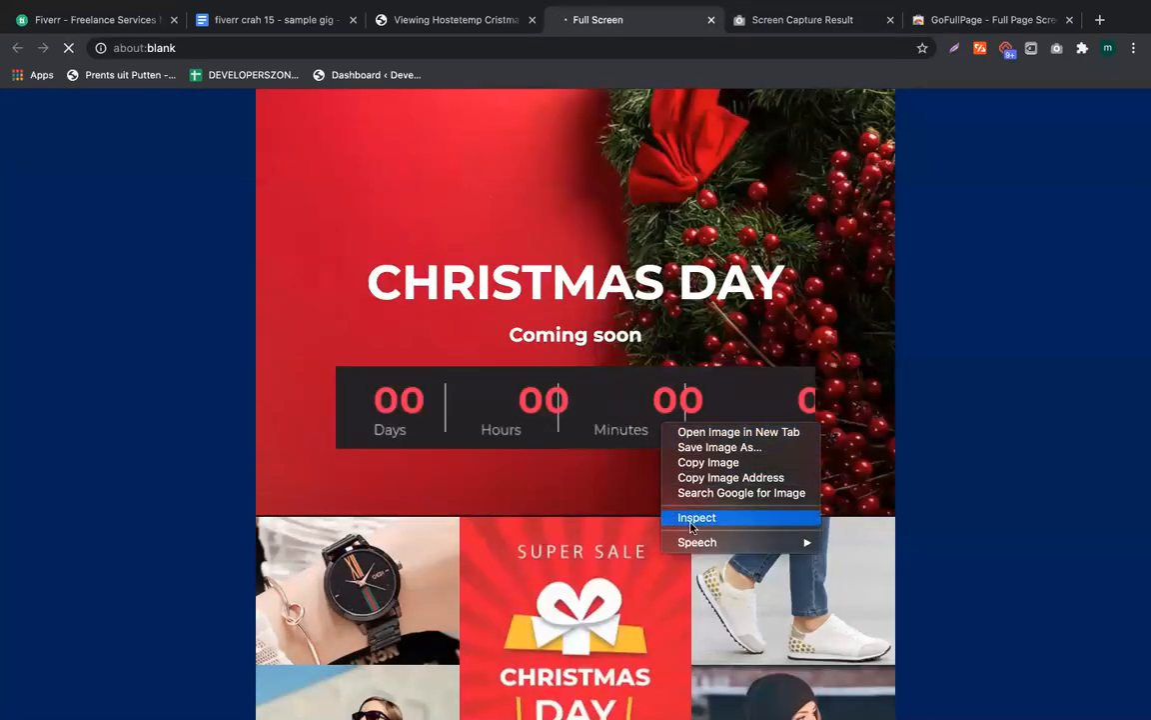
left_click(689, 518)
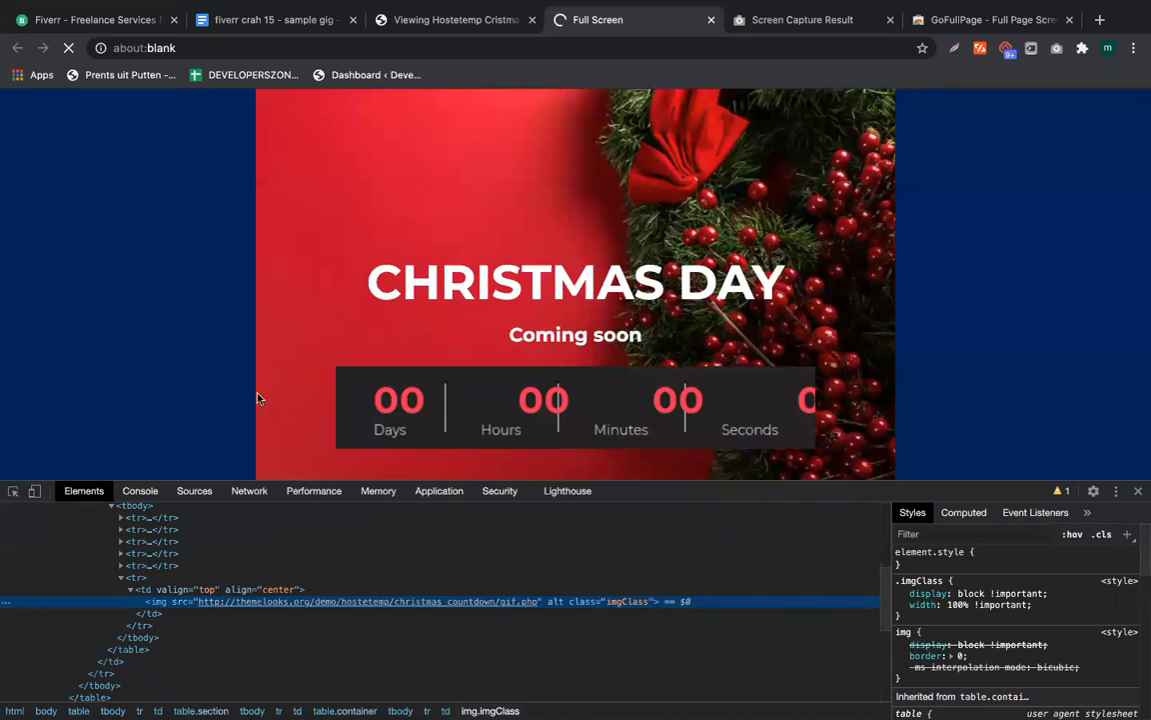
left_click(140, 490)
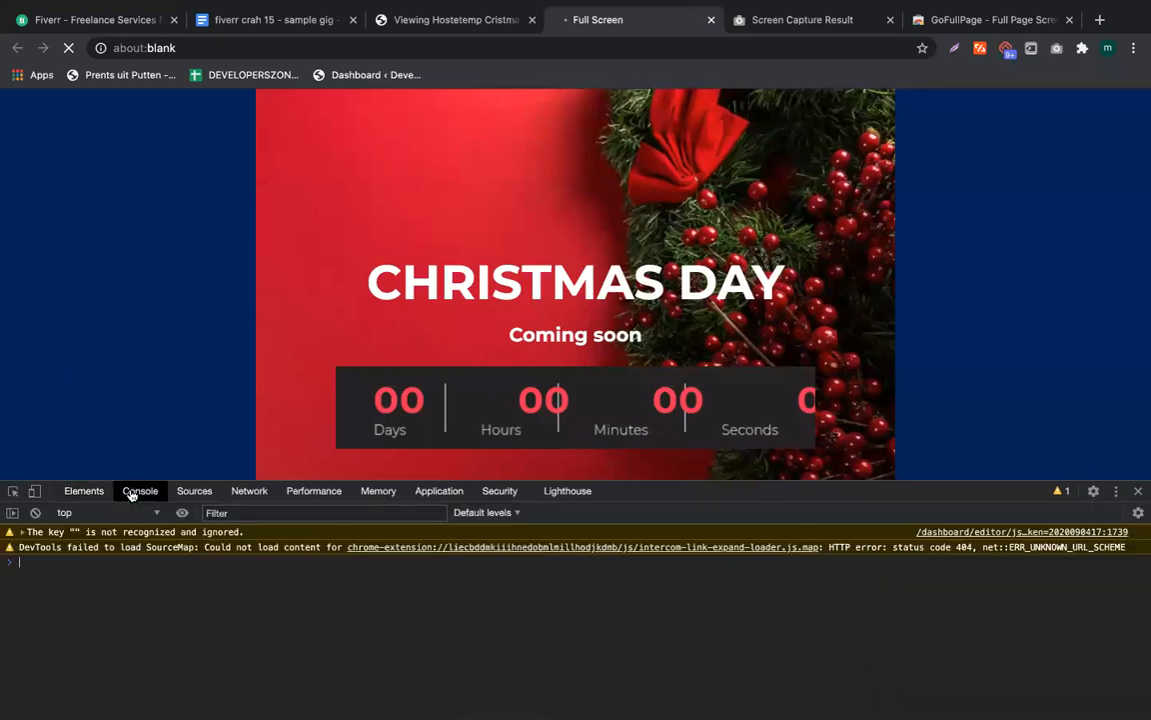
left_click(196, 491)
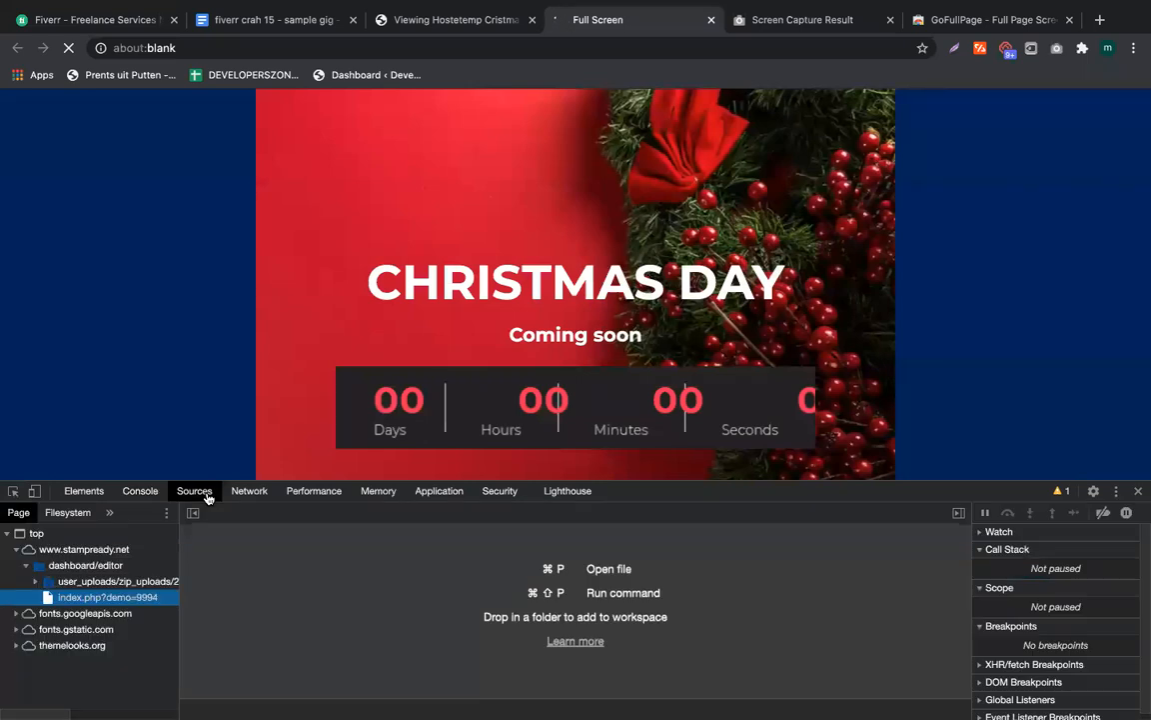
left_click(249, 491)
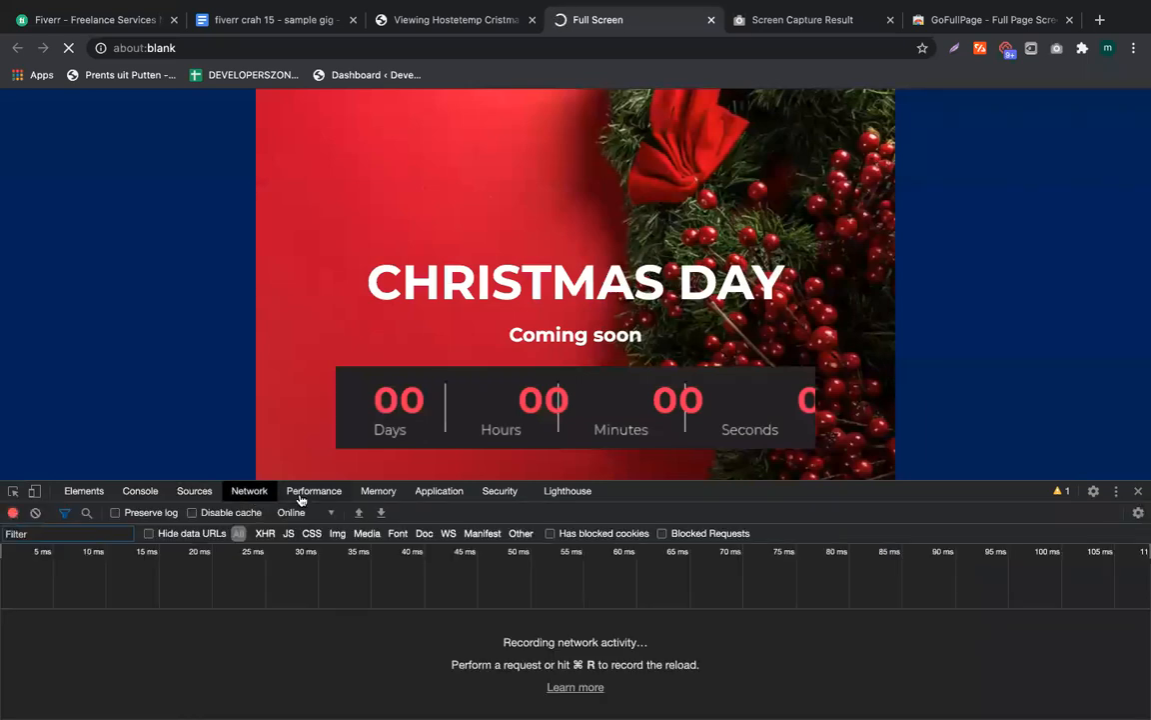
left_click(303, 493)
left_click(100, 492)
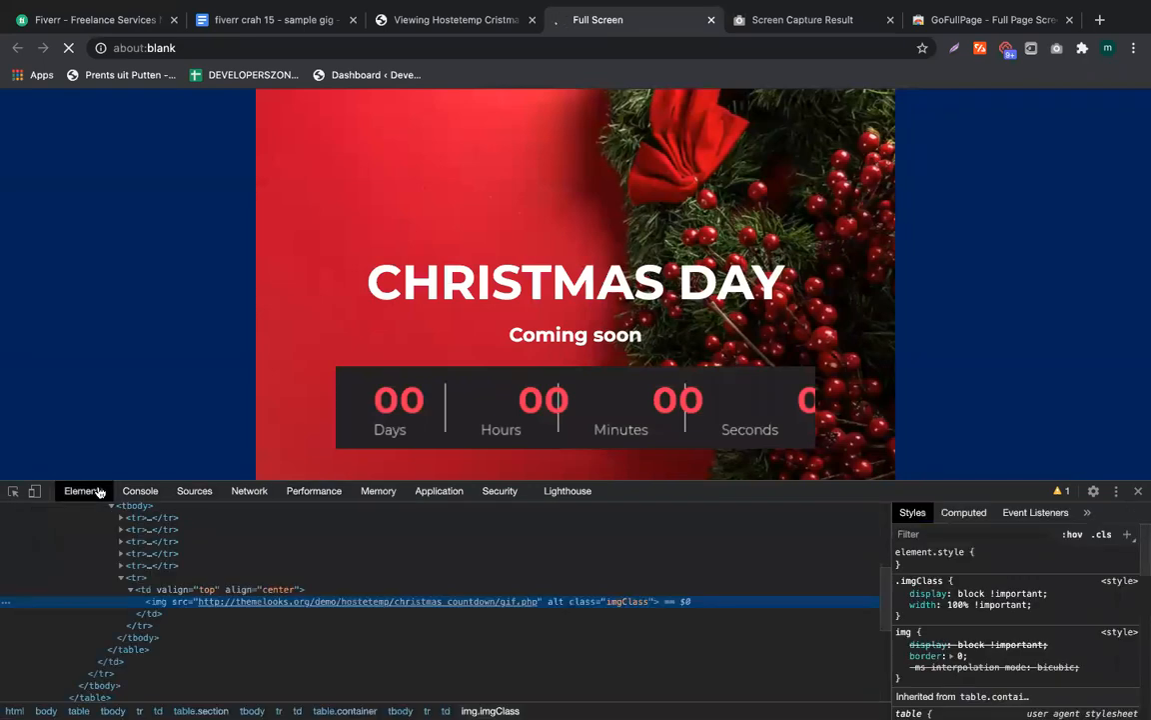
Review the console messages, showing the message category sidebar and hiding it again
left_click(142, 491)
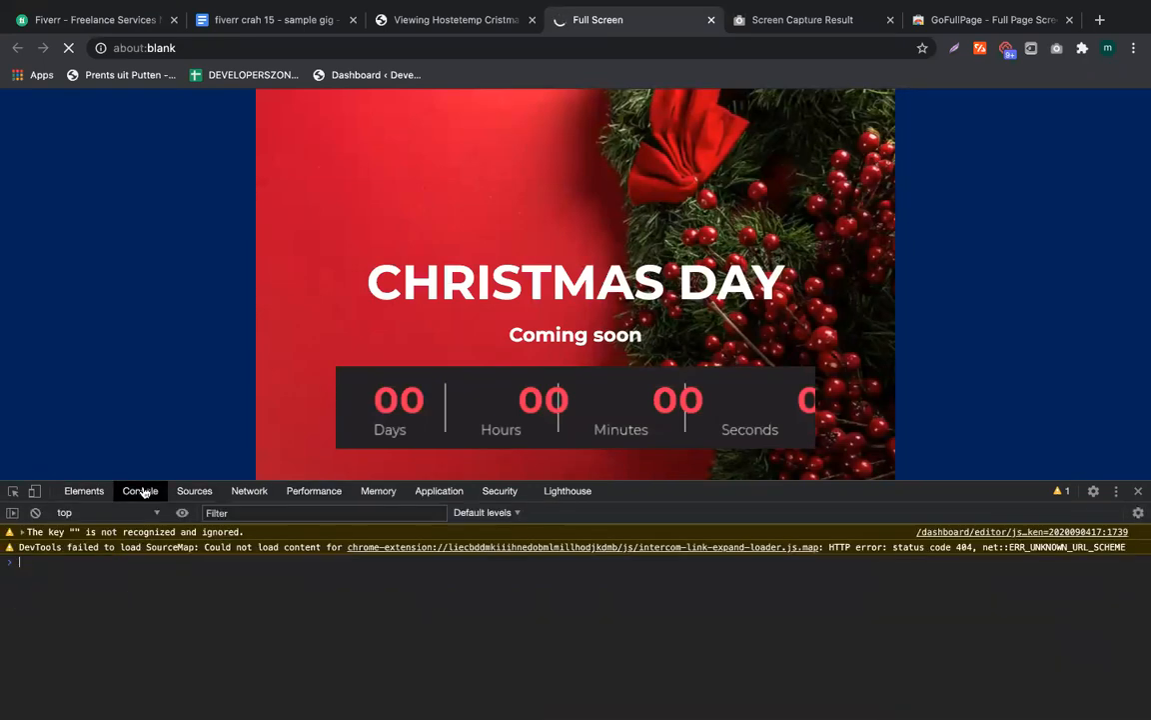
left_click(13, 514)
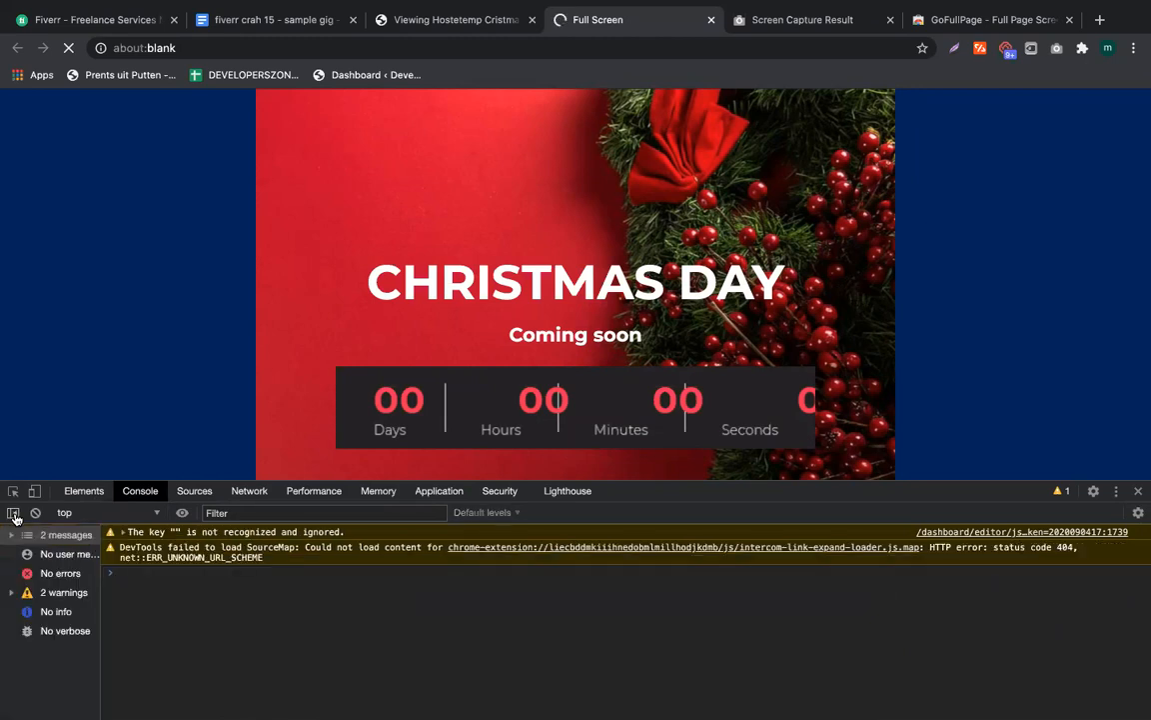
left_click(13, 513)
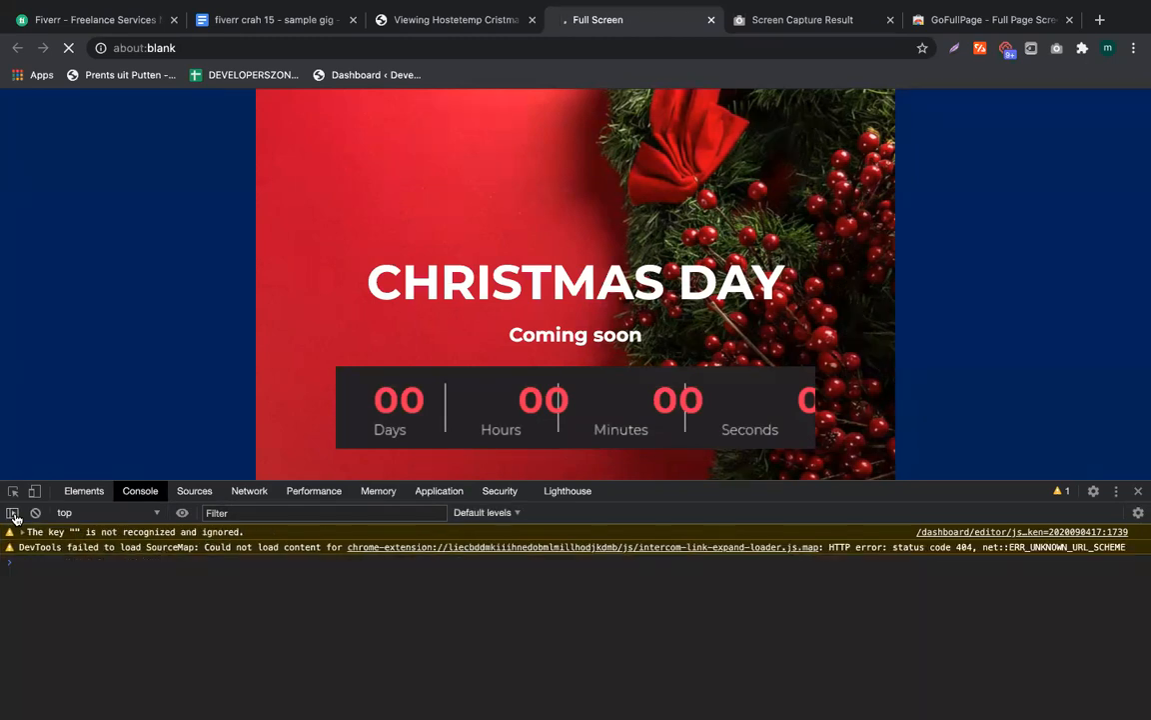
Examine the countdown image's computed properties, event listeners and CSS rules in its inspected element
left_click(78, 489)
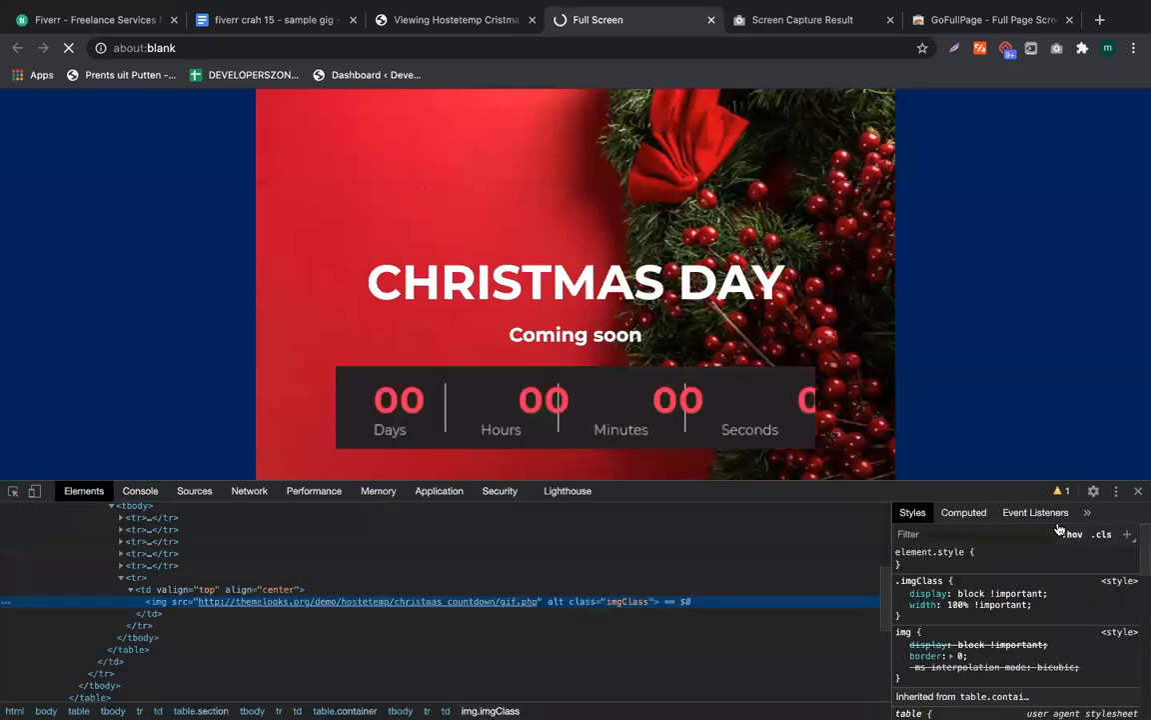
left_click(965, 512)
left_click(1022, 512)
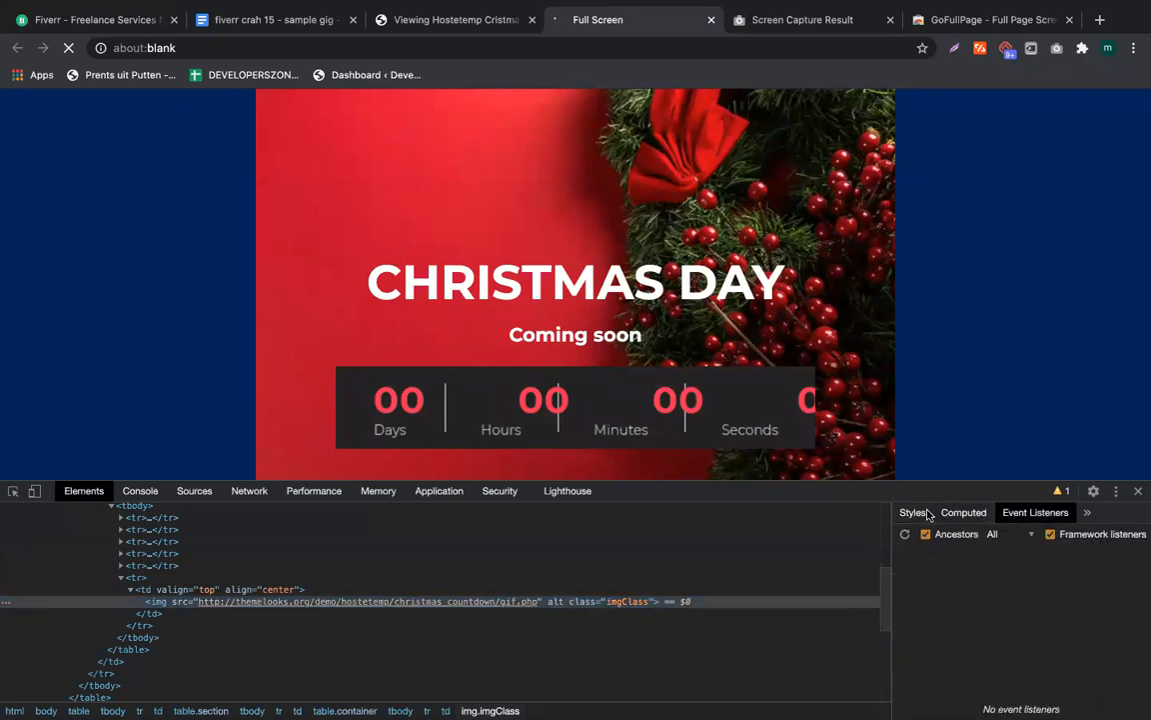
left_click(906, 510)
Look at the docking and tool options of the developer tools, and return to the console messages
left_click(1116, 491)
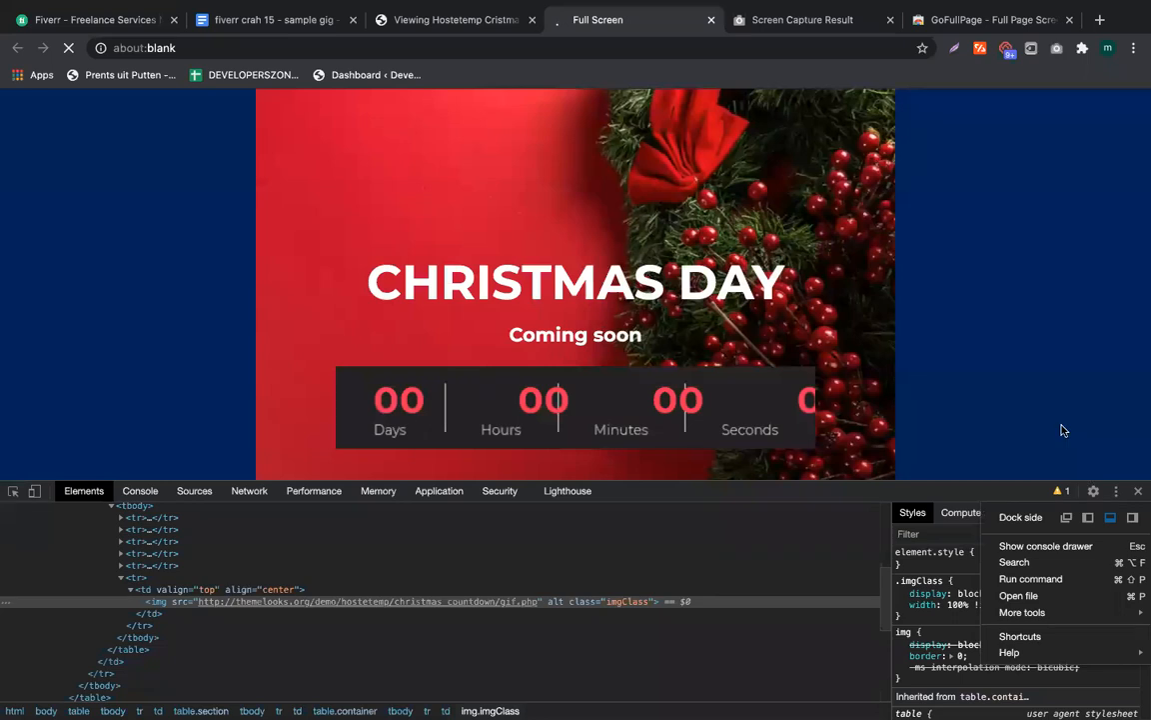
left_click(160, 492)
left_click(156, 490)
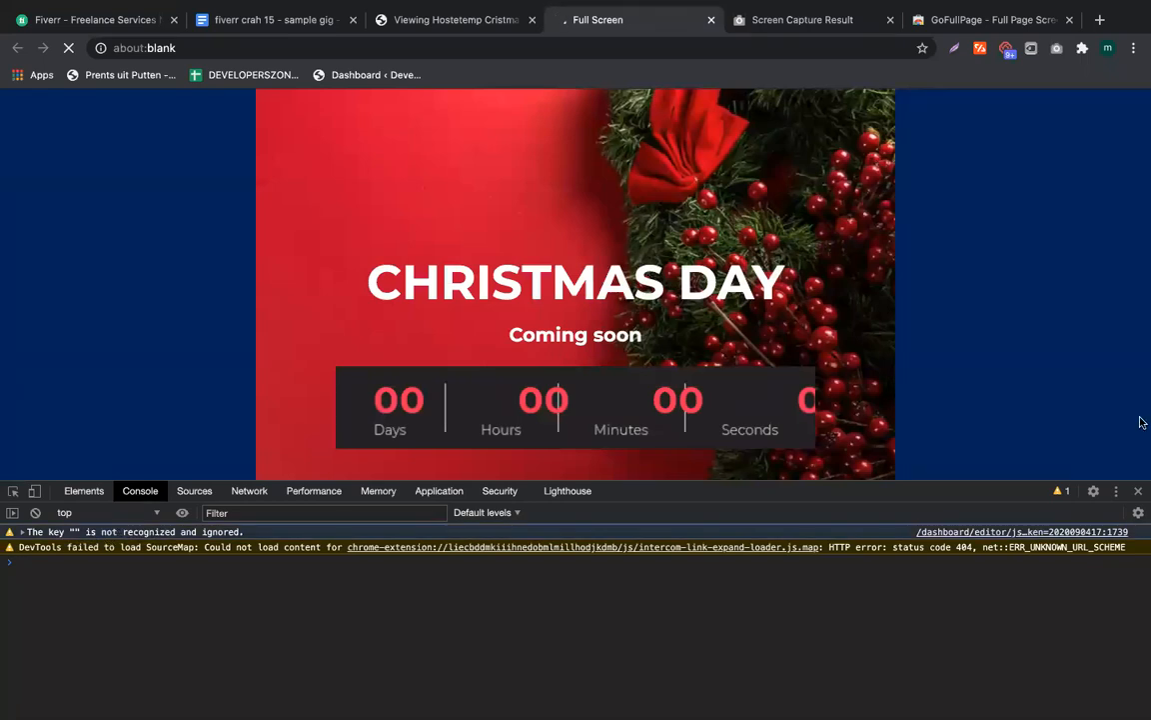
Close the developer tools, the template preview, the capture result, the extension's store page and the template editor
left_click(1137, 496)
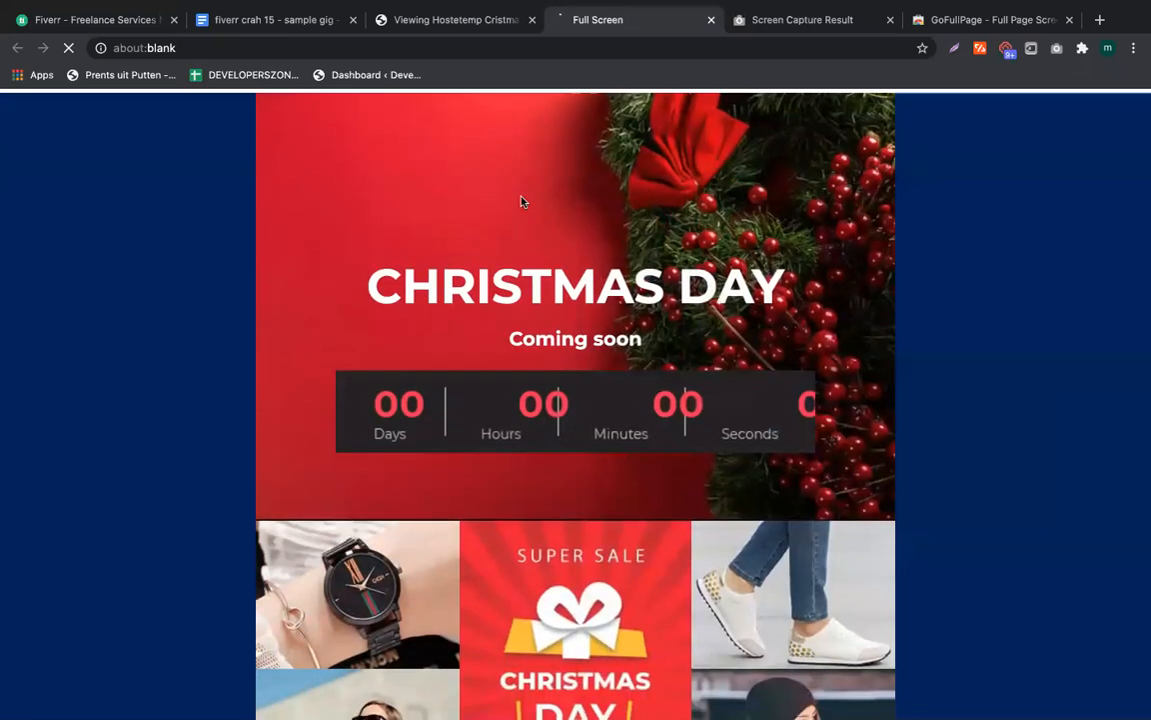
left_click(712, 19)
left_click(711, 19)
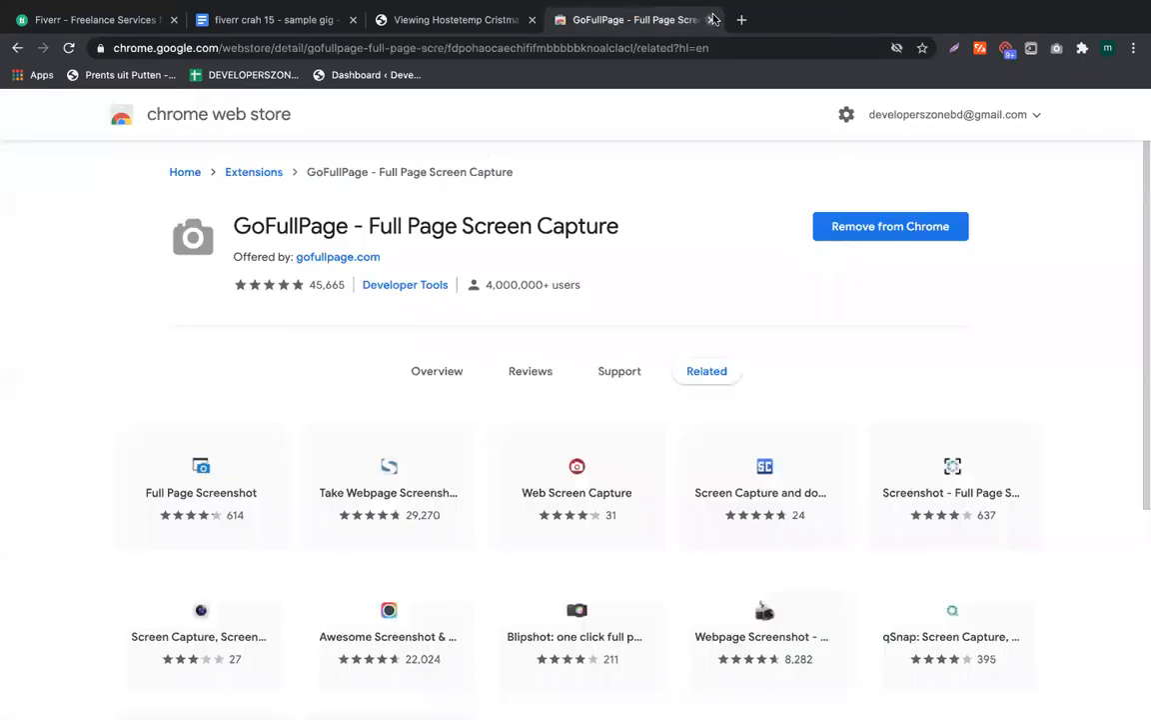
left_click(711, 19)
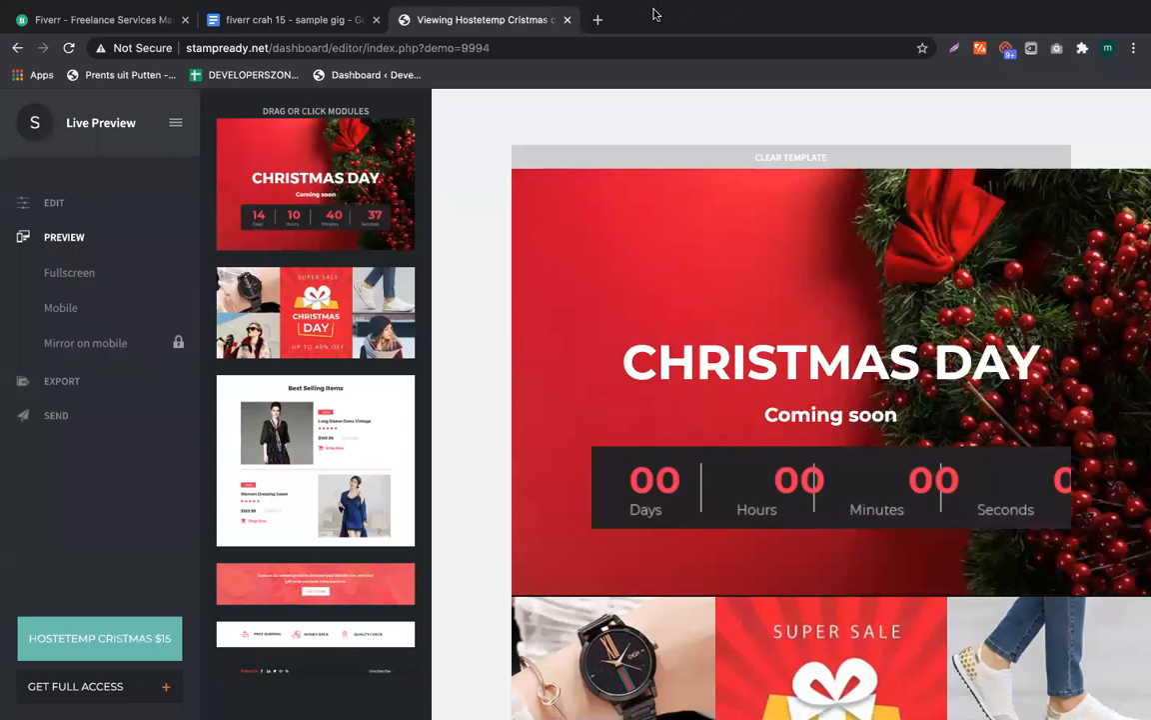
left_click(567, 19)
Go to the Fiverr home page and search its services for "woocommerce e"
left_click(62, 18)
scroll(490, 455, "up", 5)
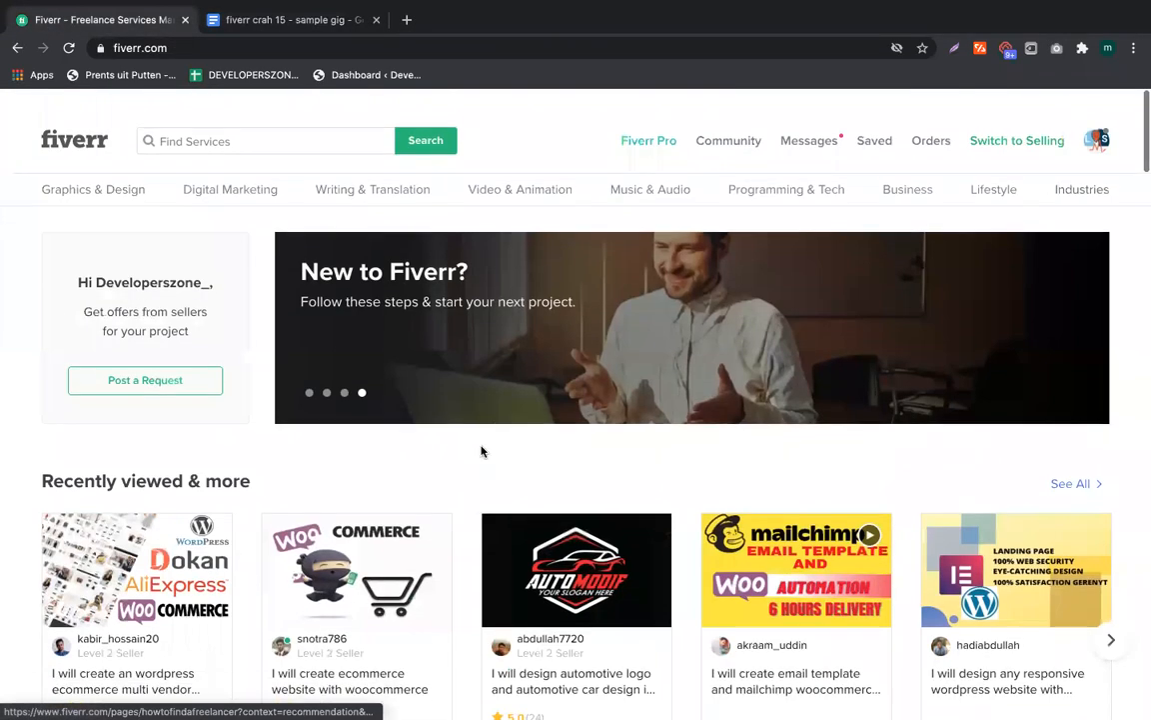
left_click(234, 123)
type("woocommerce e")
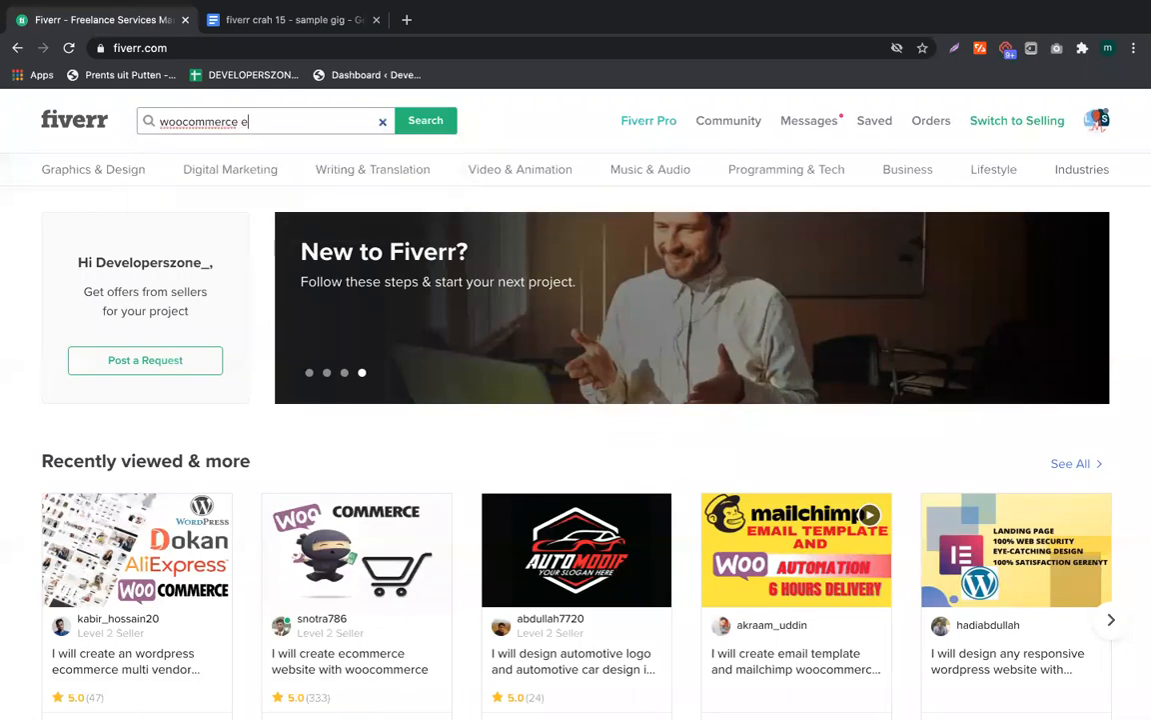
key("Return")
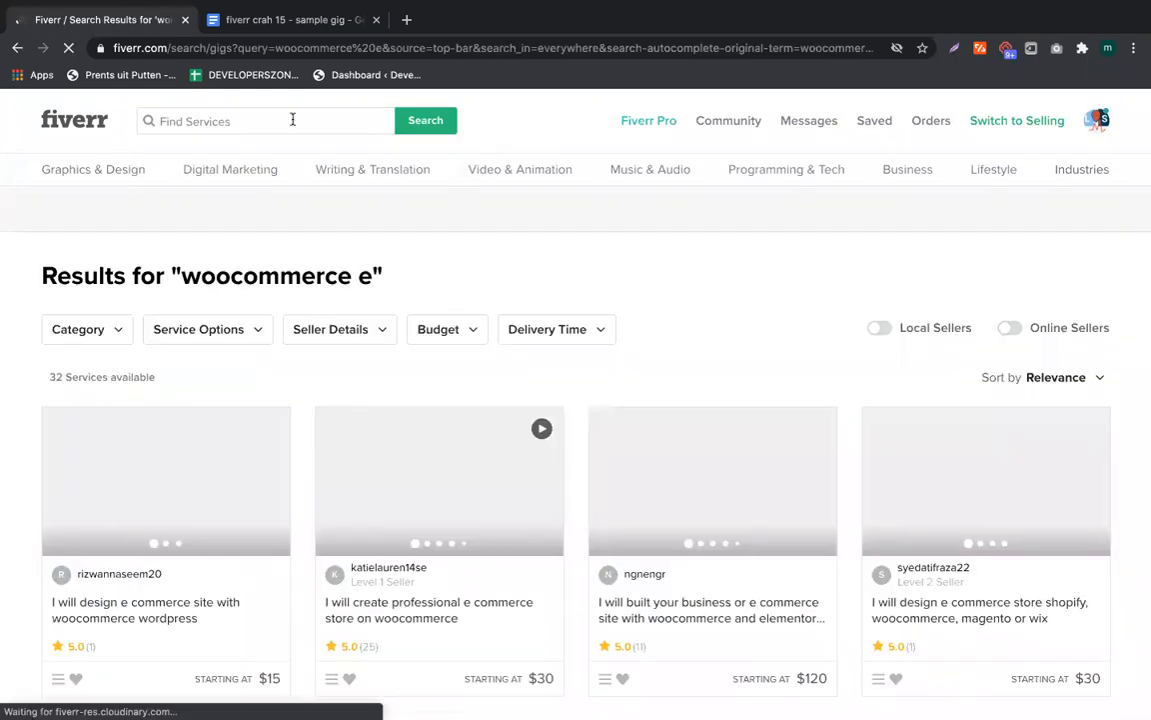
Change the service search to "woocommerce website" and run it
double_click(265, 271)
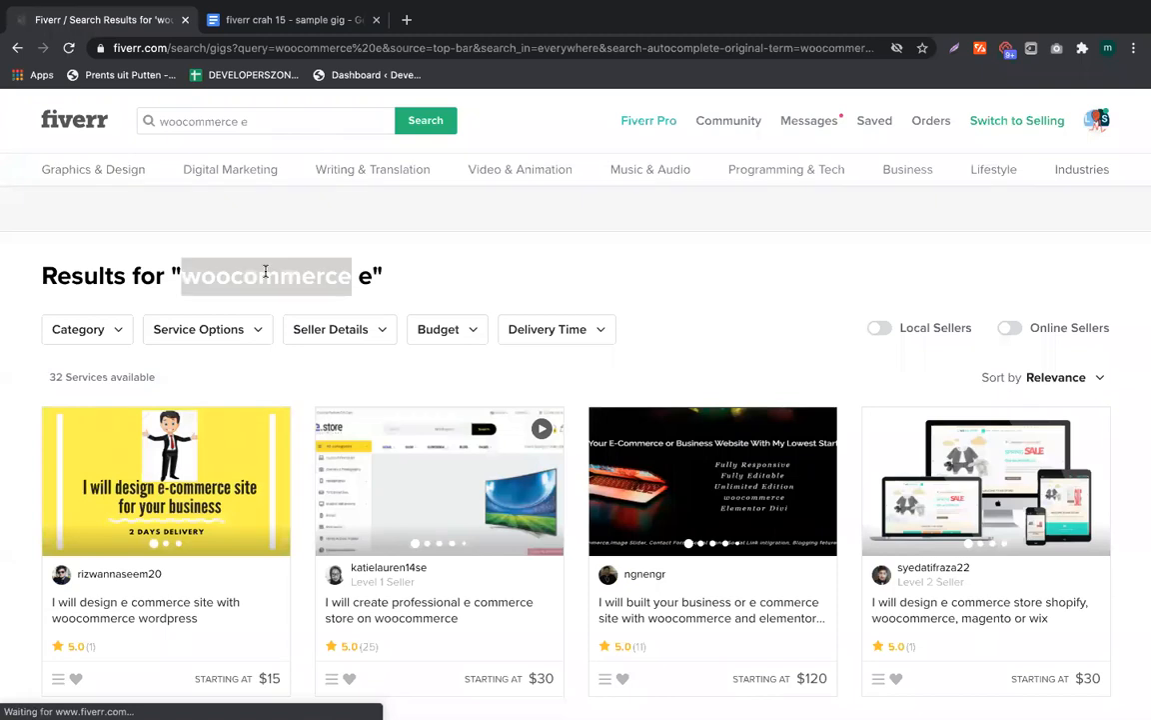
left_click(237, 122)
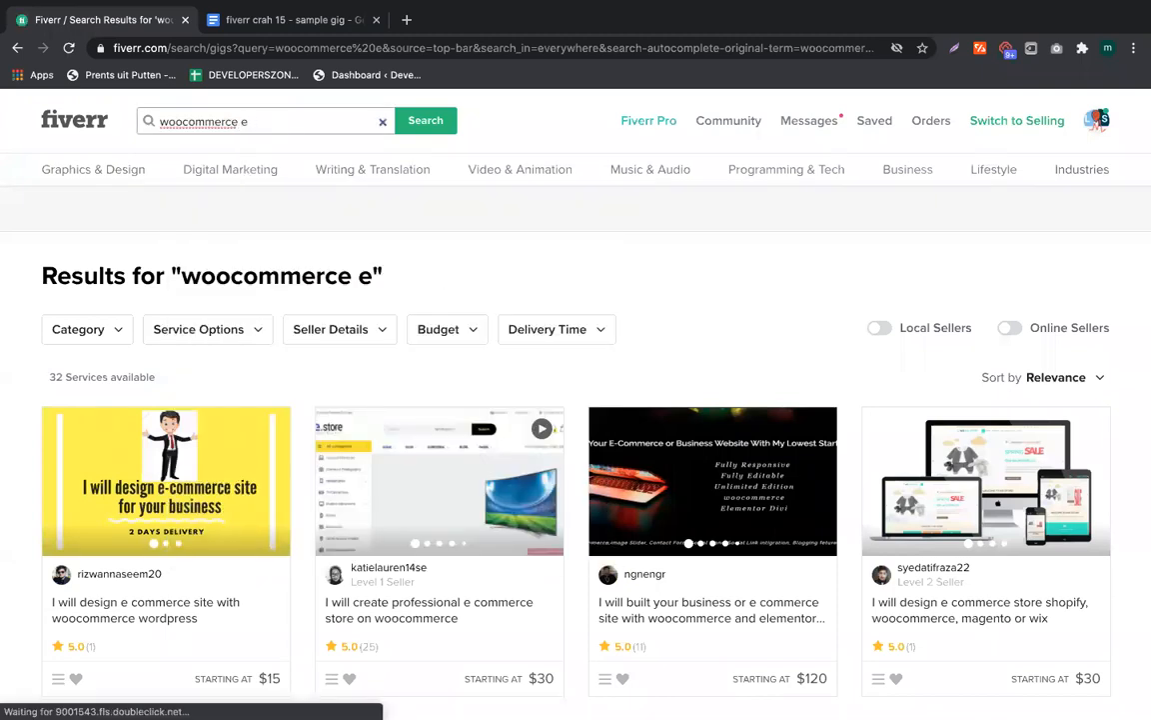
key("BackSpace")
type("website")
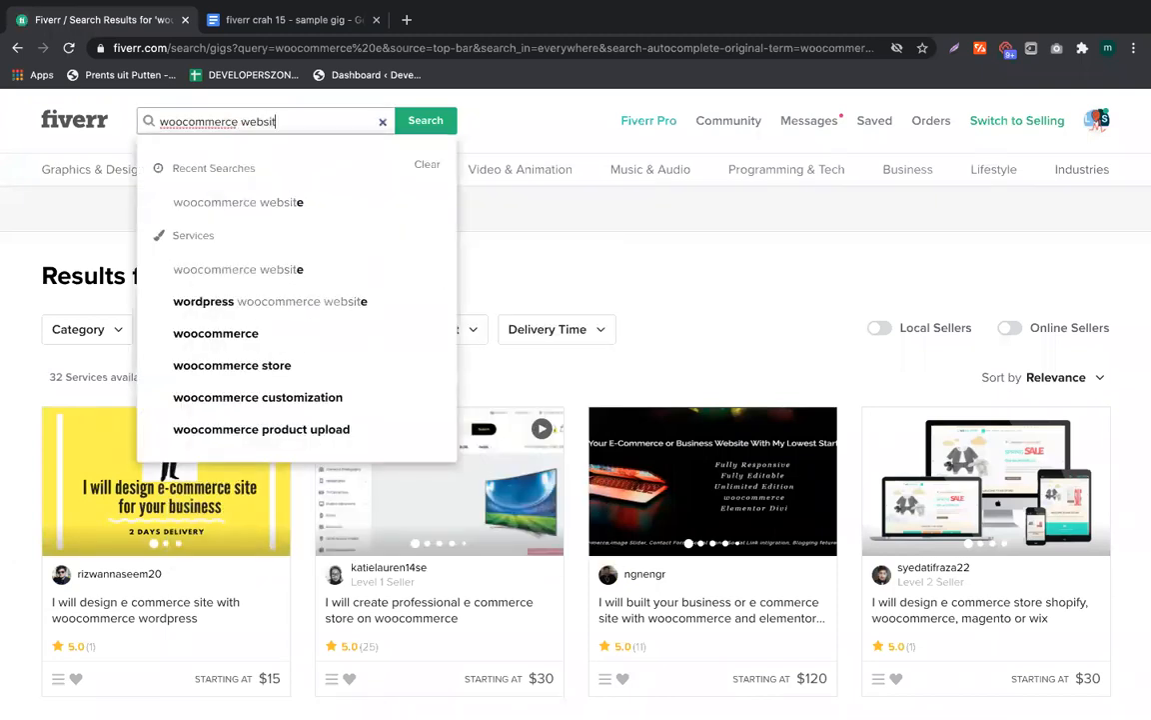
key("Return")
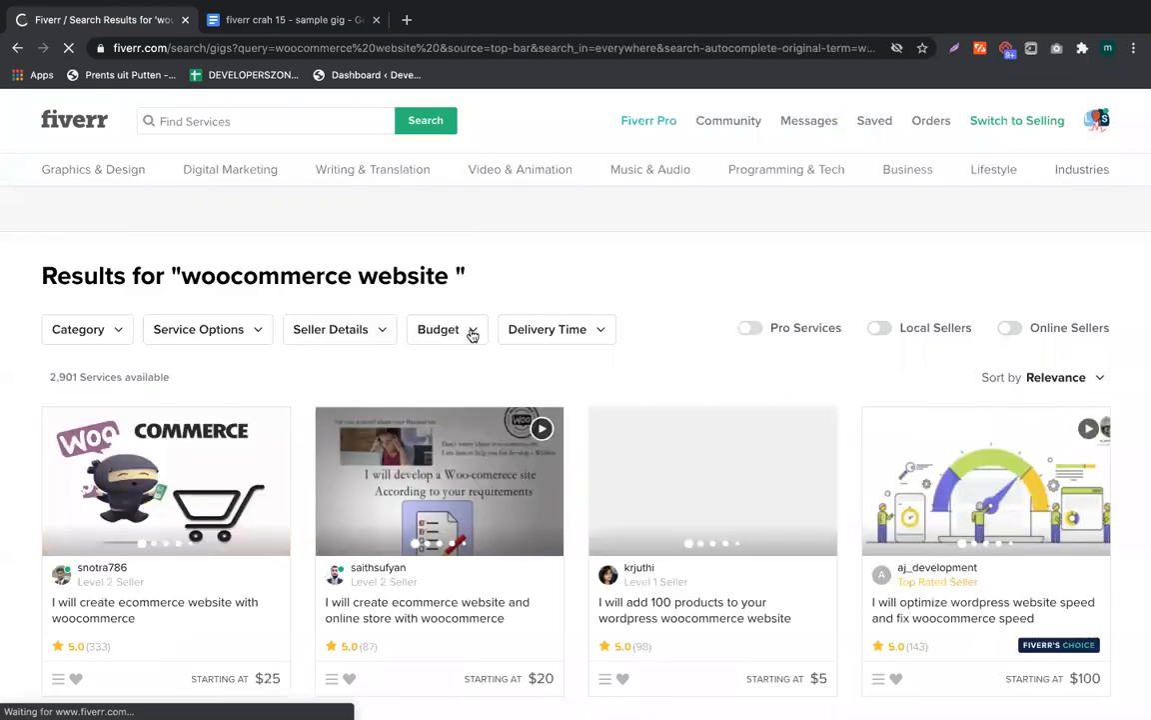
Browse the search results and open the $100 gig about creating an ecommerce WordPress website with WooCommerce
scroll(473, 335, "down", 3)
scroll(472, 335, "up", 2)
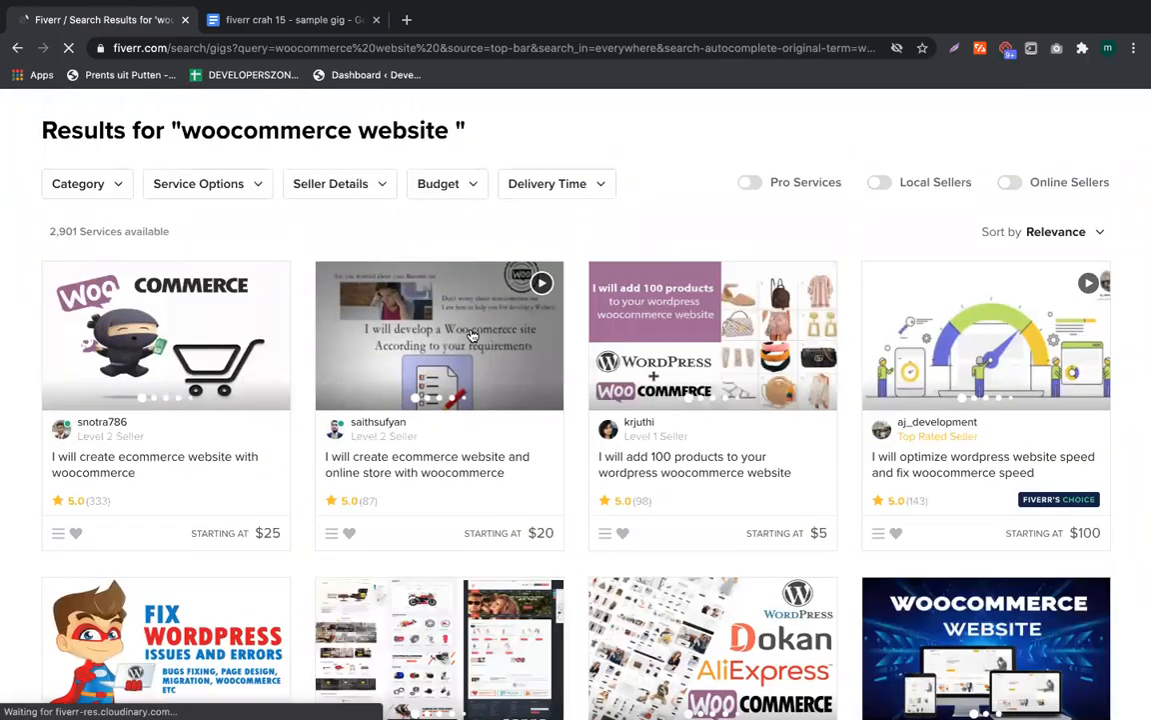
scroll(472, 335, "down", 8)
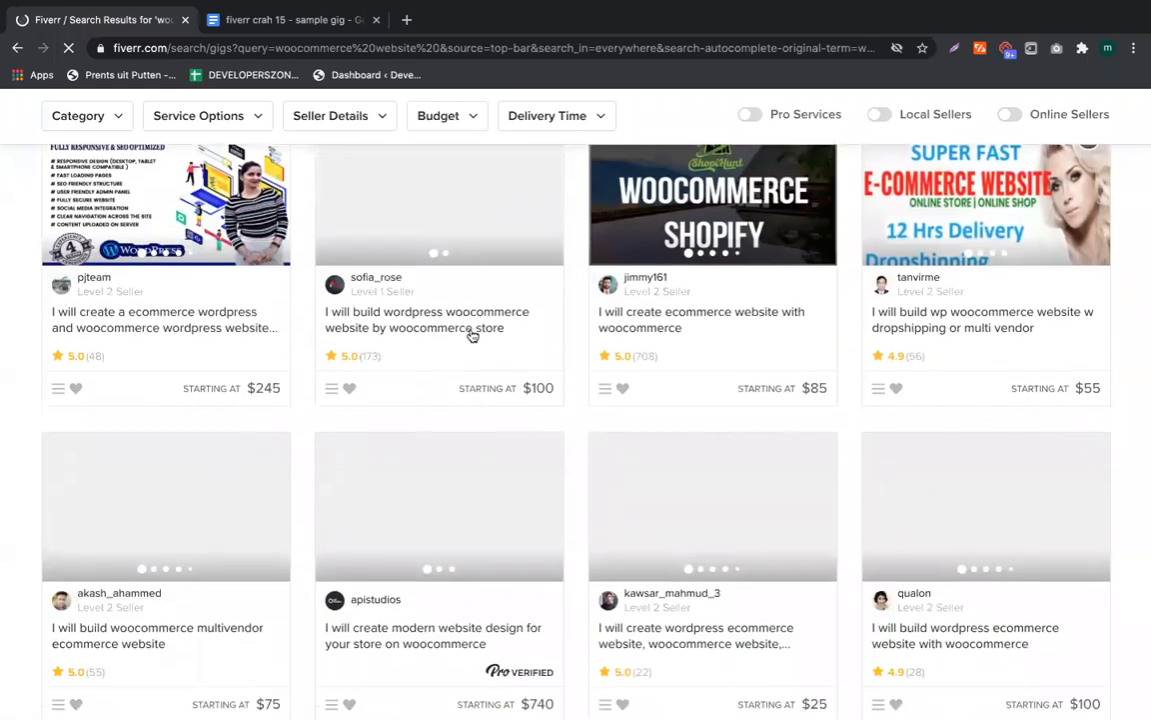
scroll(473, 334, "down", 3)
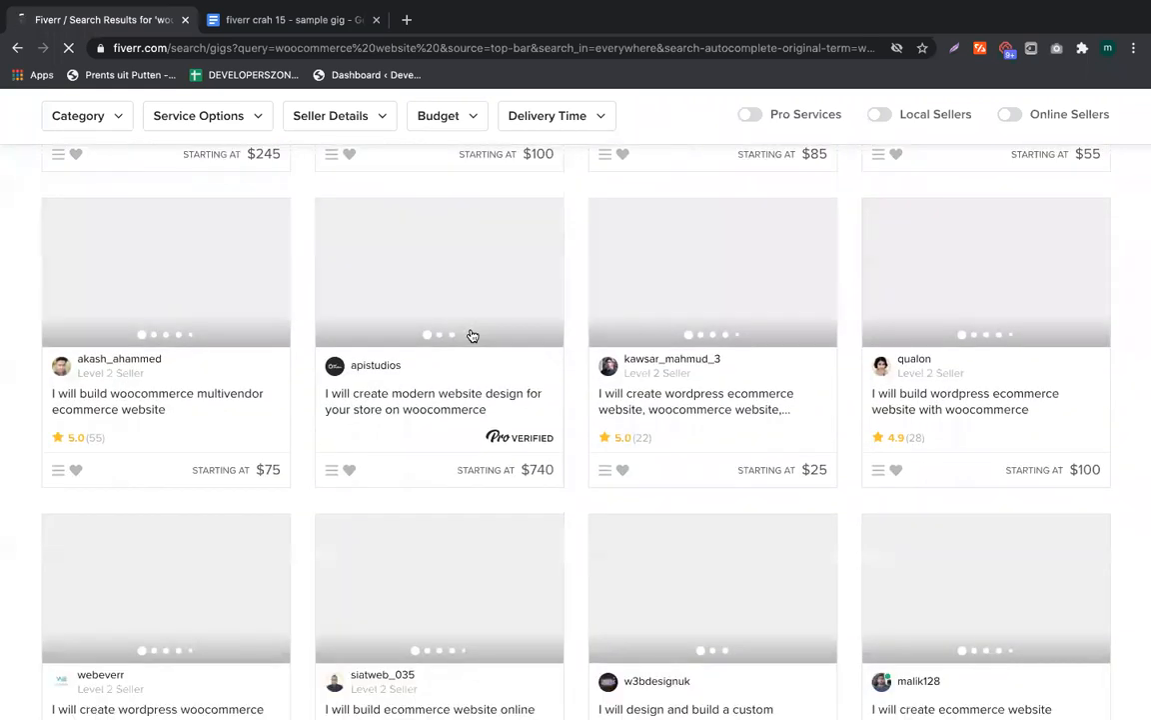
scroll(424, 419, "down", 1)
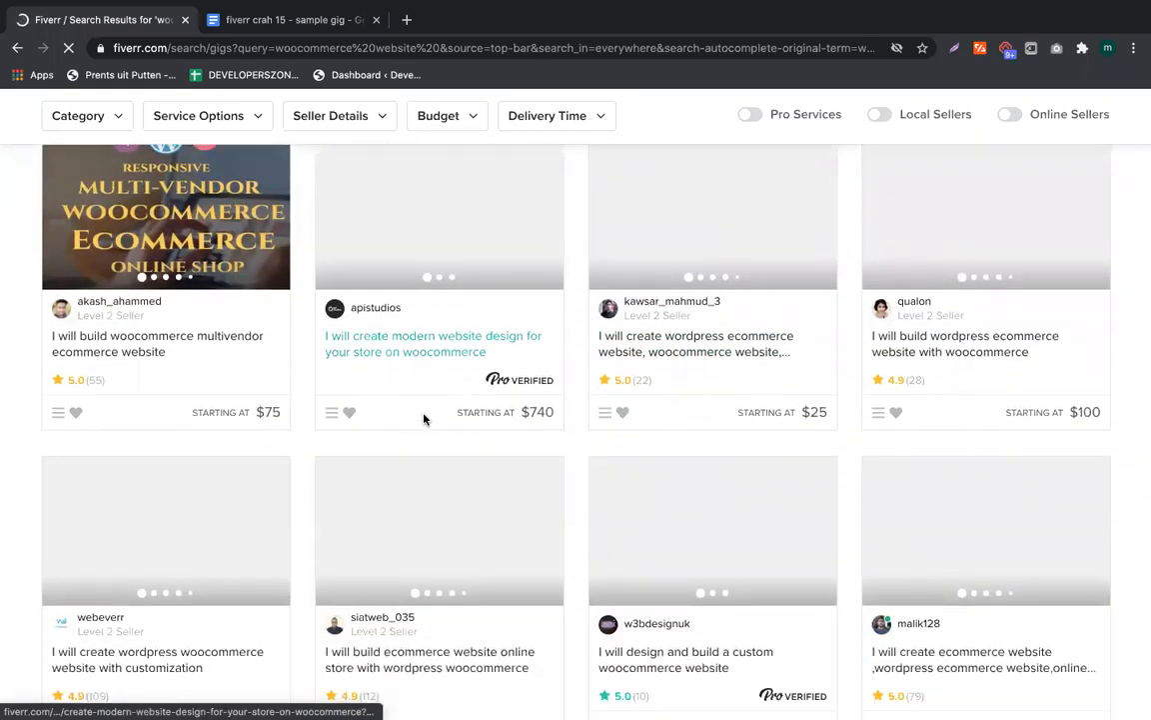
scroll(331, 515, "down", 5)
scroll(331, 515, "up", 1)
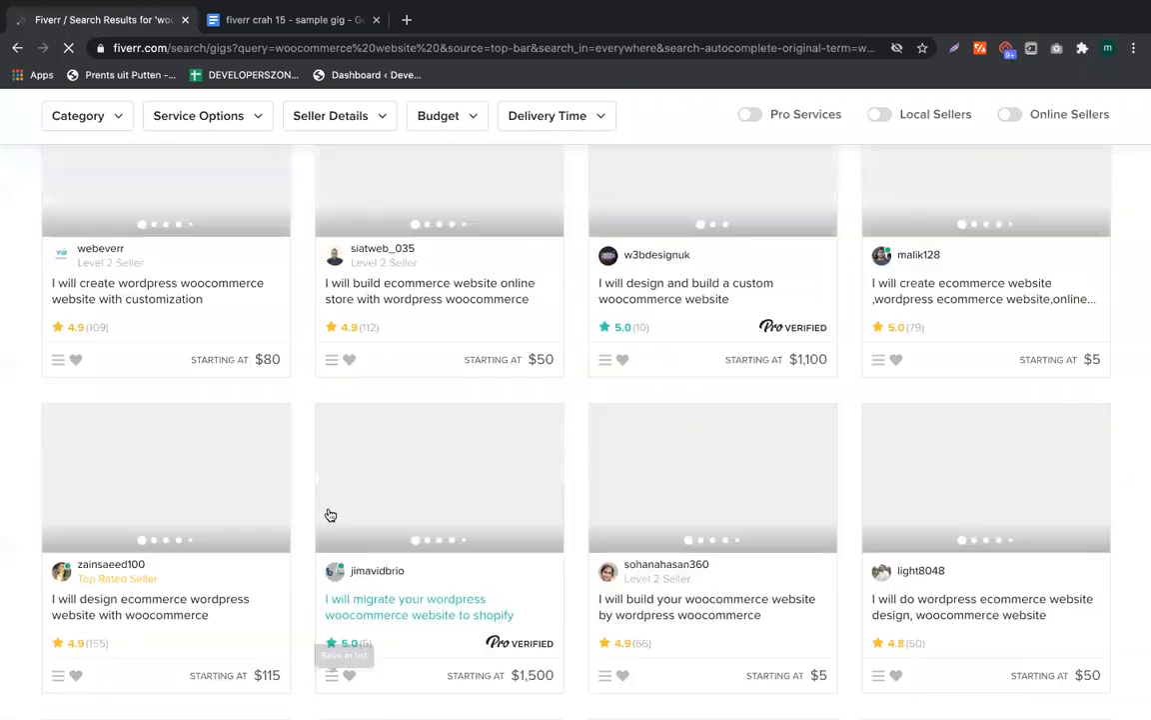
scroll(331, 515, "down", 2)
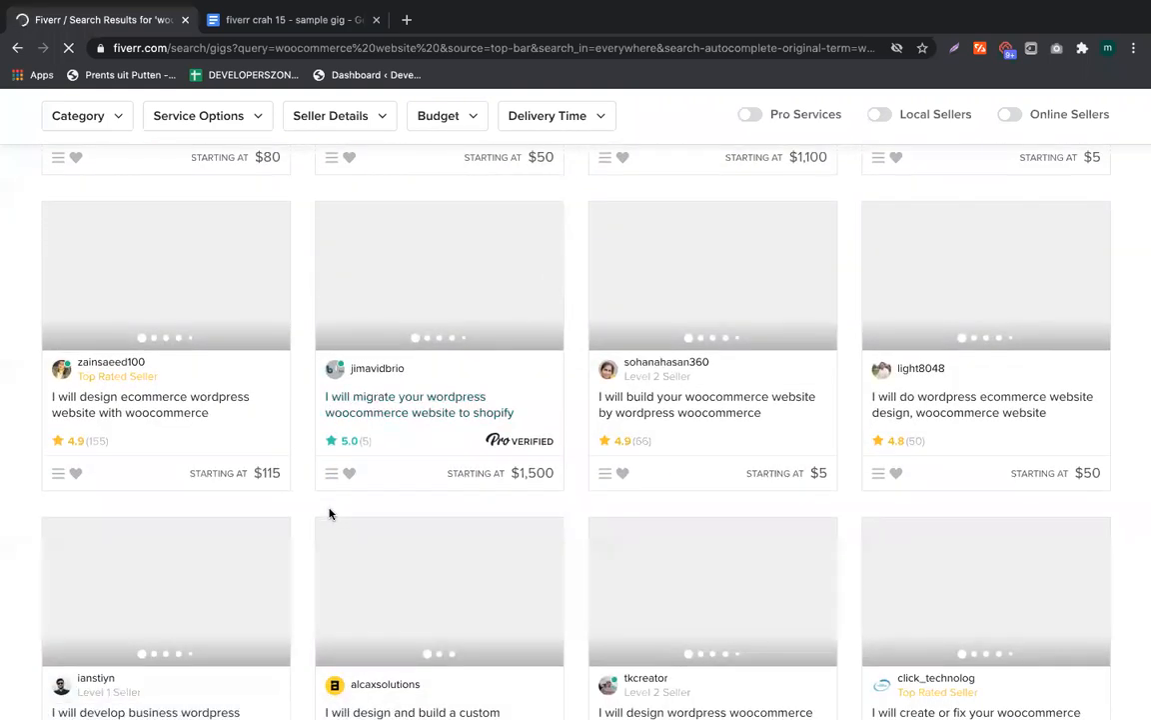
scroll(330, 513, "down", 5)
scroll(739, 332, "down", 4)
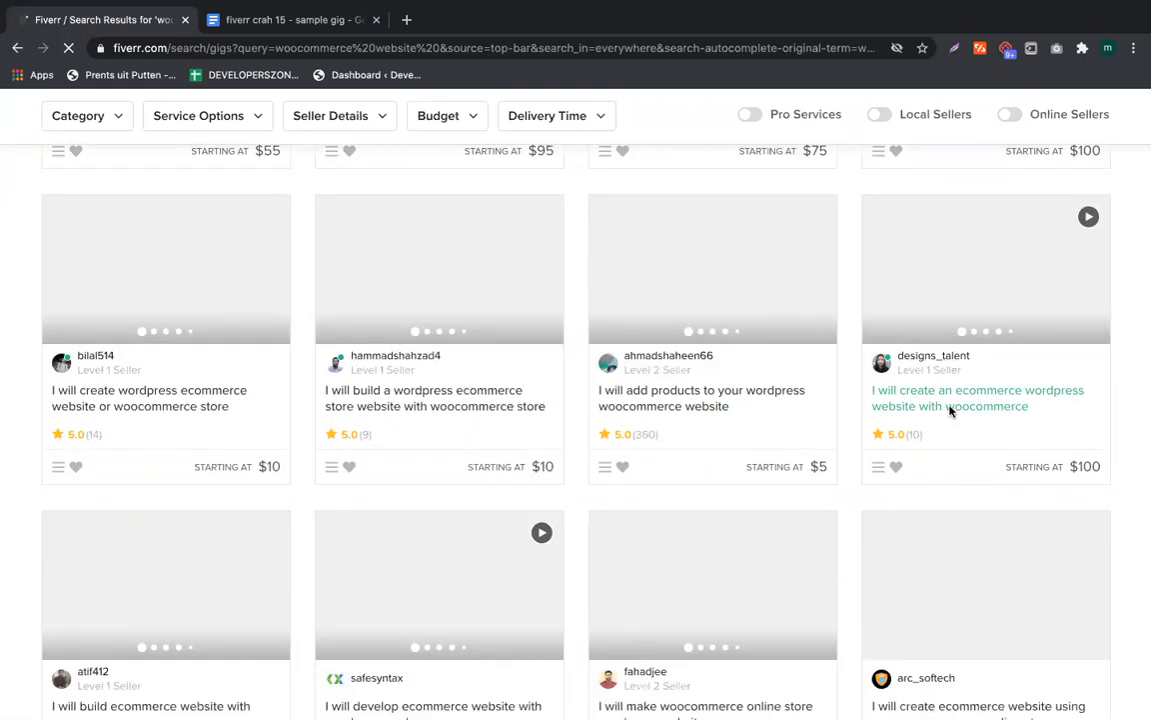
left_click(950, 410)
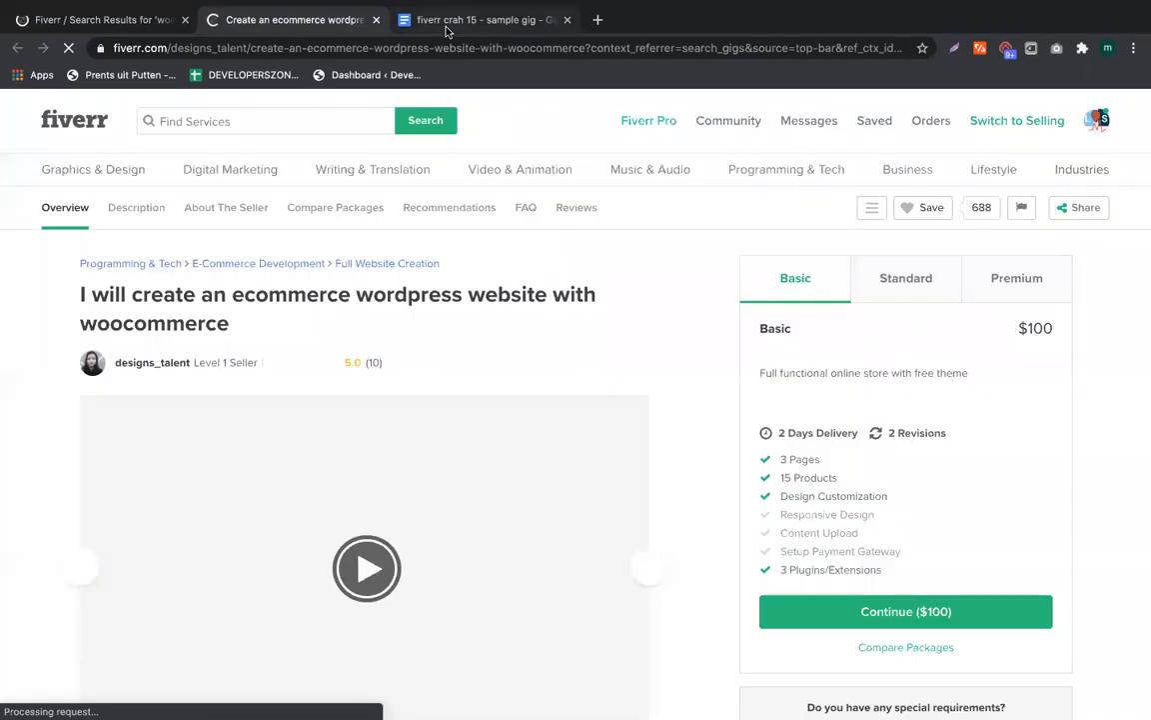
Switch Fiverr to selling mode and try to create a new gig from the Gigs page
left_click(446, 28)
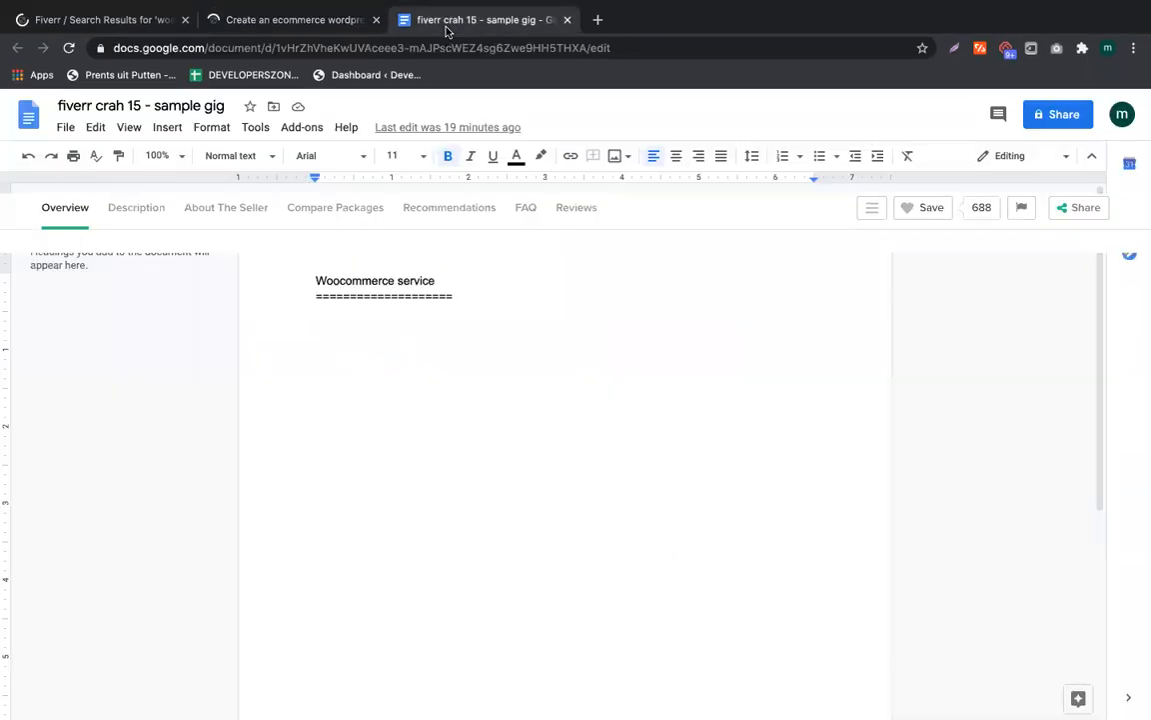
left_click(72, 21)
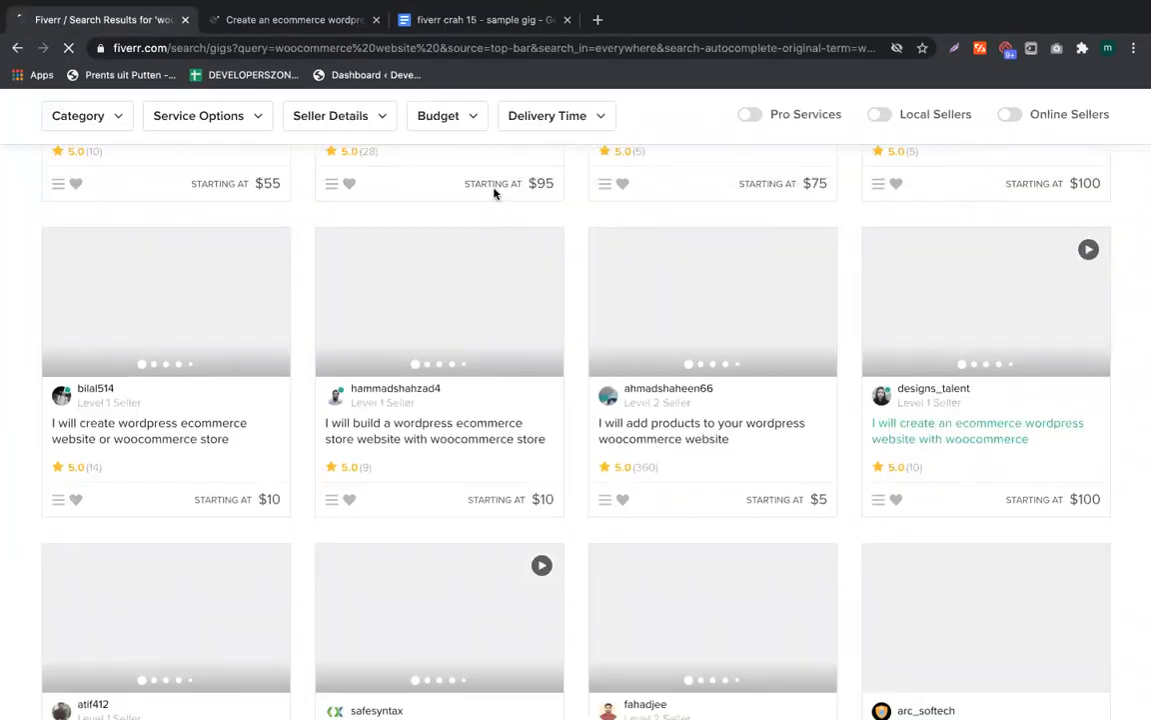
scroll(469, 190, "up", 15)
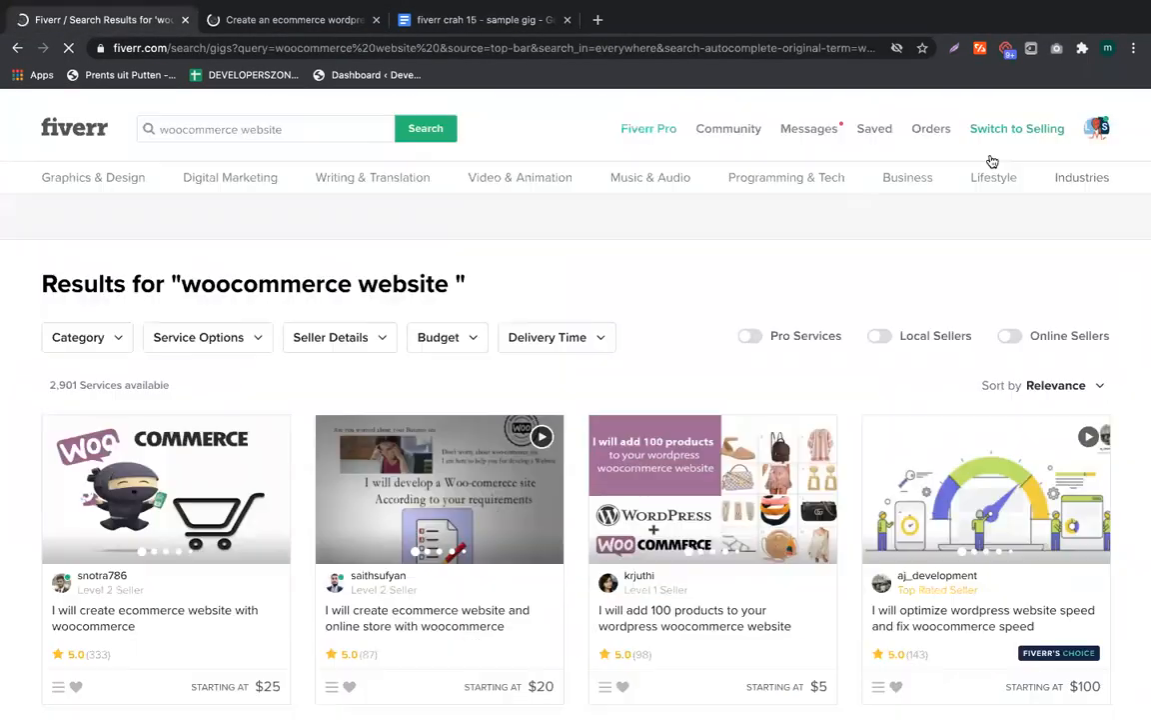
left_click(1010, 128)
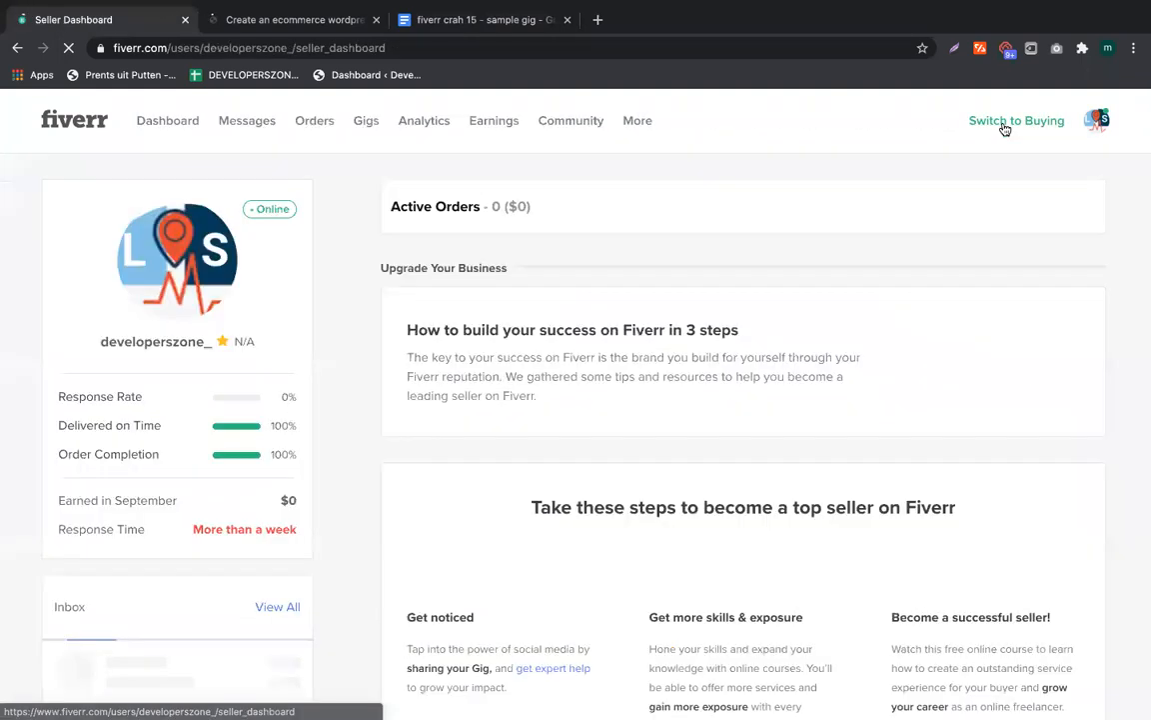
left_click(365, 122)
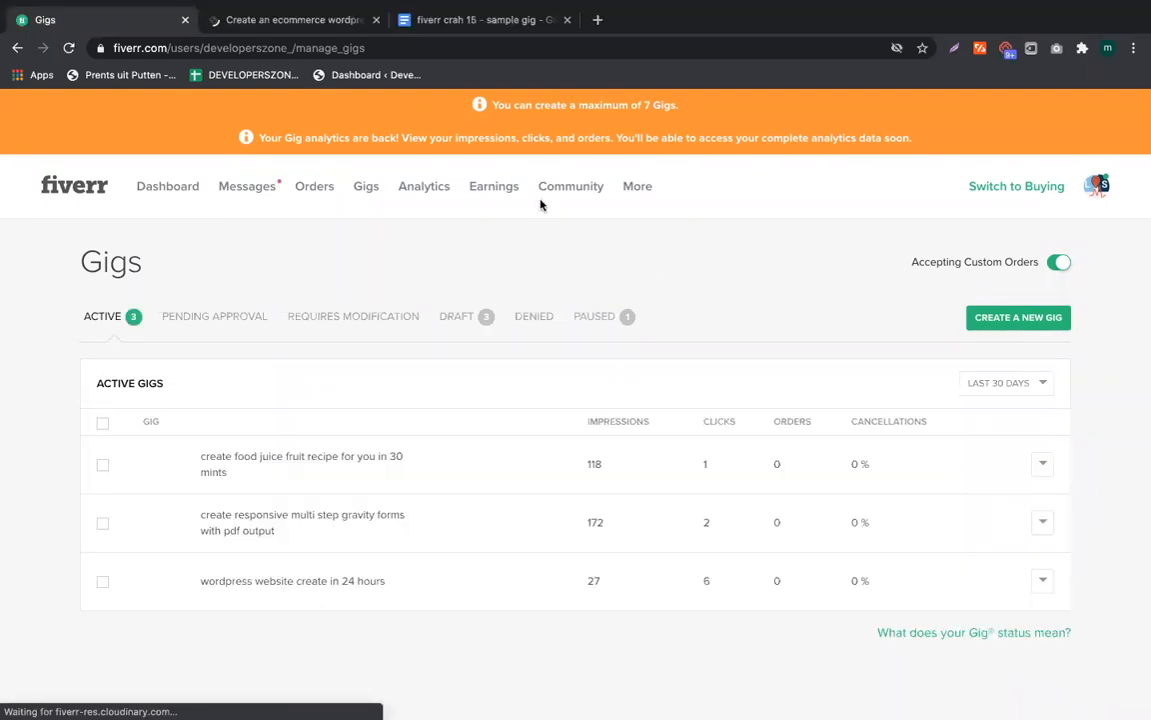
left_click(997, 317)
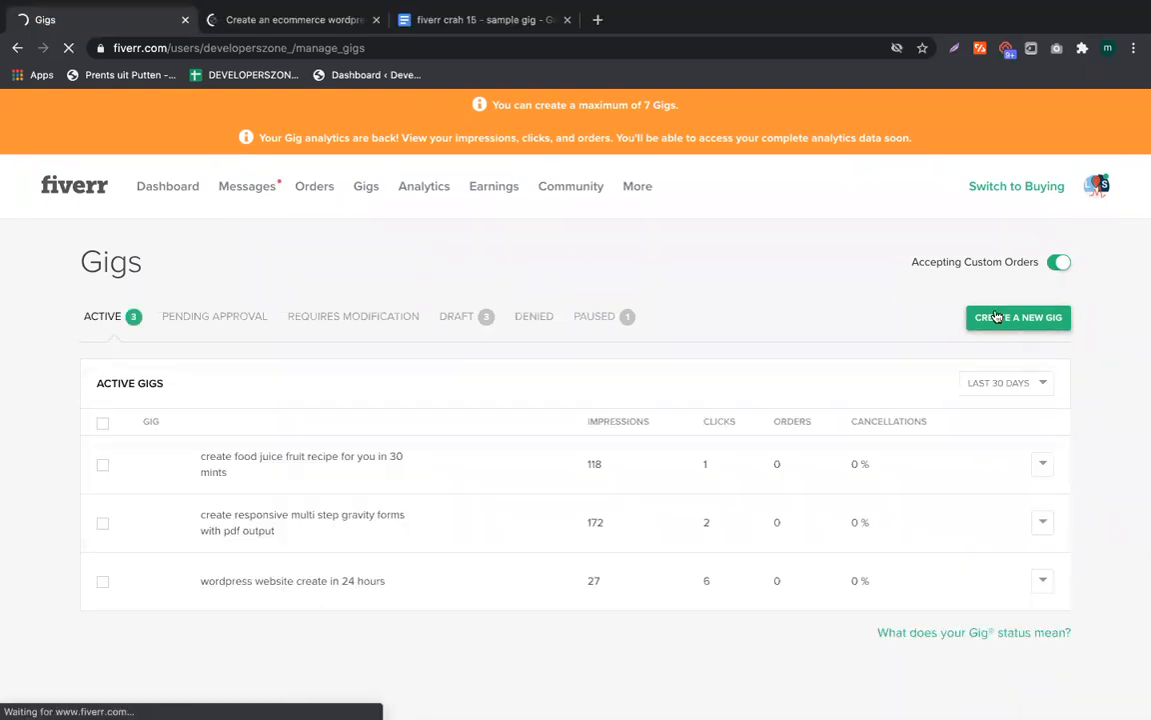
Add the line "GIG URL:" below the Woocommerce service heading in the sample gig document
left_click(489, 22)
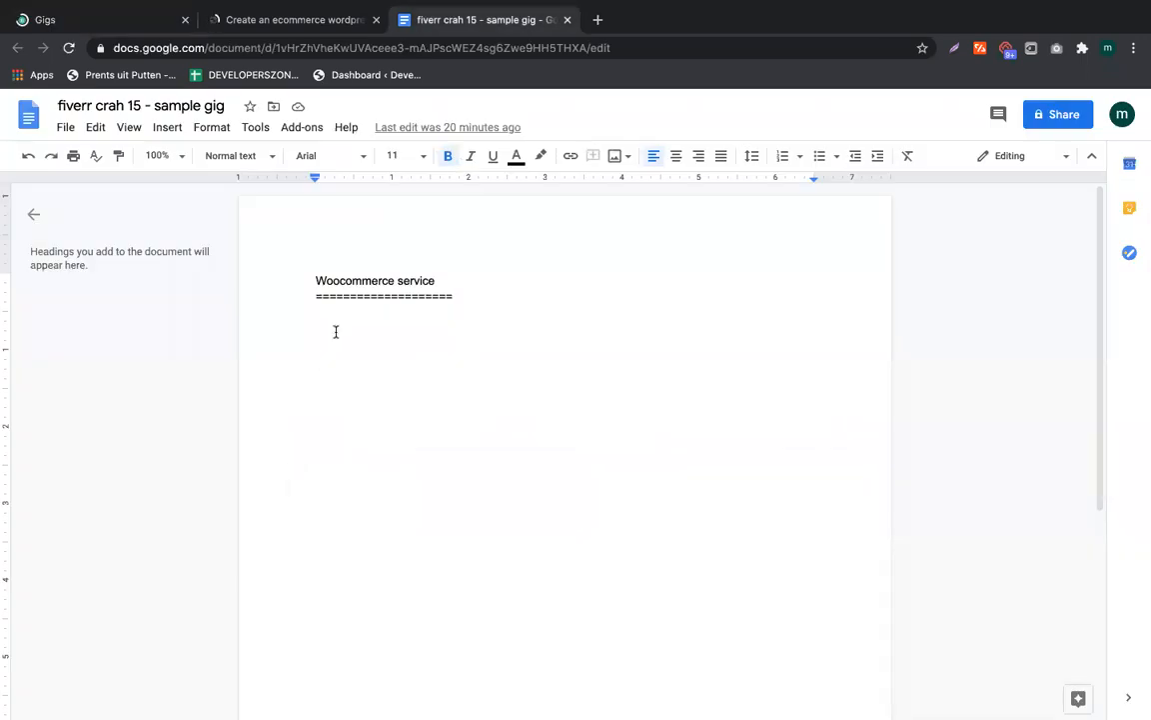
left_click(336, 331)
type("GIG URL:")
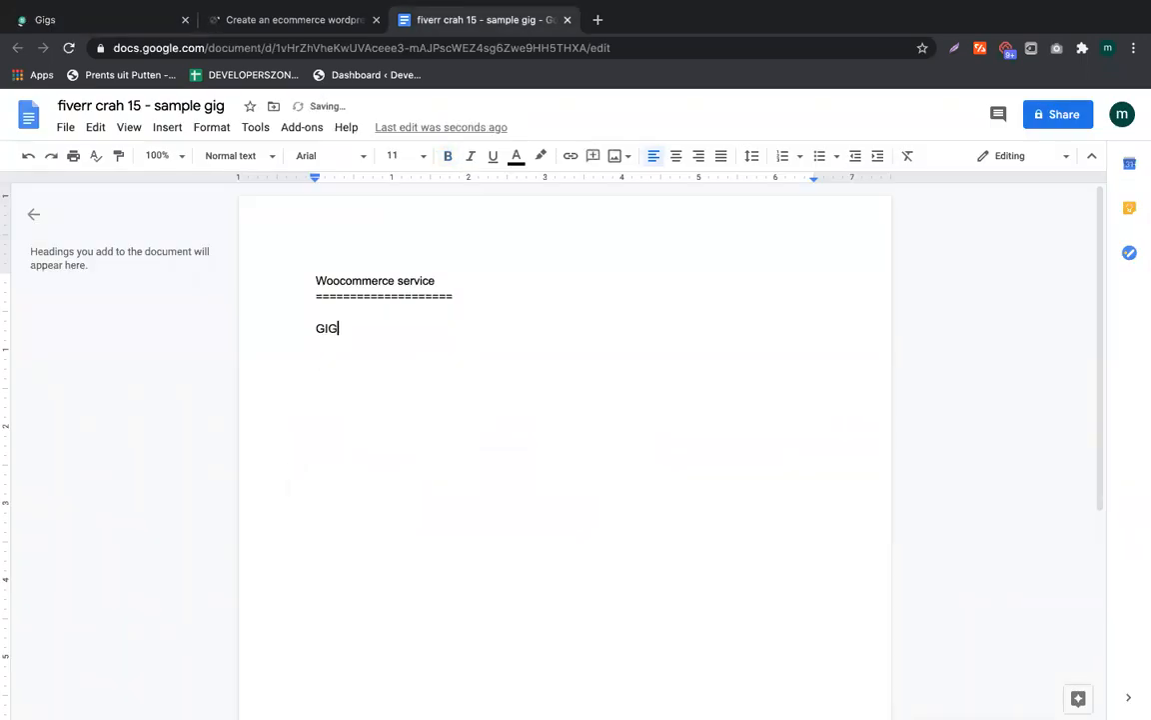
Return to the Fiverr gigs list and try again to create a new gig
left_click(95, 24)
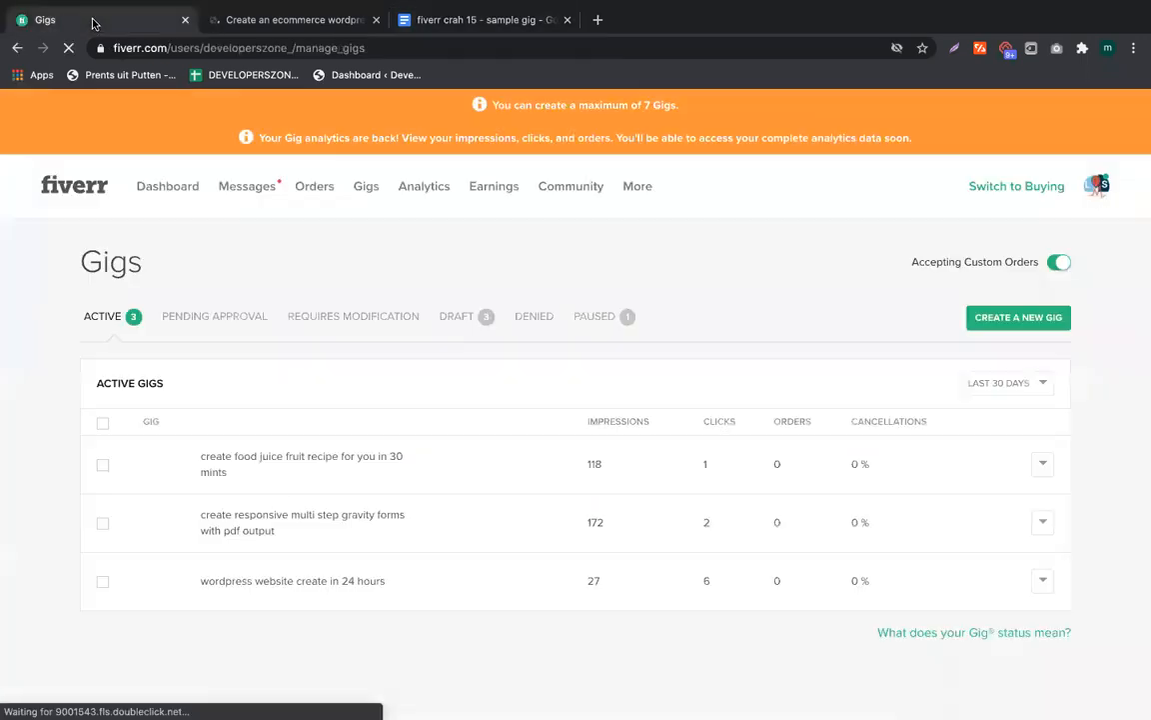
left_click(1028, 316)
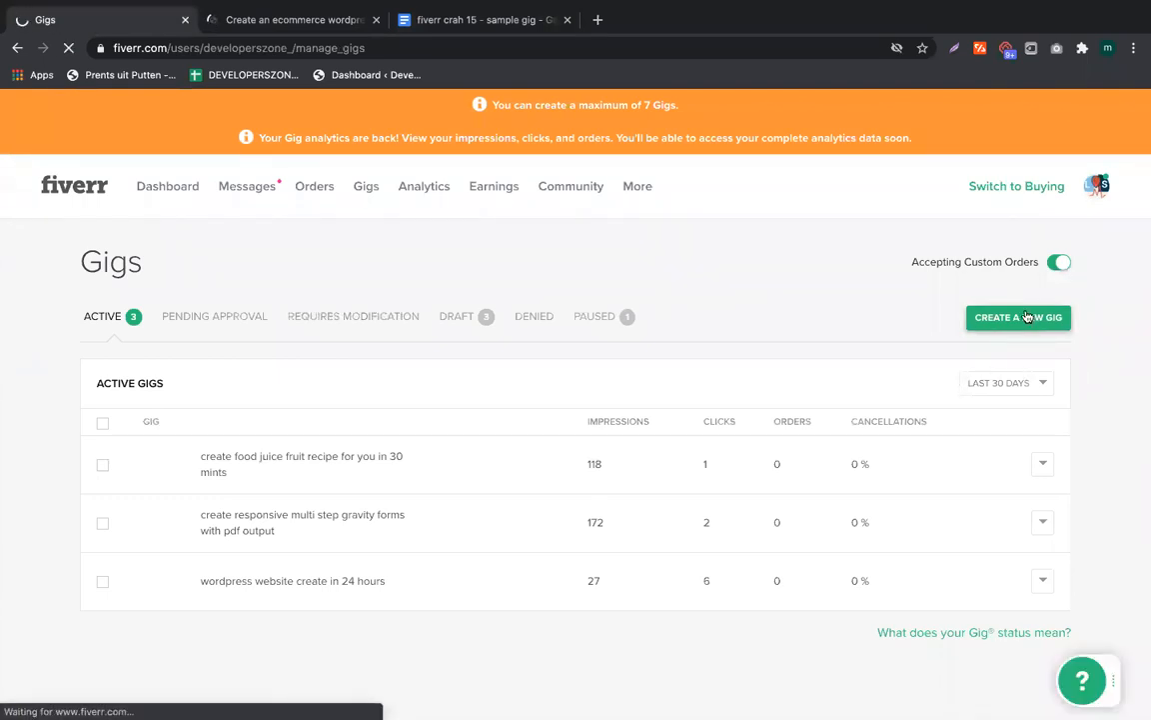
Examine the gig title part of the web address of the sample WooCommerce gig
left_click(314, 20)
left_click_drag(251, 45, 512, 50)
left_click(371, 47)
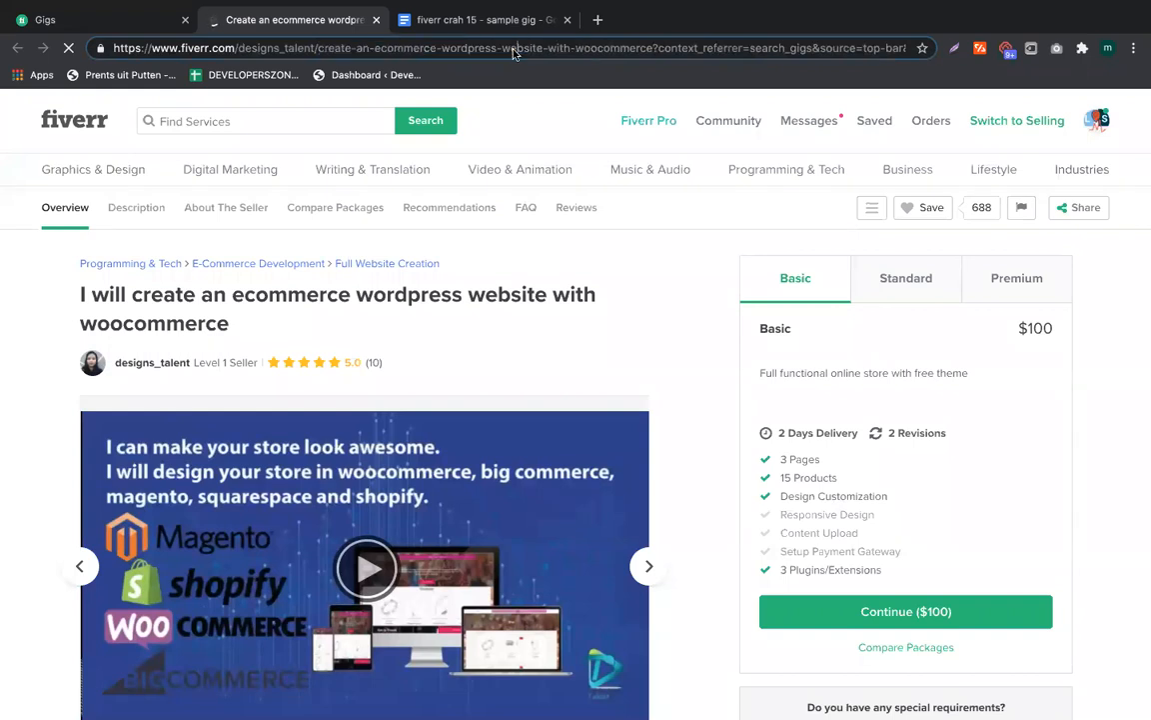
left_click_drag(316, 46, 636, 52)
left_click(15, 318)
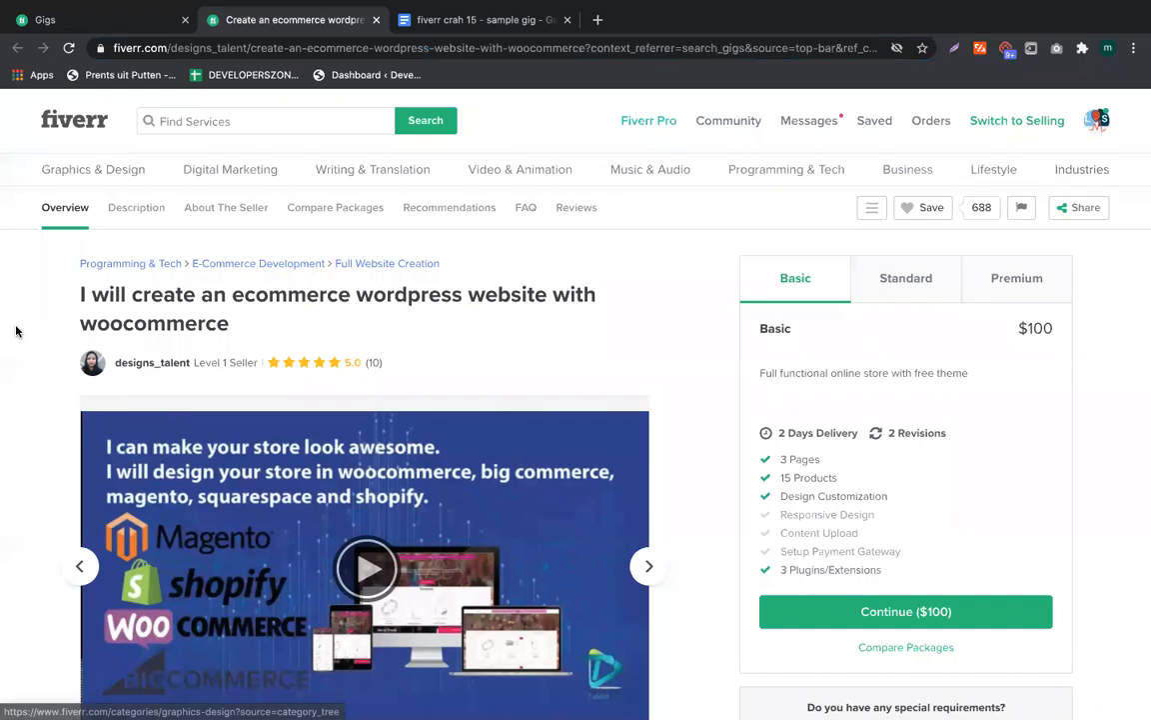
Delete the active gig "create responsive multi step gravity forms with pdf output" from the gigs list
left_click(108, 31)
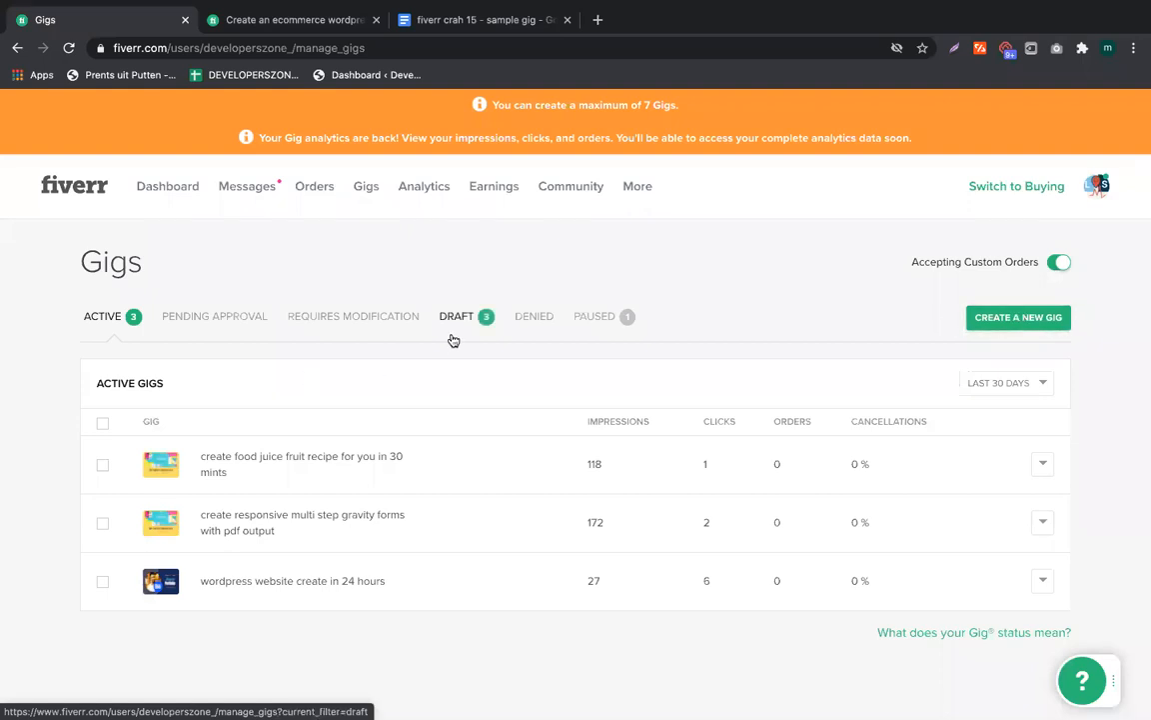
left_click(1049, 518)
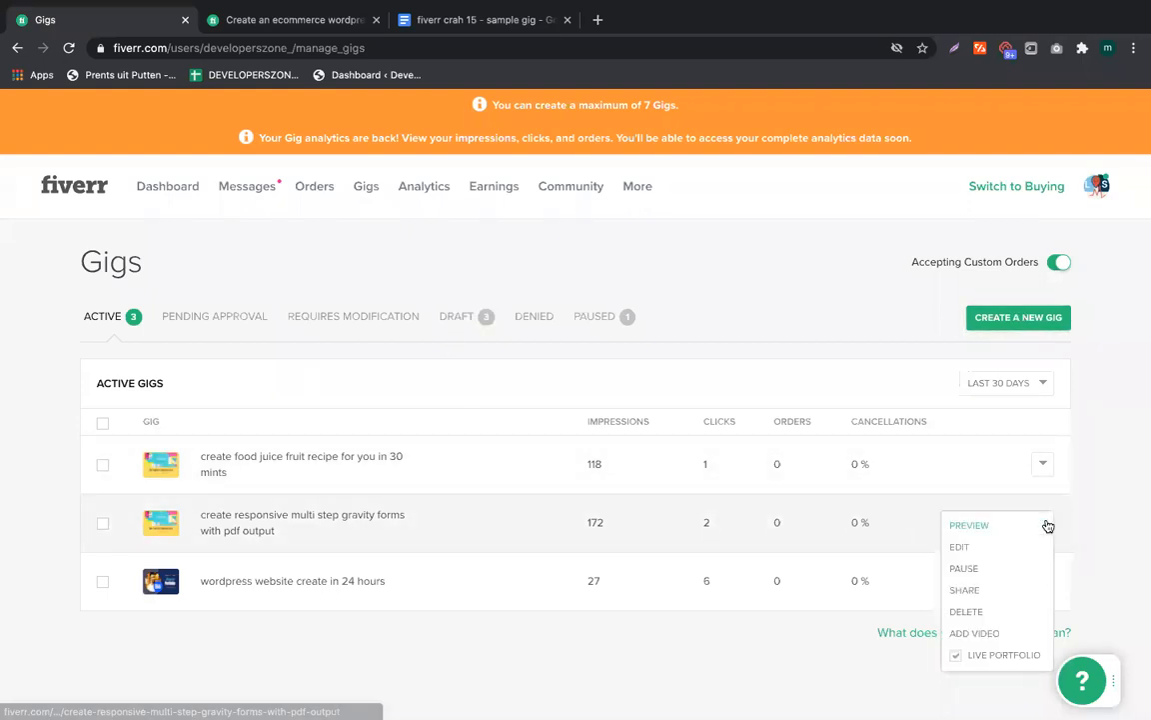
left_click(975, 611)
left_click(716, 139)
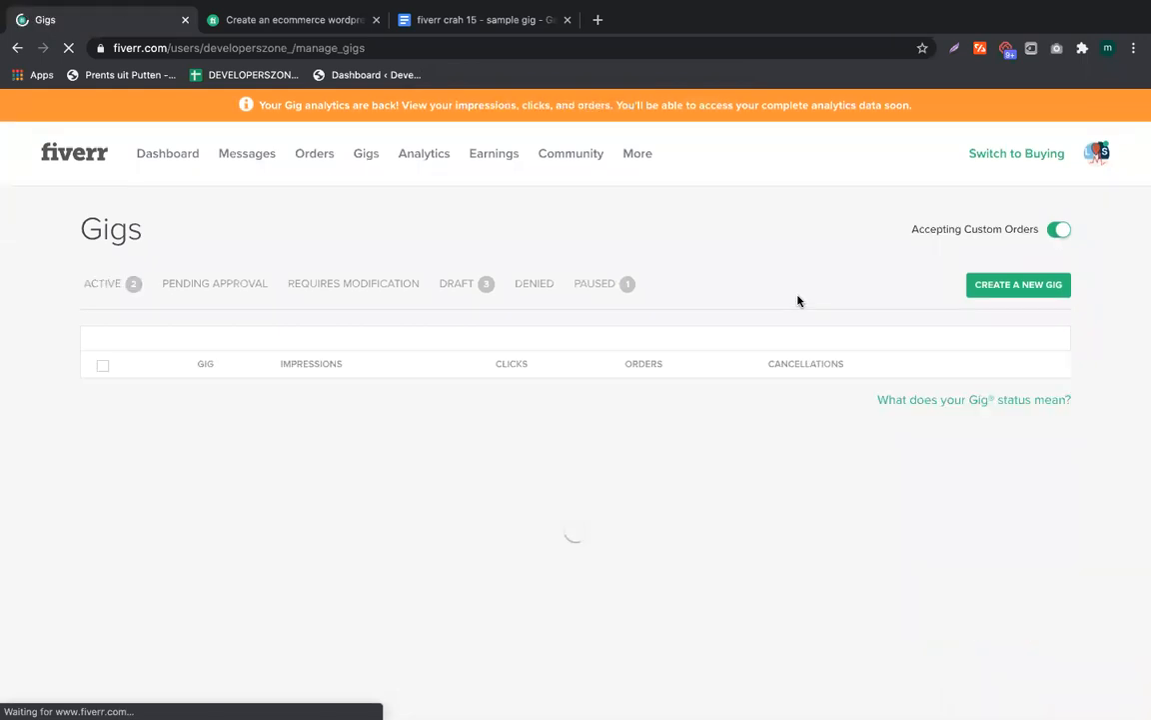
Examine the full web address of the sample WooCommerce gig, then return to the gigs list
left_click(314, 28)
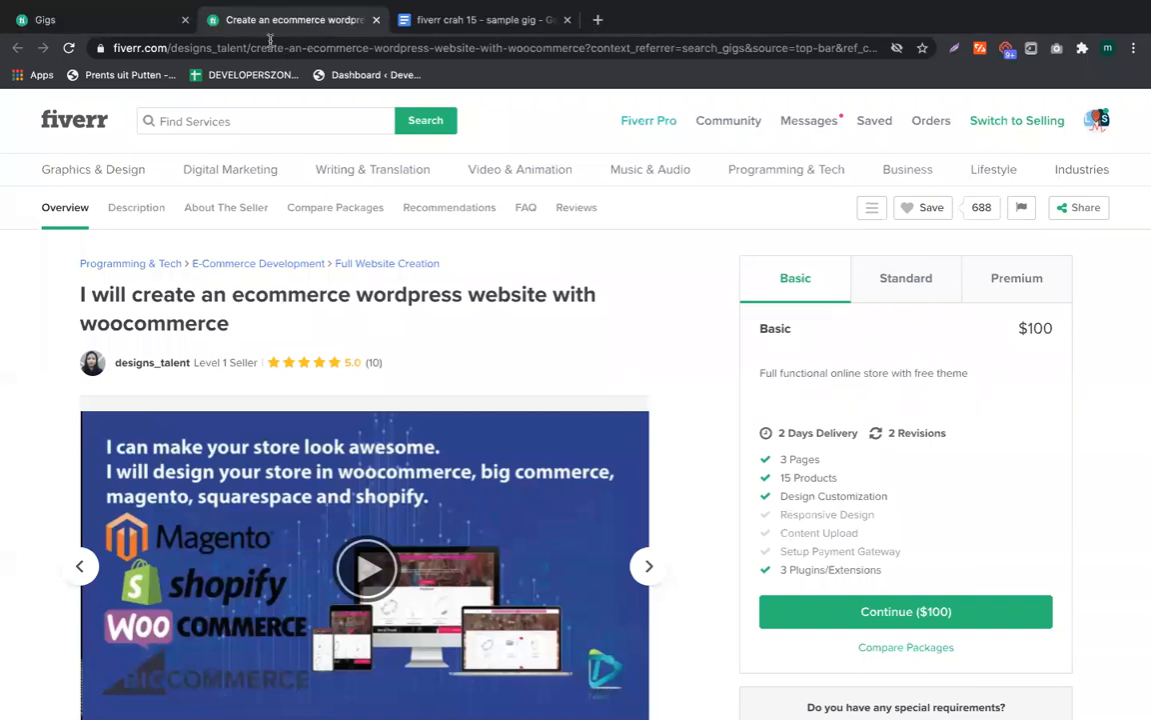
left_click_drag(235, 47, 779, 25)
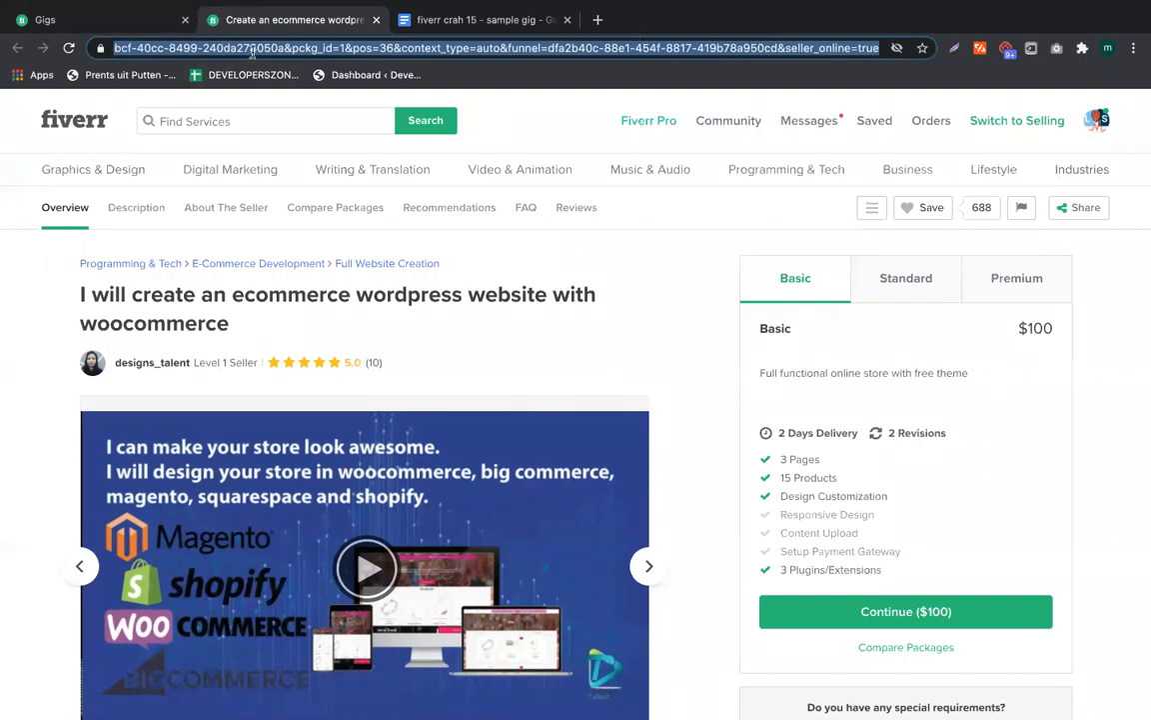
left_click(150, 19)
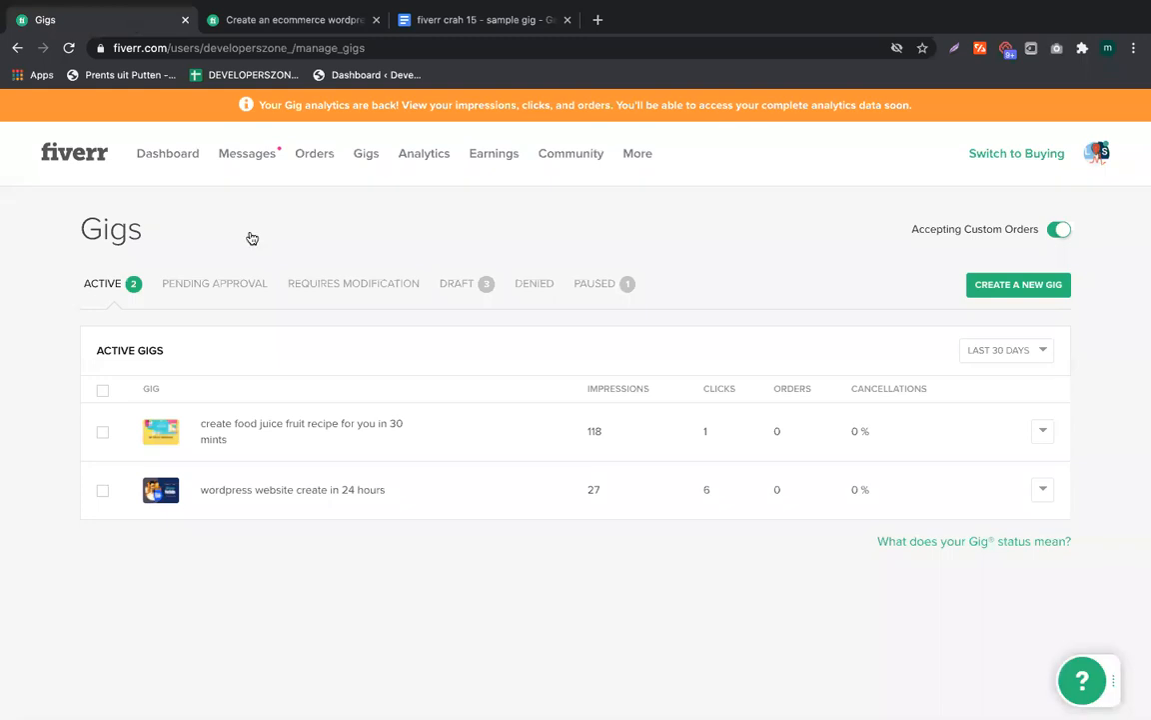
Create a new gig and enter "create ecommerce woocommerce website" as its title
left_click(1030, 286)
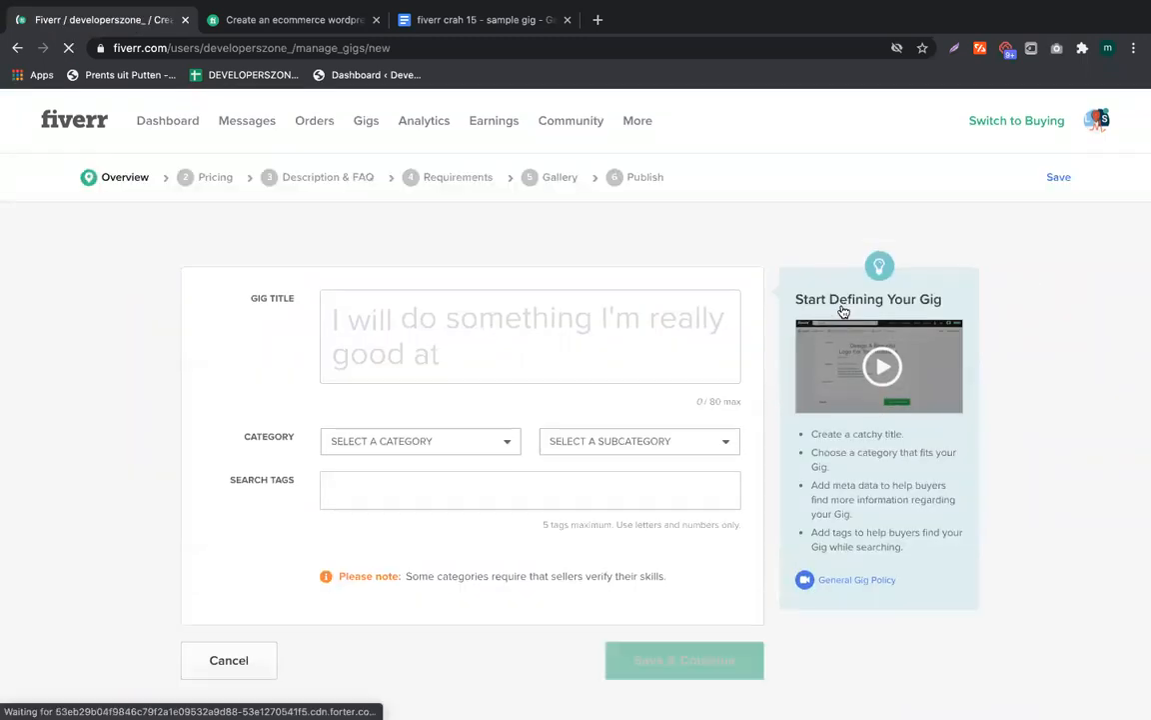
left_click(477, 327)
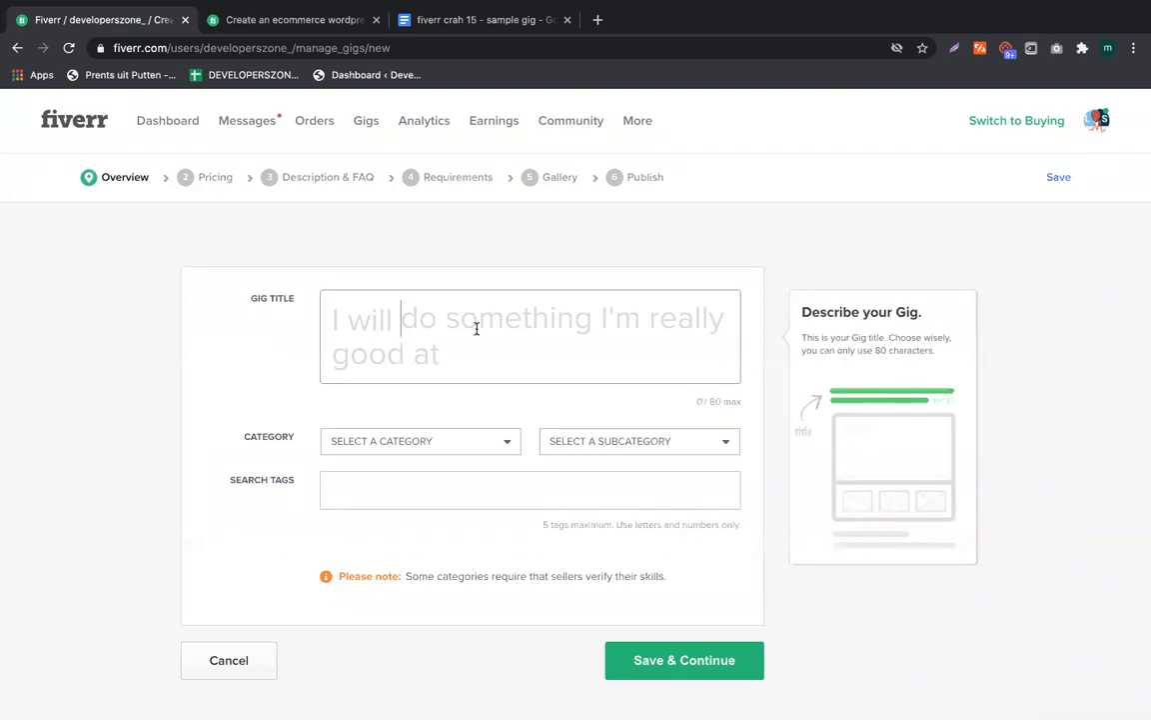
key("Return")
key("BackSpace")
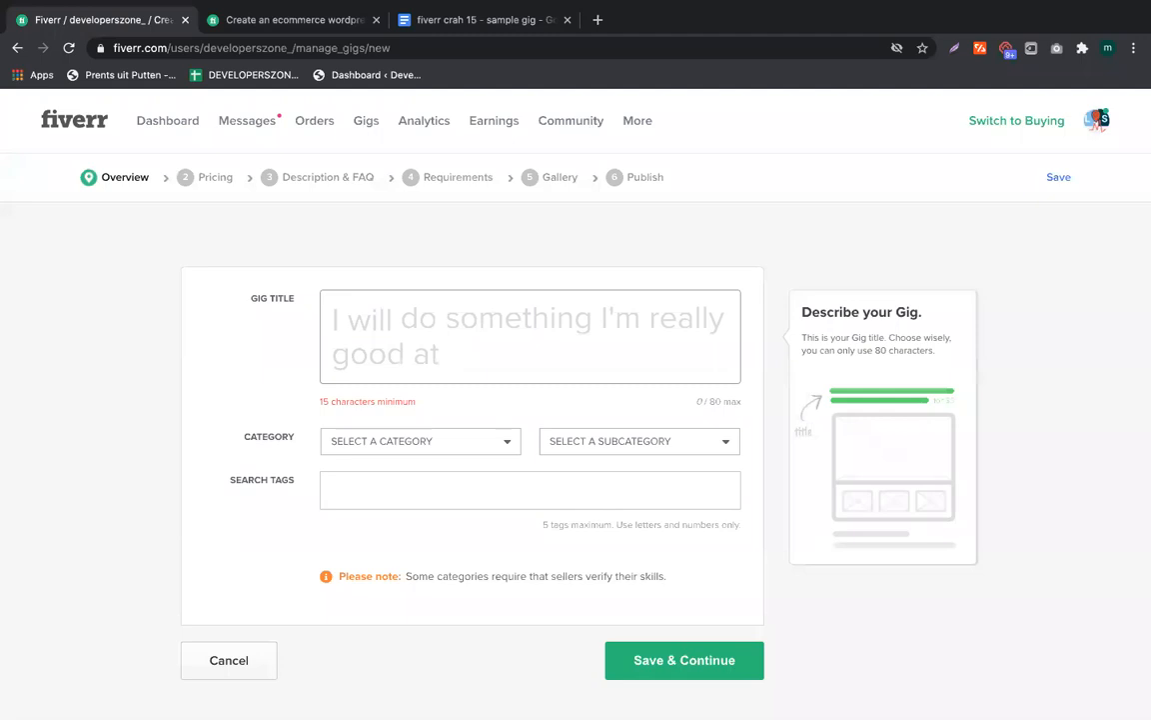
type("I w")
key("BackSpace")
key("BackSpace")
key("BackSpace")
type("create ec")
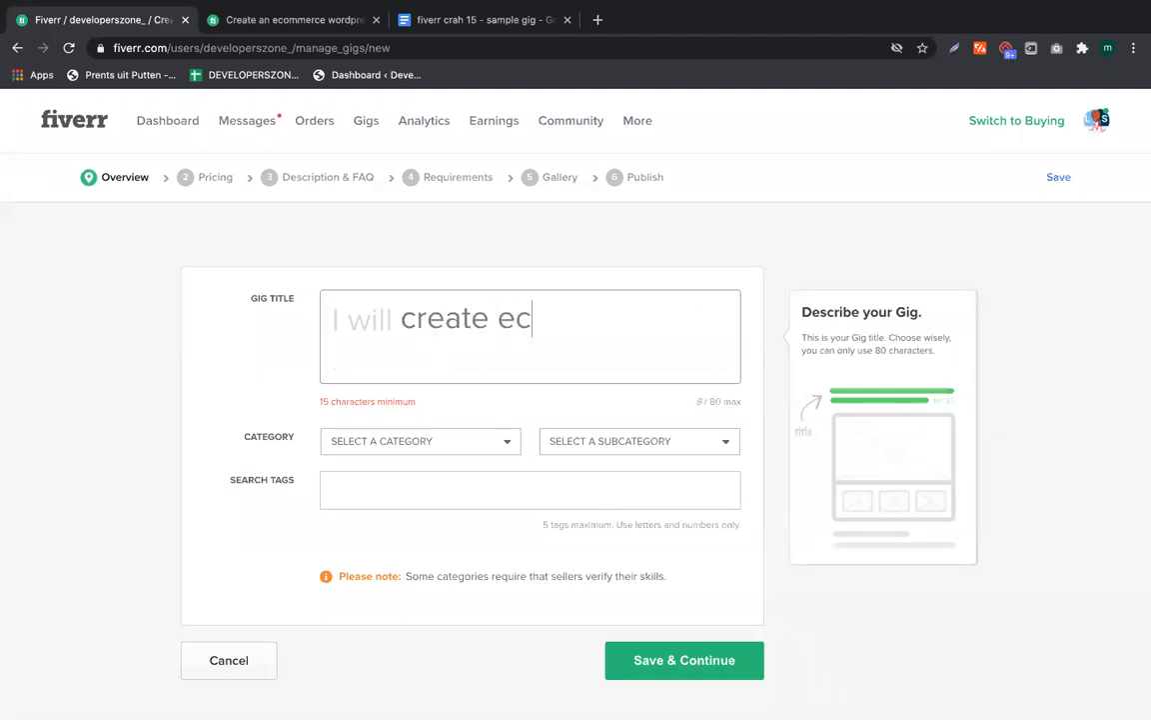
type("ommerce woo")
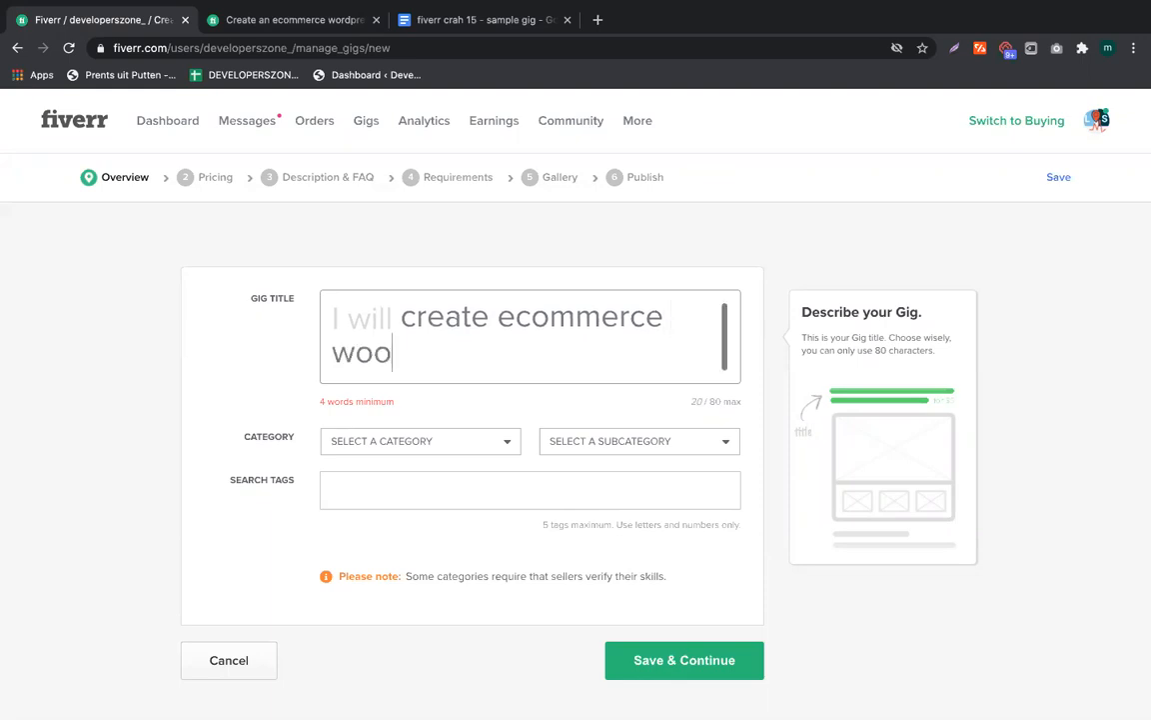
type("commerce website")
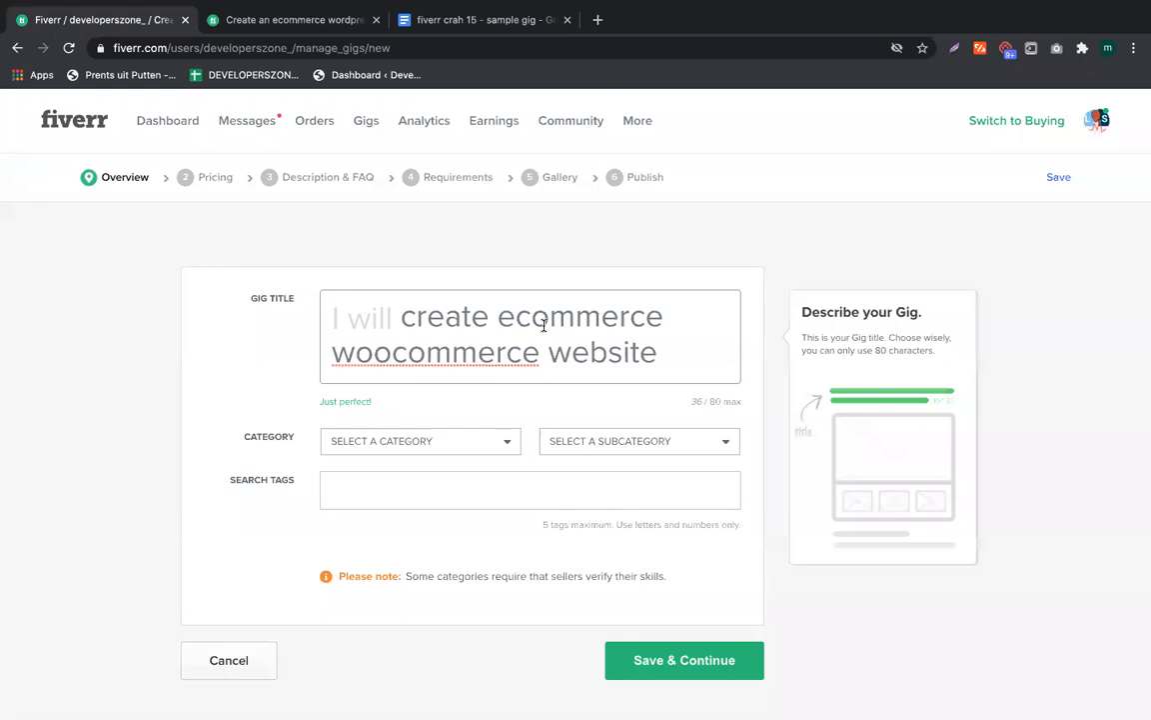
Extend the gig title with the keywords "ocean wp elementor woodmart theme customize" after "website"
double_click(544, 325)
double_click(449, 345)
double_click(544, 325)
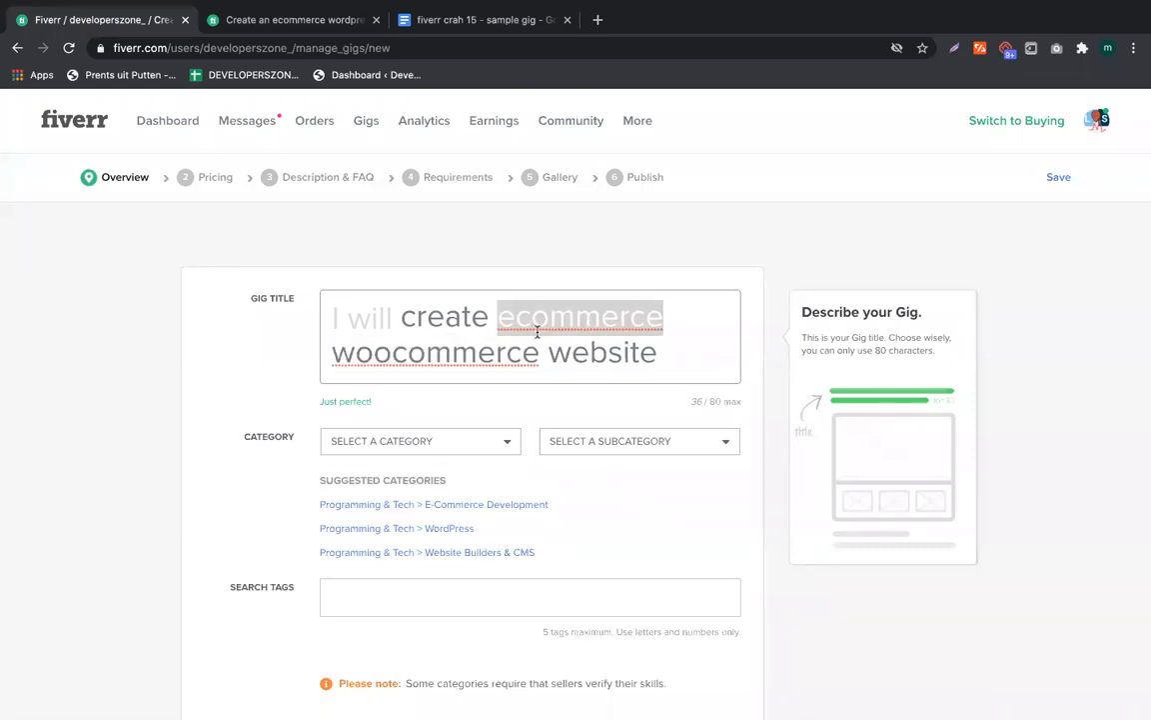
left_click(453, 351)
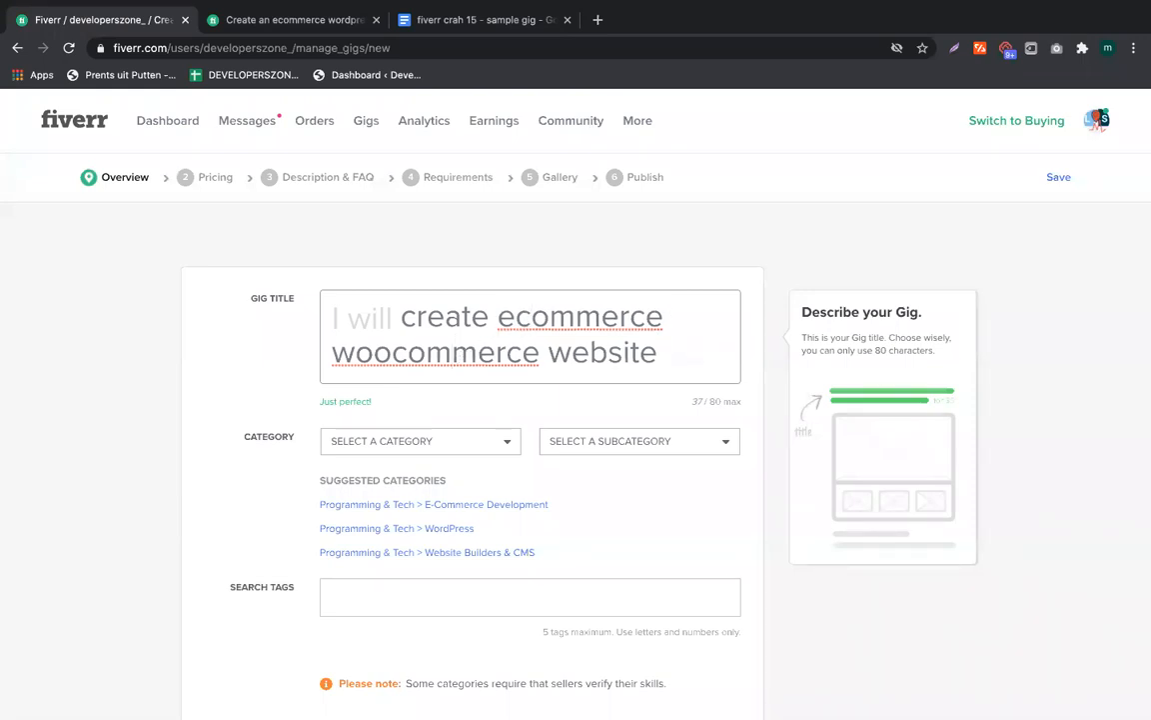
type("ocean wp")
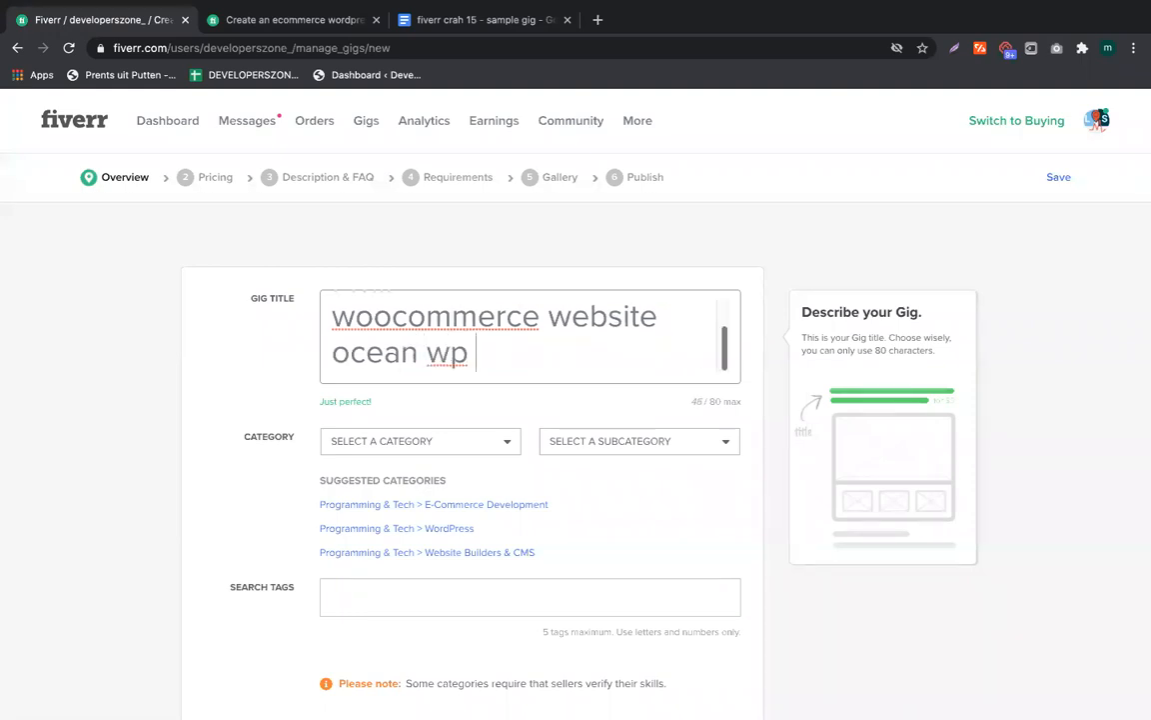
type(" elementor ")
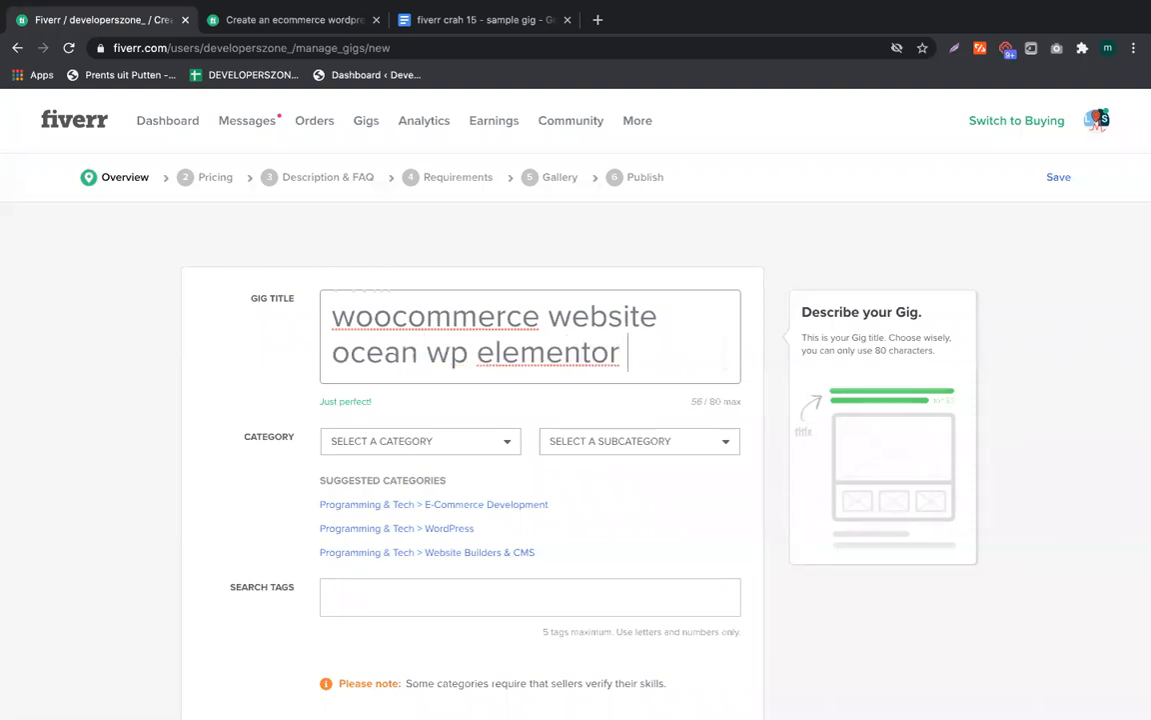
type("woodmart")
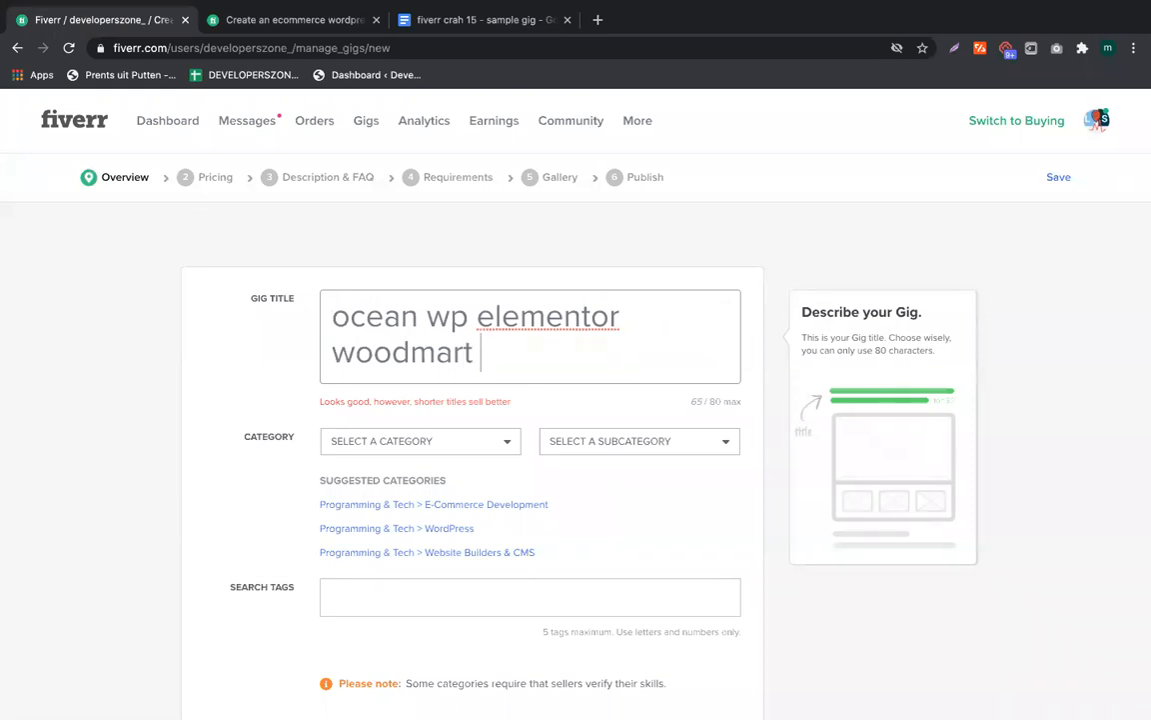
type(" theme cy")
key("BackSpace")
type("ustomize")
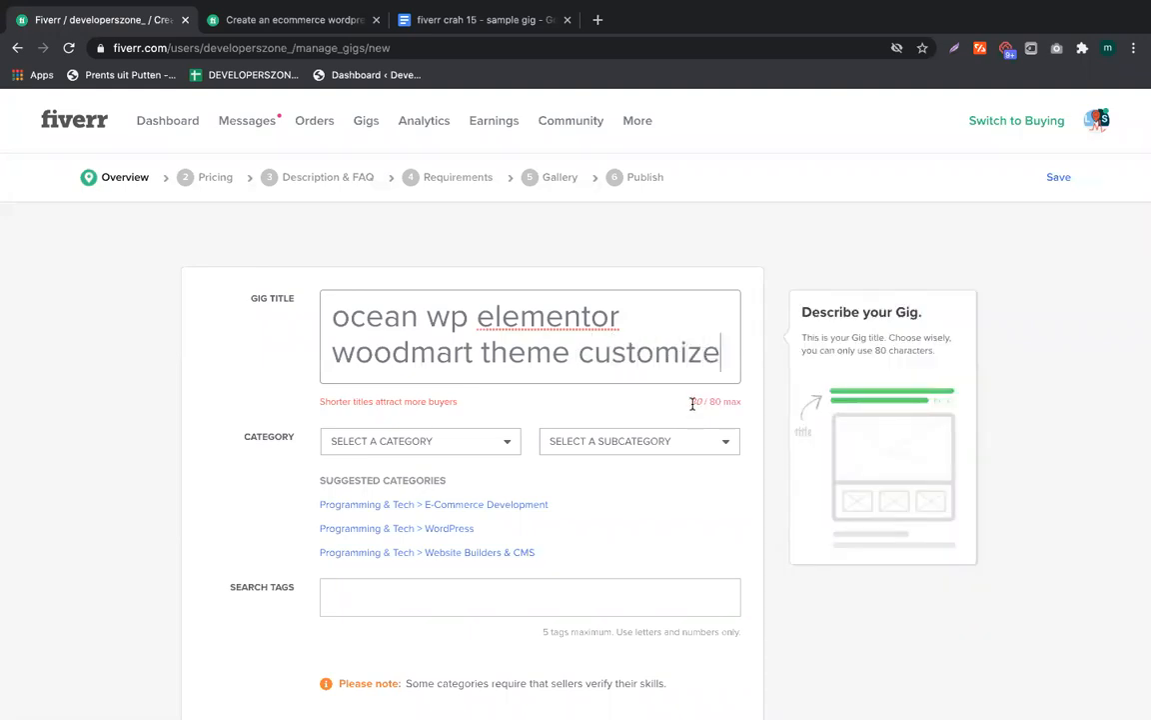
Review the complete gig title from beginning to end
scroll(643, 334, "up", 3)
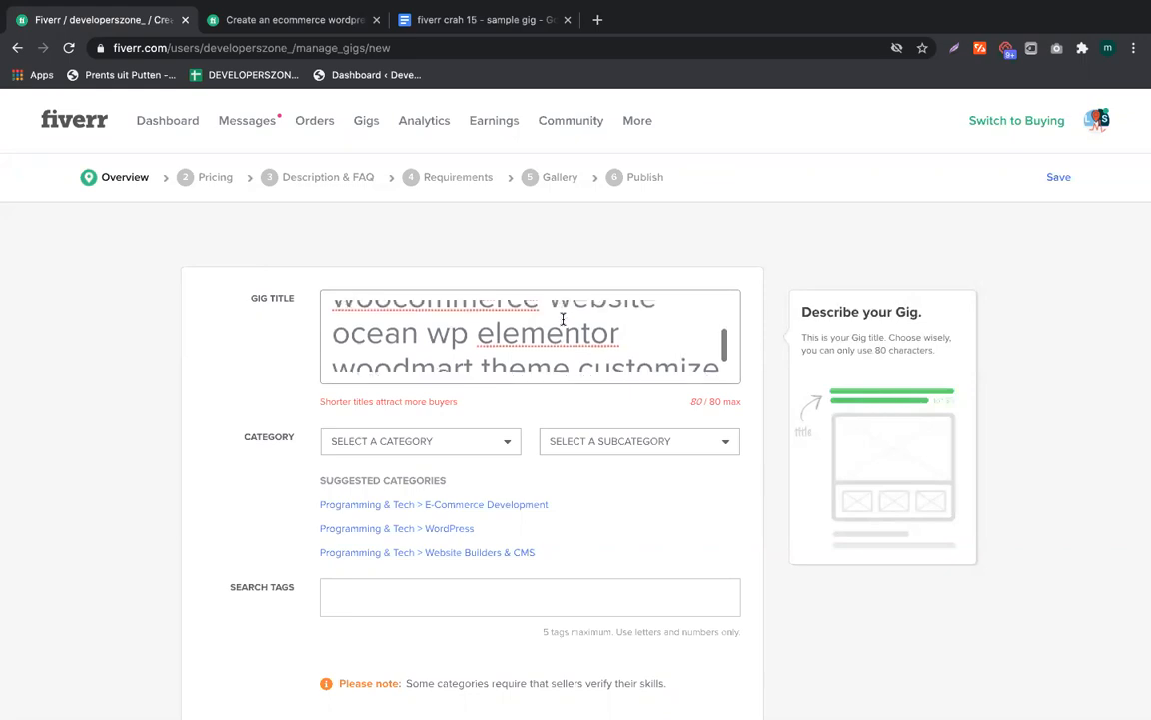
scroll(507, 334, "down", 3)
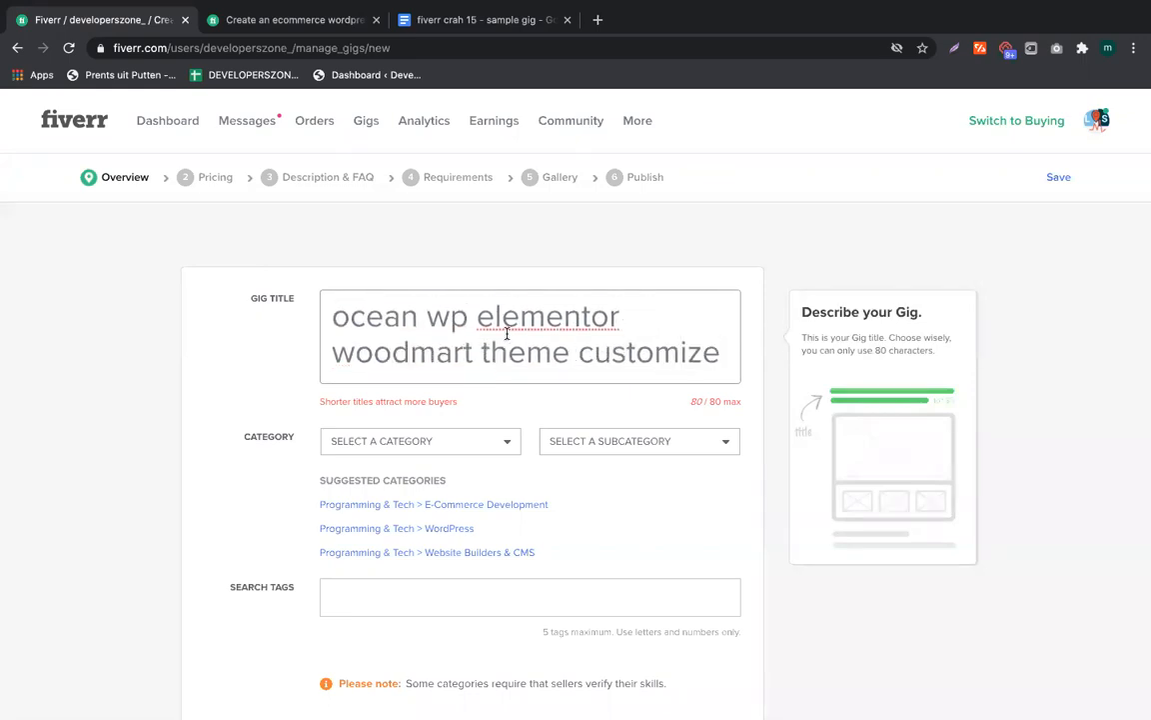
scroll(507, 334, "up", 3)
scroll(507, 334, "down", 2)
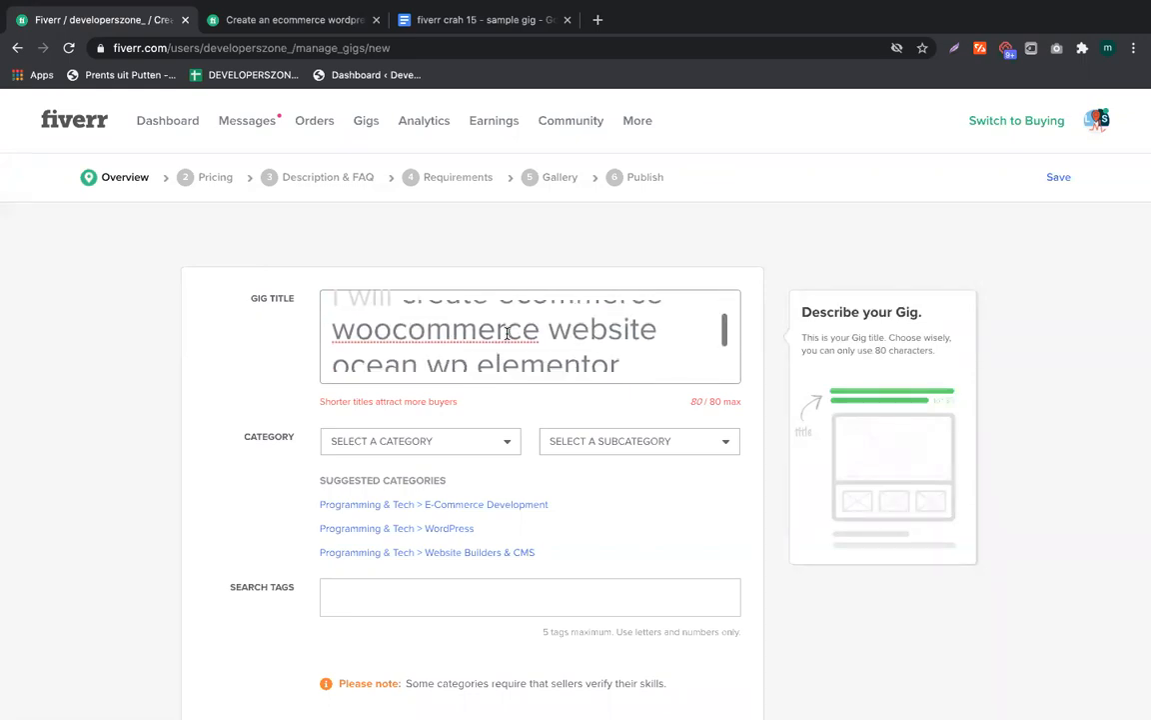
scroll(506, 334, "up", 1)
scroll(508, 338, "down", 2)
right_click(507, 337)
left_click(419, 318)
scroll(436, 364, "down", 1)
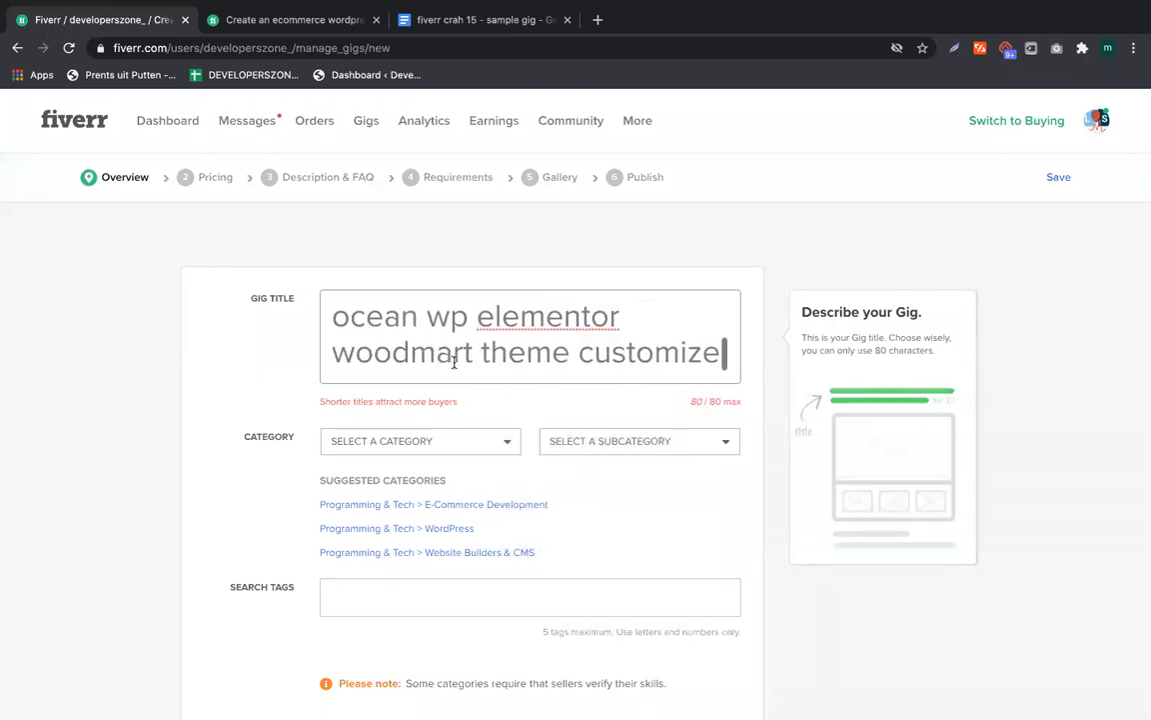
scroll(453, 362, "up", 2)
scroll(453, 362, "down", 2)
scroll(452, 362, "up", 2)
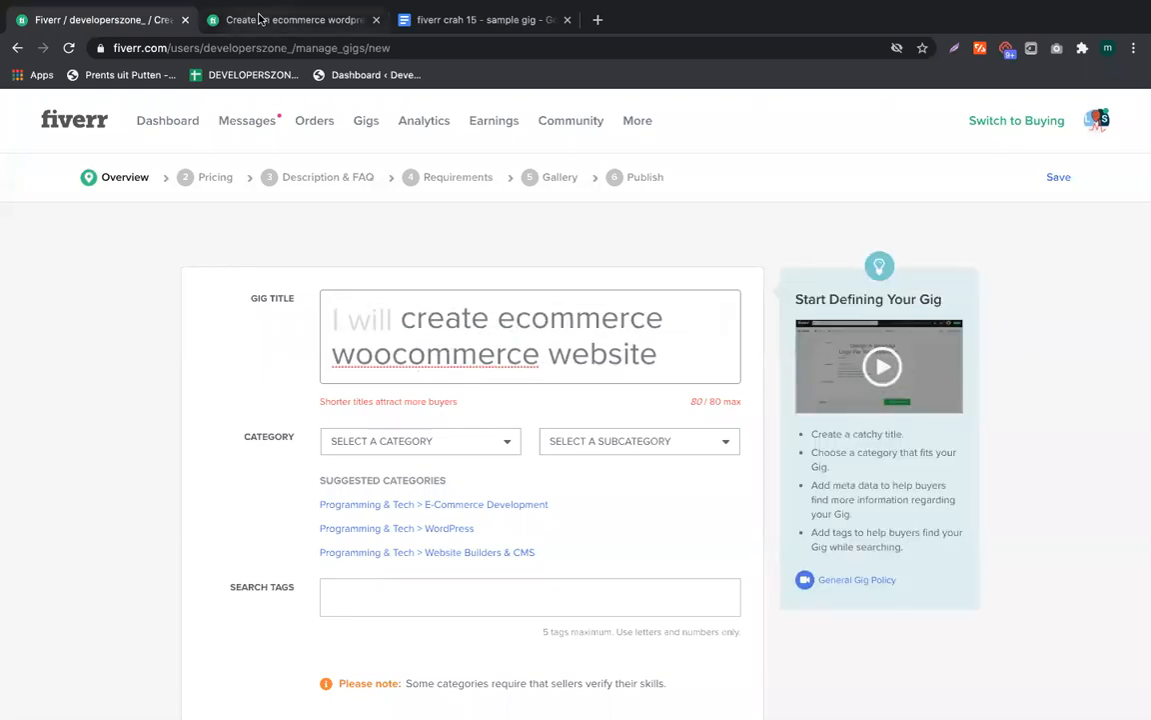
Examine the parameters that follow the gig title in the sample WooCommerce gig's web address
left_click(257, 18)
left_click(28, 324)
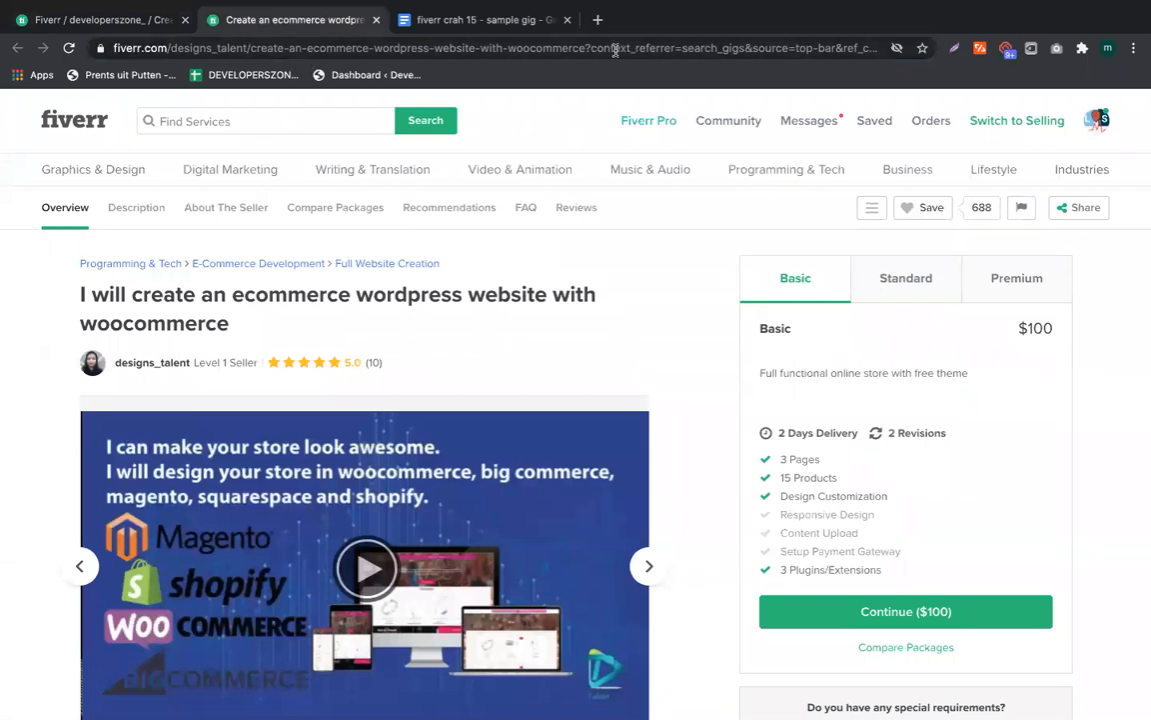
left_click_drag(592, 47, 760, 48)
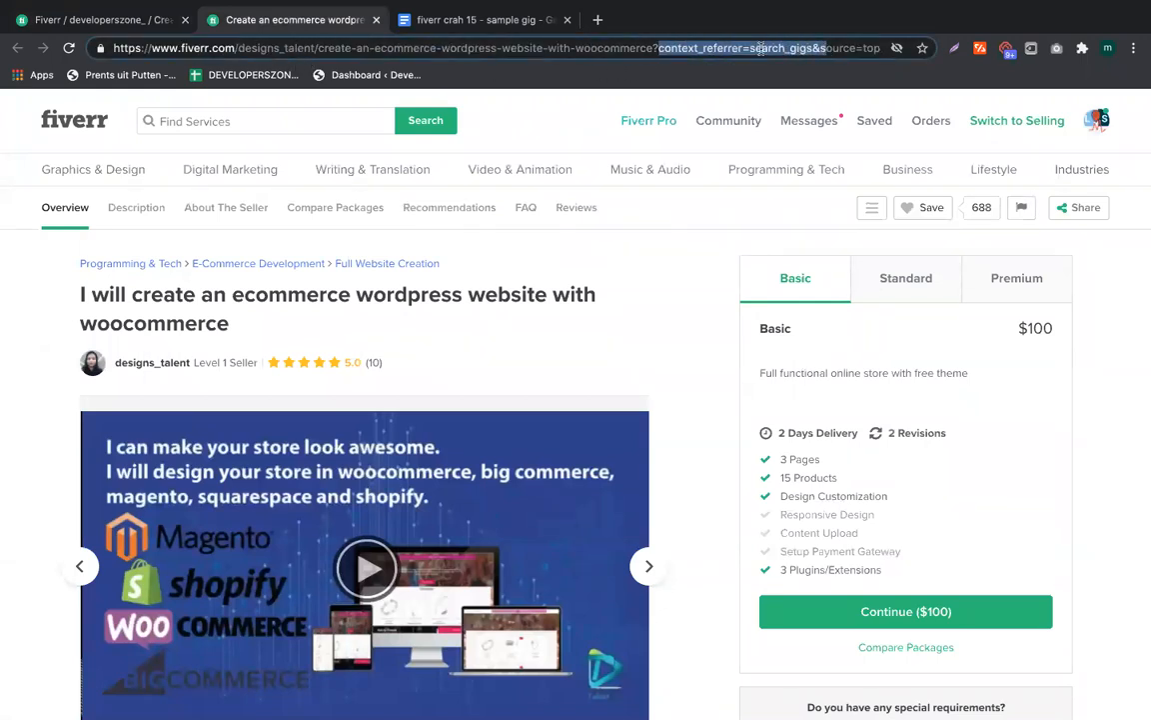
left_click(821, 50)
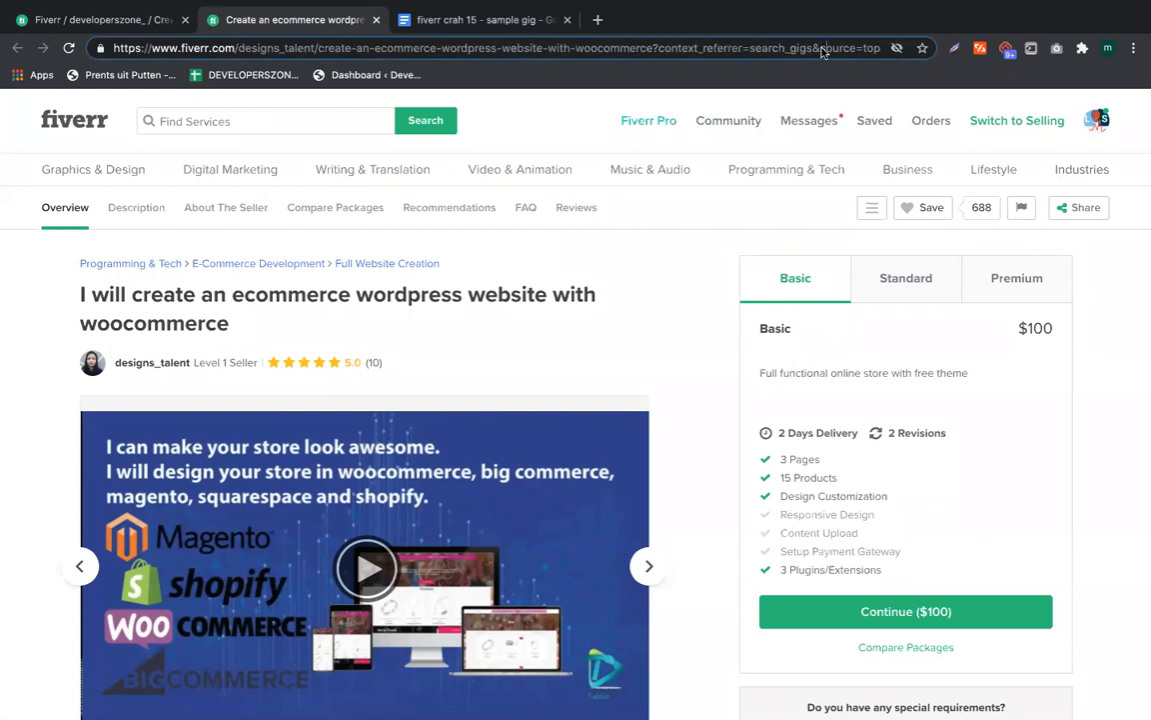
key("Right")
key("Right")
key("Right")
key("Right")
key("Right")
key("Right")
key("Right")
key("Right")
key("Right")
key("Right")
key("Right")
key("Right")
key("Right")
key("Right")
key("Right")
key("Right")
key("Right")
key("Right")
key("Right")
key("Right")
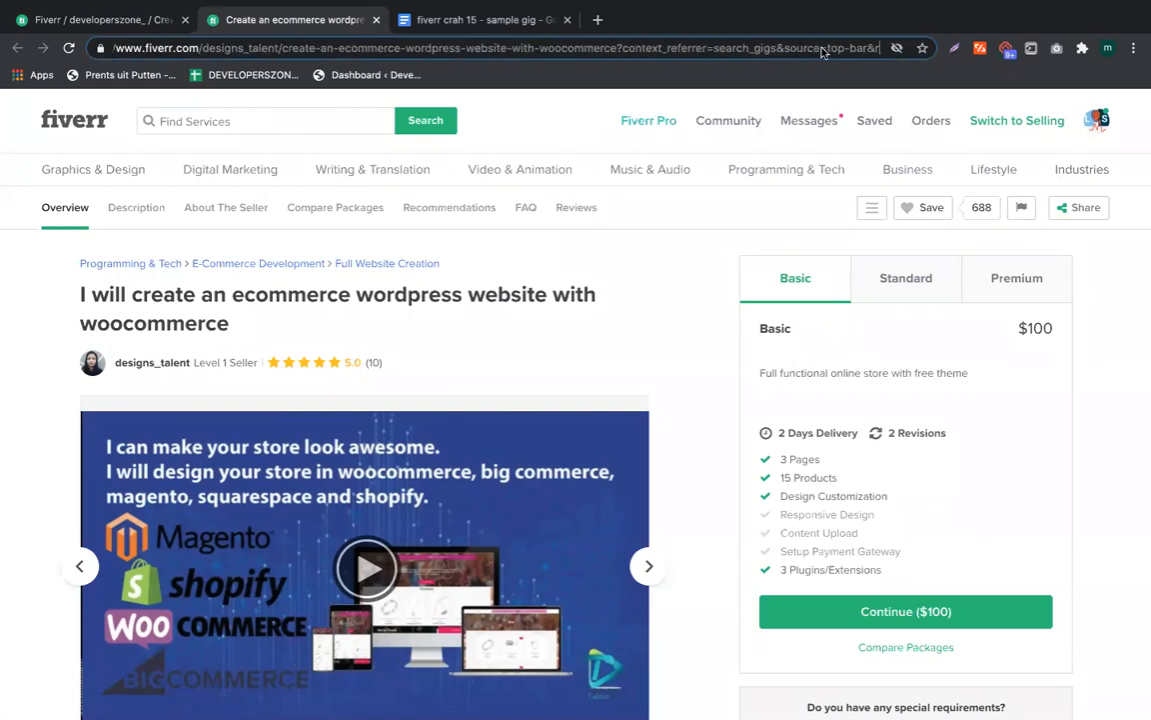
key("Right")
key("Right")
key("Right")
key("Right")
key("Right")
key("Right")
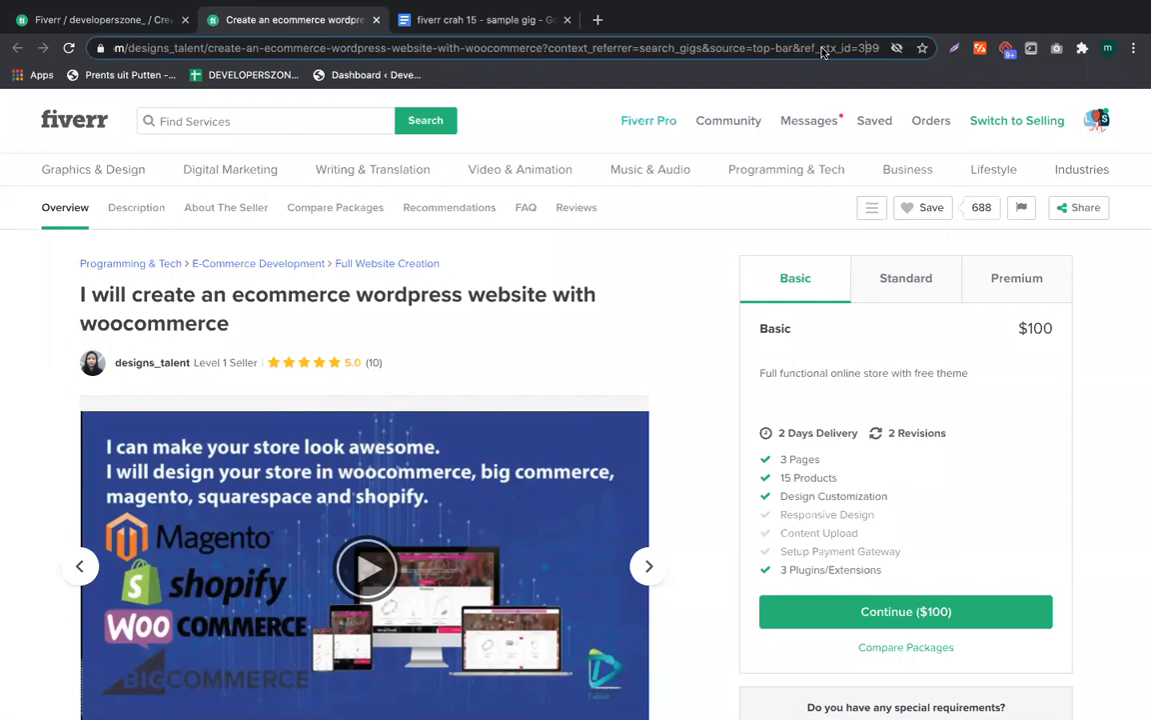
key("Right")
key("Right")
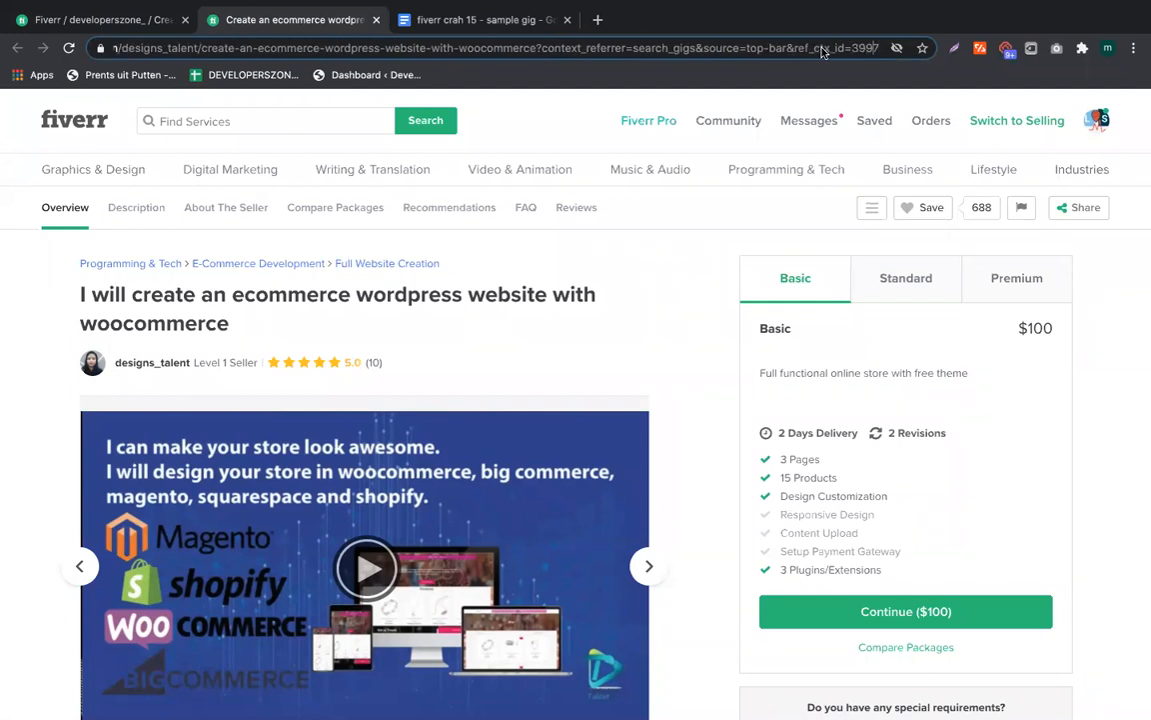
Copy the whole new gig title into the sample gig document after "GIG URL:"
left_click(112, 26)
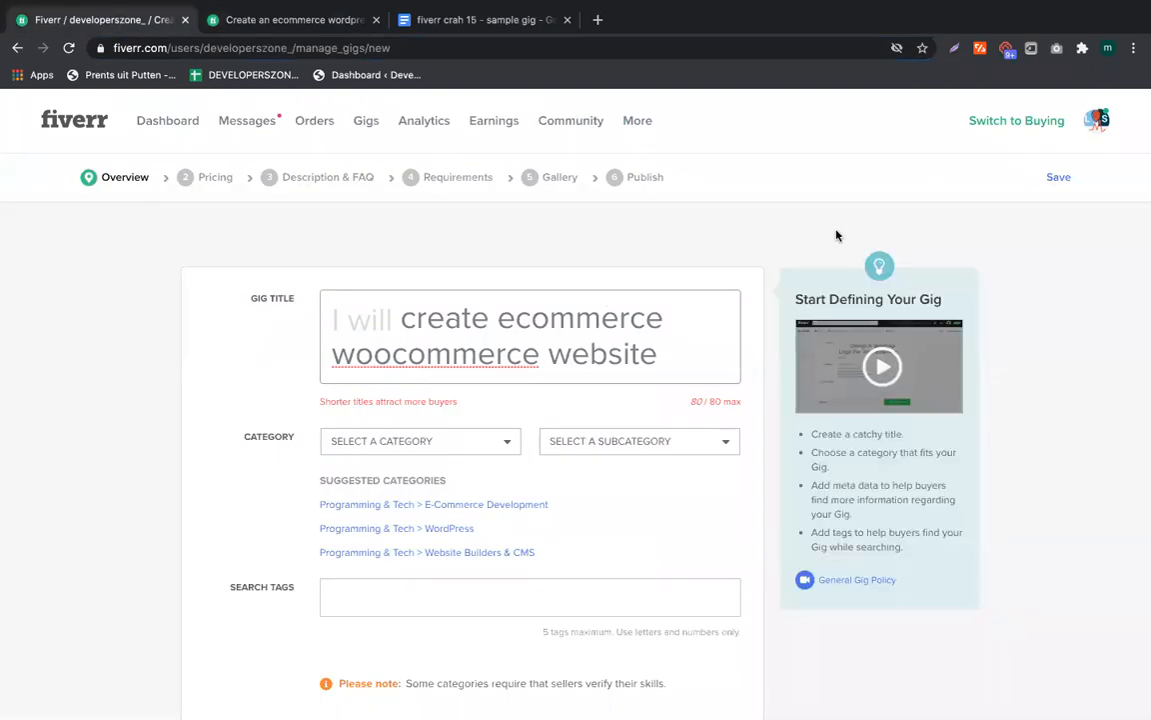
left_click(548, 352)
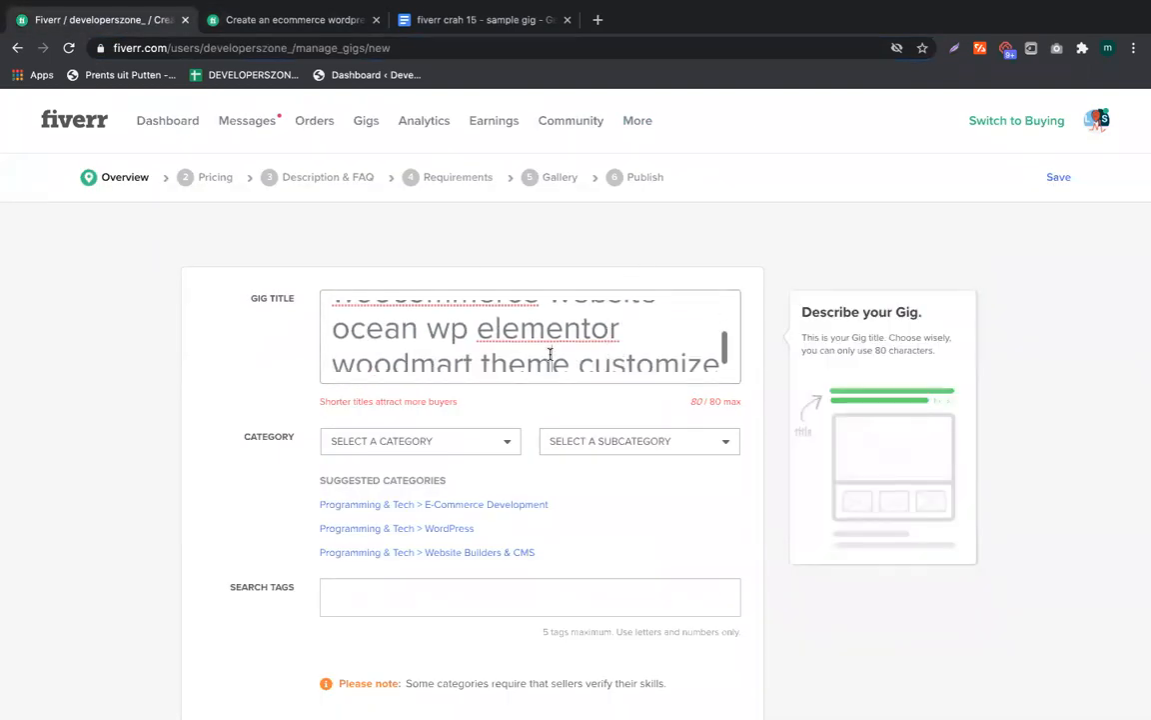
key("ctrl+a")
key("ctrl+c")
left_click(475, 20)
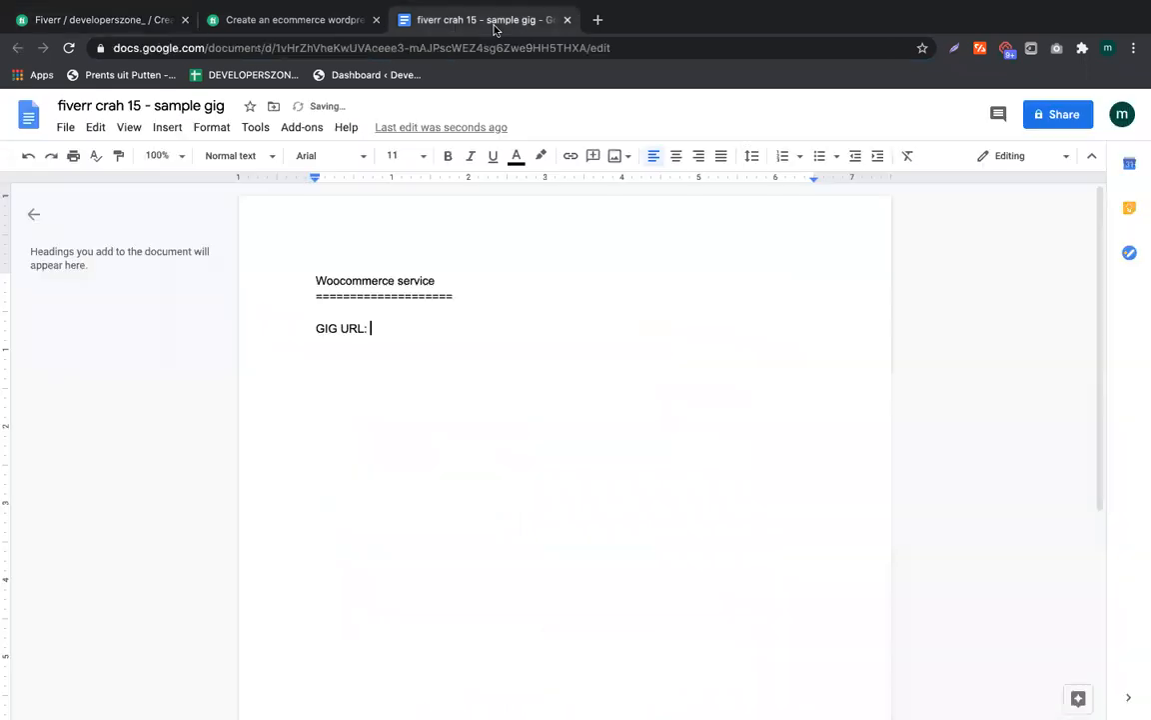
key("ctrl+v")
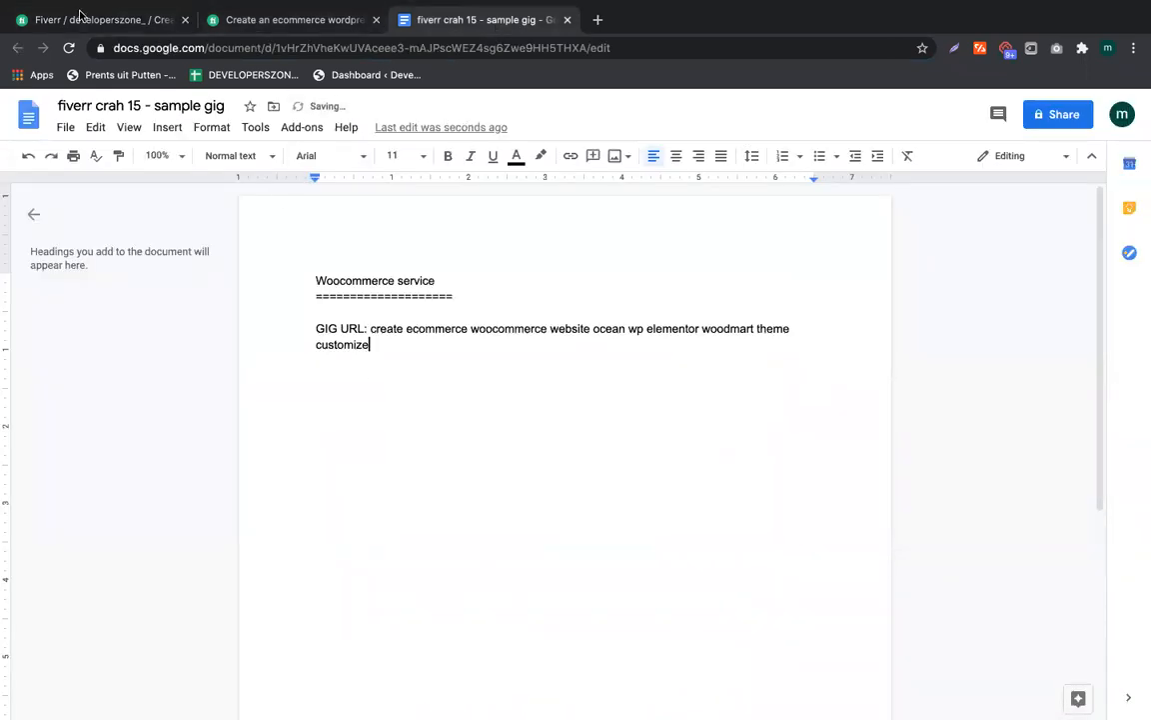
Set the new gig's category to Programming & Tech > E-Commerce Development and its service type to Full Website Creation
left_click(80, 20)
scroll(567, 404, "down", 2)
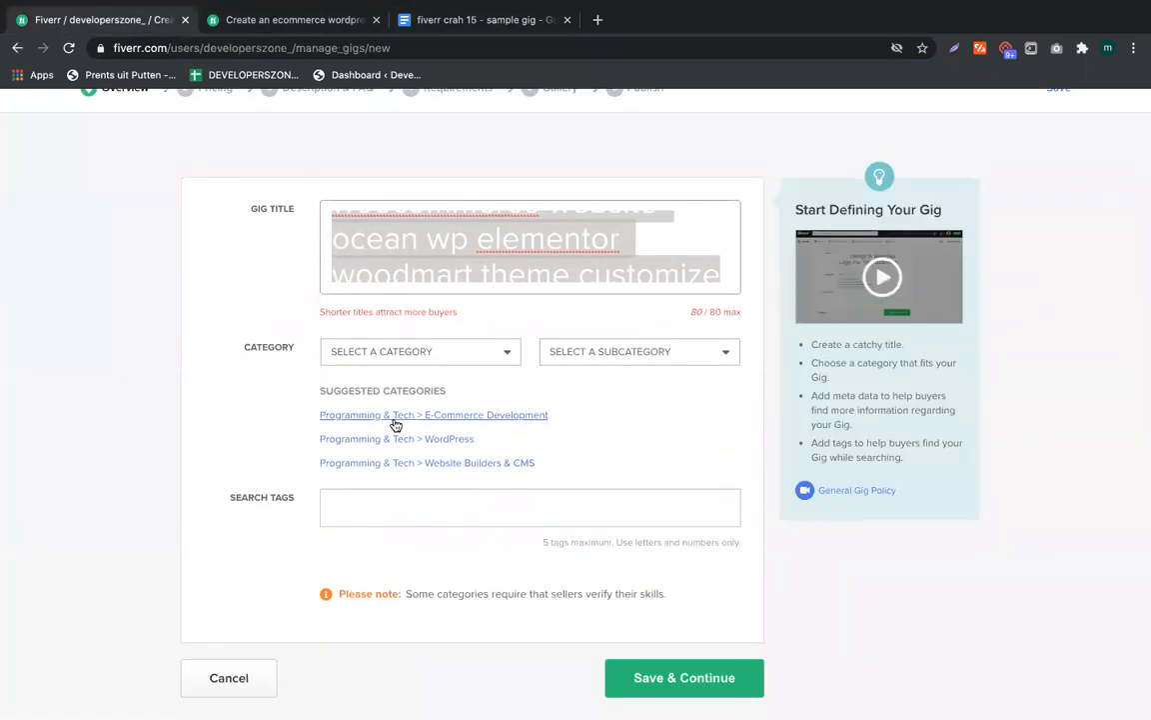
left_click(396, 424)
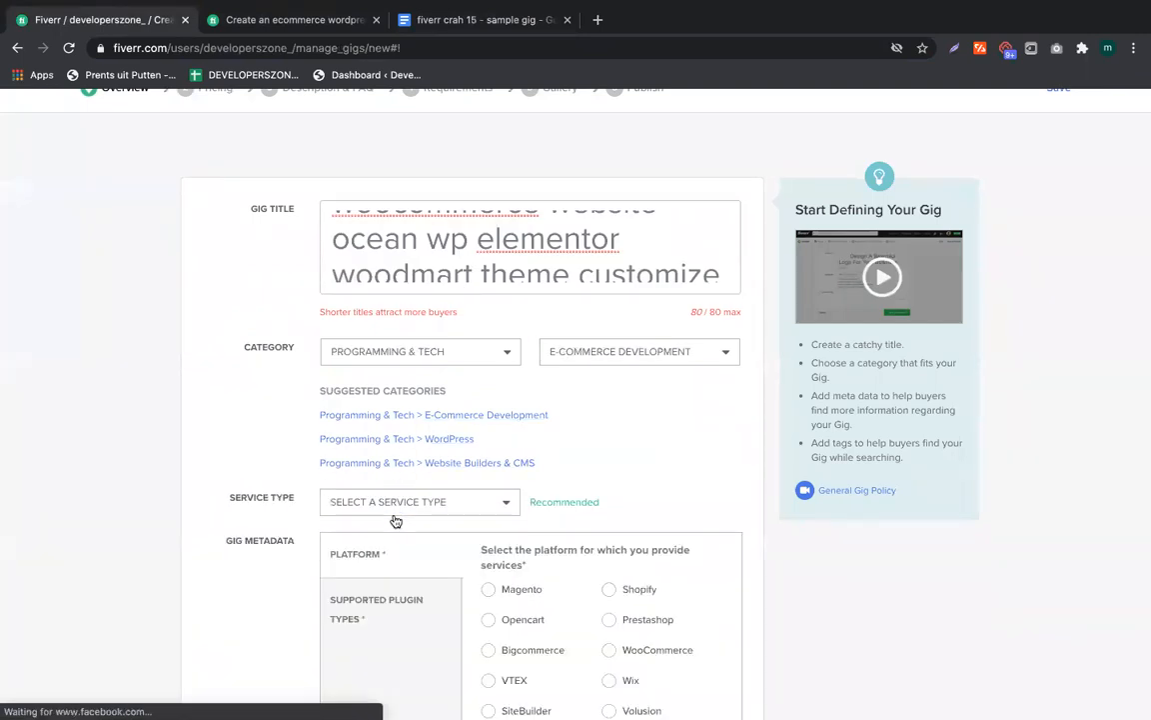
left_click(372, 509)
left_click(368, 548)
Select WooCommerce as the platform in the gig metadata
scroll(260, 452, "down", 3)
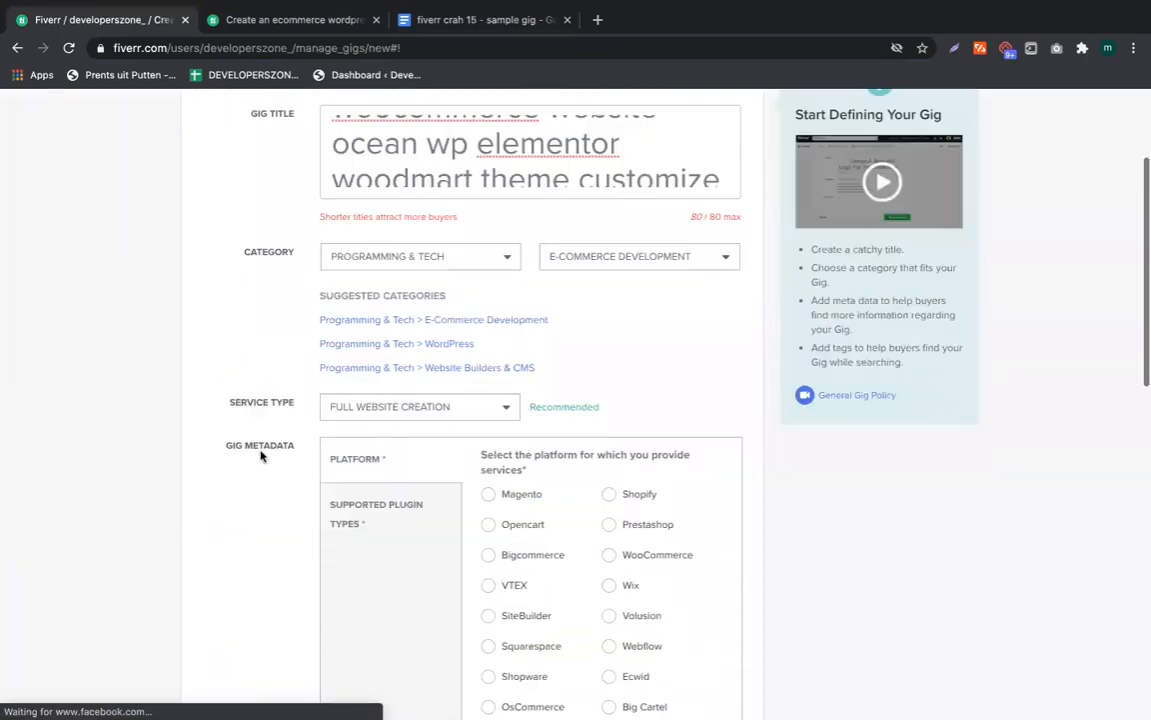
left_click(609, 355)
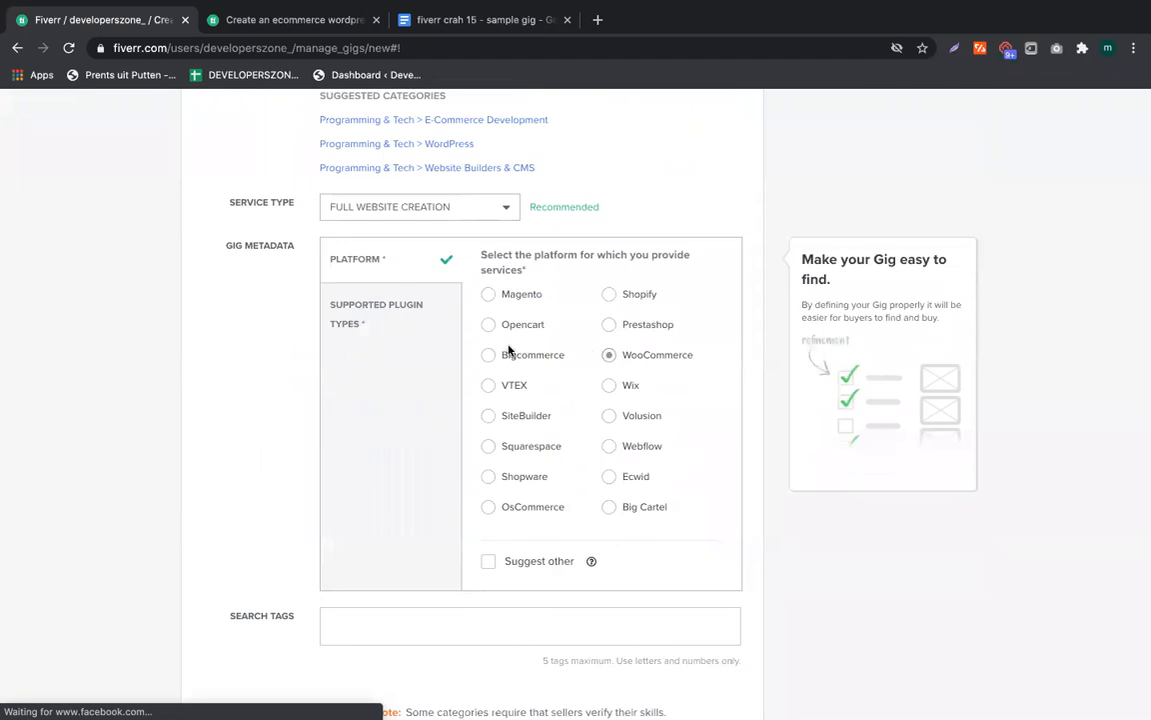
scroll(397, 353, "up", 1)
scroll(778, 319, "up", 2)
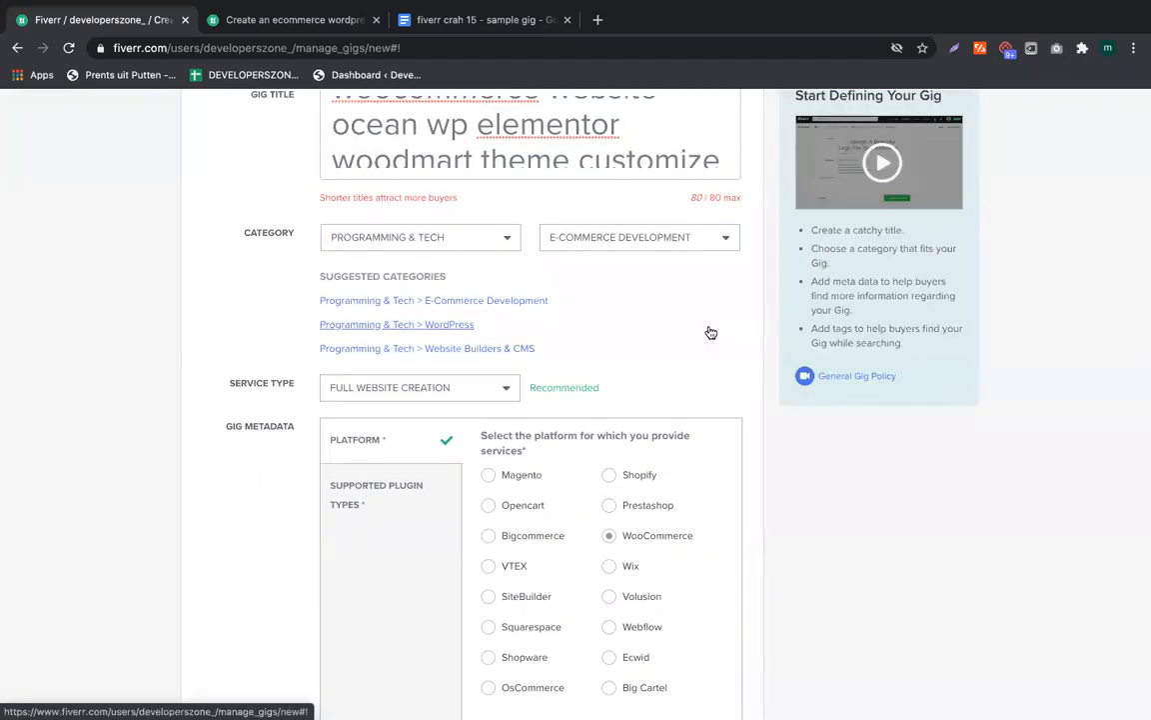
Capture a screenshot of only the category, suggested categories and service type area of the gig form
key("super+shift+5")
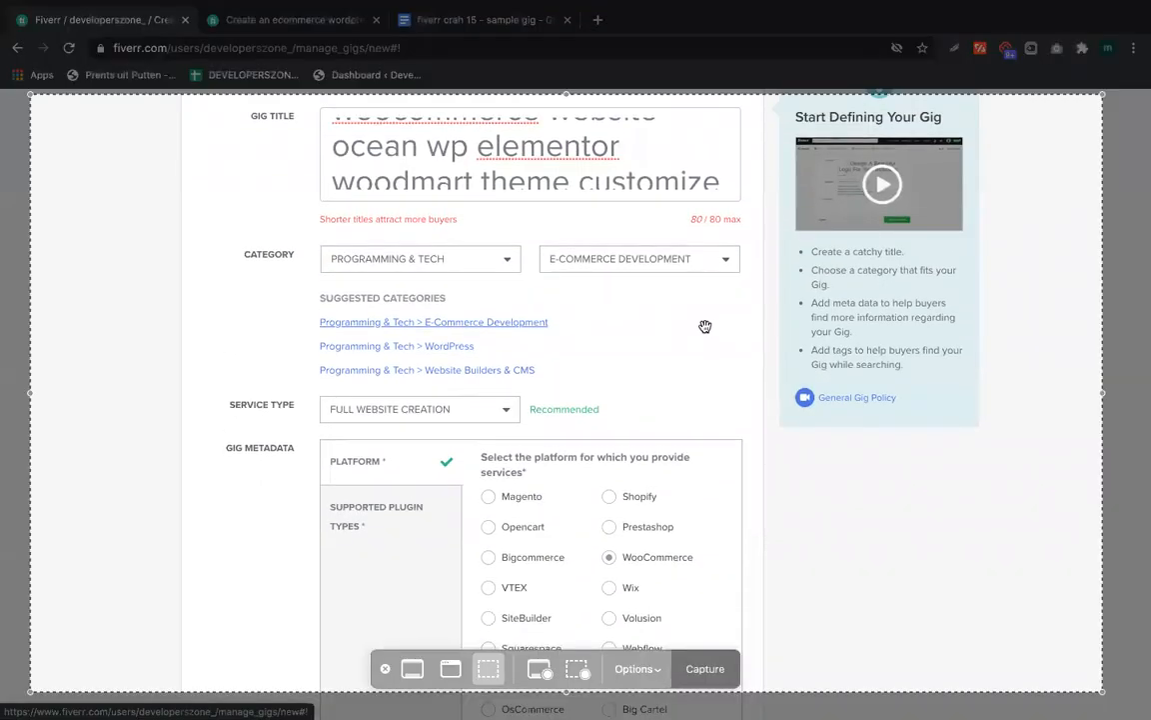
left_click_drag(1094, 690, 567, 460)
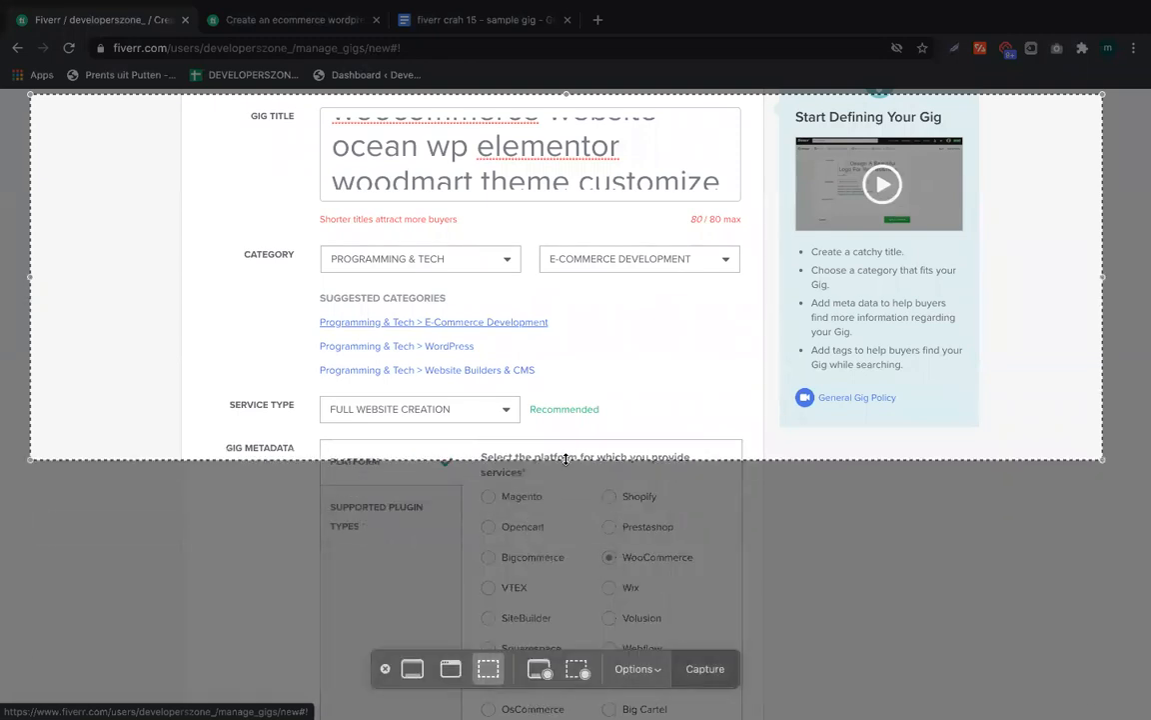
left_click_drag(1102, 271, 424, 272)
left_click_drag(244, 206, 455, 351)
left_click_drag(625, 605, 751, 420)
left_click_drag(534, 367, 524, 368)
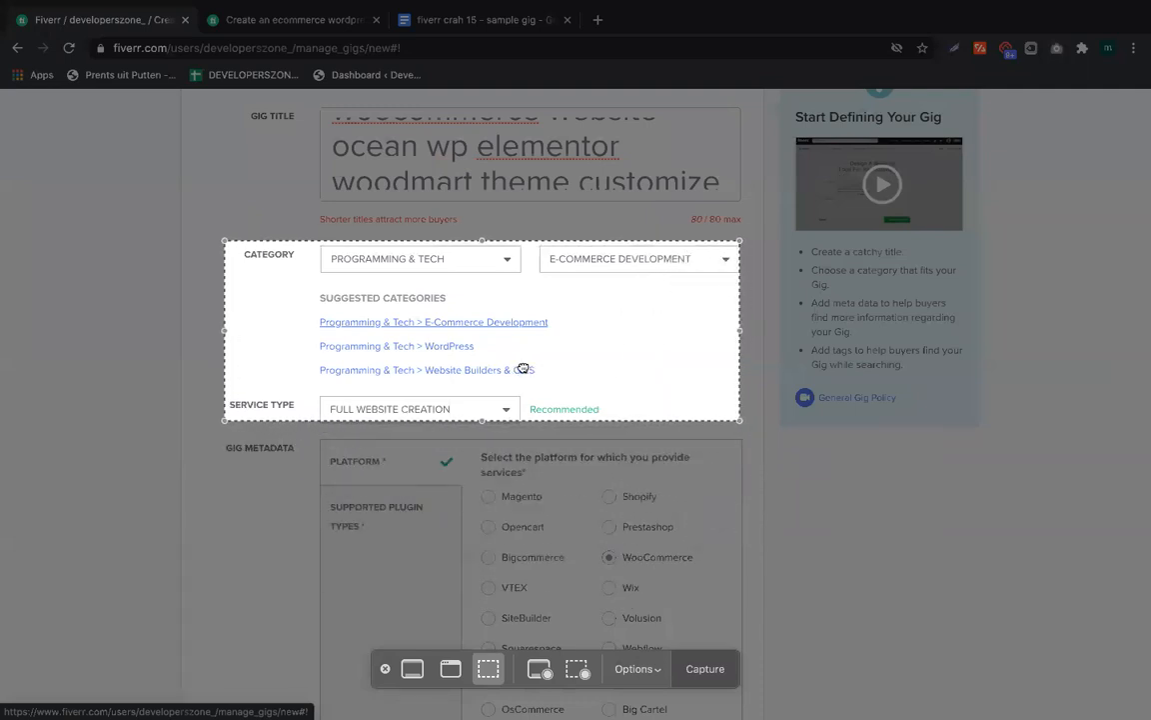
left_click(704, 668)
Enable Suggest other for the platform and capture a screenshot of the gig metadata's platform section
scroll(573, 562, "down", 3)
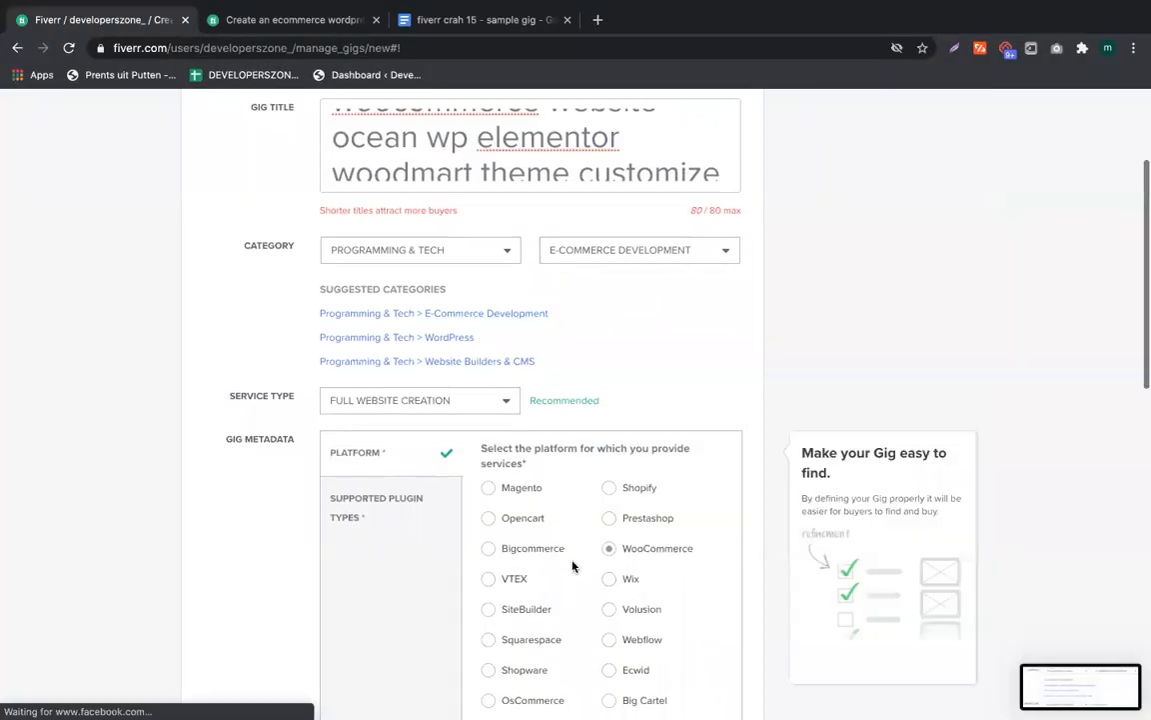
left_click(572, 536)
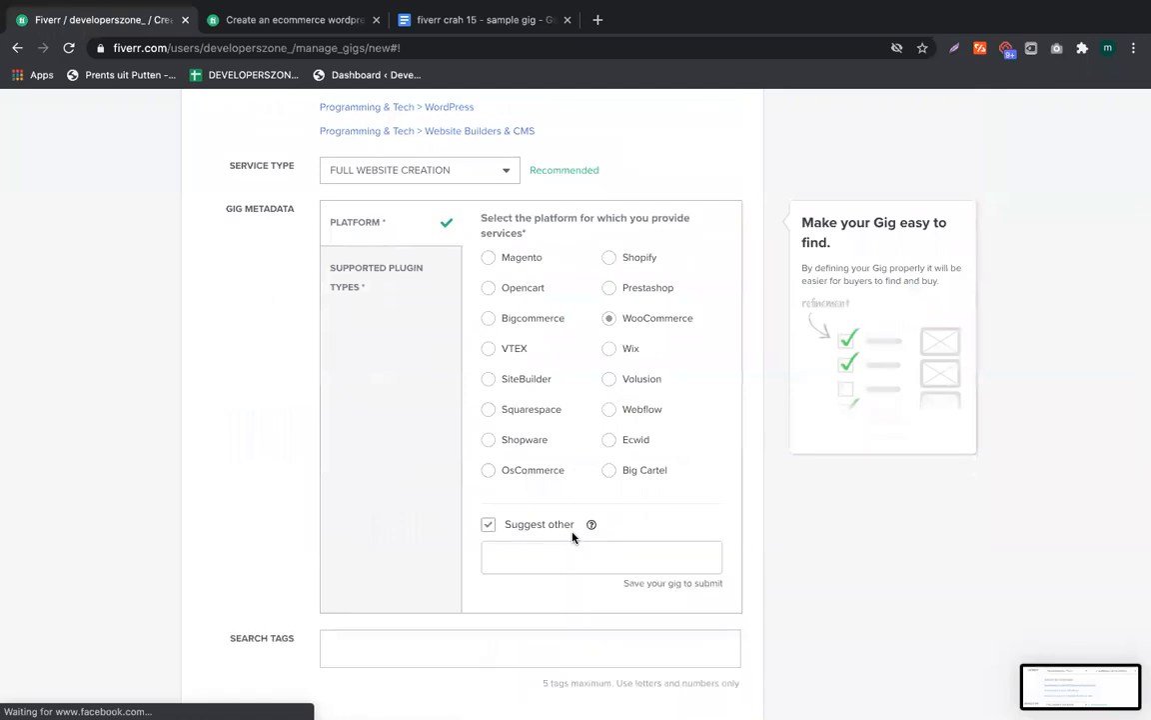
key("super+shift+5")
left_click_drag(462, 330, 456, 276)
left_click(701, 670)
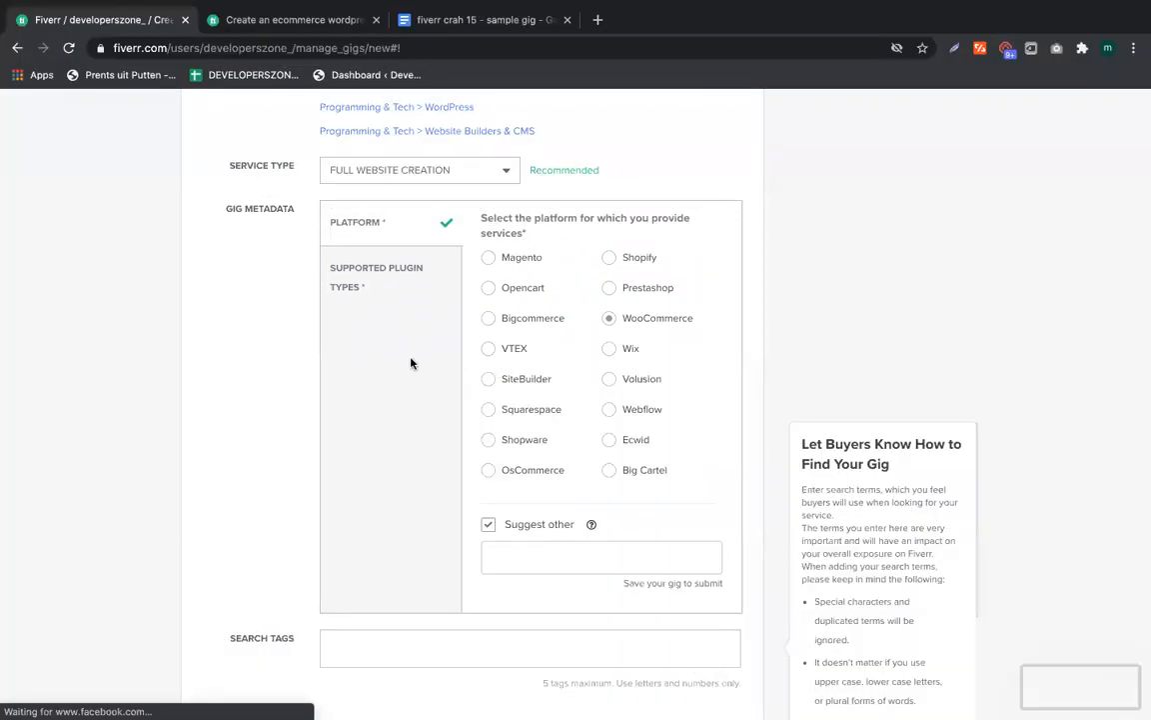
Mark every listed plugin type, from Marketing and Payment through Gallery and FAQ, as supported in the gig metadata
left_click(355, 282)
left_click(487, 243)
left_click(488, 272)
left_click(488, 301)
left_click(487, 330)
left_click(487, 358)
left_click(487, 387)
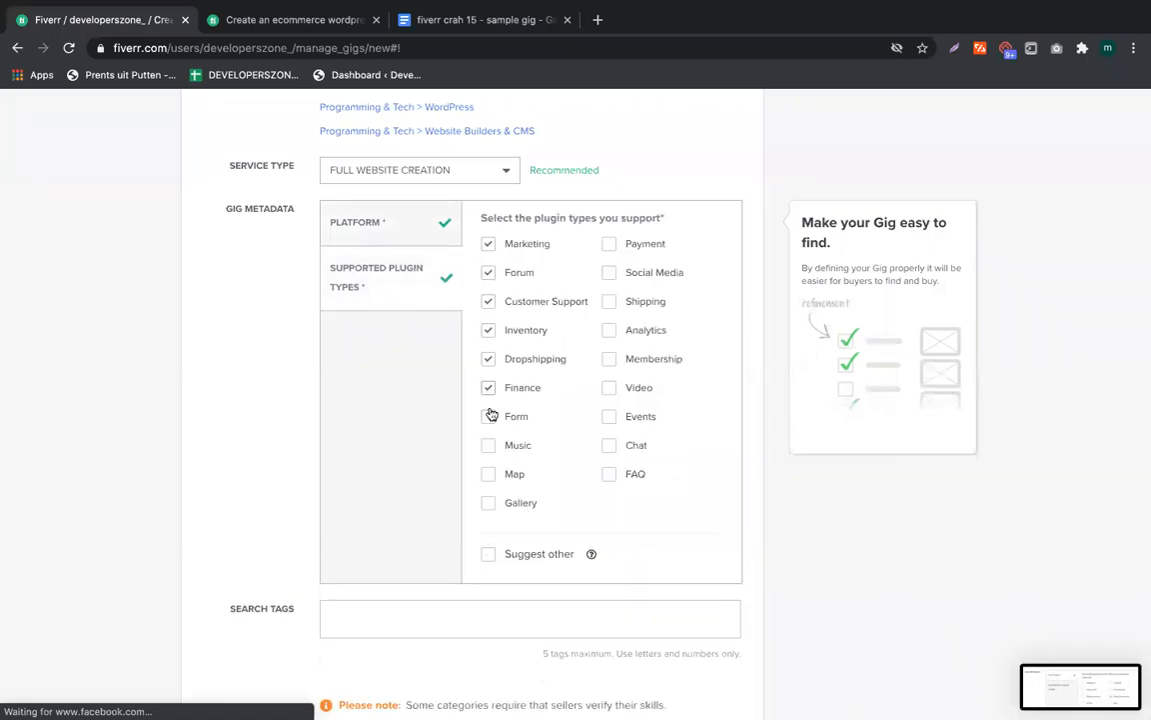
left_click(489, 446)
left_click(487, 475)
left_click(487, 503)
left_click(610, 474)
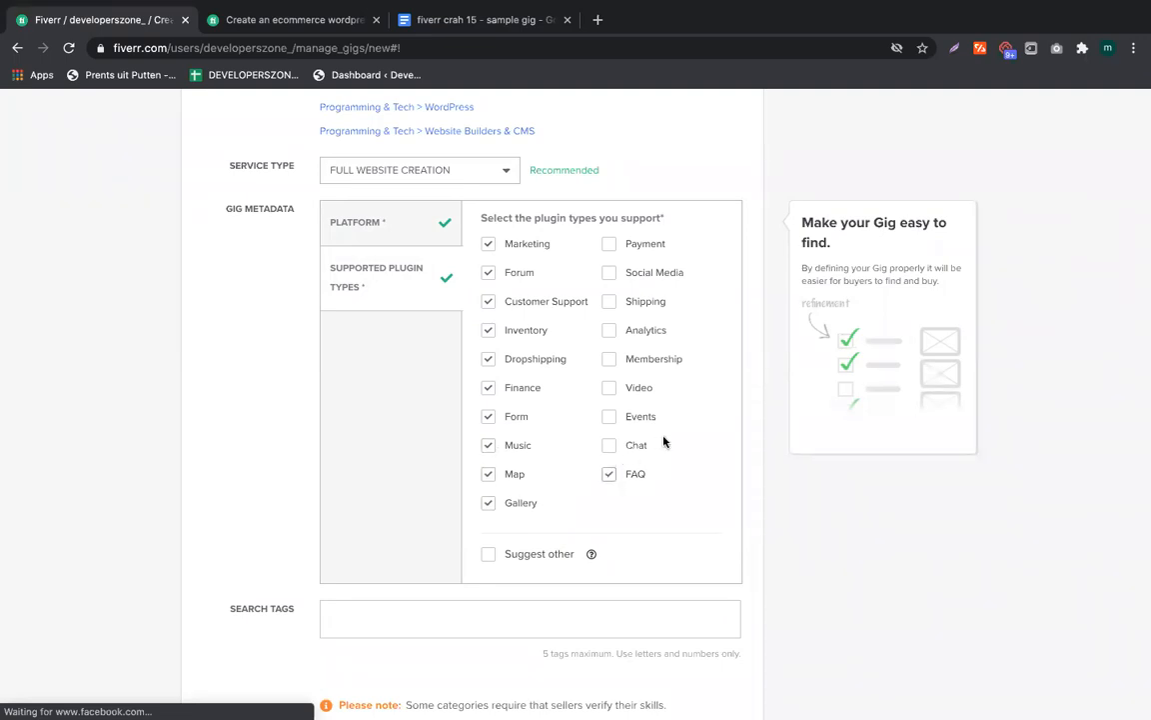
left_click(609, 446)
left_click(609, 417)
left_click(609, 389)
left_click(609, 362)
left_click(609, 301)
left_click(609, 273)
left_click(610, 244)
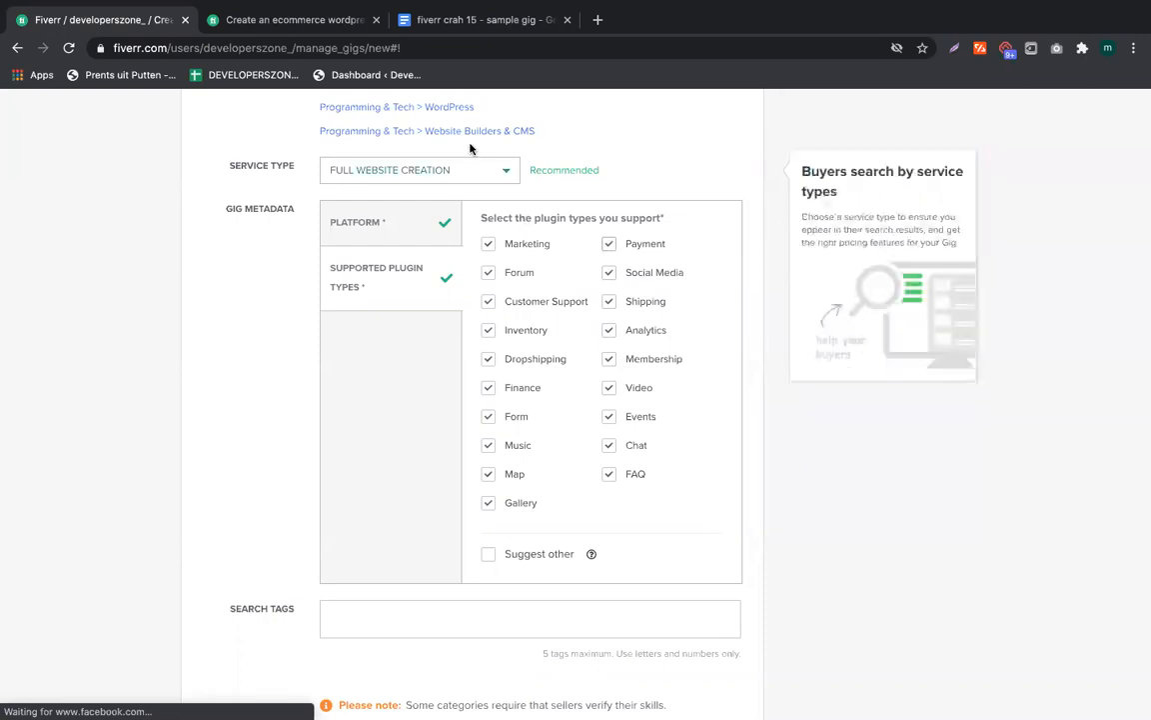
Switch to the sample gig document in Google Docs and insert "Screenshot 2020-09-04 at 9.28.36 PM" from the computer below the gig URL text
left_click(461, 21)
left_click(316, 380)
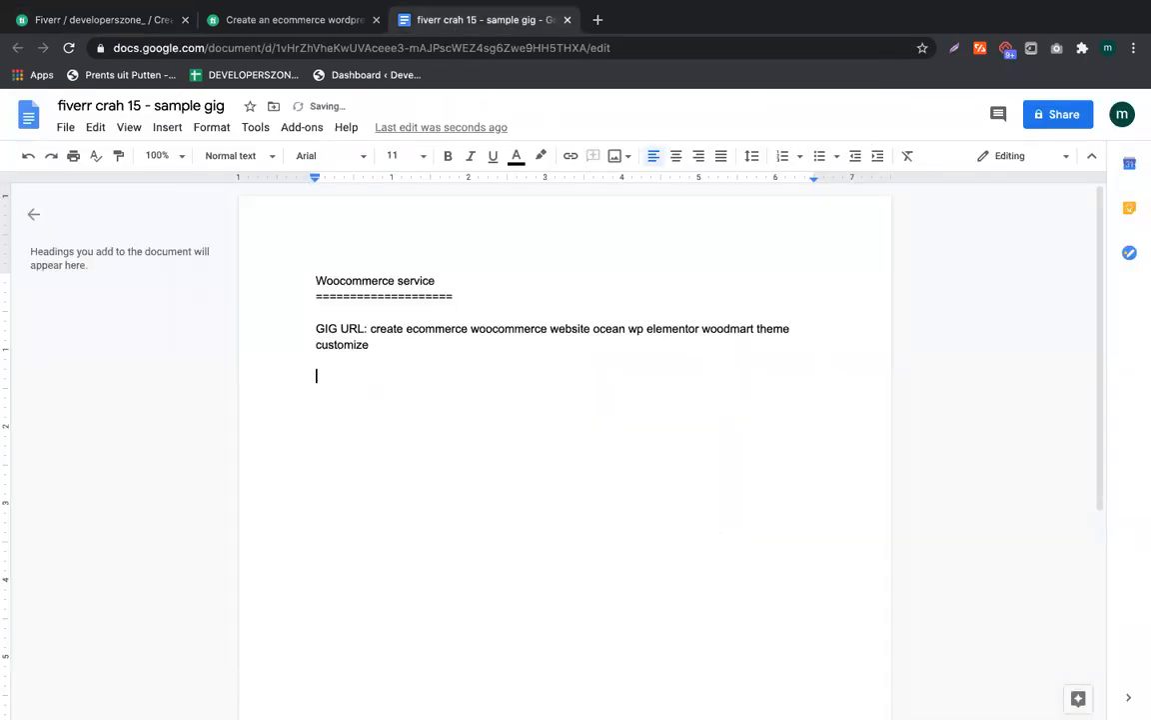
left_click(167, 126)
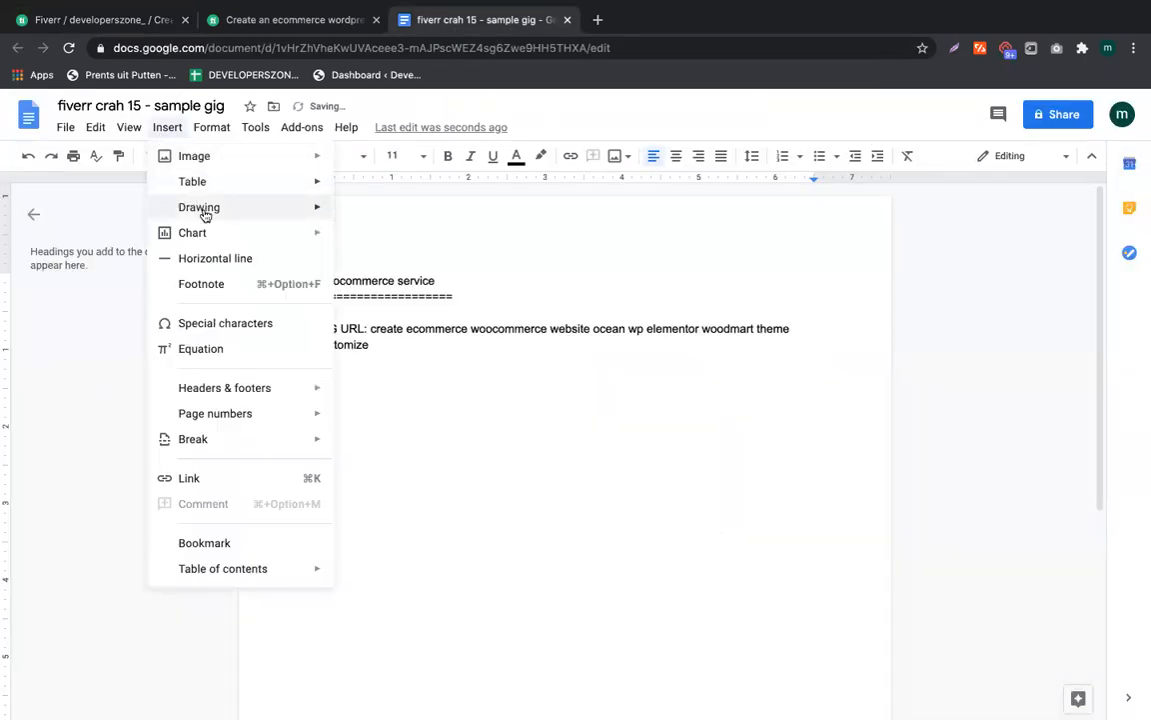
mouse_move(305, 167)
left_click(397, 169)
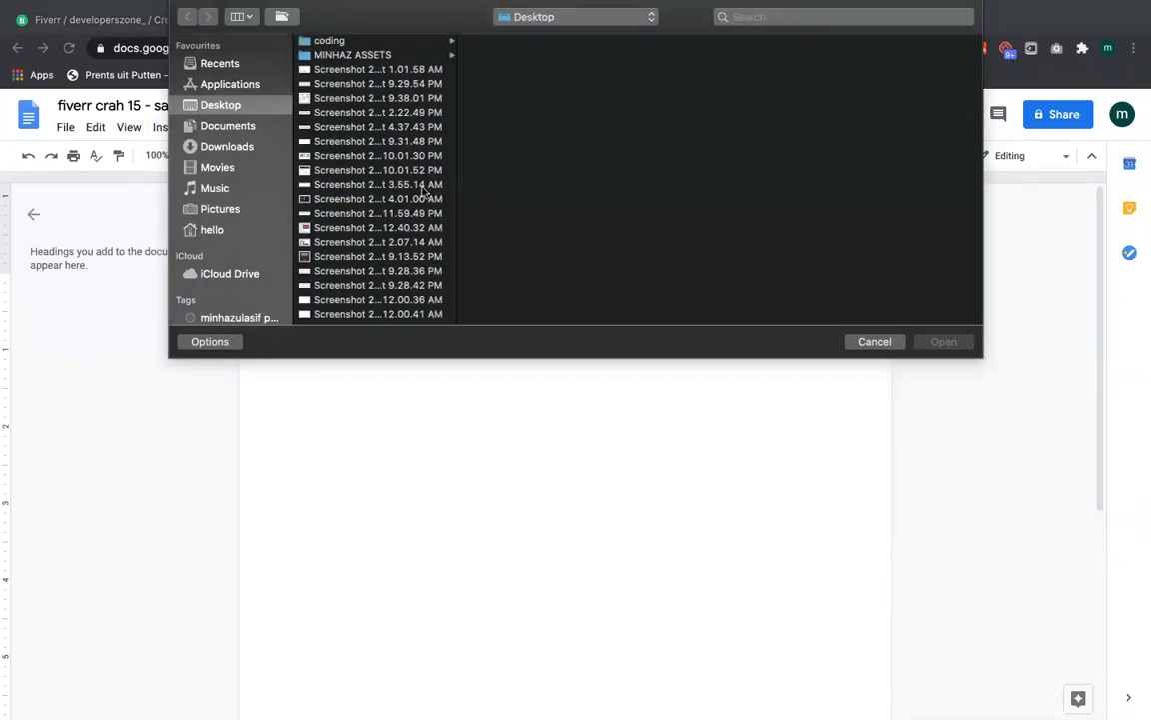
left_click(310, 227)
scroll(362, 229, "down", 1)
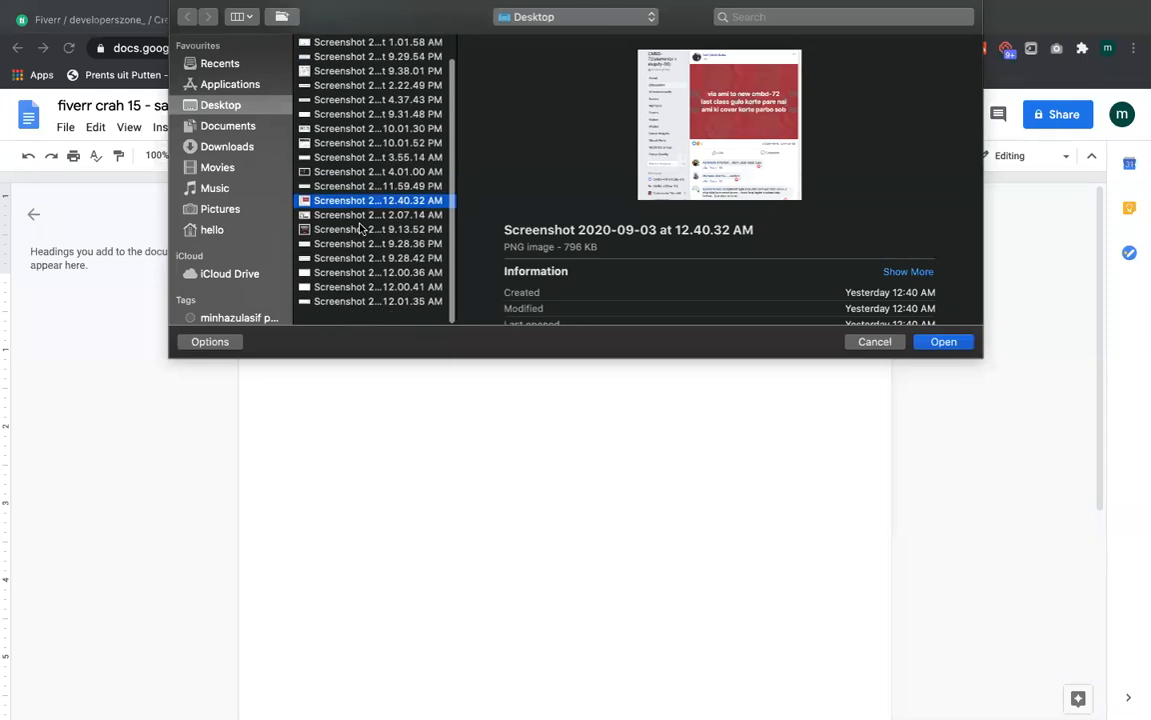
left_click(335, 291)
key("Down")
key("Down")
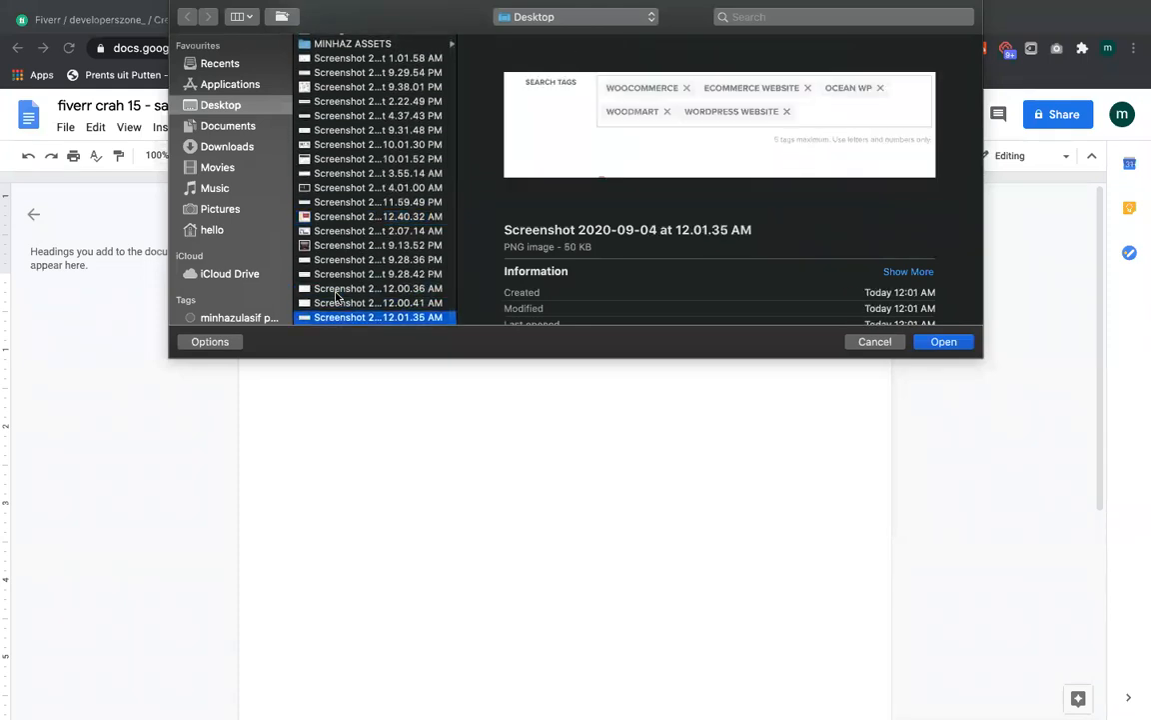
key("Up")
key("Up")
key("Up")
key("Up")
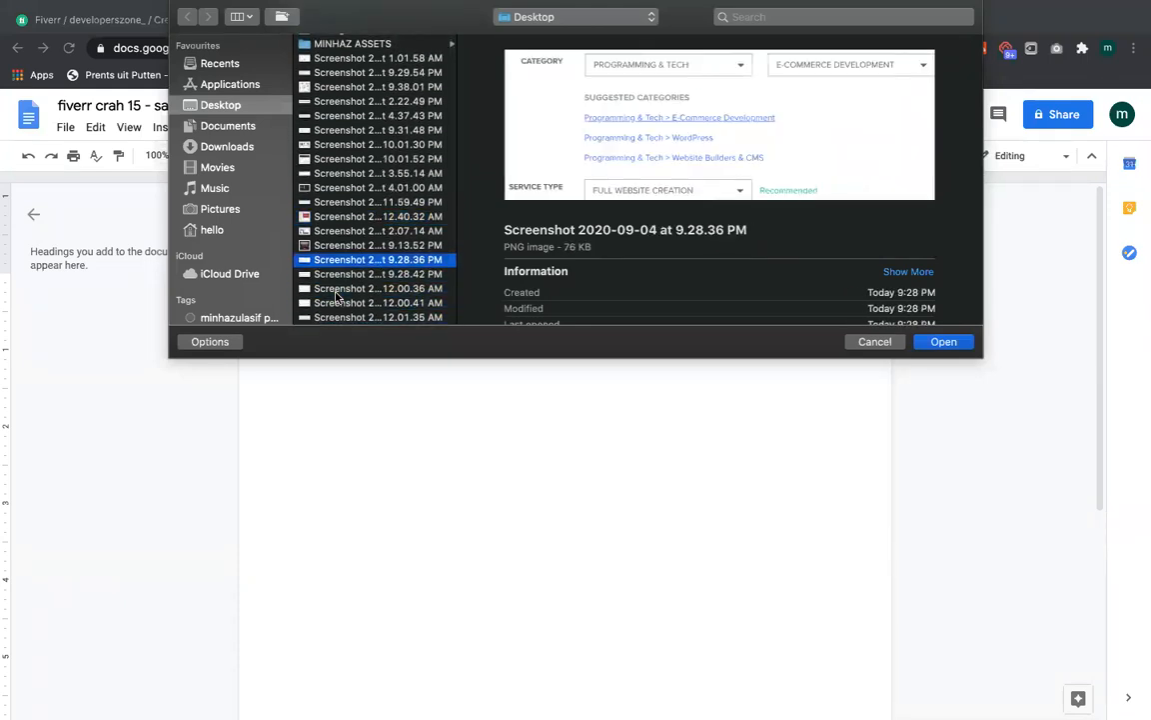
key("Return")
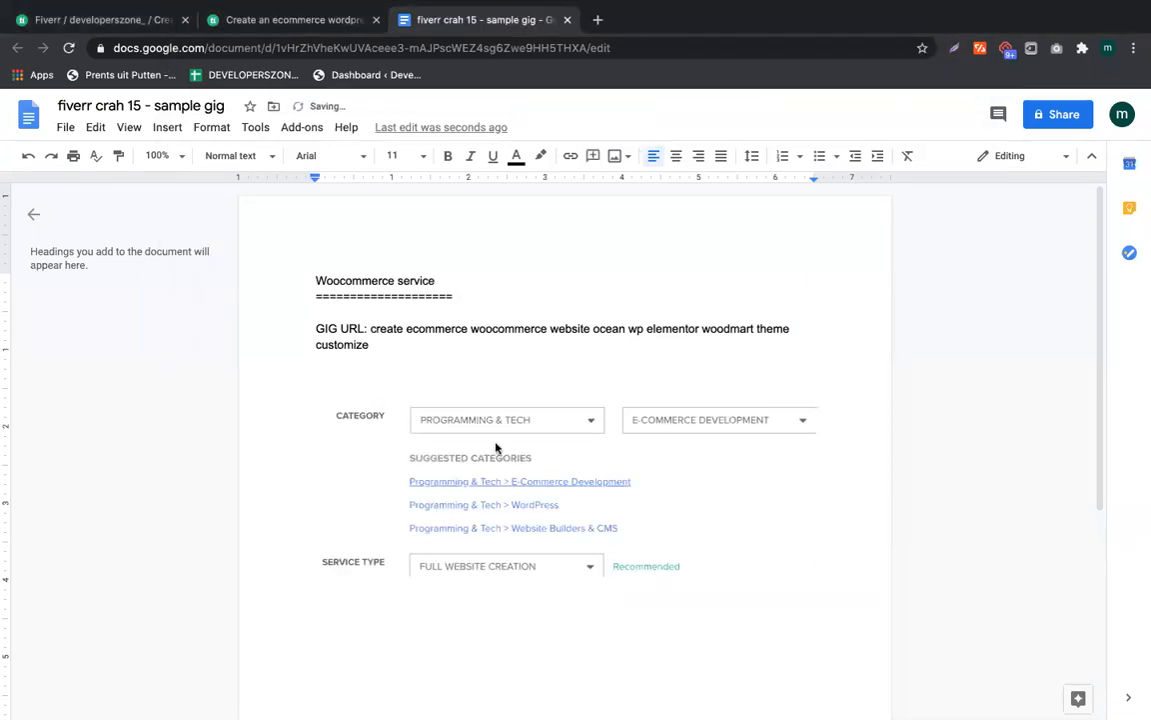
Give the inserted category and service type image a cyan border
left_click(495, 446)
left_click(552, 158)
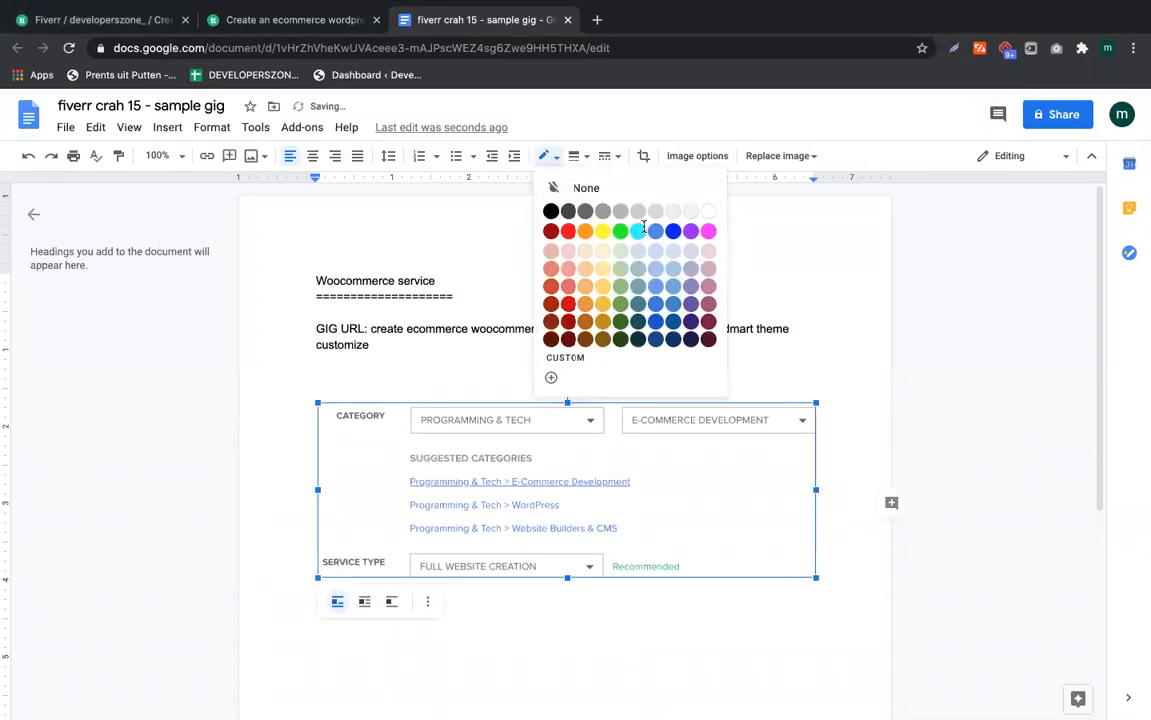
left_click(638, 231)
Insert the platform selection image "Screenshot 2020-09-04 at 12.00.36 AM" on a new line below the category image
left_click(823, 578)
key("Return")
scroll(387, 533, "down", 2)
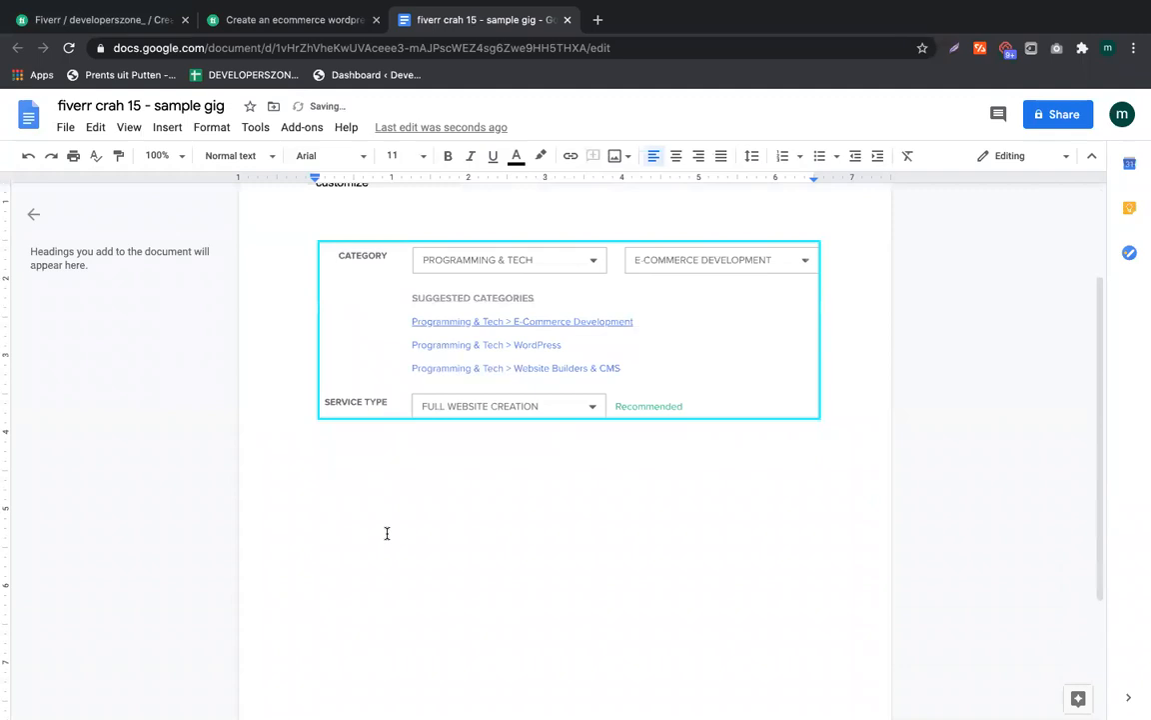
left_click(167, 127)
mouse_move(331, 164)
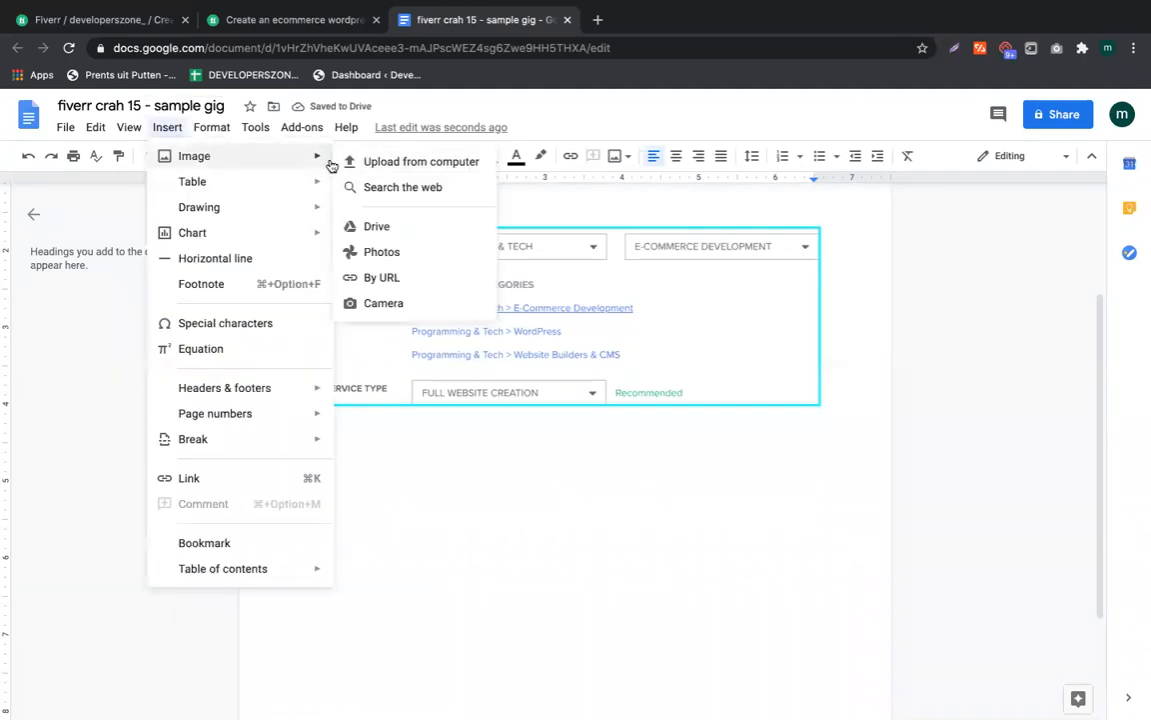
left_click(367, 161)
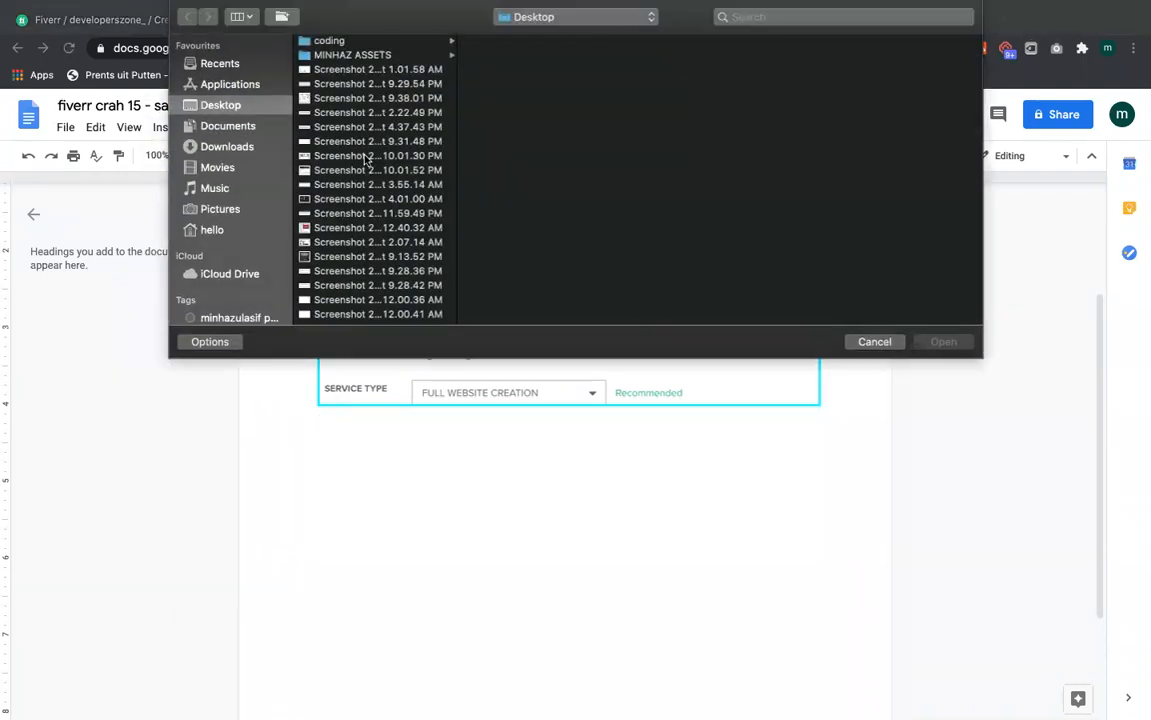
left_click(372, 300)
left_click(342, 303)
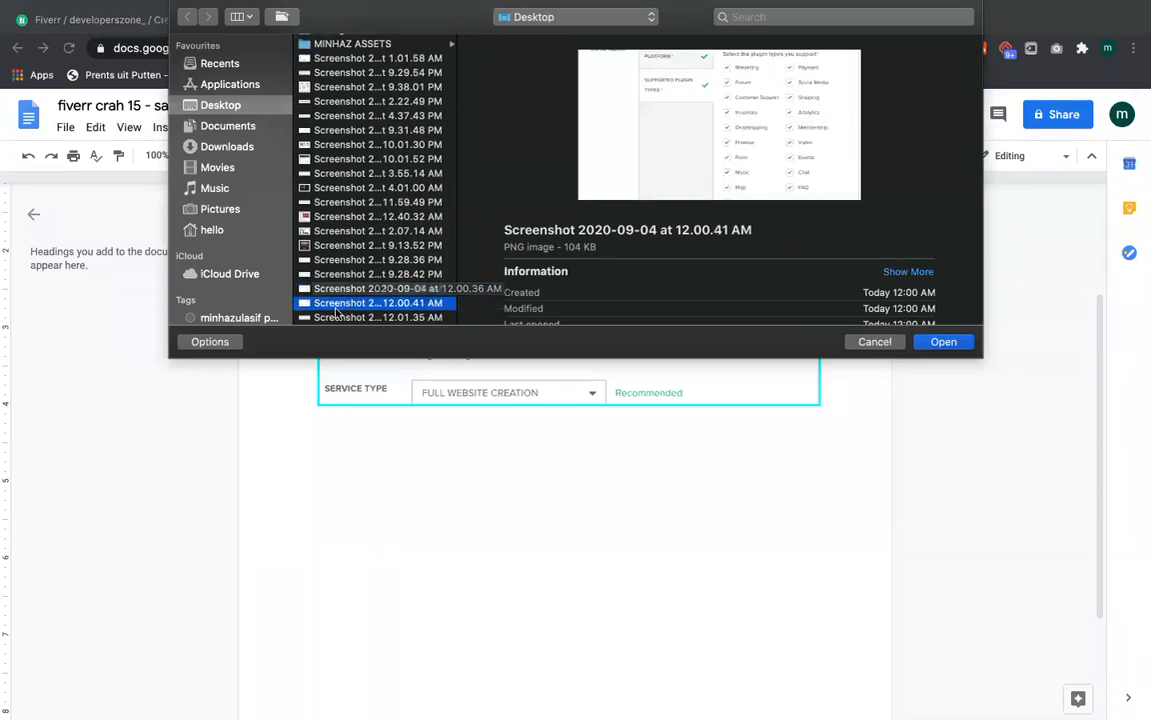
left_click(331, 317)
left_click(352, 288)
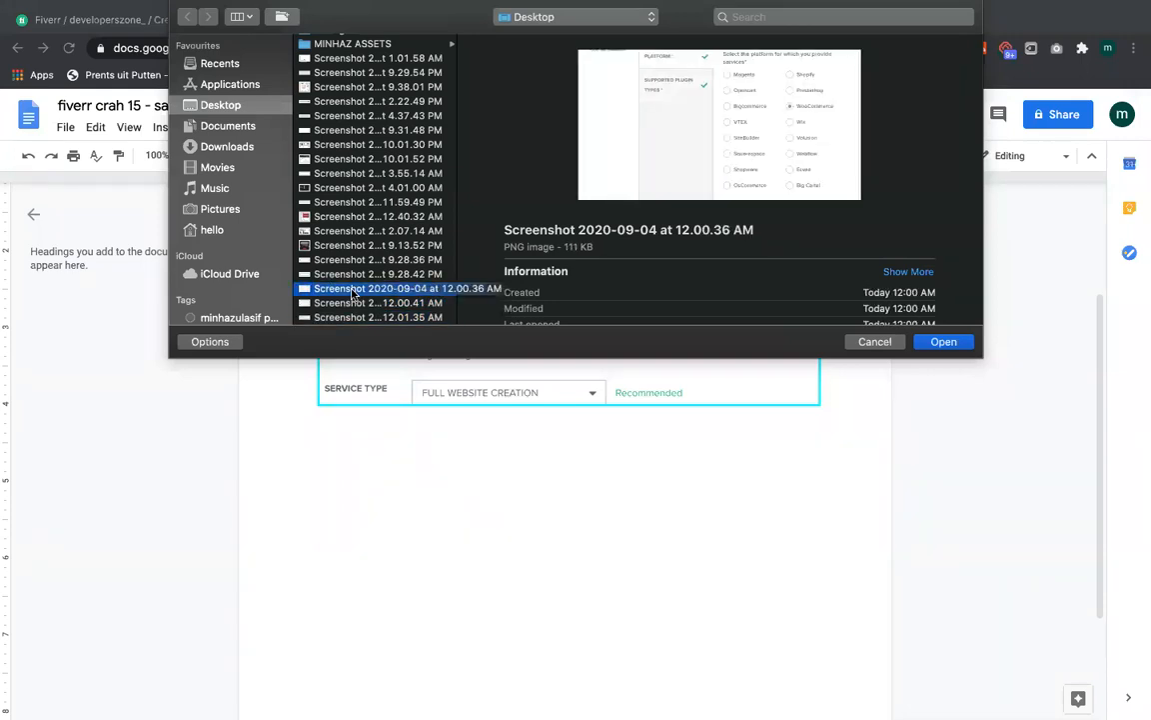
left_click(957, 342)
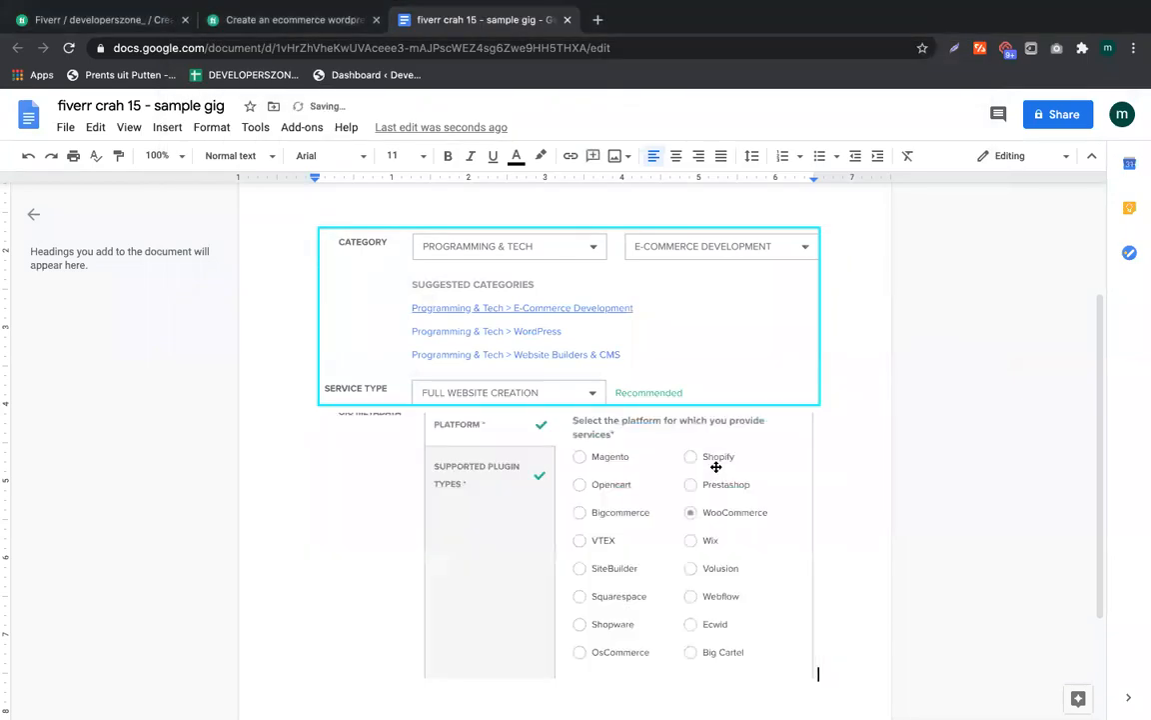
Give the platform selection image a blue border
left_click(716, 466)
left_click(547, 156)
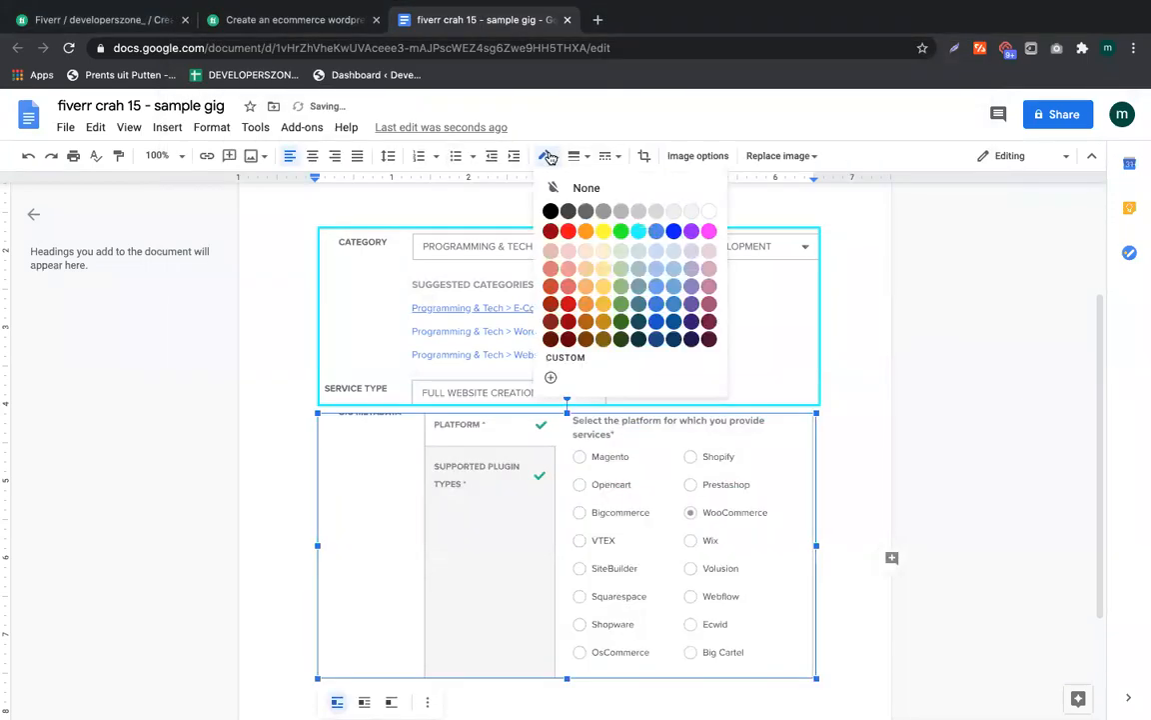
left_click(672, 233)
Insert the supported plugin types image "Screenshot 2020-09-04 at 12.00.41 AM" below the platform image
scroll(585, 337, "down", 3)
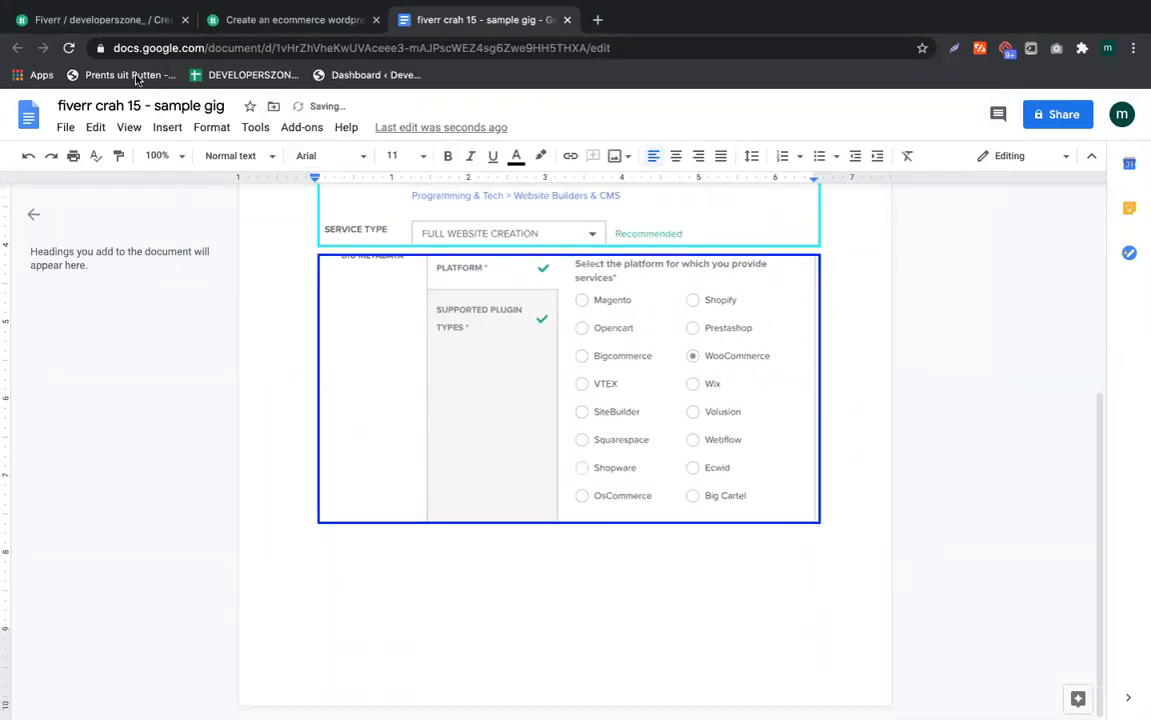
left_click(168, 128)
mouse_move(193, 158)
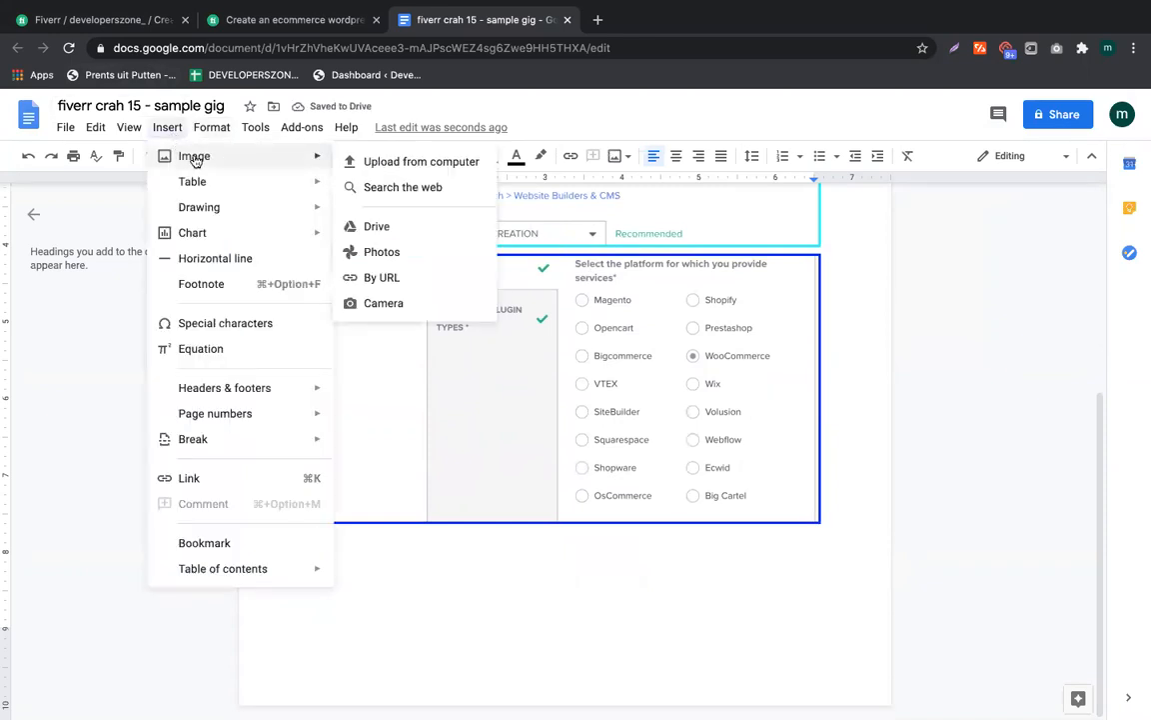
left_click(361, 163)
scroll(353, 318, "down", 1)
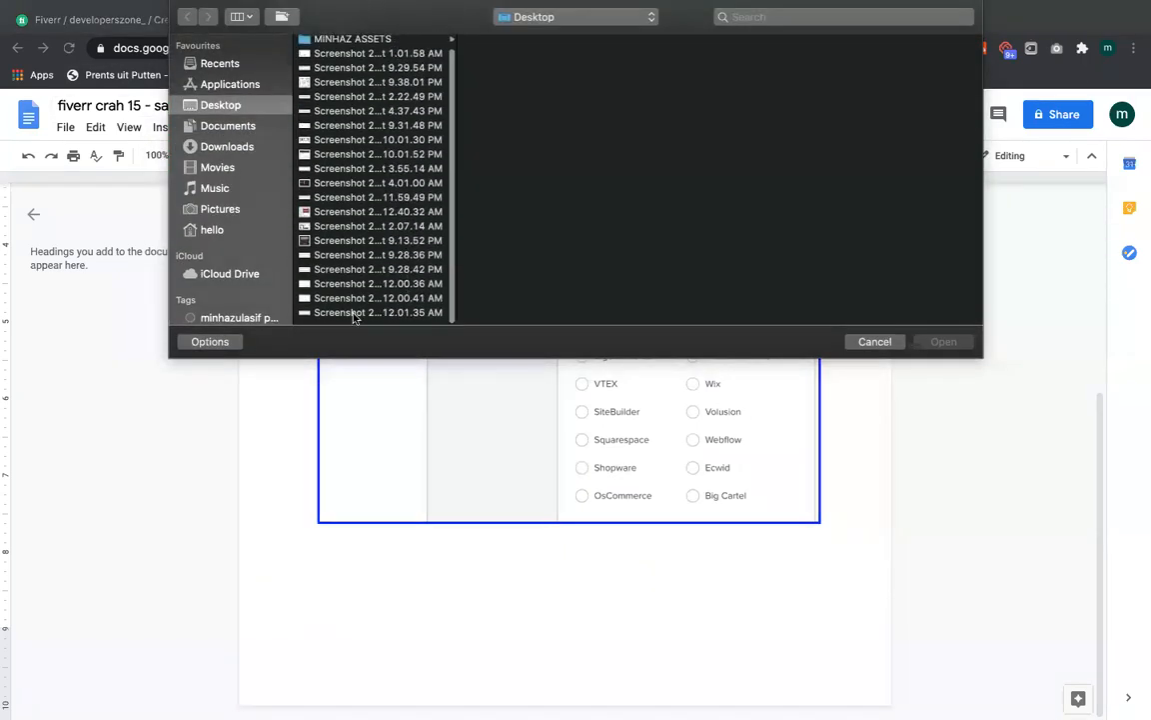
left_click(353, 317)
key("Up")
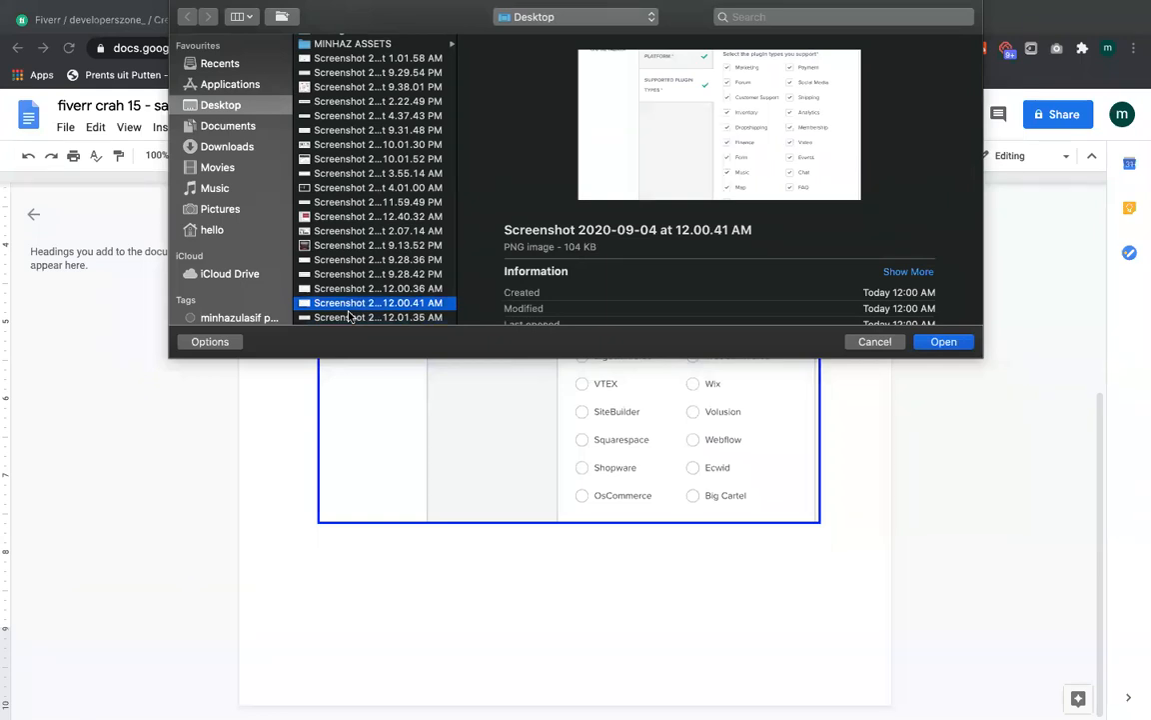
key("Return")
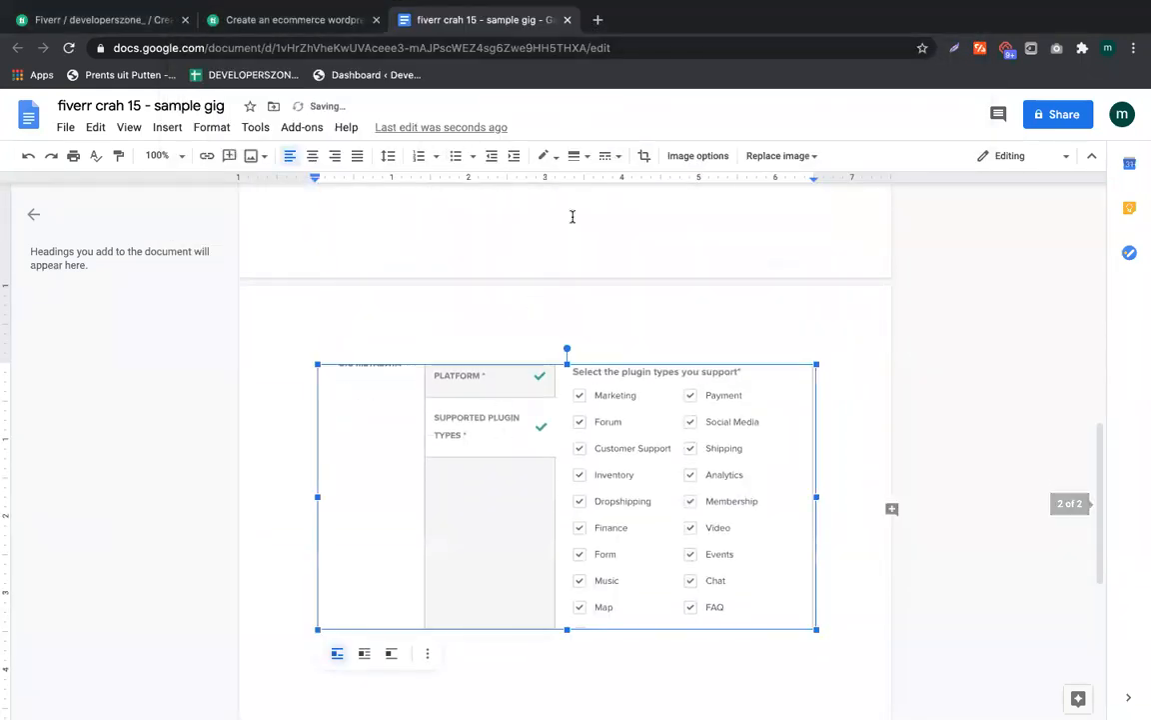
Give the supported plugin types image a purple border and continue on the line below it
left_click(546, 155)
left_click(690, 232)
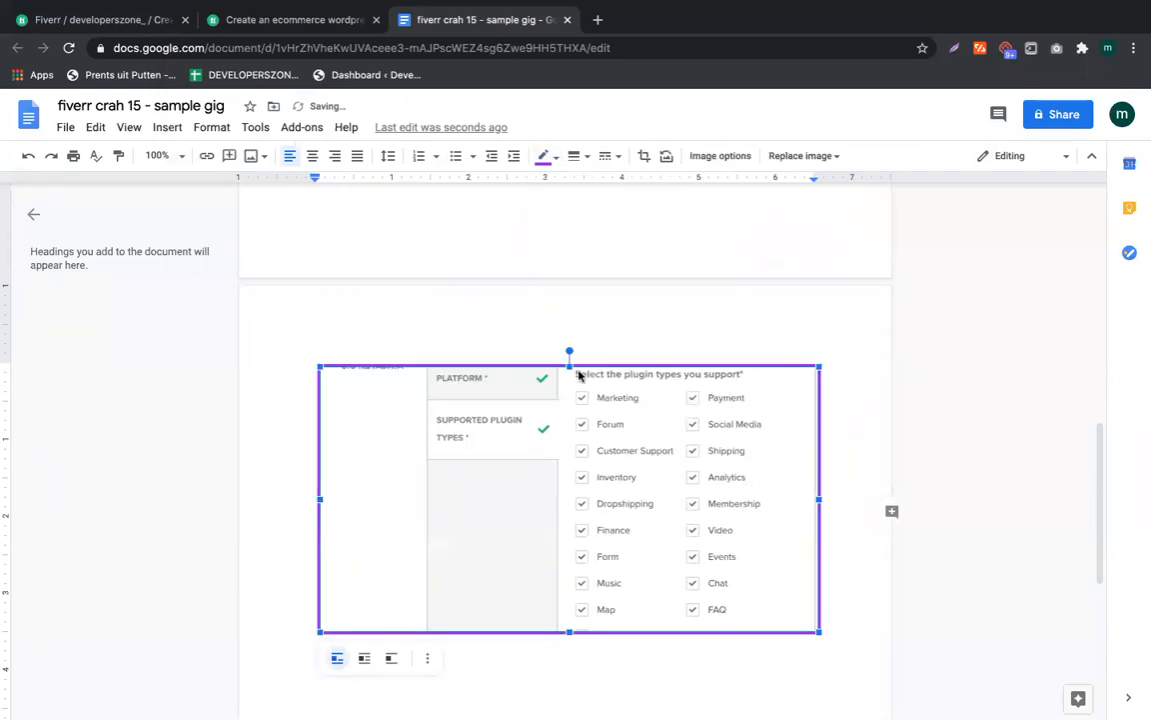
scroll(404, 288, "down", 3)
key("Escape")
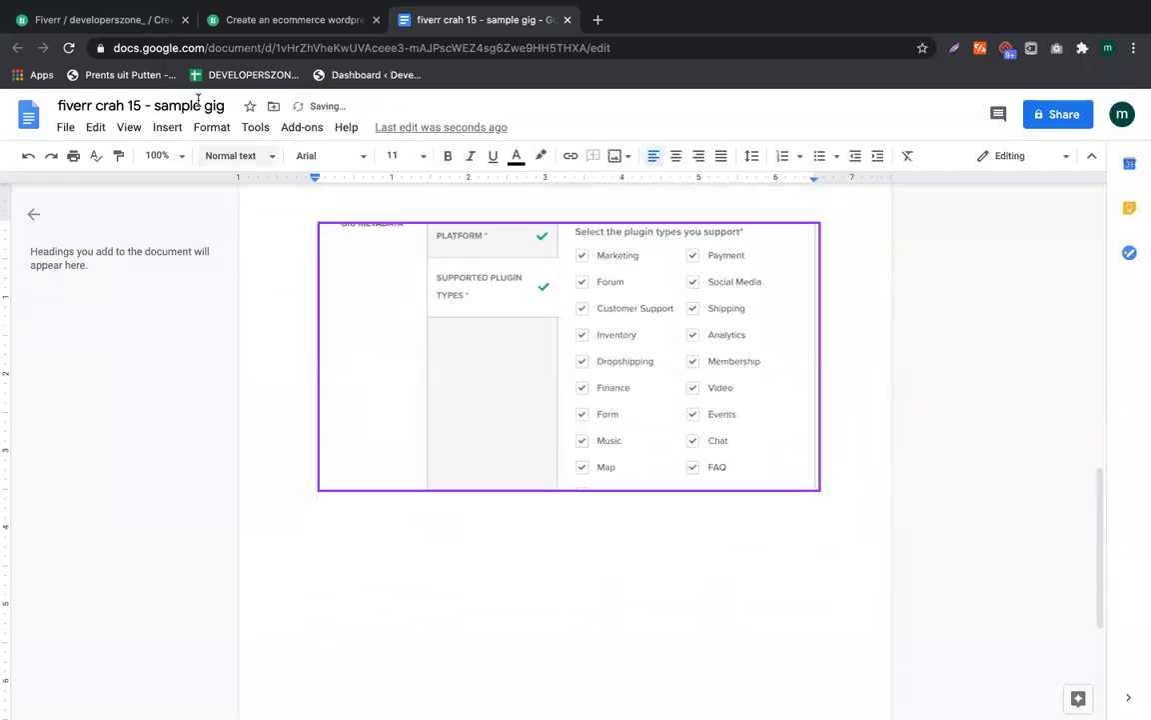
Insert the search tags image "Screenshot 2020-09-04 at 12.01.35 AM" below the supported plugin types image
left_click(160, 130)
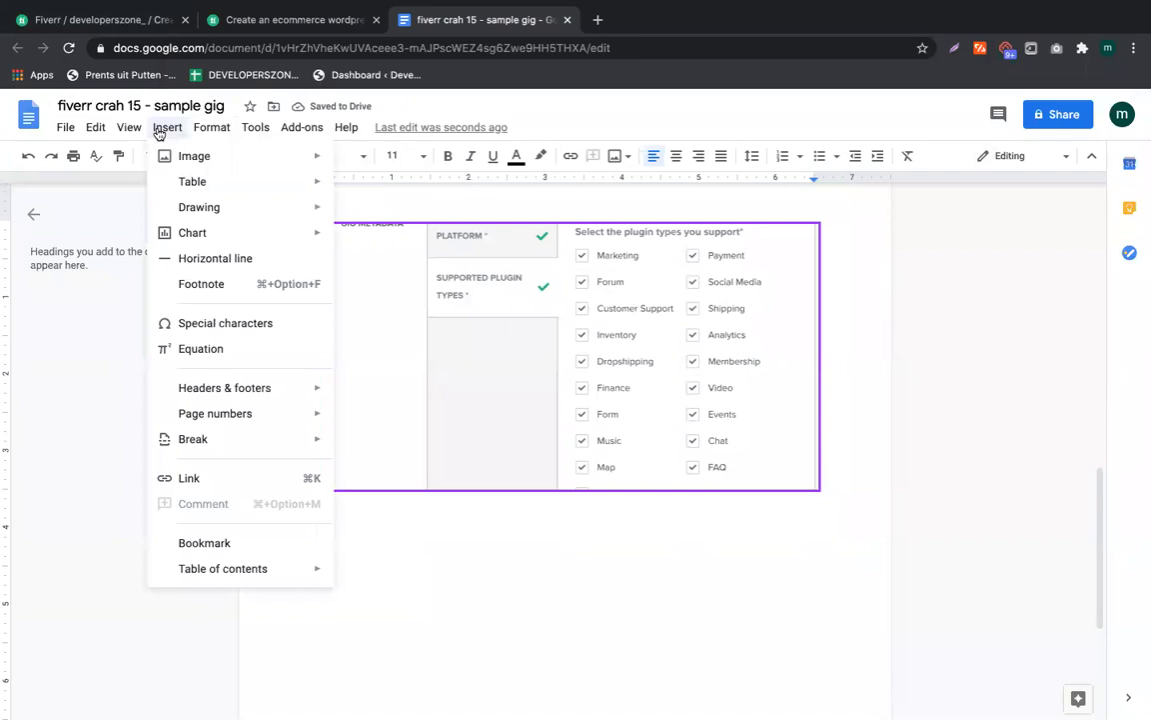
mouse_move(168, 158)
left_click(385, 161)
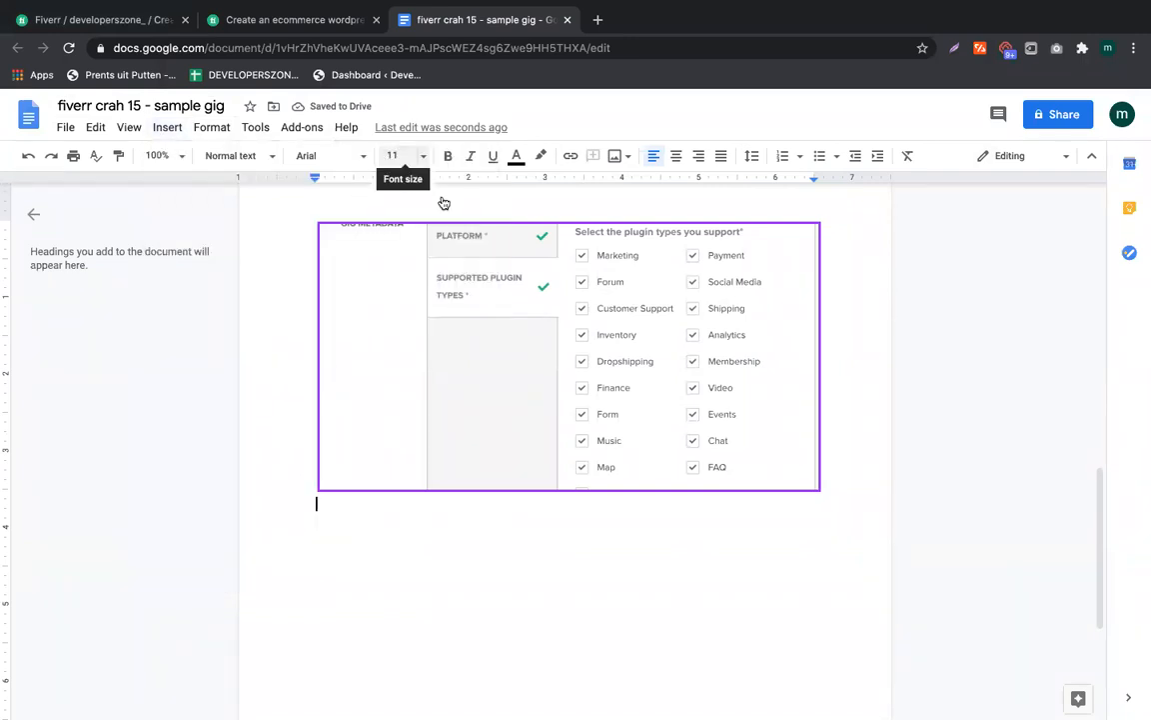
left_click(352, 199)
scroll(340, 250, "down", 3)
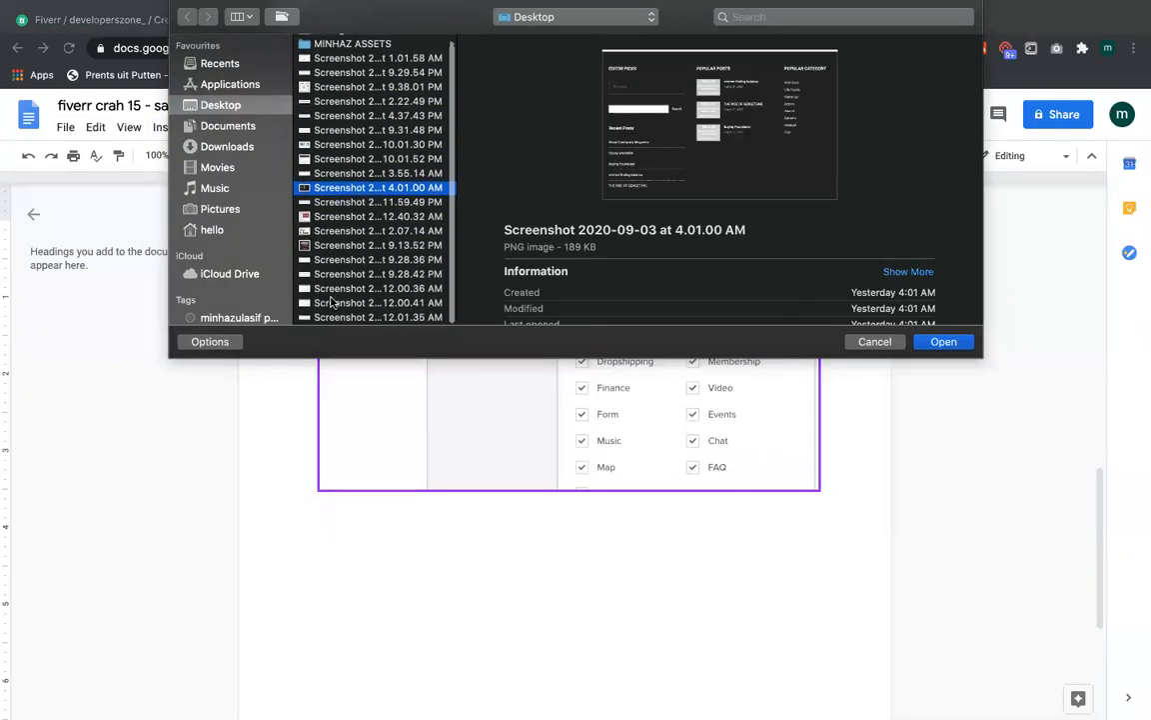
left_click(334, 318)
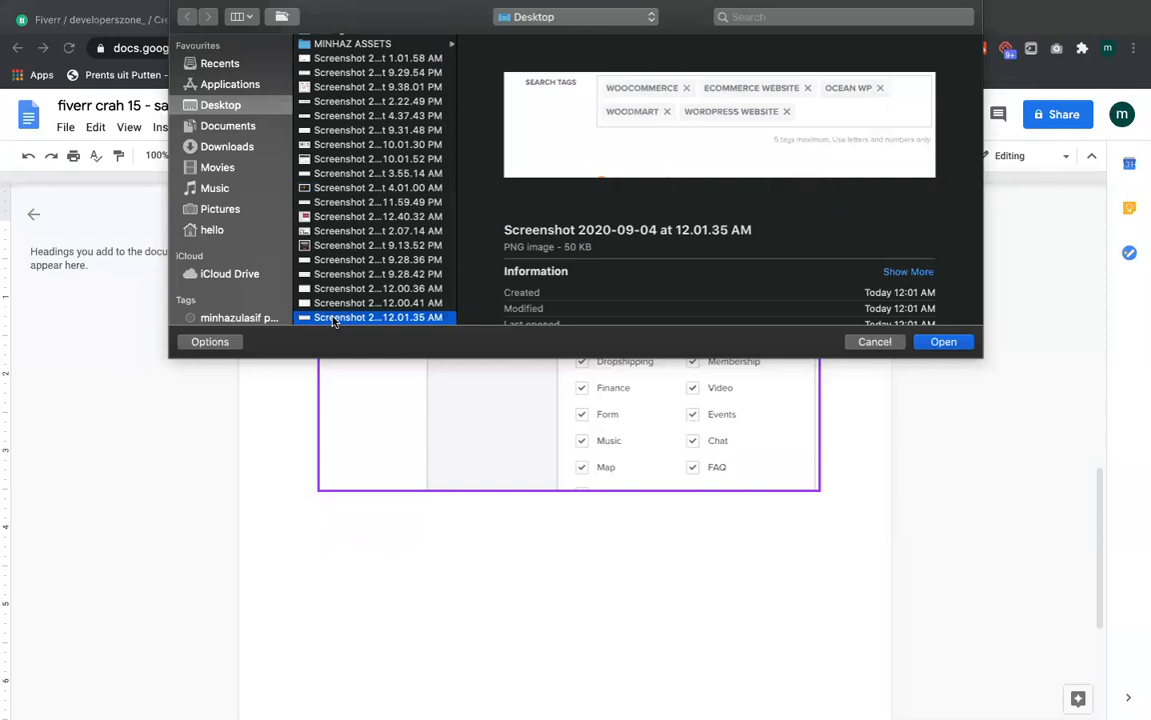
double_click(333, 317)
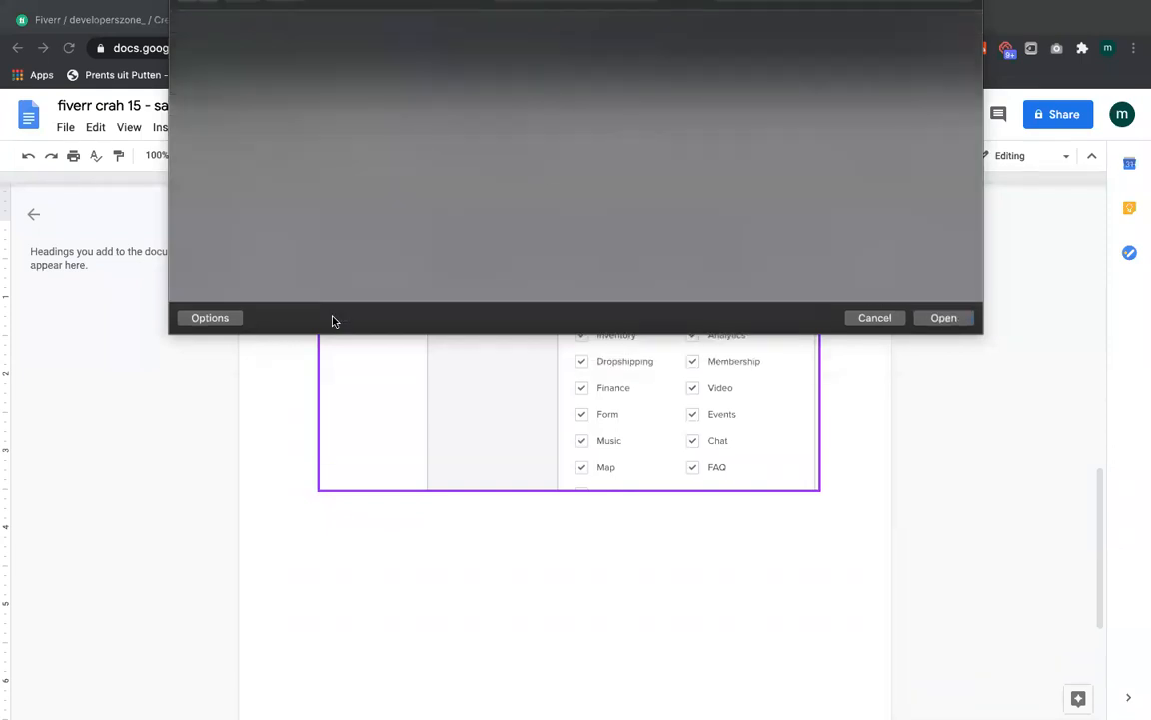
left_click(509, 353)
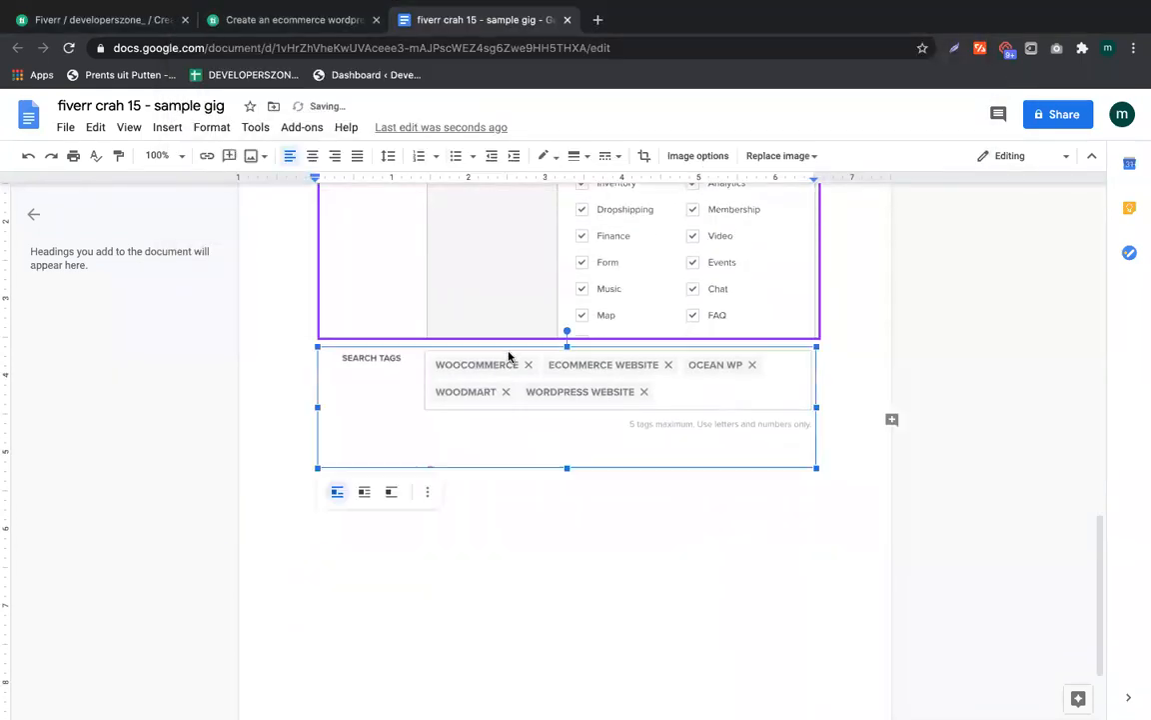
Give the search tags image a dark red border and continue on the line below it
left_click(547, 156)
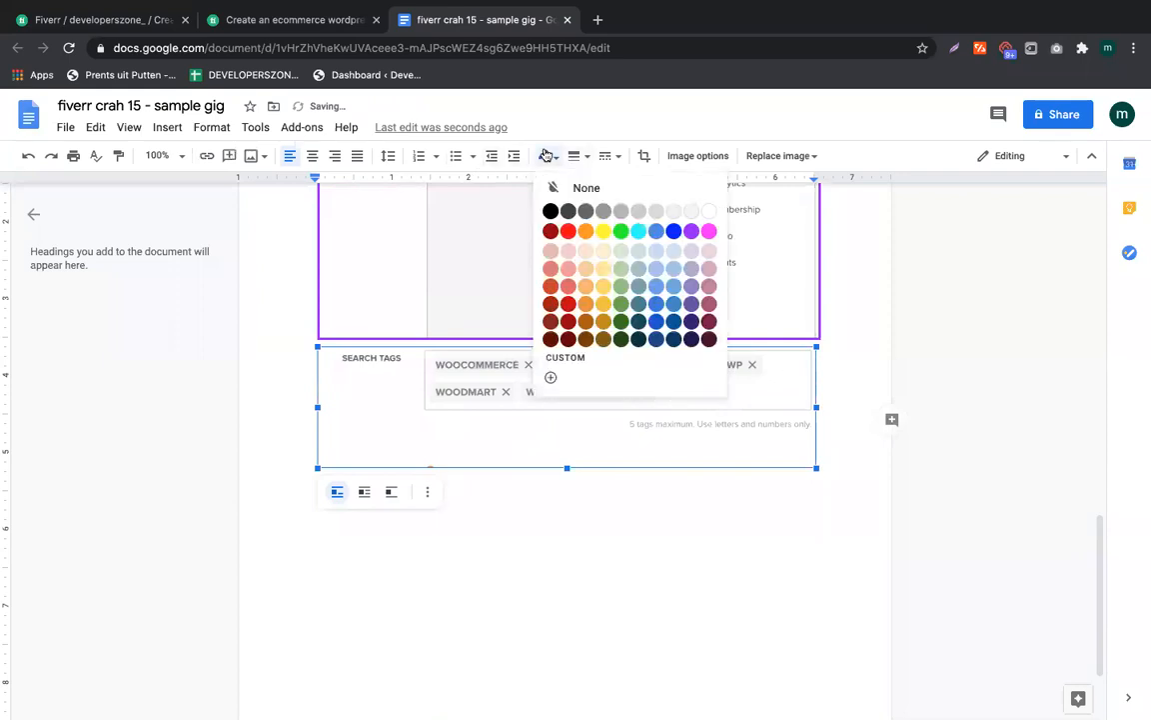
left_click(691, 231)
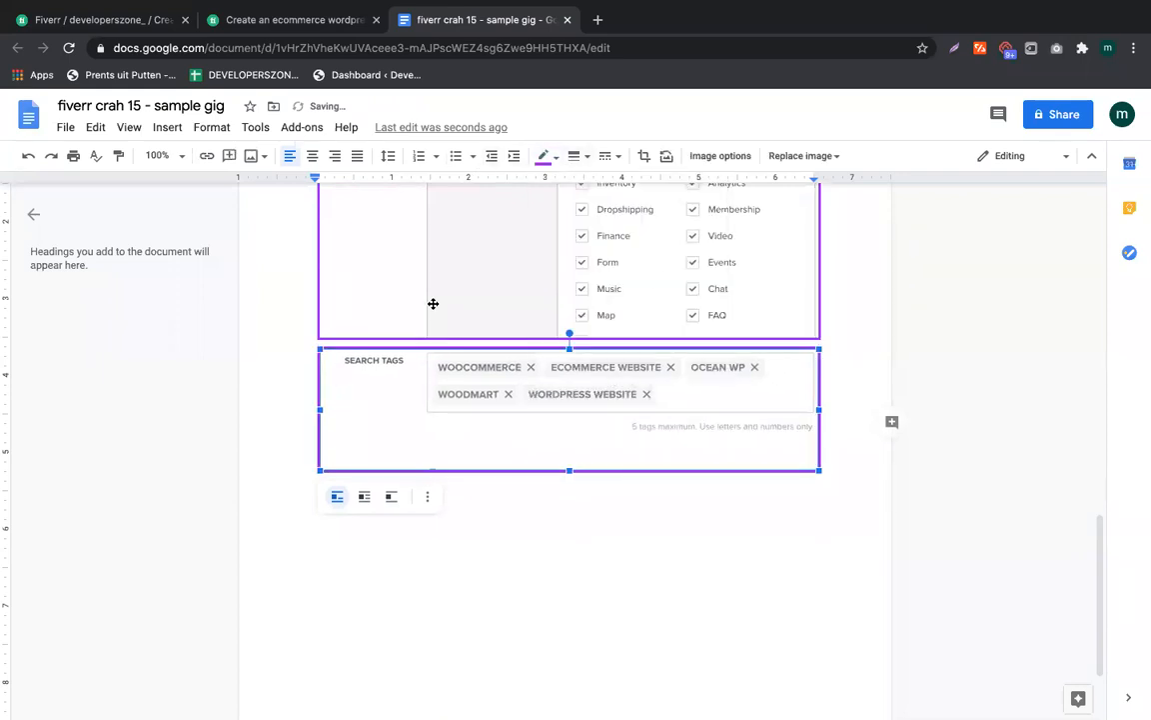
left_click(548, 158)
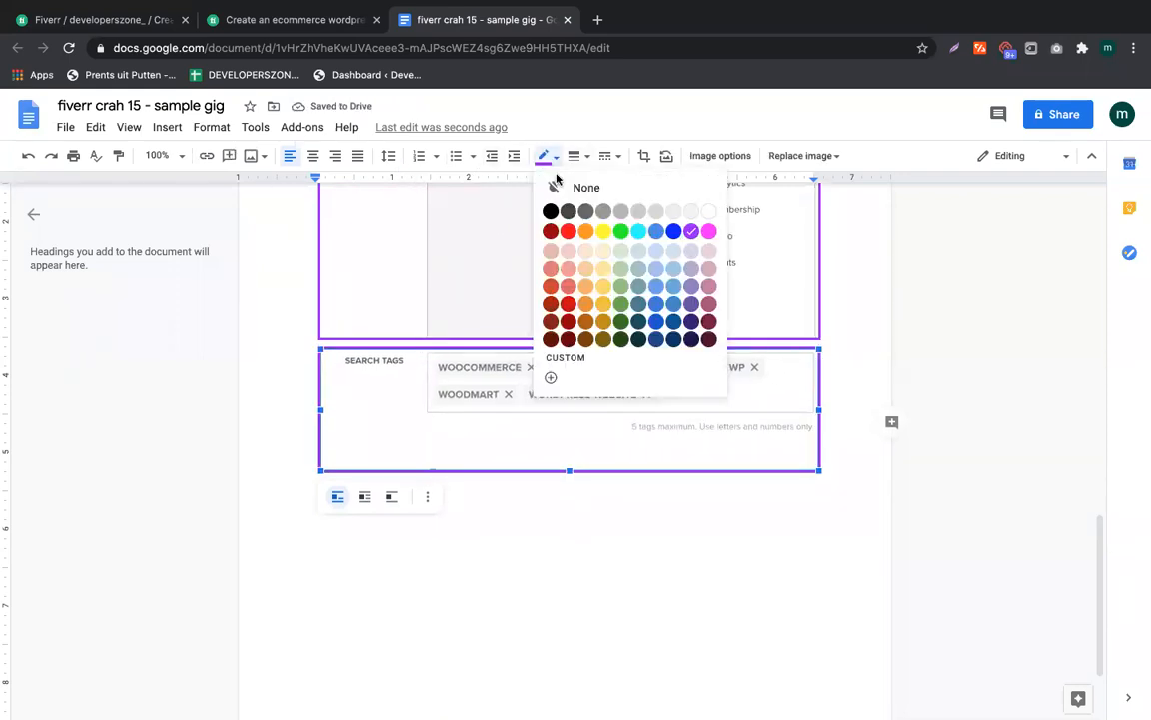
left_click(551, 231)
left_click(497, 527)
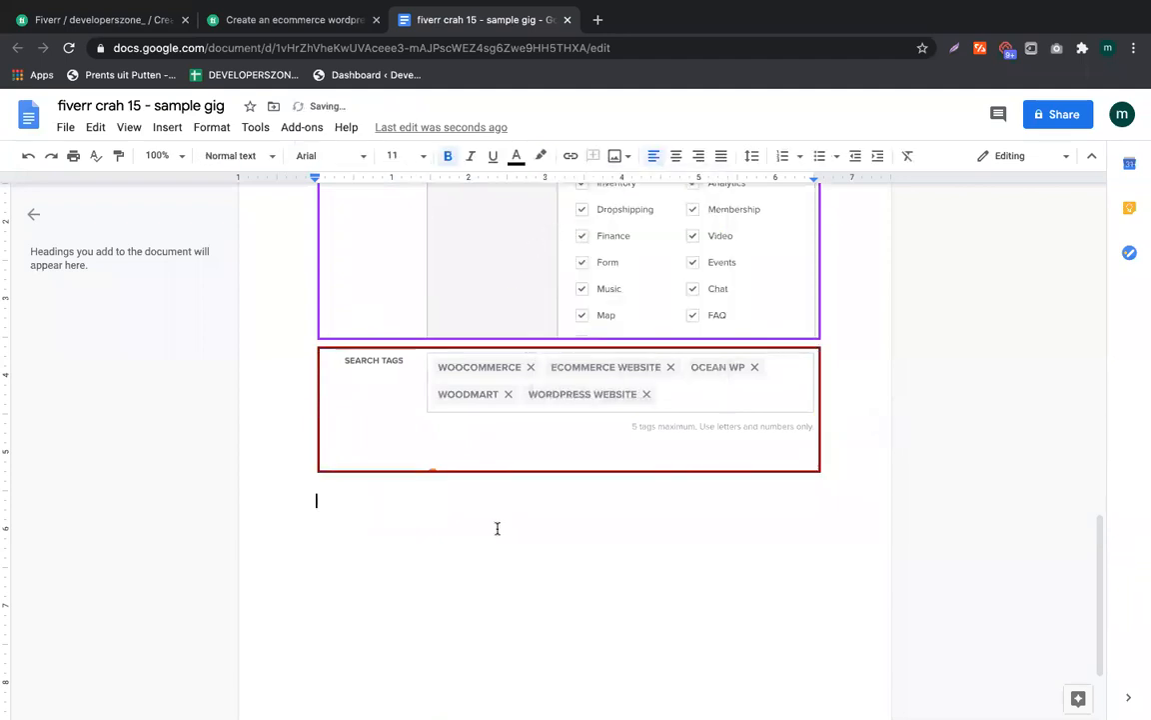
On the new gig's form, add the search tags "woocommerce website", "ecommerce" and "ocean wp"
left_click(270, 19)
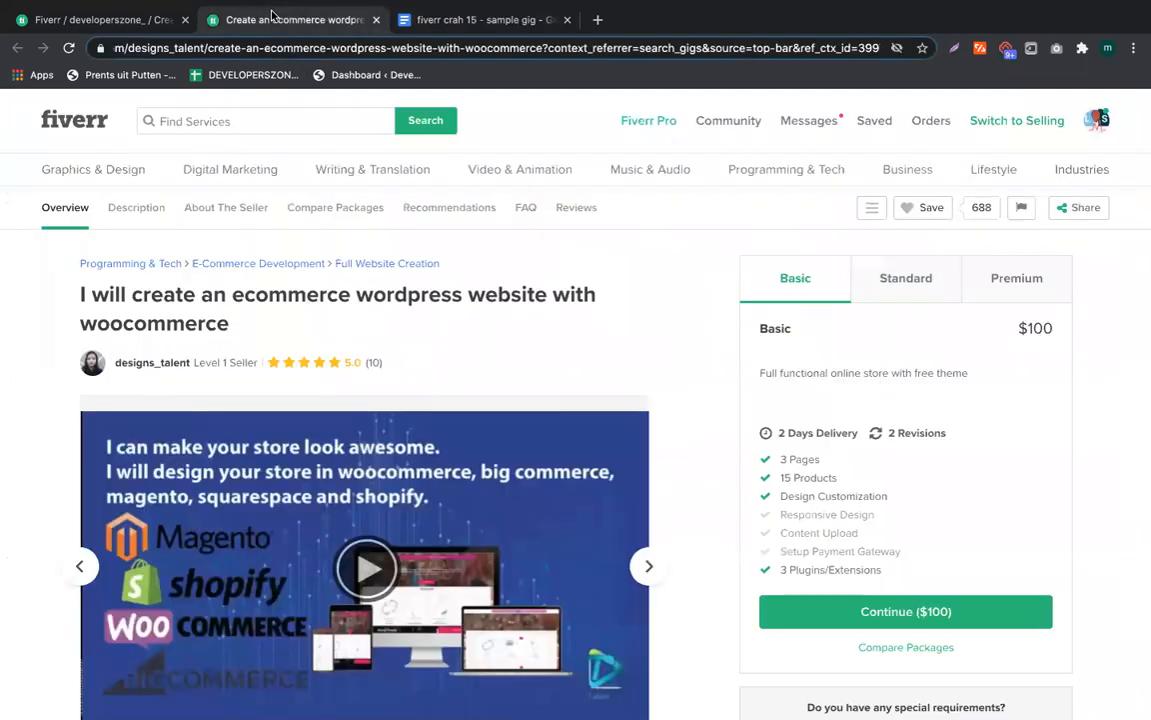
left_click(130, 20)
scroll(469, 460, "down", 5)
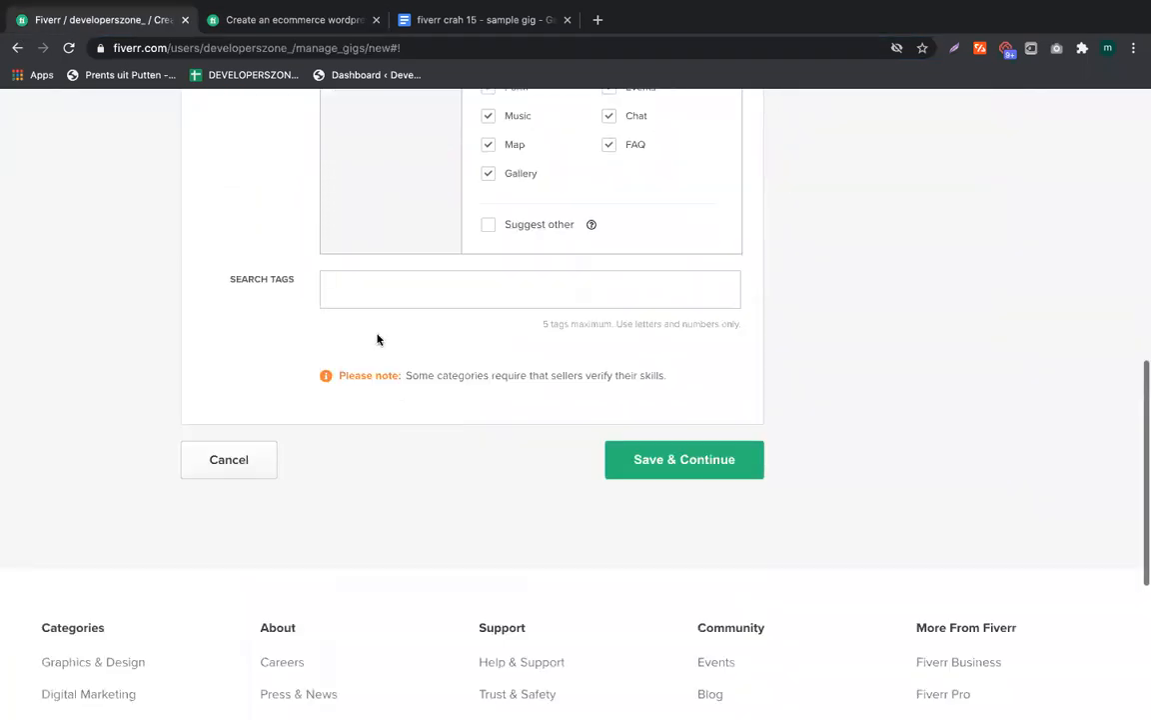
left_click(353, 292)
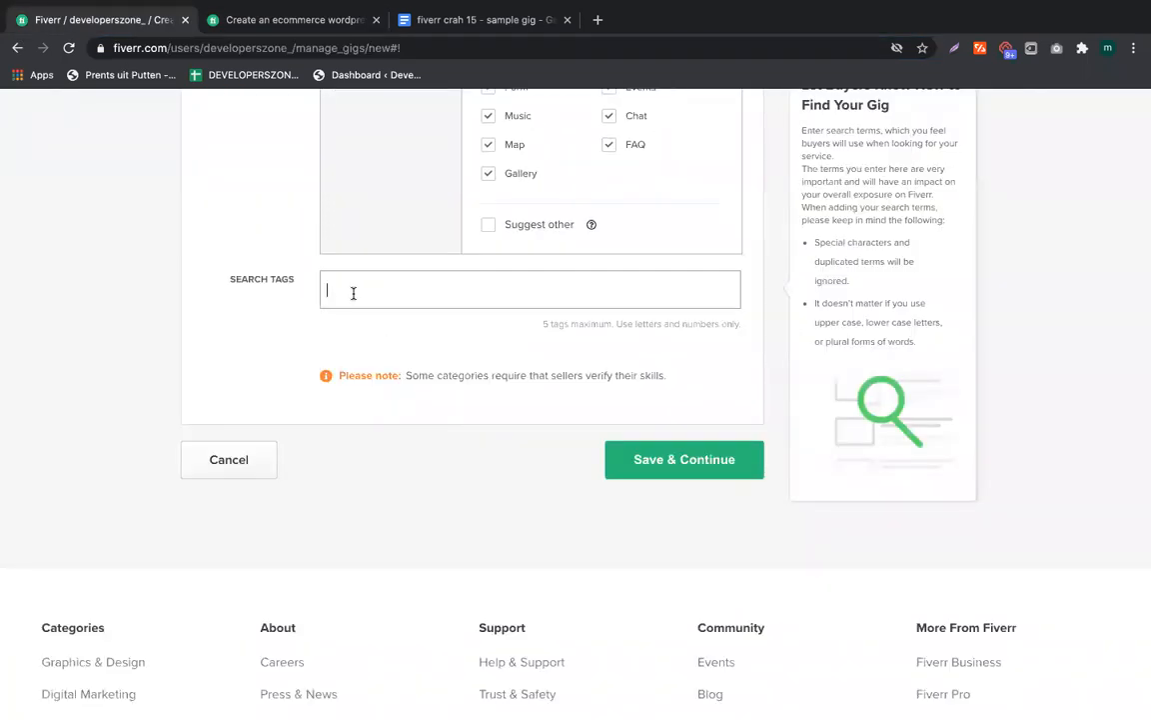
type("woocommerce website")
key("Return")
type("ecommerce")
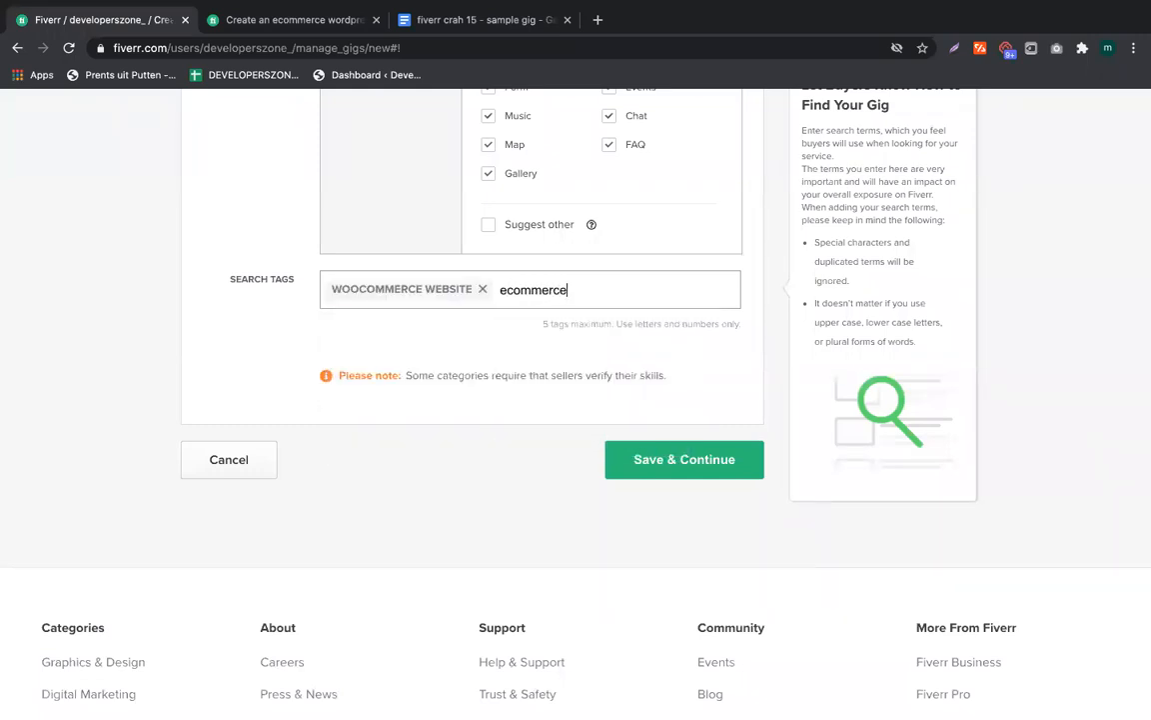
key("Return")
type("ocean")
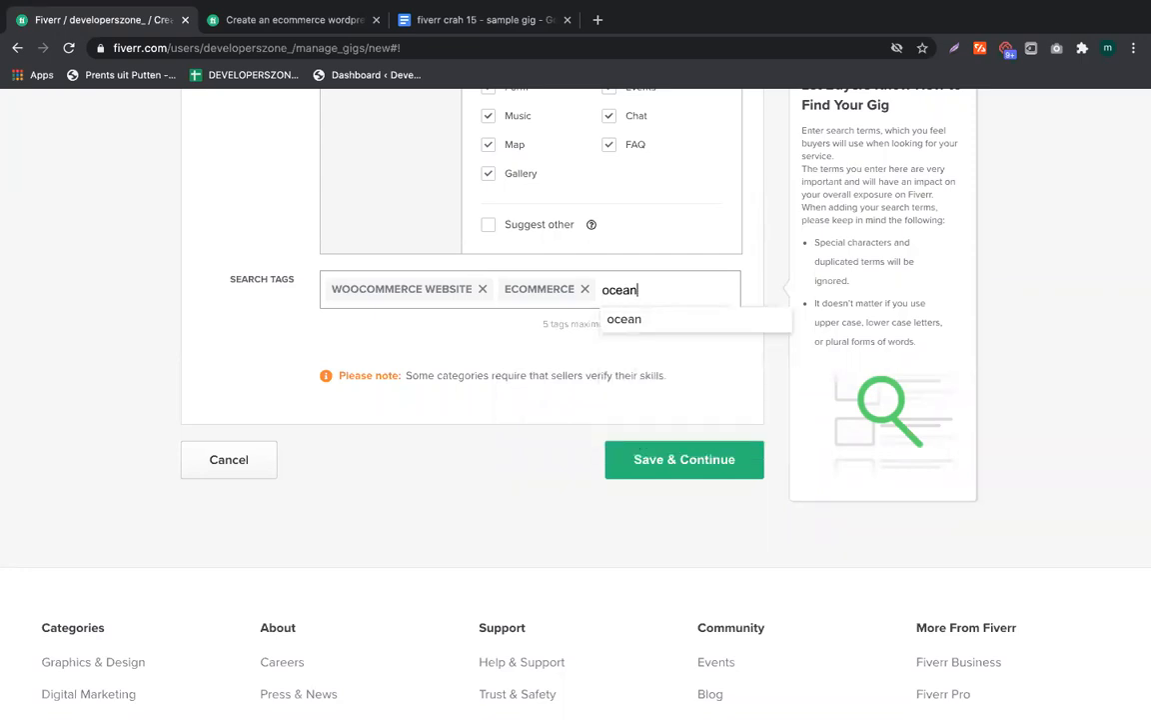
type(" wp")
key("Return")
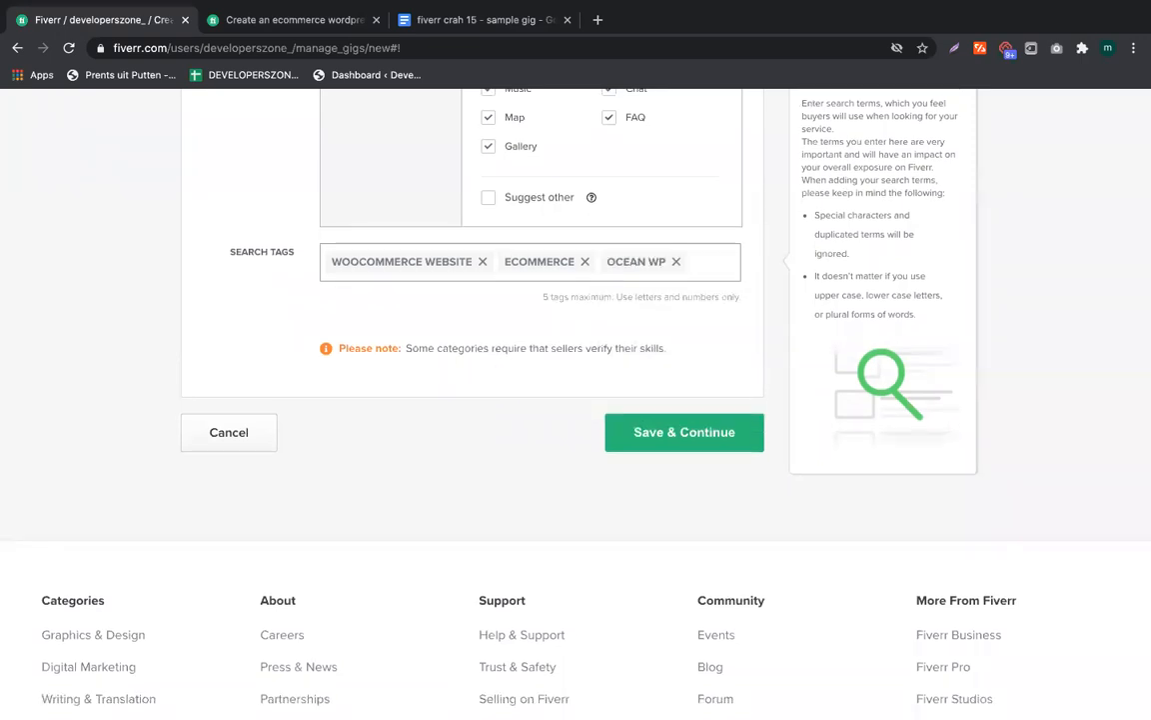
scroll(275, 308, "up", 1)
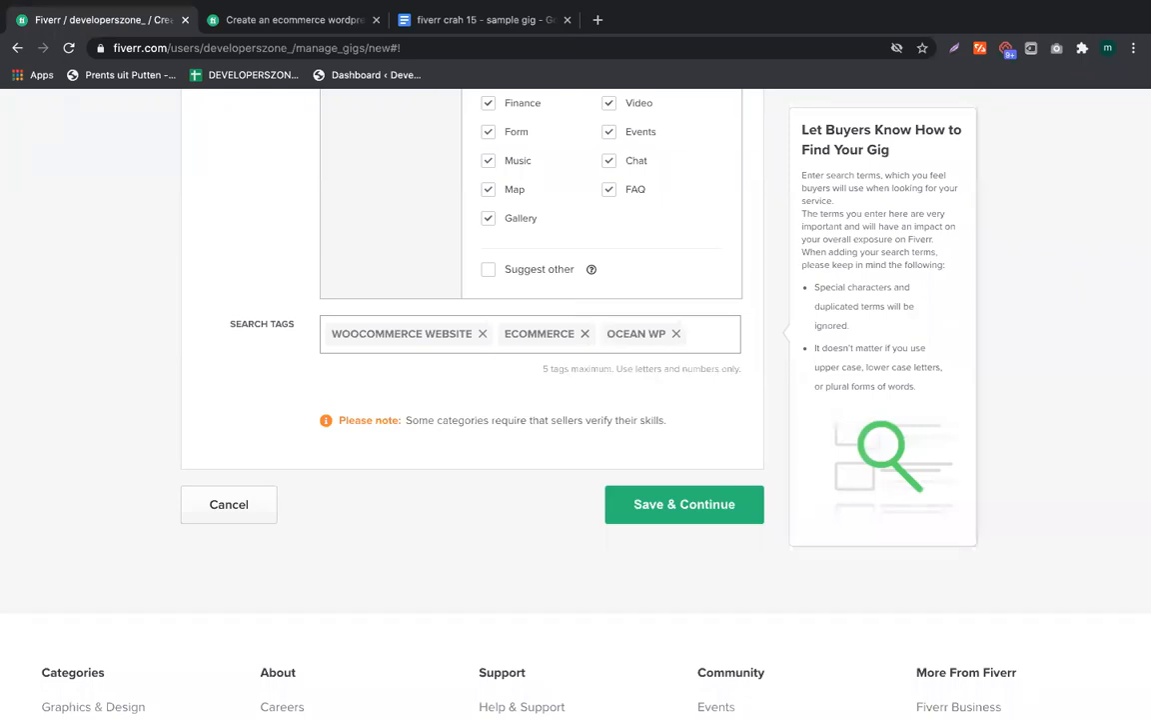
type("ecomm")
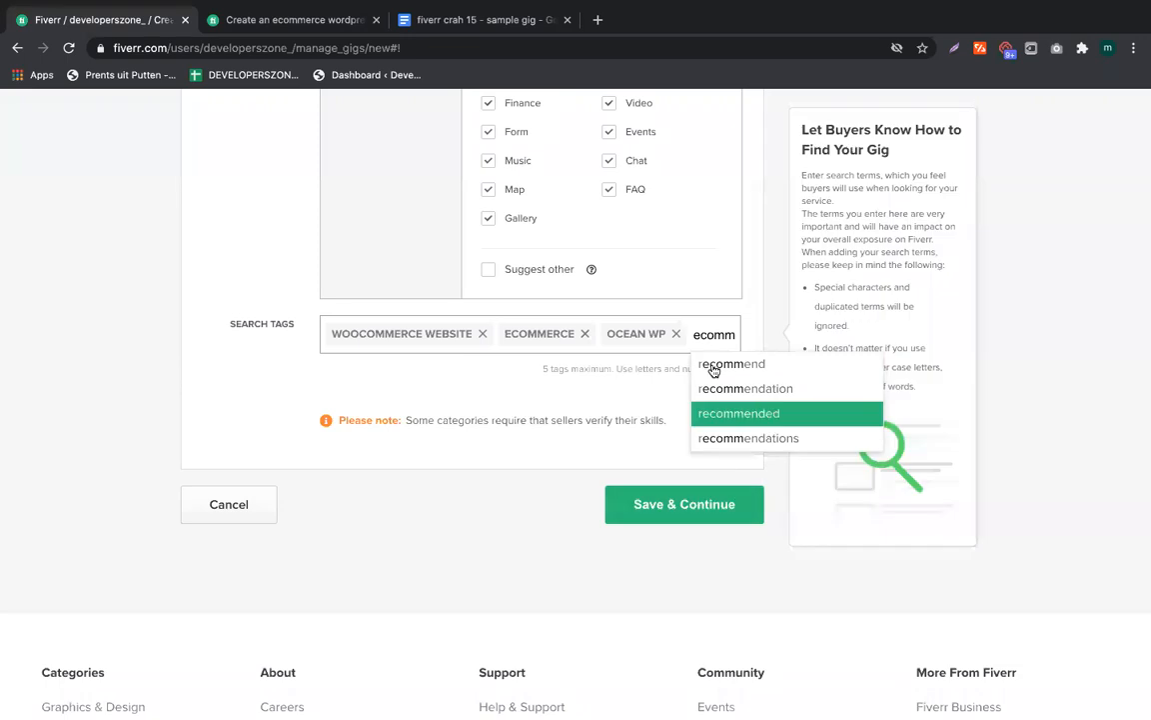
key("BackSpace")
key("BackSpace")
key("BackSpace")
key("BackSpace")
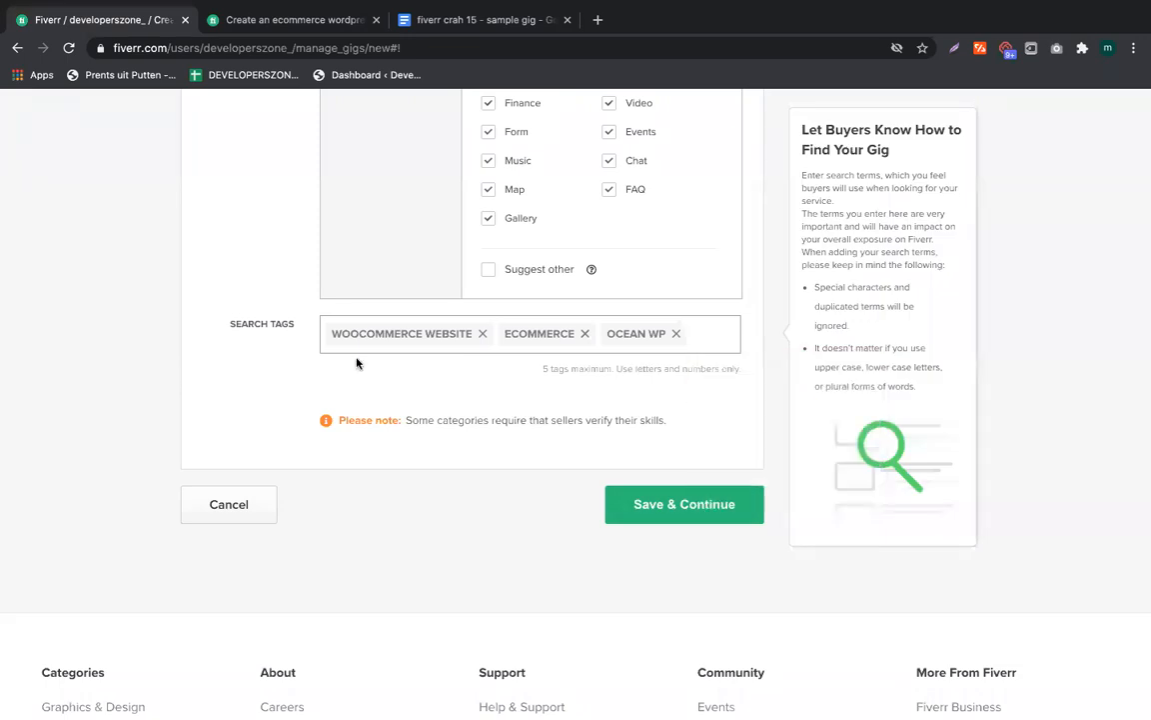
Remove the "woocommerce website" tag from the gig's search tags
scroll(267, 387, "up", 1)
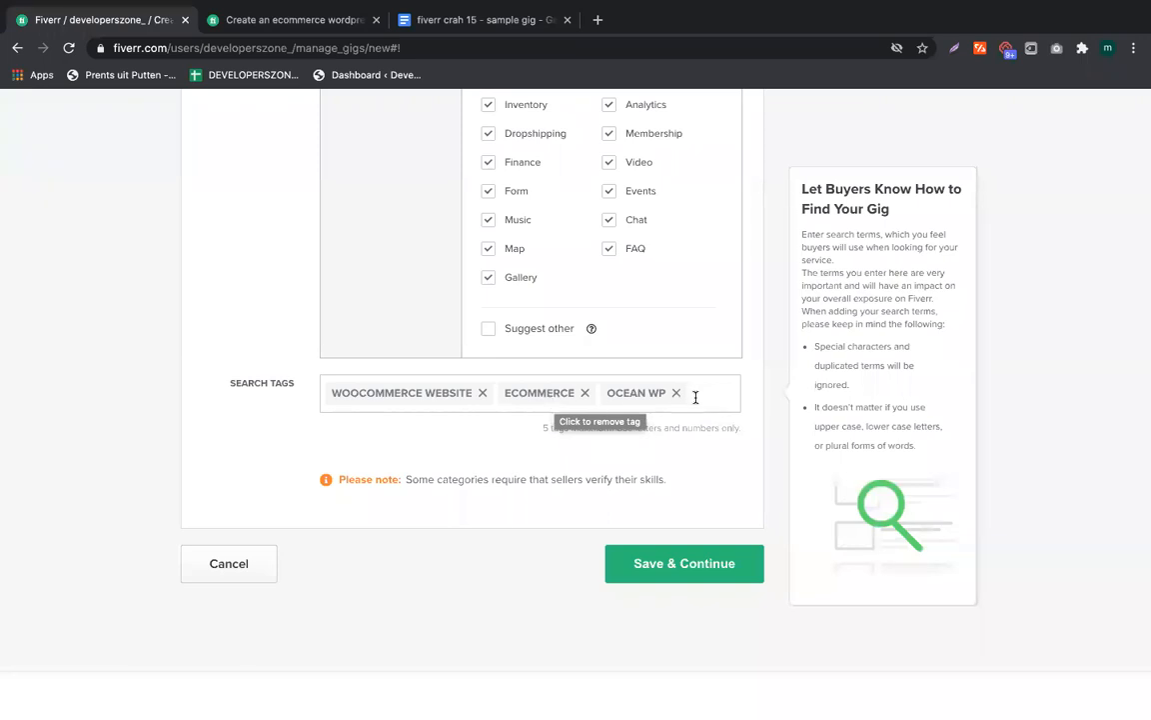
left_click(485, 397)
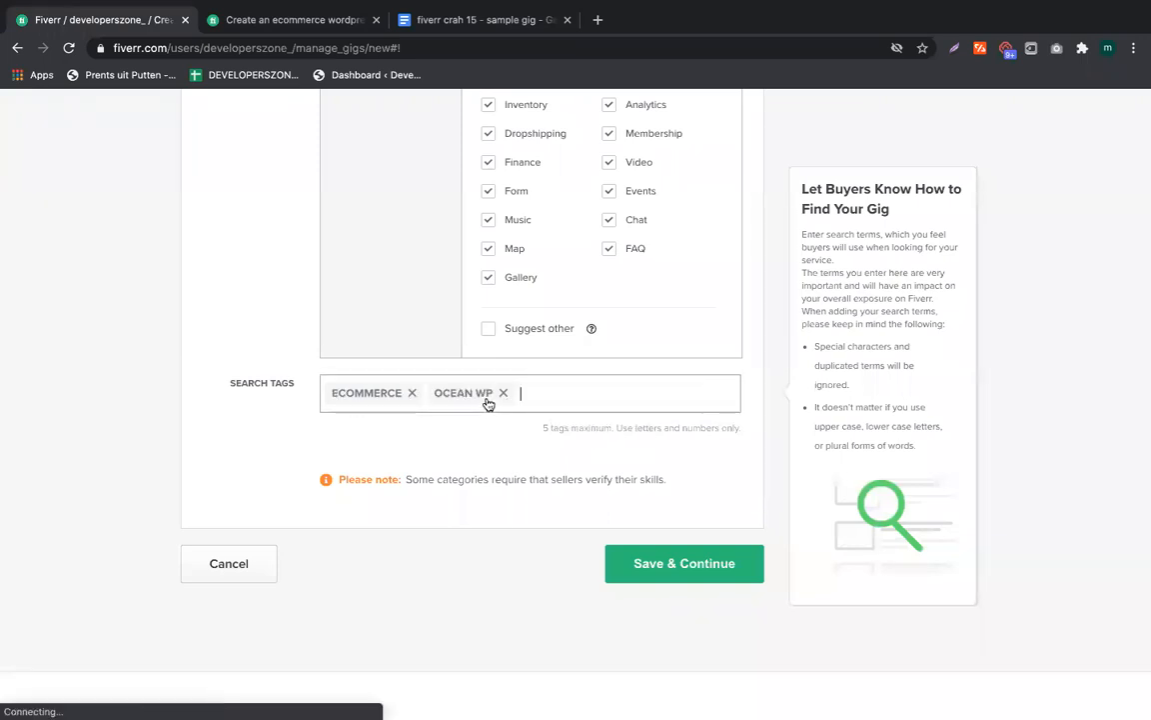
type("e")
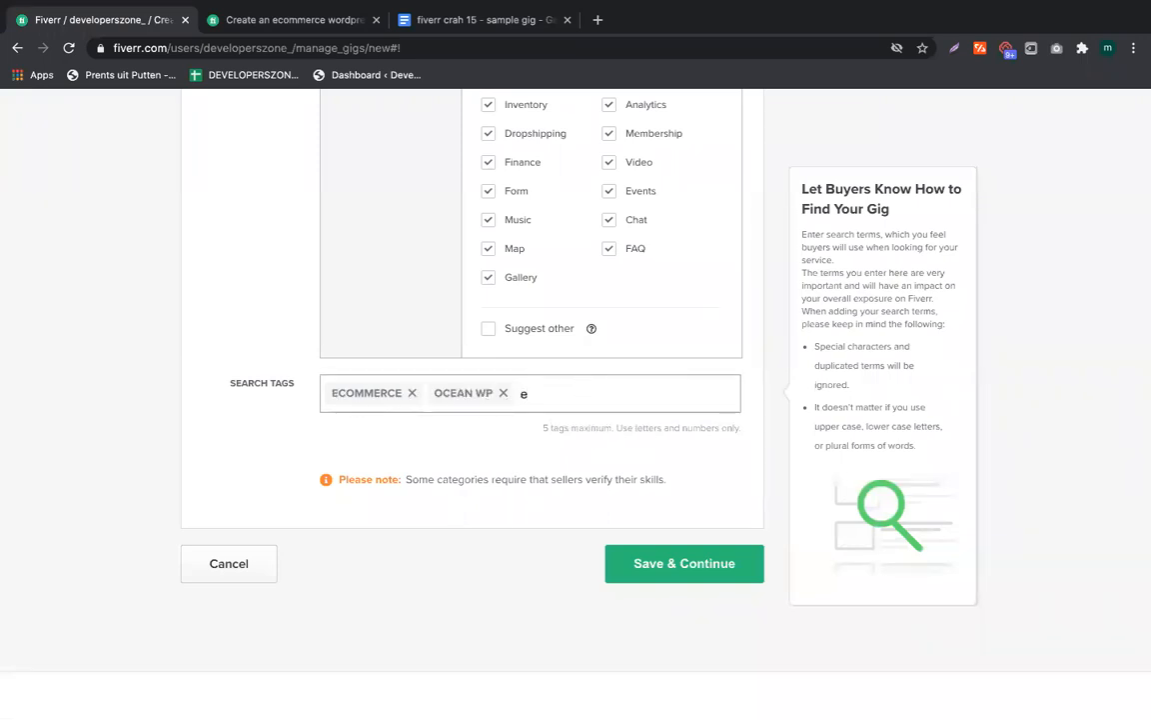
type("comm")
key("BackSpace")
key("BackSpace")
key("BackSpace")
key("BackSpace")
key("BackSpace")
type("woo")
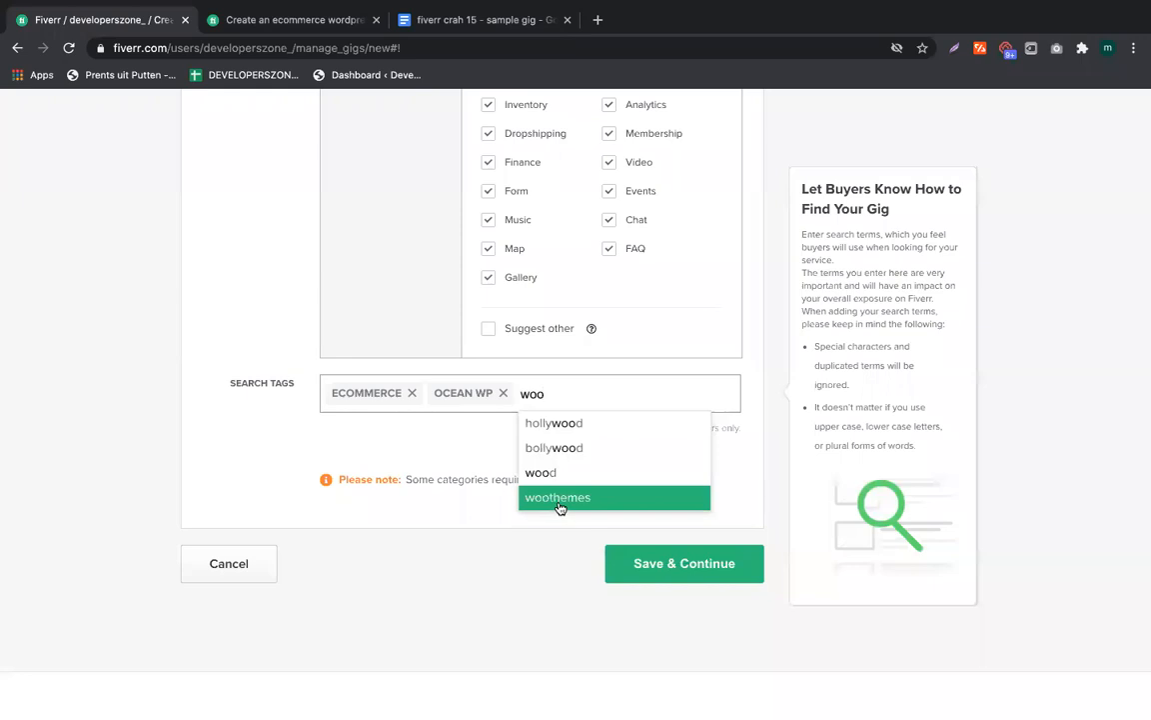
key("BackSpace")
key("BackSpace")
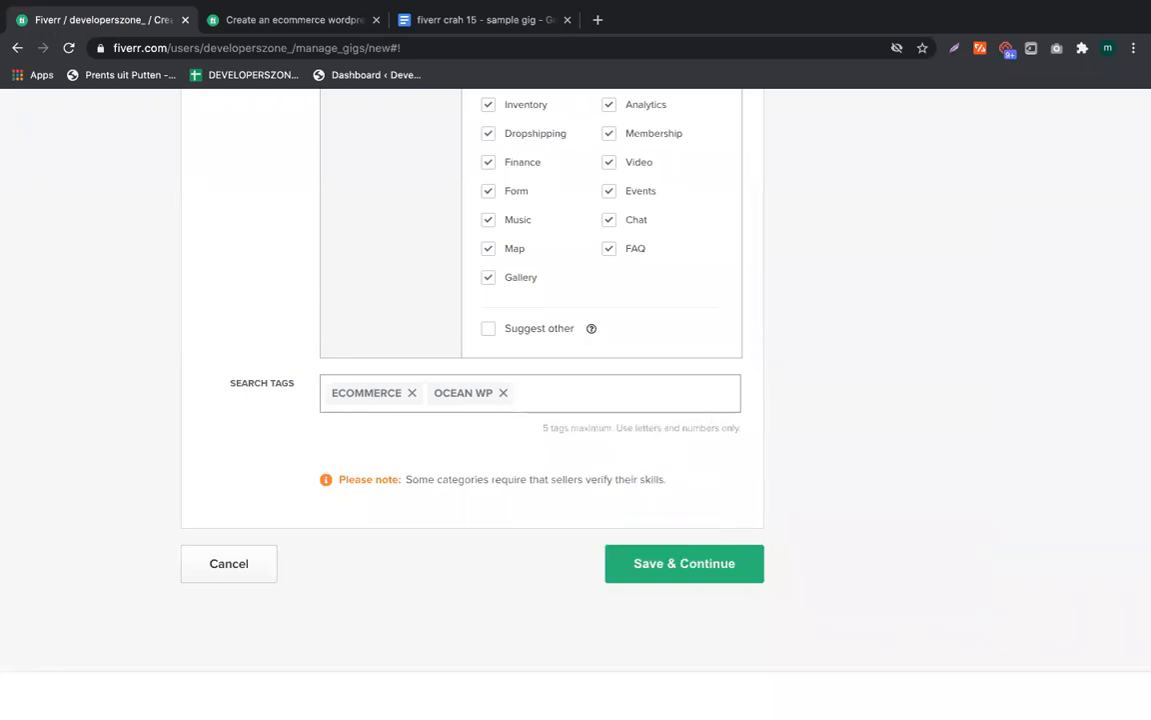
Add "woodmart" to the gig's search tags
type("woo")
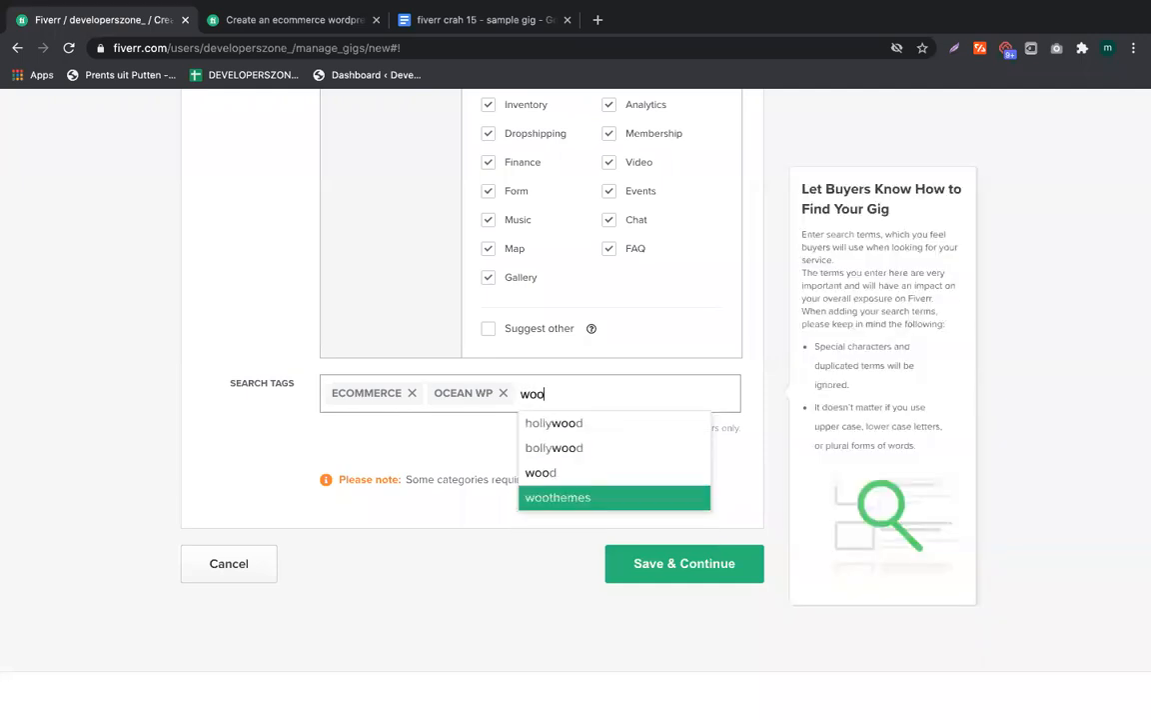
type("dmart")
key("Return")
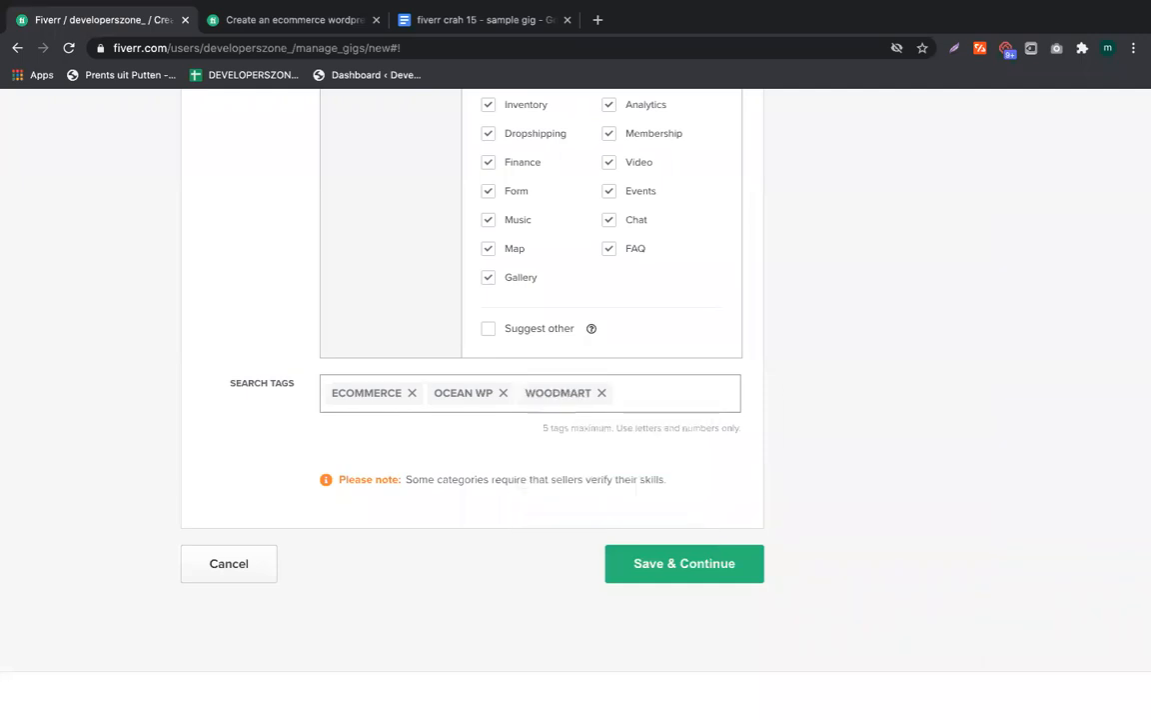
type("elementor")
key("BackSpace")
key("BackSpace")
key("BackSpace")
key("BackSpace")
key("BackSpace")
key("BackSpace")
key("BackSpace")
key("BackSpace")
type("woo")
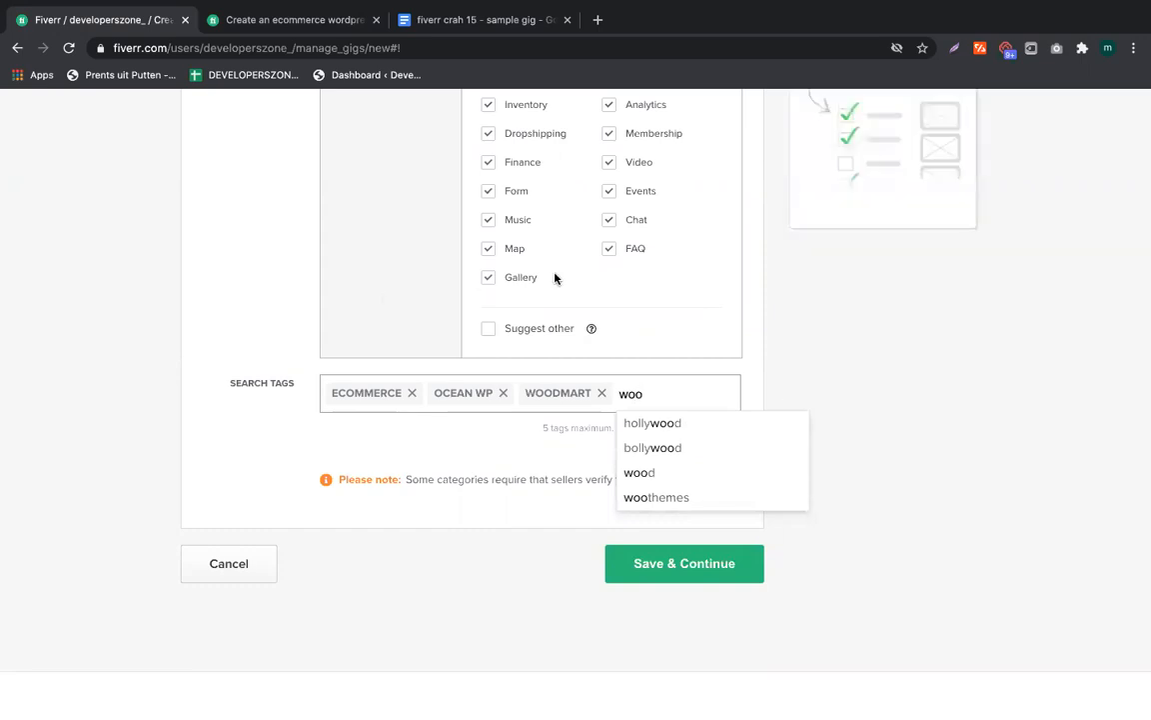
Examine the related tags below the reviews on the sample ecommerce WordPress gig's page
left_click(295, 19)
scroll(312, 470, "down", 20)
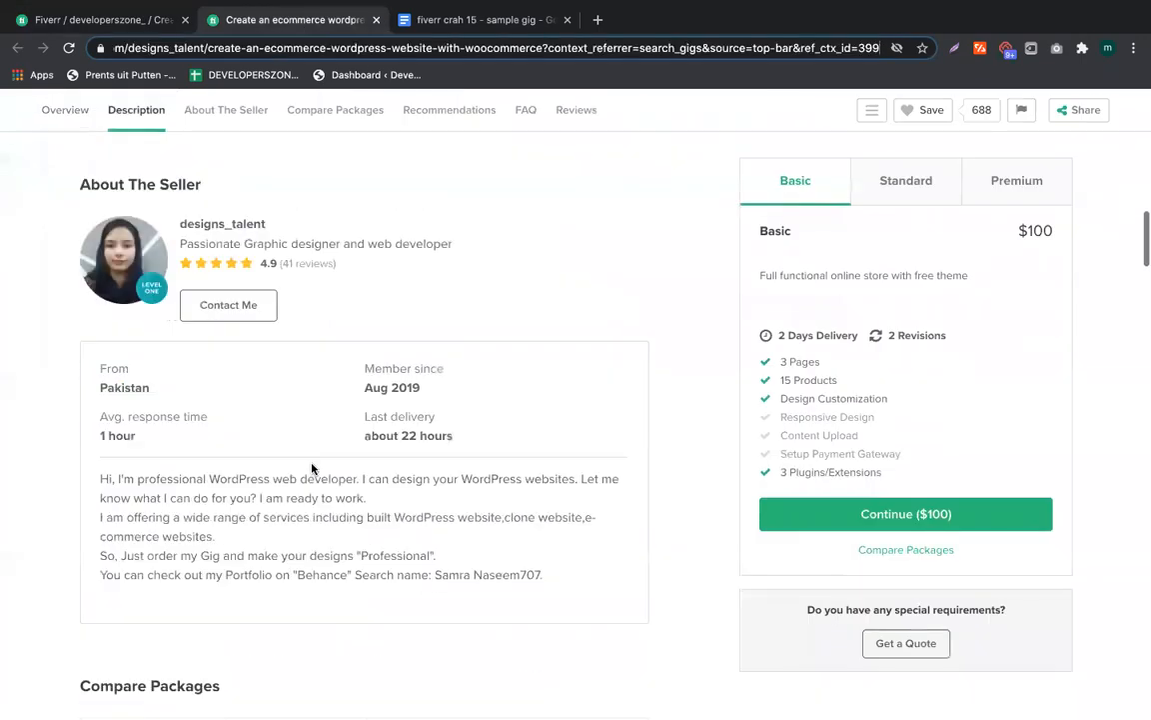
scroll(312, 469, "down", 13)
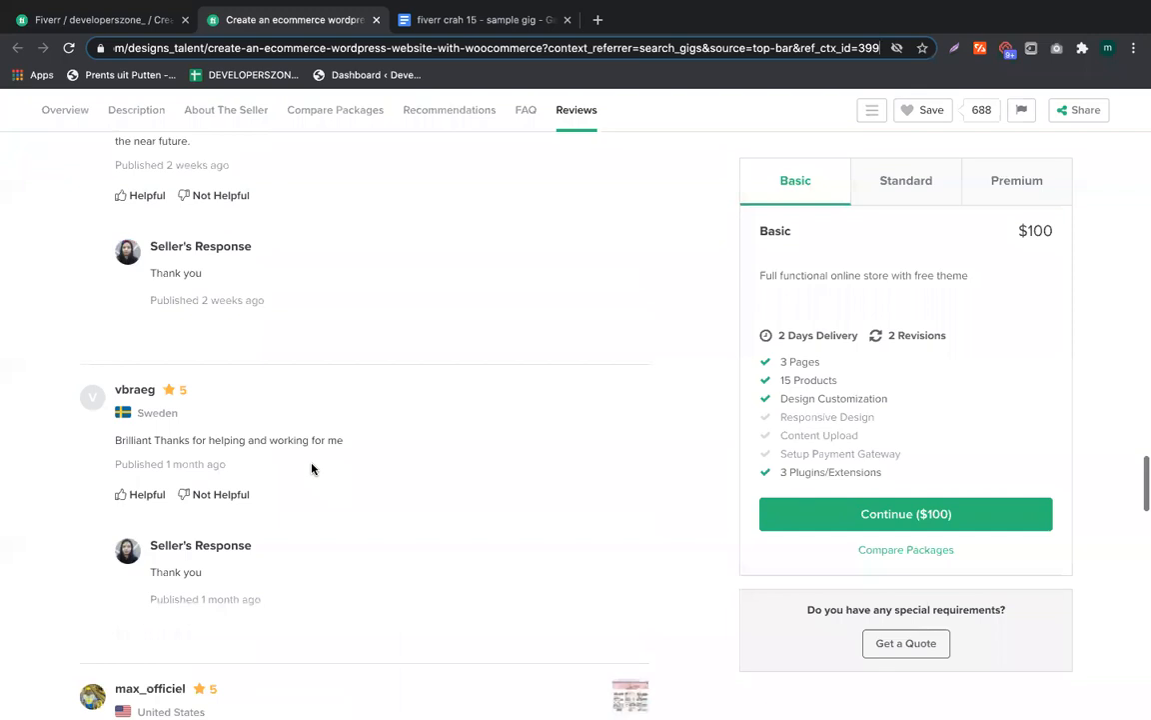
scroll(312, 469, "down", 1)
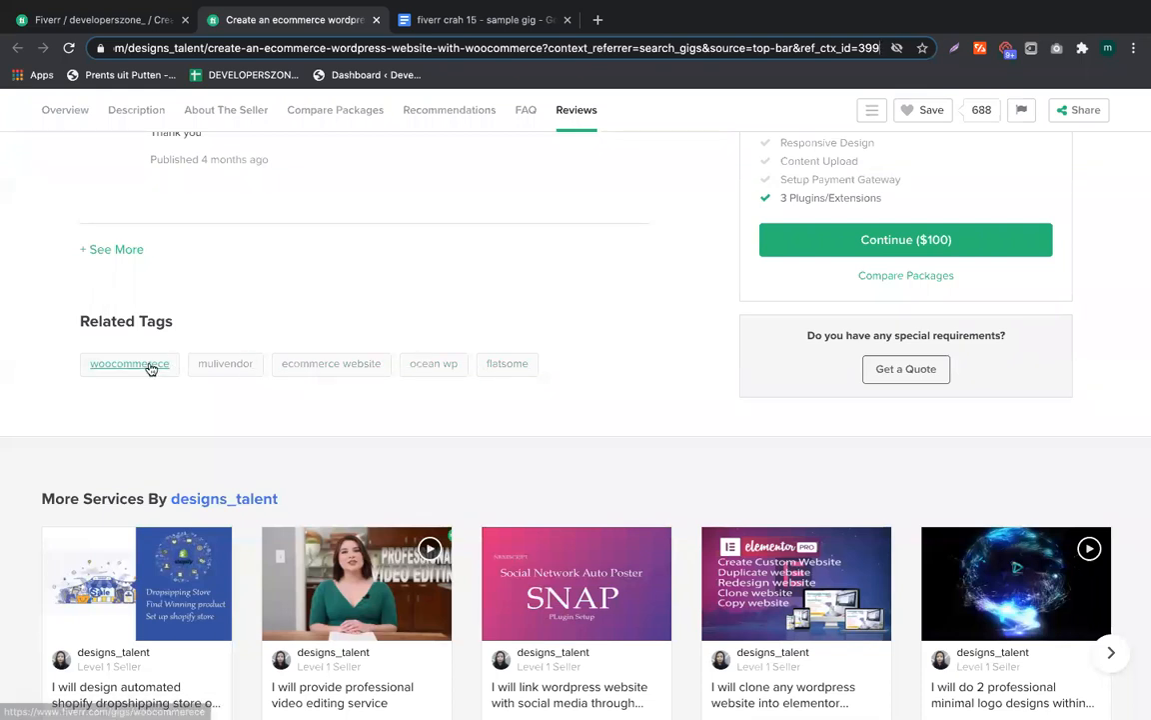
scroll(234, 375, "up", 20)
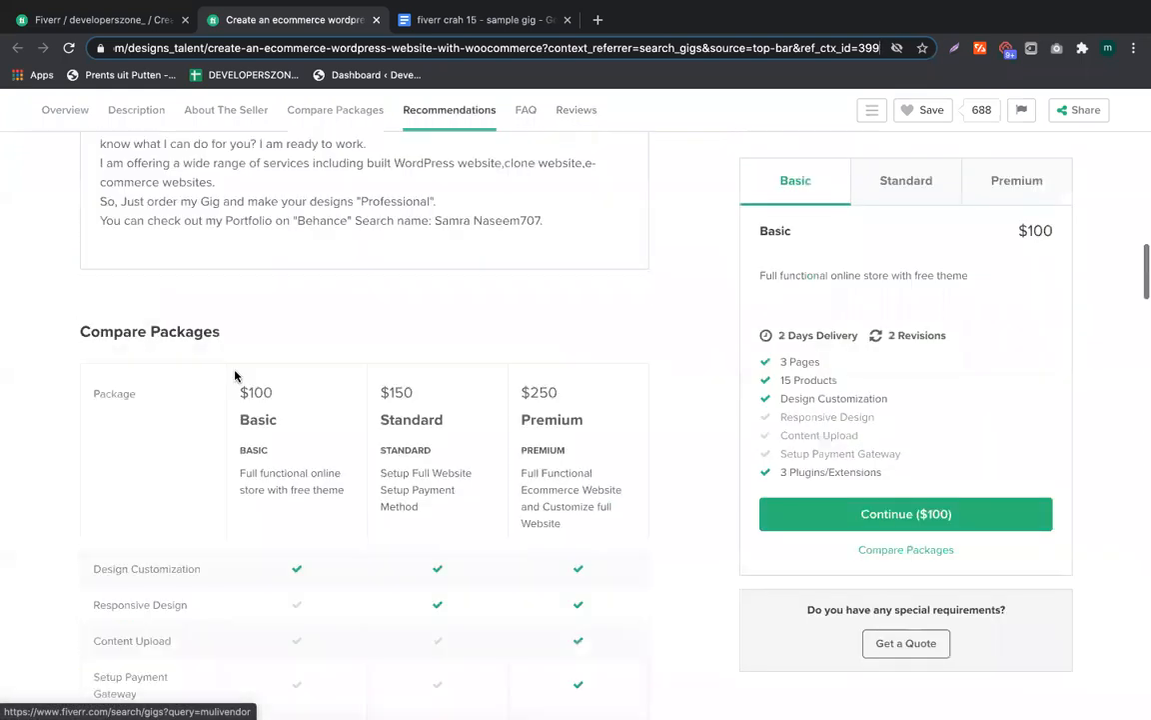
Open the WordPress ecommerce multi vendor gig from the also-viewed services and examine its related tags below the reviews
scroll(462, 242, "down", 20)
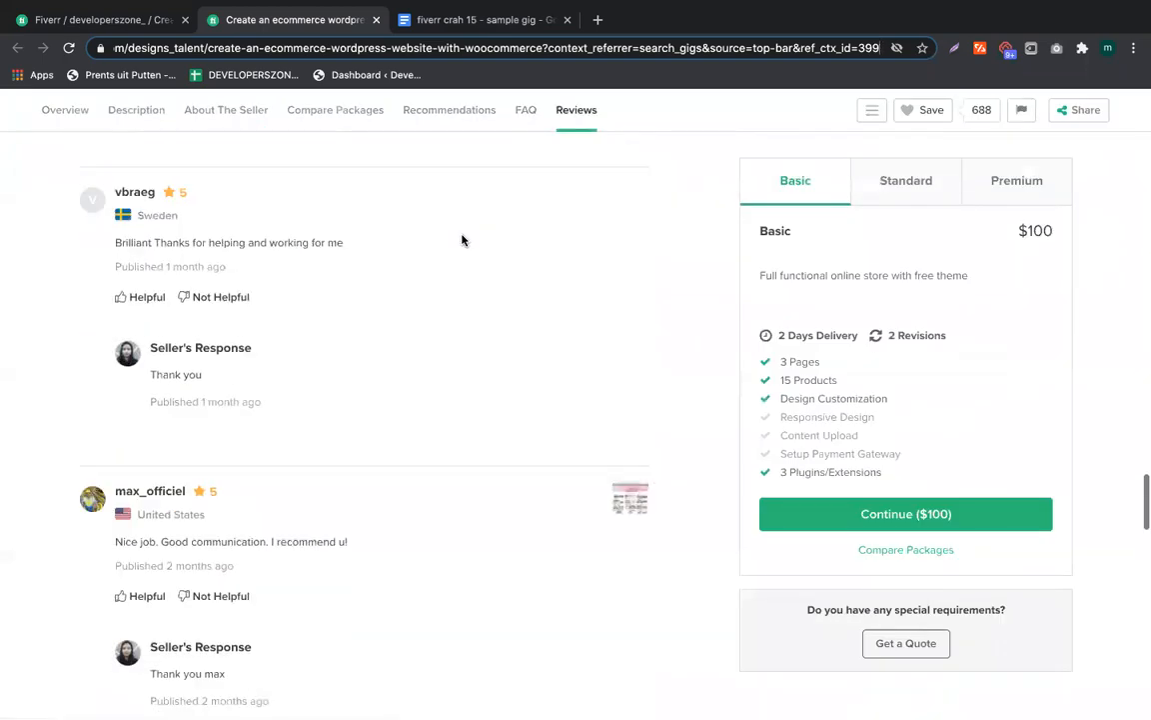
scroll(463, 242, "up", 3)
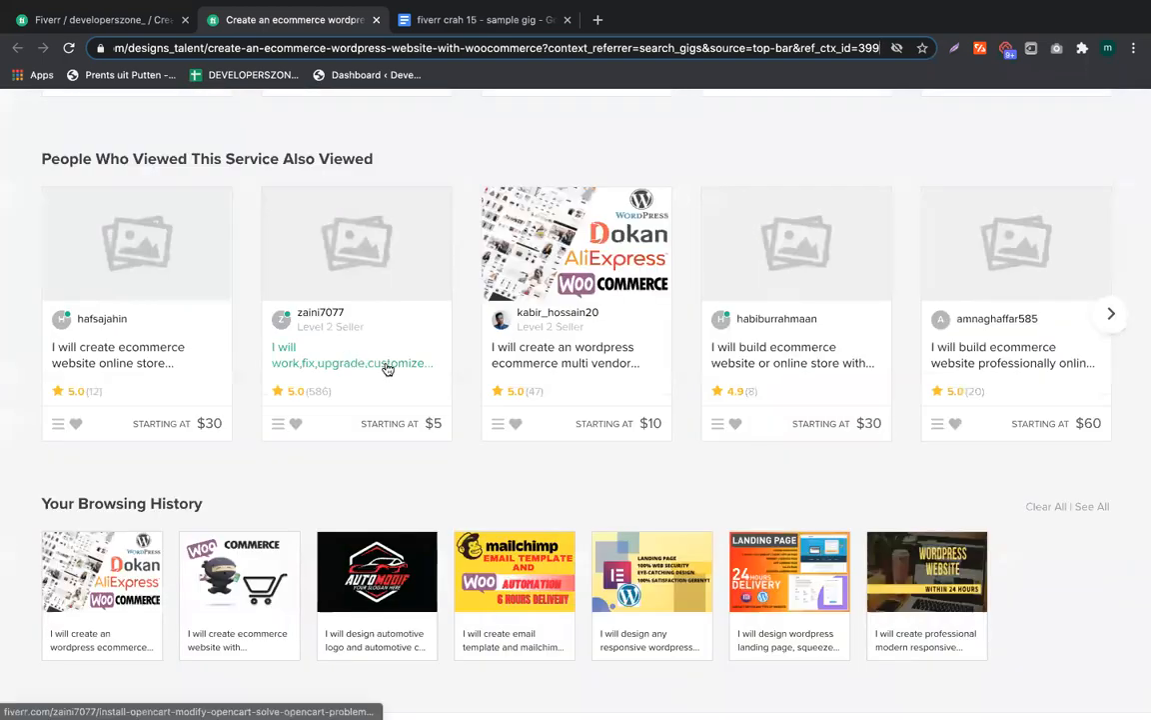
left_click(567, 360)
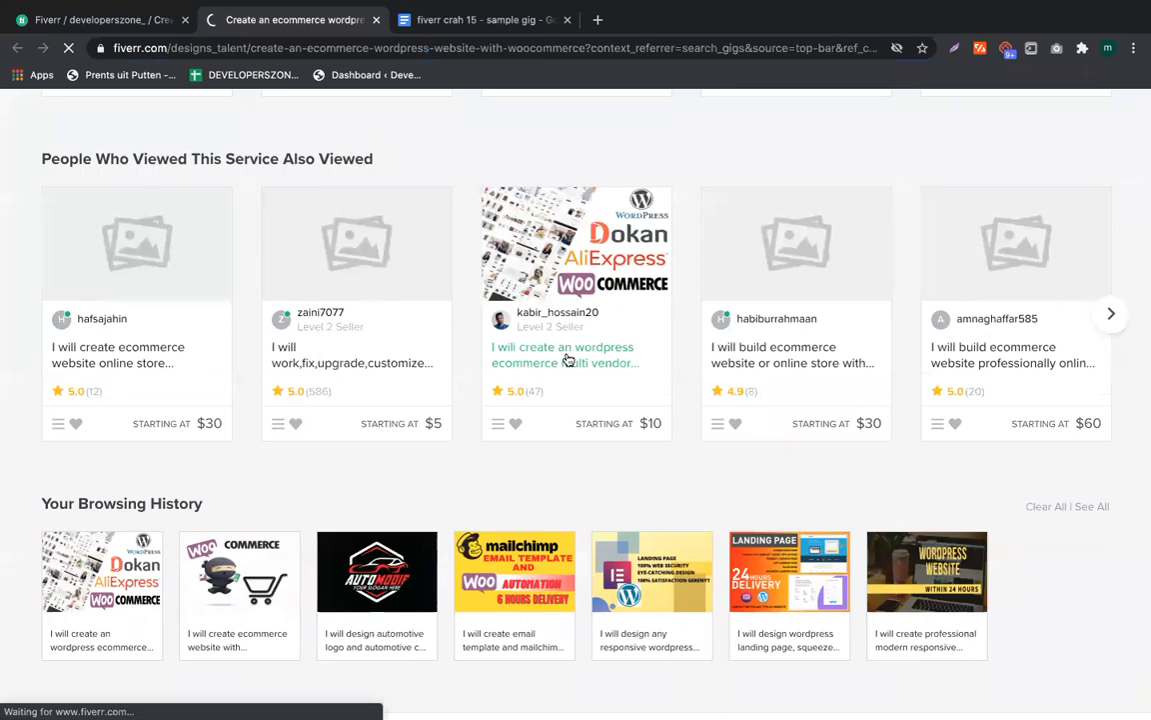
scroll(568, 360, "down", 20)
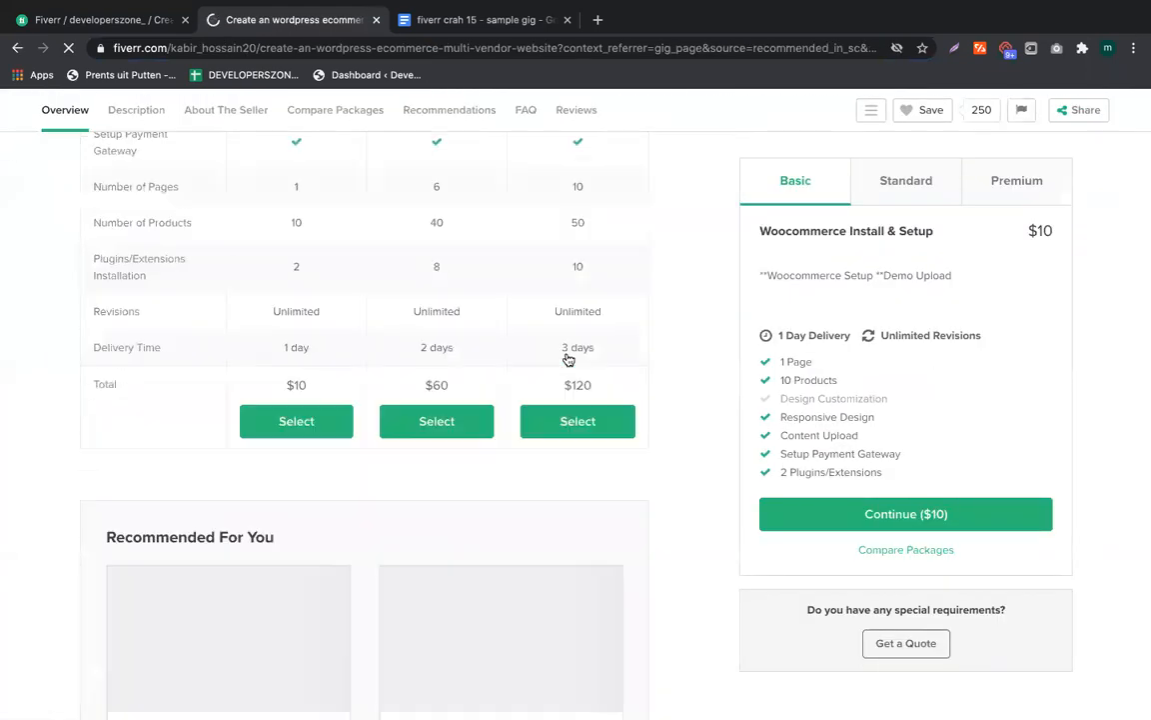
scroll(567, 360, "down", 10)
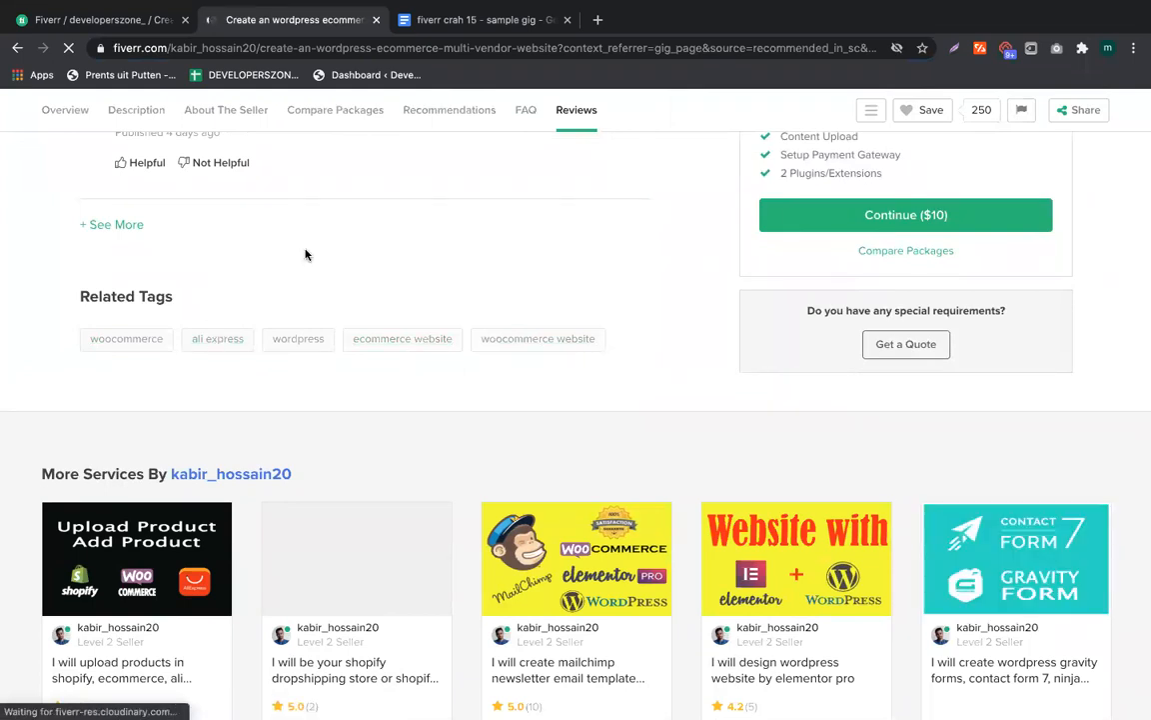
Add "woocommerce website" to the new gig's search tags
left_click(90, 22)
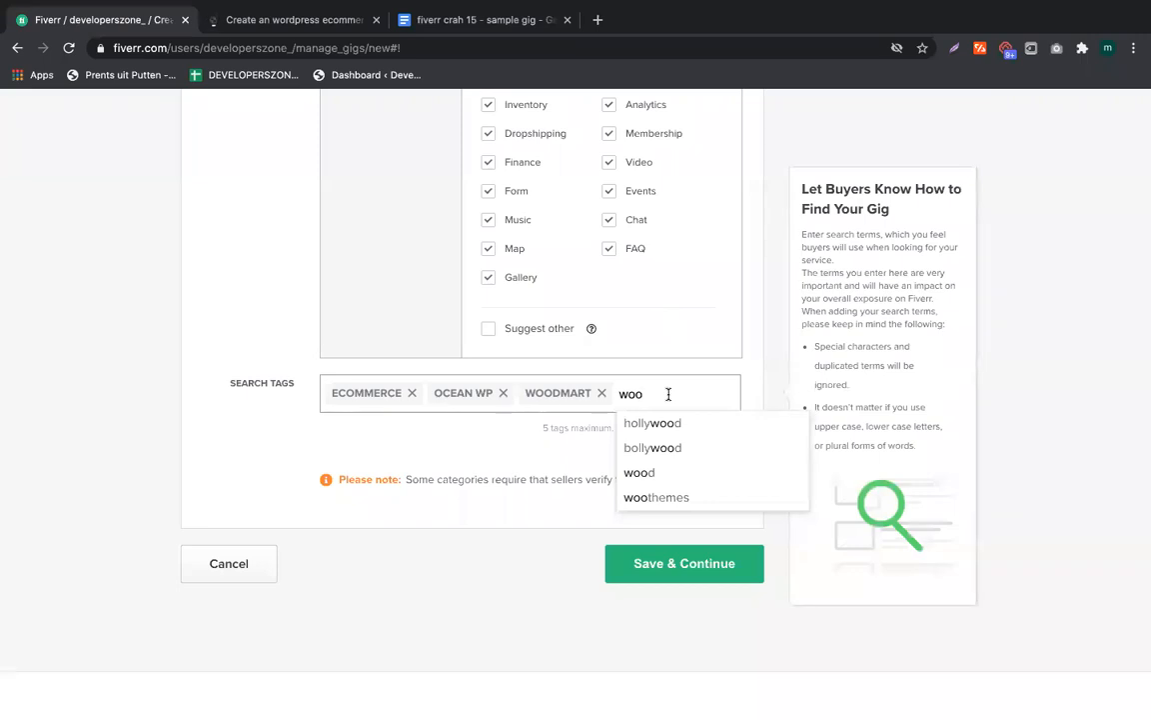
type("commerce we")
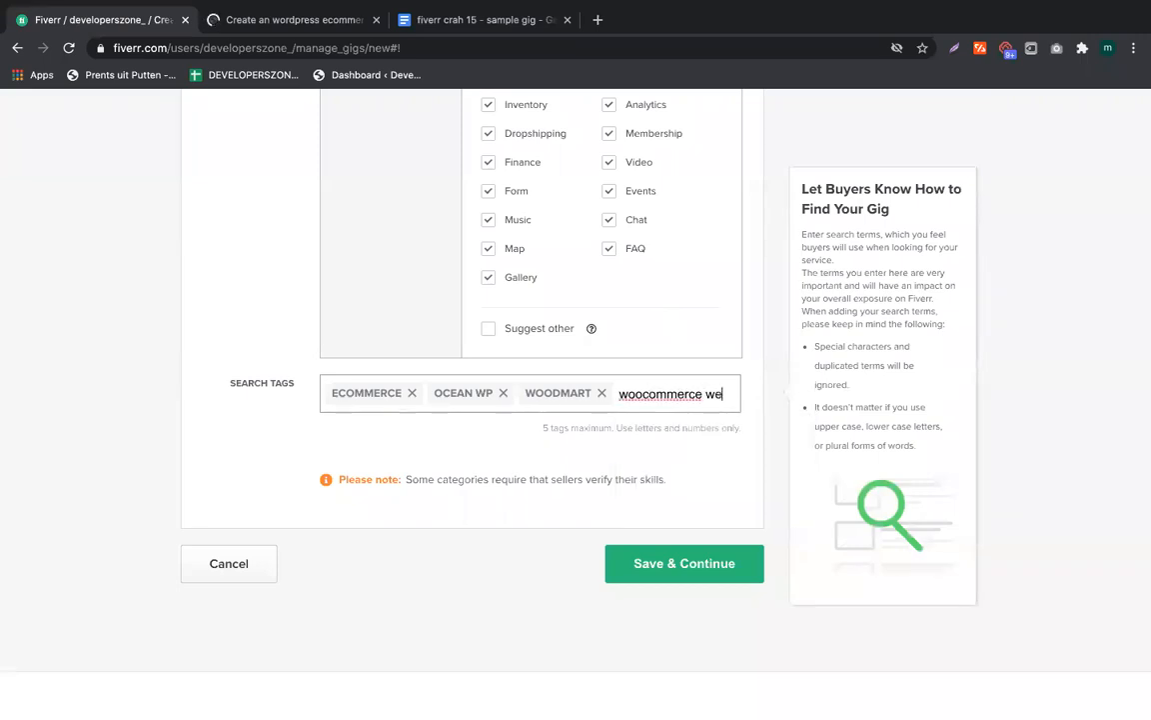
type("bsi")
key("Return")
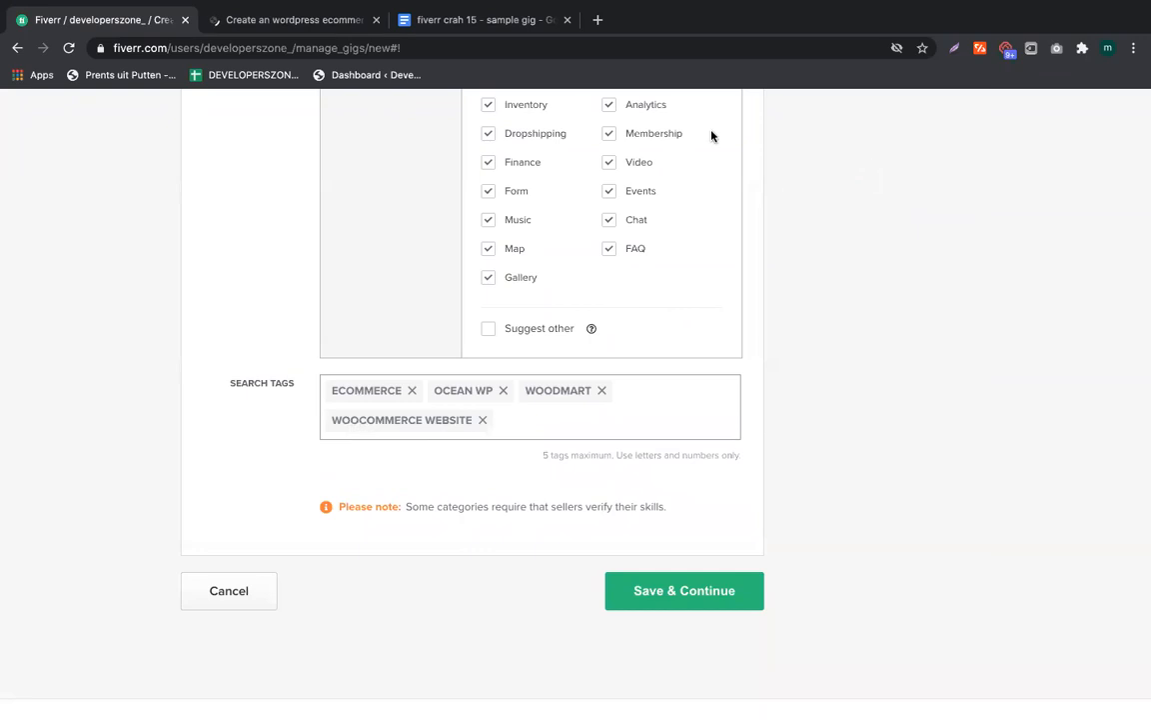
Open keywordtool.io in a new browser tab
left_click(597, 20)
type("key")
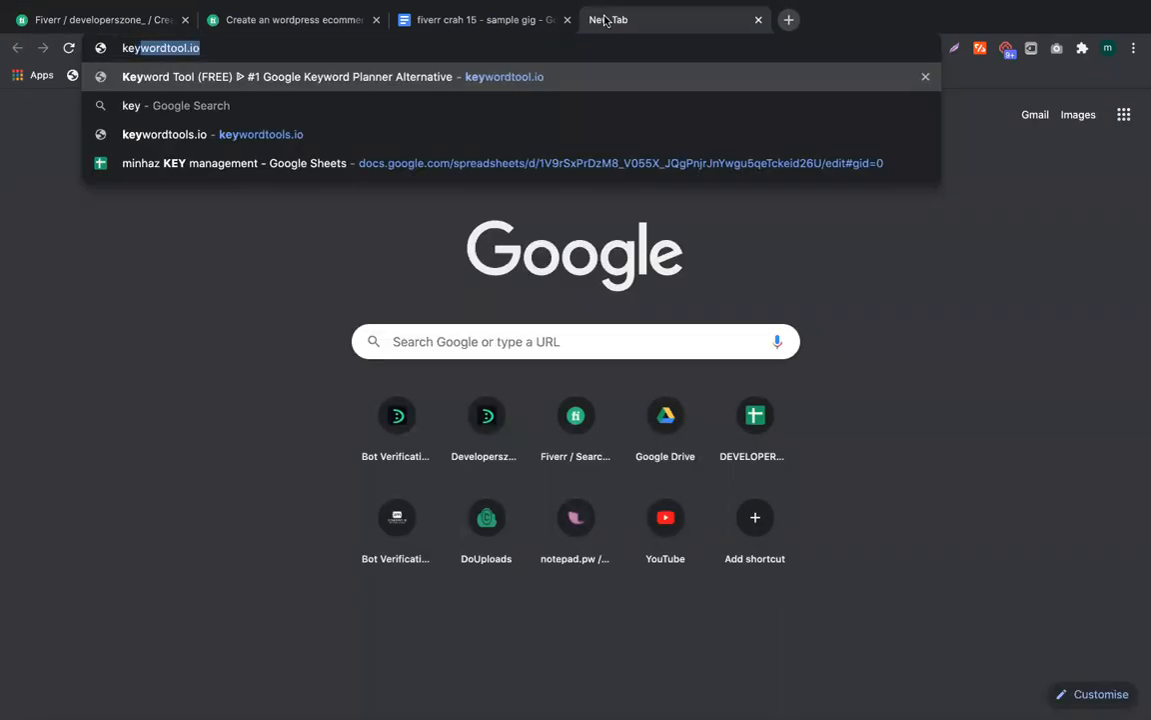
key("Return")
left_click(260, 48)
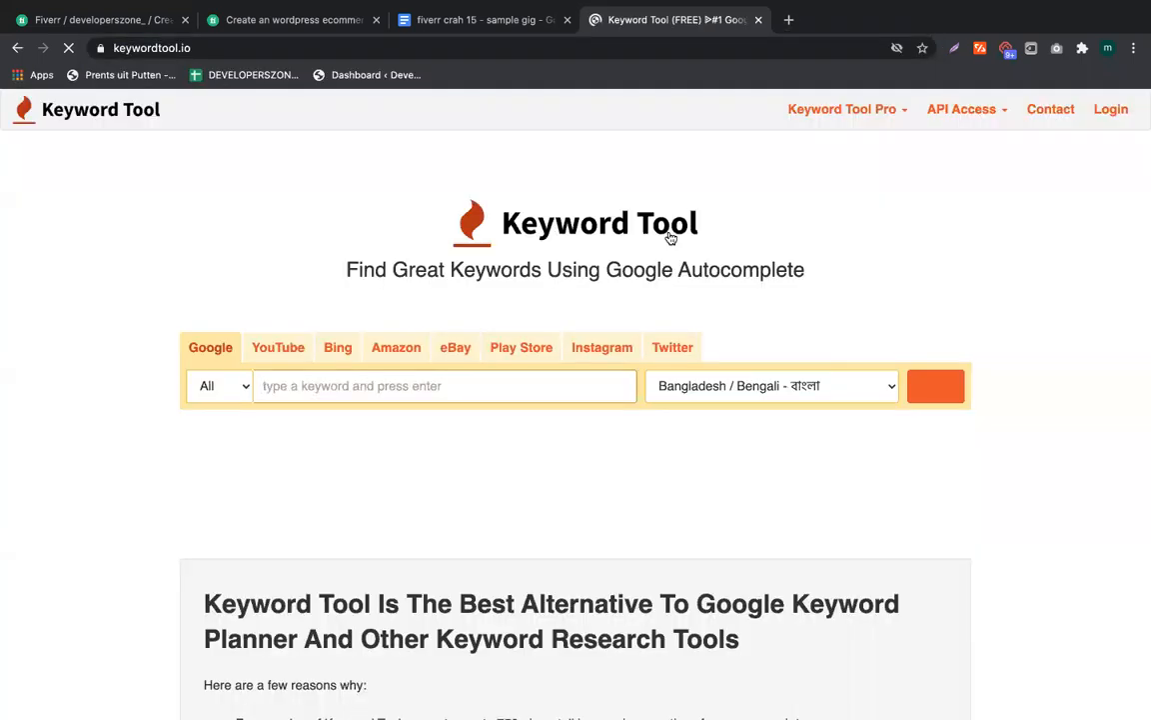
Search Keyword Tool for Google keyword suggestions on "woocommerce website" with the region set to United States / English
type("woocom")
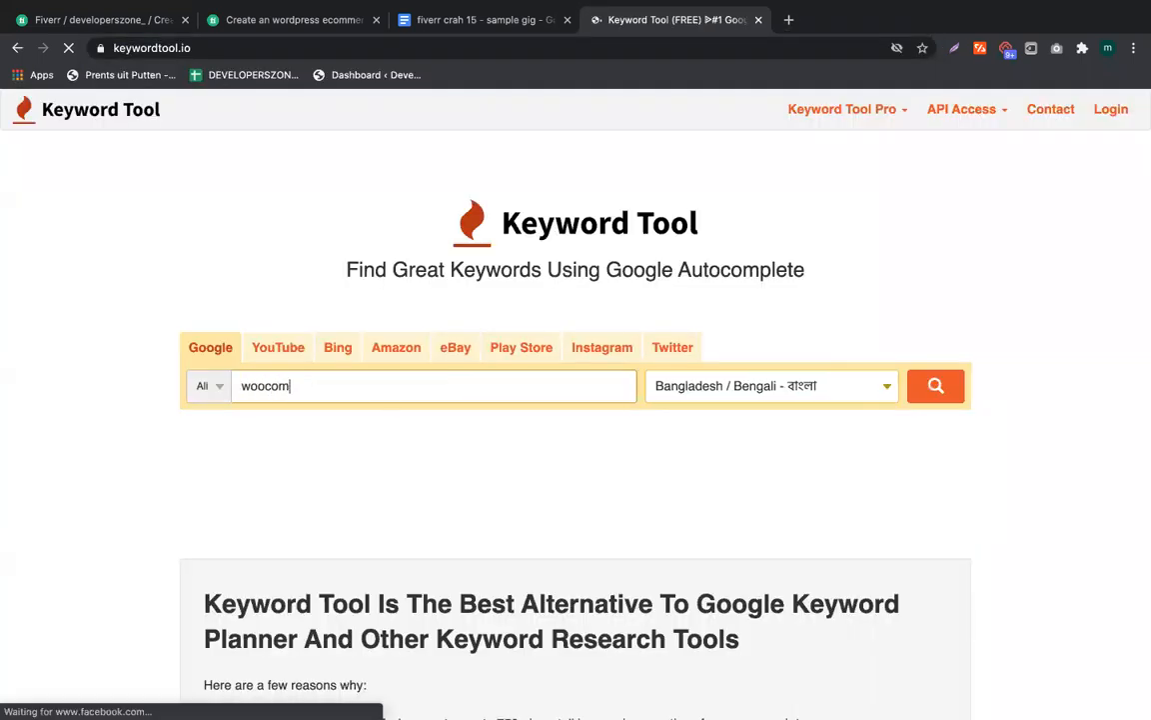
type("merce website")
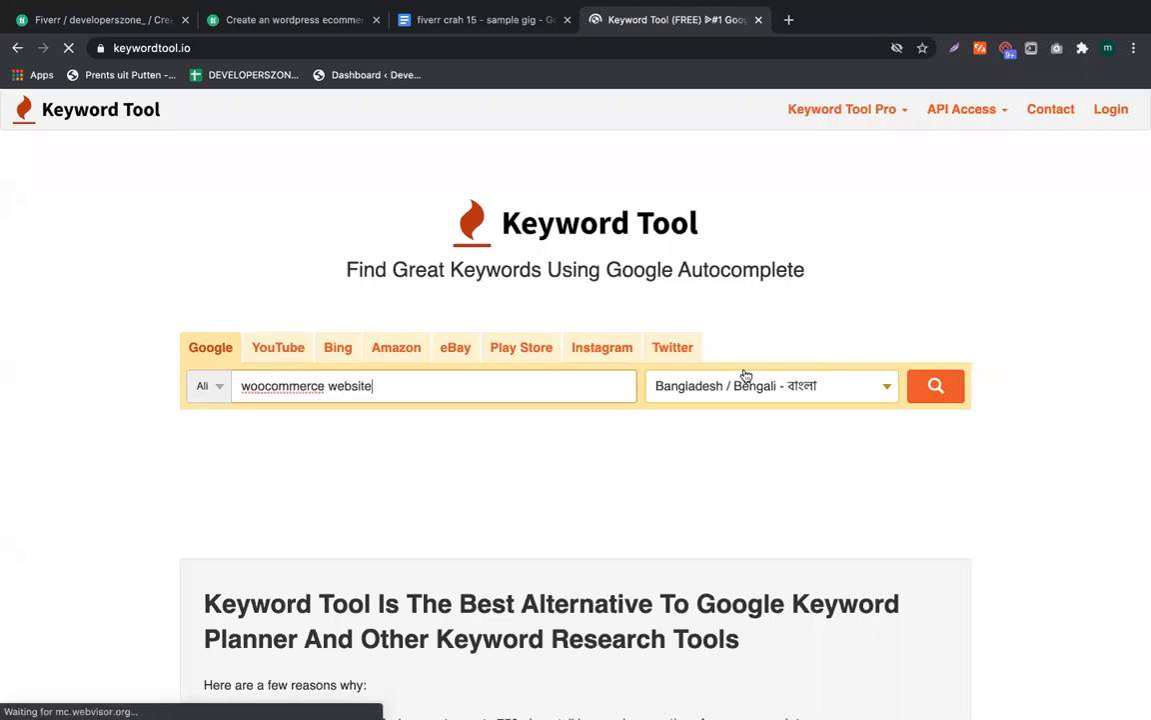
left_click(649, 385)
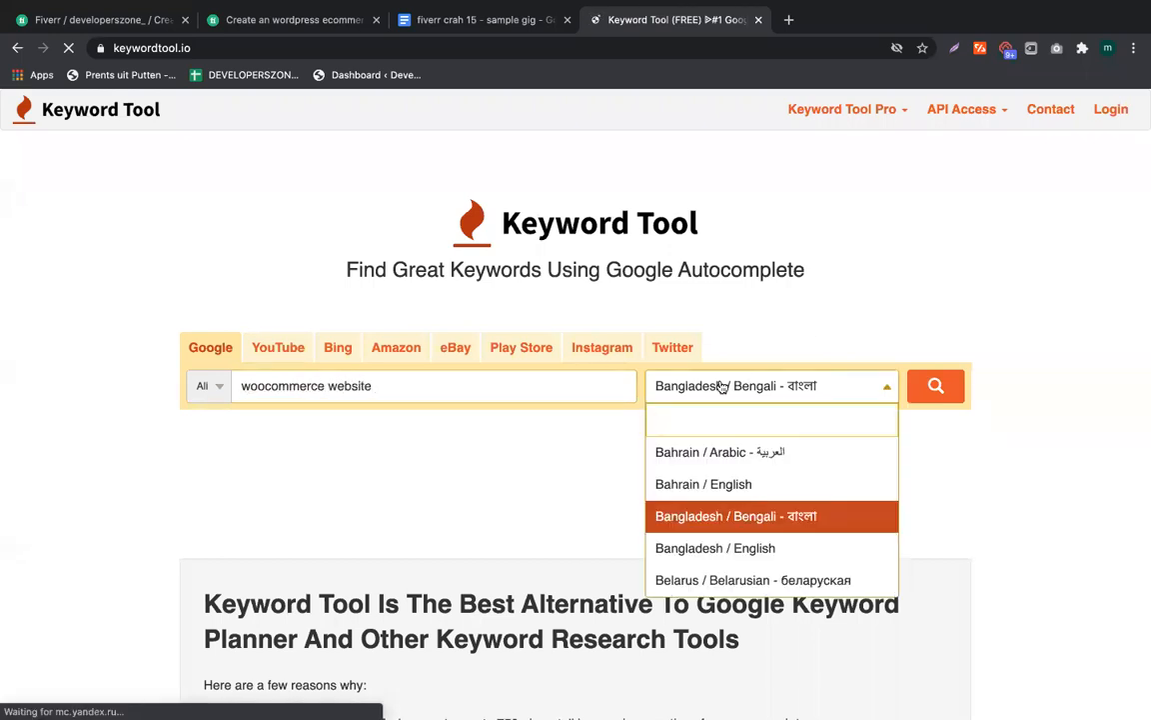
type("un")
left_click(709, 451)
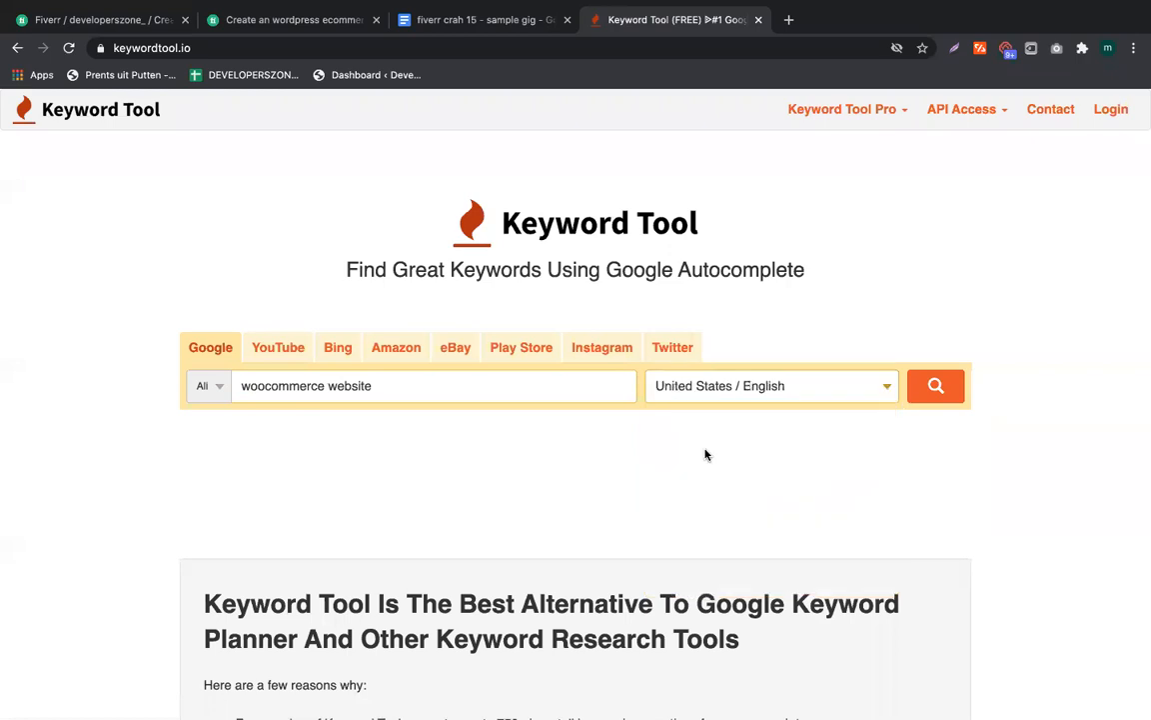
left_click(937, 386)
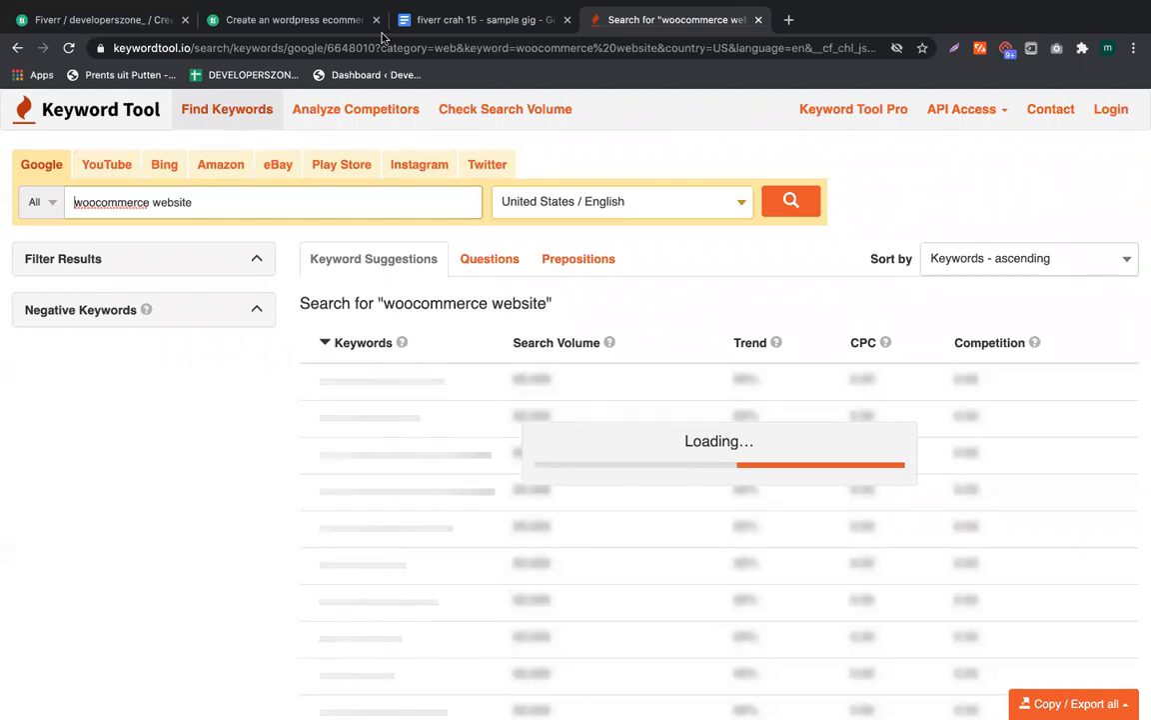
Open fiverr.com in another new browser tab and switch the account to buying mode
left_click(788, 22)
type("fiver")
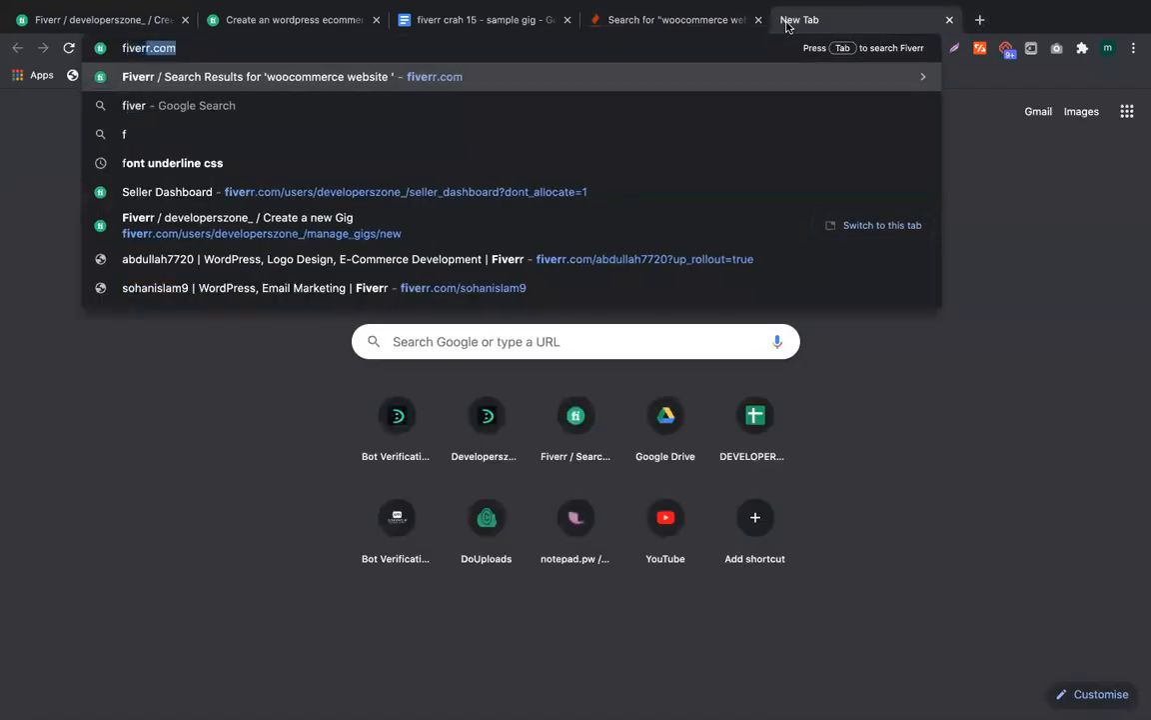
key("Return")
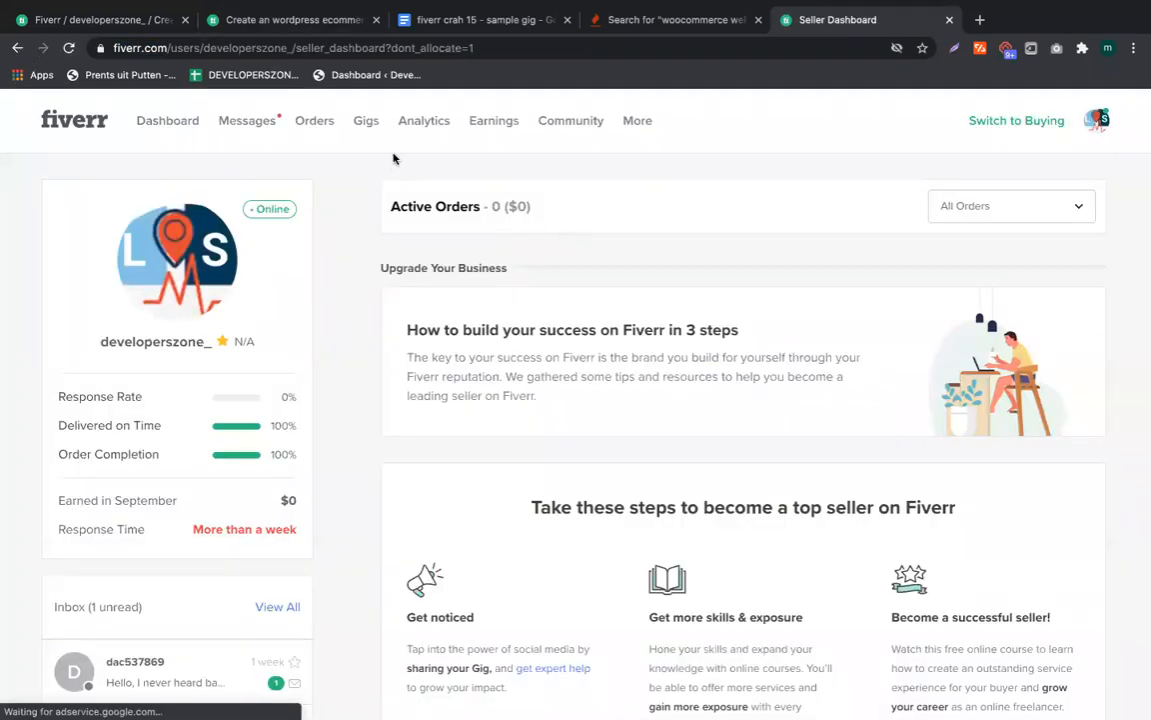
left_click(987, 121)
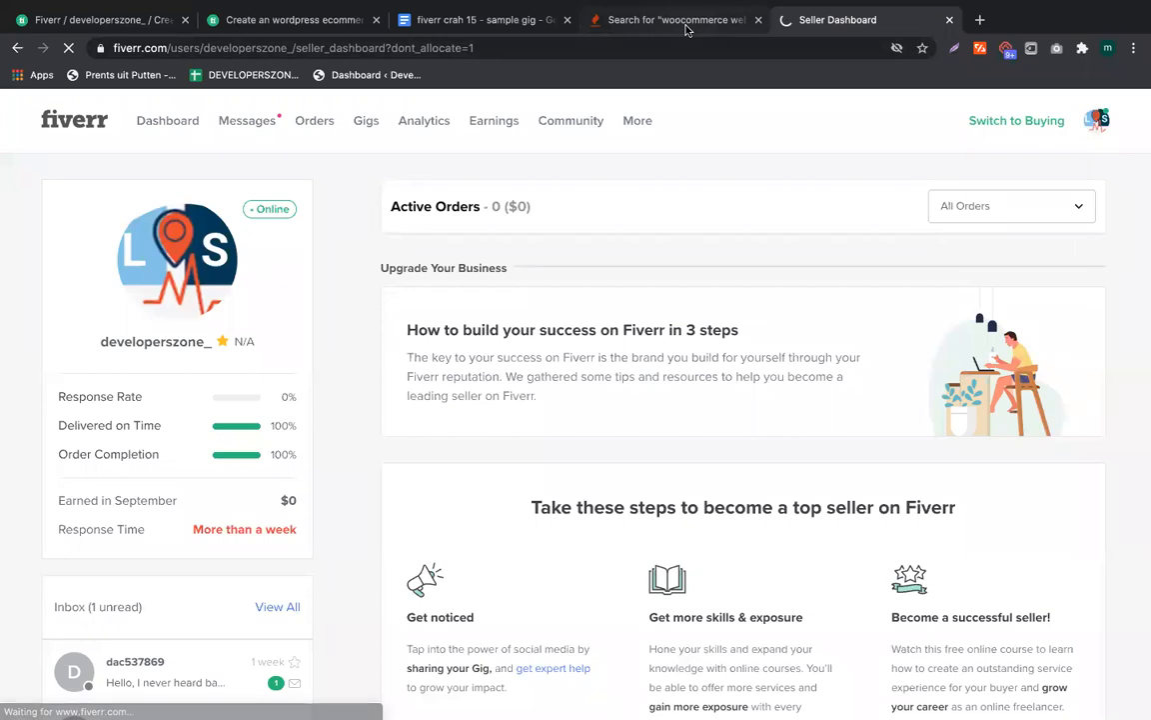
Examine Keyword Tool's list of keyword suggestions for "woocommerce website"
left_click(685, 22)
scroll(553, 392, "down", 2)
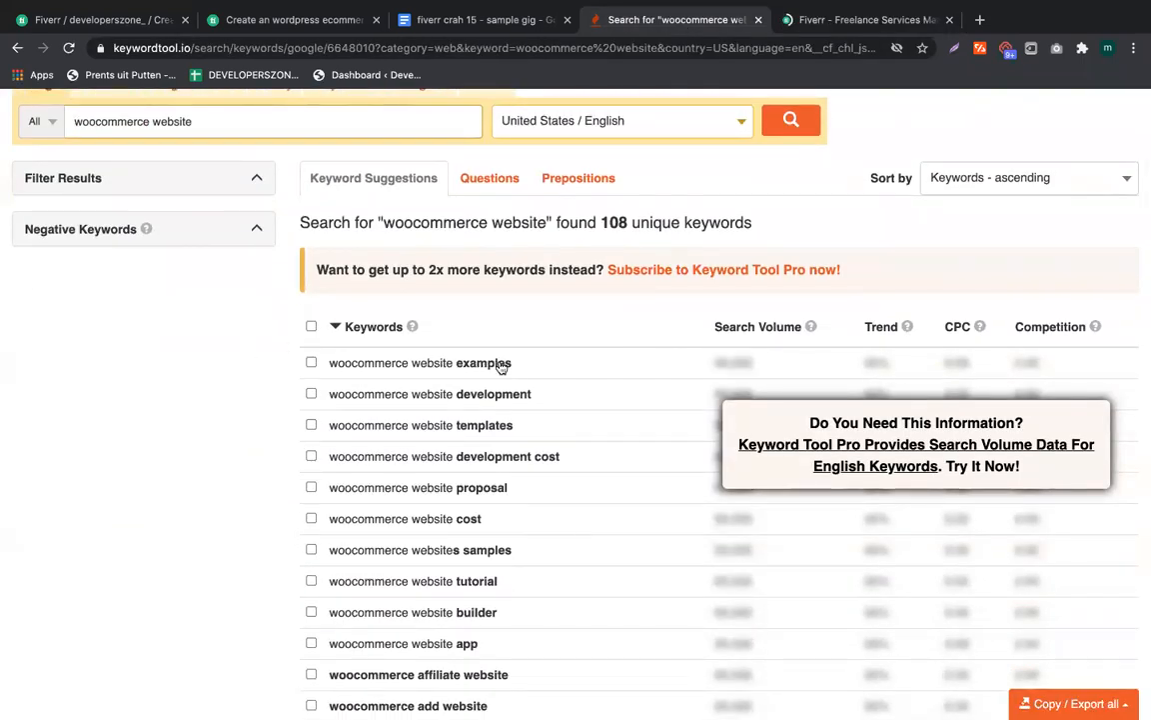
scroll(490, 389, "down", 2)
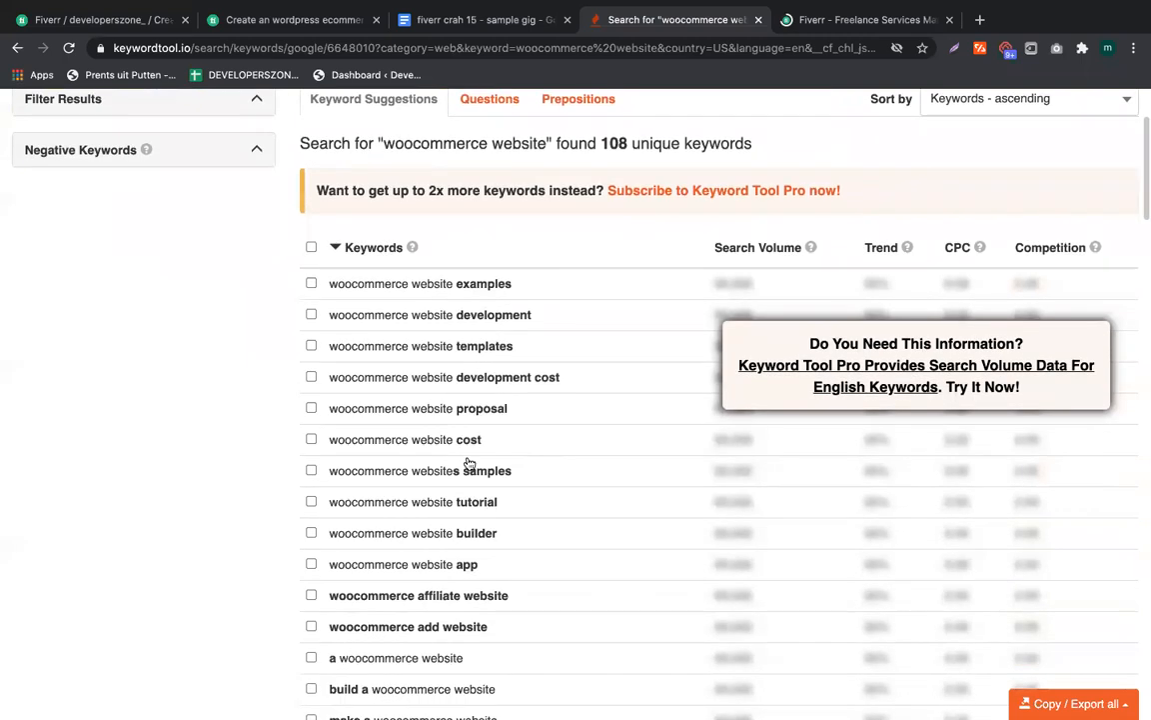
scroll(470, 499, "down", 2)
scroll(464, 524, "down", 2)
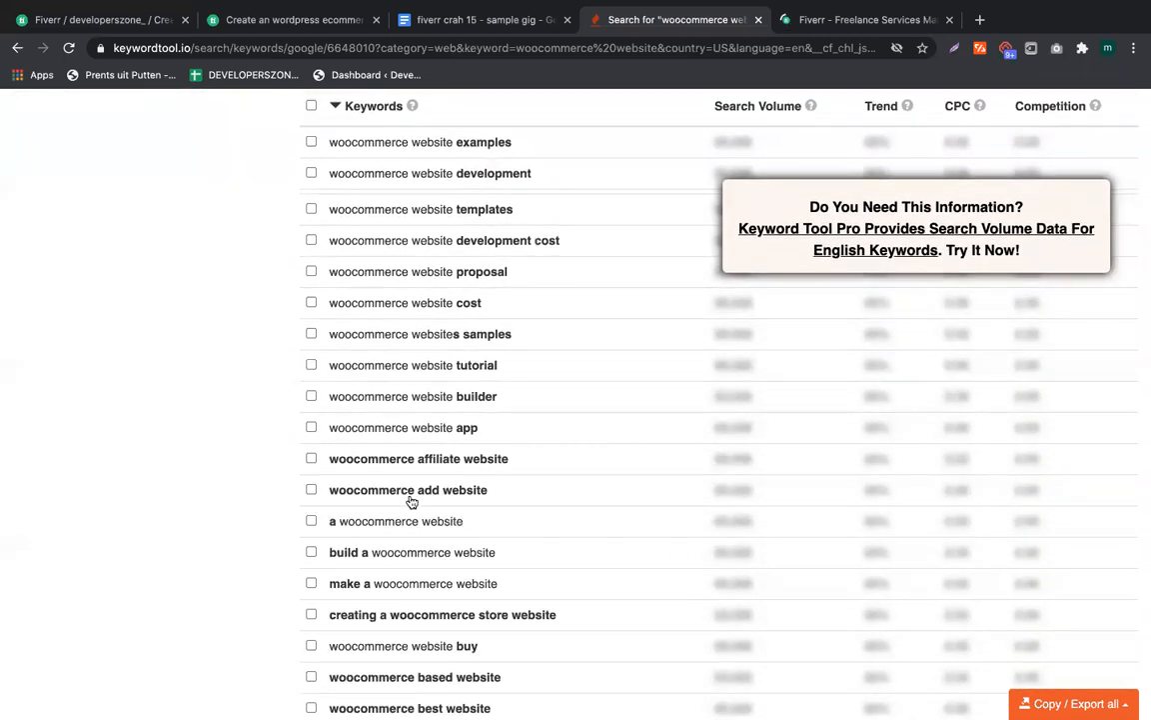
scroll(399, 504, "down", 1)
scroll(253, 580, "down", 5)
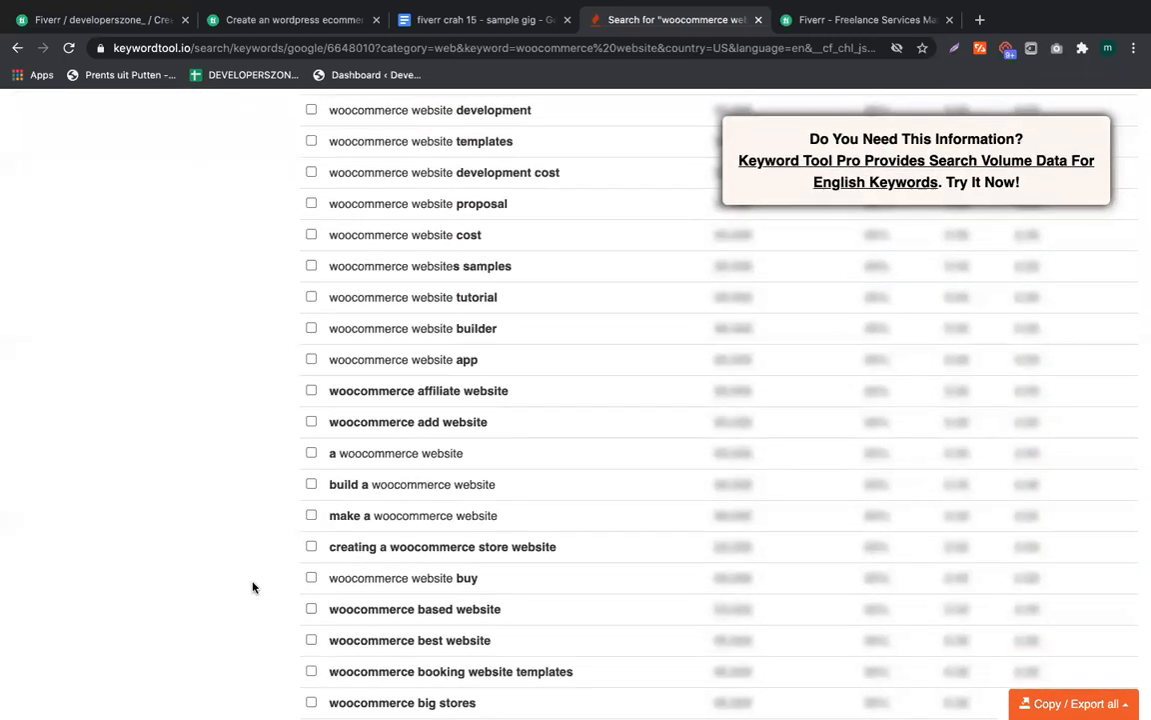
scroll(253, 587, "up", 1)
scroll(253, 587, "down", 1)
scroll(253, 586, "down", 2)
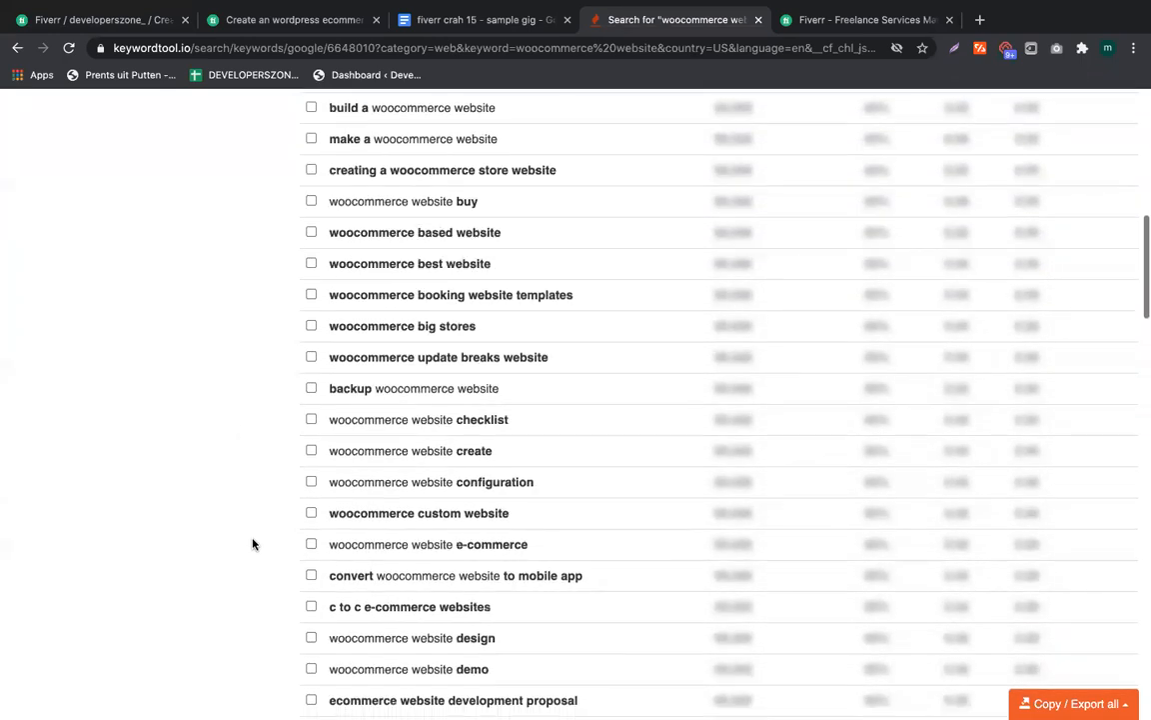
key("XF86AudioRaiseVolume")
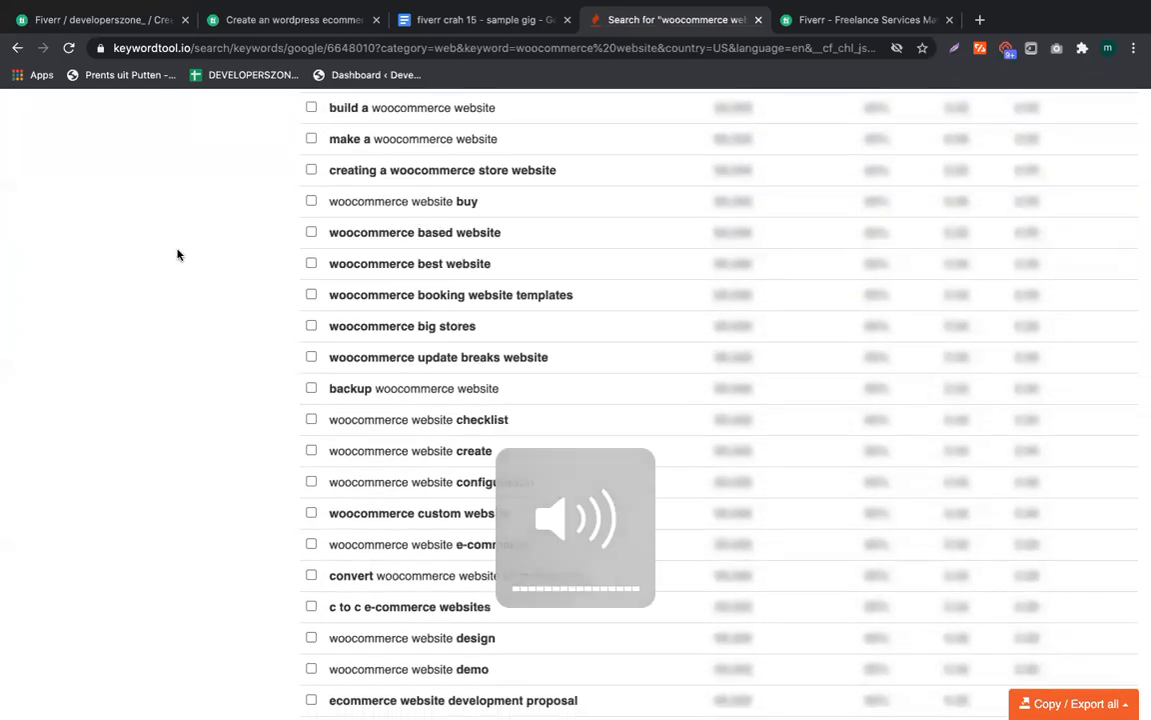
scroll(177, 252, "up", 1)
scroll(177, 254, "up", 10)
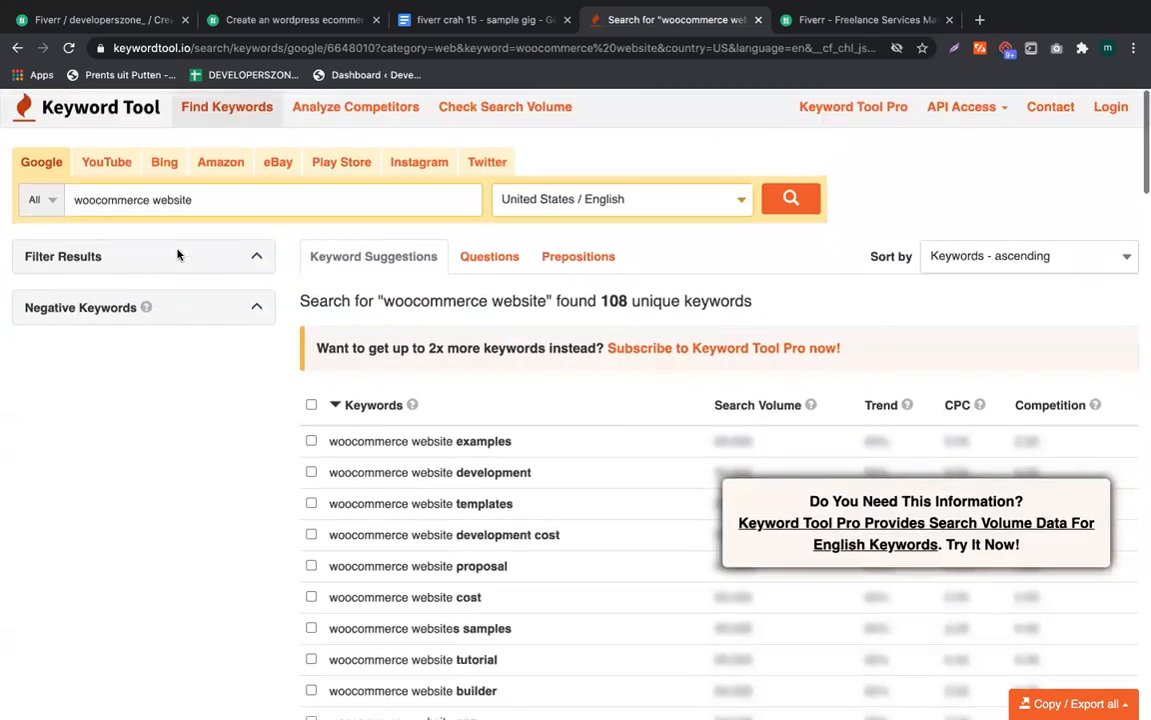
Check the multi vendor gig's related tags once more and return to the Fiverr buyer homepage
left_click(921, 19)
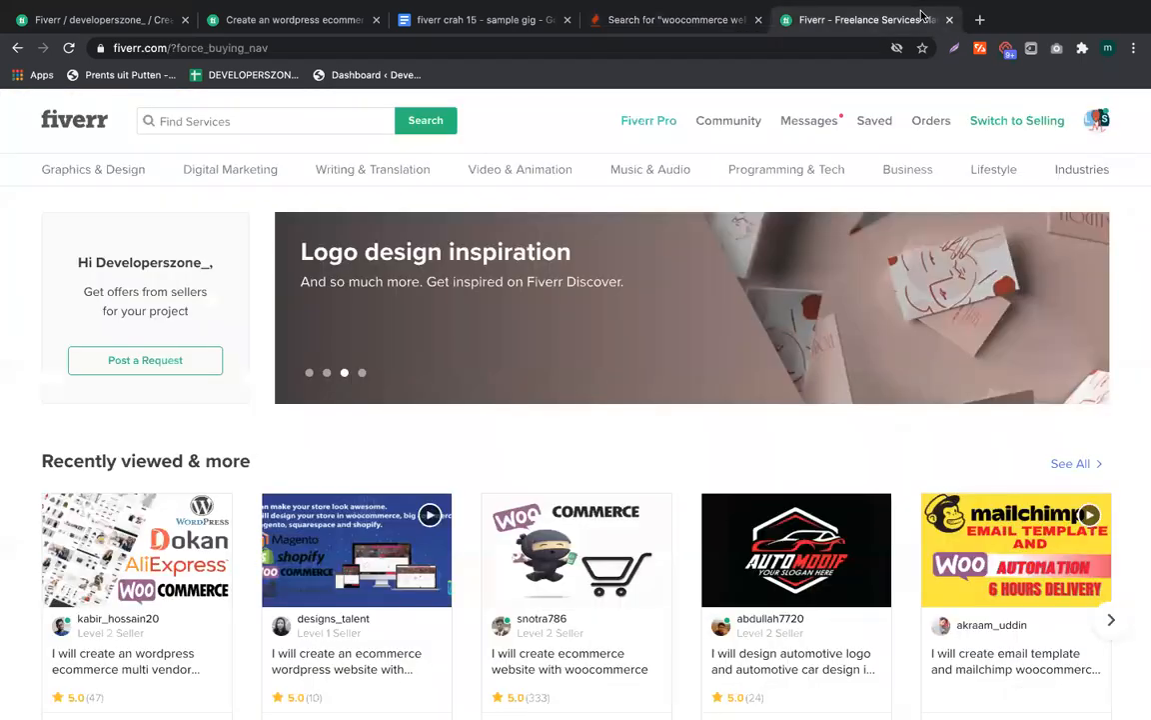
left_click(275, 21)
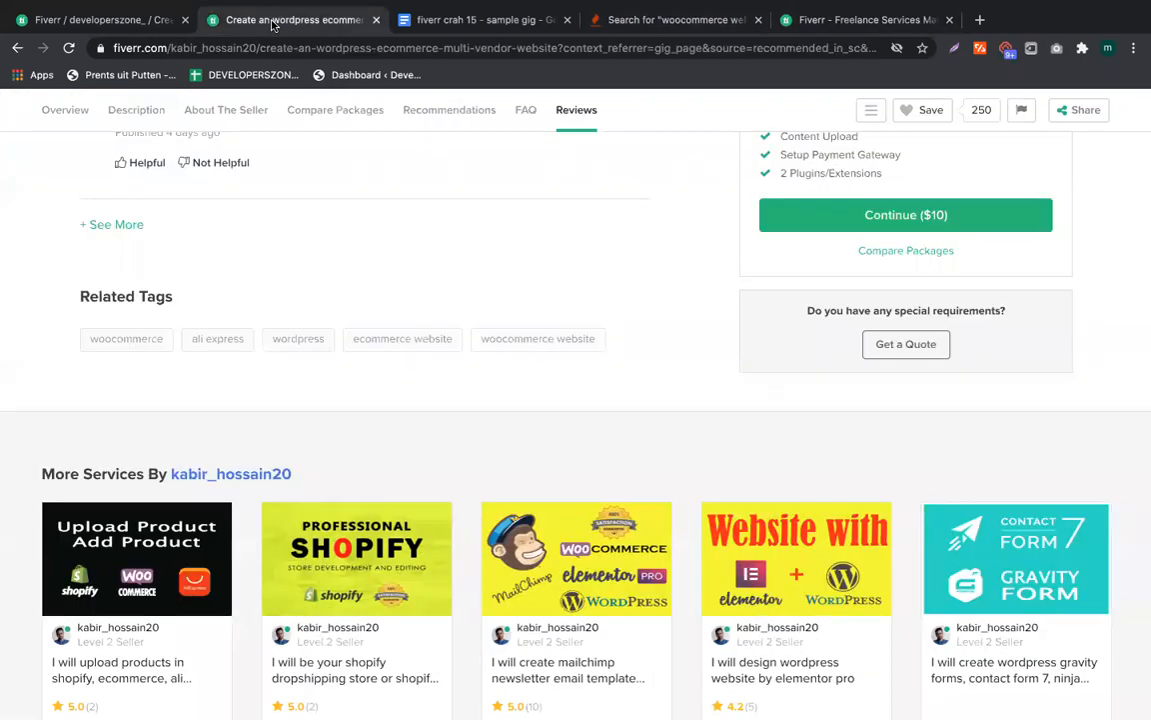
left_click(875, 21)
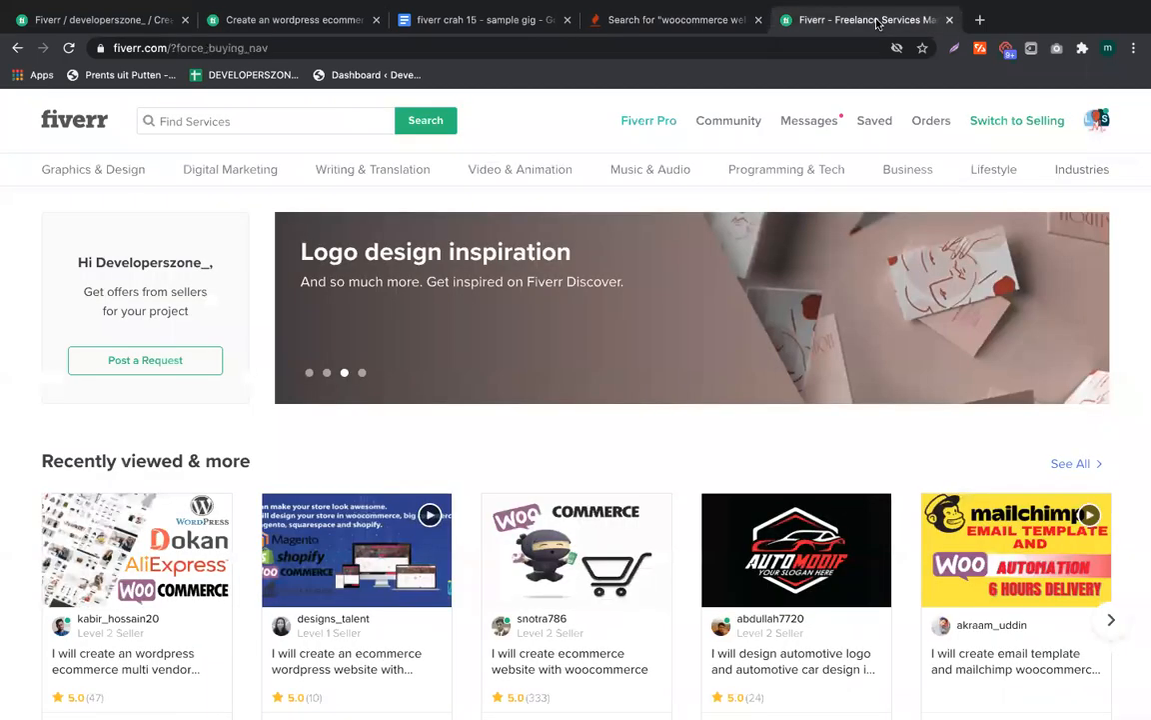
scroll(698, 400, "down", 10)
scroll(699, 400, "up", 10)
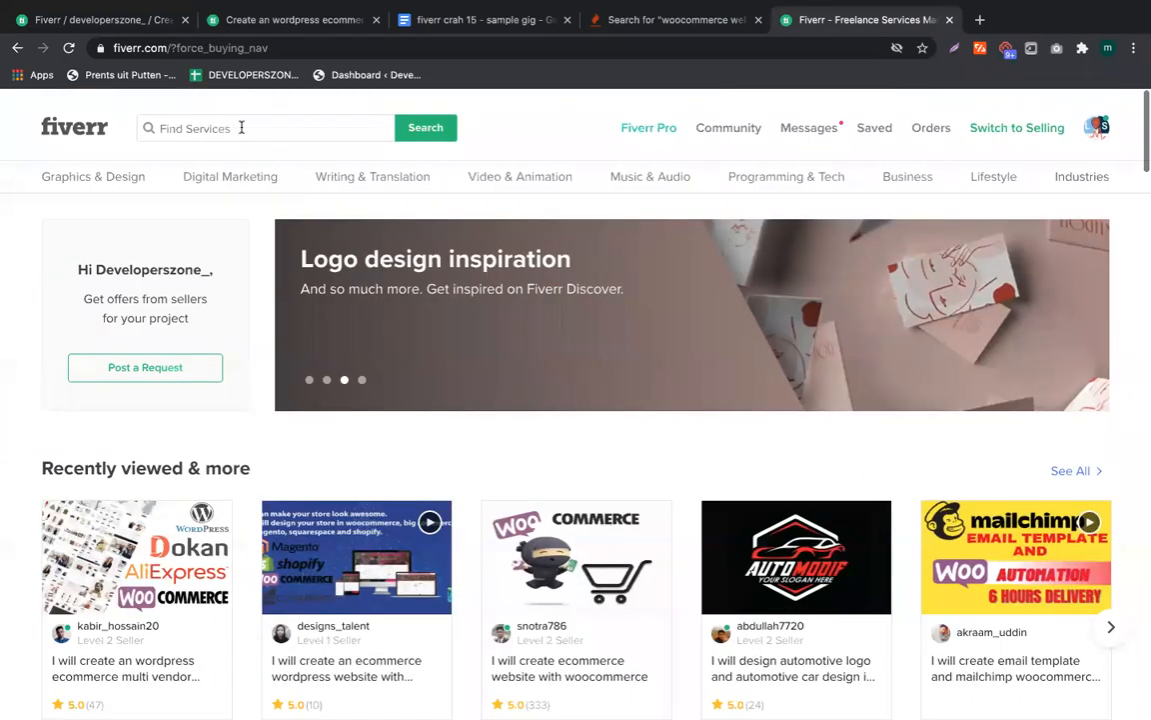
Search Fiverr for "woocommerce website" and look through the gigs in the results
left_click(237, 122)
type("woocomme")
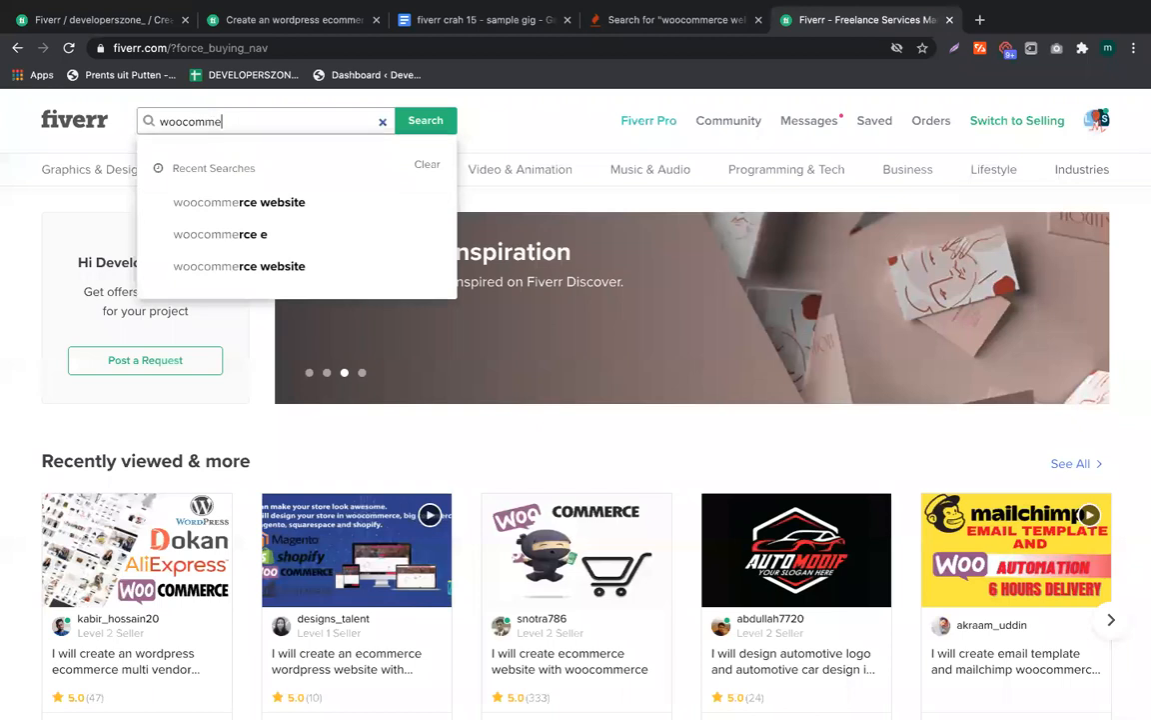
type("rce website")
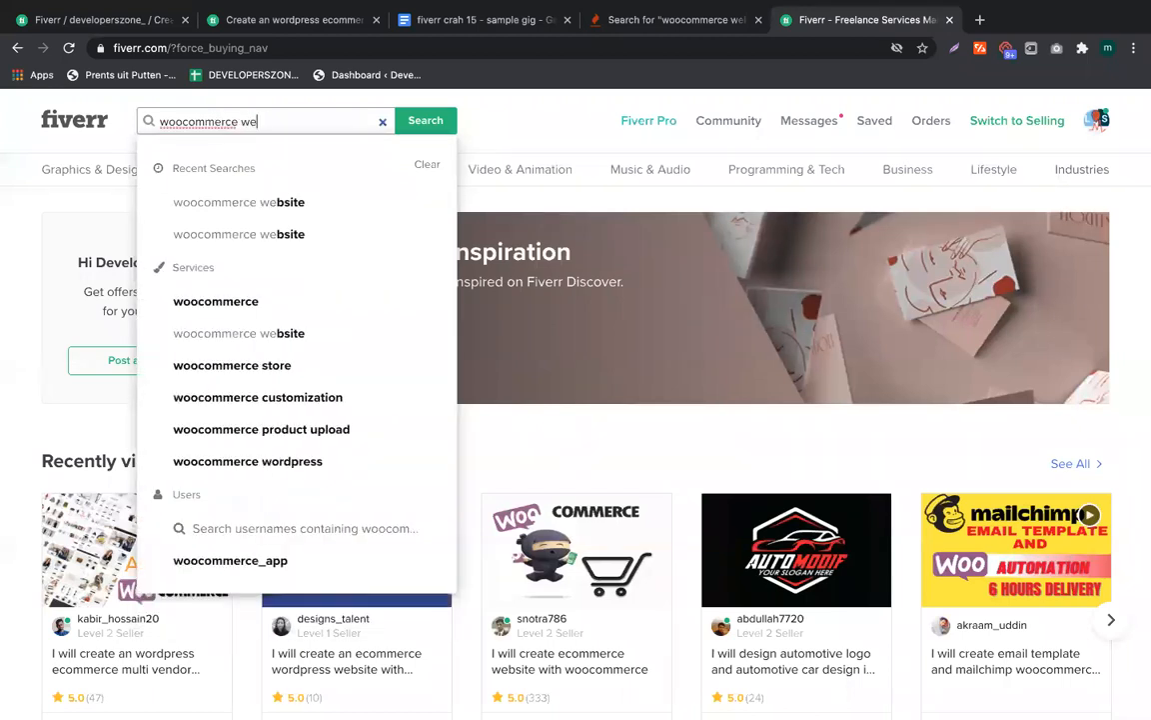
key("Return")
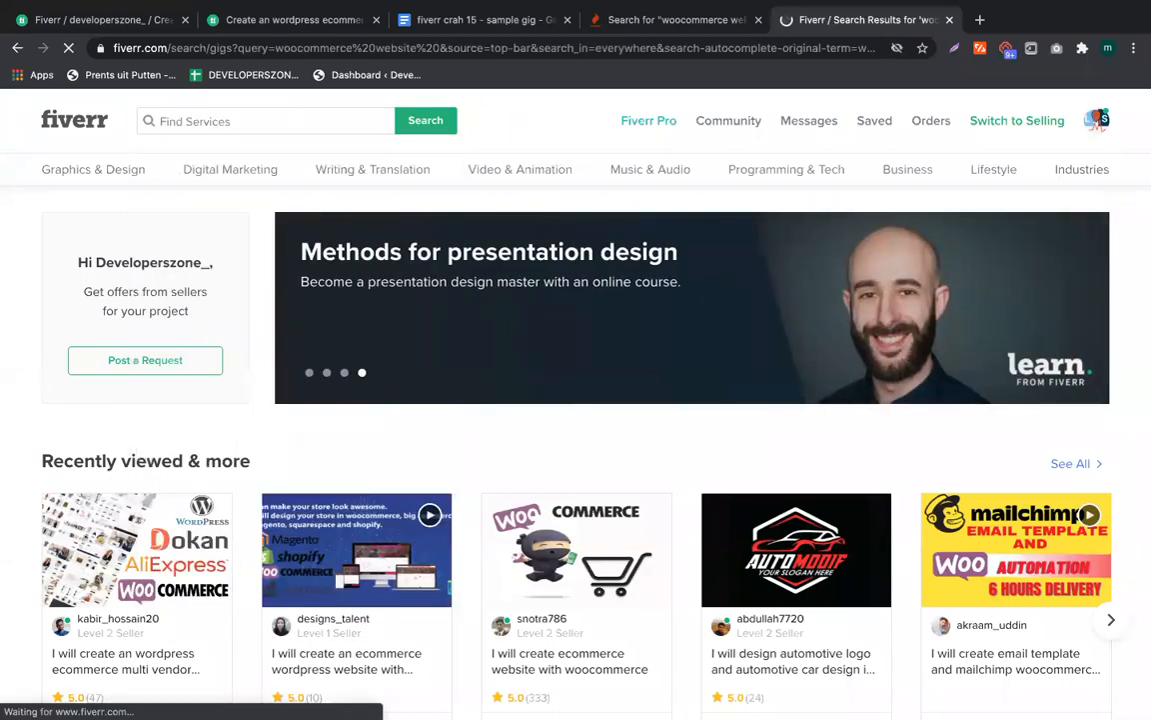
scroll(193, 279, "down", 4)
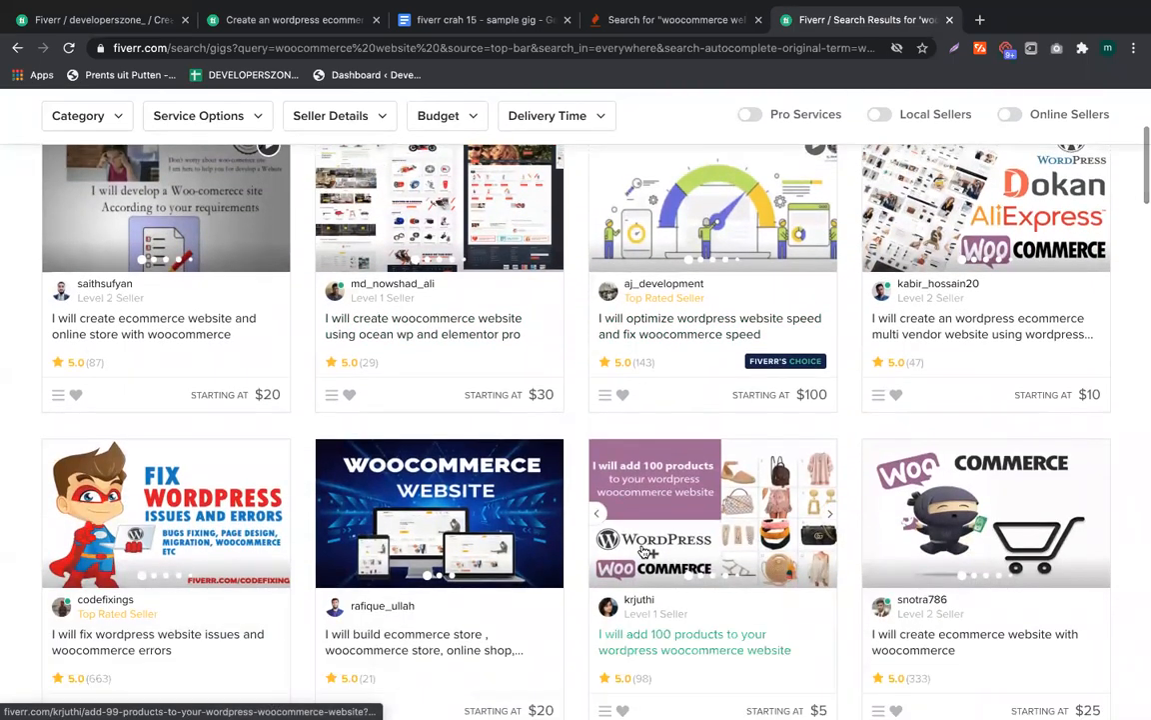
scroll(578, 552, "down", 4)
scroll(433, 549, "down", 3)
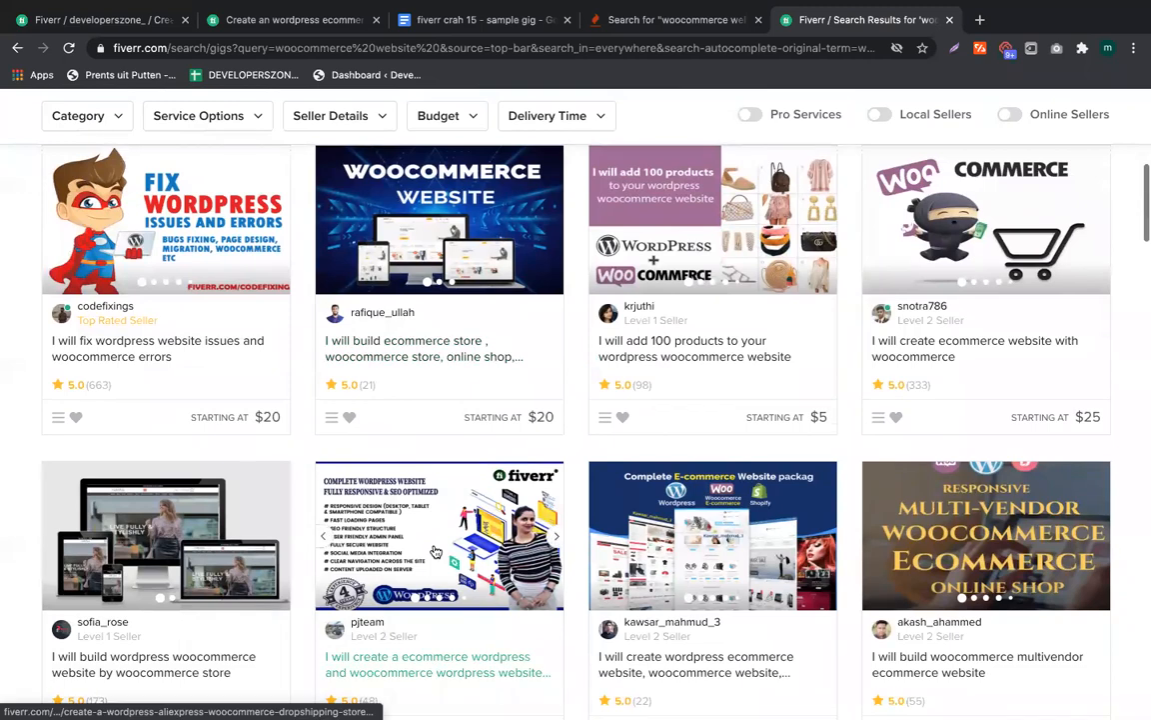
scroll(435, 551, "down", 1)
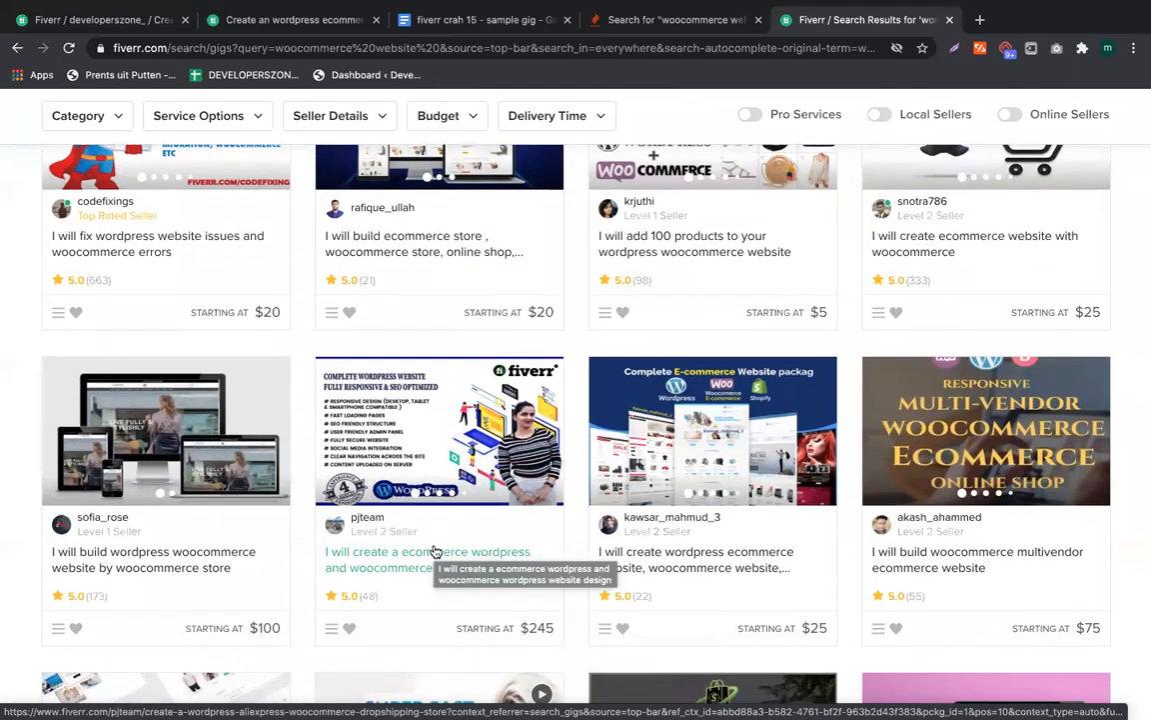
Compare the titles, ratings and starting prices of the gigs in the "woocommerce website" search results
scroll(435, 551, "up", 12)
scroll(435, 551, "down", 4)
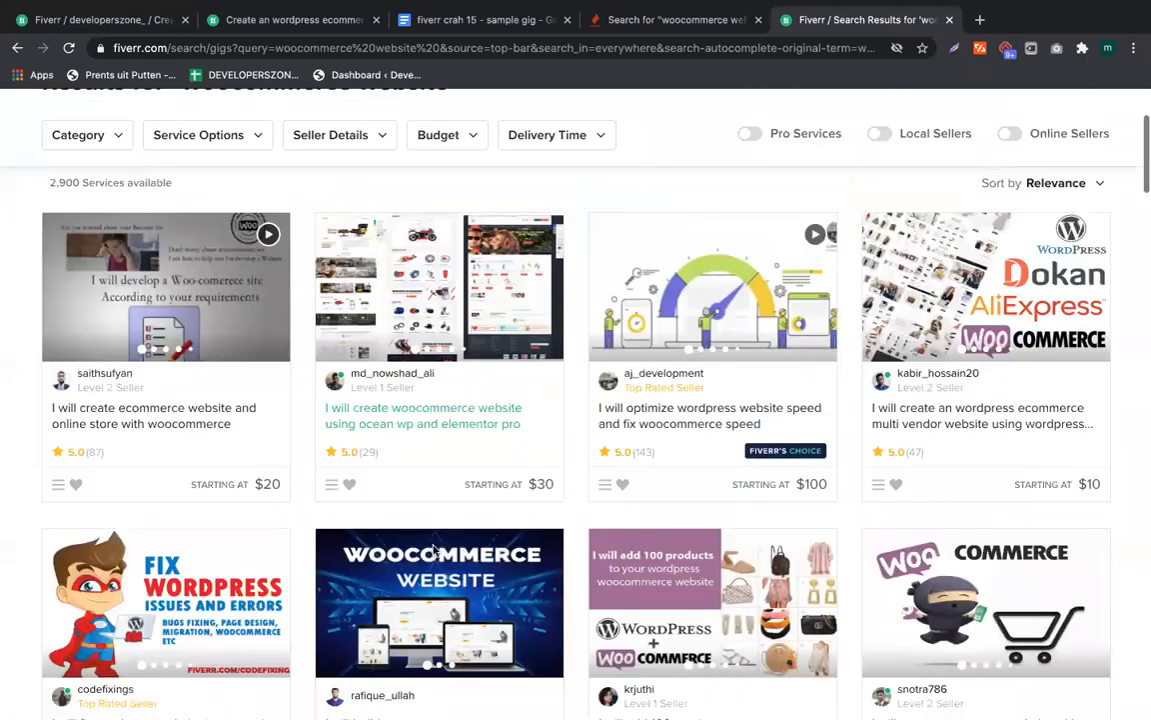
scroll(299, 560, "up", 4)
scroll(81, 597, "down", 1)
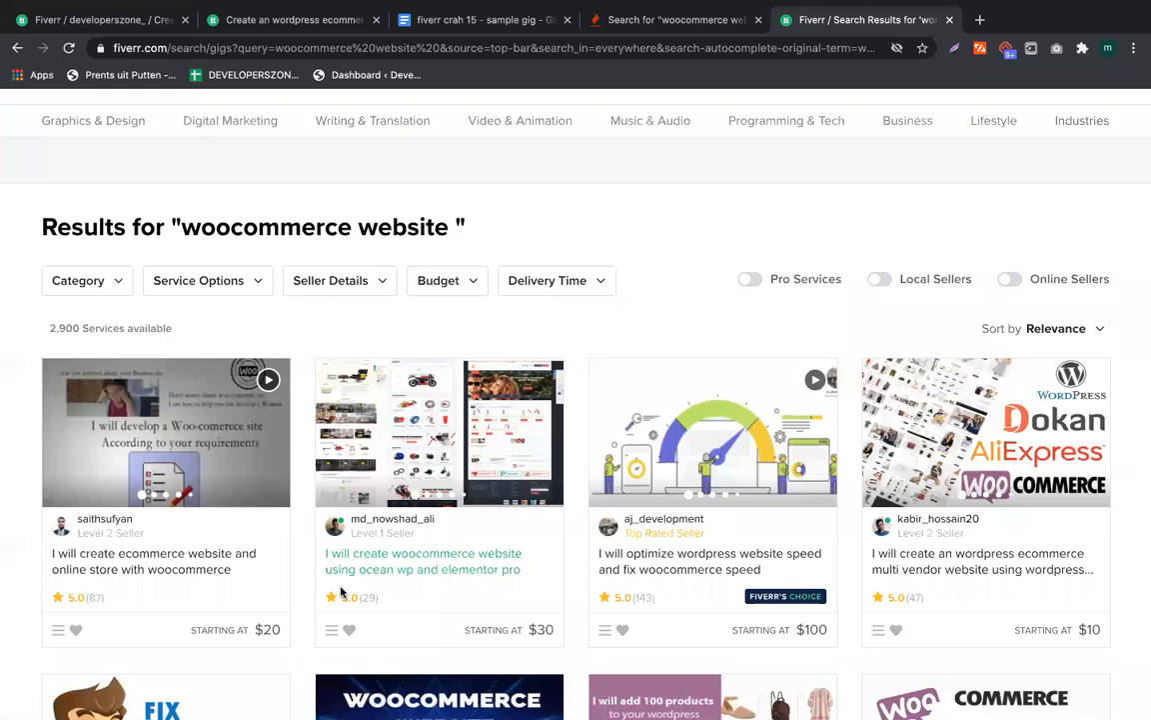
scroll(341, 592, "down", 2)
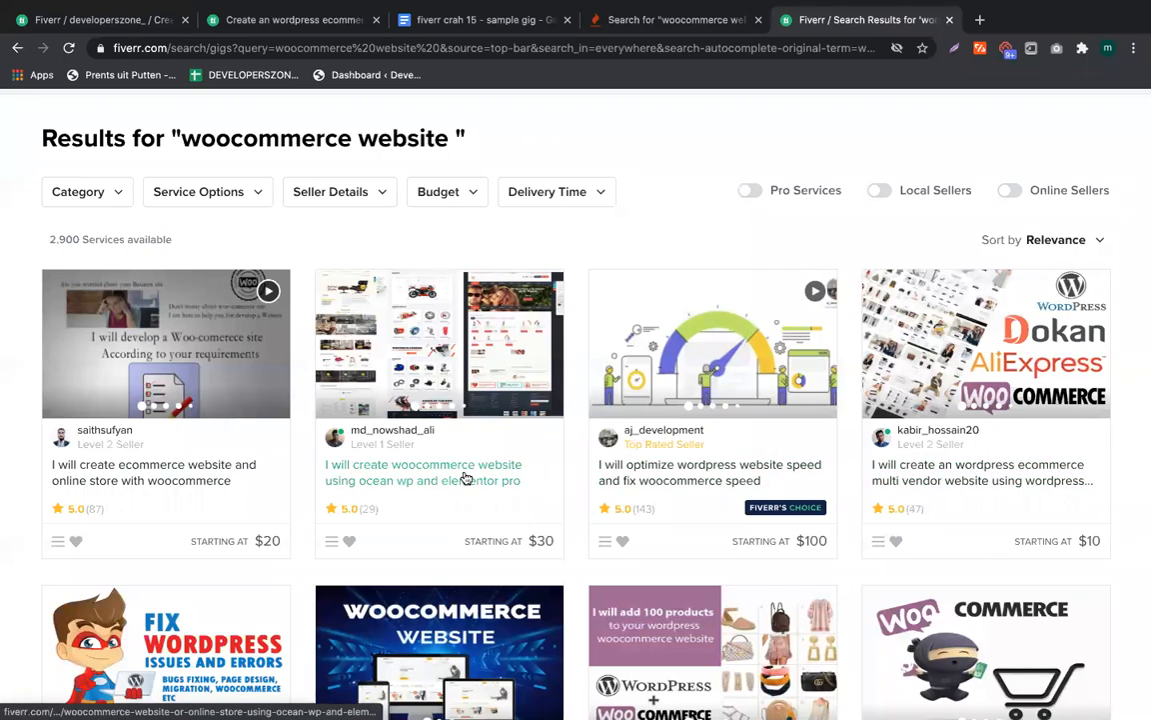
scroll(466, 479, "down", 2)
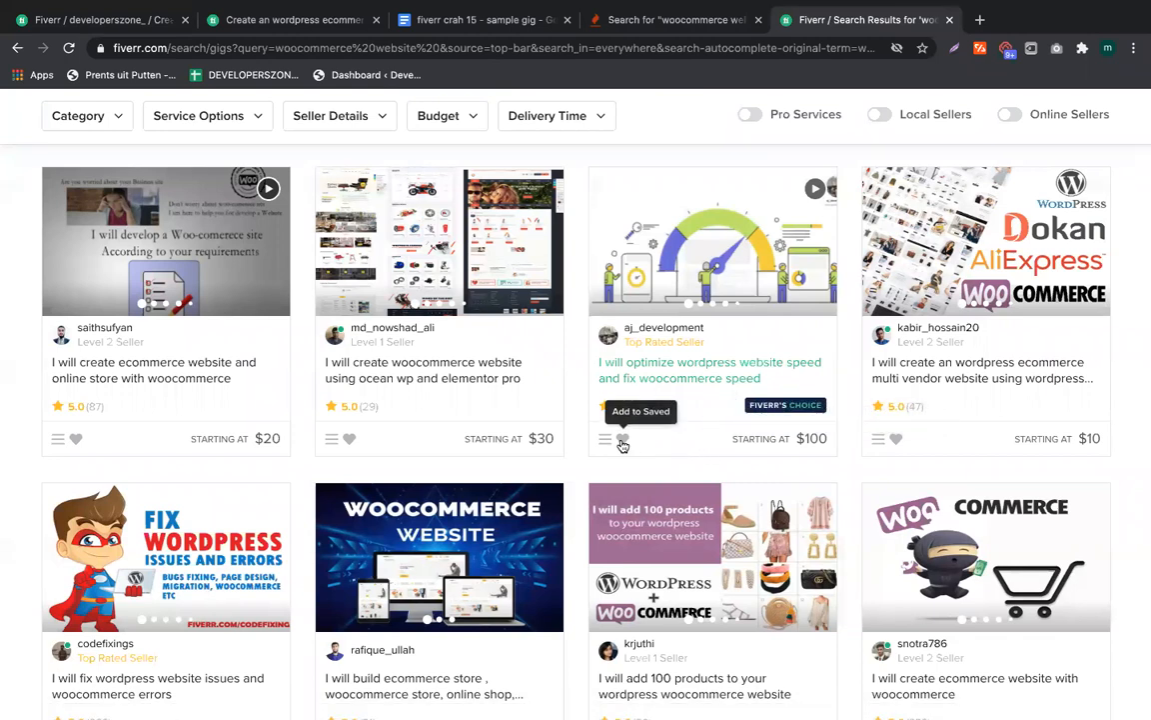
scroll(664, 452, "down", 1)
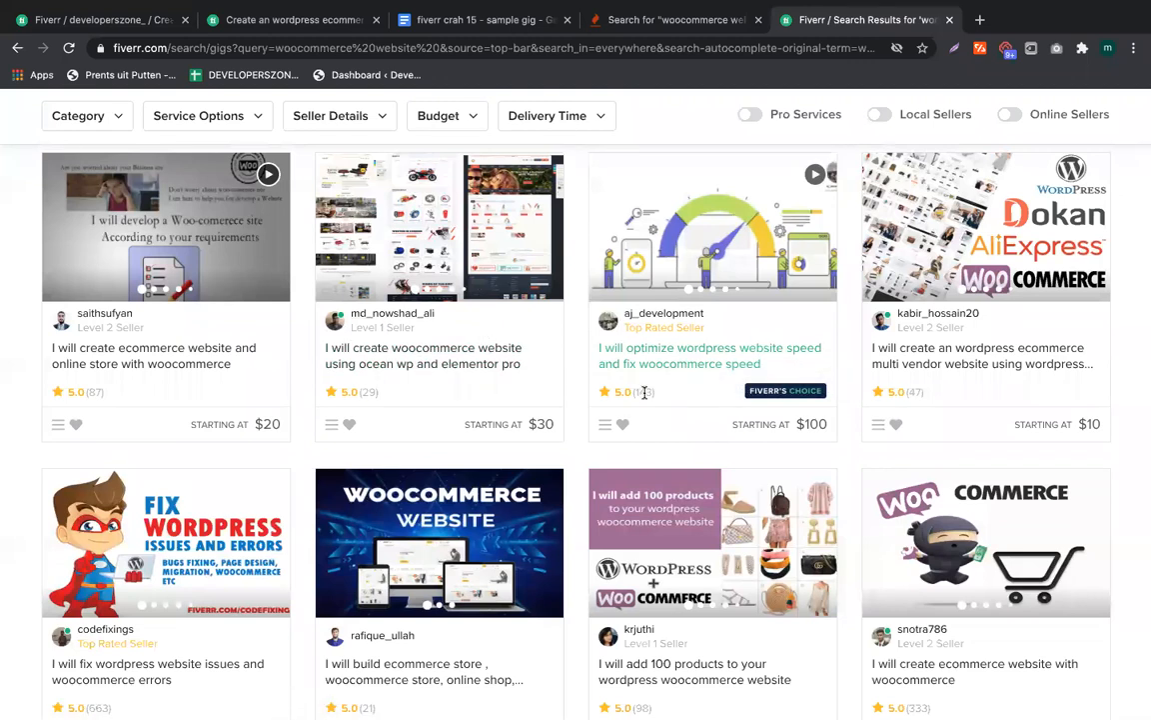
scroll(688, 372, "down", 2)
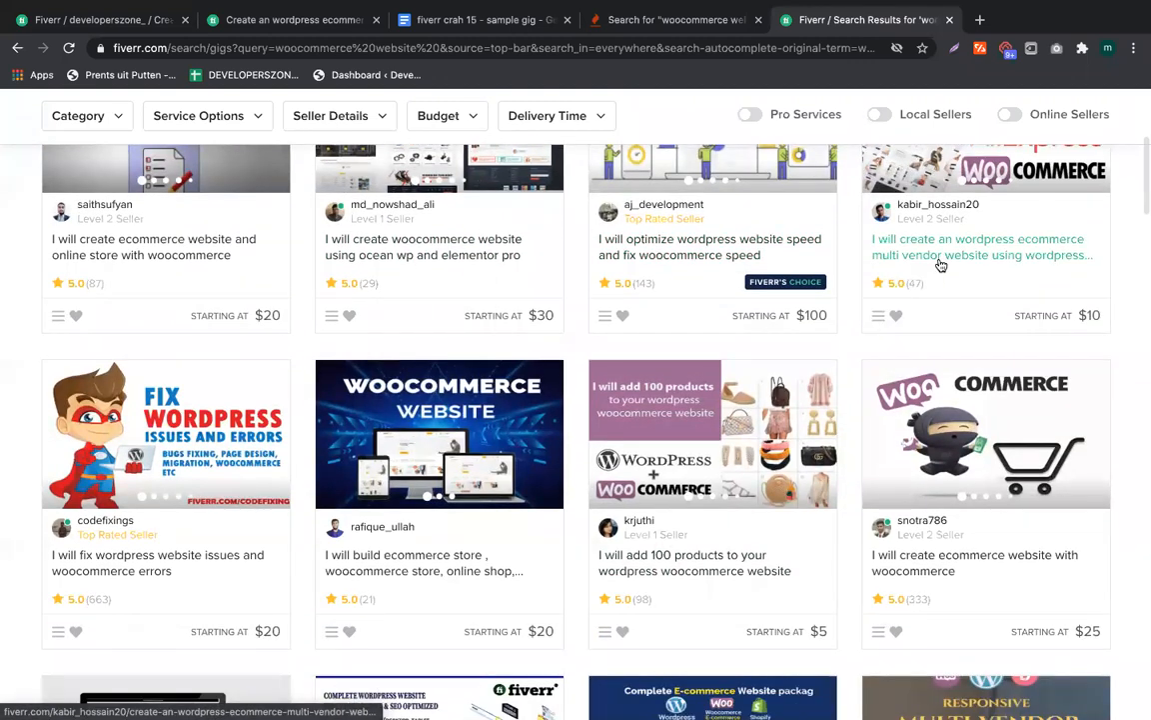
scroll(424, 430, "down", 3)
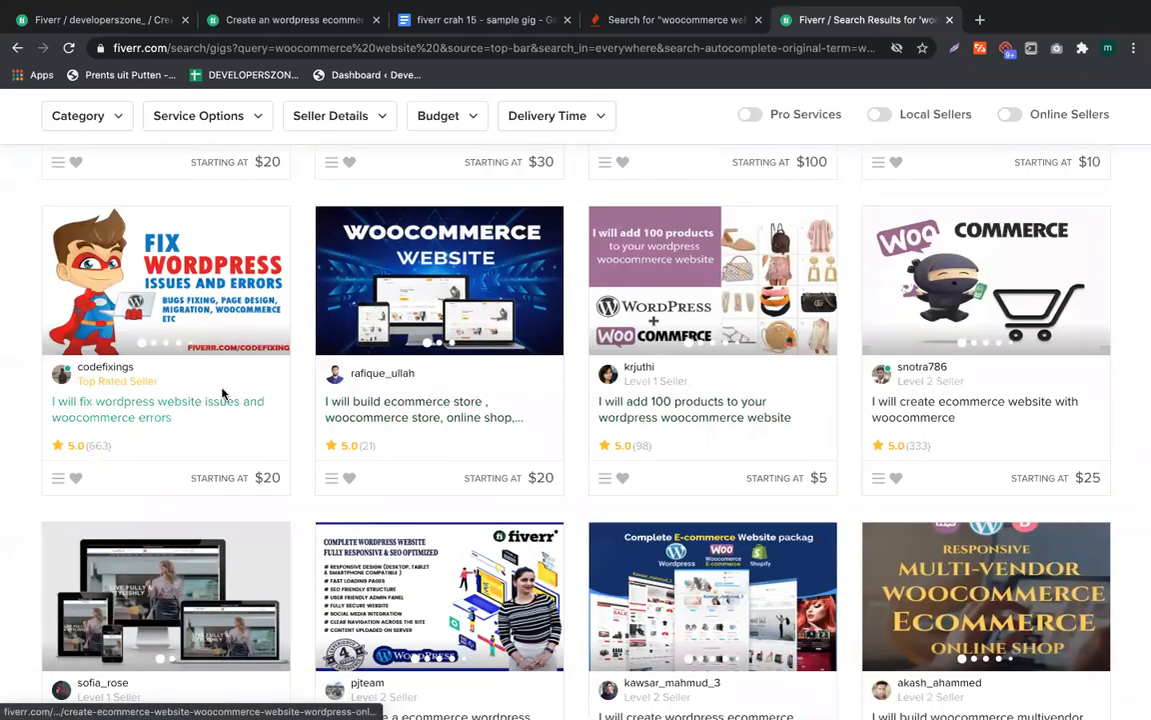
scroll(272, 404, "down", 2)
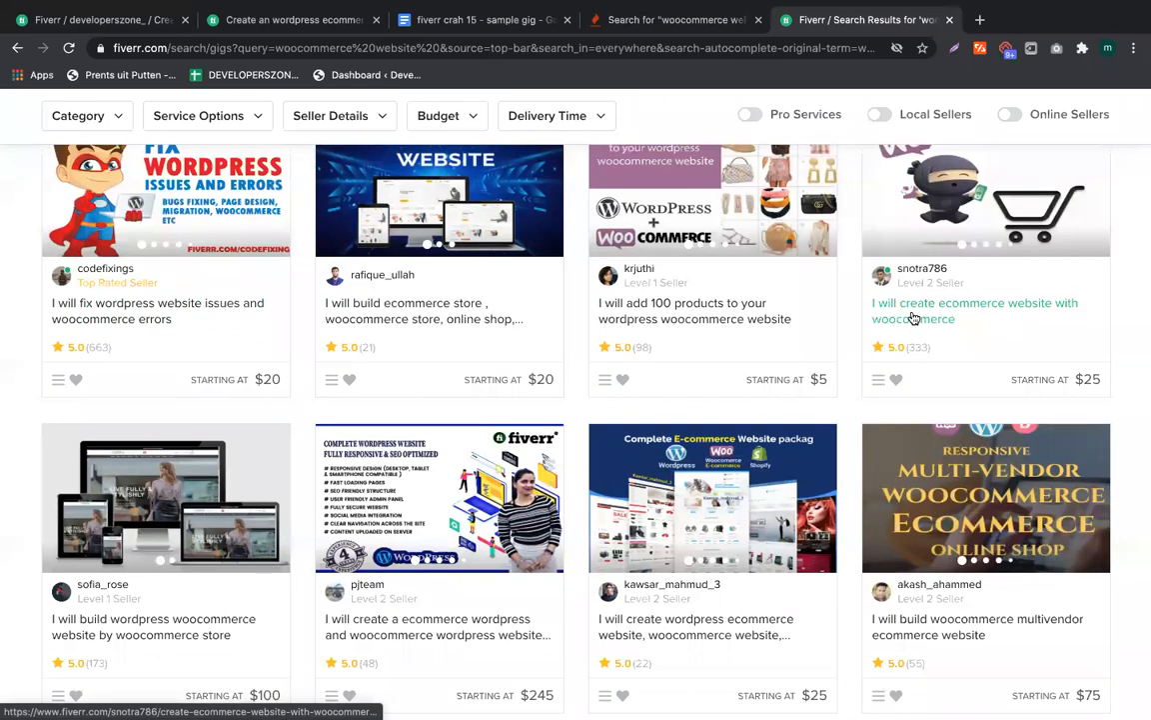
Open the "I will create ecommerce website with woocommerce" gig in a new browser tab and check its related tags
right_click(879, 319)
left_click(879, 320)
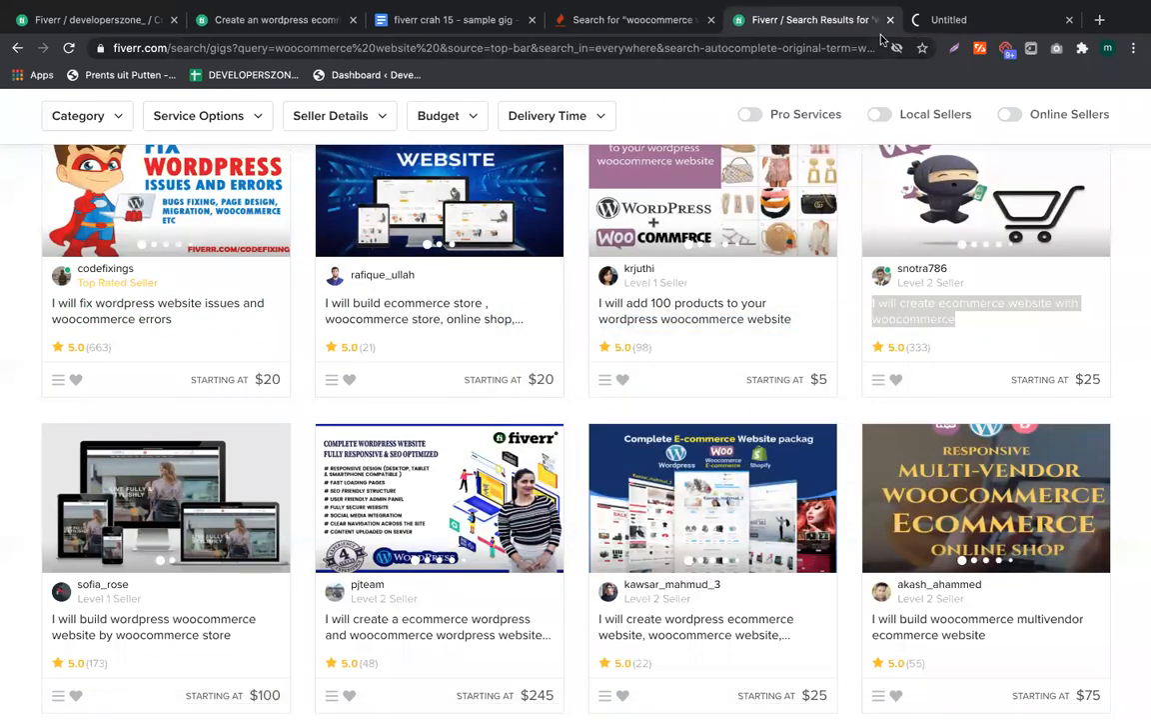
left_click(962, 22)
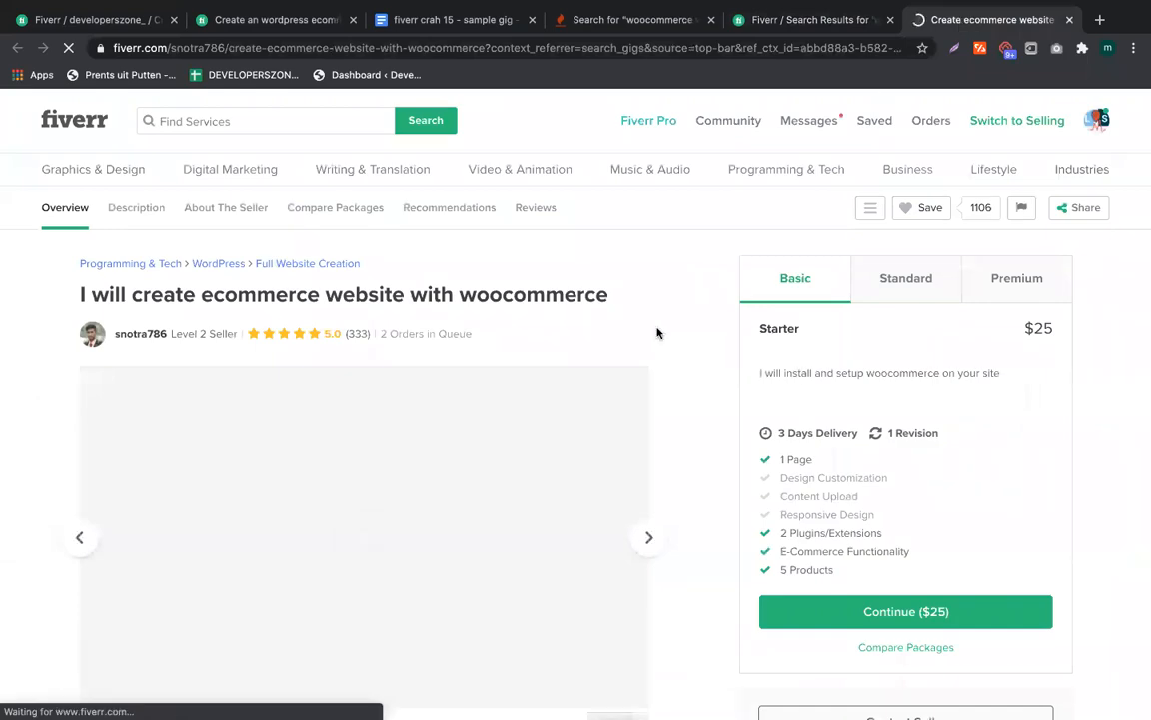
scroll(658, 332, "down", 10)
scroll(658, 332, "down", 10)
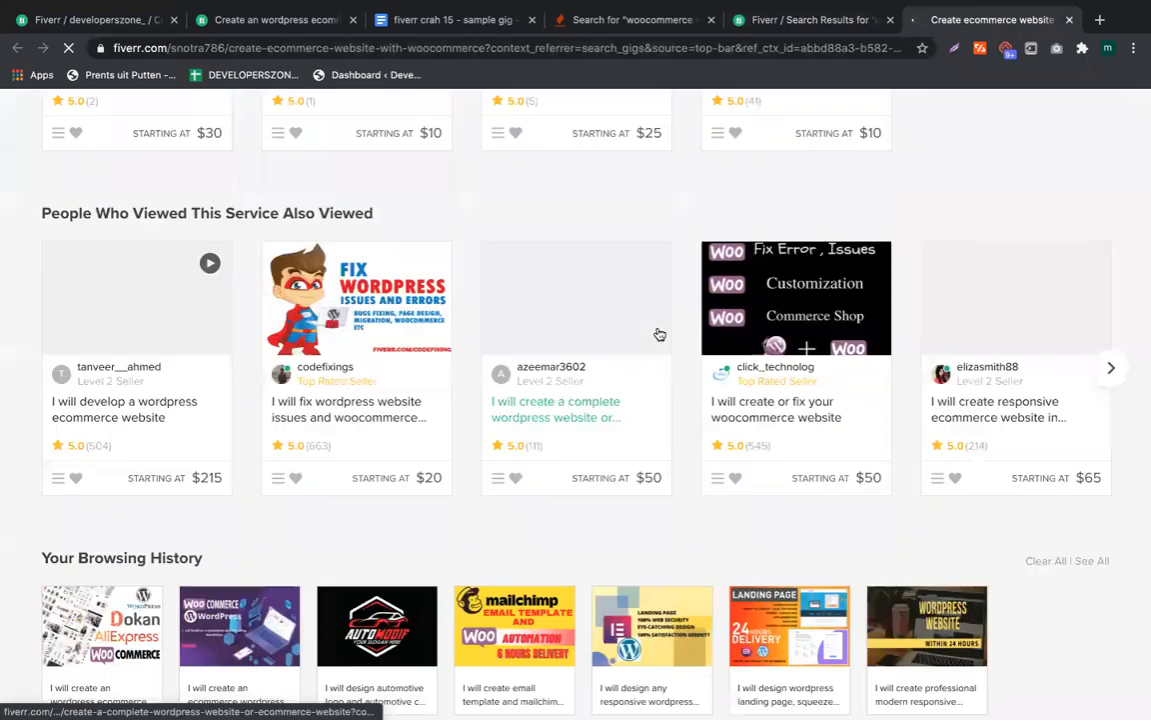
scroll(657, 332, "down", 2)
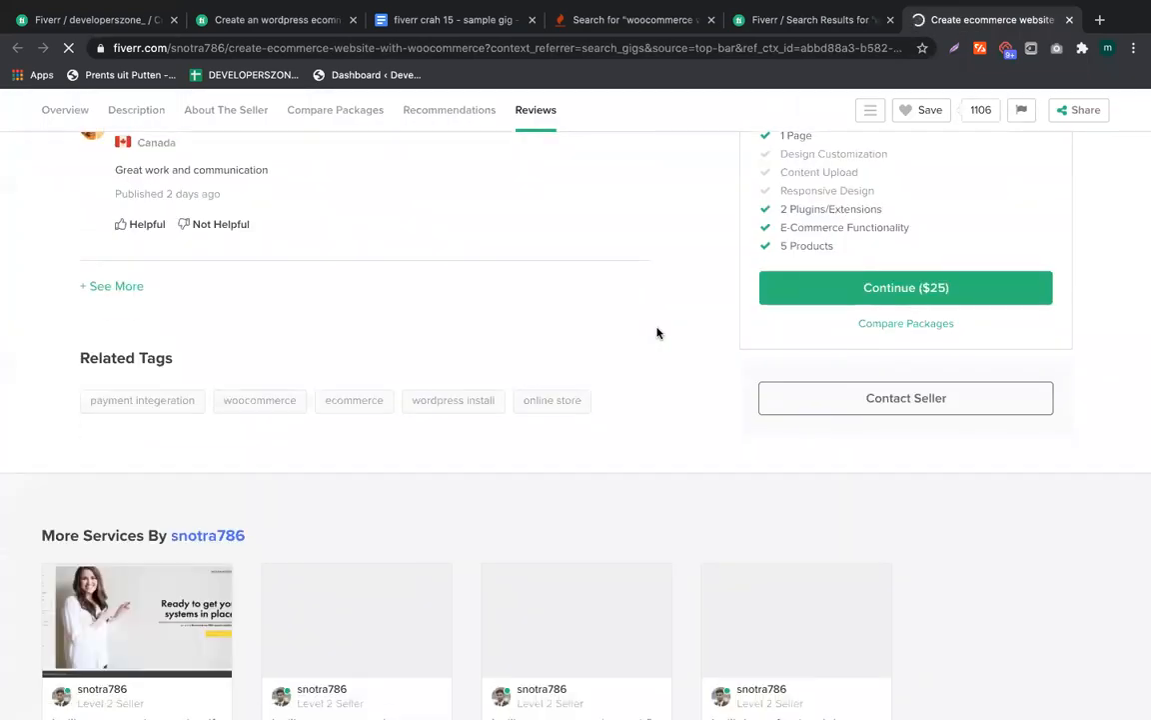
Return to the Fiverr search results and look through more gigs further down
left_click(826, 22)
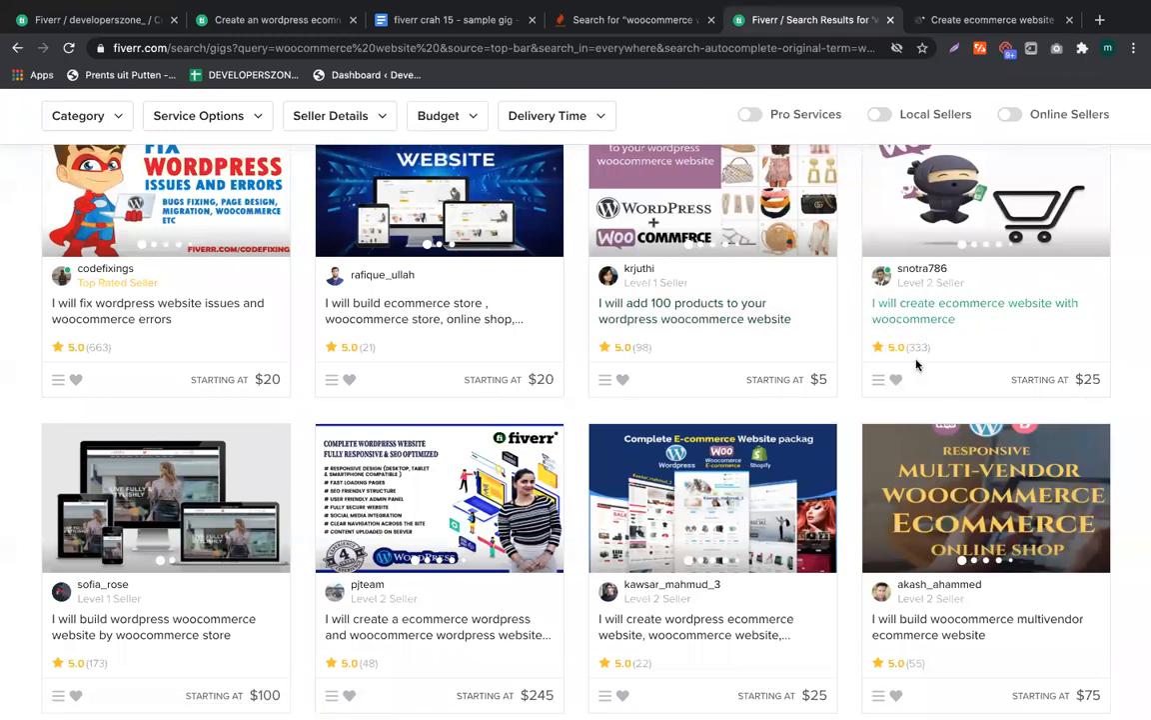
scroll(918, 363, "down", 2)
scroll(941, 607, "down", 3)
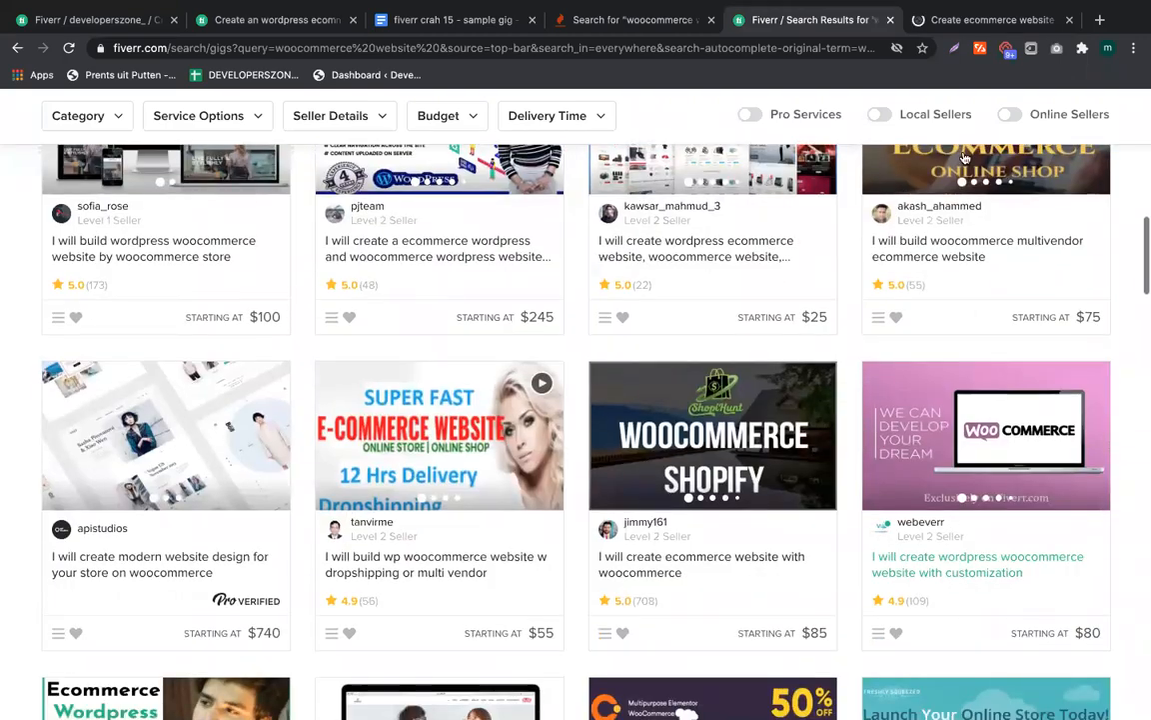
Review the opened ecommerce gig's seller profile, Standard and Premium packages, customer reviews and related tags
left_click(985, 19)
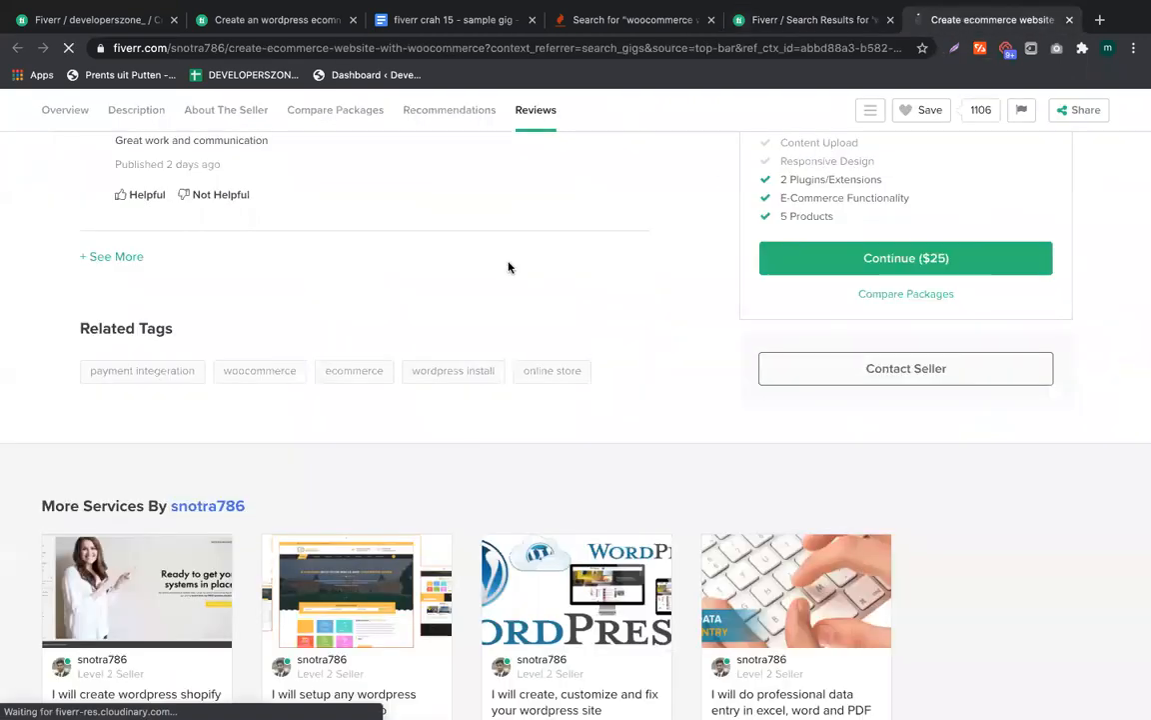
scroll(509, 266, "up", 20)
scroll(509, 267, "up", 3)
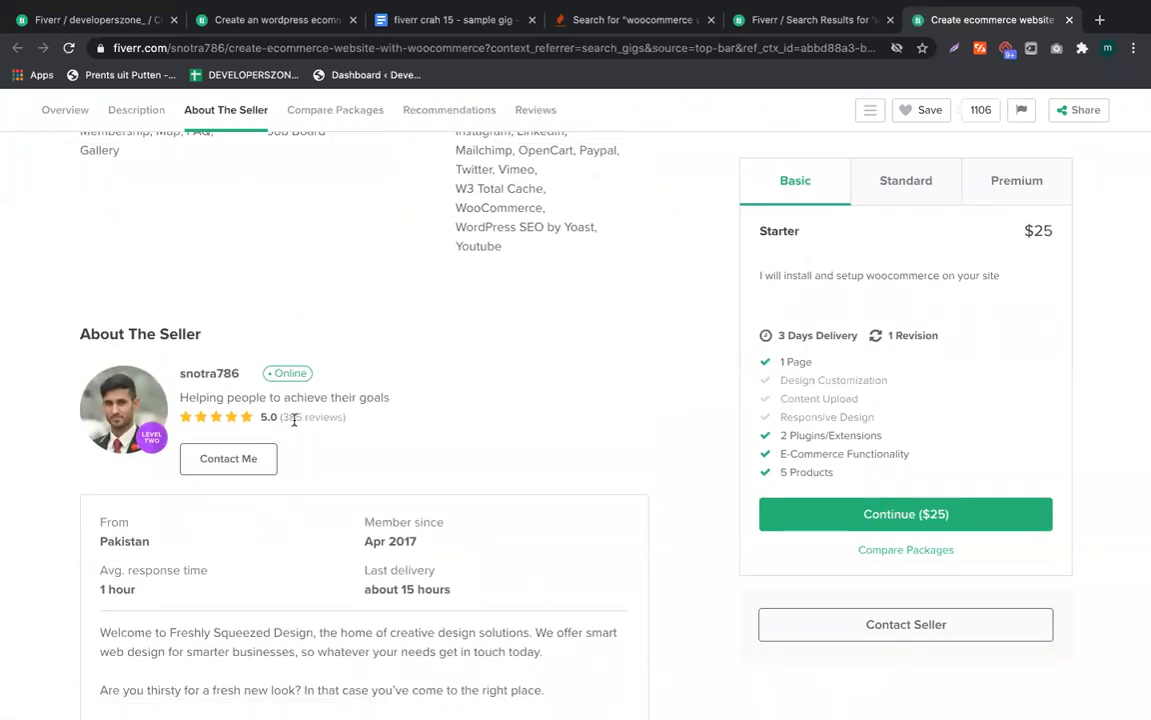
left_click(905, 180)
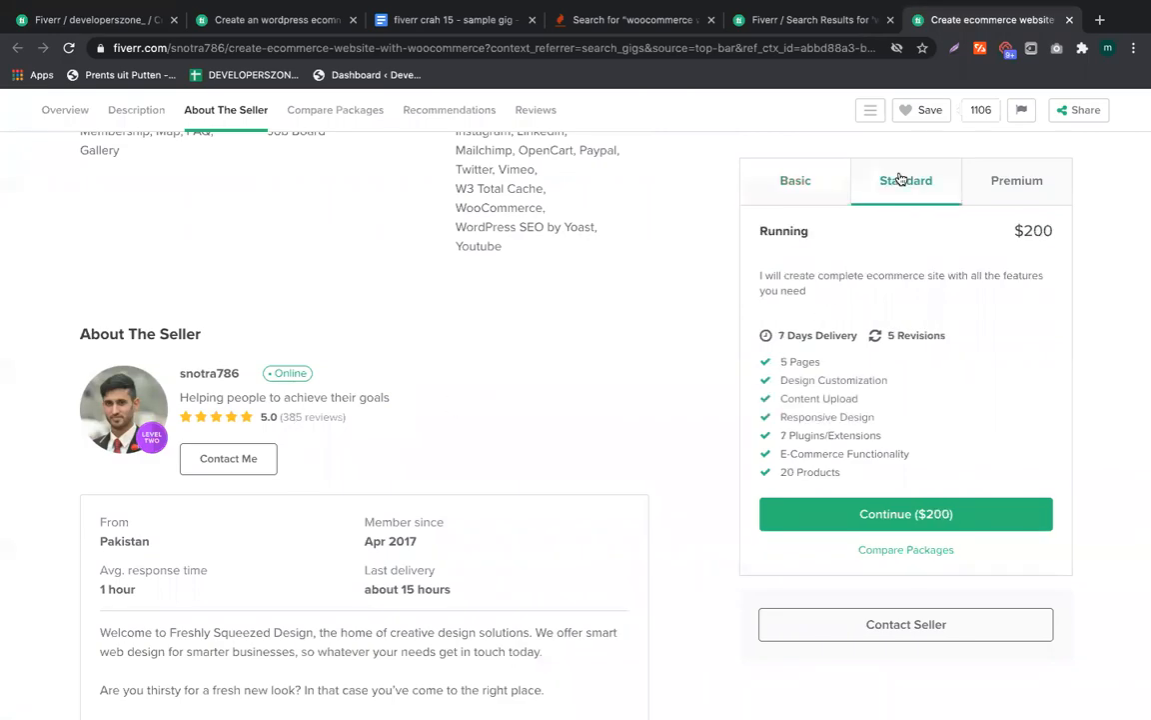
left_click(1016, 175)
scroll(938, 478, "down", 20)
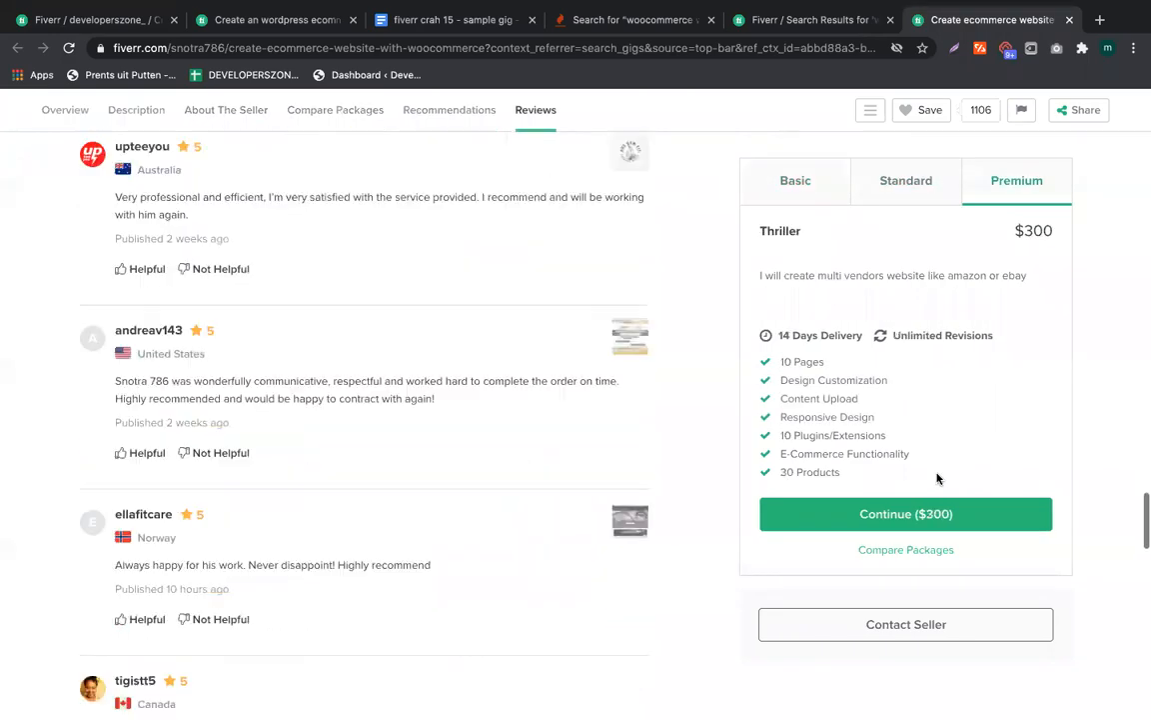
scroll(938, 480, "up", 15)
scroll(939, 478, "down", 5)
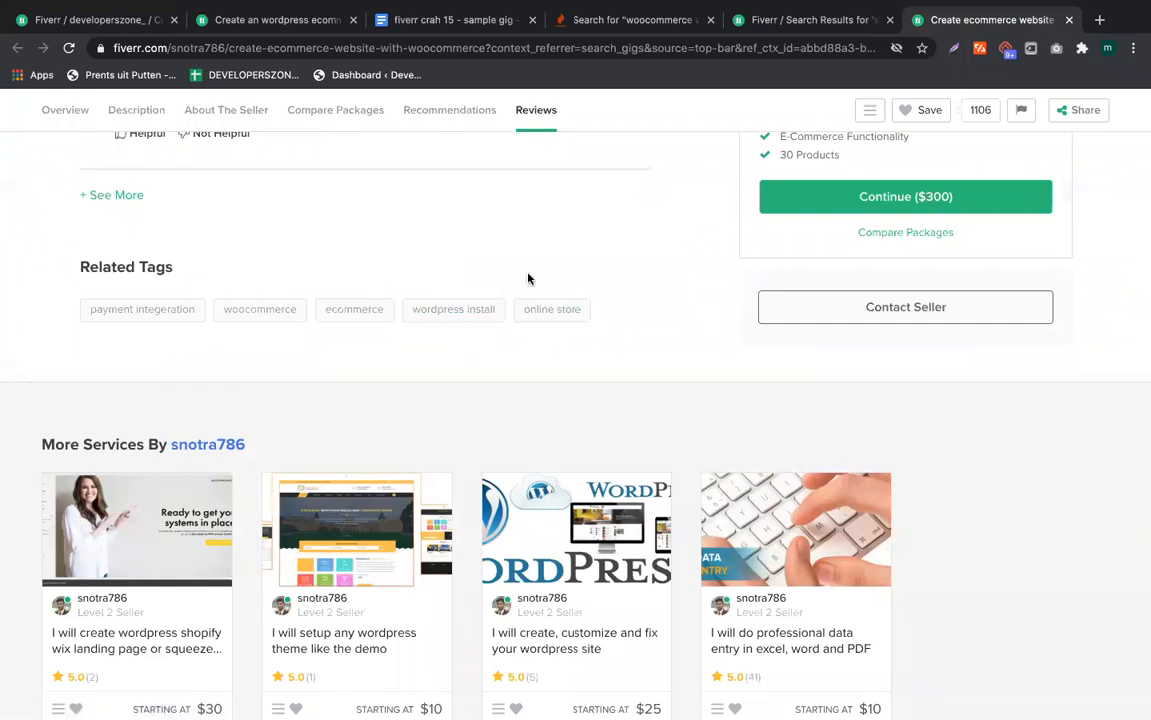
Add "online store" as the fifth search tag of the new gig
left_click(100, 19)
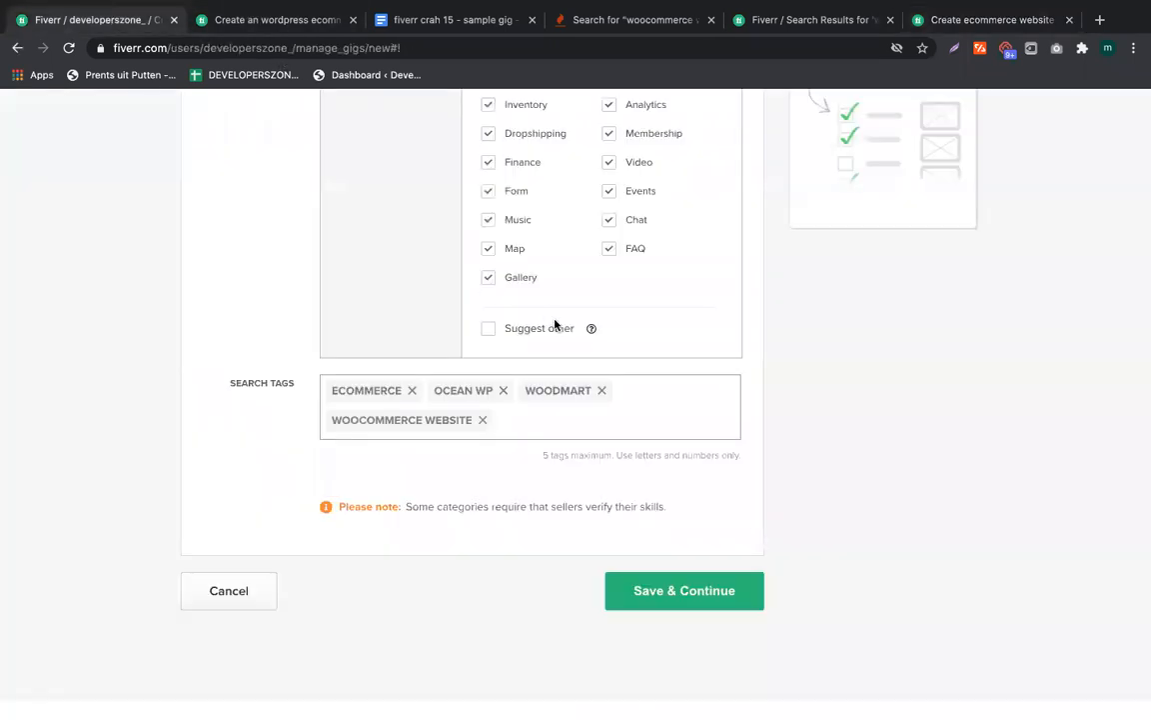
type("online sto")
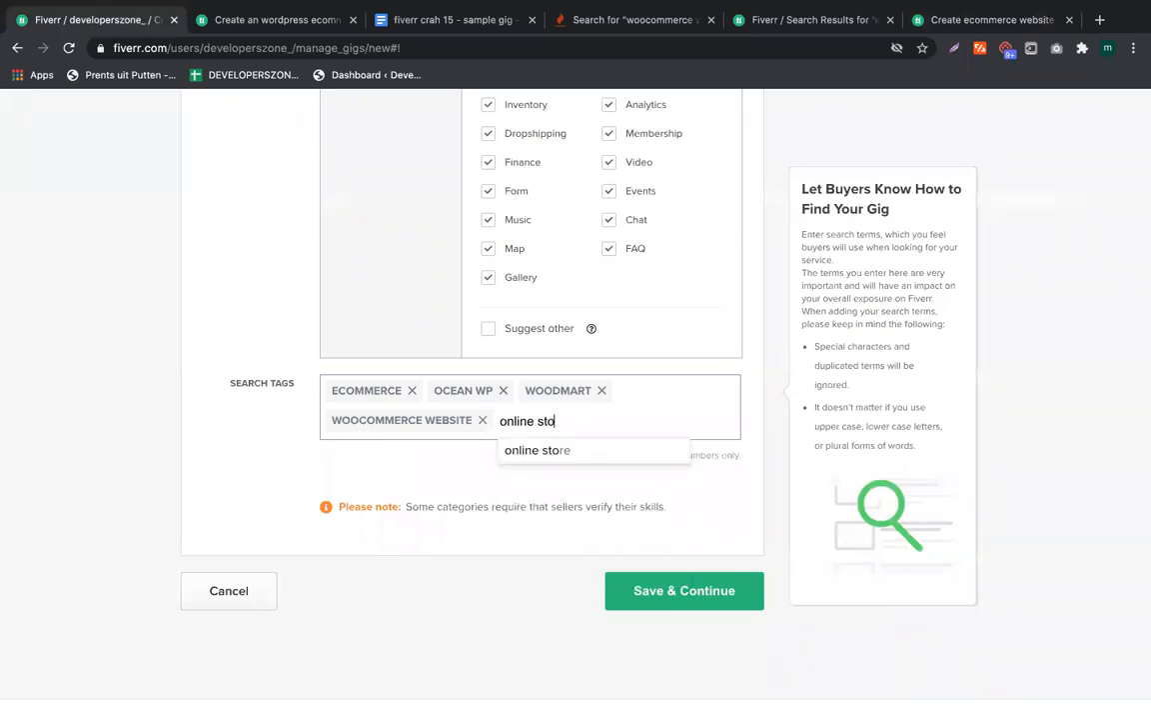
type("re")
key("Return")
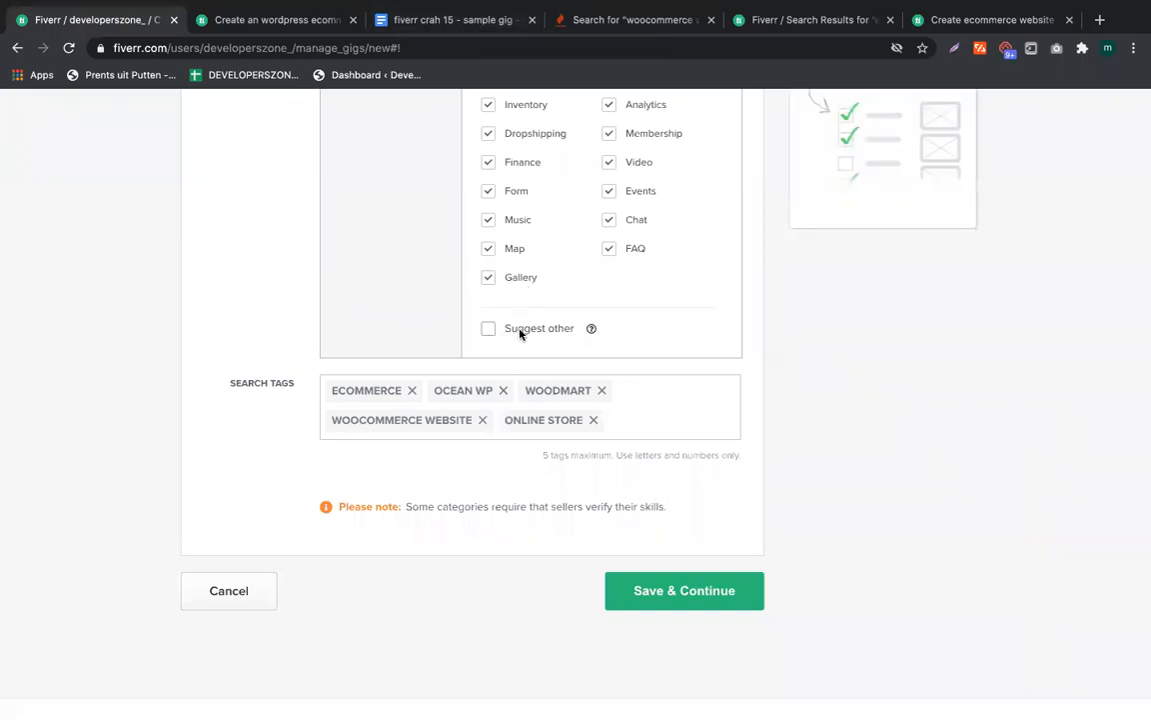
scroll(520, 332, "up", 3)
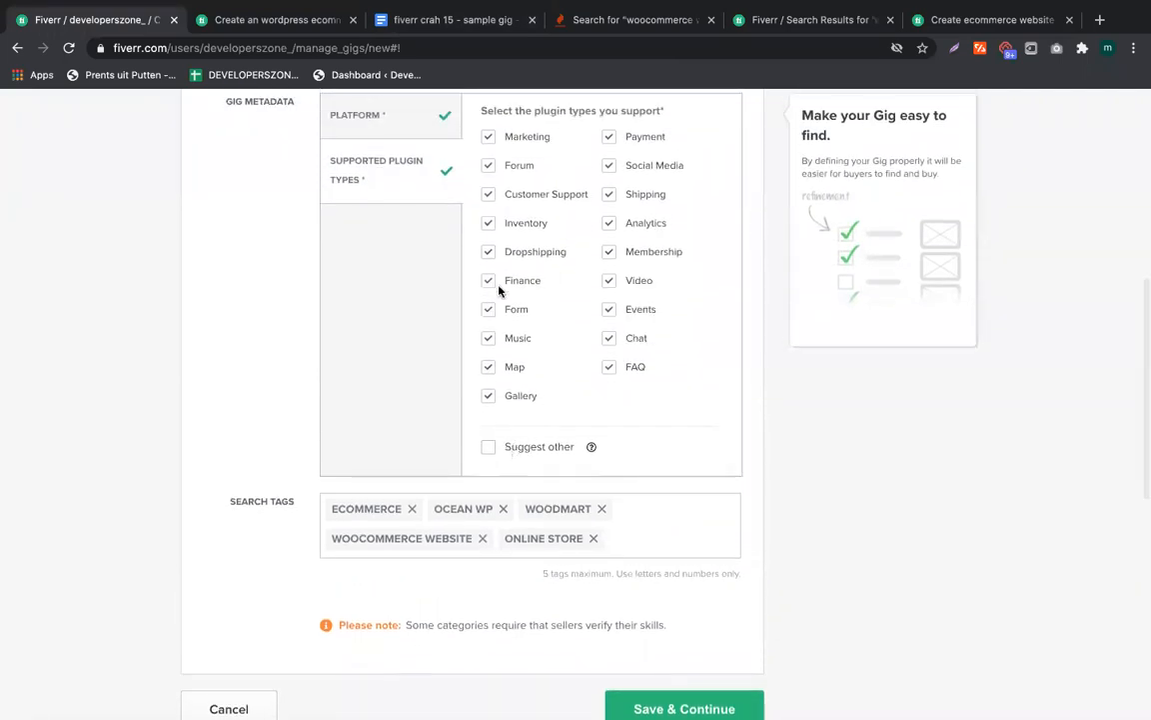
In the "fiverr crah 15 - sample gig" document, insert the line "Keywords : woocommerce website" above the GIG URL
left_click(429, 19)
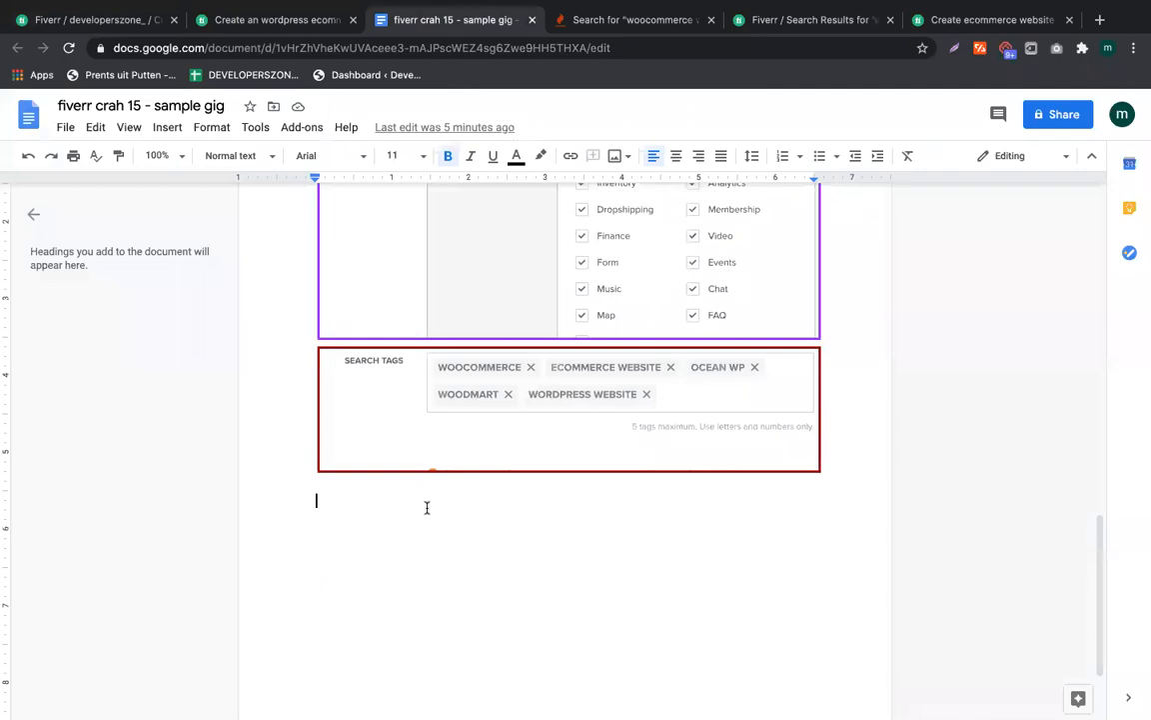
scroll(426, 508, "up", 15)
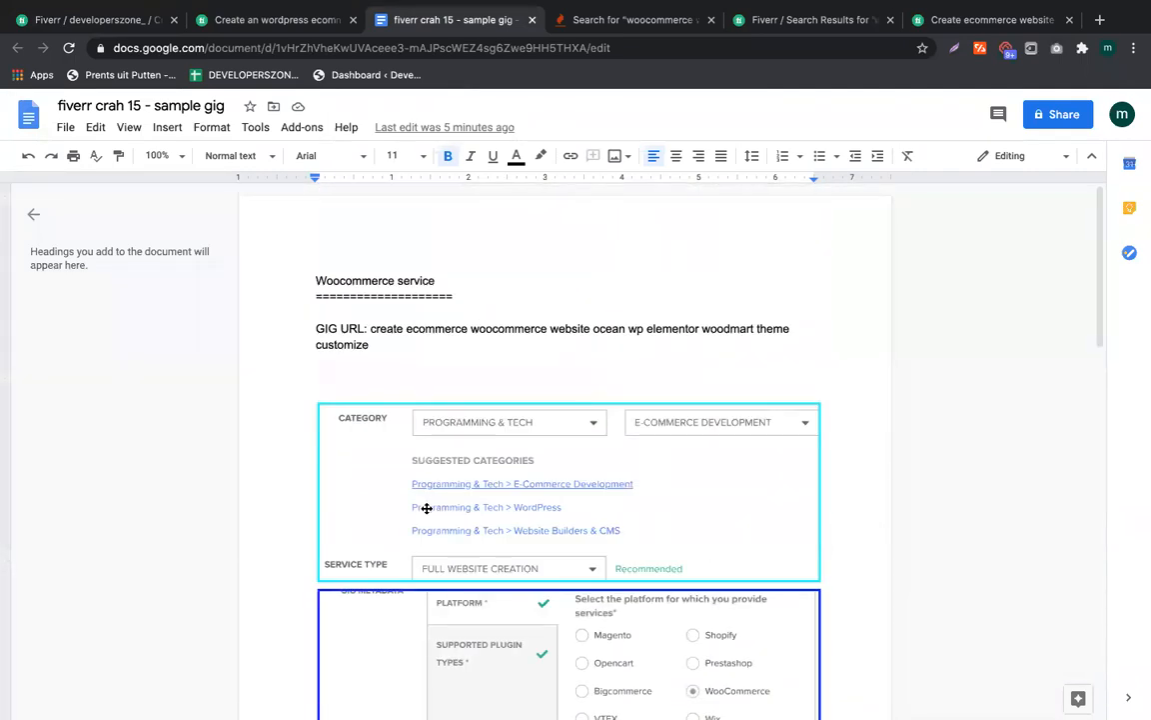
left_click(532, 300)
key("Return")
key("Return")
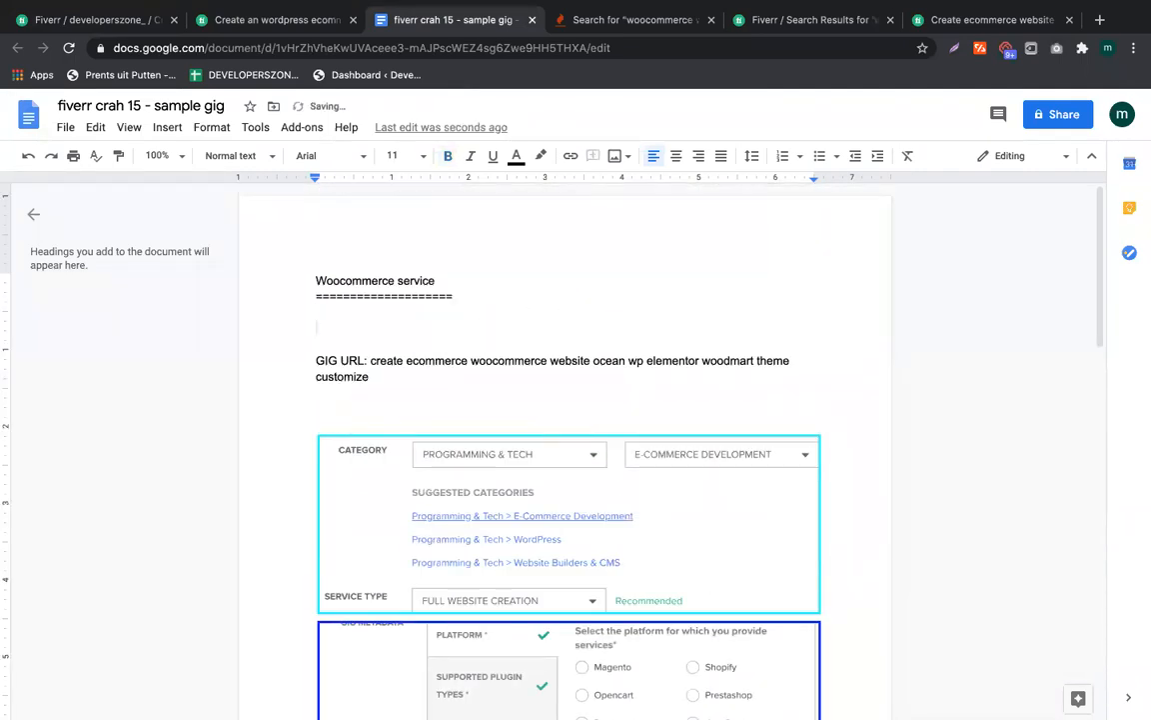
type("keywords")
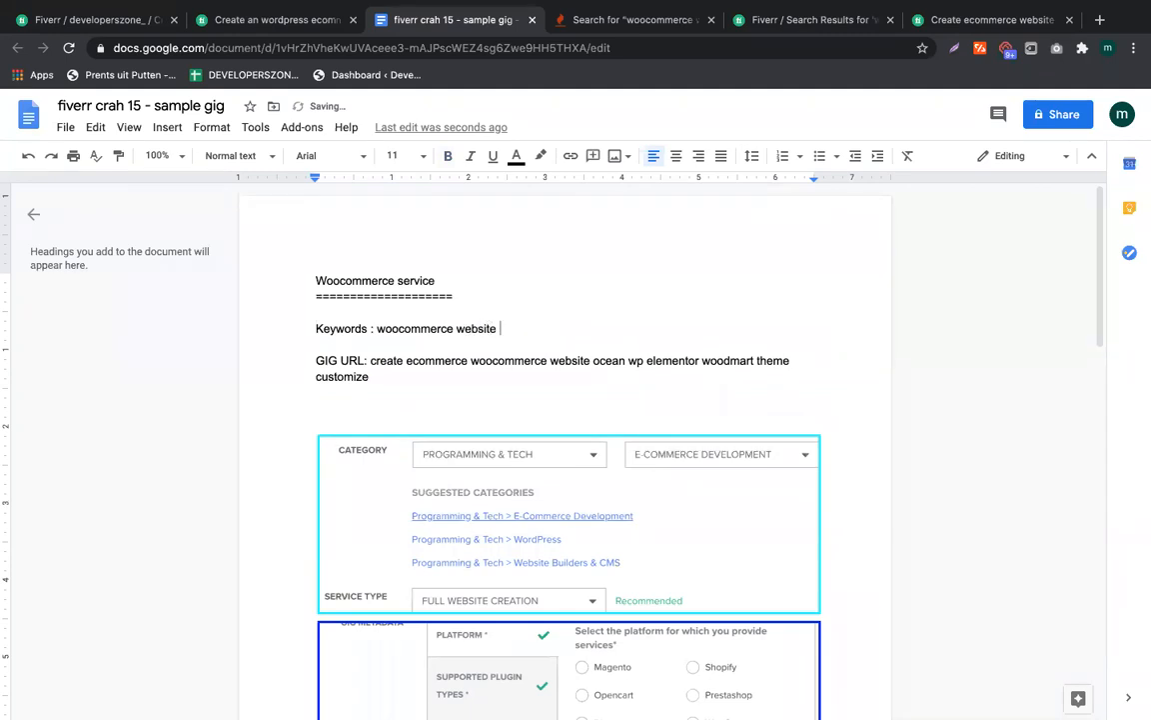
Turn "Keywords :" into a heading underlined with dashes, with "woocommerce website" on its own line below
left_click(375, 329)
key("Return")
type("--------------")
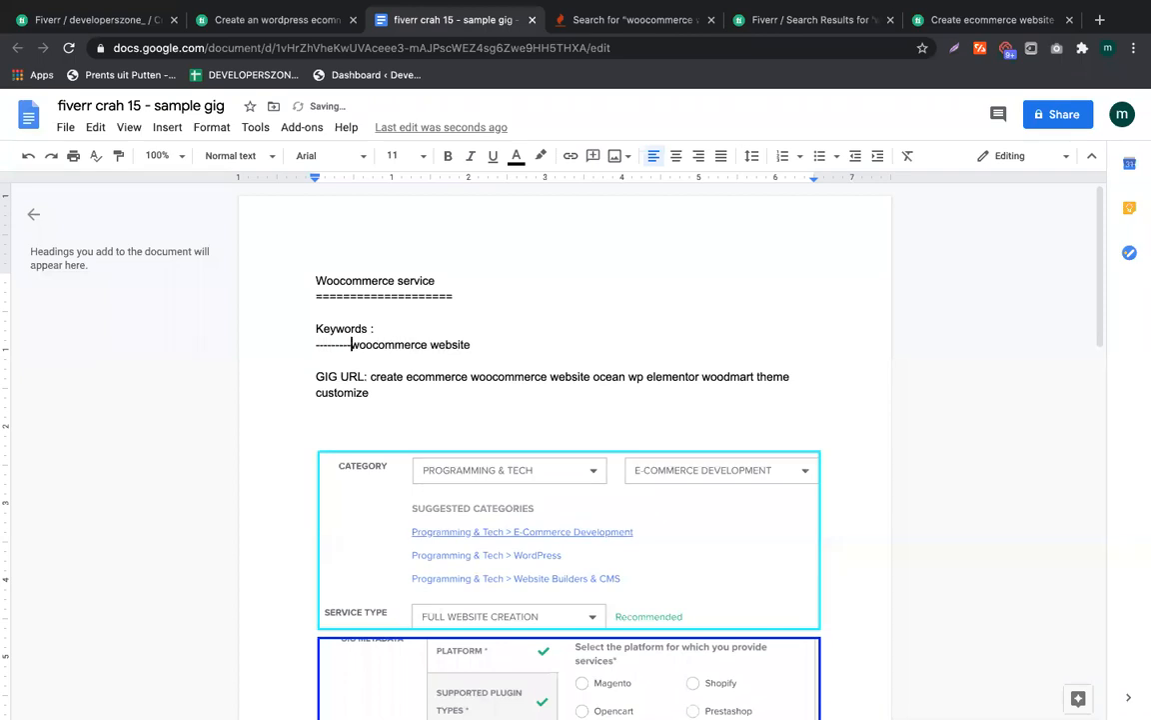
type("-----")
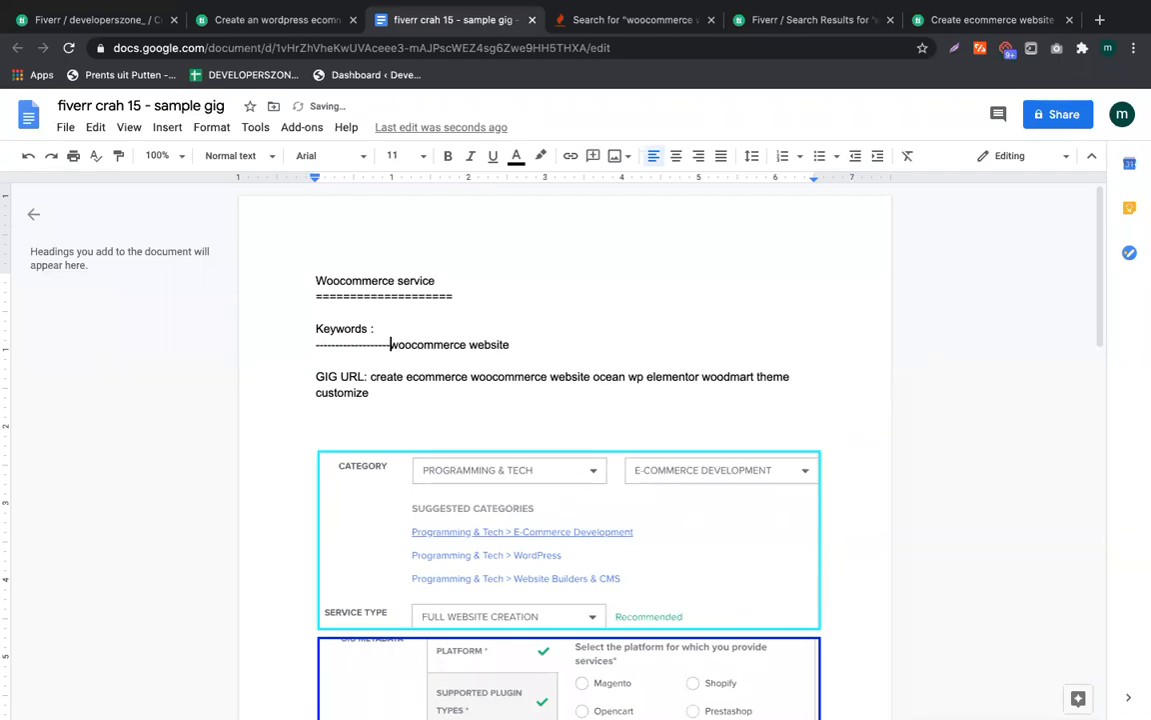
key("Return")
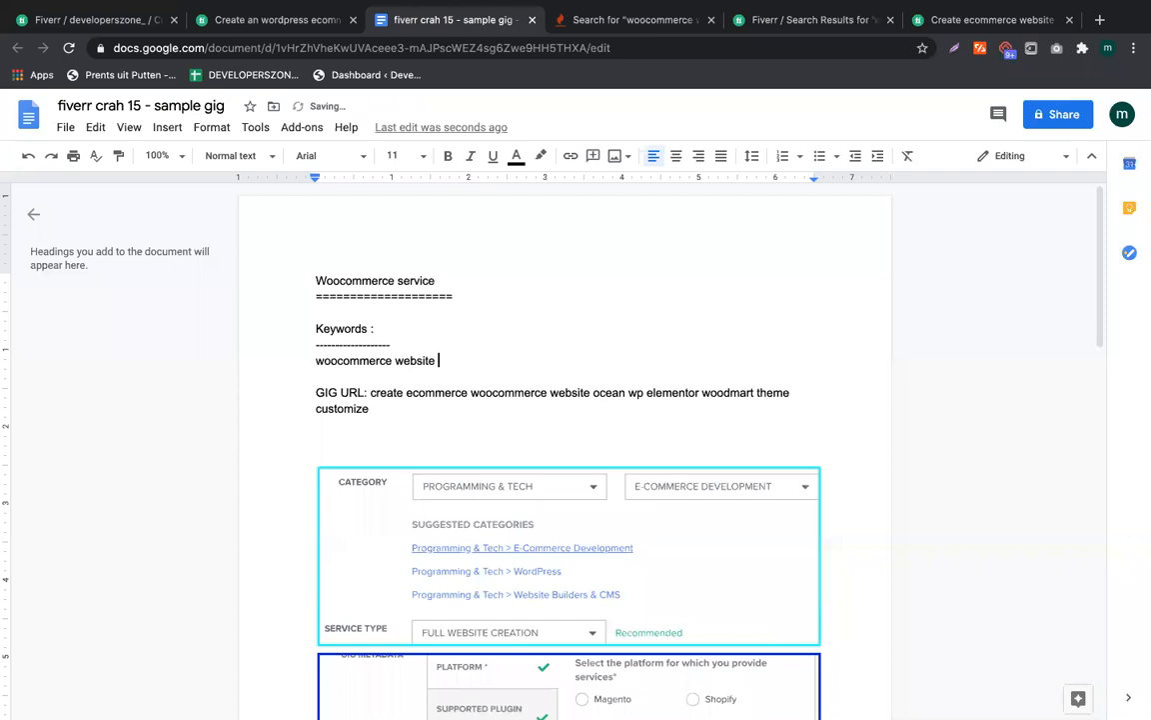
Add "Ecommerce", "Multi vendor", "Dynamic pricing" and "Elementor woocommerce" to the keyword list on separate lines
key("Return")
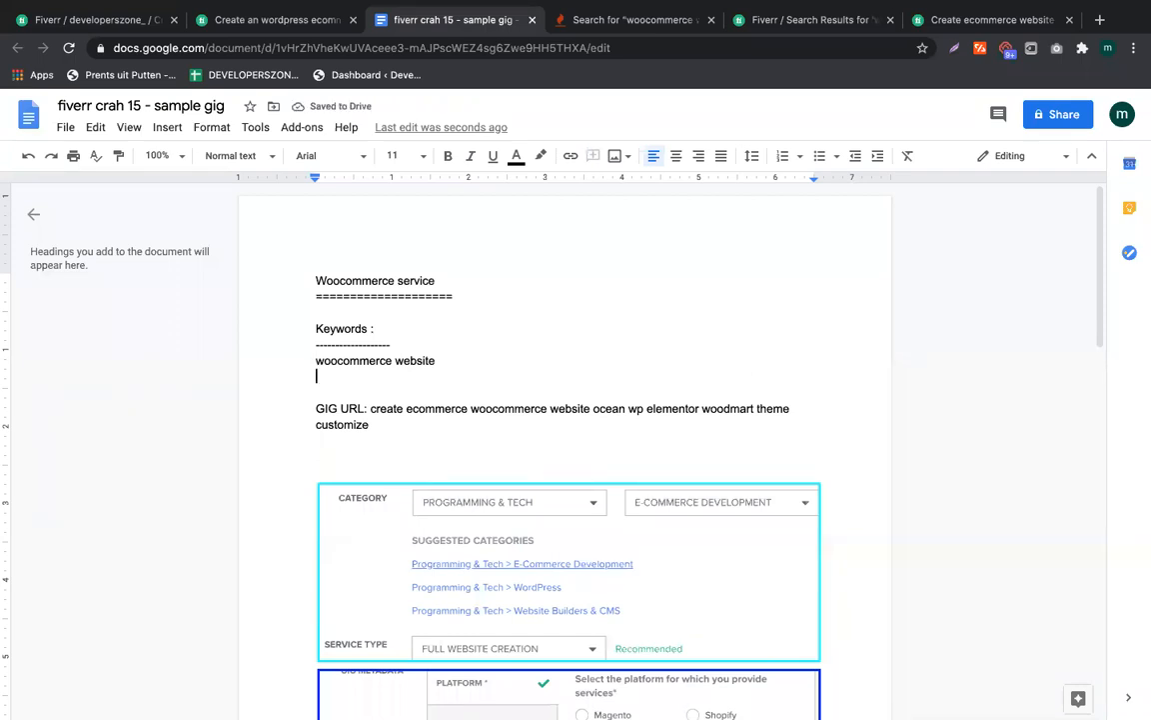
type("ecommerce")
key("Return")
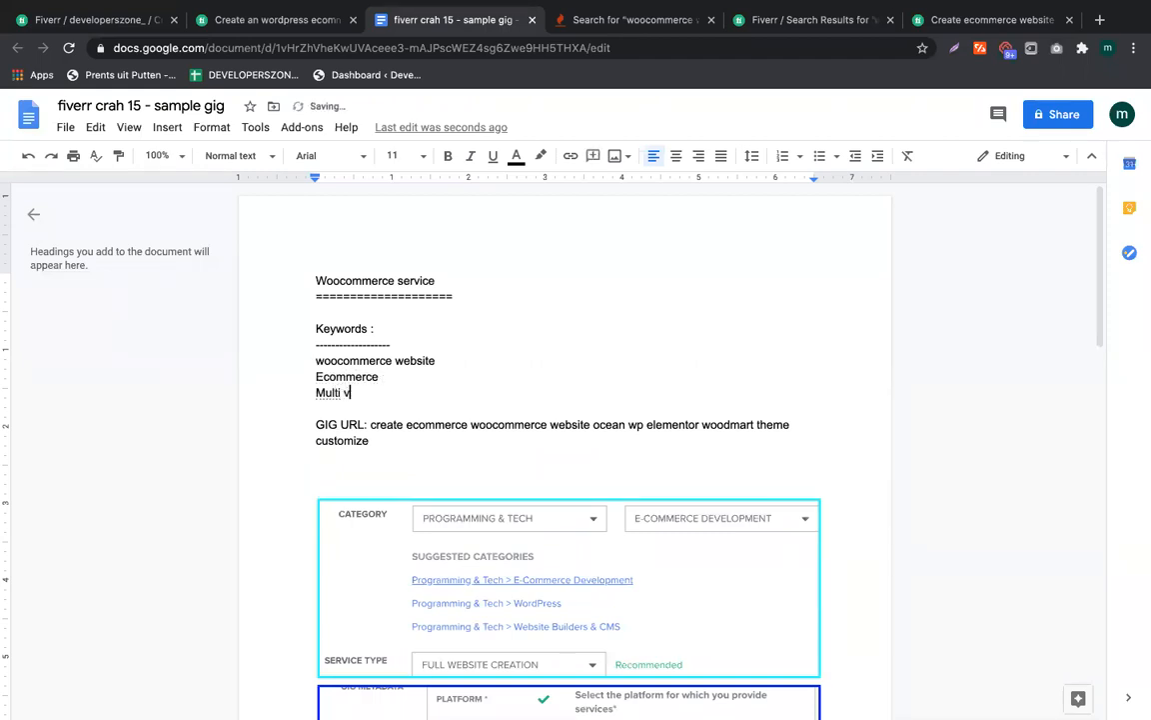
type("dynamic ")
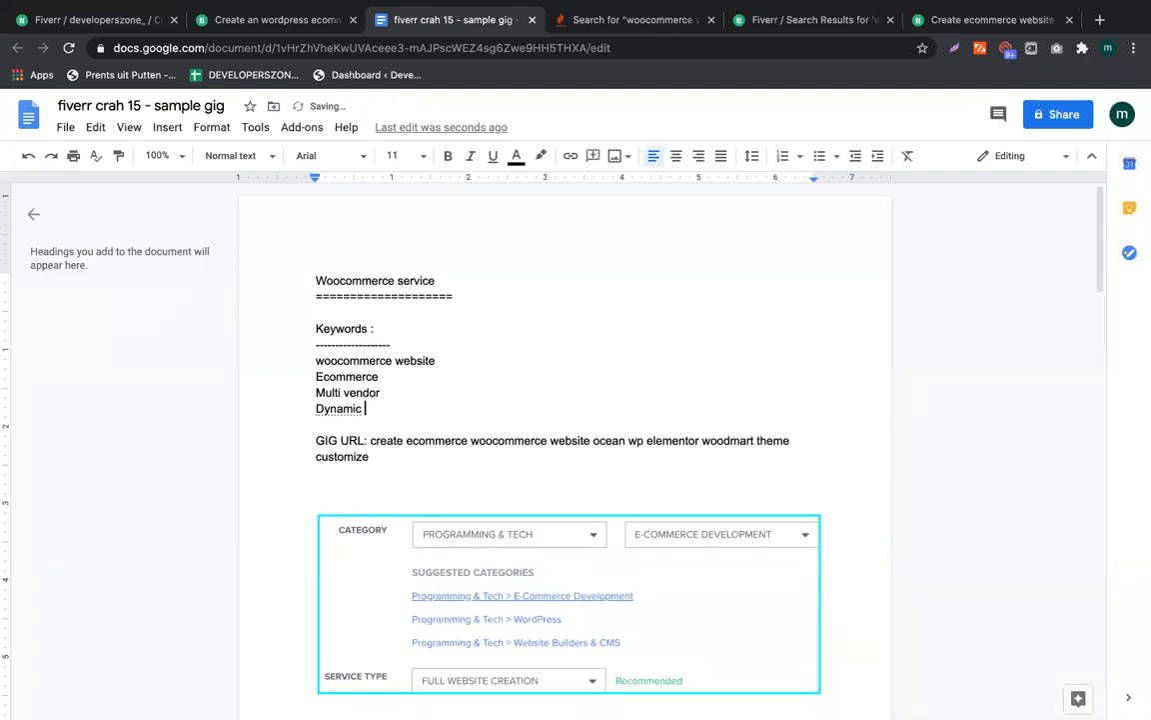
type("pricing")
key("Return")
type("elementor ")
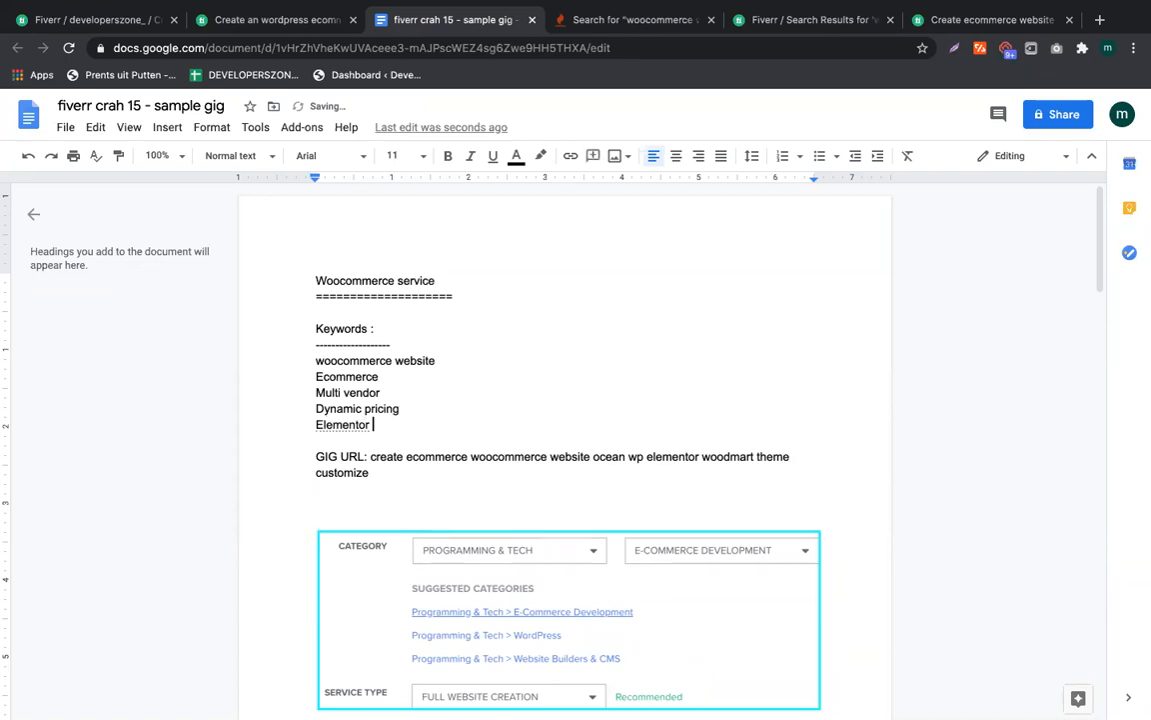
type("woocommerce")
key("Return")
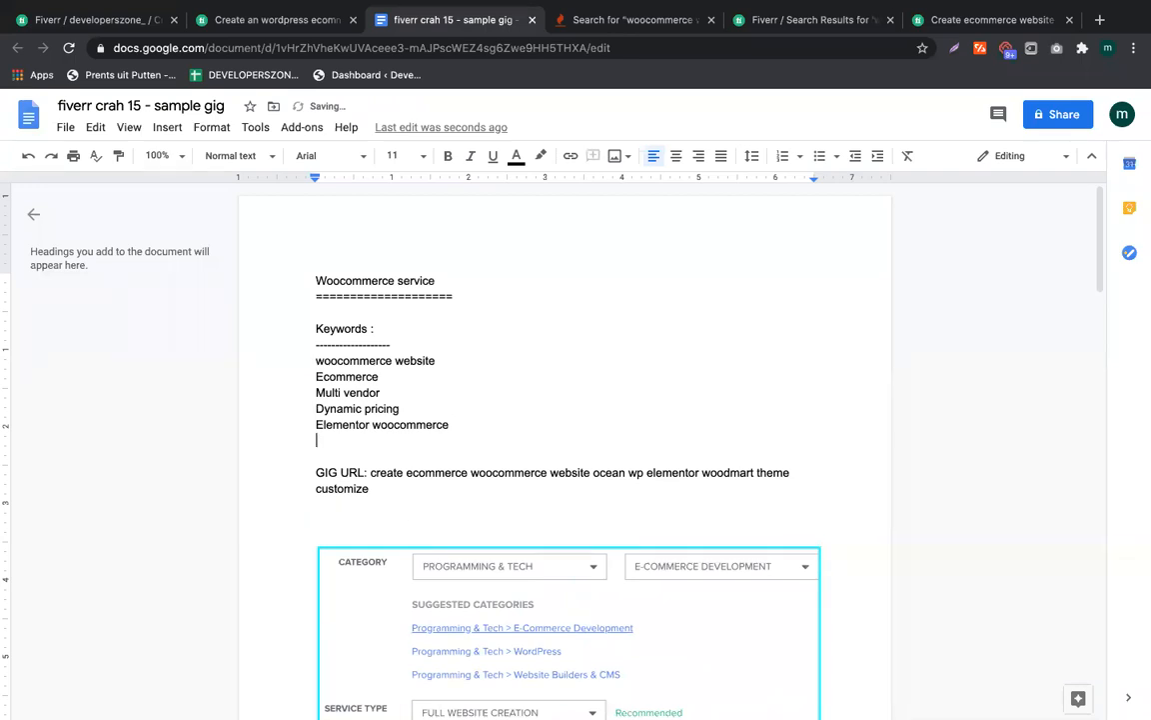
Add "Ocean wp", "Woodmart" and "Online store" to the keyword list on separate lines
type("ocean w p")
key("Return")
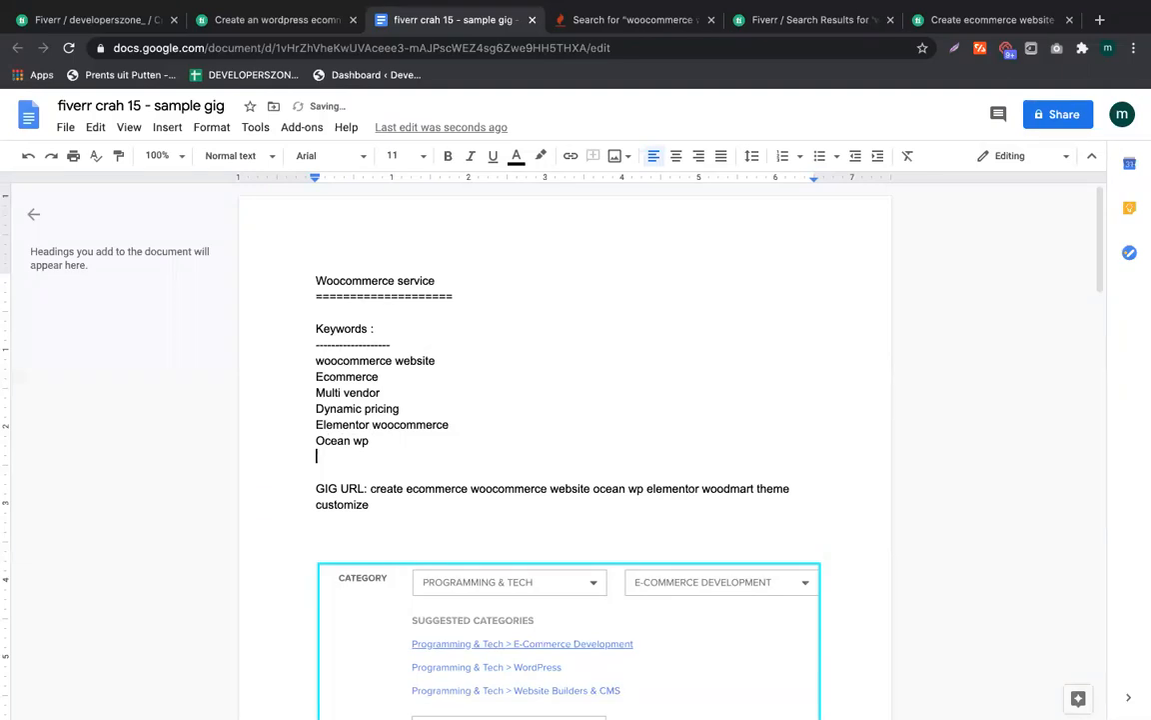
type("woodmart")
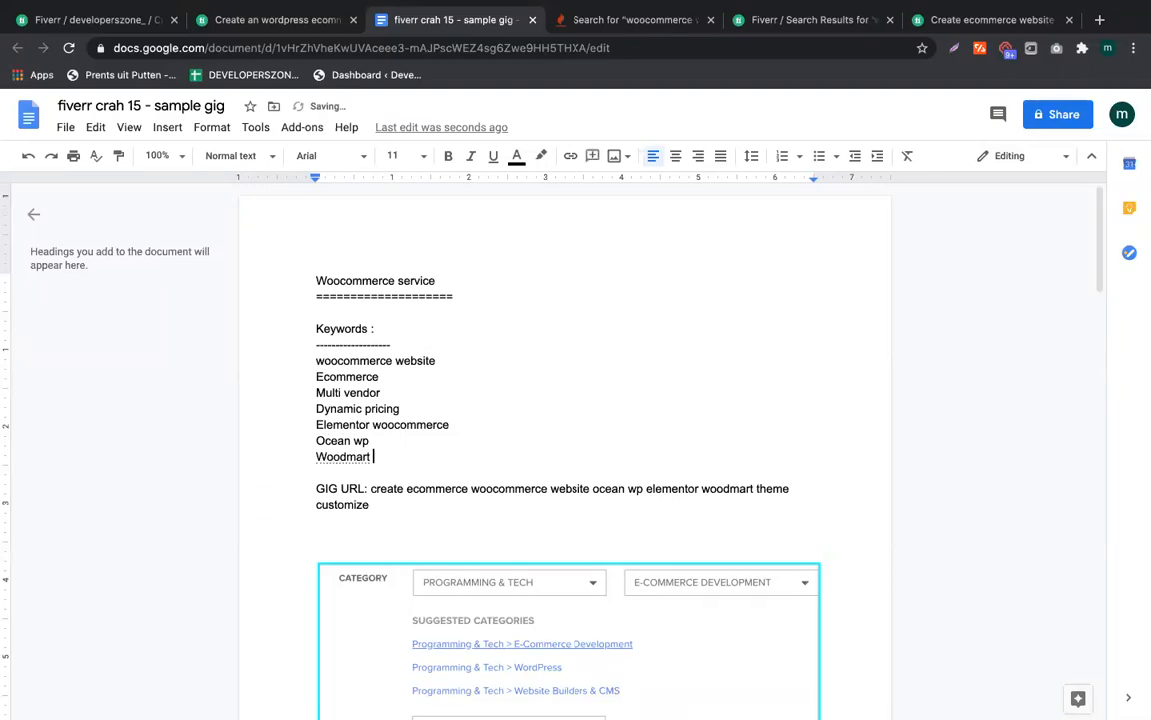
key("Return")
type("onlline store")
key("Return")
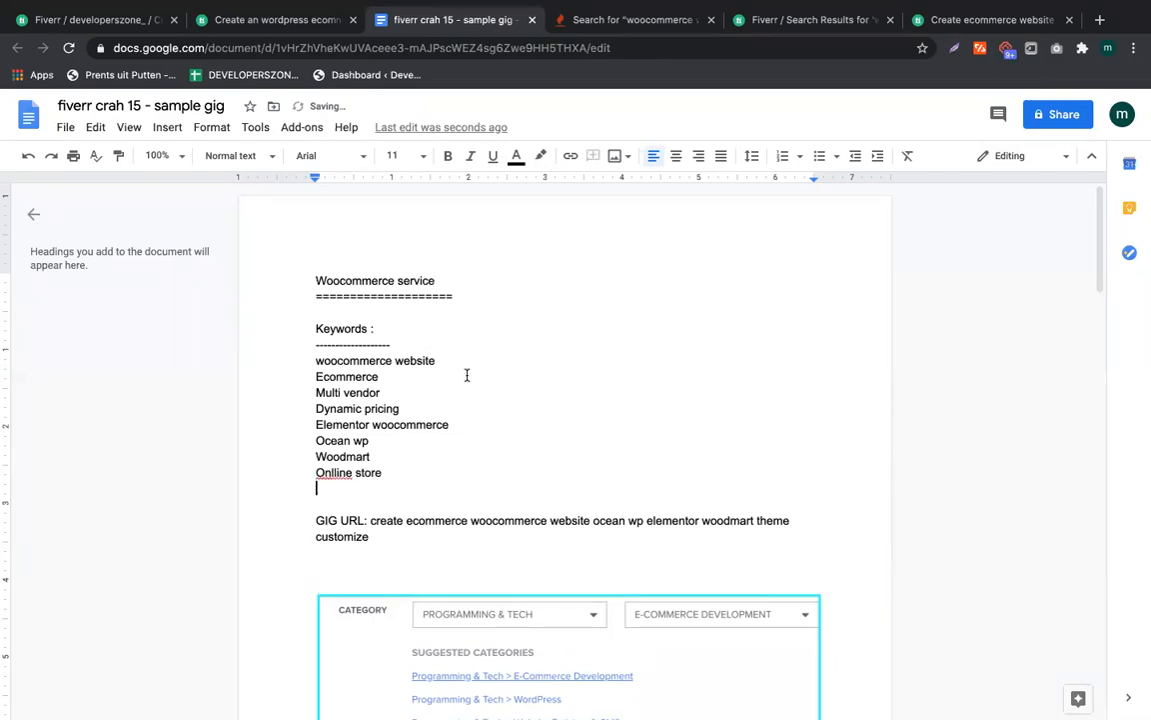
Correct the spelling of "Online store" and add "Online shop" below it, followed by extra blank lines
left_click(335, 471)
left_click(331, 451)
left_click(348, 489)
type("Online shop")
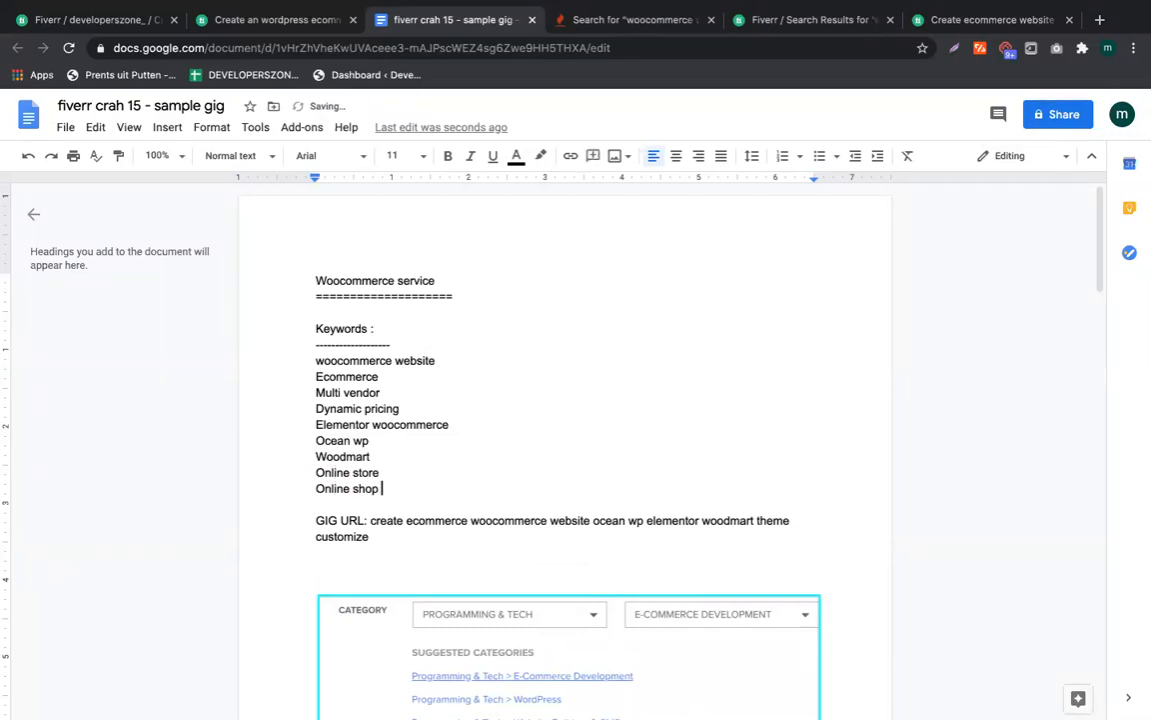
key("Return")
key("Return")
Compare the listed keywords with the wording of the GIG URL and the sample gig's search tags
scroll(386, 447, "down", 2)
left_click_drag(315, 292, 448, 309)
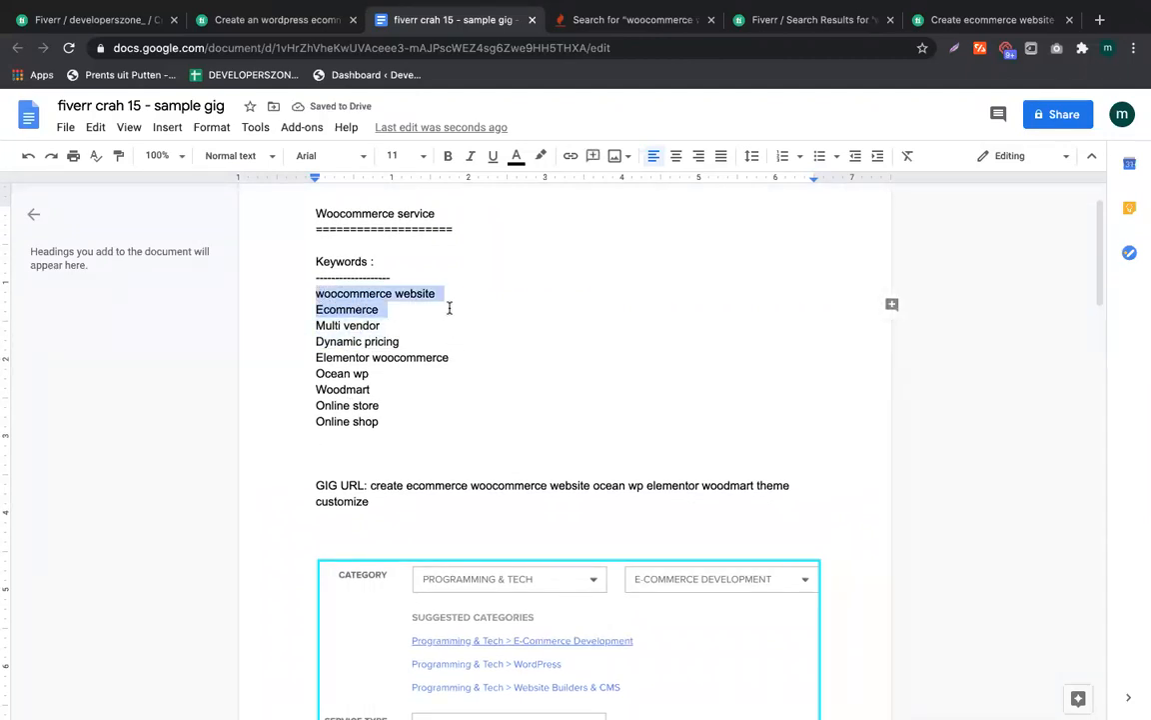
left_click_drag(316, 325, 427, 341)
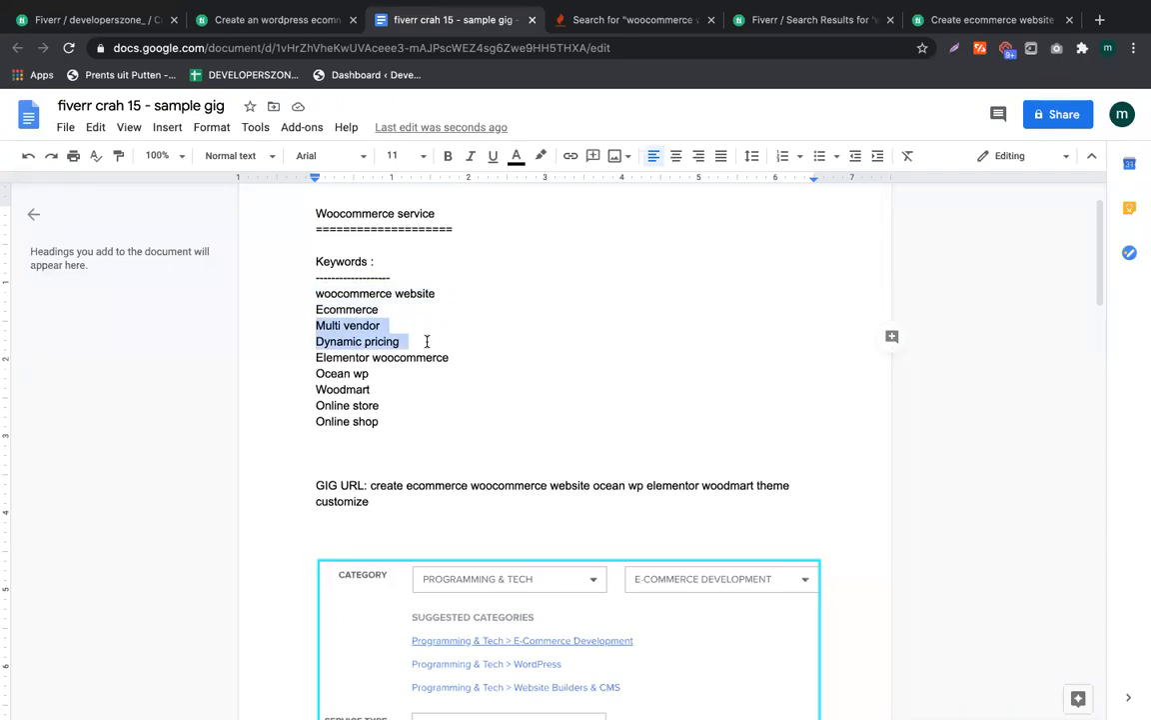
left_click(402, 341)
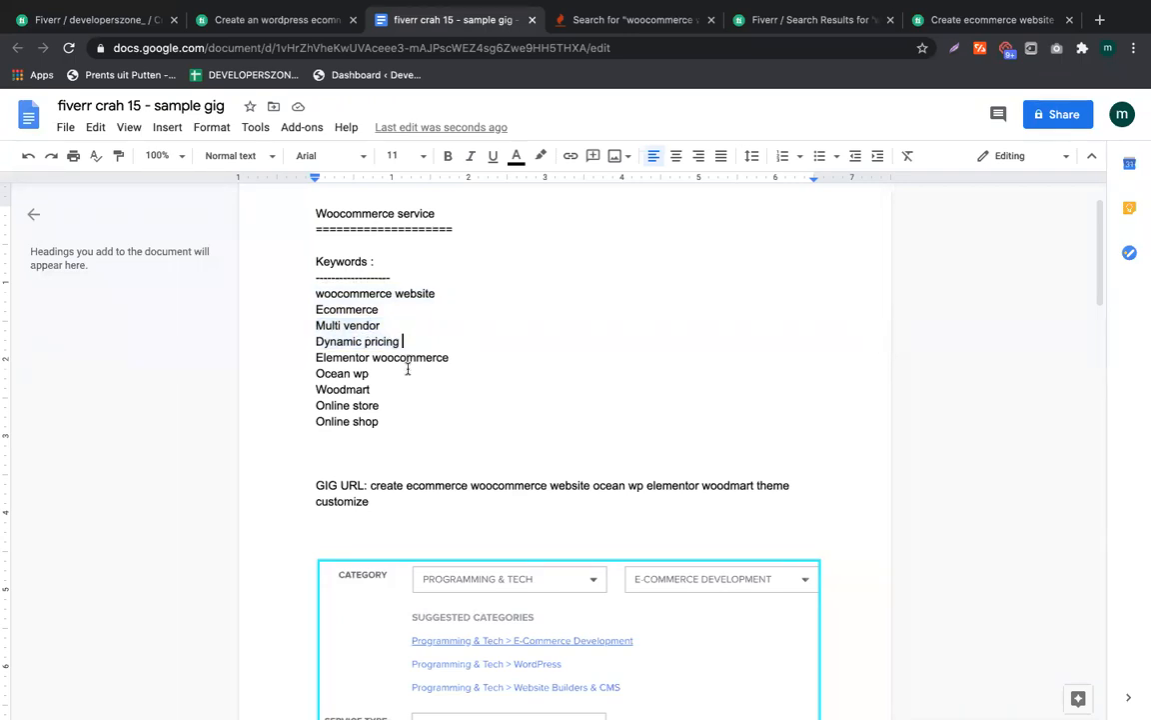
scroll(404, 398, "up", 1)
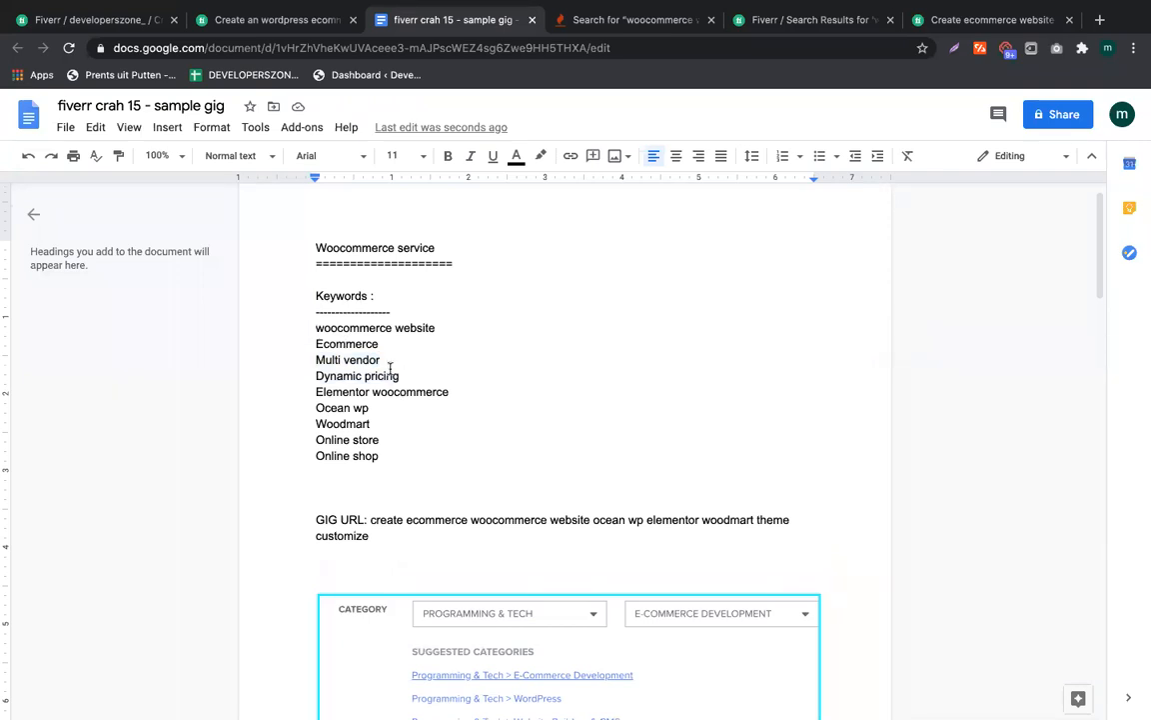
scroll(390, 367, "down", 1)
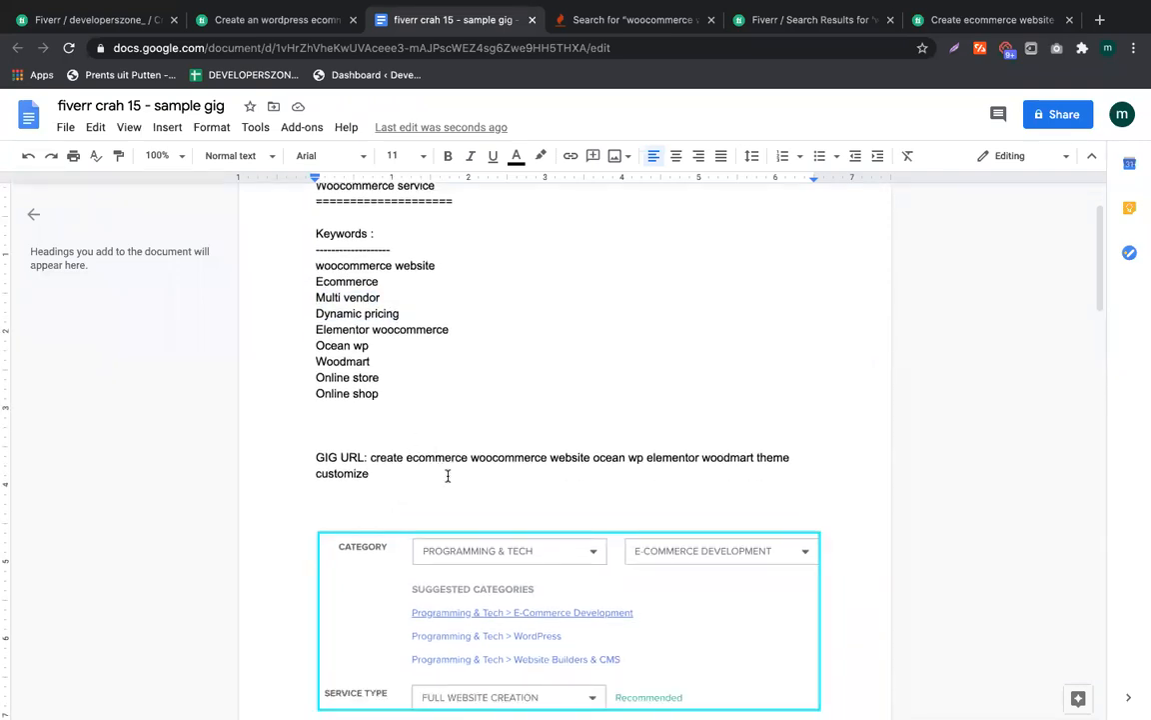
left_click_drag(469, 457, 588, 460)
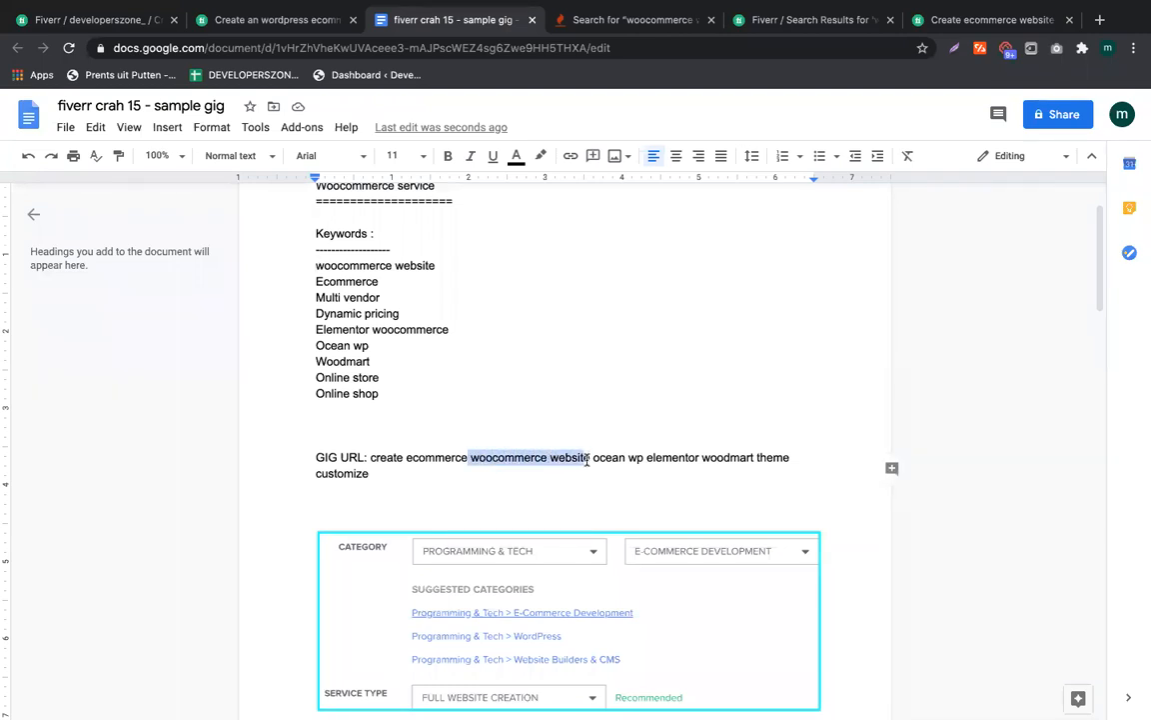
scroll(586, 459, "down", 15)
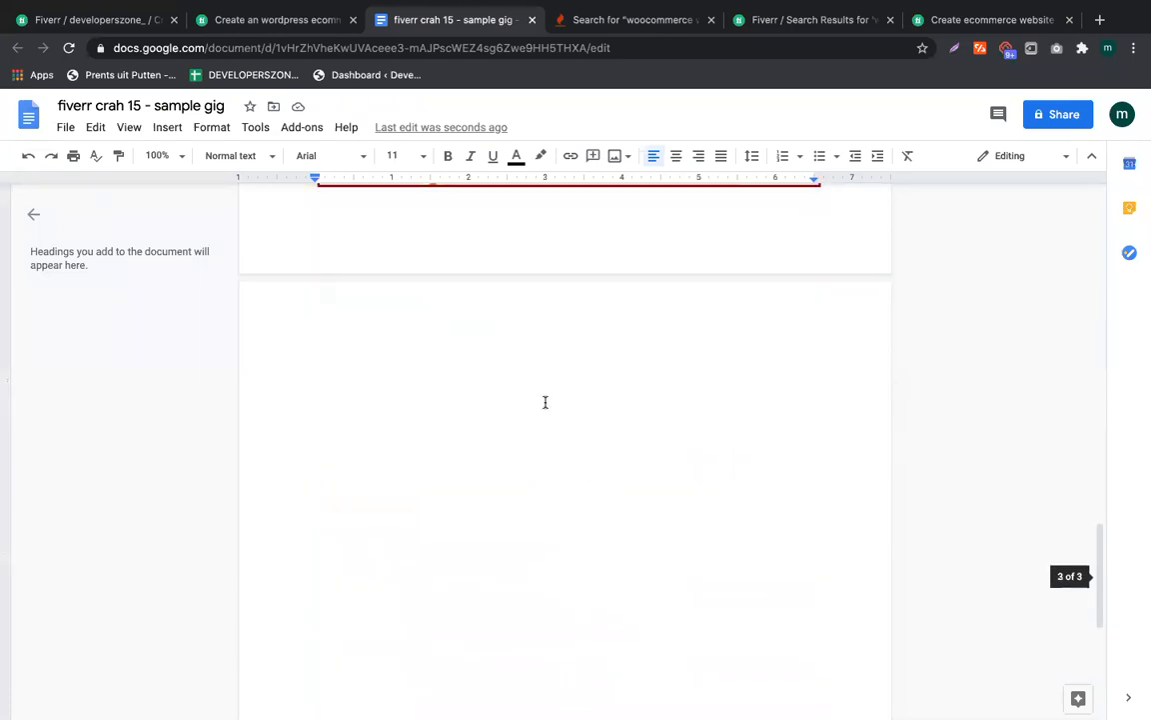
scroll(545, 402, "up", 3)
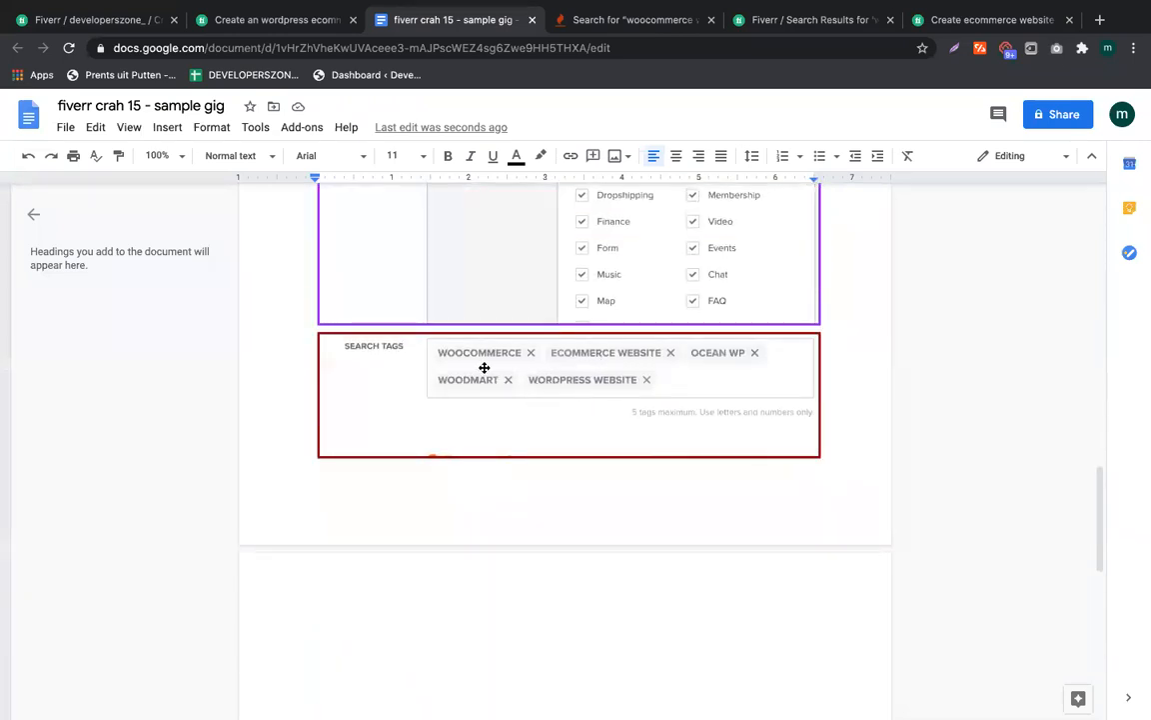
Switch to the new Fiverr gig and check its search tags and gig title for the keywords
left_click(80, 12)
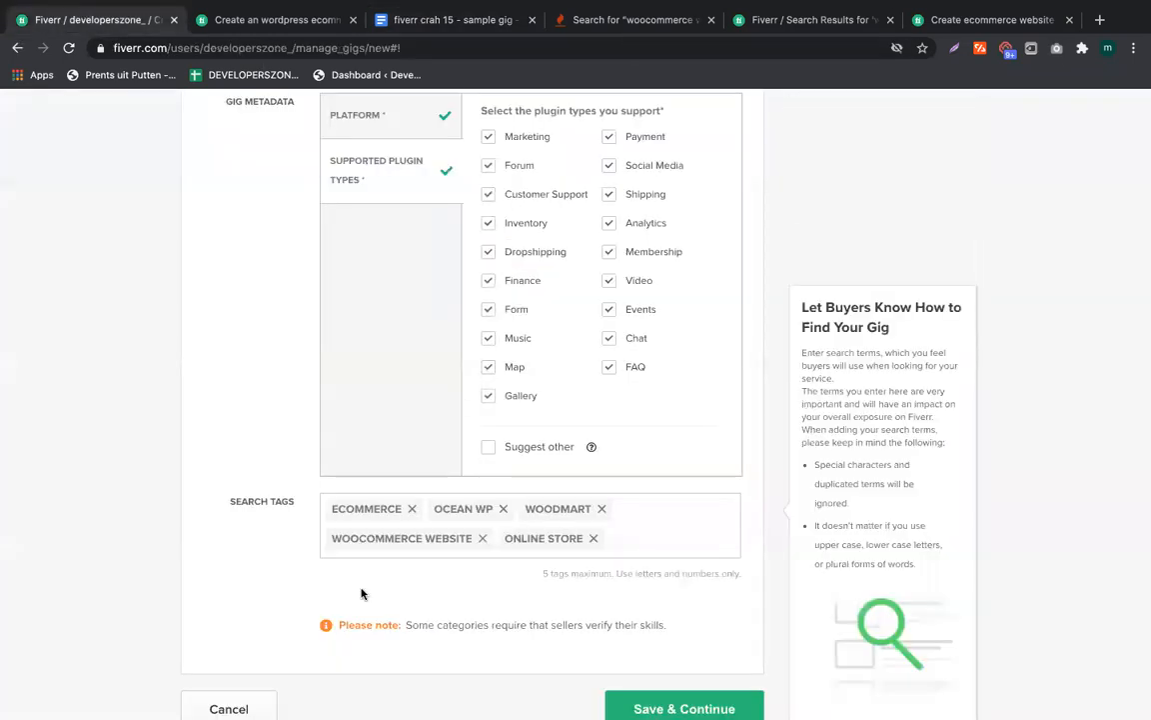
scroll(409, 535, "up", 5)
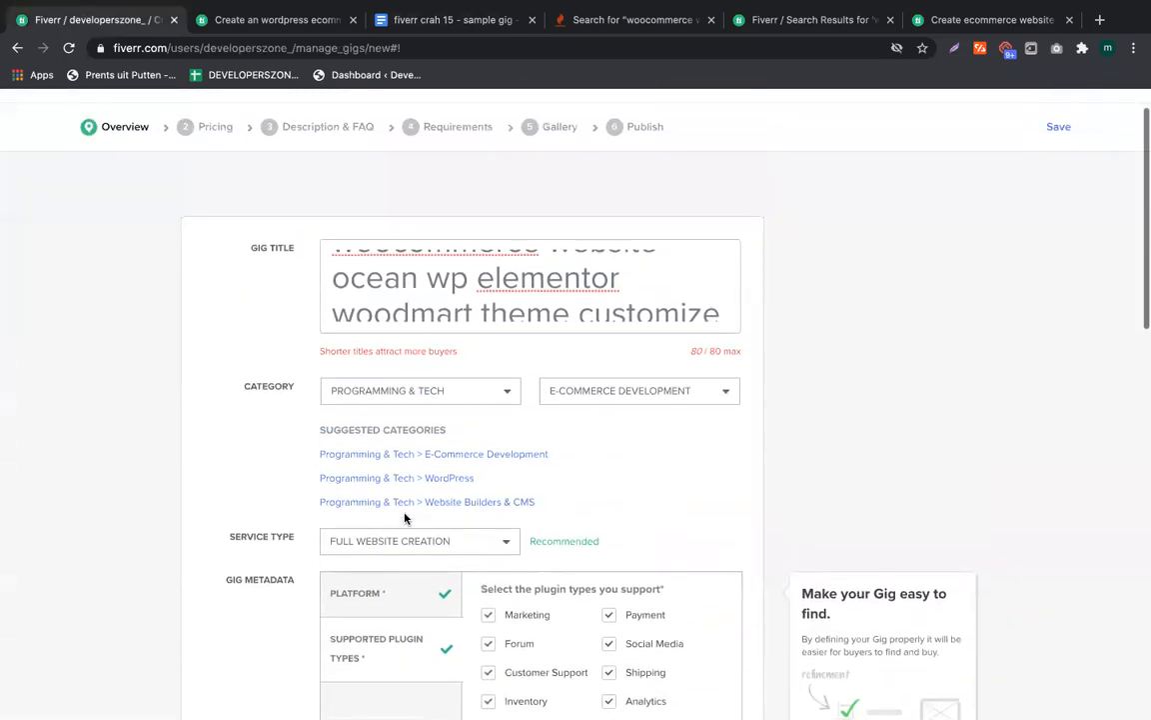
left_click(514, 265)
scroll(480, 280, "up", 2)
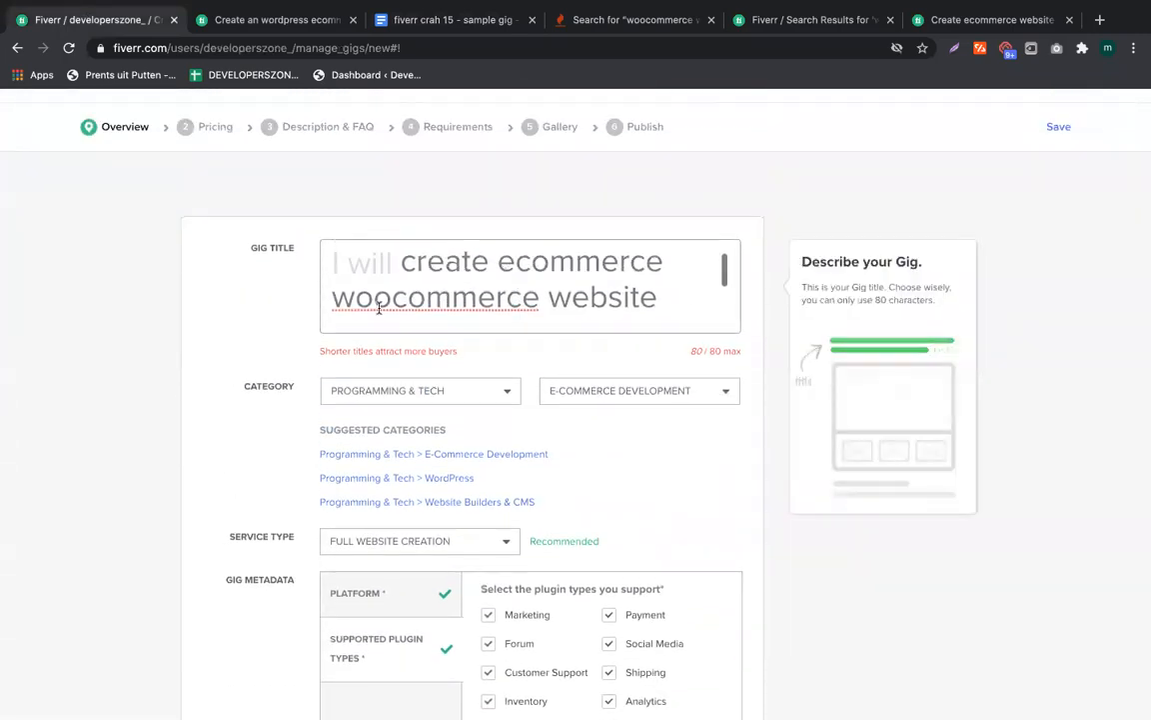
left_click_drag(336, 310, 302, 306)
left_click(599, 257)
Back in the sample gig document, make the keyword "woocommerce website" bold and blue
left_click(440, 20)
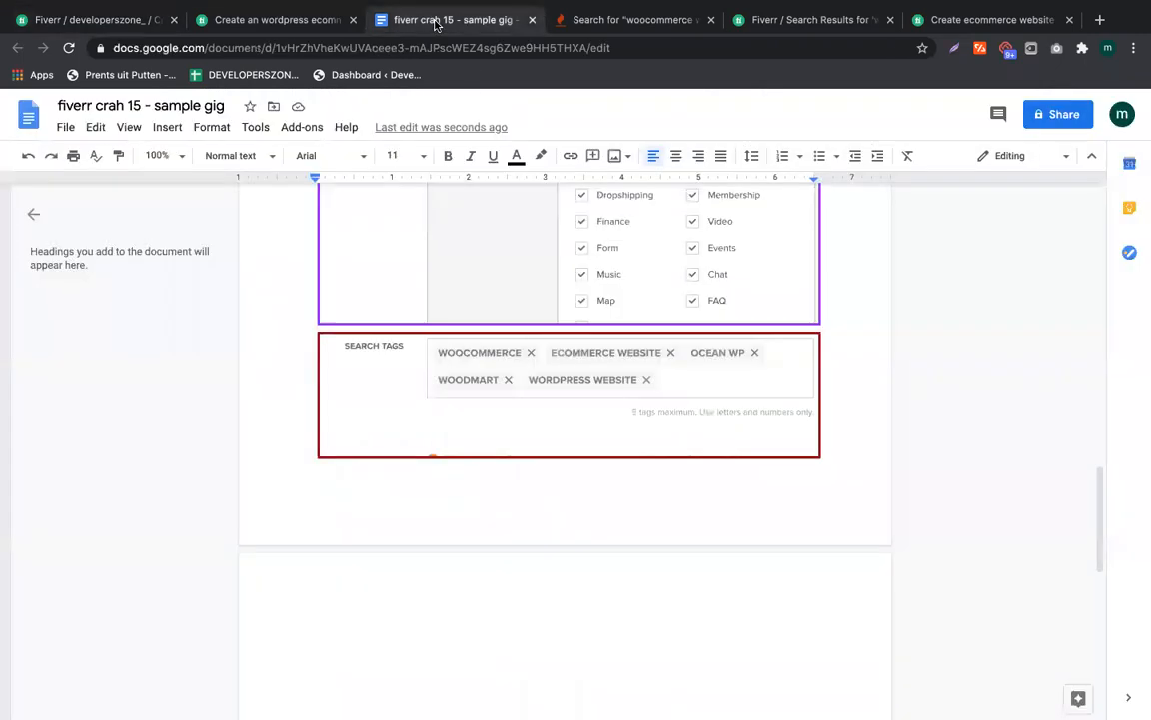
scroll(478, 481, "up", 15)
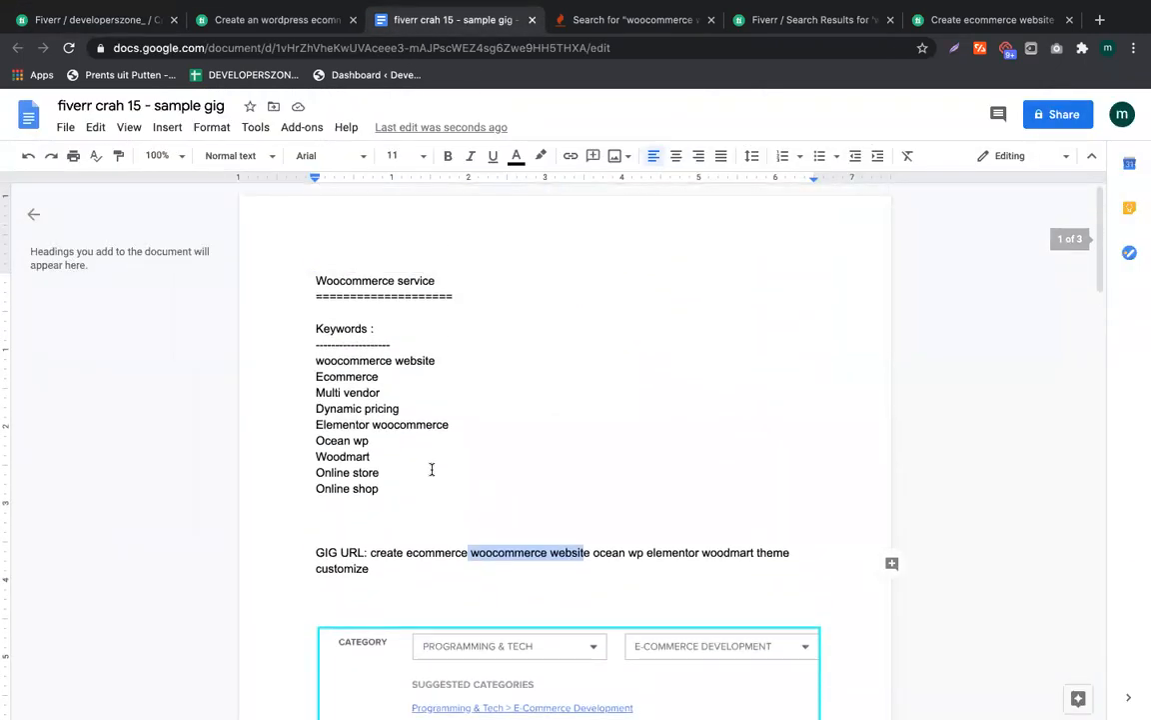
left_click_drag(310, 365, 503, 357)
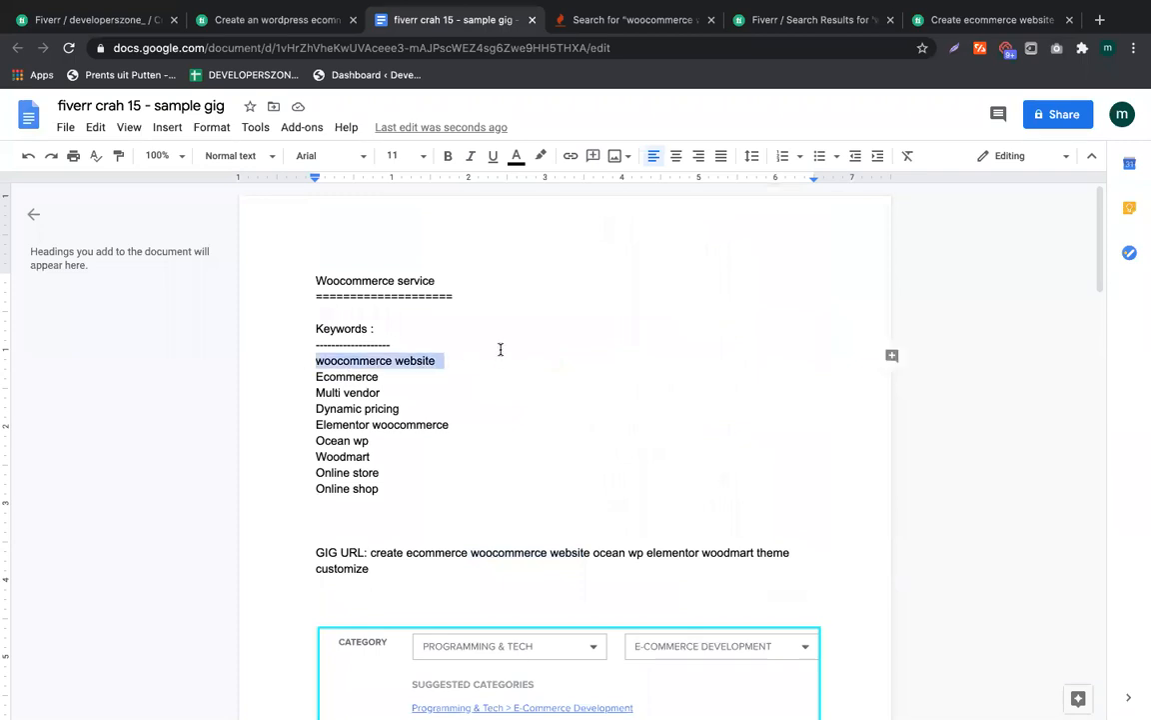
left_click(447, 157)
left_click(517, 156)
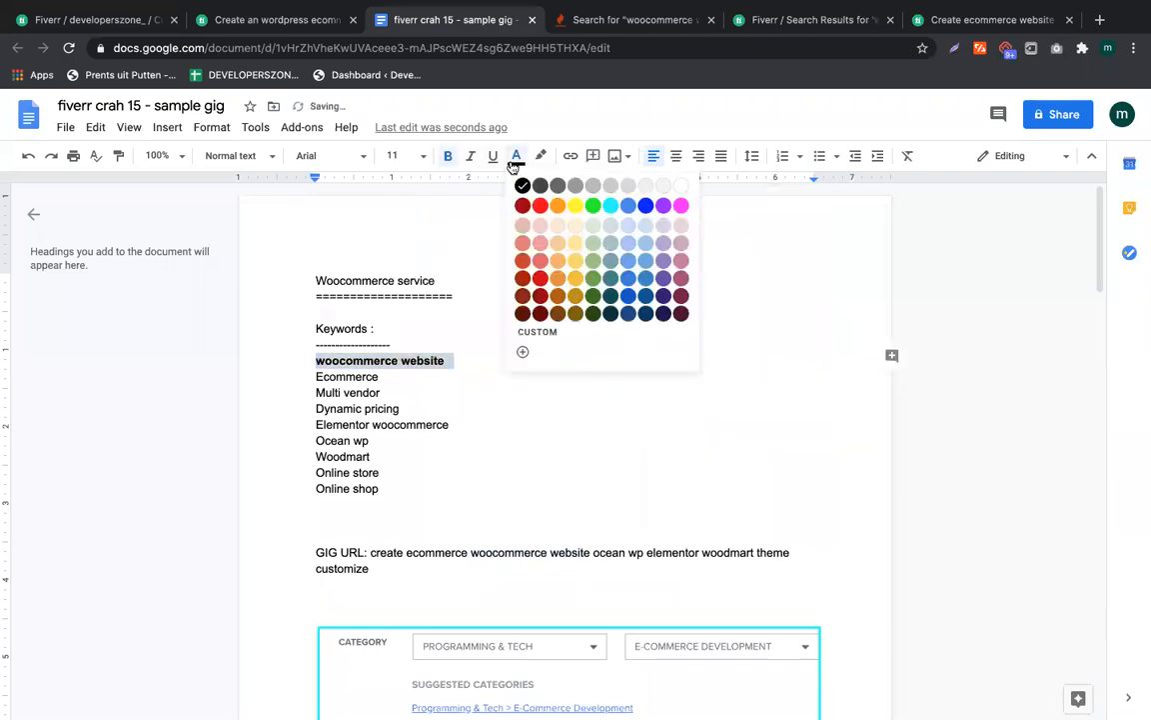
left_click(646, 205)
left_click(522, 357)
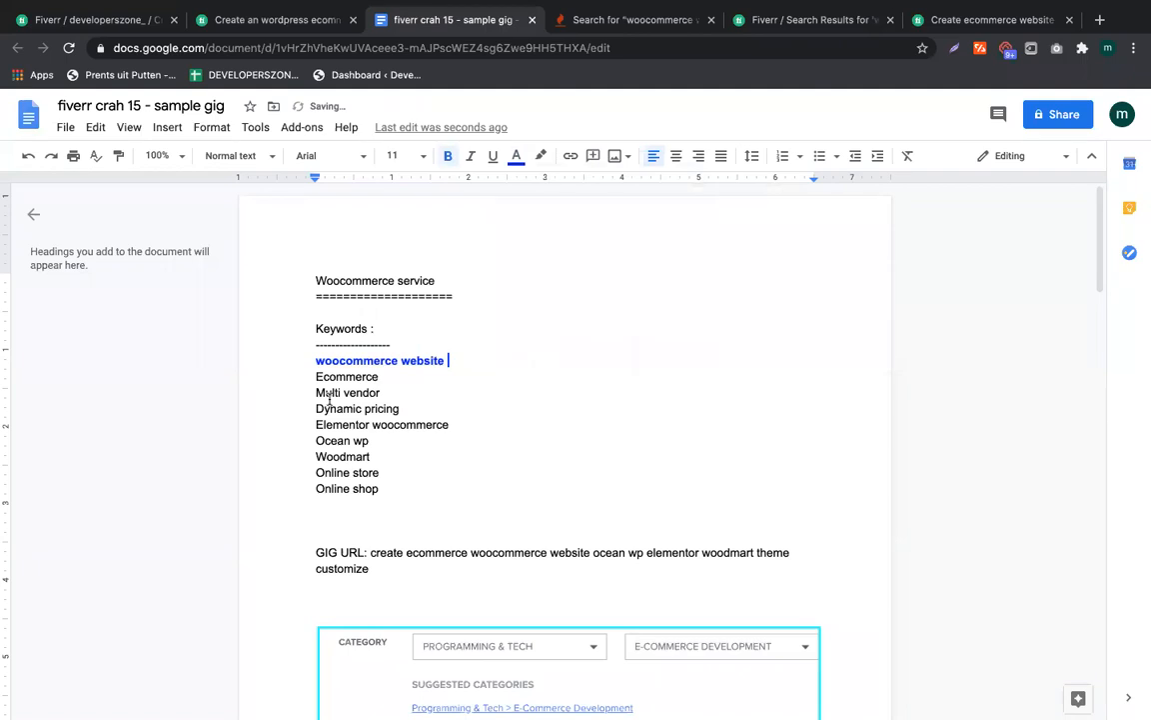
Insert the label "Master keyword:" before "woocommerce website" and underline the label
scroll(328, 405, "down", 1)
left_click(301, 320)
type("Master ")
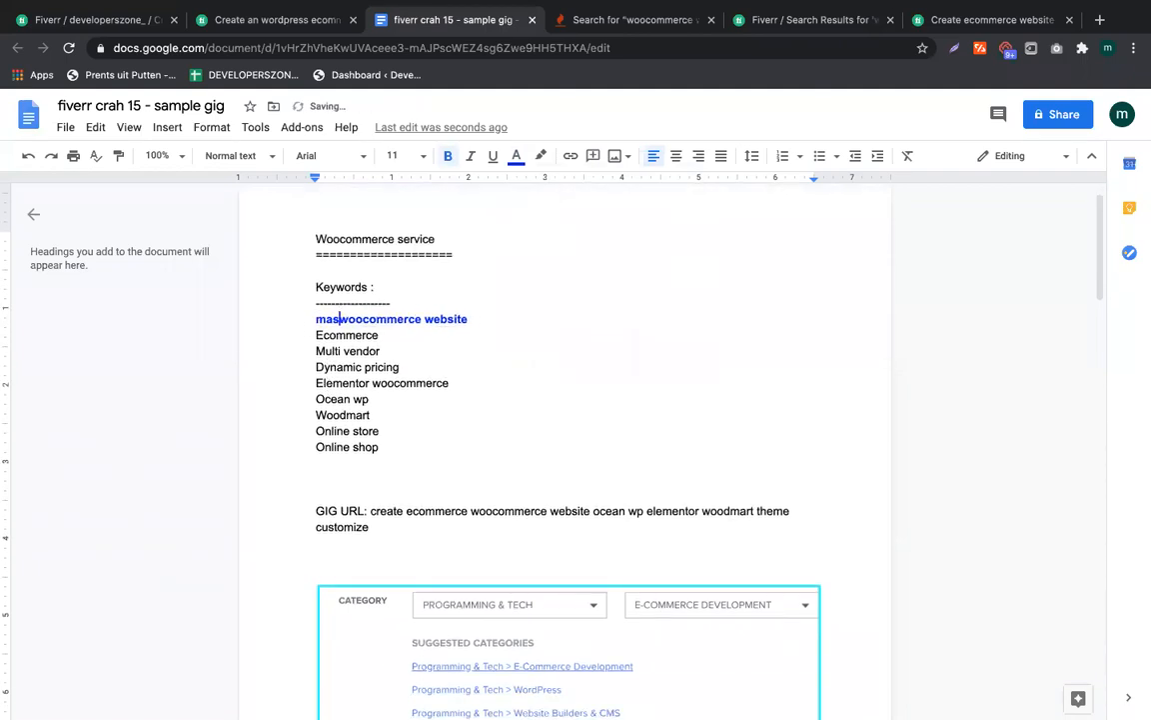
type("keyw")
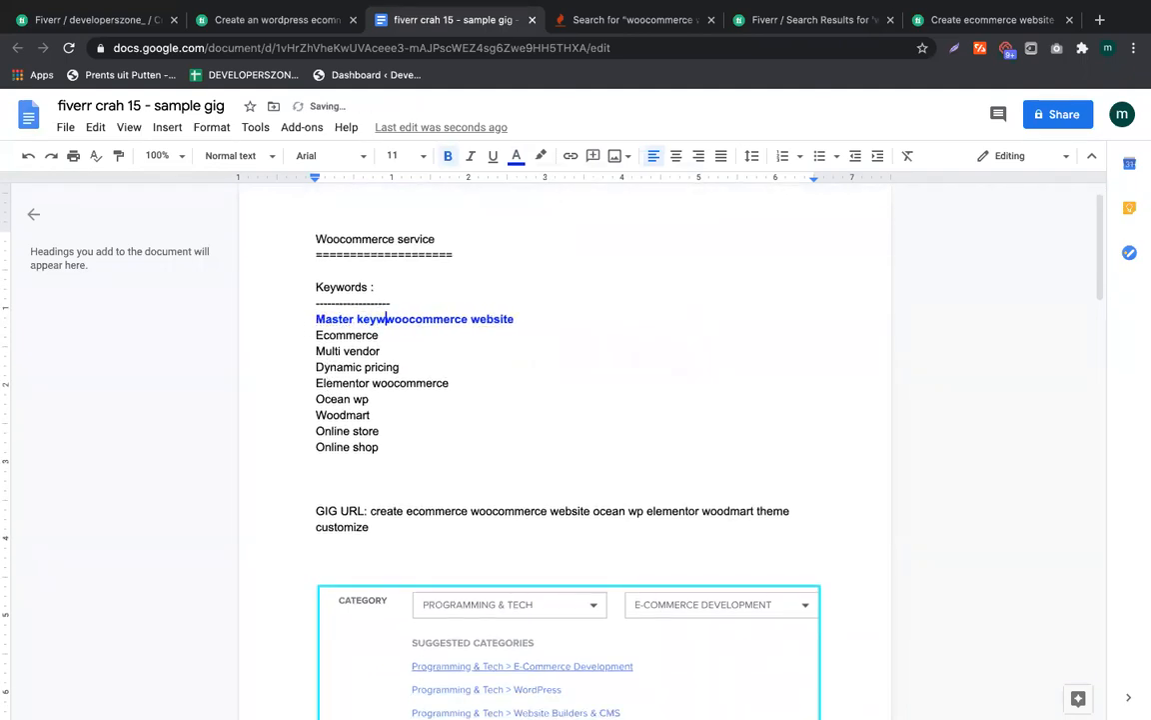
type("ord:")
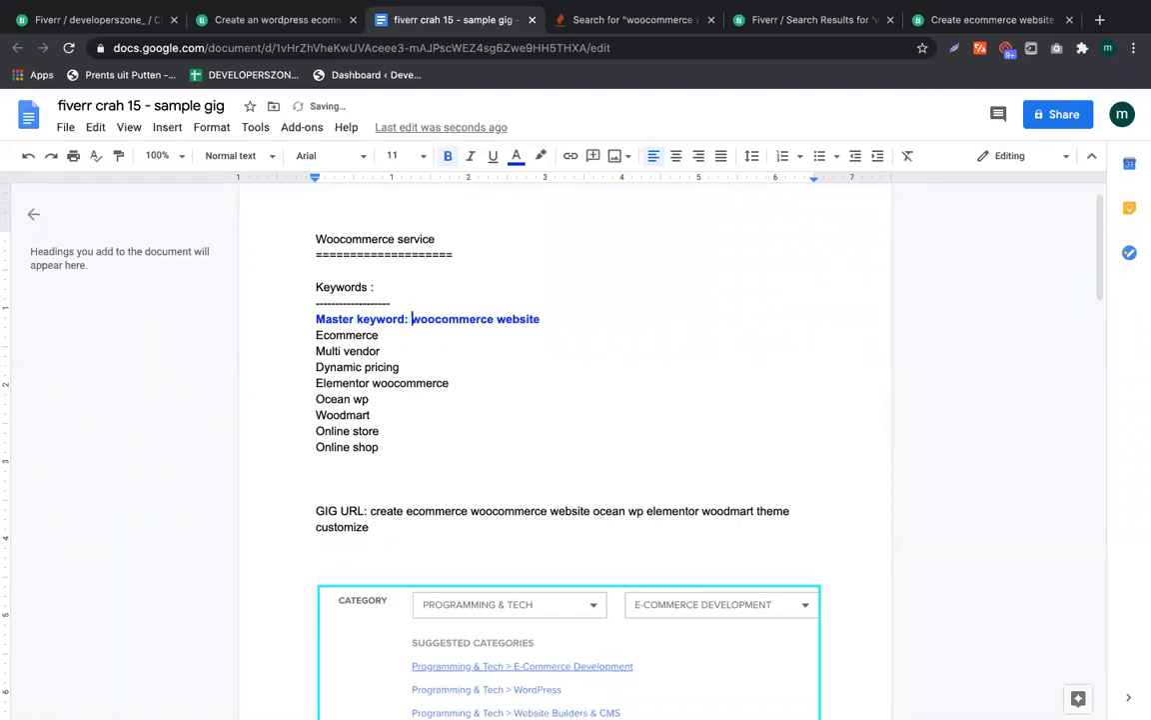
key("shift+Home")
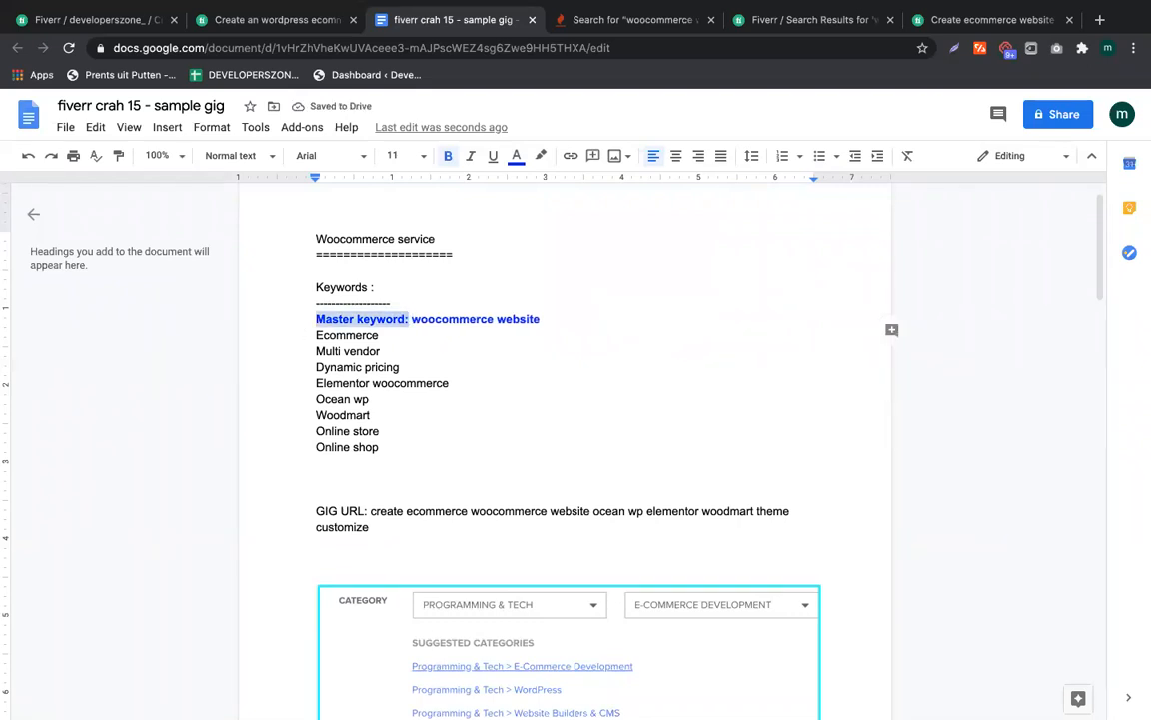
key("ctrl+u")
left_click(401, 367)
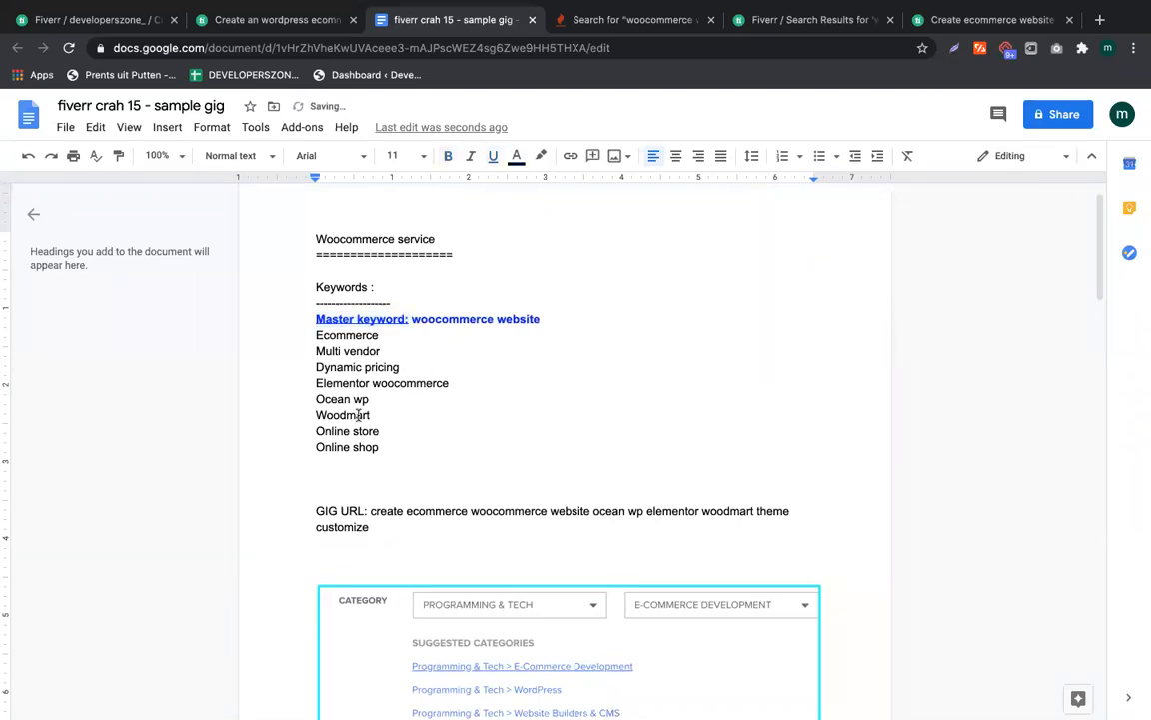
Review the remaining keywords below the master keyword and the search tags in the sample gig screenshot
scroll(508, 418, "down", 1)
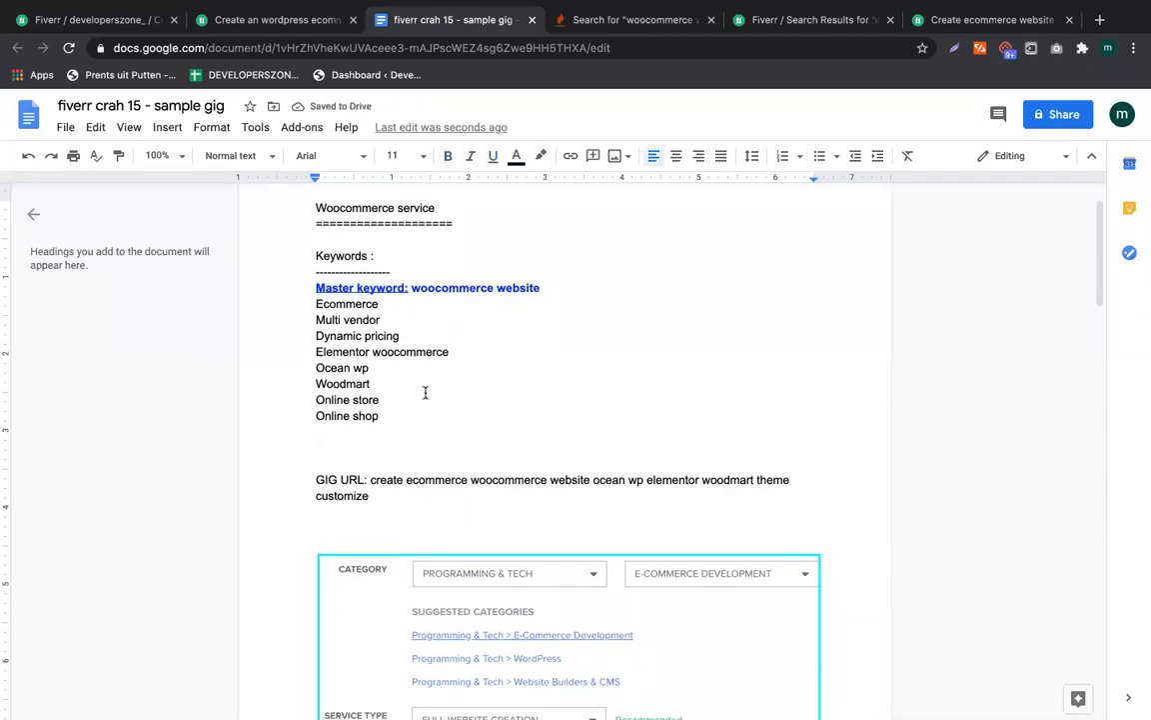
scroll(450, 387, "down", 1)
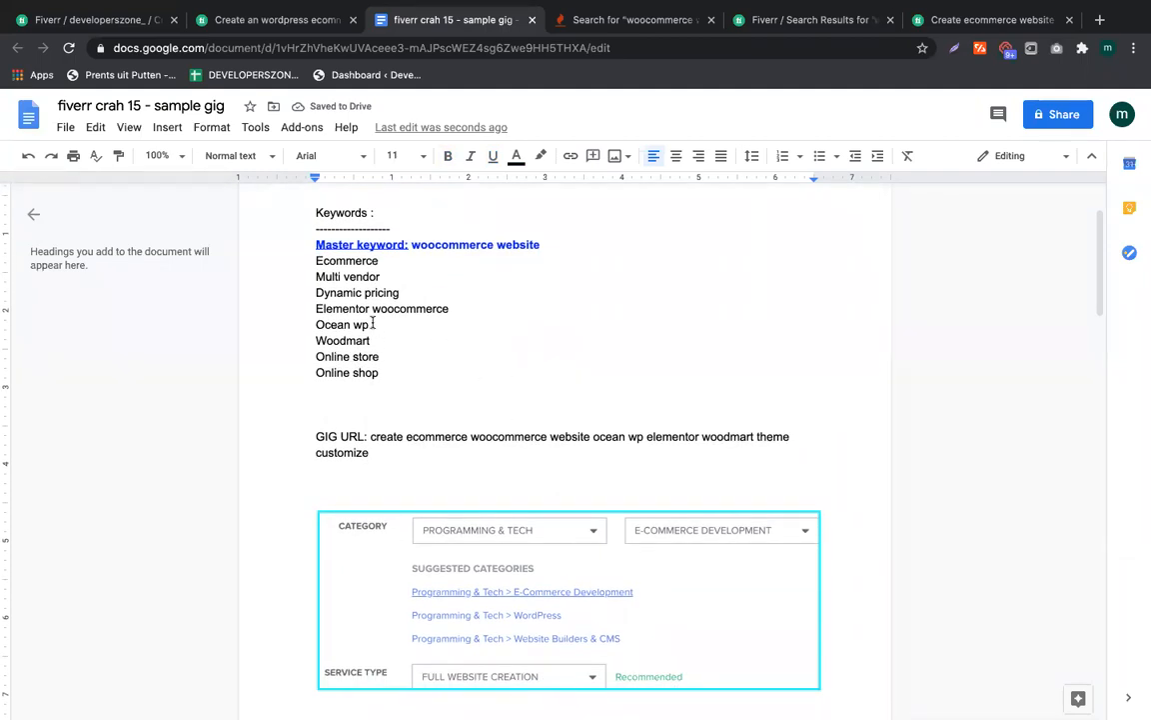
left_click_drag(312, 260, 385, 383)
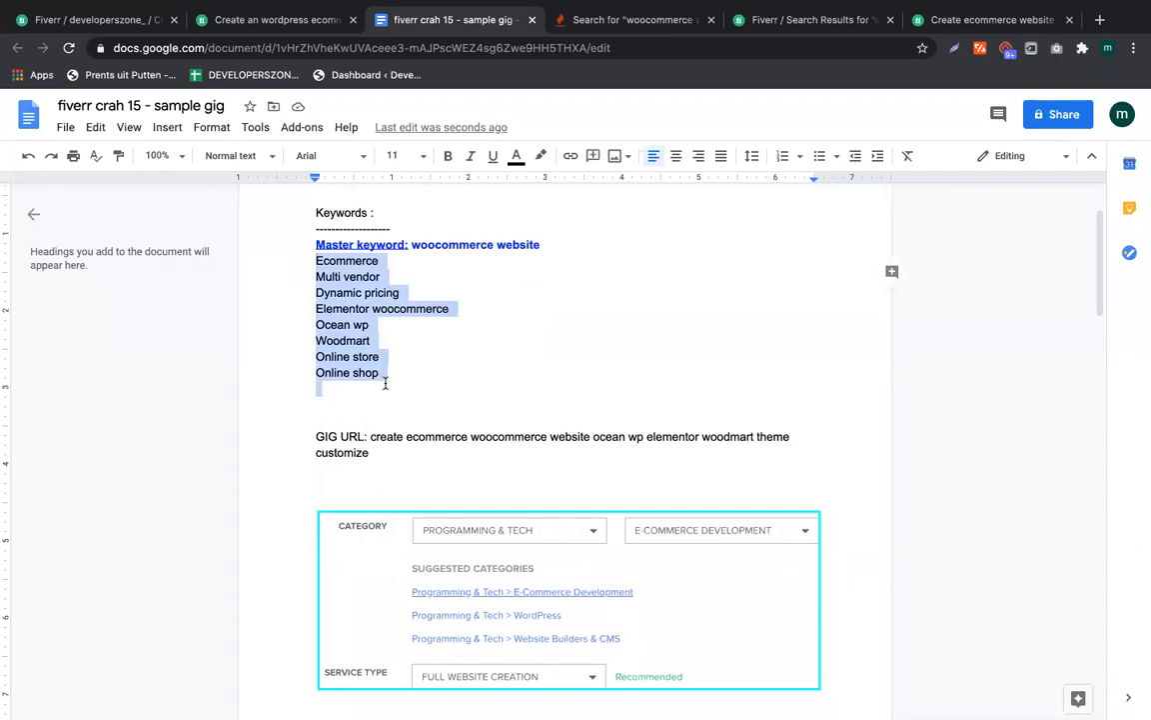
left_click(385, 383)
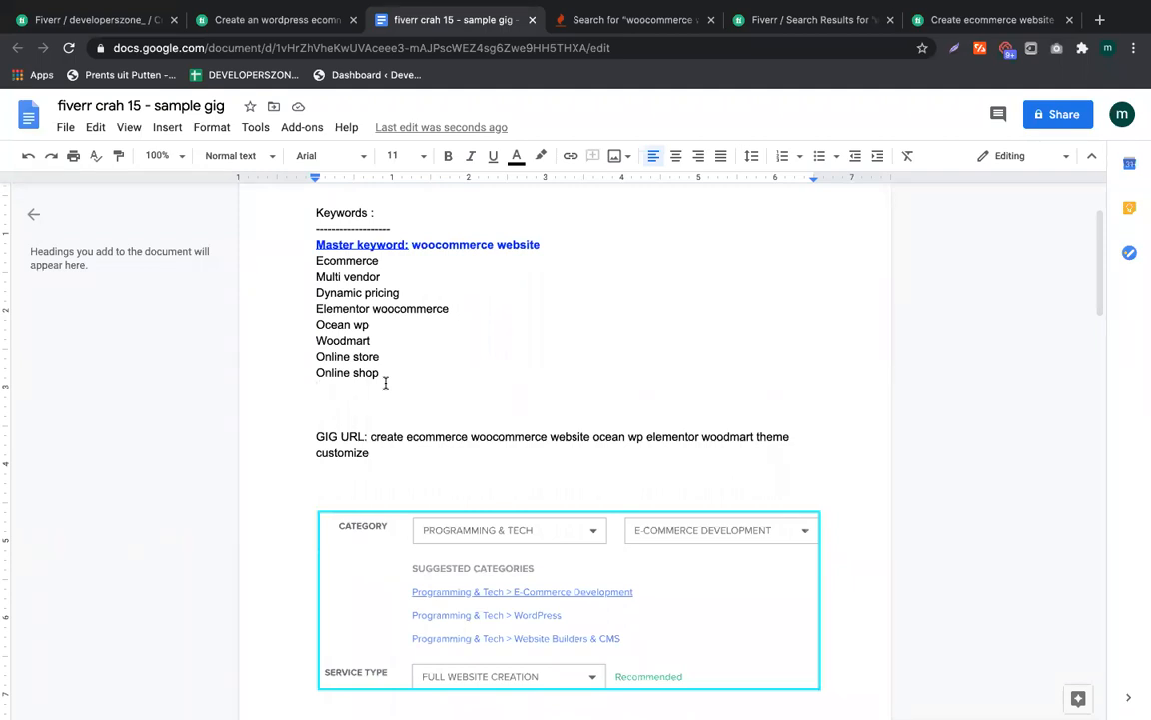
scroll(385, 383, "down", 20)
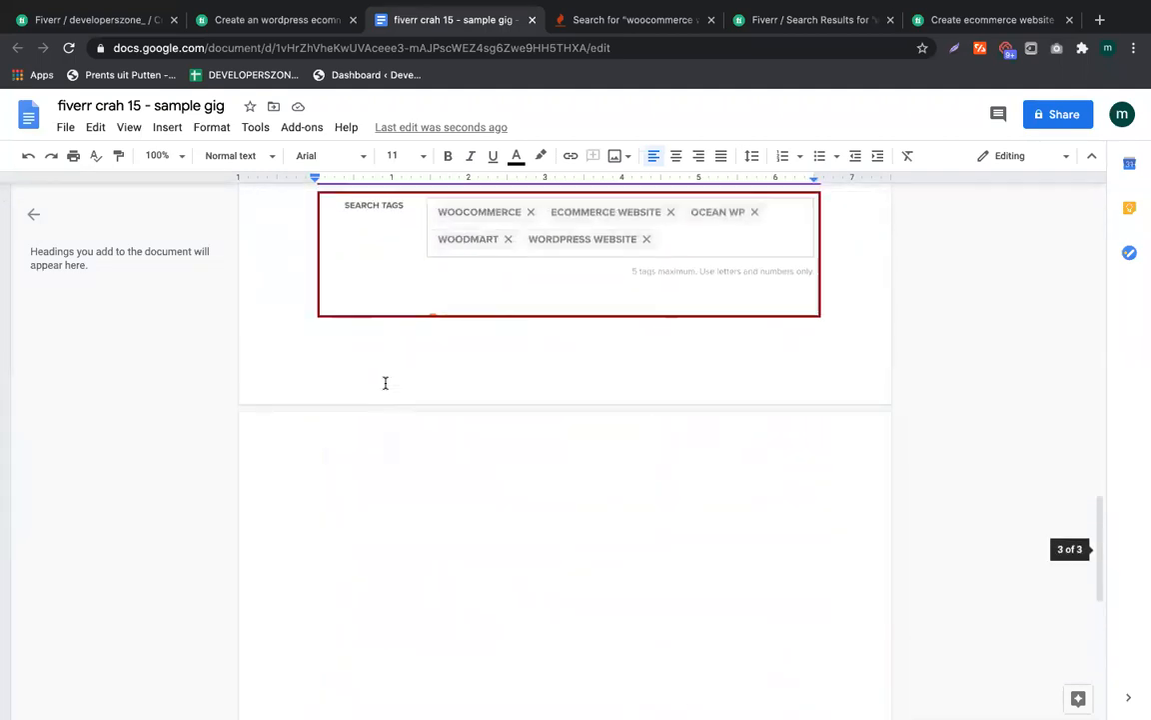
scroll(553, 347, "up", 2)
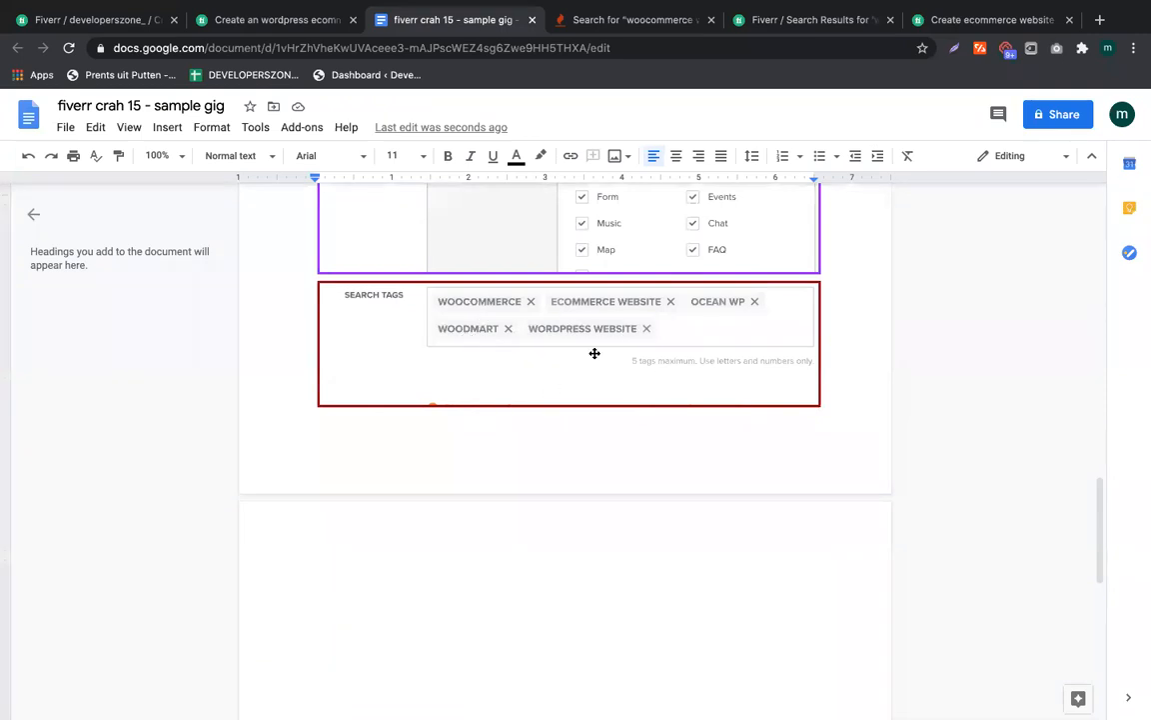
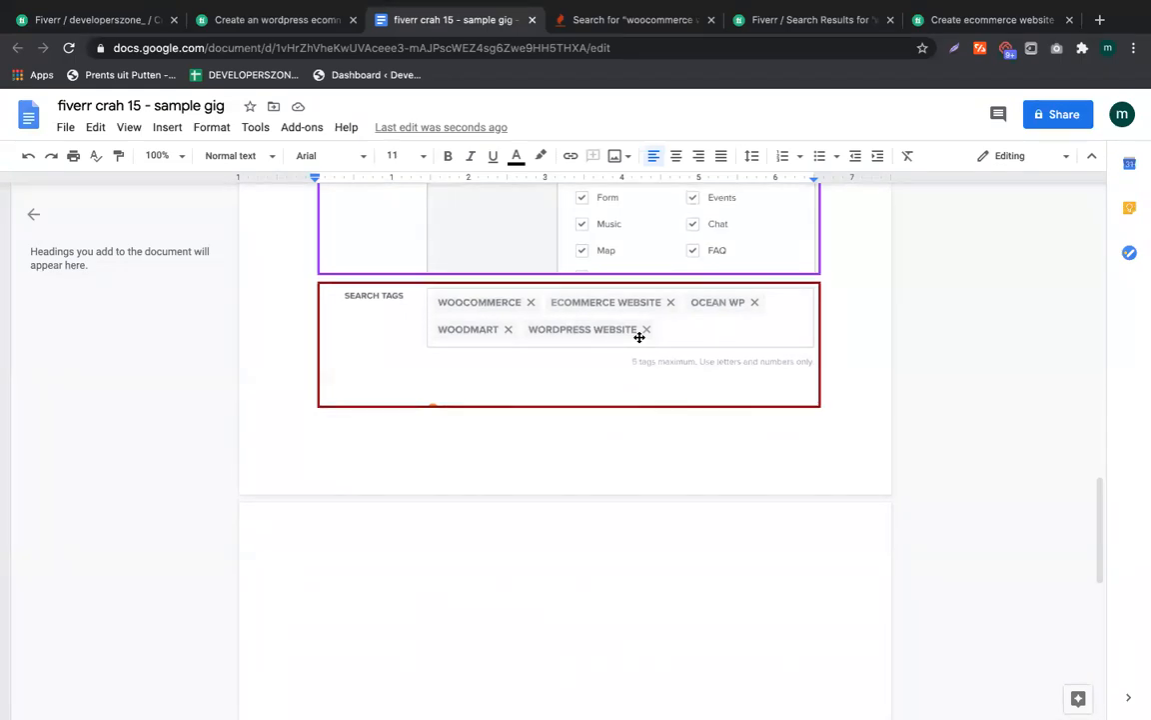
Add the keyword "Shopify store" on its own line below "Online shop", leaving a blank line between them
scroll(638, 337, "up", 15)
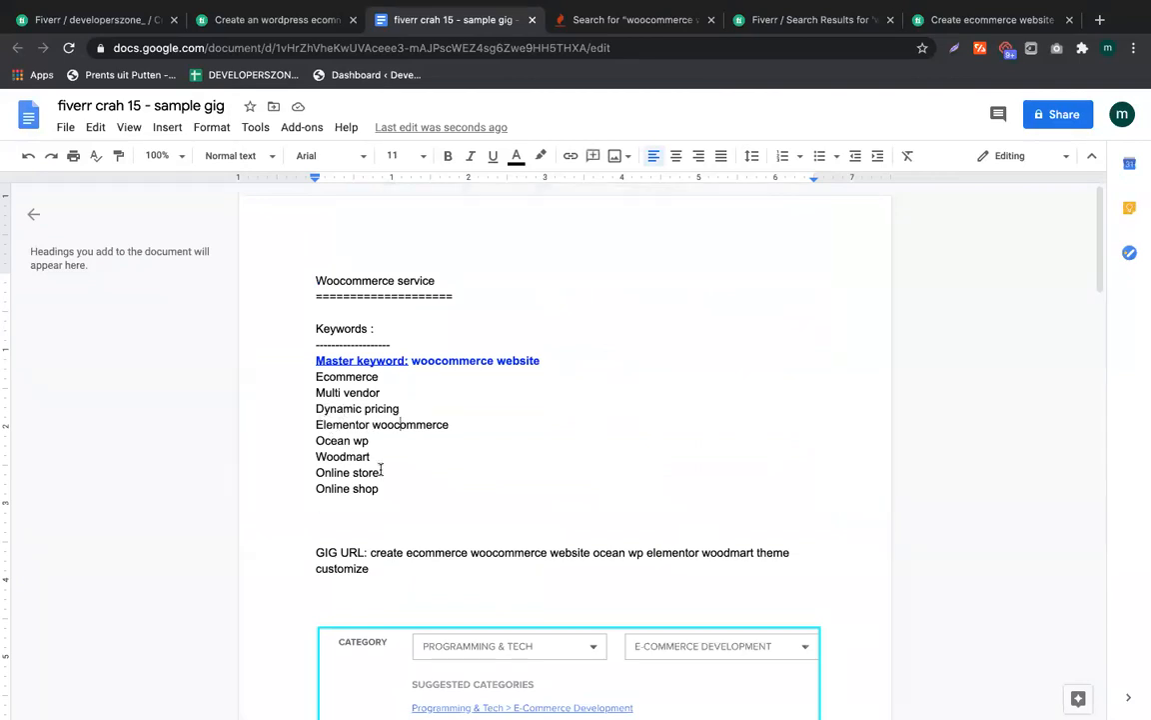
left_click(336, 511)
key("Return")
type("shopiy")
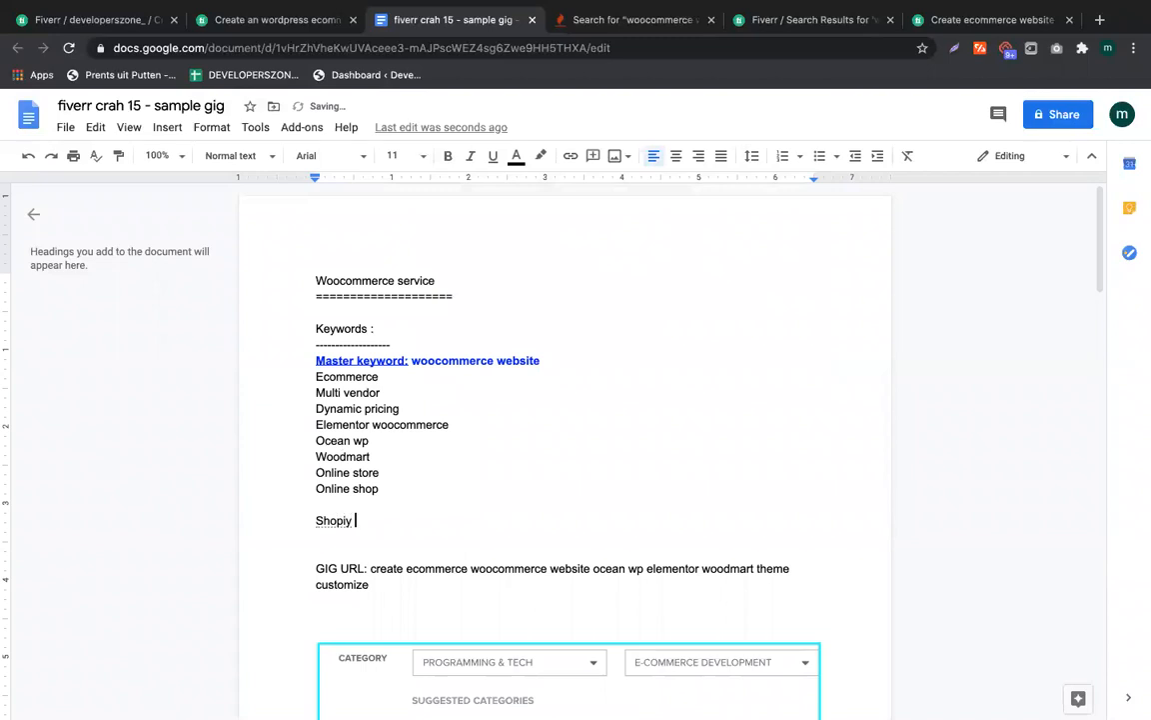
key("ctrl+z")
type("fy store")
Add the keyword "Shopify theme" on a new line below "Shopify store"
key("Return")
type("online")
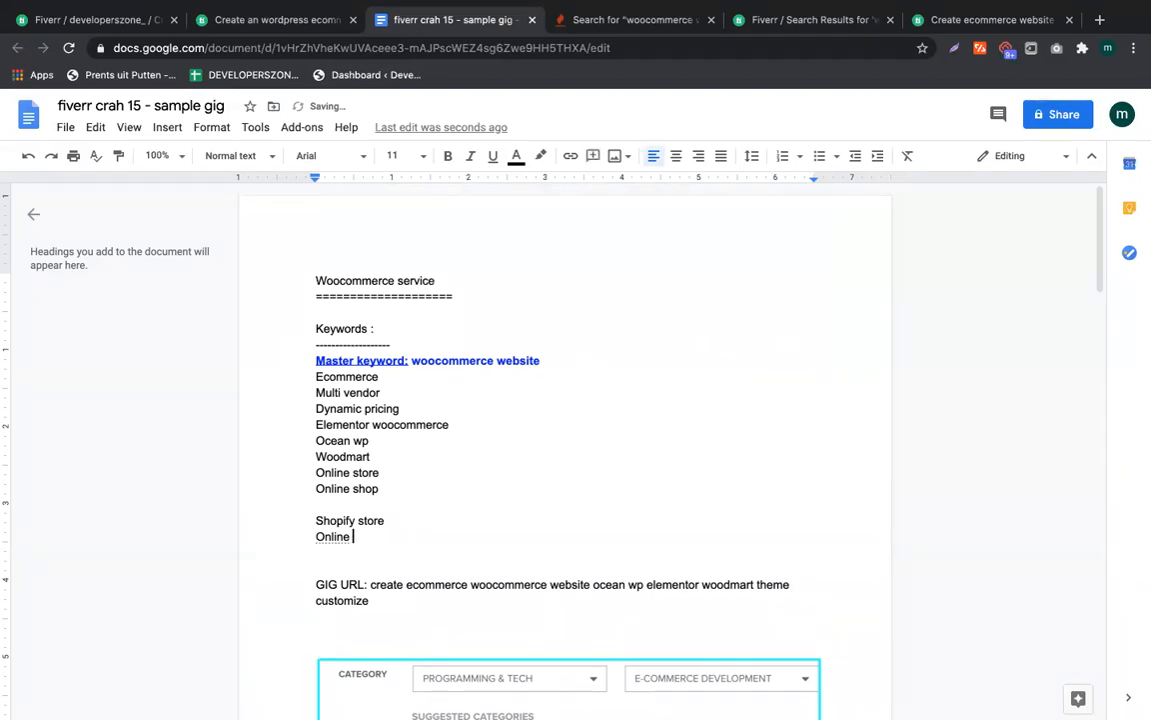
key("BackSpace")
key("BackSpace")
key("BackSpace")
key("BackSpace")
key("BackSpace")
key("BackSpace")
key("BackSpace")
type("shopify theme")
key("Return")
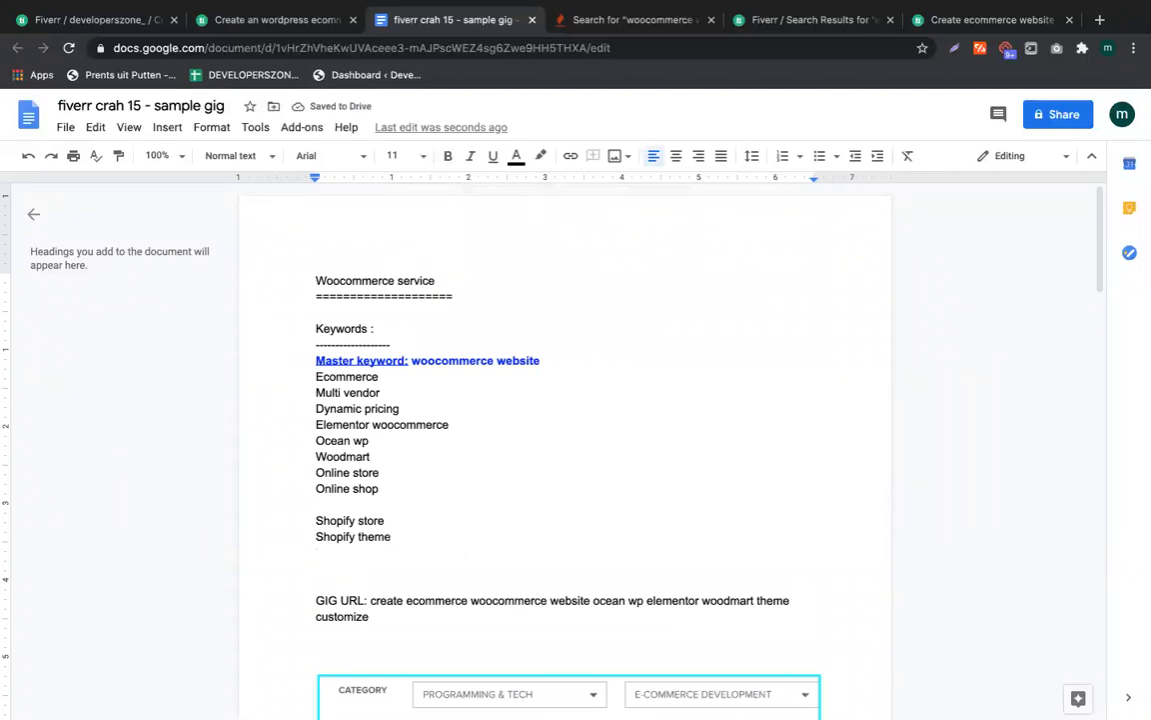
Add the keyword "Ecommerce website" on the line below "Shopify theme"
type("s")
key("BackSpace")
type("ecommerce ")
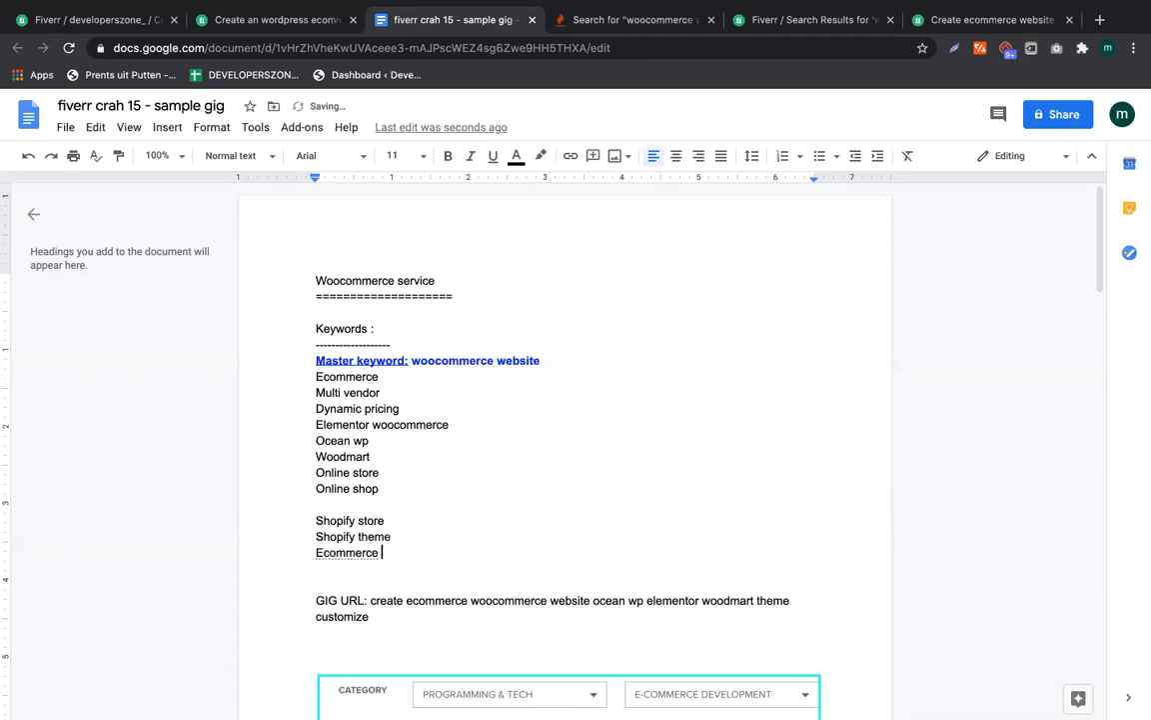
type("website")
Add the keywords "Woocommerce theme" and "Woocommerce bug" on separate lines directly below "Online shop"
left_click(406, 524)
left_click(414, 491)
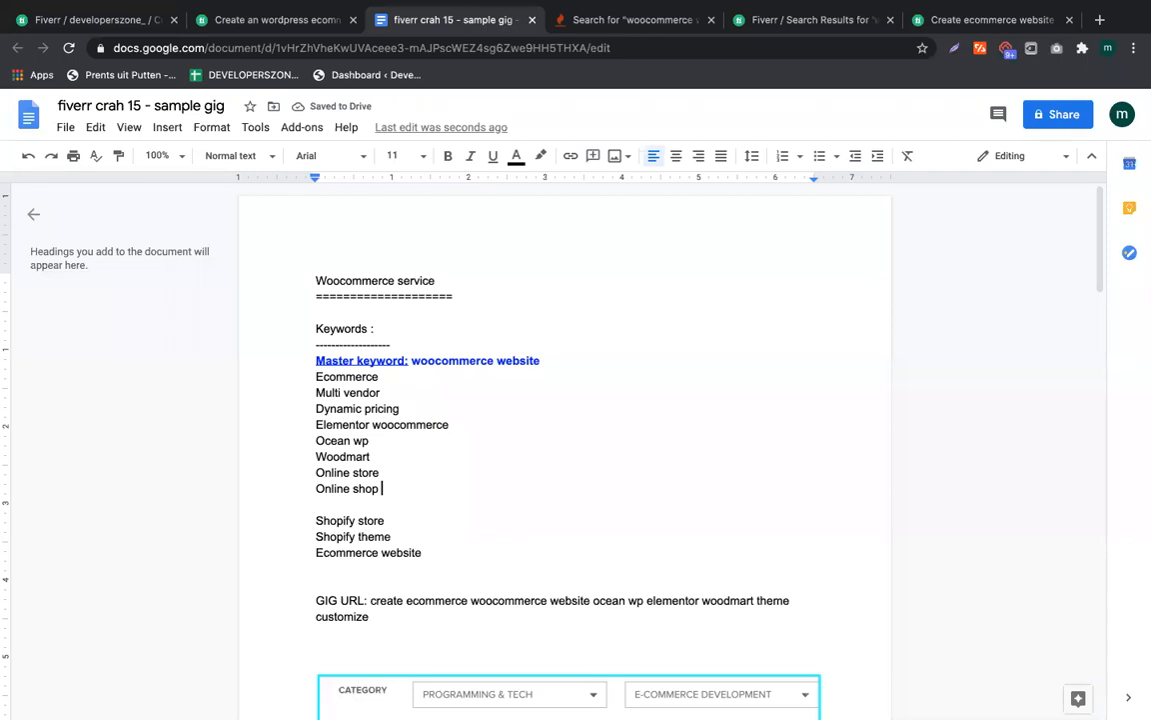
key("Return")
type("woocommerce theme")
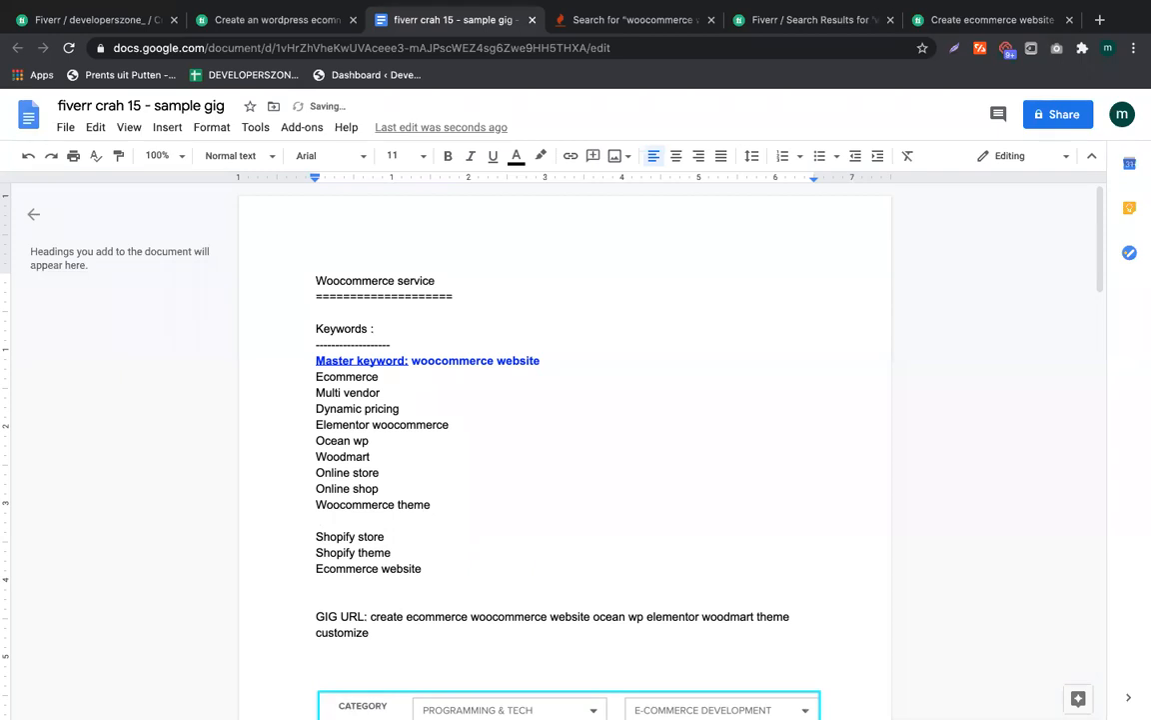
scroll(522, 517, "down", 1)
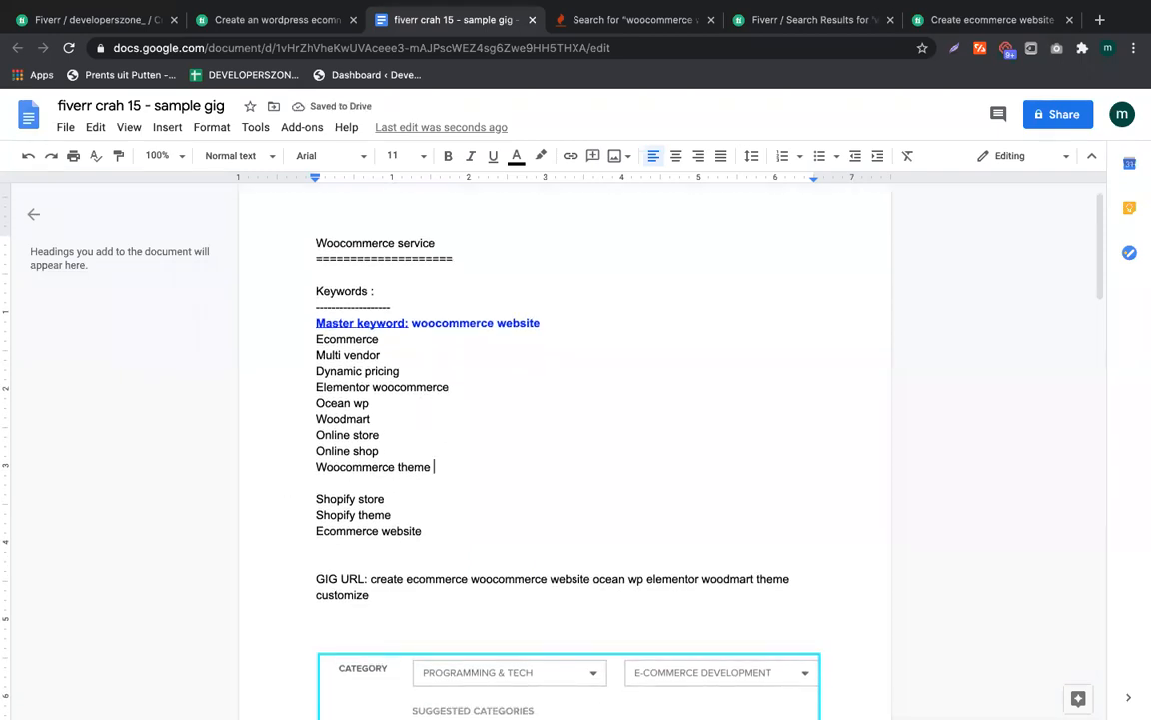
key("Return")
type("woocommerce bug")
key("Return")
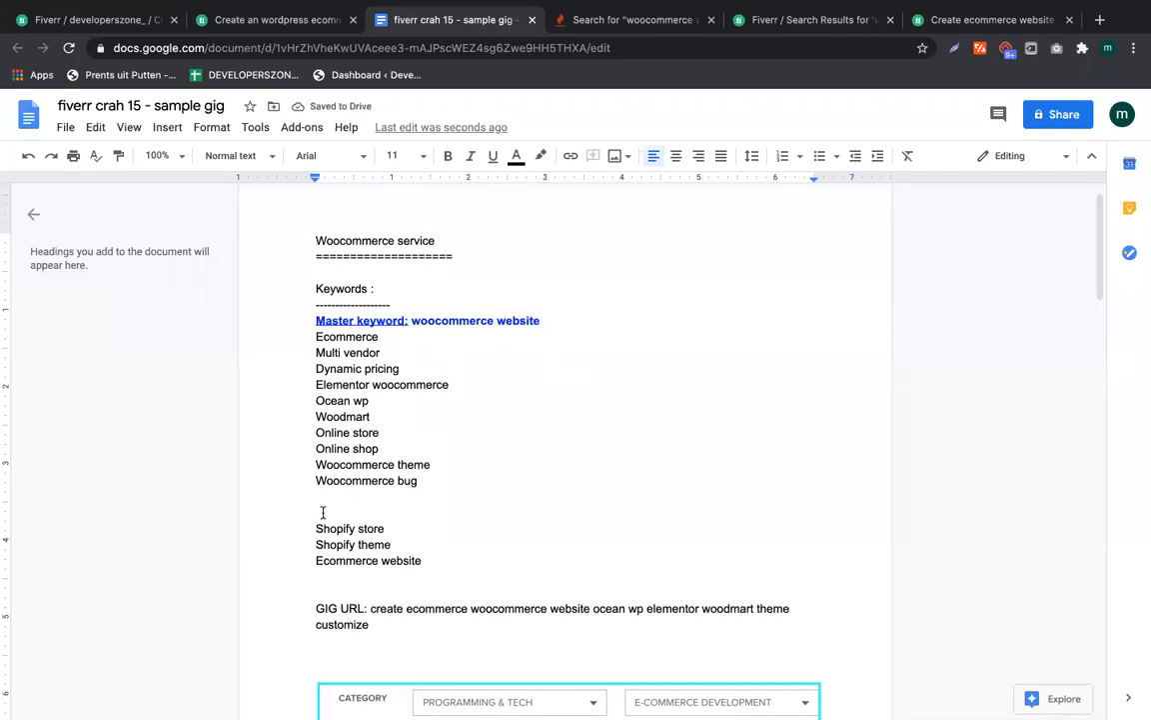
Examine the individual words of the keyword "Woocommerce theme" in the list
left_click(382, 480)
double_click(363, 465)
left_click(427, 466)
double_click(356, 465)
double_click(411, 466)
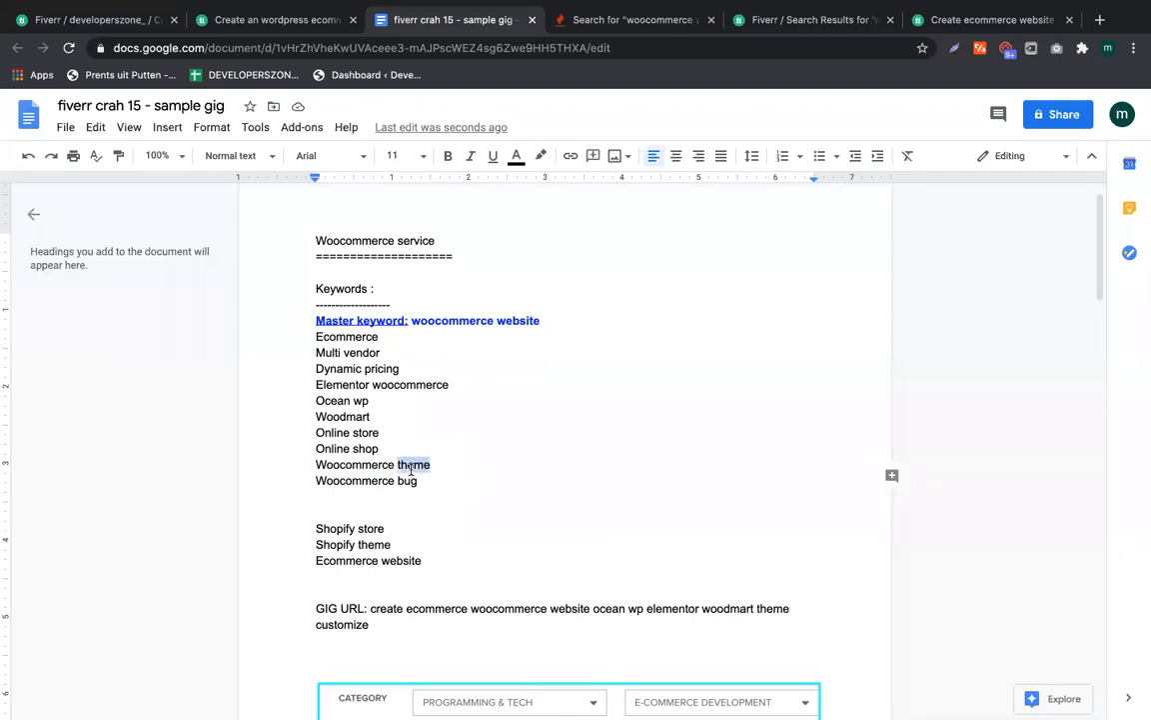
left_click(370, 466)
double_click(372, 466)
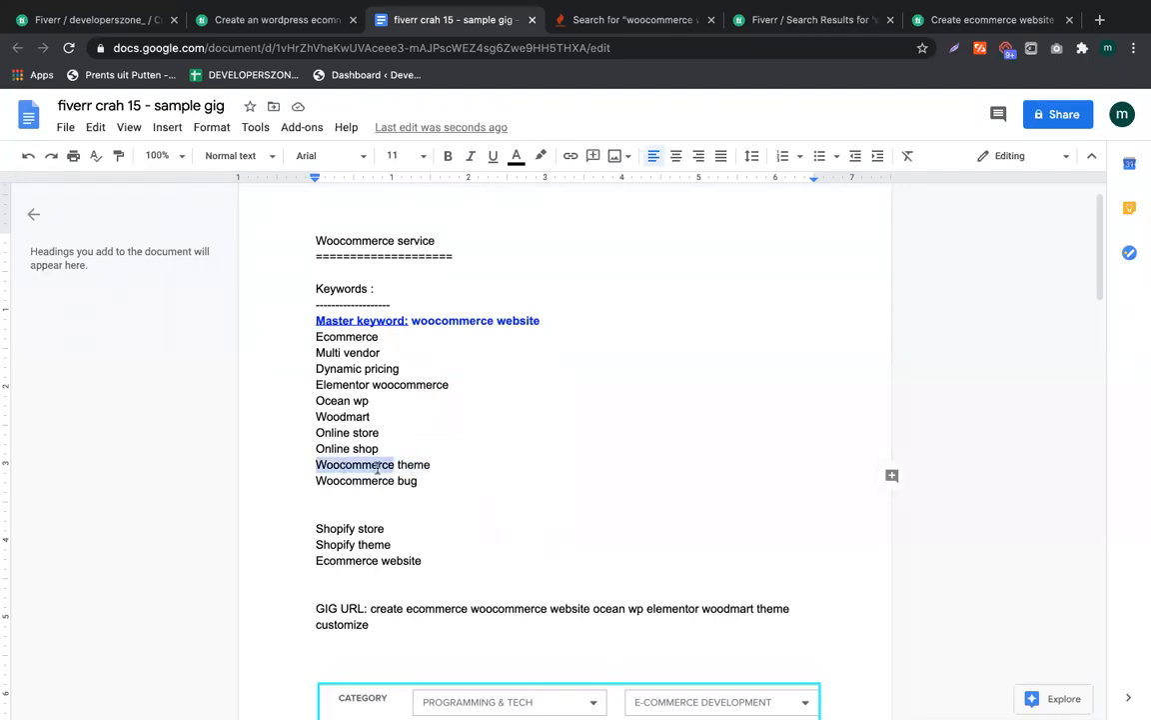
double_click(415, 466)
double_click(356, 466)
left_click(431, 466)
left_click_drag(432, 466, 270, 468)
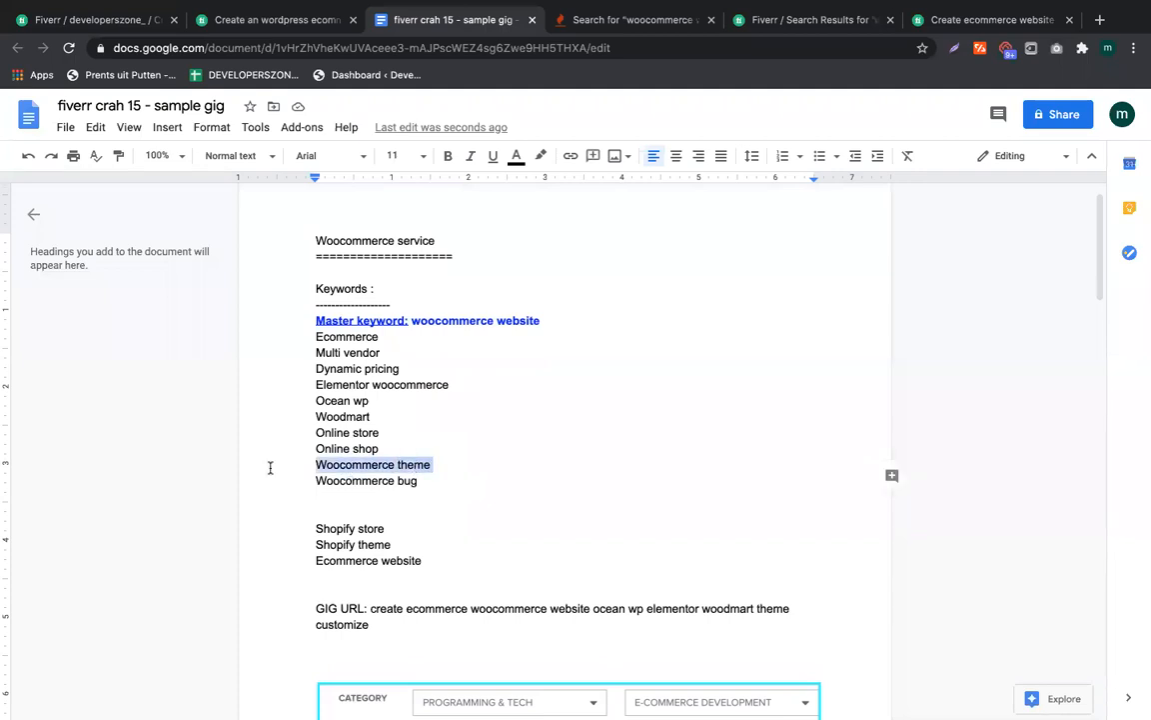
left_click(395, 491)
Switch to the new Fiverr gig, save its overview details and continue to the following stage
scroll(395, 491, "down", 3)
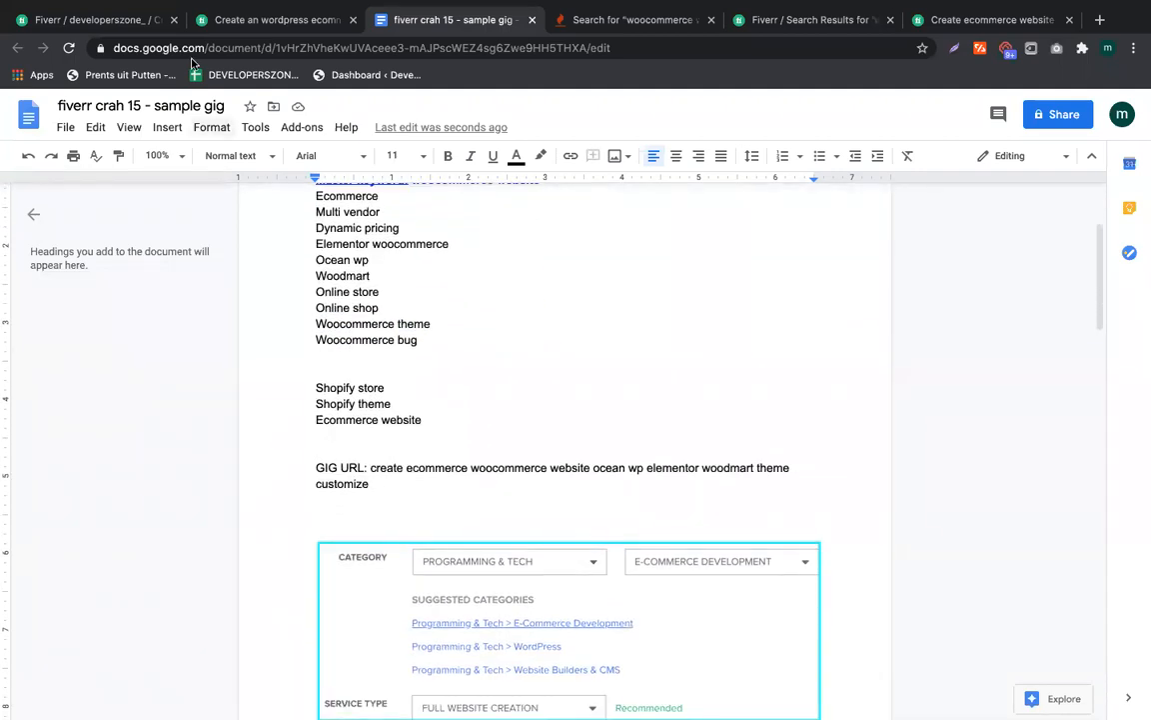
left_click(116, 22)
scroll(410, 472, "down", 15)
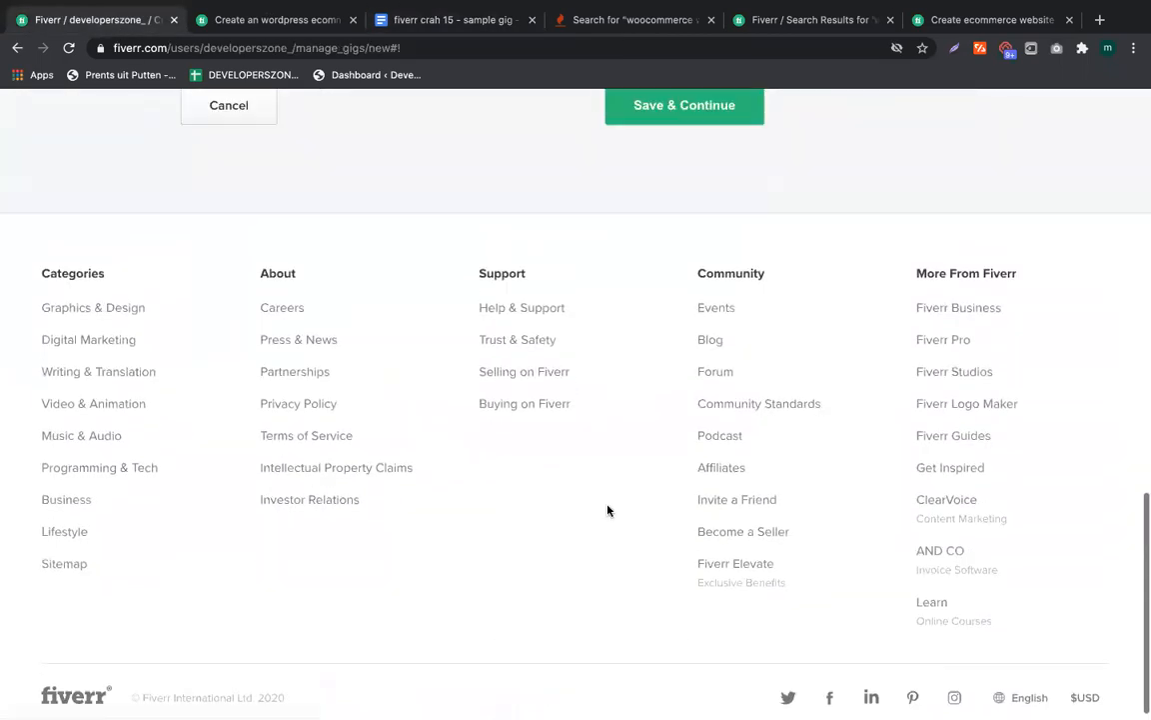
scroll(607, 511, "up", 3)
left_click(665, 393)
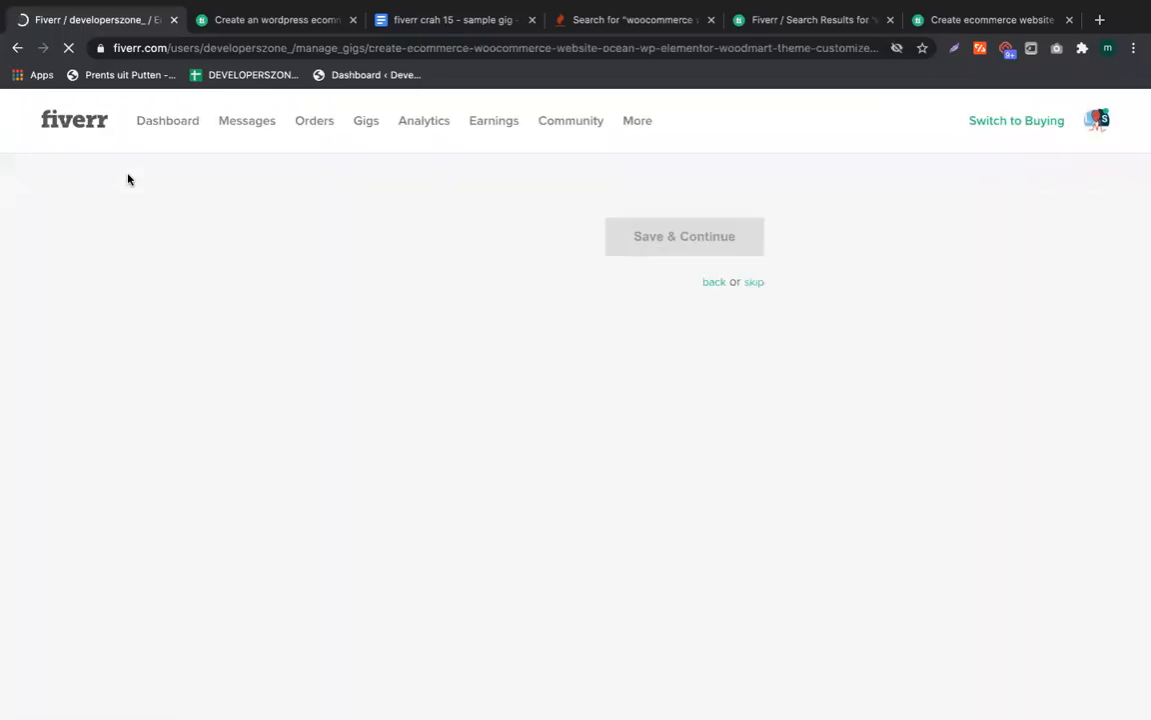
Return to the gig's Overview stage and examine the wizard parameter at the end of the page address
left_click(92, 180)
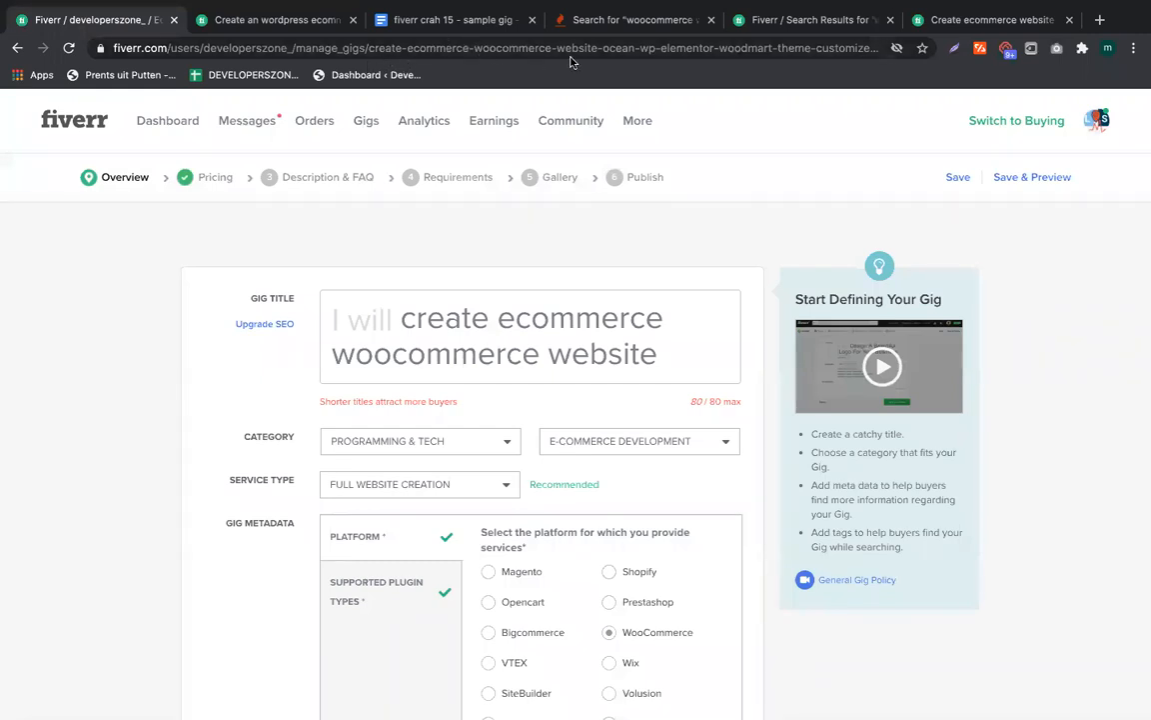
left_click(753, 43)
key("Right")
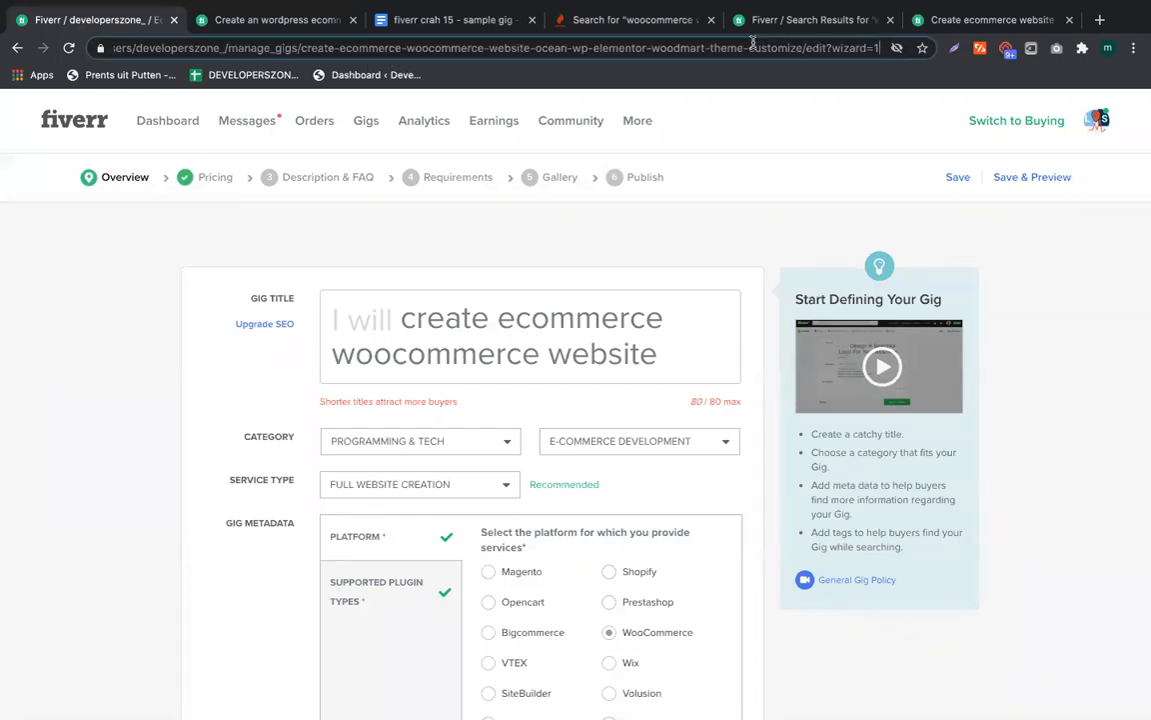
left_click_drag(834, 48, 883, 50)
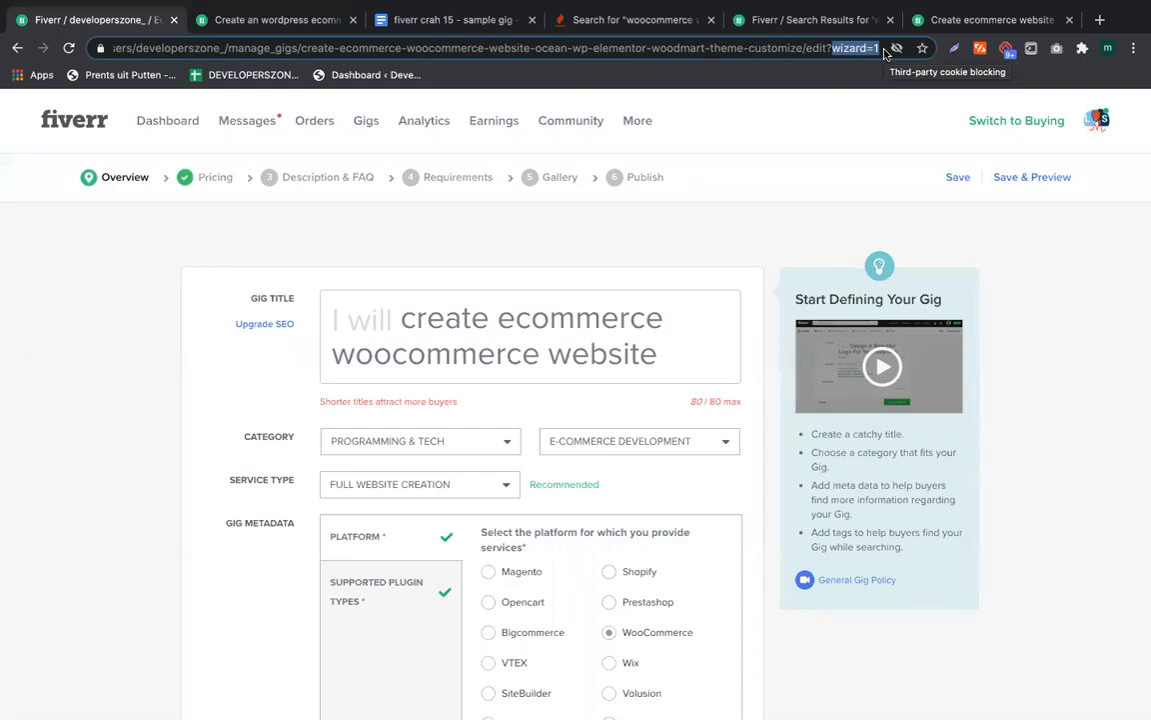
key("Right")
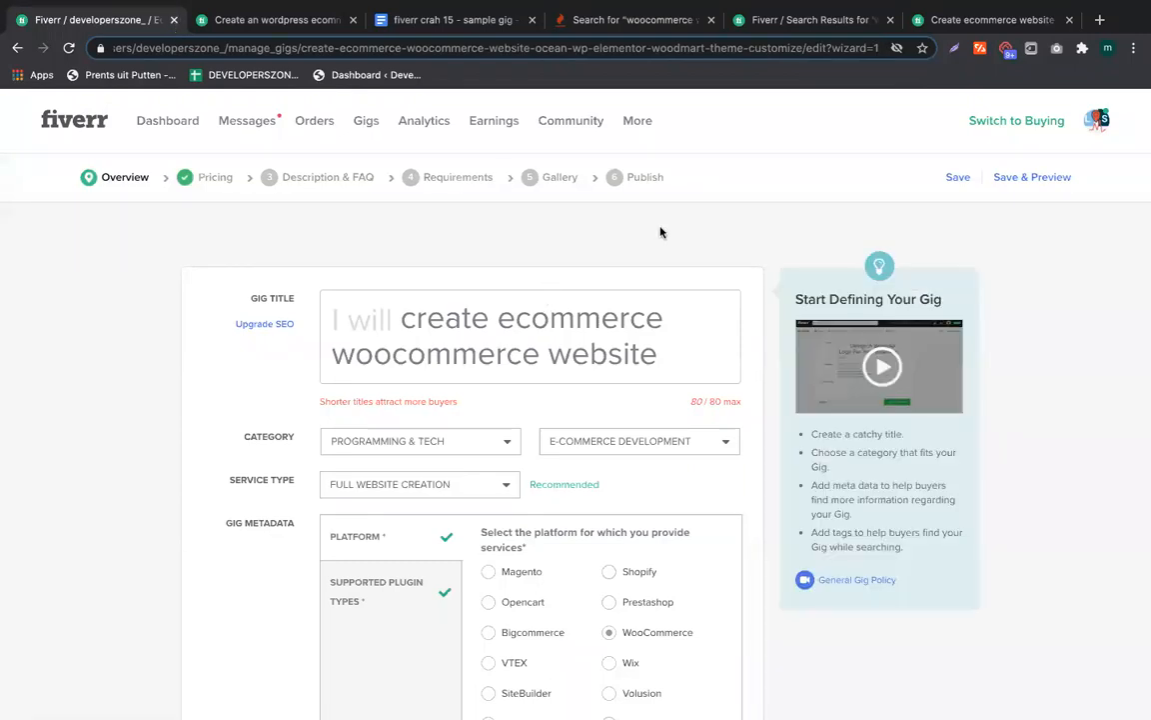
left_click_drag(832, 48, 877, 48)
Open the gig's Pricing stage and check the wizard parameter in its page address
left_click(212, 180)
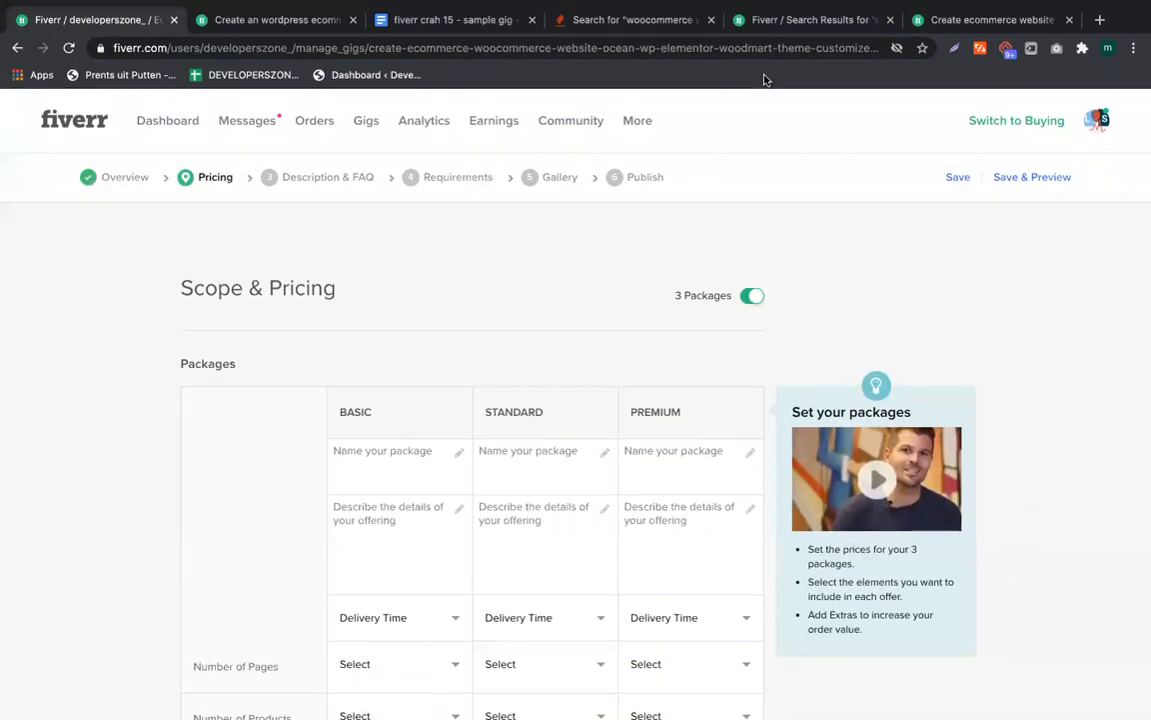
left_click(737, 48)
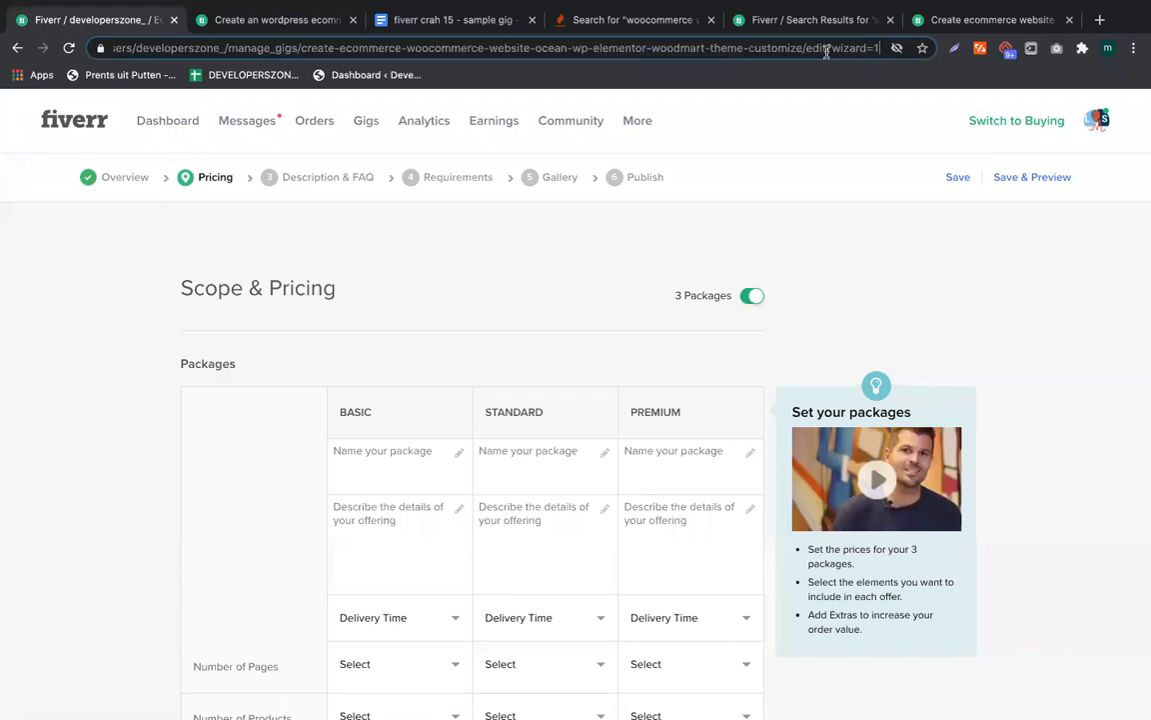
left_click_drag(830, 47, 881, 51)
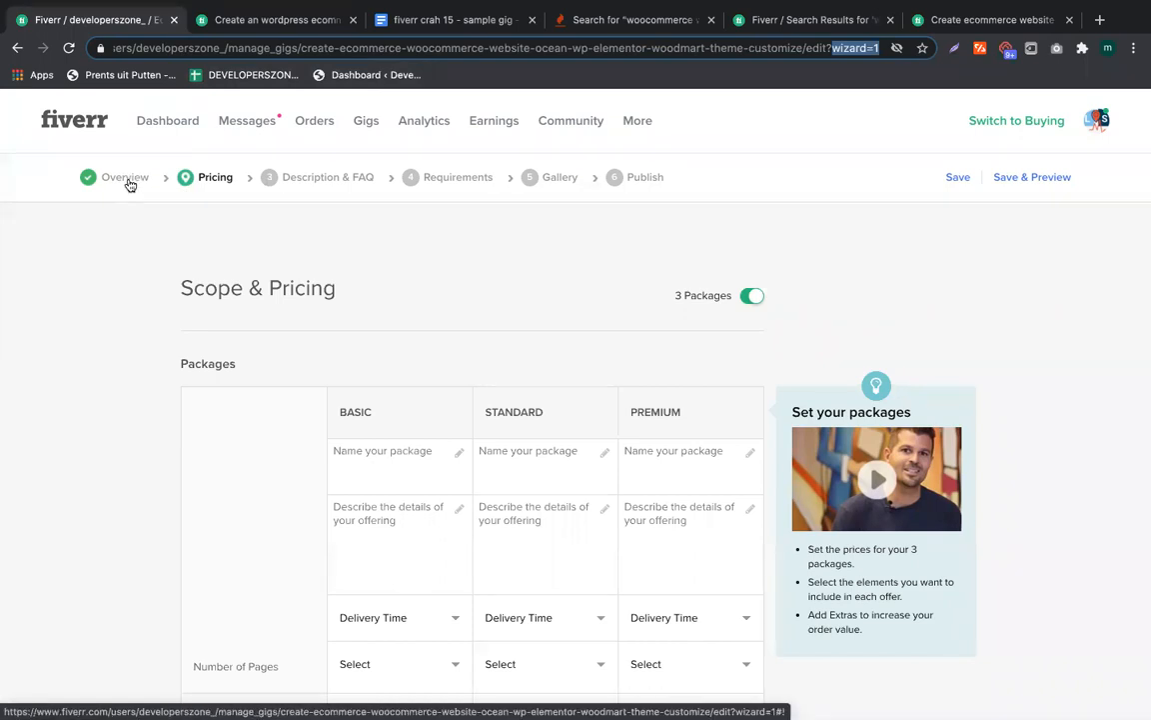
Switch to the sample gig document and review the supporting keywords under the master keyword
left_click(419, 26)
scroll(372, 353, "up", 1)
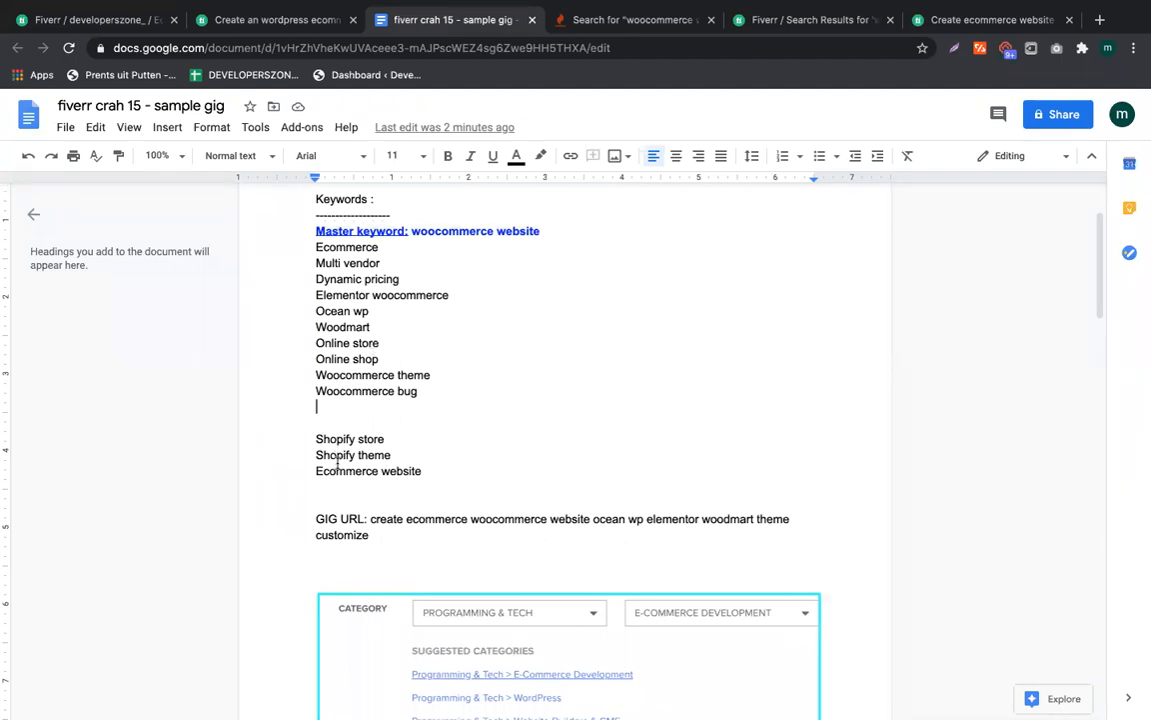
double_click(346, 392)
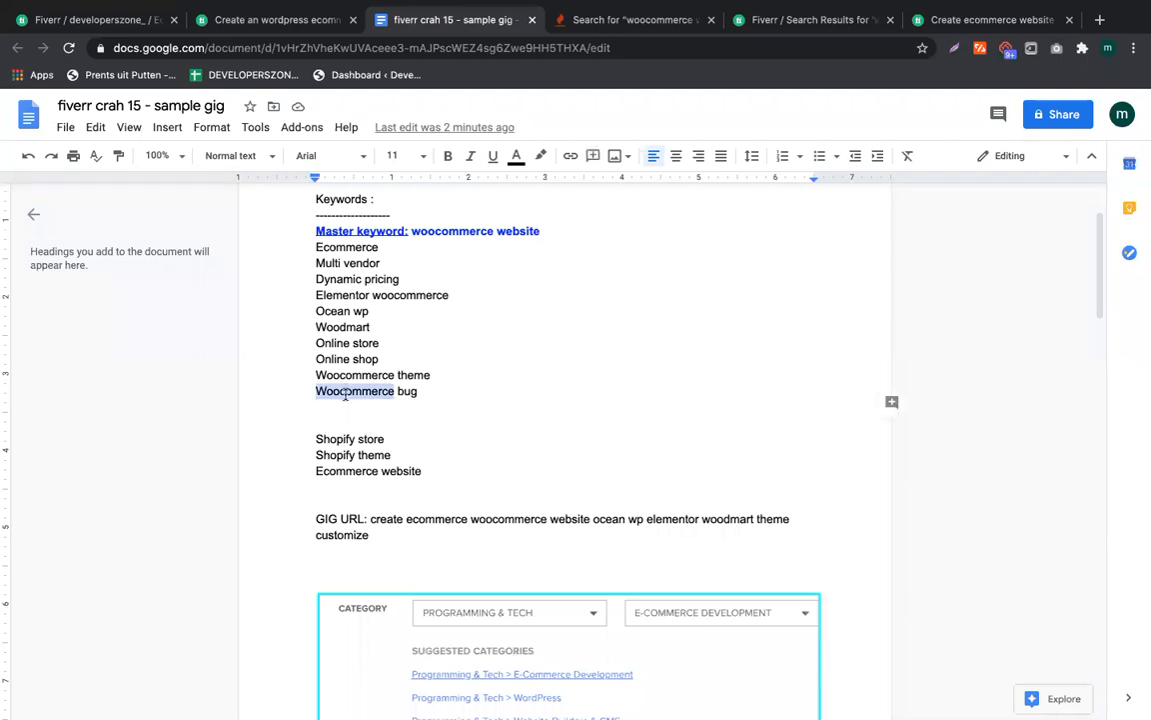
scroll(346, 393, "up", 1)
double_click(347, 271)
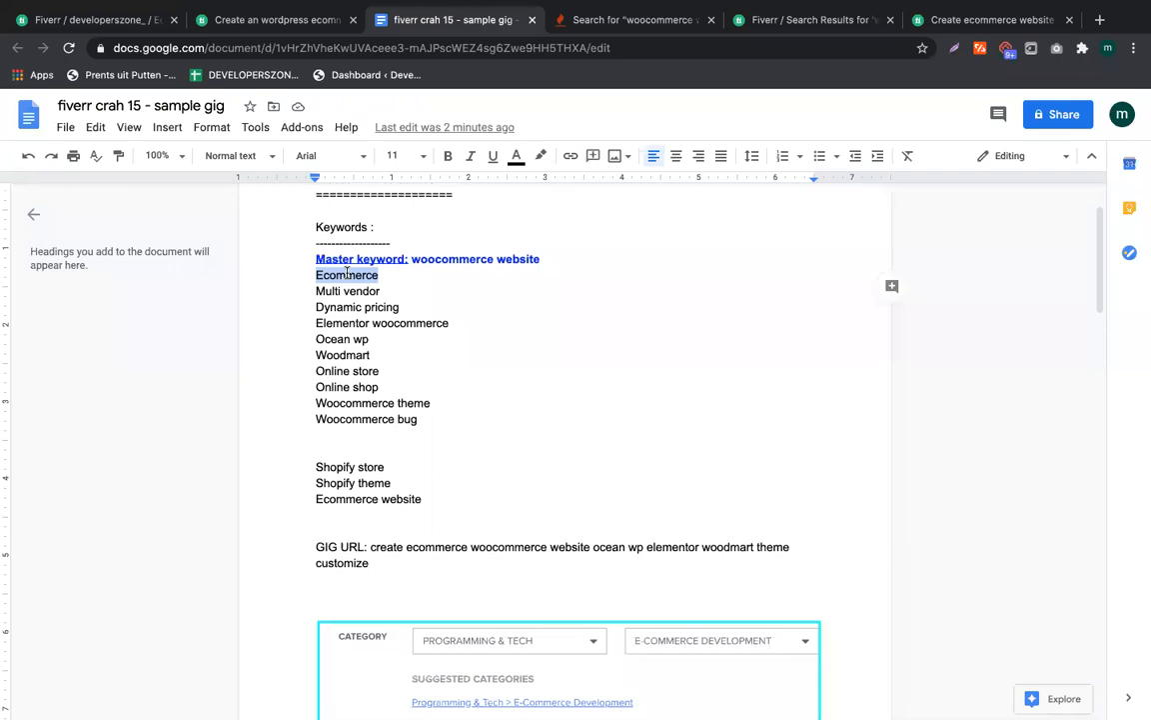
left_click(347, 271)
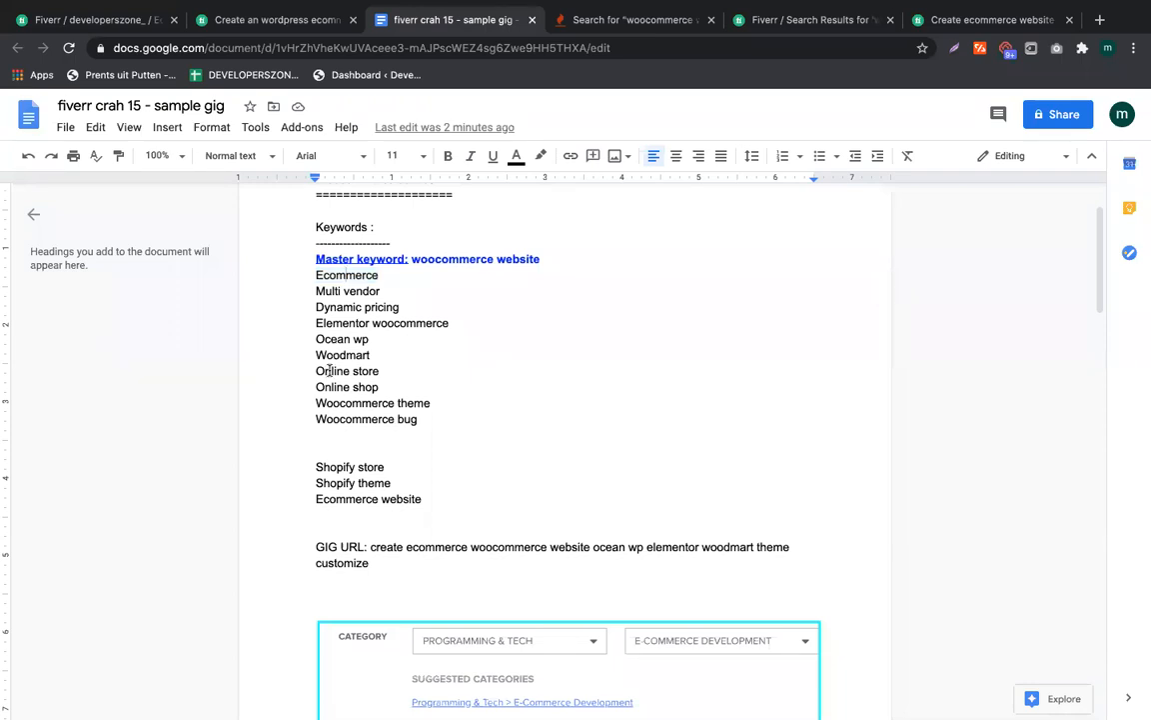
left_click(336, 500)
Go back to the Overview stage of the new Fiverr gig and clear the entire gig title
left_click(251, 19)
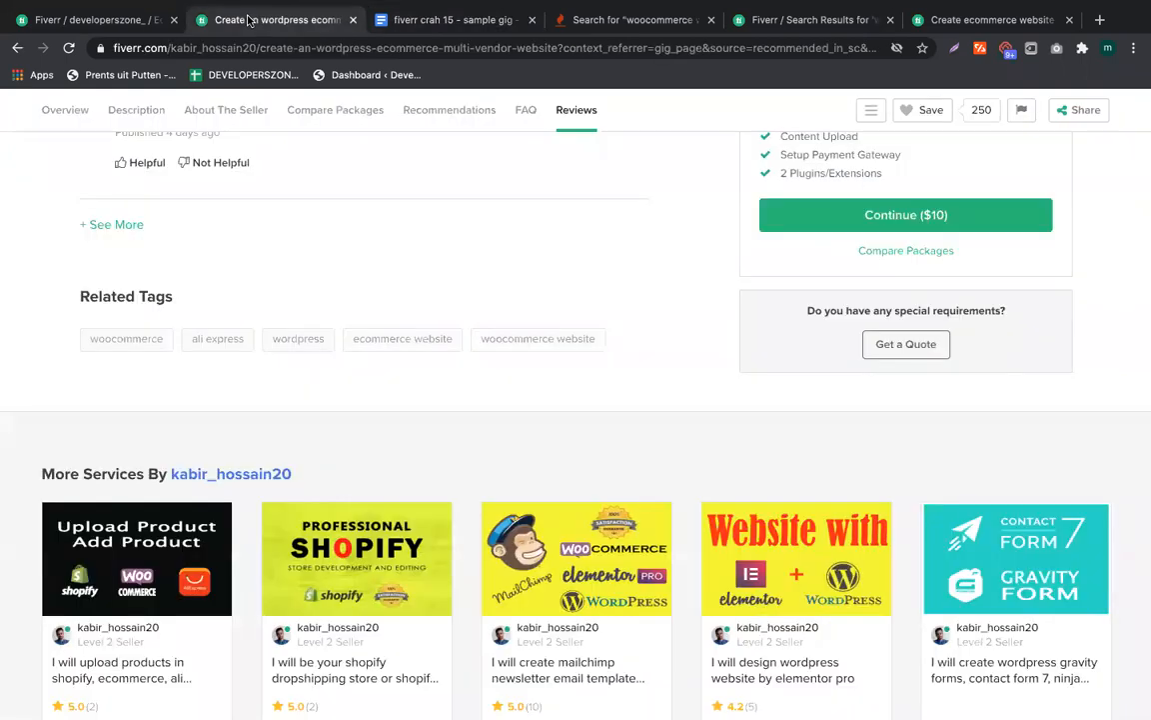
left_click(97, 21)
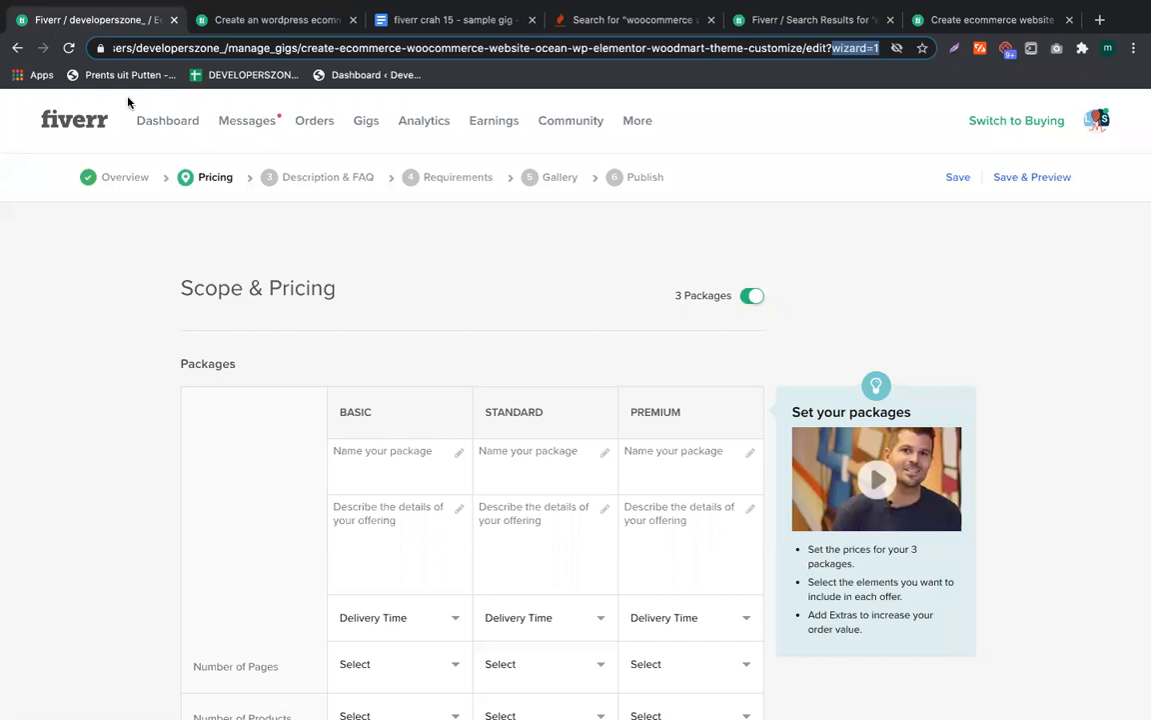
left_click(70, 343)
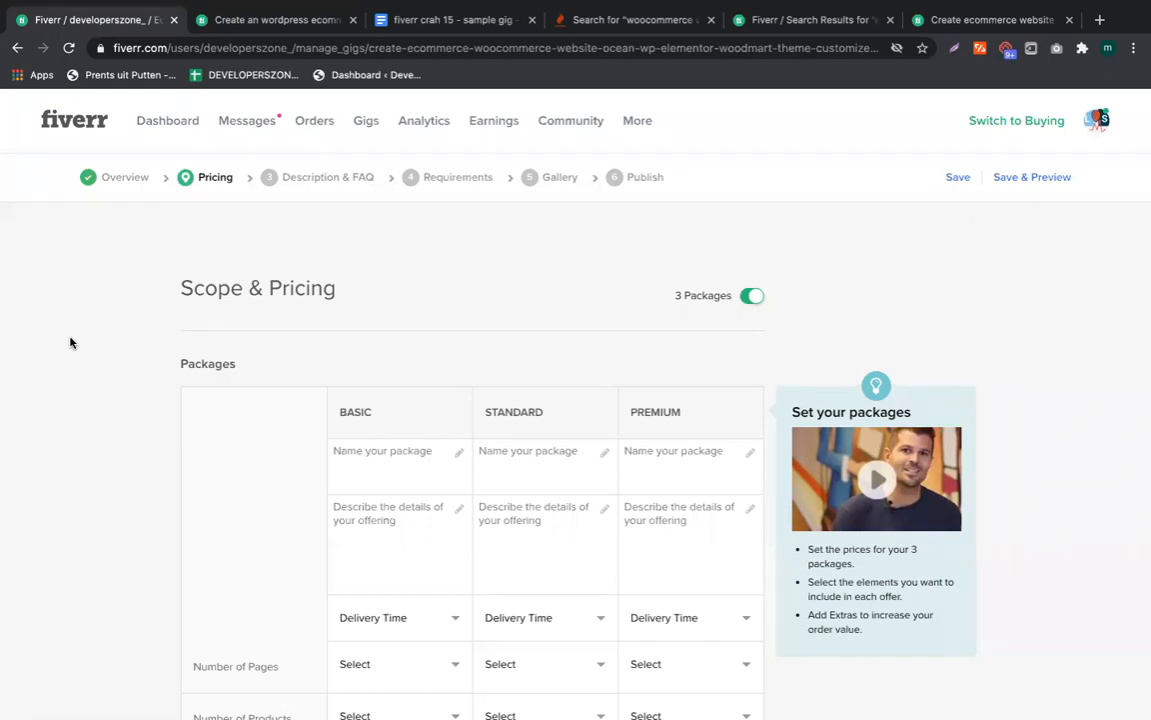
left_click(127, 178)
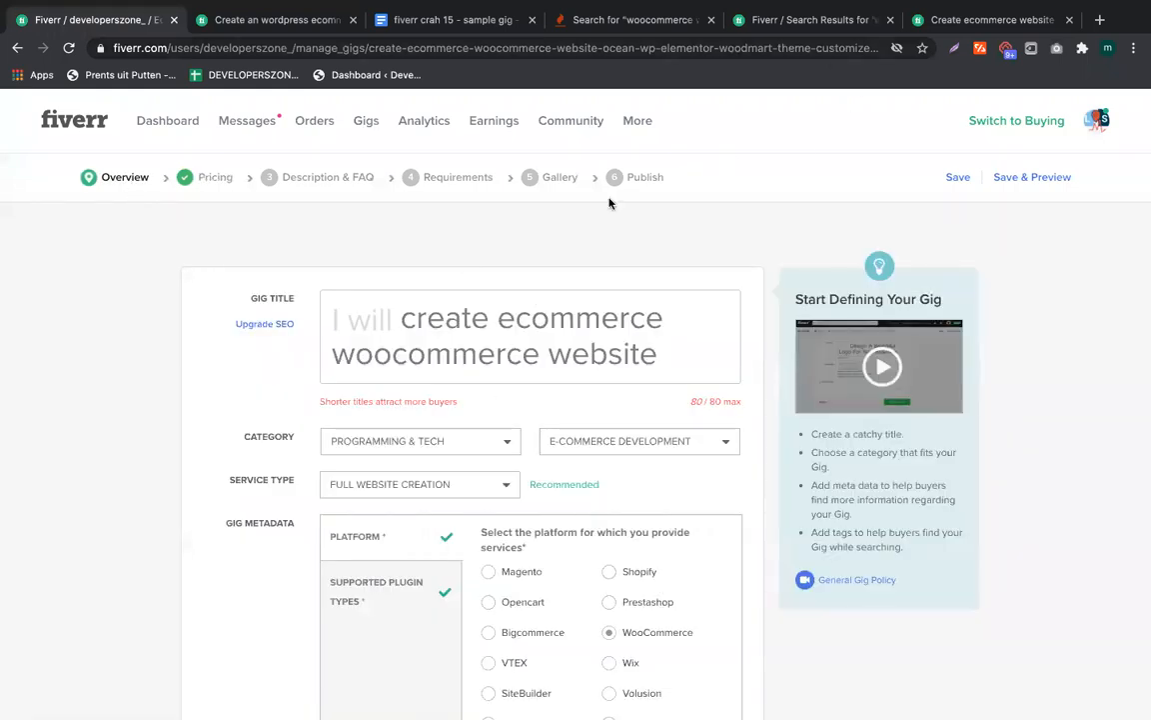
left_click(472, 340)
scroll(205, 404, "down", 6)
scroll(202, 404, "up", 4)
scroll(203, 403, "up", 3)
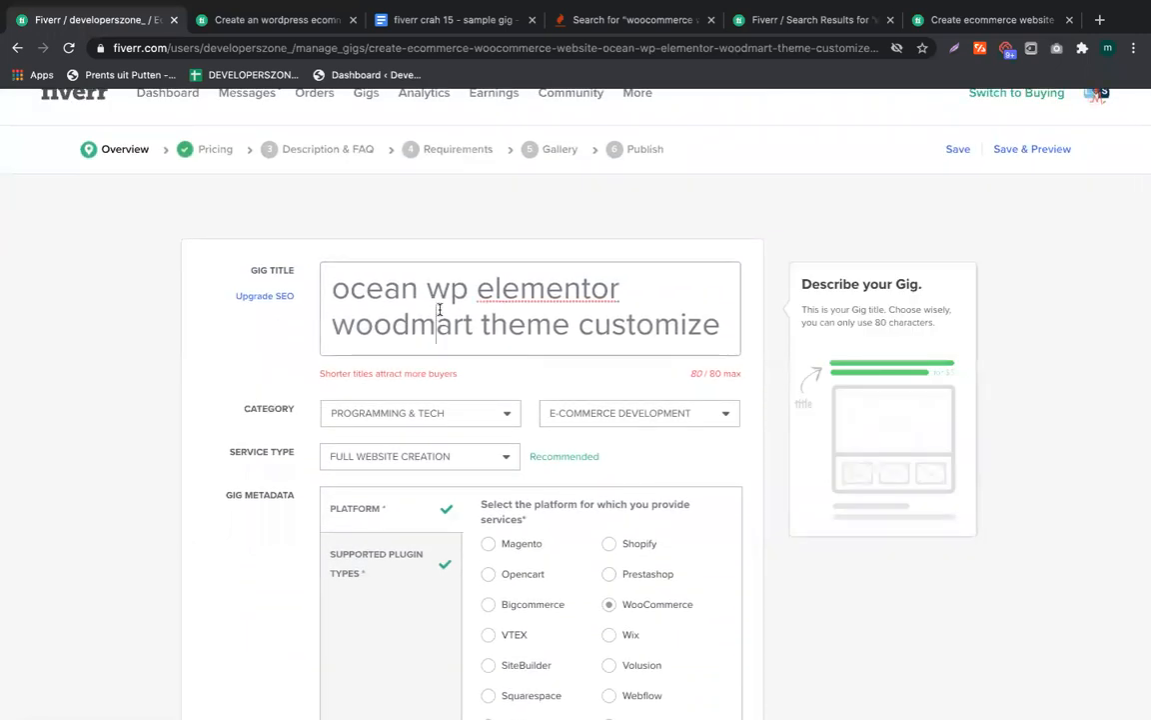
key("ctrl+a")
key("BackSpace")
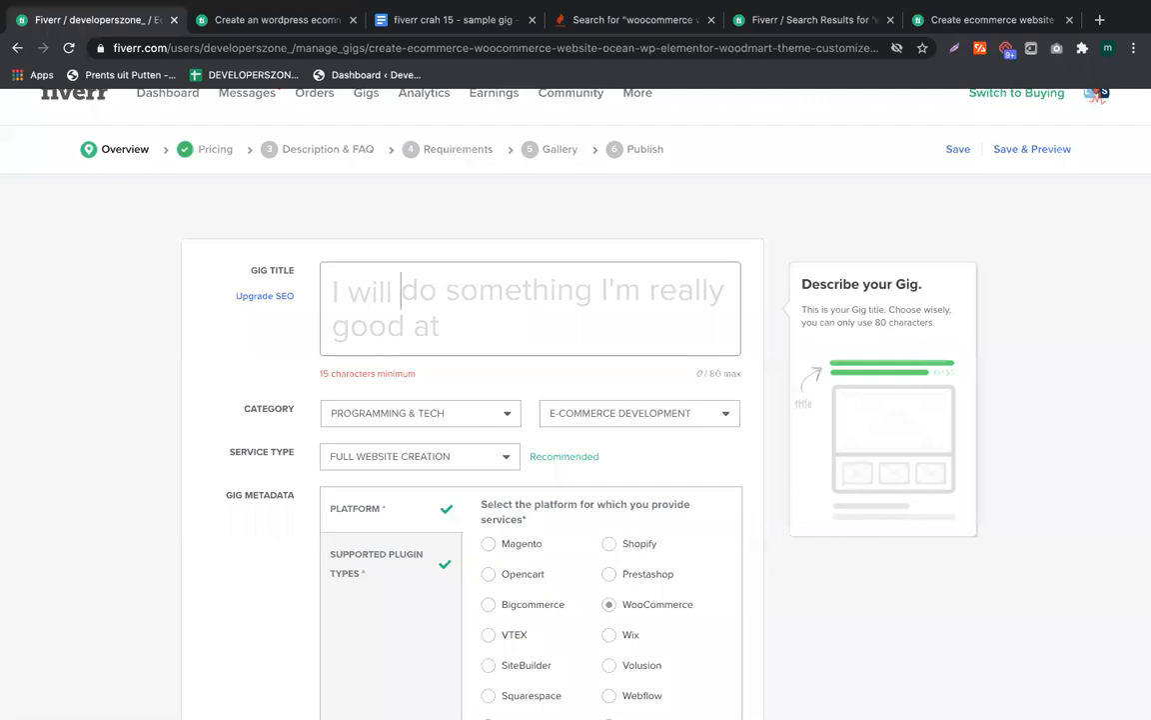
Add a separate SEO title to the gig through Upgrade SEO and make its empty field ready for entry
left_click(284, 297)
left_click(349, 410)
left_click(347, 303)
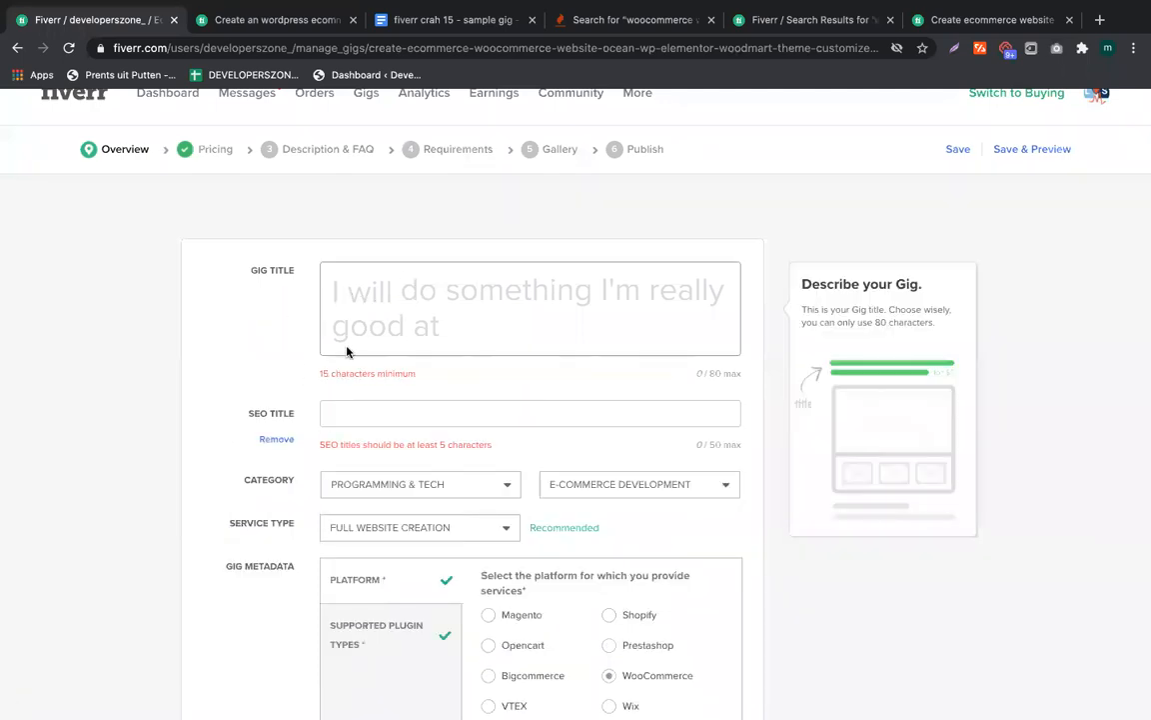
left_click(350, 411)
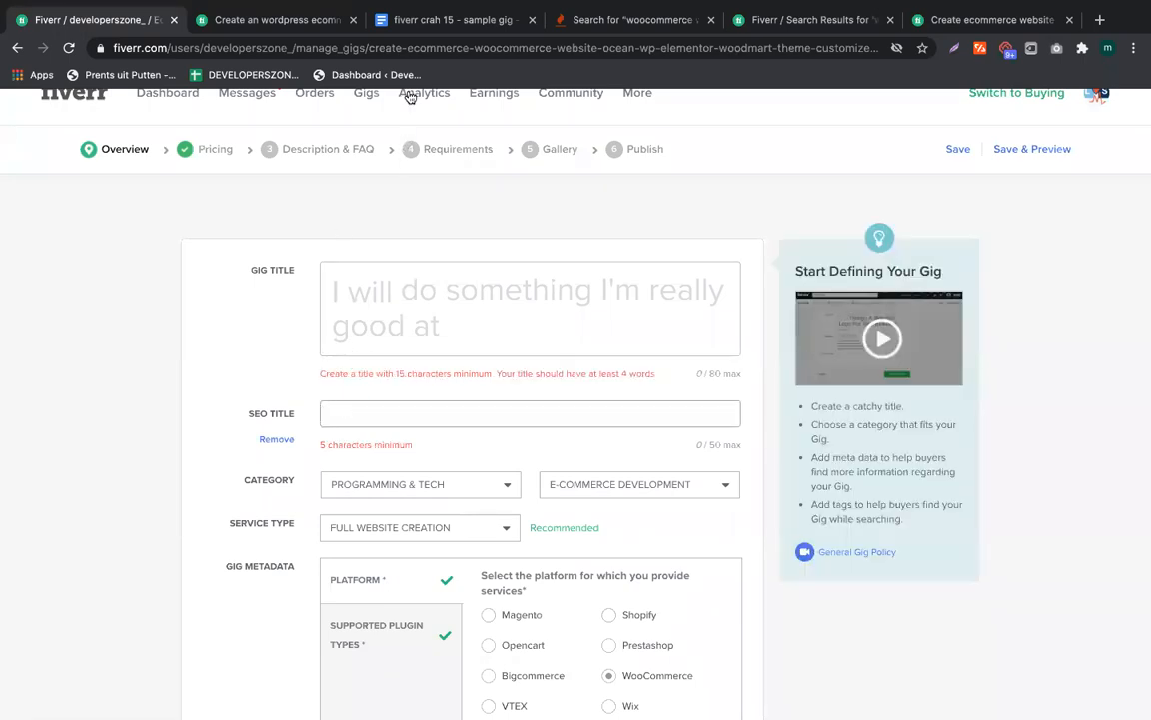
Switch to the sample gig document and make the "GIG URL:" label bold
left_click(418, 25)
scroll(468, 365, "down", 2)
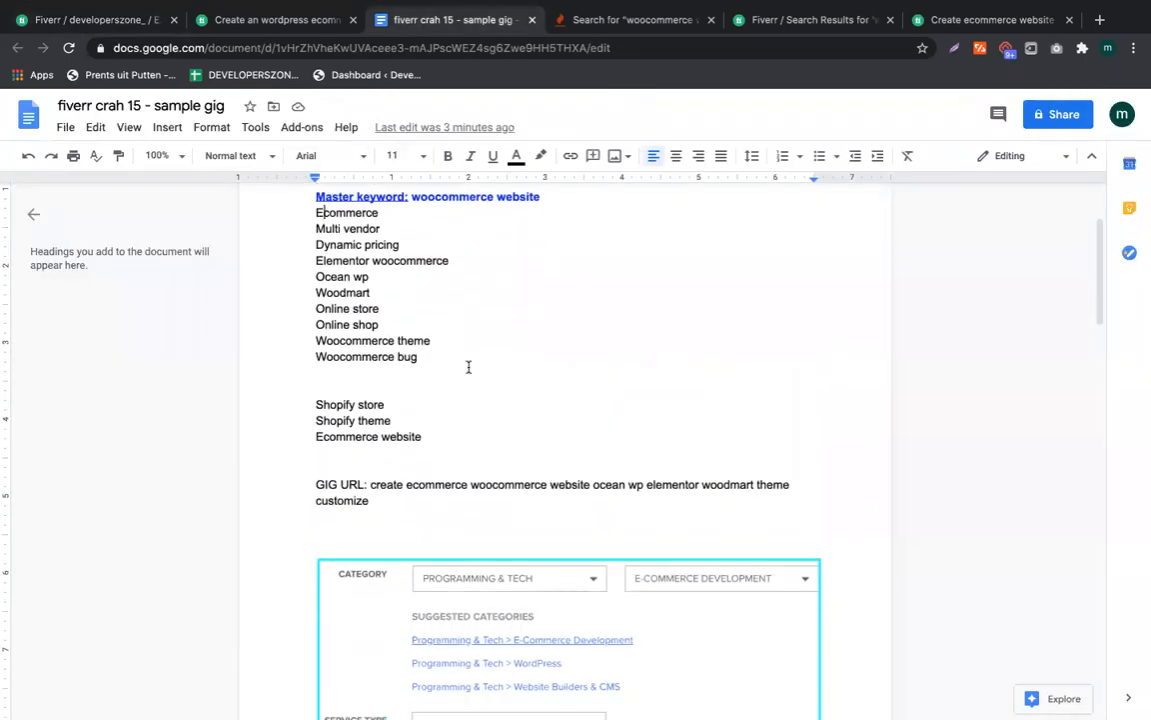
left_click_drag(368, 469, 316, 469)
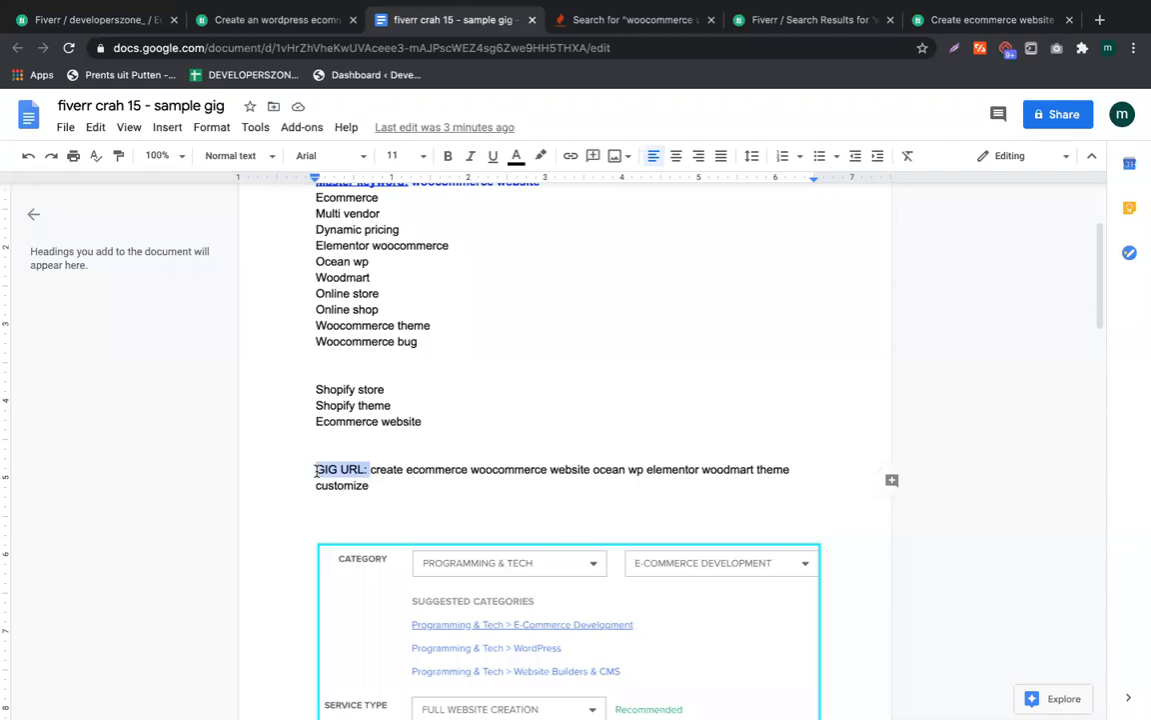
key("super+b")
left_click(418, 489)
Add "GIG Title:" and "SEO Title:" label lines below the gig URL text in the document
key("Return")
key("Return")
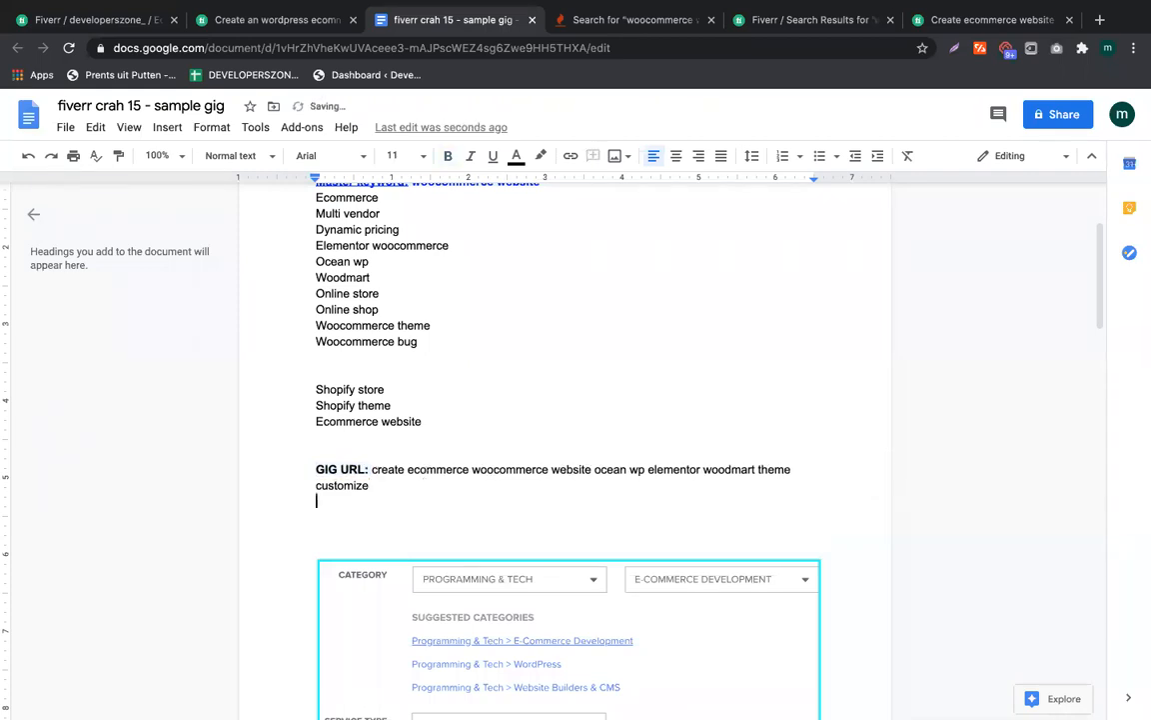
type("GIG Title:")
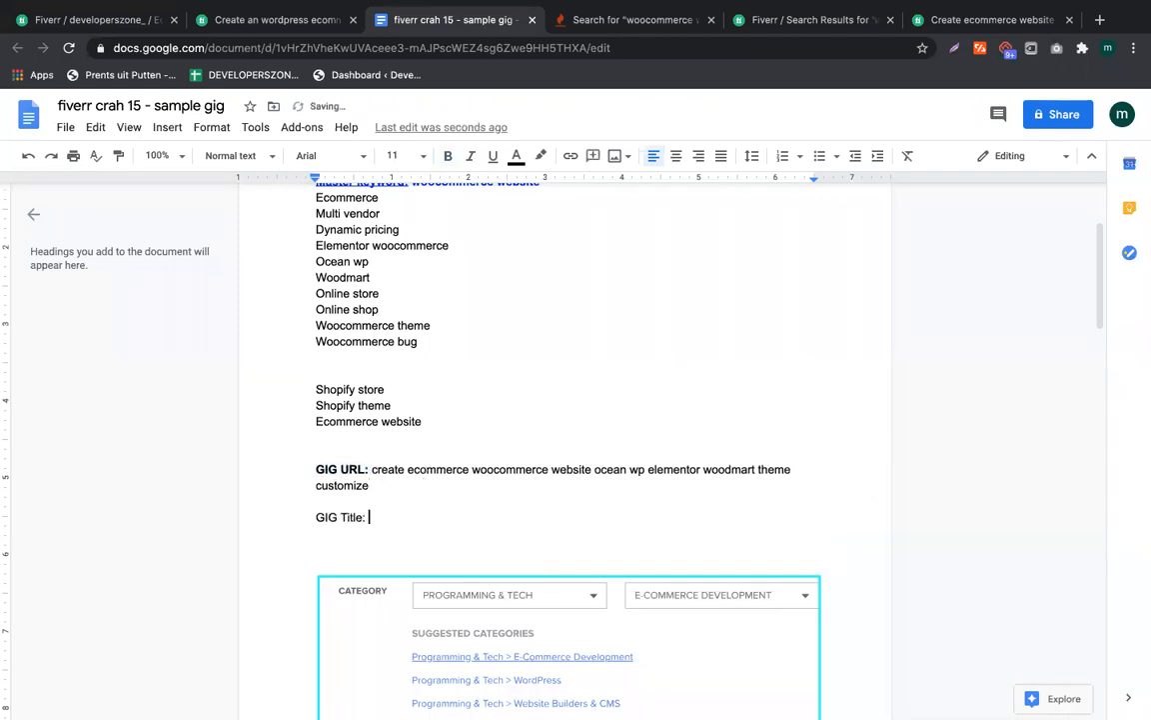
key("Return")
type("SE")
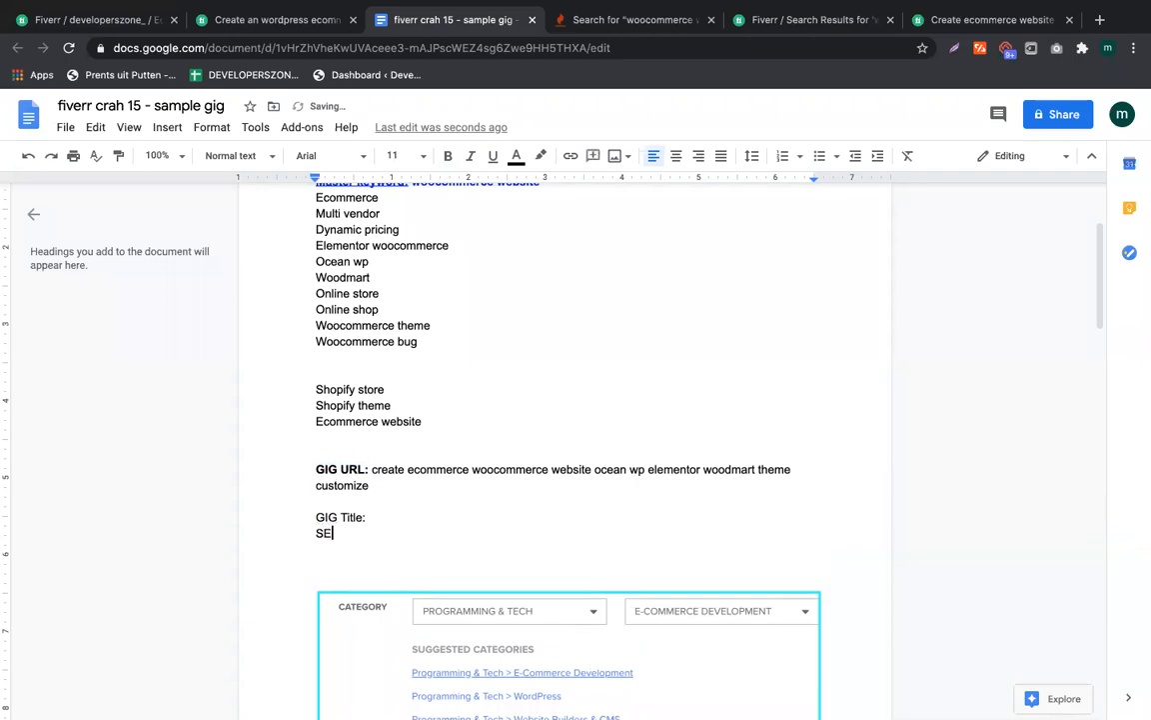
type("O Title:")
left_click(427, 514)
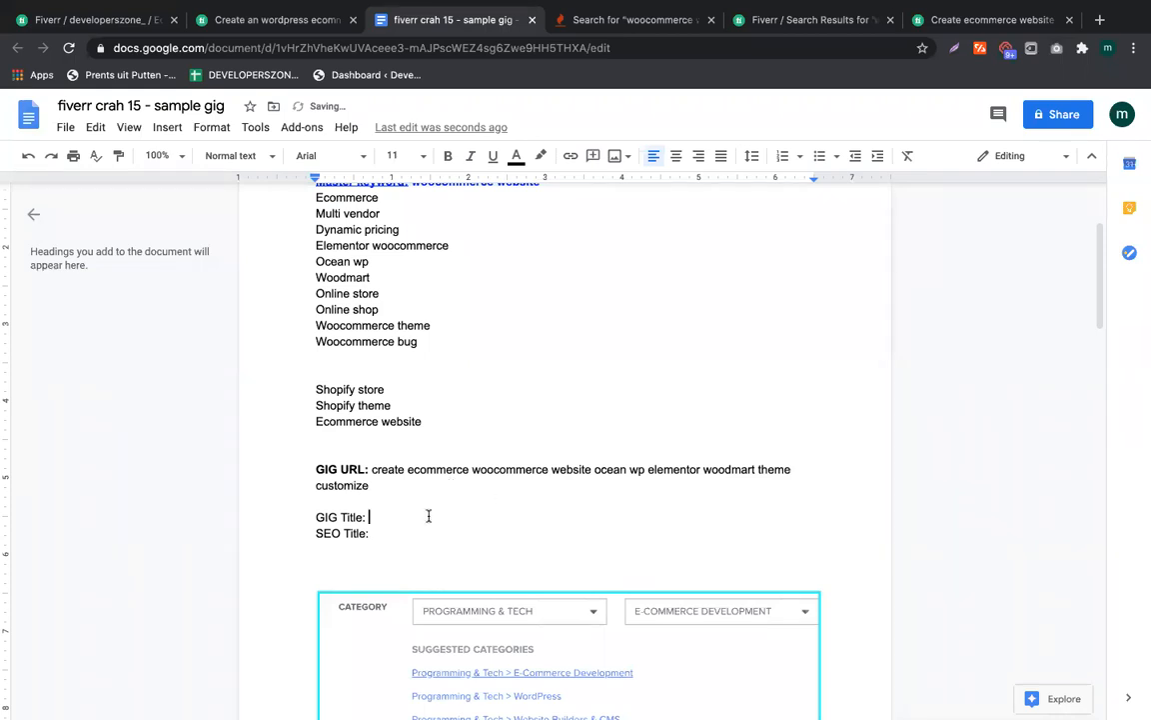
Review the title wording of the sample WordPress multi vendor gig and of the gigs in the Fiverr search results
left_click(141, 20)
left_click(376, 345)
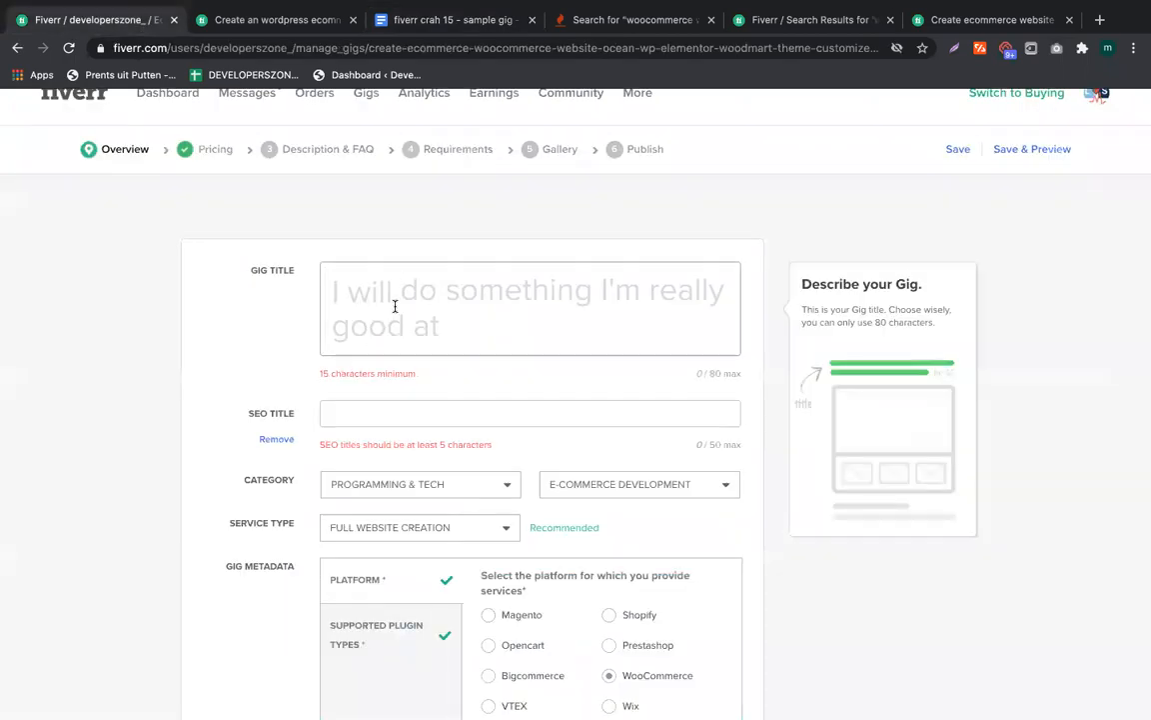
left_click(304, 19)
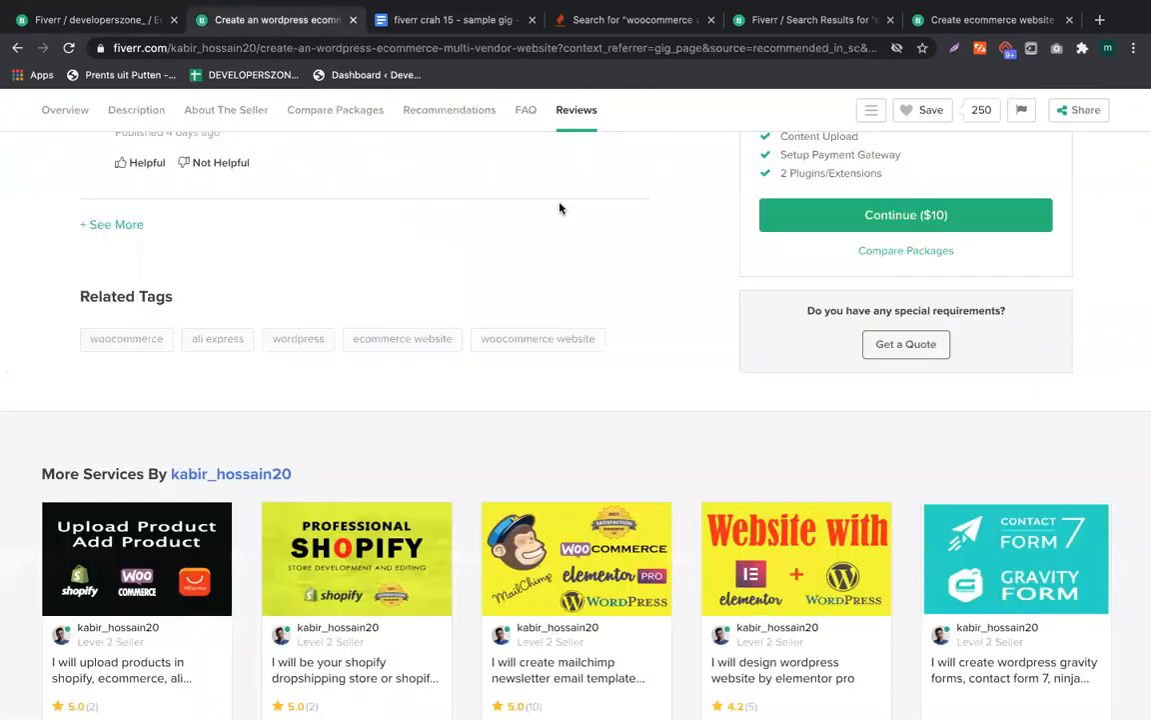
scroll(560, 208, "up", 20)
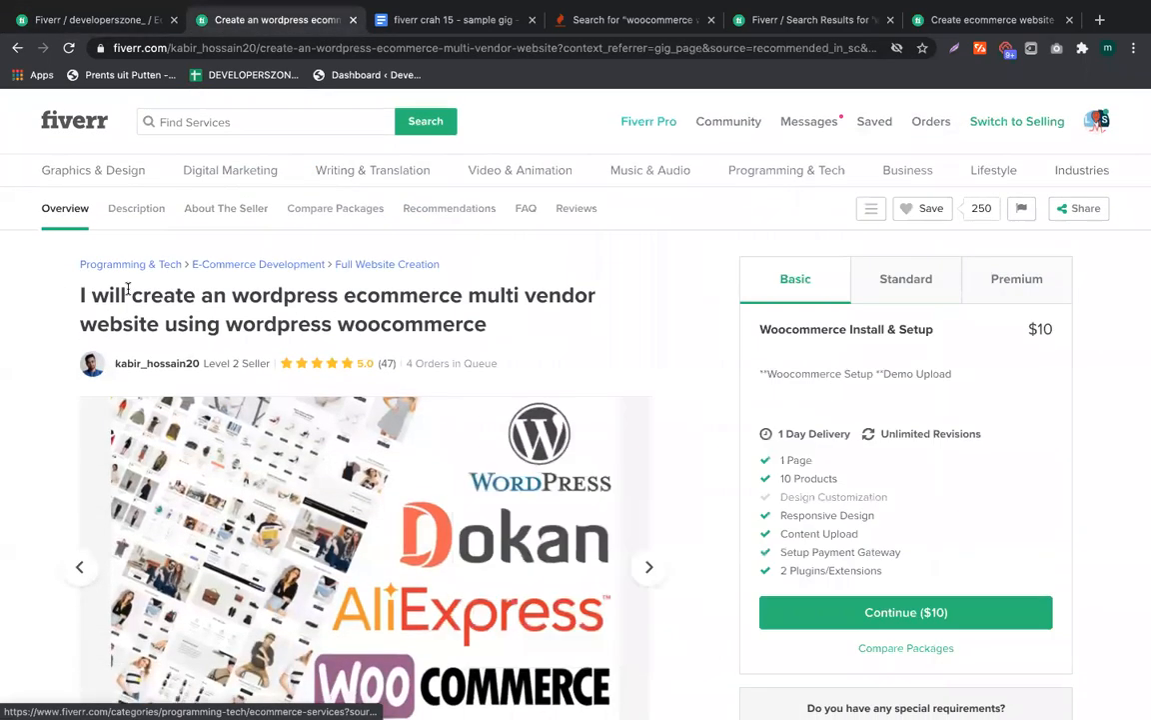
left_click_drag(232, 294, 489, 323)
double_click(362, 323)
left_click(361, 323)
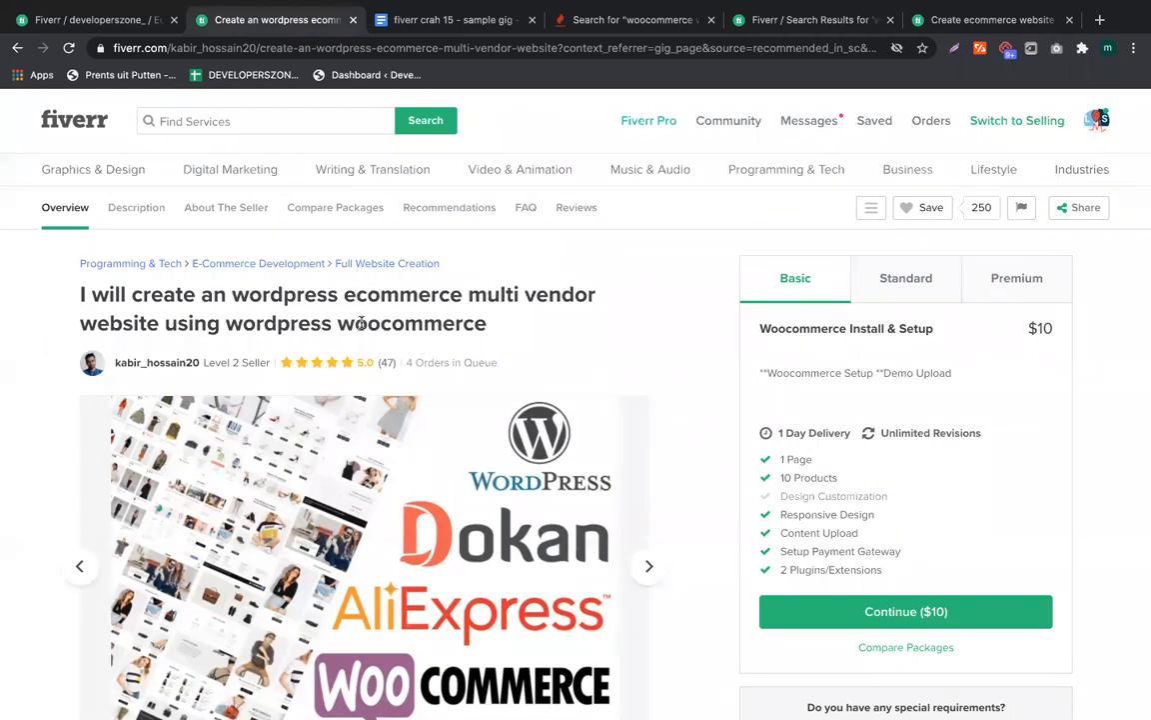
left_click(739, 19)
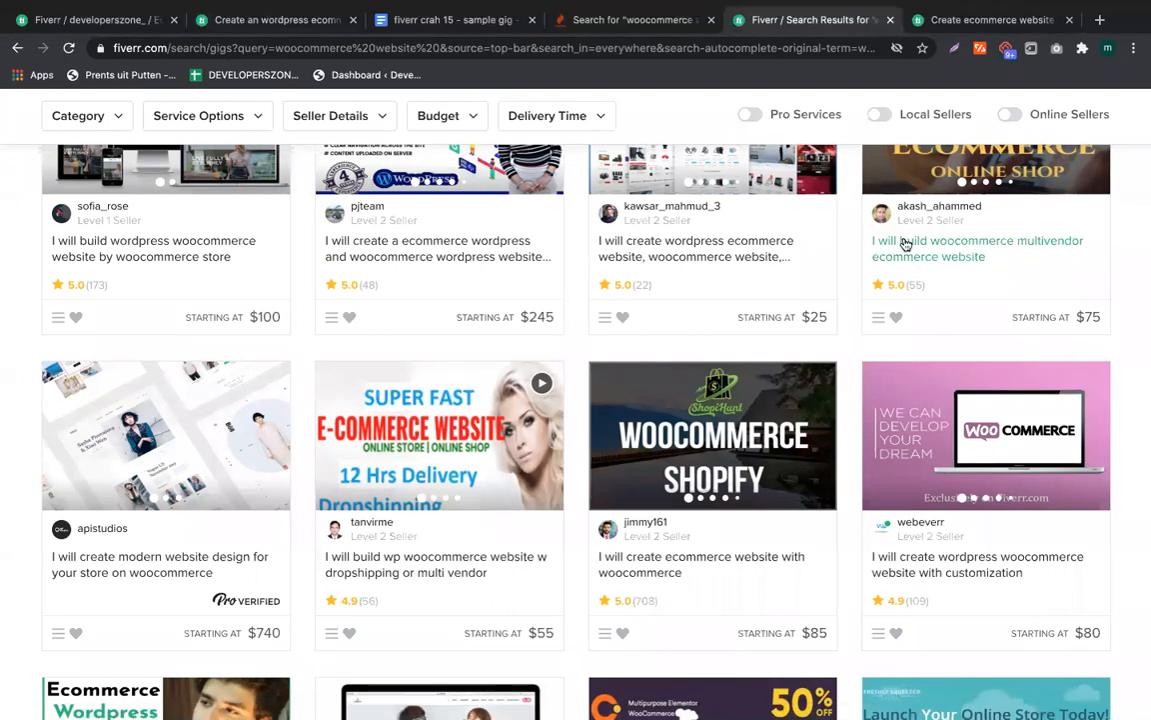
Return to the new gig and enter "build full woocommerce website with multivendor" as its gig title
left_click(82, 22)
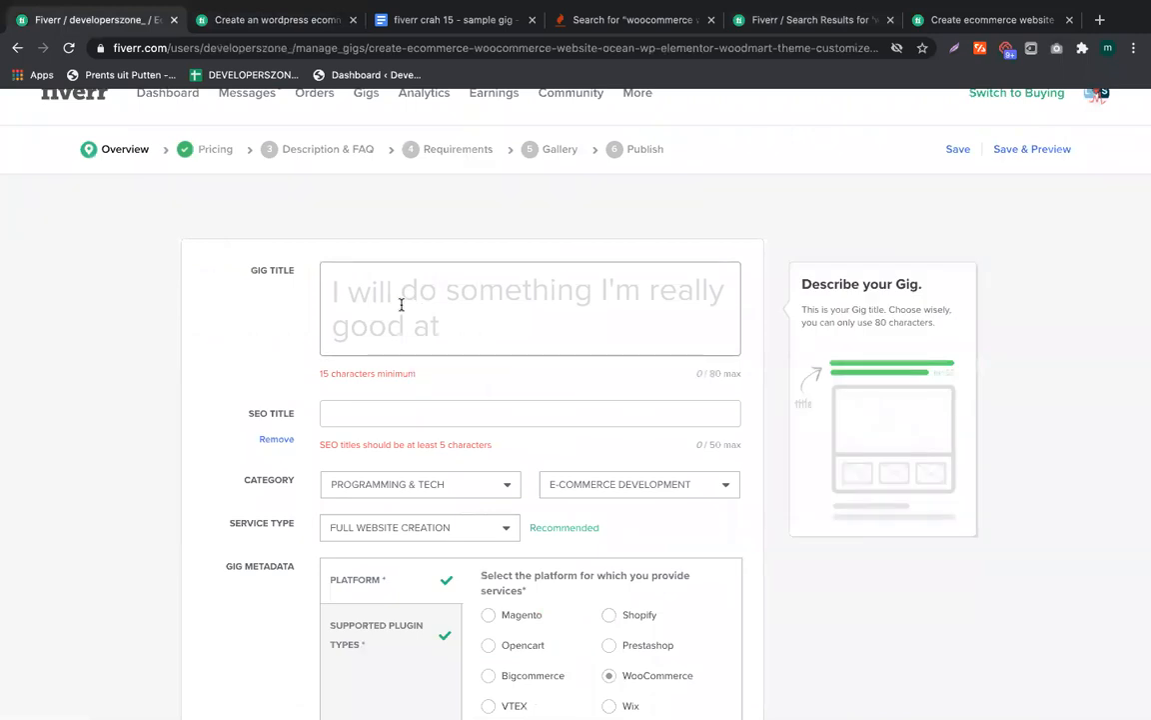
left_click(401, 304)
type("b")
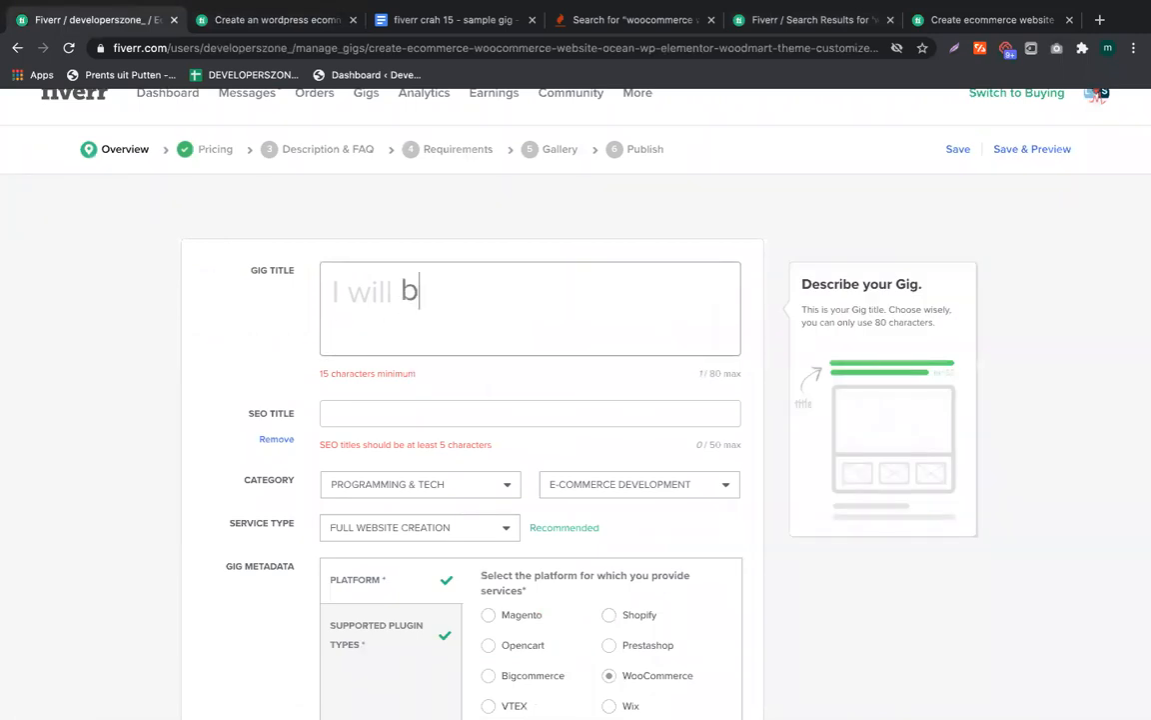
type("uild full ")
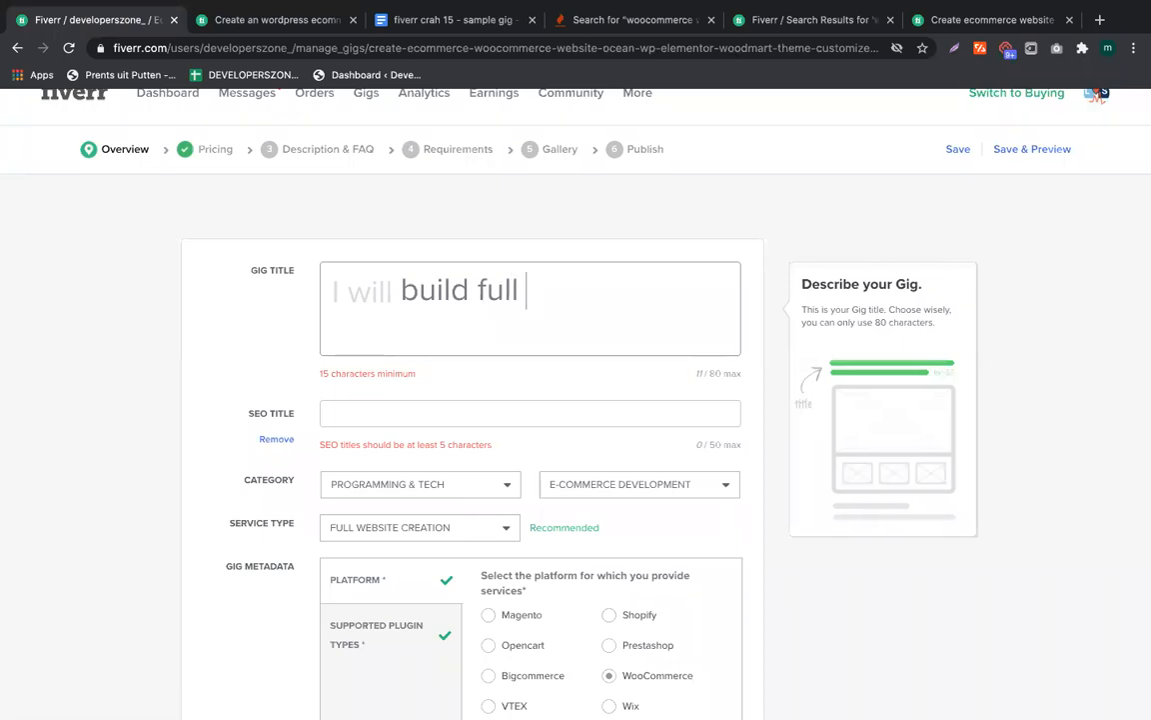
type("woocommerce")
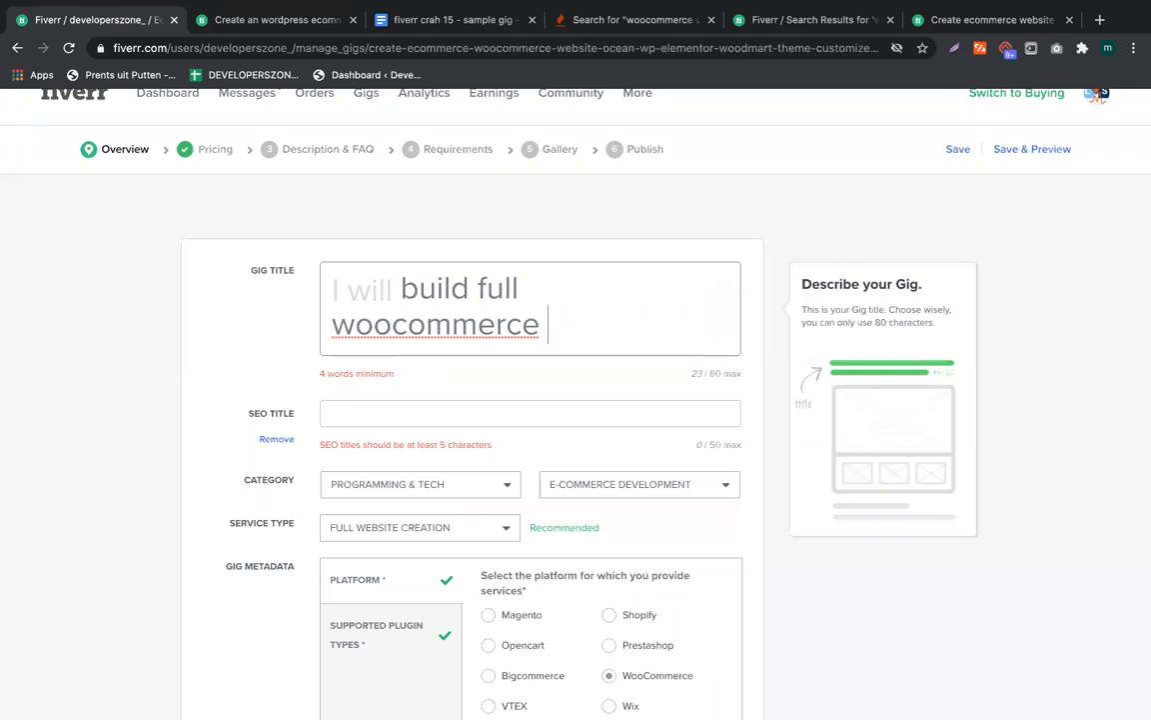
type("website with mul")
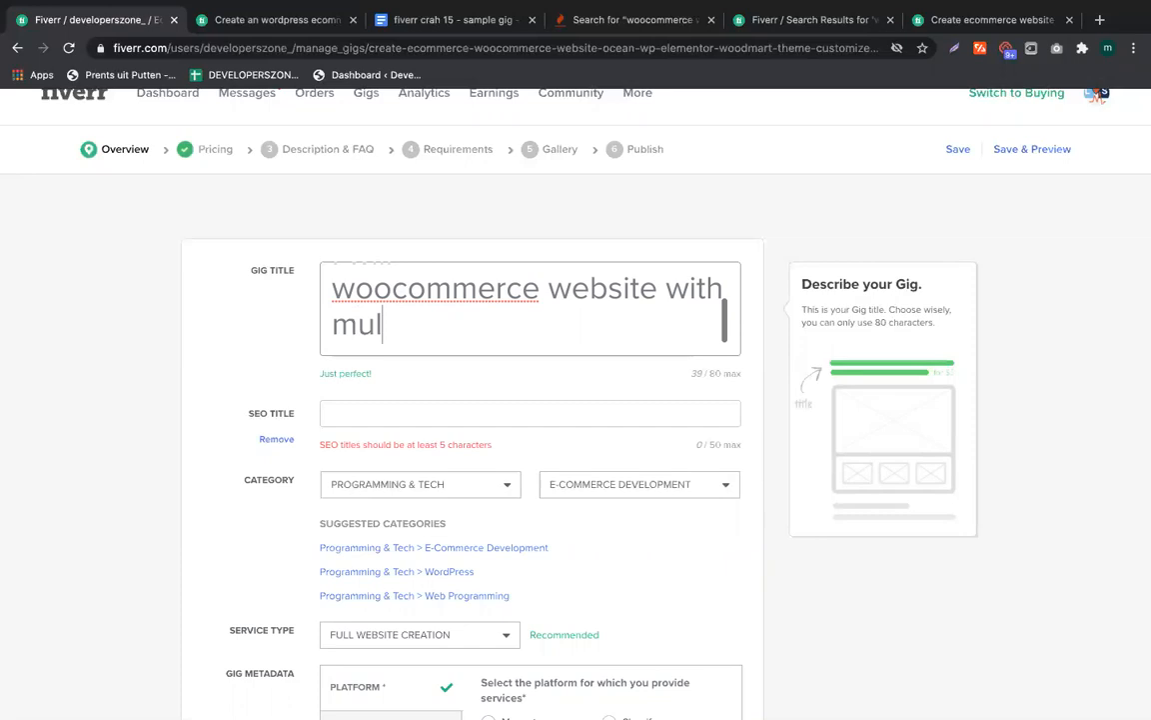
type("tivendor")
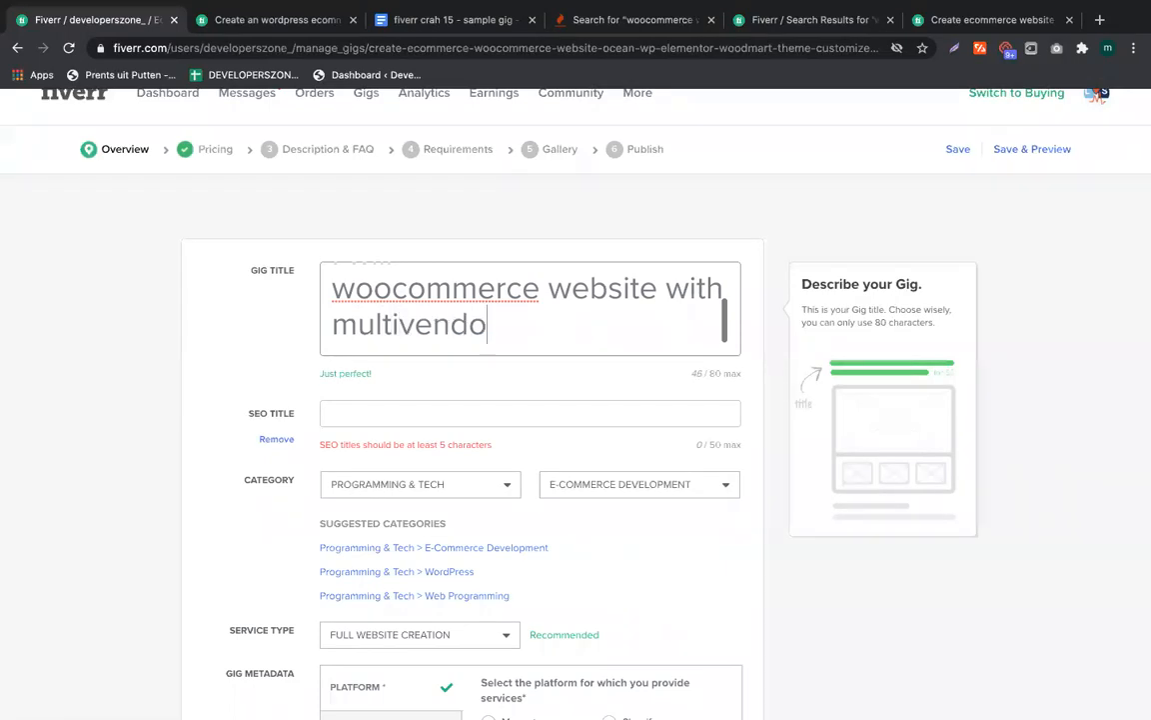
Check how the "Multi vendor" supporting keyword is written in the sample gig document
left_click(436, 22)
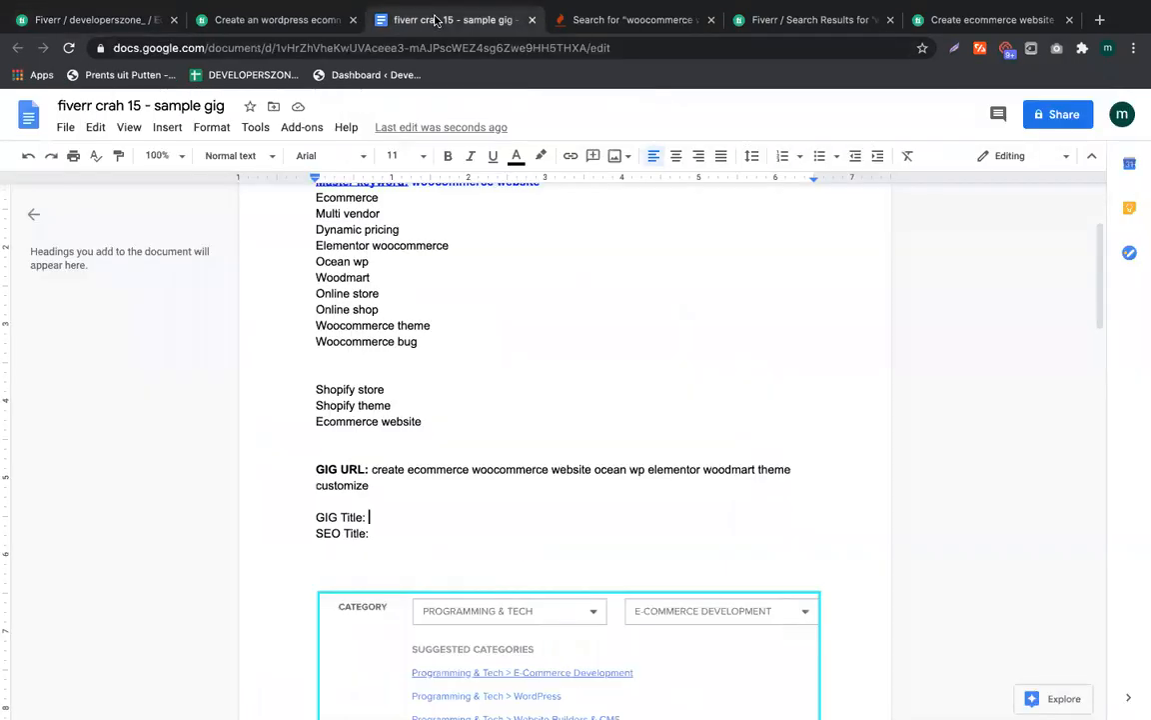
left_click_drag(387, 216, 311, 215)
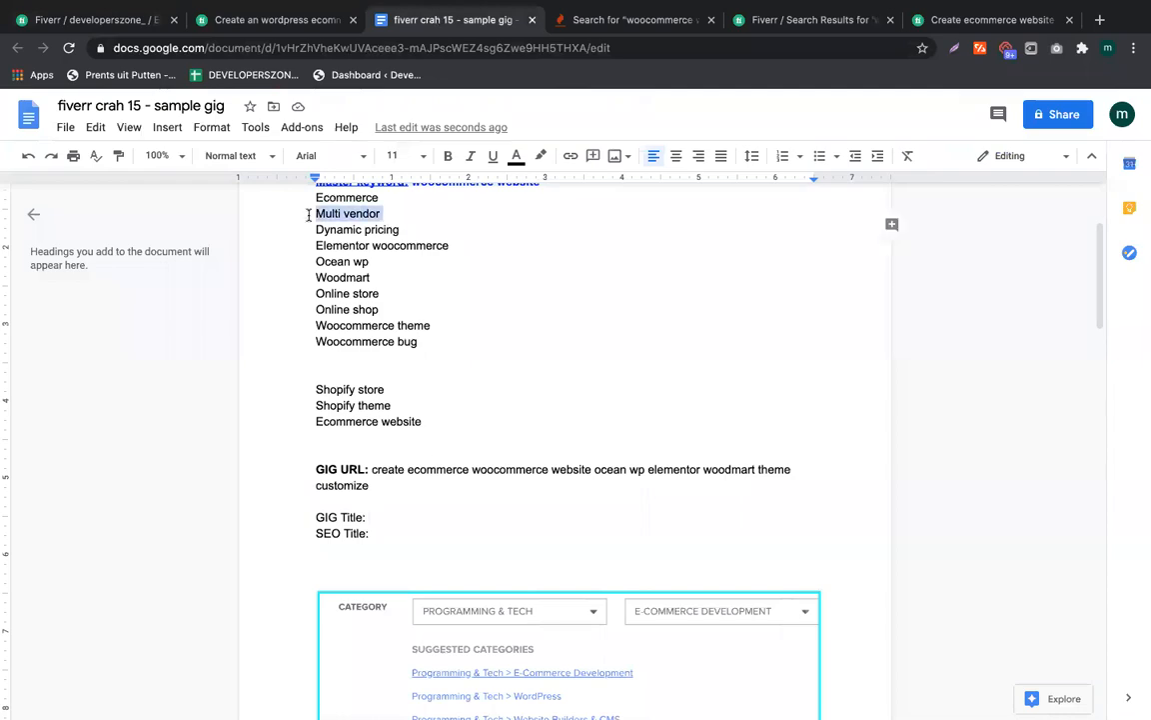
key("ctrl+Left")
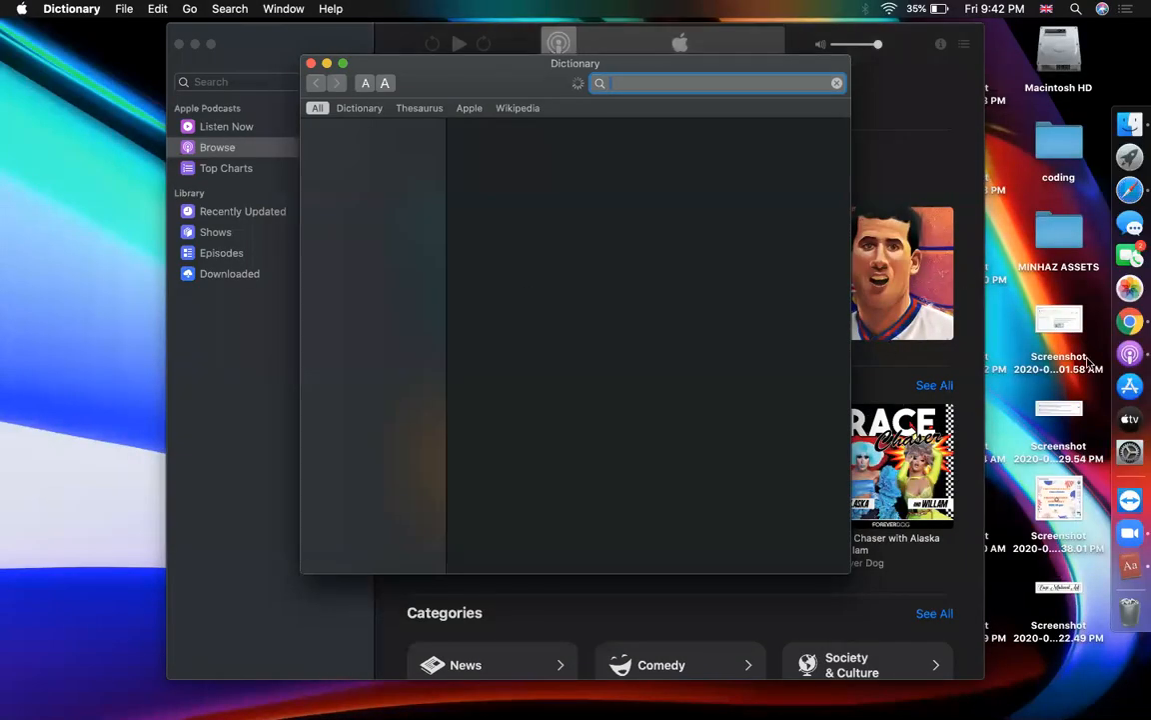
left_click(1114, 547)
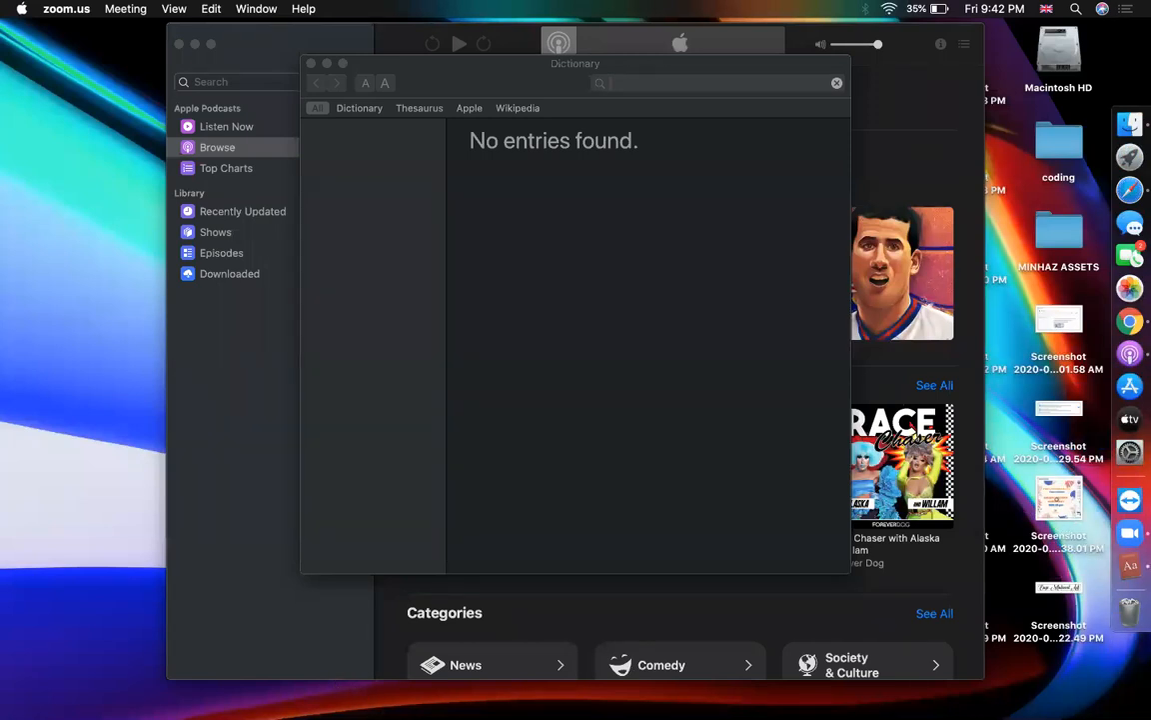
left_click(1104, 194)
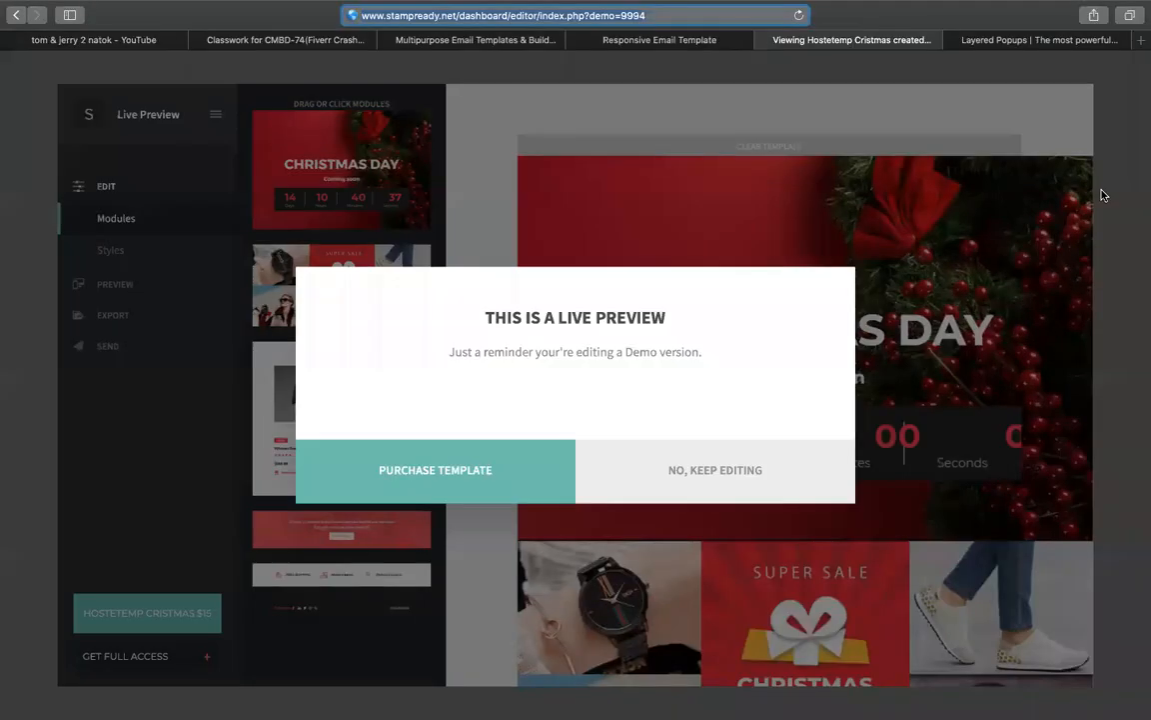
left_click(1139, 318)
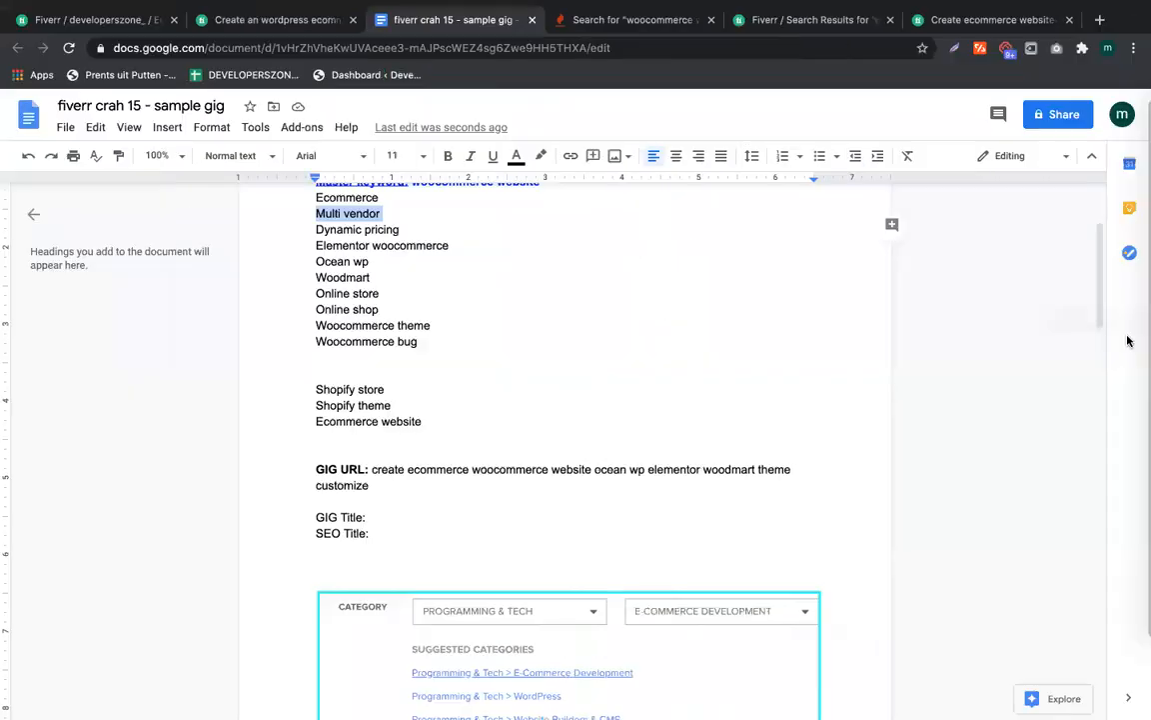
Go back to the new gig, try to open its Pricing stage, and check the gig title's character count
left_click(120, 20)
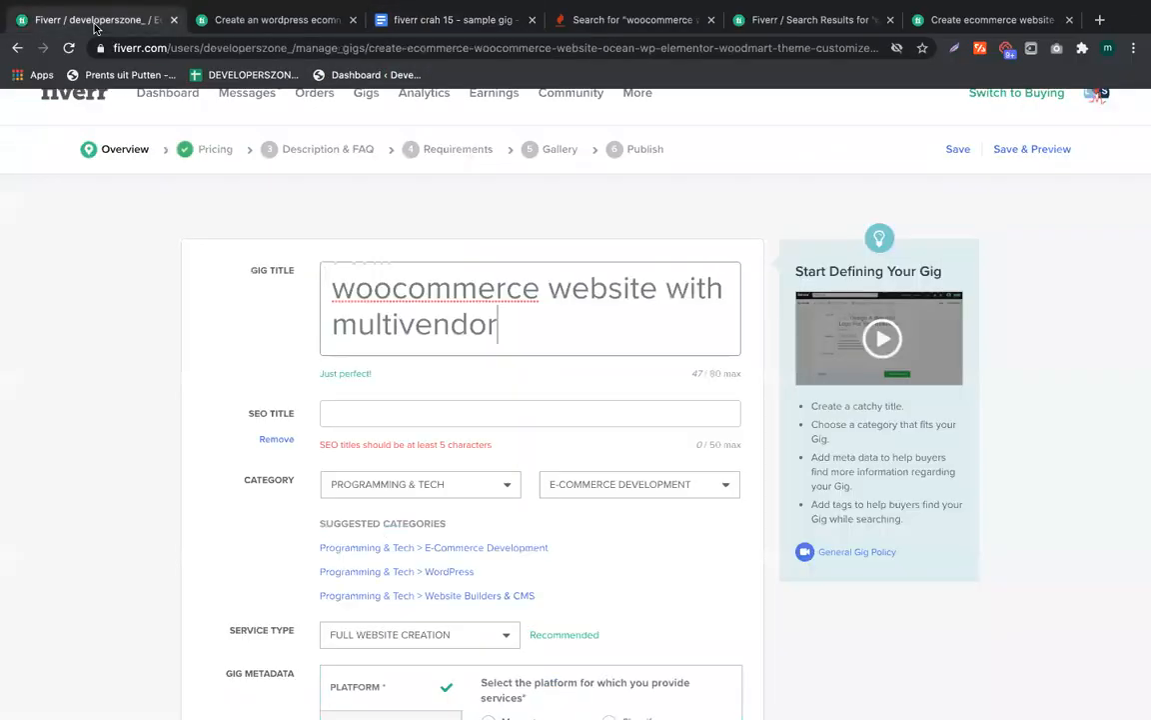
scroll(190, 261, "up", 1)
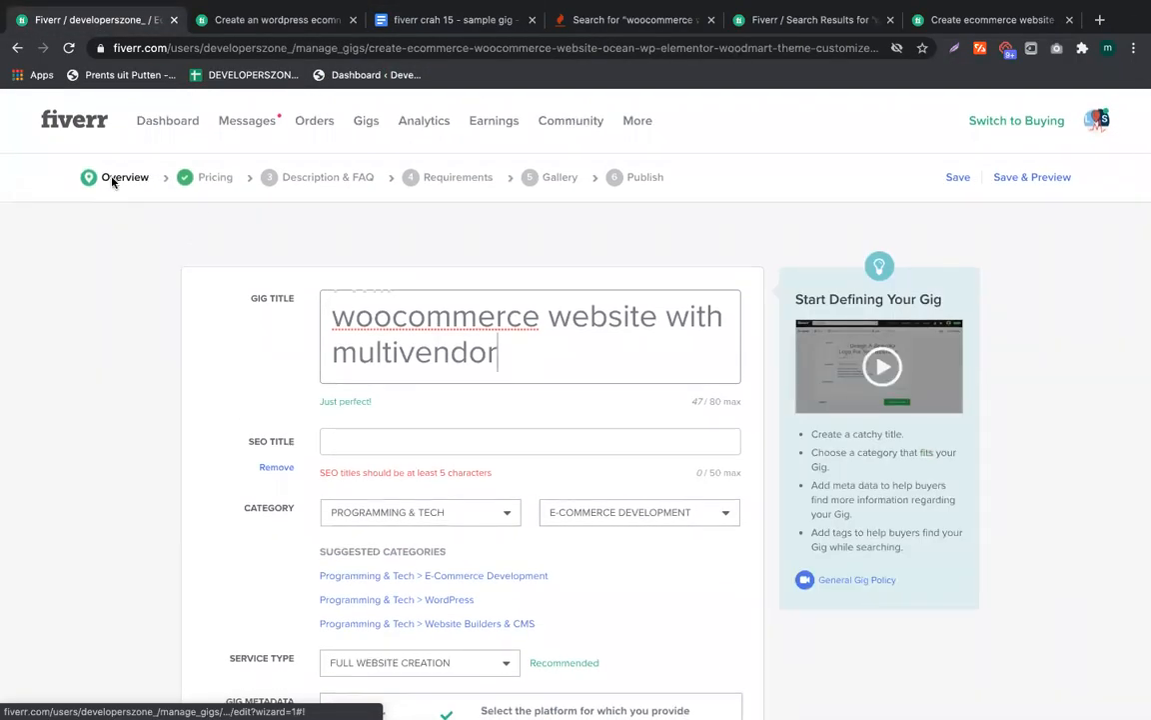
left_click(207, 184)
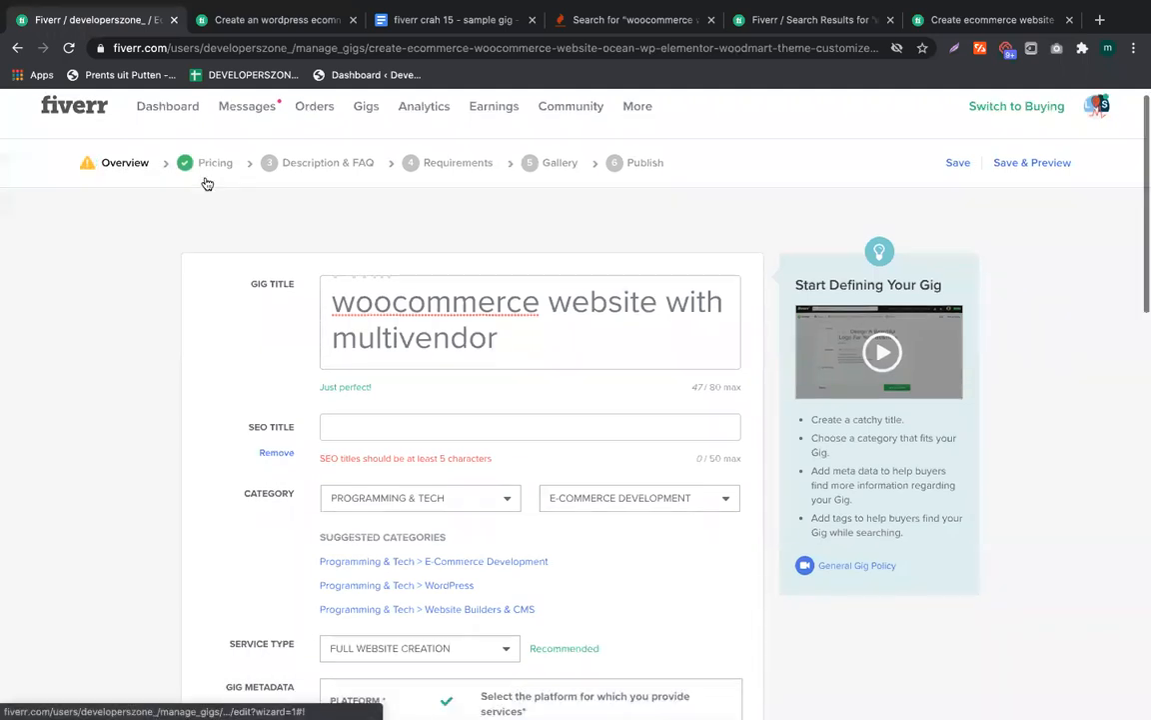
left_click(478, 445)
left_click(517, 362)
scroll(517, 366, "up", 1)
double_click(697, 401)
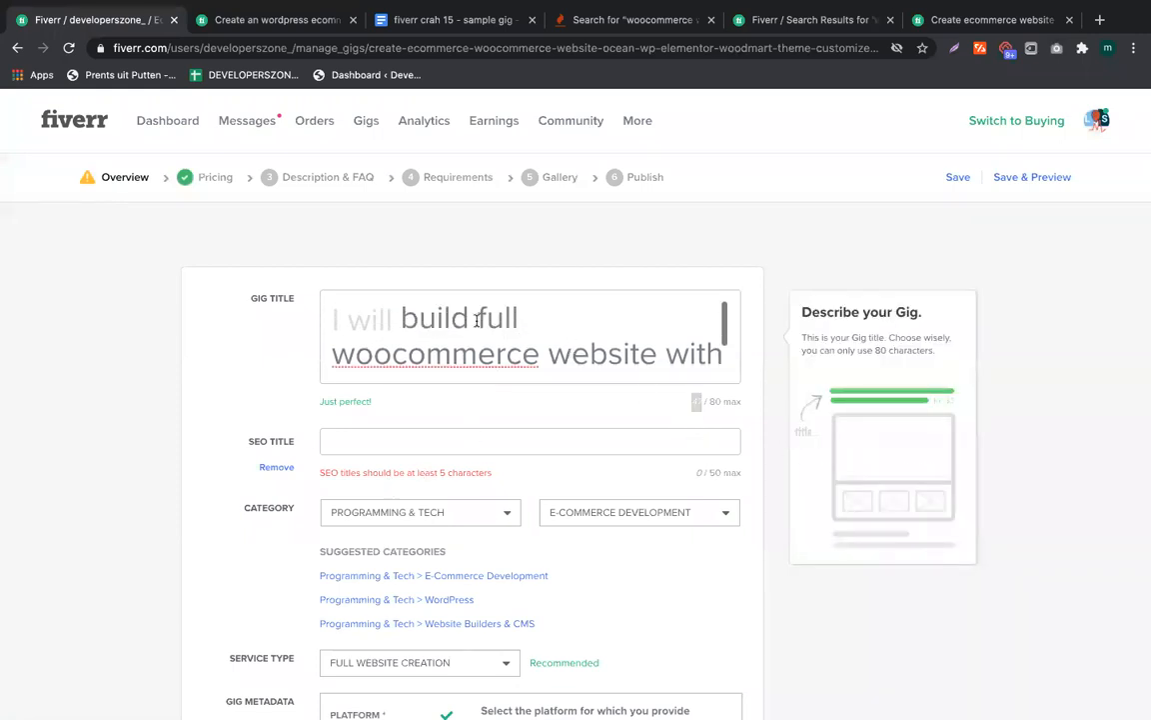
Extend the end of the gig title with "by oceanwp theme"
scroll(518, 361, "down", 2)
left_click(518, 362)
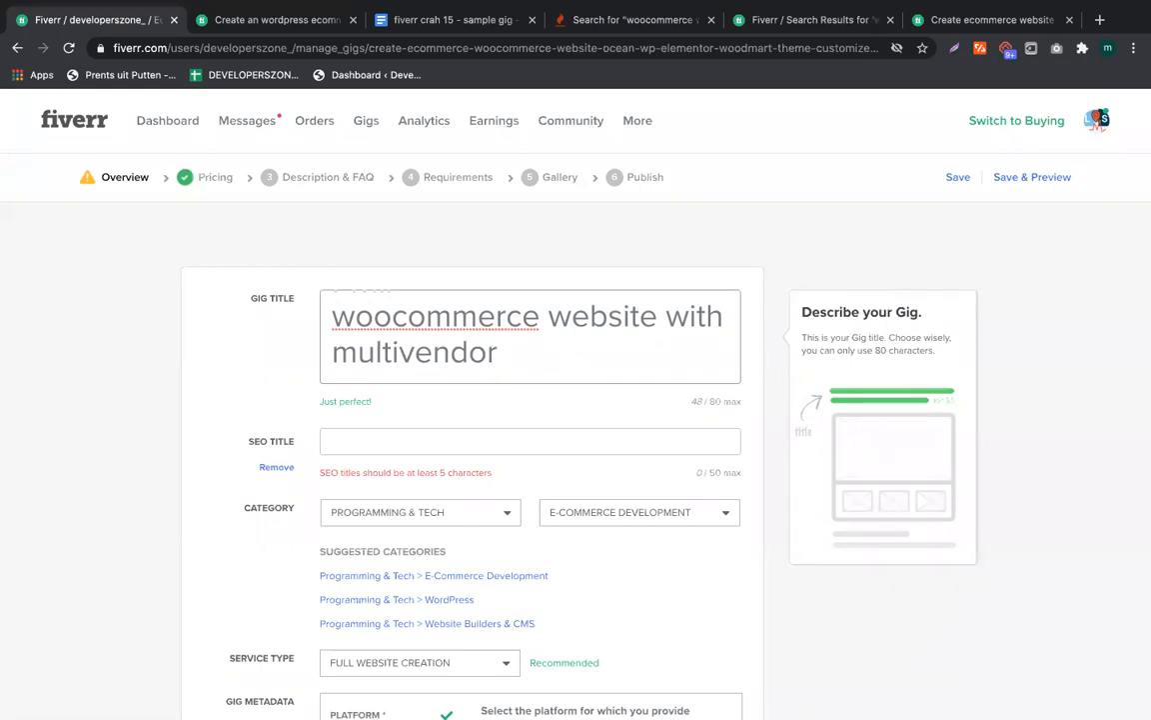
triple_click(699, 320)
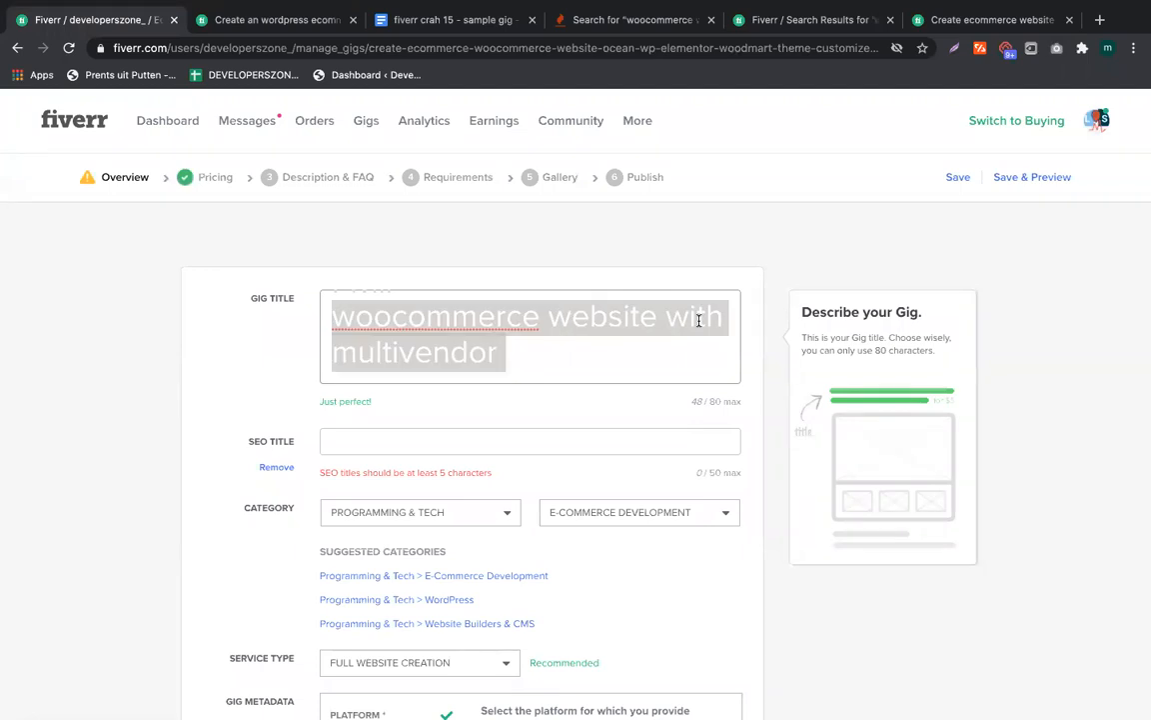
left_click(673, 337)
type("by oceam")
key("BackSpace")
type("nwp")
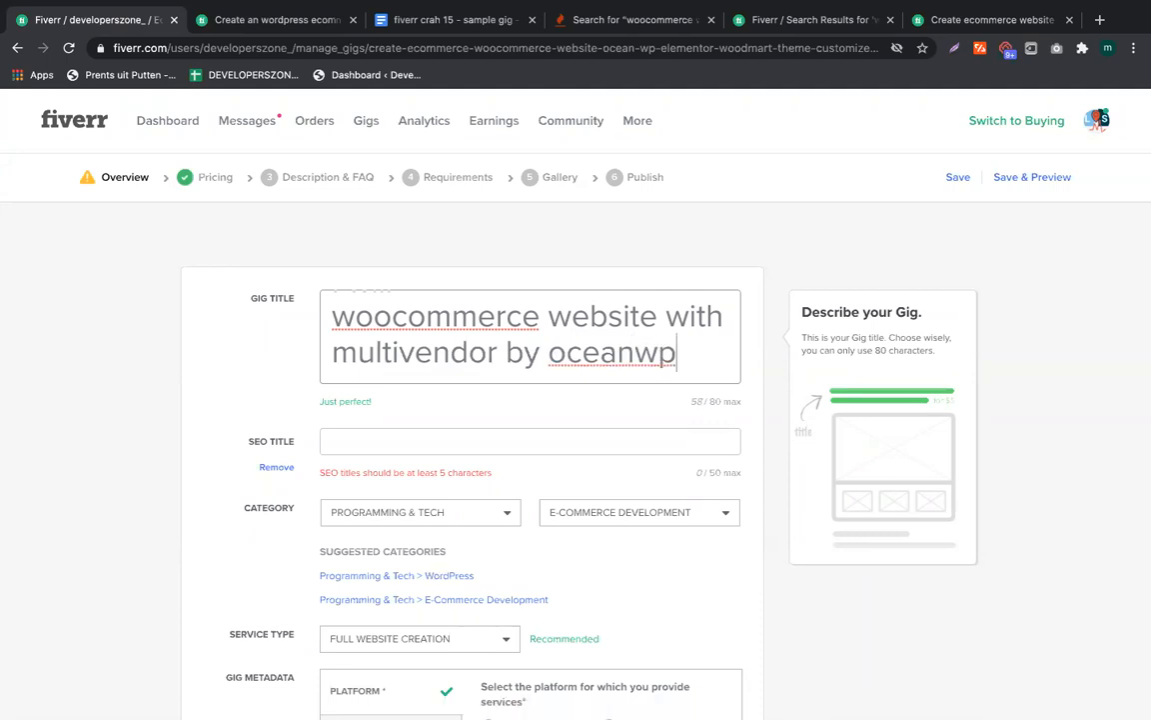
type(" theme")
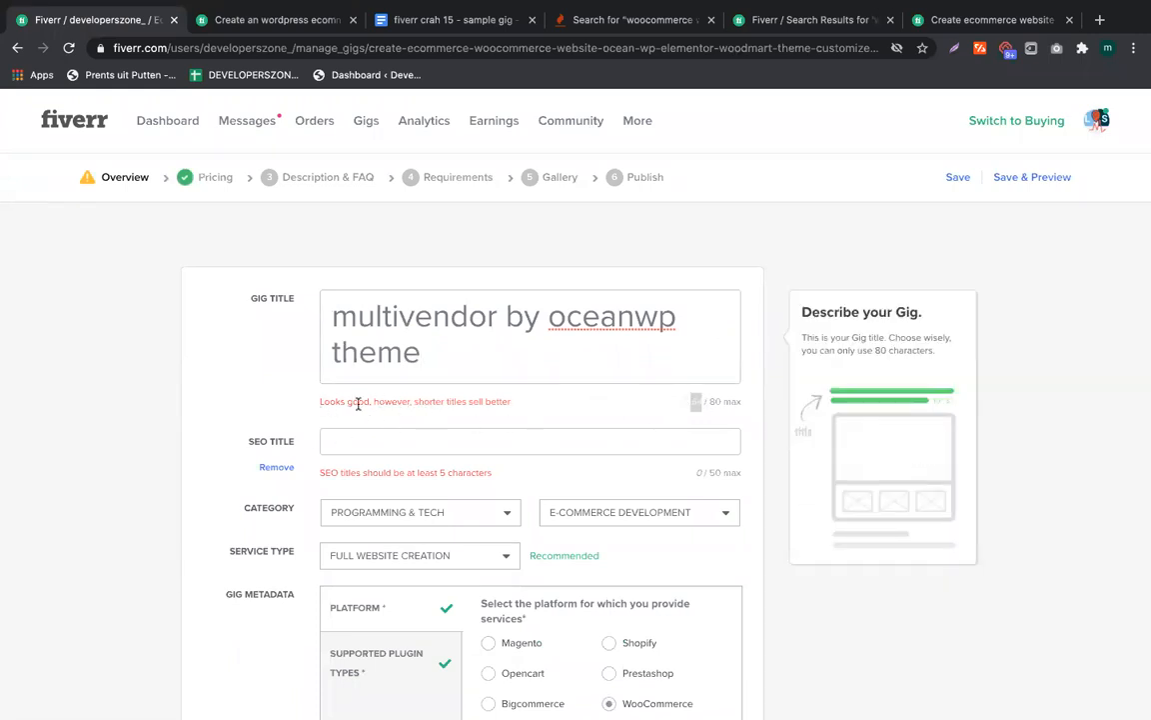
Check the length hint under the gig title and shorten the title by removing the word "full"
double_click(434, 401)
scroll(566, 354, "up", 2)
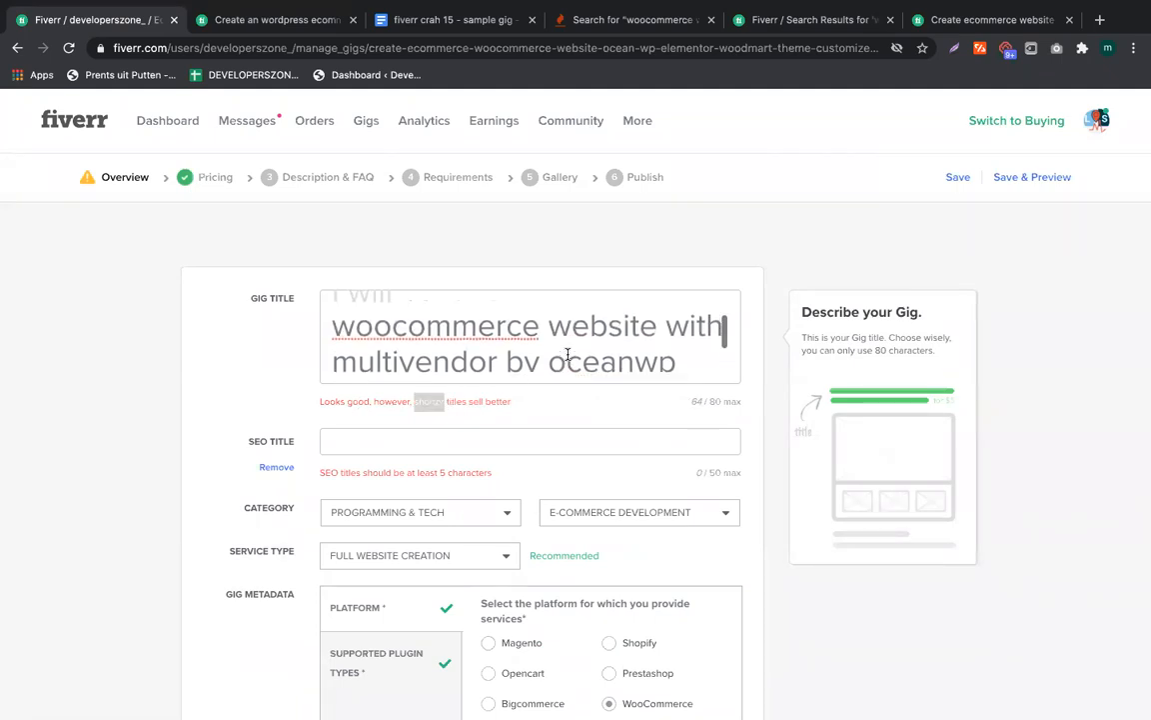
scroll(508, 345, "up", 2)
double_click(509, 318)
key("BackSpace")
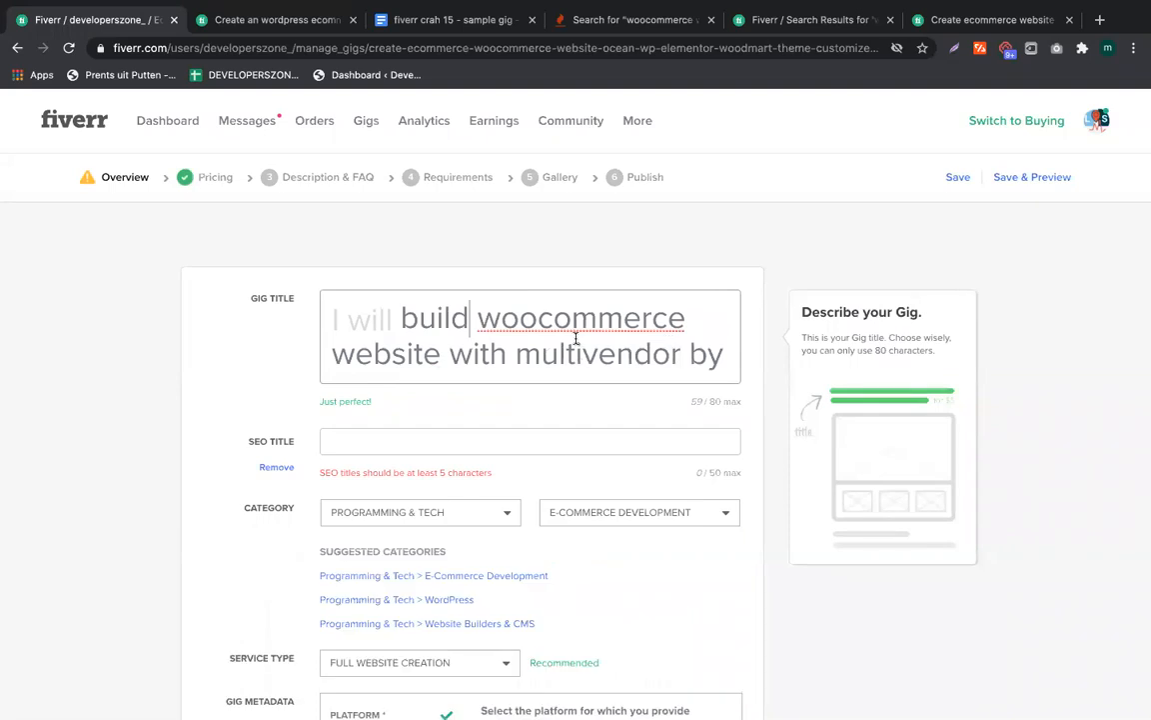
Copy the entire gig title, undoing the mistaken paste of the old gig URL text over it
left_click(464, 304)
key("super+a")
key("super+v")
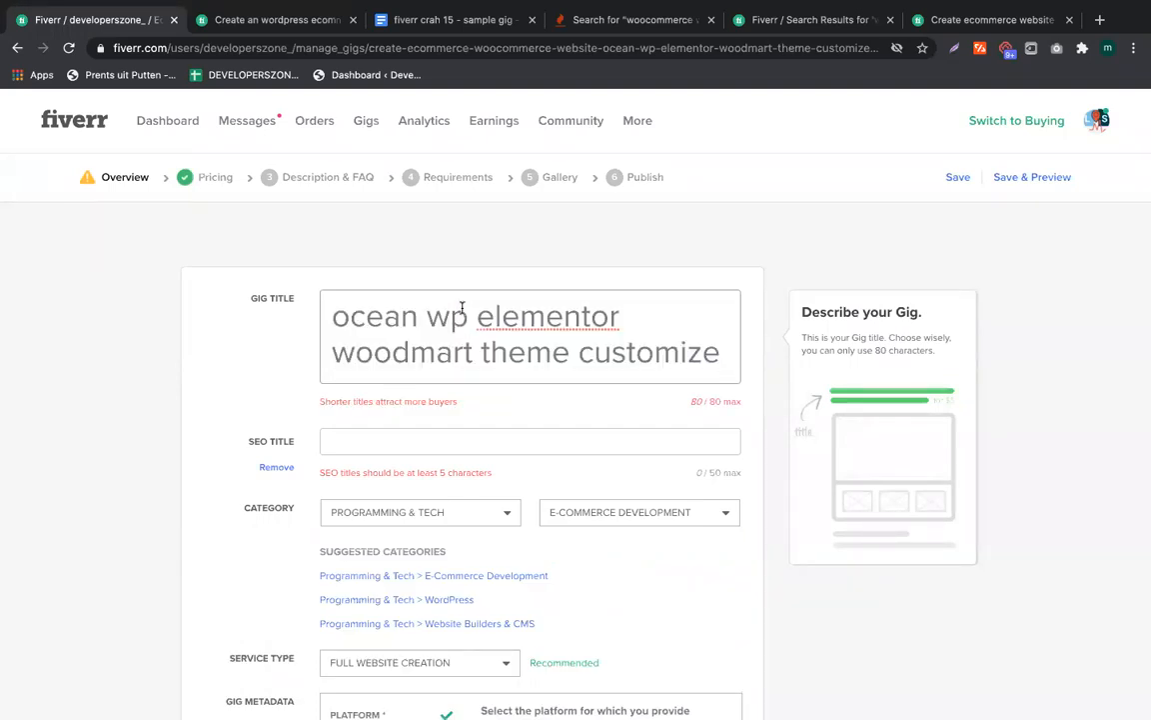
key("super+z")
key("super+c")
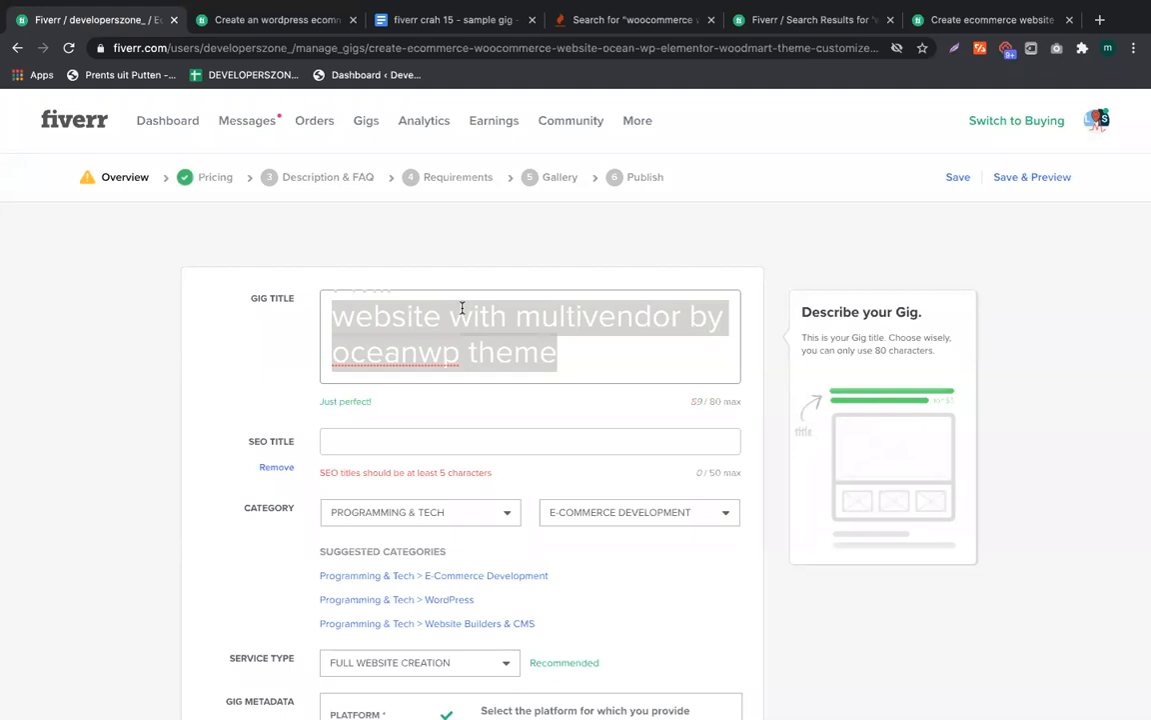
Paste the copied gig title after "GIG Title:" in the sample gig document and review its wording
left_click(379, 21)
left_click(401, 516)
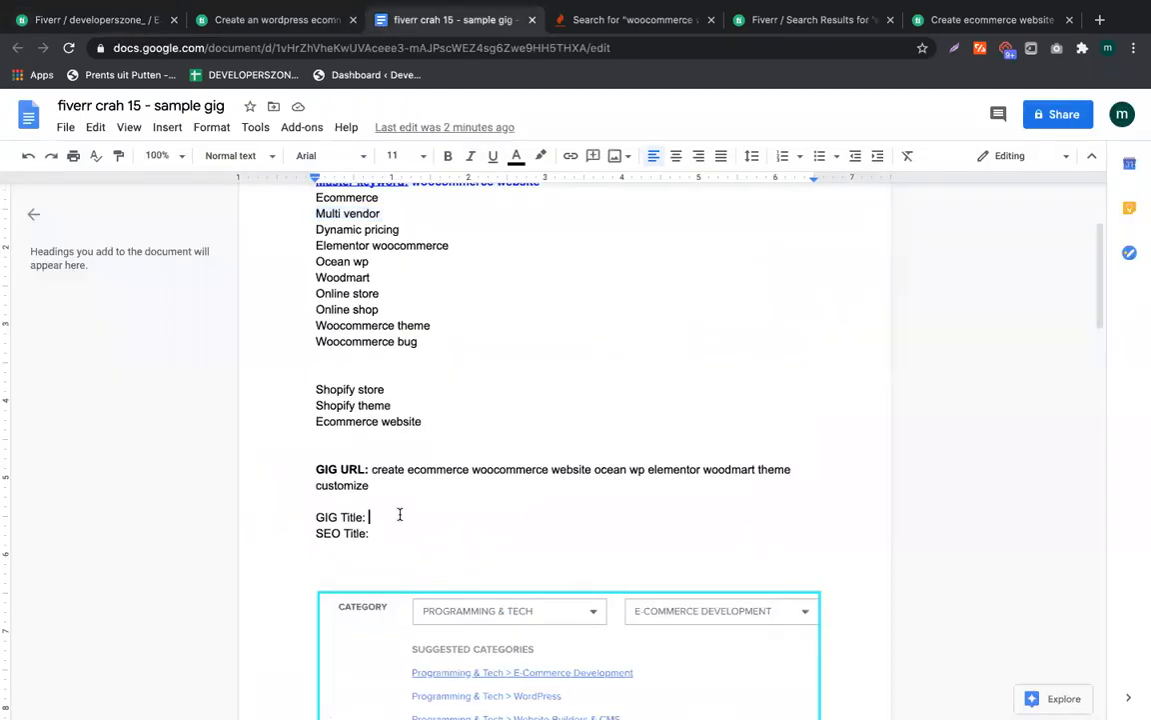
key("super+v")
left_click_drag(381, 516, 597, 517)
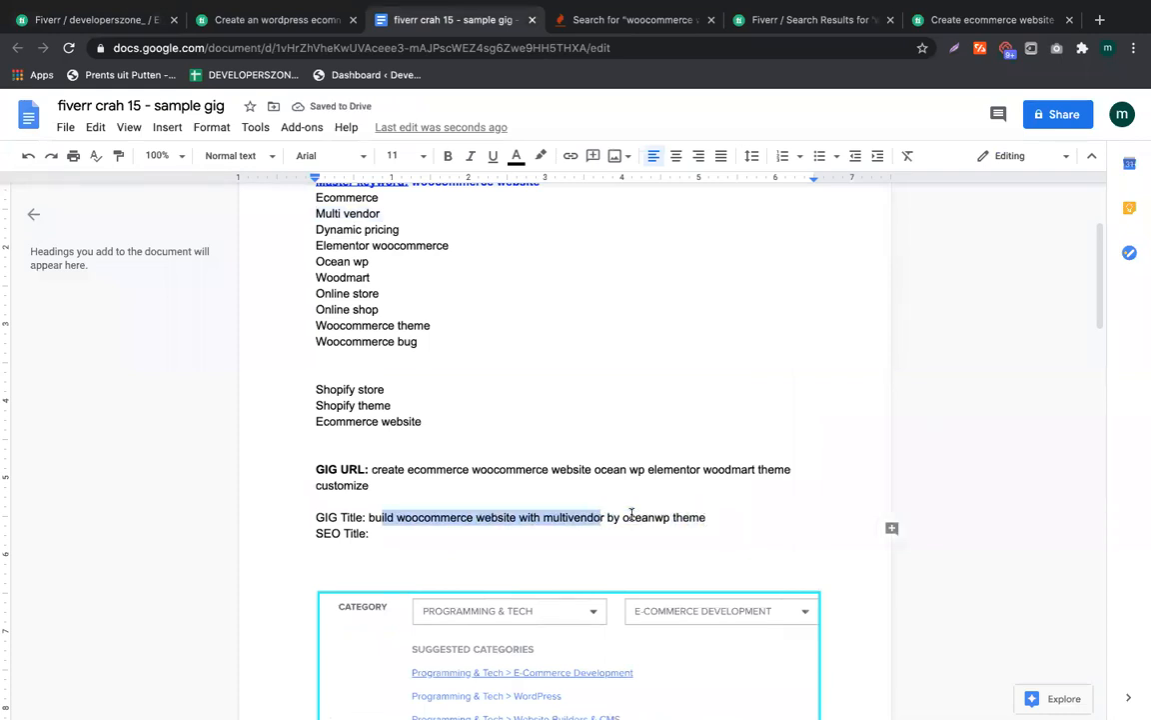
left_click(694, 517)
left_click_drag(707, 517, 371, 519)
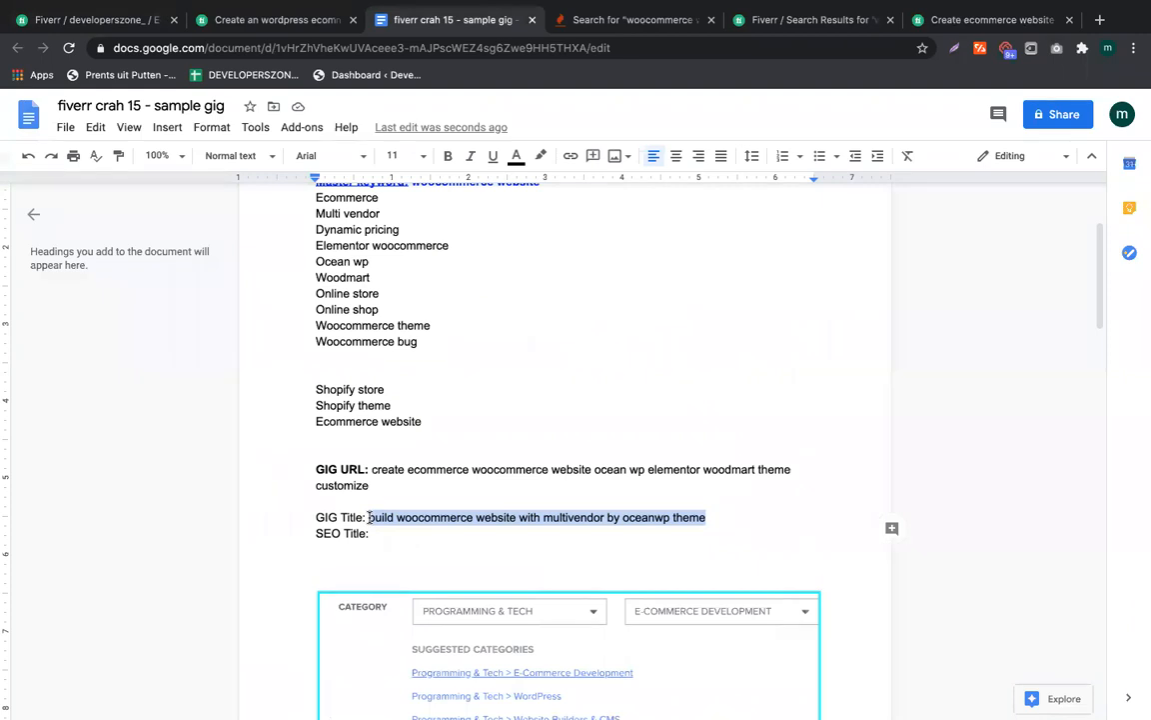
scroll(369, 517, "down", 1)
left_click(368, 485)
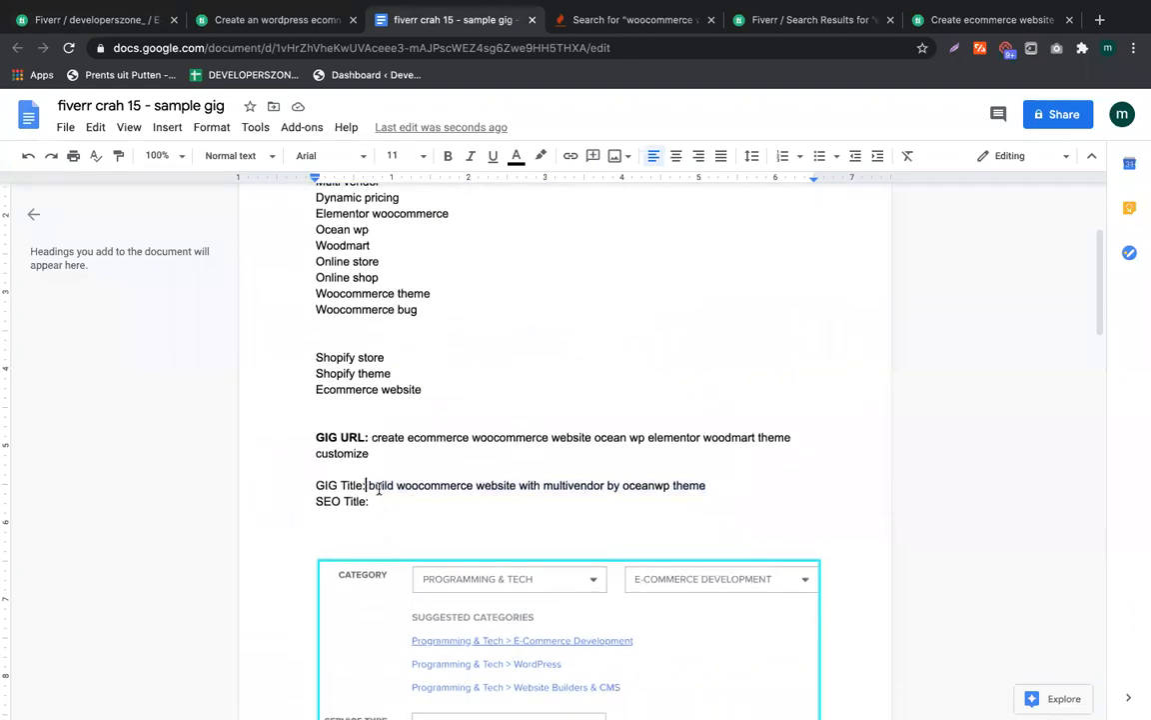
left_click_drag(368, 485, 717, 485)
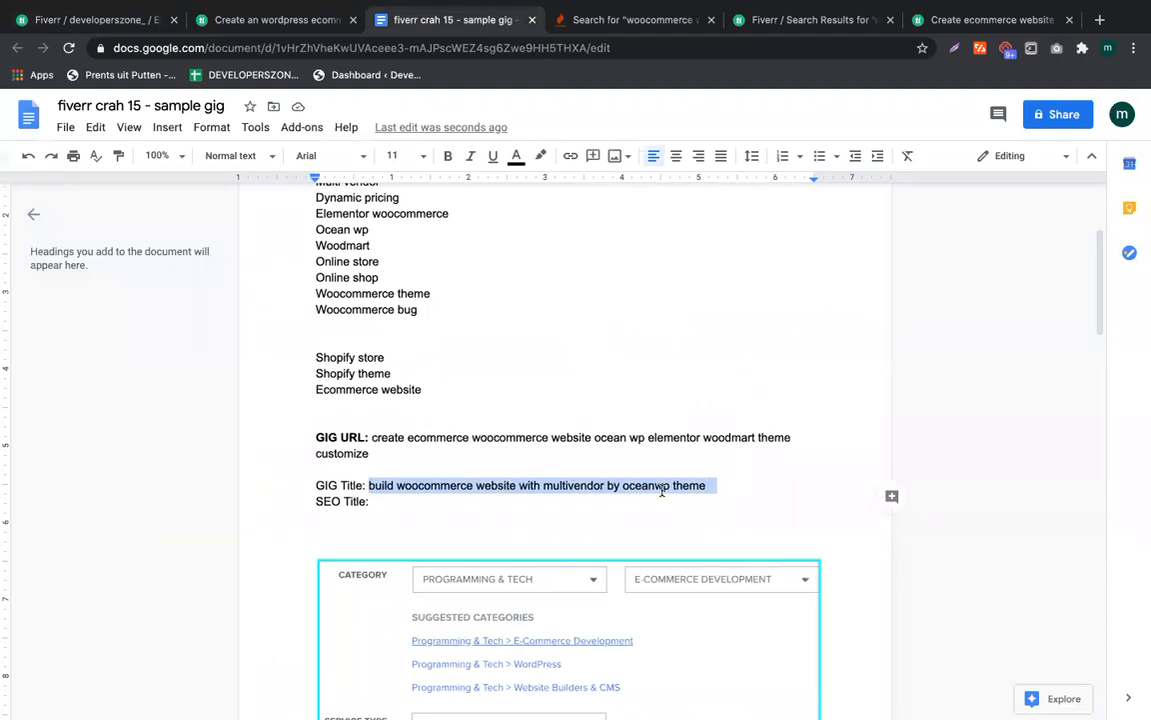
left_click(566, 498)
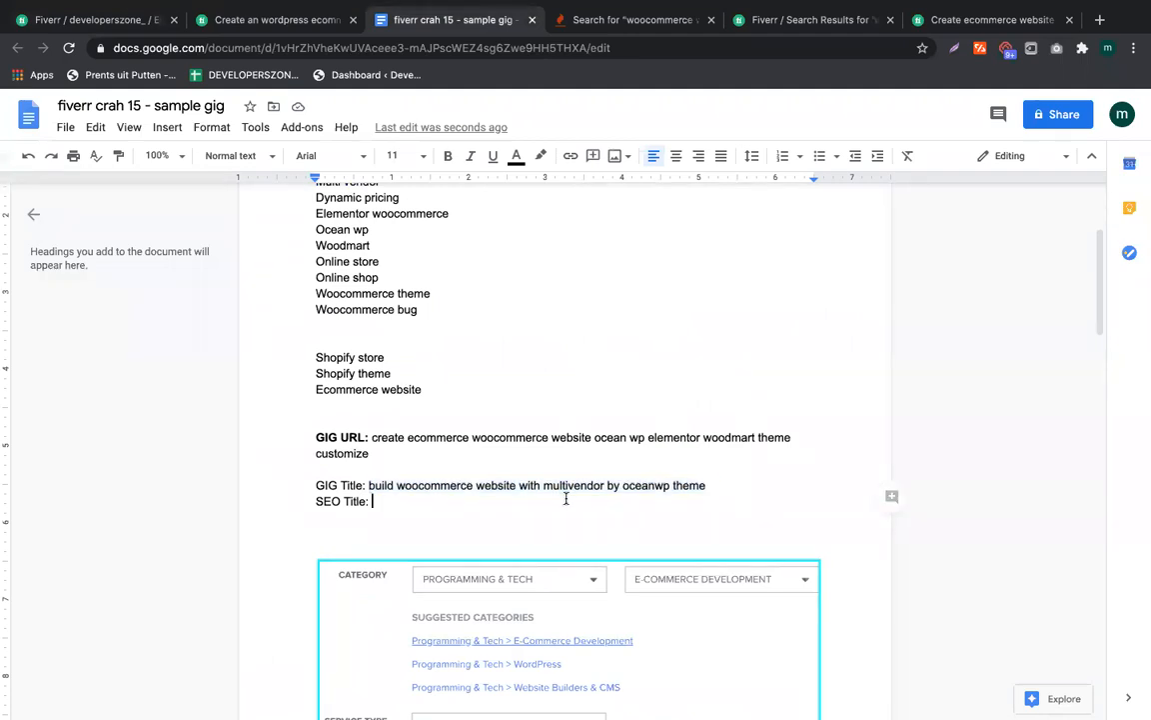
left_click_drag(368, 486, 707, 482)
left_click(589, 499)
Return to the new gig and enter "woocommerce website creation" as its SEO title
left_click(95, 19)
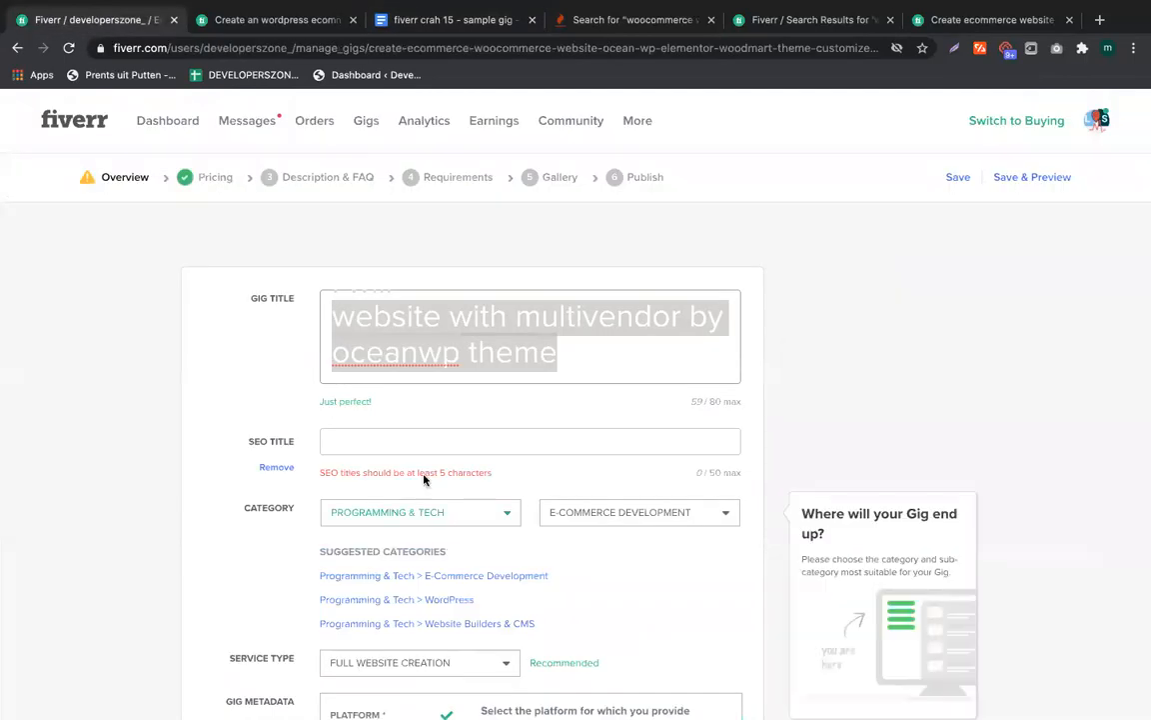
left_click(392, 442)
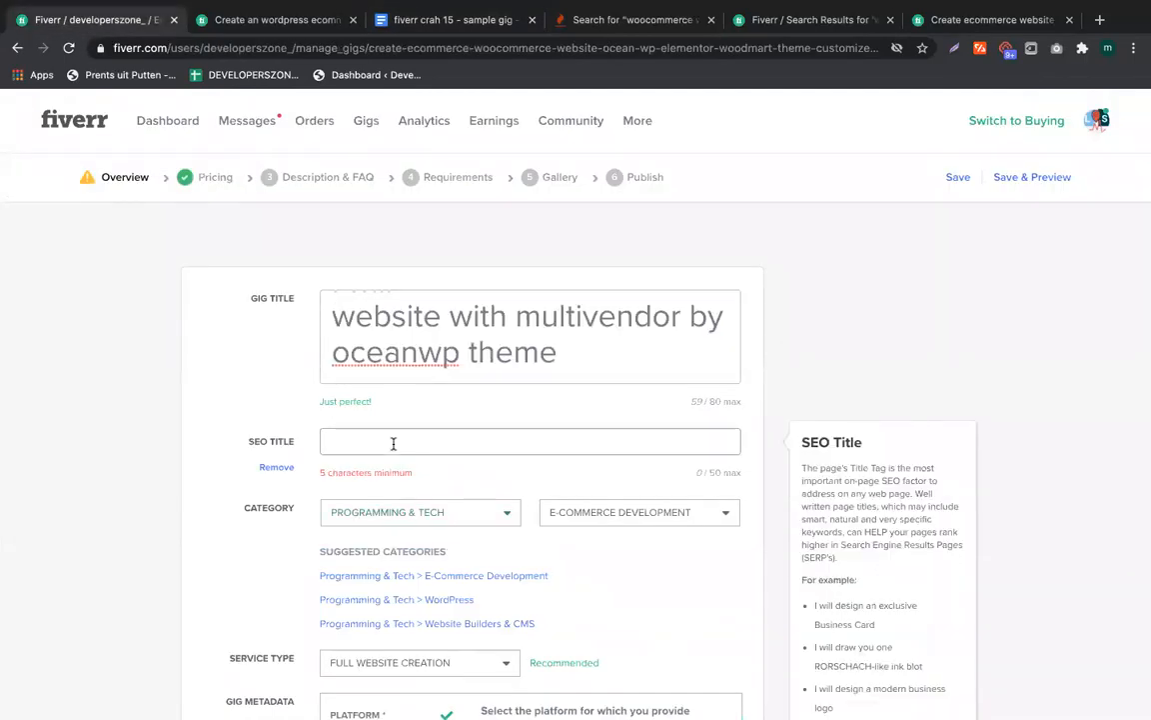
type("woocommerce webs")
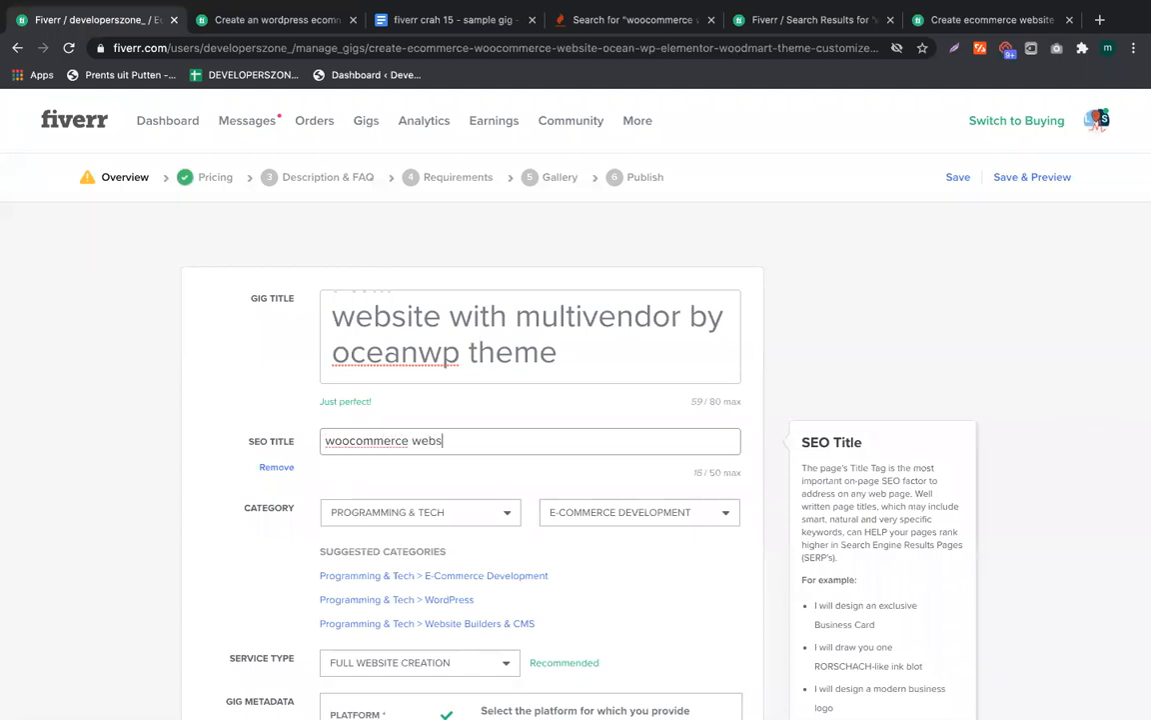
type("ite creatio")
key("BackSpace")
Copy the SEO title and paste it after "SEO Title:" in the sample gig document
left_click_drag(534, 441, 71, 414)
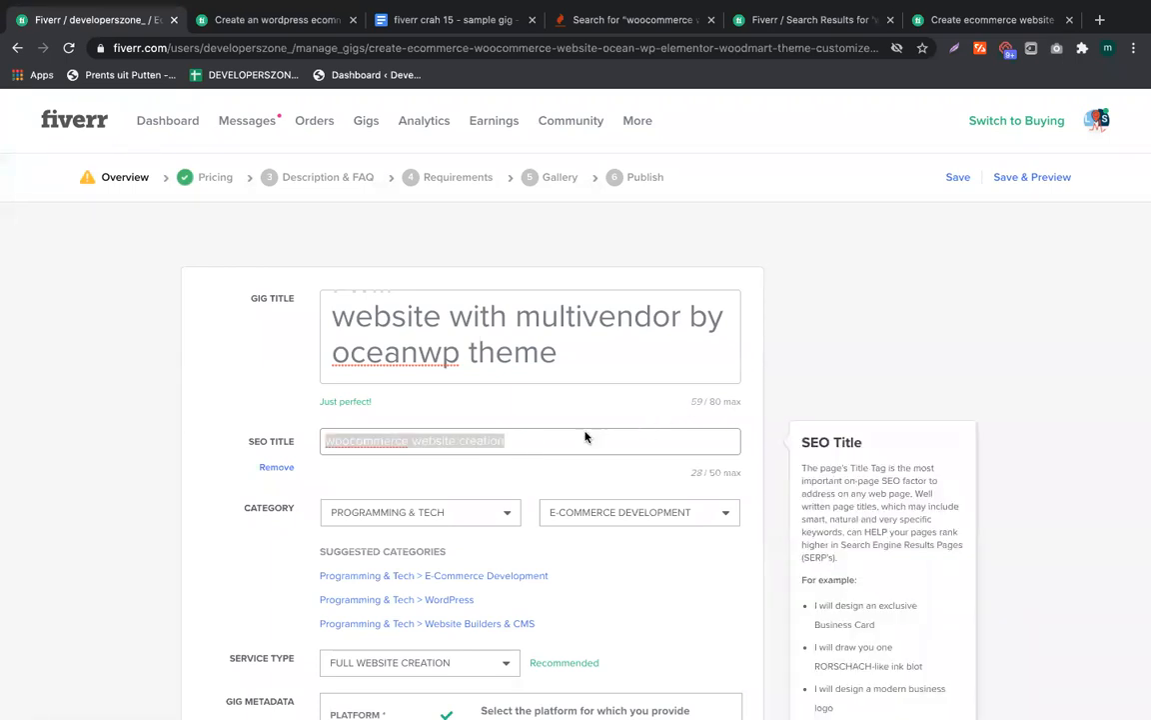
left_click(585, 436)
triple_click(555, 447)
key("super+c")
left_click(520, 440)
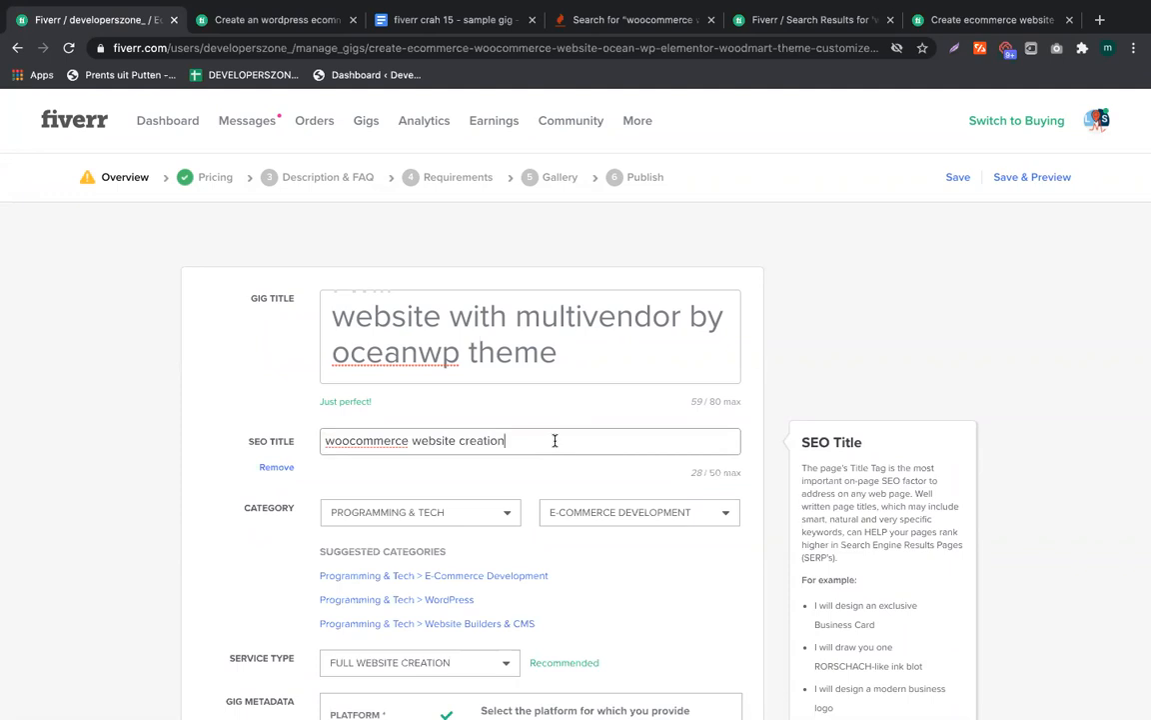
left_click(310, 145)
left_click(455, 20)
type(":")
key("super+v")
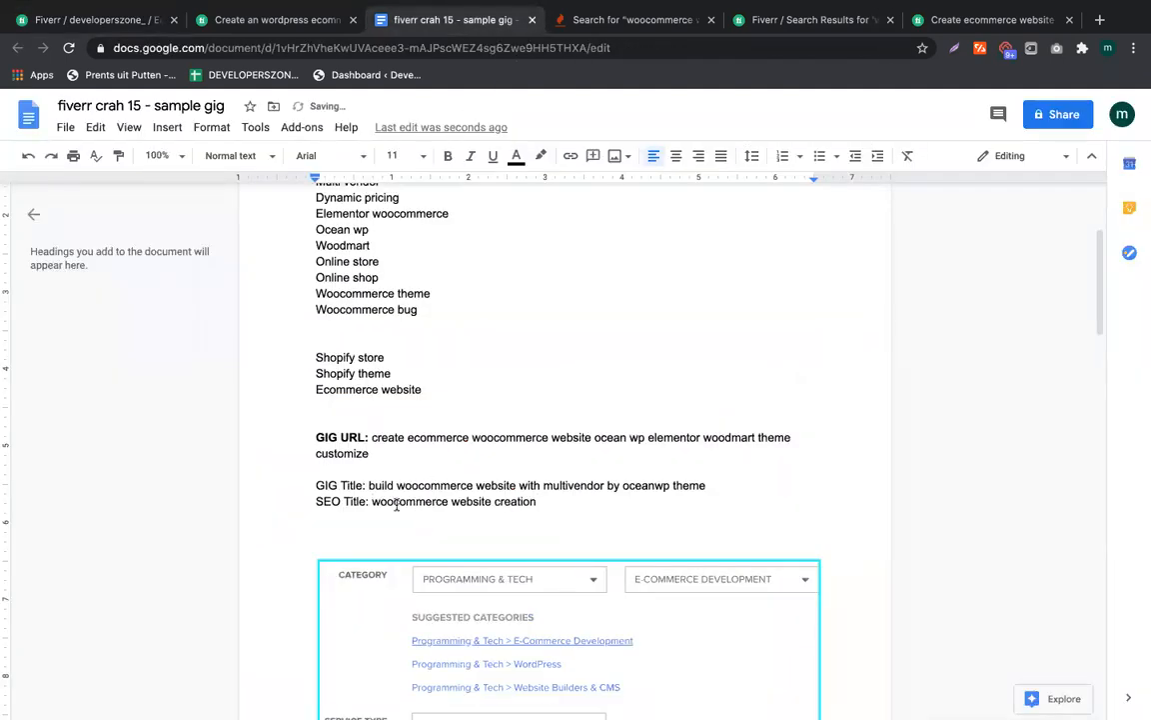
left_click_drag(371, 501, 537, 501)
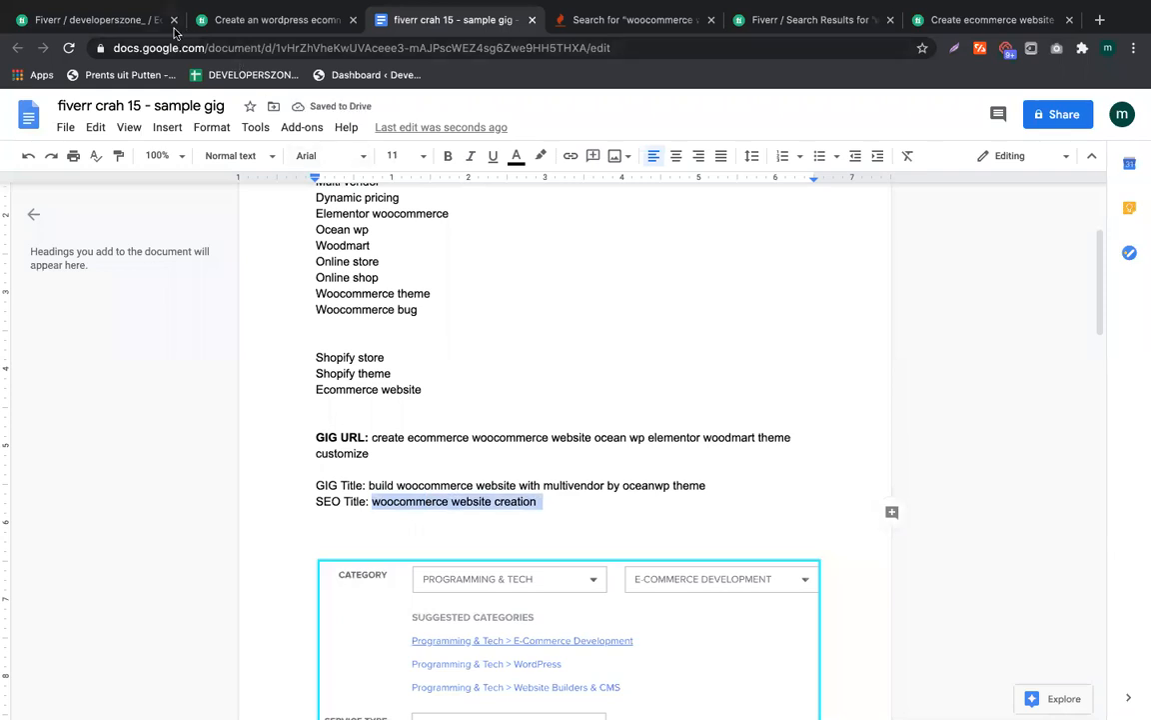
Review the new gig's Overview titles and URL wording, then save it and continue to the Pricing stage
left_click(120, 20)
scroll(547, 552, "down", 15)
scroll(382, 347, "up", 15)
double_click(537, 445)
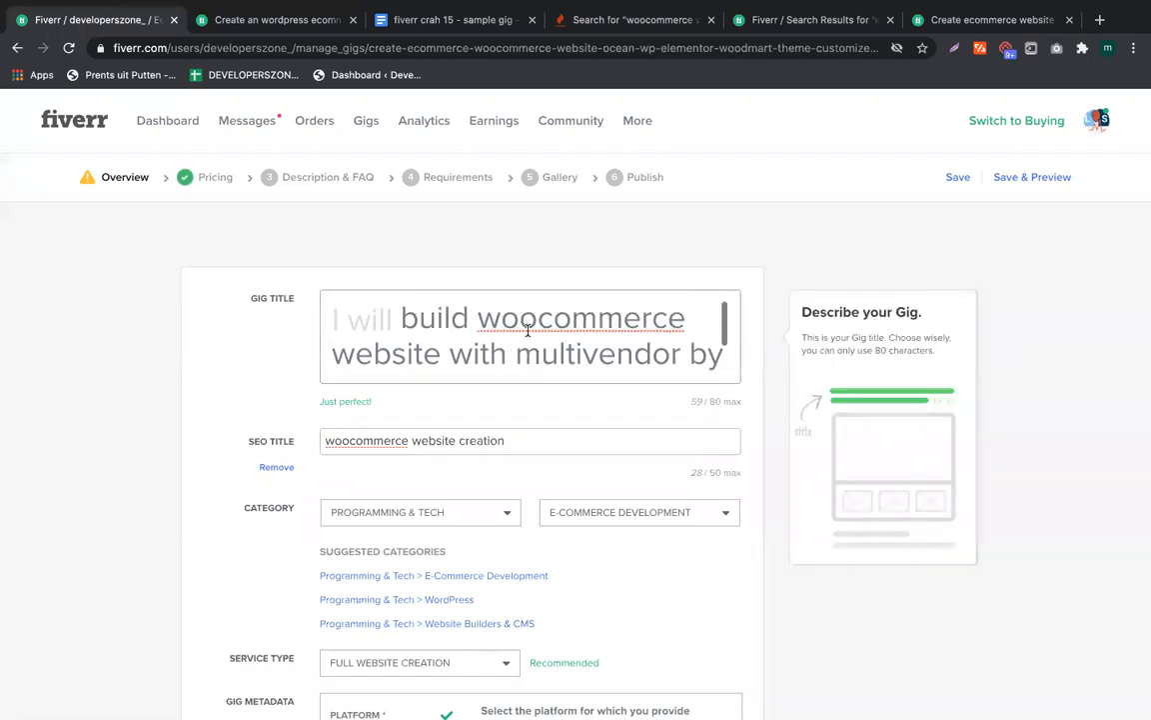
left_click_drag(368, 50, 760, 50)
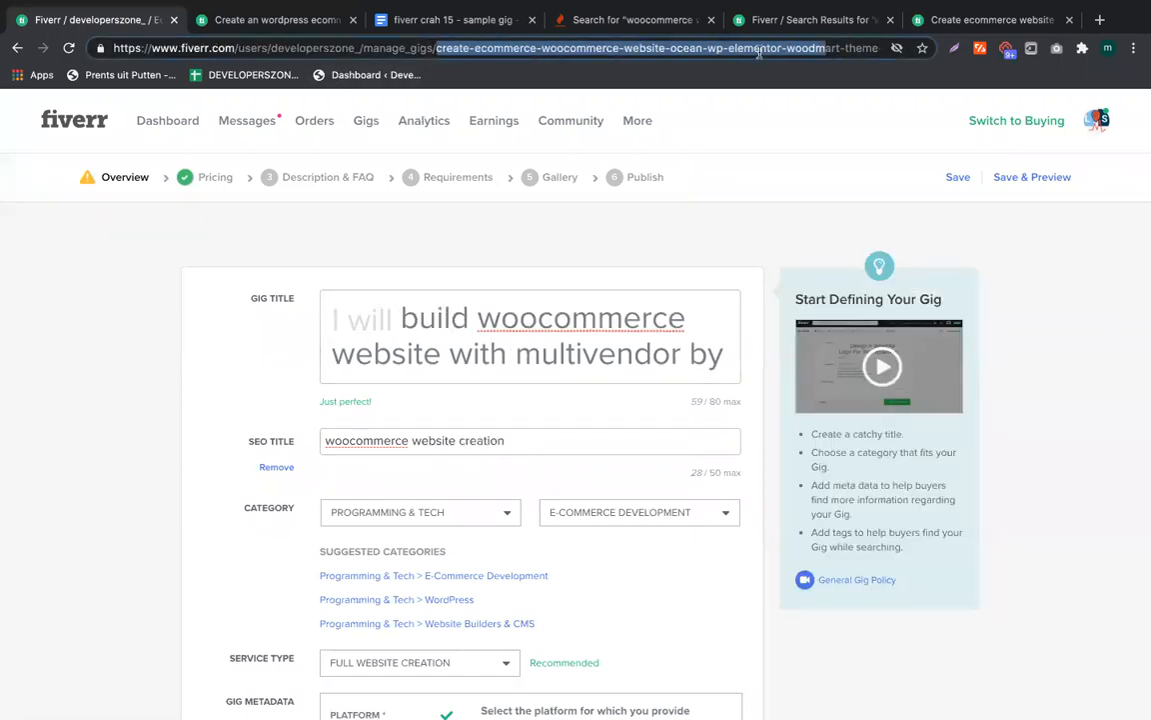
left_click(94, 370)
scroll(393, 545, "down", 15)
left_click(652, 150)
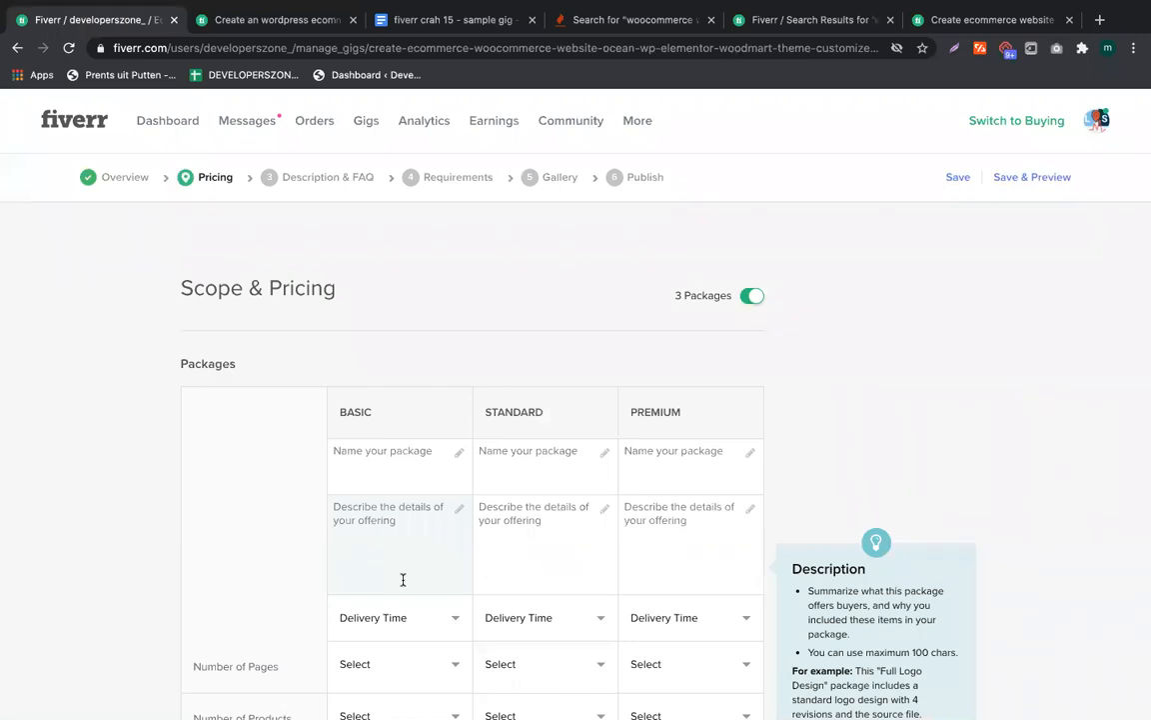
Check the keywords in the new gig's URL and examine the gigs in the "woocommerce website" search results
double_click(374, 48)
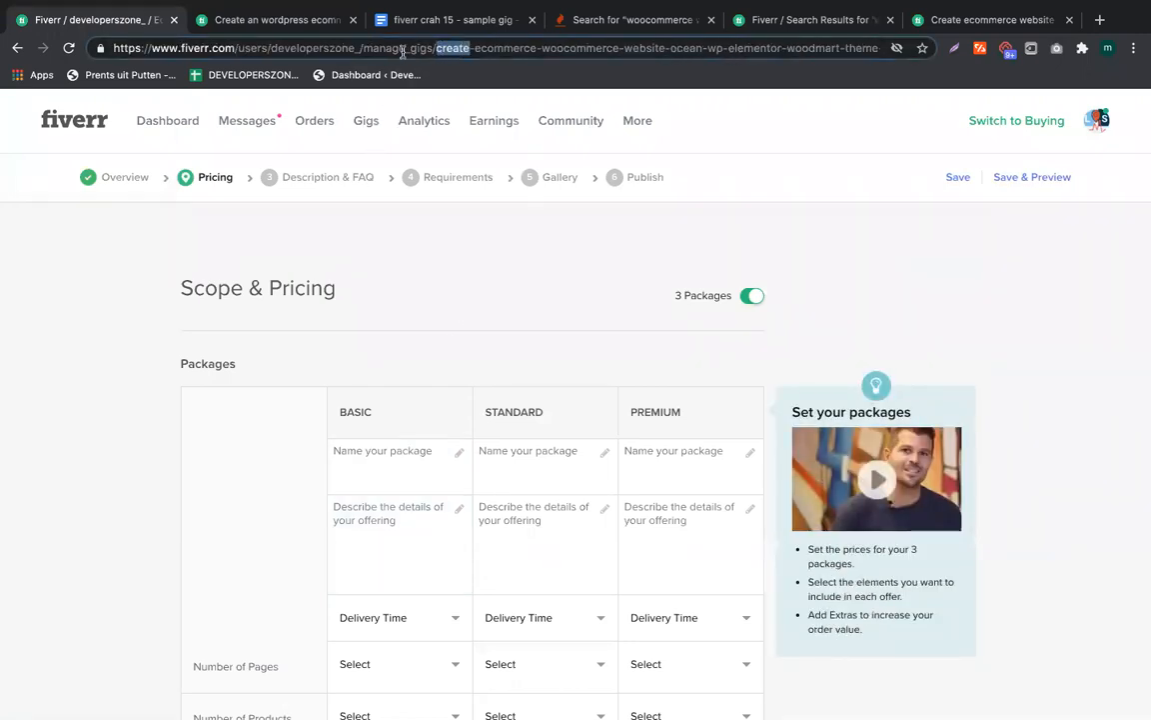
left_click(533, 48)
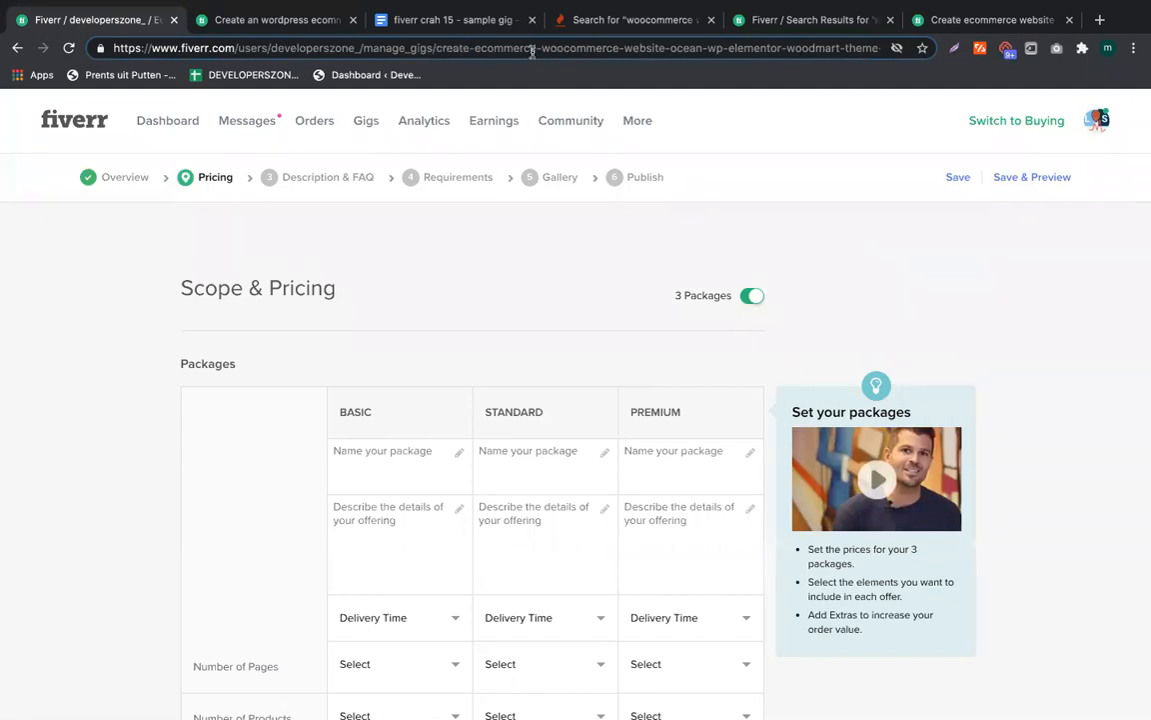
left_click(750, 20)
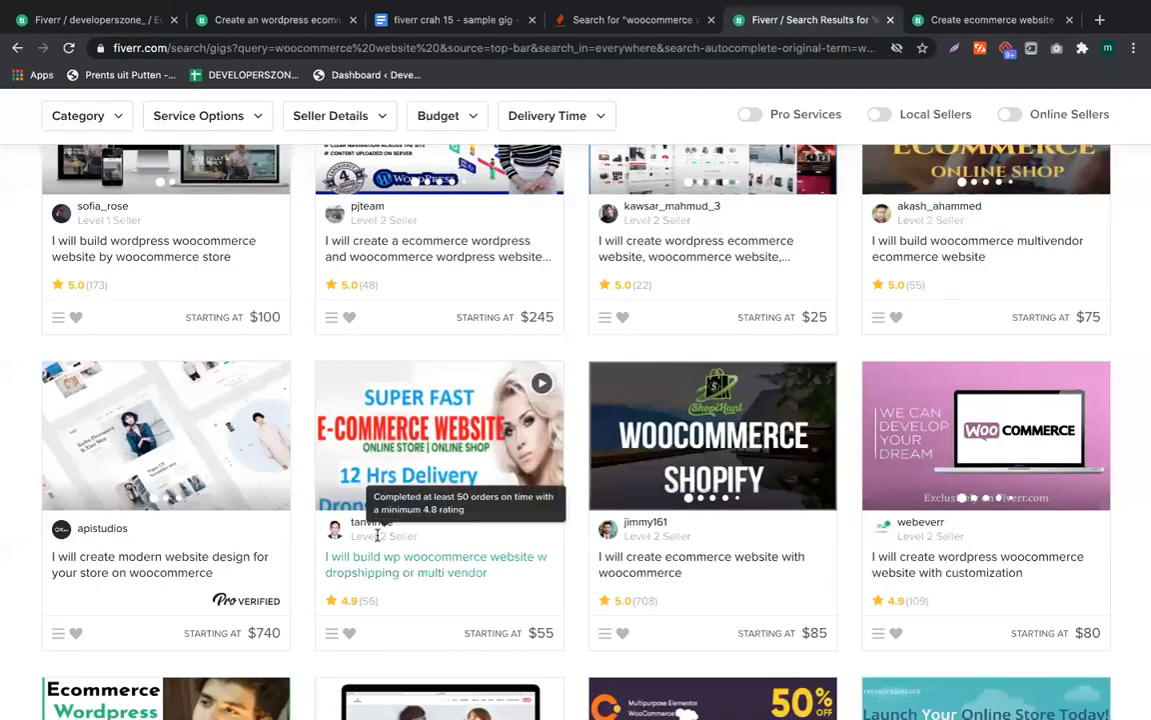
scroll(336, 539, "up", 5)
scroll(378, 442, "up", 1)
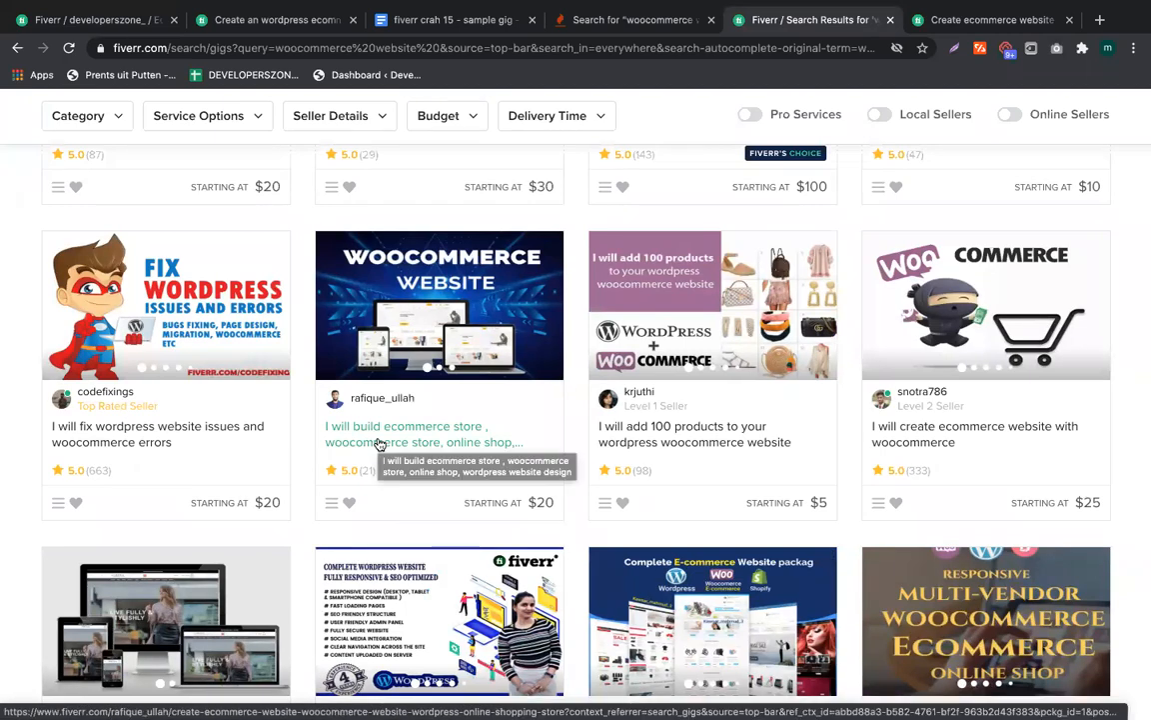
scroll(377, 442, "up", 5)
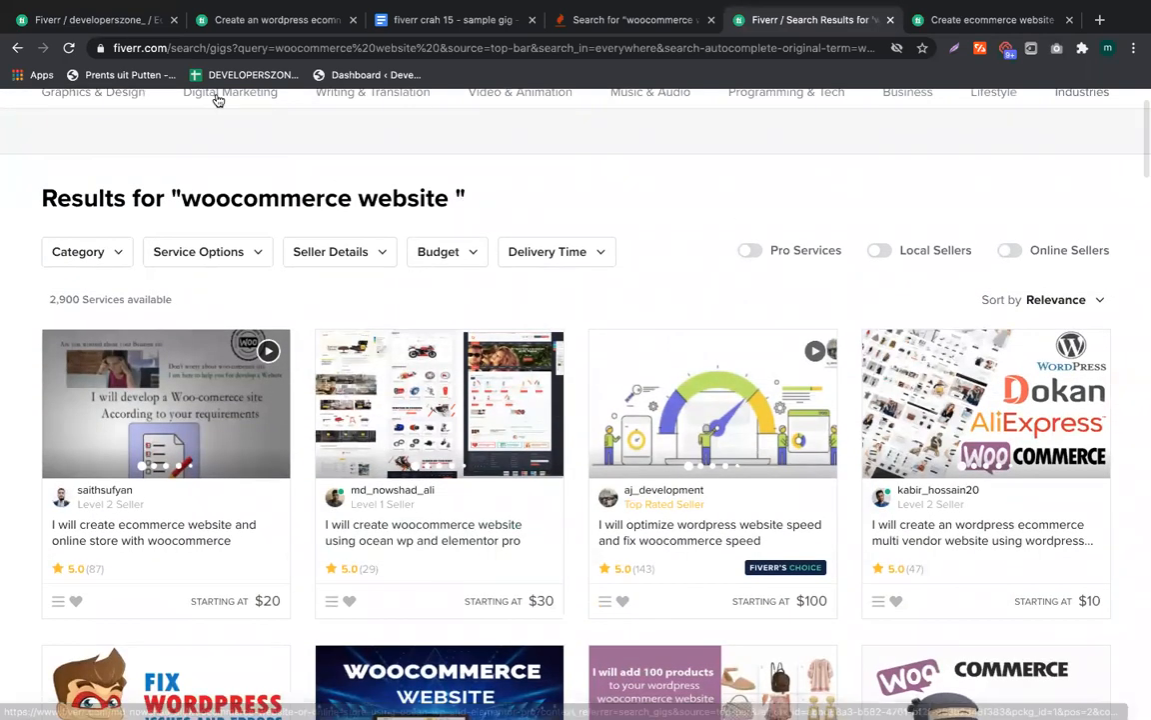
Go back to the new gig's pricing and name the Basic package "simple woocommerce website"
left_click(100, 17)
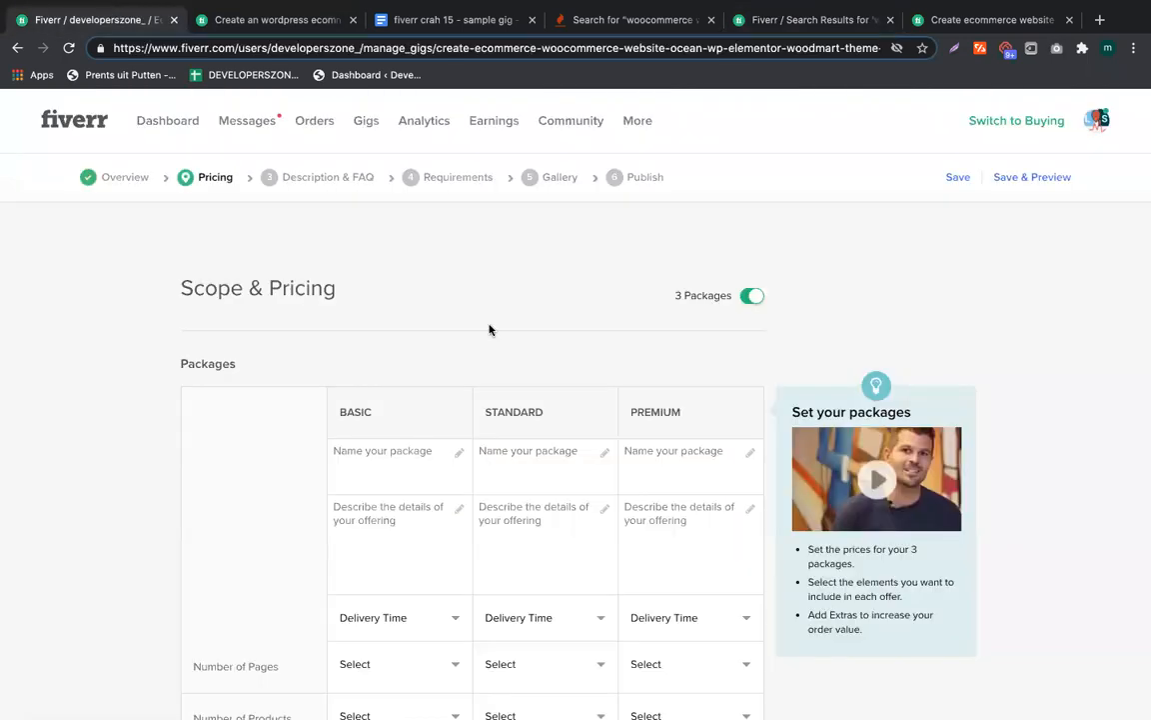
scroll(489, 330, "down", 1)
left_click(386, 386)
scroll(388, 384, "down", 1)
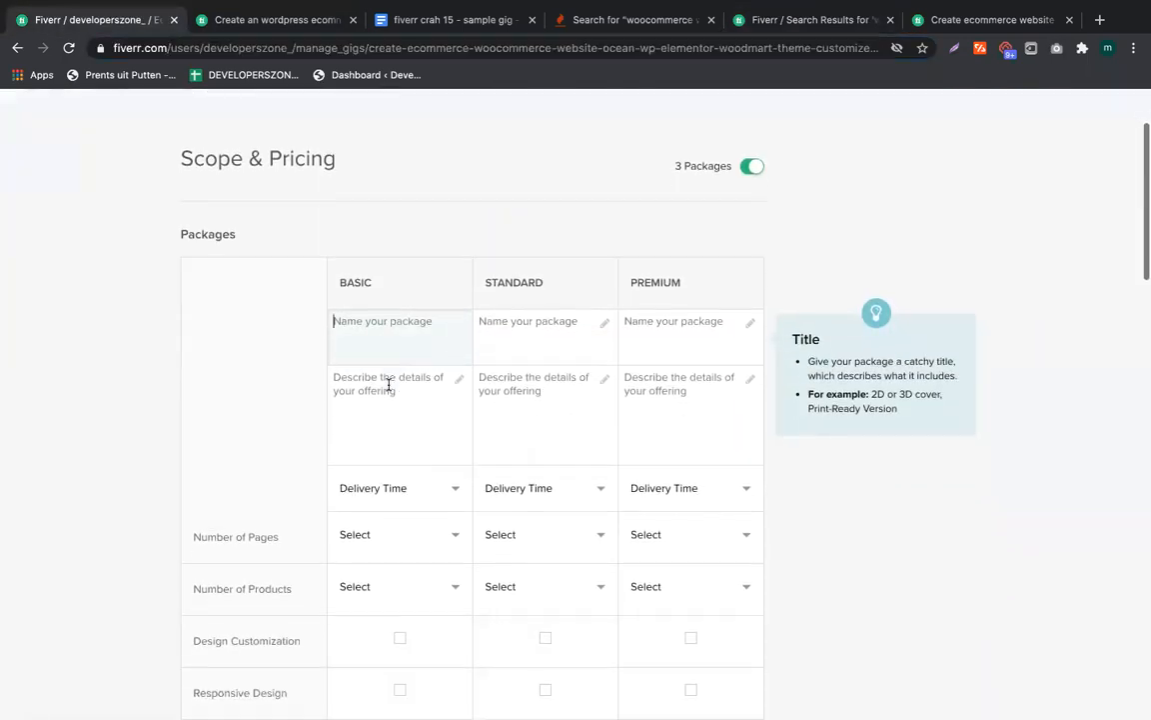
type("s")
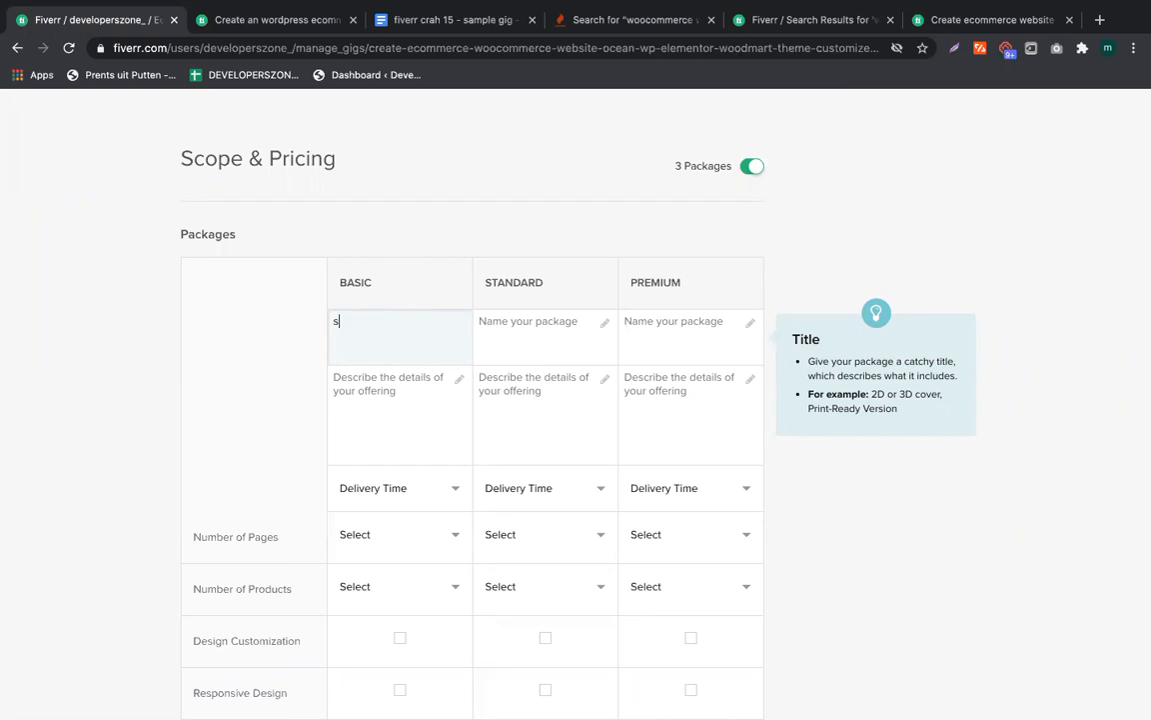
type("imple woocommerce s")
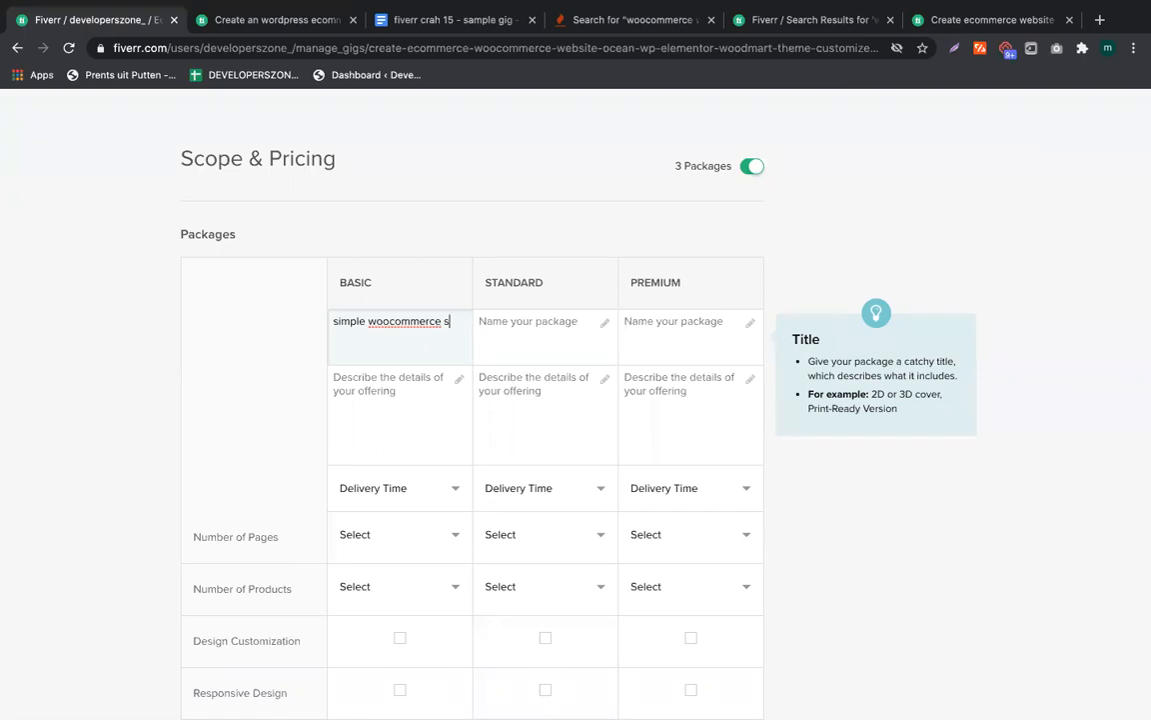
key("BackSpace")
type("website")
Compare the Basic package name with the master keyword in the document and with the sample gig's package
left_click_drag(370, 325, 379, 336)
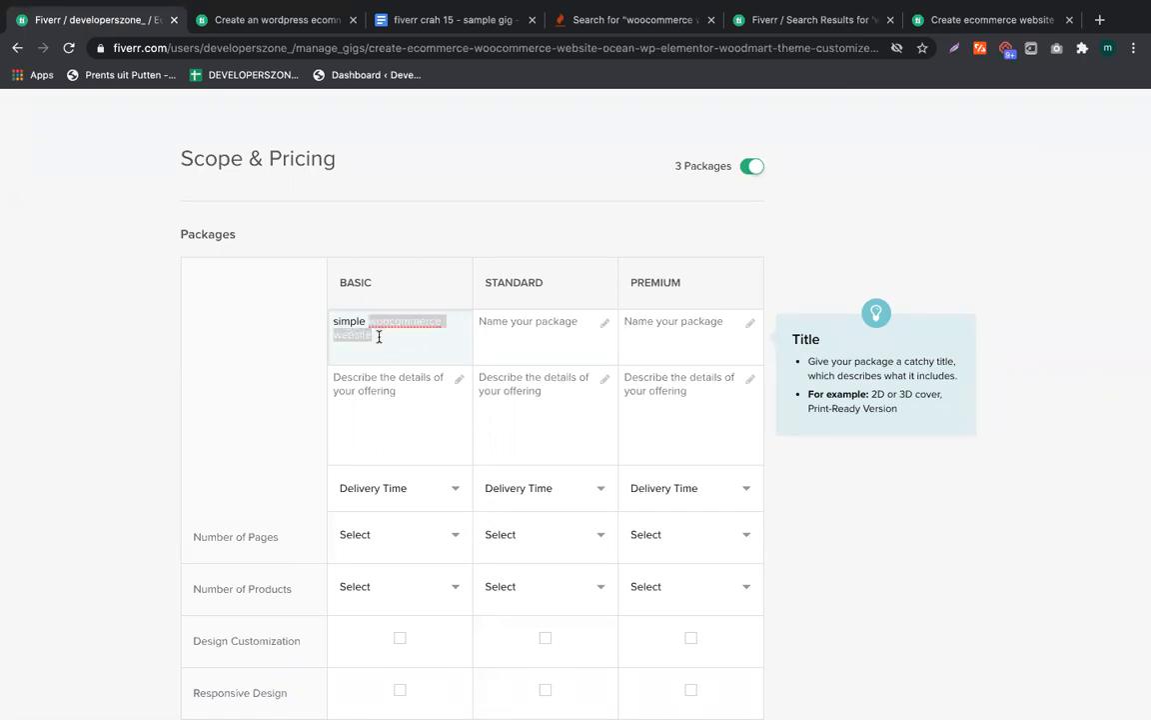
left_click(452, 19)
scroll(411, 404, "up", 3)
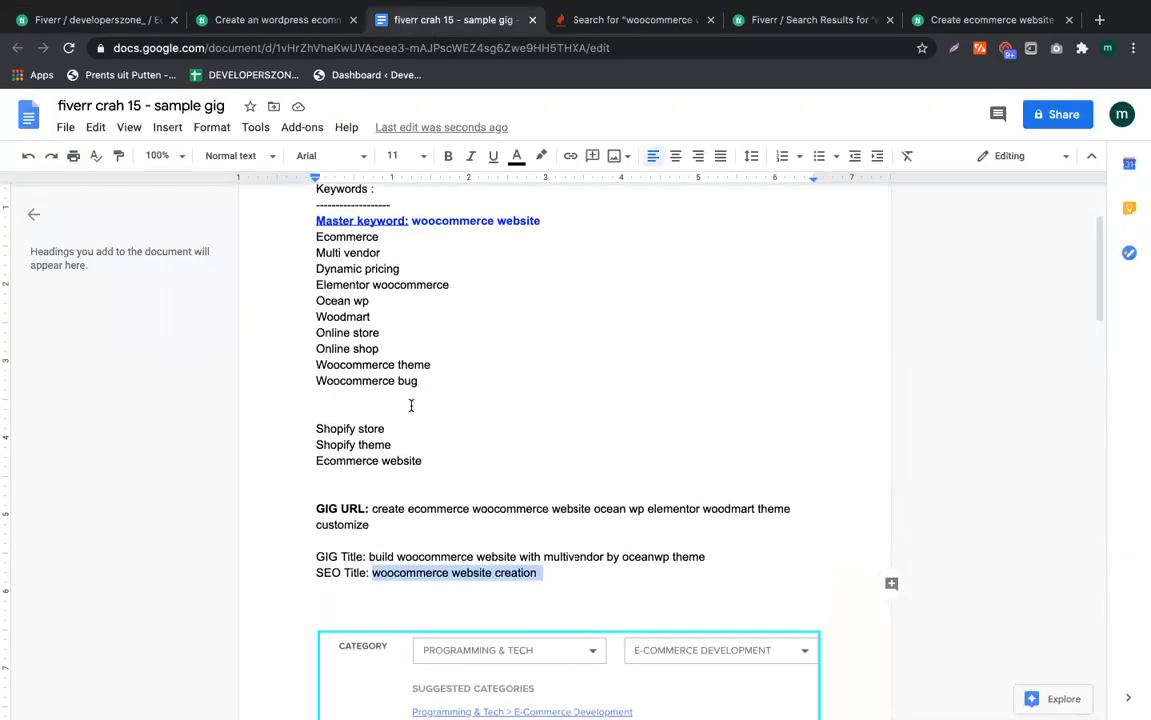
left_click_drag(410, 257, 545, 257)
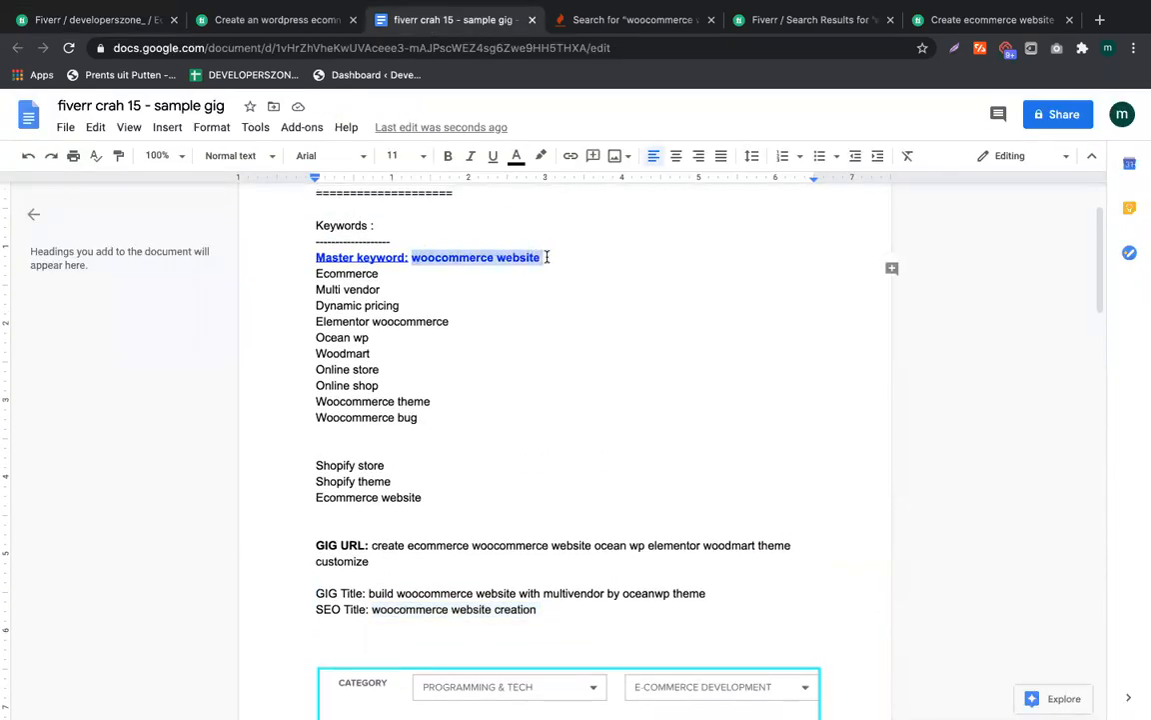
left_click(270, 20)
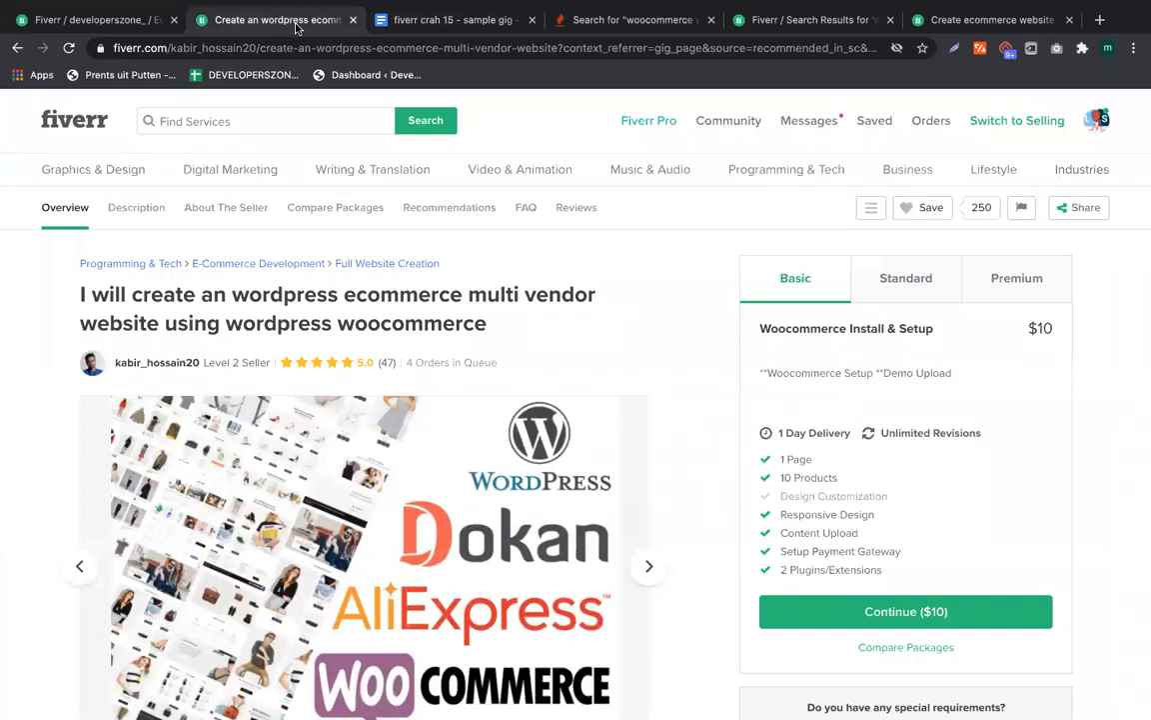
Copy the Basic package name into the Standard package and change it to "minimal woocommerce website"
left_click(95, 20)
left_click(396, 337)
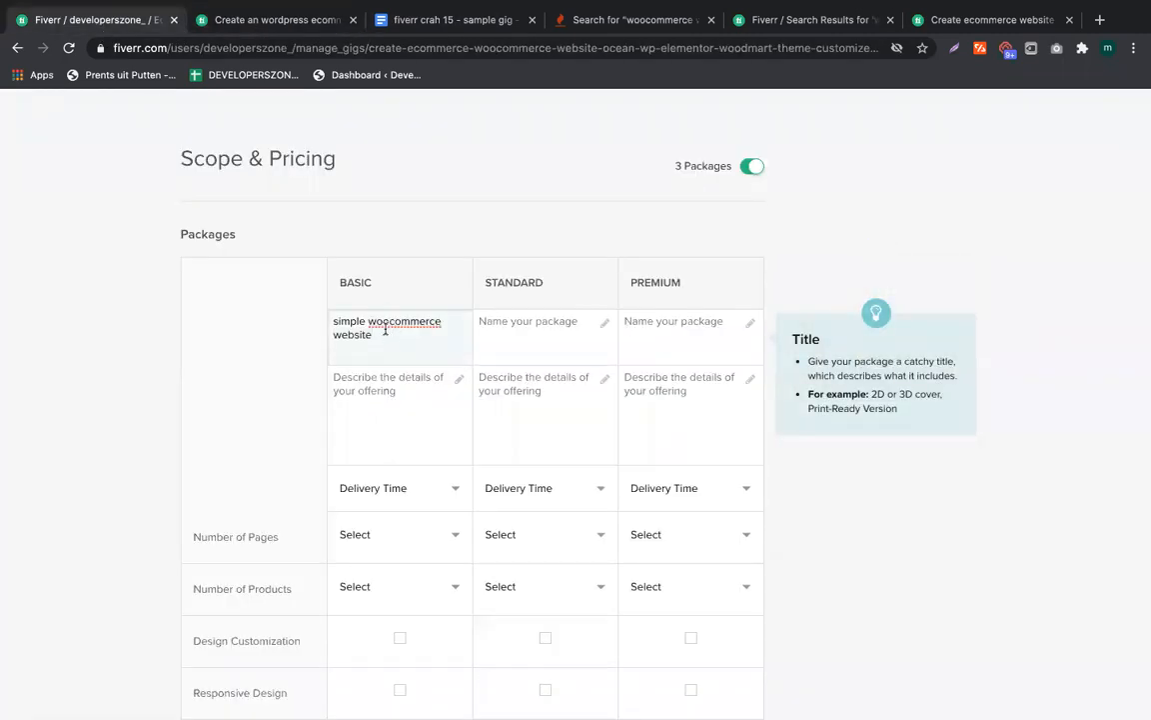
left_click_drag(368, 321, 374, 338)
key("ctrl+a")
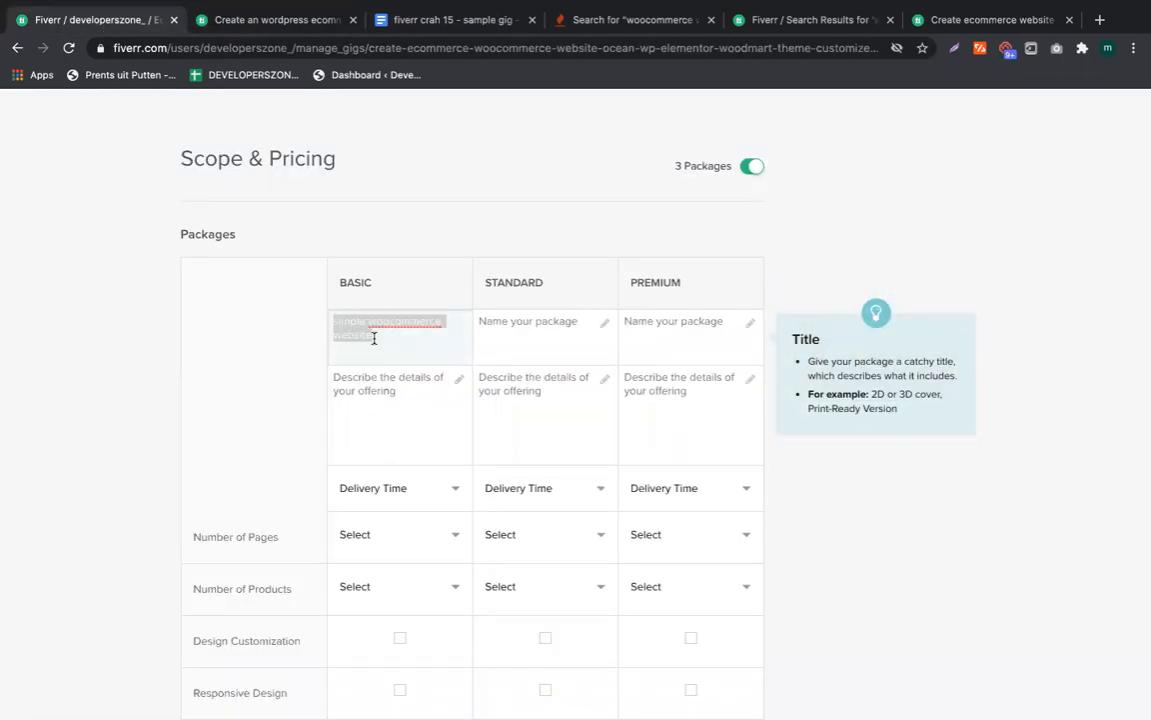
key("ctrl+c")
left_click(482, 343)
key("ctrl+v")
double_click(488, 311)
type("minimal")
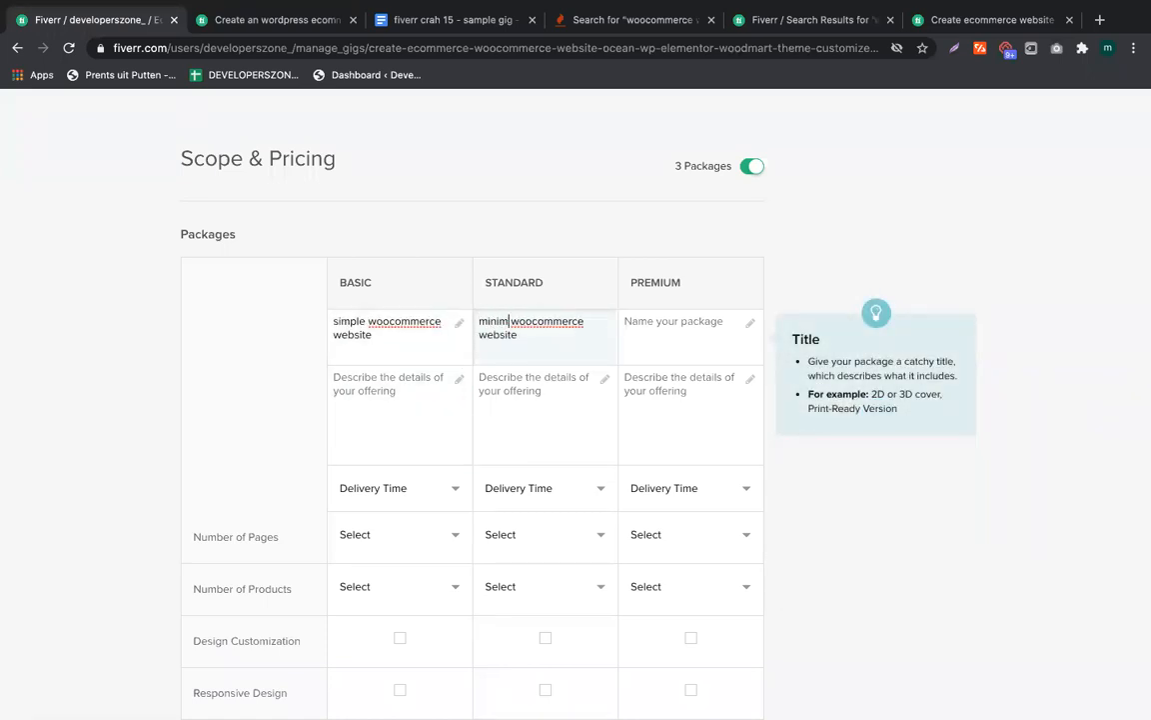
Paste the same name into the Premium package and change it to "complete woocommerce website"
left_click(654, 333)
key("ctrl+v")
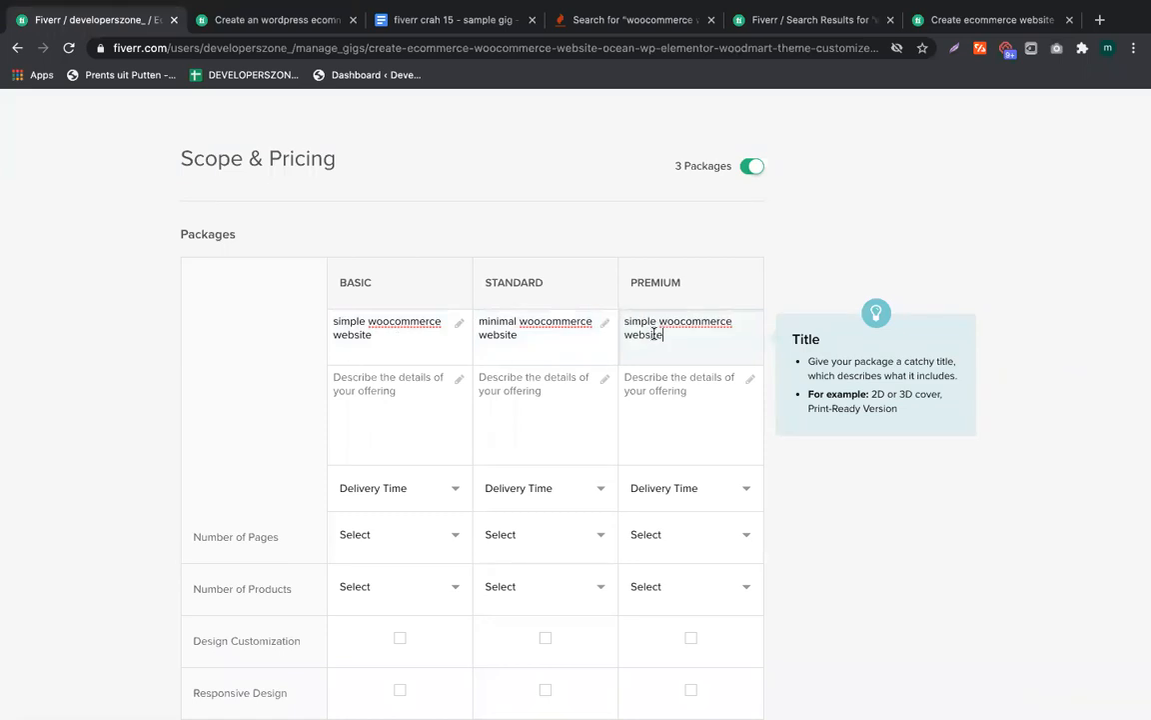
double_click(640, 322)
type("complete")
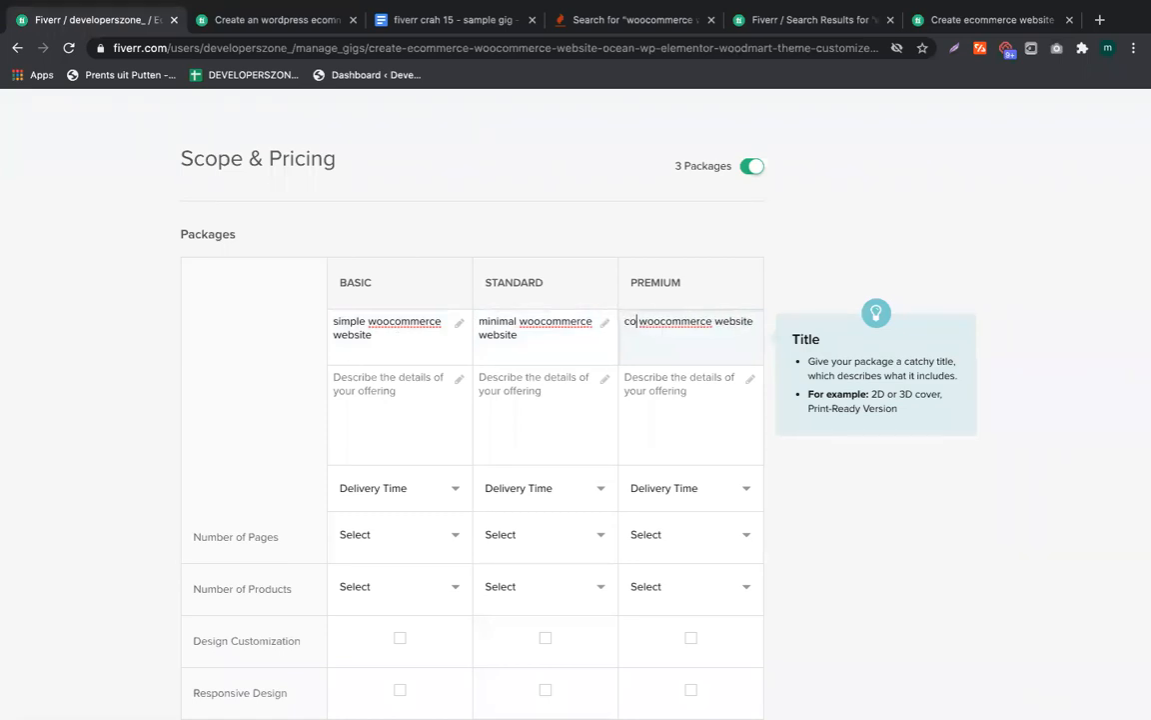
left_click(378, 427)
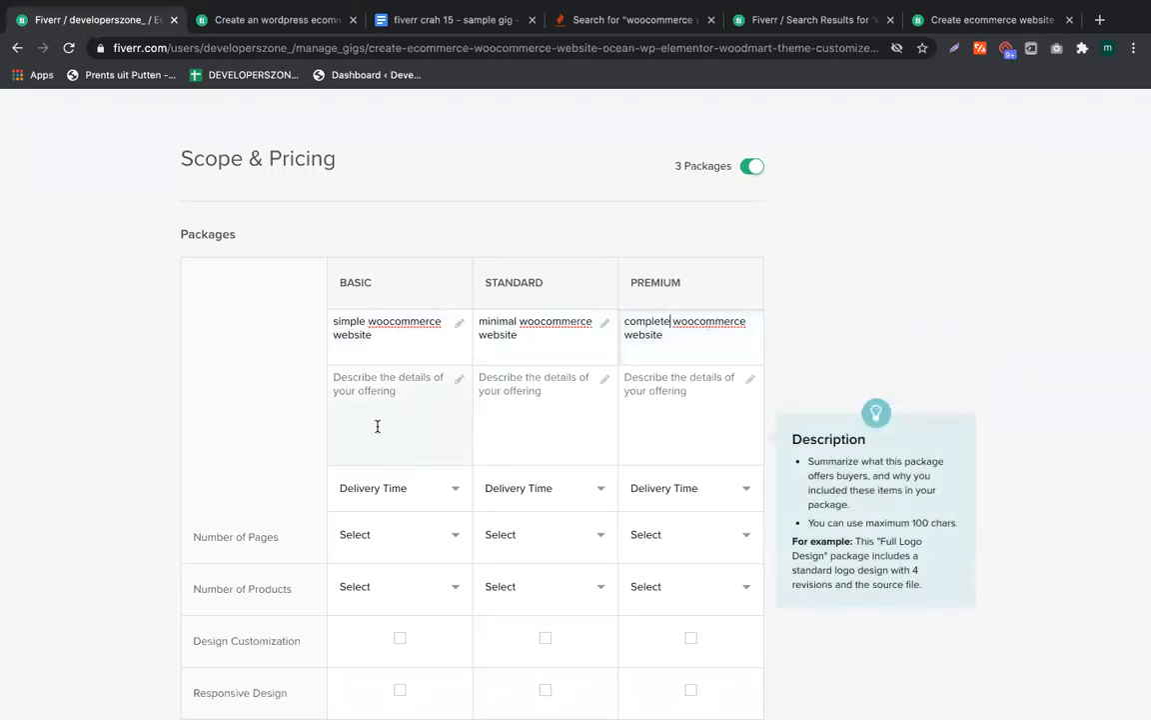
Switch to the sample gig document and add the heading "Packages" on the empty page after the tags image
scroll(368, 396, "down", 1)
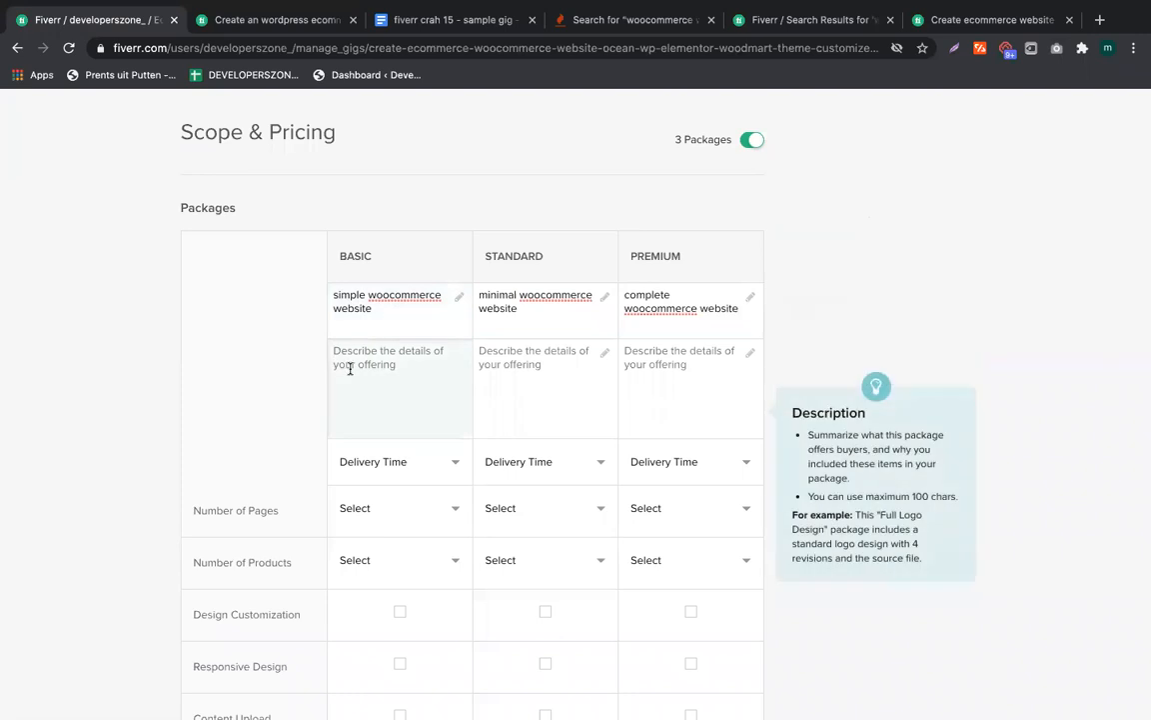
left_click(435, 22)
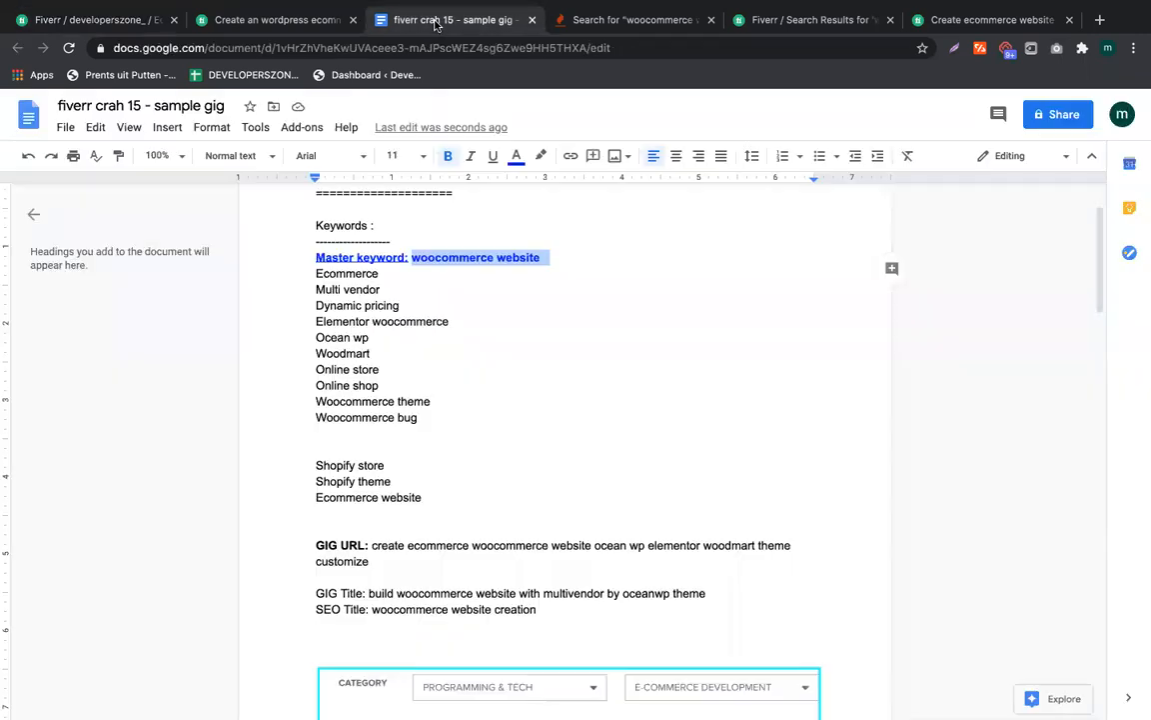
left_click(355, 522)
scroll(355, 470, "down", 15)
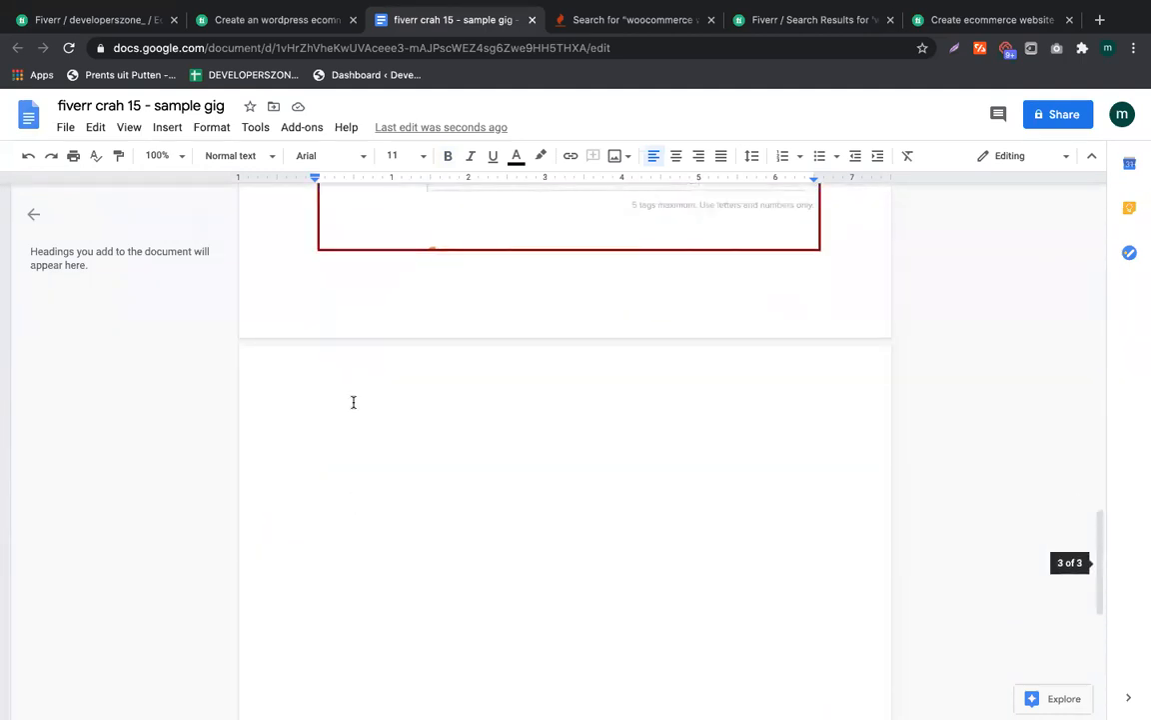
left_click(353, 402)
type("packages")
key("Return")
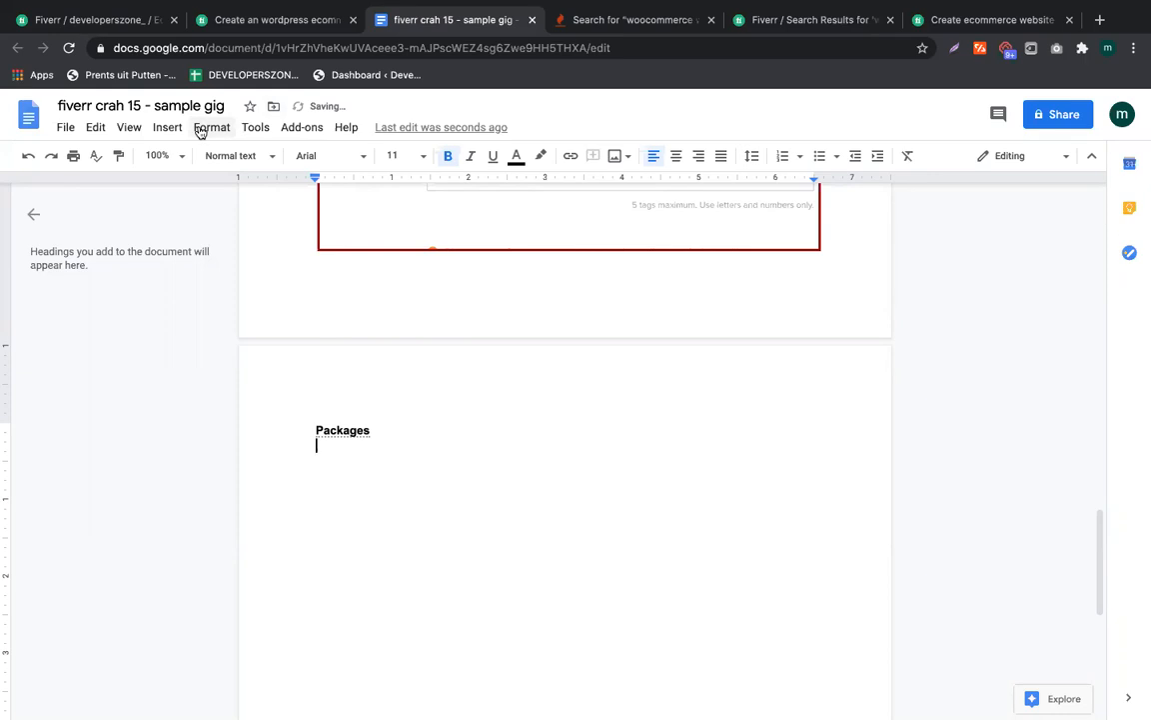
Insert a solid black right-pointing arrowhead from the arrow special characters on the line below the Packages heading
left_click(167, 127)
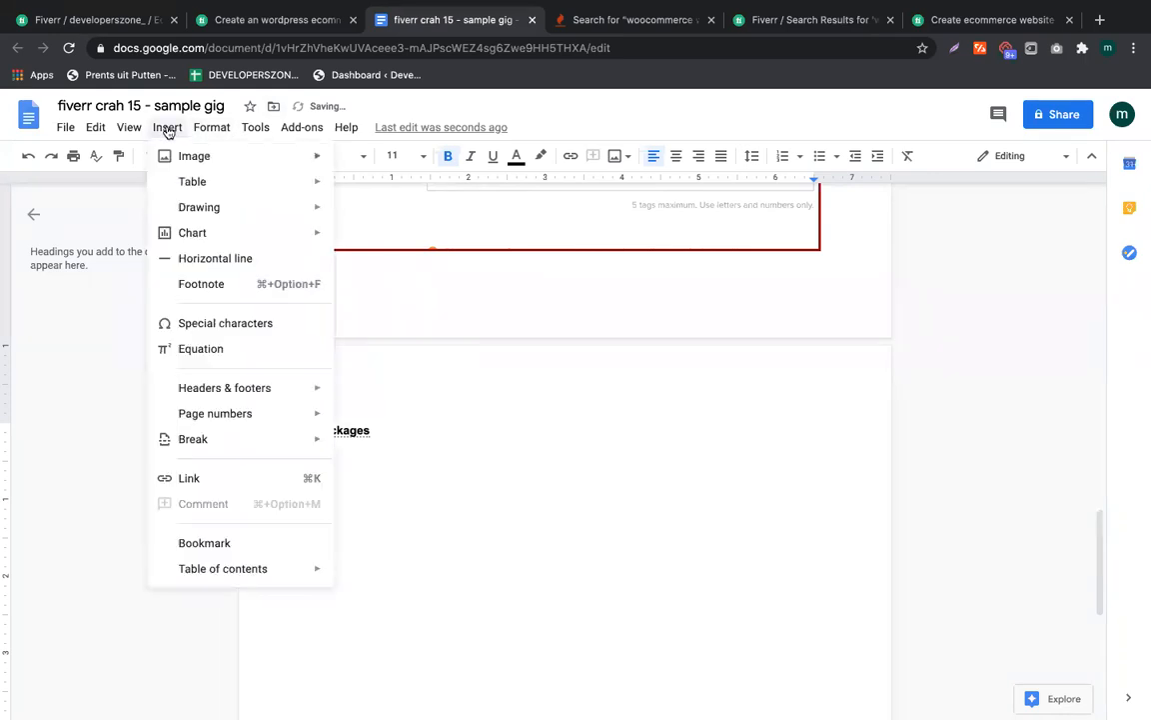
left_click(184, 327)
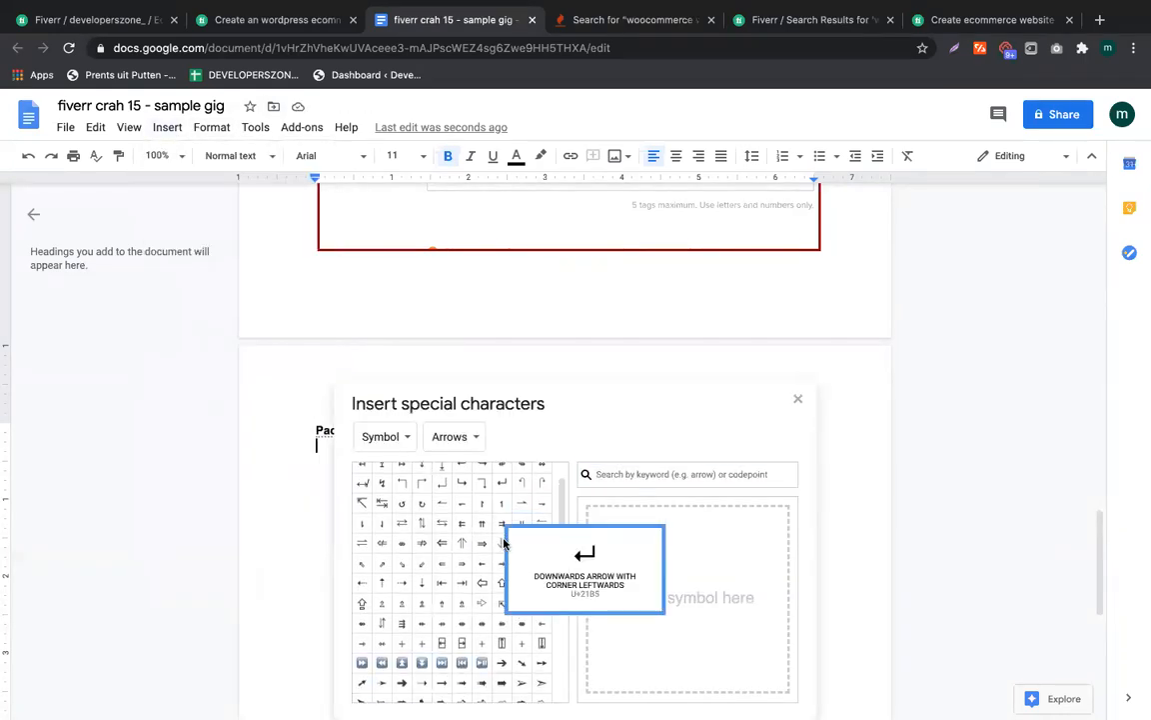
scroll(402, 610, "down", 3)
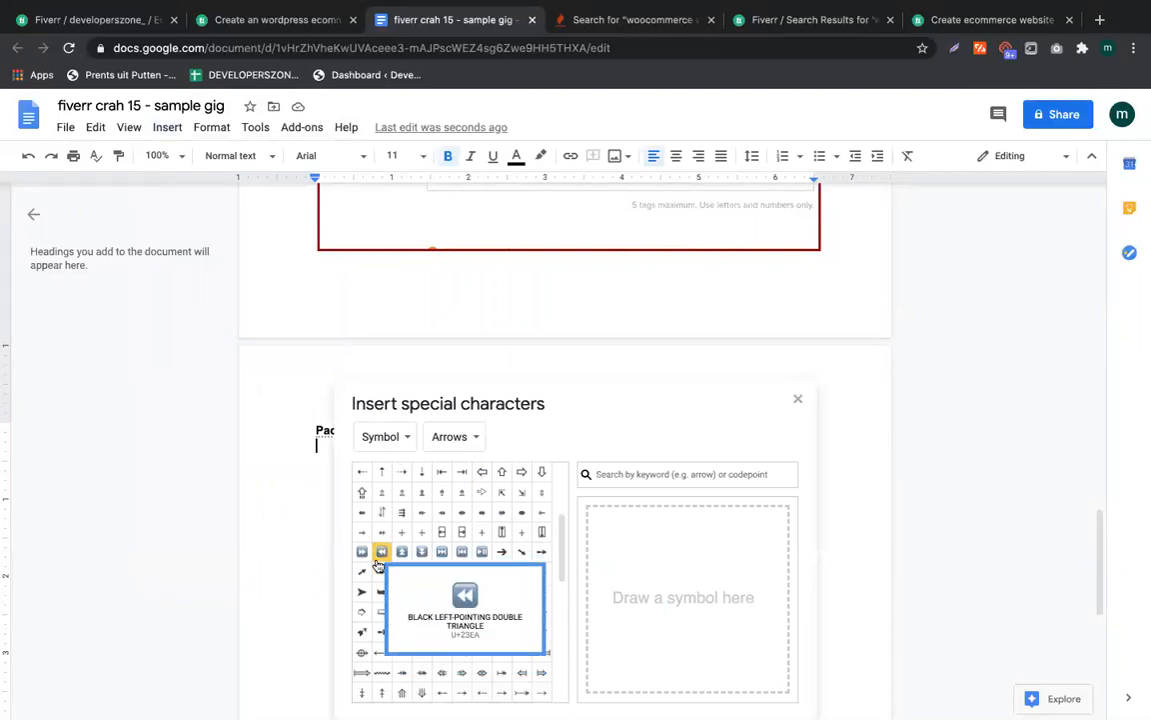
left_click(362, 527)
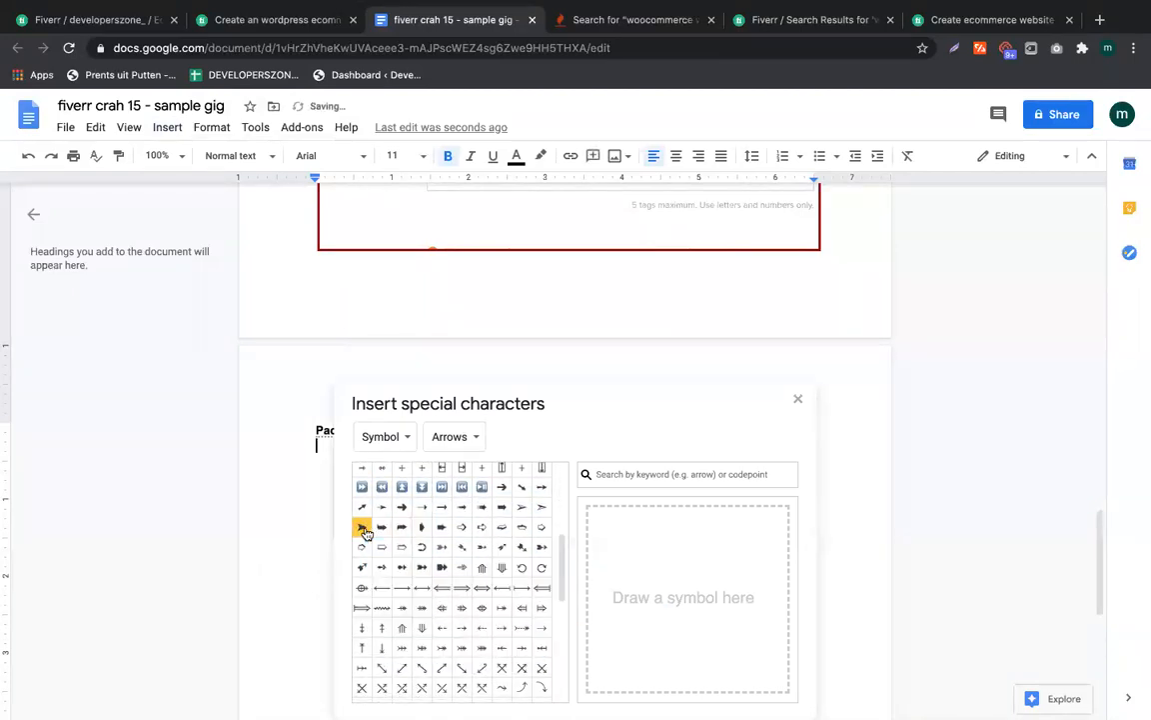
Insert a heavy black right-pointing arrow after the arrowhead and look through the arrow symbols for another bullet style
scroll(400, 534, "down", 4)
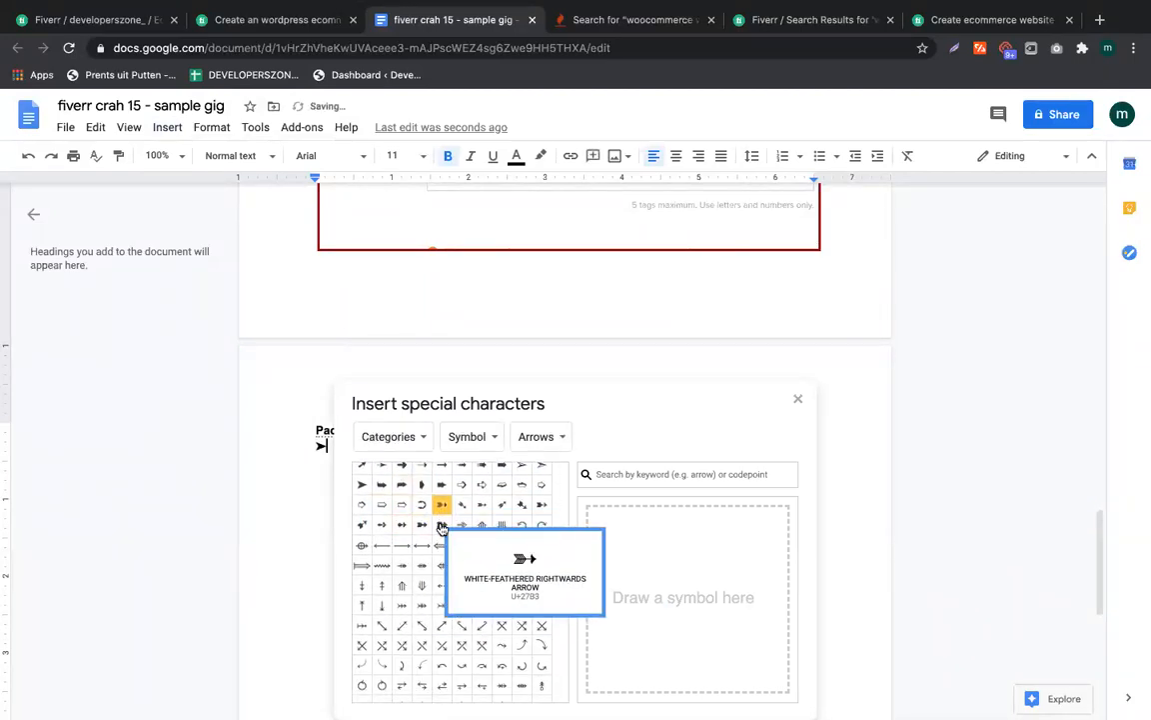
scroll(442, 530, "down", 4)
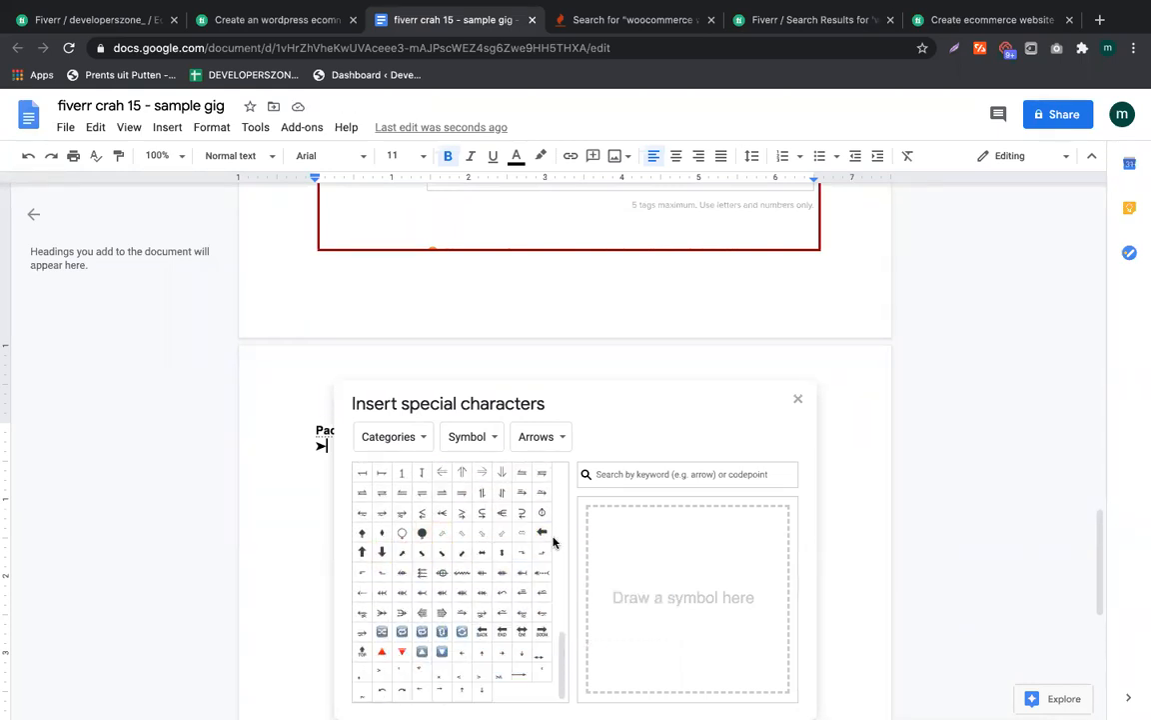
scroll(449, 544, "down", 5)
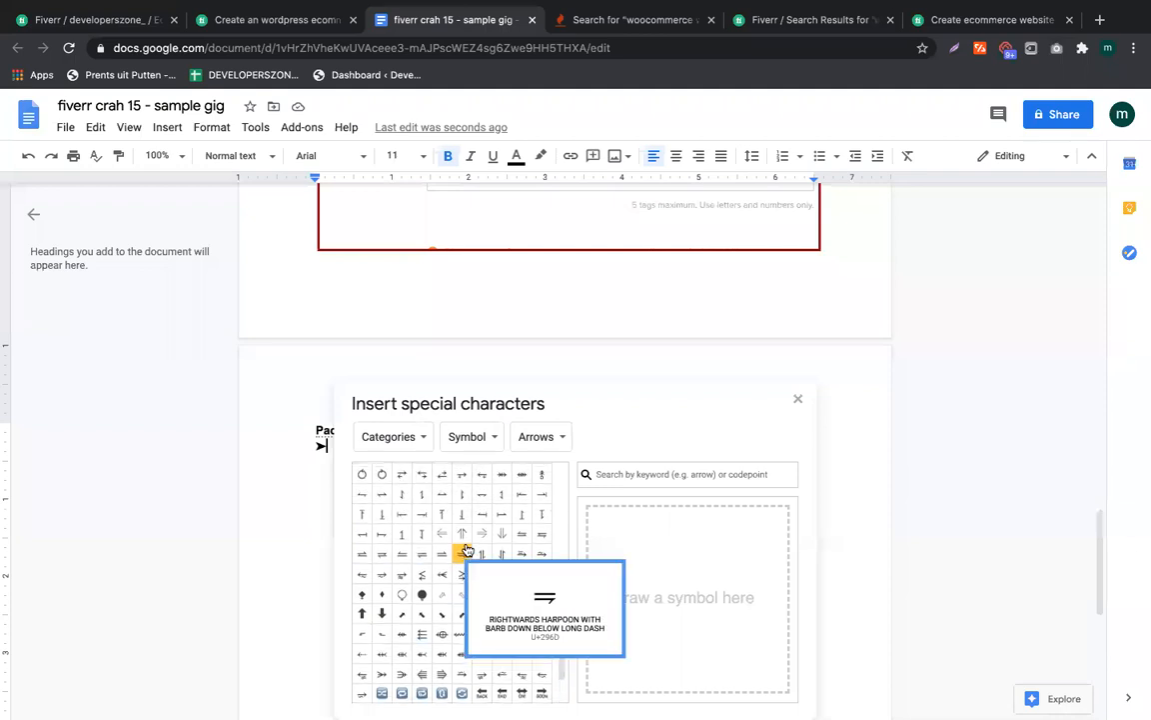
left_click(441, 523)
scroll(379, 533, "up", 3)
scroll(470, 520, "up", 5)
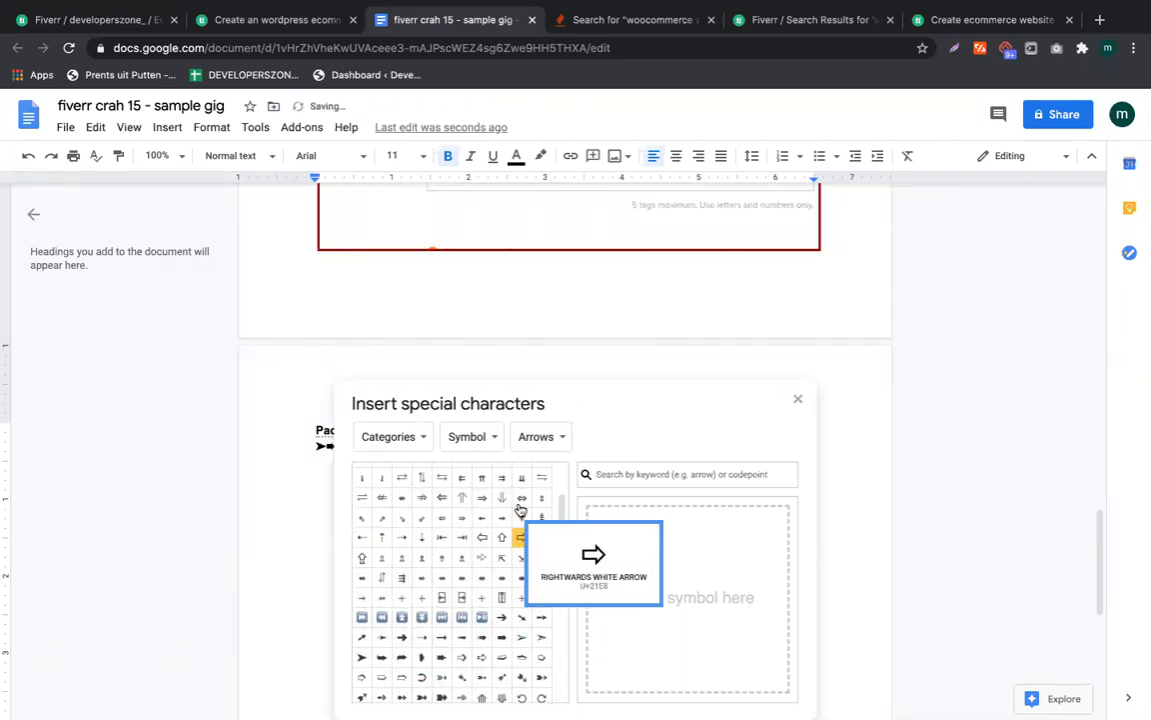
Copy the ➤ arrowhead under the Packages heading in the document and paste it into the Basic package description on Fiverr
left_click(798, 399)
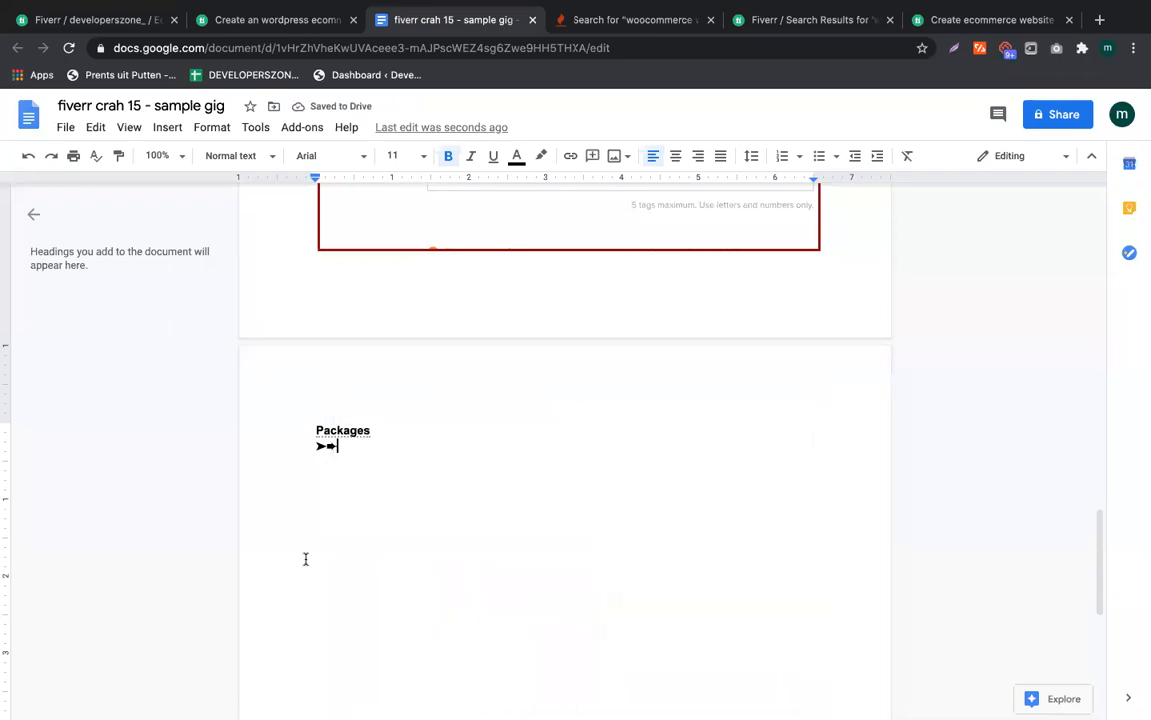
key("shift+Home")
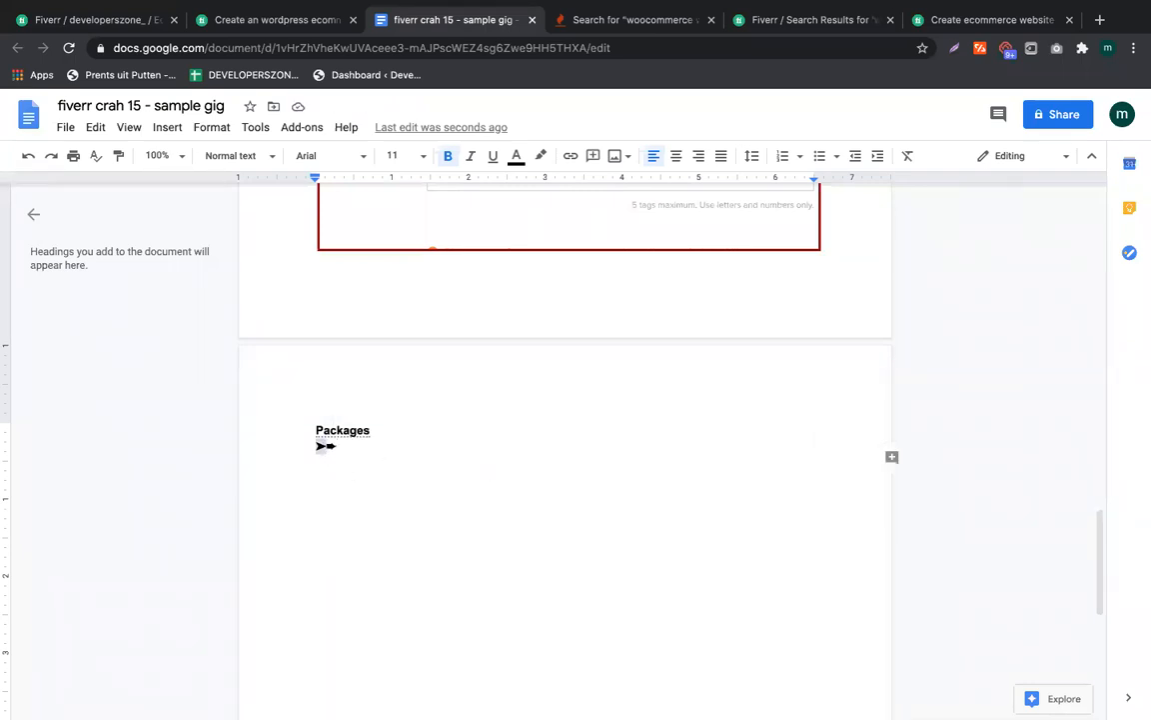
left_click(272, 18)
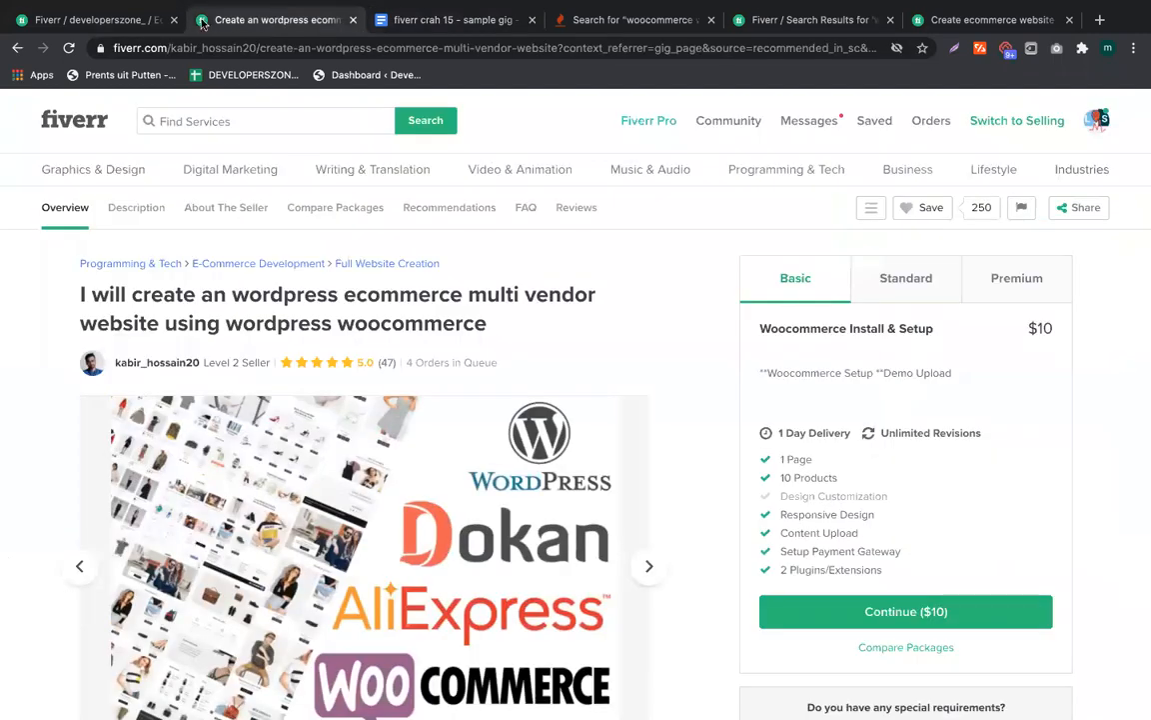
left_click(113, 20)
left_click(387, 371)
key("ctrl+v")
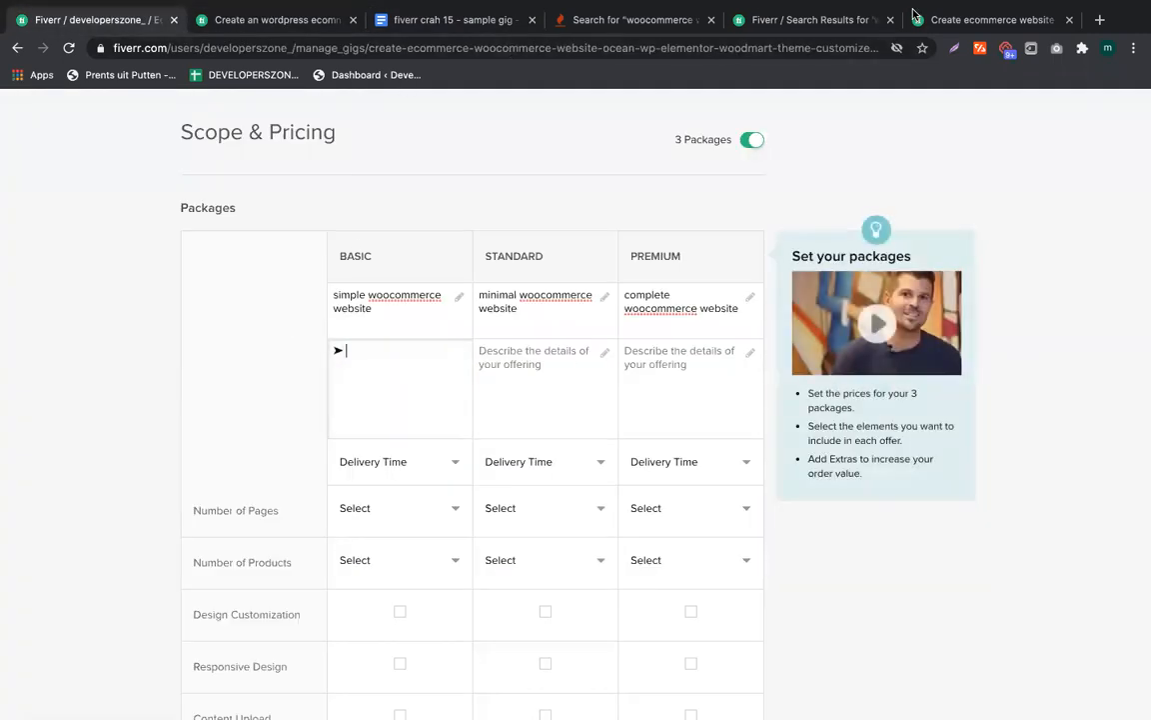
Examine the package descriptions and features compared in the competing WordPress multi vendor ecommerce gig
left_click(827, 22)
left_click(295, 22)
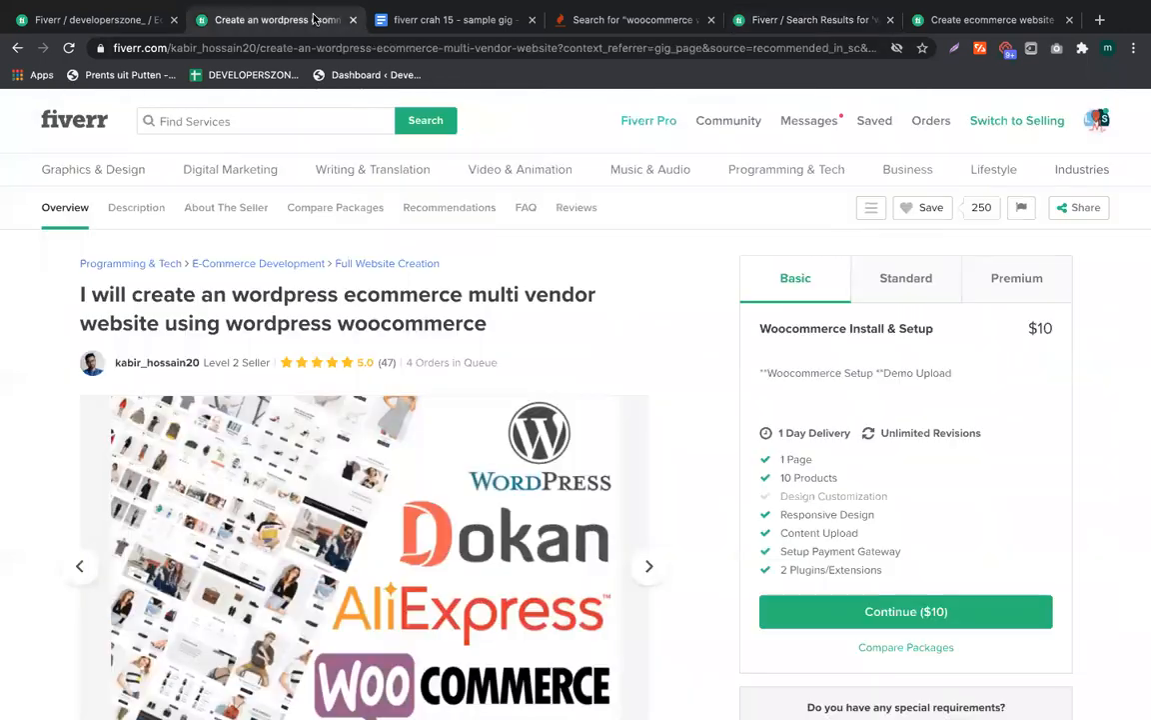
scroll(562, 458, "down", 20)
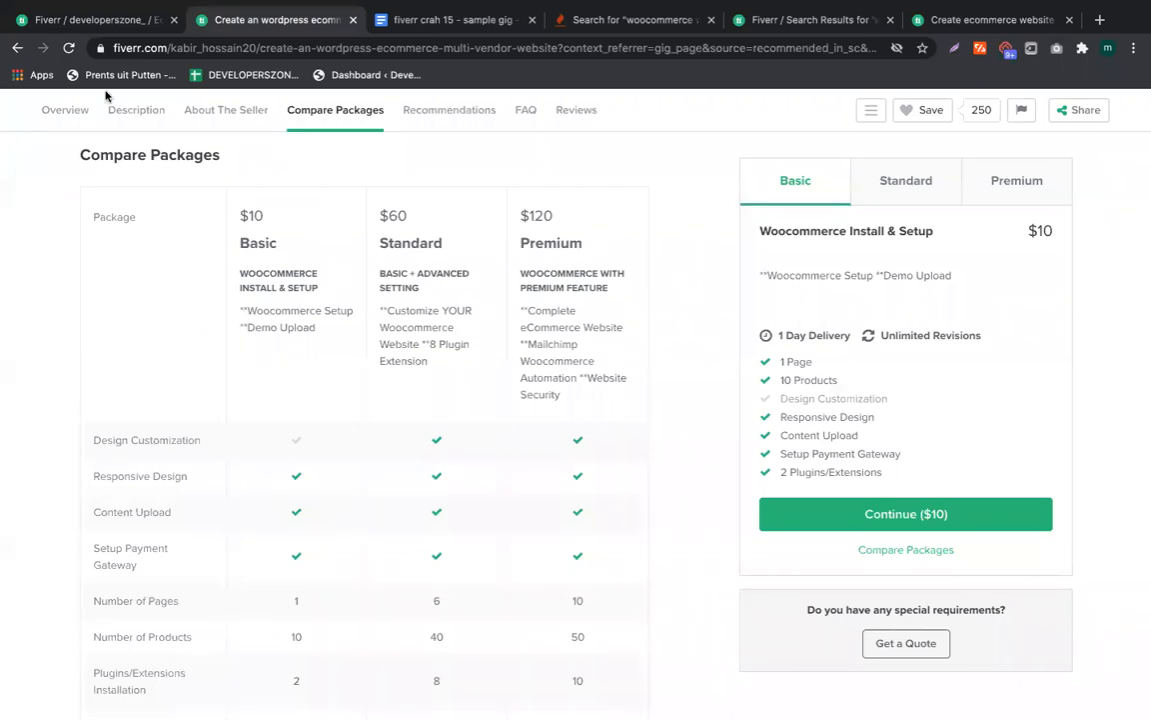
left_click(94, 20)
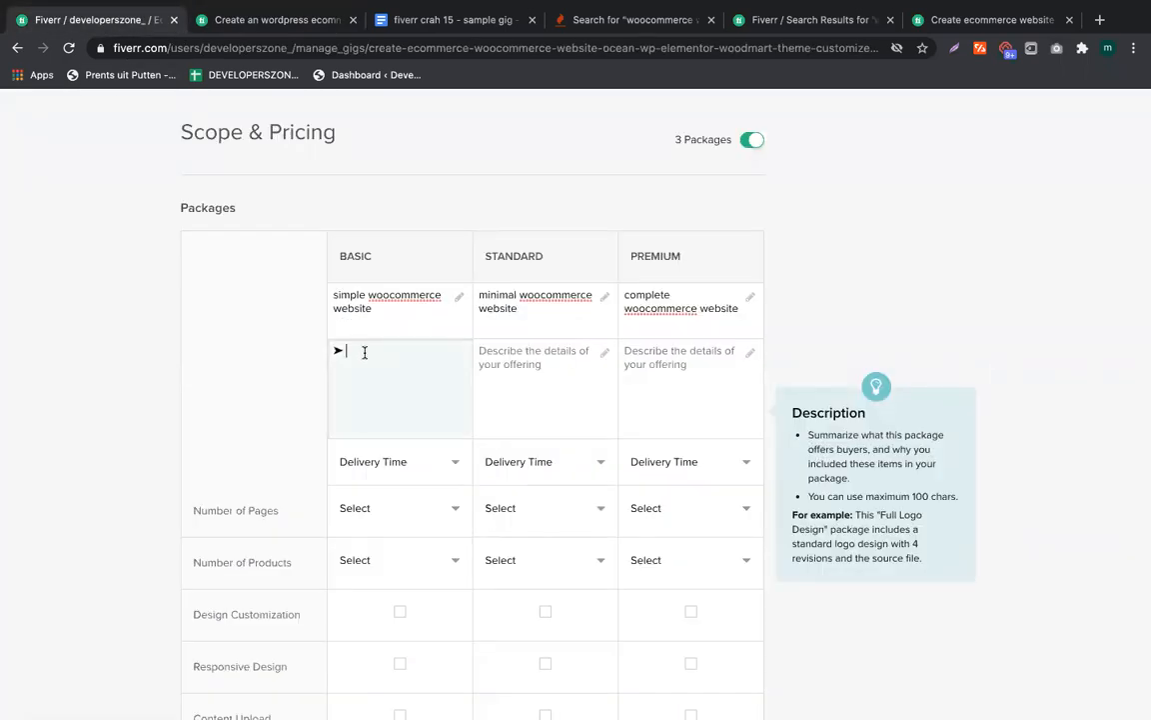
left_click(278, 21)
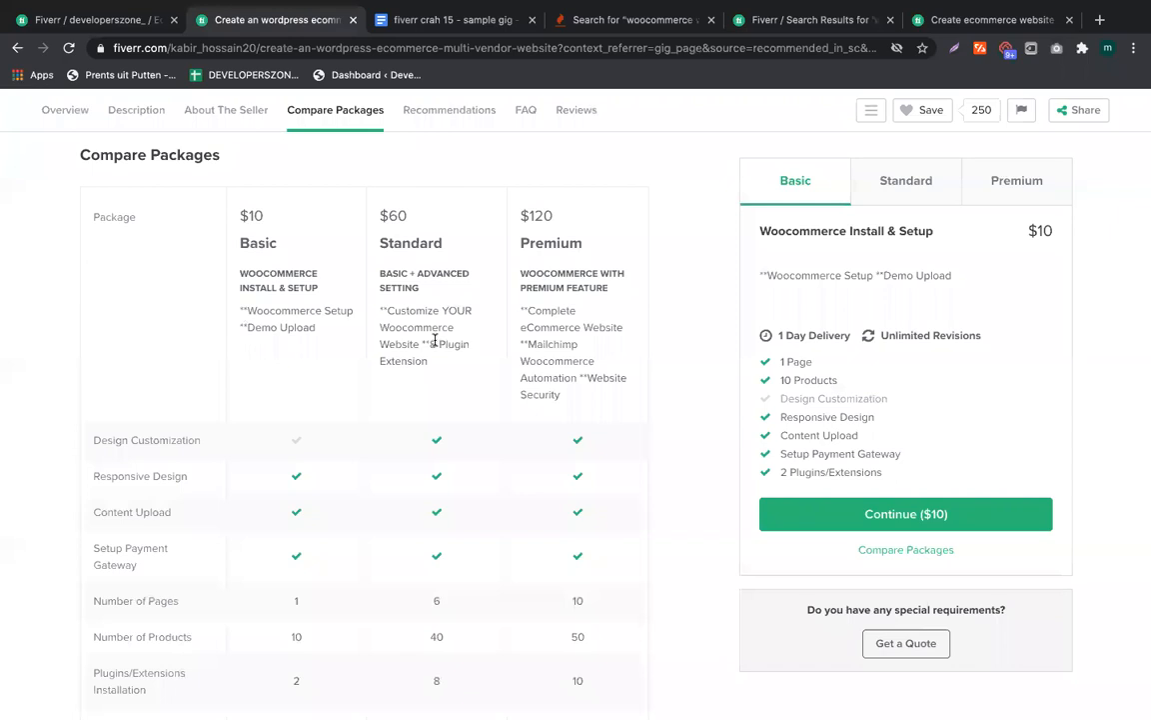
left_click_drag(389, 311, 440, 371)
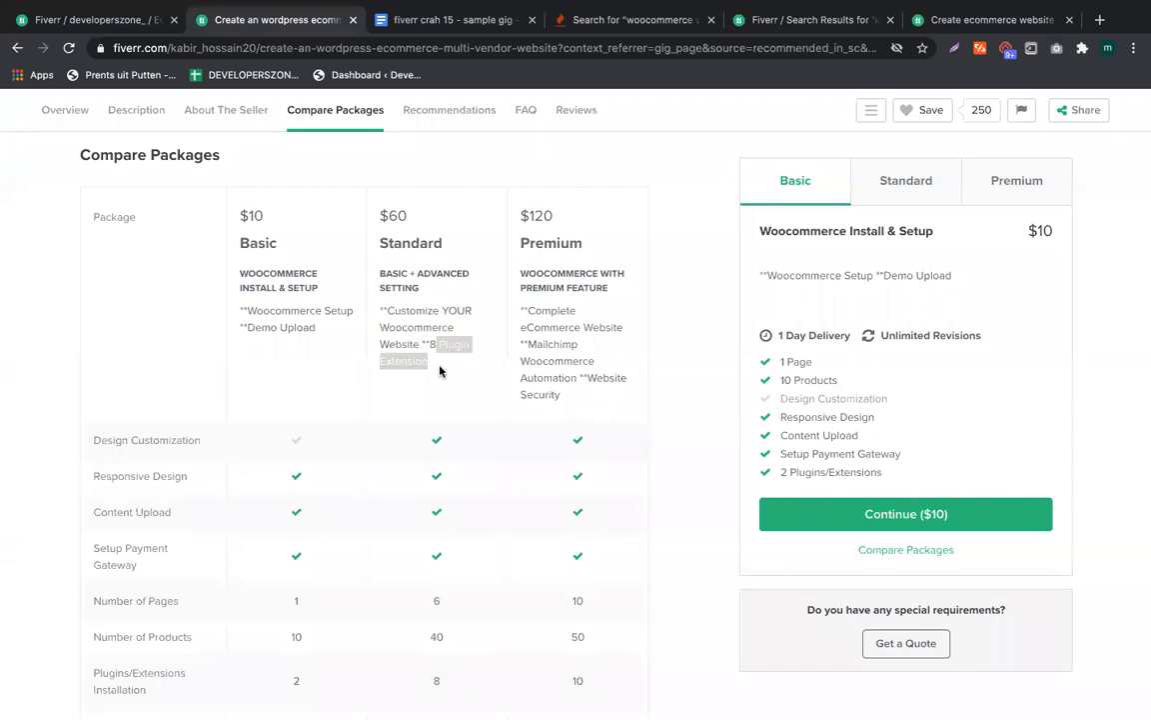
left_click(440, 369)
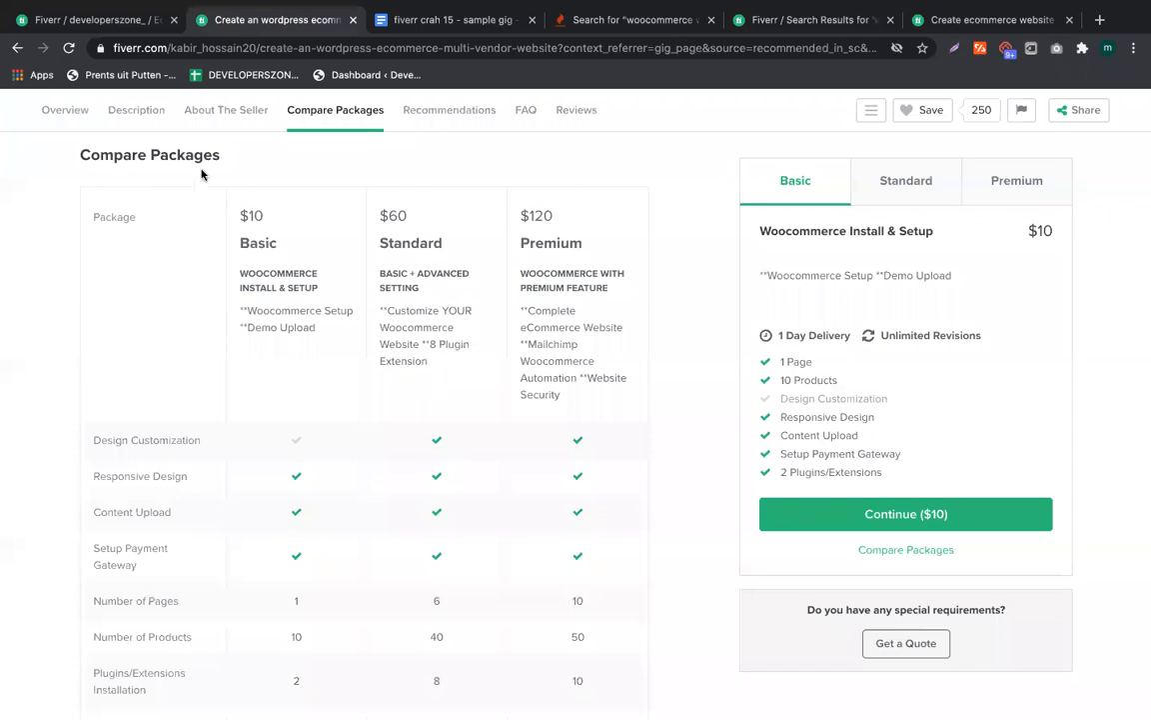
Fill the Basic package description with ➤ bullets "5 products upload", "ocean wp theme" and "payment gateway" on separate lines
left_click(90, 19)
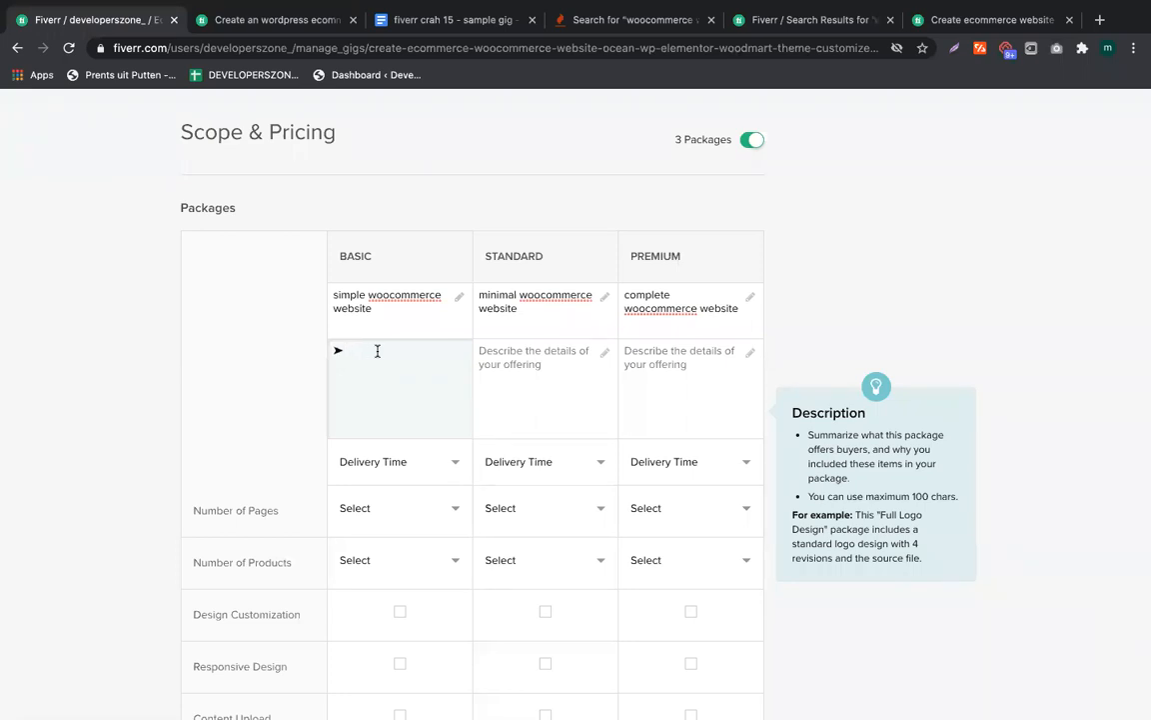
key("BackSpace")
type("➤")
type("5 products upload")
type("➤")
type("theme")
key("BackSpace")
key("BackSpace")
key("BackSpace")
key("BackSpace")
type("ove")
key("BackSpace")
key("BackSpace")
type("cean wp theme")
type("➤")
type("payment gateway")
key("Return")
type("➤")
type("ssl")
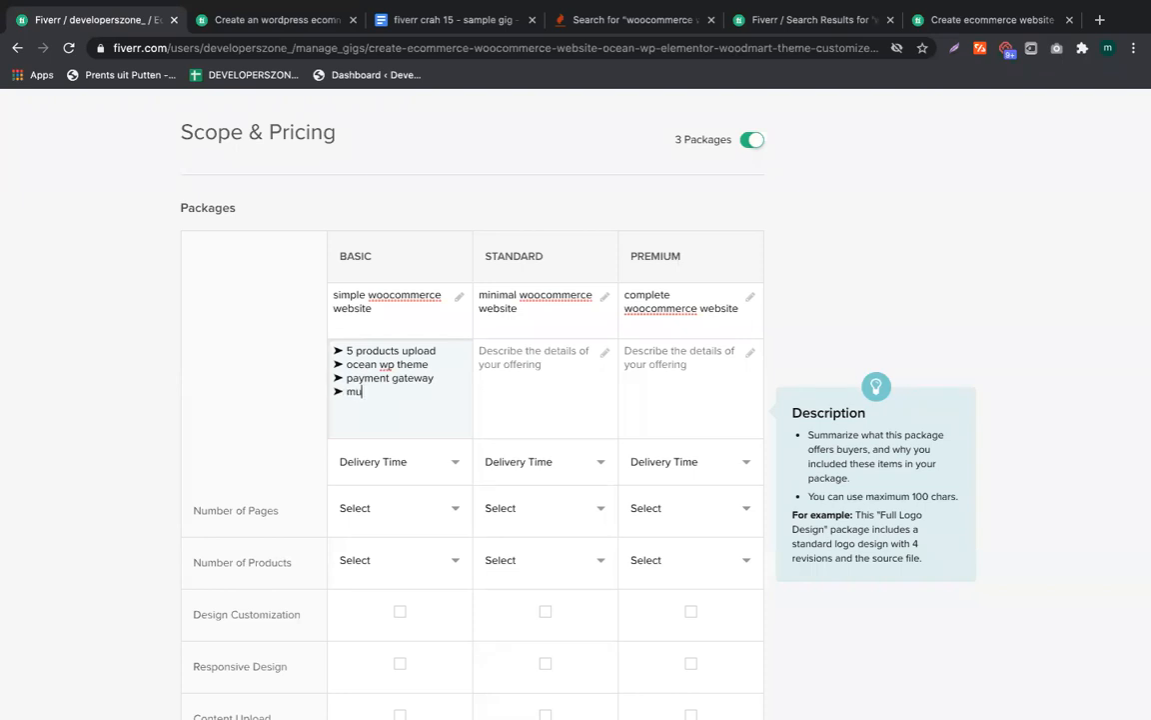
key("BackSpace")
key("BackSpace")
key("BackSpace")
key("BackSpace")
key("BackSpace")
key("BackSpace")
Copy the Basic description into the Standard package and change its first bullet to "20 products upload"
key("ctrl+a")
key("ctrl+c")
left_click(517, 369)
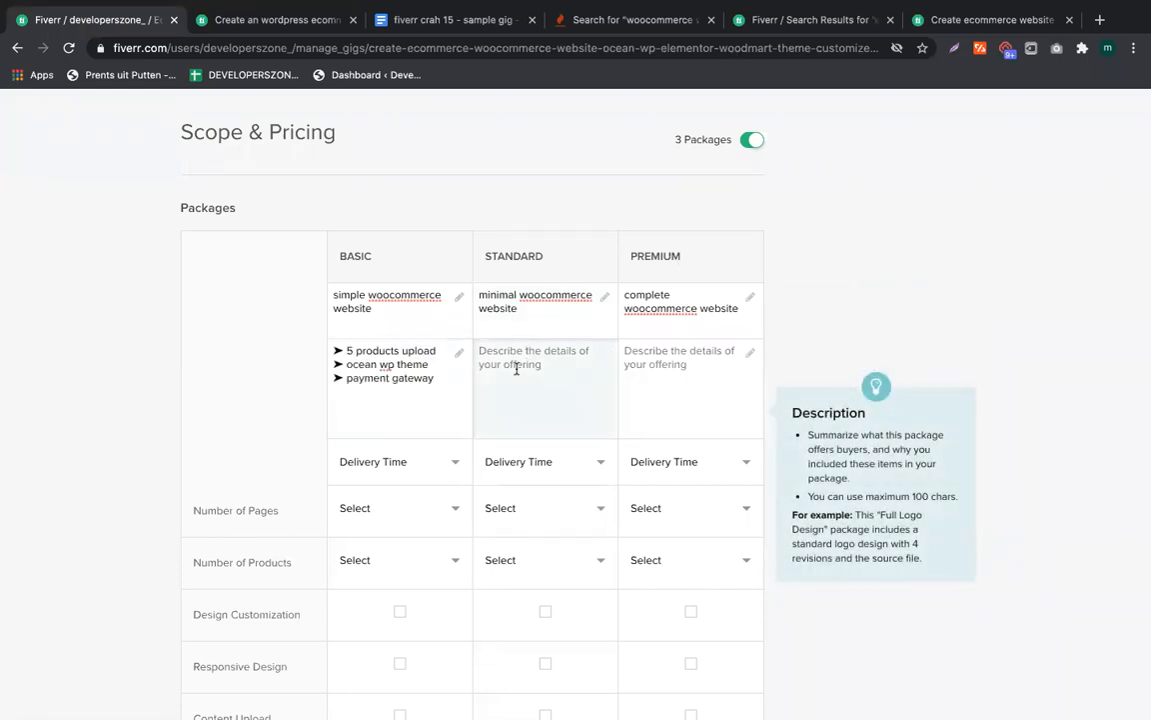
key("ctrl+v")
left_click(493, 350)
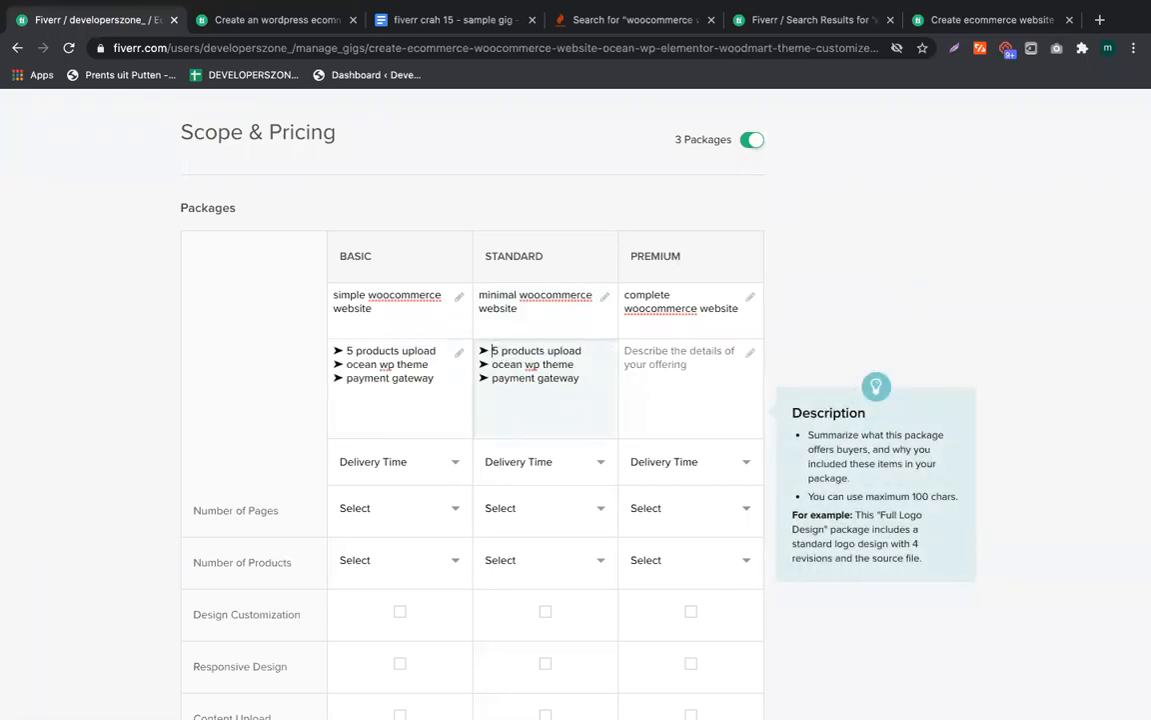
type("2")
key("Delete")
type("0")
Change the theme bullet in the Standard description to "ocean wp/ woodmart"
key("Down")
key("Right")
key("Right")
key("Right")
key("Right")
key("Right")
key("Right")
key("Right")
key("Right")
key("shift+Right")
key("shift+Right")
key("shift+Right")
key("shift+Right")
key("shift+Right")
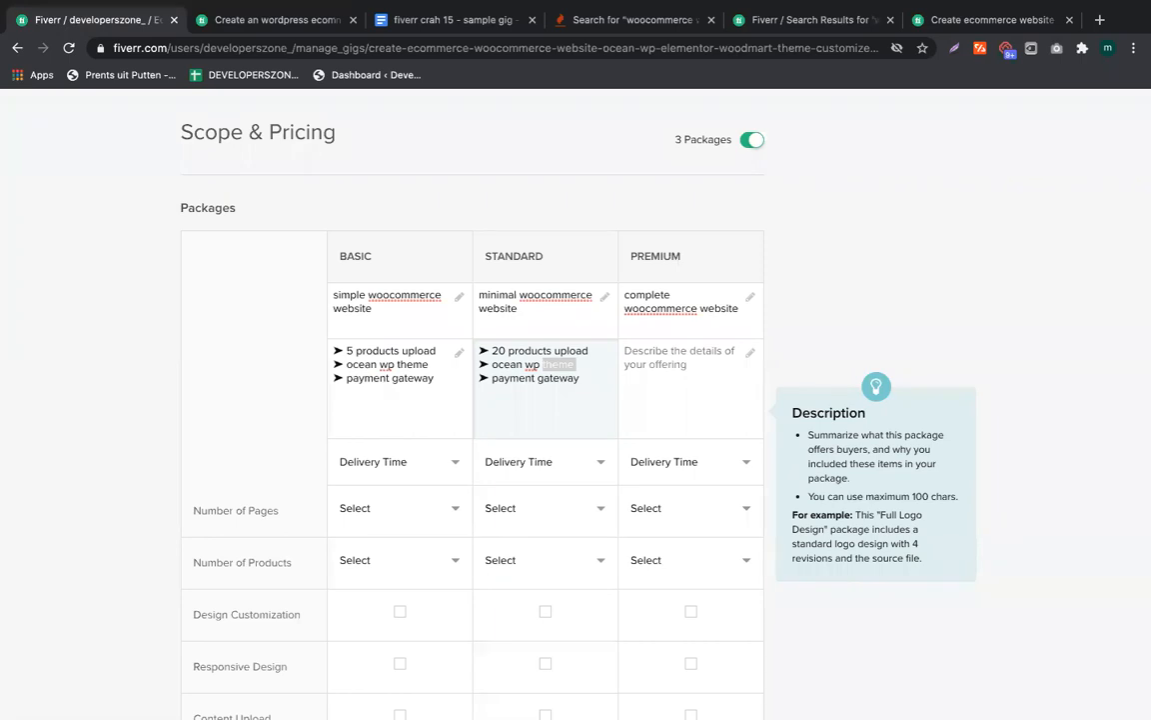
key("BackSpace")
type("/ woodmart")
Add two more ➤ bullets to the Standard description: "shipping/ tax" and "cart/ checkout"
left_click(591, 379)
type("➤ 5 products upload ➤ ocean wp theme")
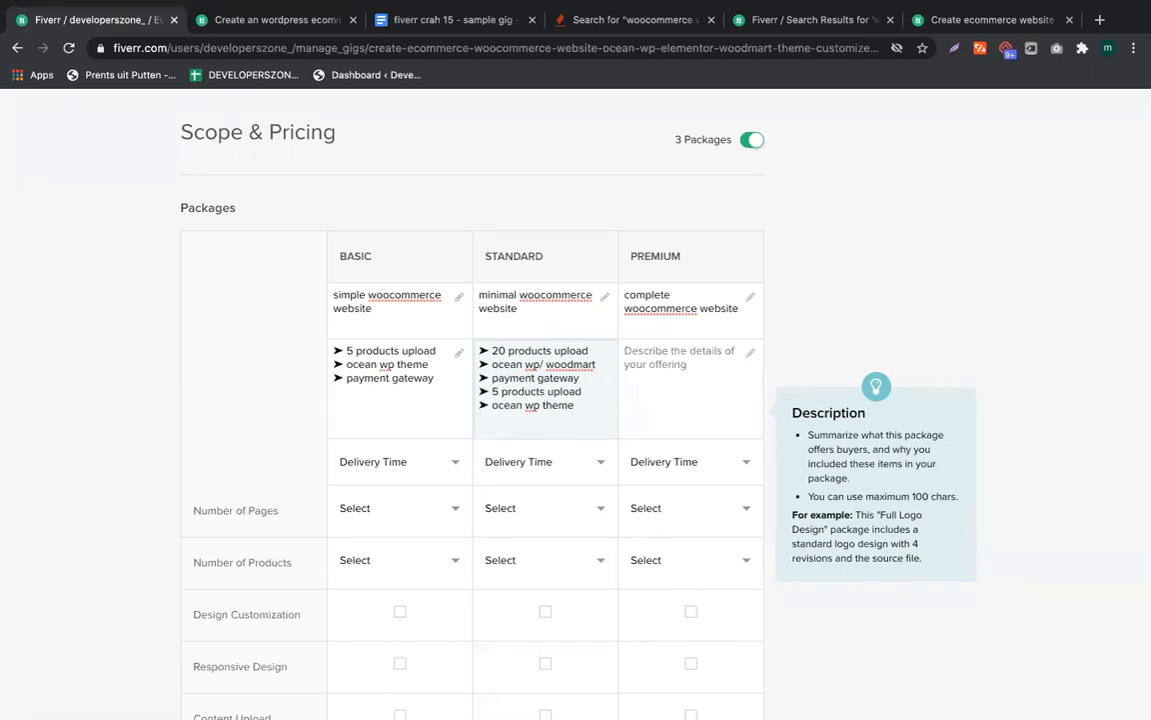
triple_click(493, 390)
type("shipping/ tax")
left_click_drag(492, 409, 602, 410)
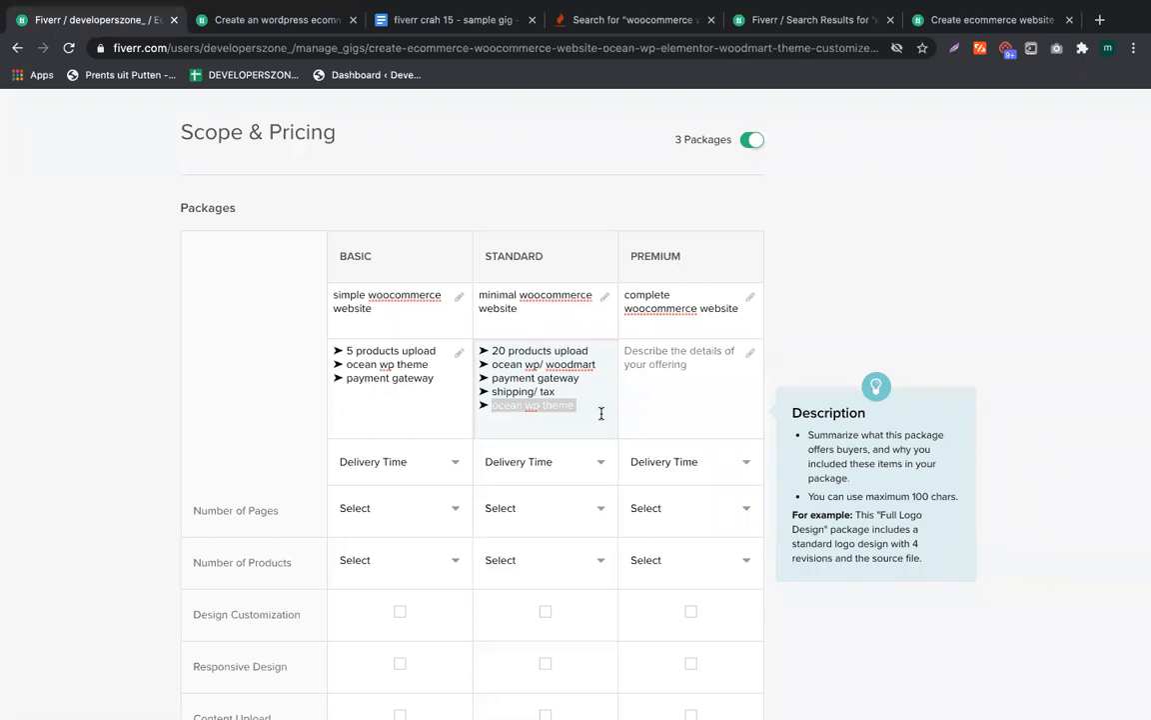
key("BackSpace")
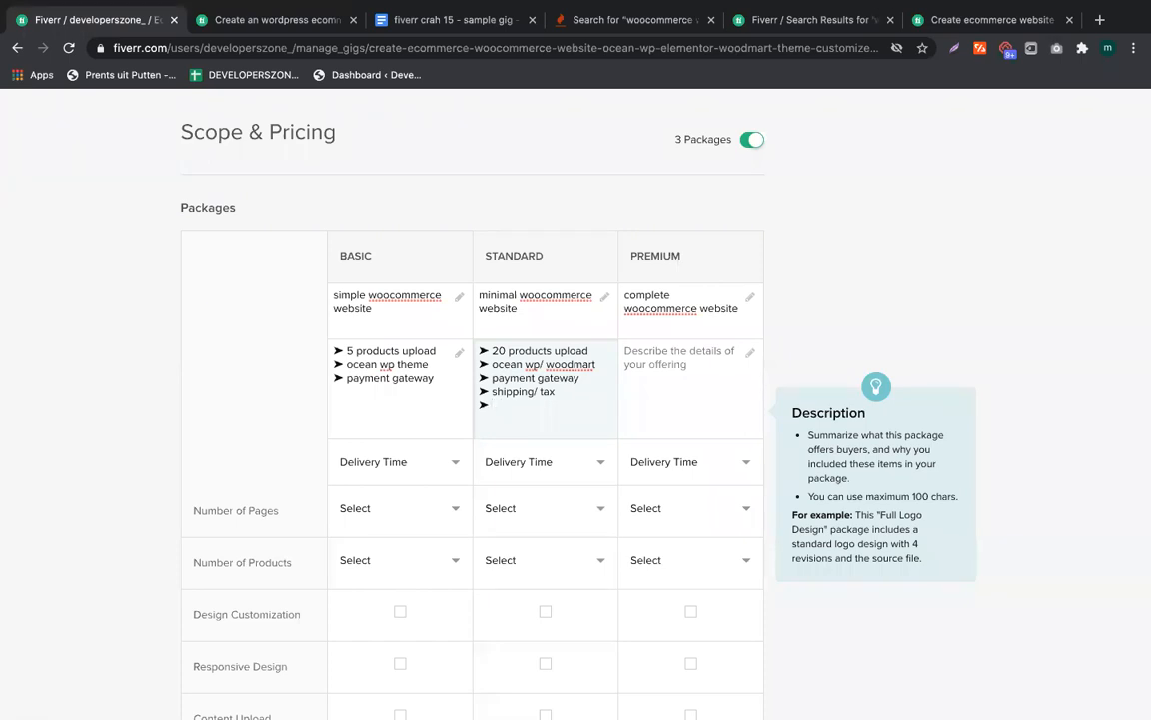
type("cart/ checkout")
Copy the Standard description into the Premium package and change its first bullet to "50 products upload"
key("ctrl+a")
key("ctrl+c")
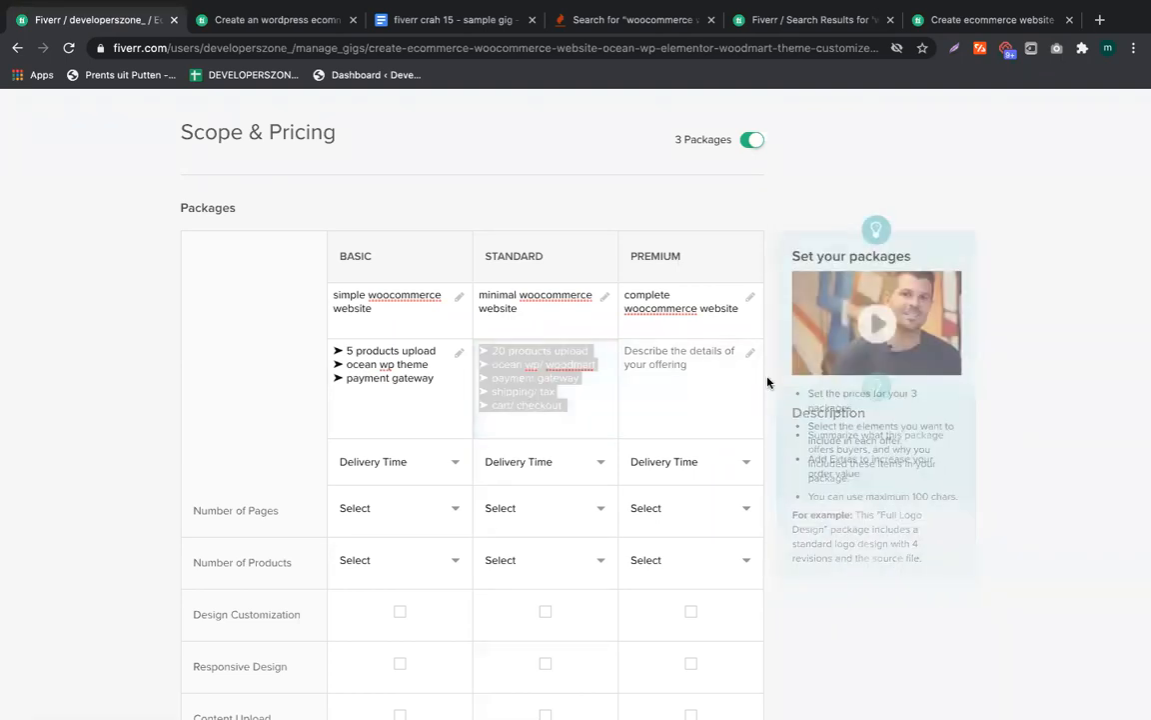
left_click(711, 375)
key("ctrl+v")
double_click(643, 350)
type("50")
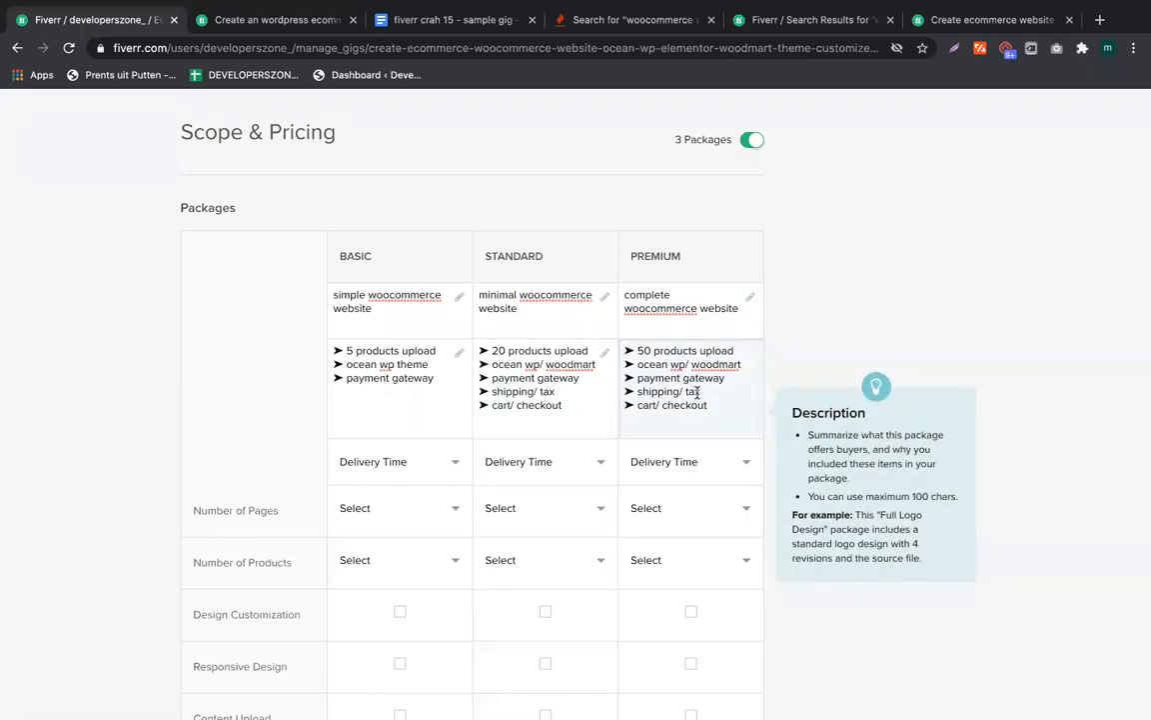
Replace the last three bullets of the Premium description with "Multi vendor", "dynamic pricing" and "speed up site"
left_click_drag(636, 378, 725, 377)
type("Multi vendor")
left_click_drag(636, 392, 707, 390)
type("dynamic pricing")
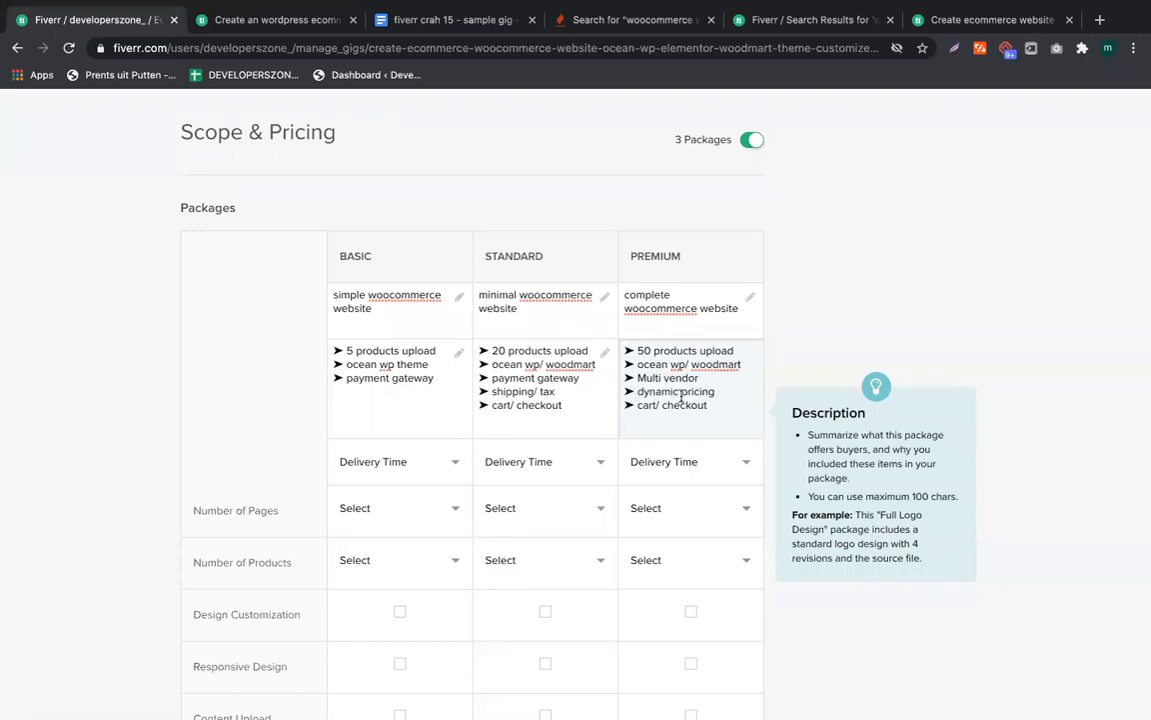
left_click_drag(637, 404, 745, 409)
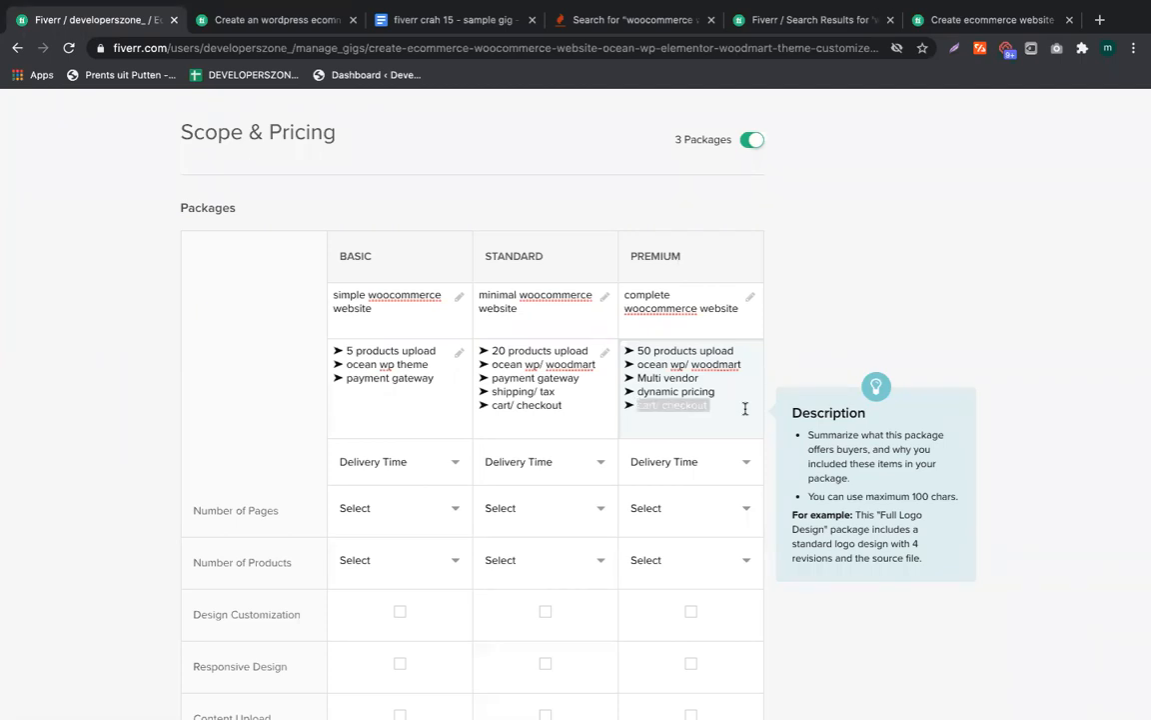
type("speed")
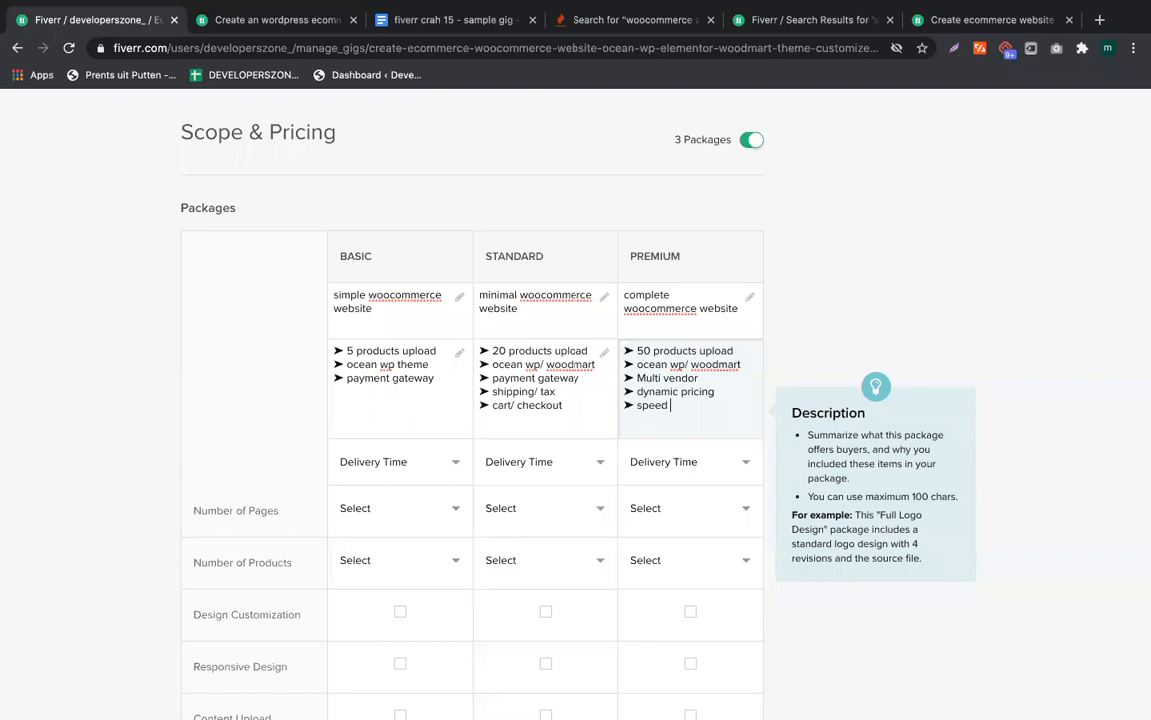
type(" up site")
left_click_drag(636, 404, 710, 404)
left_click(710, 404)
Examine the package descriptions, features and delivery times compared in the competing WooCommerce ecommerce website gig
left_click(833, 19)
left_click(946, 26)
scroll(626, 344, "up", 12)
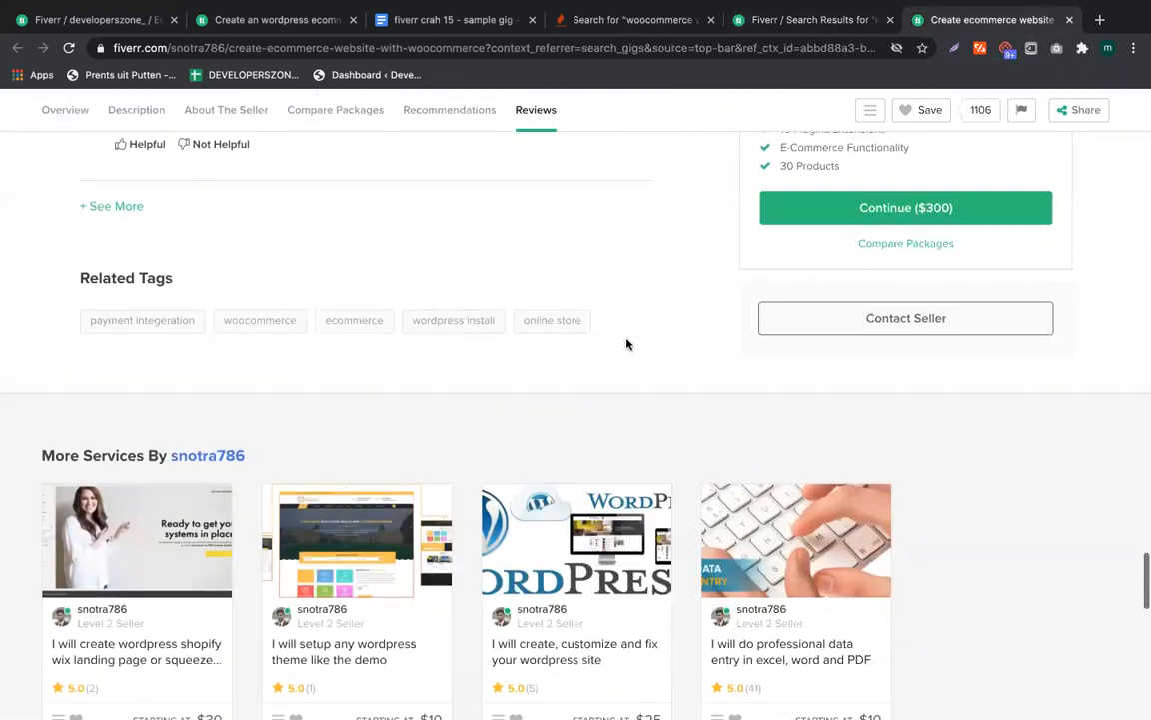
scroll(627, 344, "up", 10)
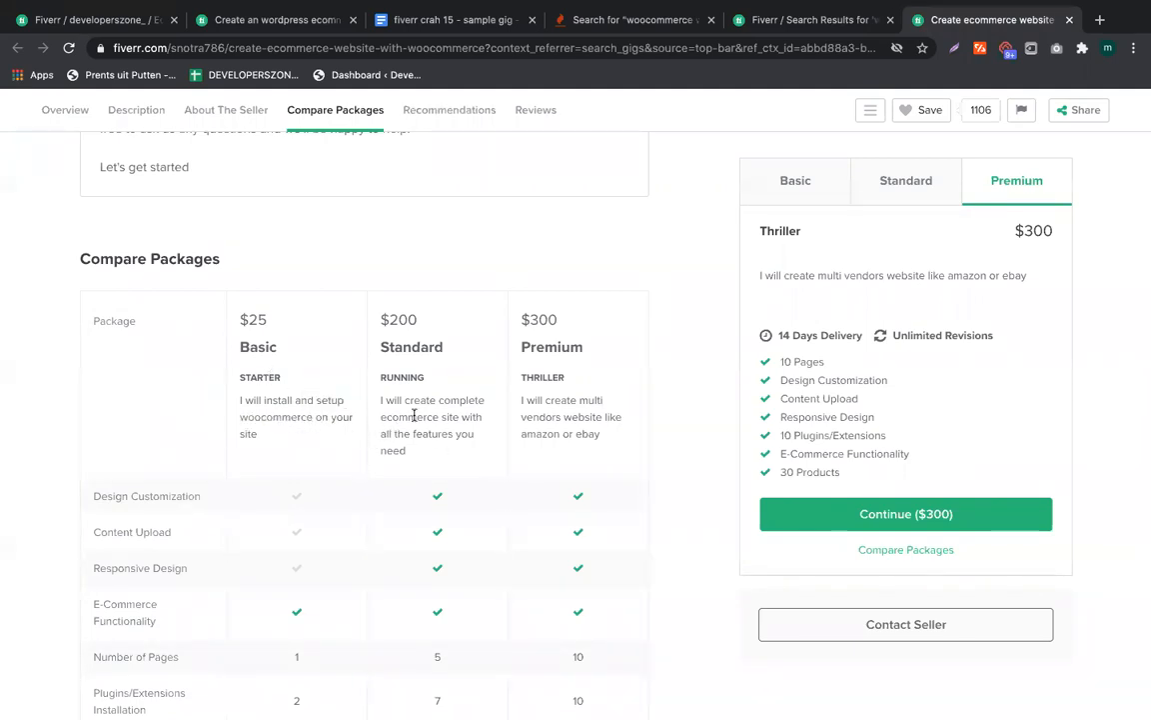
left_click_drag(408, 398, 441, 469)
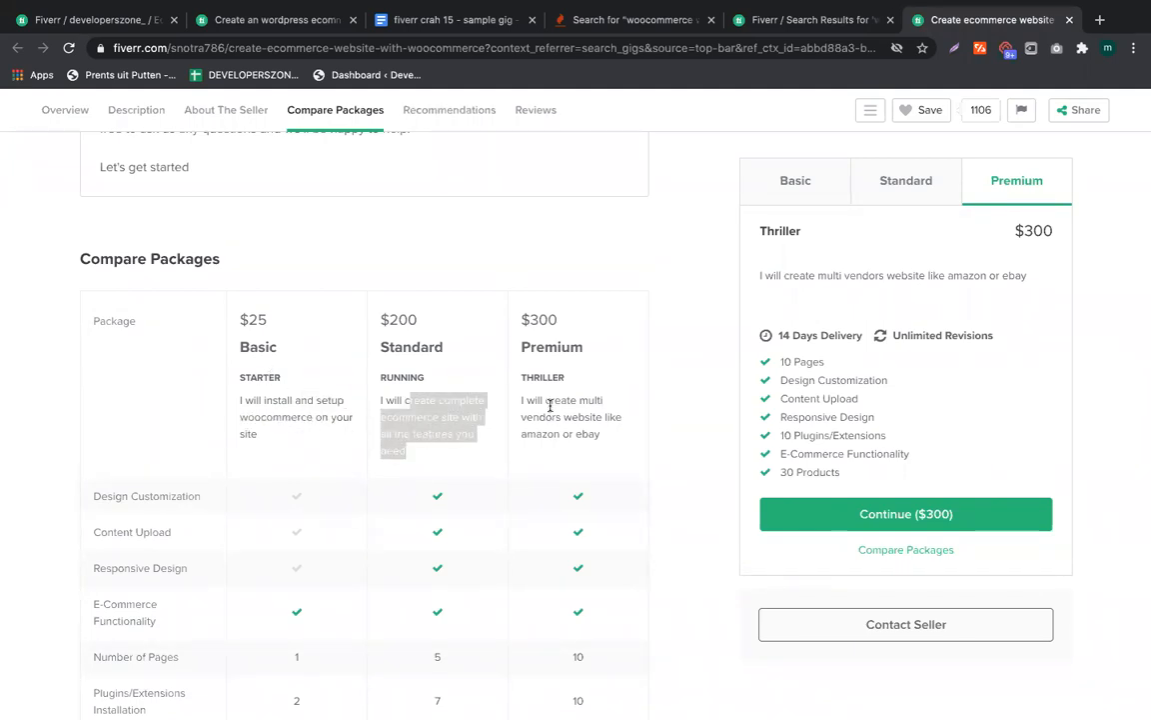
left_click_drag(548, 404, 578, 445)
left_click(649, 425)
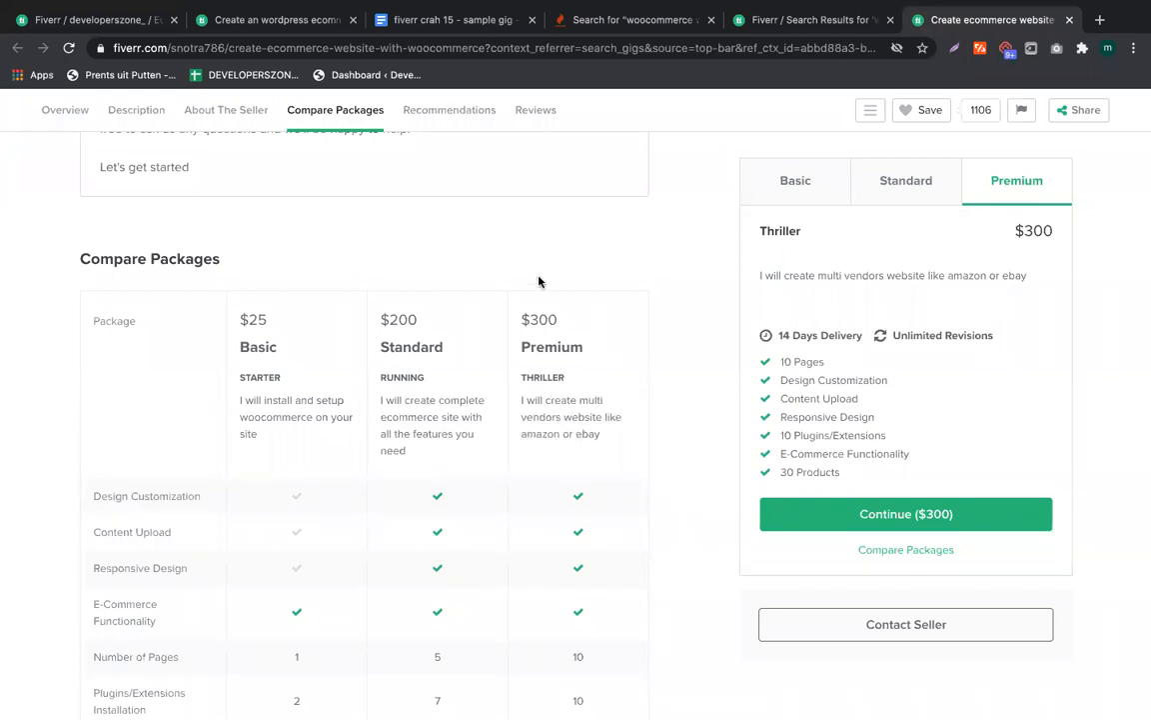
scroll(587, 360, "down", 1)
scroll(588, 359, "down", 3)
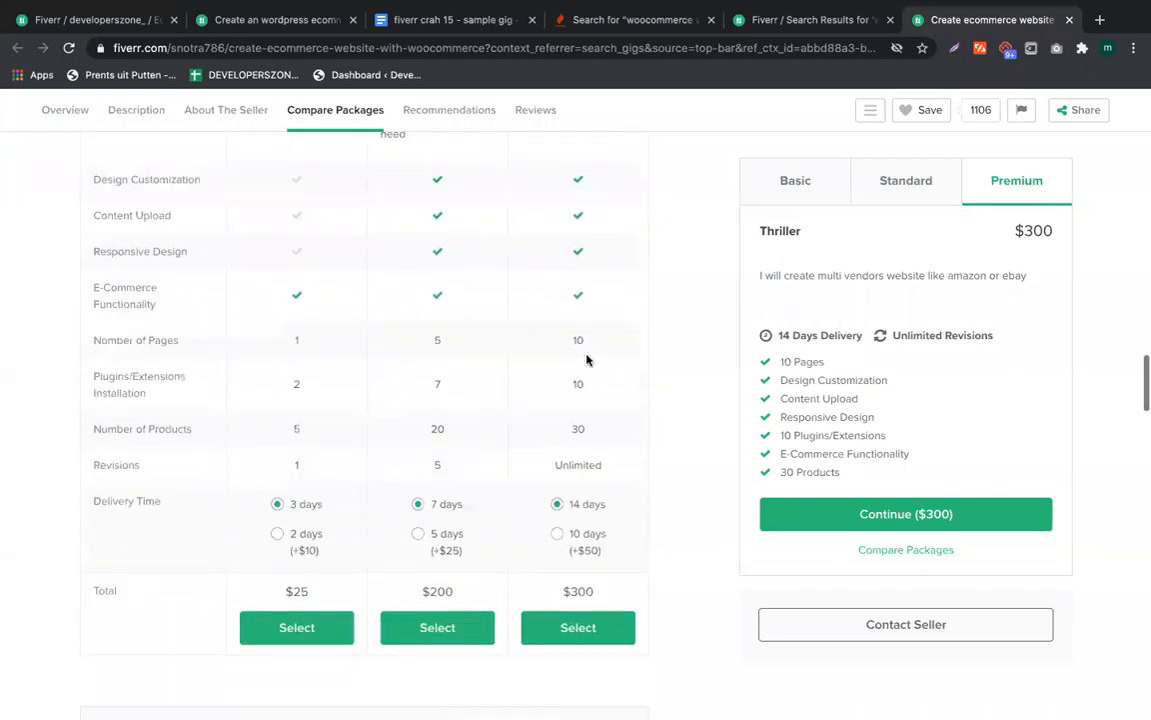
Set the delivery times to 2 days for Basic, 3 days for Standard and 5 days for Premium
left_click(105, 19)
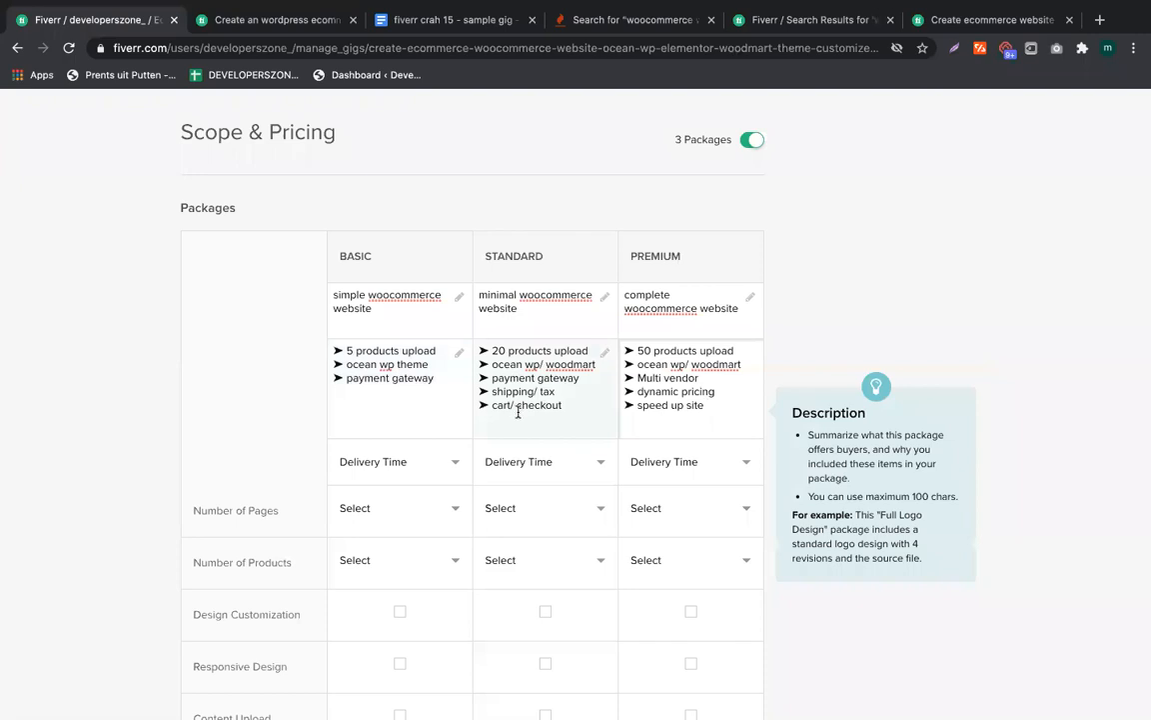
scroll(460, 414, "down", 1)
left_click(401, 415)
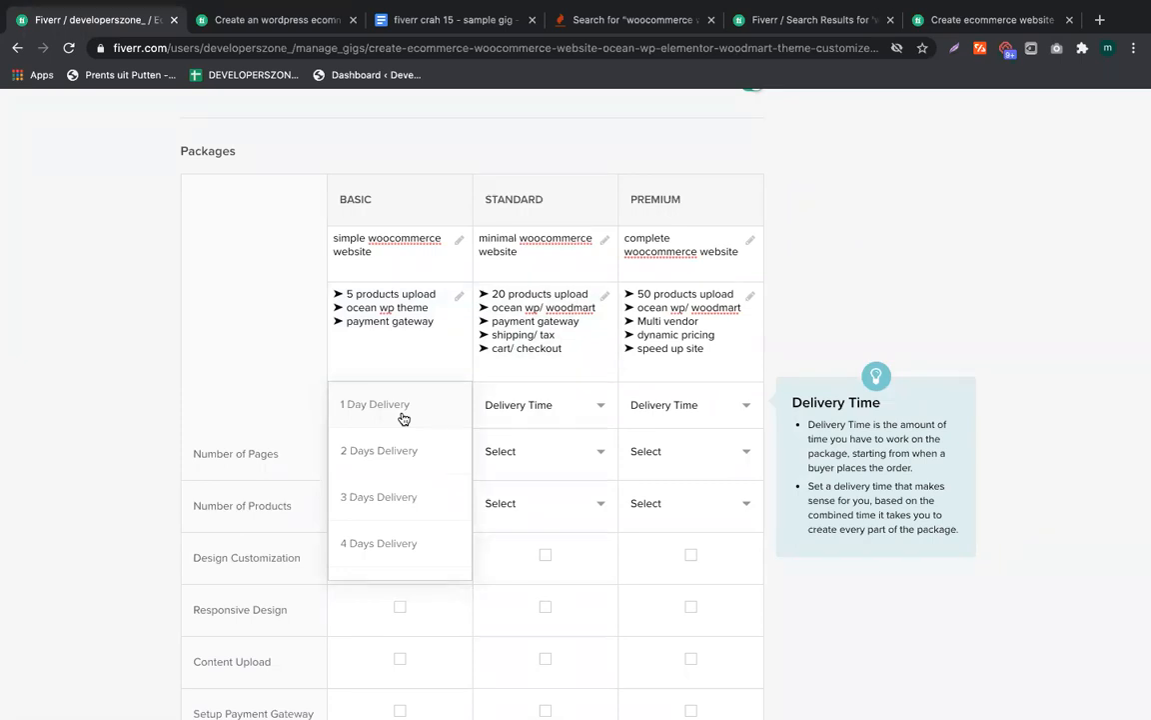
left_click(392, 498)
left_click(555, 411)
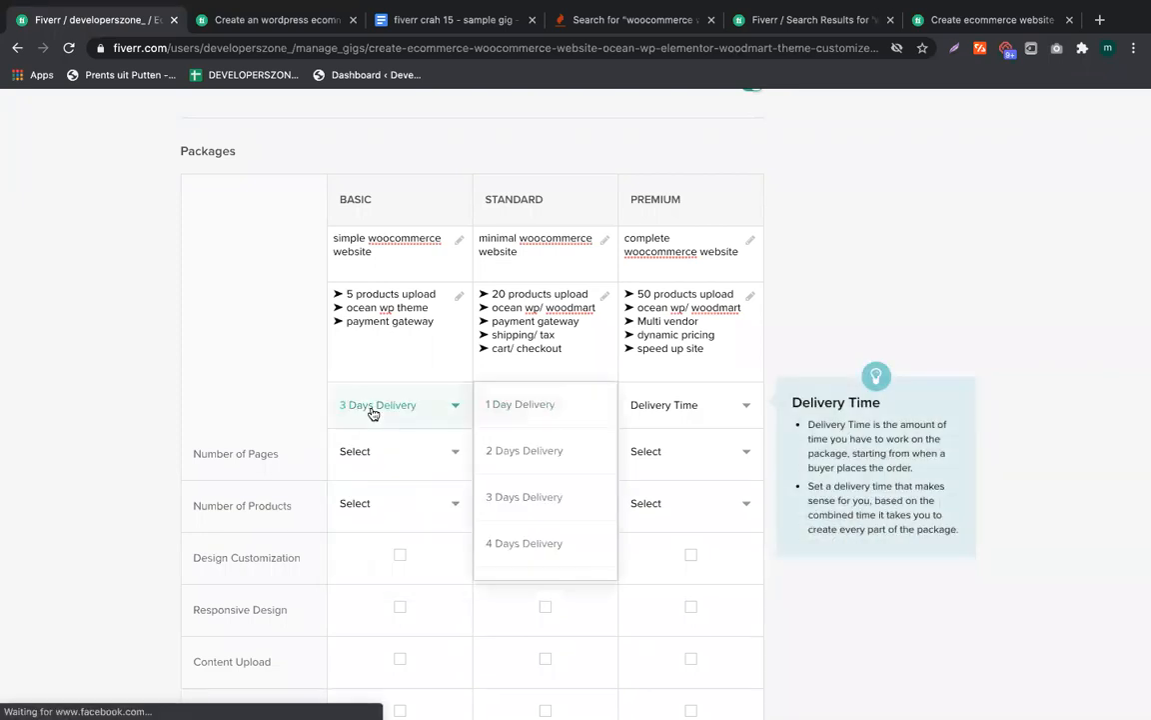
left_click(372, 406)
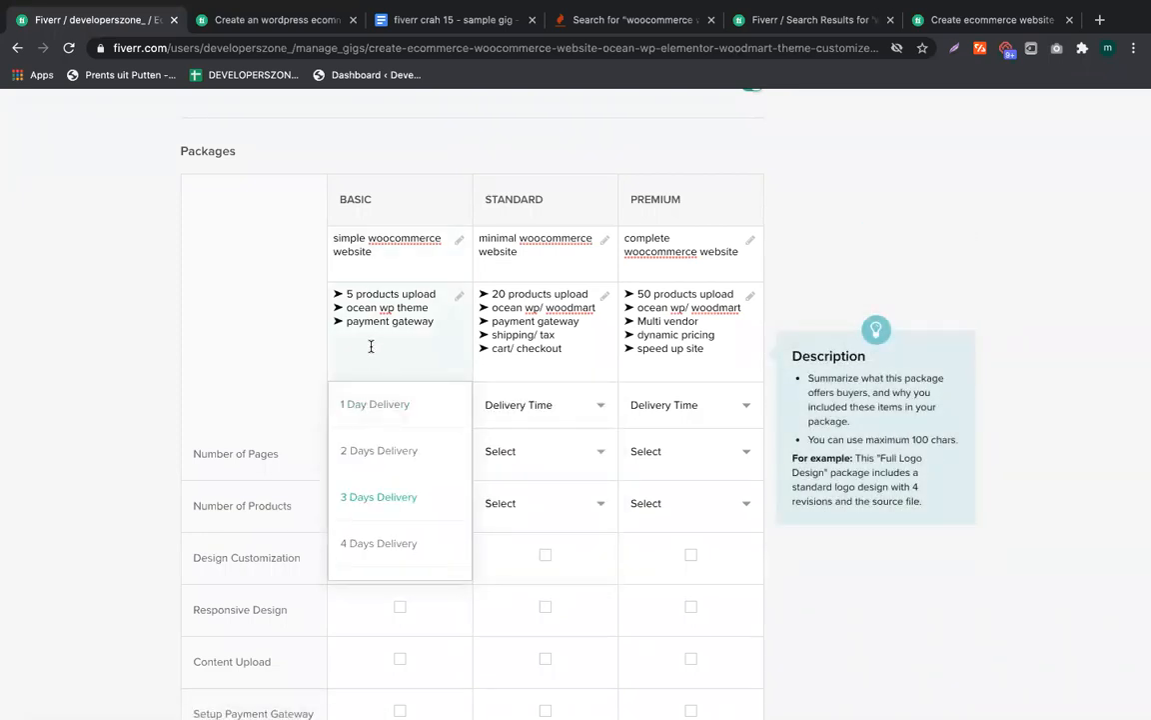
left_click(375, 450)
left_click(509, 427)
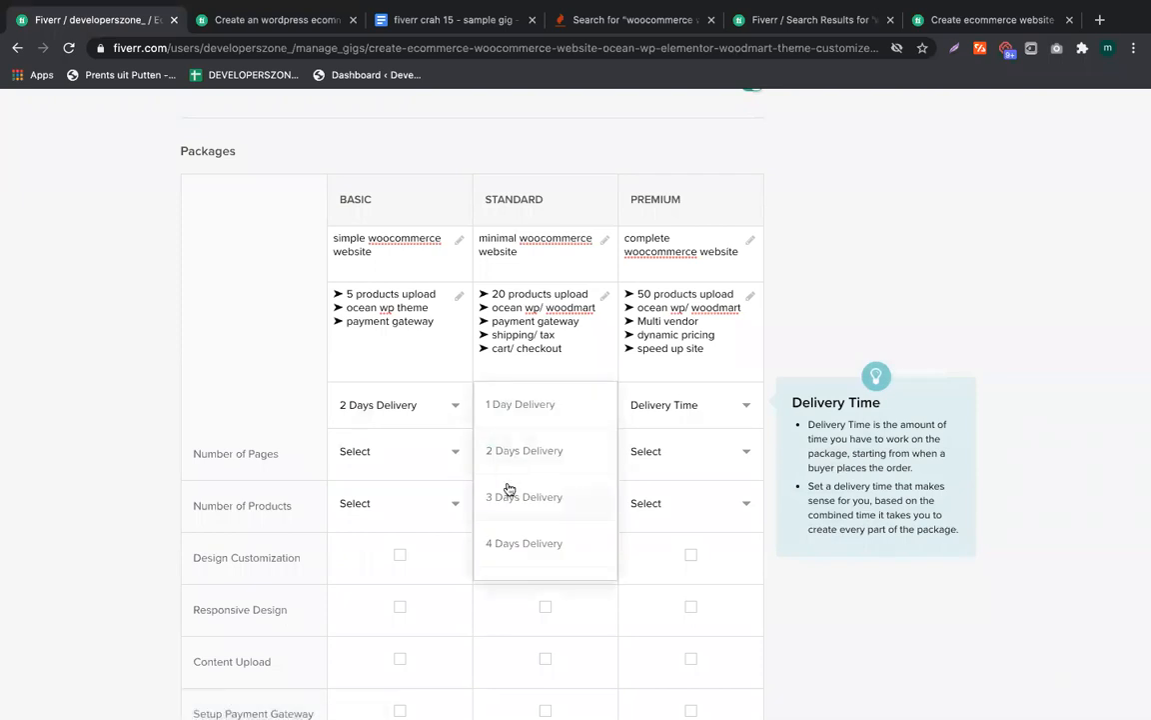
left_click(509, 489)
scroll(669, 524, "down", 1)
left_click(665, 541)
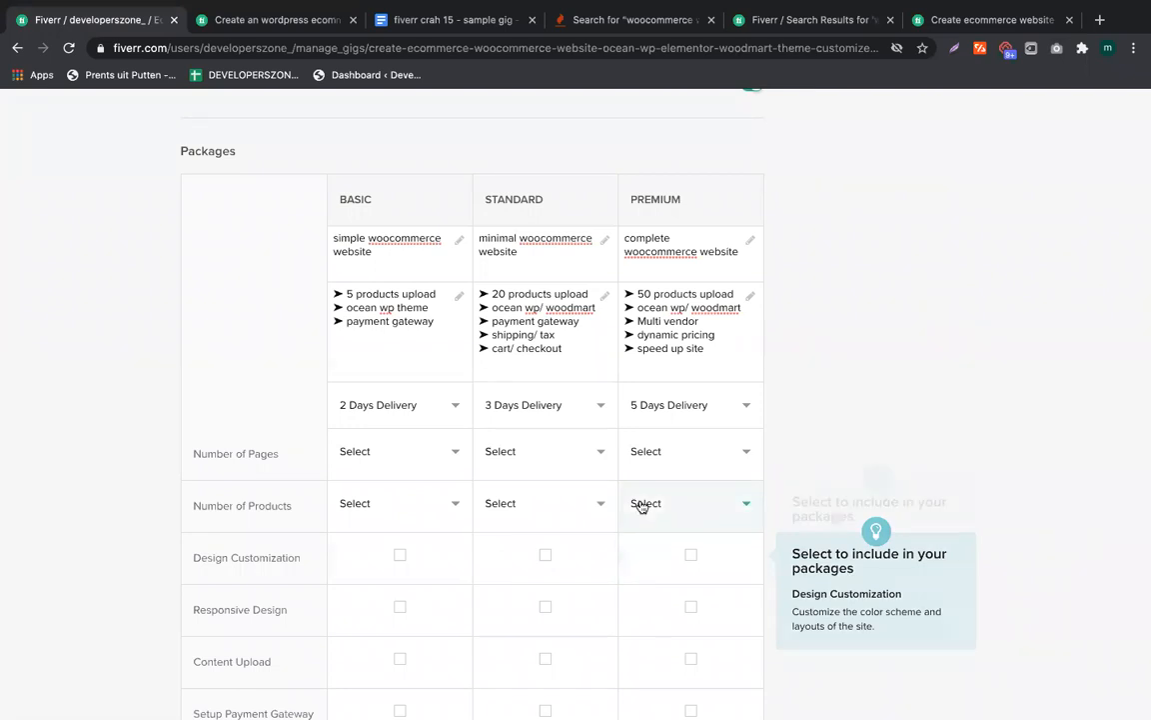
Change the delivery times to 1 day for Basic, 2 days for Standard and 3 days for Premium
left_click(373, 411)
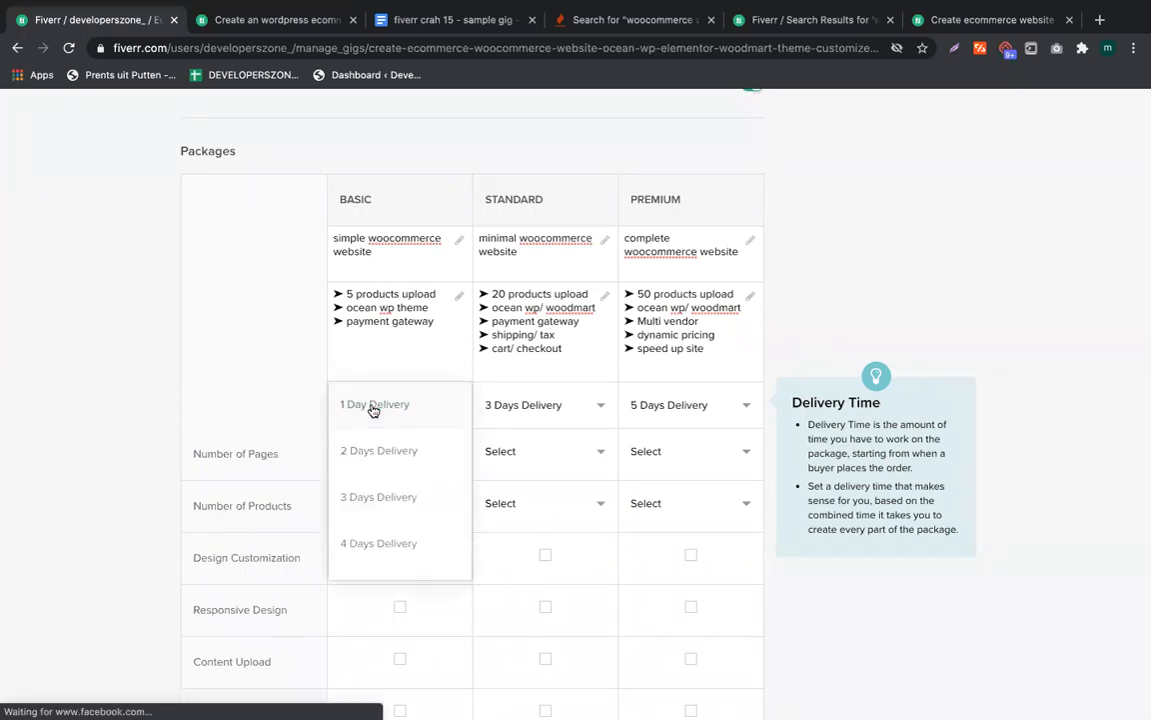
left_click(432, 408)
left_click(516, 410)
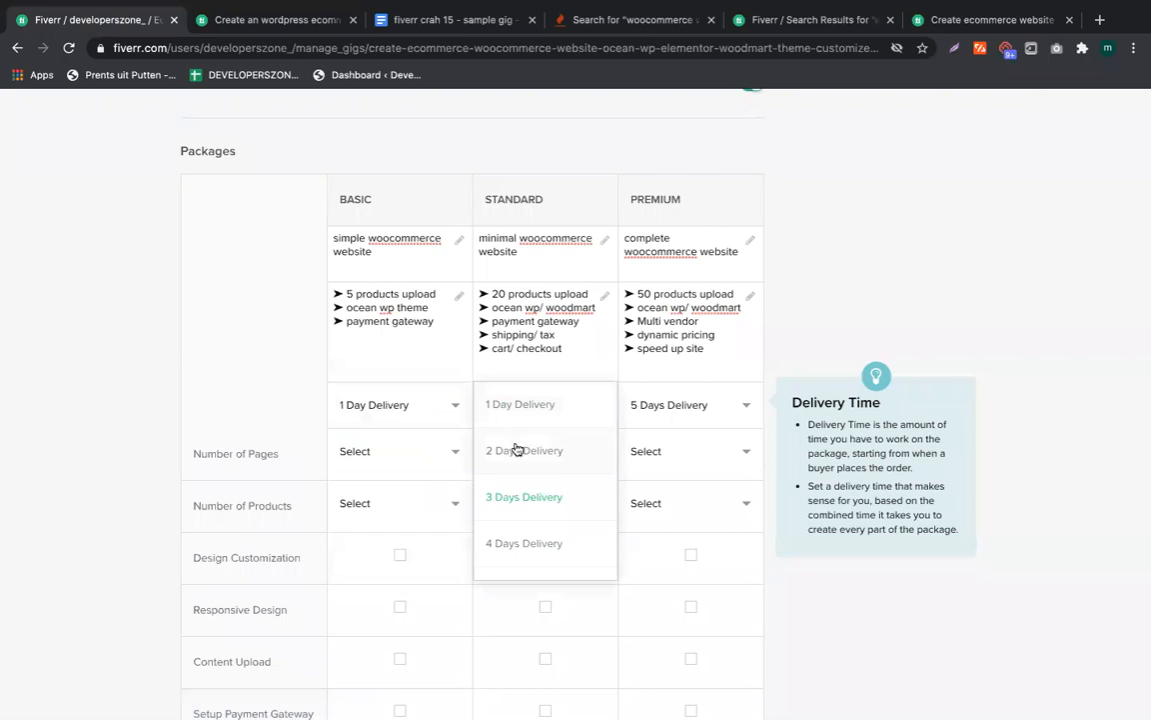
left_click(515, 449)
left_click(657, 408)
left_click(661, 492)
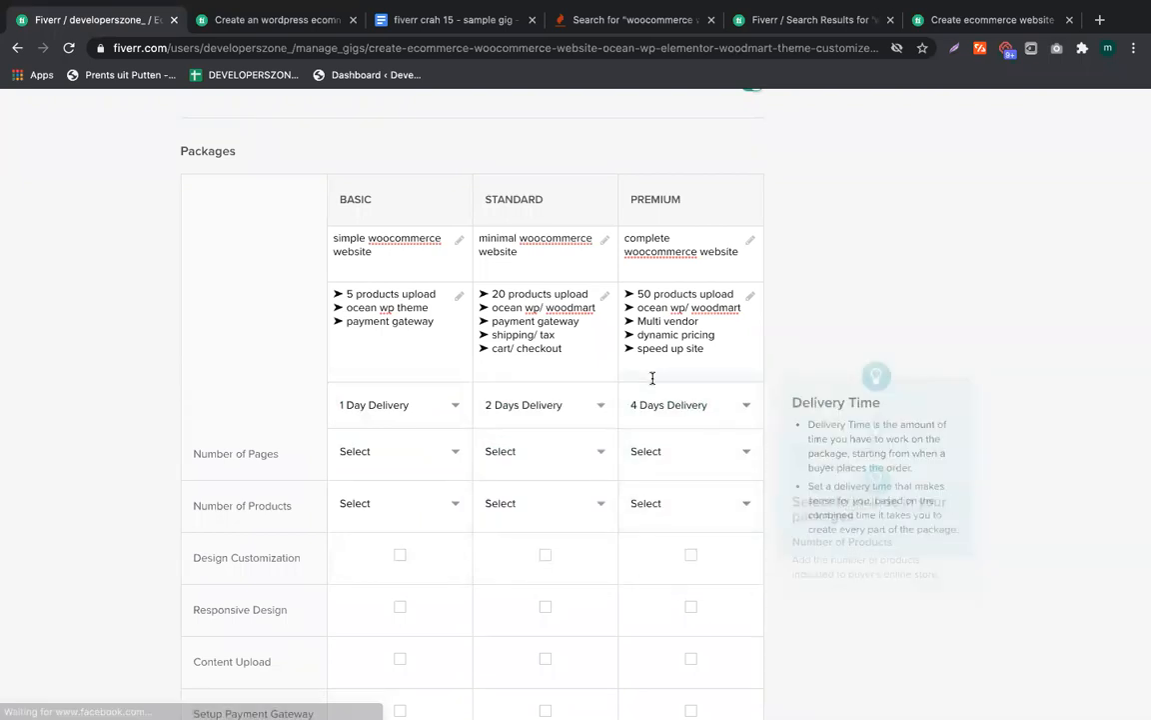
left_click(656, 404)
left_click(670, 457)
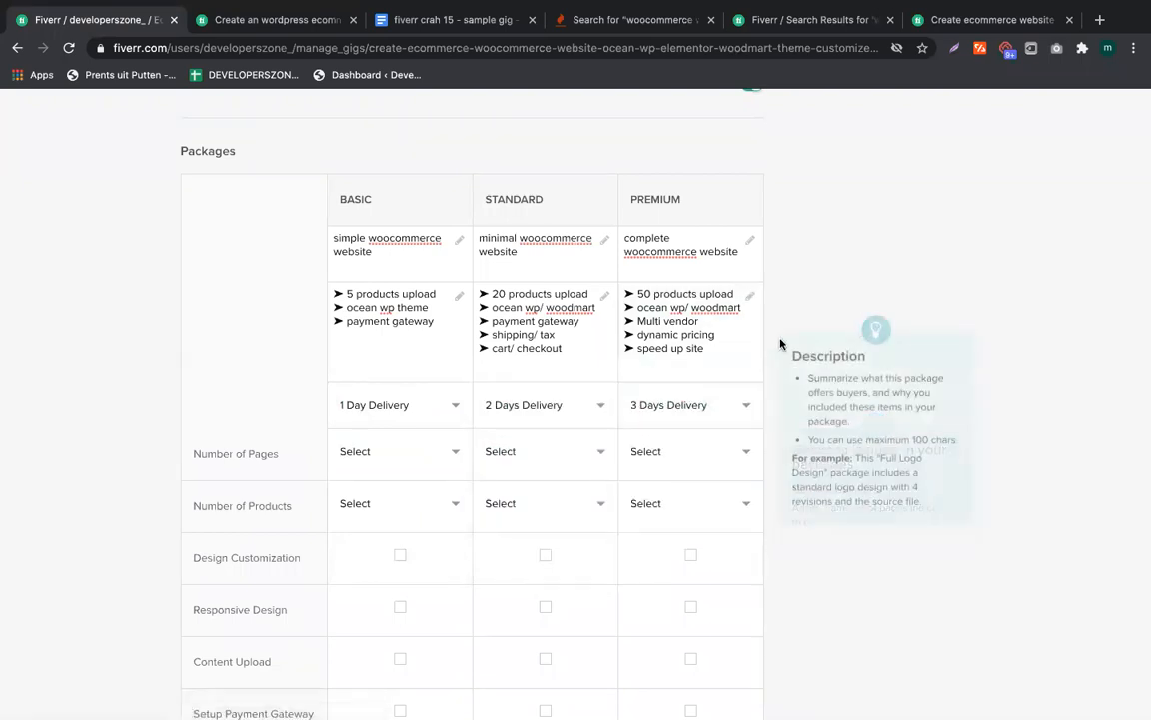
Set the number of pages to 3 for Basic, 5 for Standard and 10 for Premium
scroll(633, 431, "down", 1)
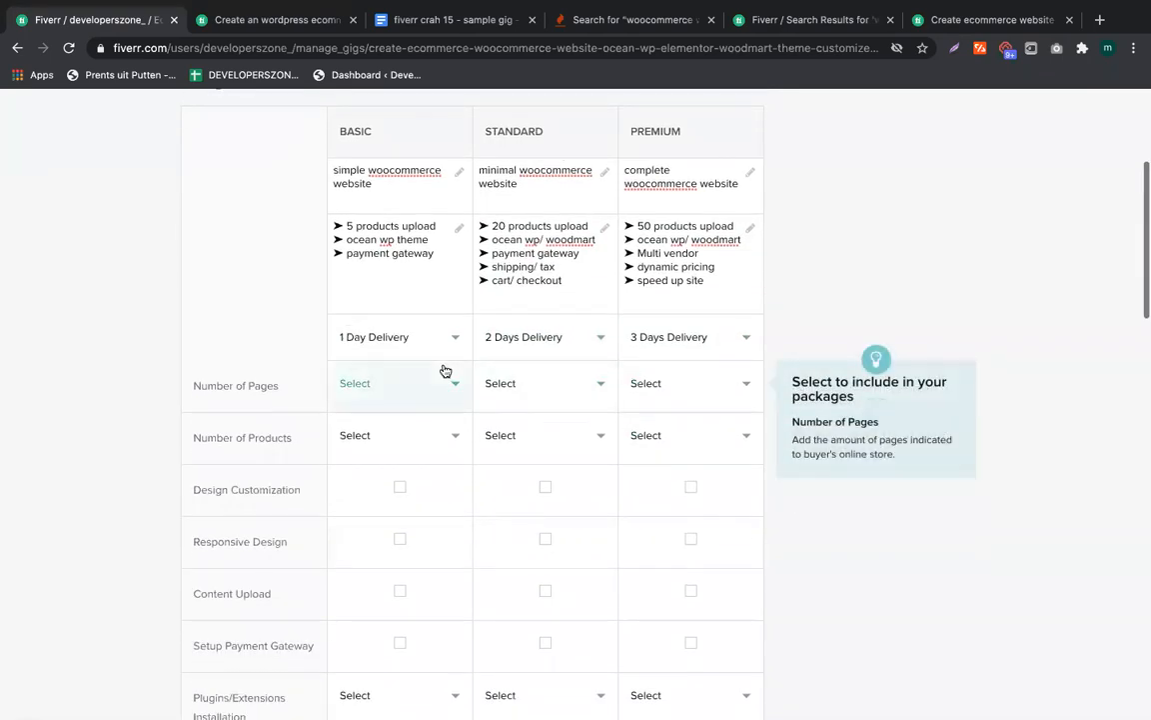
left_click(392, 376)
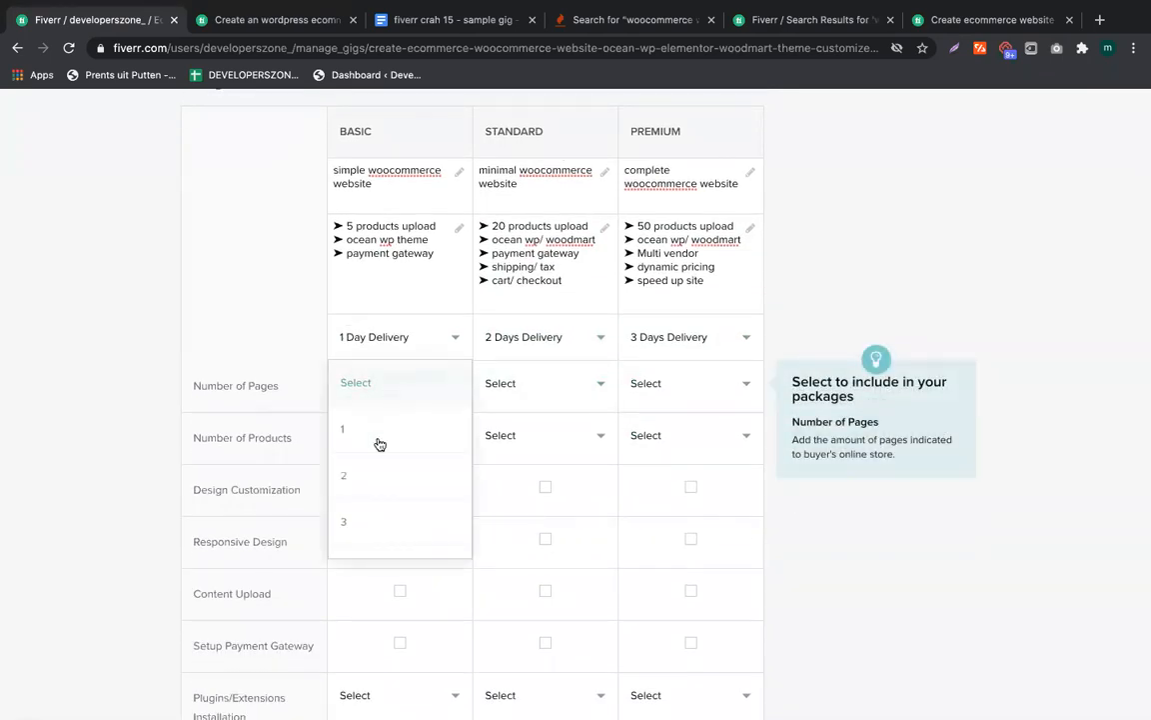
left_click(374, 524)
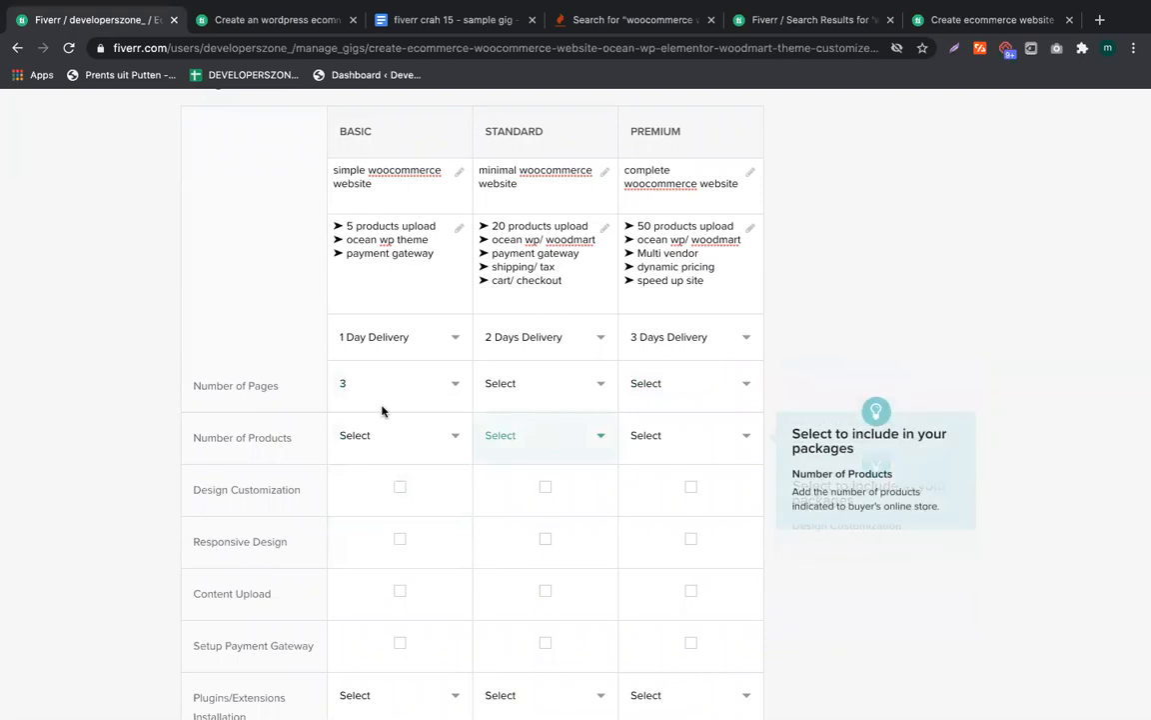
left_click(575, 370)
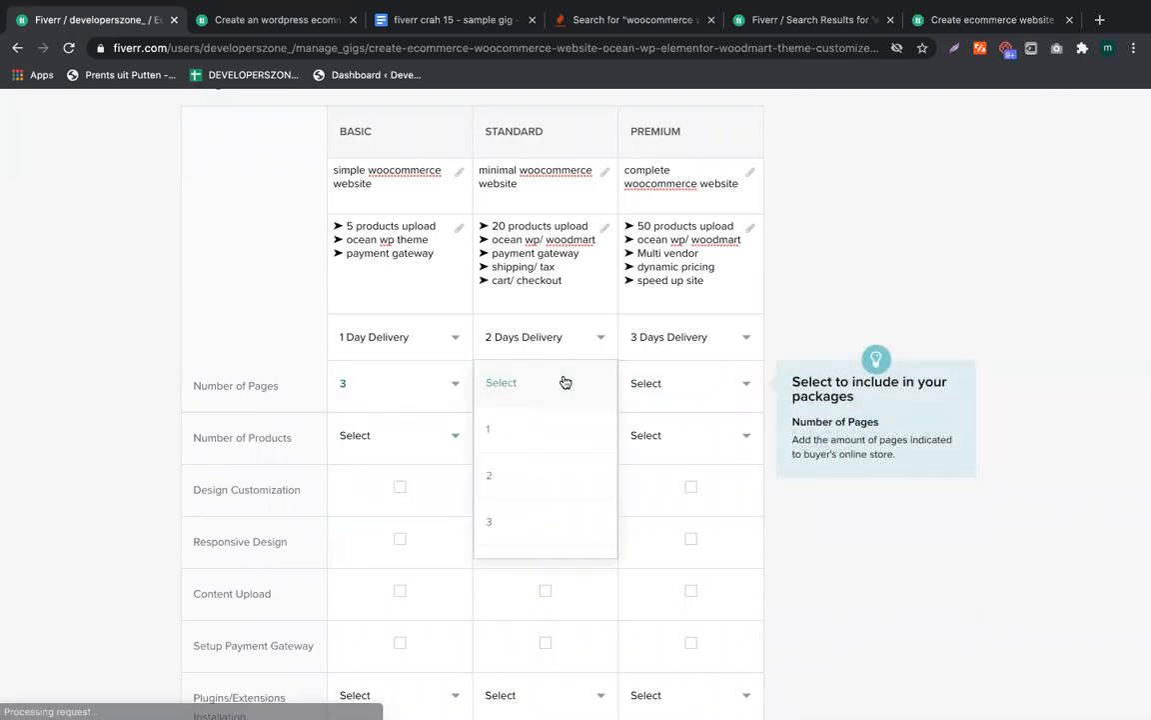
scroll(562, 431, "down", 1)
scroll(563, 440, "down", 1)
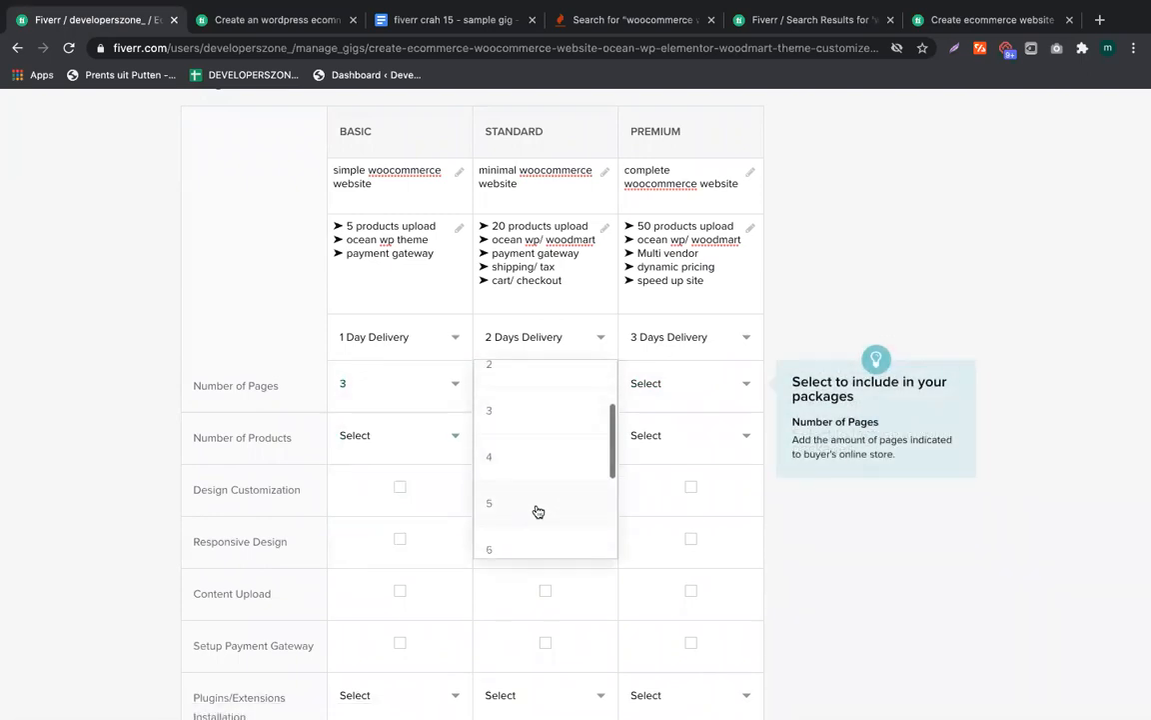
left_click(535, 512)
left_click(686, 402)
scroll(677, 453, "down", 3)
left_click(670, 530)
Set the number of products to 5 for Basic, 20 for Standard and 50 for Premium
left_click(388, 430)
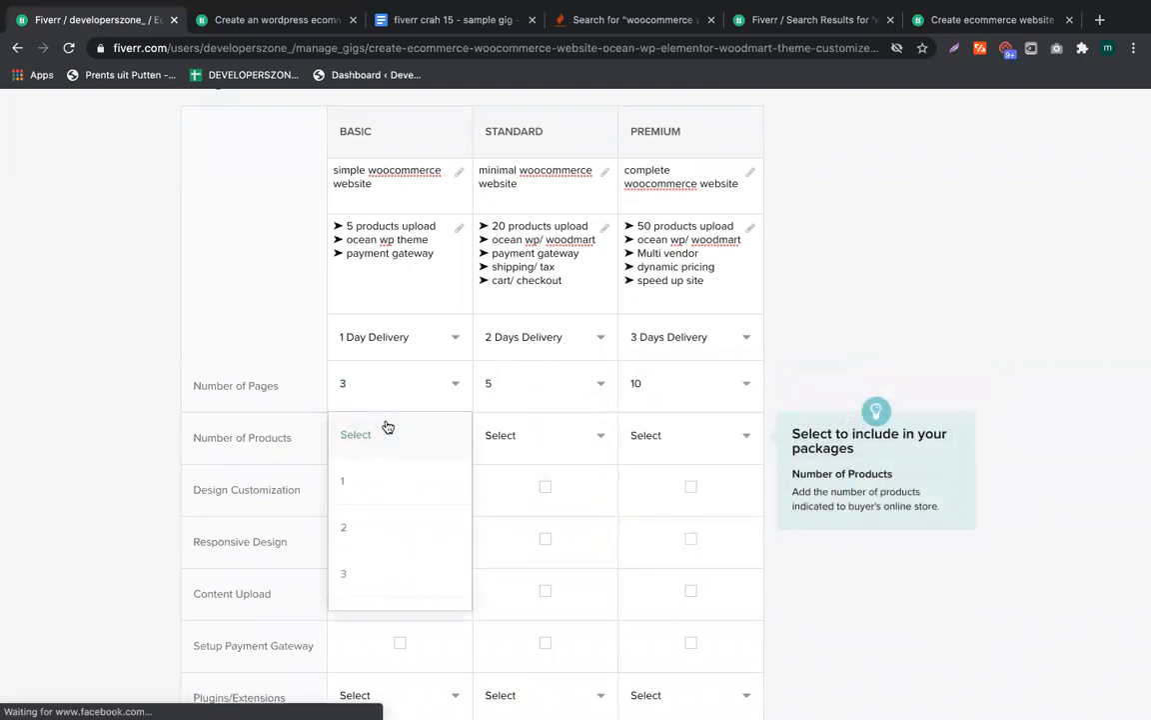
scroll(365, 555, "down", 2)
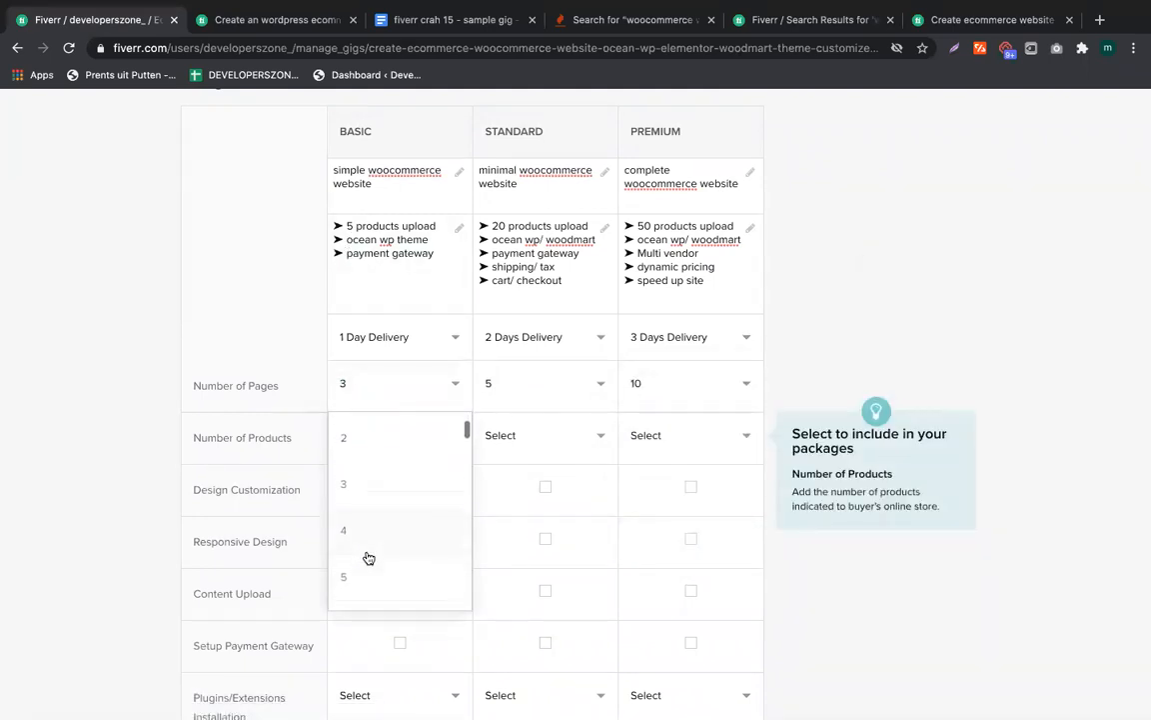
left_click(366, 569)
left_click(558, 432)
scroll(561, 491, "down", 7)
right_click(563, 484)
key("Escape")
scroll(532, 522, "down", 1)
left_click(527, 578)
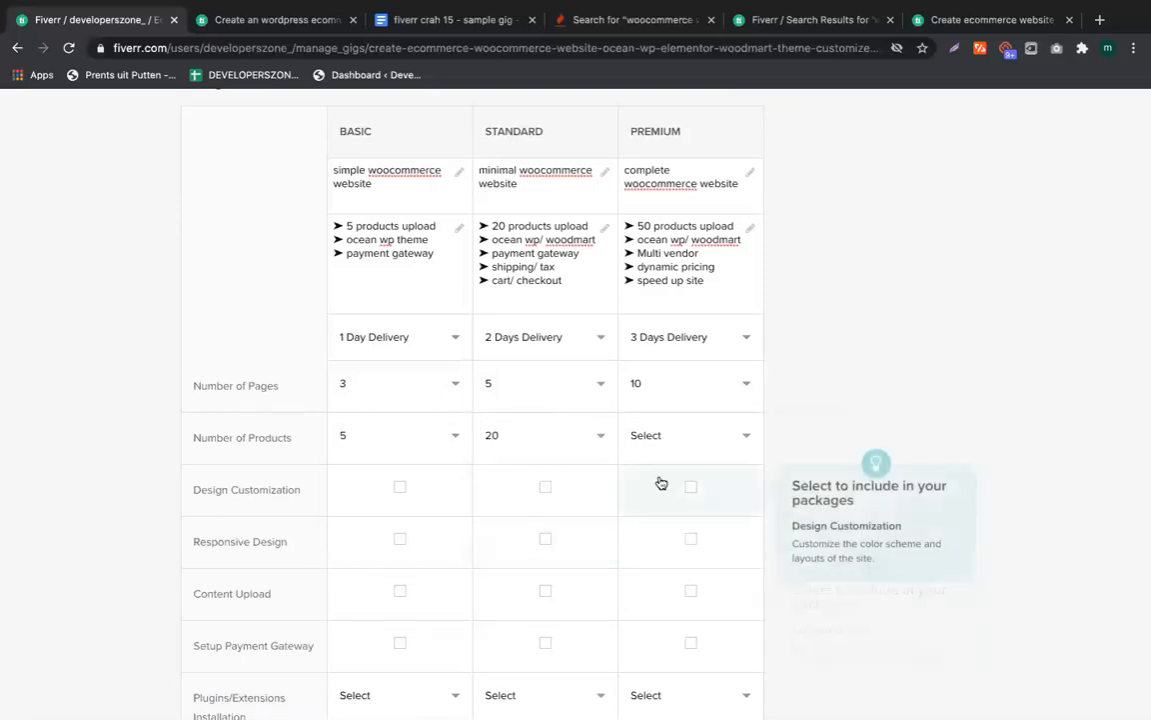
left_click(669, 436)
scroll(679, 548, "down", 20)
left_click(662, 584)
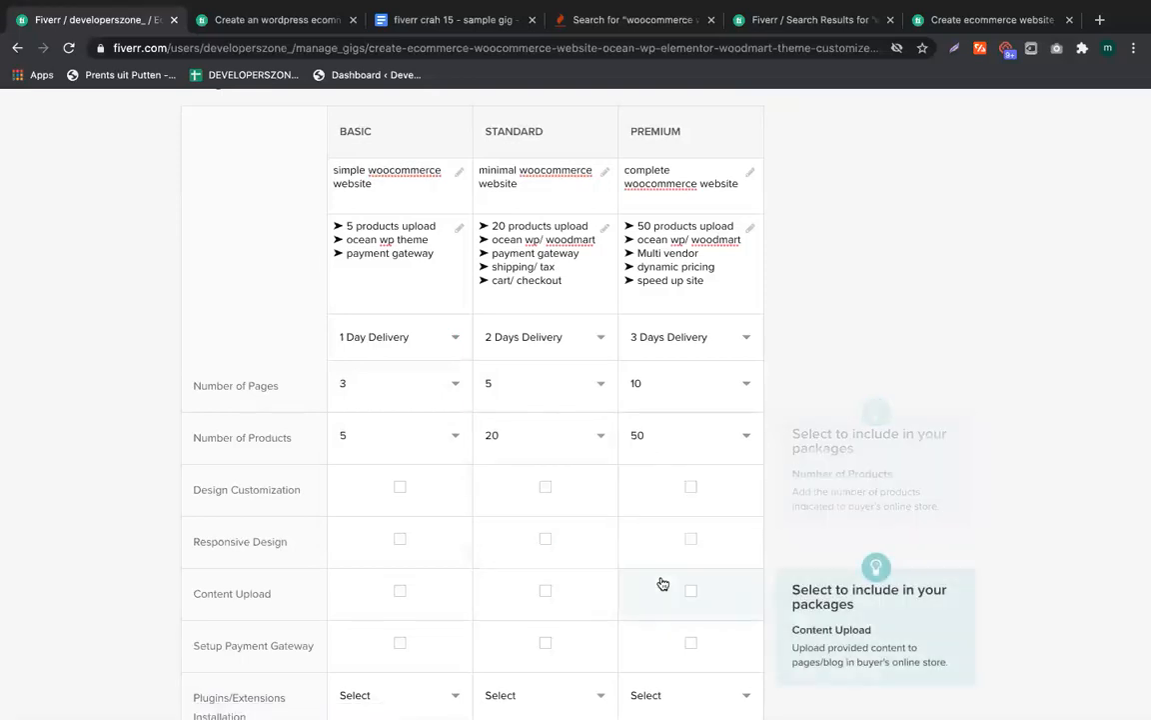
Include Design Customization and Responsive Design in the Basic, Standard and Premium packages
scroll(362, 509, "down", 1)
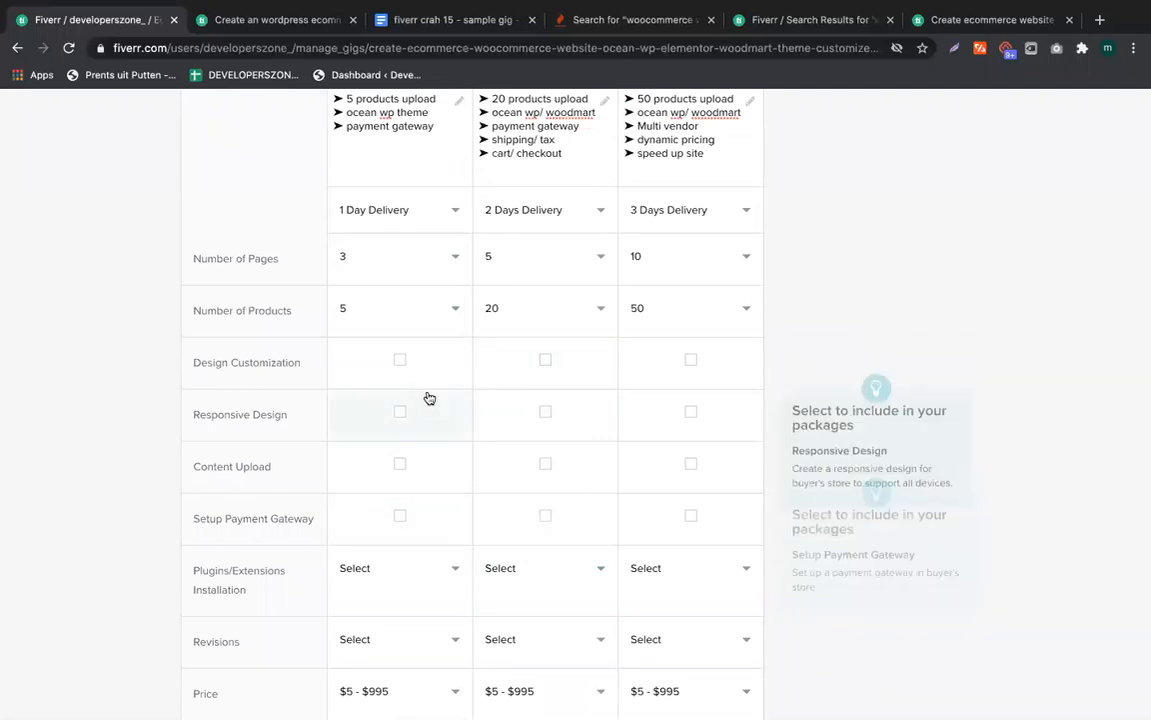
left_click(399, 360)
left_click(545, 361)
left_click(689, 362)
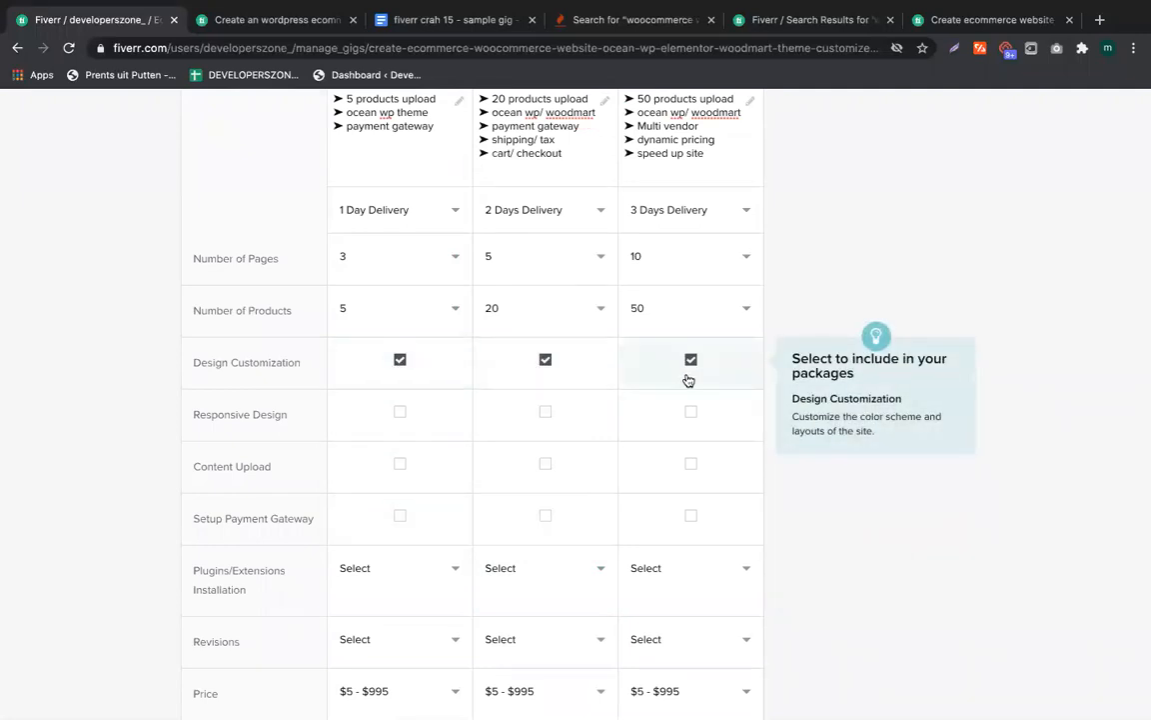
left_click(690, 411)
left_click(545, 411)
left_click(399, 410)
Include Content Upload and Setup Payment Gateway in all three packages
left_click(399, 463)
left_click(545, 463)
left_click(690, 463)
left_click(691, 514)
left_click(545, 515)
left_click(400, 514)
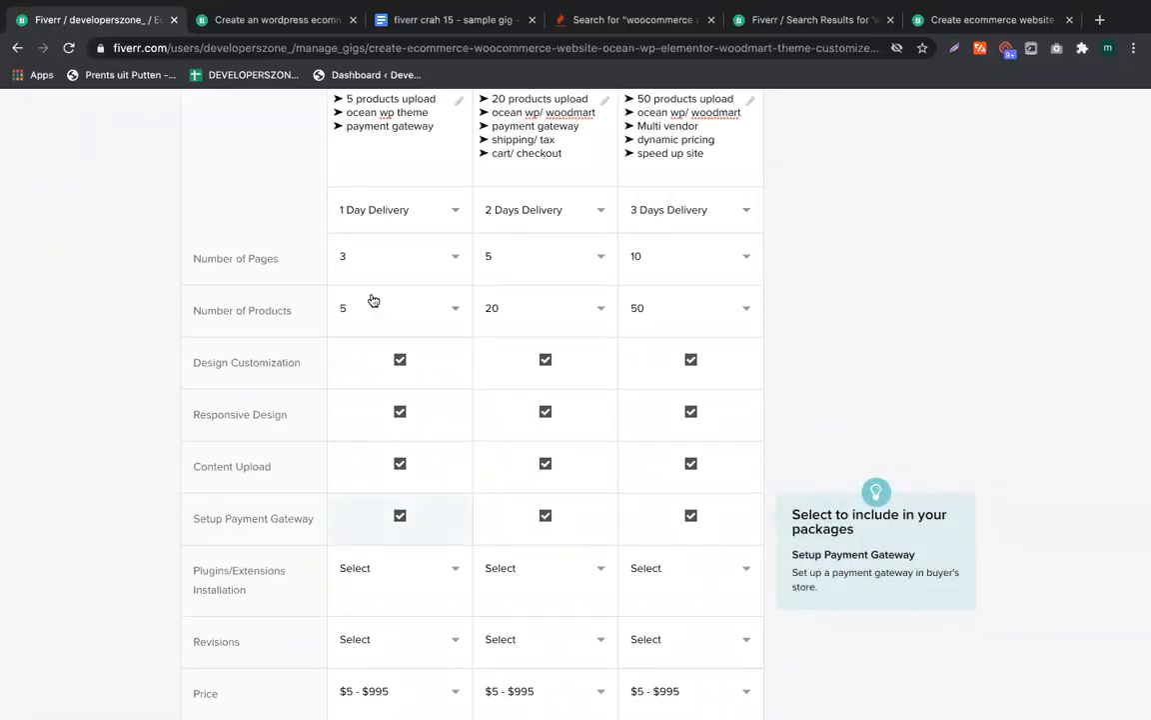
Examine the features and prices of the Basic and Standard packages in the competing WooCommerce ecommerce website gig
left_click(947, 19)
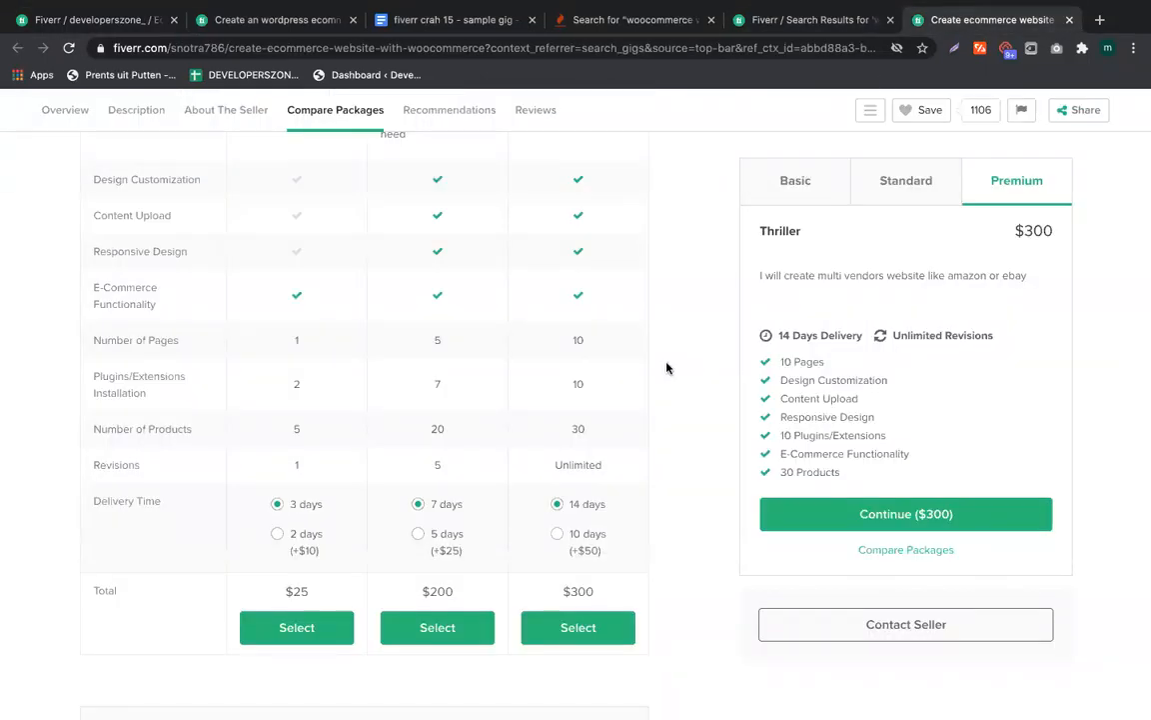
scroll(668, 368, "up", 3)
left_click(787, 195)
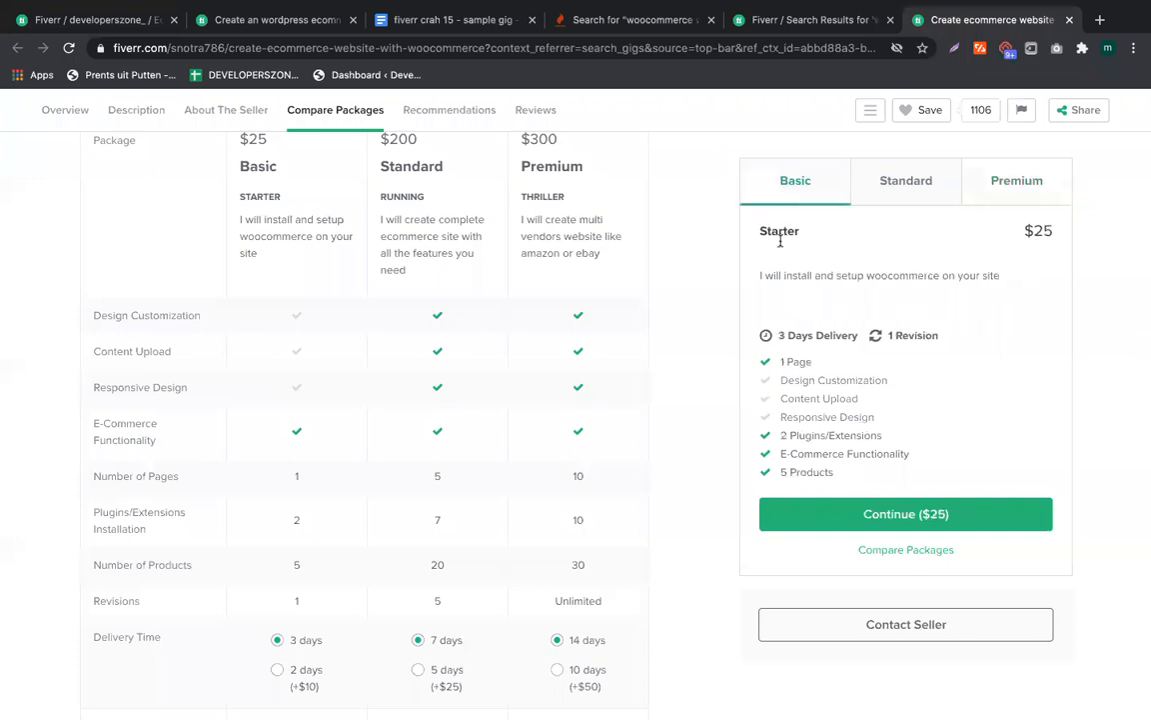
left_click_drag(835, 474, 884, 424)
left_click(784, 391)
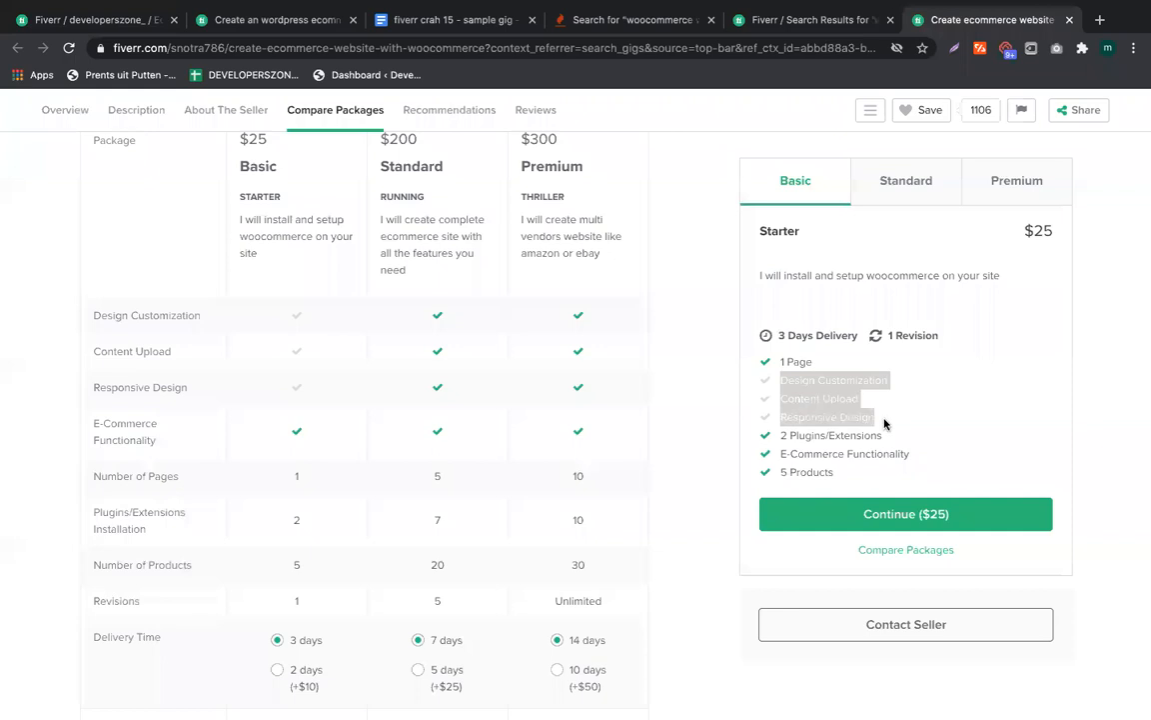
left_click(897, 195)
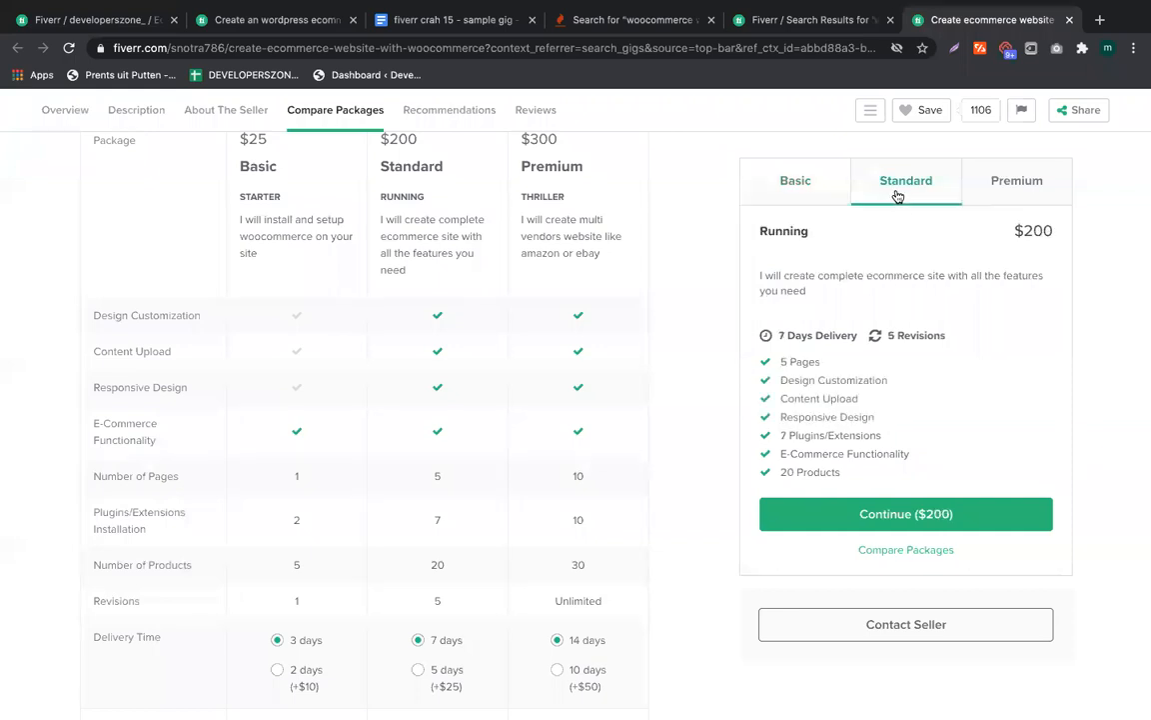
double_click(1023, 230)
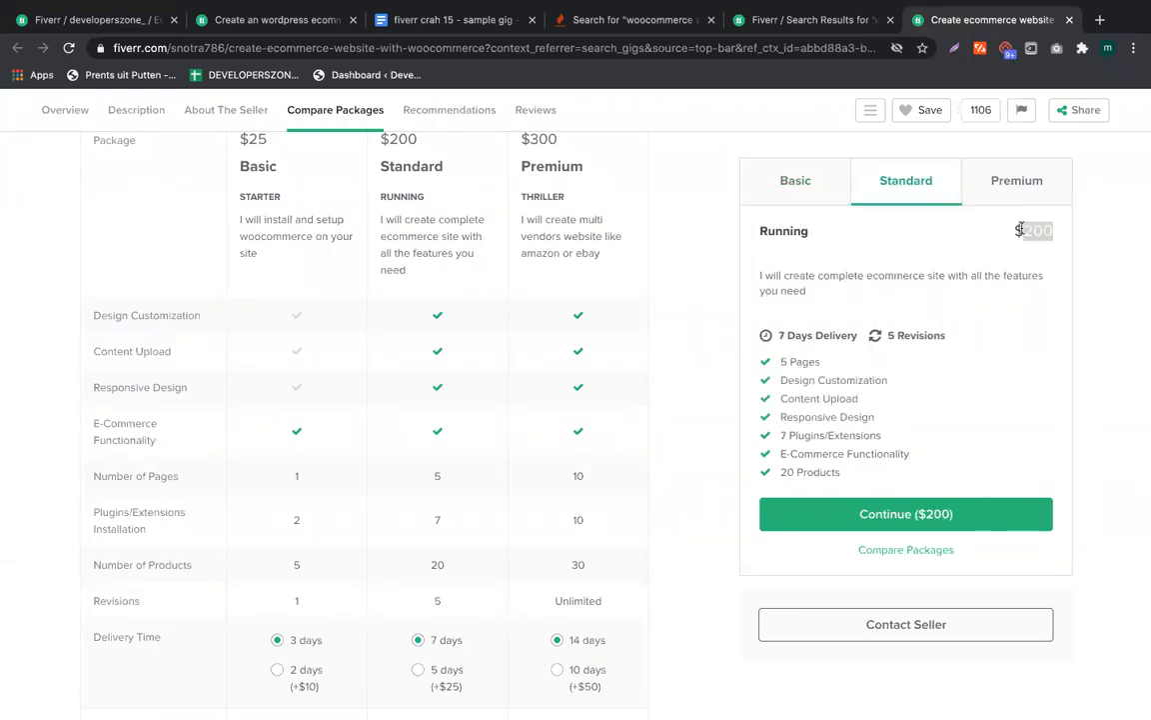
left_click(812, 180)
left_click_drag(838, 476, 759, 365)
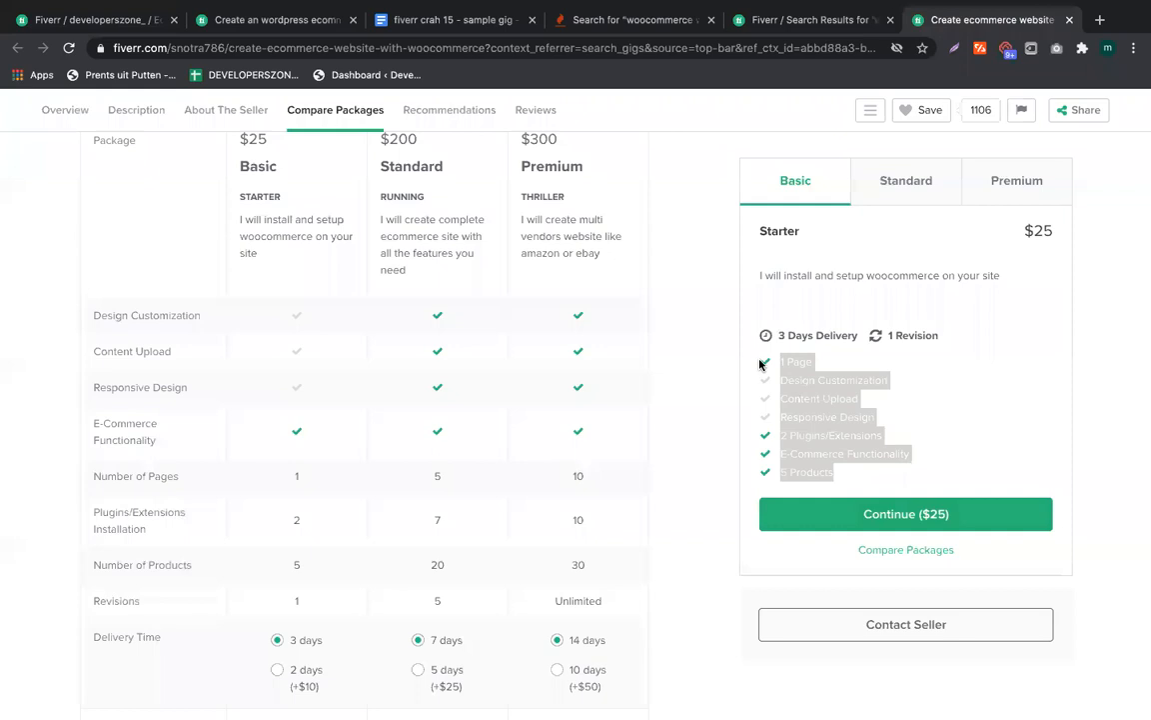
Return to the gig being edited and set Plugins/Extensions Installation to 3 for Basic, 5 for Standard and 10 for Premium
left_click(95, 19)
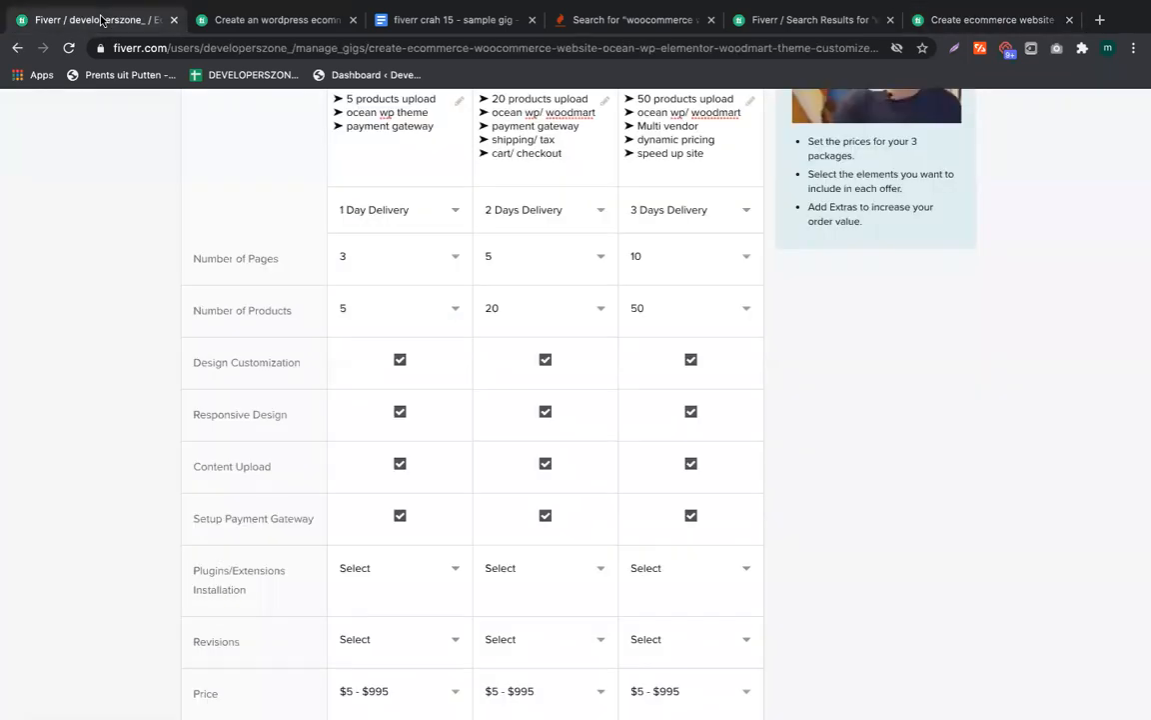
scroll(535, 532, "down", 3)
left_click(380, 439)
left_click(365, 566)
left_click(566, 455)
scroll(558, 522, "down", 1)
scroll(559, 522, "down", 1)
left_click(524, 553)
left_click(704, 442)
scroll(690, 511, "down", 3)
left_click(673, 578)
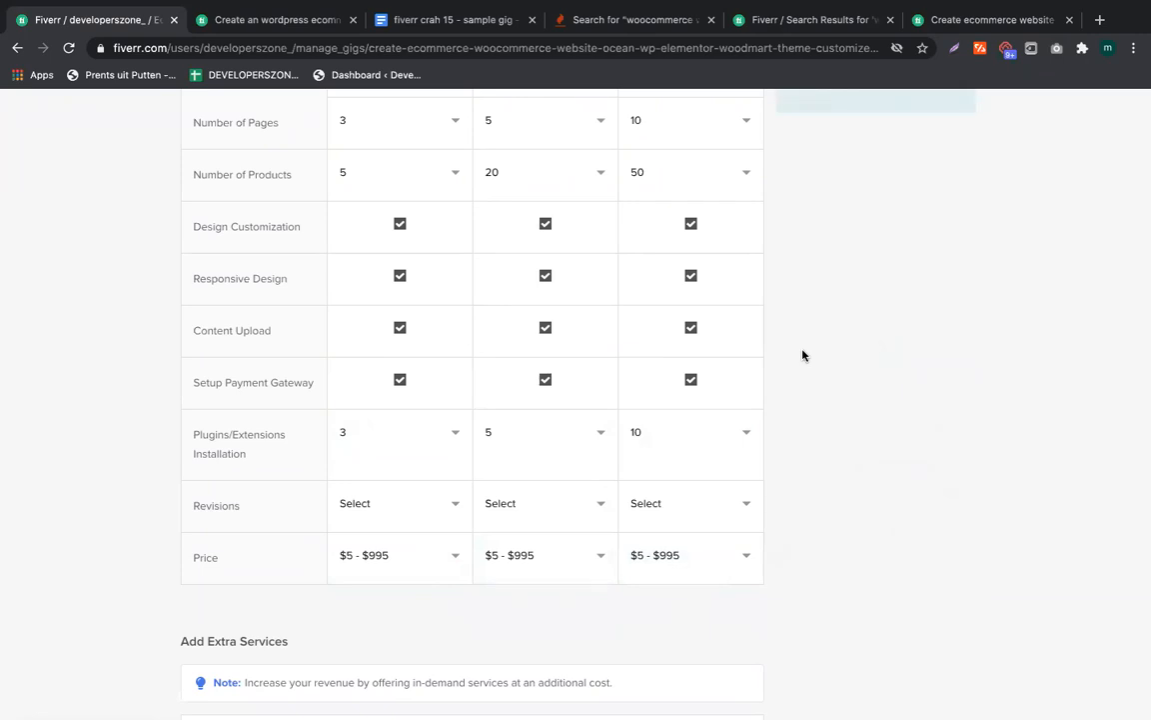
scroll(801, 355, "up", 3)
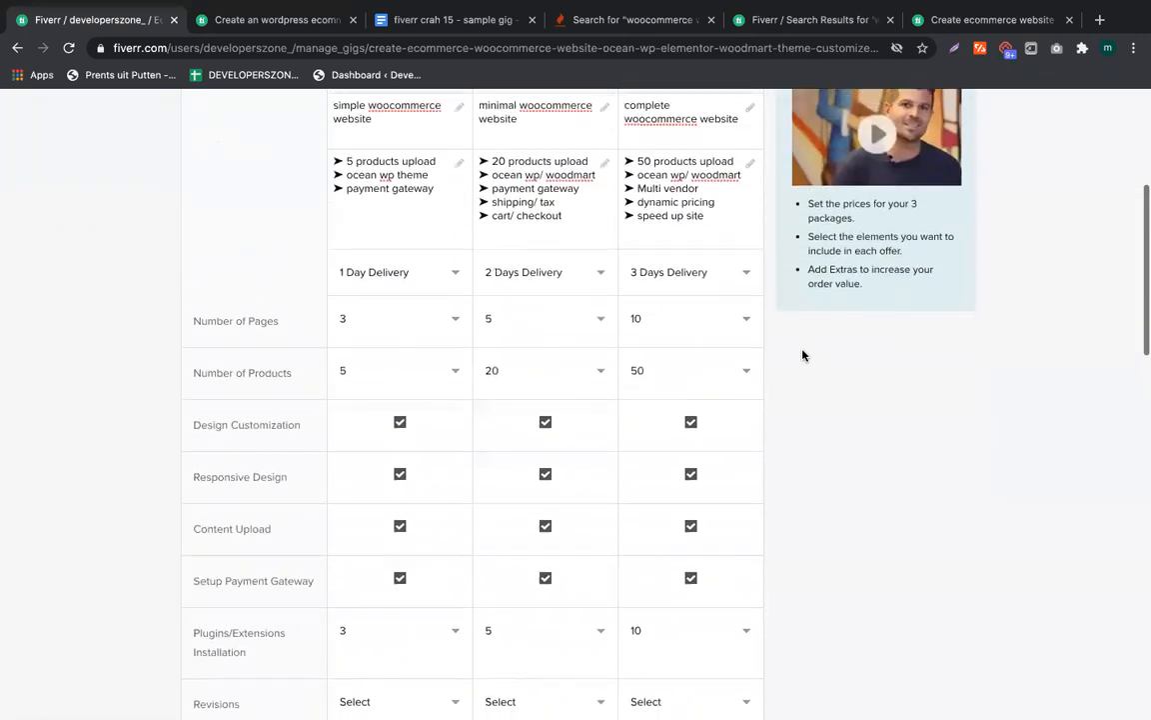
scroll(542, 434, "down", 4)
scroll(121, 426, "up", 4)
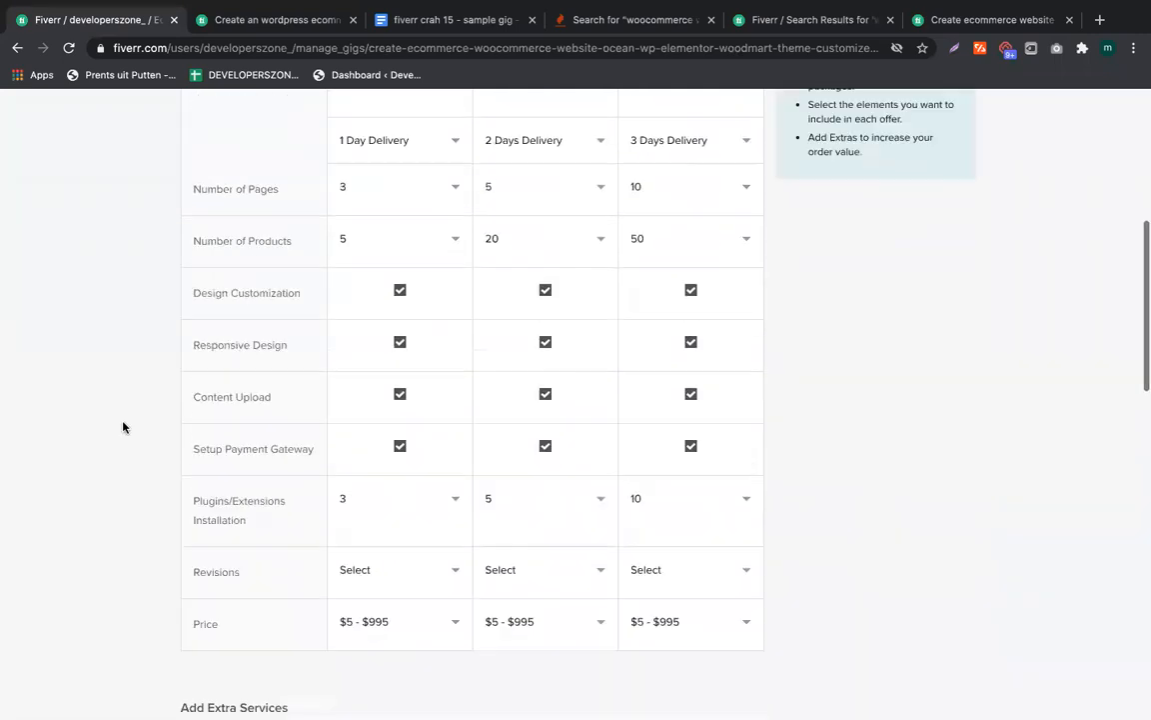
scroll(123, 427, "down", 2)
scroll(378, 450, "up", 2)
Set the package prices to $10 for Basic, $20 for Standard and $50 for Premium
scroll(1041, 462, "down", 4)
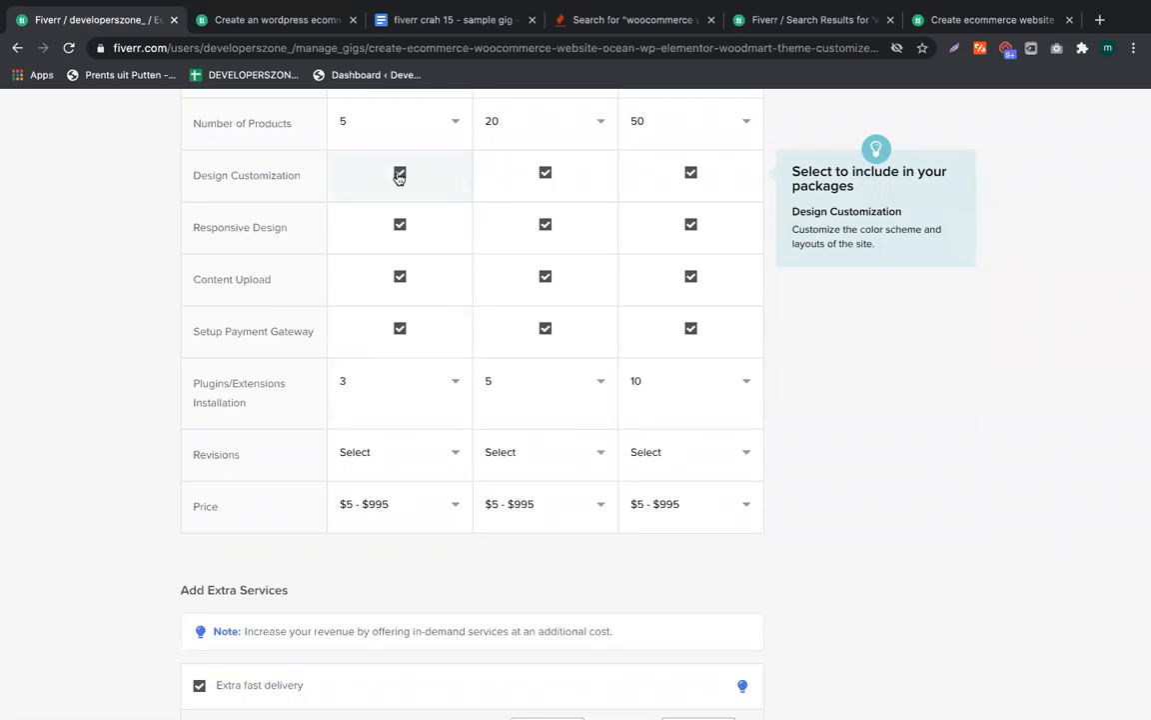
left_click(377, 522)
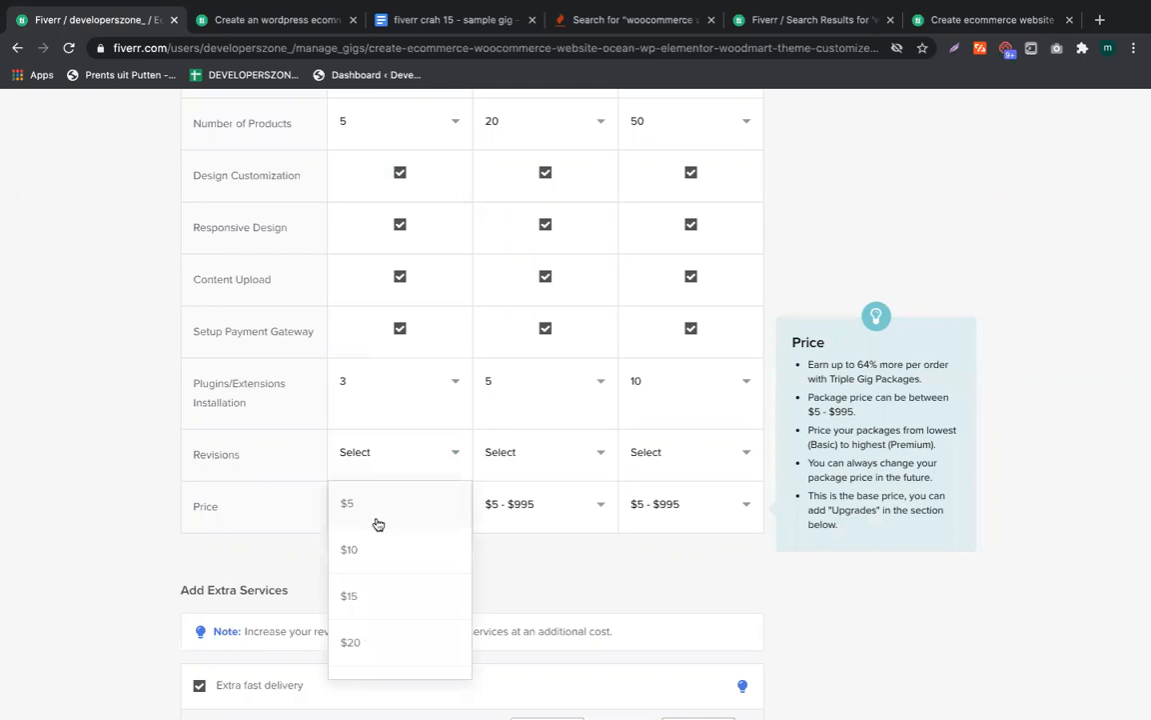
left_click(437, 537)
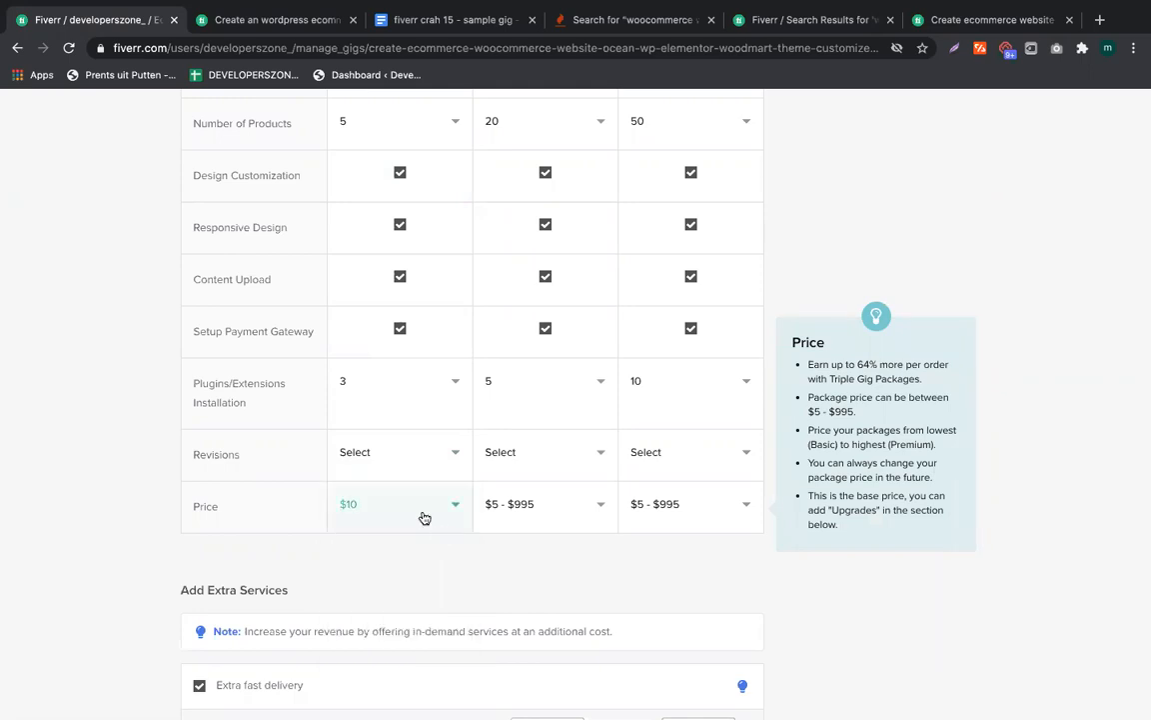
left_click(502, 518)
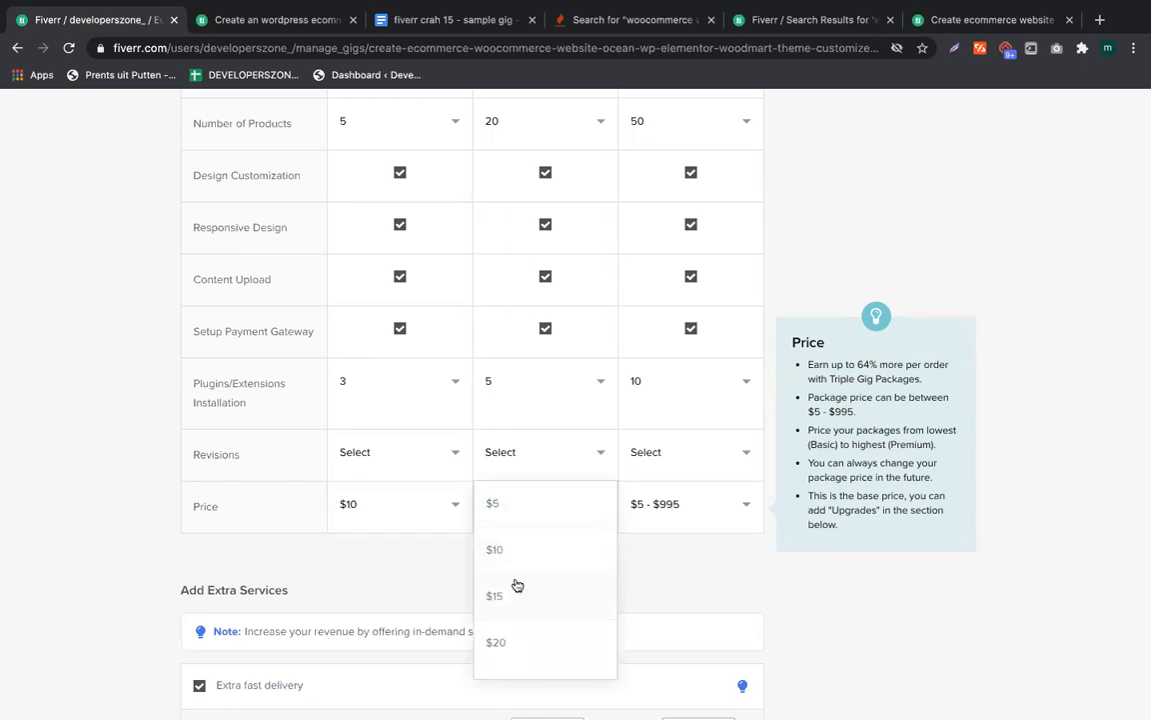
scroll(514, 588, "down", 1)
left_click(519, 636)
left_click(669, 492)
scroll(666, 620, "down", 2)
scroll(668, 620, "down", 5)
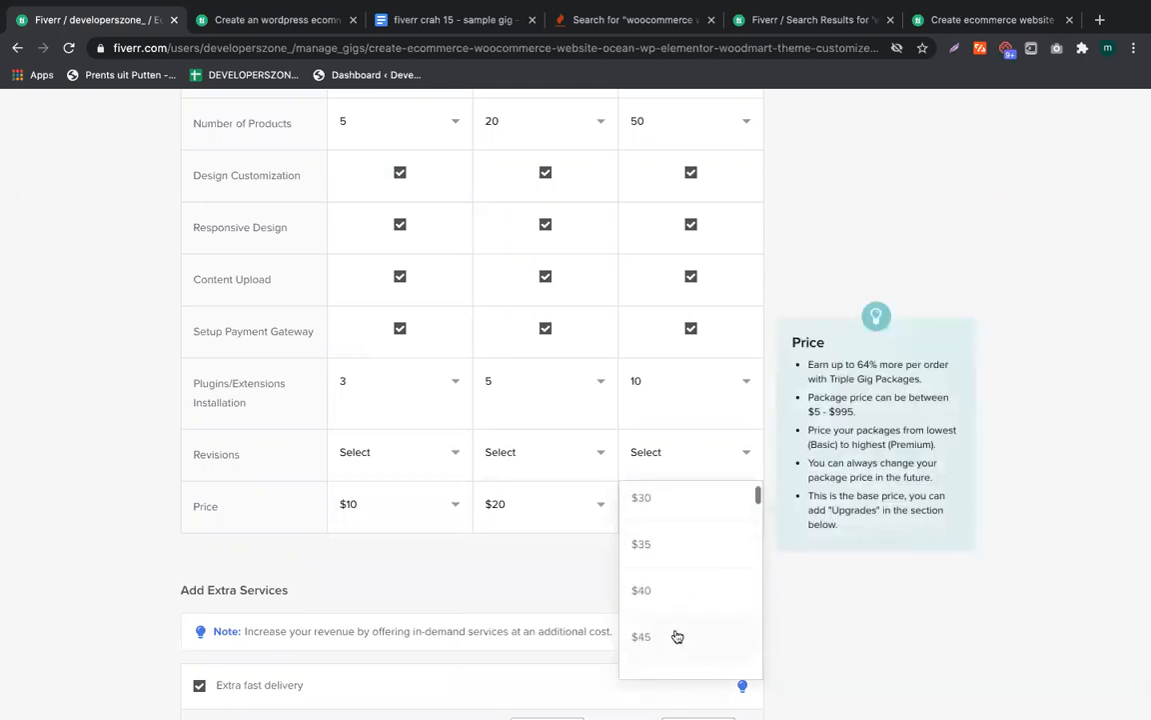
scroll(670, 600, "up", 1)
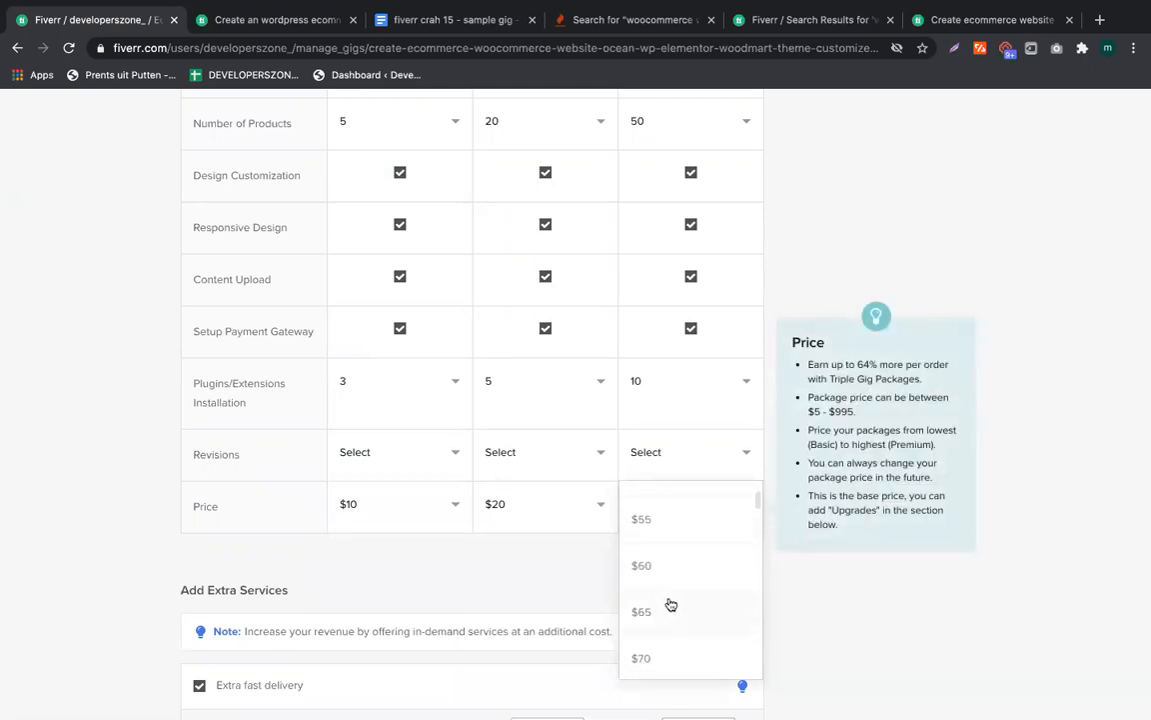
left_click(657, 520)
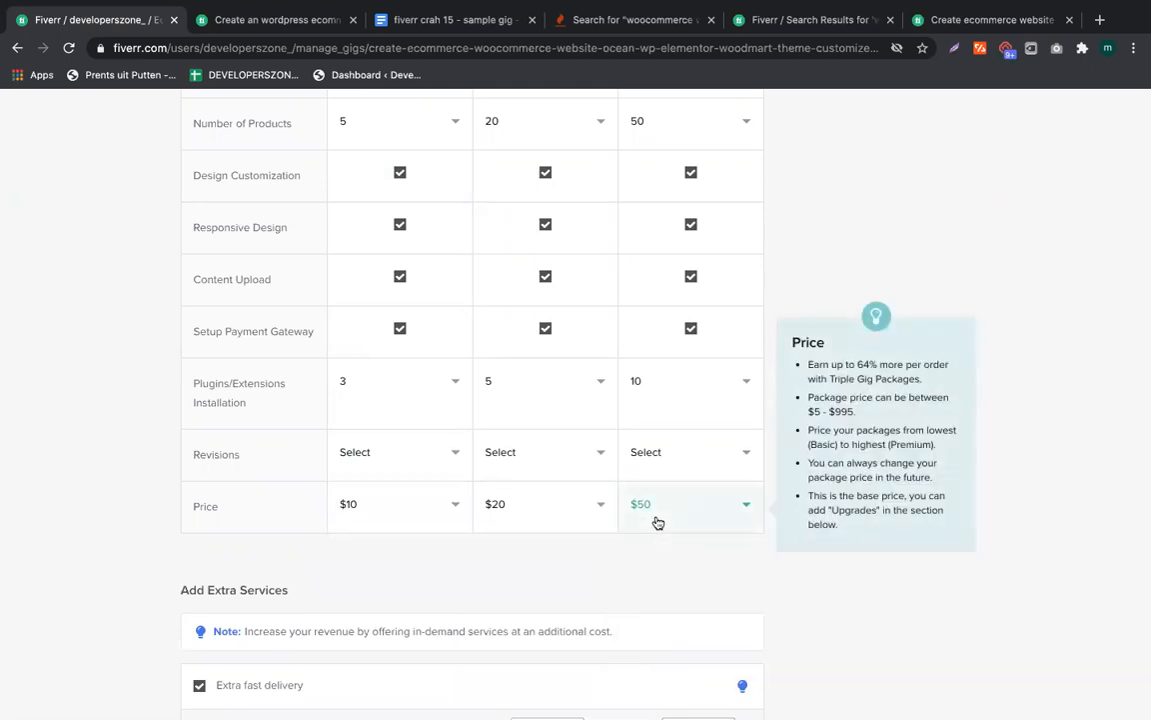
left_click(73, 396)
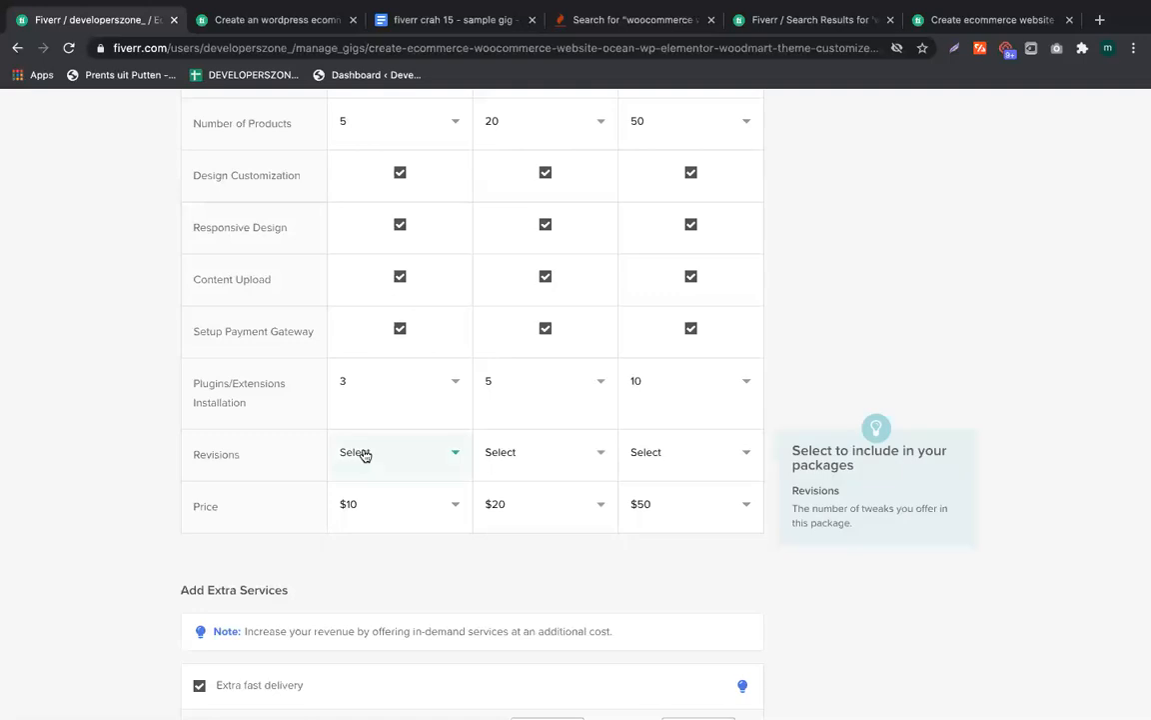
Look through the price options available for the Basic package and leave its price as set
left_click(373, 494)
scroll(375, 591, "down", 5)
scroll(369, 640, "down", 3)
scroll(369, 642, "down", 2)
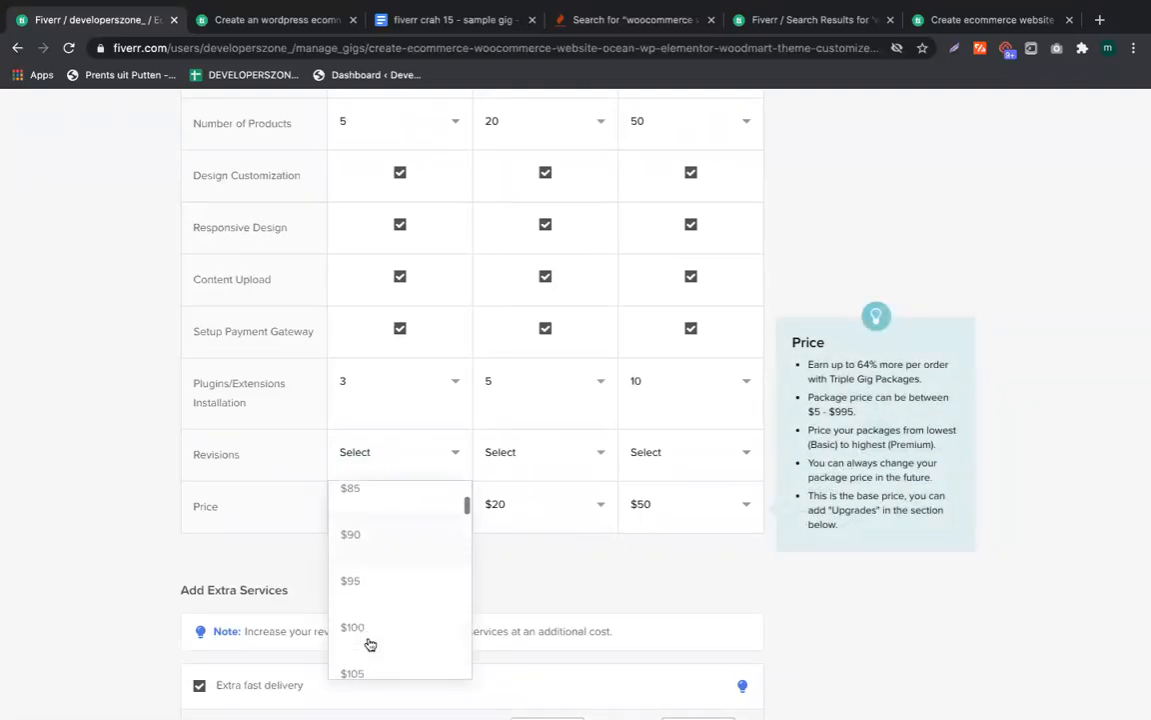
left_click(62, 464)
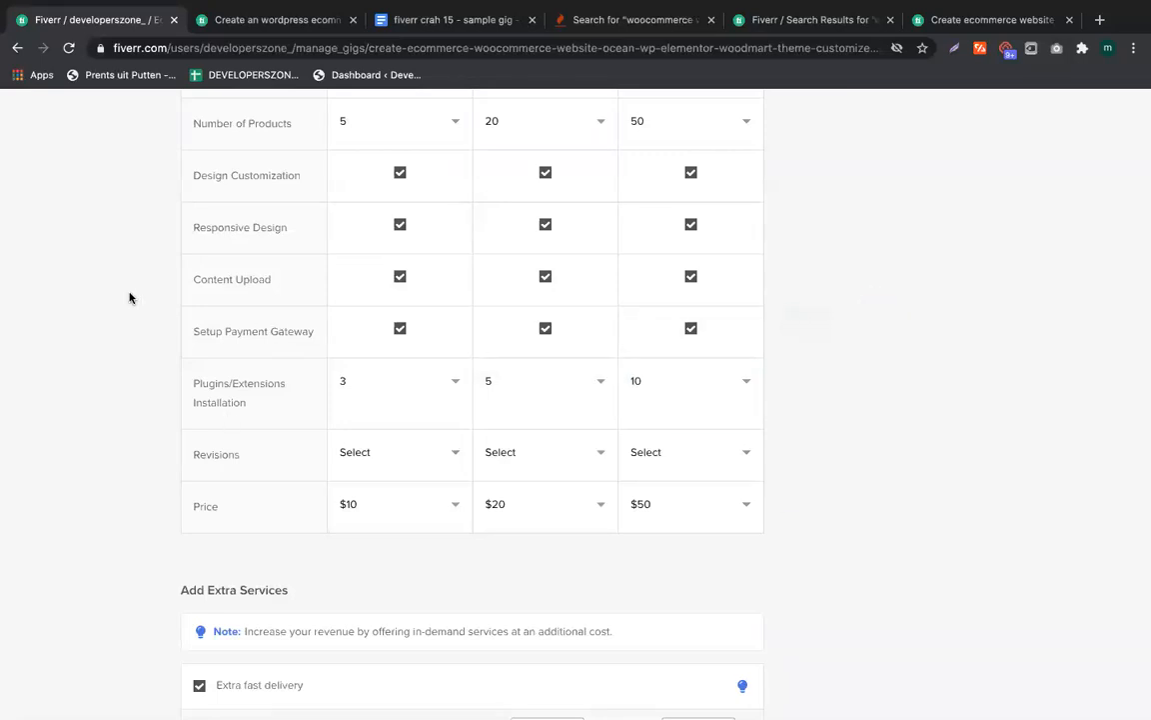
scroll(129, 297, "up", 2)
scroll(135, 330, "down", 2)
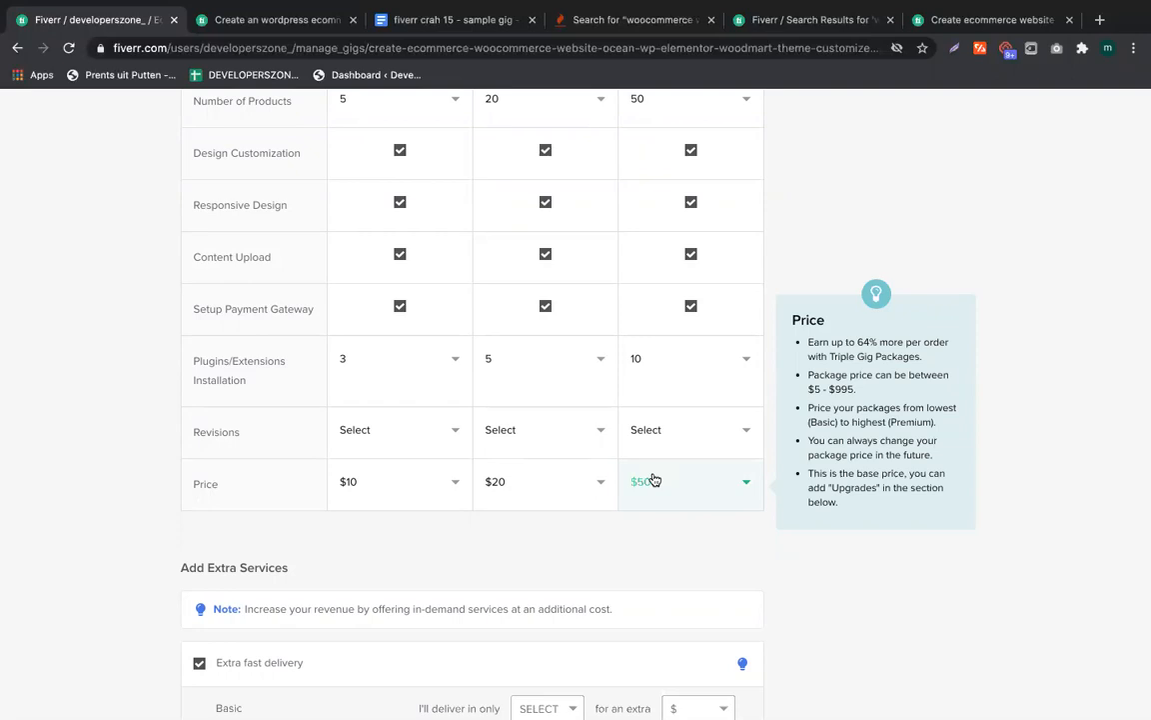
In the other Fiverr tab, switch the account to selling and open the most recent inbox conversation
left_click(800, 34)
left_click(236, 20)
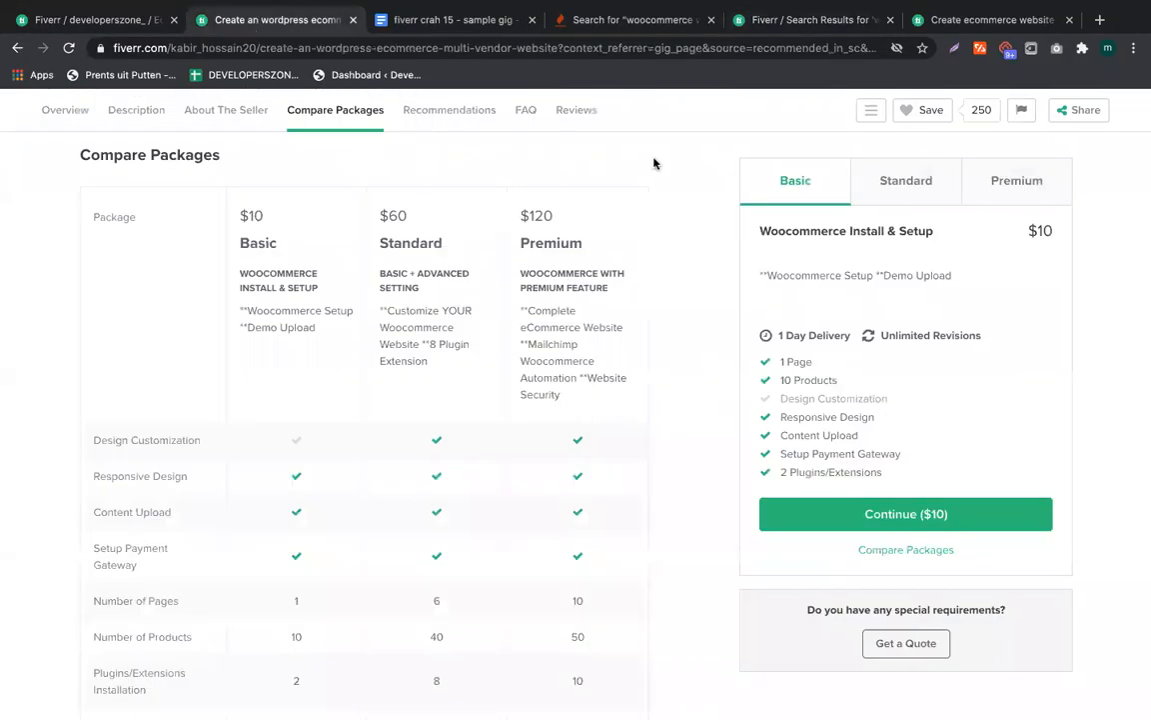
scroll(599, 225, "up", 15)
left_click(1004, 130)
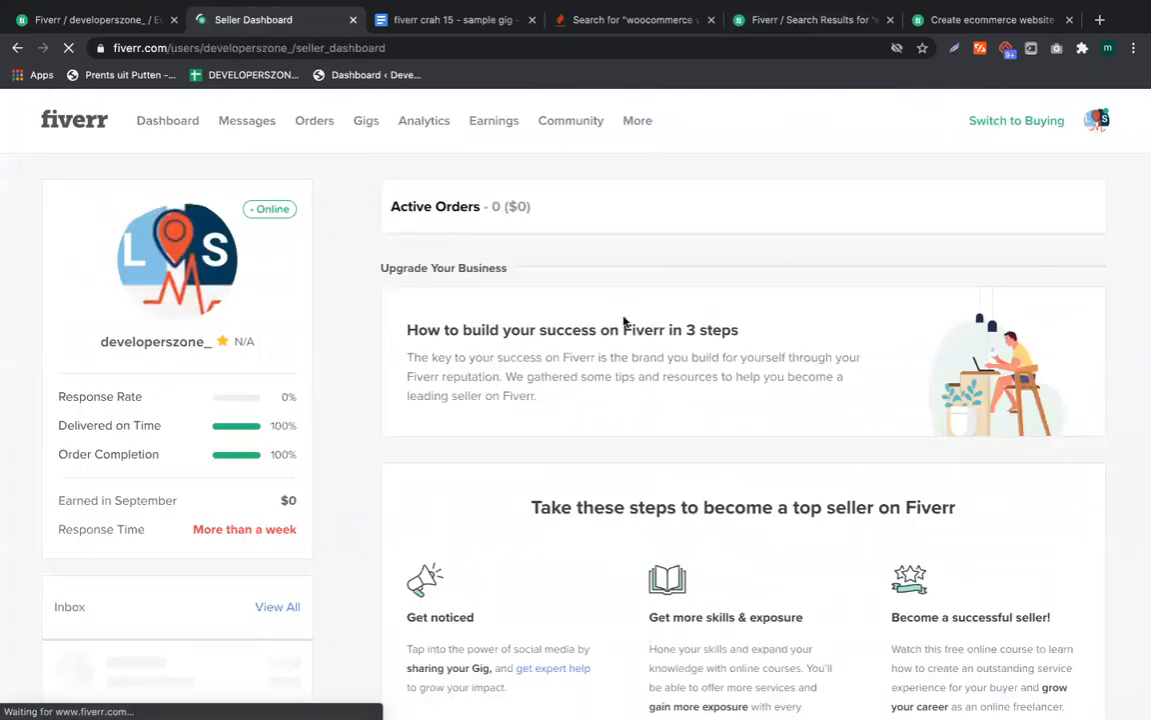
mouse_move(249, 124)
left_click(323, 165)
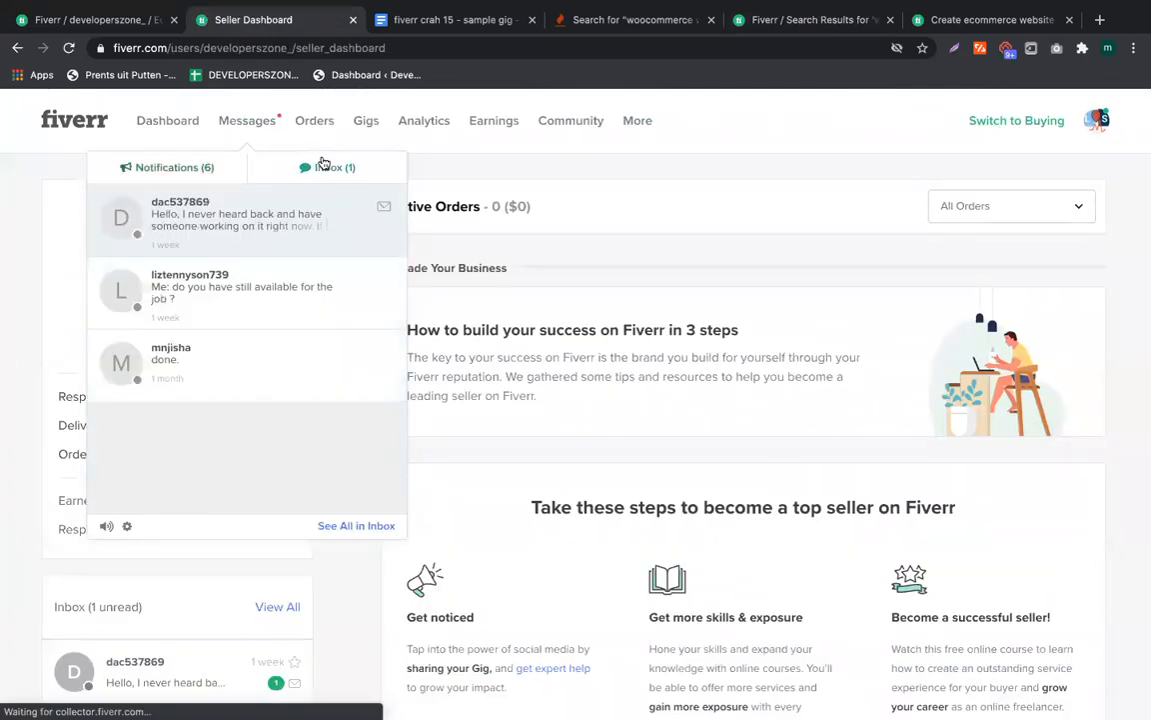
left_click(239, 213)
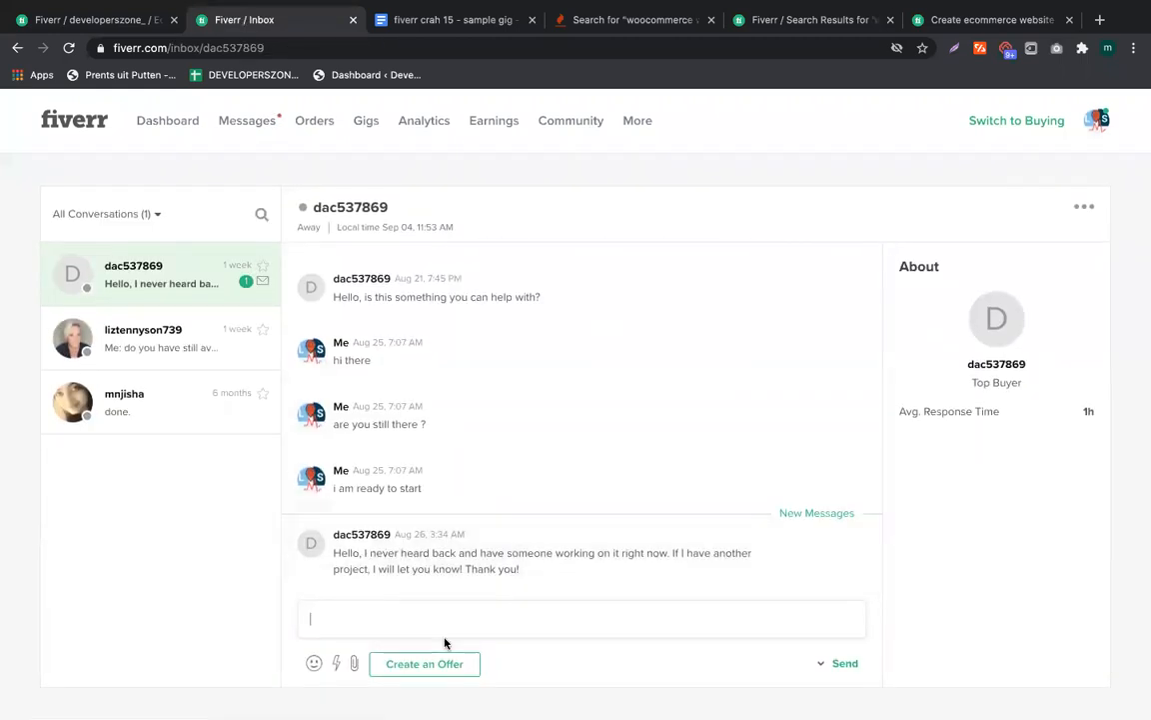
Start a custom offer for the food juice fruit recipe gig and set the total offer amount to $300
left_click(437, 663)
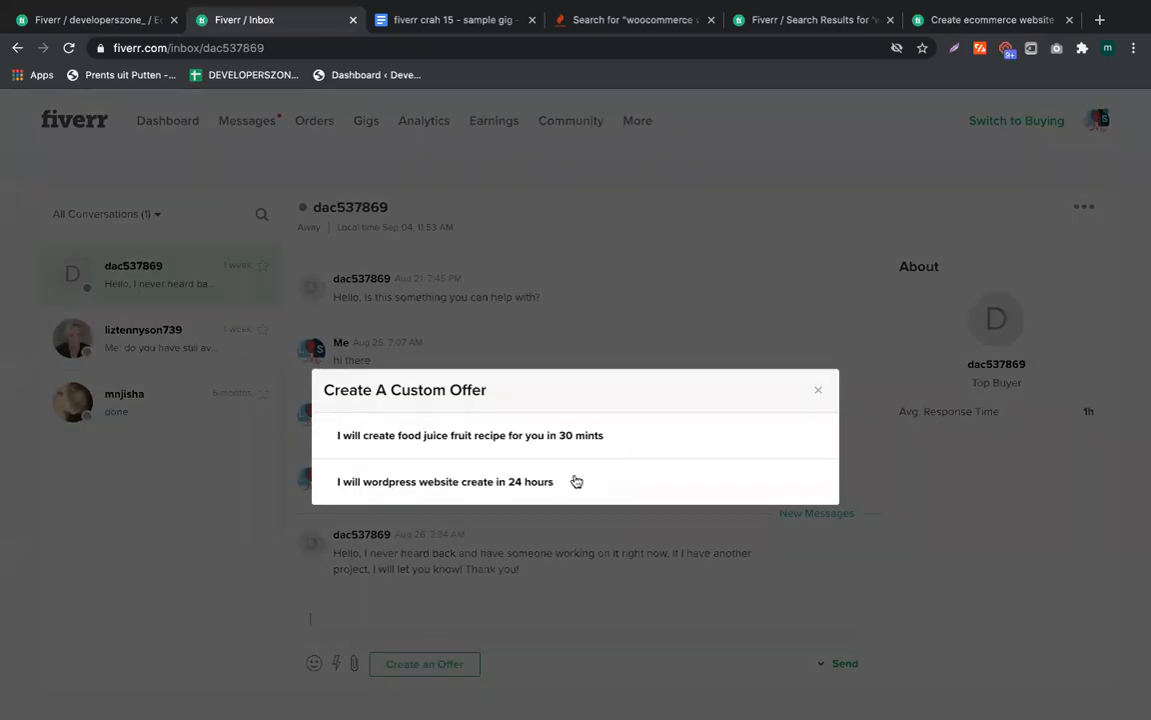
left_click(545, 441)
left_click(763, 479)
type("100")
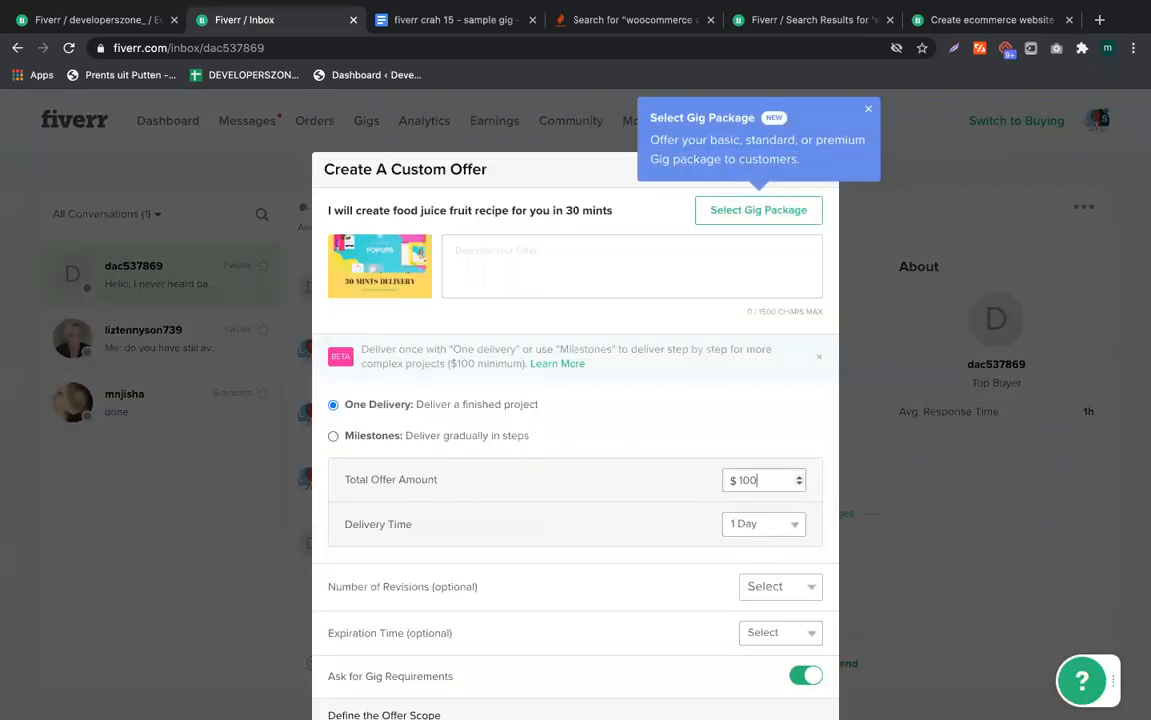
type("000")
key("ctrl+a")
type("300")
left_click(785, 101)
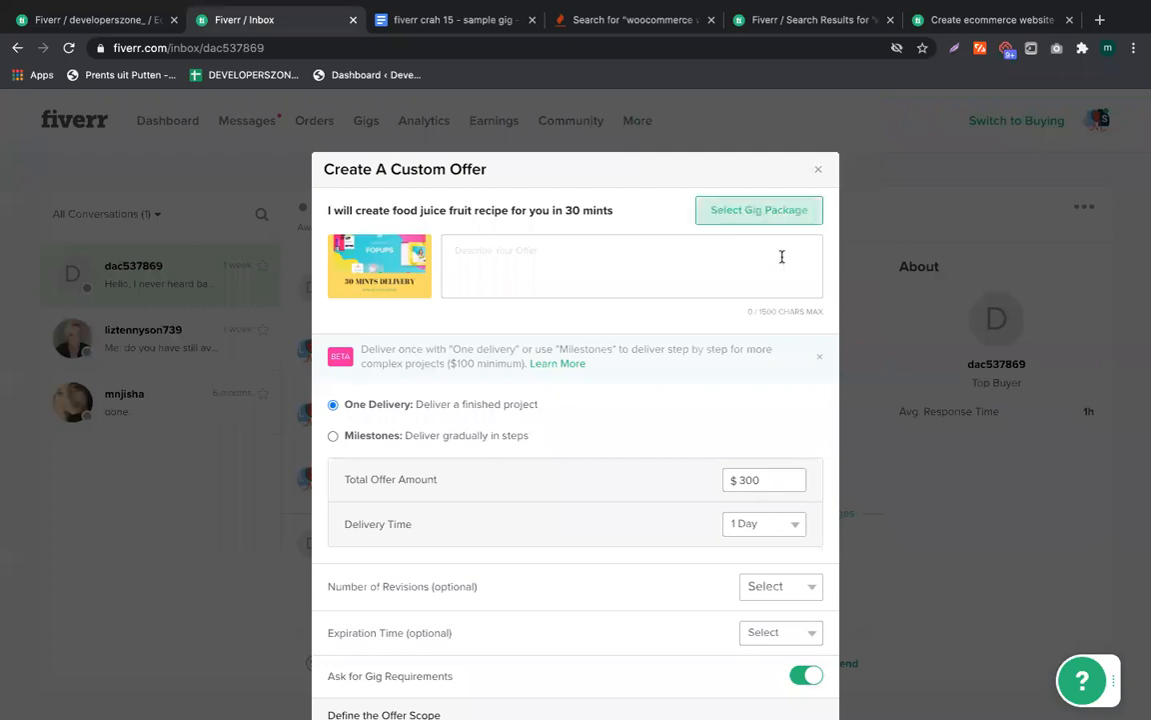
Return to the gig being edited, check the Basic package's price list again and close it without a new choice
left_click(58, 24)
left_click(349, 455)
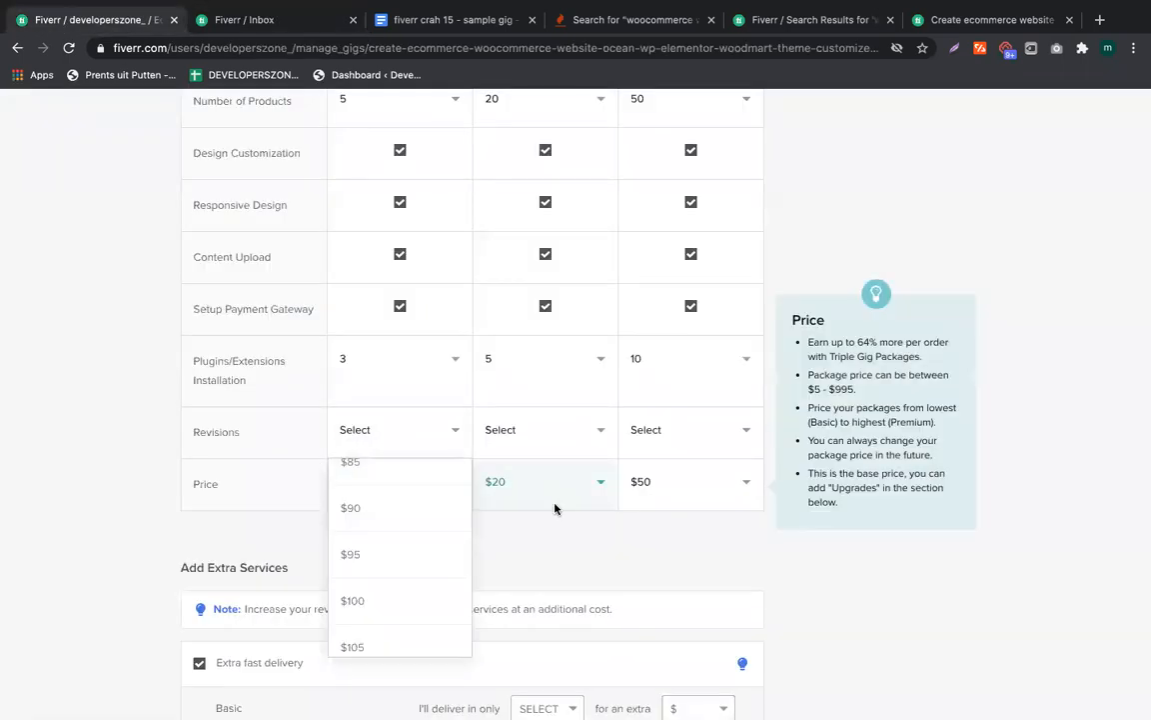
left_click(462, 512)
mouse_move(424, 500)
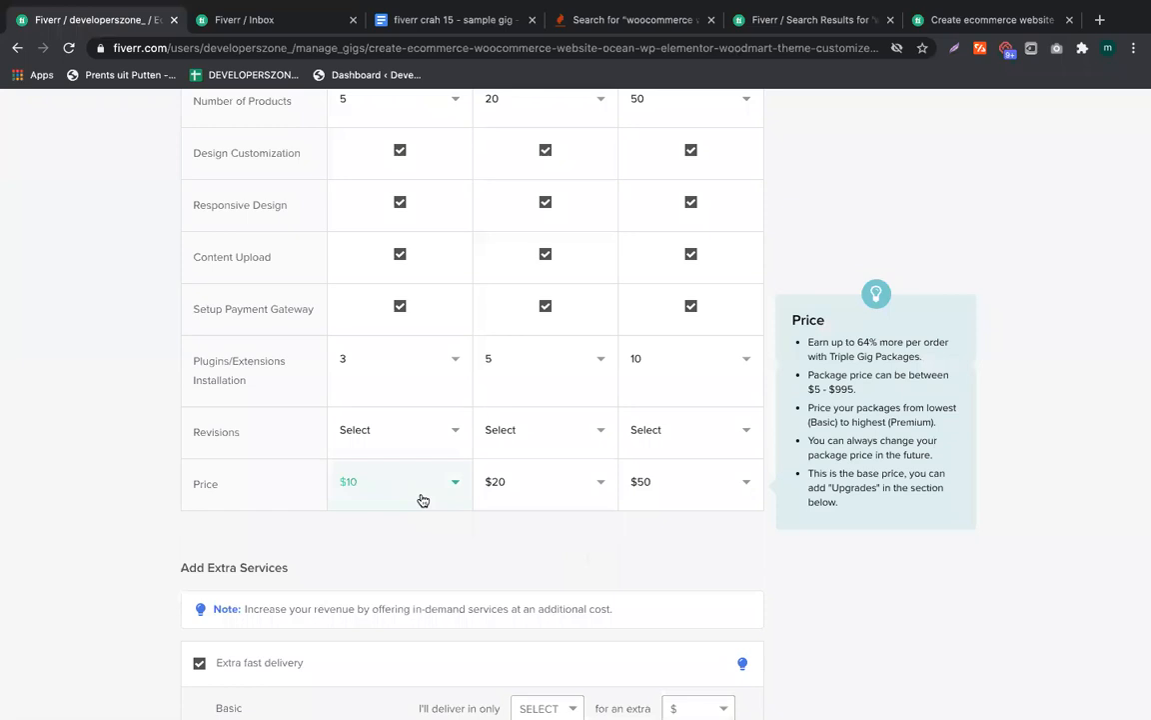
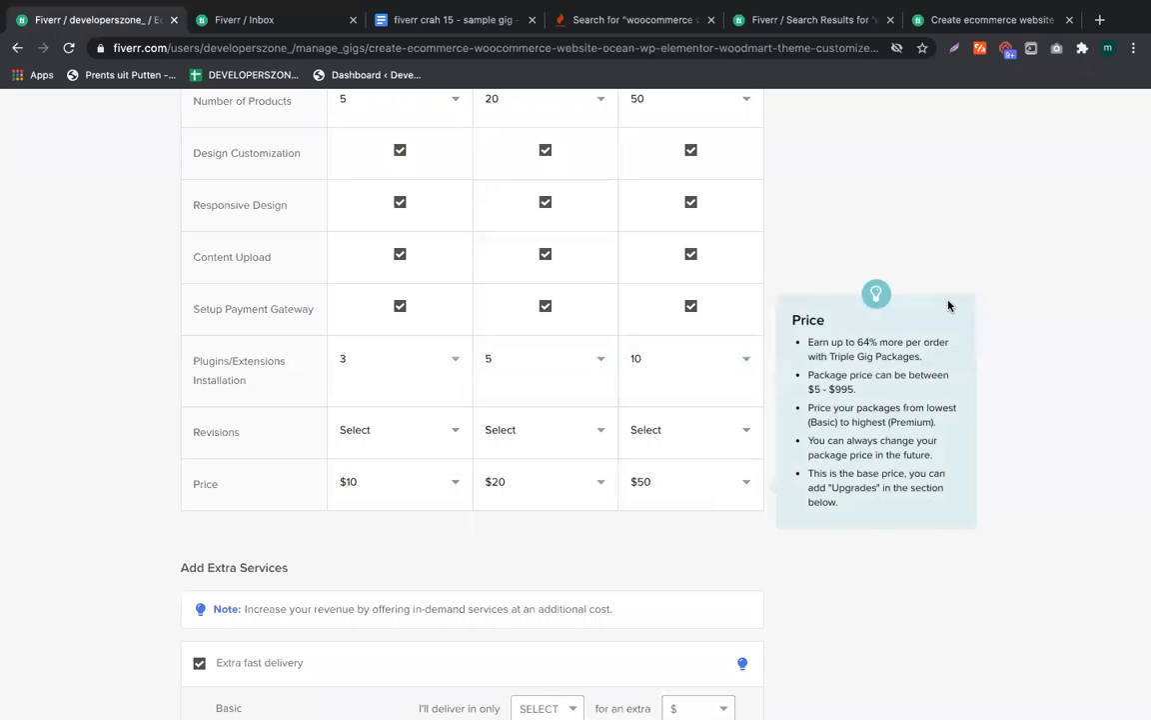
Set Revisions to Unlimited for the Basic, Standard and Premium packages
scroll(1050, 347, "down", 4)
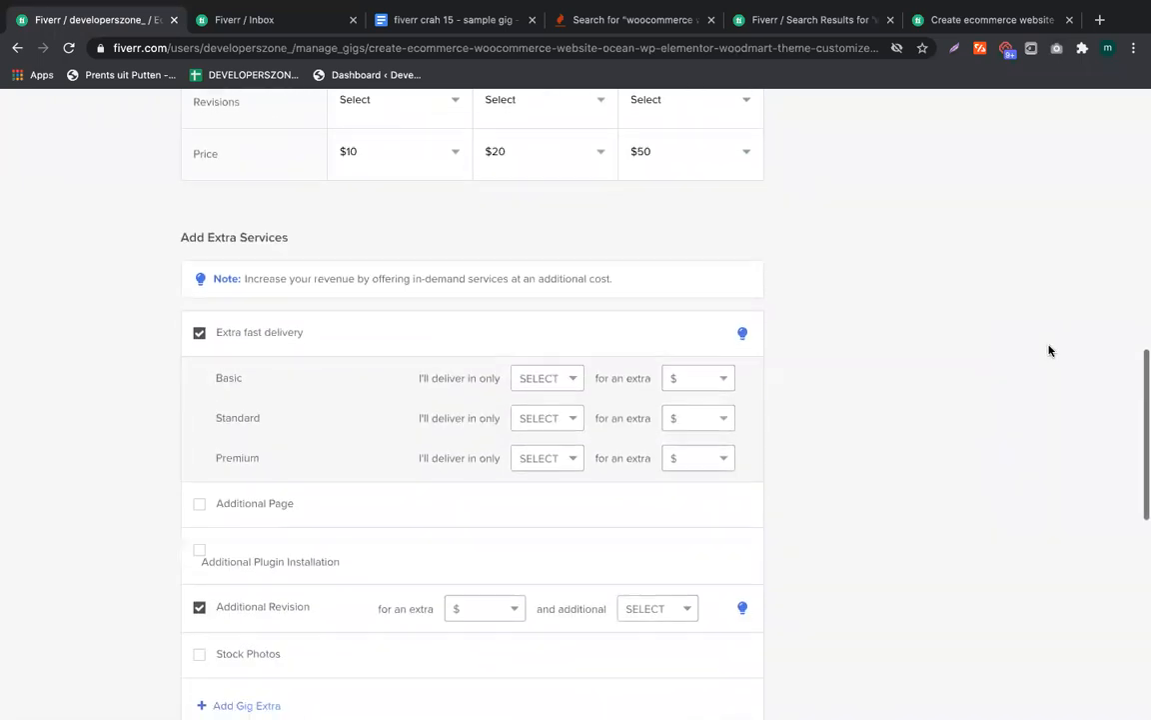
scroll(919, 296, "up", 4)
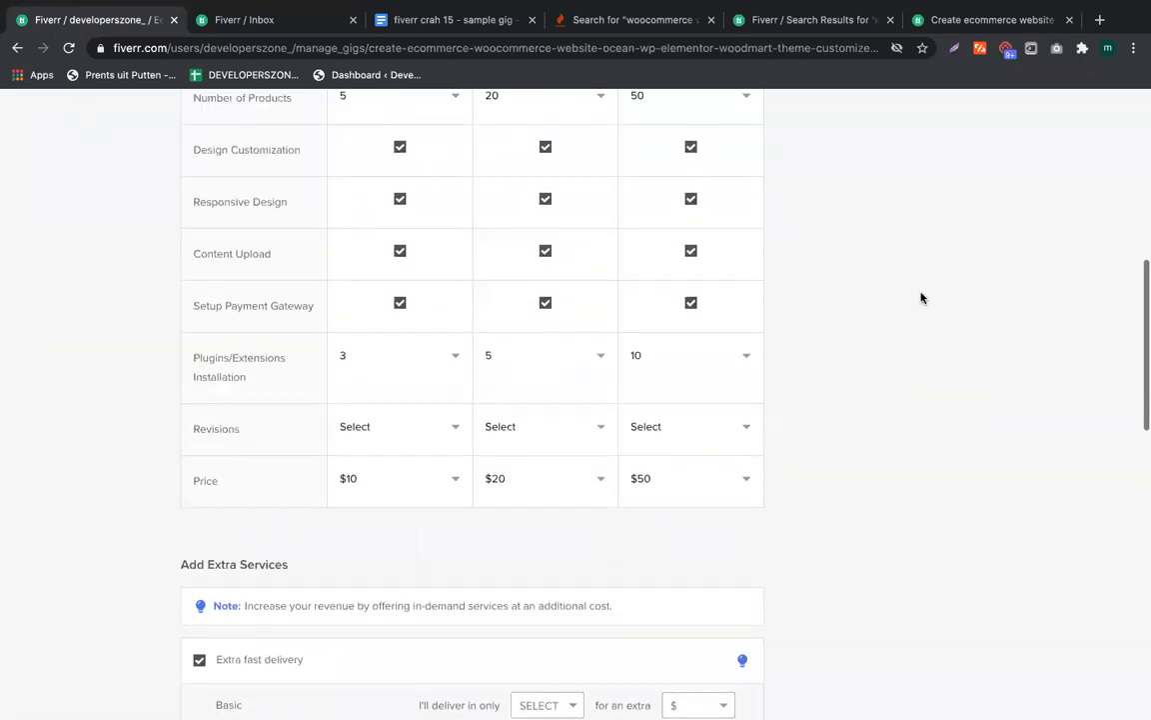
left_click(392, 410)
scroll(393, 507, "down", 3)
left_click(377, 563)
left_click(542, 420)
scroll(545, 530, "down", 3)
left_click(540, 566)
left_click(668, 415)
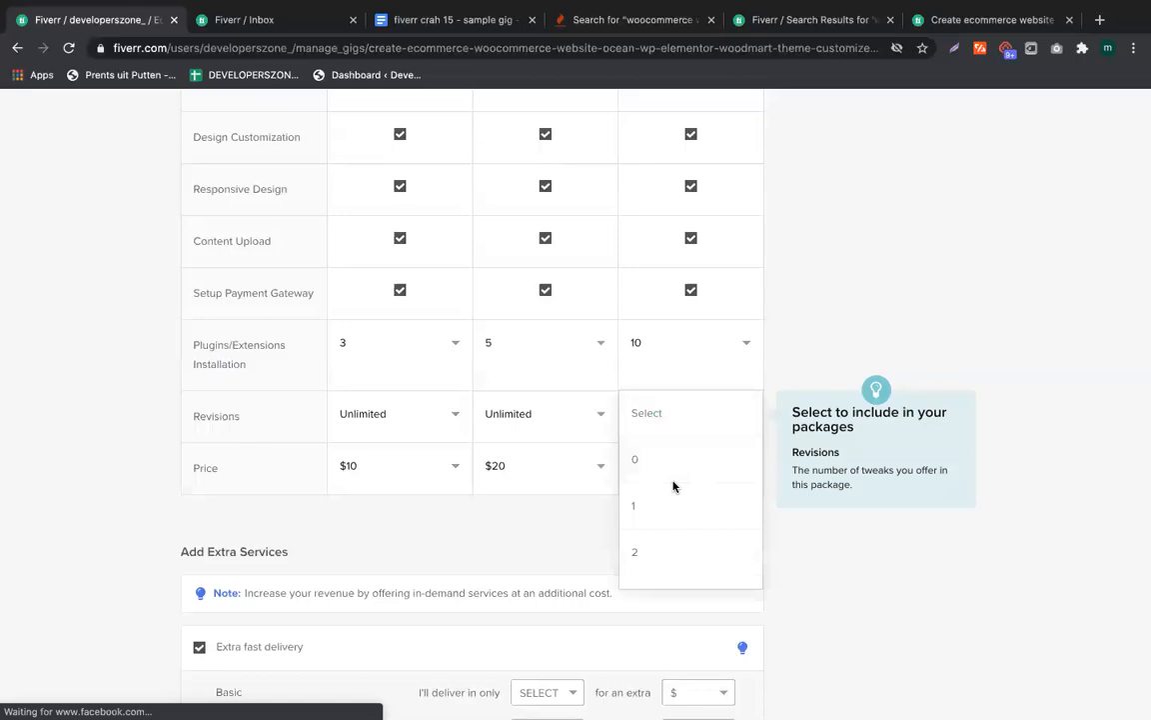
scroll(680, 478, "down", 3)
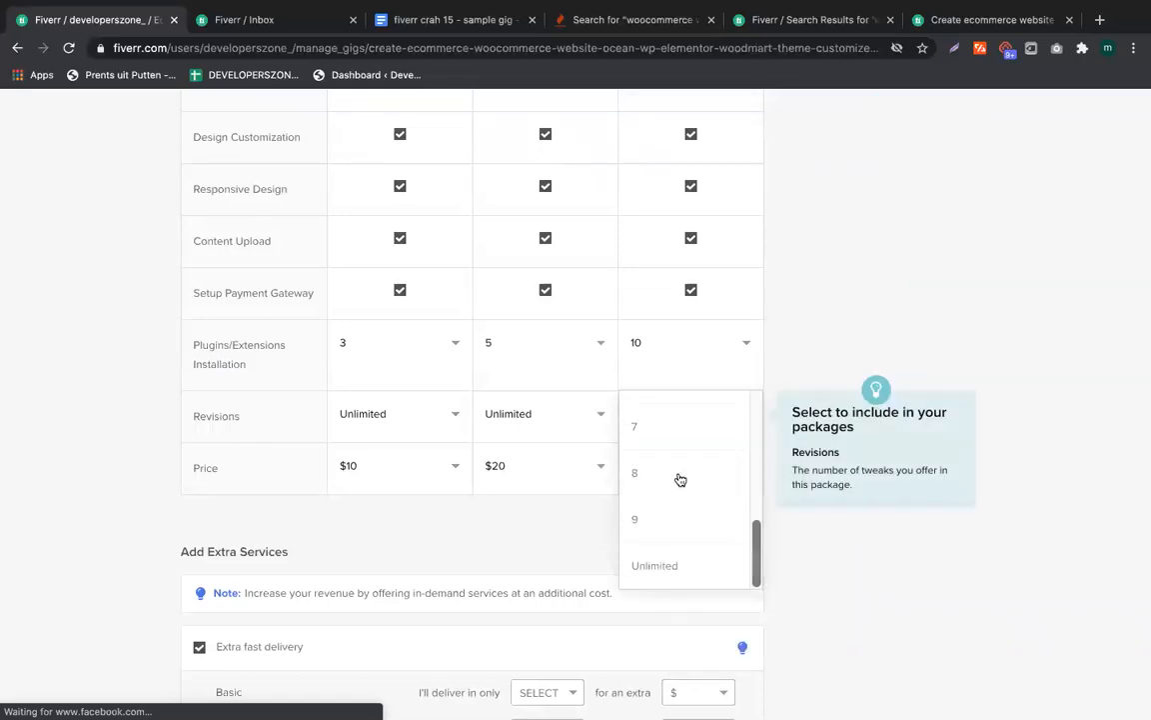
left_click(659, 565)
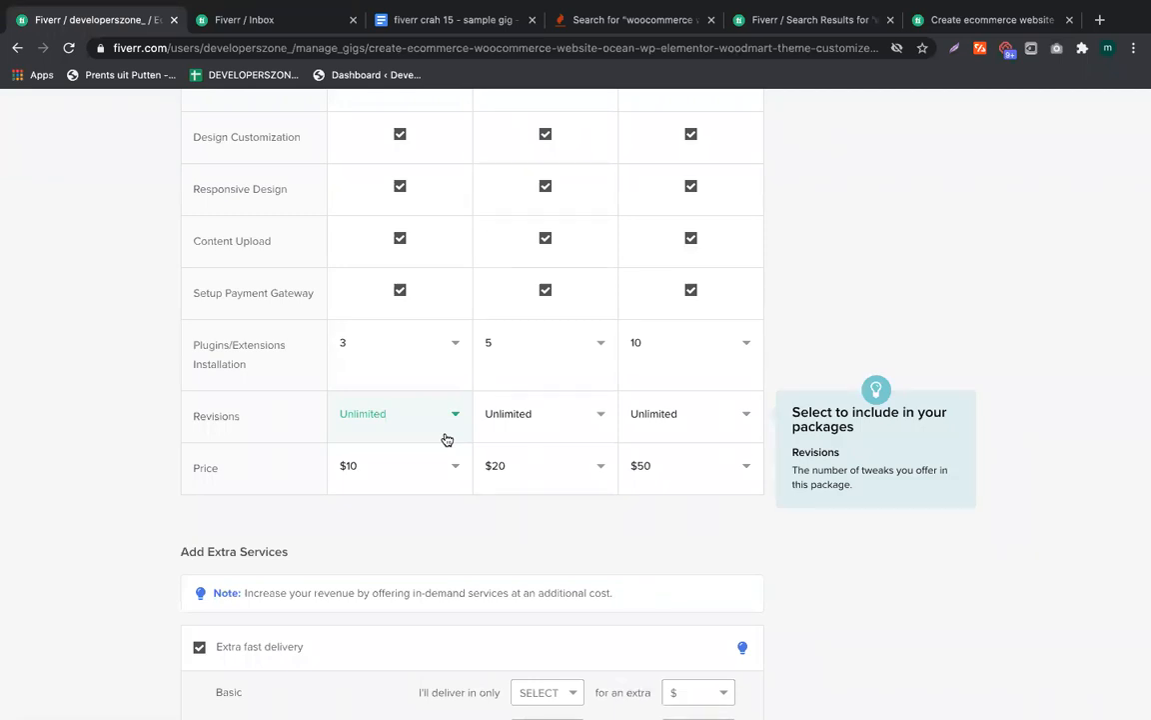
Examine the completed package table and the options in the Add Extra Services section
scroll(868, 390, "down", 5)
scroll(871, 276, "up", 1)
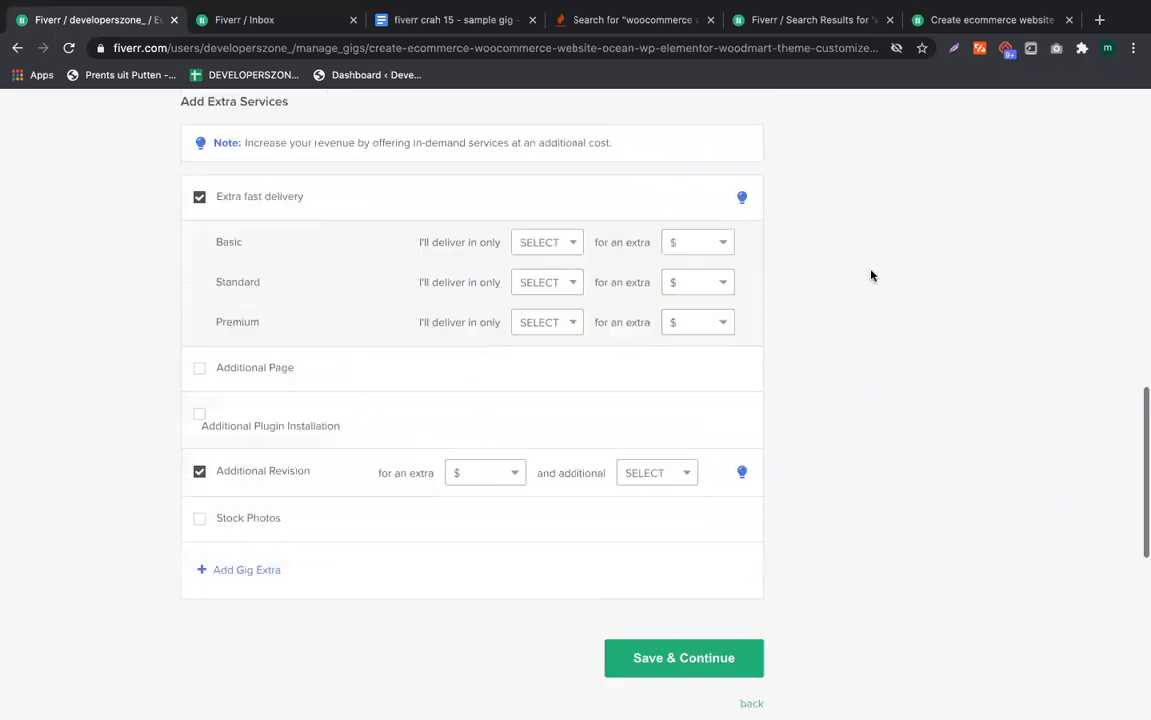
scroll(871, 276, "up", 5)
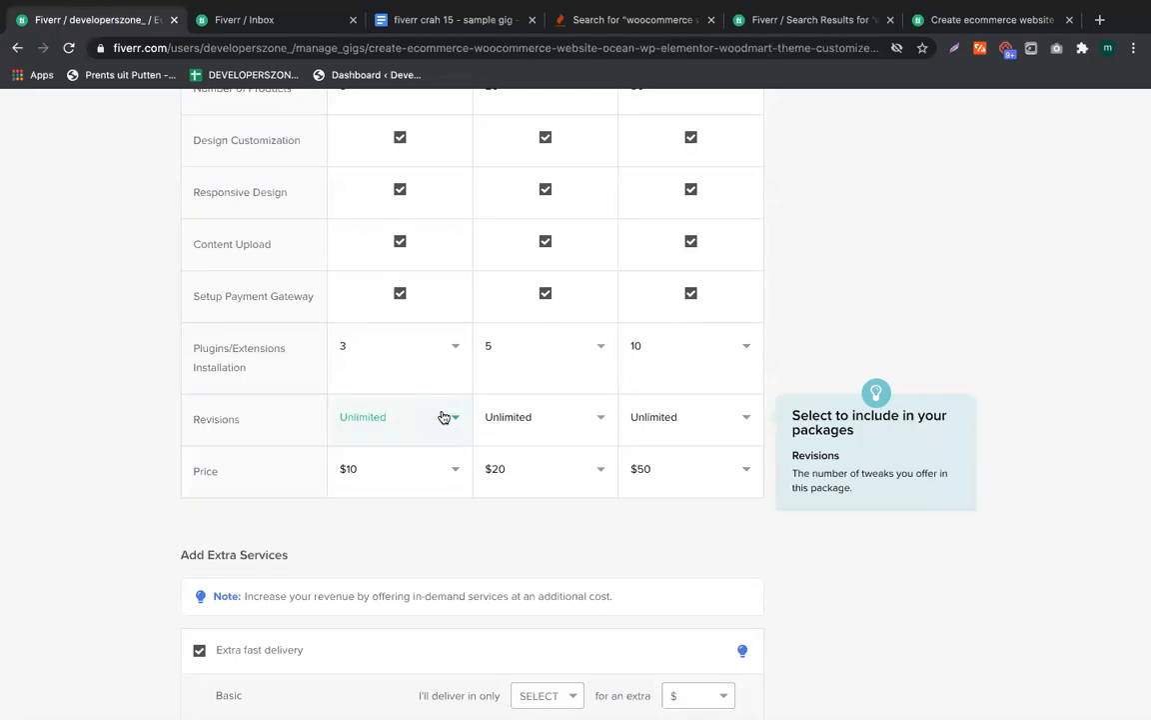
scroll(444, 417, "up", 2)
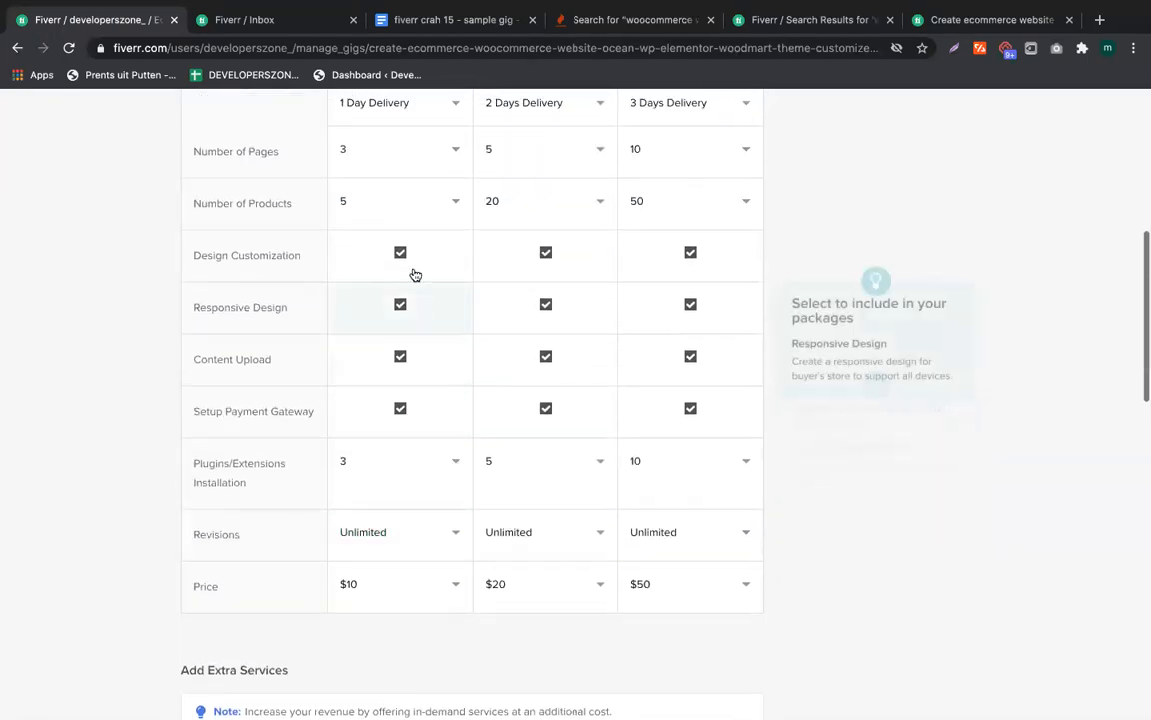
left_click(806, 25)
scroll(637, 198, "down", 8)
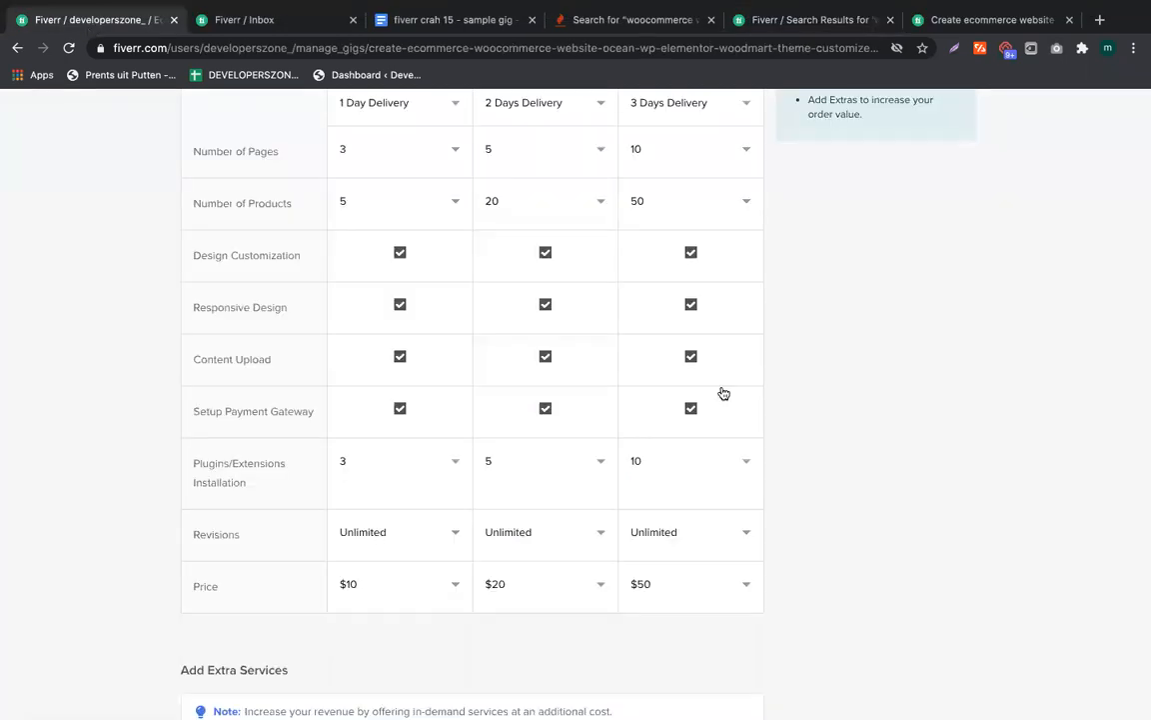
scroll(753, 370, "down", 2)
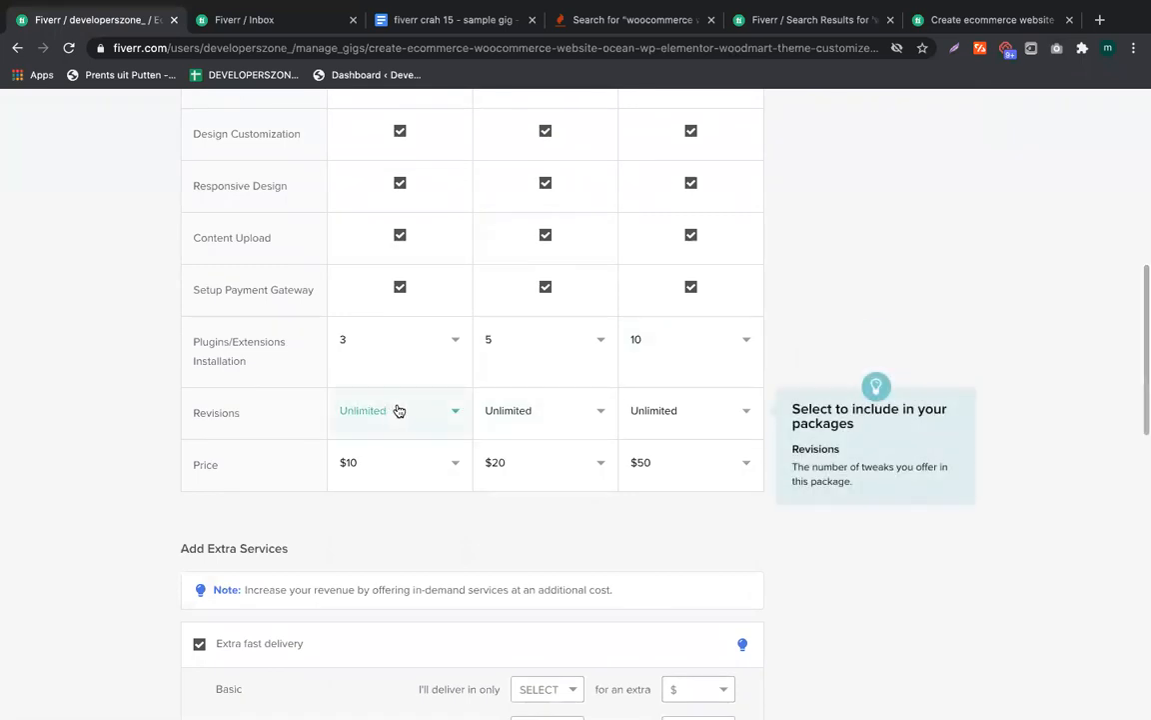
scroll(835, 620, "down", 3)
scroll(837, 621, "down", 1)
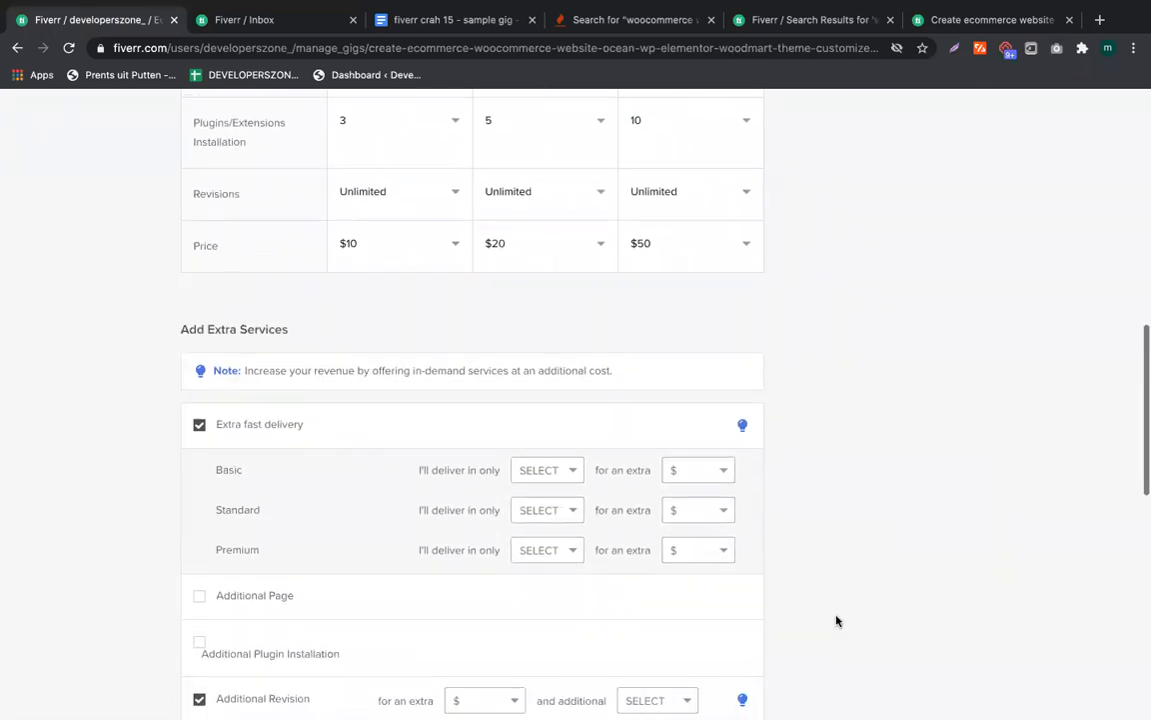
scroll(362, 342, "down", 1)
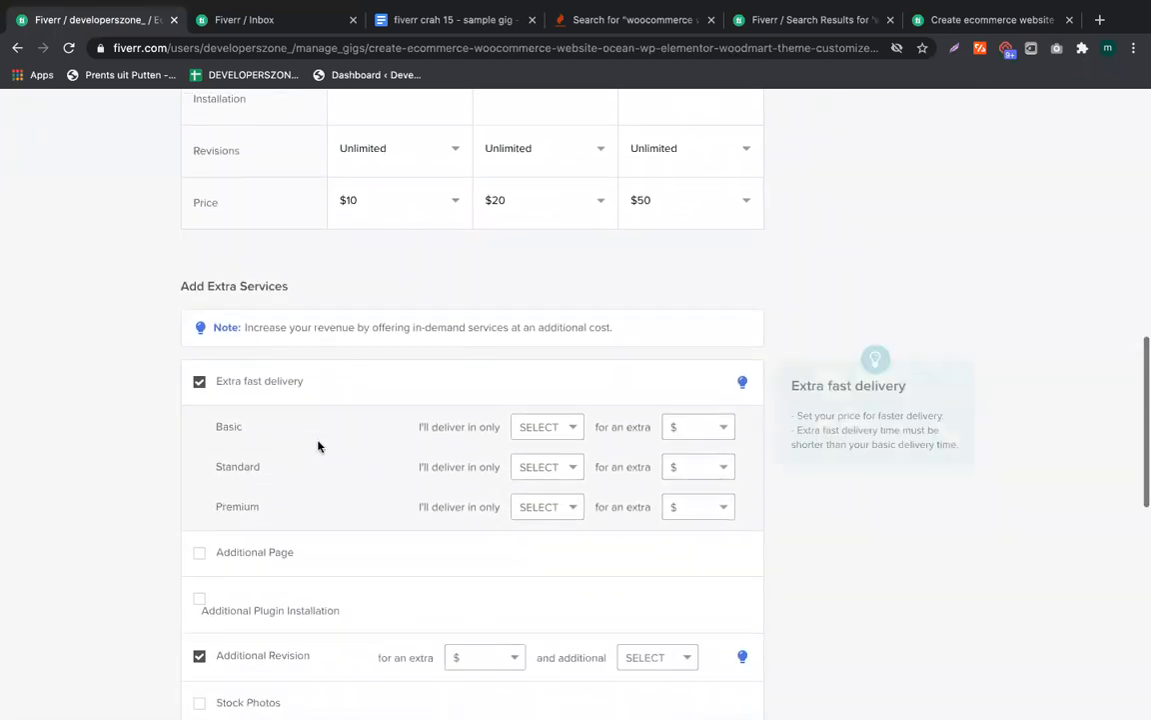
scroll(319, 444, "down", 2)
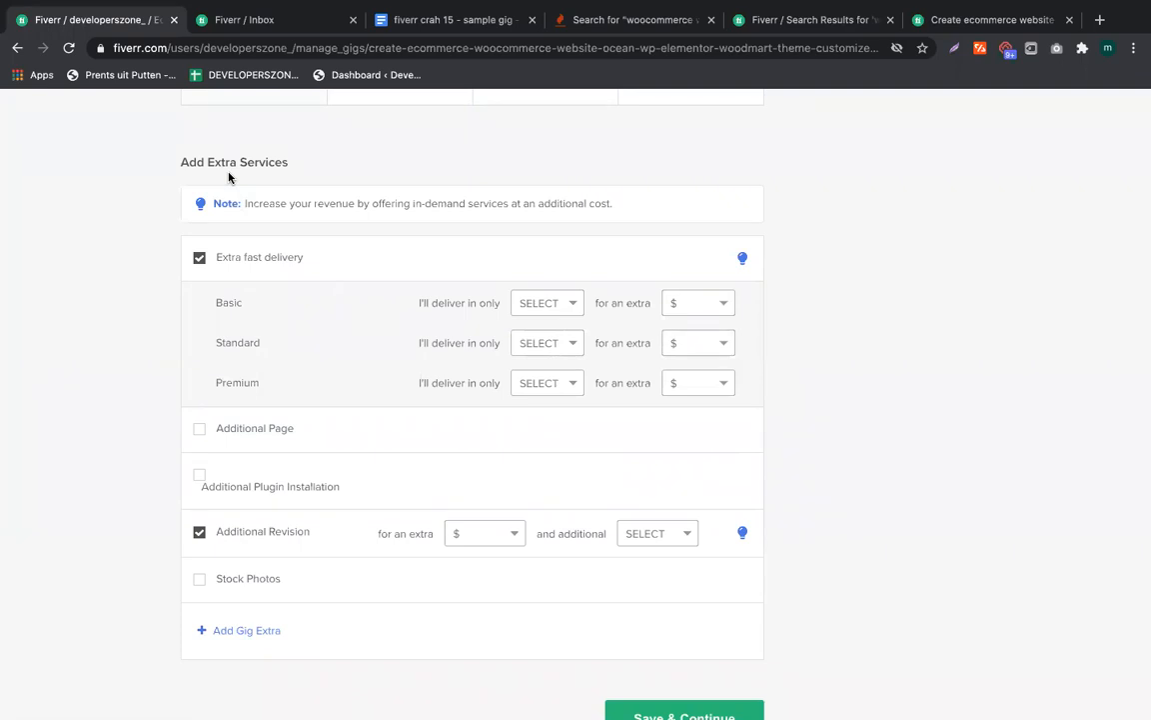
View the delivery-day choices for the Basic package's extra fast delivery and compare them with the package settings
left_click(545, 304)
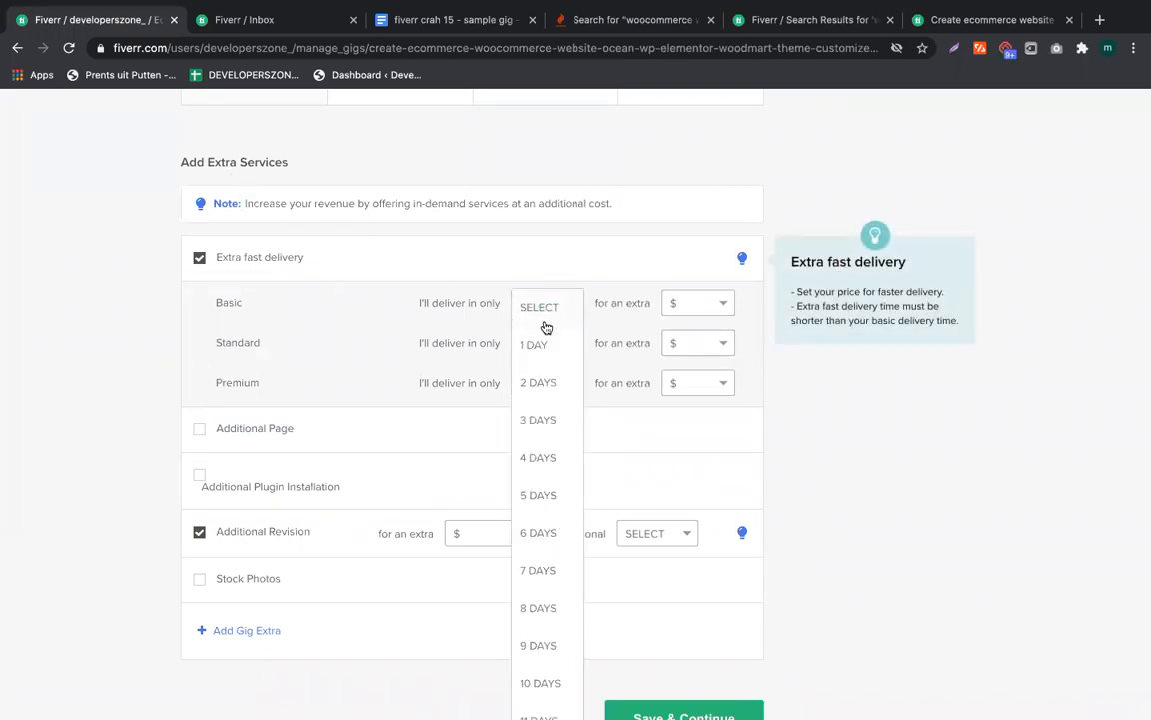
left_click(93, 374)
scroll(340, 279, "up", 2)
scroll(370, 349, "up", 5)
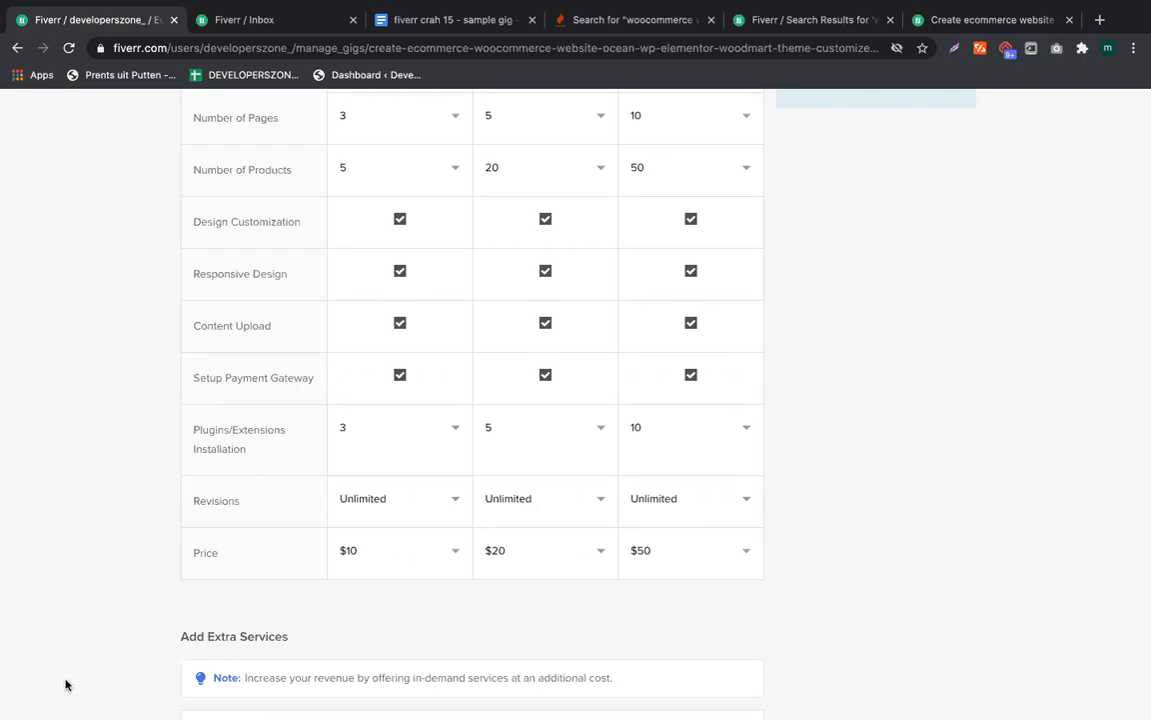
scroll(714, 527, "down", 5)
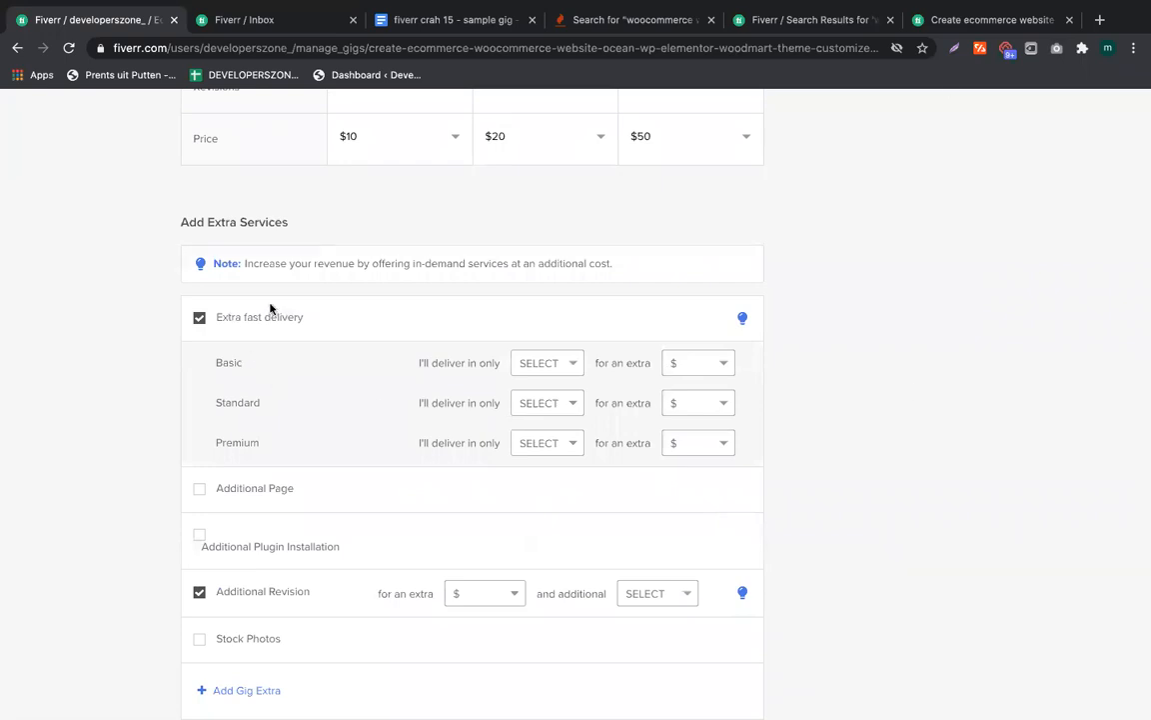
Open the competing WooCommerce ecommerce website gig and examine its Standard and Premium package details
left_click(943, 28)
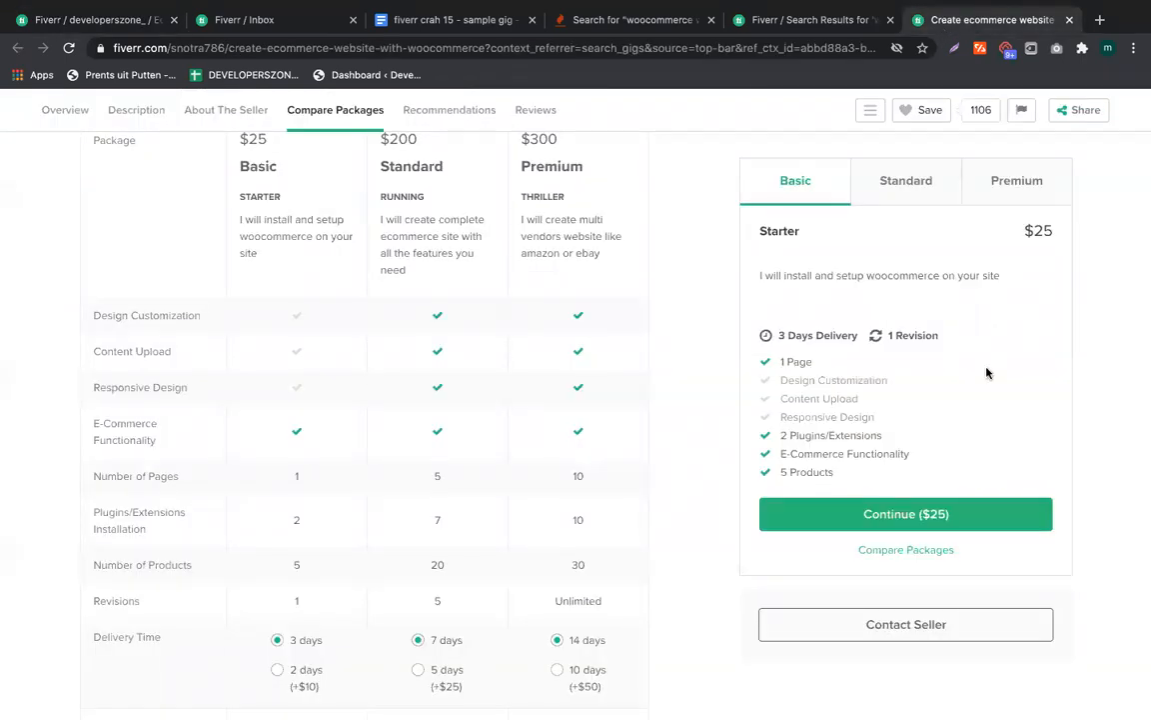
left_click(922, 189)
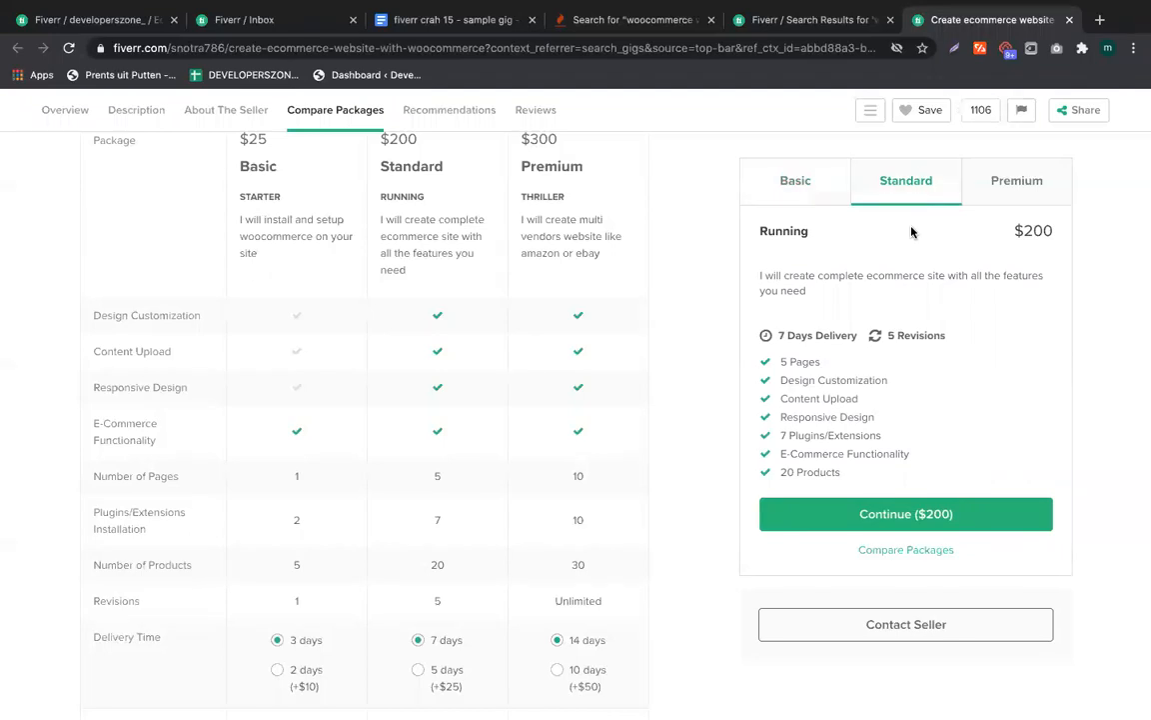
left_click(995, 192)
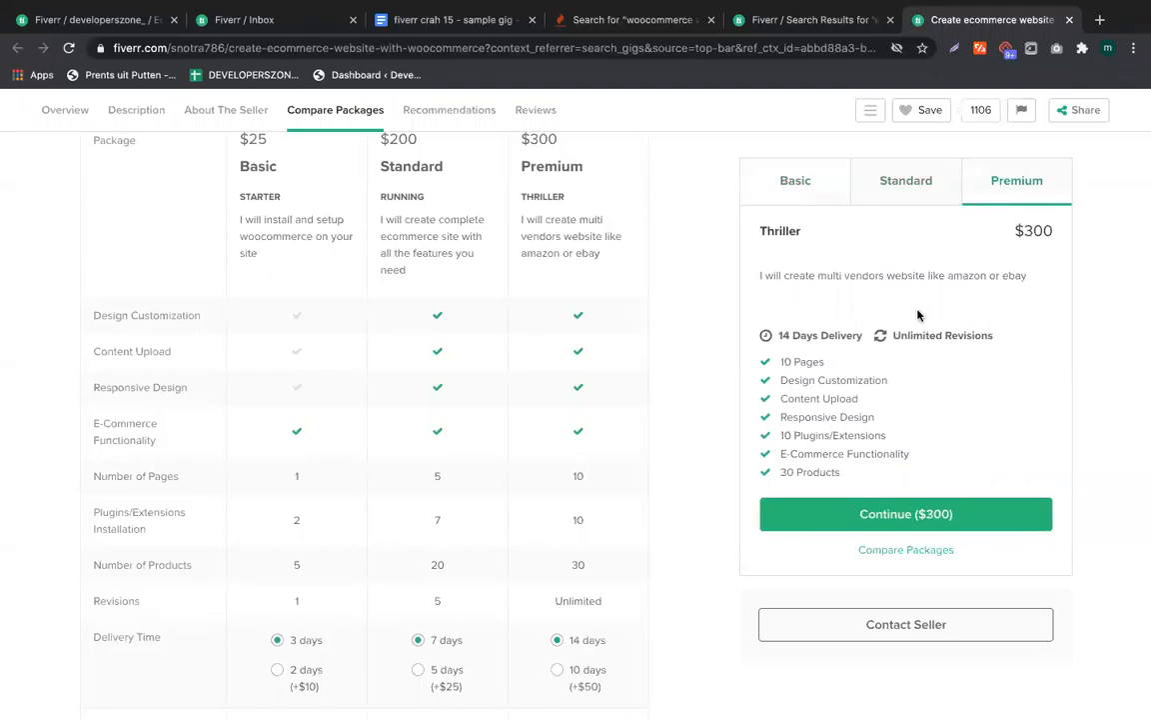
Proceed to the order details for the competing gig's Premium package and add the Extra Fast 10 Days Delivery extra
left_click(860, 513)
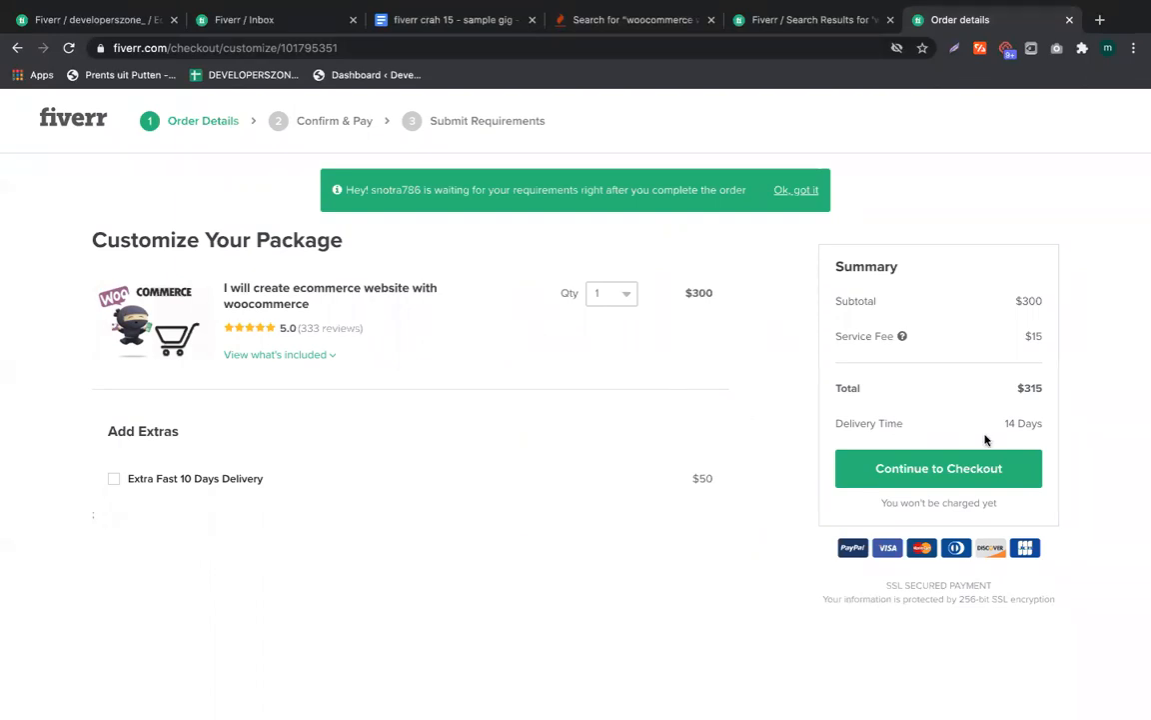
triple_click(1020, 427)
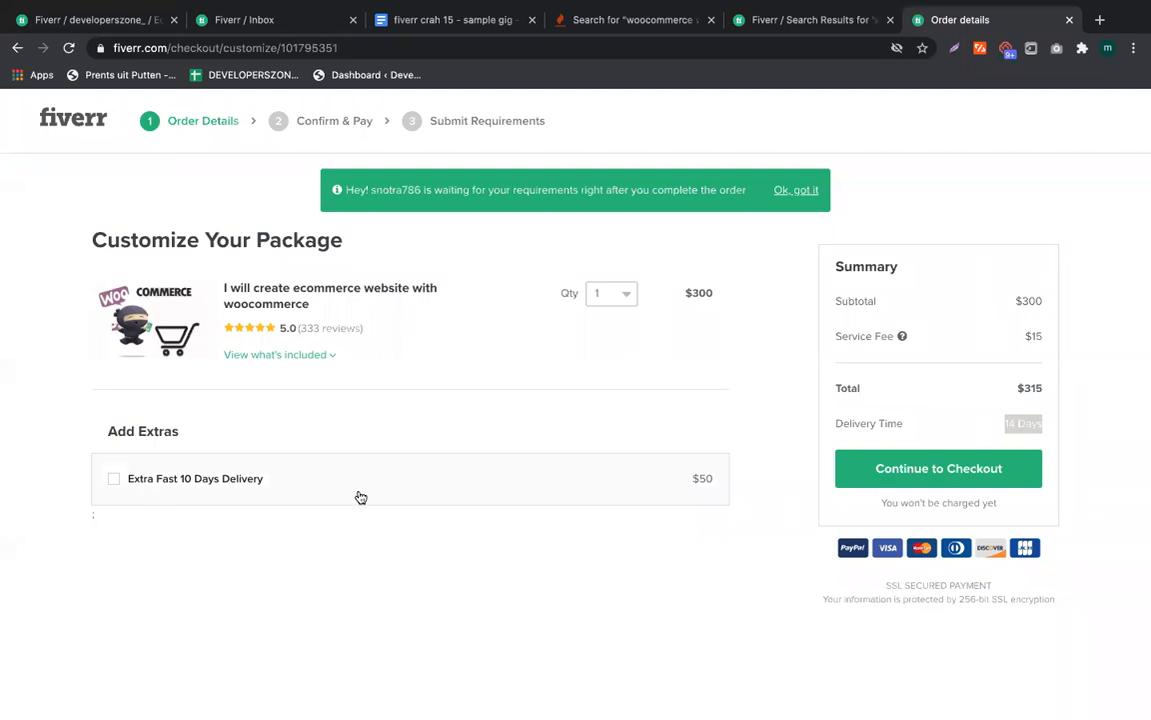
left_click(647, 491)
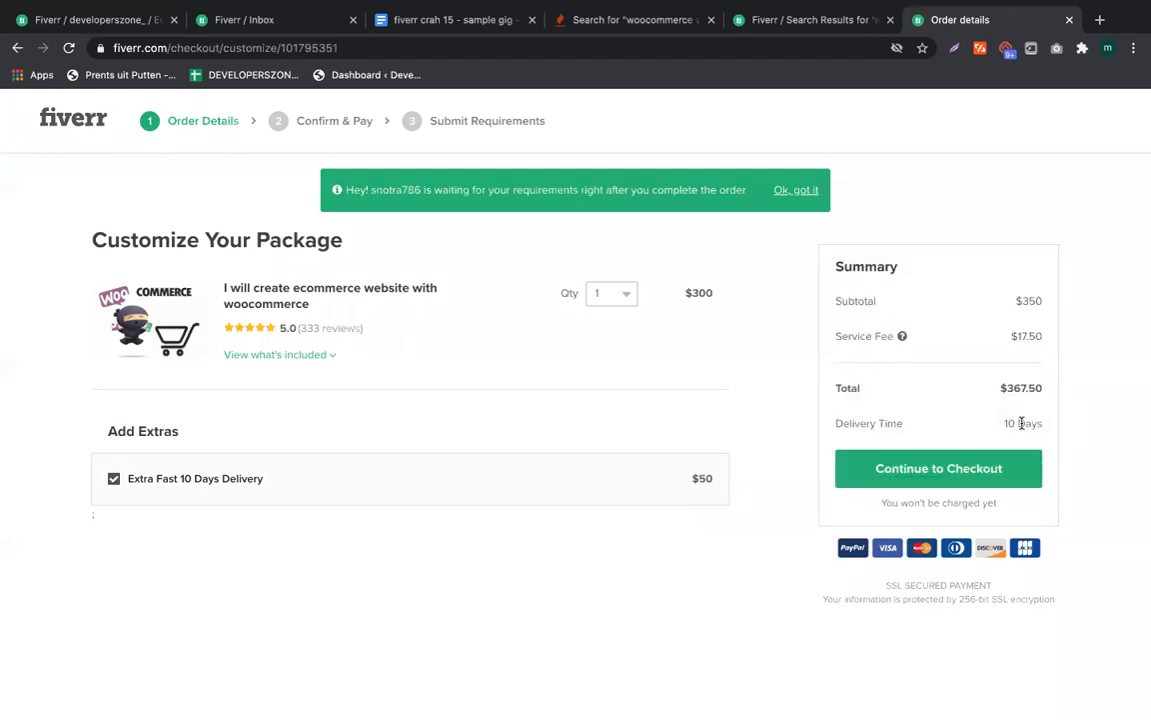
Examine the delivery time and total in the competing gig's Premium order summary
left_click_drag(1003, 424, 1043, 423)
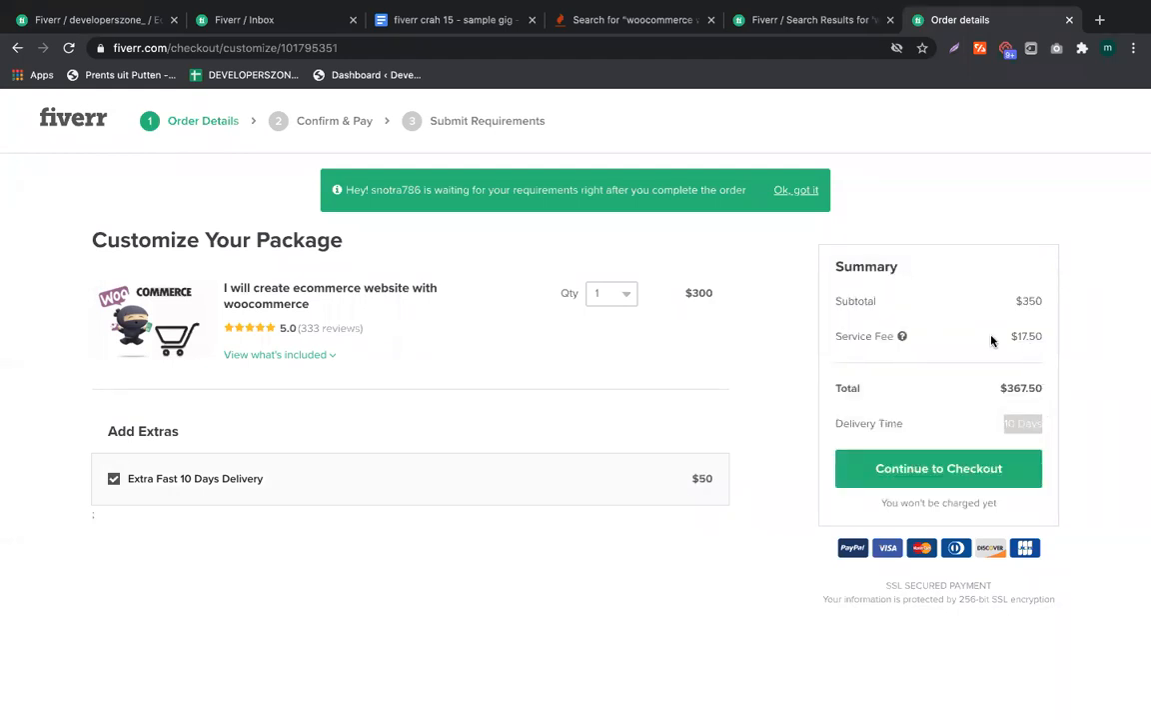
double_click(1018, 387)
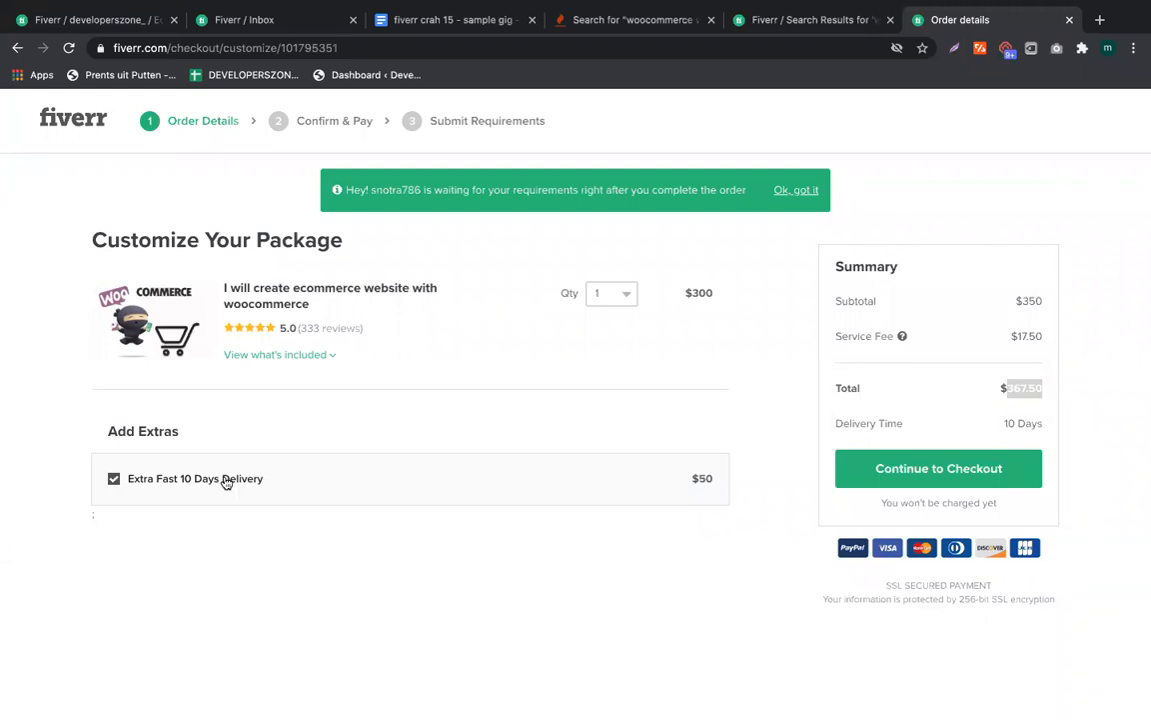
left_click(1016, 421)
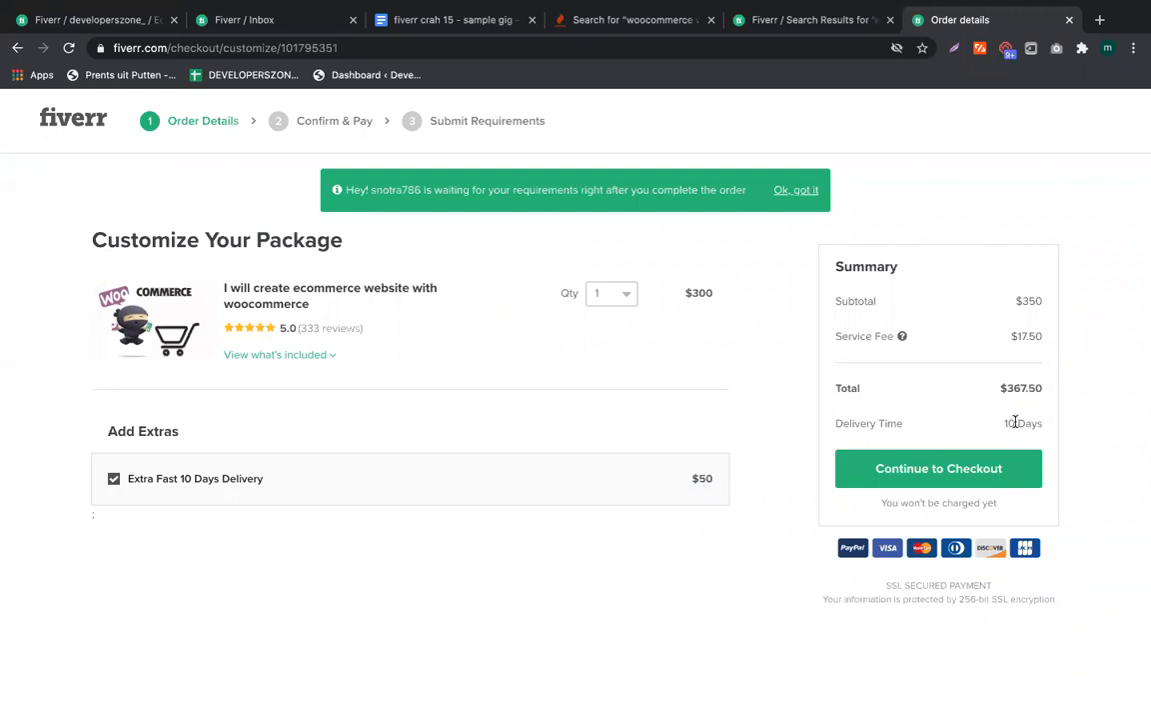
Return to the gig's pricing page, review the package delivery times, and set the Standard package's extra fast delivery to 1 day
left_click(48, 14)
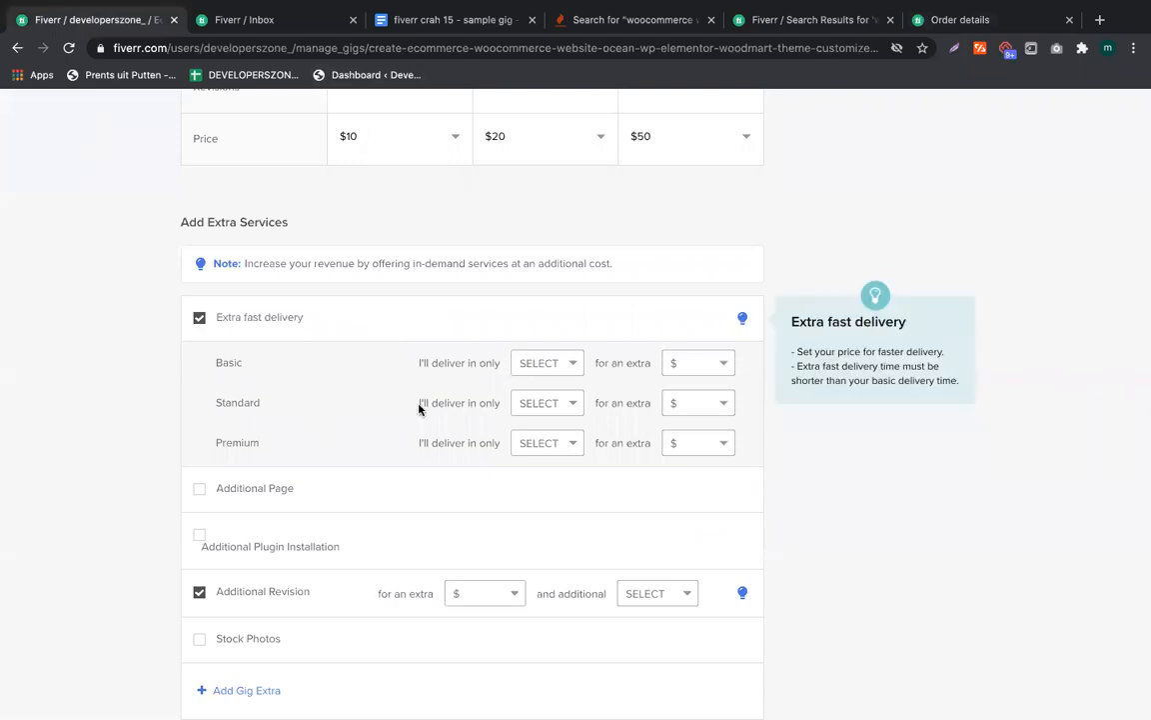
scroll(517, 390, "up", 5)
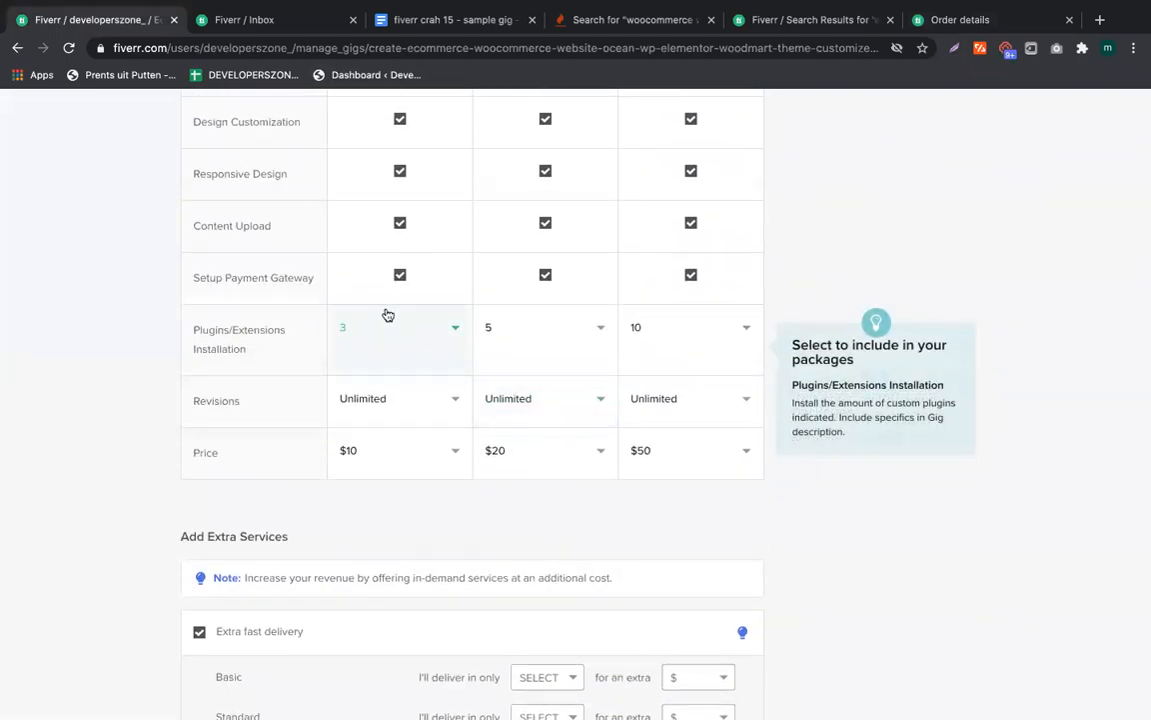
scroll(387, 315, "up", 5)
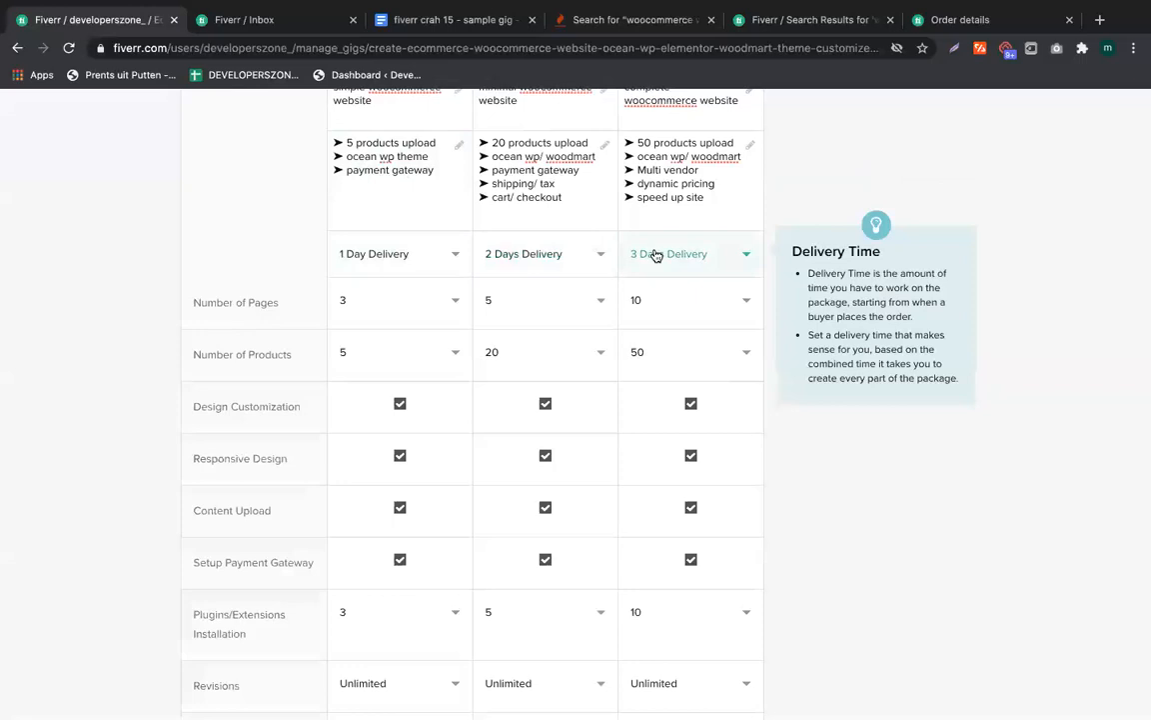
scroll(656, 255, "down", 2)
scroll(656, 255, "down", 7)
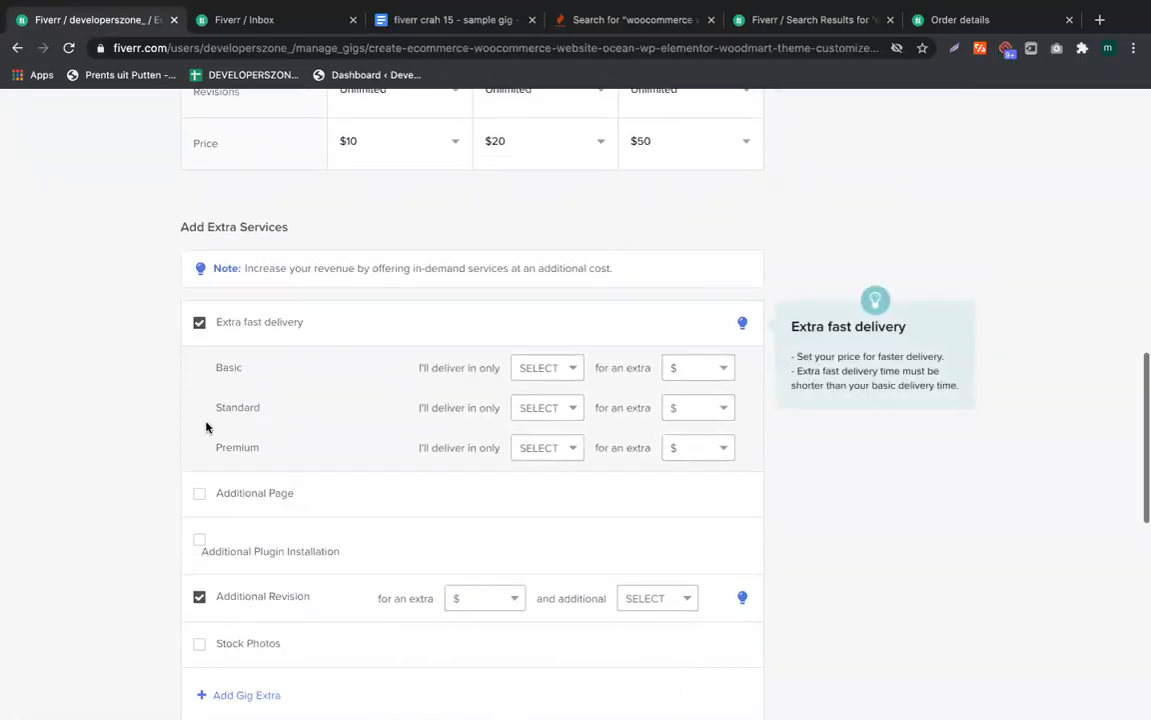
left_click(553, 407)
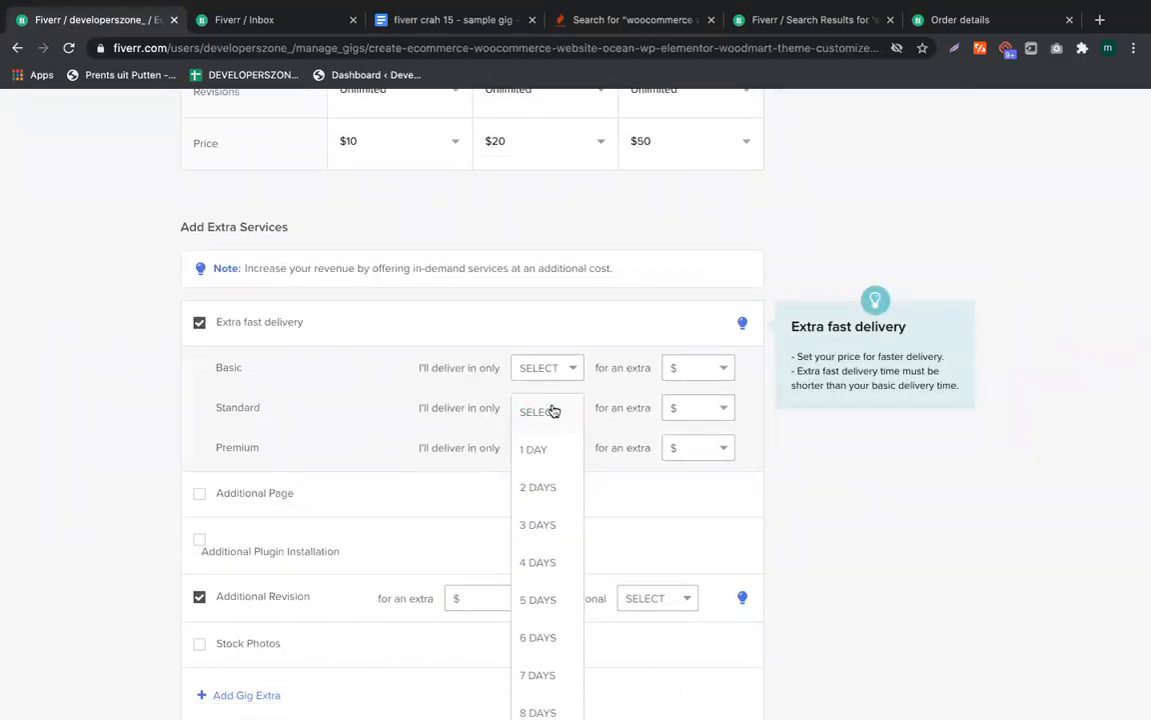
scroll(552, 410, "up", 6)
scroll(553, 410, "up", 2)
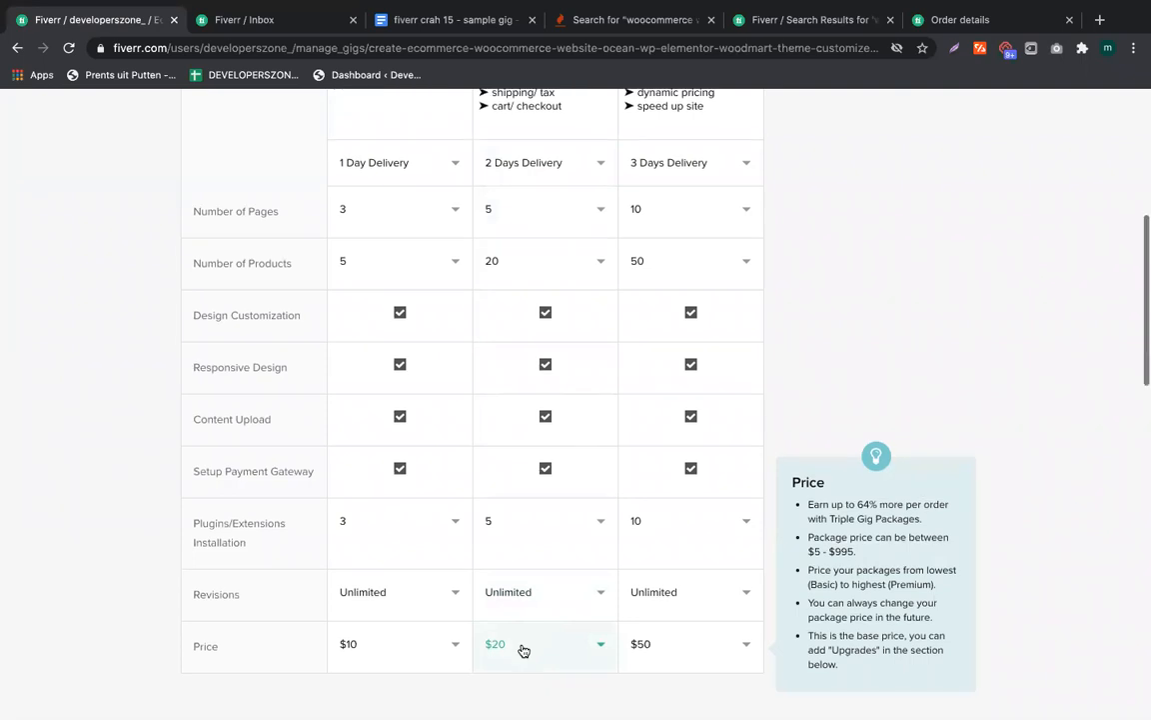
scroll(524, 648, "down", 2)
scroll(517, 539, "down", 6)
left_click(513, 539)
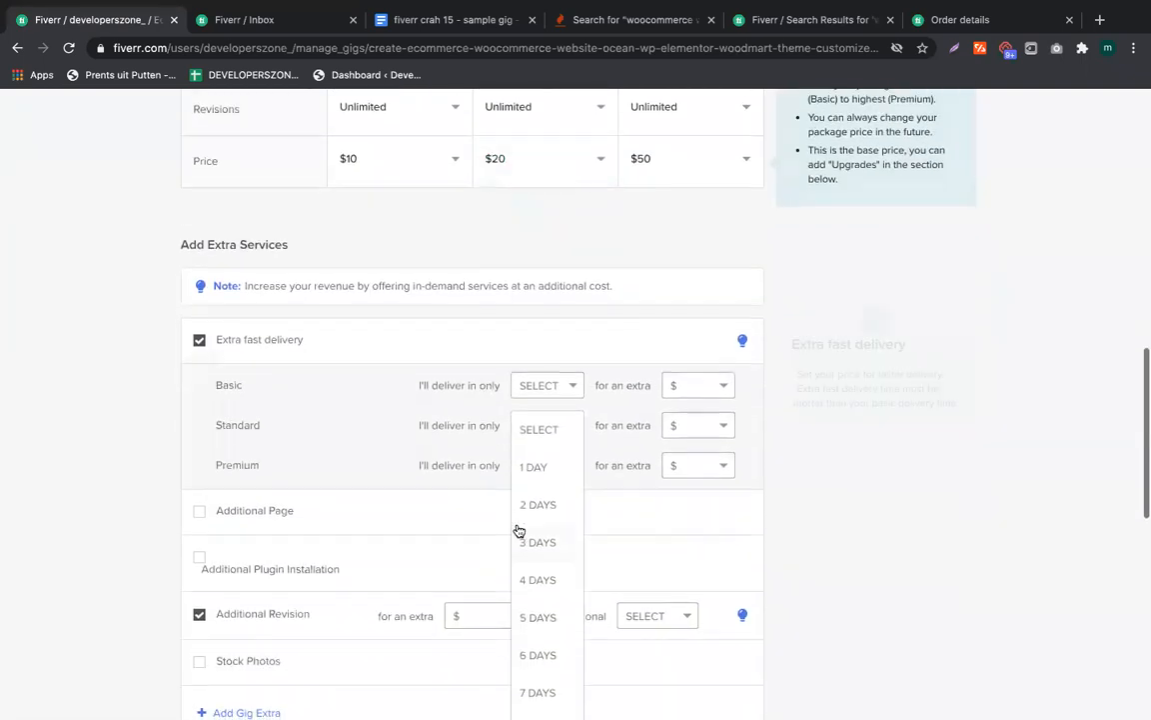
left_click(533, 468)
left_click(699, 385)
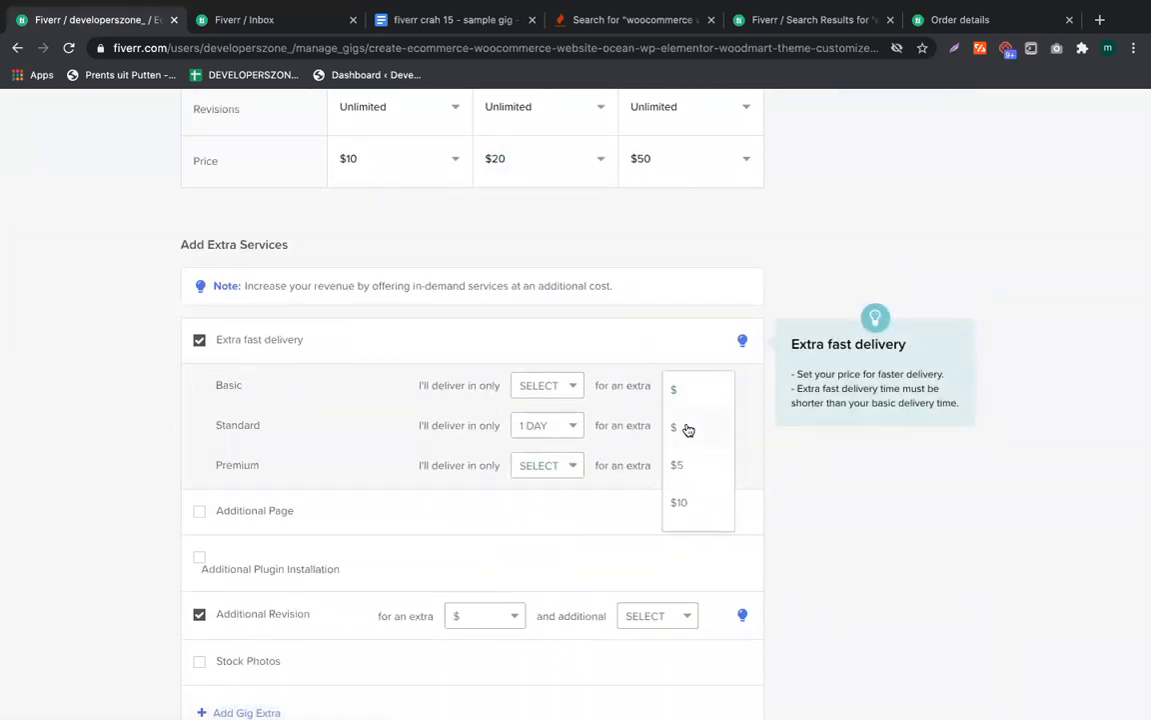
left_click(690, 505)
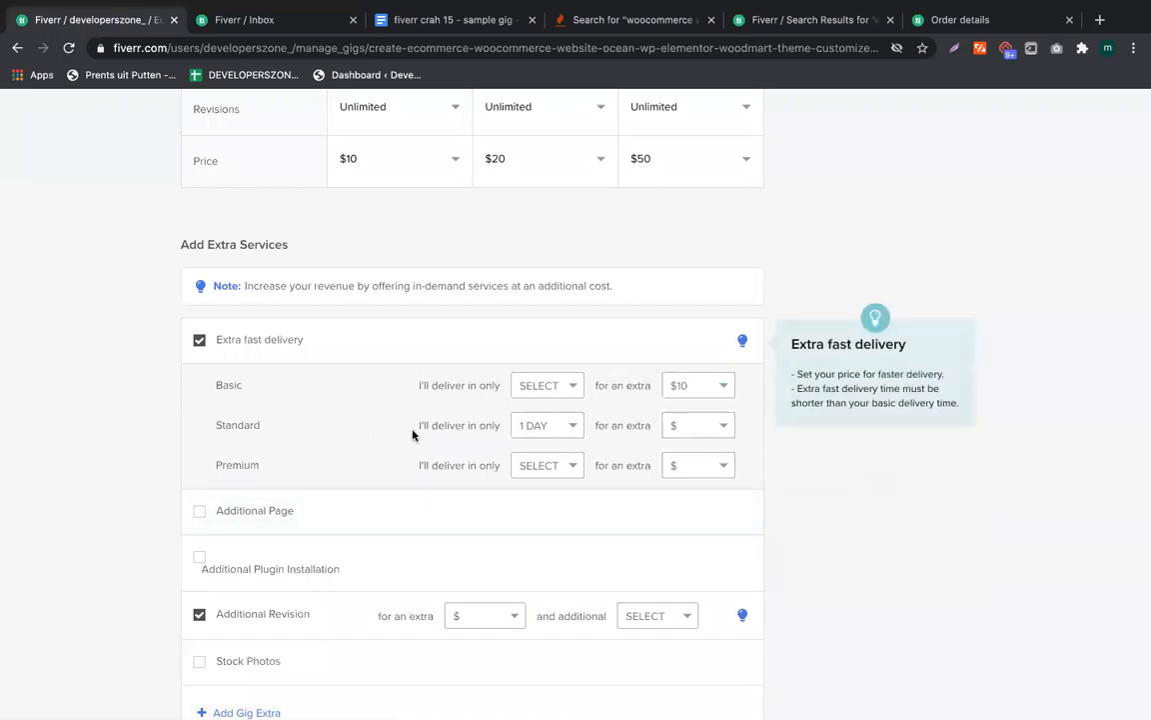
left_click(685, 397)
left_click(679, 393)
Price the Standard package's extra fast delivery at $10 and offer the Premium package's in 2 days for an extra $30
left_click(690, 425)
left_click(682, 504)
left_click(540, 468)
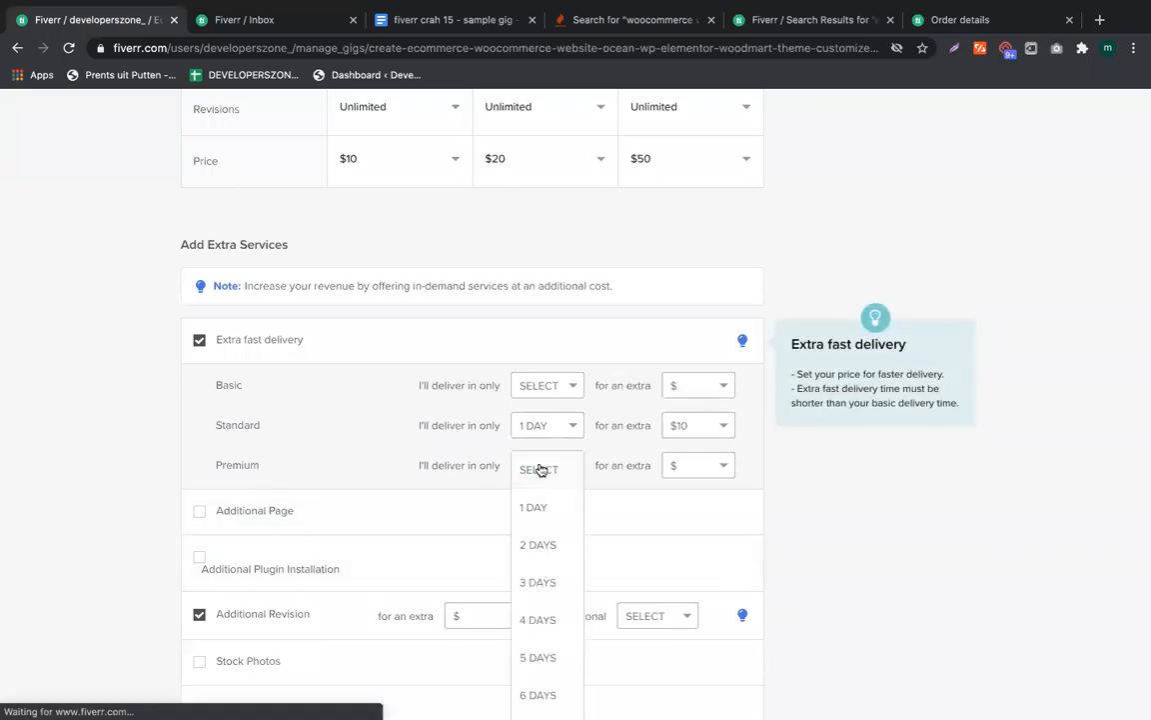
left_click(545, 544)
left_click(678, 468)
scroll(686, 565, "down", 2)
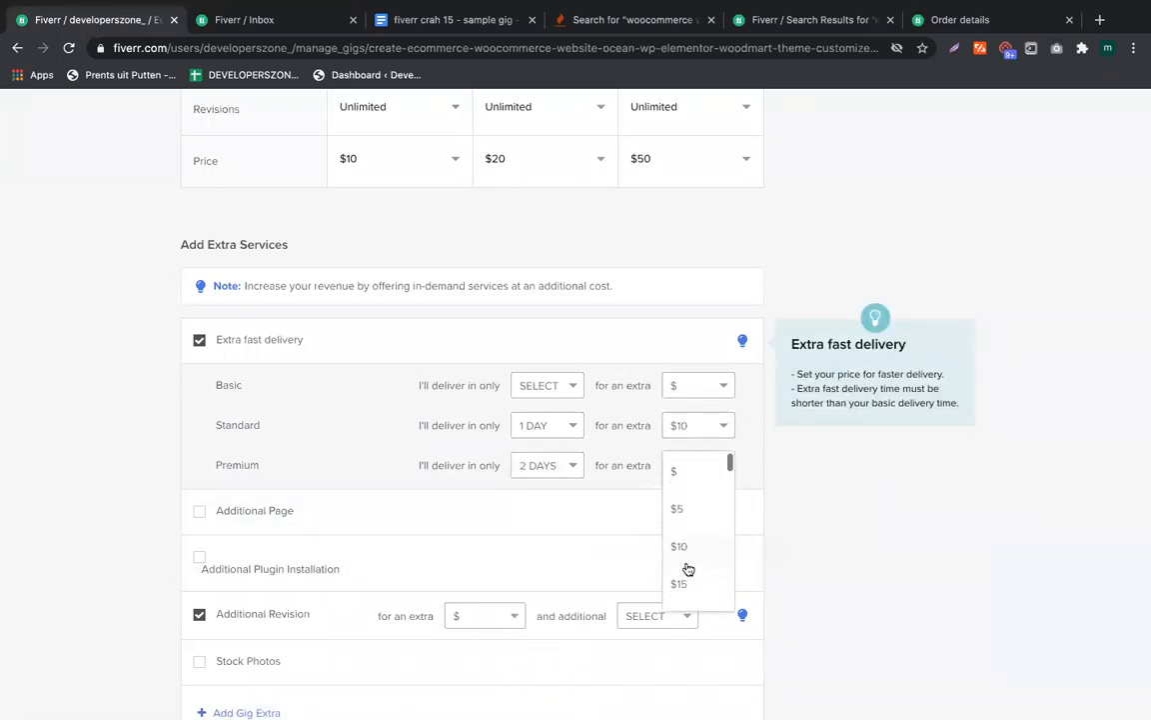
scroll(687, 568, "down", 2)
left_click(687, 568)
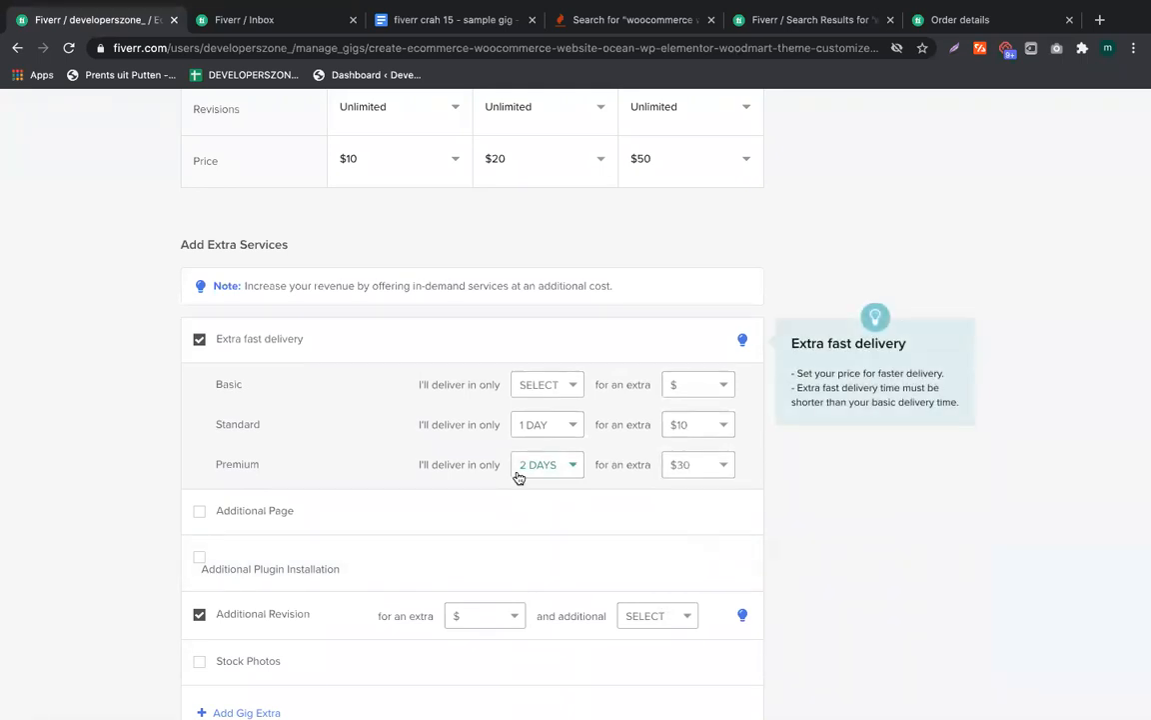
Enable the Additional Page and Additional Plugin Installation extras at $5 each, leaving the Additional Page's extra days unselected
scroll(500, 469, "down", 3)
left_click(198, 287)
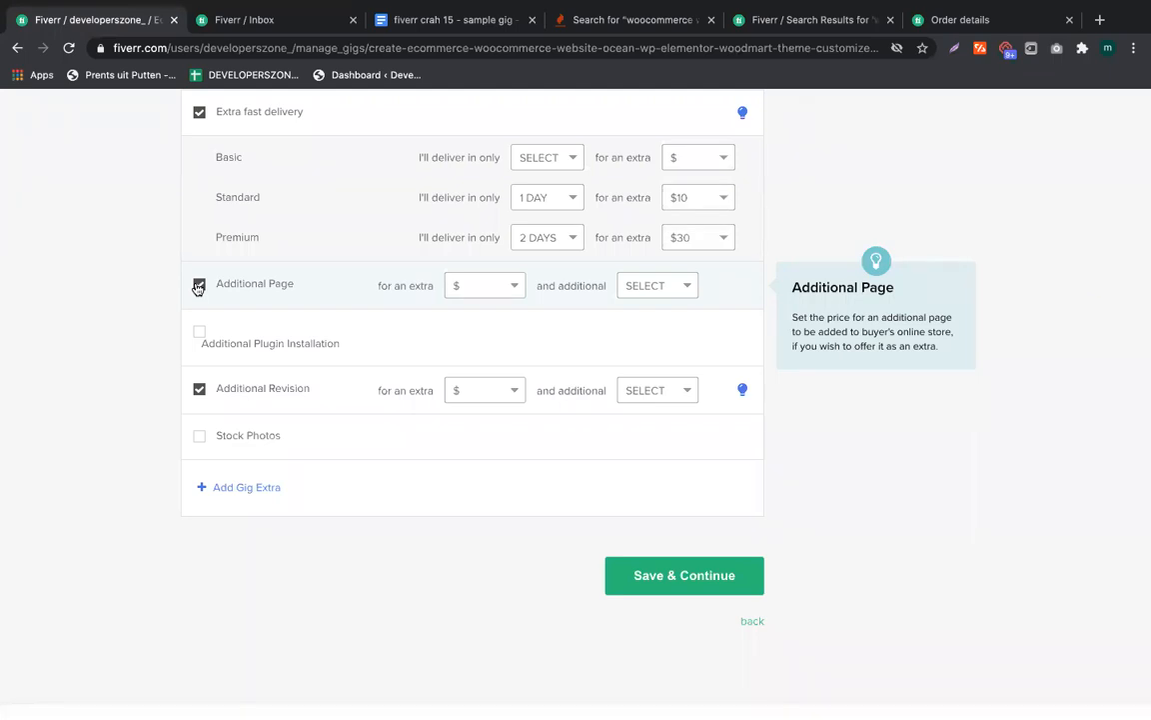
left_click(495, 299)
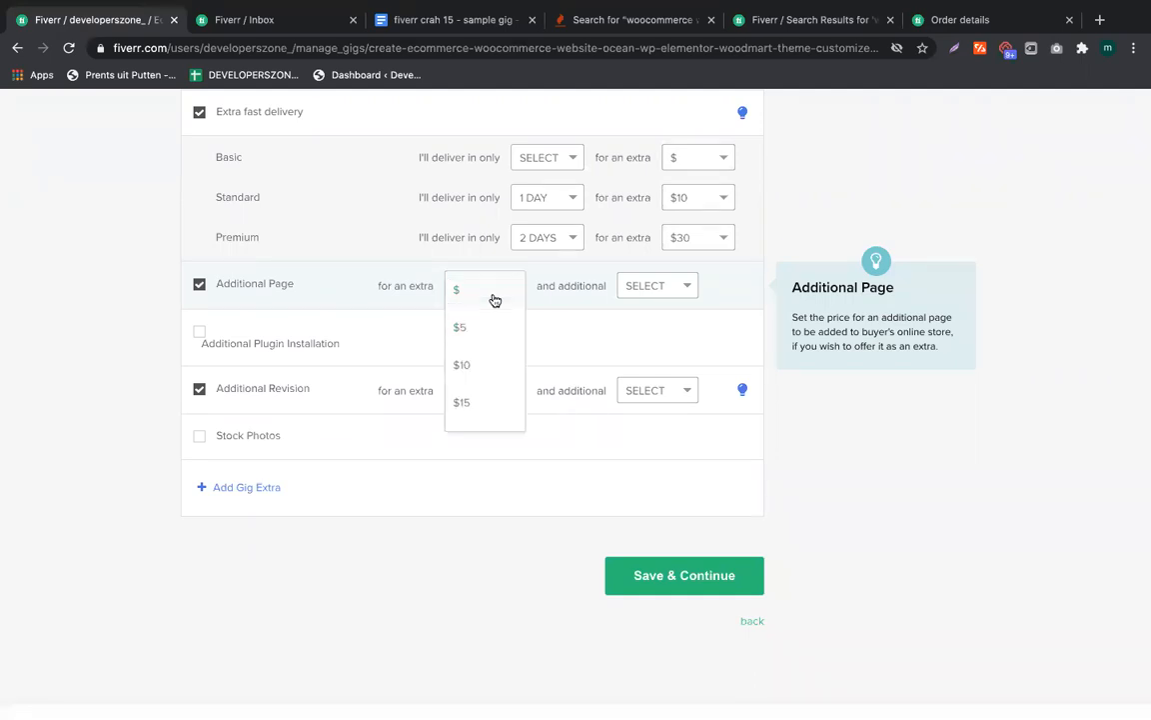
left_click(234, 290)
left_click(521, 293)
left_click(481, 330)
left_click(666, 293)
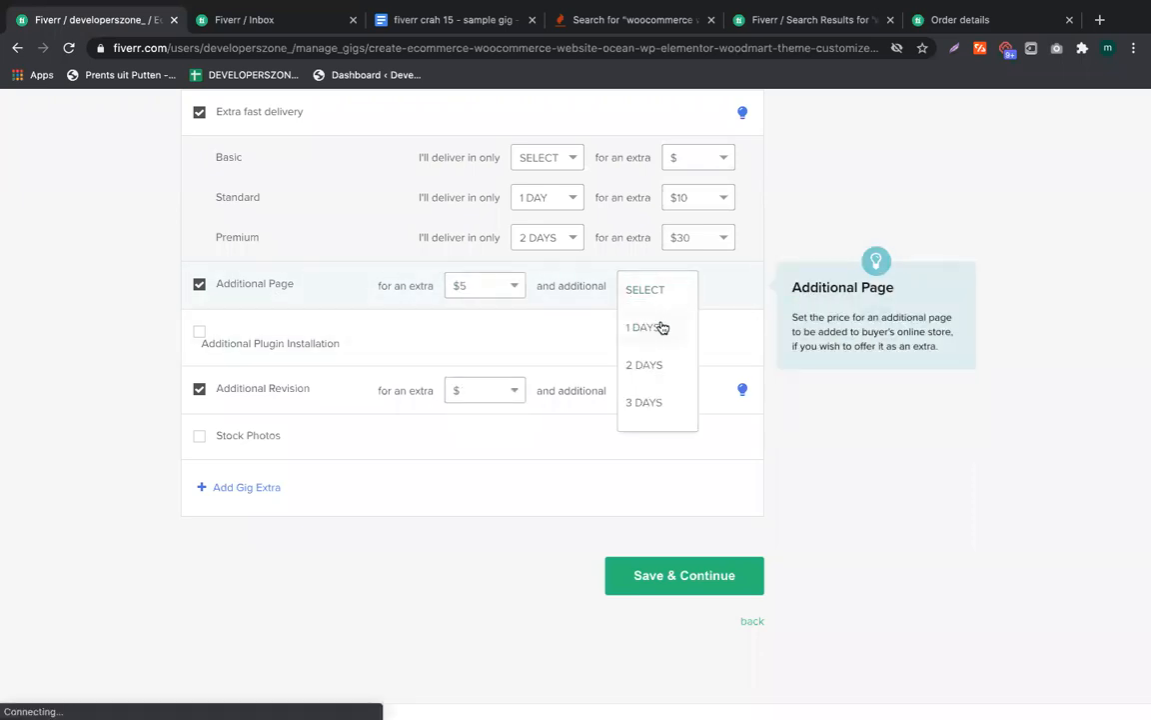
left_click(649, 298)
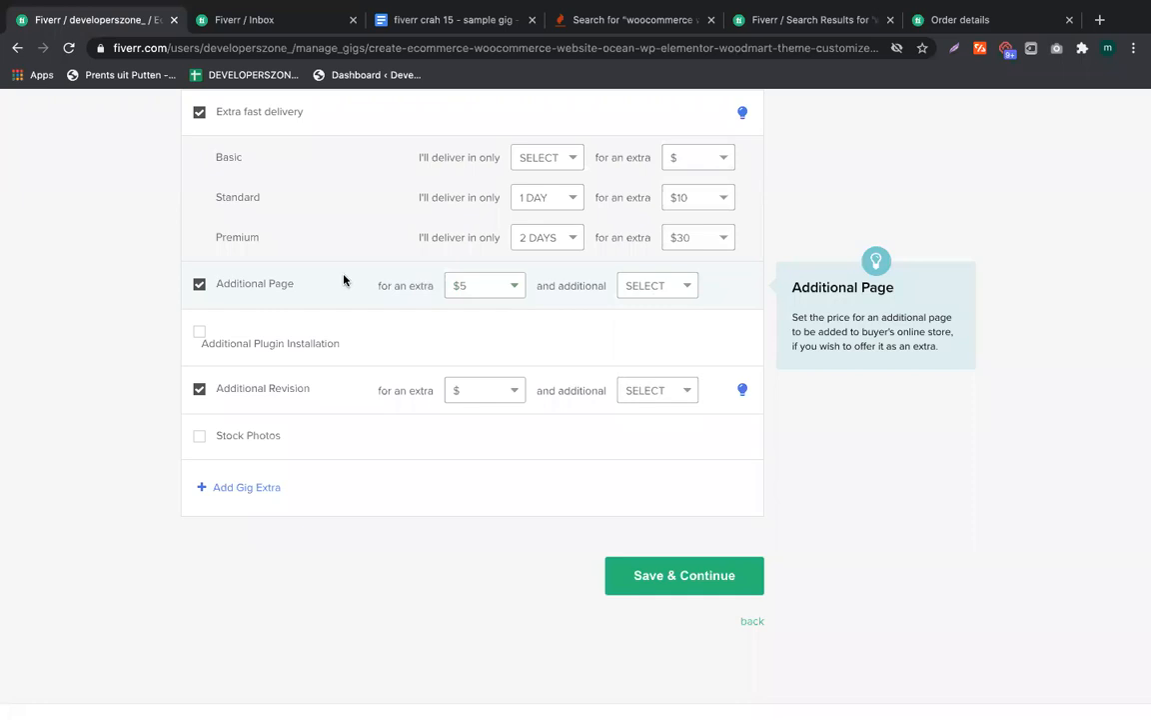
left_click(199, 330)
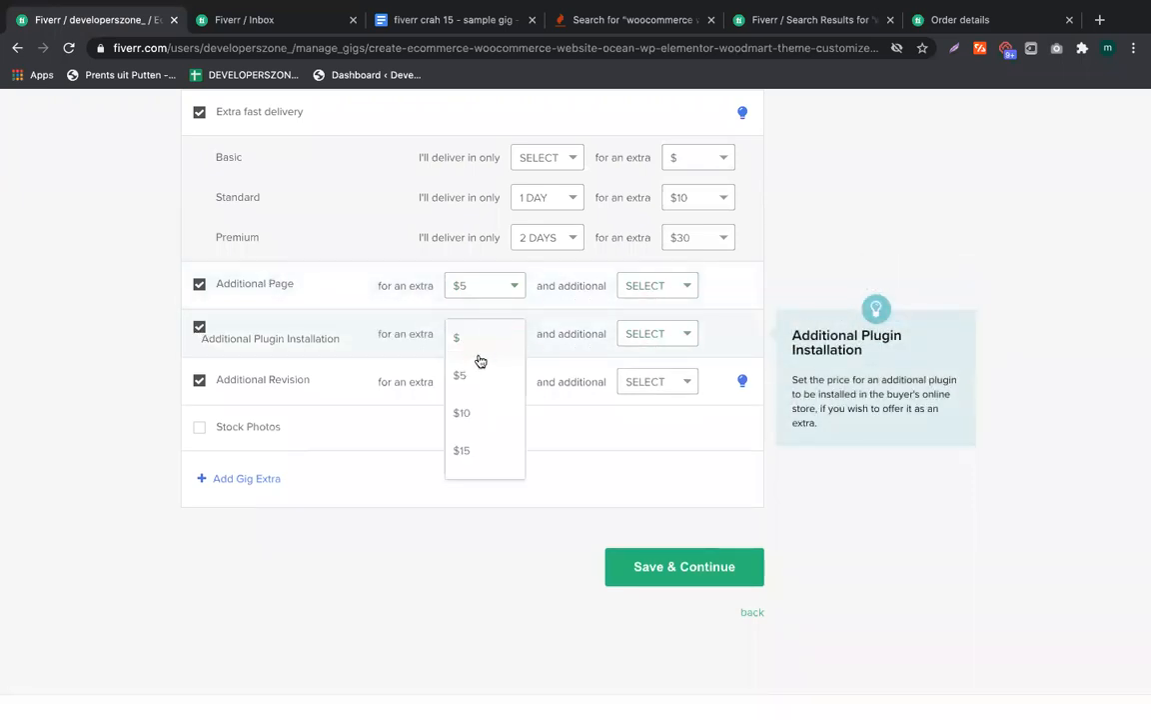
left_click(477, 370)
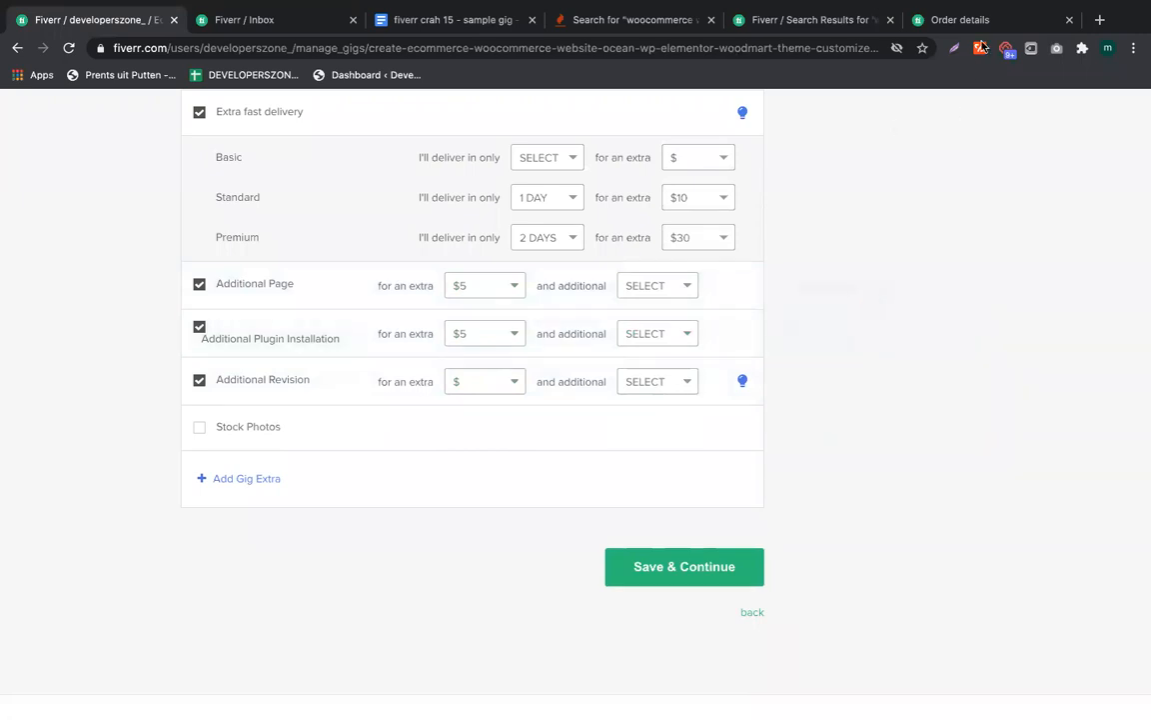
Go back to the competing gig, open the order details for its Standard package, and examine the delivery time
left_click(940, 22)
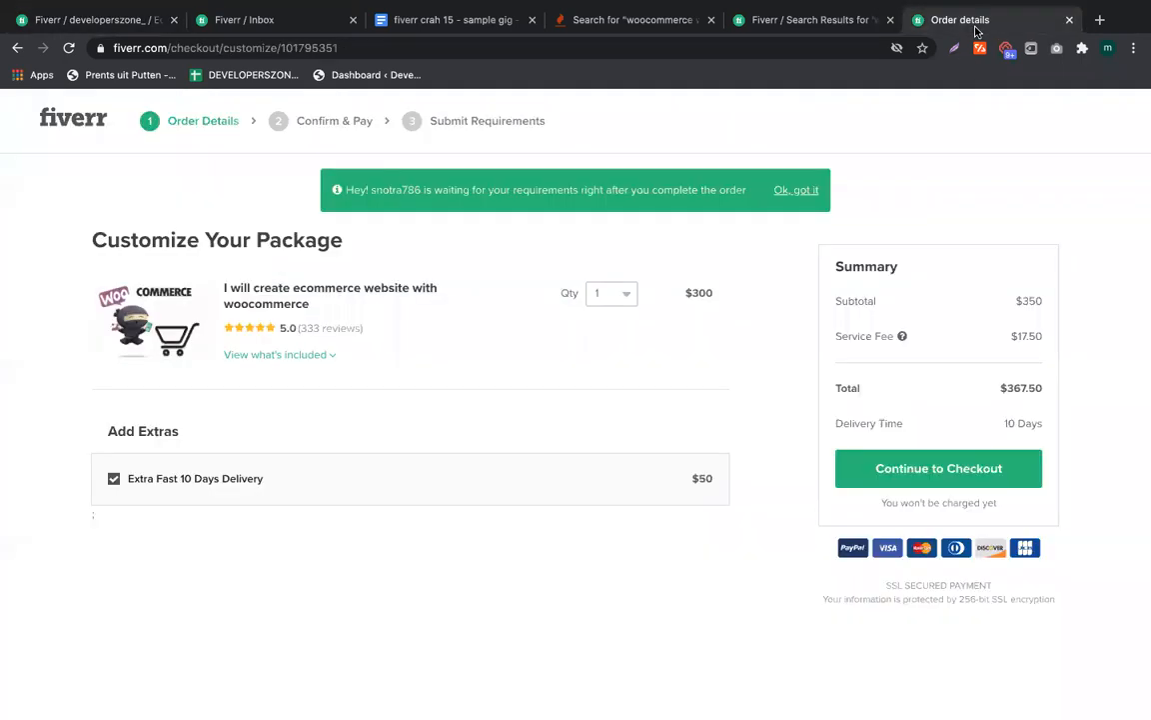
left_click(836, 22)
key("ctrl+Tab")
left_click(18, 48)
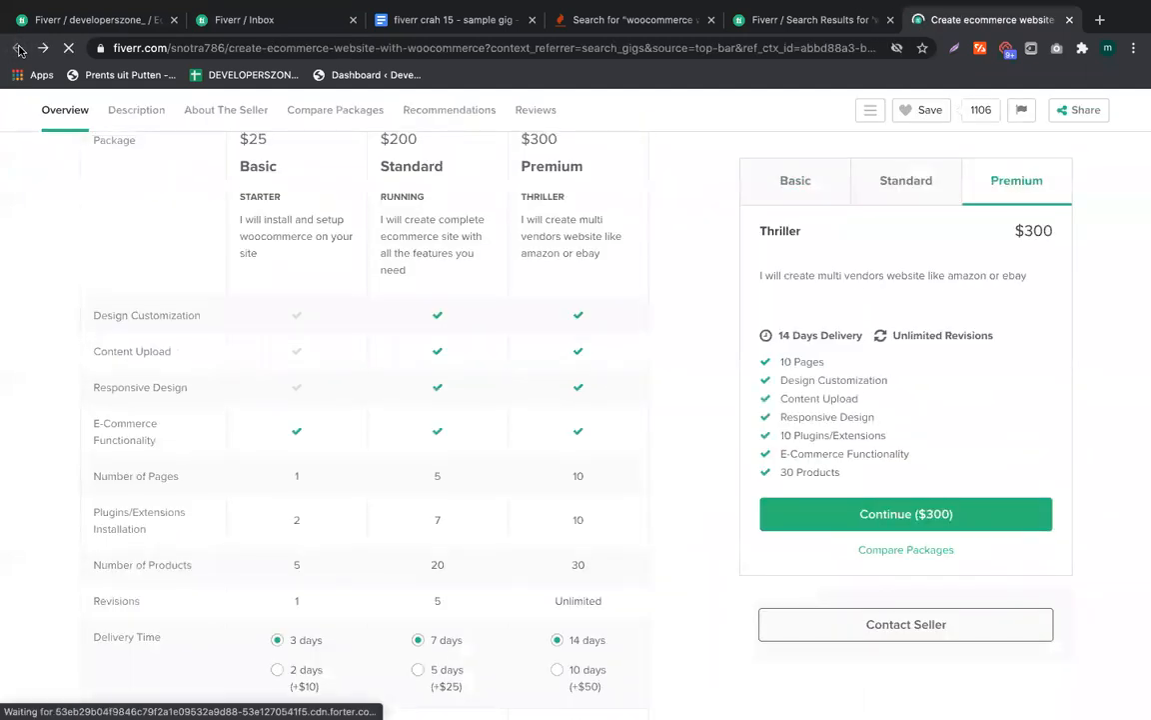
left_click(911, 185)
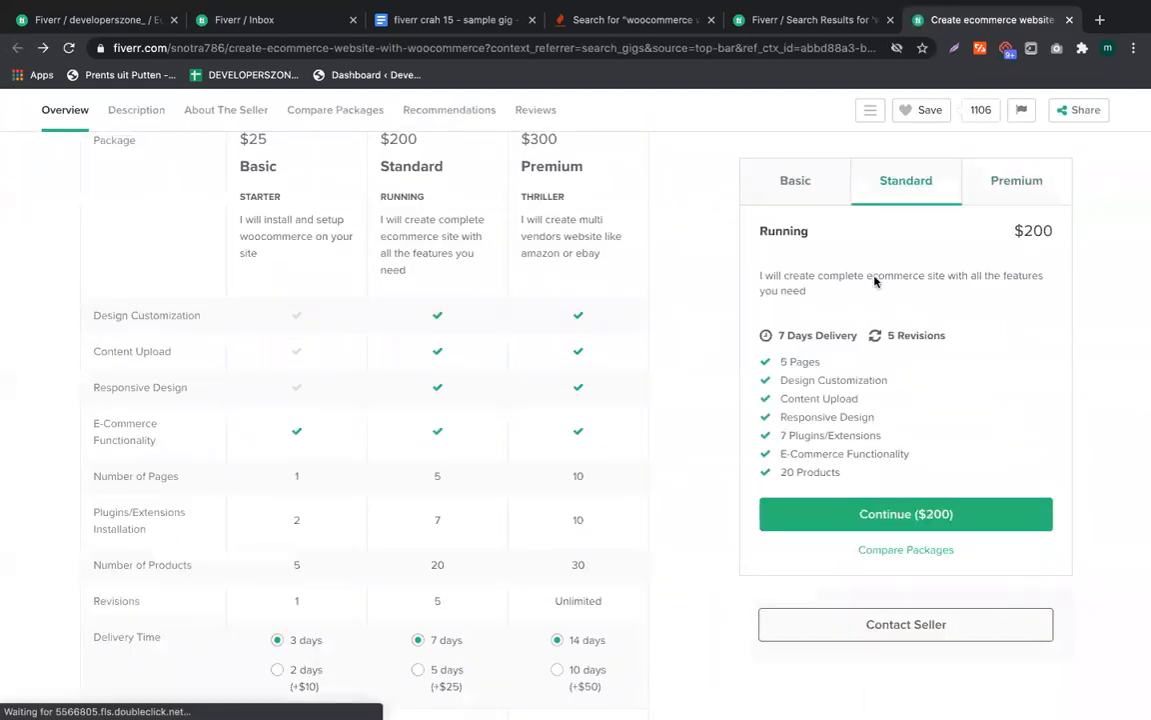
left_click(806, 504)
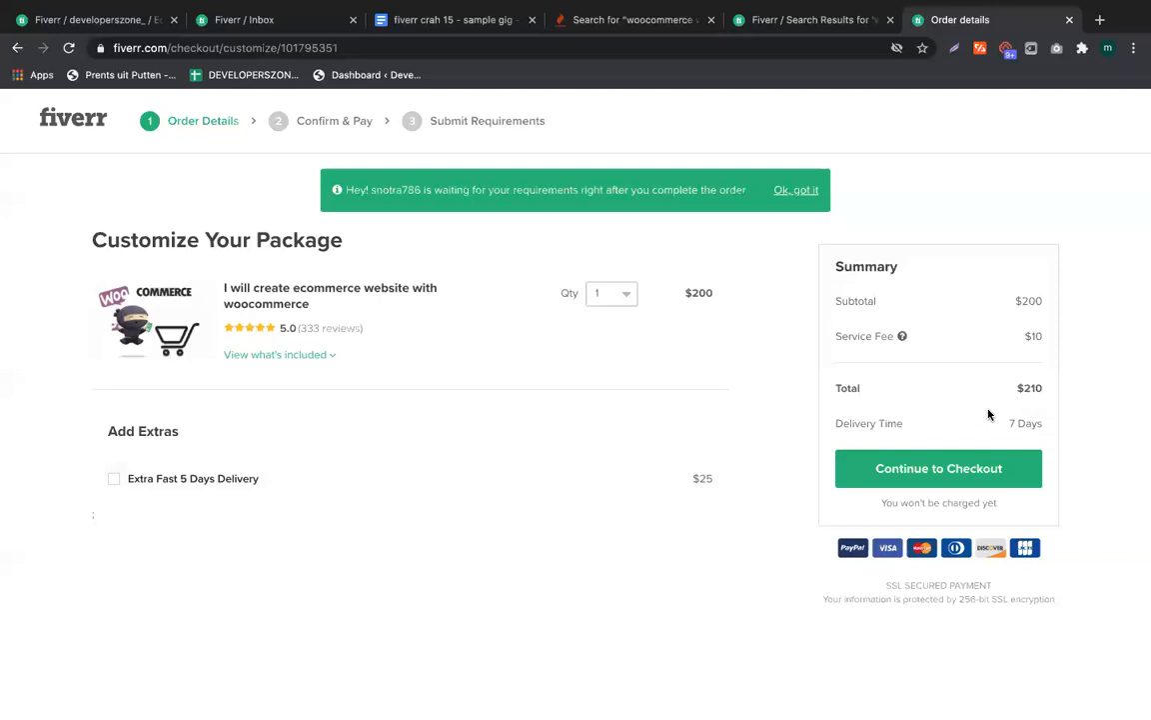
left_click_drag(1005, 425, 1051, 427)
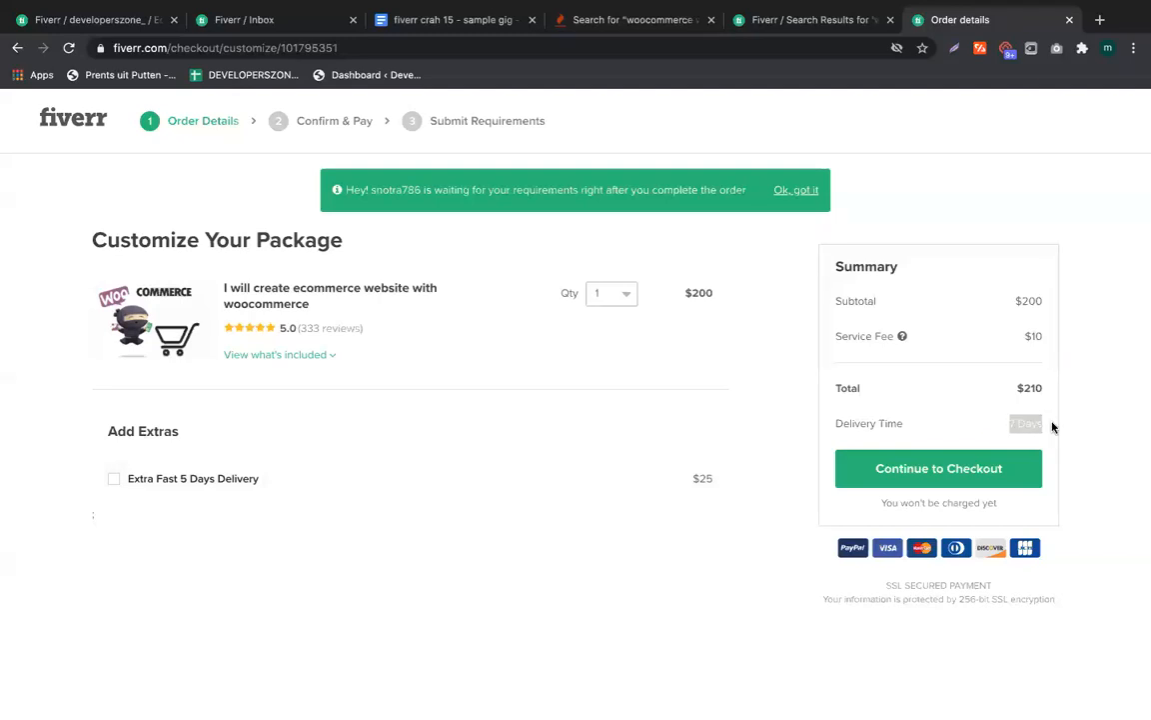
Return to the gig's pricing page and disable the Additional Revision extra, leaving the other extras' additional days unselected
left_click(280, 18)
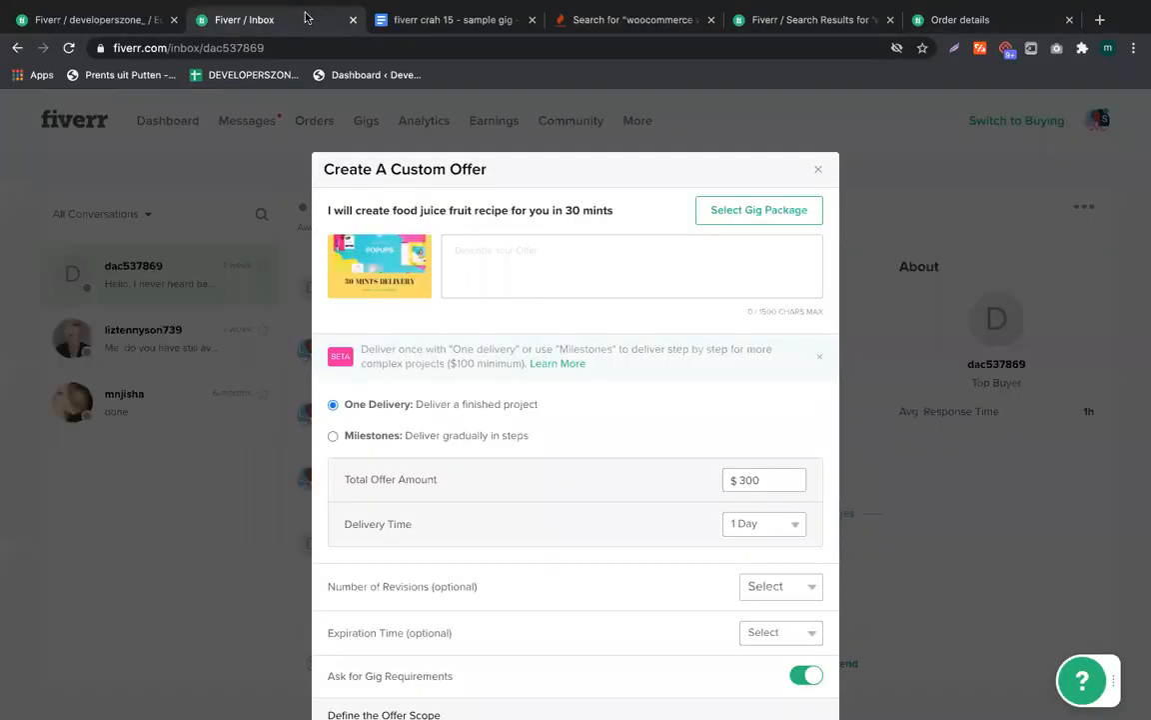
left_click(133, 18)
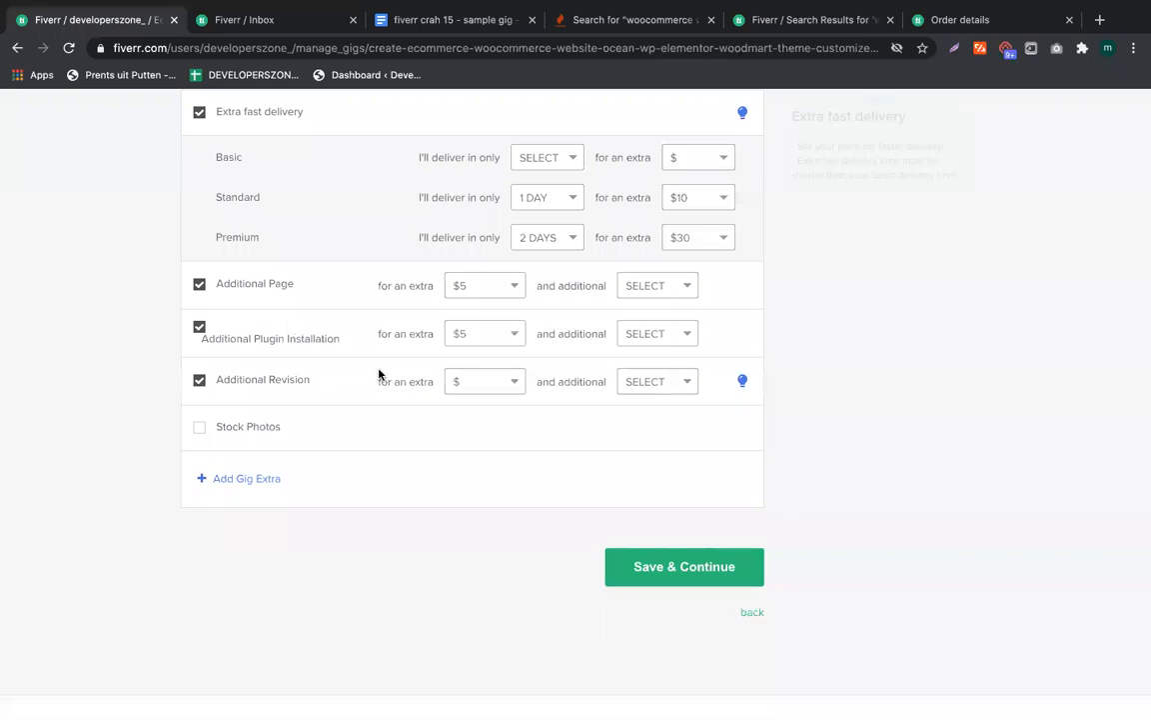
left_click(646, 296)
left_click(643, 296)
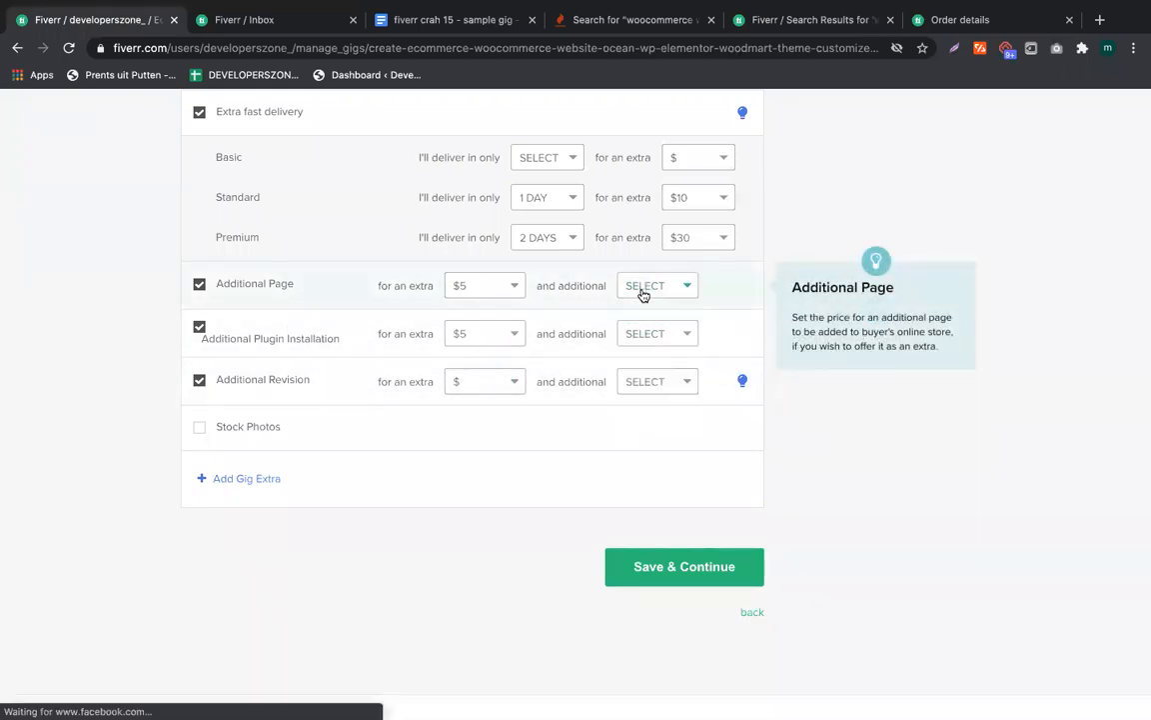
left_click(645, 333)
left_click(645, 335)
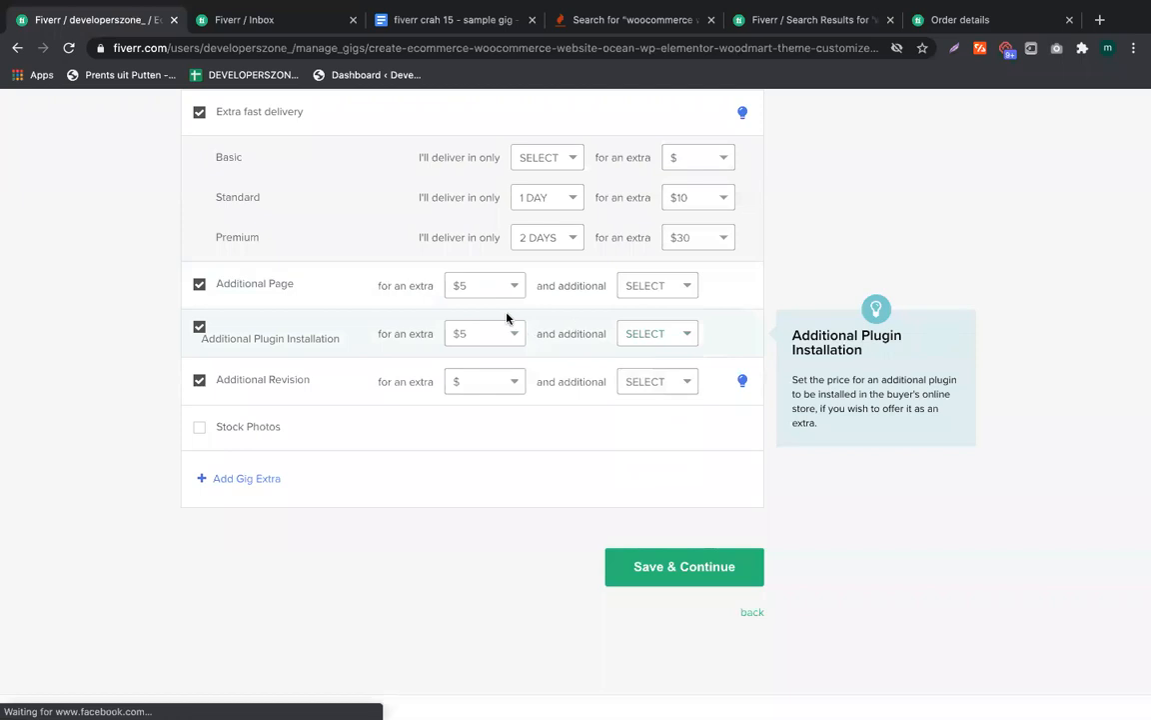
left_click(475, 386)
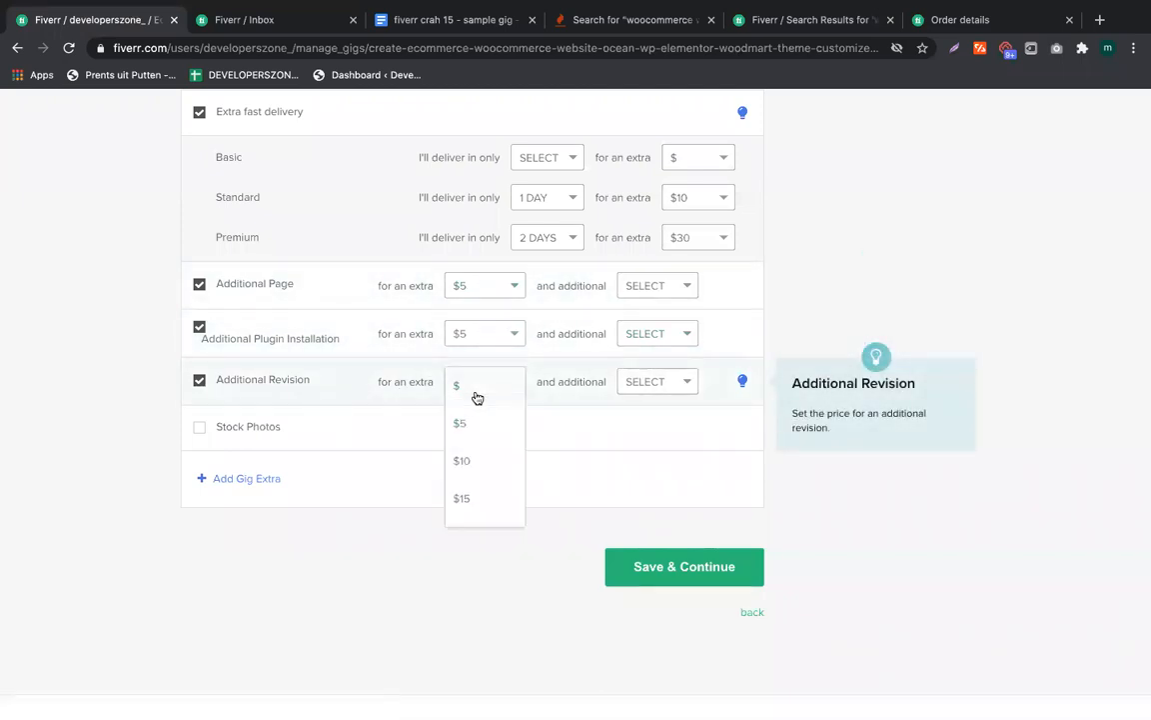
left_click(199, 380)
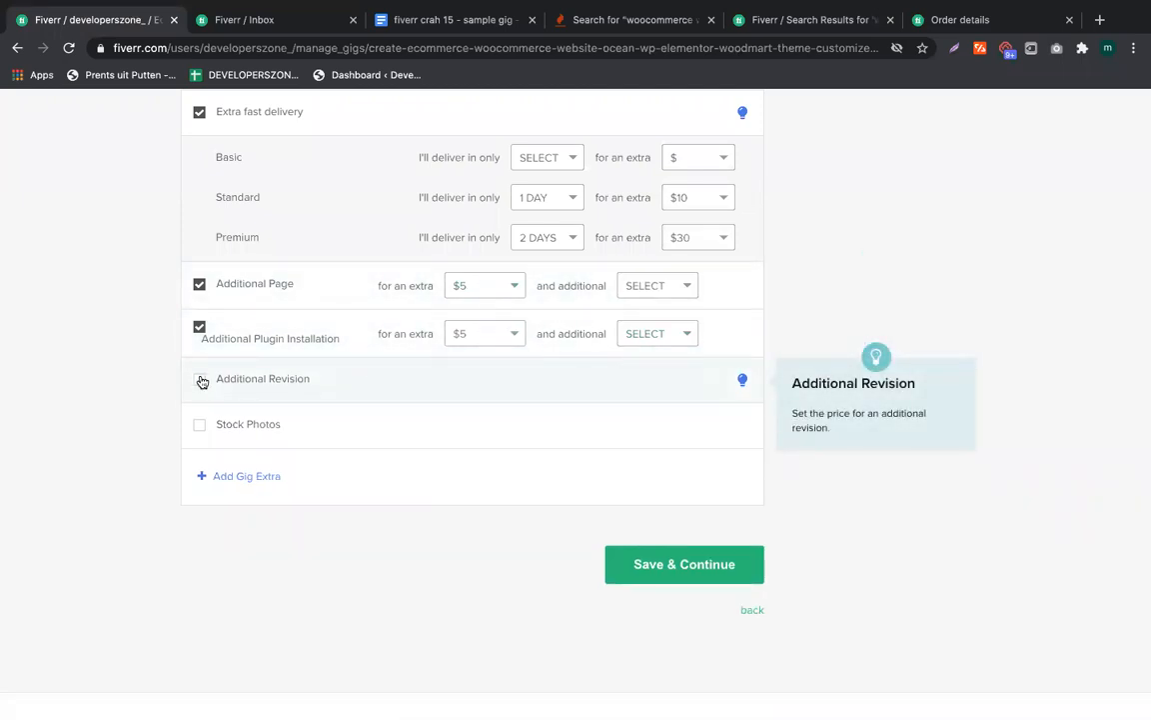
Add a blank custom gig extra below the Stock Photos option
scroll(334, 405, "down", 1)
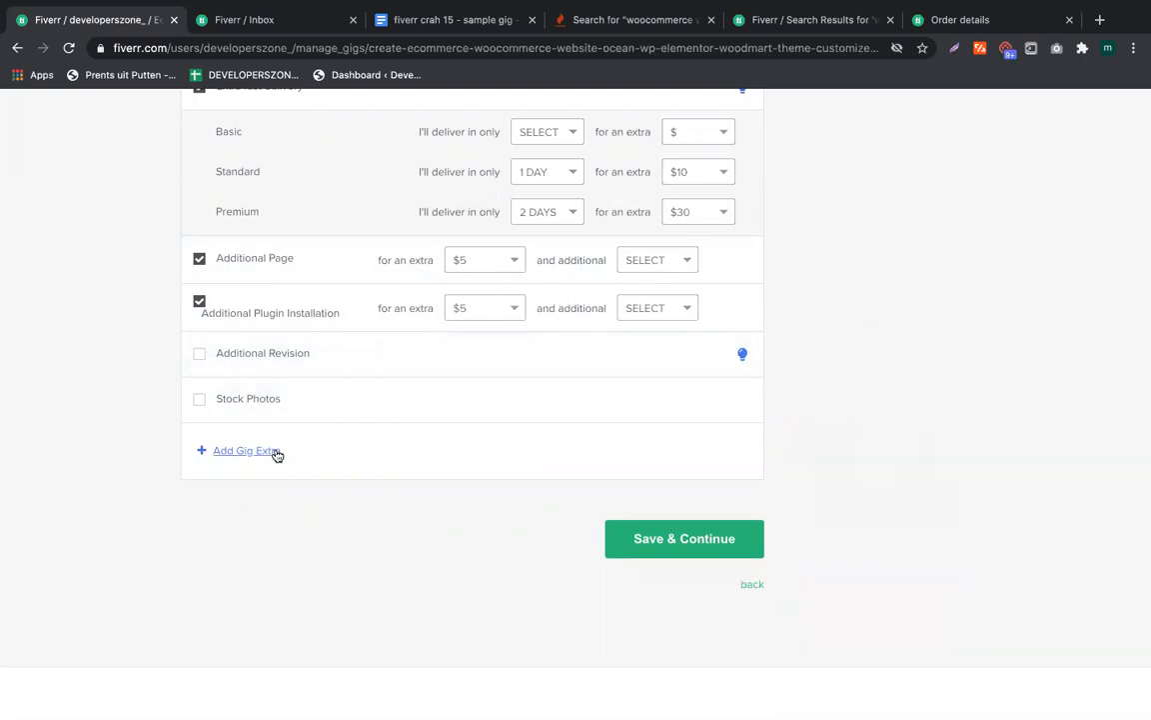
scroll(275, 450, "up", 4)
scroll(274, 449, "down", 5)
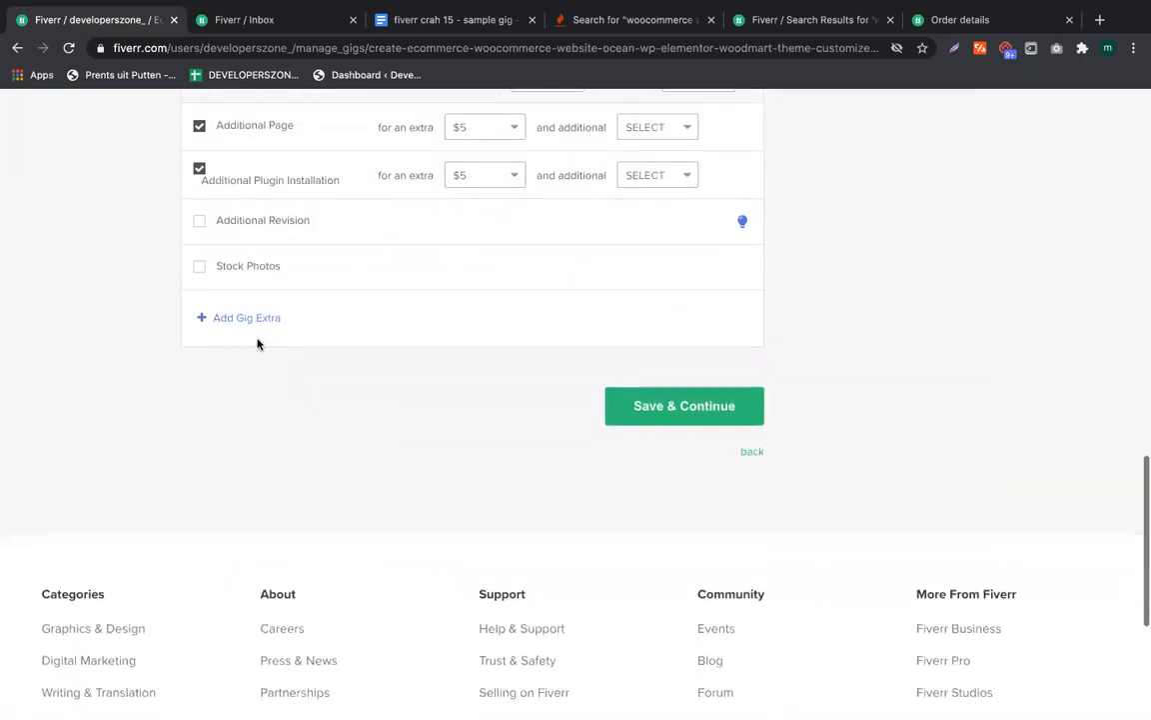
left_click(247, 318)
scroll(254, 326, "up", 3)
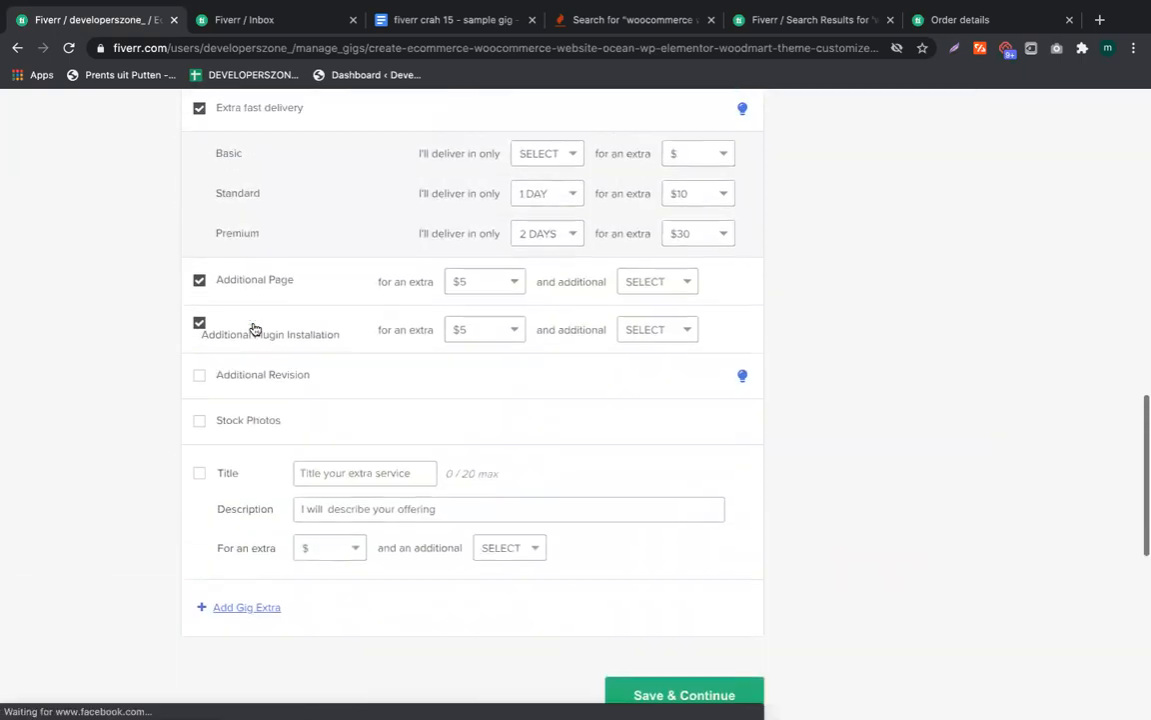
Title the first custom gig extra "multi vendor" and describe it as "add multi vendor features"
left_click(355, 492)
type("multi vendor")
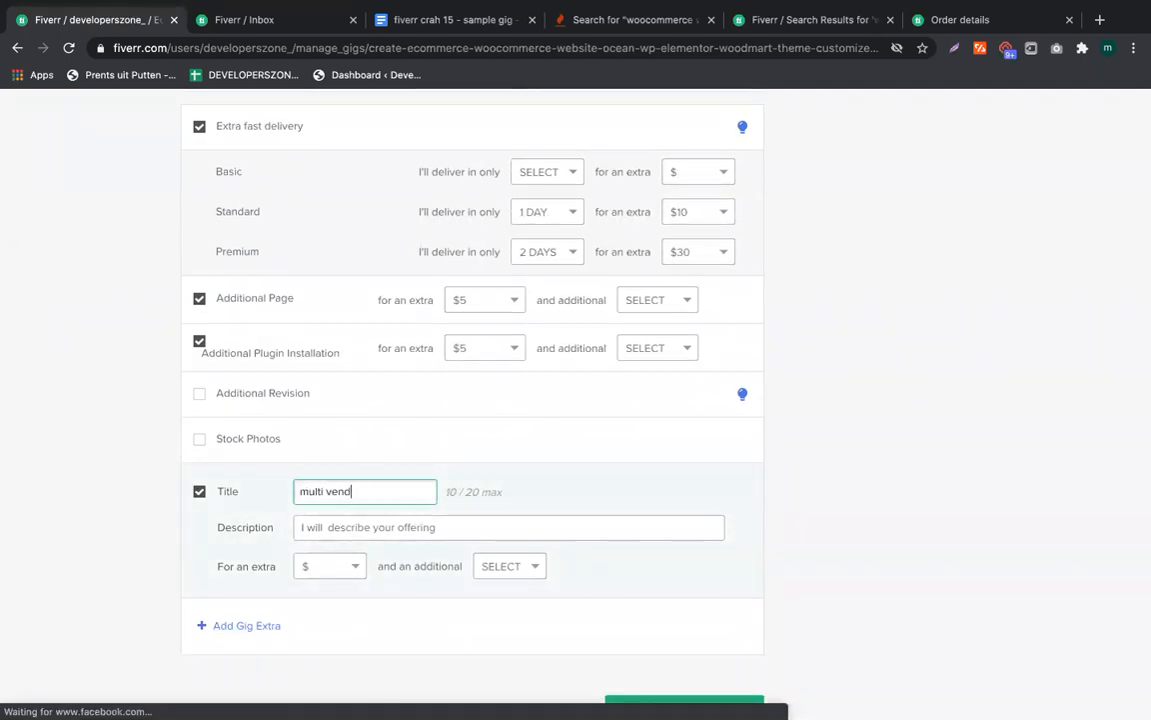
left_click(388, 533)
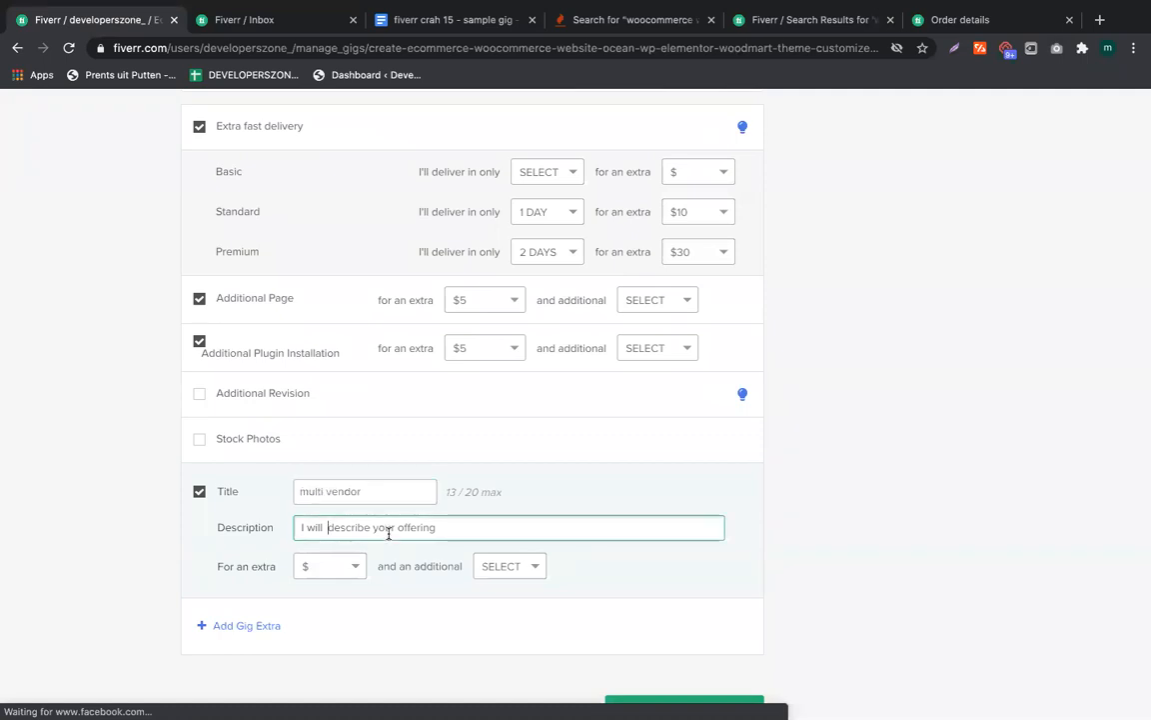
type("dd multi vendor f")
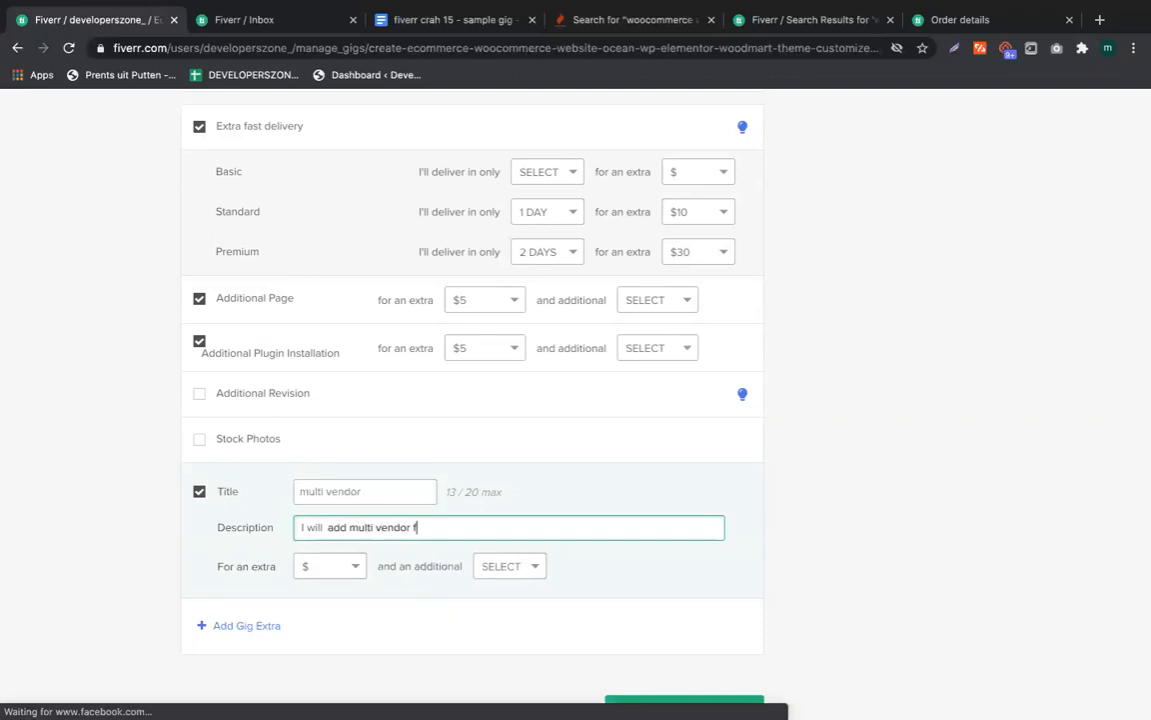
type("ures")
Price the multi vendor extra at $20 with no additional days
left_click(322, 571)
scroll(336, 692, "down", 2)
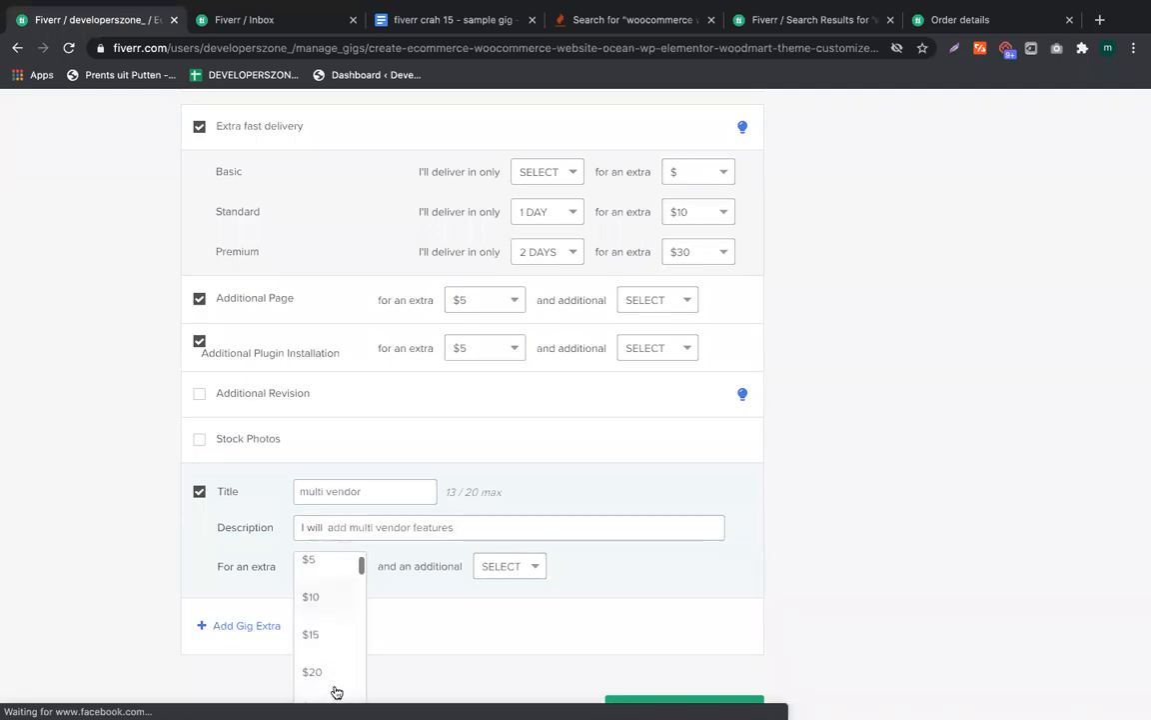
left_click(324, 662)
left_click(532, 578)
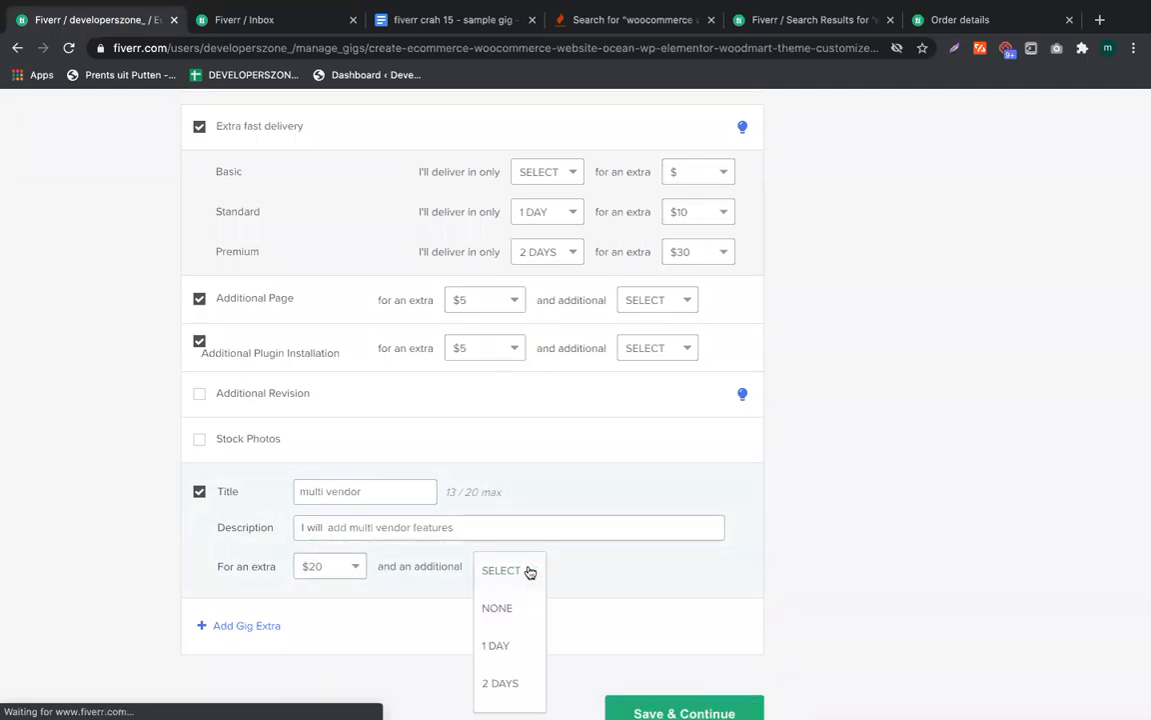
left_click(510, 607)
Add a second custom gig extra titled "speed up ecommerce"
scroll(794, 541, "down", 2)
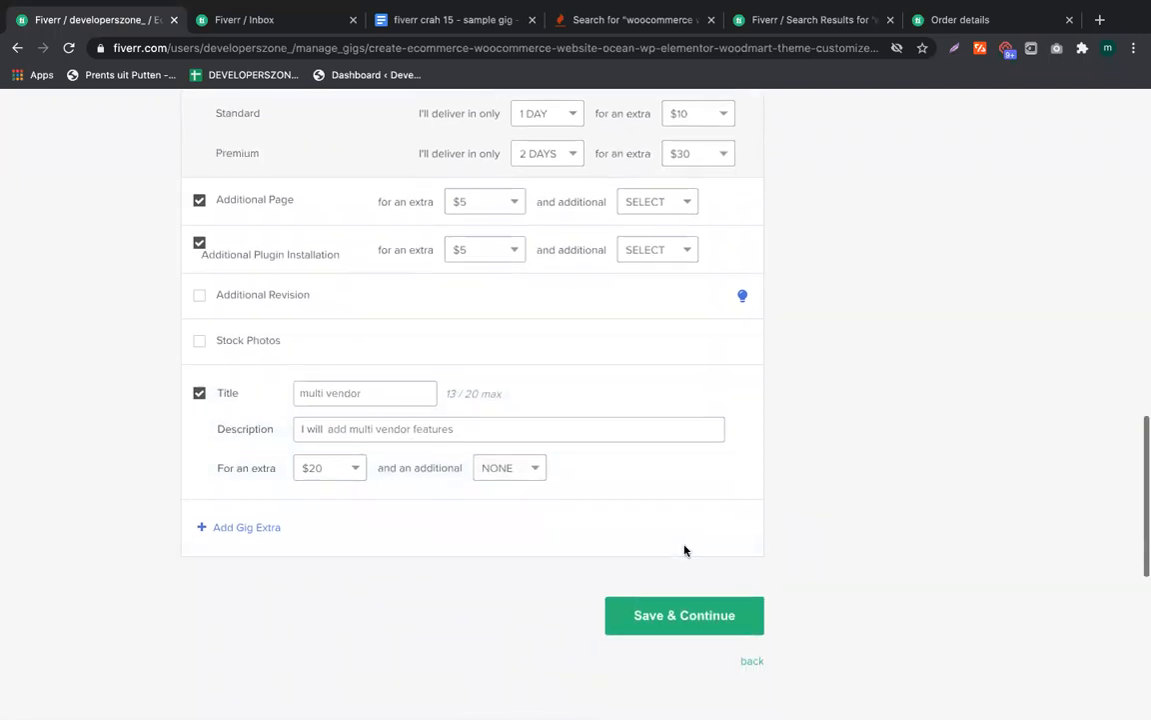
left_click(249, 527)
left_click(390, 519)
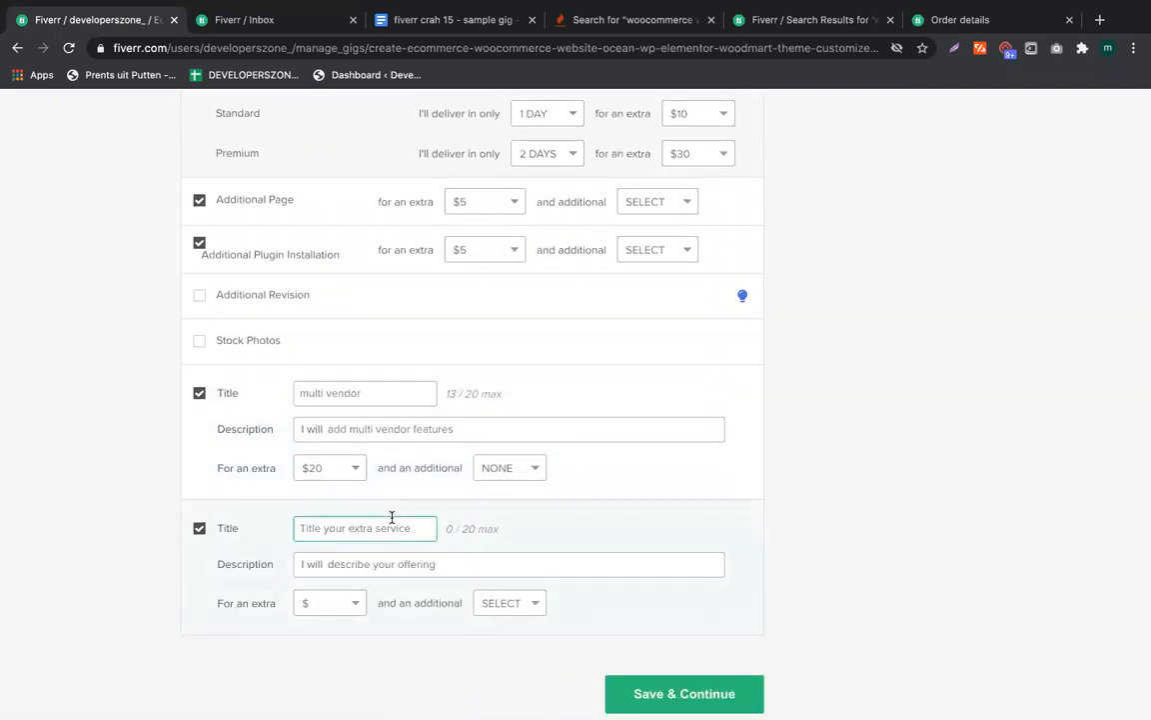
type("speed up ecommerce s")
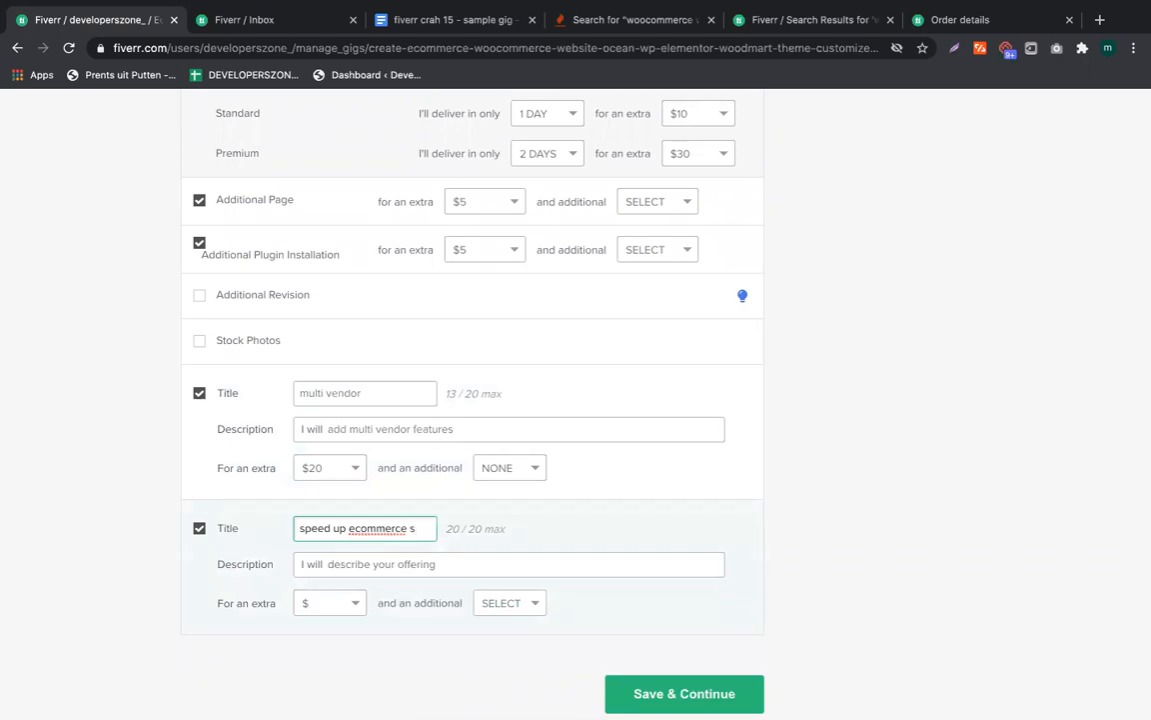
key("BackSpace")
key("BackSpace")
Leave Stock Photos disabled and describe the second custom extra as "speed up woocommerce website"
left_click(201, 344)
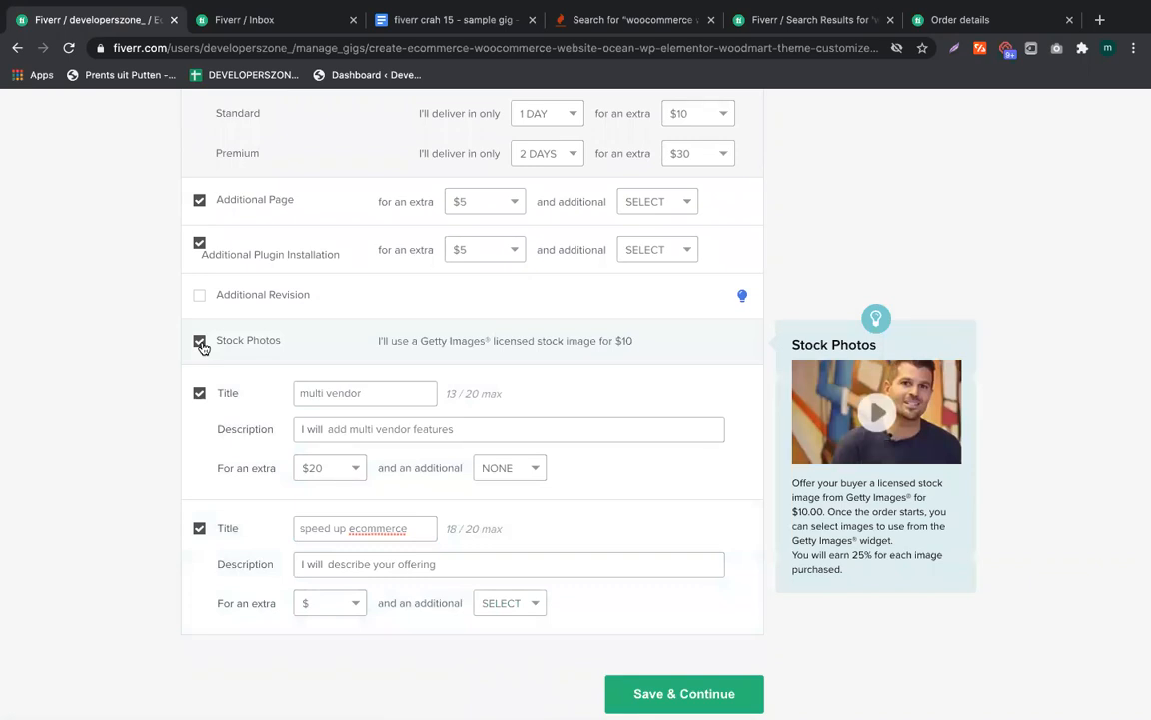
left_click(201, 344)
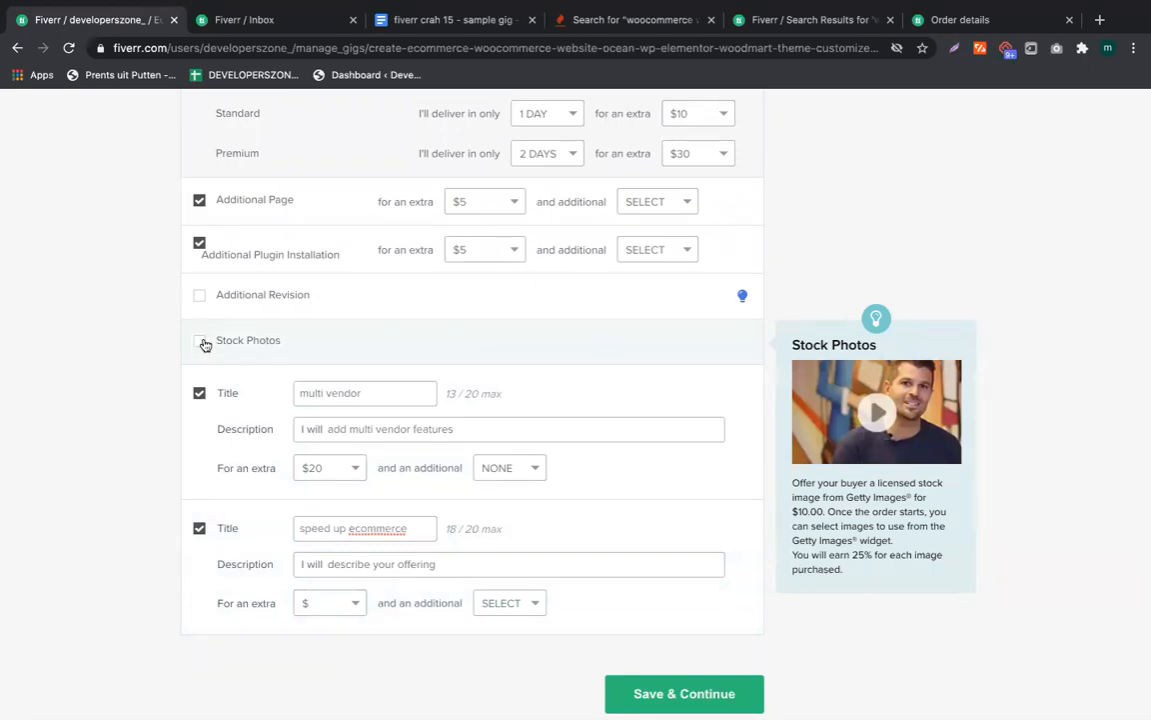
left_click(365, 568)
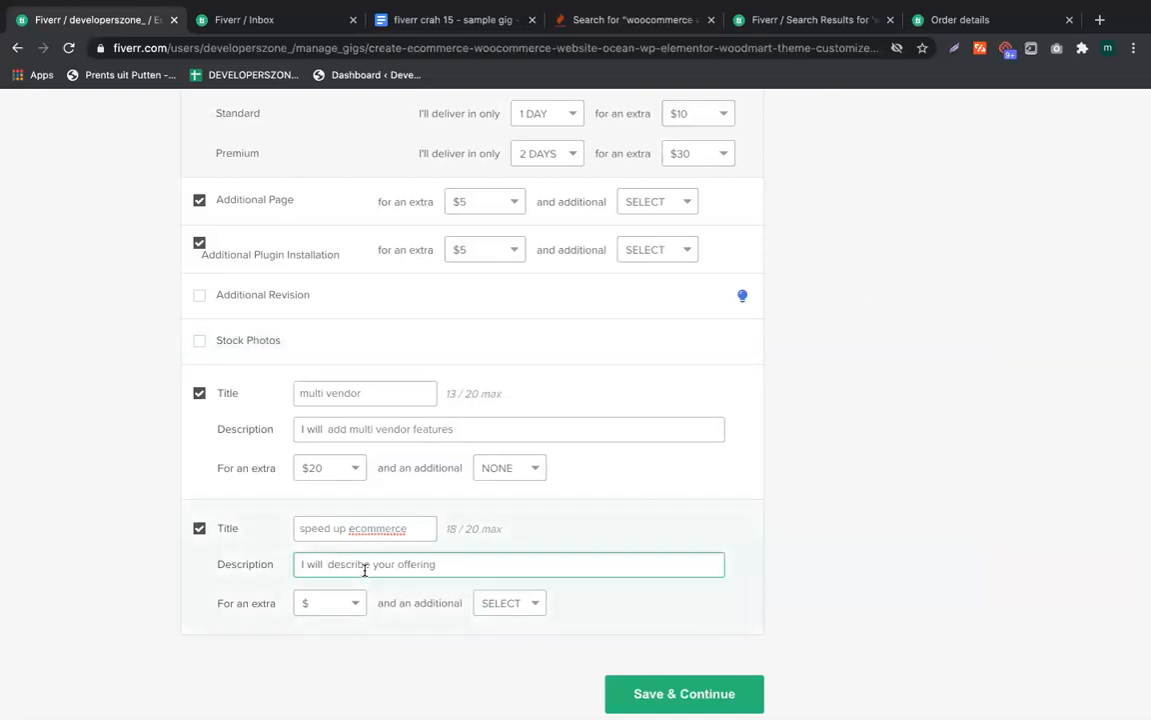
type("sp")
type("eed up woocommerce website")
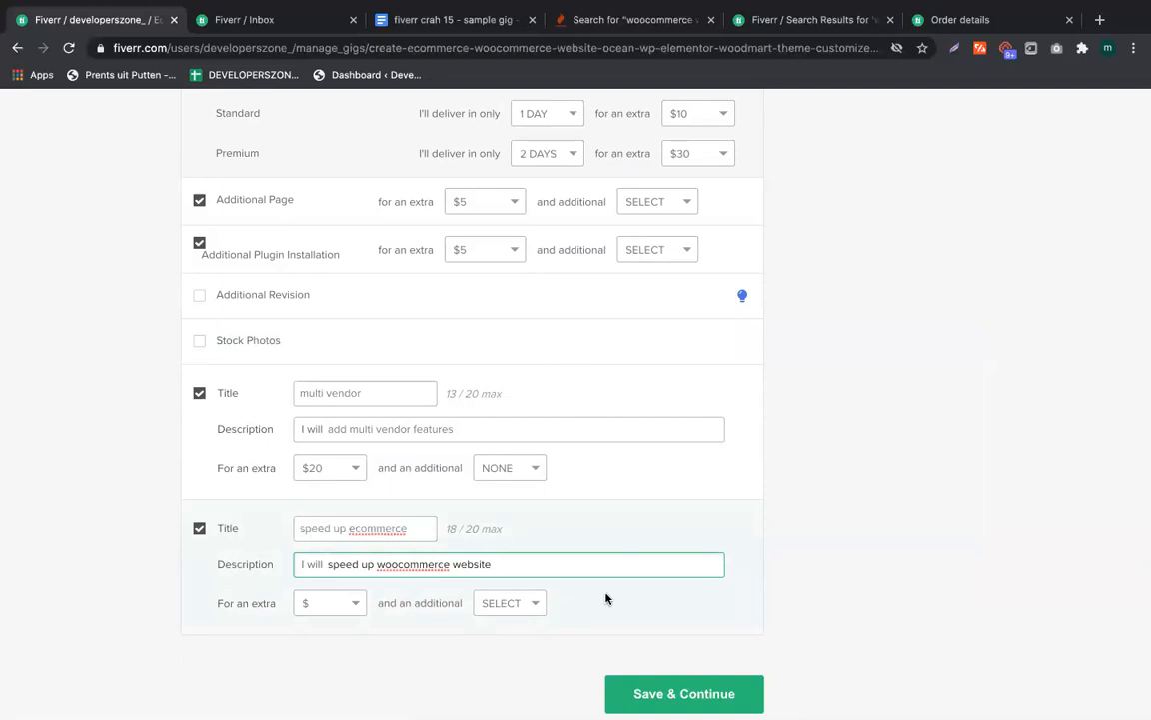
Extend the multi vendor extra's description to read "add multi vendor features by dokan pro"
scroll(606, 597, "down", 1)
left_click(391, 340)
left_click(496, 376)
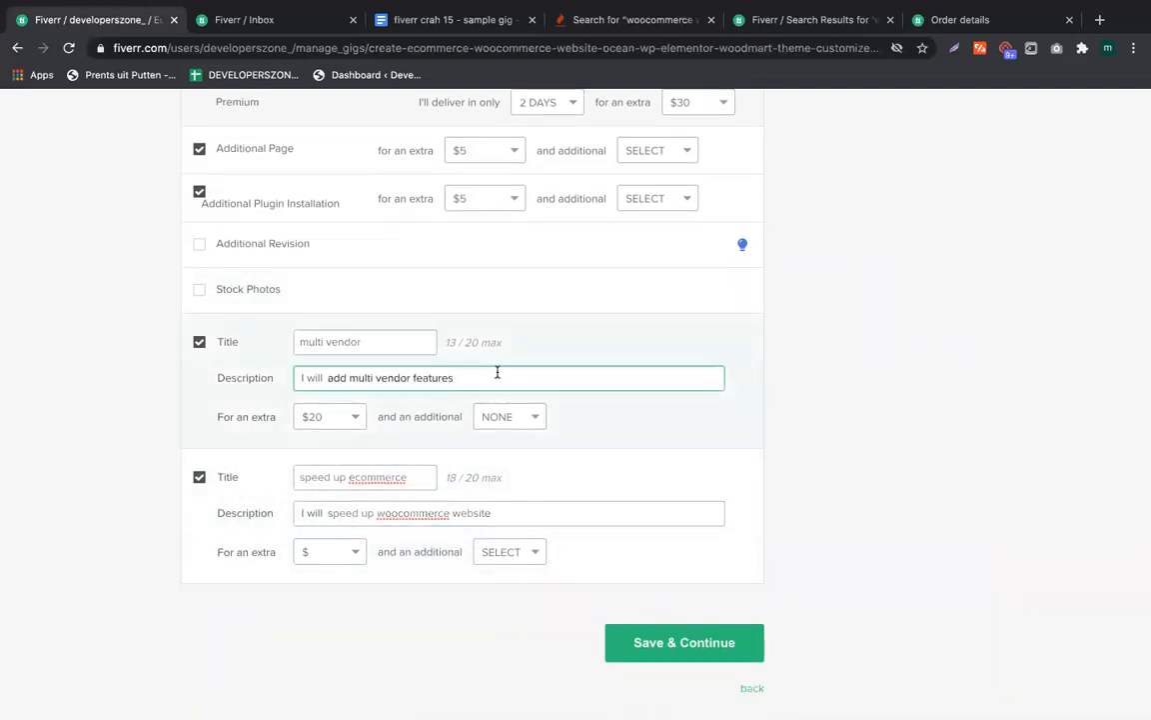
type("dokan")
scroll(587, 404, "down", 1)
left_click(500, 355)
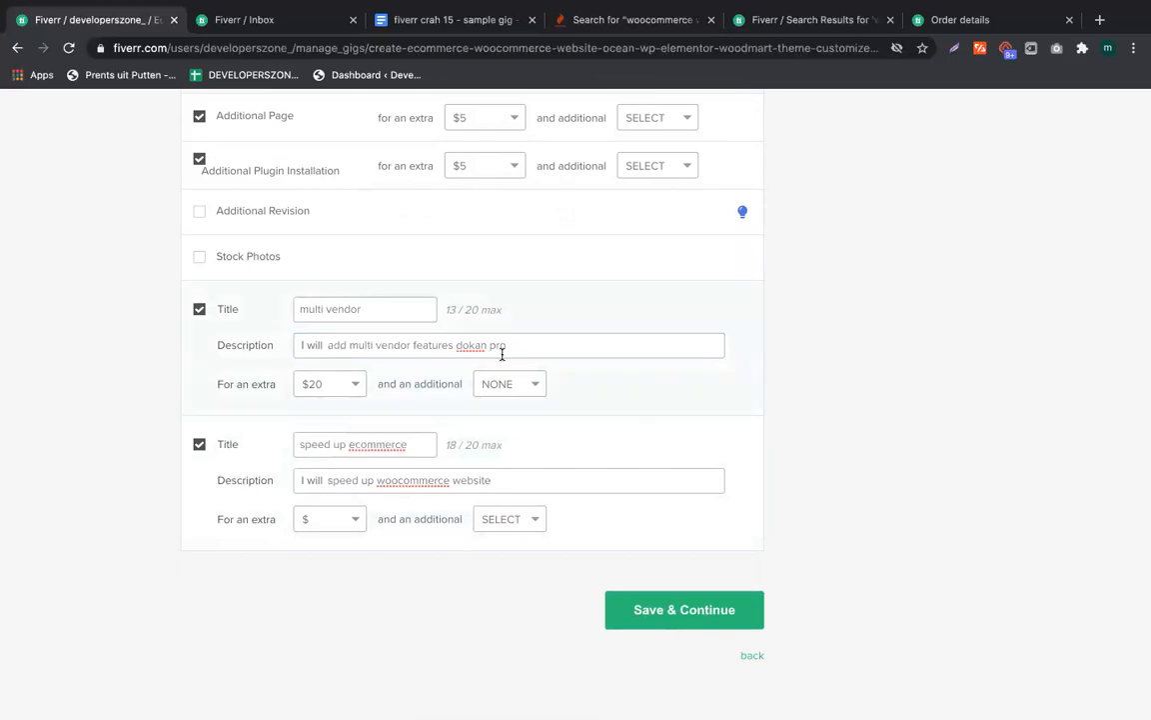
scroll(477, 346, "down", 1)
left_click(455, 318)
type("by")
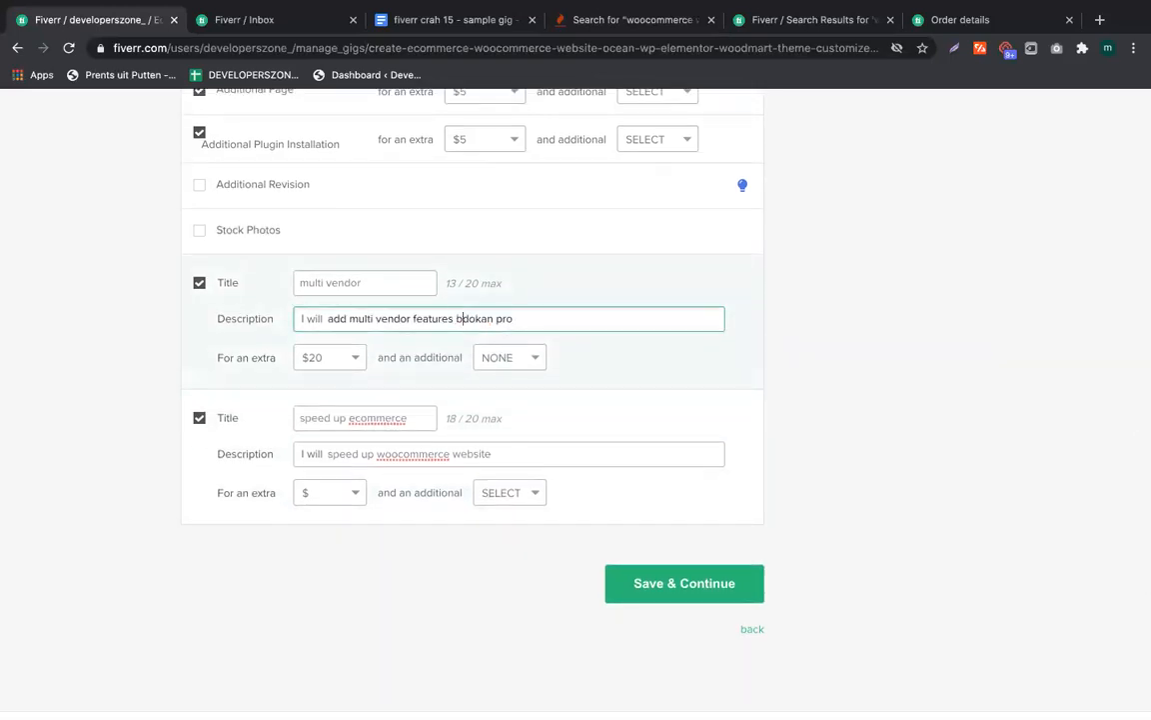
Price the "speed up ecommerce" extra at $20 with no additional days
left_click(548, 456)
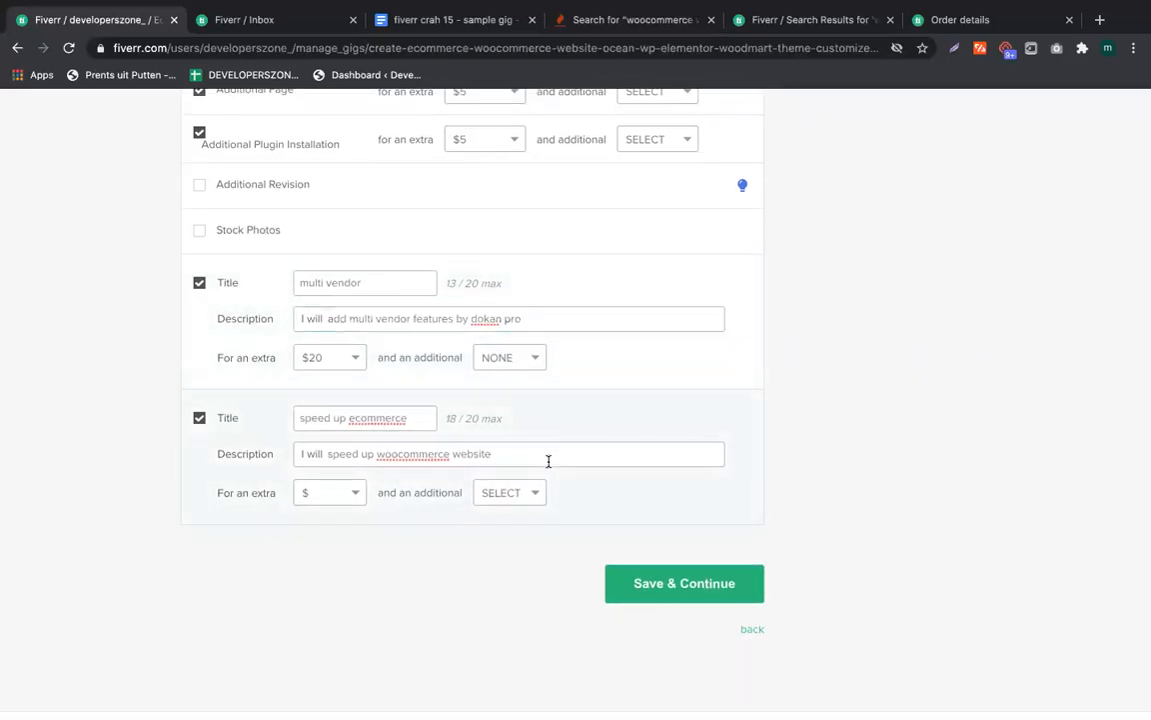
left_click(321, 507)
left_click(303, 494)
scroll(321, 589, "down", 2)
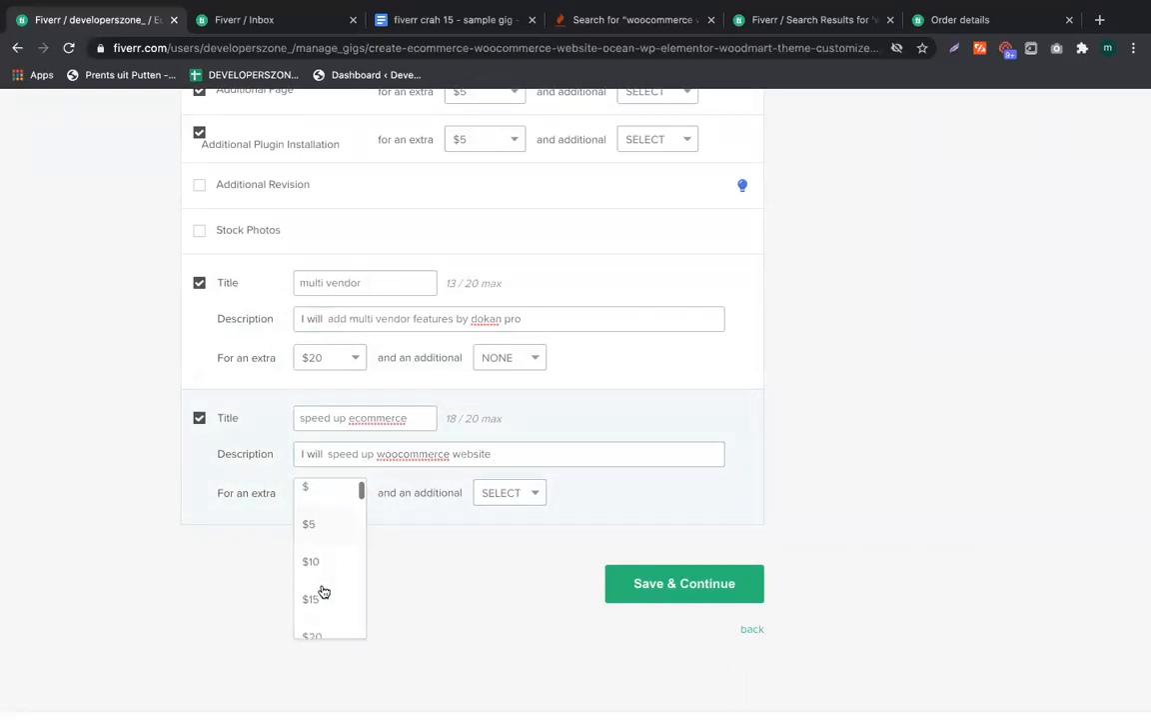
left_click(323, 600)
left_click(517, 495)
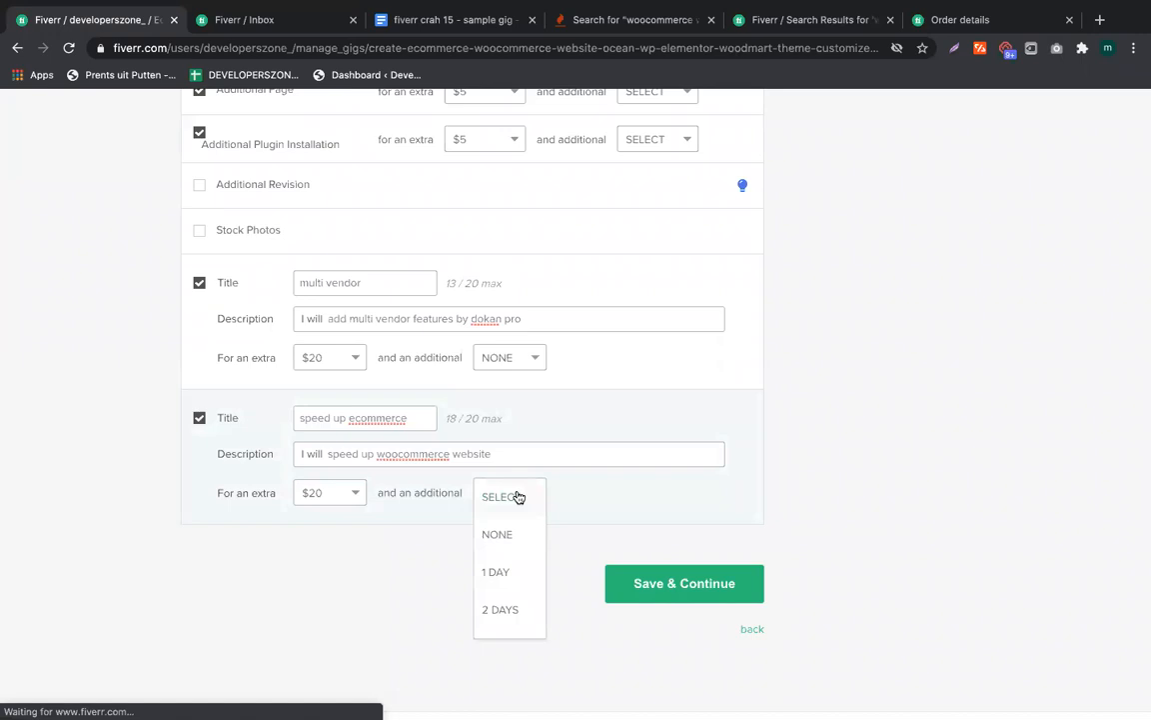
left_click(519, 536)
Review the two custom extras' titles and descriptions, and the packages' titles and descriptions
scroll(903, 441, "up", 1)
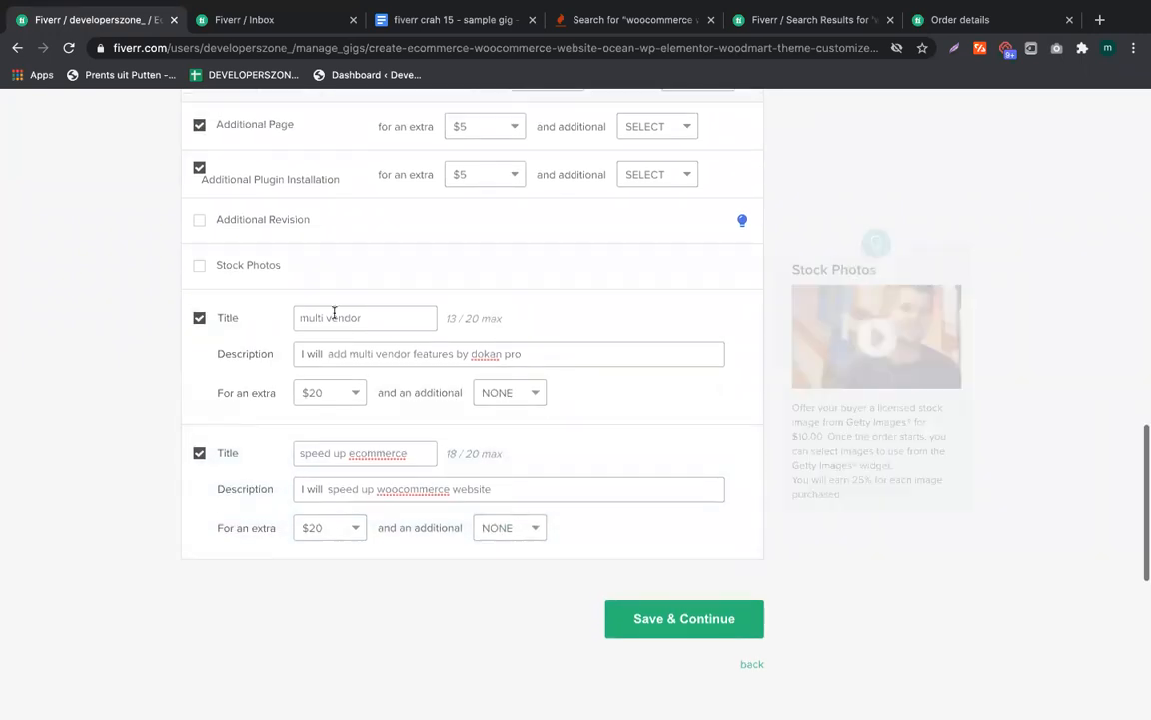
triple_click(368, 317)
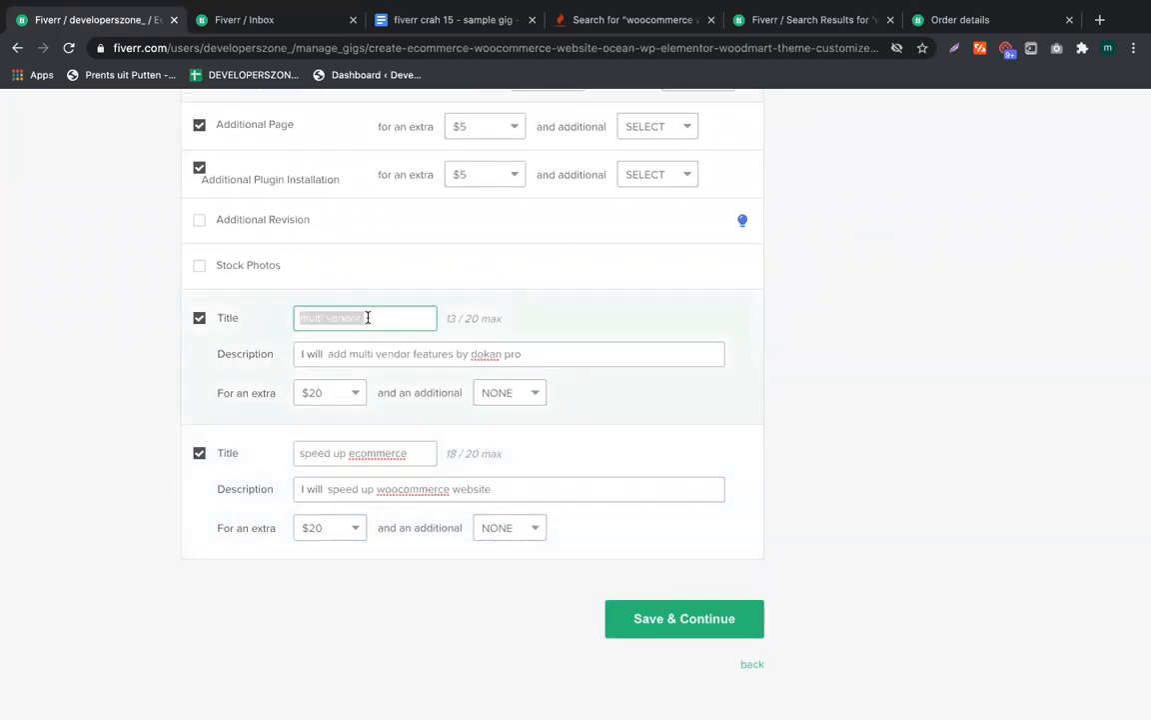
left_click(342, 355)
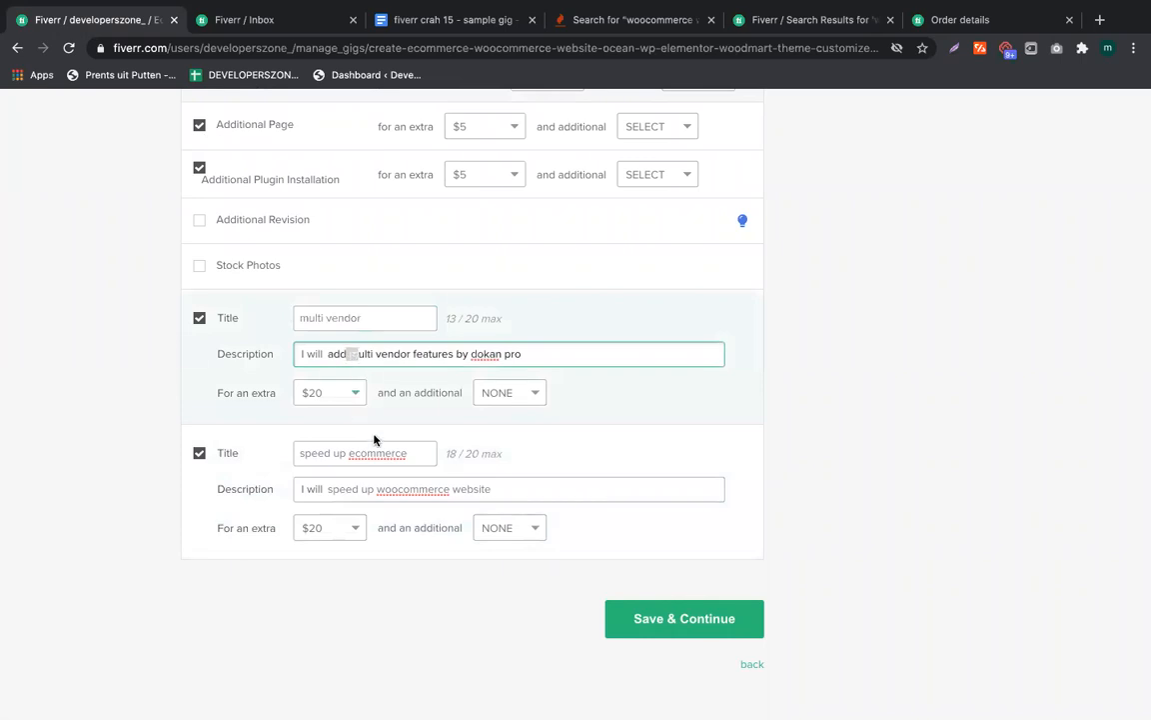
left_click_drag(429, 453, 237, 460)
scroll(565, 437, "up", 10)
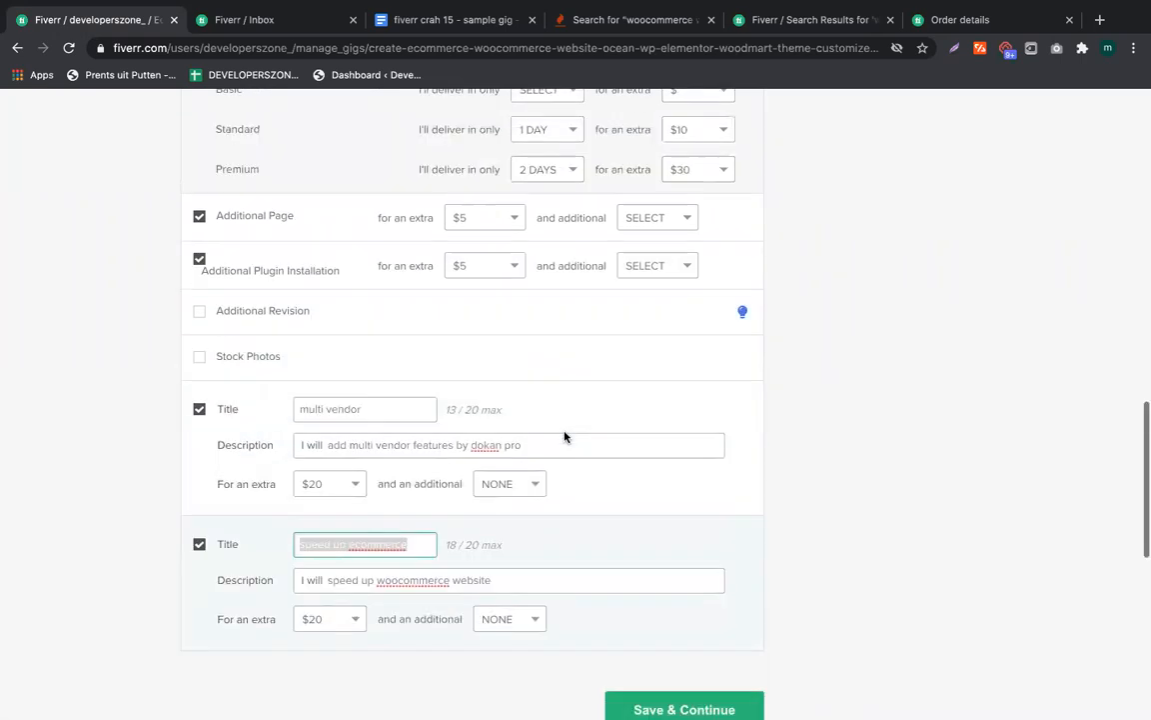
scroll(564, 436, "up", 5)
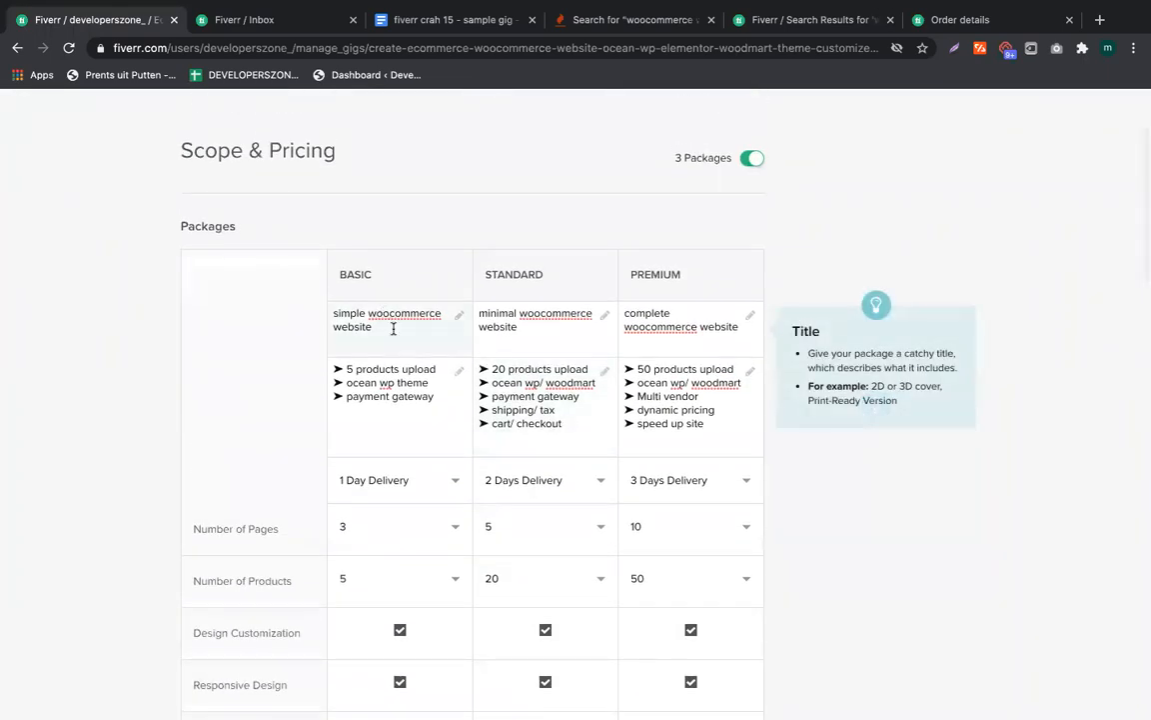
triple_click(393, 328)
double_click(533, 321)
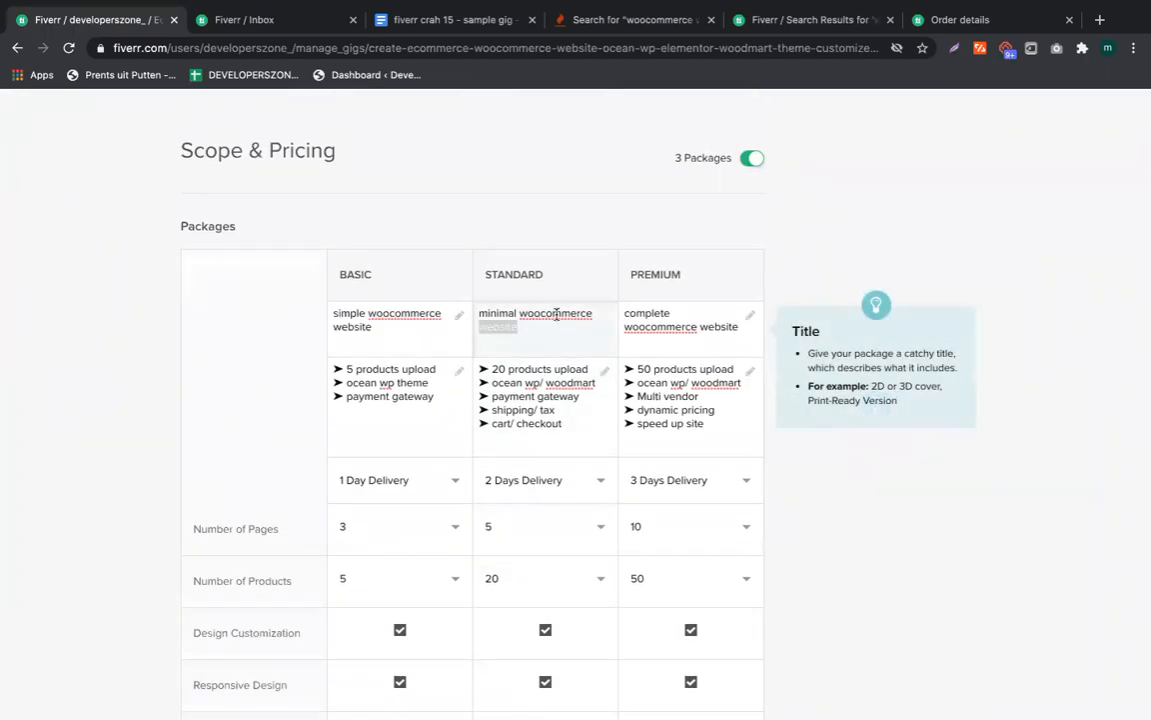
left_click(344, 381)
left_click(350, 378)
left_click_drag(355, 390, 386, 392)
Review the three packages' delivery times, page and product counts, included features, plugin installations, revisions and prices
scroll(386, 390, "down", 1)
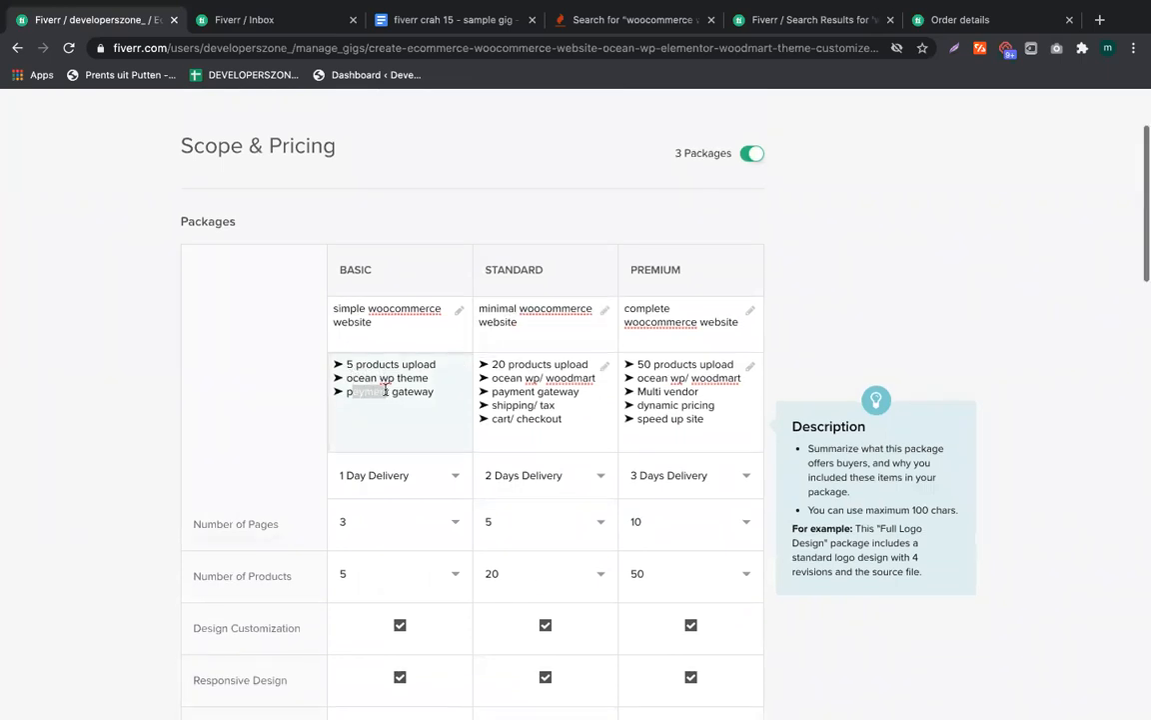
scroll(386, 391, "down", 3)
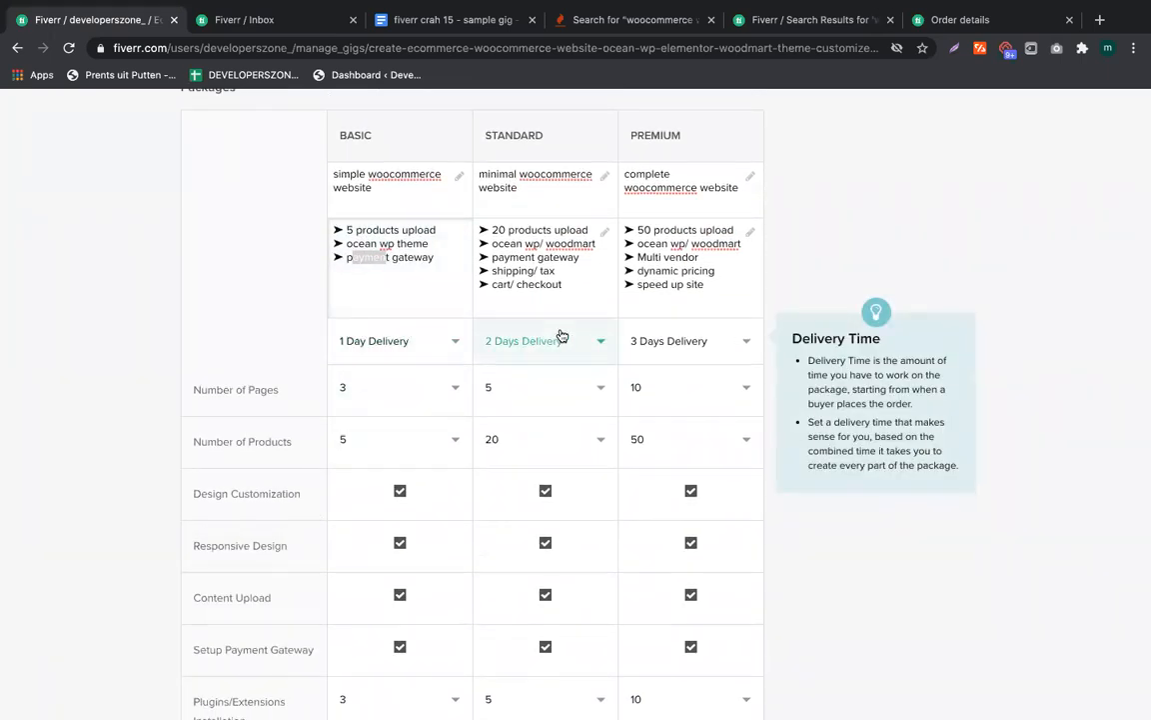
scroll(265, 513, "down", 3)
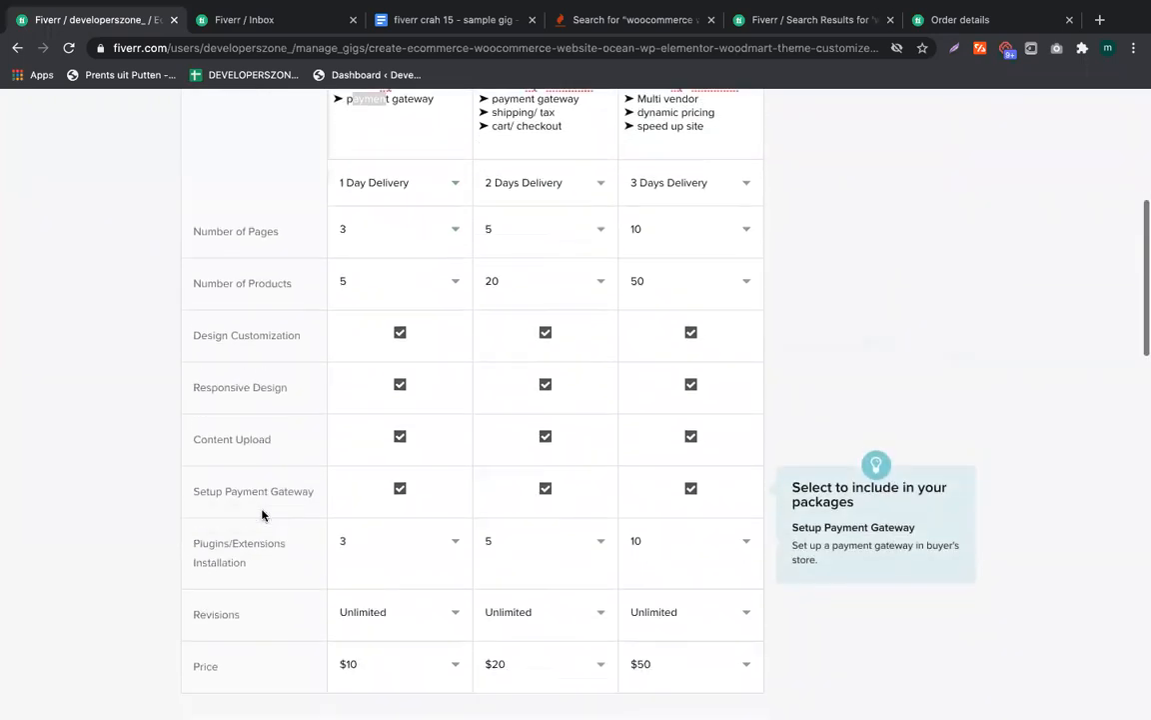
scroll(261, 513, "down", 1)
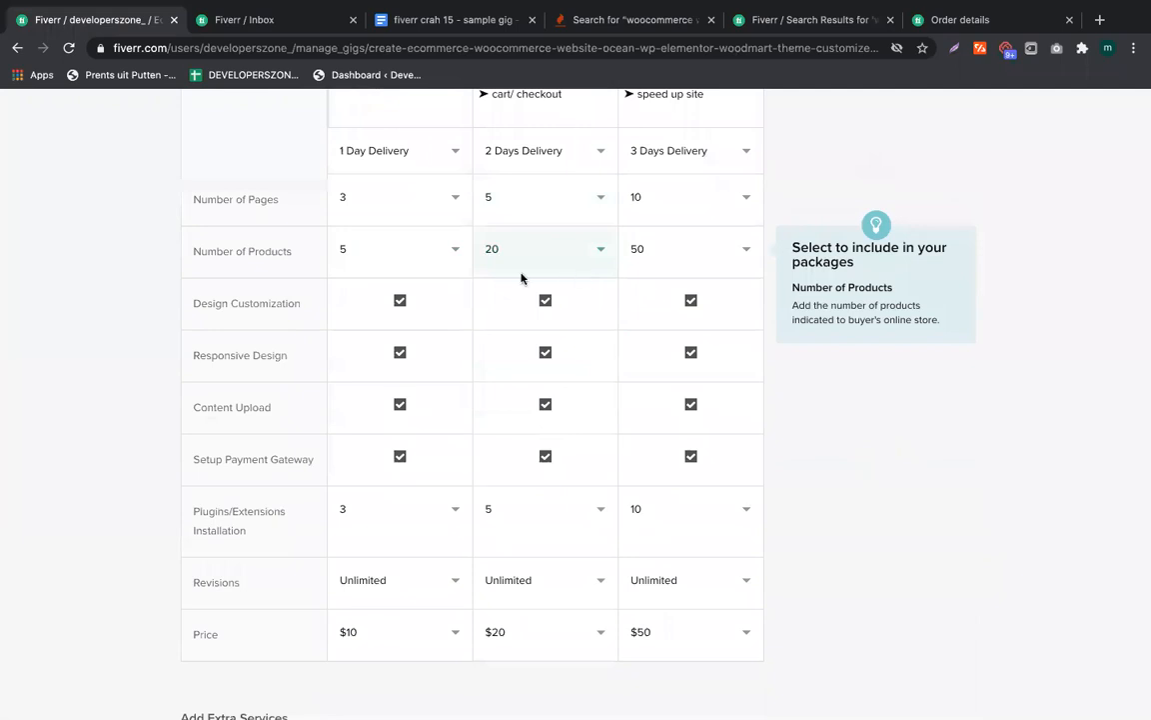
scroll(526, 367, "down", 2)
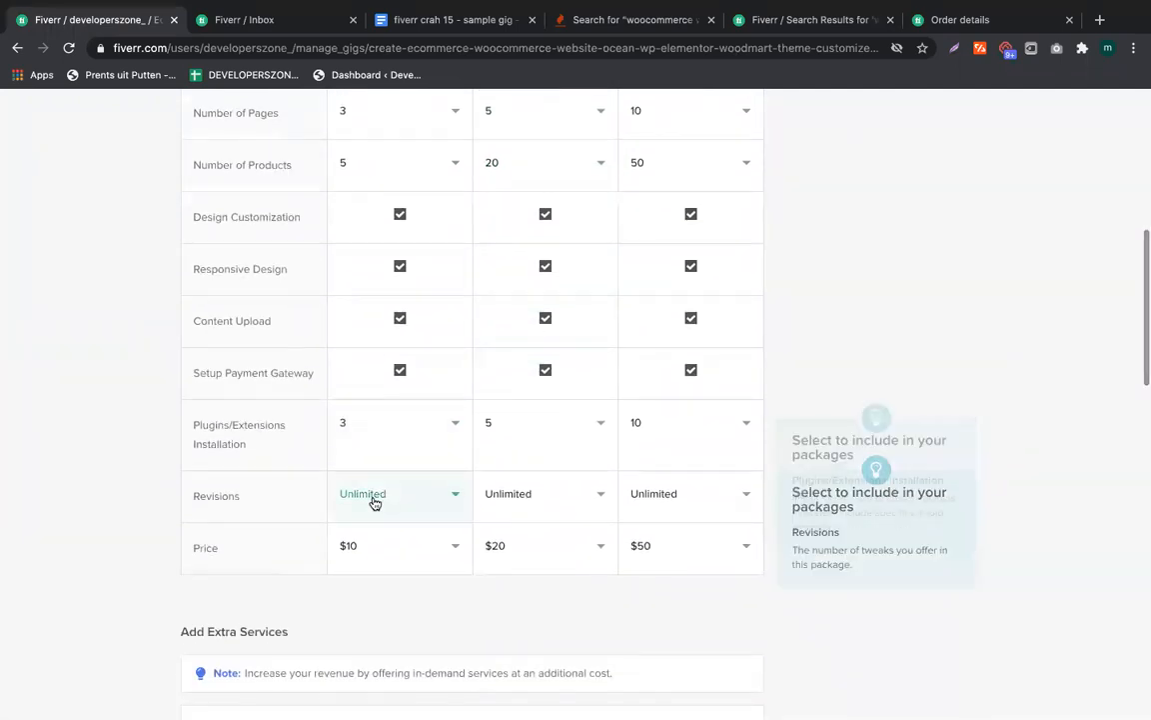
scroll(563, 444, "down", 2)
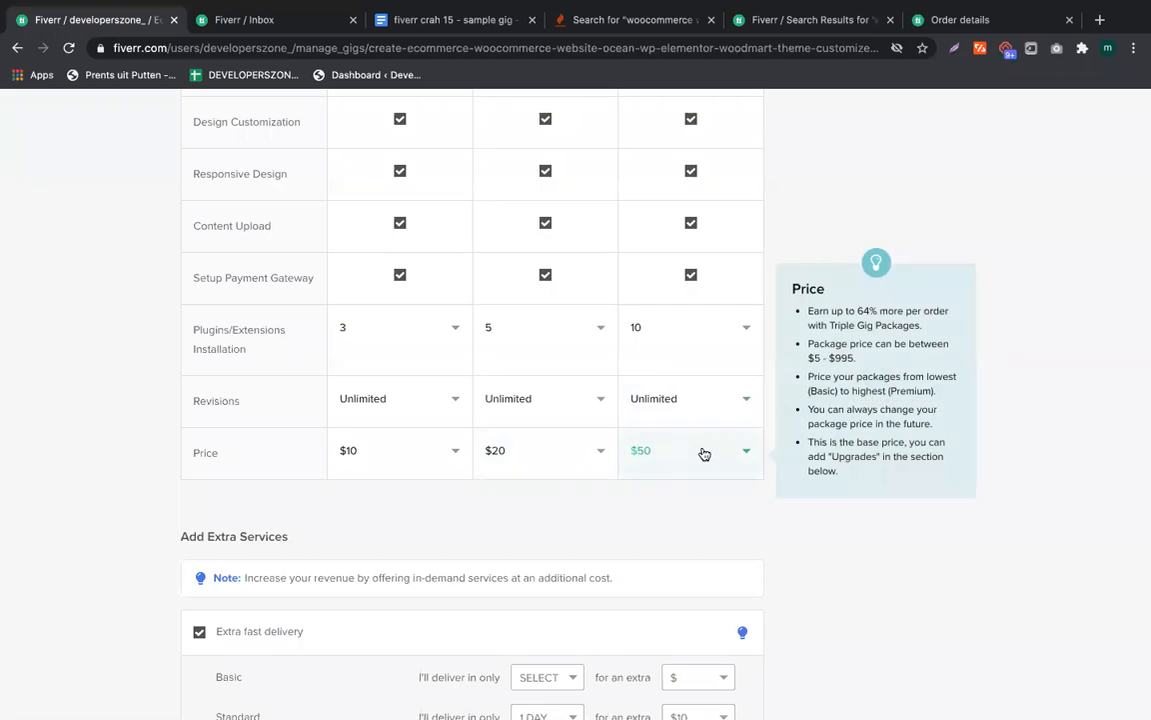
Review the extra services, from extra fast delivery and the additional page and plugin options to the custom extras
scroll(703, 454, "down", 3)
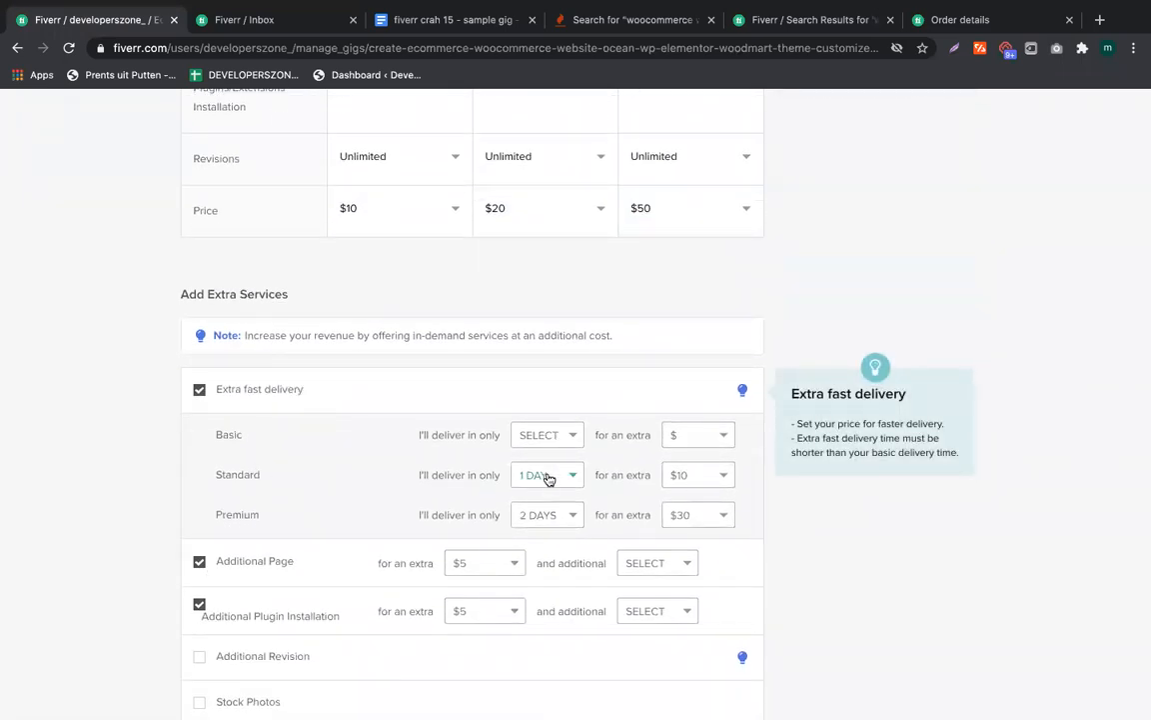
scroll(664, 479, "down", 3)
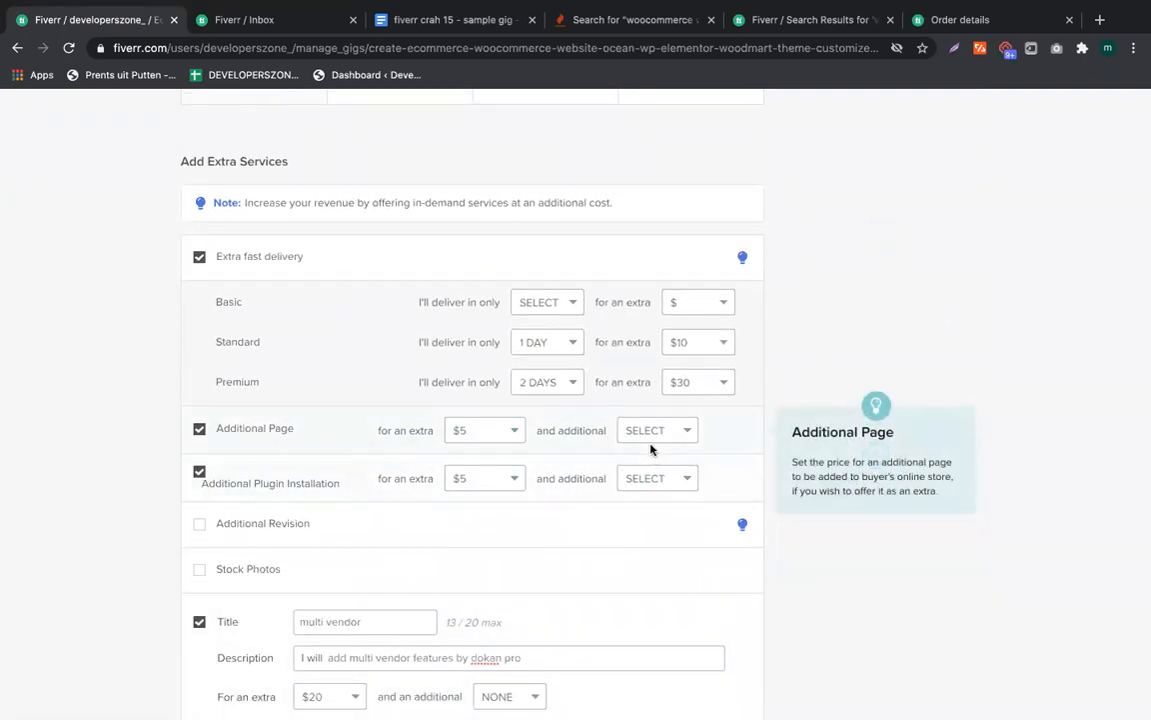
scroll(652, 446, "down", 2)
scroll(652, 446, "down", 6)
scroll(651, 442, "up", 5)
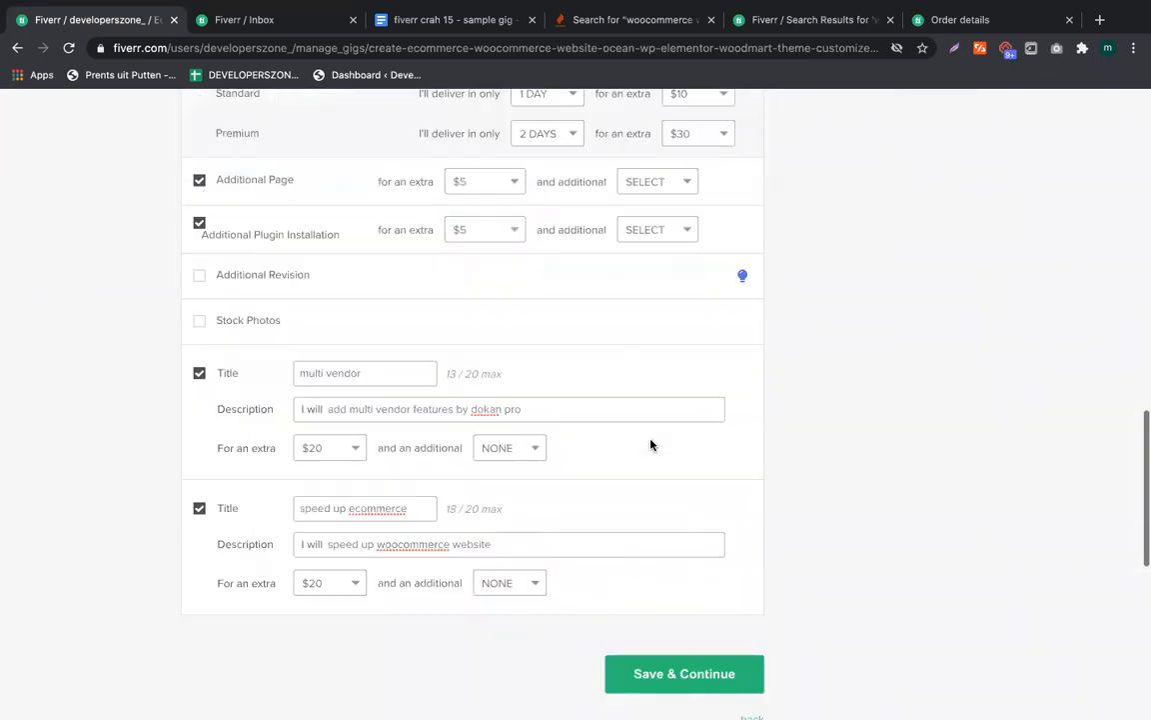
scroll(651, 445, "down", 1)
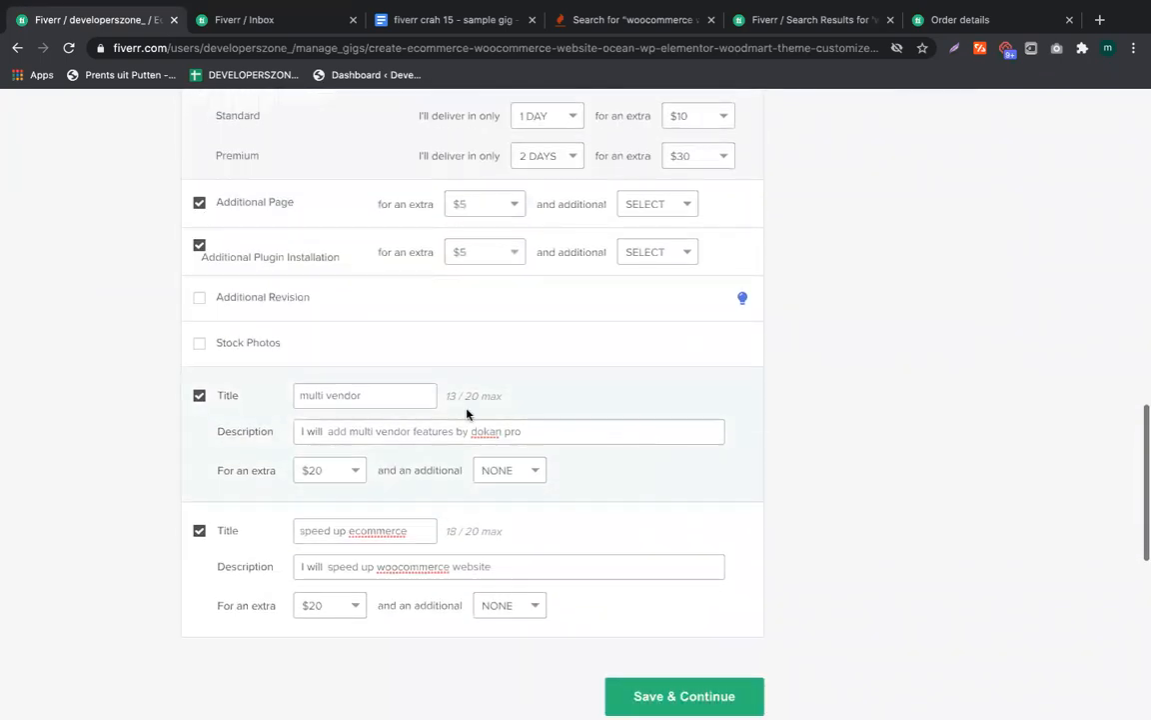
left_click(384, 396)
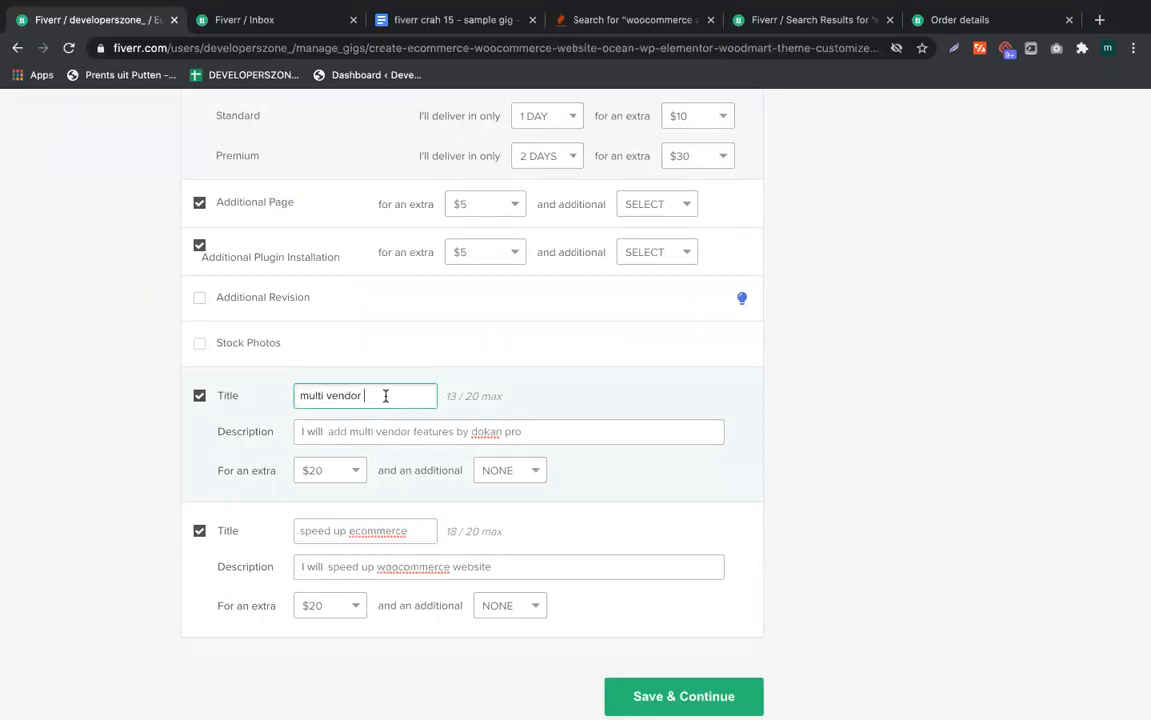
Save the pricing section and continue to the gig's Description & FAQ section
triple_click(384, 396)
left_click(810, 452)
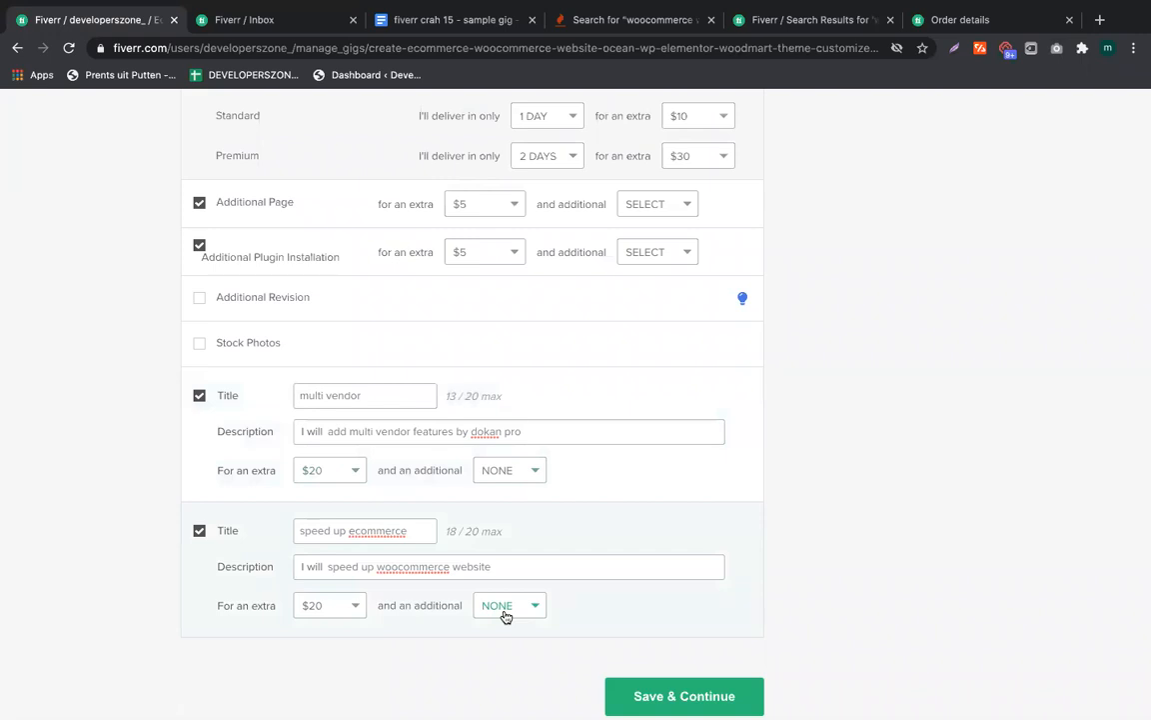
scroll(506, 617, "down", 2)
left_click(674, 577)
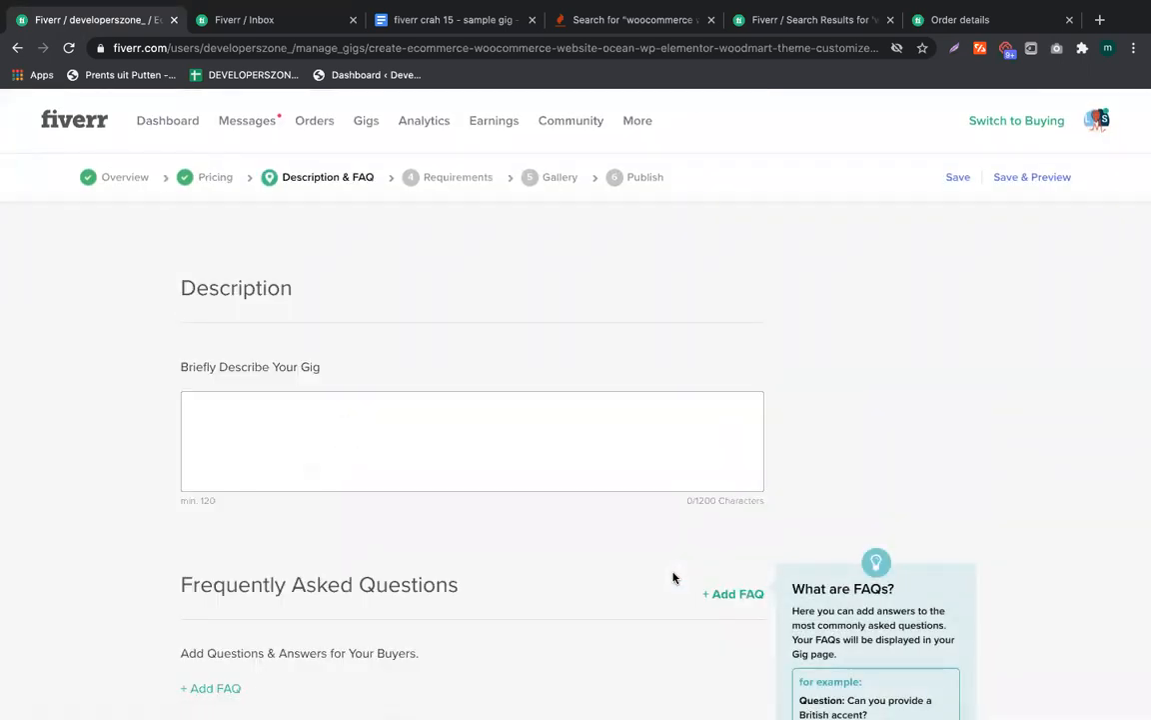
Check the description's character limit and start the gig description with the arrow bullet "If you need a complete ecommerce website"
left_click(344, 418)
scroll(344, 418, "down", 2)
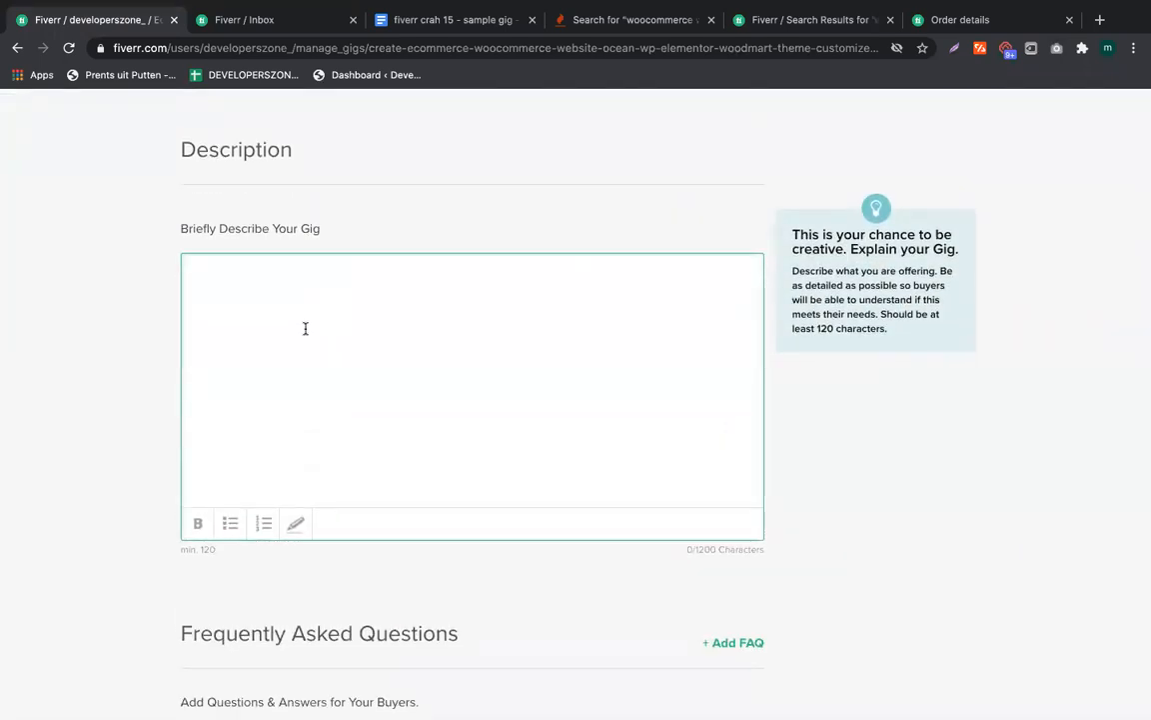
left_click(706, 550)
double_click(707, 361)
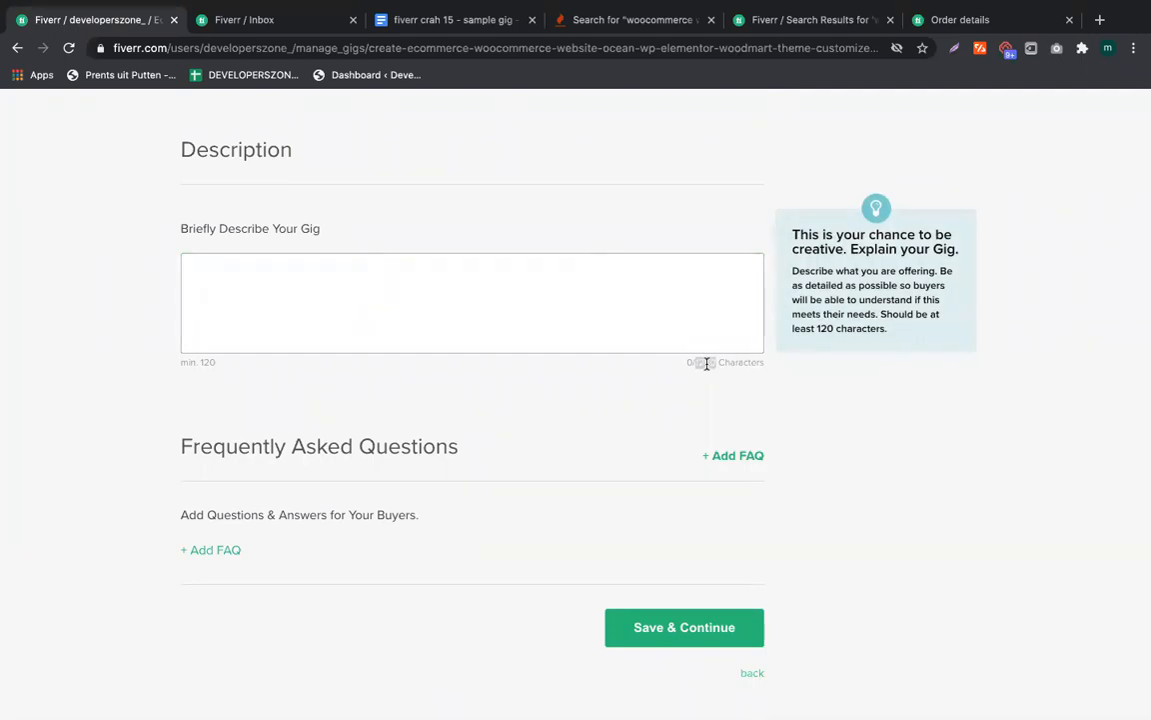
left_click(586, 312)
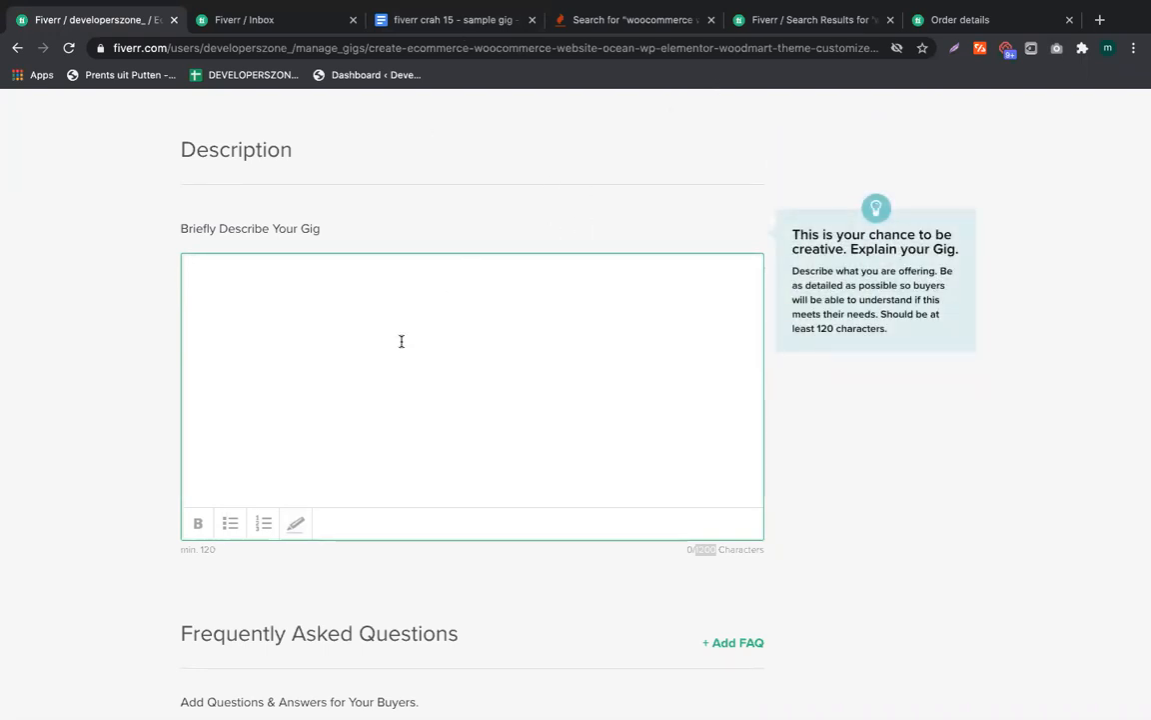
type("➤ 20 products upload ➤ ocean wp/ woodmart ➤ payment gateway ➤ shipping/ tax ➤ cart/ checkout")
left_click_drag(204, 267, 334, 337)
key("BackSpace")
type("If you need ")
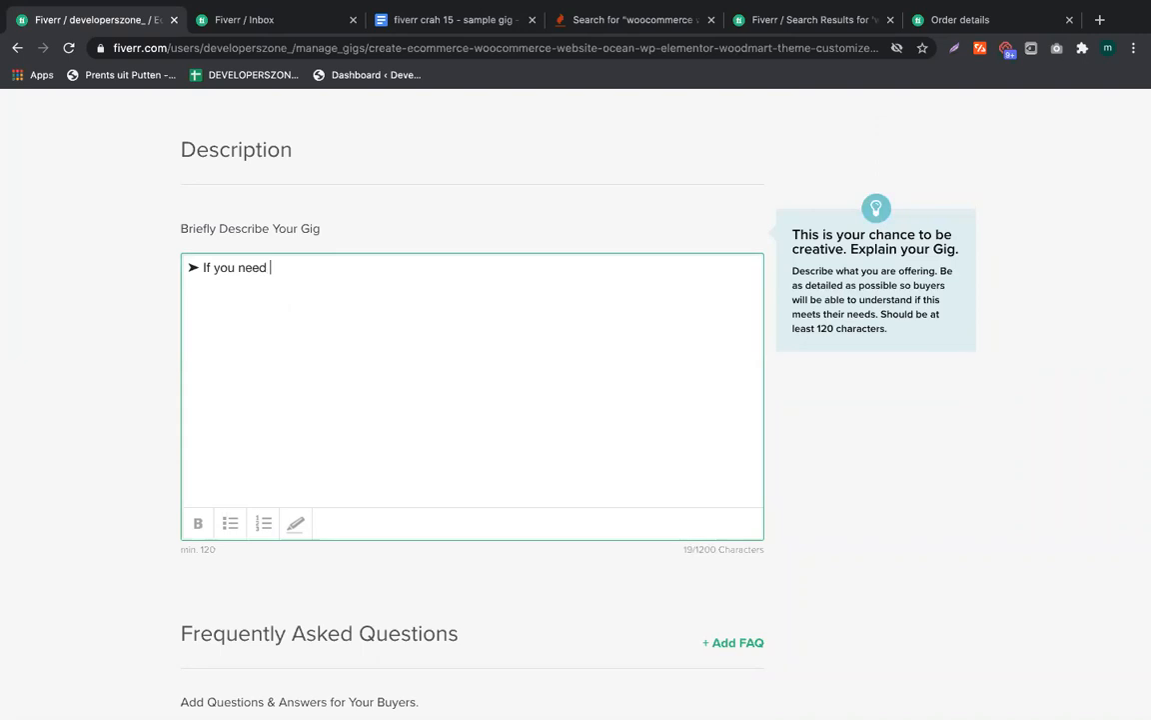
type("a complete ")
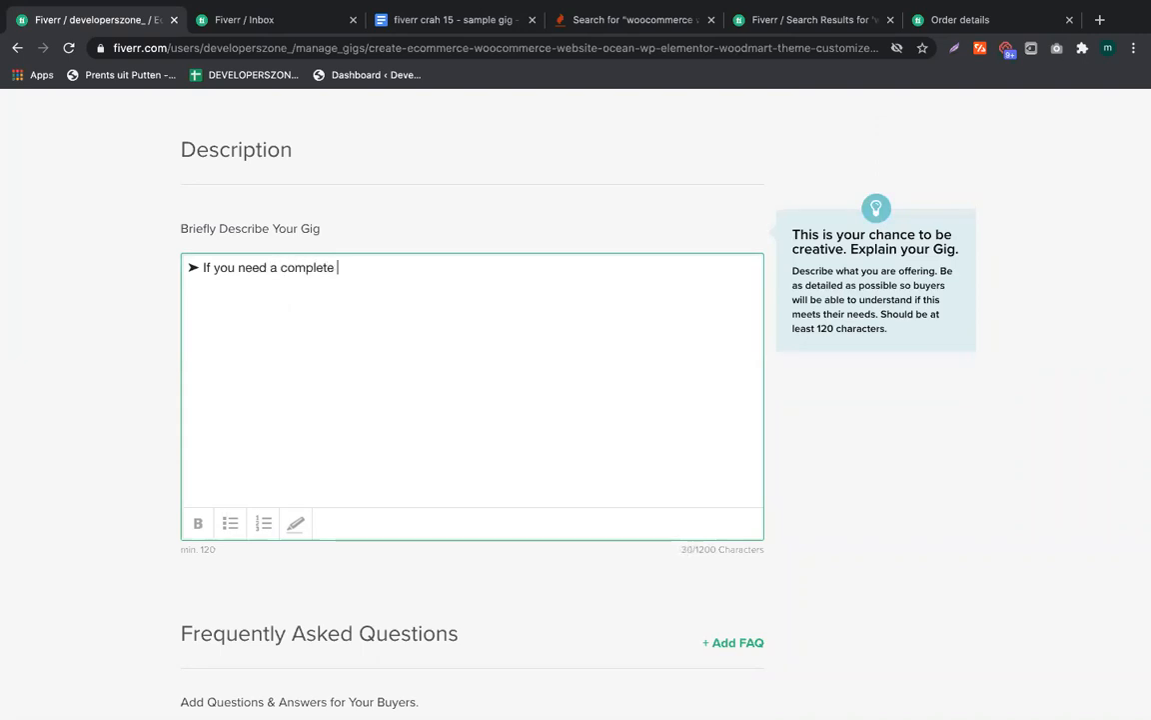
type("ecommerce website")
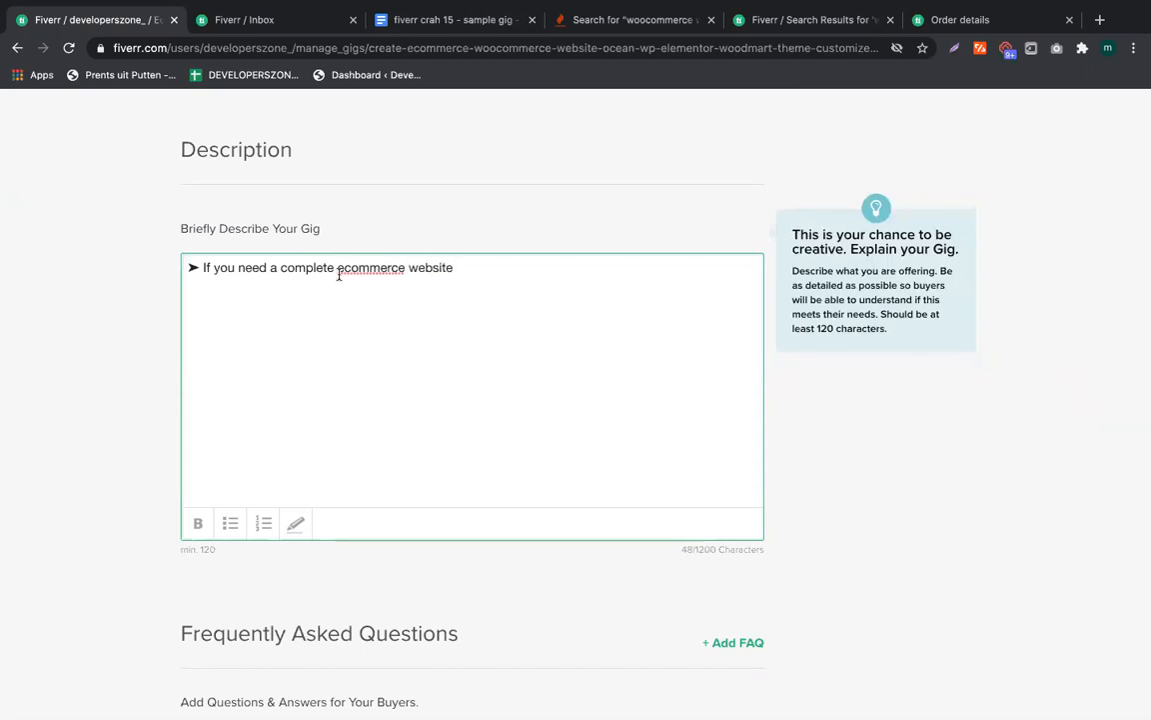
Consult the keywords in the sample gig document and extend the first bullet with "or woocommerce website with multi vendor functionalities"
left_click_drag(339, 272, 489, 28)
left_click(459, 20)
scroll(434, 464, "up", 20)
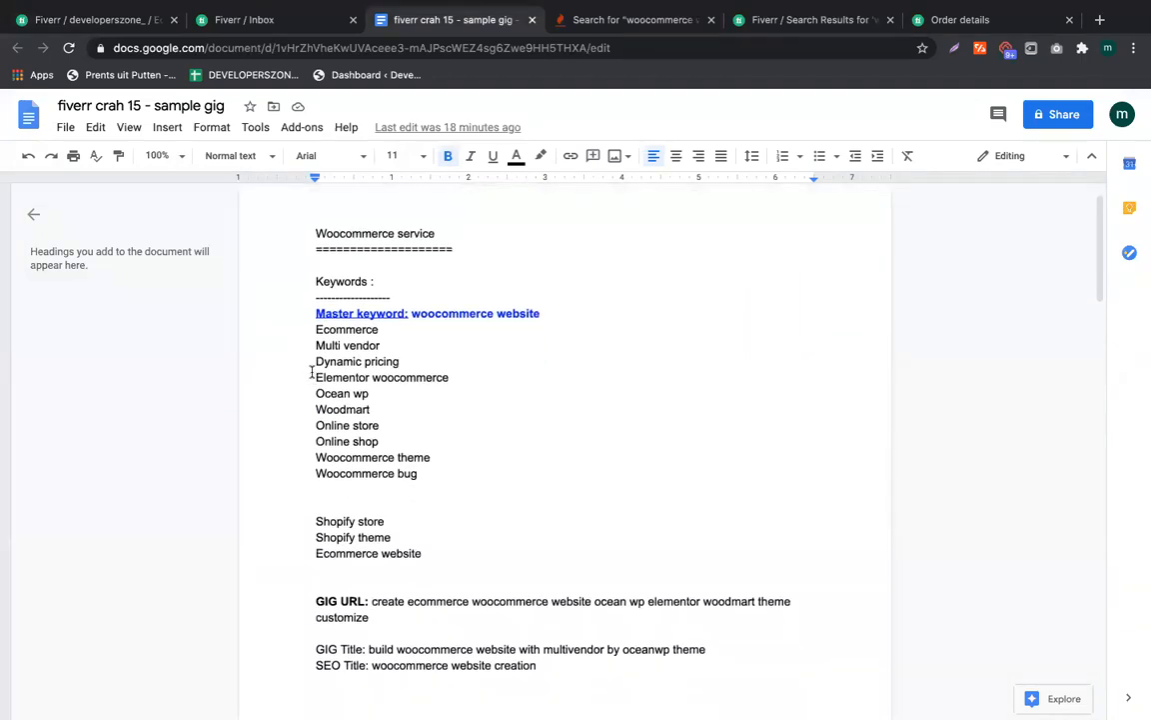
double_click(340, 329)
left_click_drag(560, 320, 409, 311)
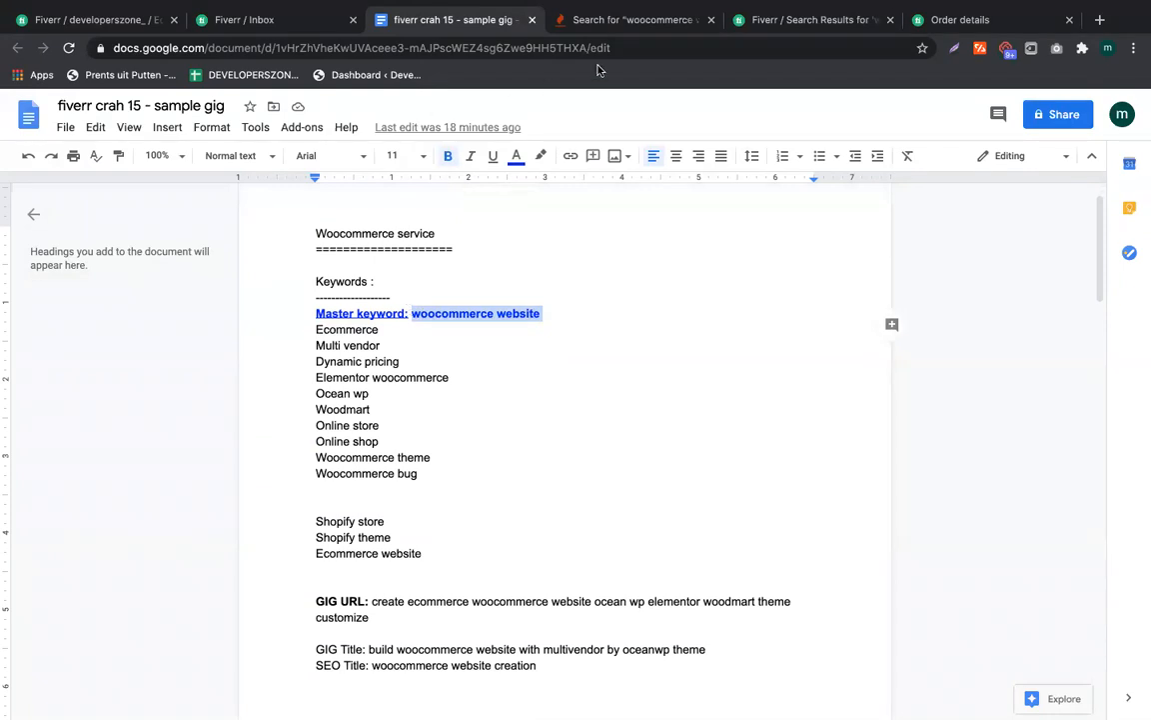
left_click(805, 20)
left_click(125, 20)
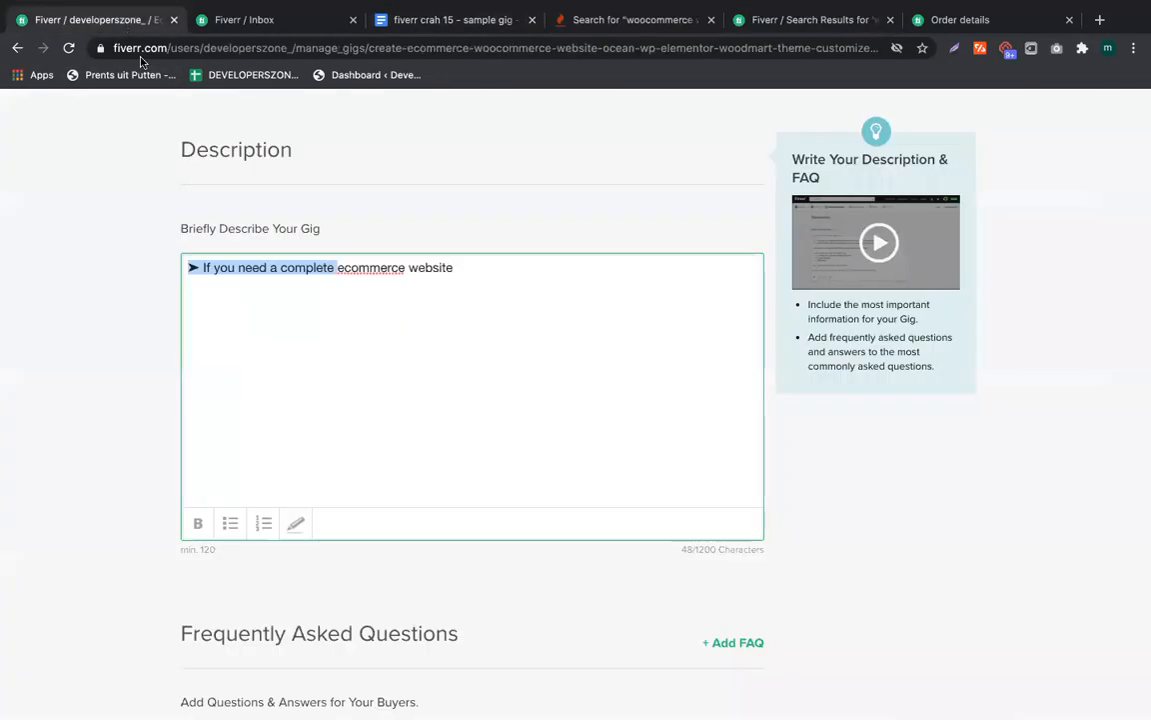
left_click(480, 269)
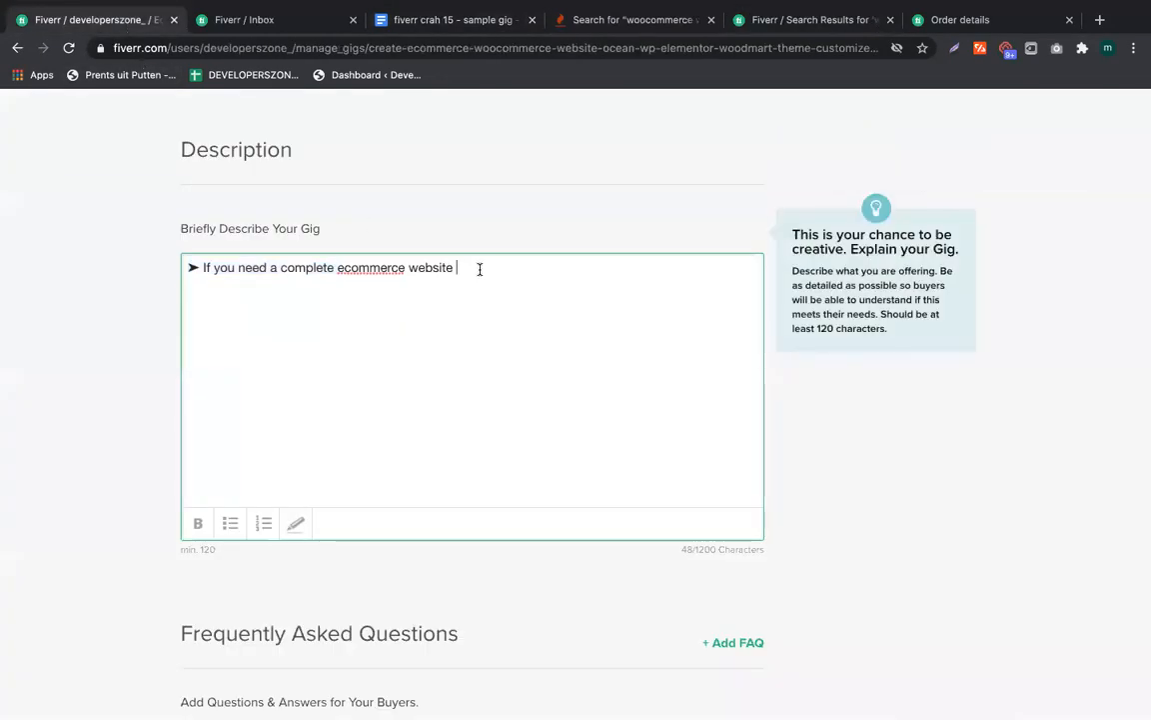
type("or ")
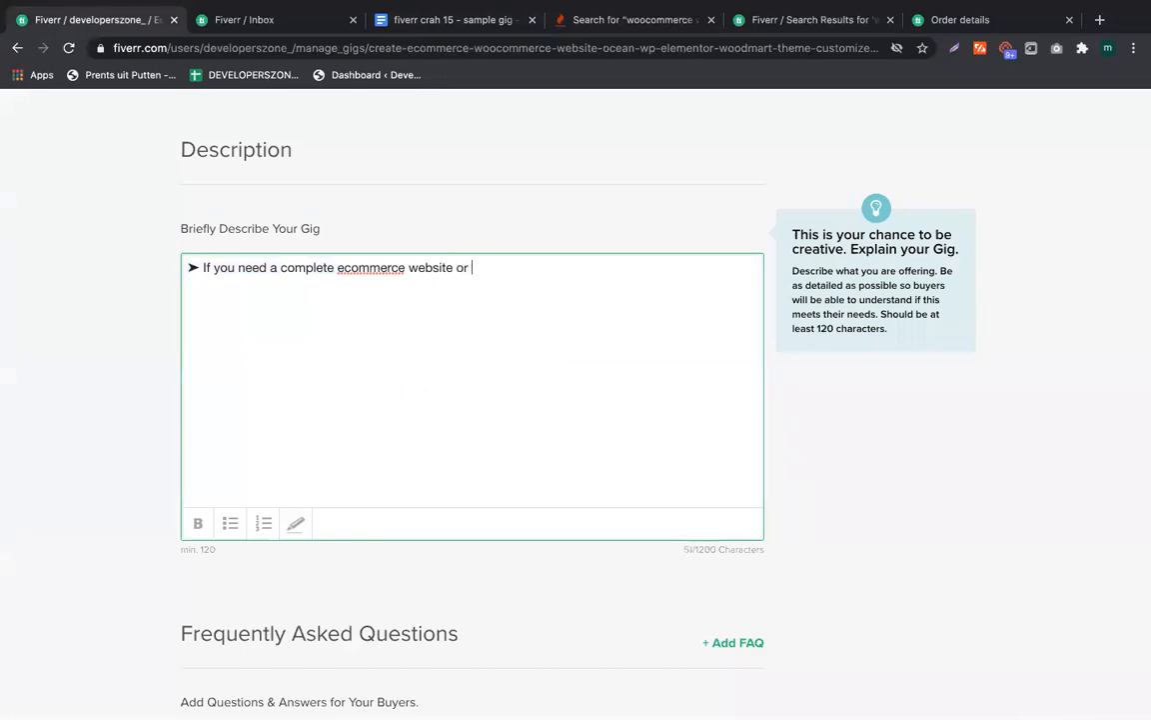
type("woocommerce website w")
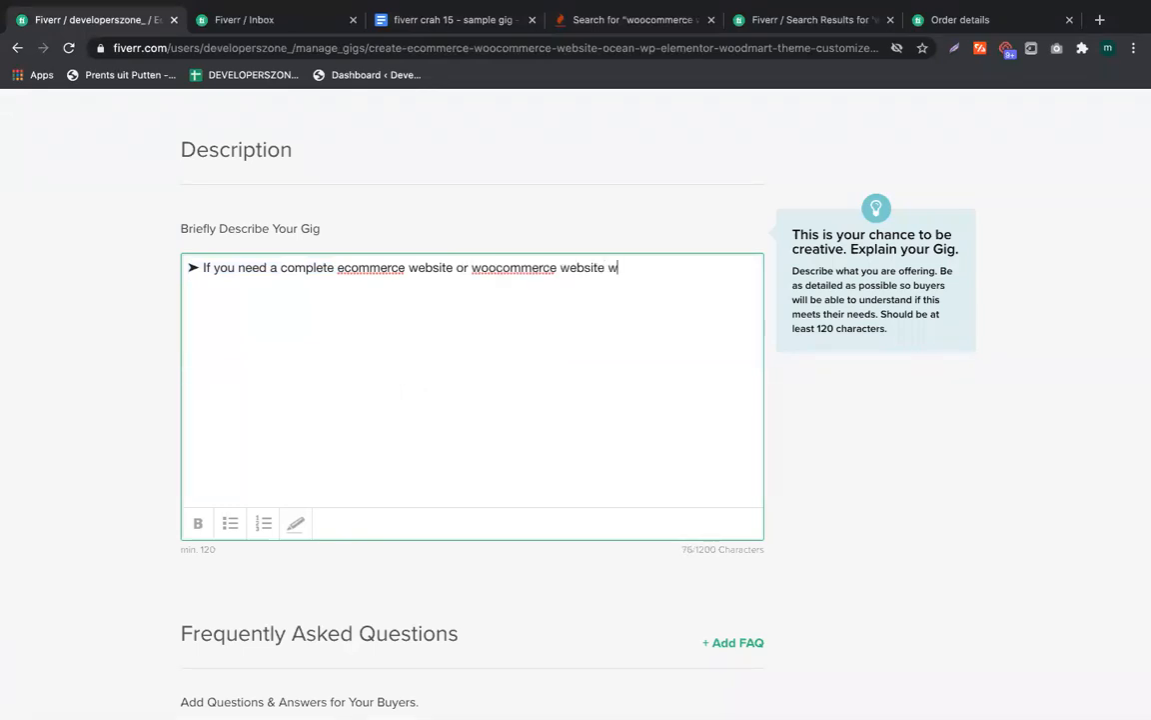
type("ith multi vendor")
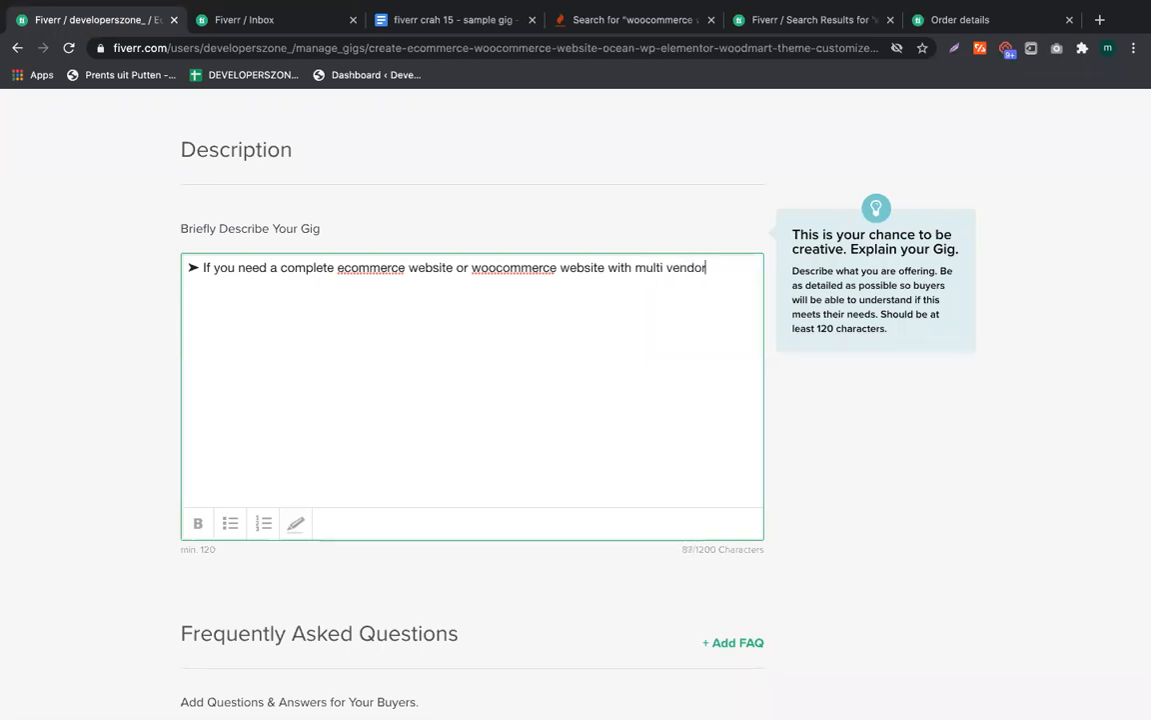
type(" functionalities")
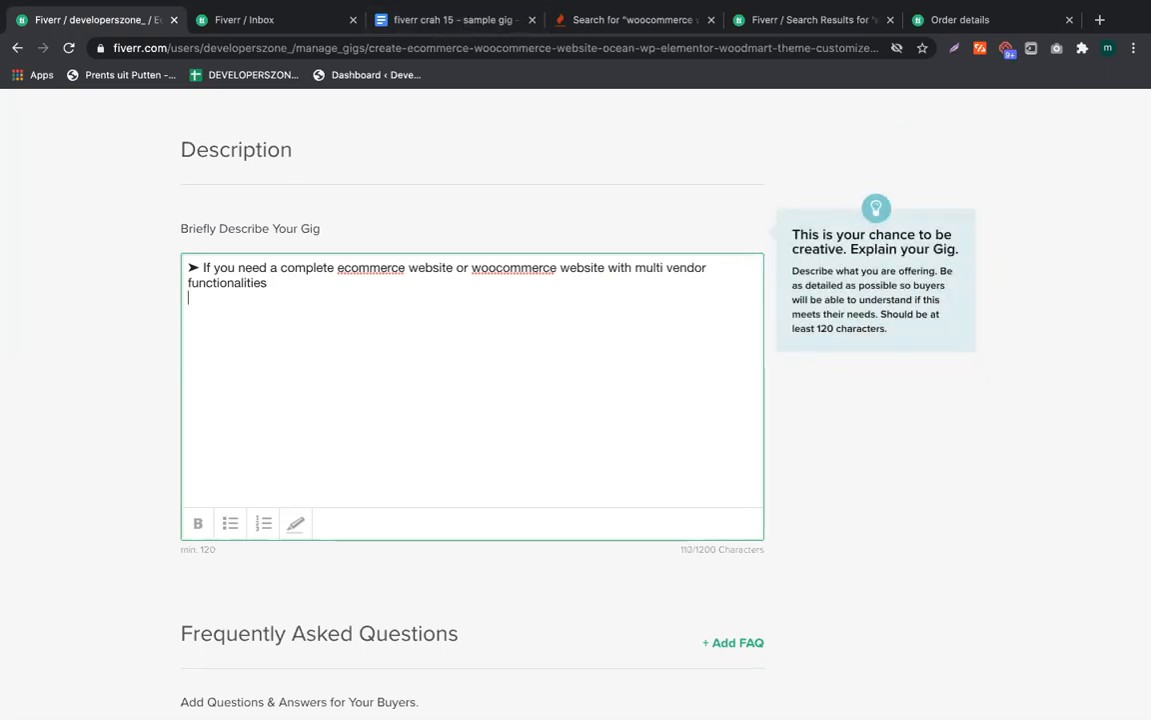
Add a second bullet with the same arrow symbol, reading "woocommerce theme customize to create online shop"
key("BackSpace")
key("super+Up")
key("shift+Right")
key("super+c")
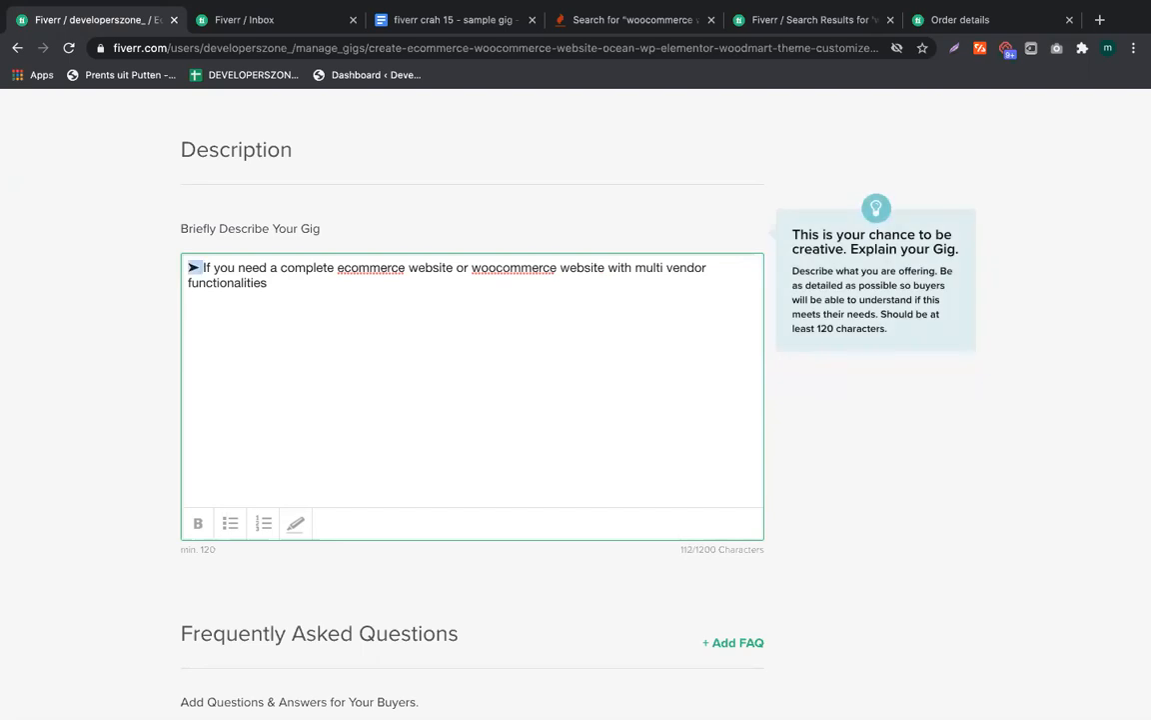
key("Down")
key("super+Right")
key("Return")
key("super+v")
type("woocomme")
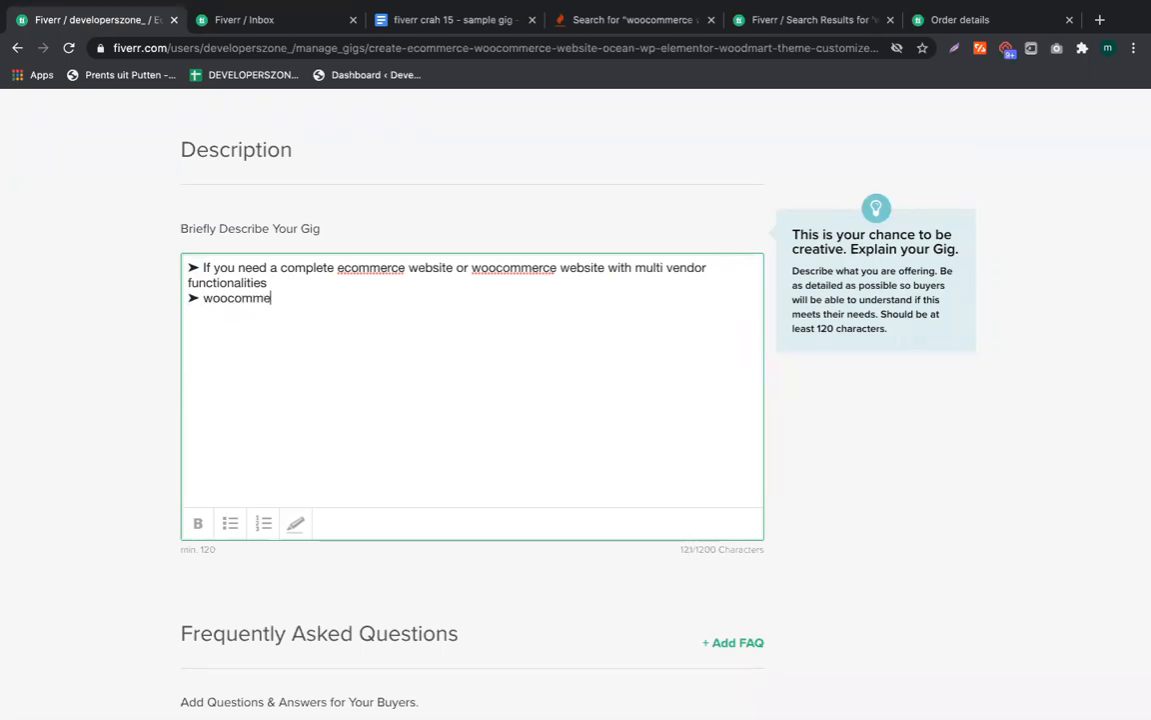
type("rce theme c")
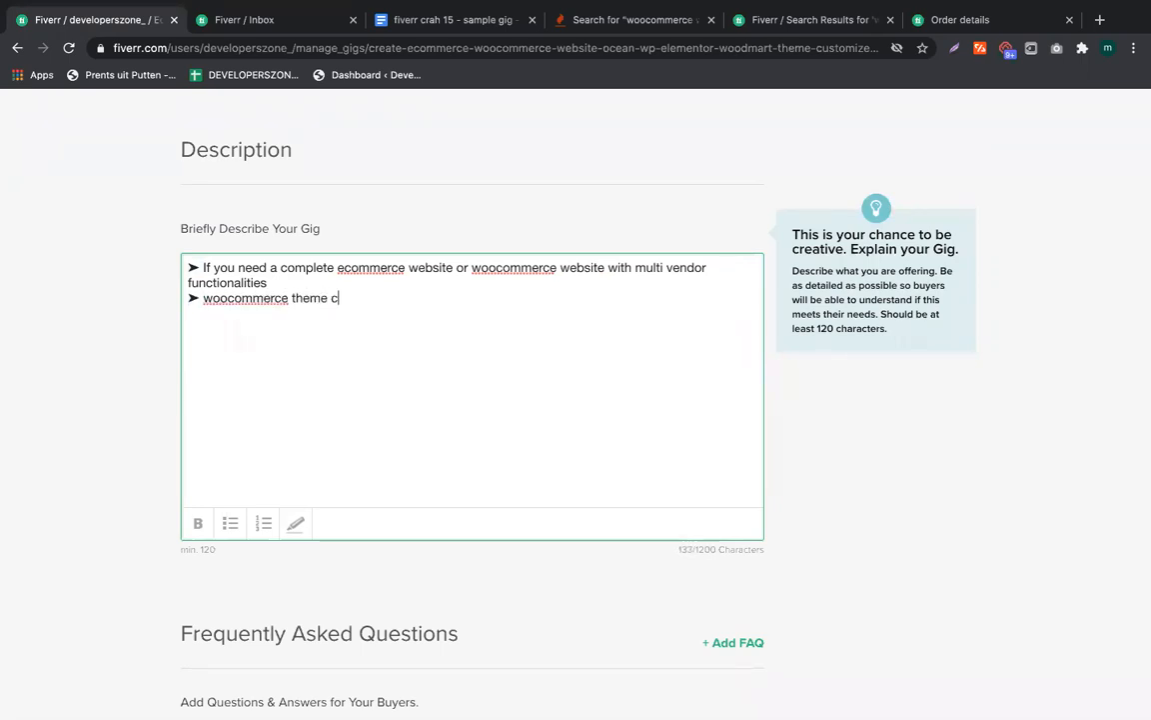
type("ustomize ")
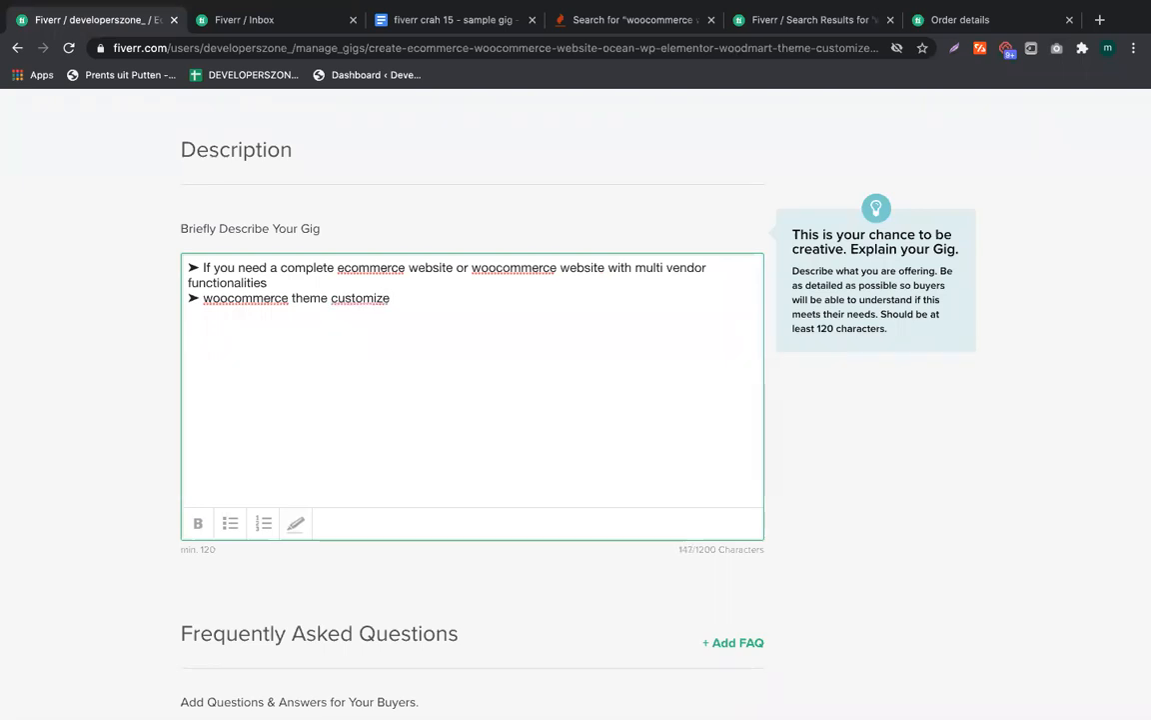
type("to create online shop")
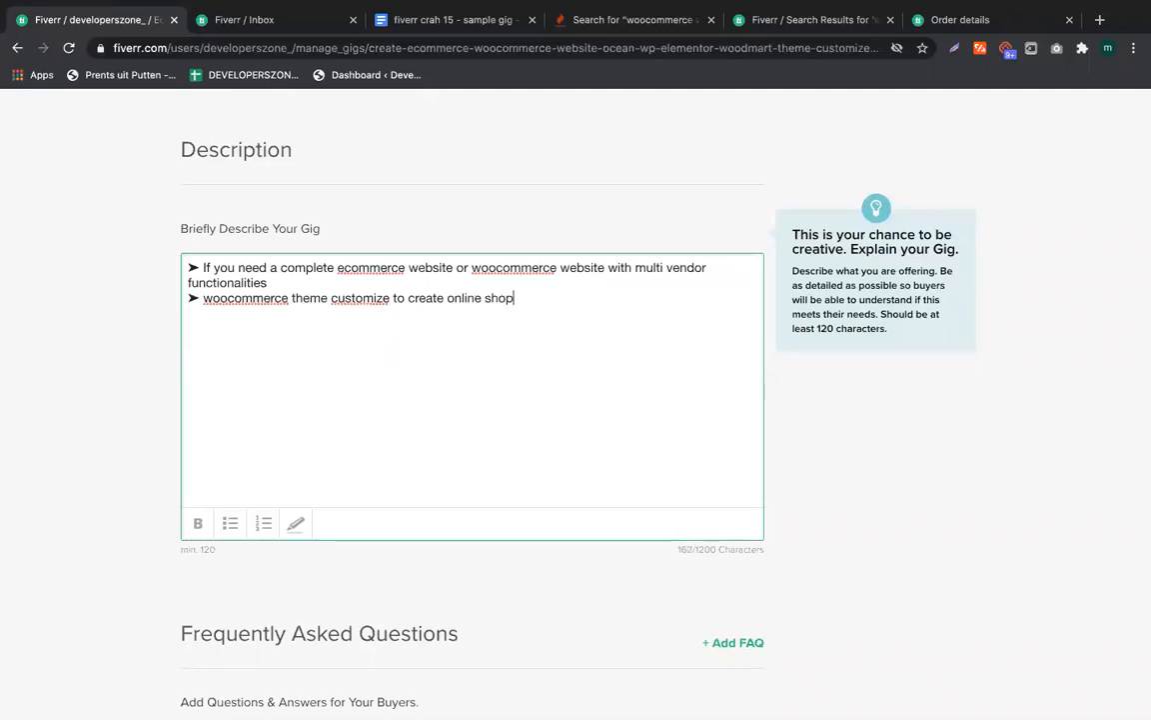
Compare the second bullet with the sample gig document's keyword list and copy the keywords "Ocean wp" and "Woodmart"
double_click(355, 299)
left_click_drag(311, 302, 300, 299)
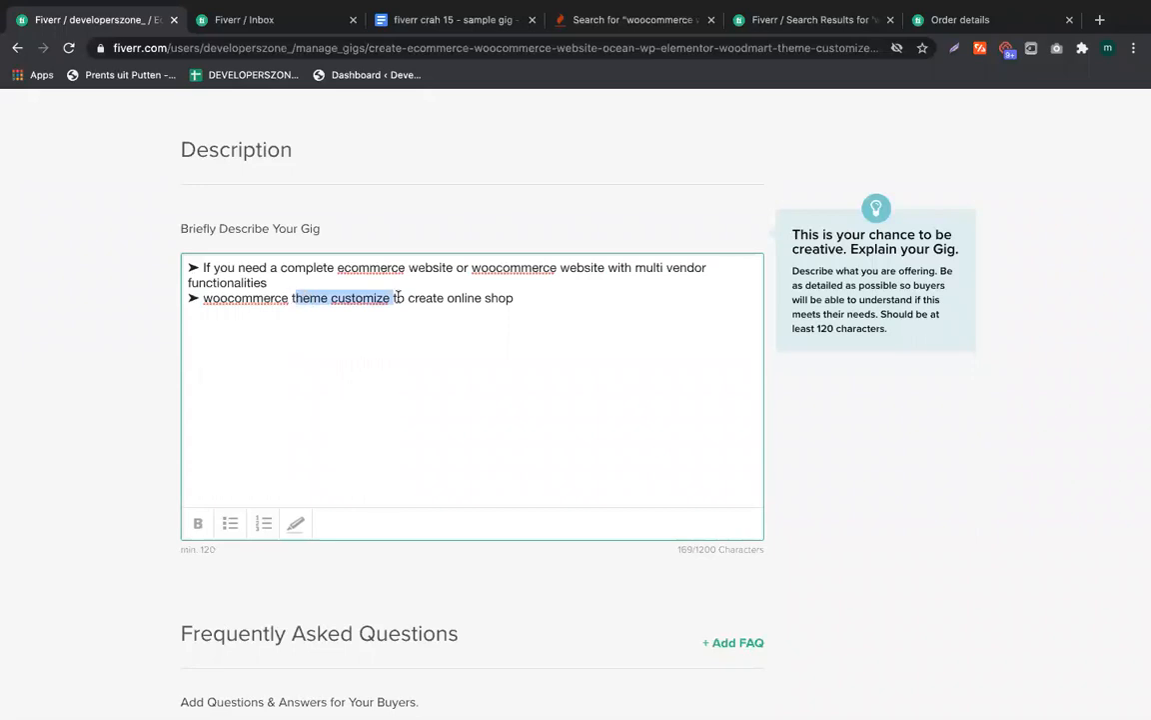
left_click(448, 298)
left_click_drag(449, 298, 514, 298)
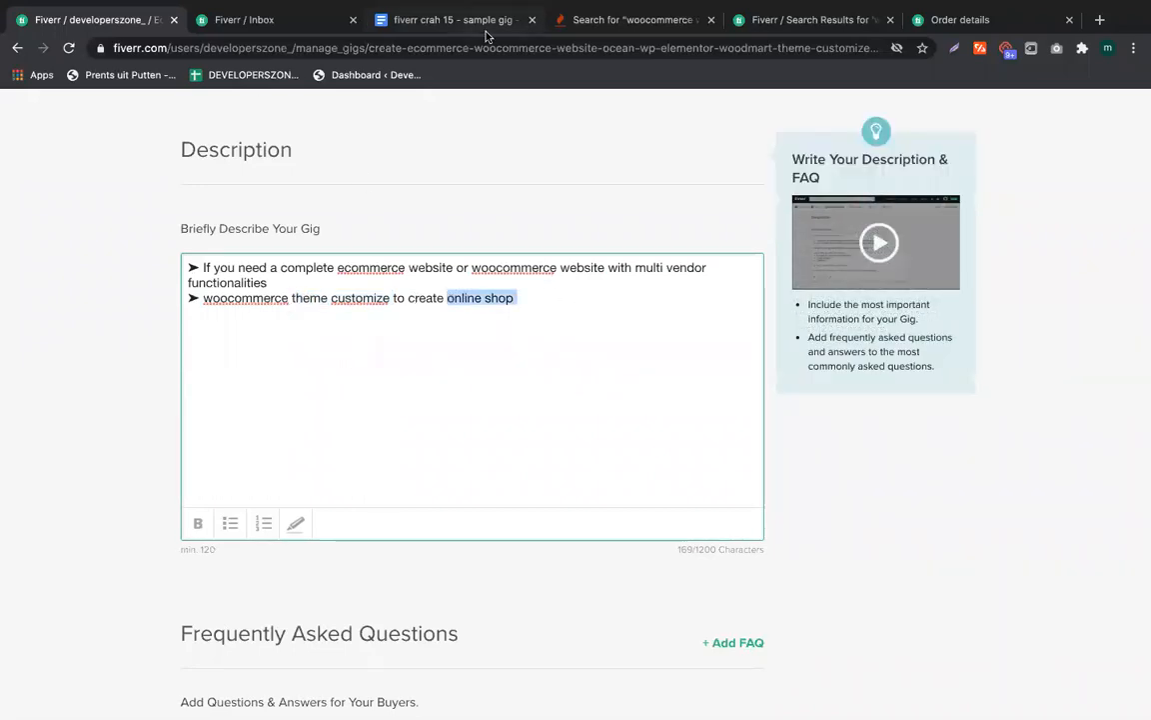
left_click(452, 19)
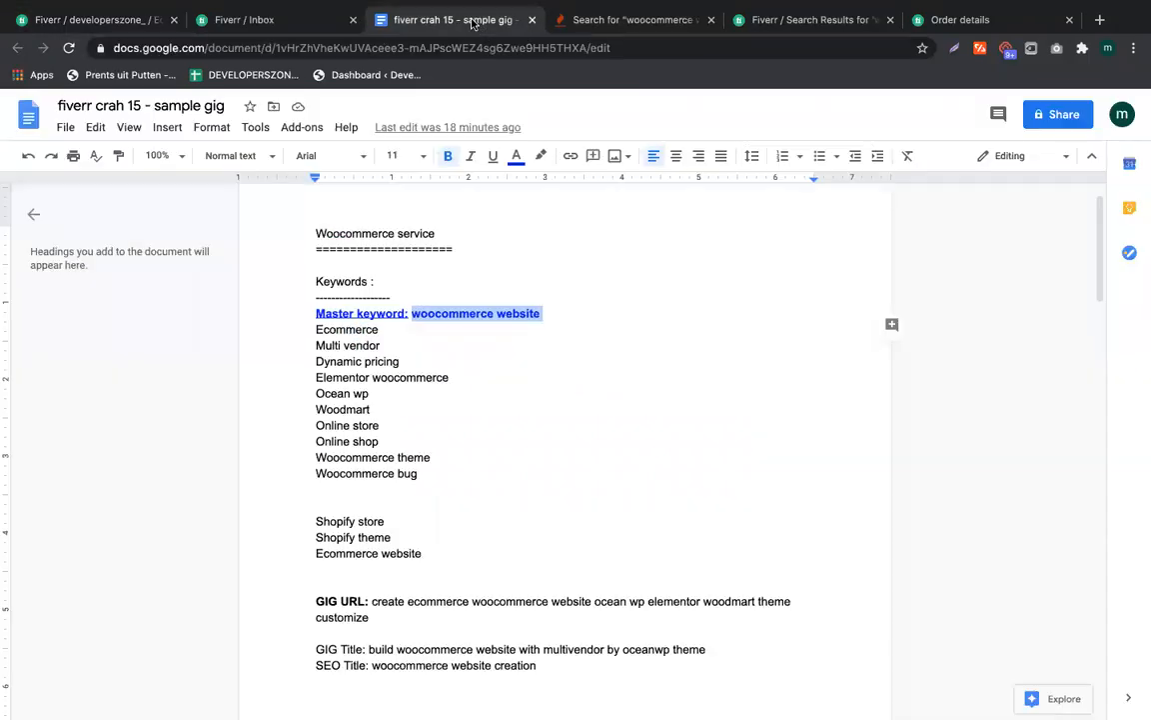
left_click_drag(404, 429, 316, 441)
left_click(375, 417)
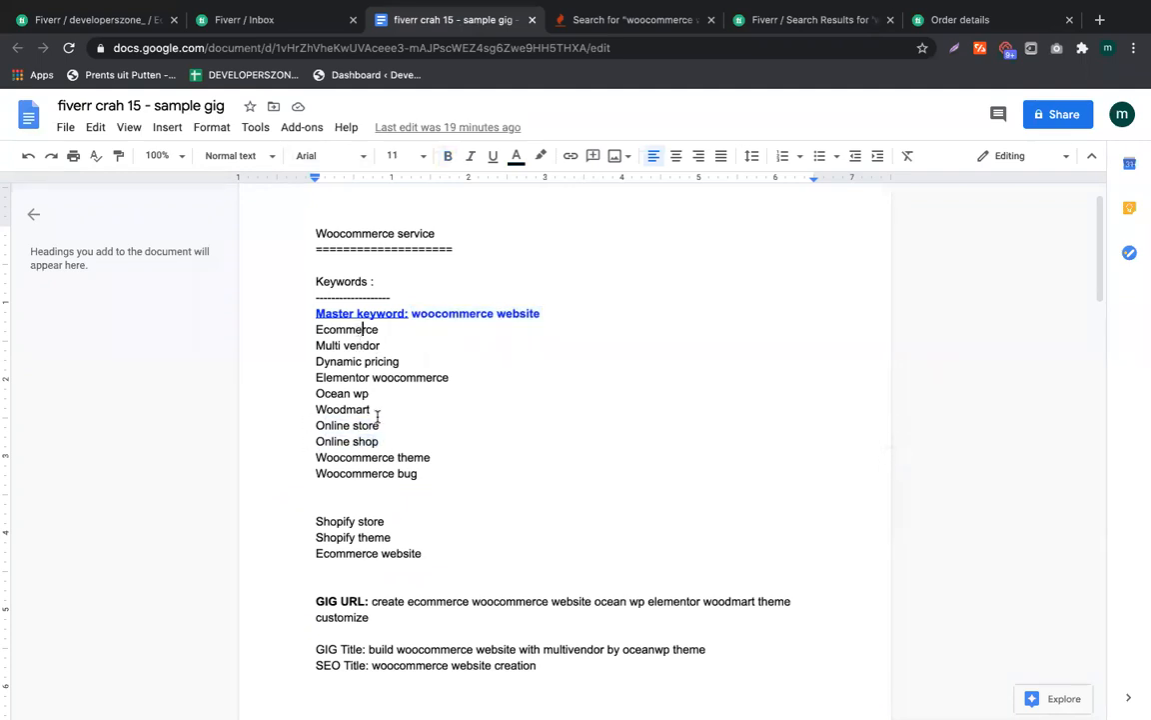
left_click_drag(373, 411, 310, 397)
key("ctrl+c")
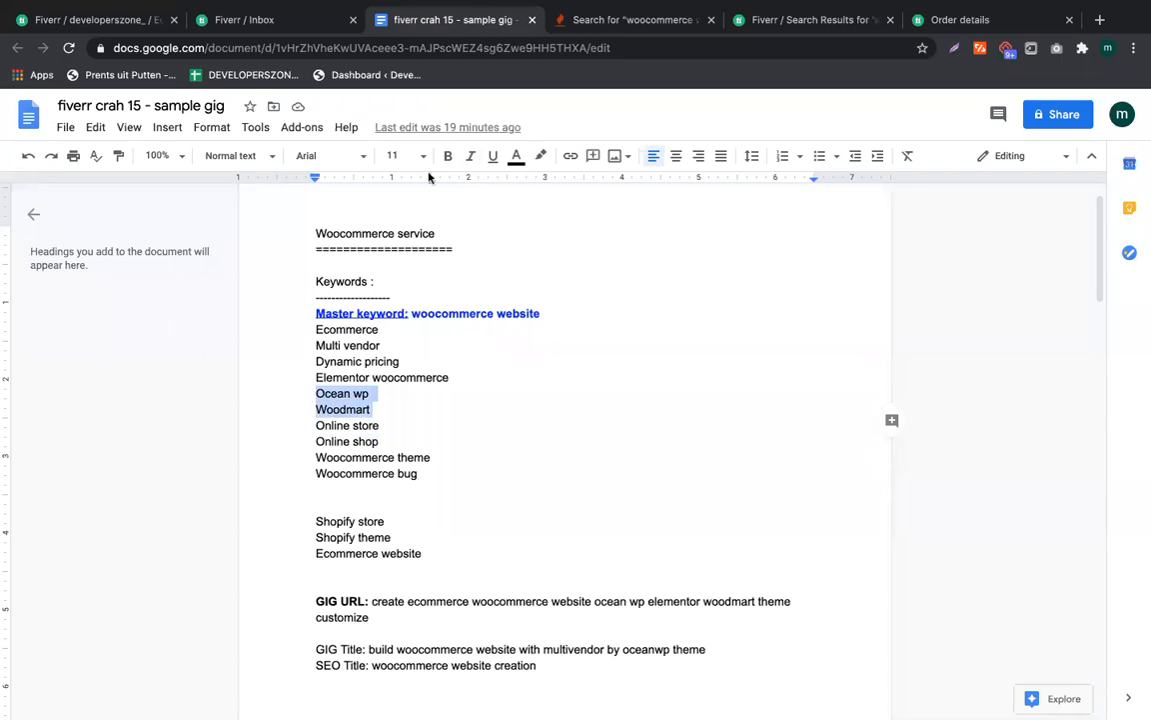
Insert "with Ocean wp or Woodmart" after "customize" in the description's second bullet
left_click(122, 20)
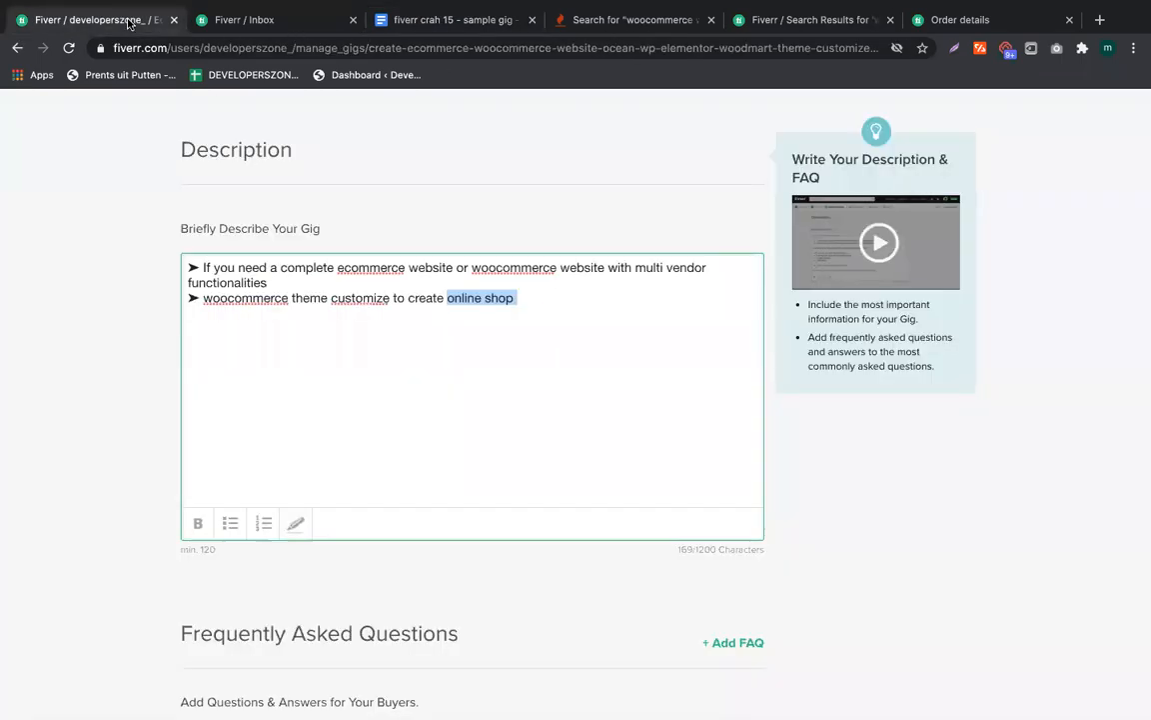
left_click(391, 294)
type("with")
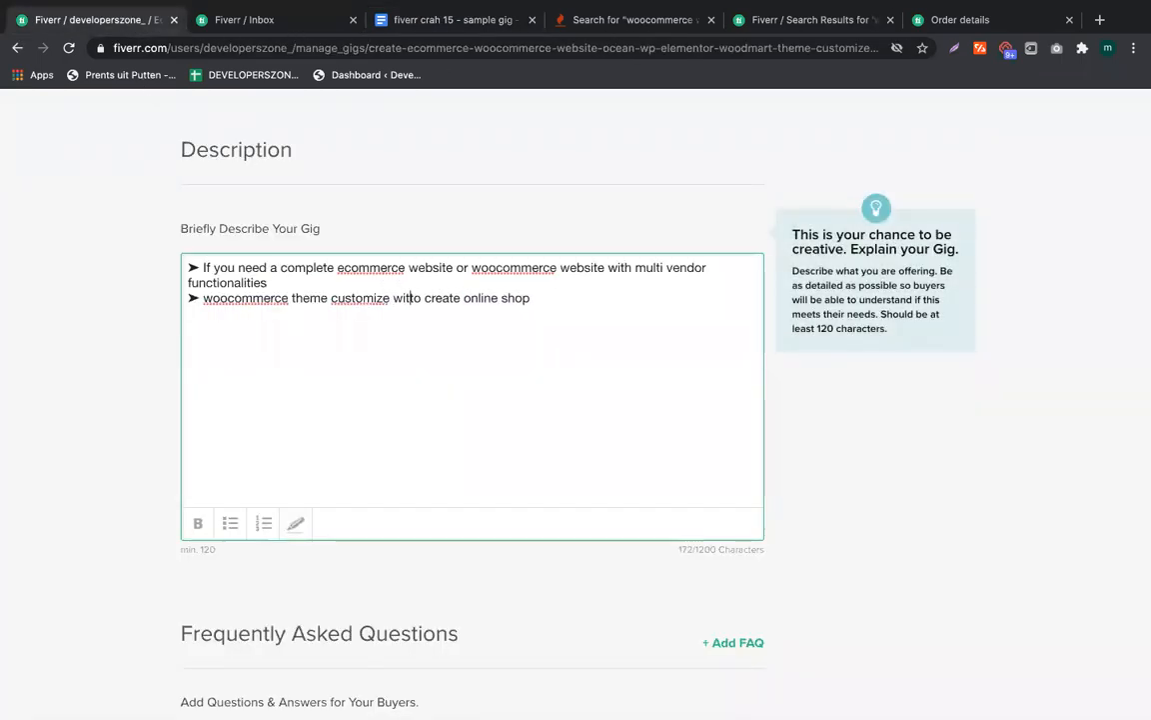
key("ctrl+v")
left_click(189, 326)
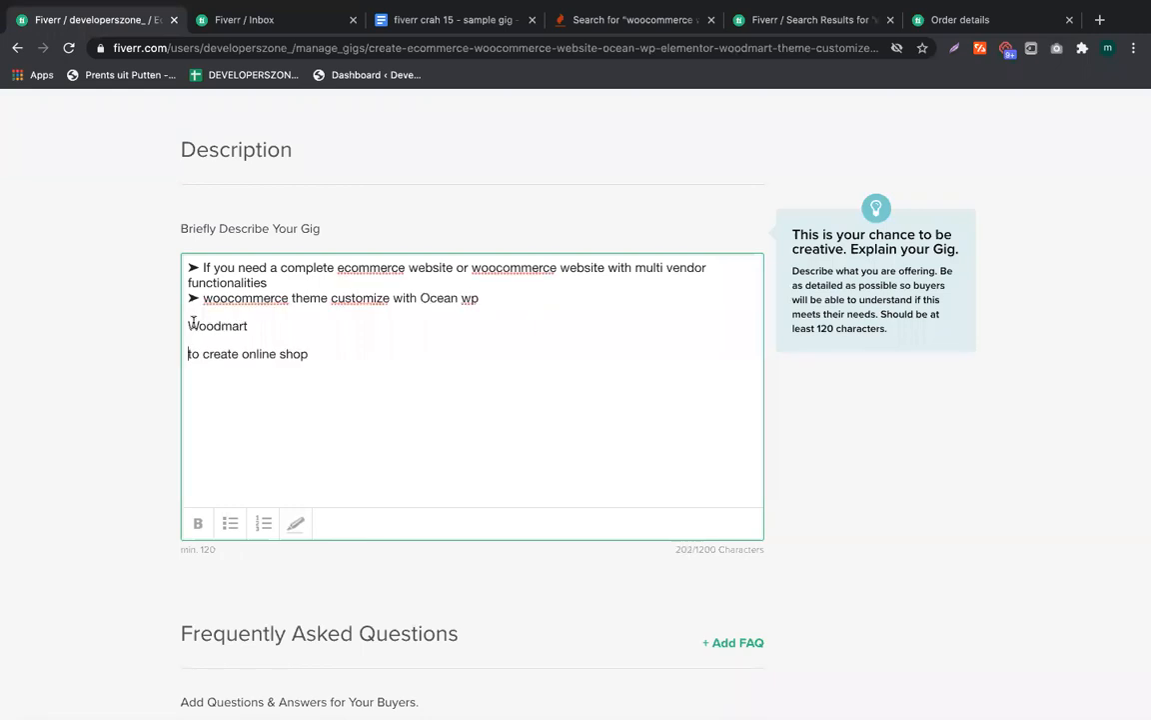
key("BackSpace")
key("BackSpace")
type("or Woodmart")
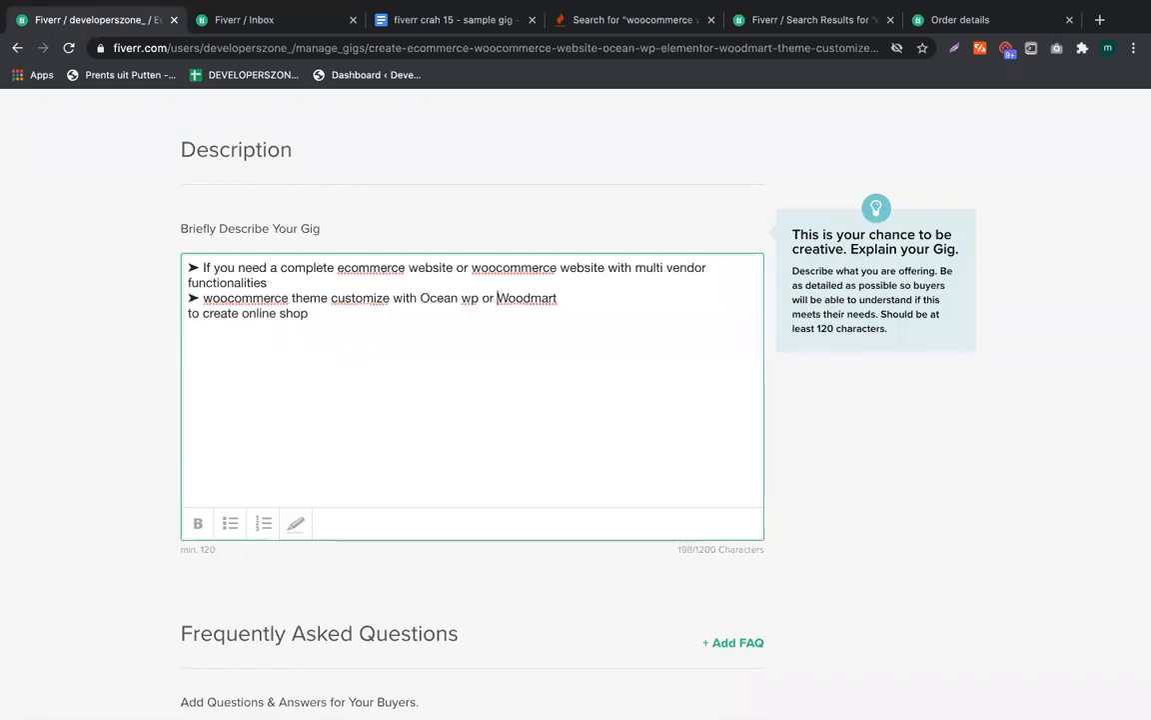
Add "theme with elementor" after "Woodmart" in the second bullet
left_click(597, 300)
type("them e")
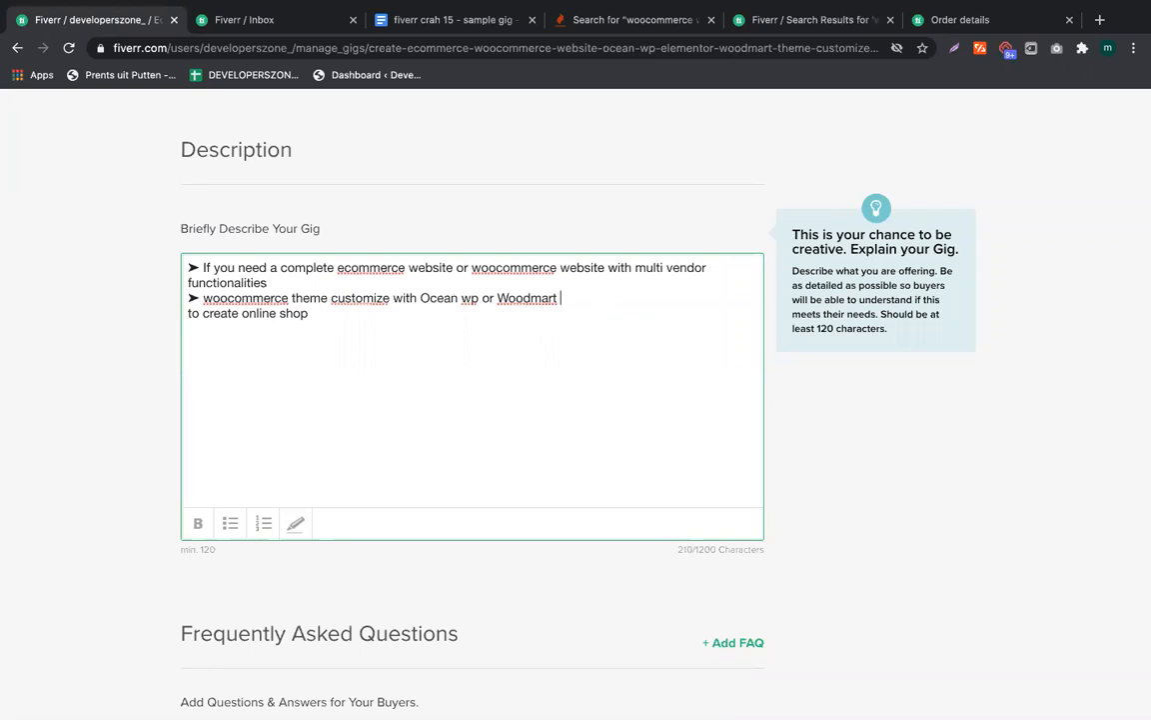
key("BackSpace")
key("BackSpace")
type("e ")
type("with ")
type("elementor to")
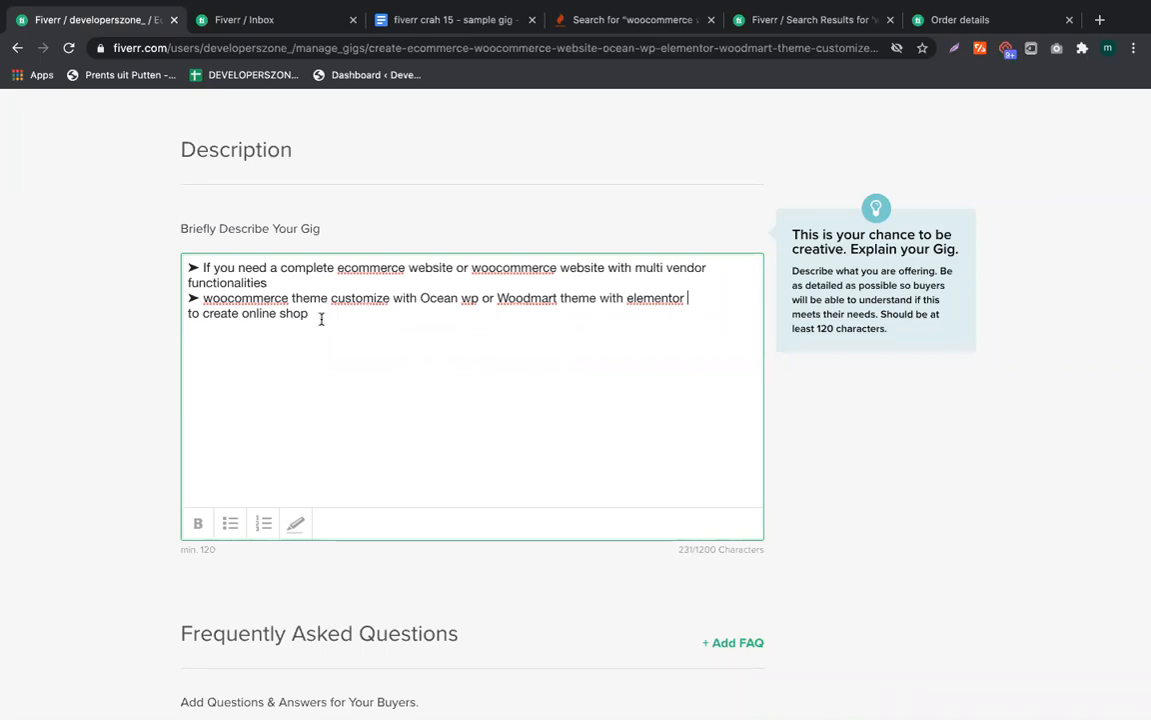
Start a third bullet below the second one, reusing the same arrow symbol
key("Return")
key("shift+Left")
key("shift+Left")
key("ctrl+c")
key("Down")
key("ctrl+v")
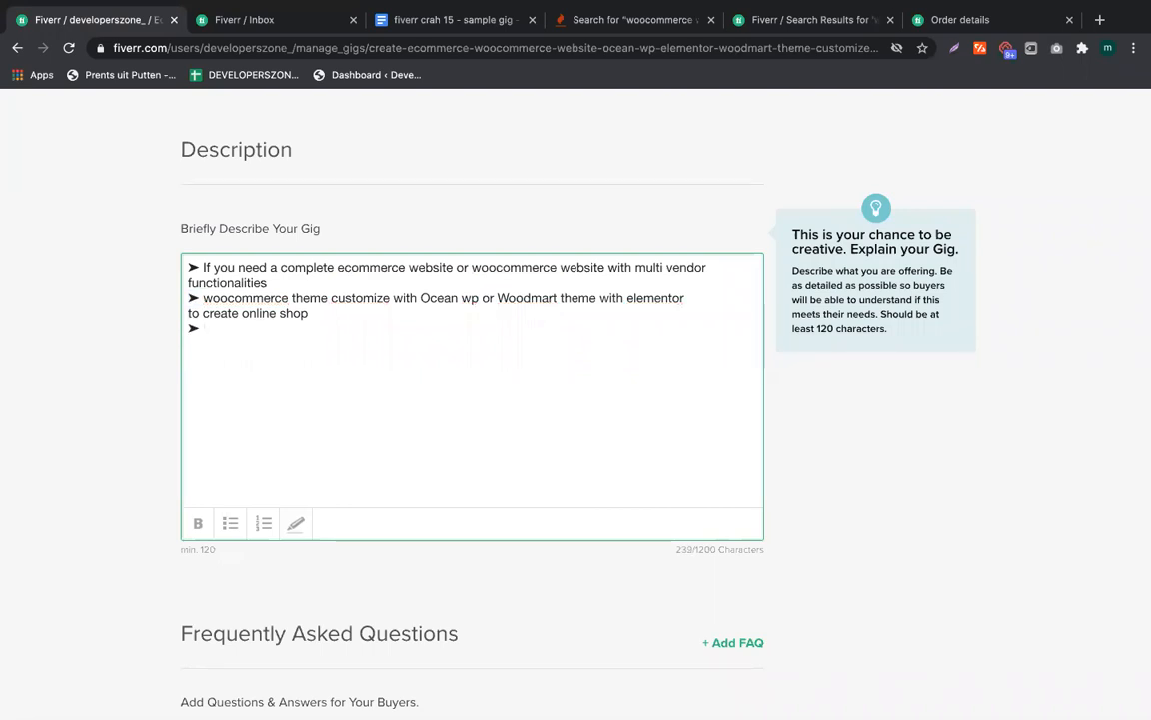
Write "payment gateway, shipping, tax," in the third bullet of the gig description
type("payment gateway")
key("BackSpace")
type(", seo")
key("BackSpace")
key("BackSpace")
key("BackSpace")
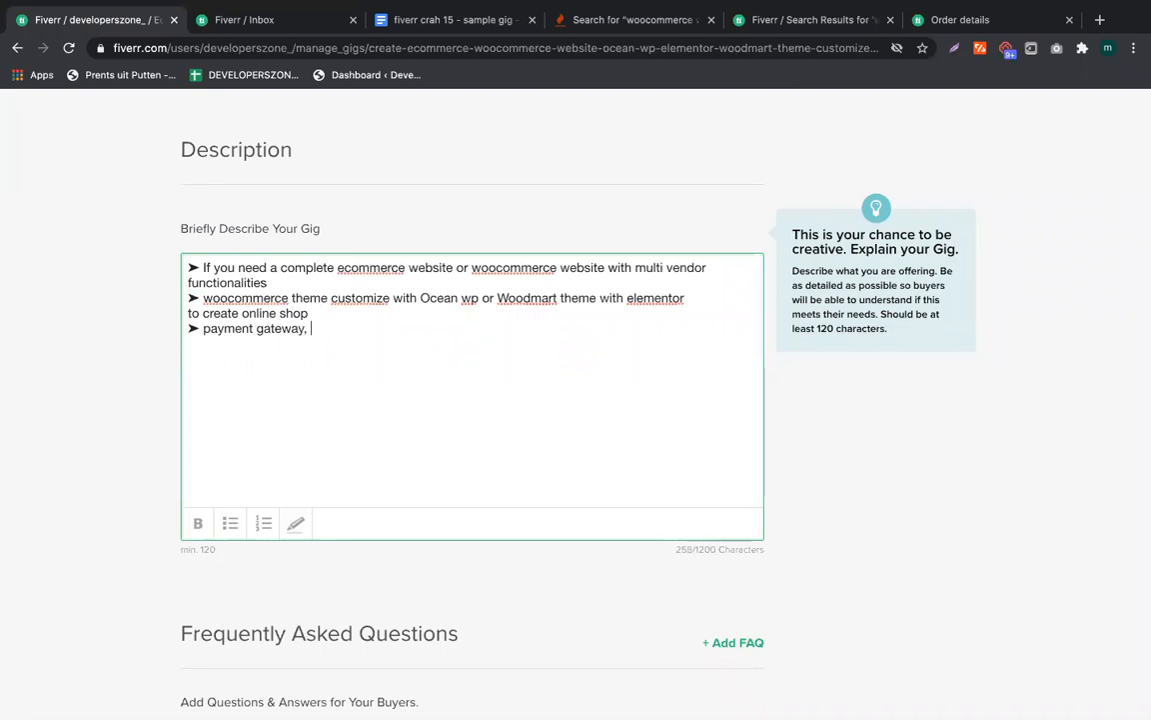
type("shipping, tax")
key("BackSpace")
type(",")
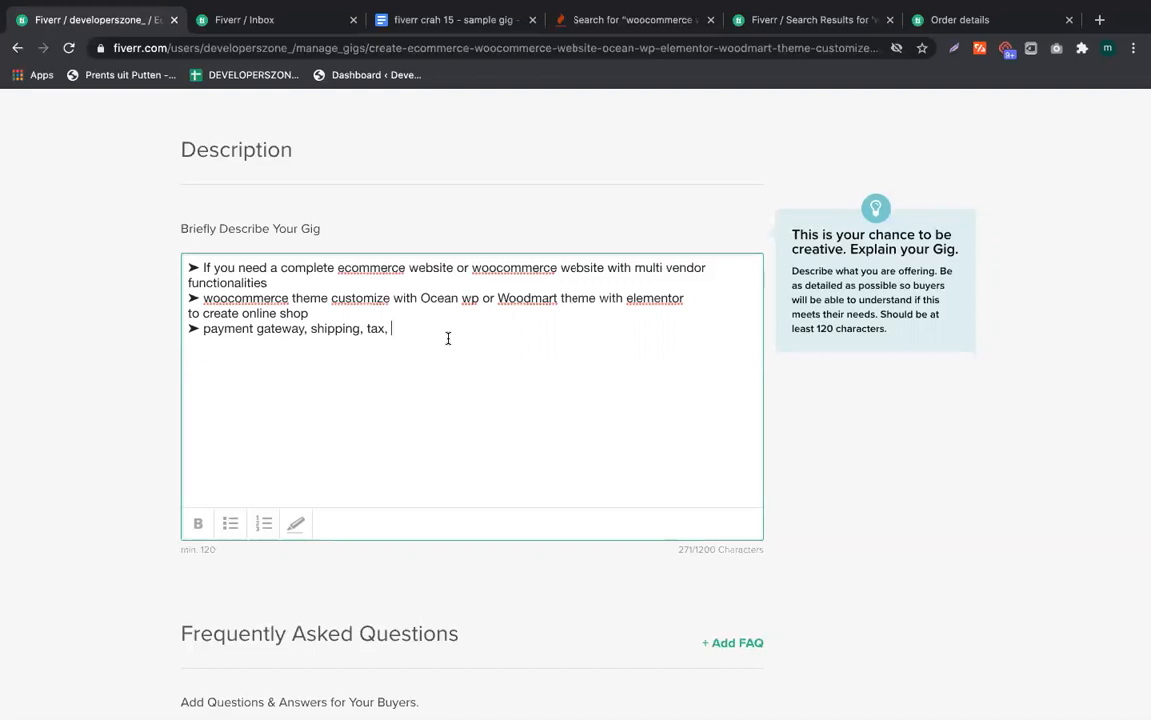
Review the keywords in the first two bullets and continue the third bullet with "cart, checkout"
double_click(514, 267)
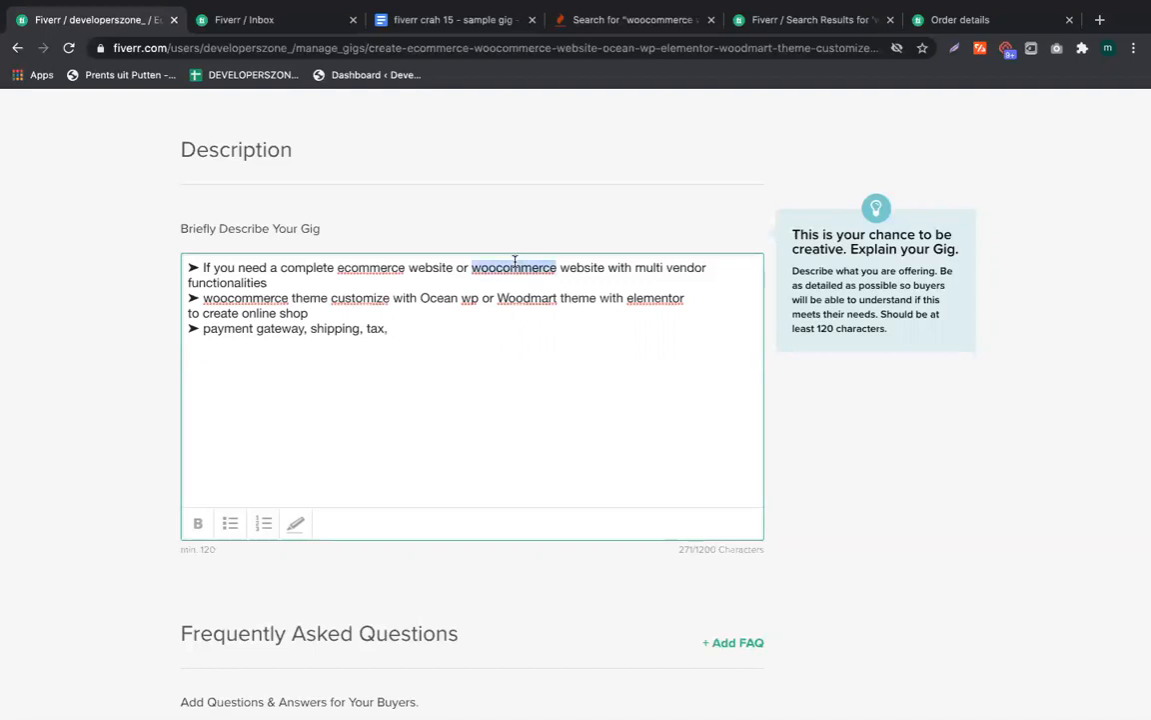
double_click(360, 268)
double_click(358, 298)
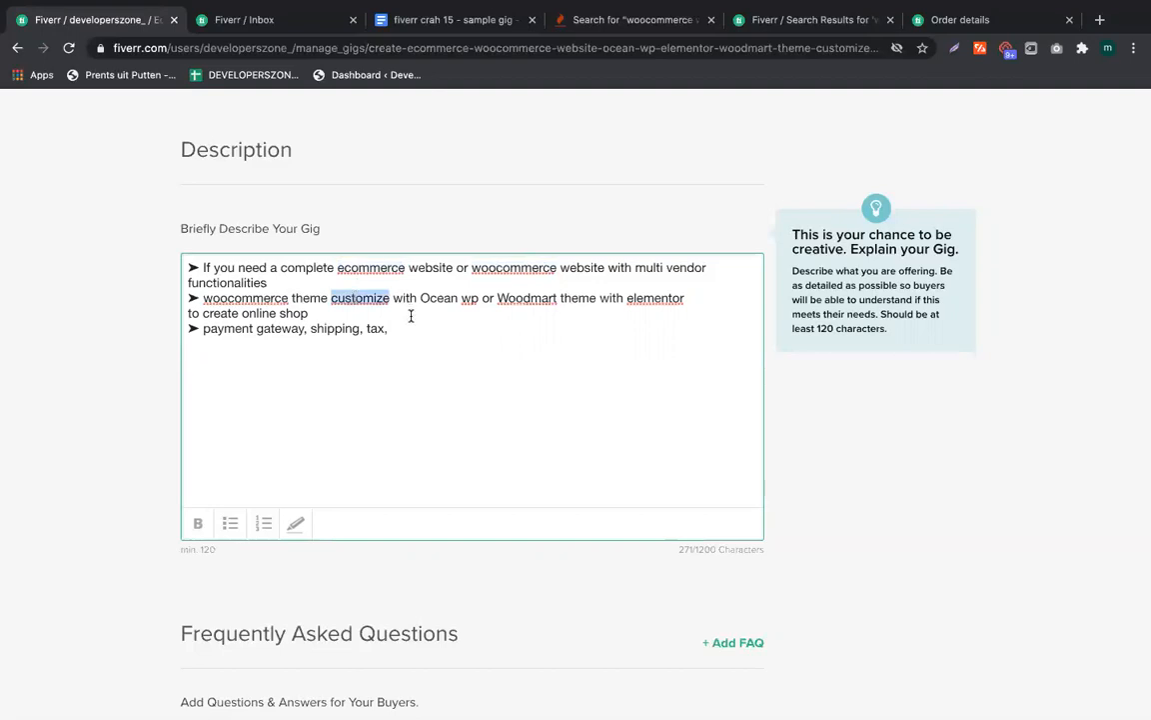
left_click(411, 316)
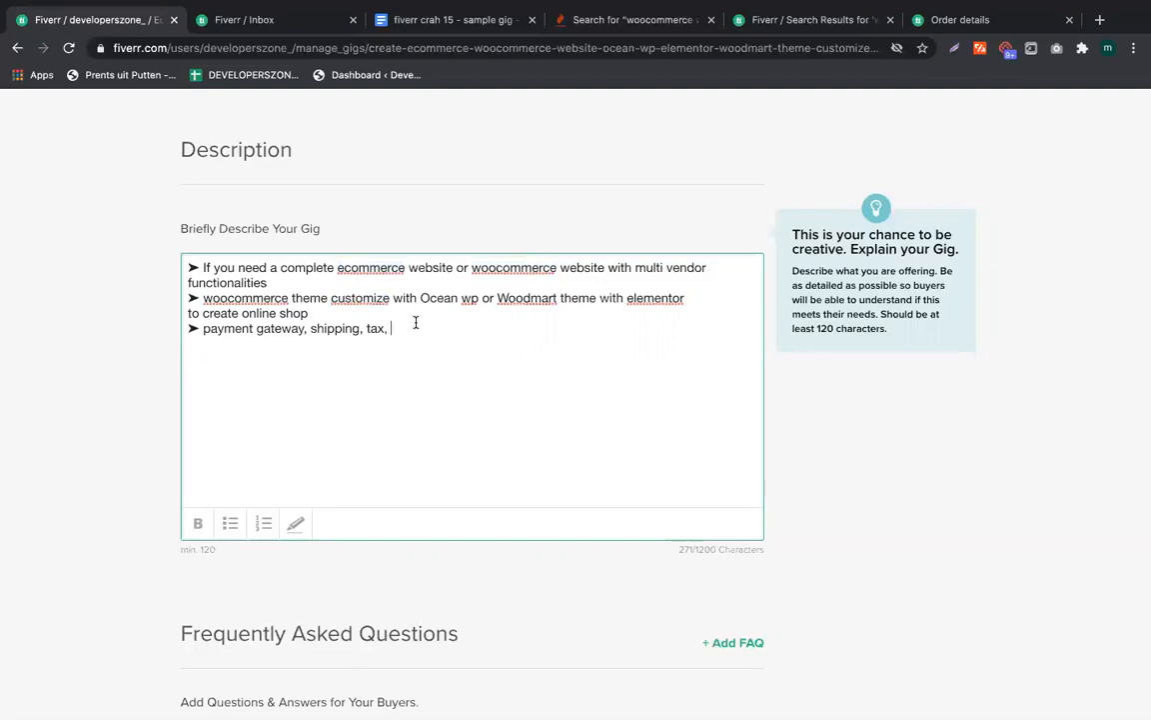
type("cart, checkout")
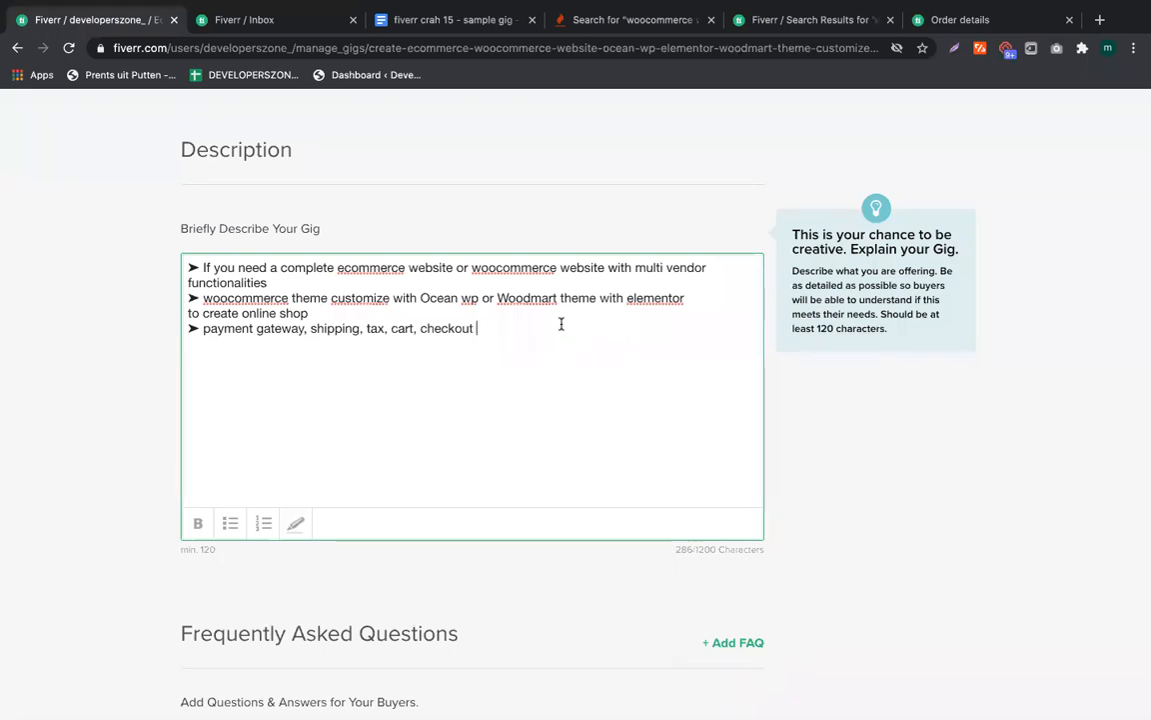
Append ", paypal, stripe gateway" to the third bullet and start a new line below it
key("BackSpace")
type(", paypal")
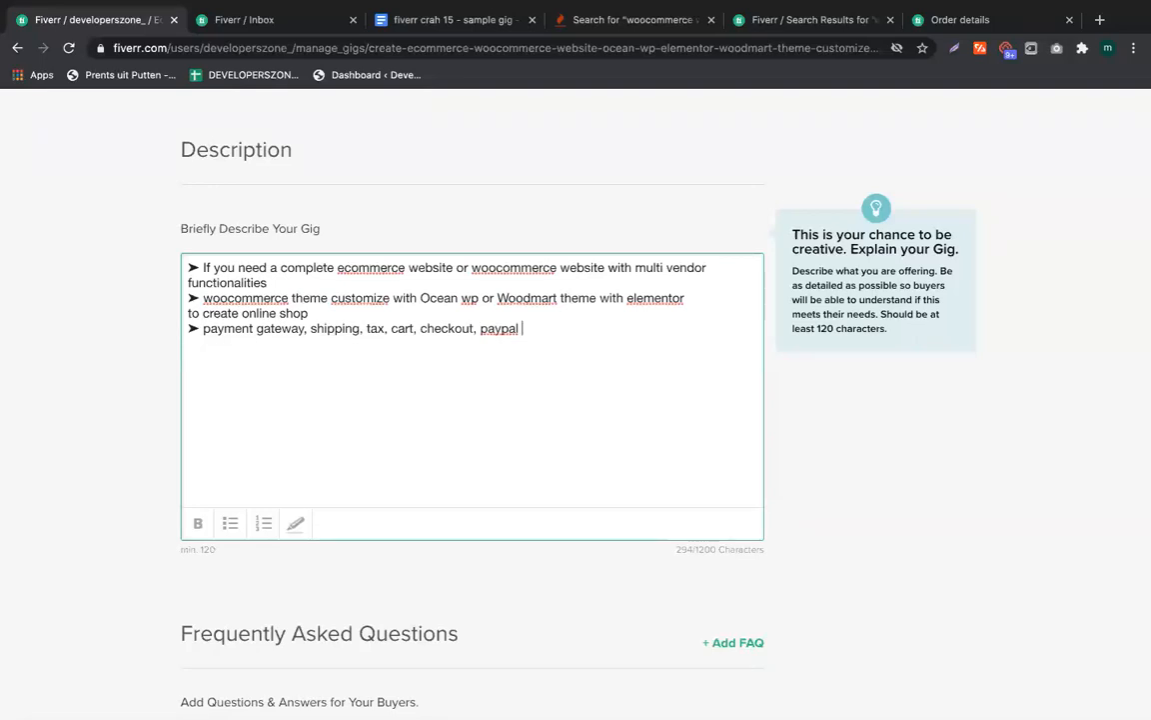
key("BackSpace")
type(", stripe")
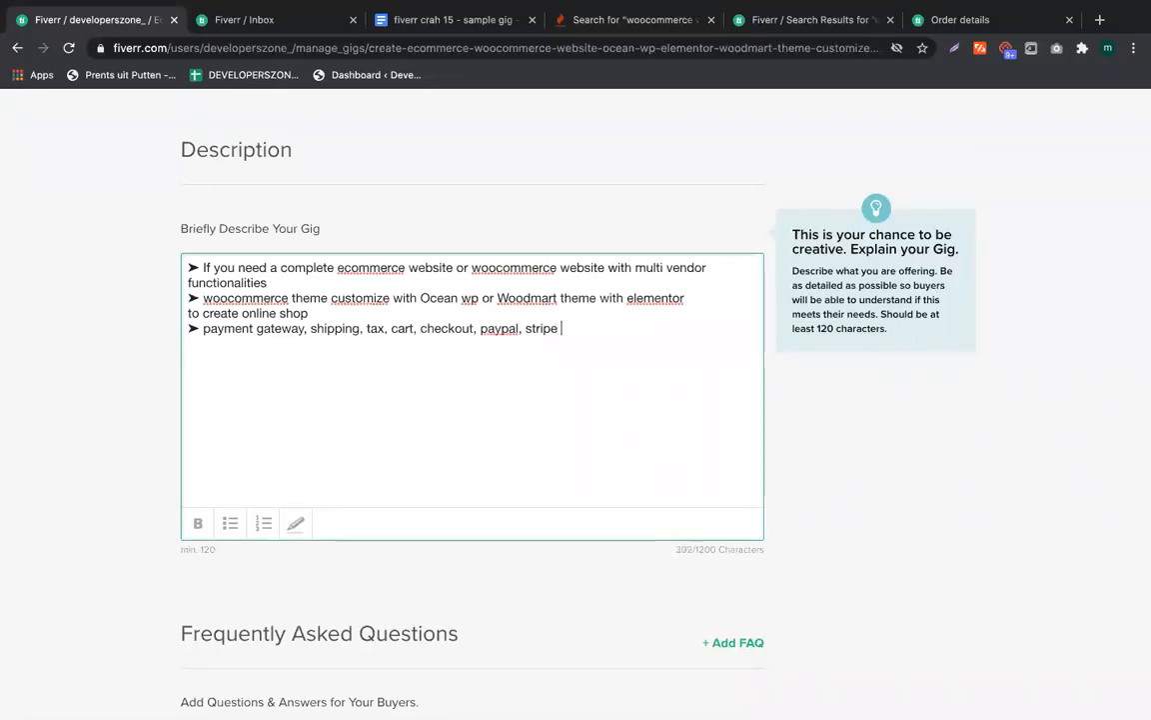
type(" gateway")
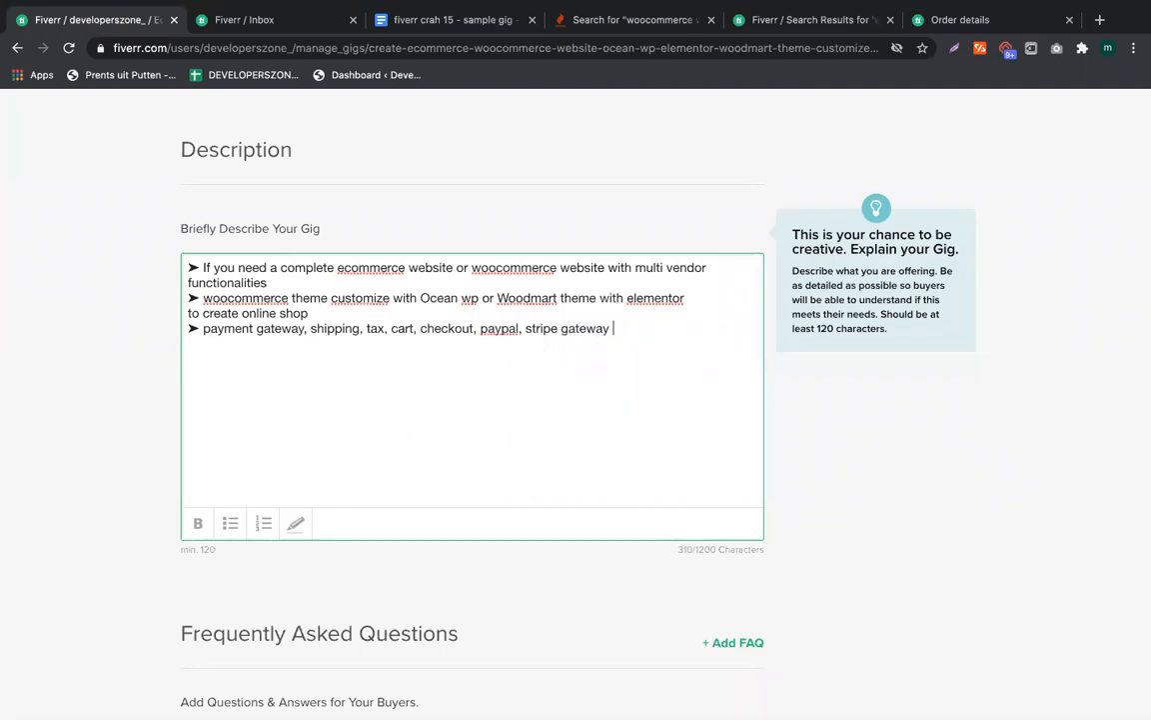
left_click_drag(629, 361, 104, 228)
left_click(523, 328)
left_click(632, 320)
key("Return")
Close the open custom offer form in the inbox and look through the gig search, keyword and order details pages
left_click(834, 20)
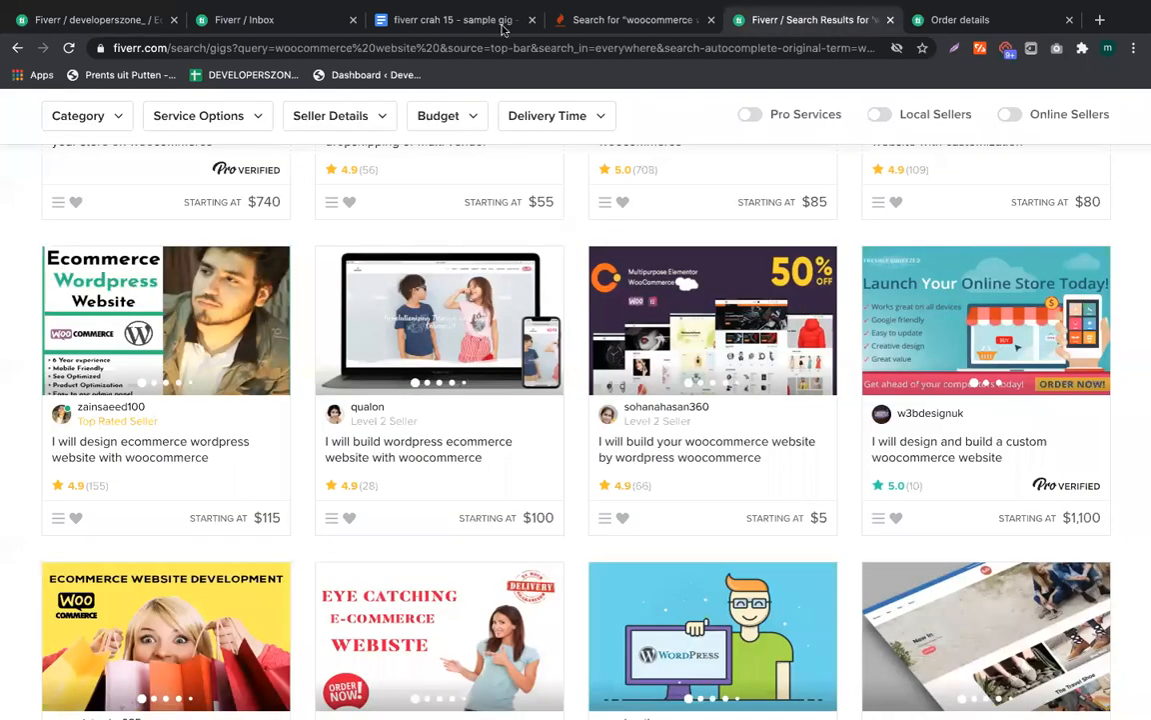
left_click(299, 16)
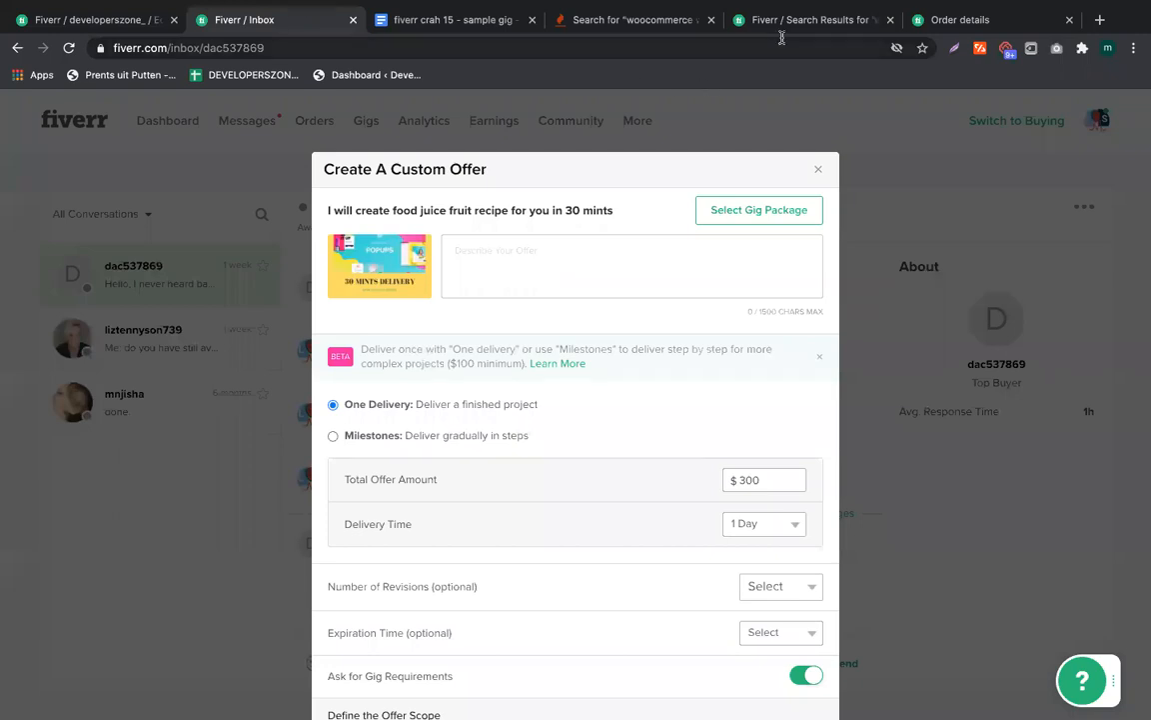
left_click(818, 169)
left_click(675, 22)
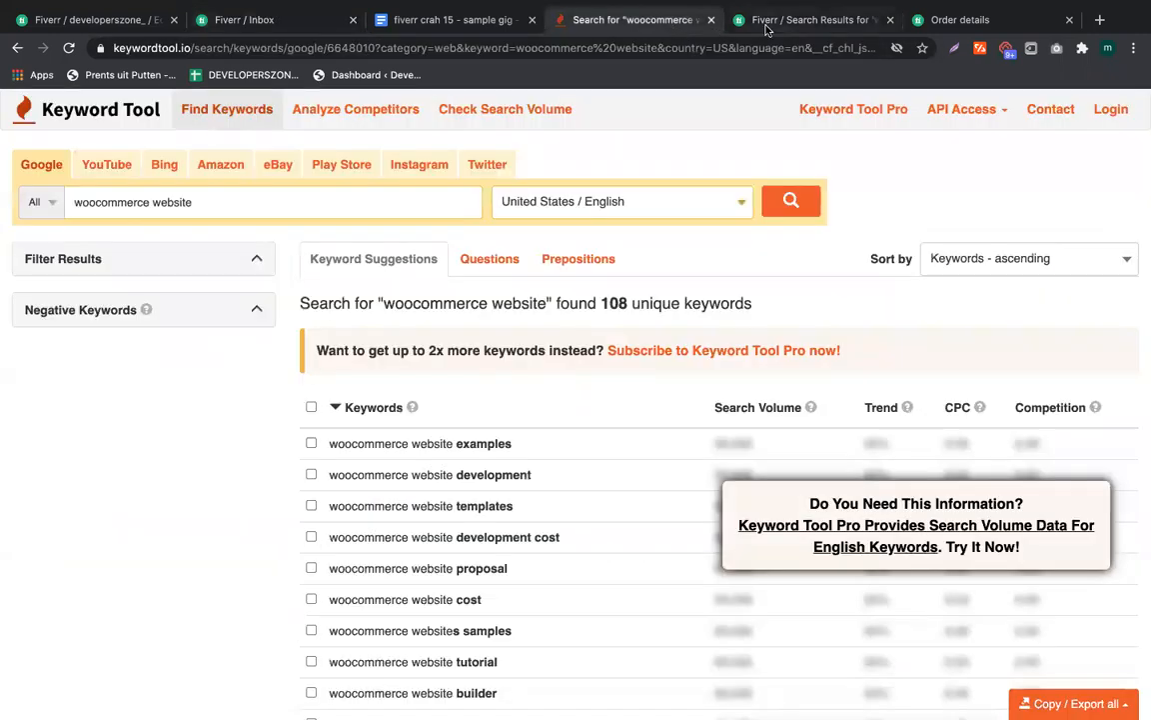
left_click(769, 20)
left_click(994, 12)
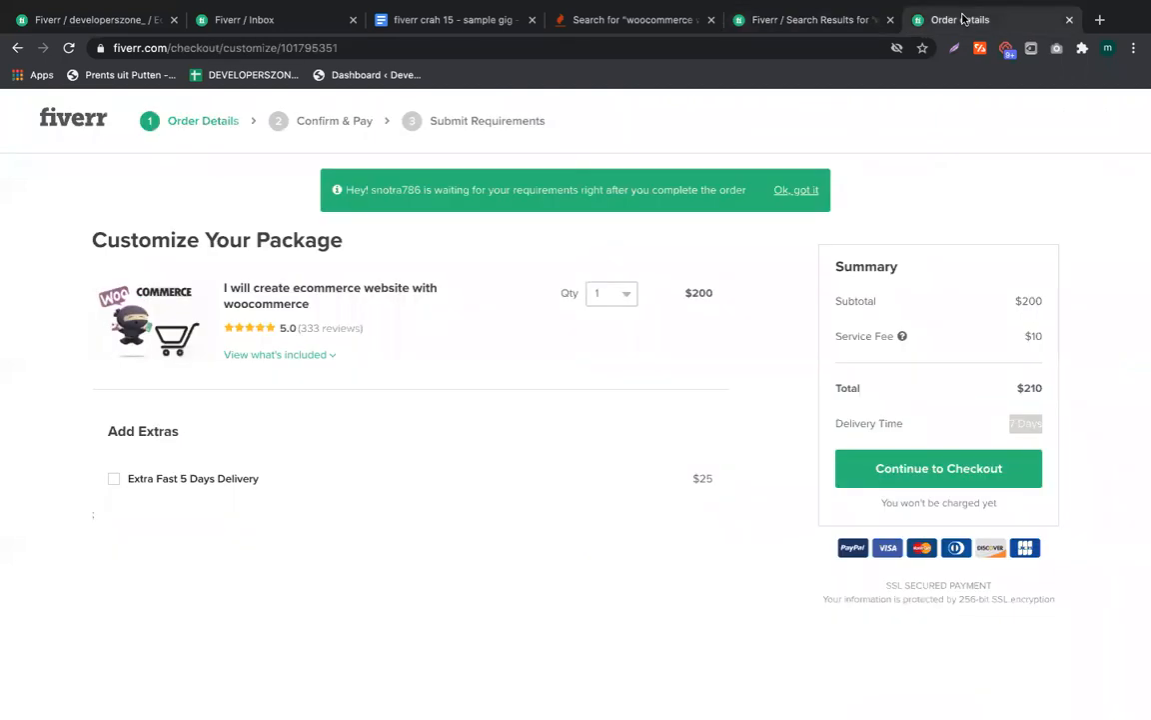
Open Google Drive in a new browser tab, and open it in Safari as well
left_click(1099, 20)
type("d")
key("Return")
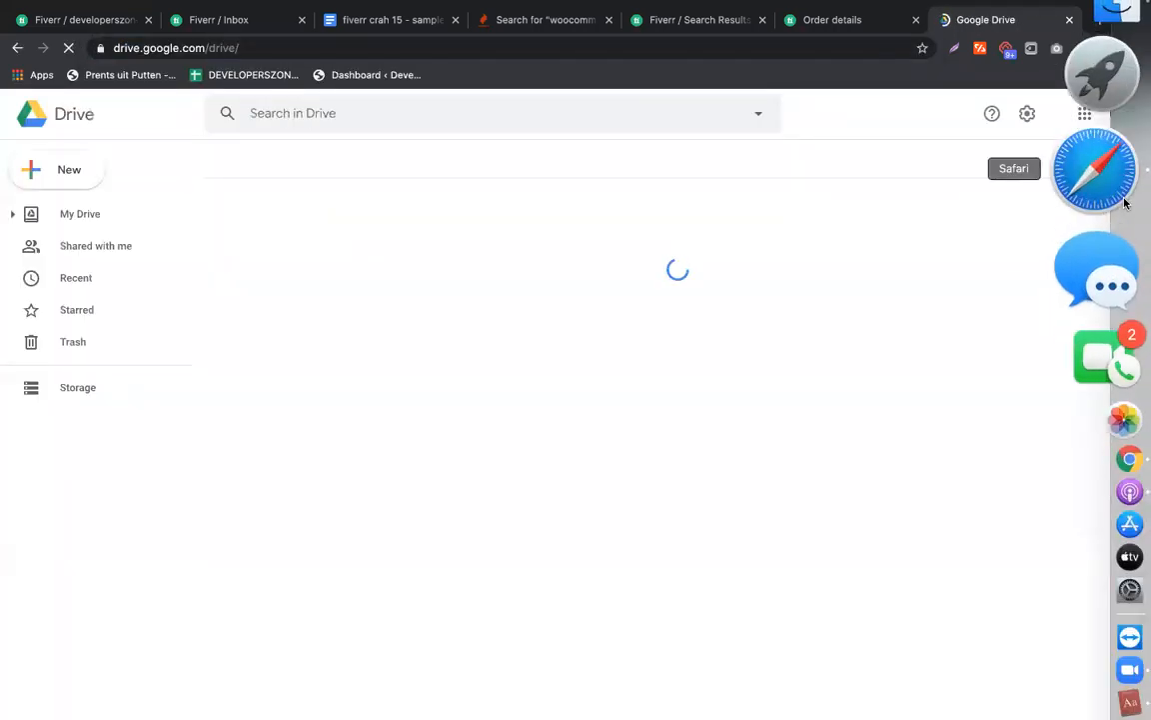
left_click(1099, 176)
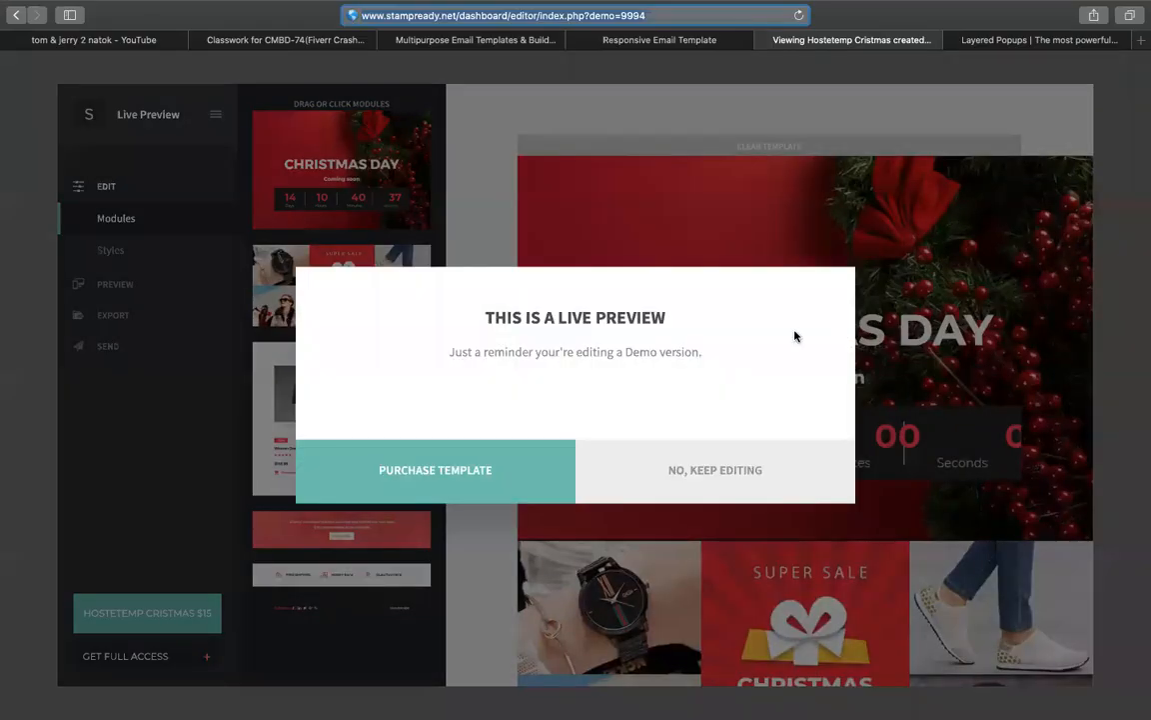
type("d")
key("Return")
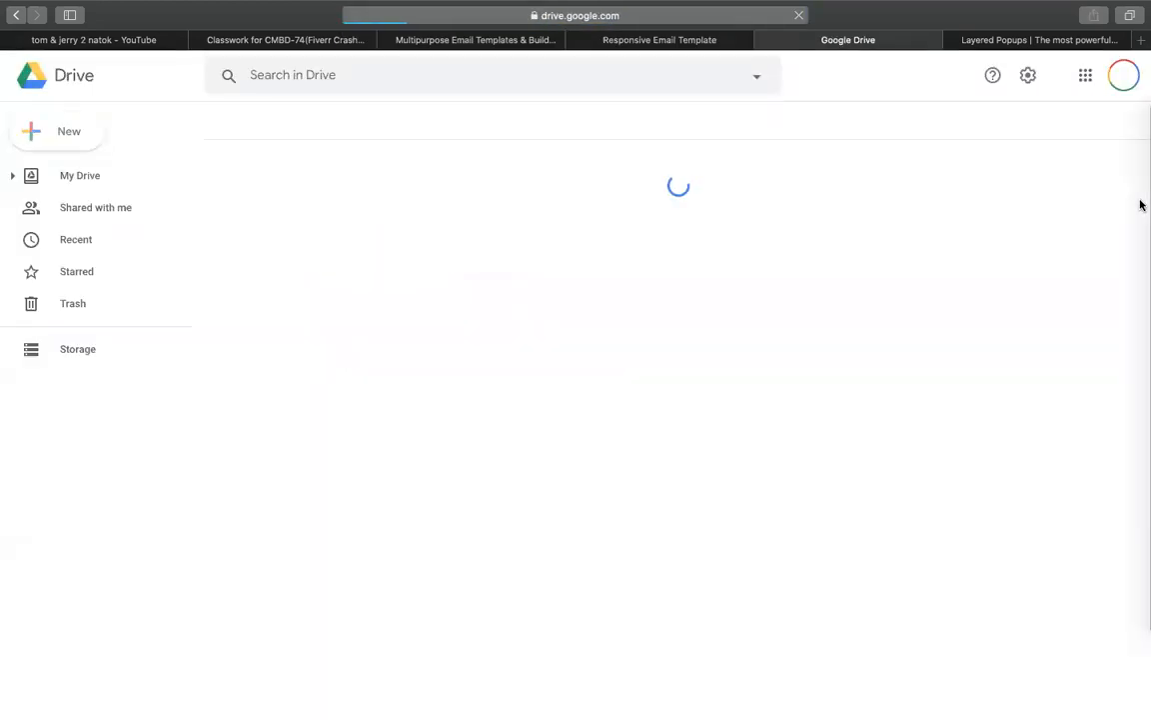
Switch back to Chrome and return from the order details to the competitor's "create ecommerce website with woocommerce" gig page
mouse_move(1100, 170)
left_click(1103, 325)
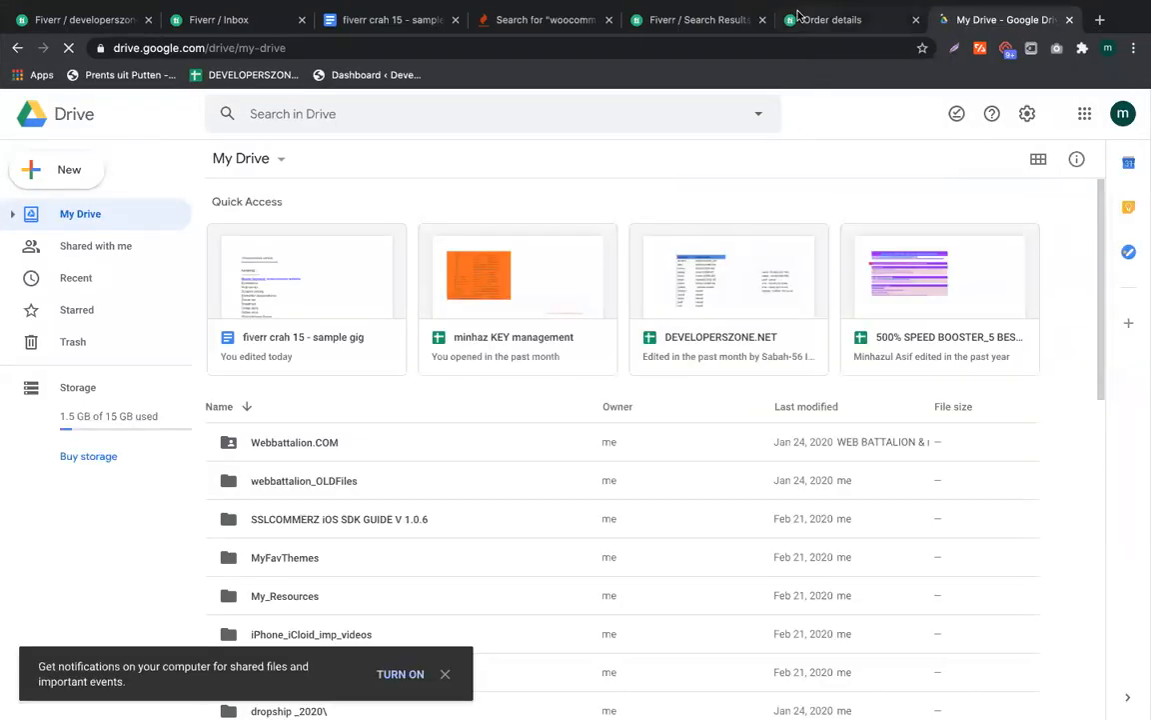
left_click(700, 19)
left_click(228, 20)
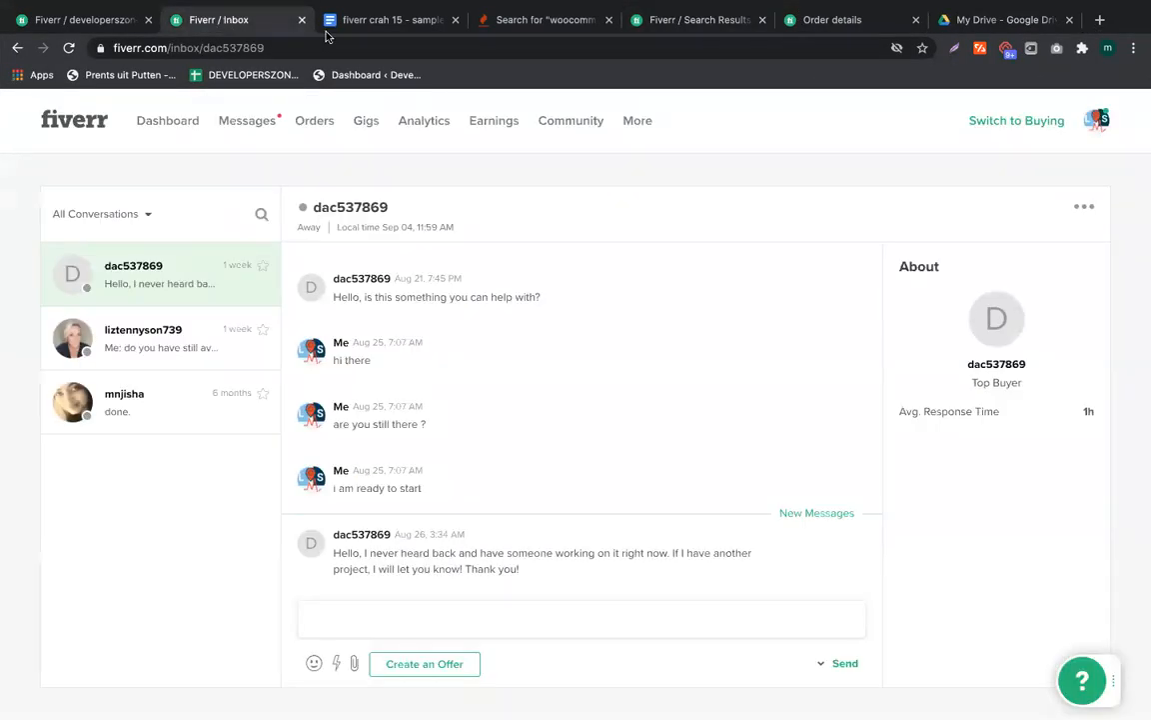
left_click(706, 28)
left_click(825, 19)
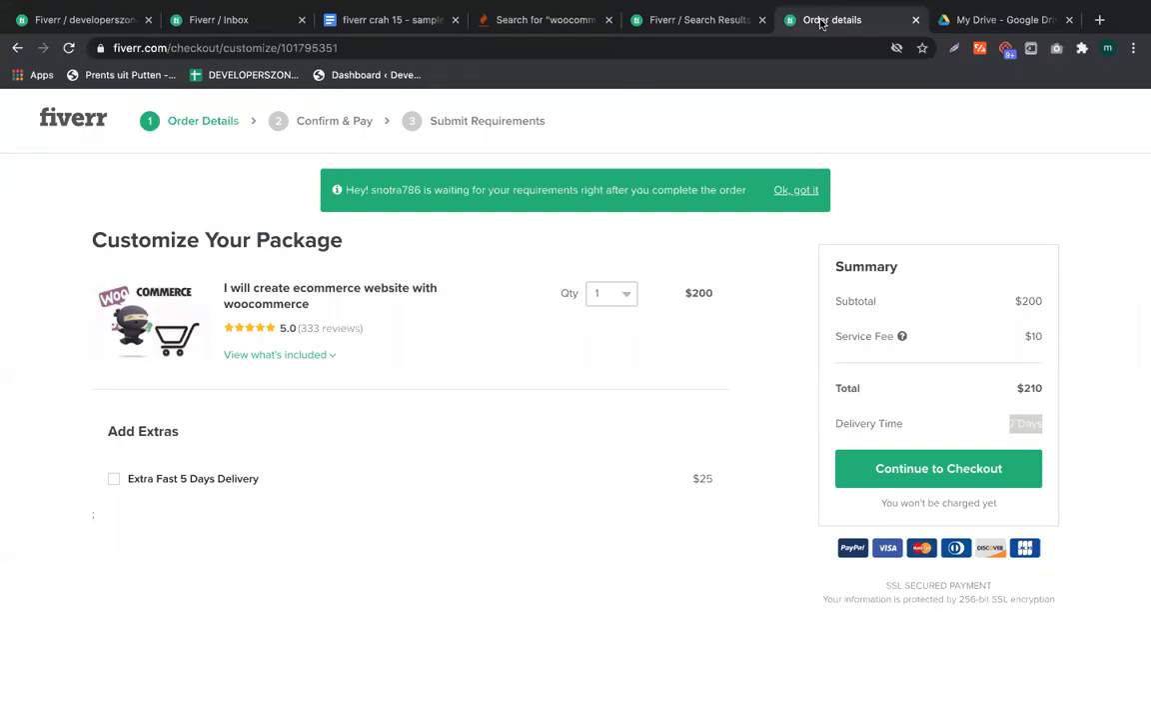
left_click(17, 48)
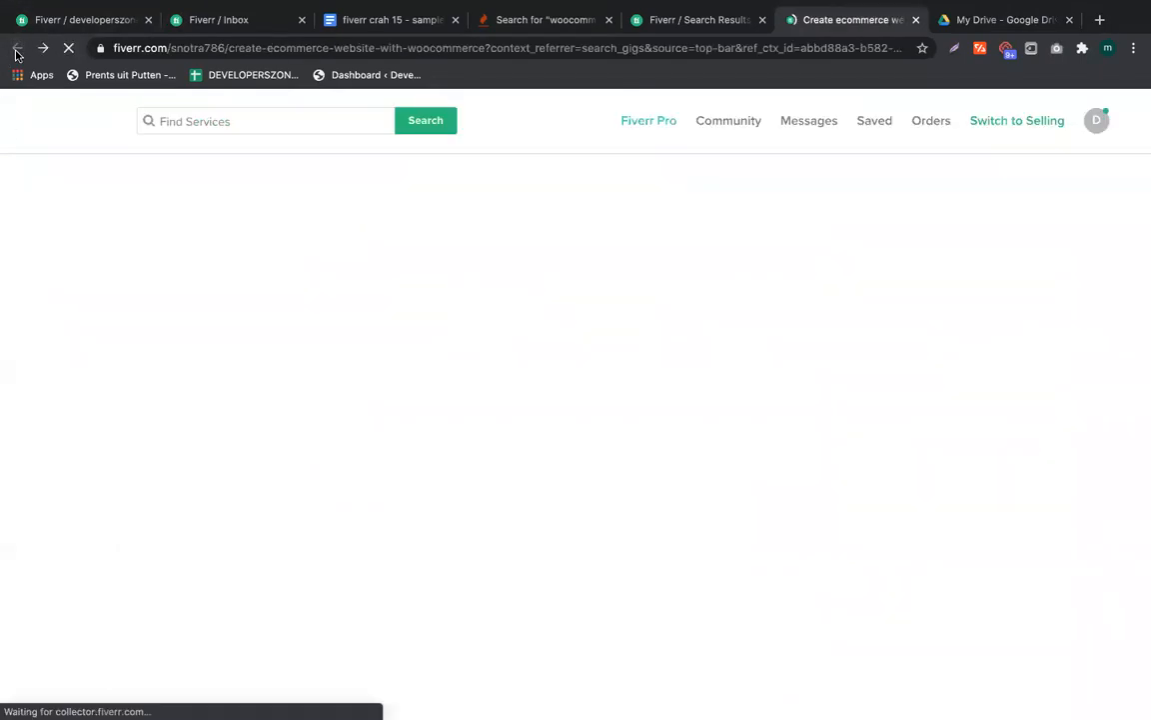
Examine the introduction text in the competitor's seller profile on the gig page
scroll(337, 483, "up", 5)
scroll(301, 476, "down", 1)
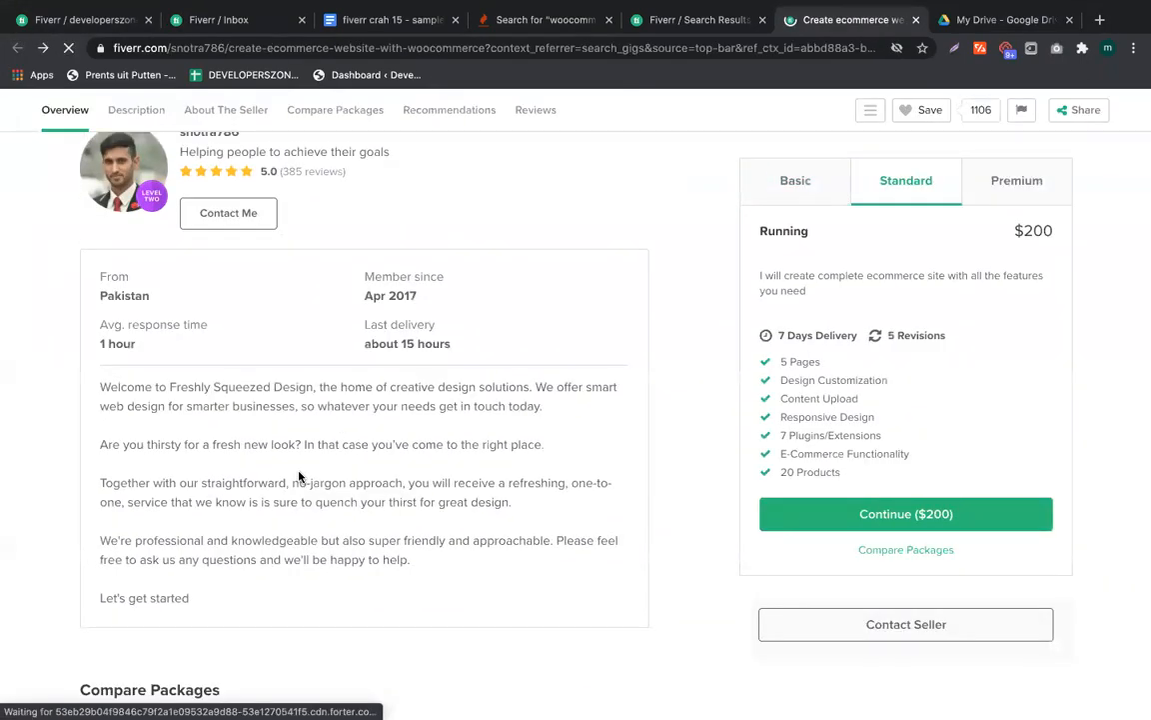
triple_click(196, 507)
left_click(245, 591)
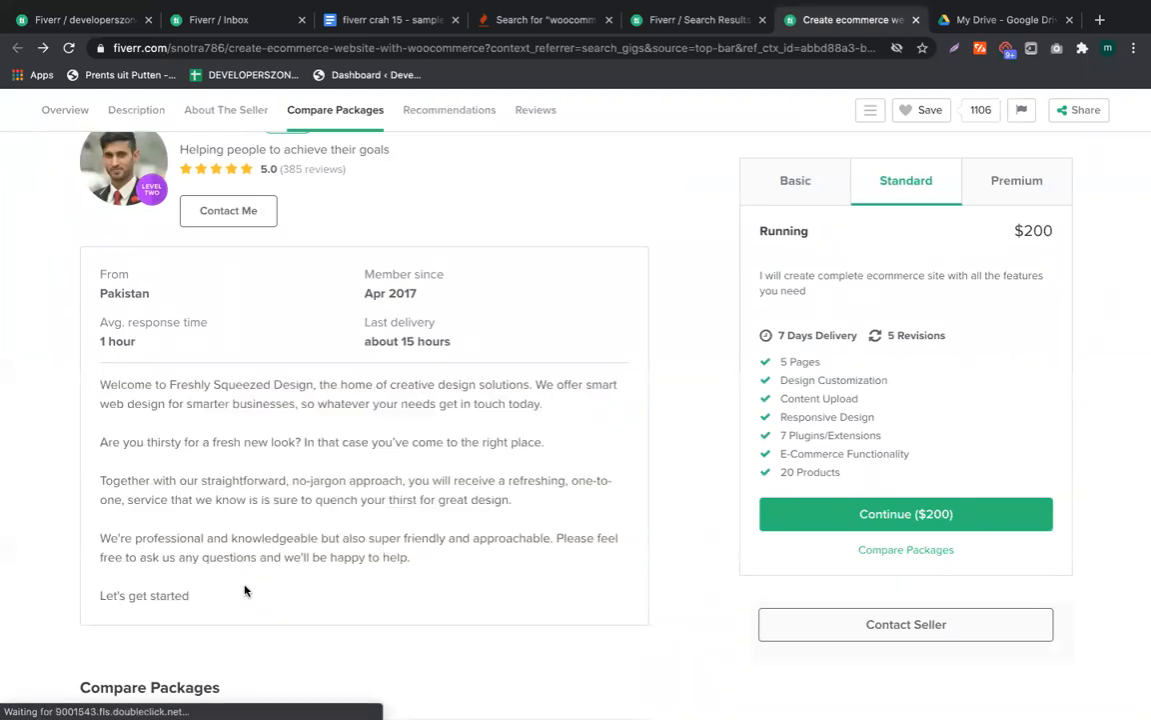
scroll(245, 591, "down", 1)
left_click_drag(245, 590, 78, 326)
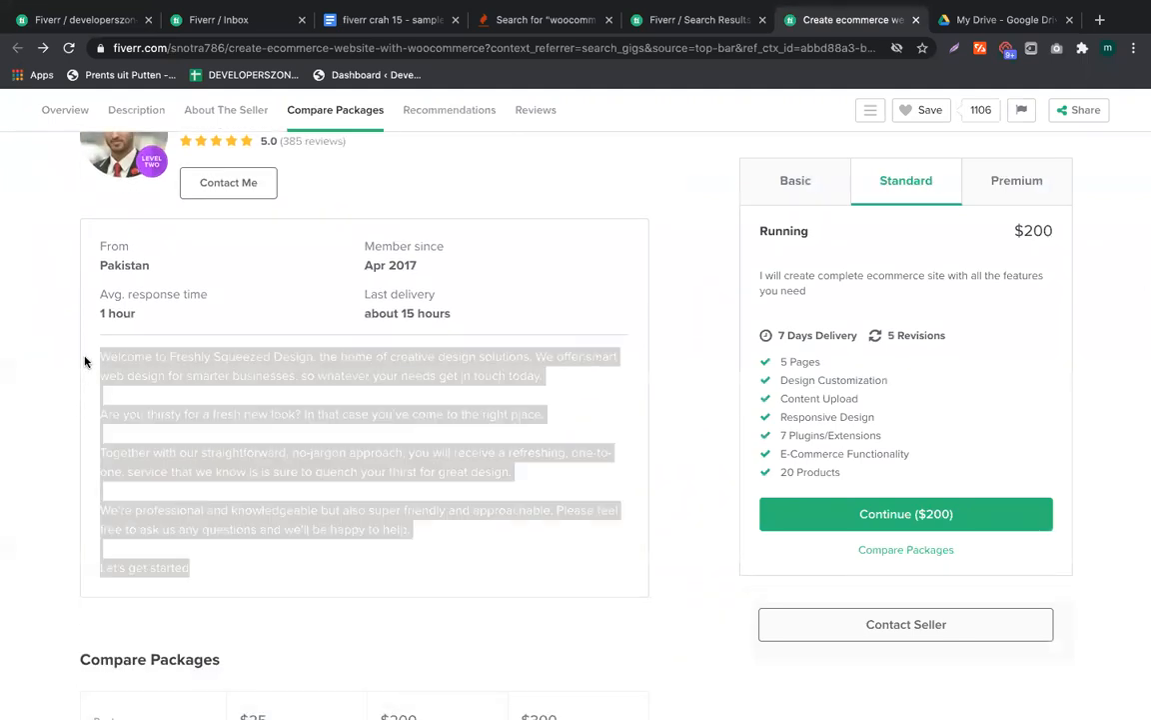
left_click(216, 417)
scroll(217, 417, "down", 1)
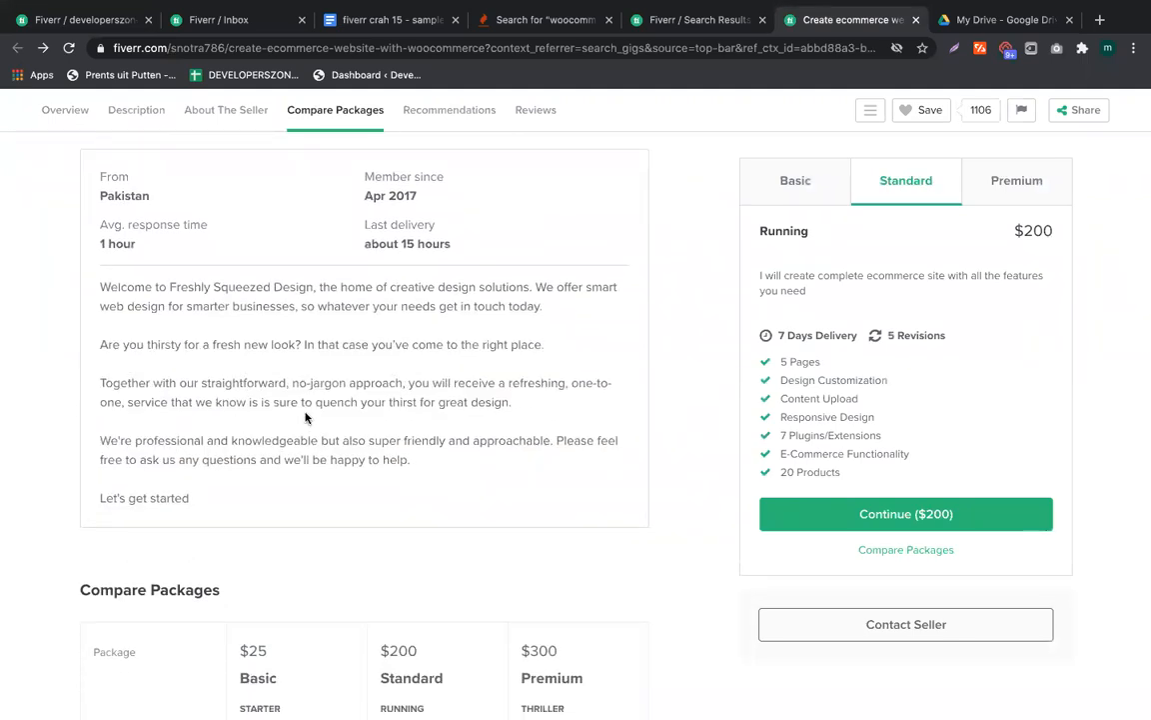
scroll(133, 261, "down", 1)
left_click_drag(100, 276, 249, 492)
Switch to Safari, search Google Drive for "quick messa" and open the "fiverr crash 14 - budget - negotiation - quick reply and buyer request" spreadsheet
left_click(100, 20)
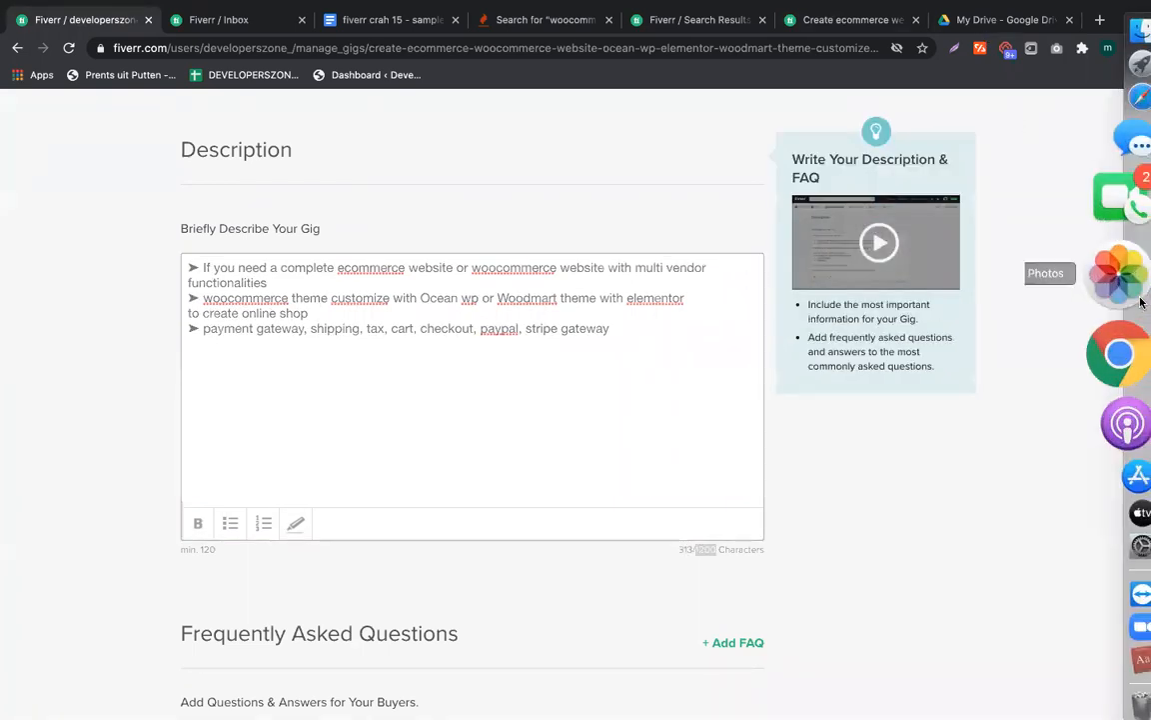
left_click(1099, 193)
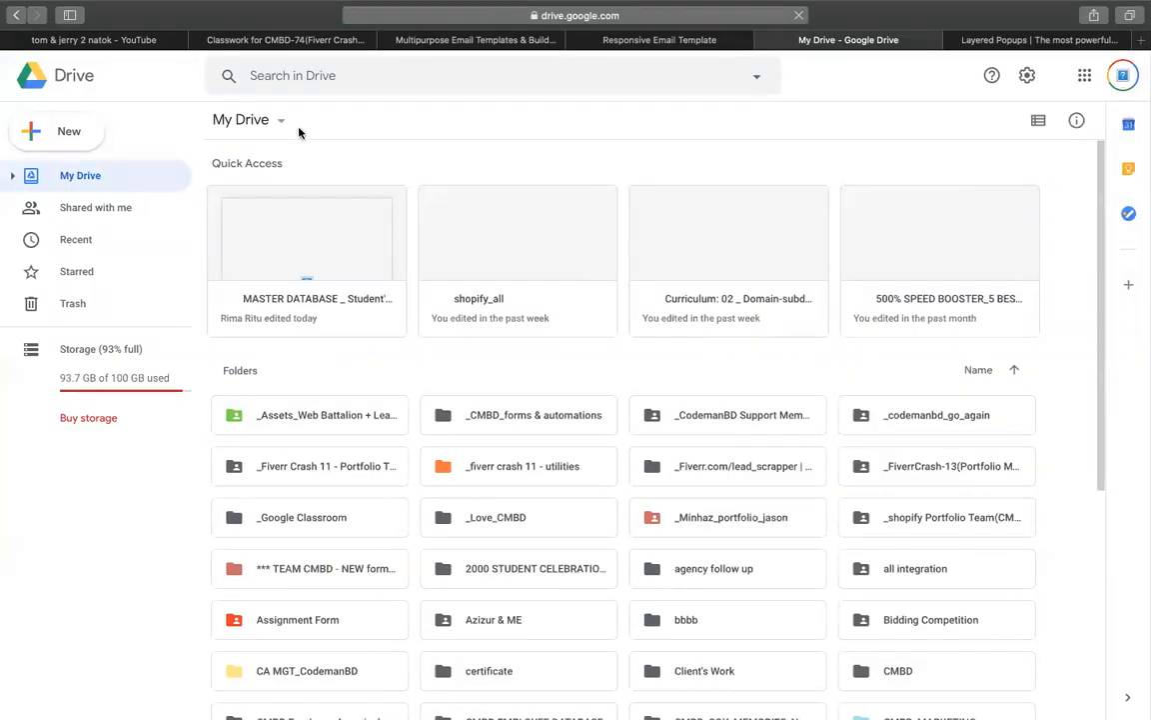
left_click(287, 80)
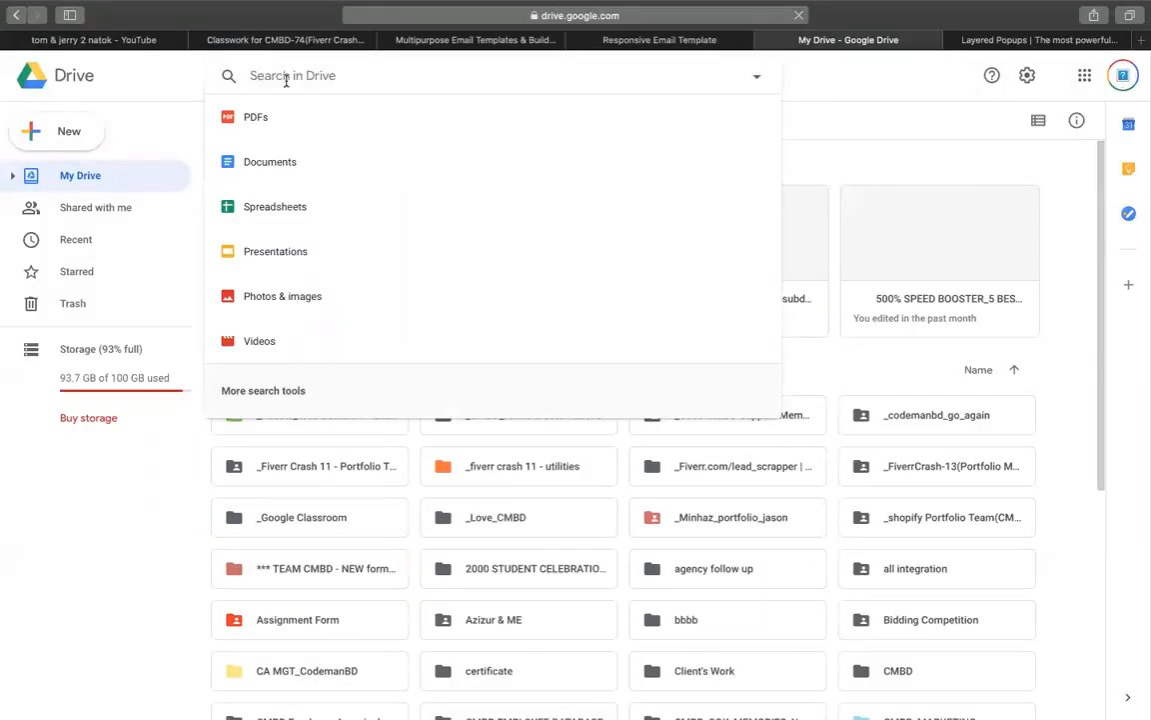
type("quic")
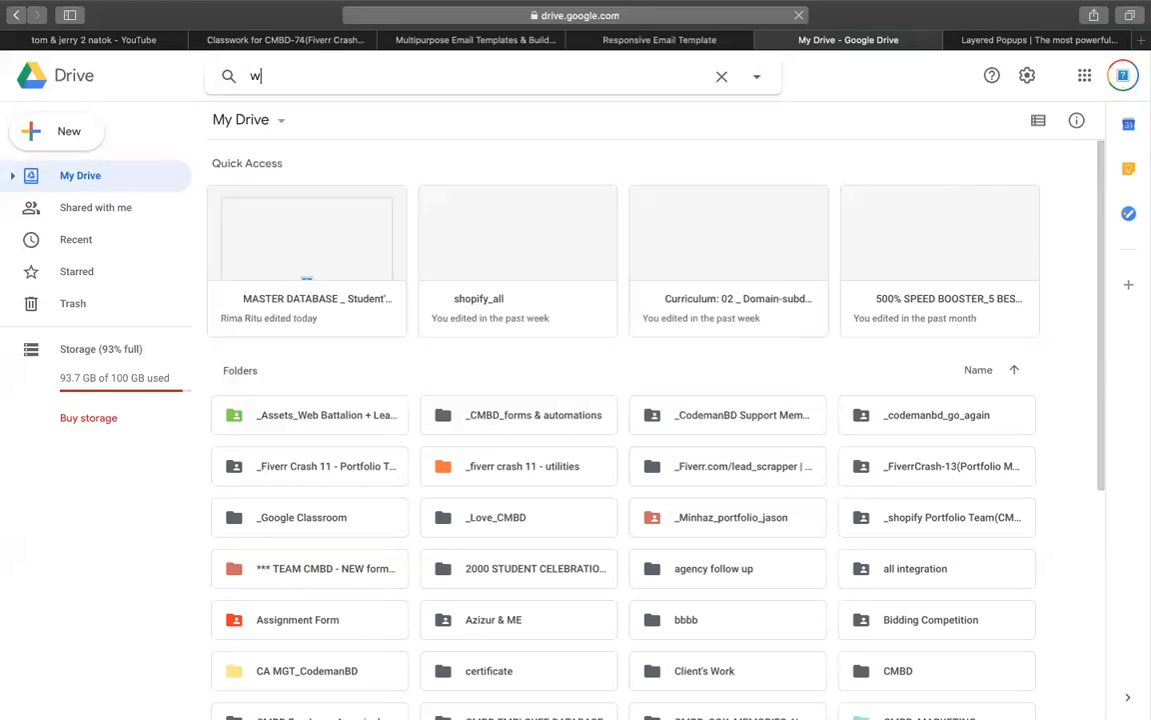
type("k")
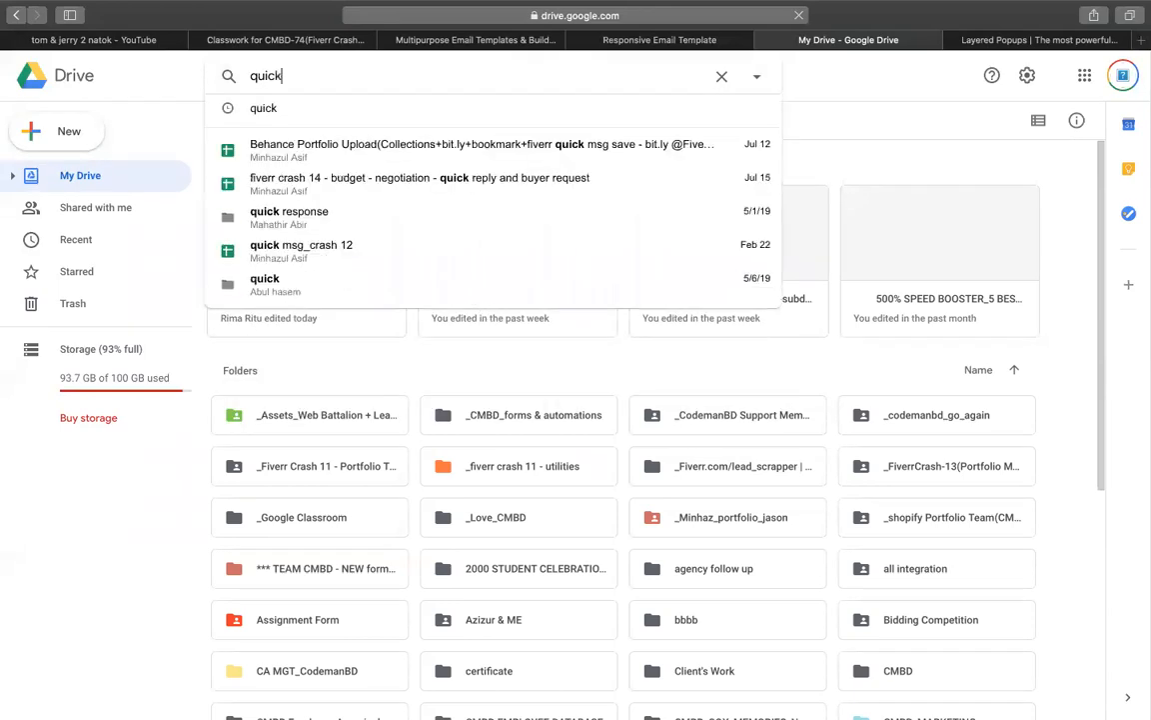
type(" messa")
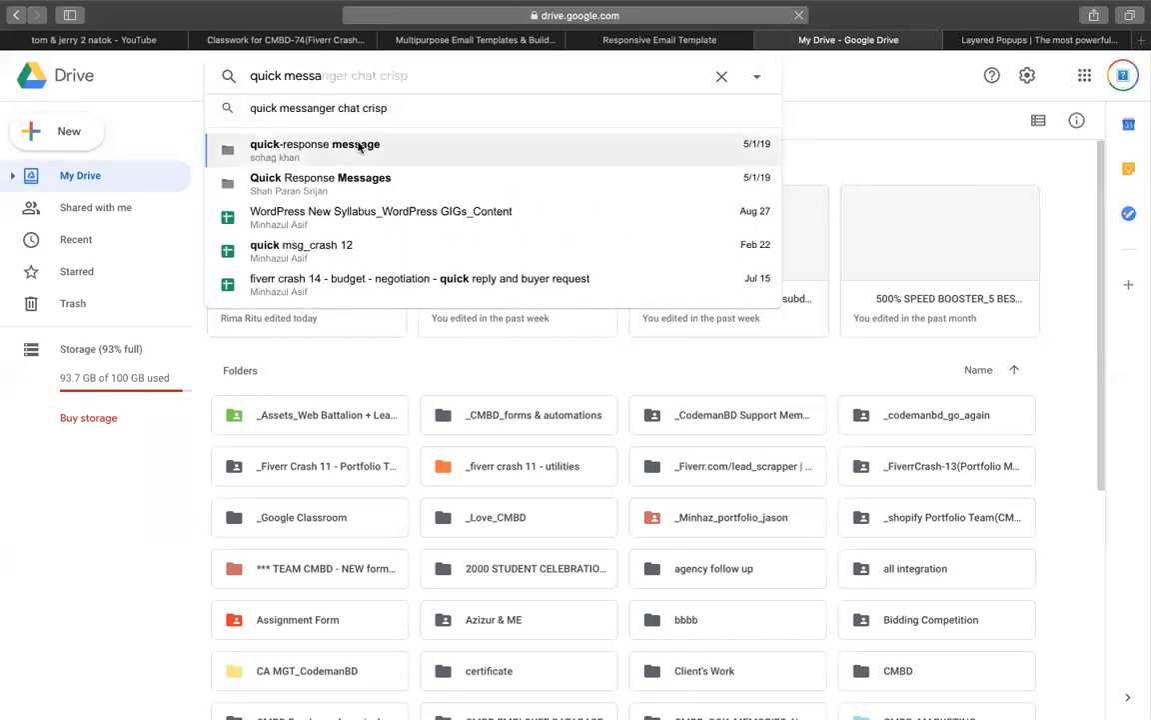
left_click(366, 280)
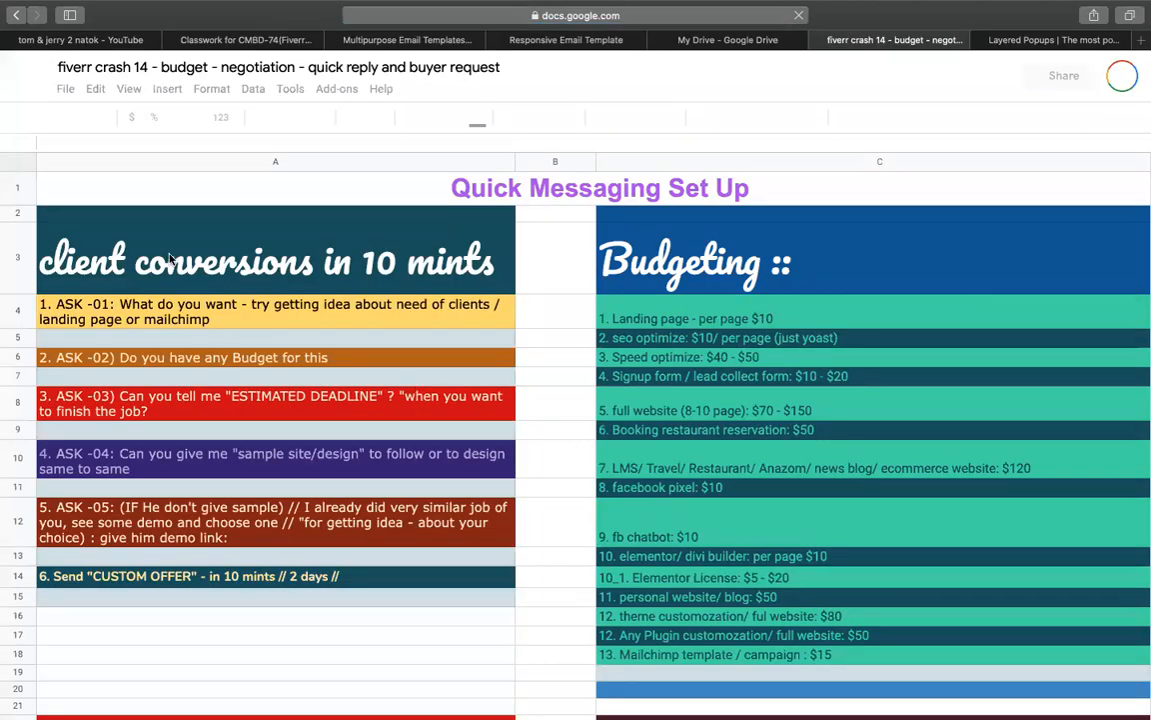
Find the "landing - quick msg -01" section and select its feature rows from responsiveness through payment gateway
scroll(436, 362, "down", 3)
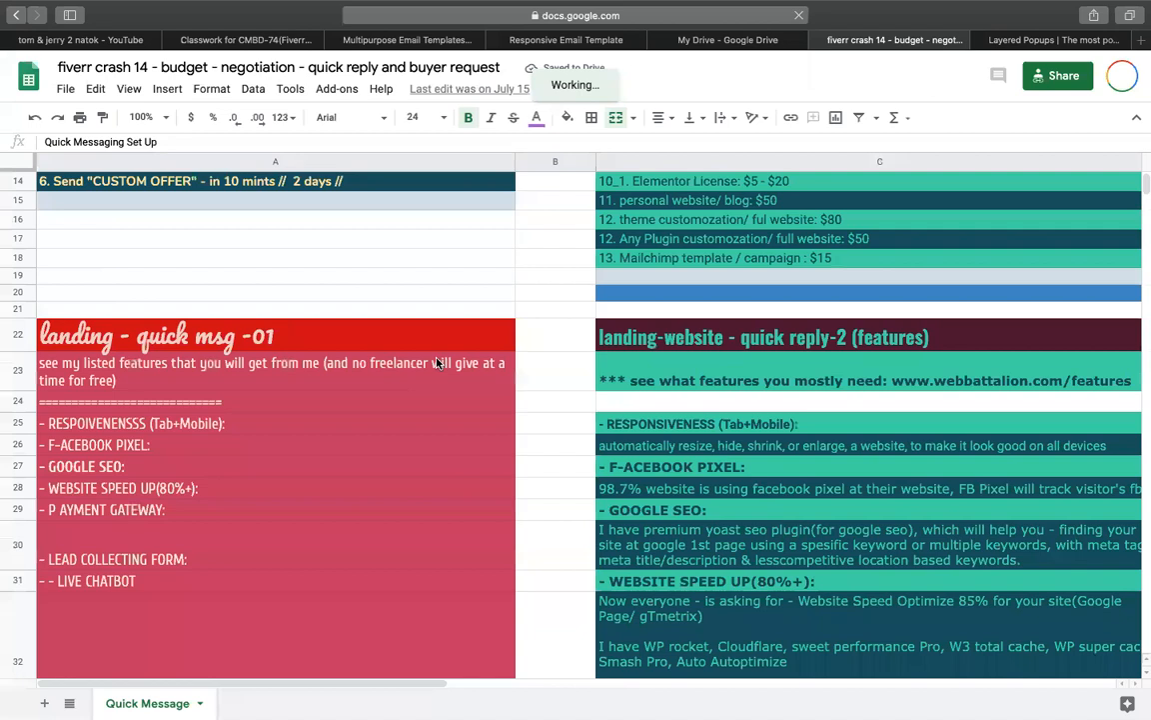
scroll(437, 362, "down", 3)
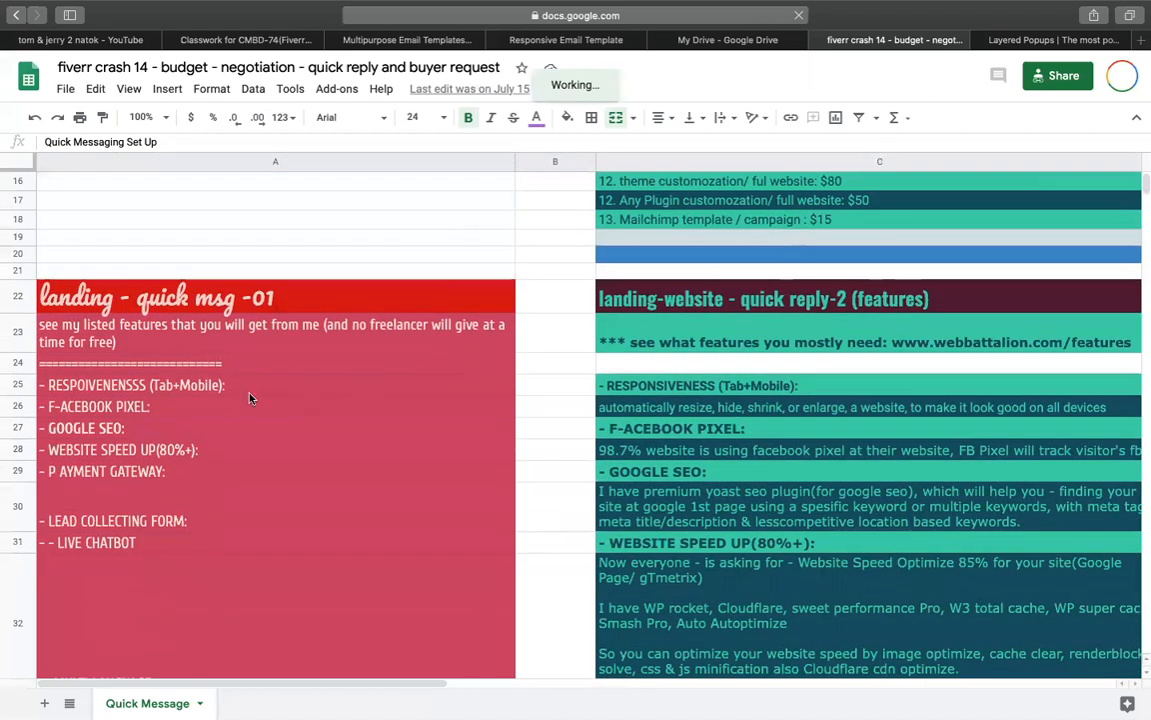
left_click(176, 384)
left_click_drag(175, 383, 175, 480)
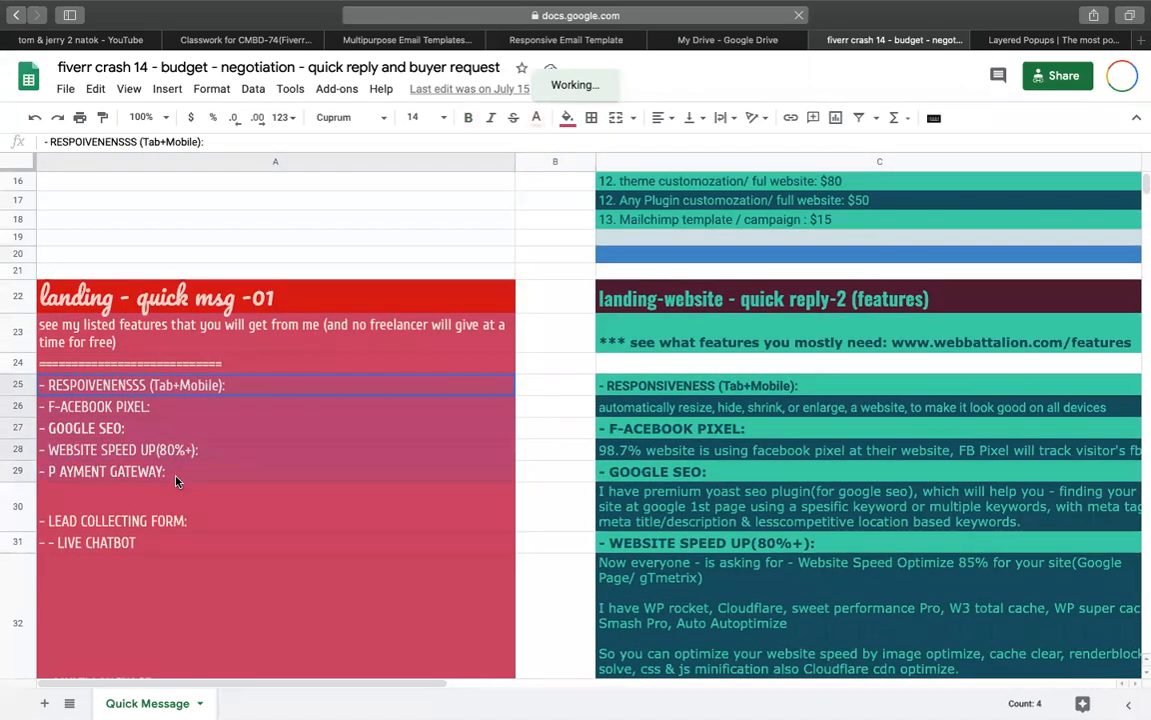
scroll(537, 436, "down", 3)
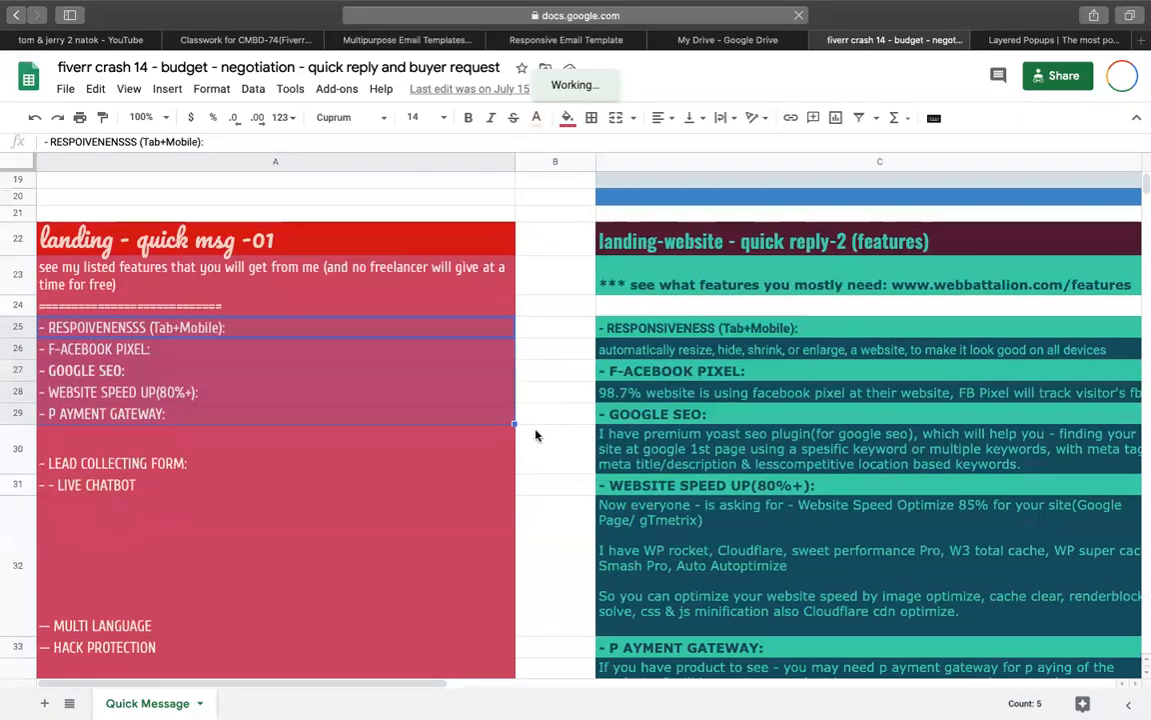
Find the "WOOCOMMERCE - quick reply 01" section and select its rows from product upload through product magnify, wishlist and compare
scroll(537, 437, "right", 5)
scroll(534, 434, "down", 5)
scroll(535, 435, "left", 3)
scroll(534, 434, "down", 5)
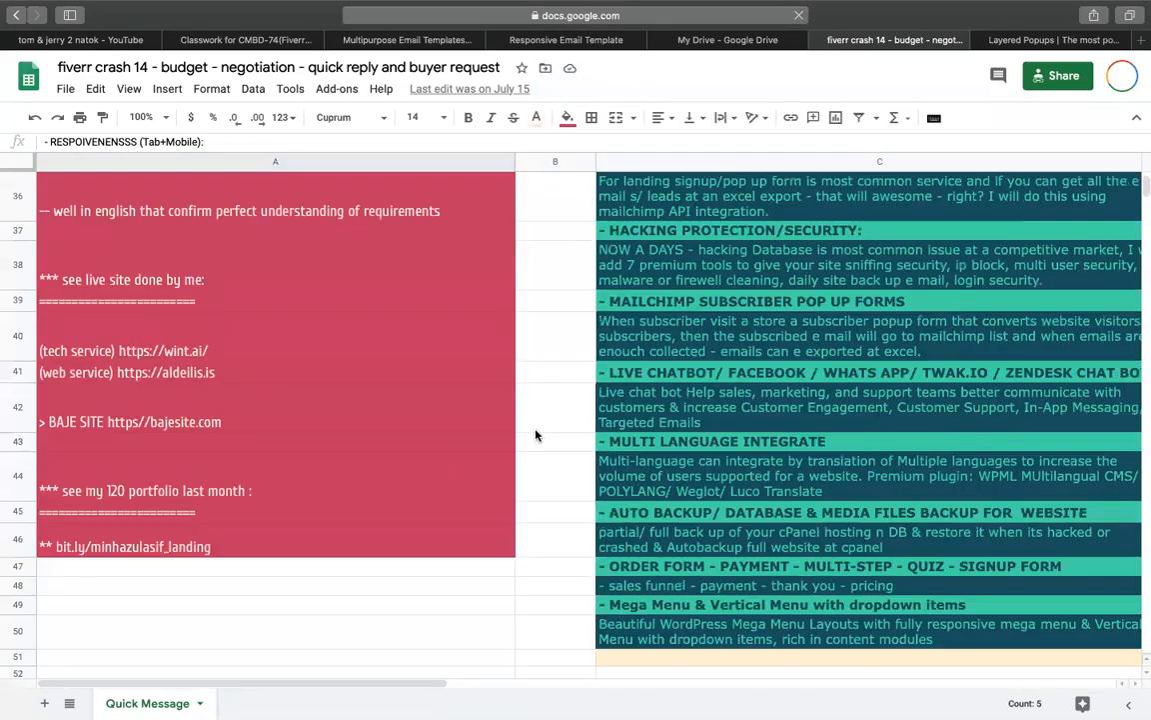
scroll(536, 434, "down", 5)
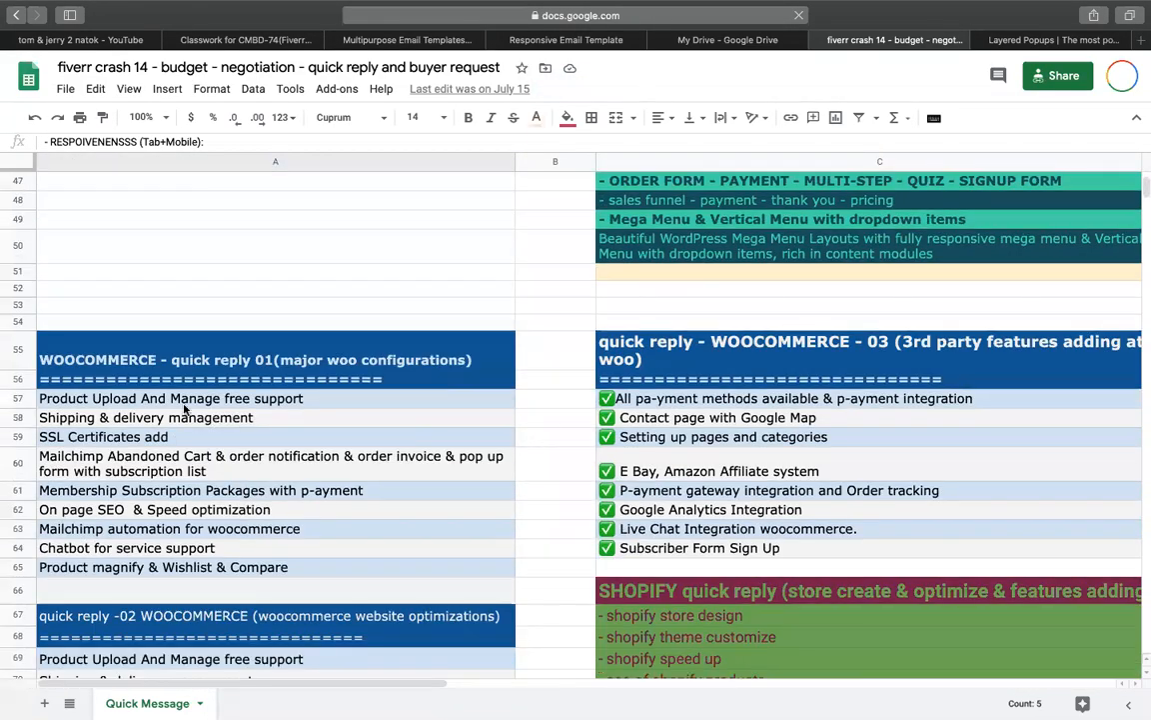
left_click(176, 400)
left_click_drag(176, 399, 190, 570)
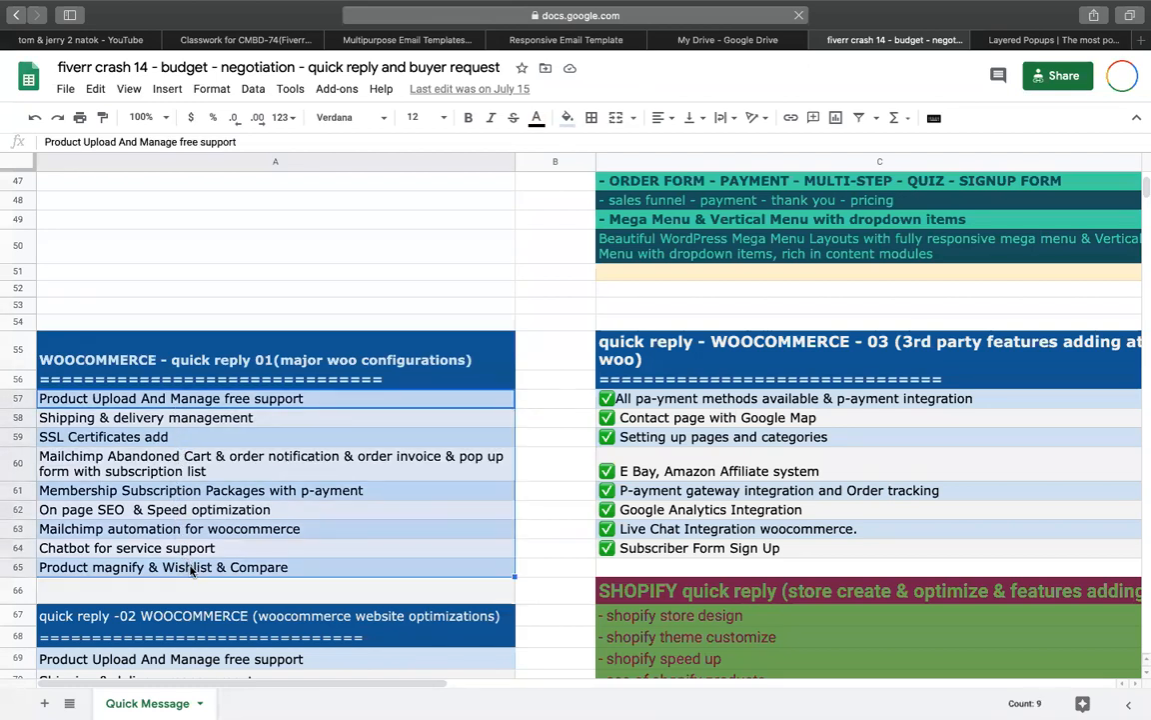
Review the feature lists under "quick reply - WOOCOMMERCE - 03", "SHOPIFY quick reply" and "quick reply -02 WOOCOMMERCE"
left_click(655, 398)
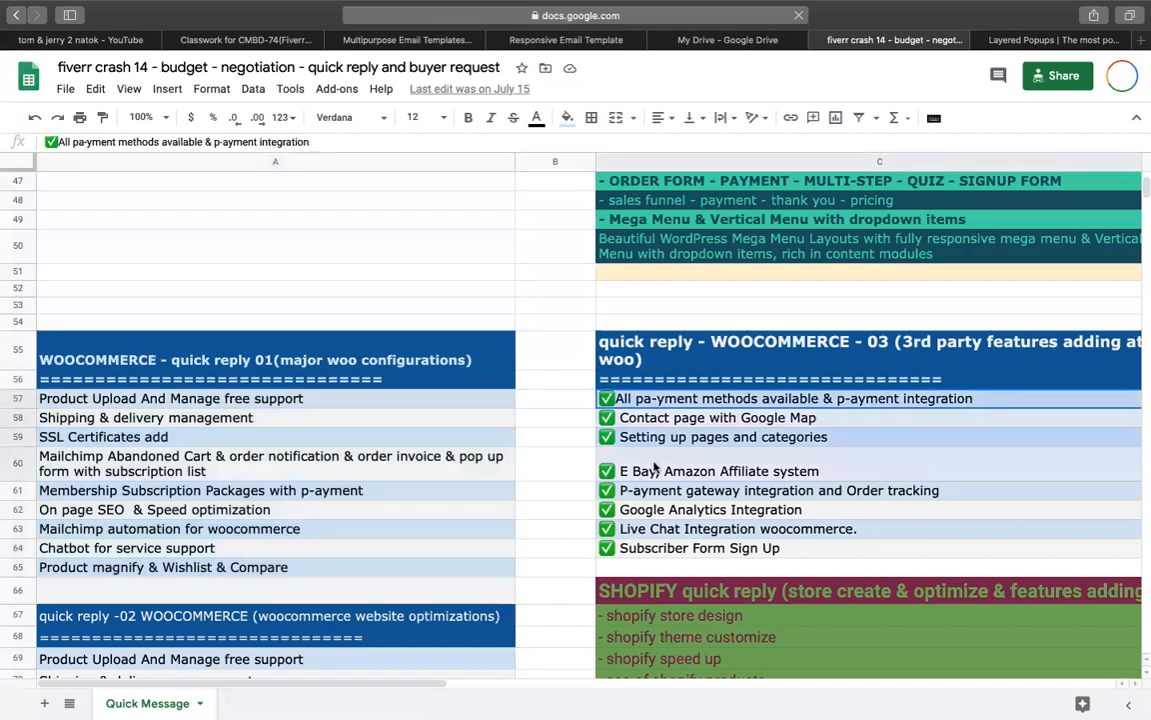
left_click_drag(659, 541, 662, 545)
scroll(661, 542, "down", 3)
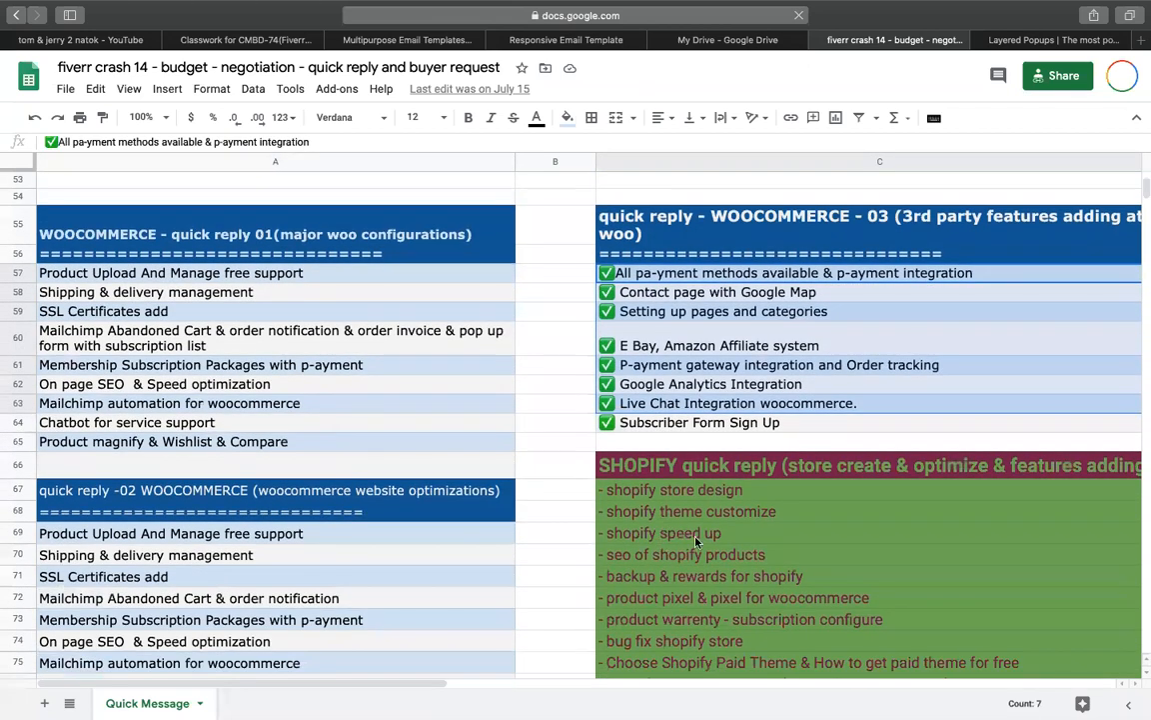
scroll(696, 540, "down", 2)
left_click(650, 398)
left_click_drag(689, 437, 713, 687)
left_click(181, 350)
left_click_drag(182, 350, 480, 518)
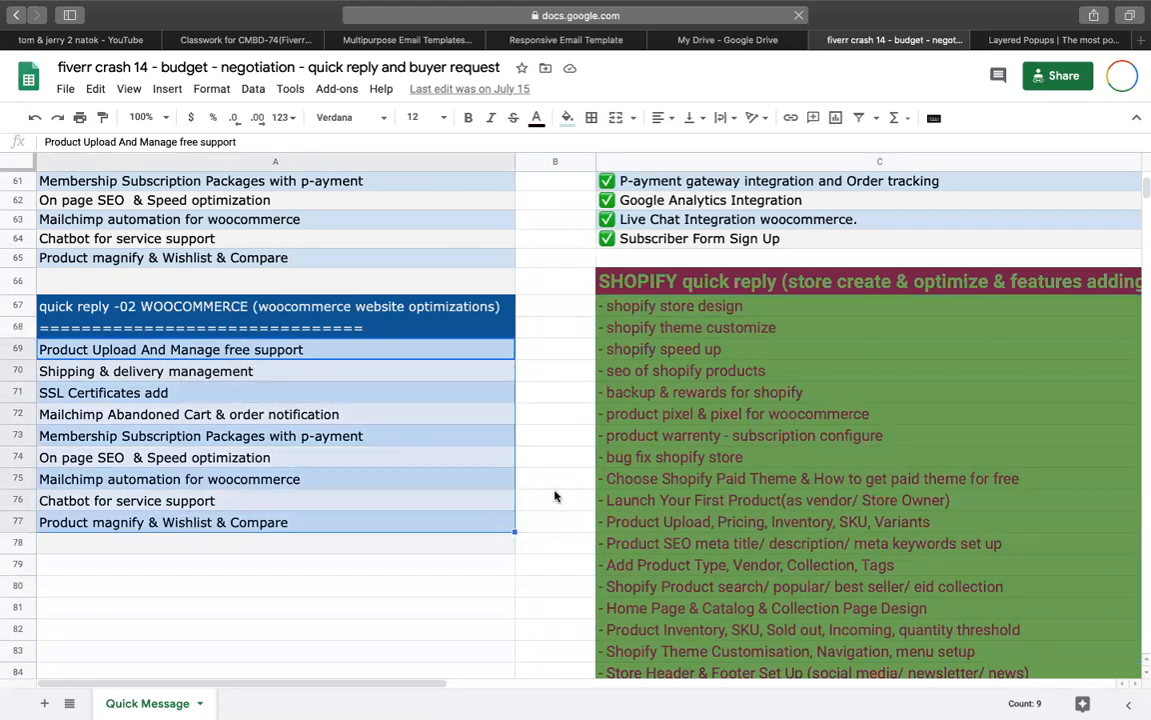
scroll(557, 495, "up", 4)
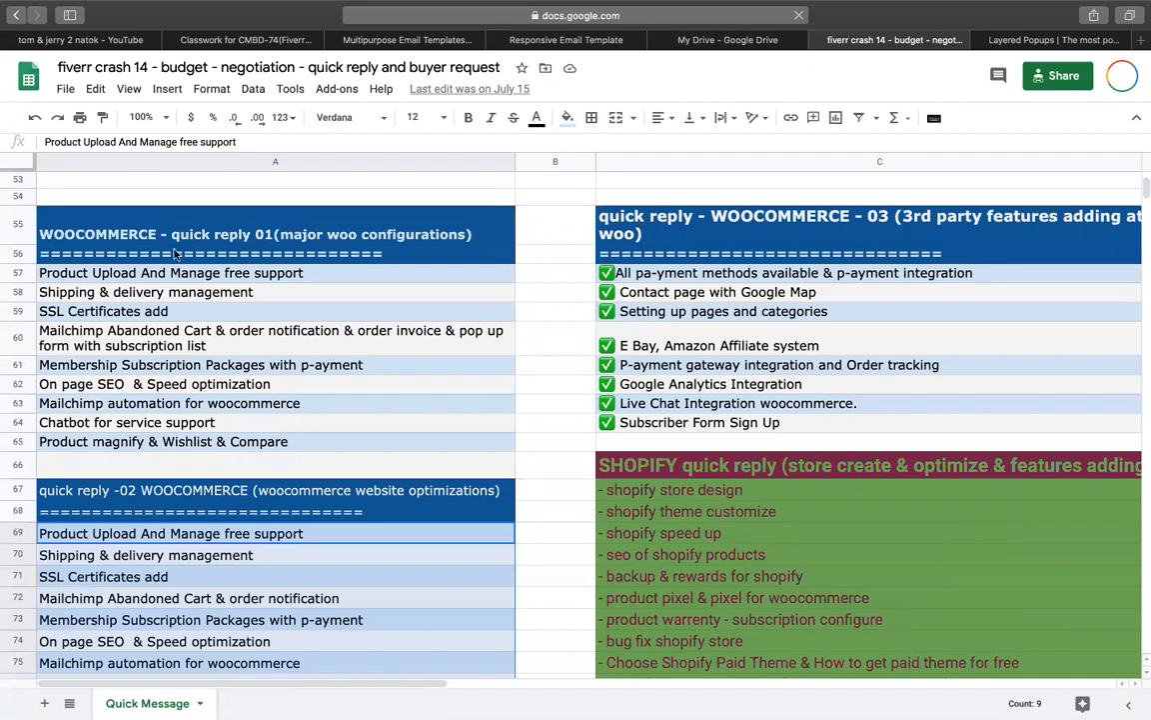
Copy the feature rows of "WOOCOMMERCE - quick reply 01" from "Product Upload And Manage free support" to "Product magnify & Wishlist & Compare"
left_click_drag(158, 238, 480, 314)
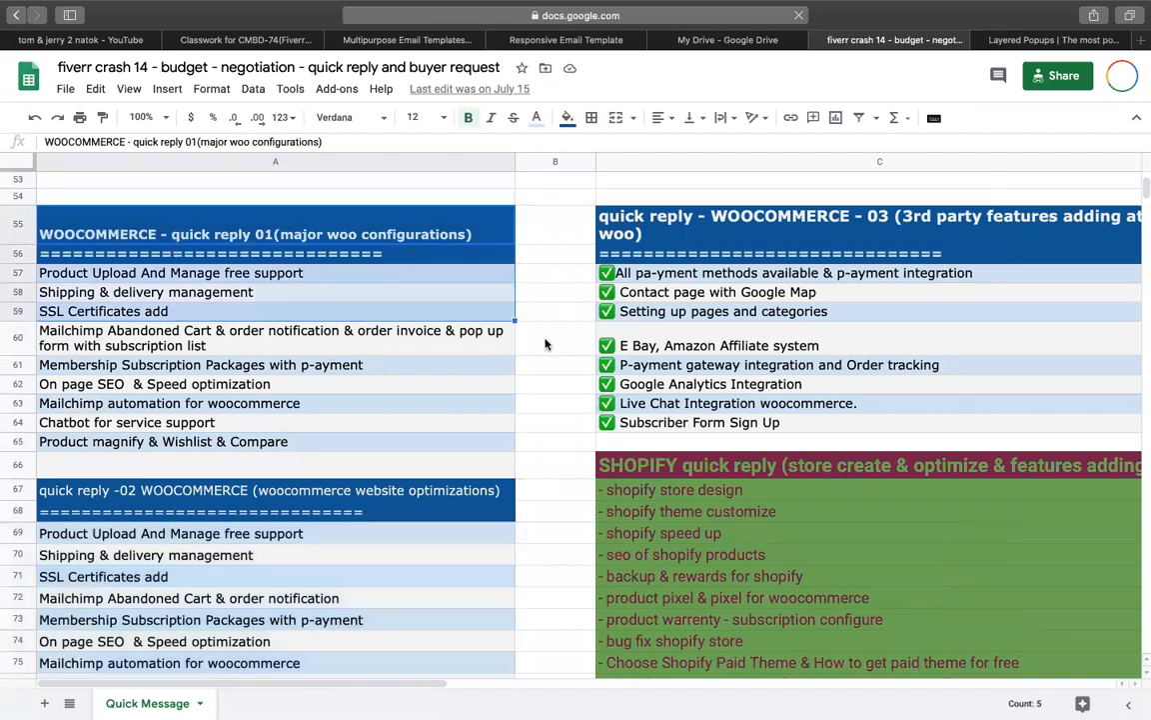
left_click(546, 343)
left_click(97, 274)
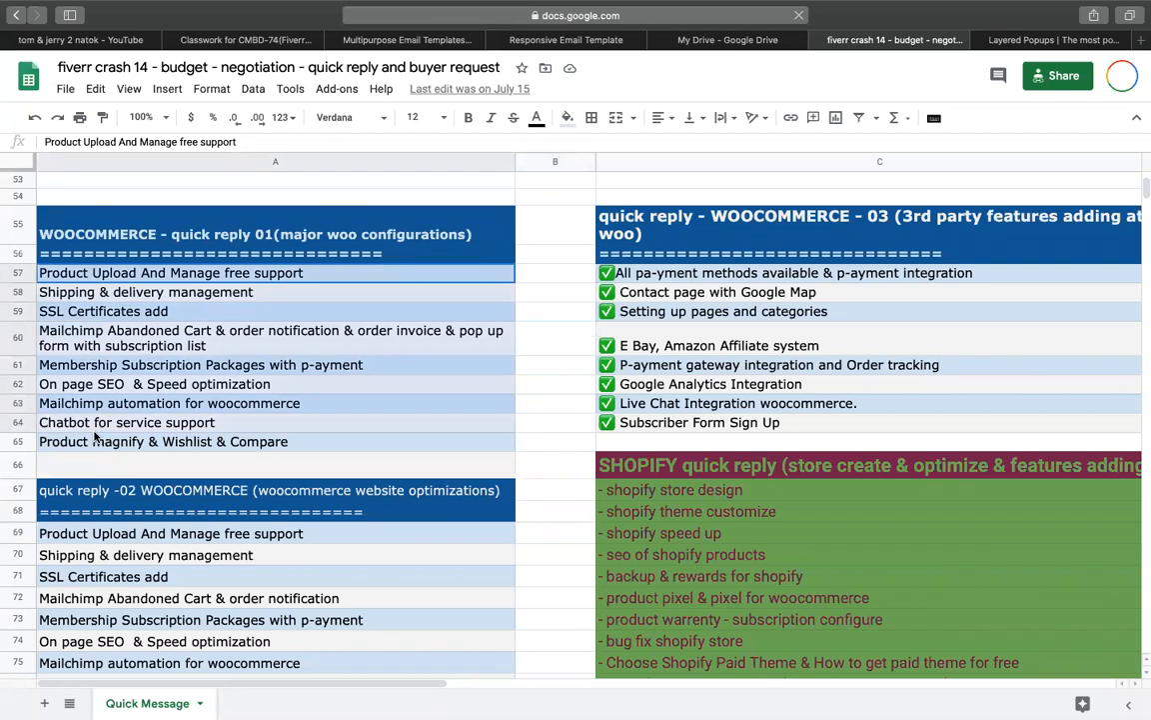
left_click_drag(96, 436, 97, 439)
key("ctrl+c")
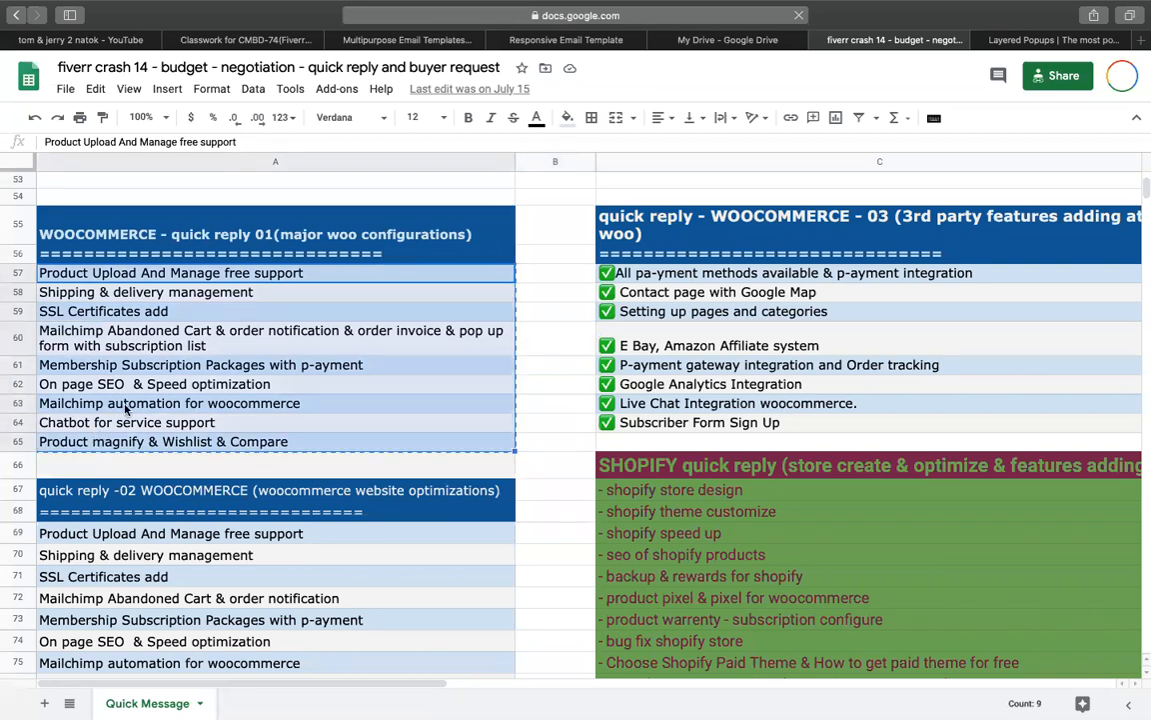
Switch to the Fiverr gig form in Chrome and paste the copied features below the payment gateway line of the description
left_click(437, 42)
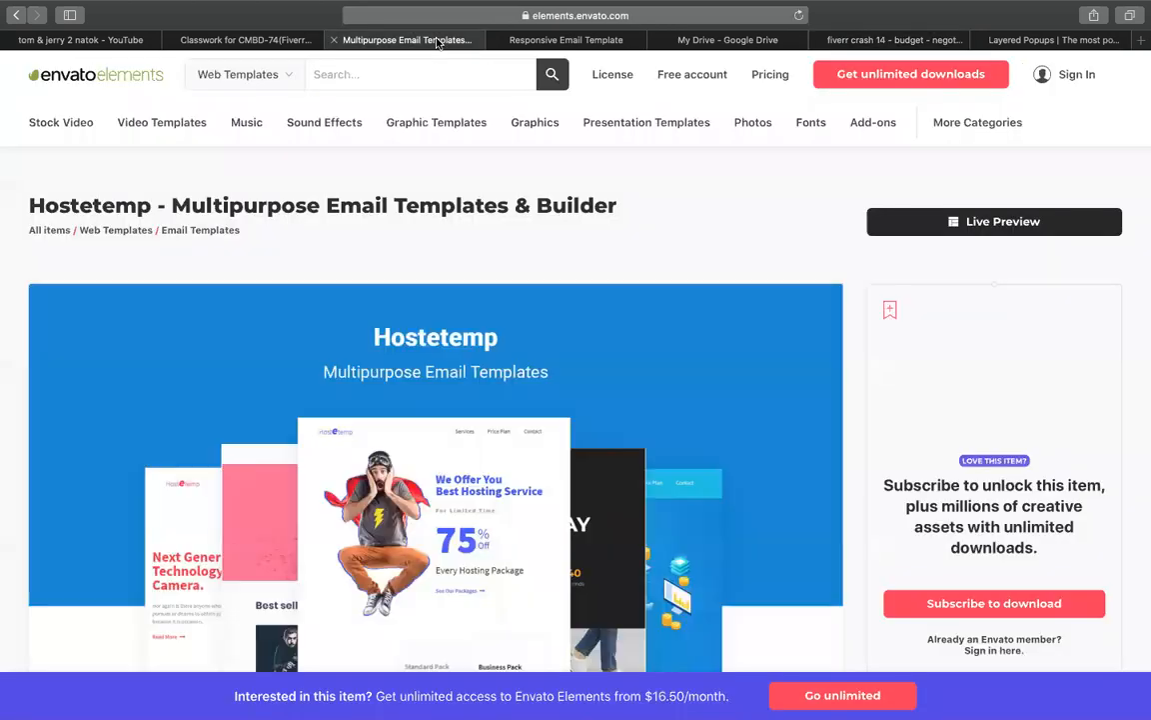
left_click(278, 45)
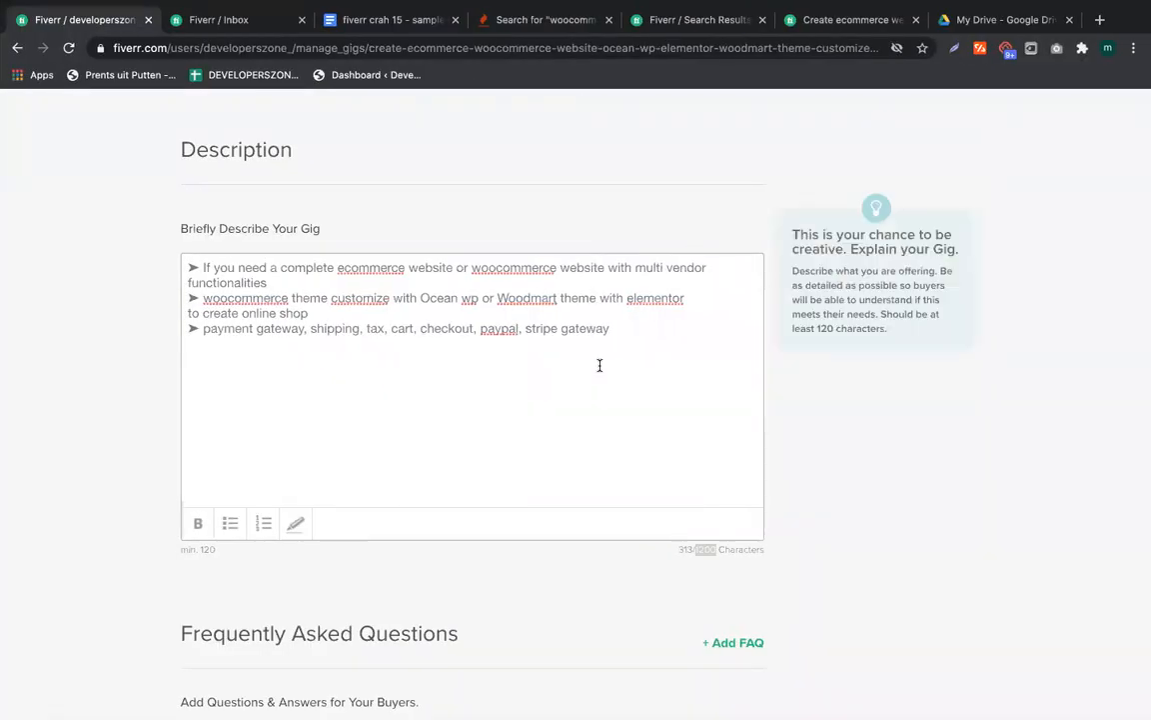
left_click(541, 395)
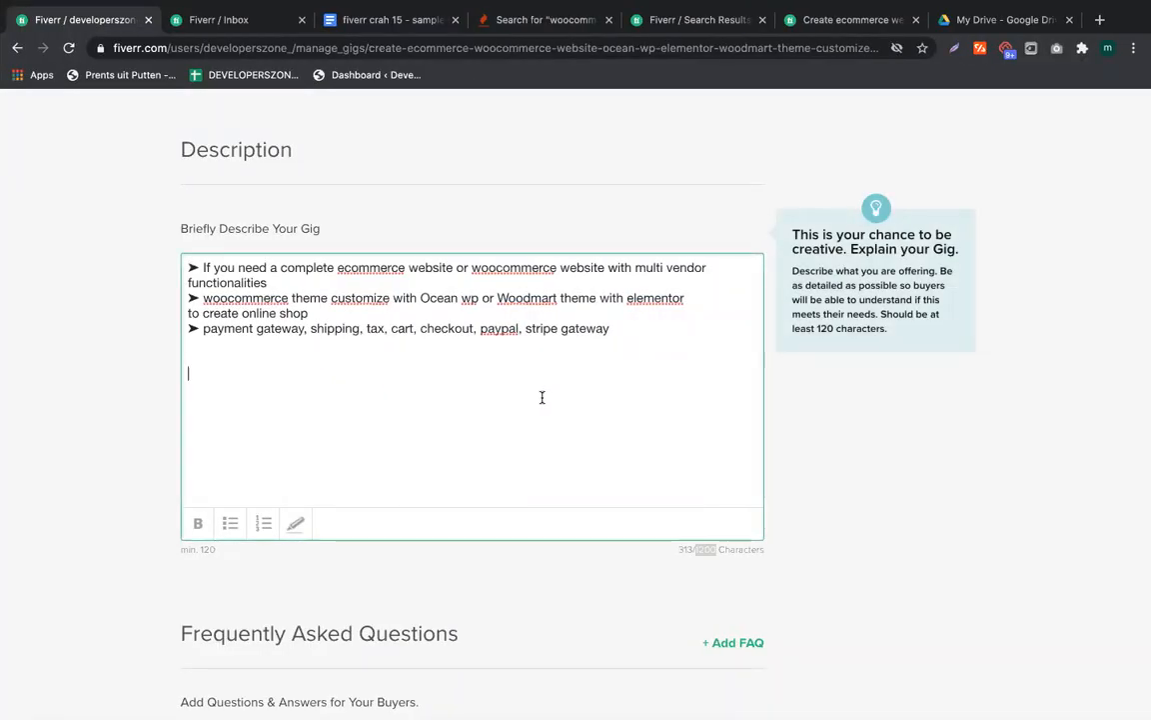
key("ctrl+v")
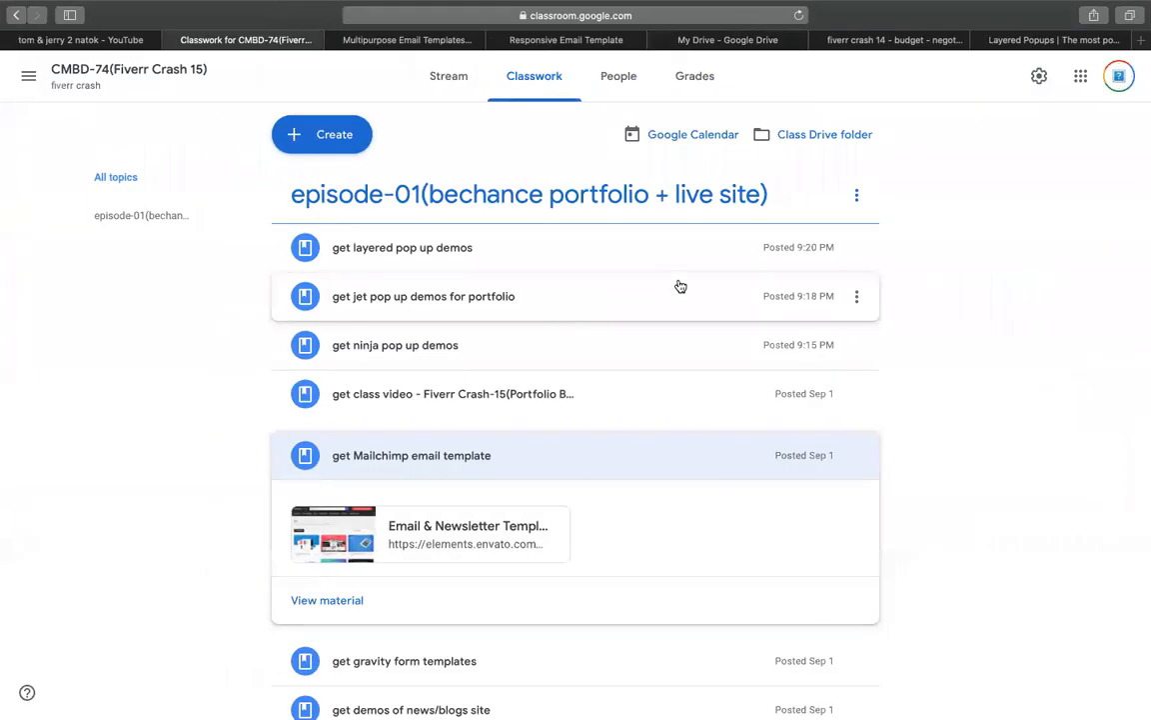
key("ctrl+Right")
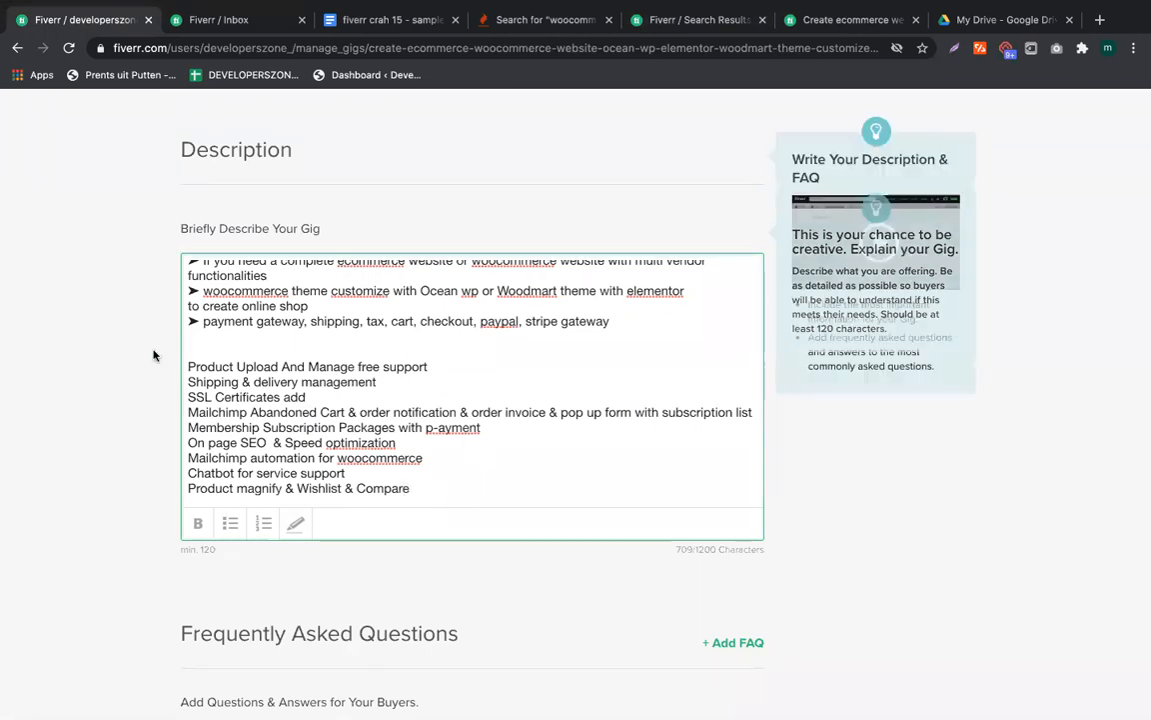
Review the pasted product upload and shipping lines, the competitor's WooCommerce gig page and the sample gig document
triple_click(236, 366)
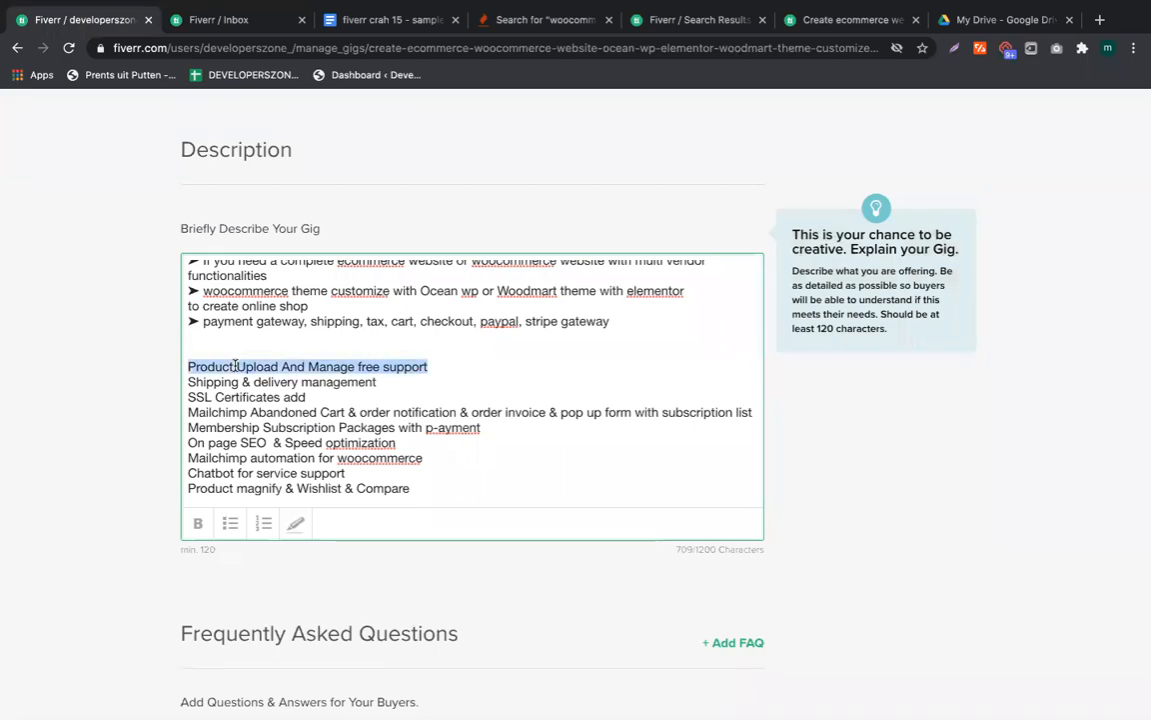
triple_click(250, 381)
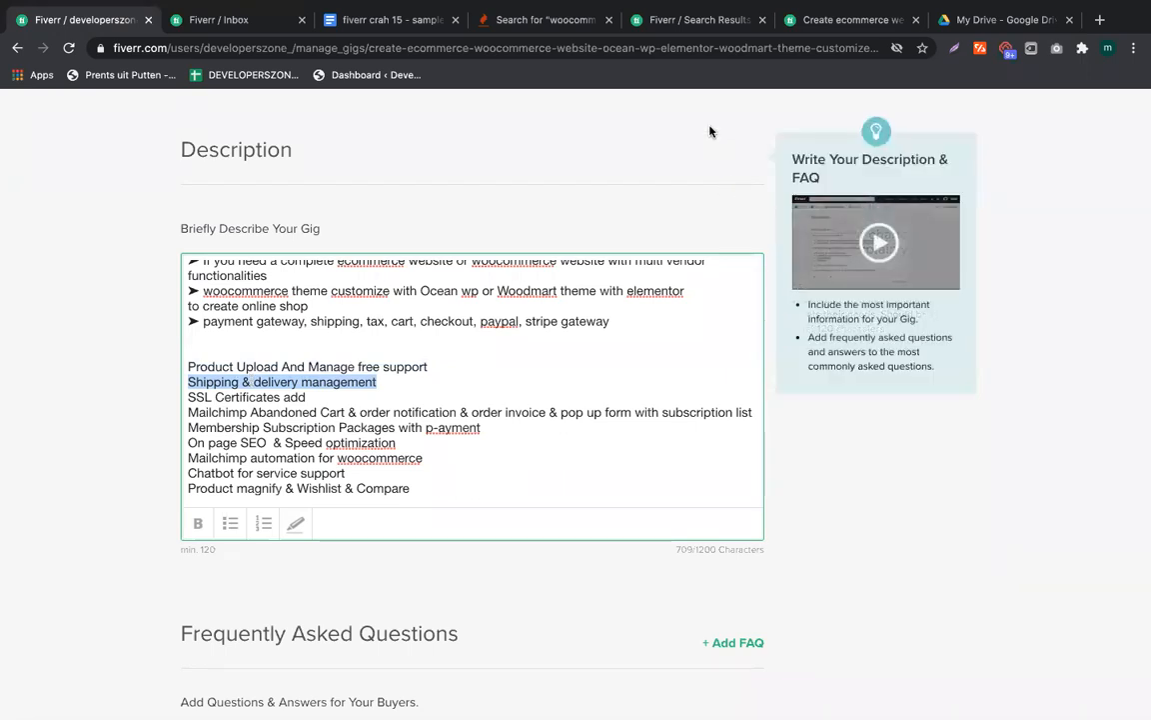
left_click(829, 19)
left_click(411, 318)
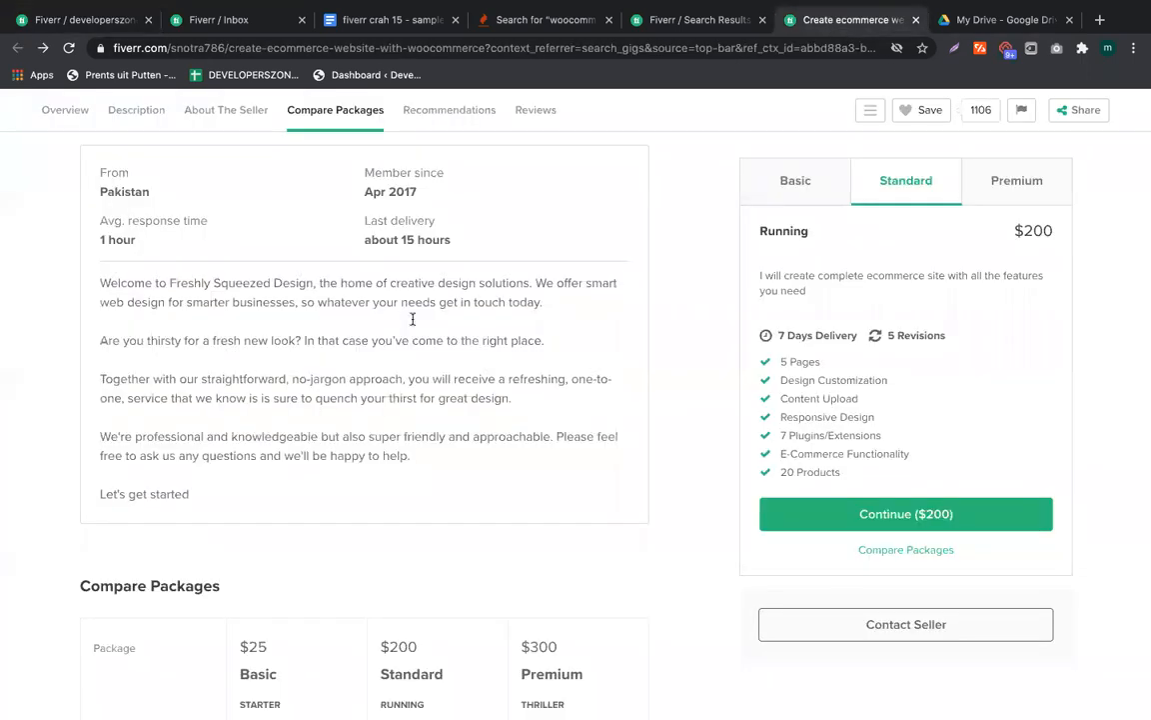
left_click(353, 20)
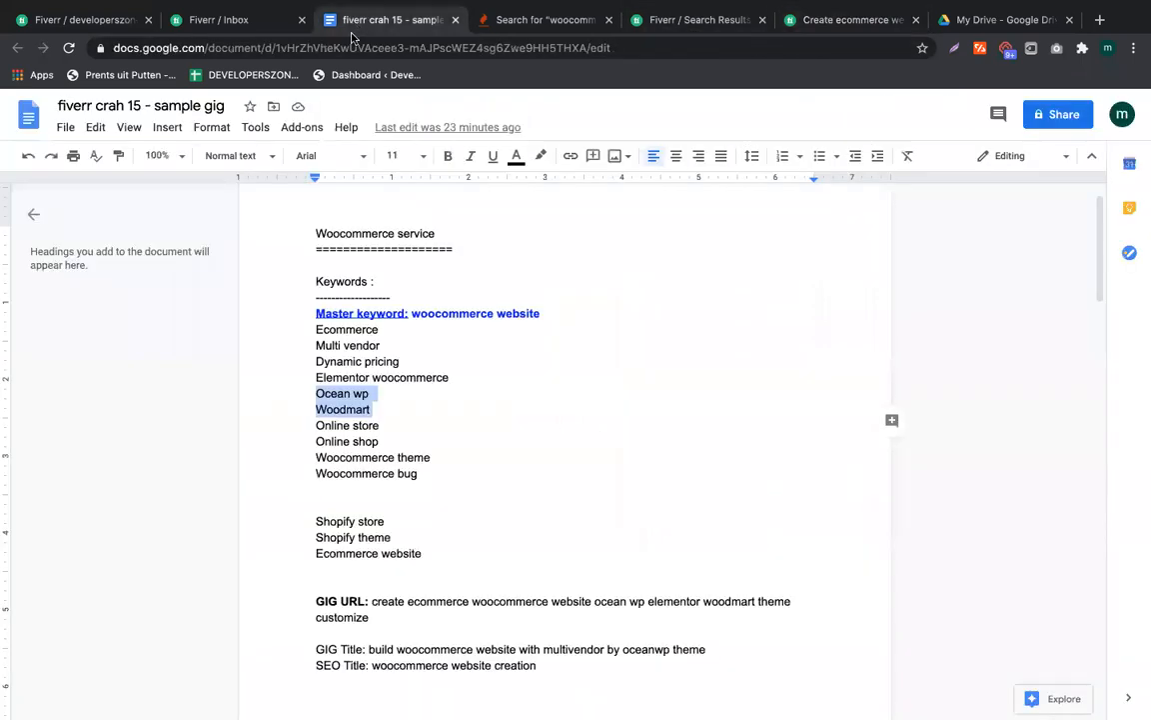
left_click(245, 22)
left_click(85, 20)
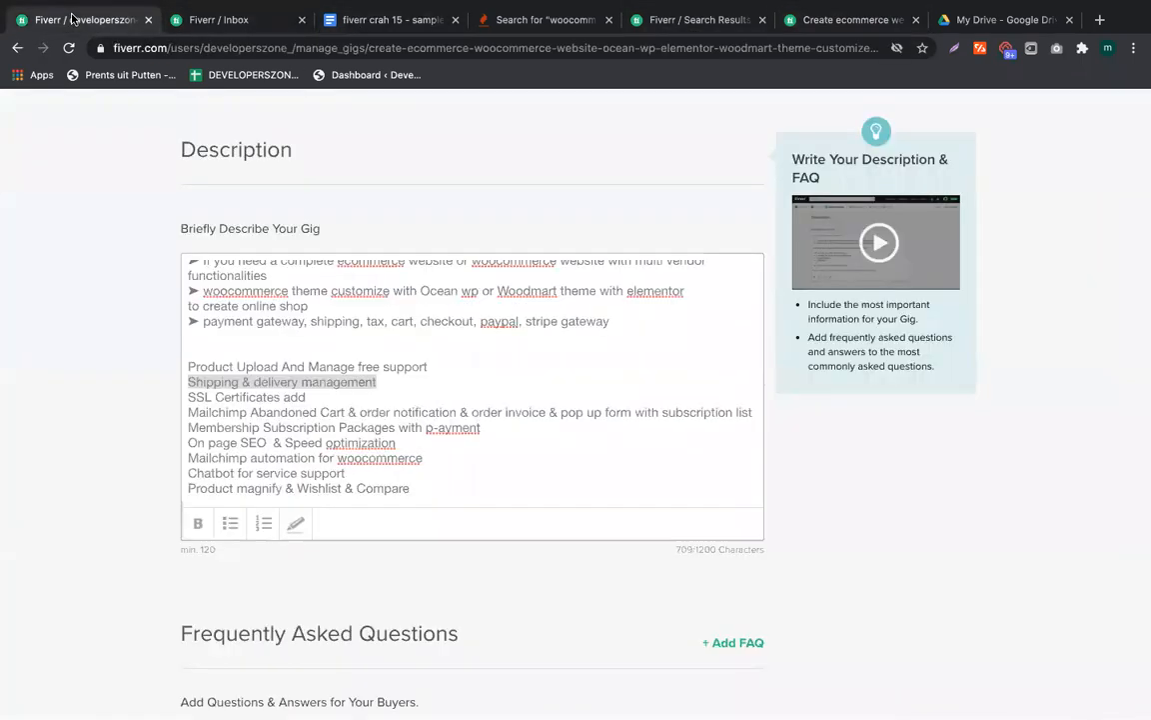
Add the heading "MY FEATURES" above the pasted feature list, underlined with a row of equals signs
left_click(238, 352)
type("MY FEATURES")
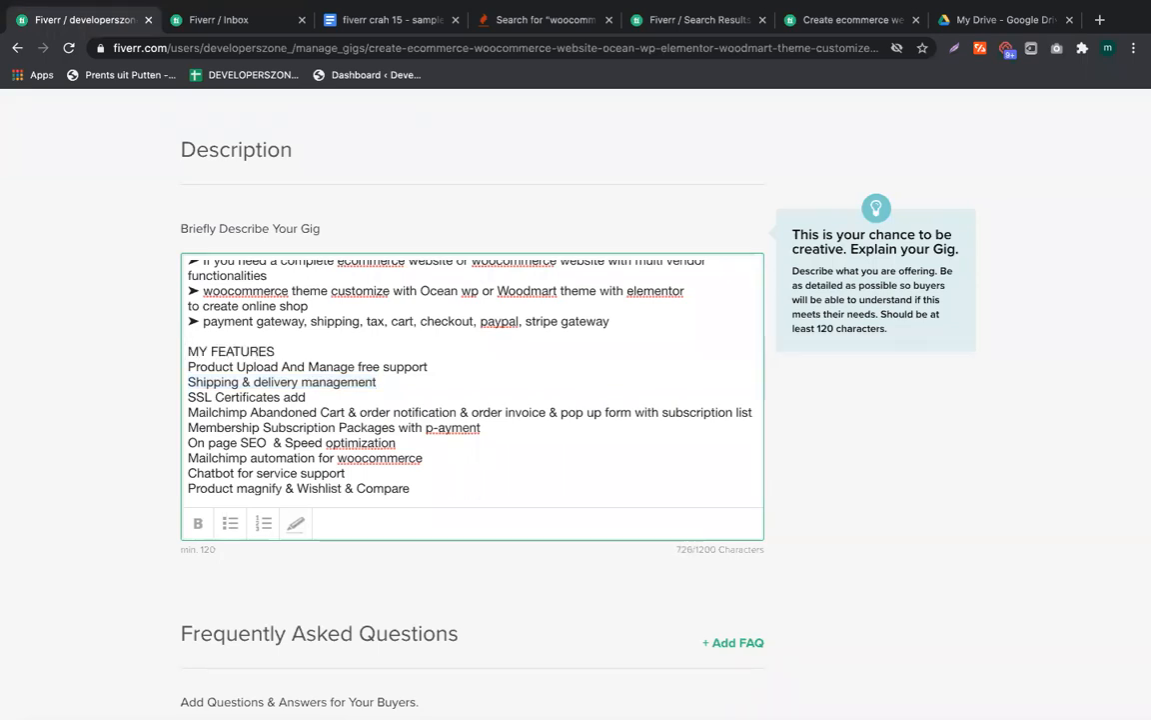
key("Return")
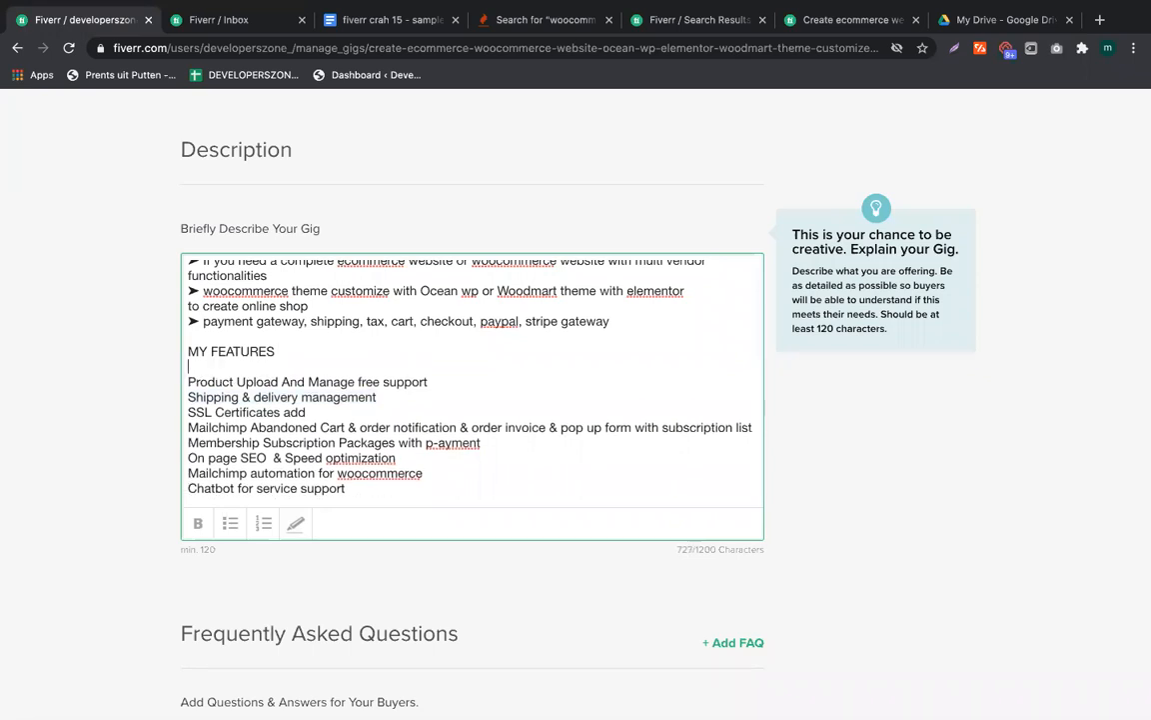
type("=================")
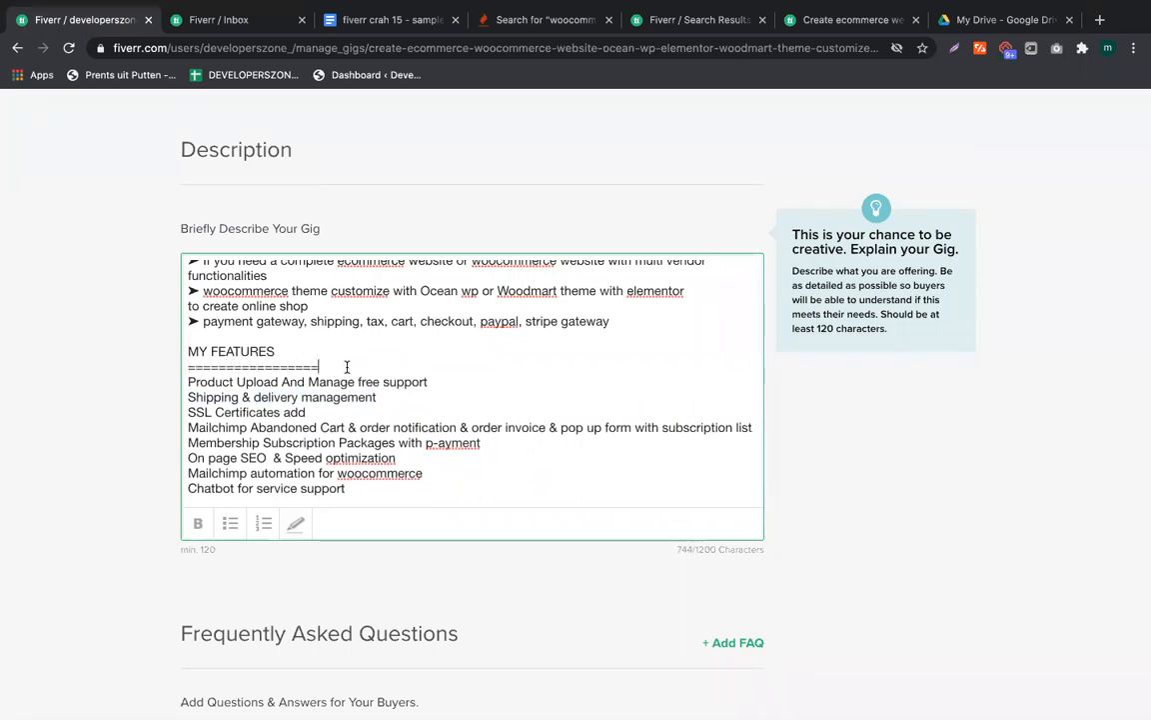
Make the "MY FEATURES" heading and its equals-sign underline bold and highlighted
left_click_drag(346, 367, 188, 351)
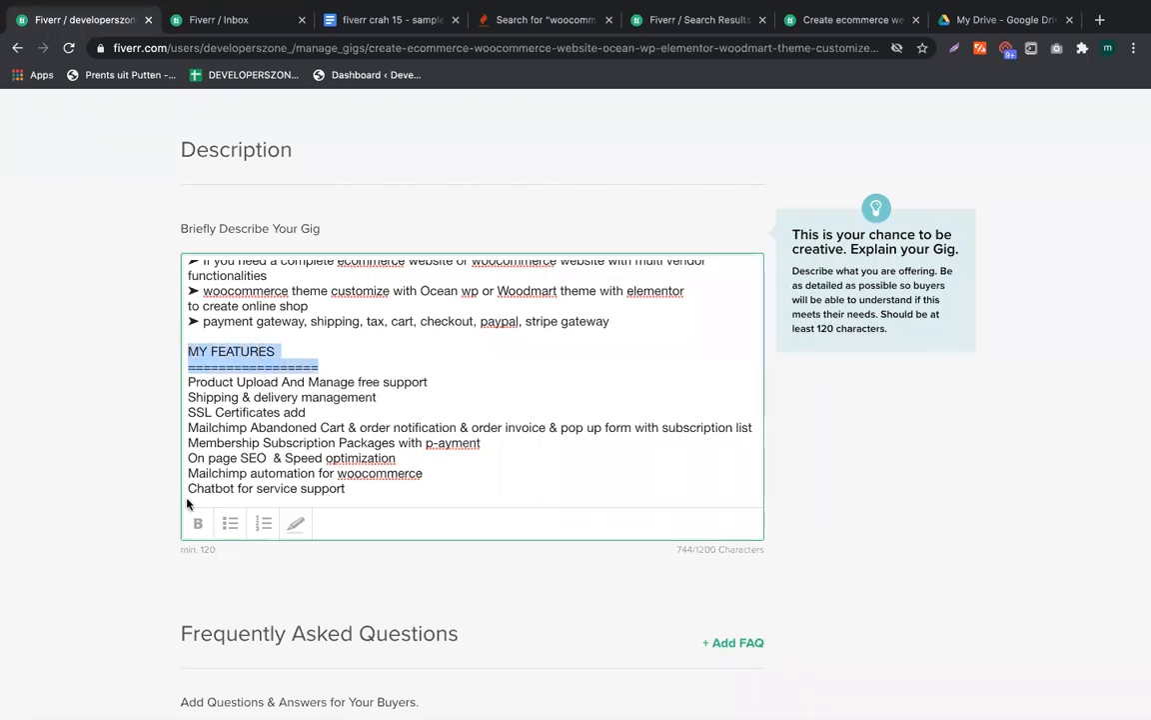
left_click(197, 522)
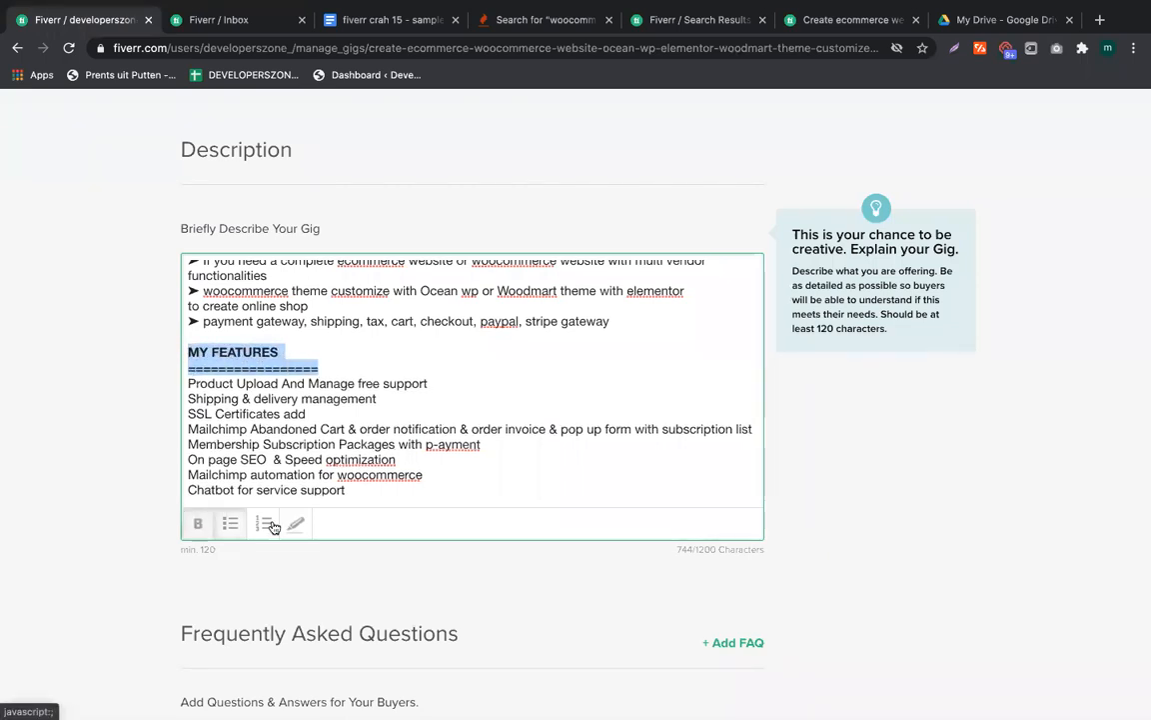
left_click(261, 390)
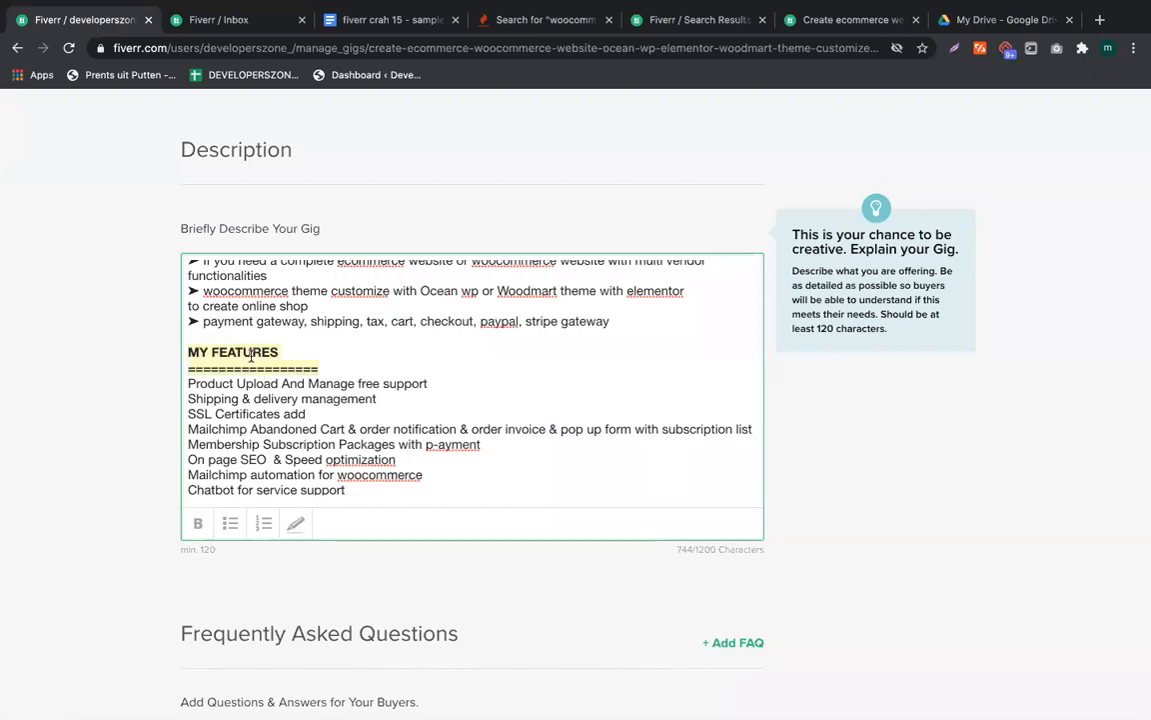
Copy the second arrow bullet "➨" below "Packages" in the "fiverr crah 15 - sample gig" document
scroll(200, 345, "up", 1)
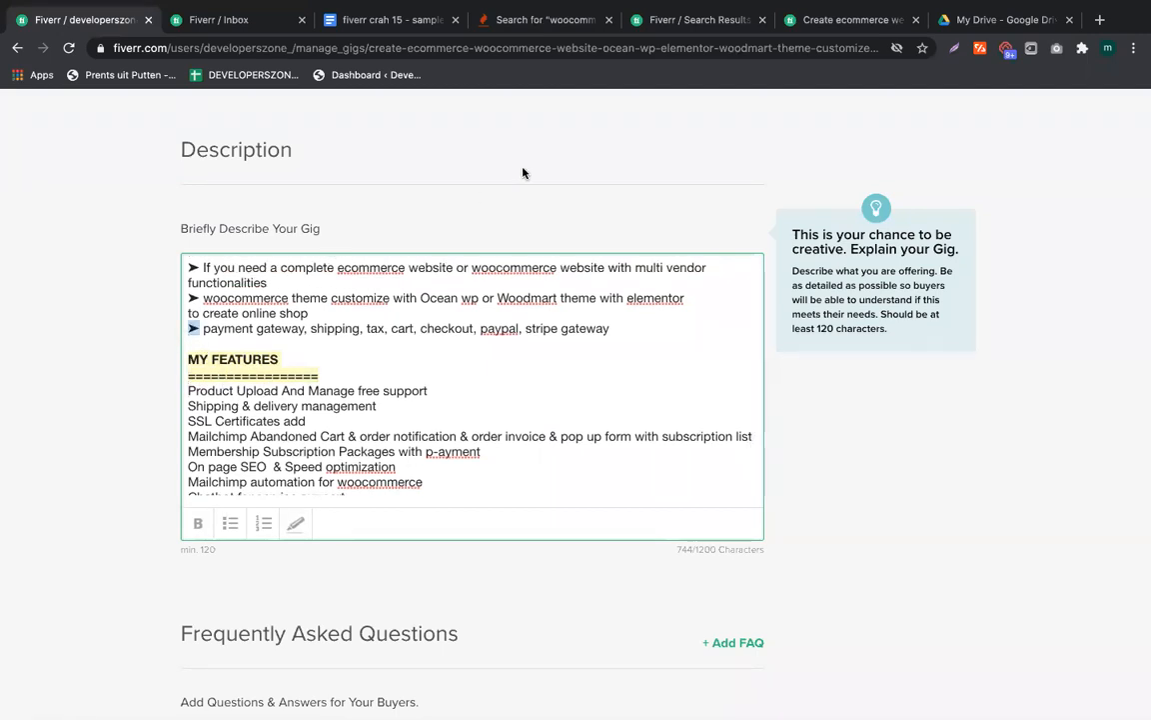
left_click(348, 14)
scroll(397, 478, "down", 20)
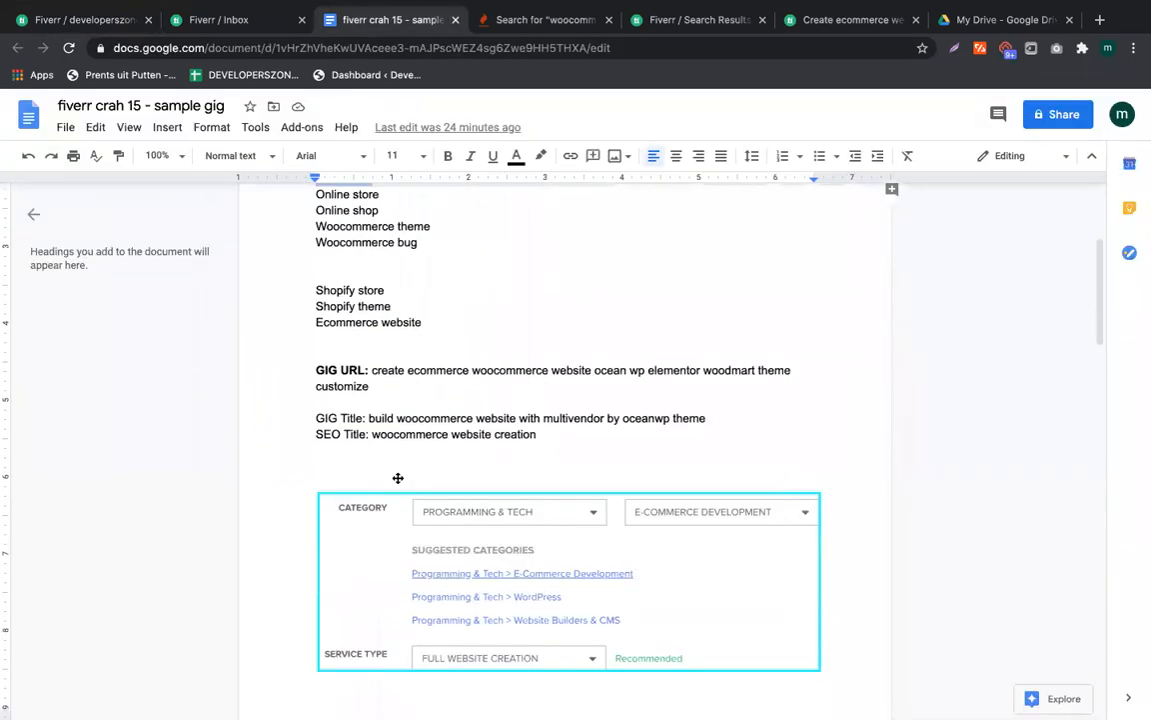
scroll(457, 611, "down", 3)
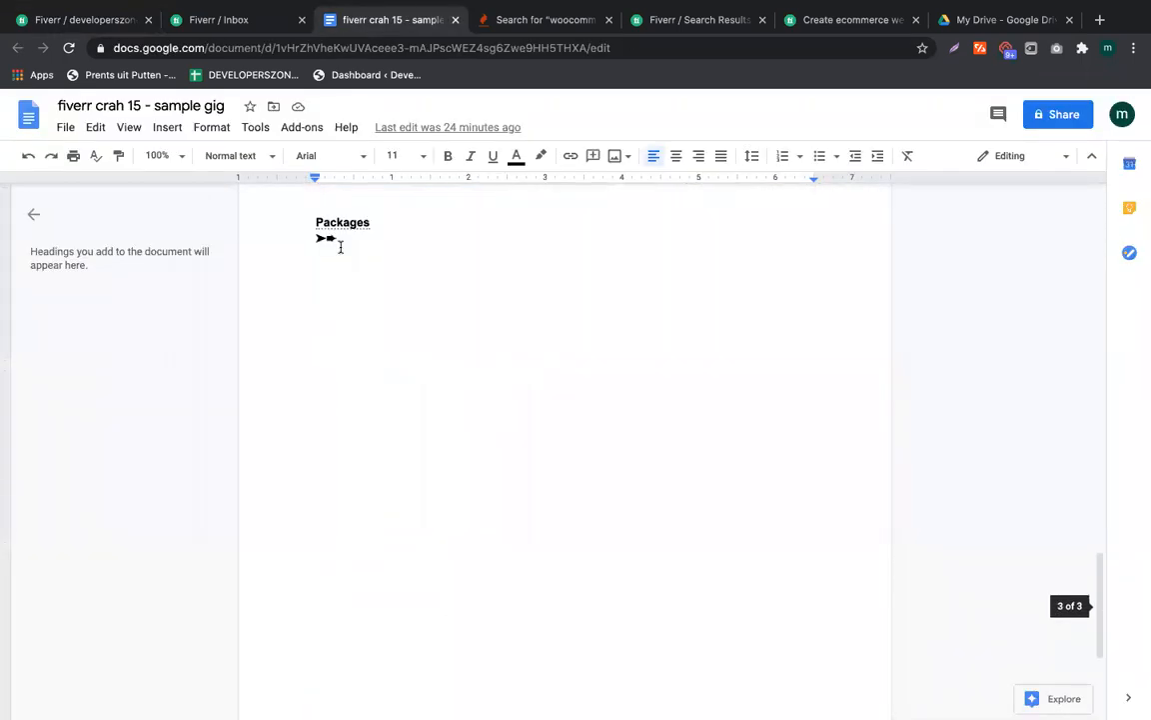
left_click(339, 240)
key("shift+Left")
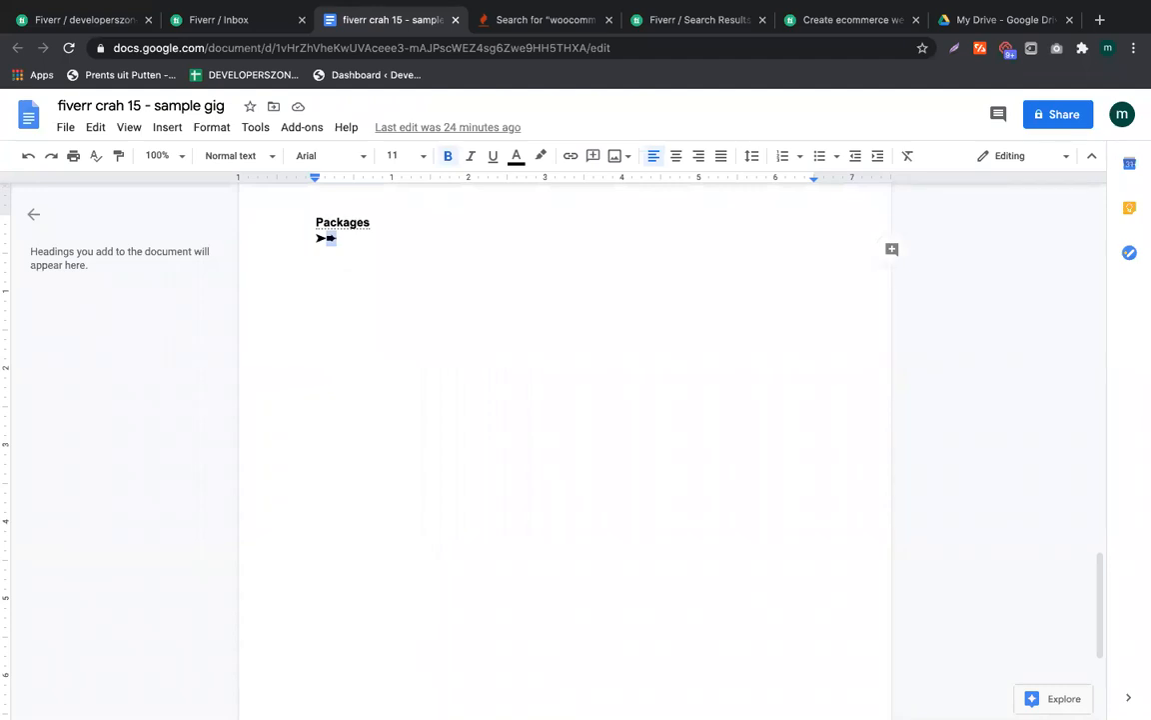
Return to the gig description and add "➨" before the Product Upload, Shipping, SSL Certificates and Mailchimp Abandoned Cart lines
left_click(250, 18)
left_click(116, 18)
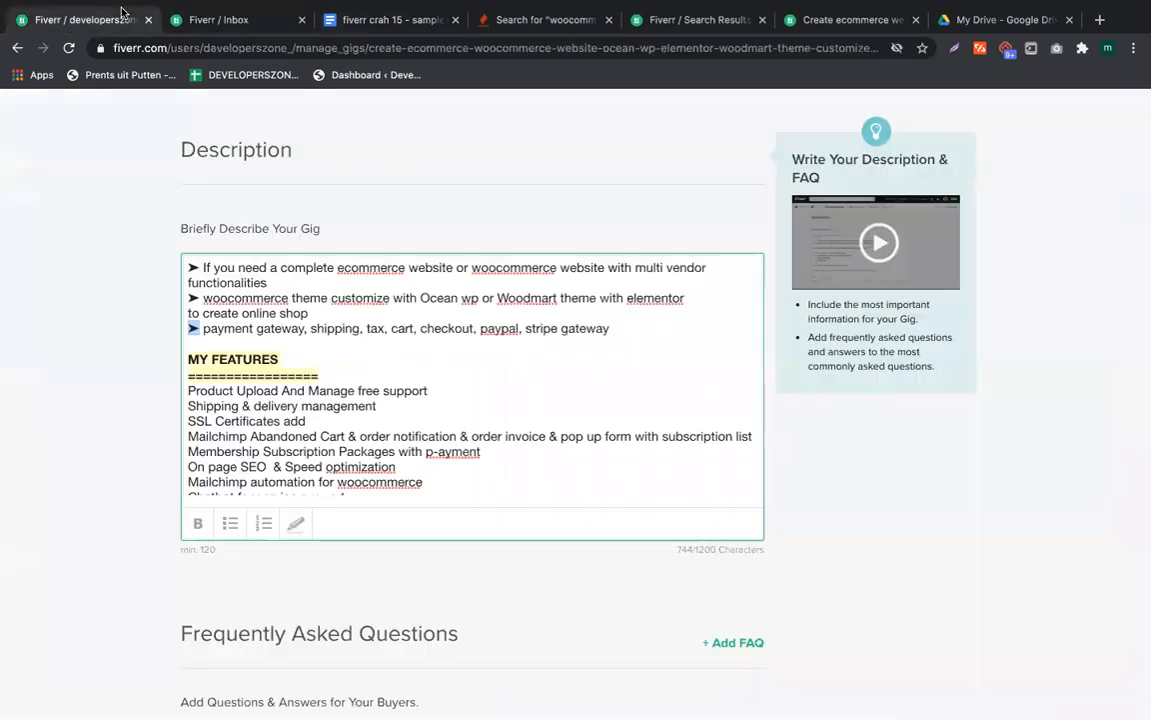
left_click(188, 391)
type("➨")
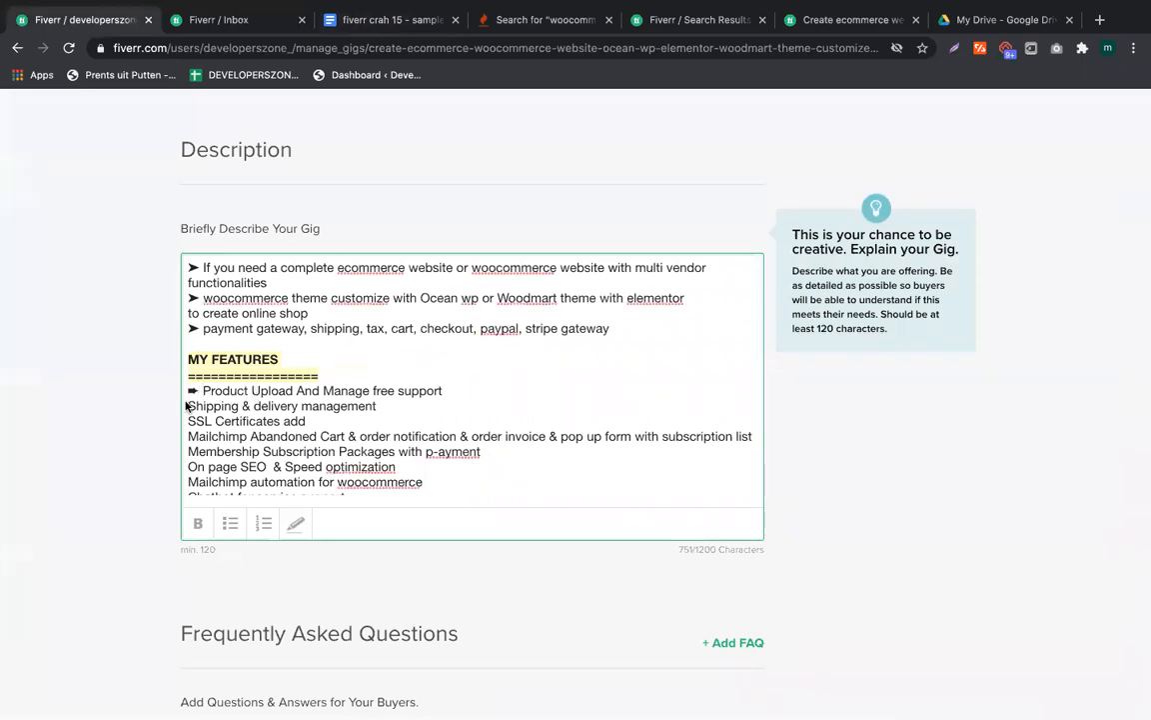
scroll(188, 406, "down", 1)
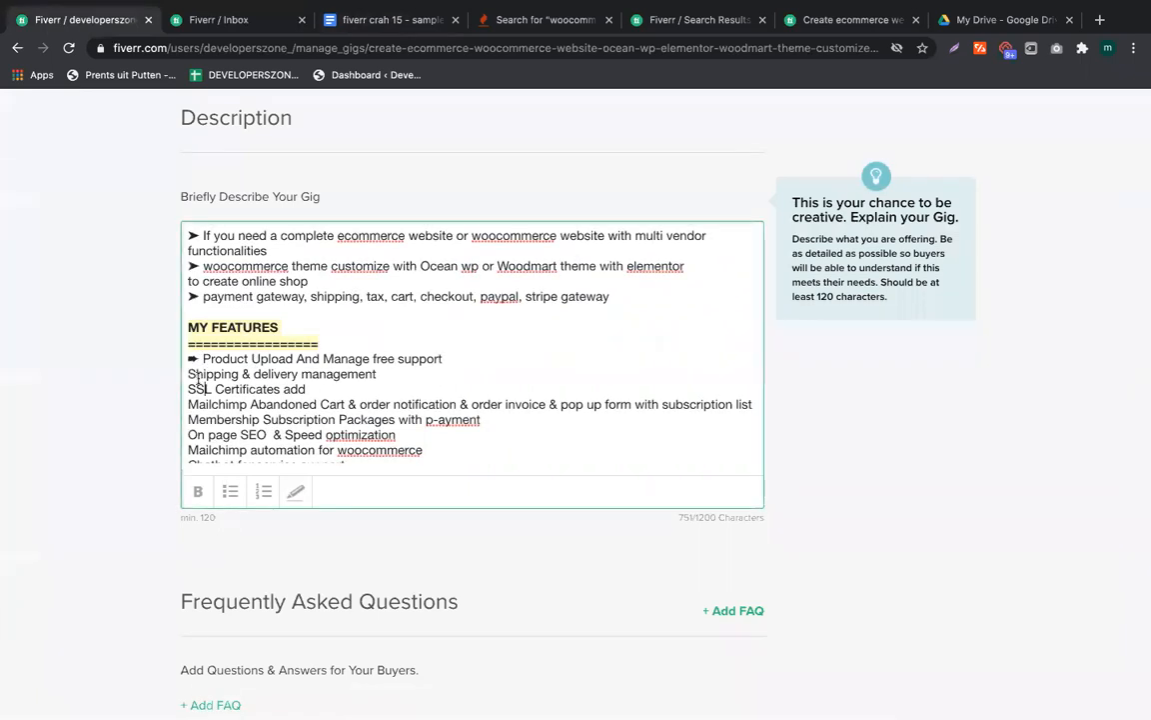
left_click(188, 374)
type("➨")
left_click(188, 389)
type("➨")
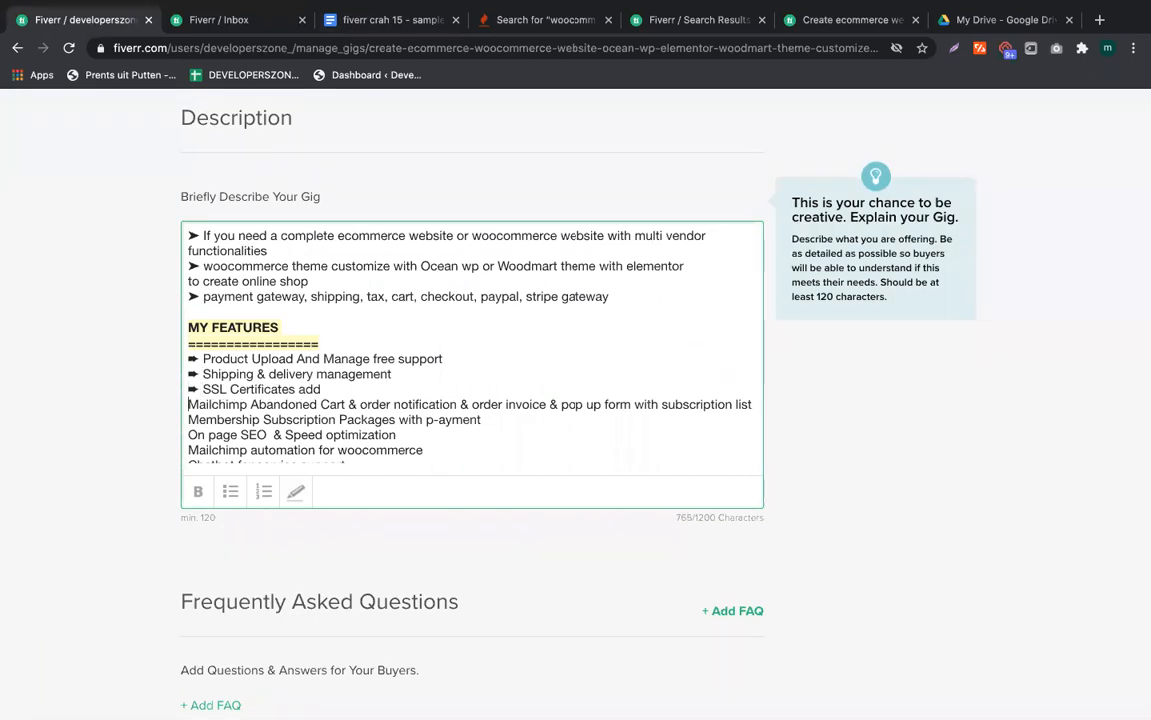
left_click(188, 404)
type("➨")
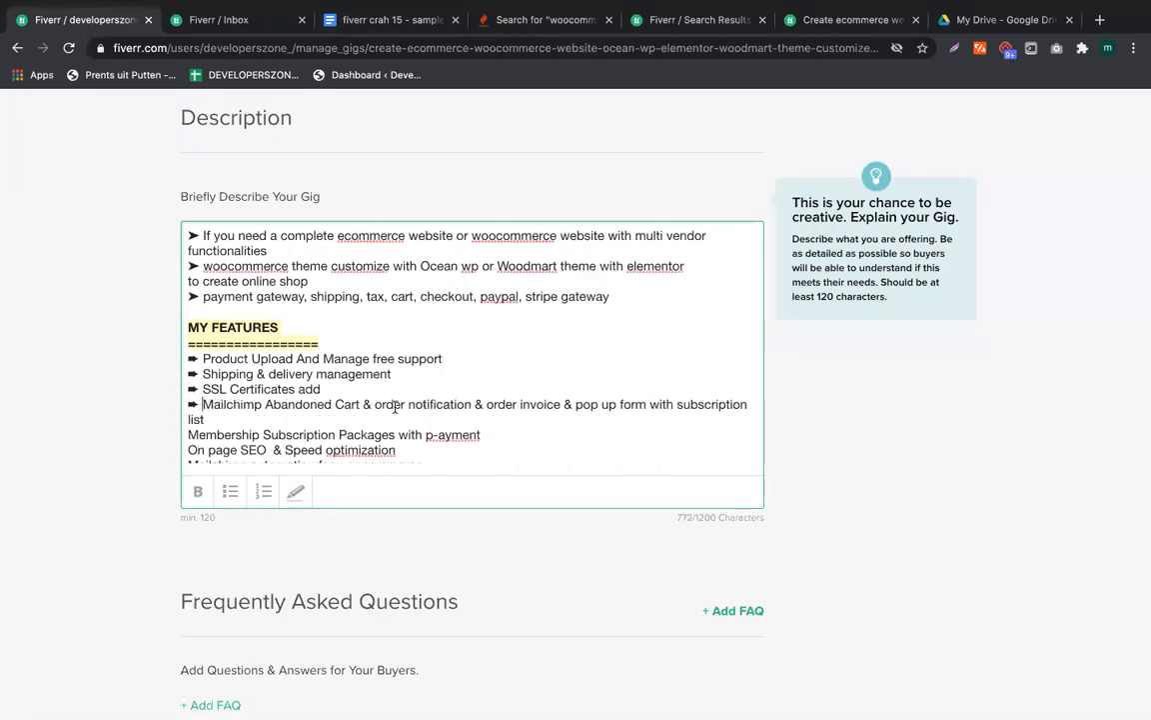
Split the Mailchimp line after "Abandoned Cart", dropping the "&" and starting "order notification" on its own "➨" line
left_click(373, 404)
key("BackSpace")
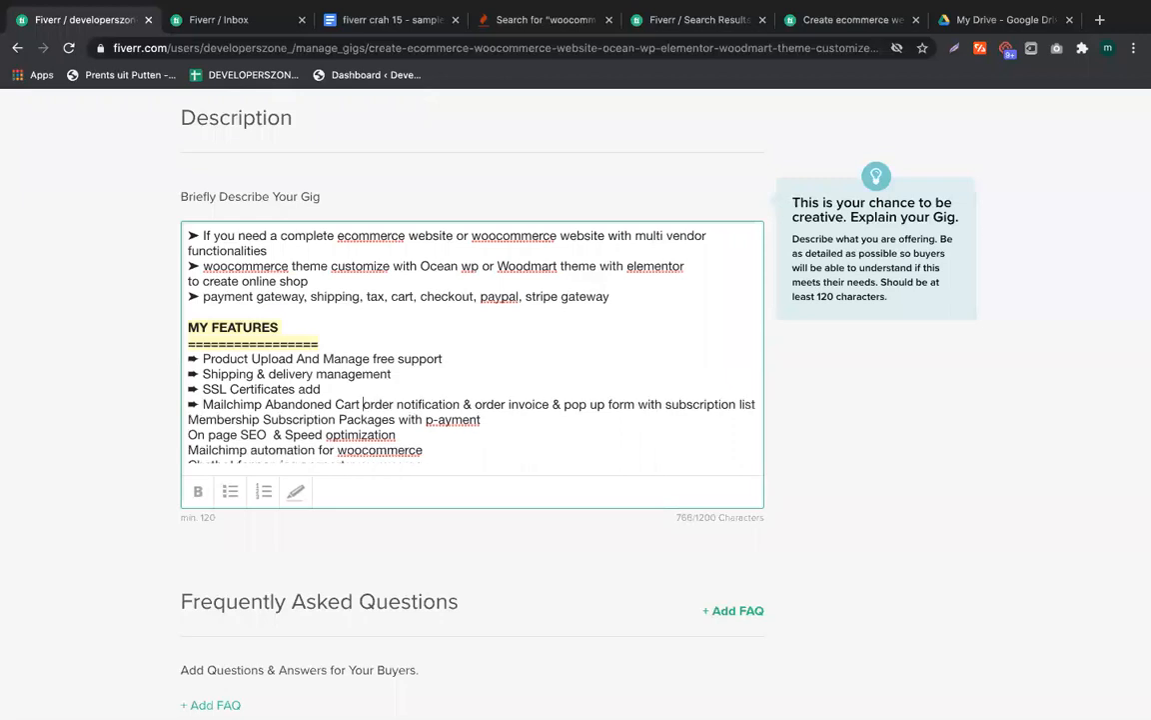
key("Return")
type("➨")
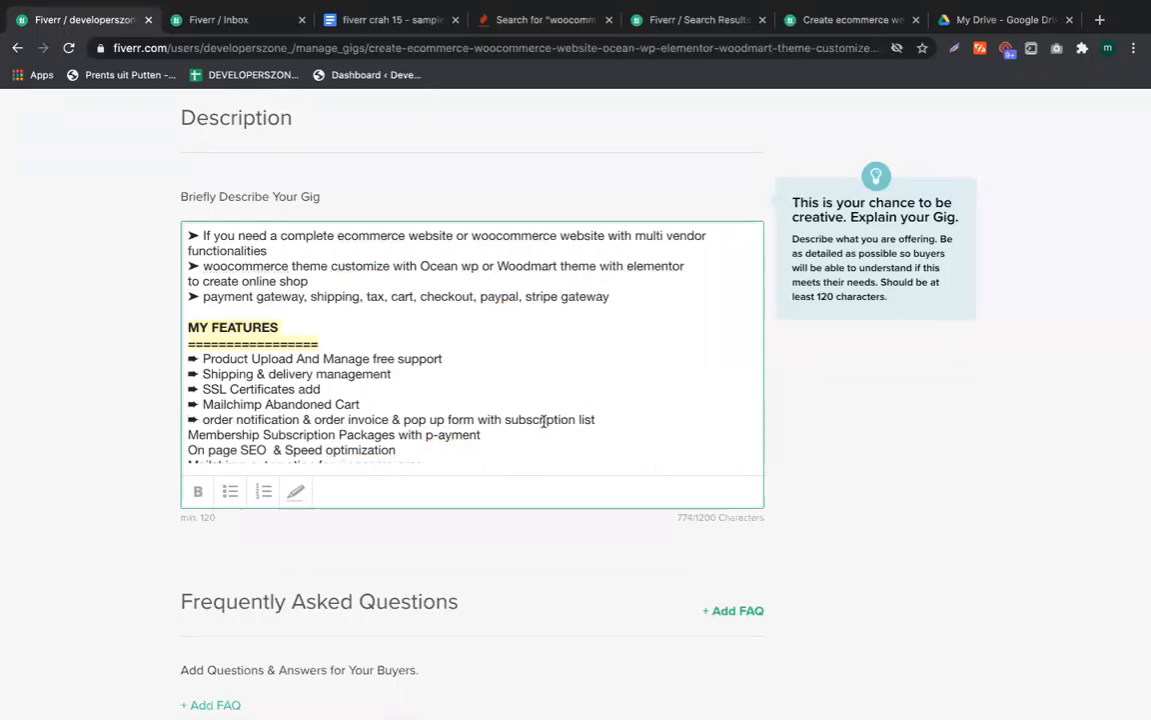
Add "➨" before the Membership, On page SEO, Mailchimp automation, Chatbot and Product magnify lines
scroll(546, 418, "down", 2)
left_click(188, 395)
type("➨")
left_click(205, 409)
type("➨")
left_click(199, 424)
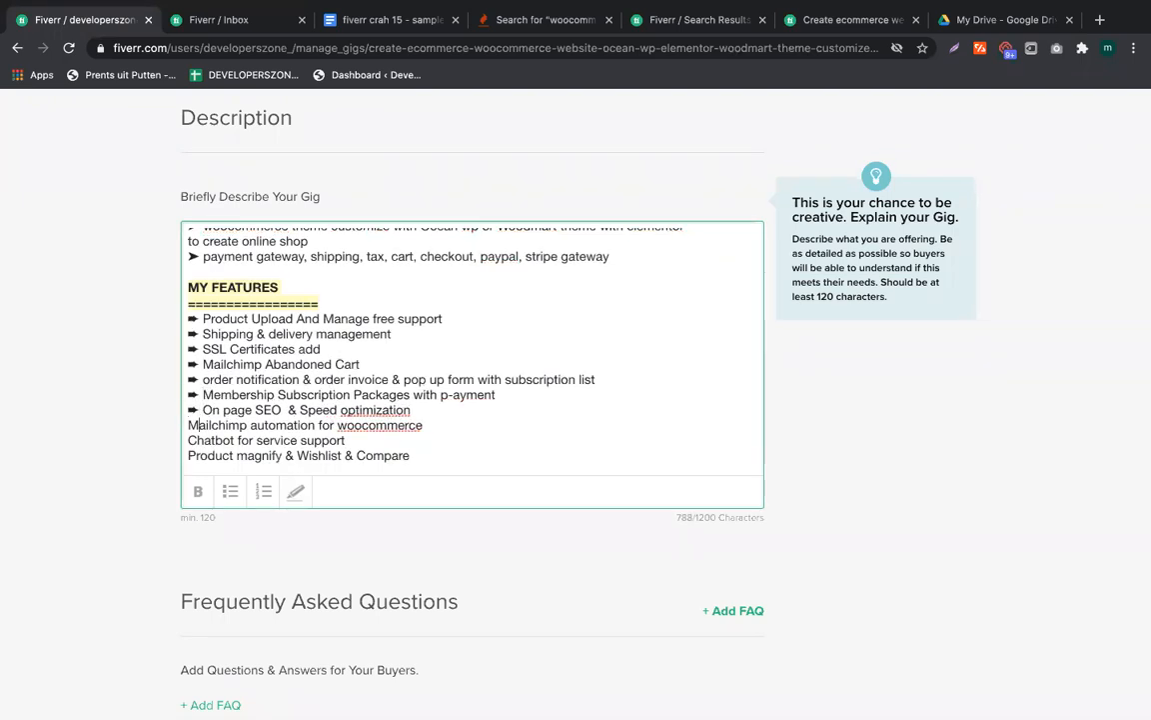
type("➨")
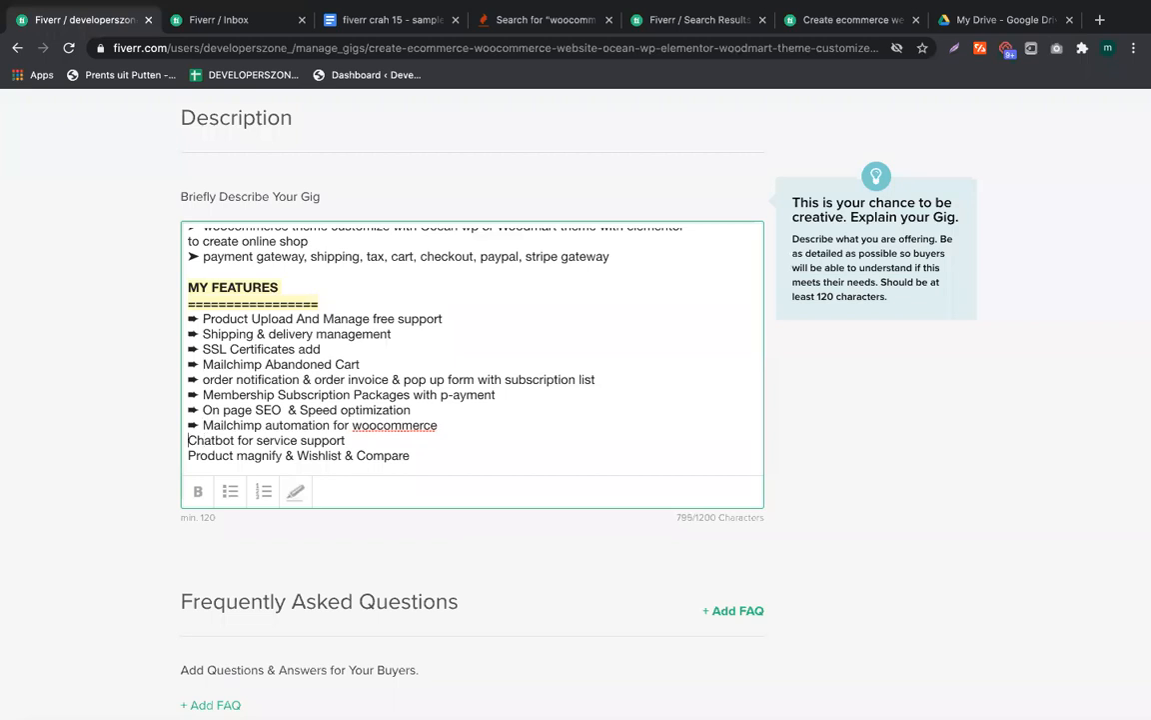
left_click(188, 440)
type("➨")
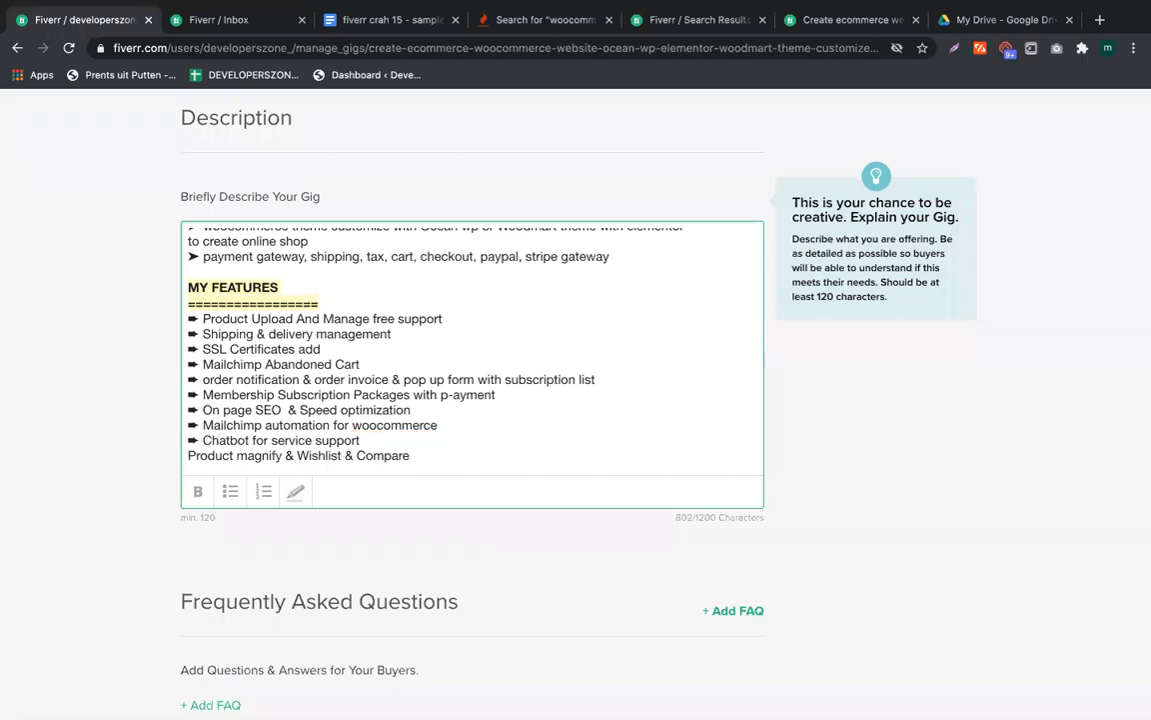
left_click(188, 455)
type("➨")
scroll(362, 372, "down", 1)
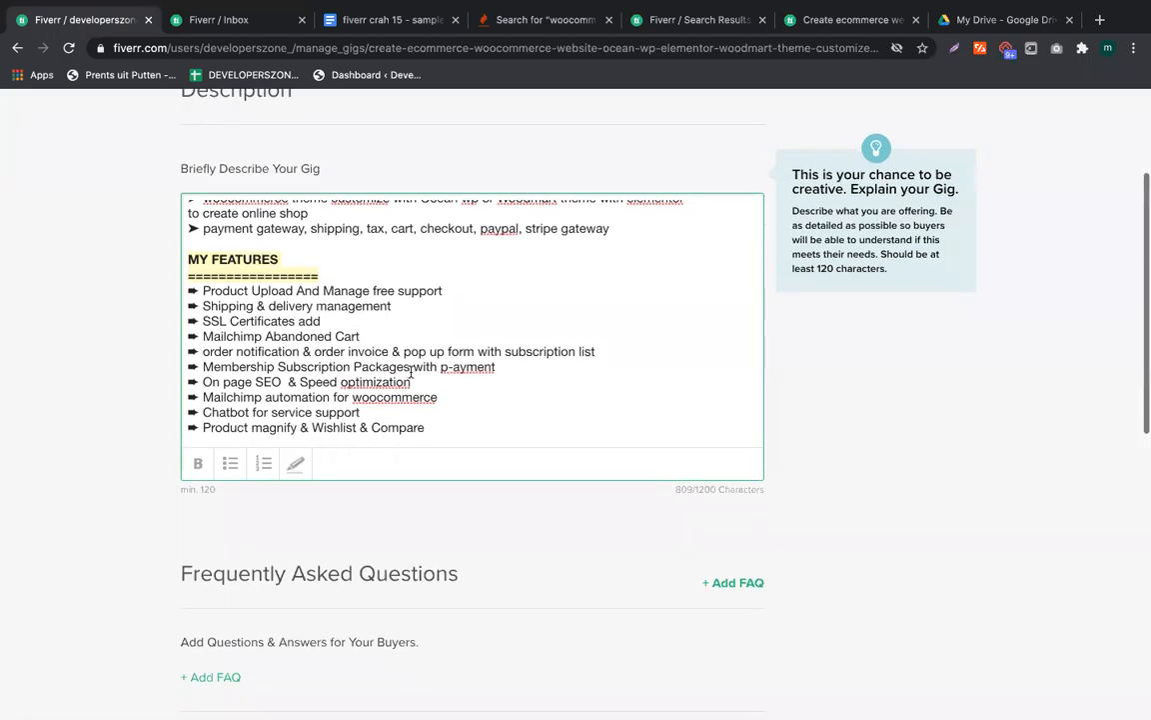
Split the order notification line after "order invoice", dropping the "&" and starting "pop up form" on its own "➨" line
left_click(404, 380)
key("BackSpace")
key("BackSpace")
key("Return")
type("➨")
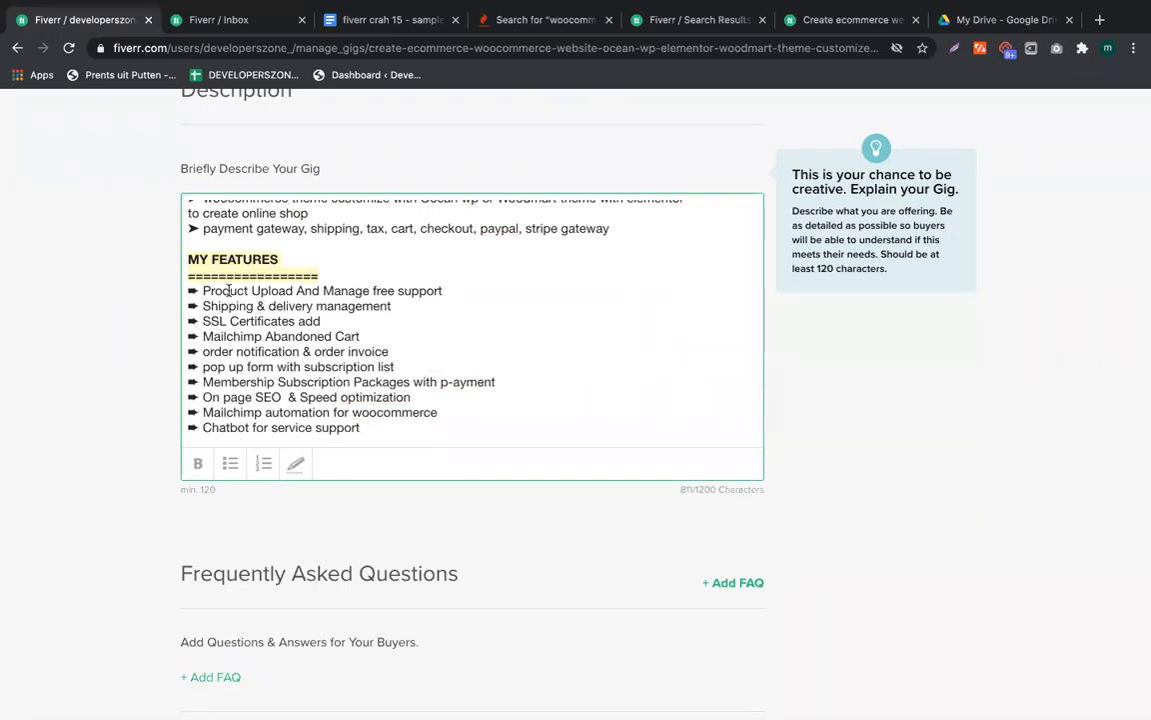
Shorten the first three features to "Product Upload", "Shipping management" and "SSL Certificates"
left_click(296, 290)
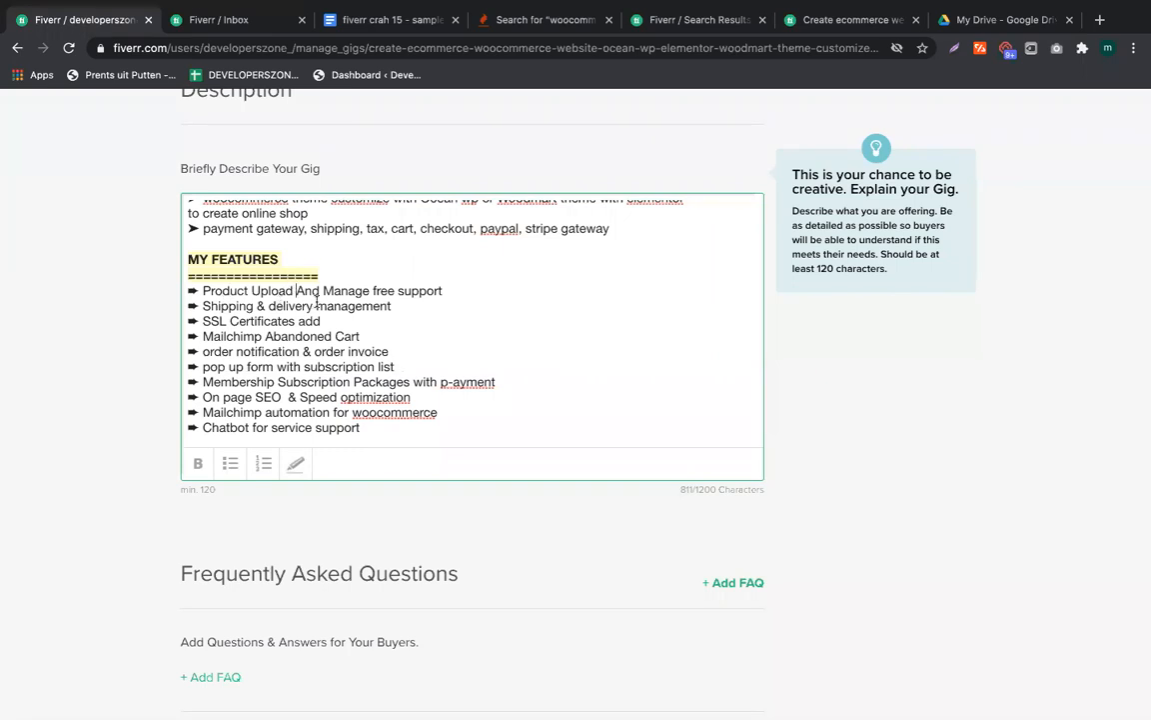
left_click_drag(297, 290, 473, 290)
key("BackSpace")
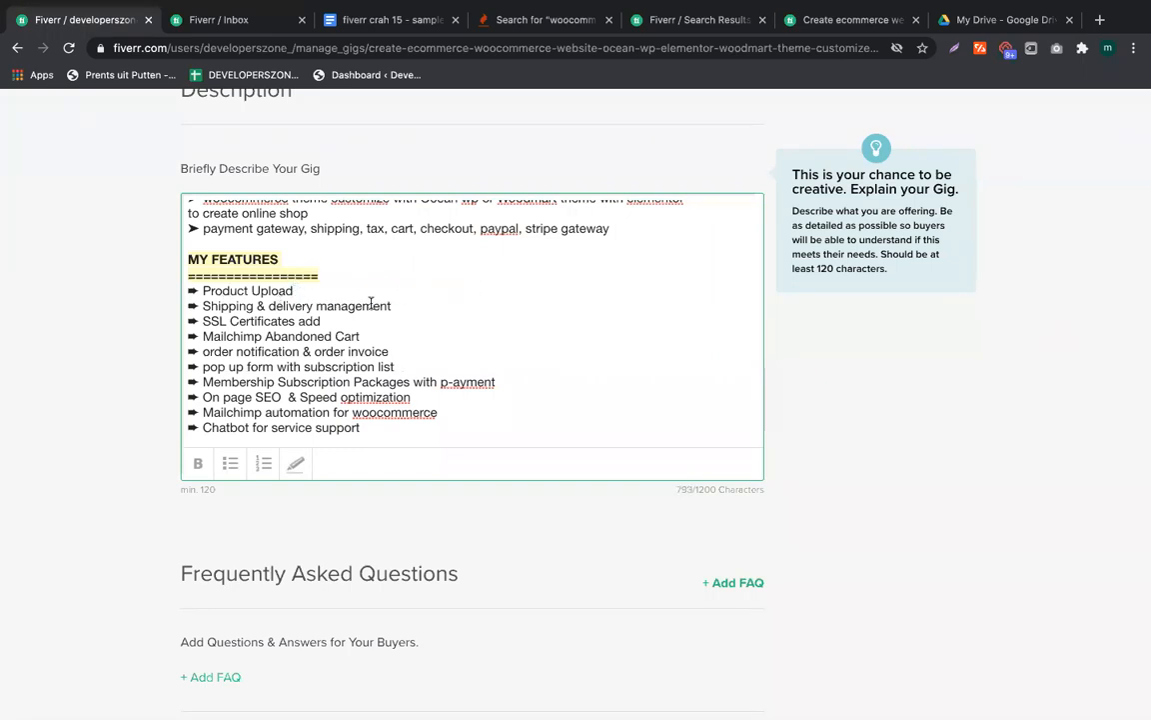
double_click(302, 306)
key("BackSpace")
key("BackSpace")
key("BackSpace")
key("BackSpace")
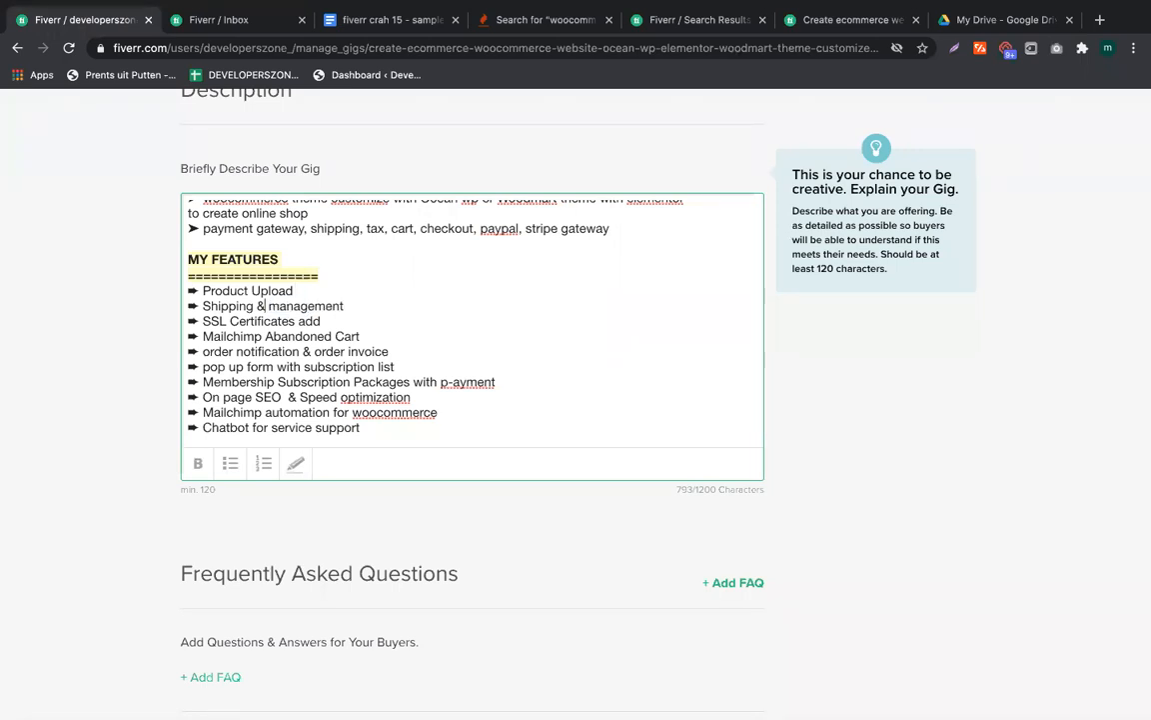
double_click(315, 322)
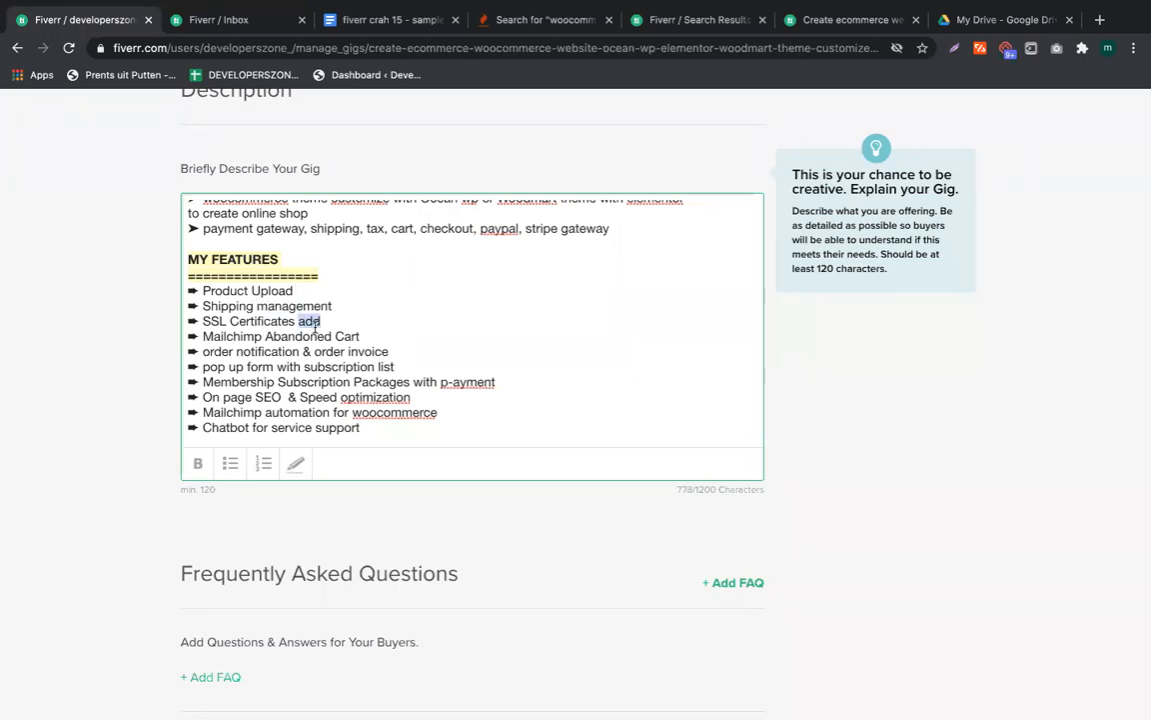
key("BackSpace")
key("BackSpace")
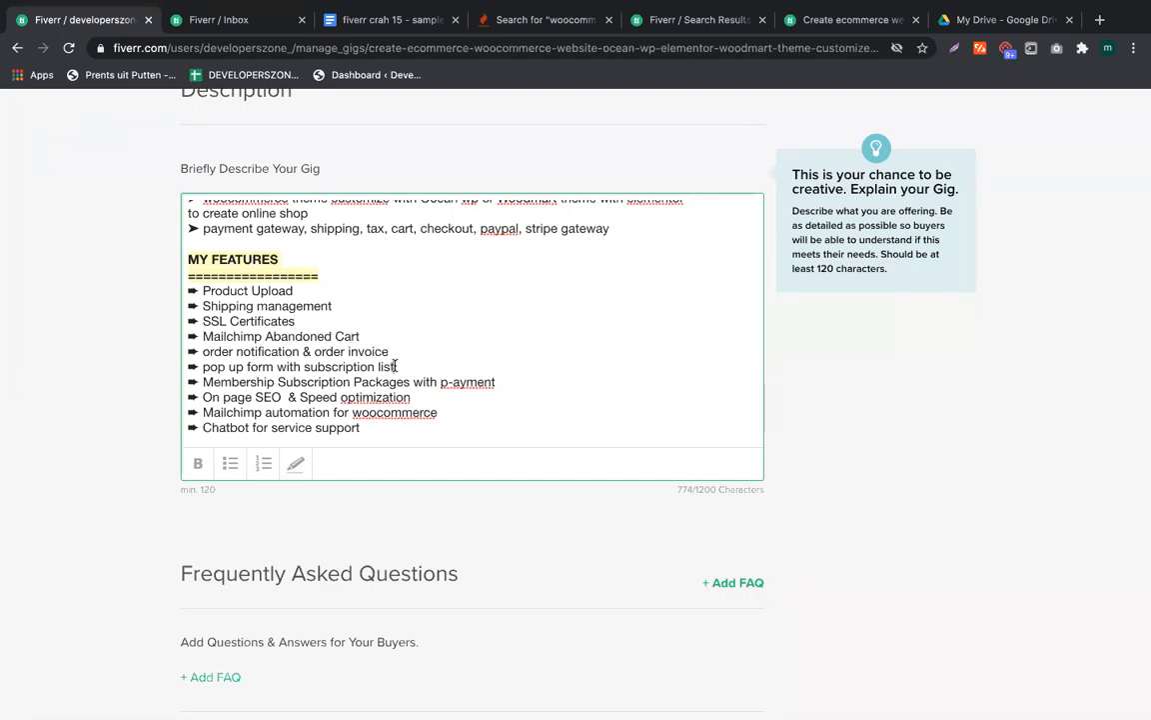
Shorten the pop-up and membership features to "pop up form with subscription" and "Membership Subscription Packages"
key("BackSpace")
key("BackSpace")
key("super+a")
key("Right")
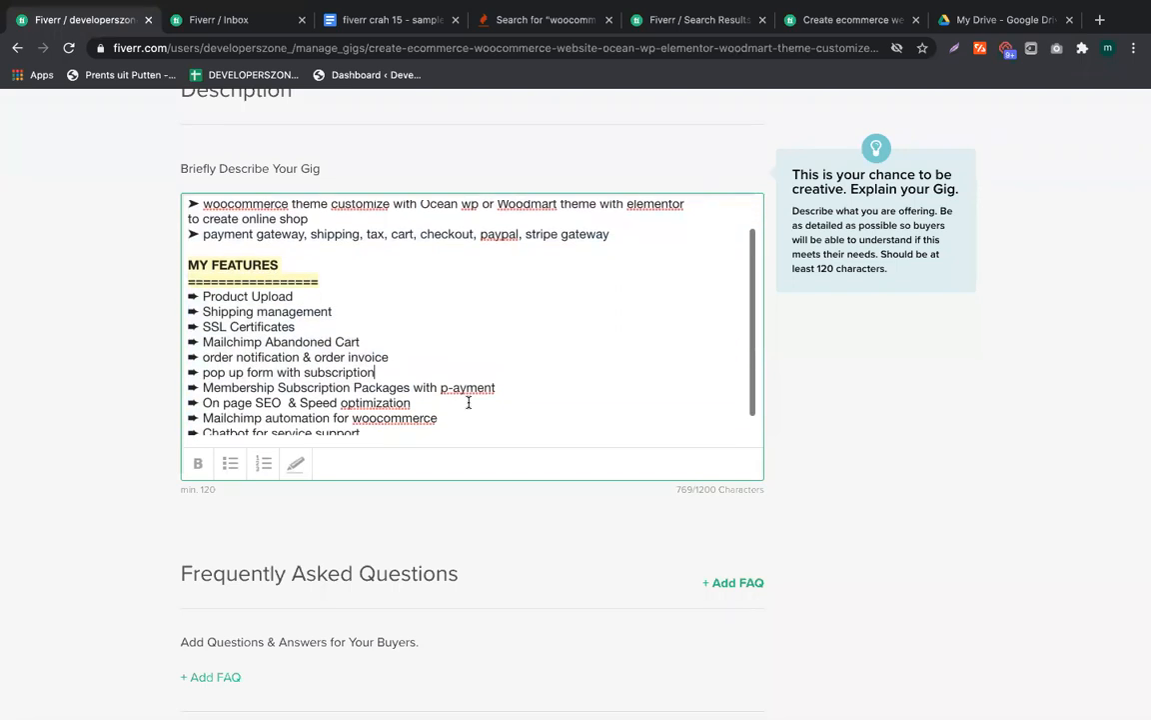
left_click(409, 362)
key("shift+End")
key("BackSpace")
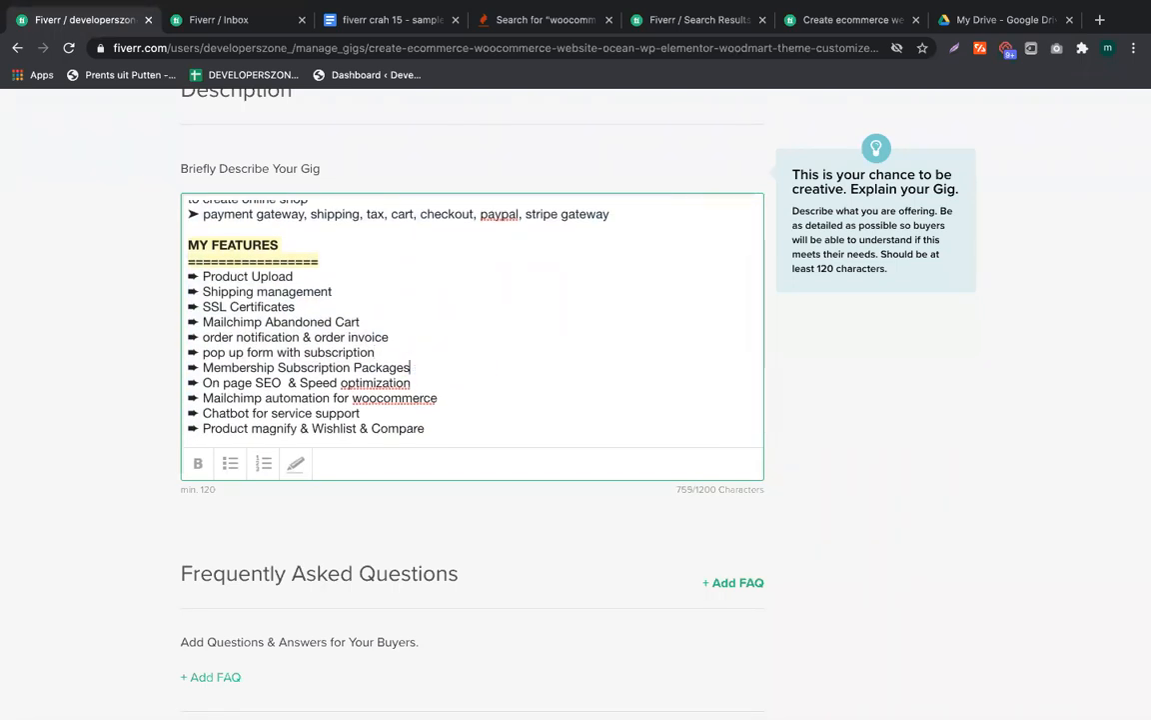
scroll(376, 382, "down", 1)
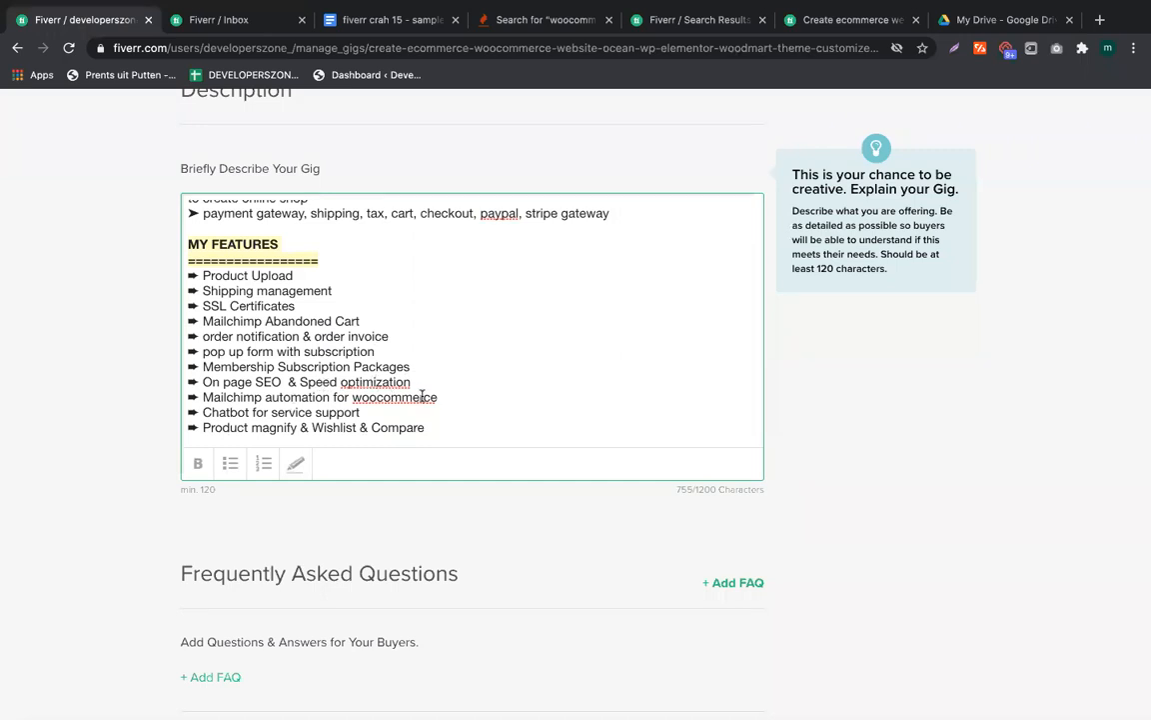
scroll(460, 402, "down", 1)
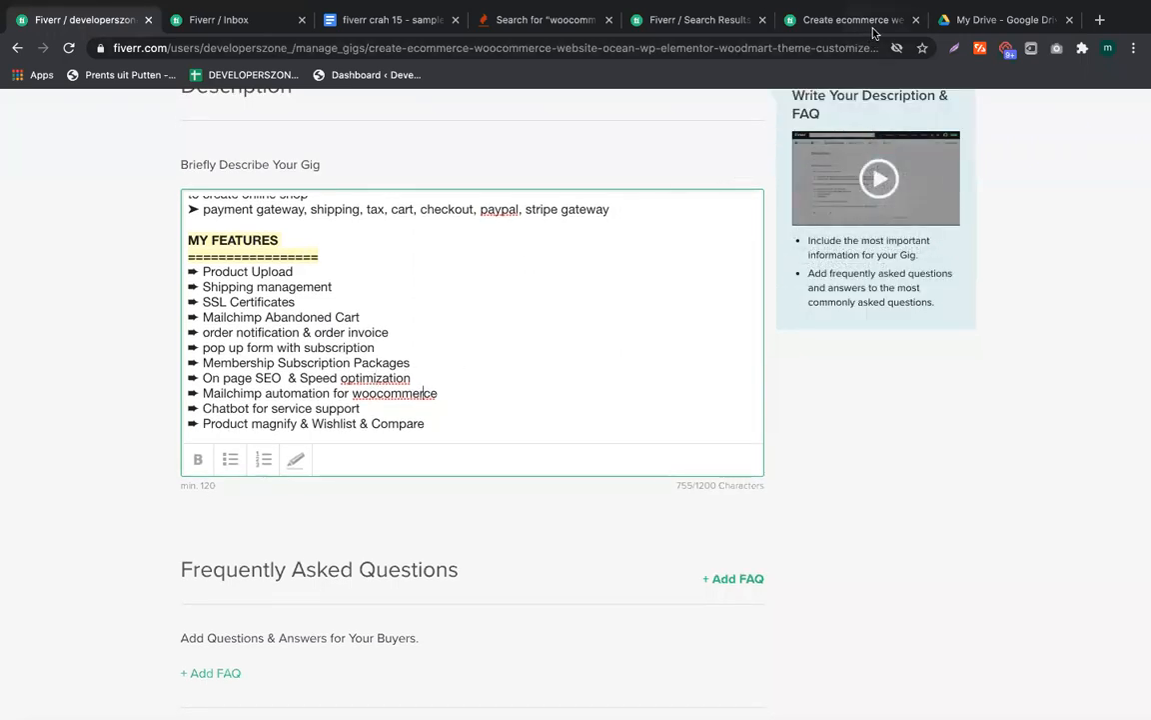
Make "complete ecommerce website", "woocommerce website" and "multi vendor functionalities" bold in the first description bullet
double_click(226, 269)
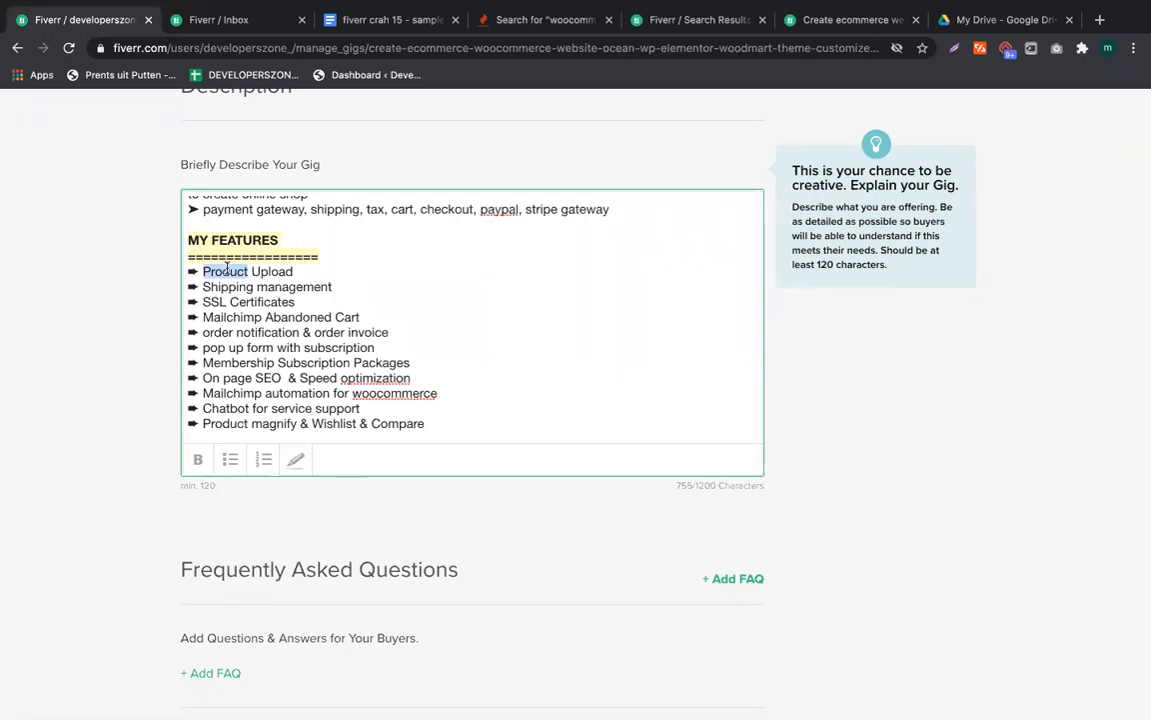
scroll(306, 303, "up", 2)
left_click(359, 452)
scroll(355, 457, "up", 2)
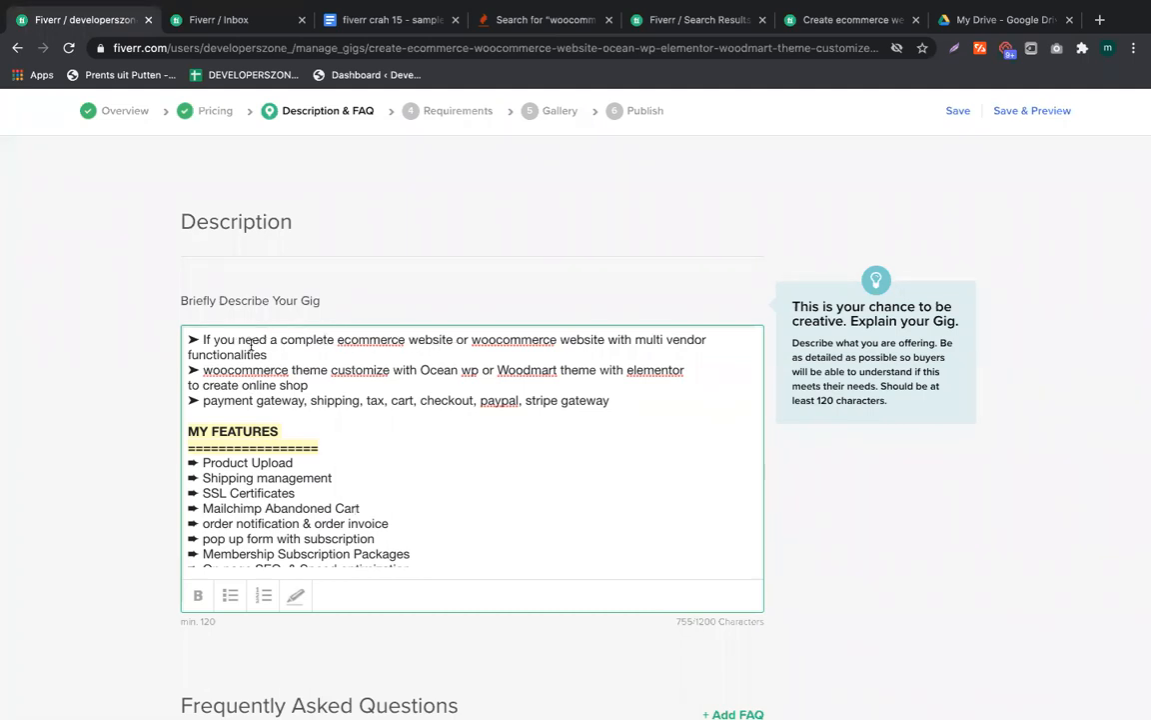
left_click_drag(281, 340, 449, 338)
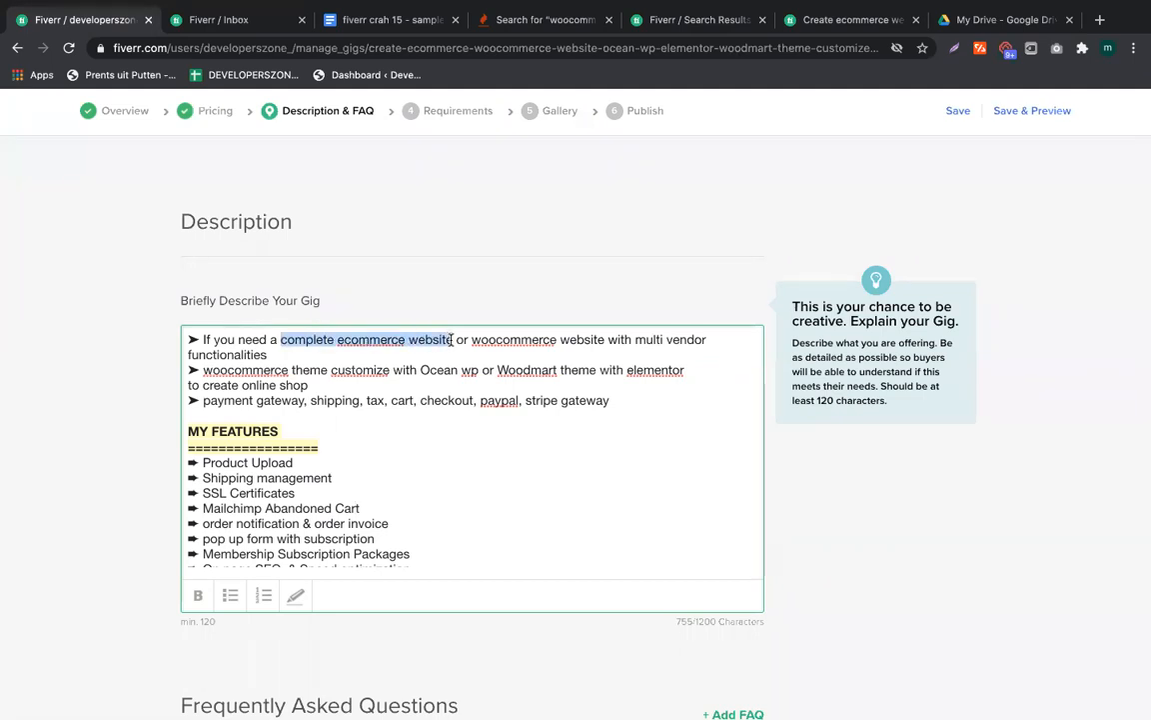
left_click(198, 594)
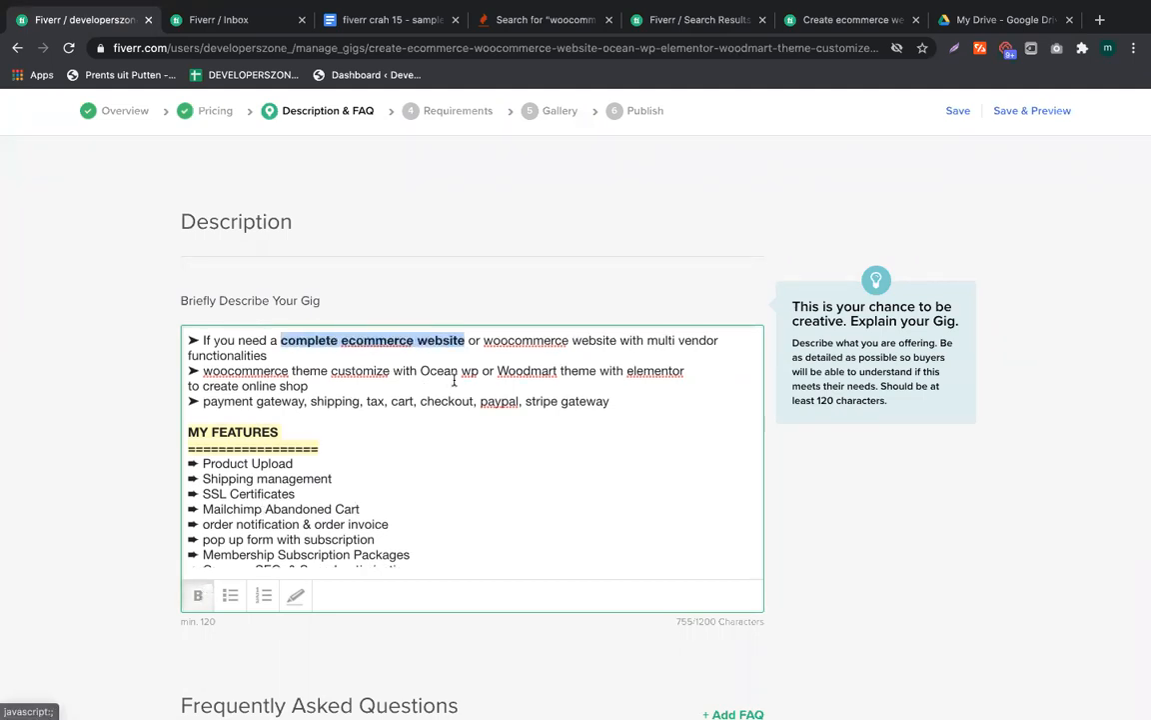
left_click(340, 382)
left_click_drag(485, 340, 618, 337)
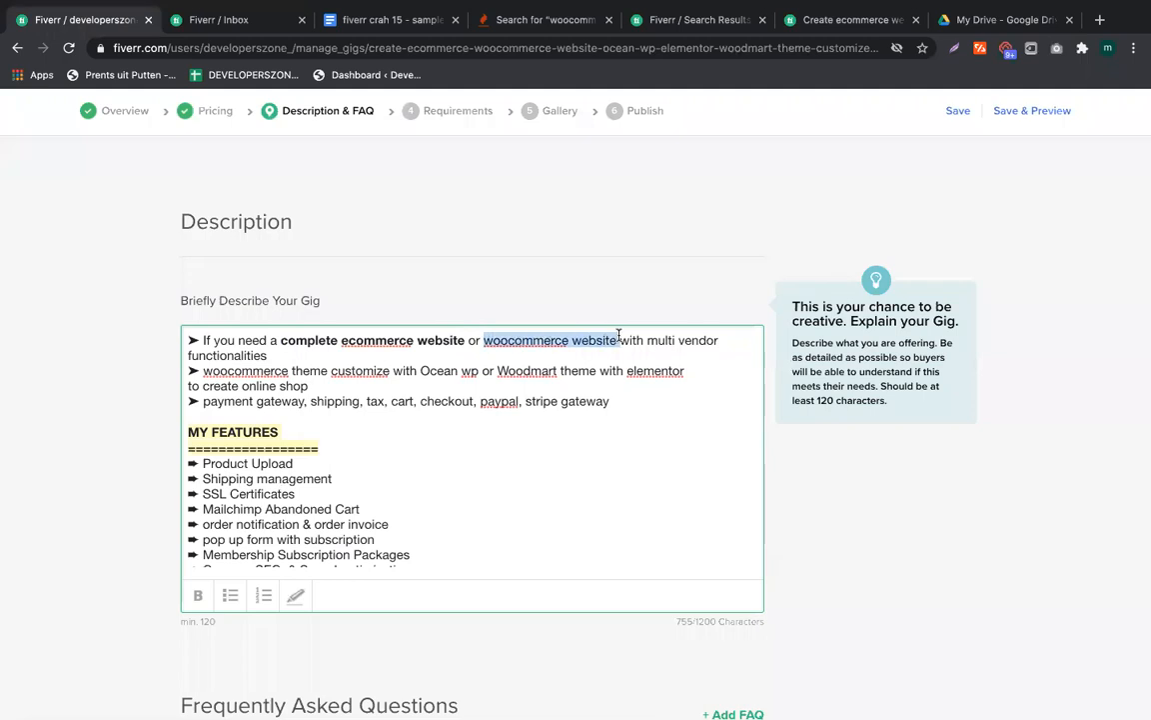
left_click(198, 595)
left_click(567, 400)
left_click_drag(657, 341, 338, 354)
left_click(201, 596)
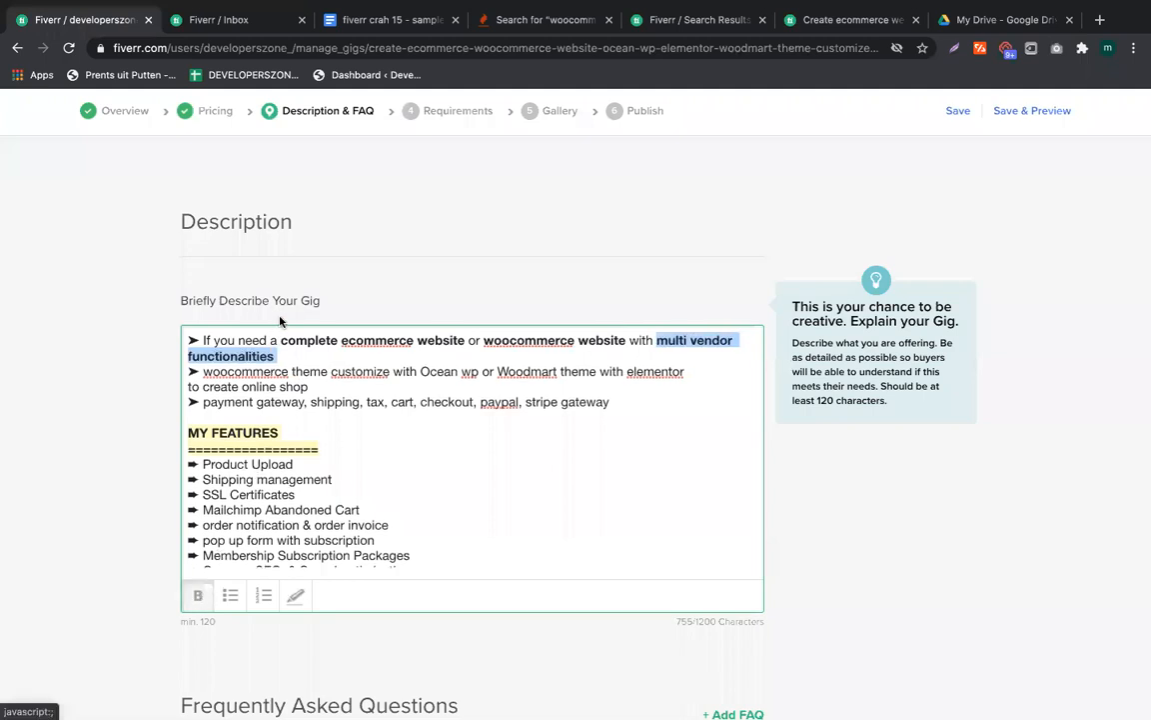
Make "theme customize", "Ocean wp" and "Woodmart theme" bold in the second description bullet
left_click(251, 367)
left_click_drag(293, 371, 385, 376)
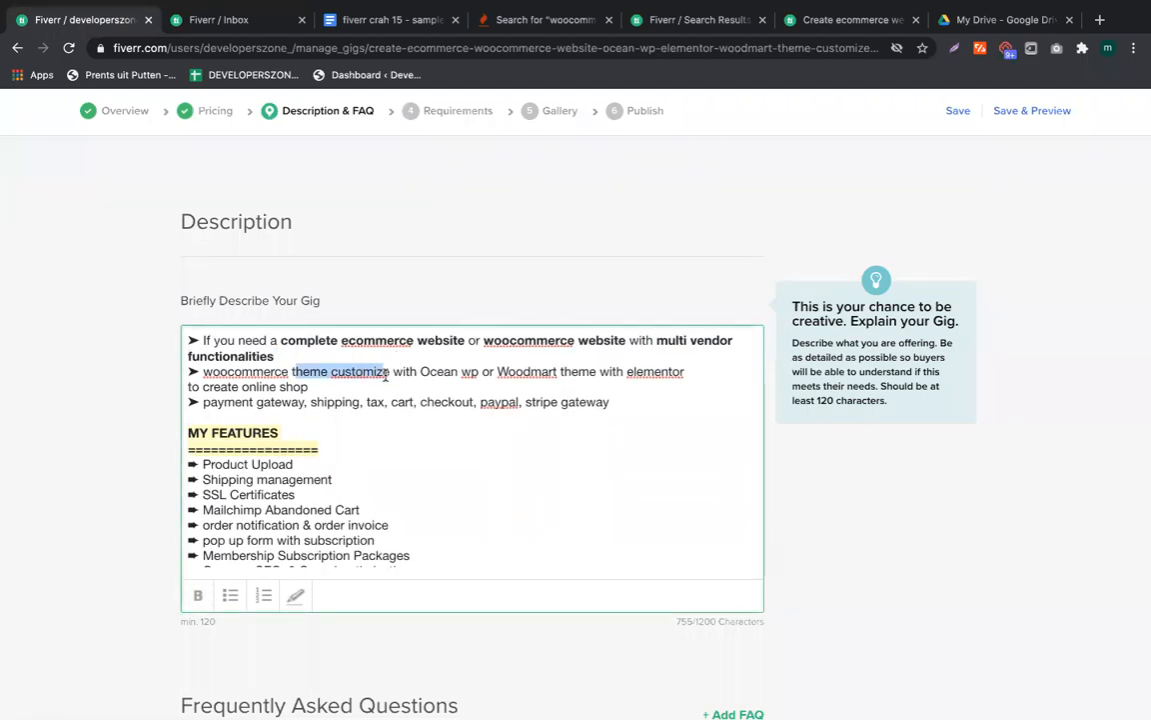
left_click(198, 595)
left_click_drag(427, 374, 486, 373)
left_click(198, 595)
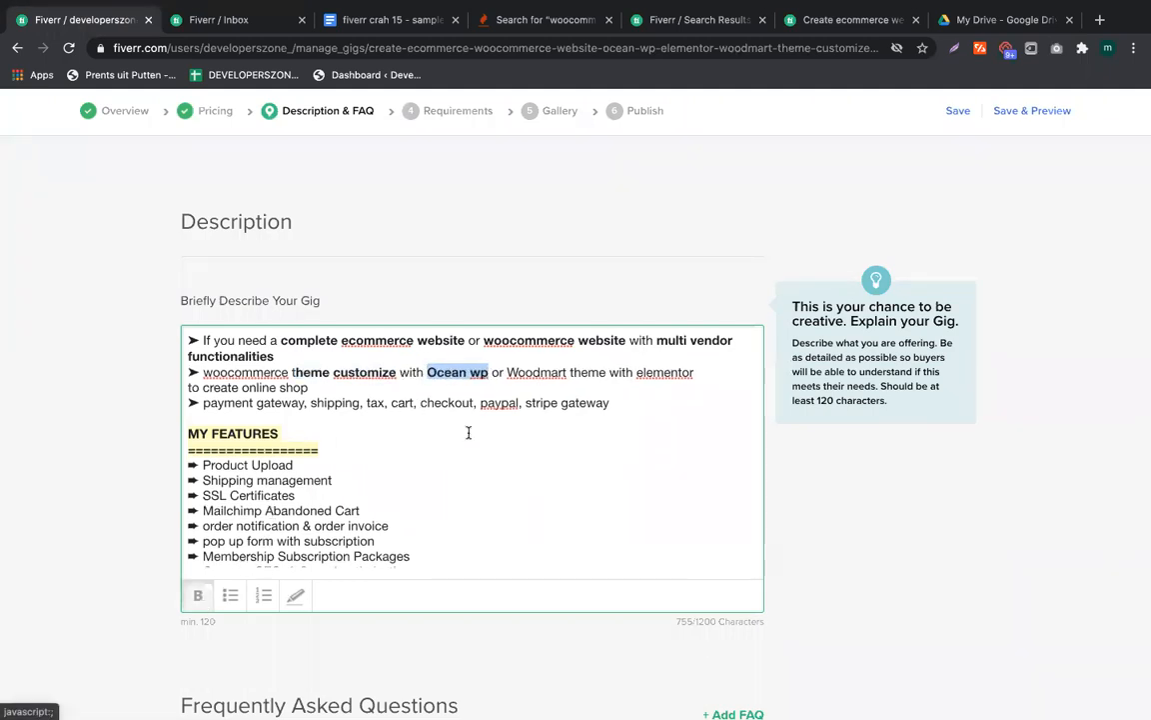
left_click_drag(508, 374, 607, 372)
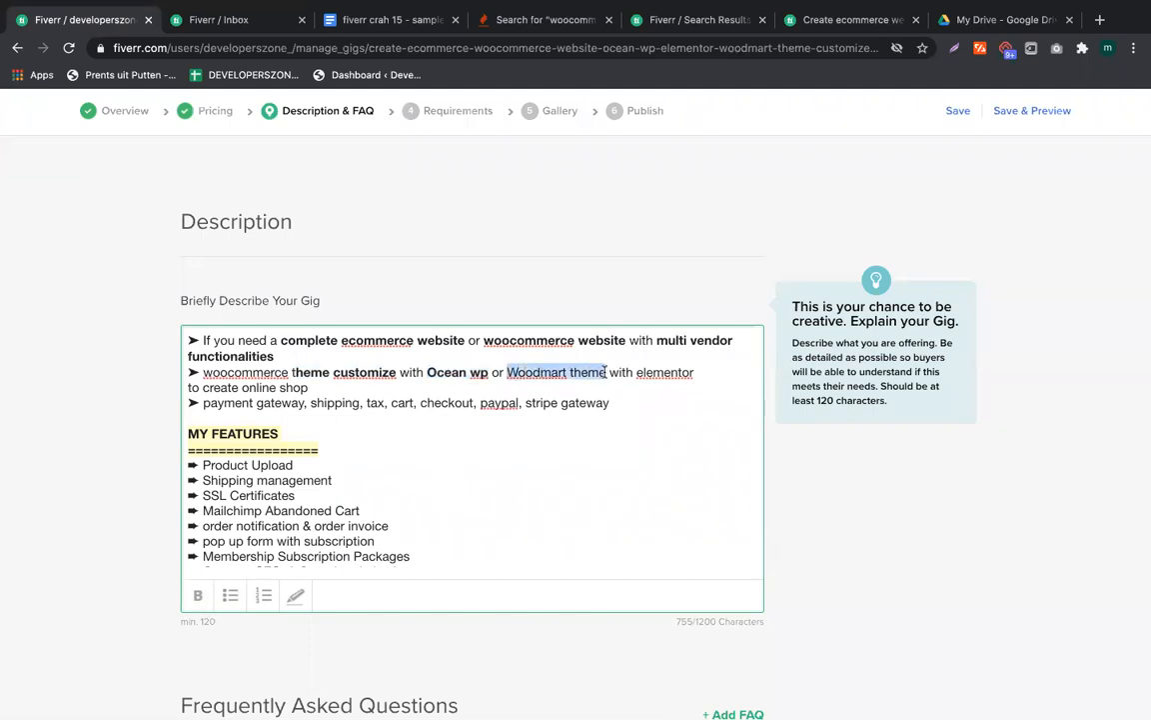
left_click(199, 596)
Make the whole bullet "payment gateway, shipping, tax, cart, checkout, paypal, stripe gateway" bold
left_click_drag(200, 403, 326, 410)
left_click(195, 595)
left_click(337, 478)
Make "Product" and "Shipping" bold in the first two bullets under "MY FEATURES"
scroll(342, 480, "down", 1)
scroll(341, 480, "down", 1)
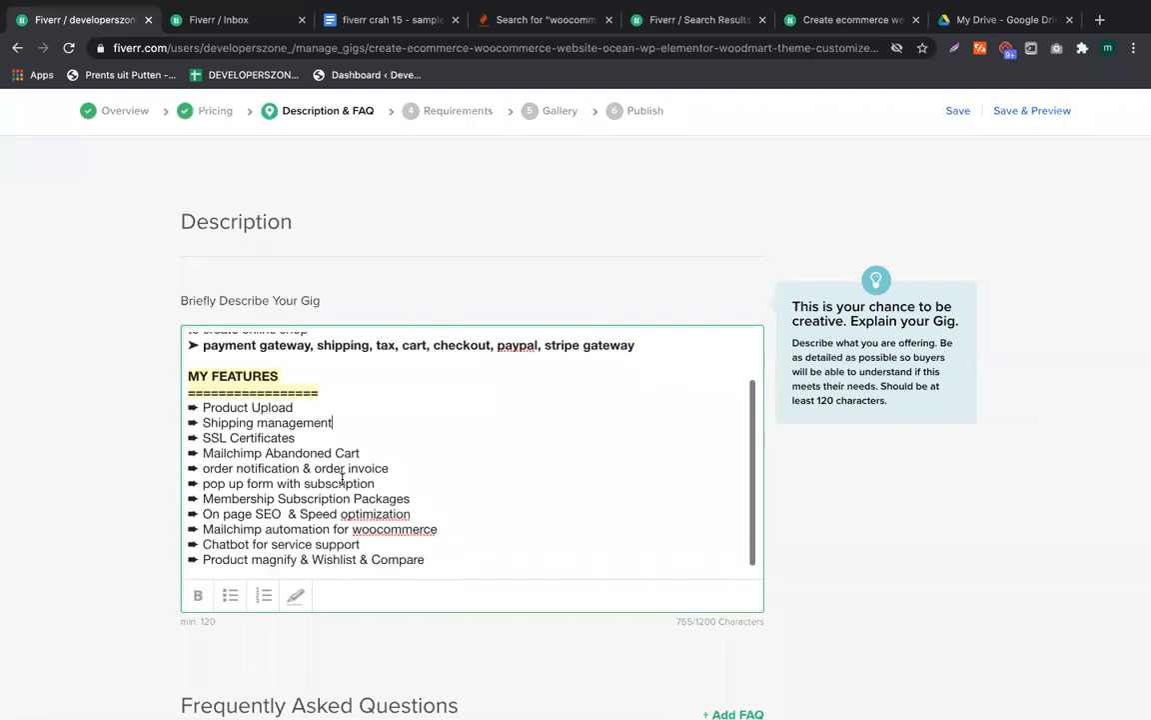
double_click(226, 407)
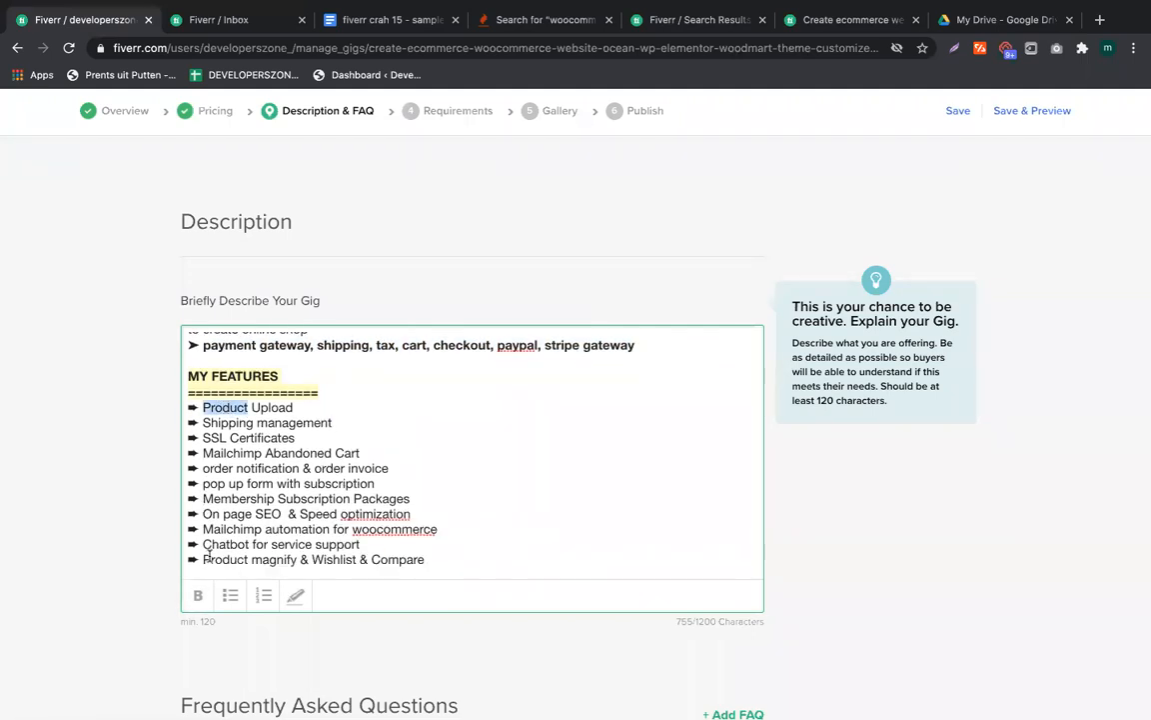
left_click(198, 595)
double_click(229, 421)
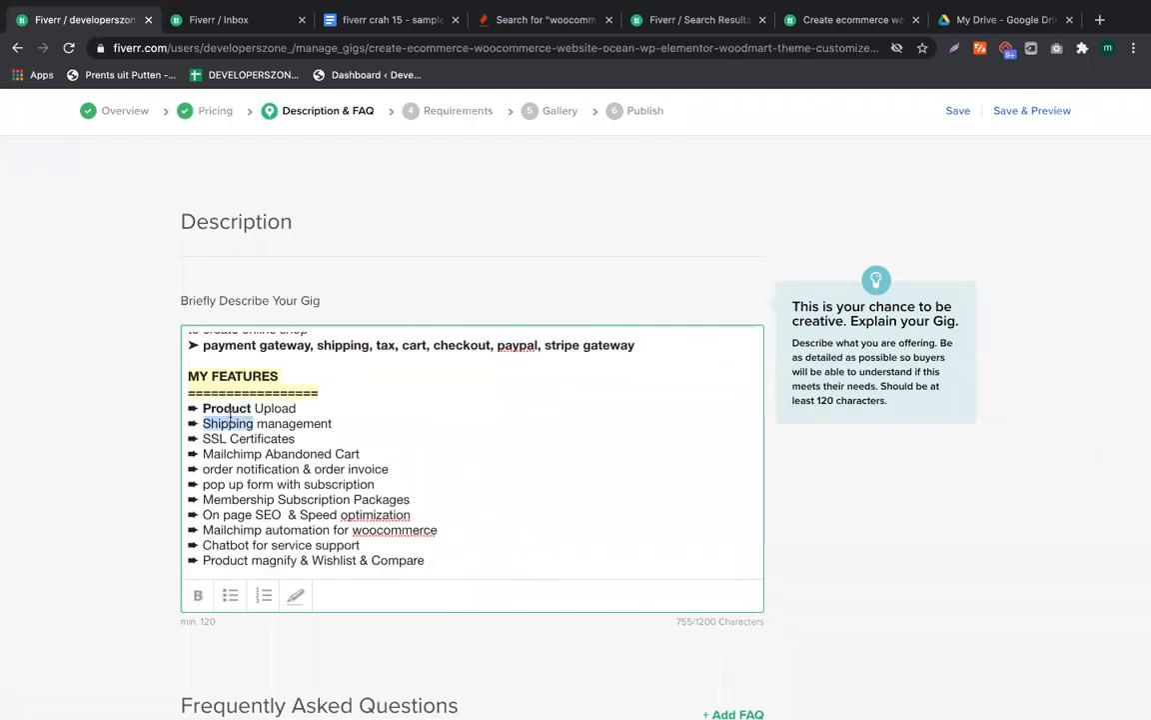
left_click(195, 596)
left_click(284, 423)
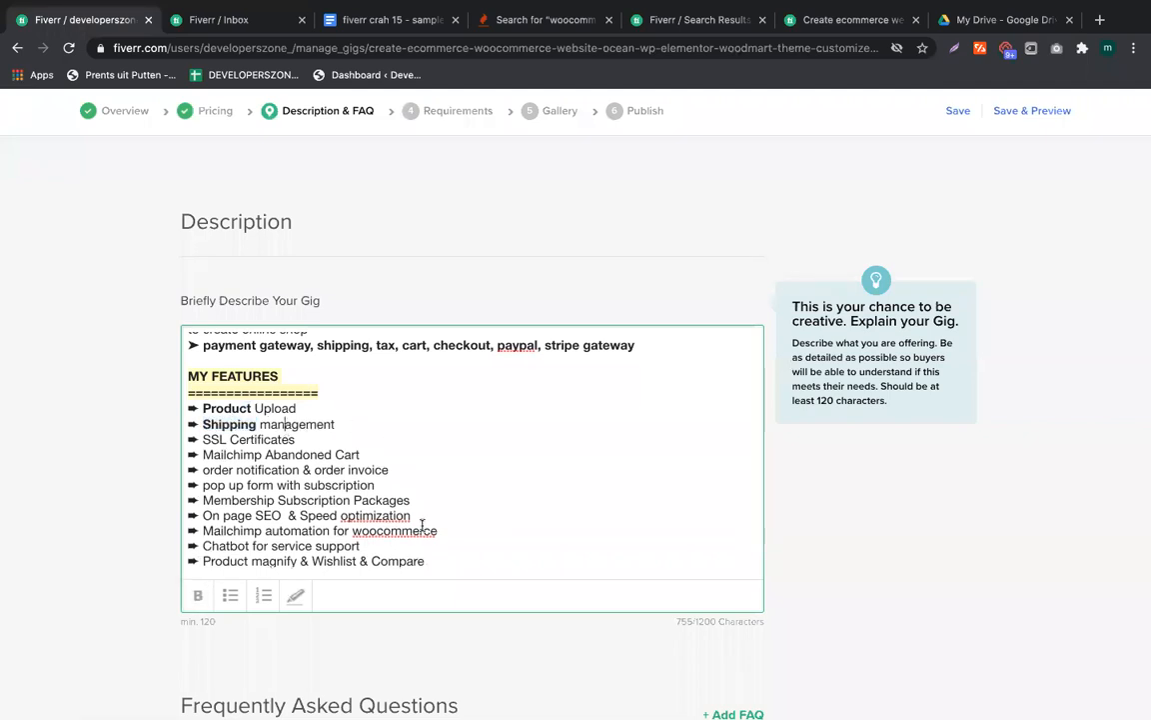
Clear the bold formatting from all the bullets under "MY FEATURES"
left_click_drag(428, 561, 188, 407)
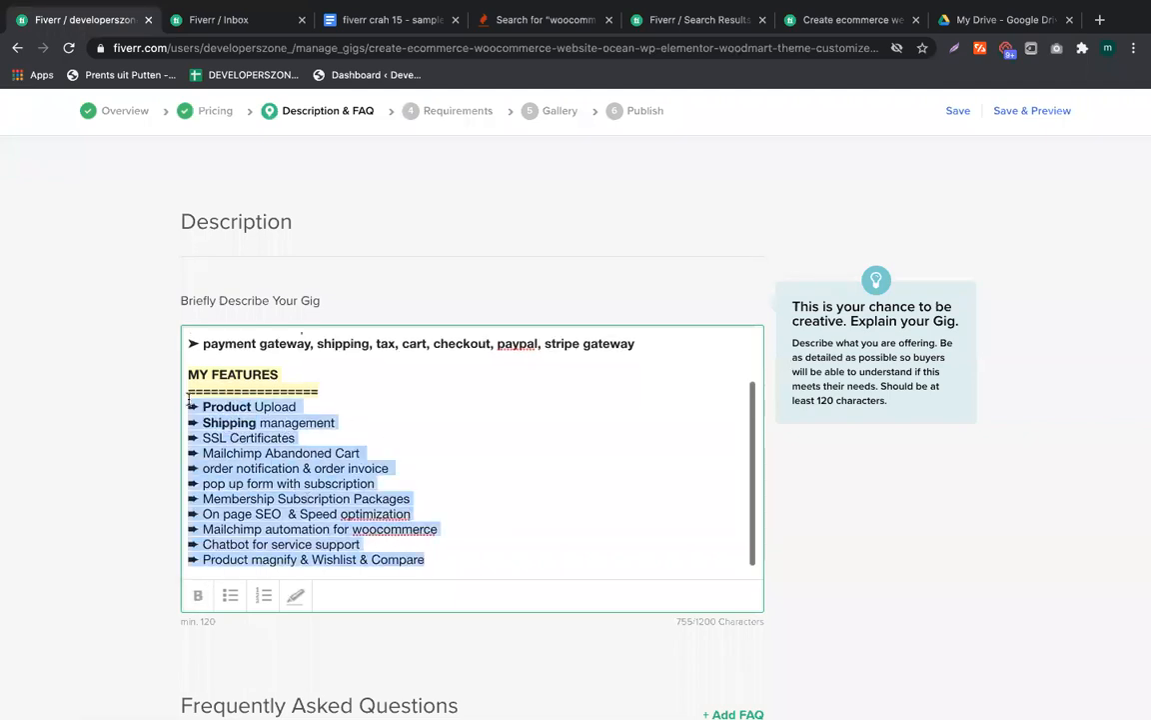
left_click(195, 598)
left_click(197, 597)
left_click(258, 482)
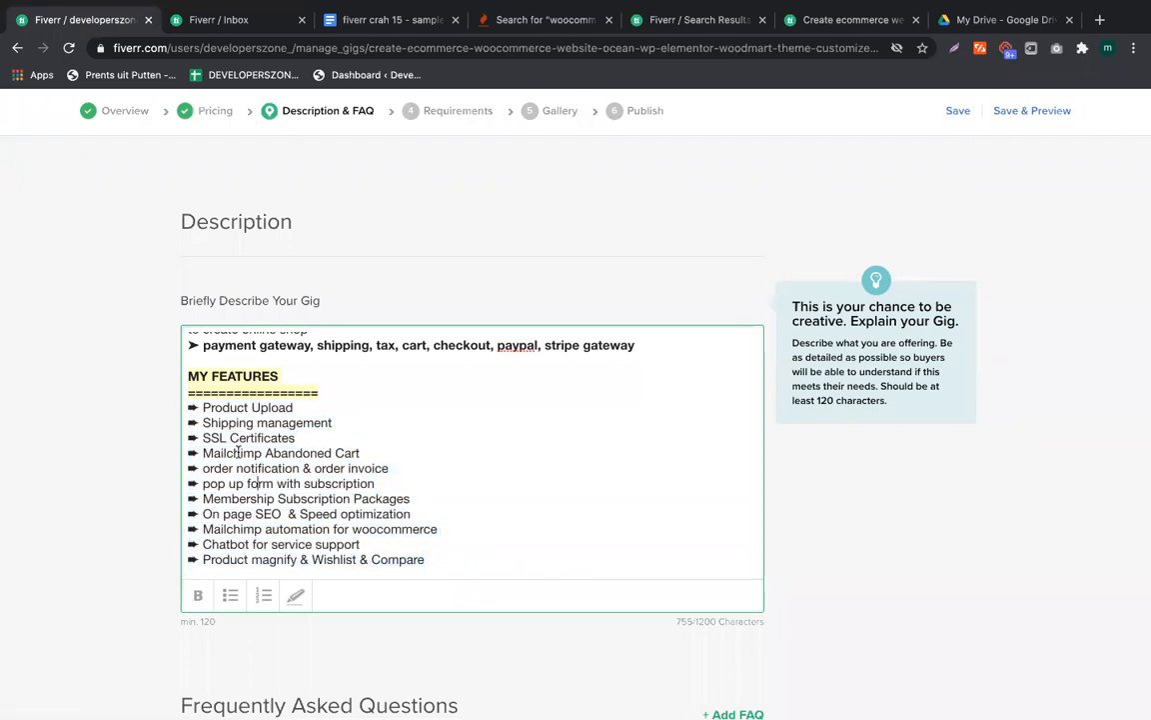
Make "Product", "Shipping" and "SSL" bold in the first three bullets under "MY FEATURES"
double_click(228, 408)
left_click(196, 594)
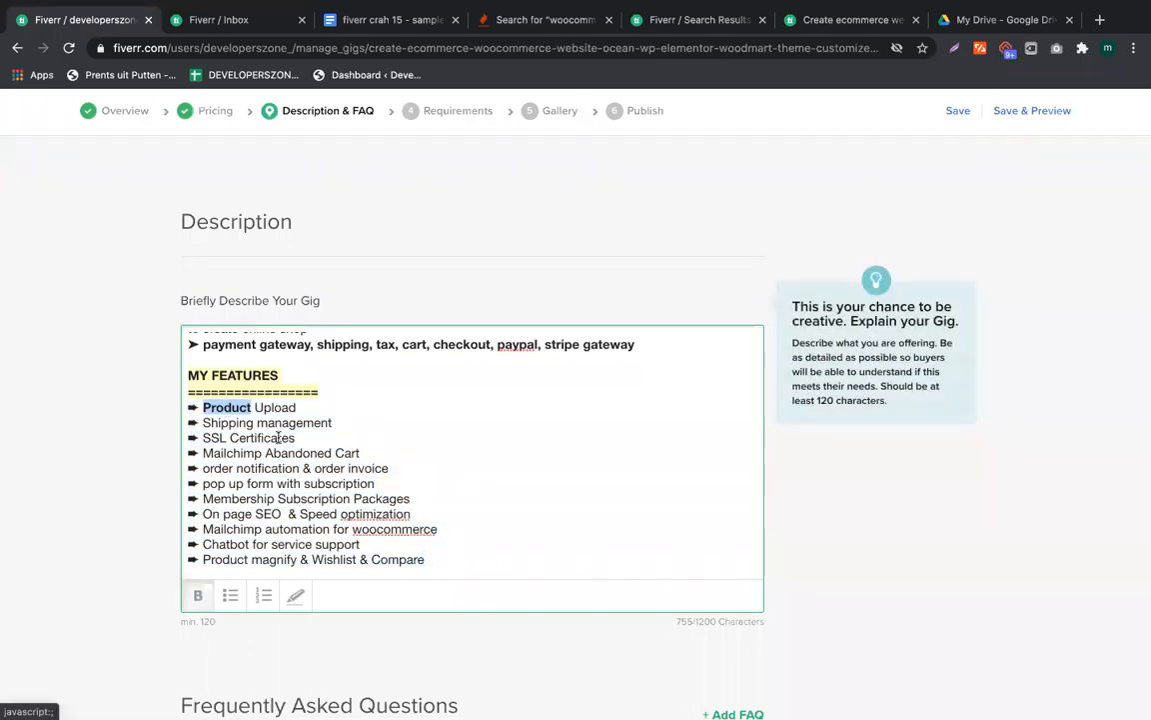
double_click(228, 423)
left_click(198, 596)
double_click(213, 438)
left_click(197, 596)
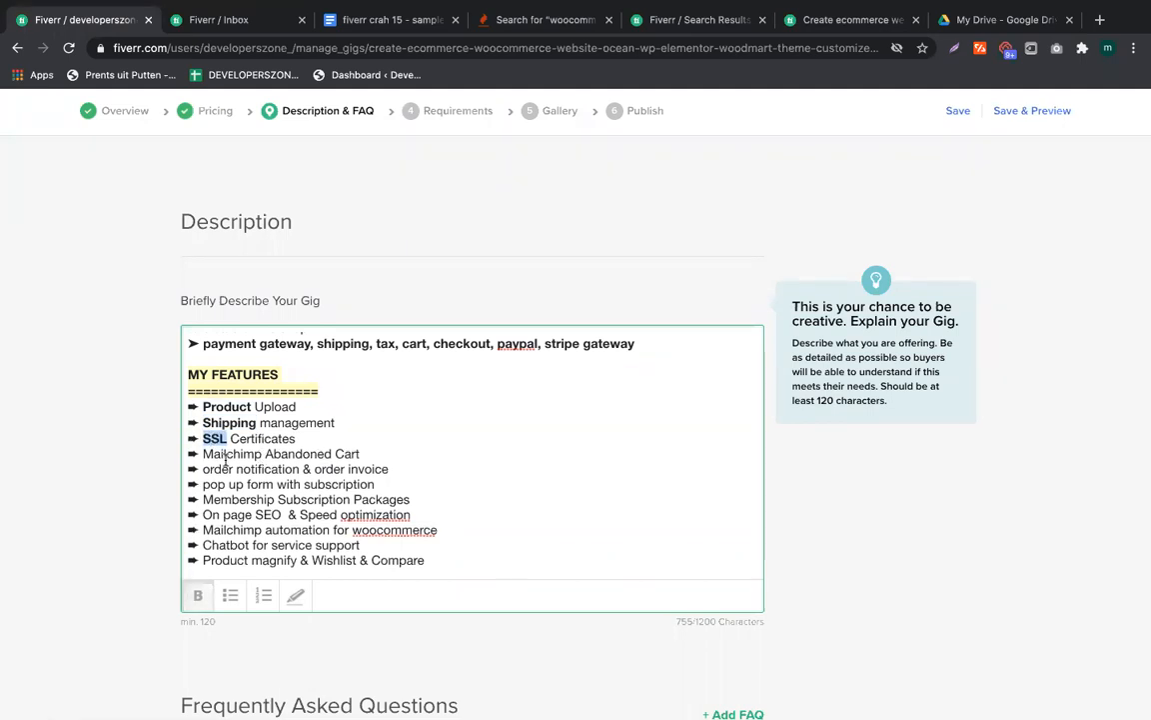
Make "Abandoned Cart" and the whole bullet "order notification & order invoice" bold in the features list
double_click(231, 454)
left_click(310, 467)
left_click_drag(389, 451, 264, 455)
left_click(197, 595)
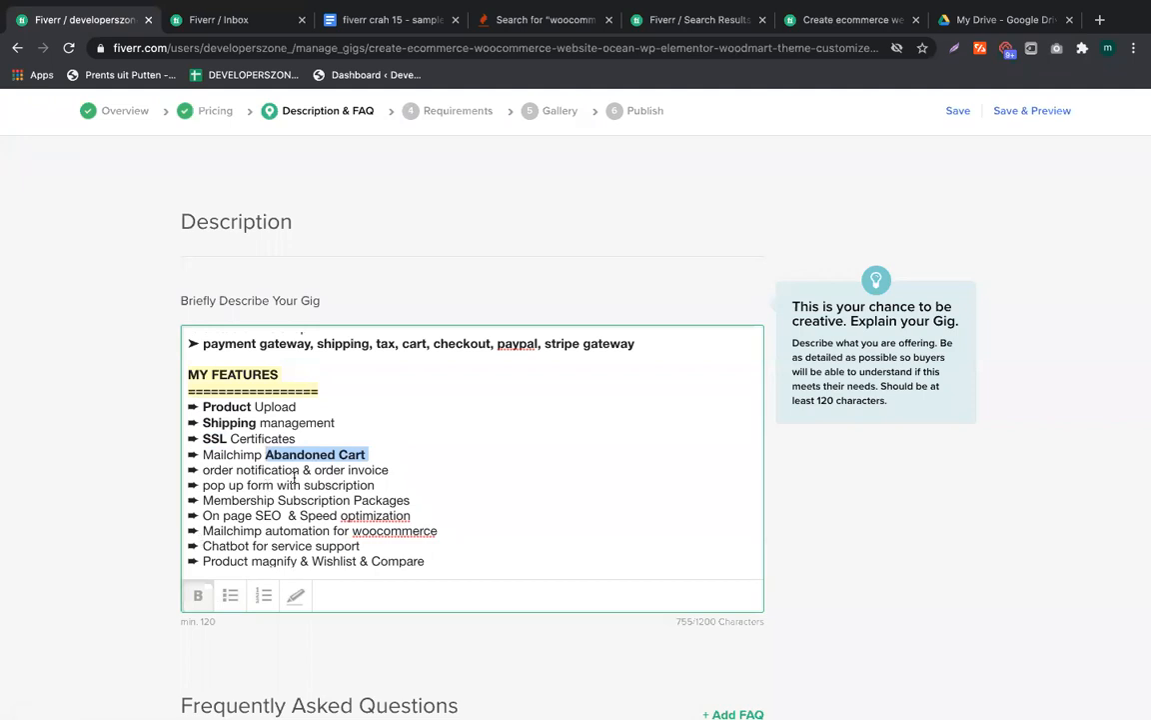
left_click_drag(399, 469, 205, 477)
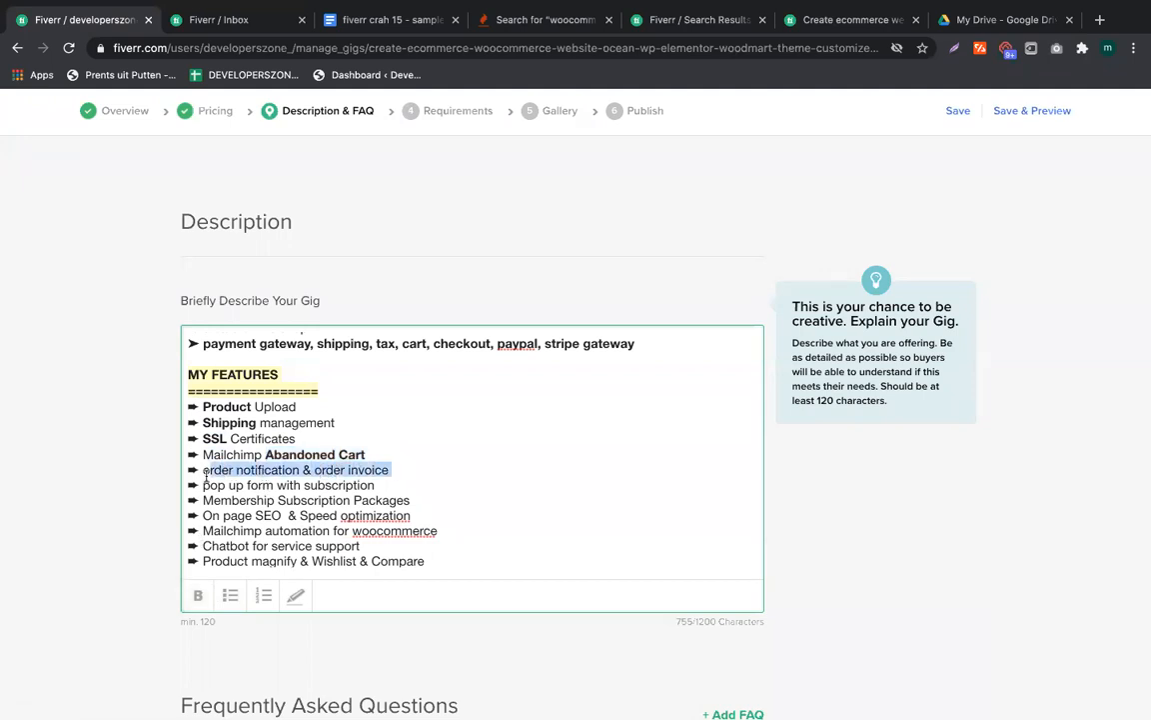
left_click(196, 596)
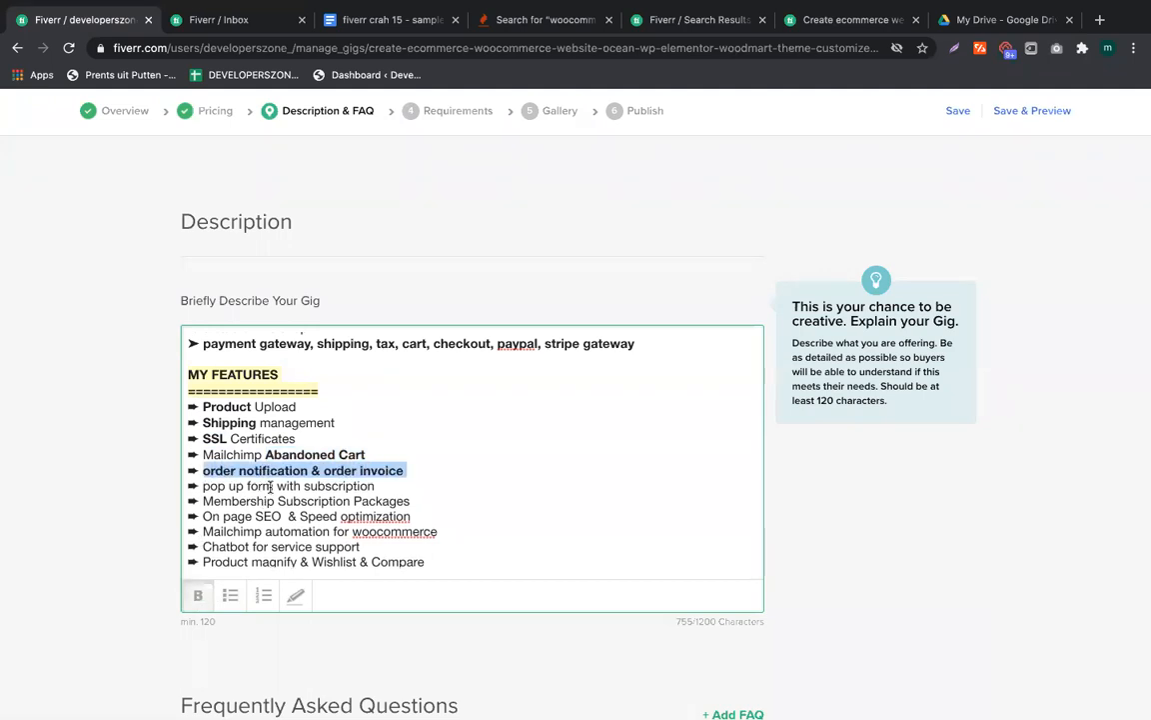
Make "pop up form" and "Membership Subscription" bold in their feature bullets
left_click(270, 486)
left_click_drag(270, 486, 205, 486)
left_click(197, 595)
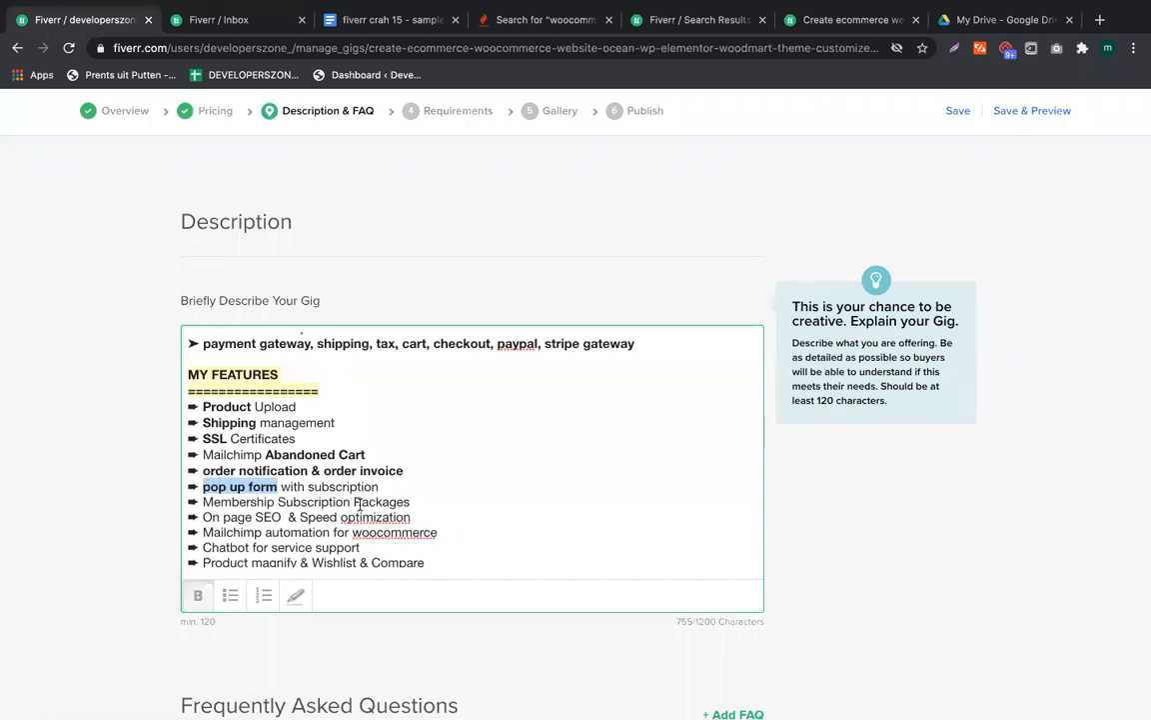
left_click_drag(355, 502, 202, 502)
left_click(197, 594)
Make "Speed optimization" and "On page SEO" bold in their shared feature bullet
scroll(246, 533, "down", 1)
left_click_drag(300, 514, 410, 513)
left_click(197, 595)
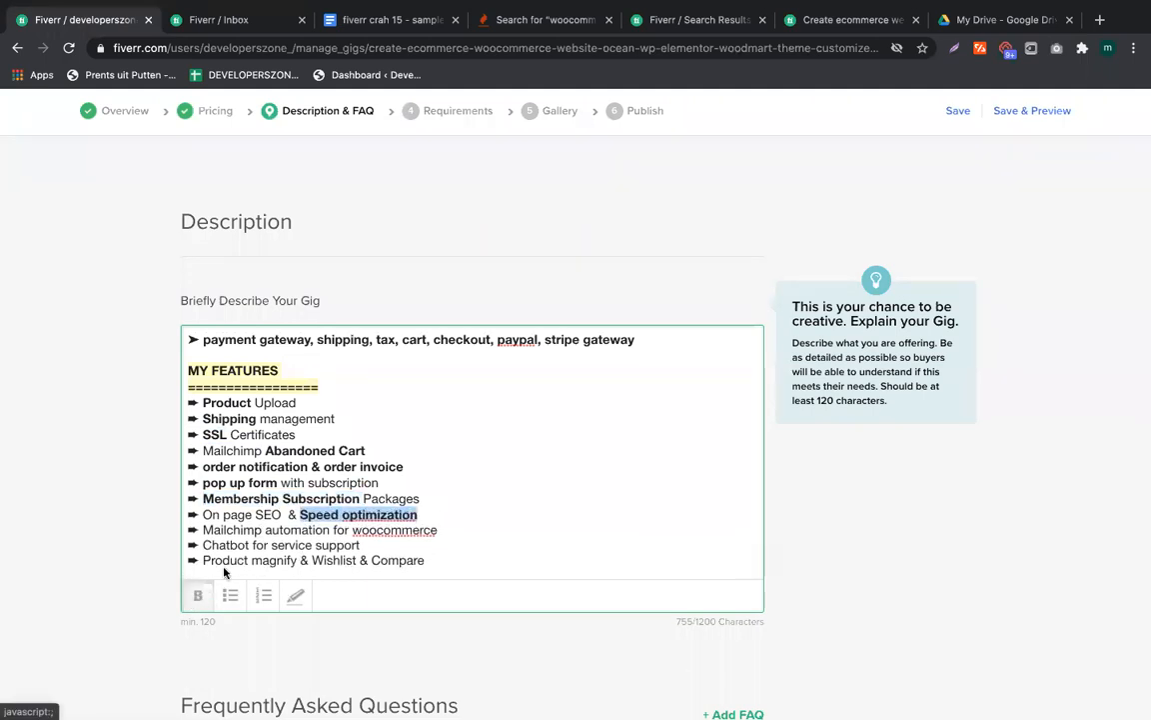
left_click(281, 513)
left_click_drag(281, 514, 201, 513)
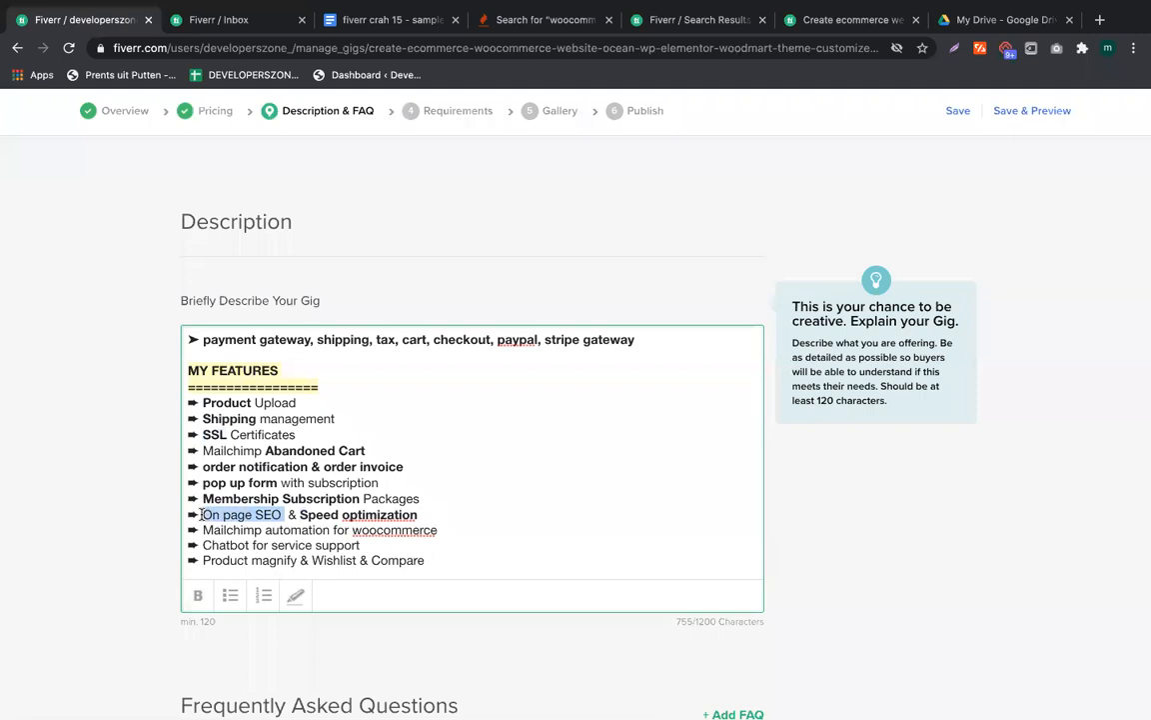
left_click(198, 595)
left_click(279, 529)
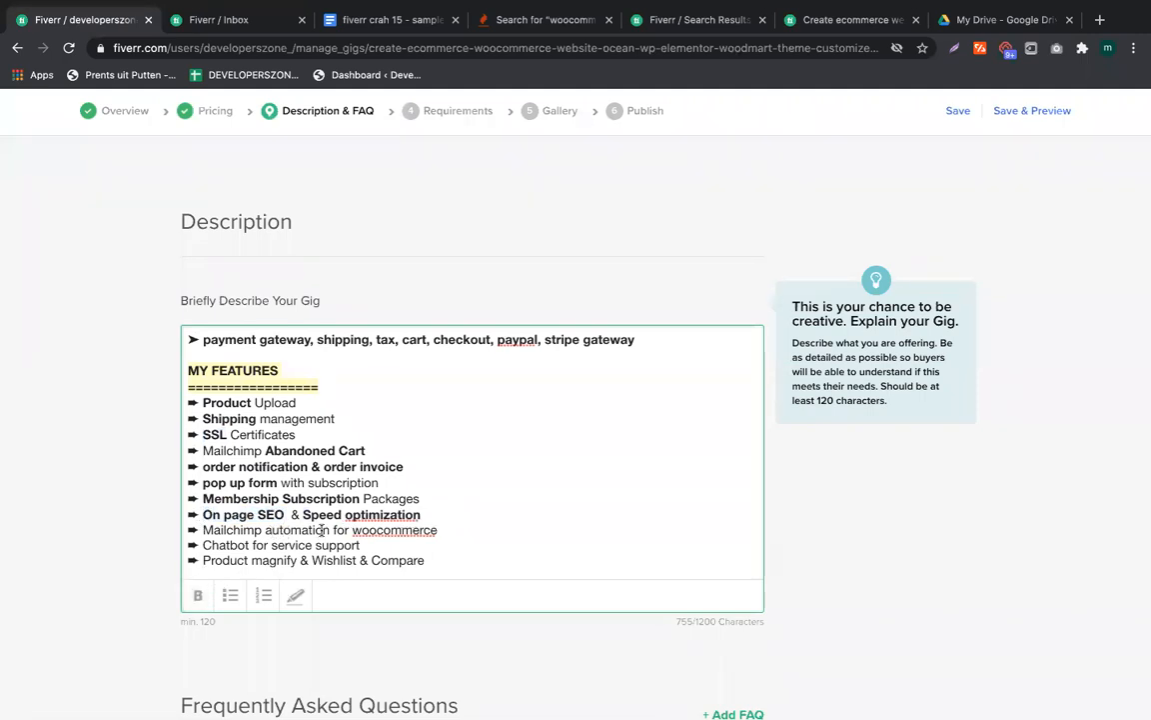
Make "Mailchimp automation", "Chatbot" and "Product magnify" bold in the last three feature bullets
left_click_drag(333, 530, 197, 531)
left_click(198, 594)
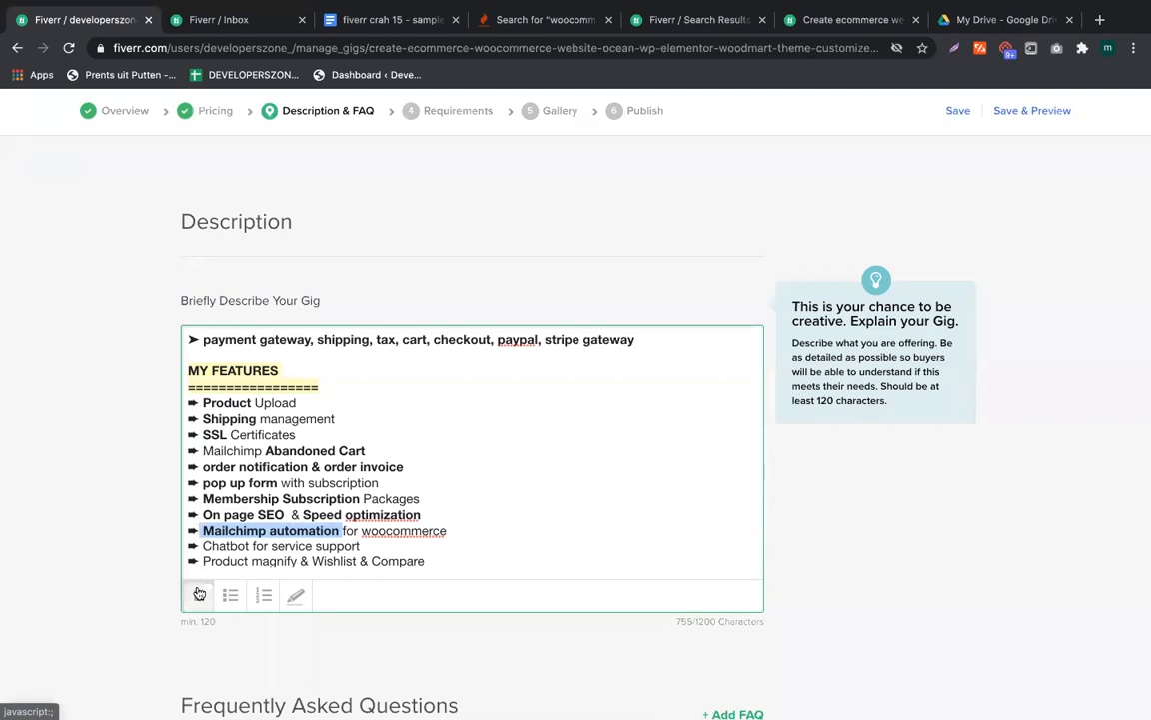
double_click(228, 546)
left_click(199, 595)
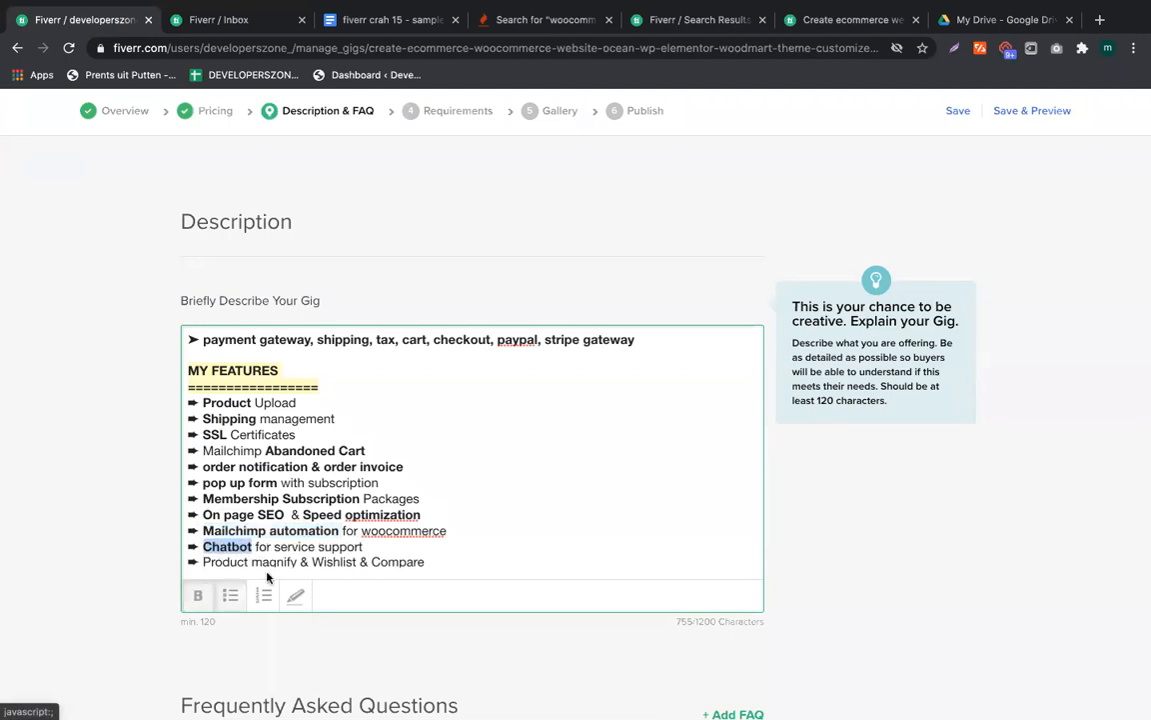
left_click_drag(297, 560, 201, 561)
left_click(199, 593)
left_click(377, 479)
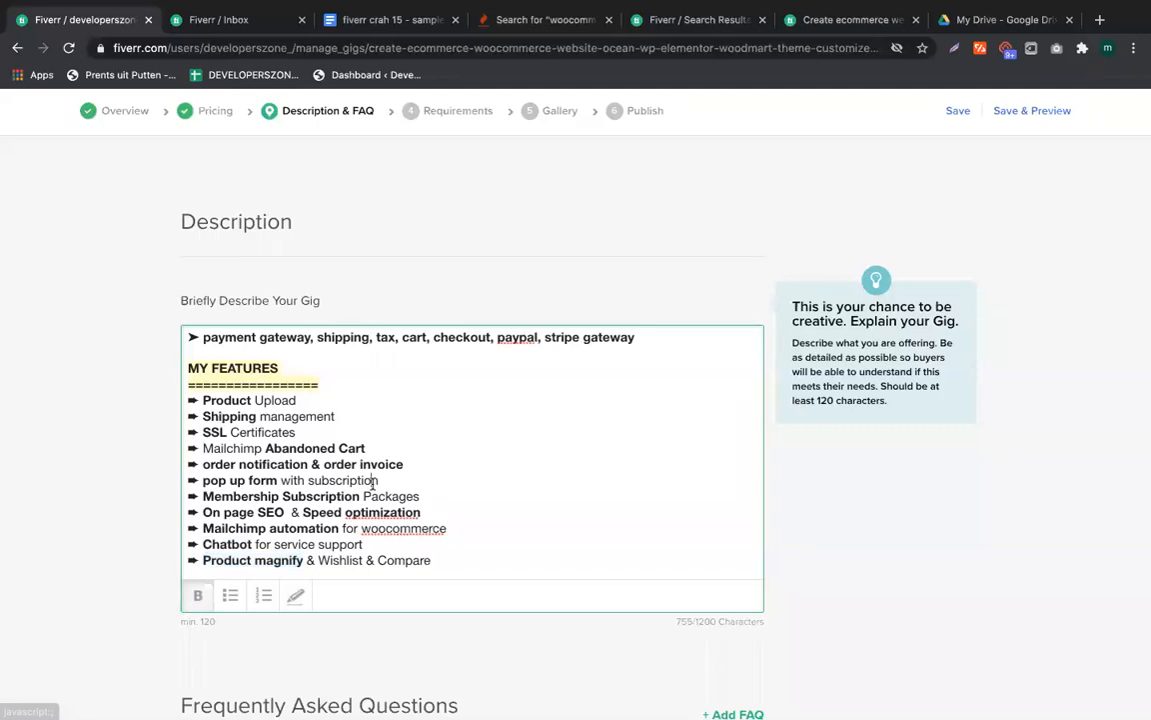
Add blank lines after the last feature bullet, "Product magnify & Wishlist & Compare"
scroll(427, 477, "down", 2)
left_click(456, 446)
key("Return")
key("Return")
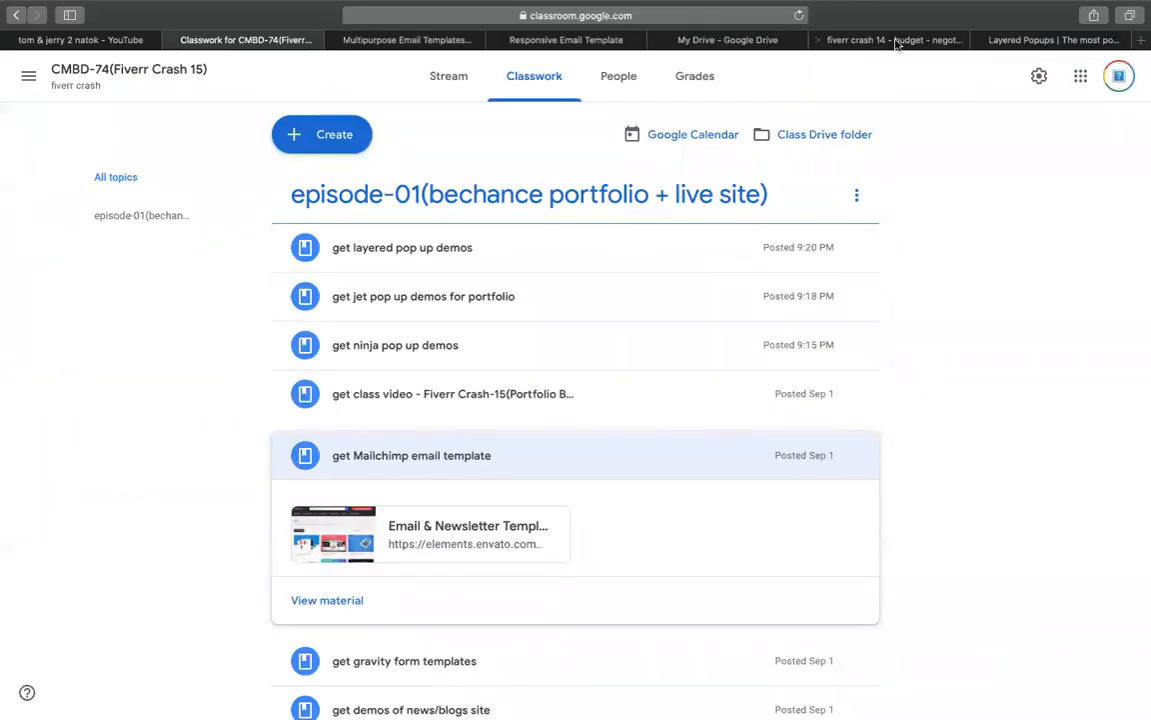
Switch to Safari and open the "fiverr crash 14 - budget - negotiation - quick reply and buyer request" spreadsheet
left_click(822, 42)
left_click(711, 44)
key("ctrl+Tab")
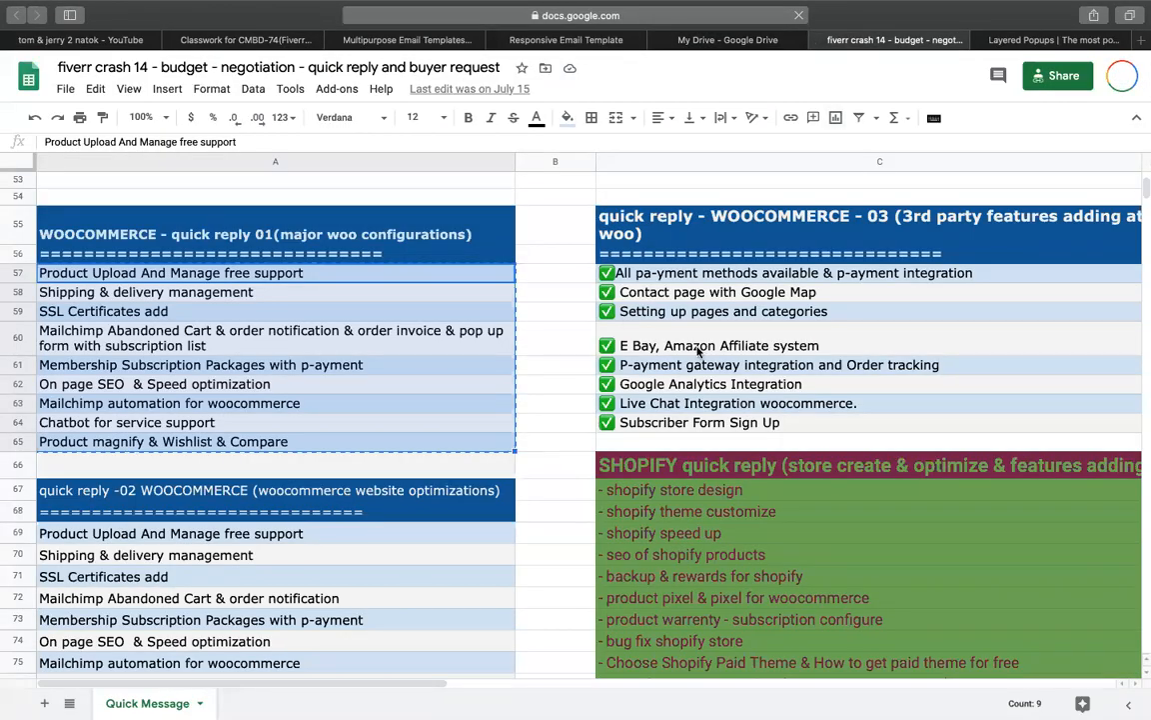
left_click(540, 475)
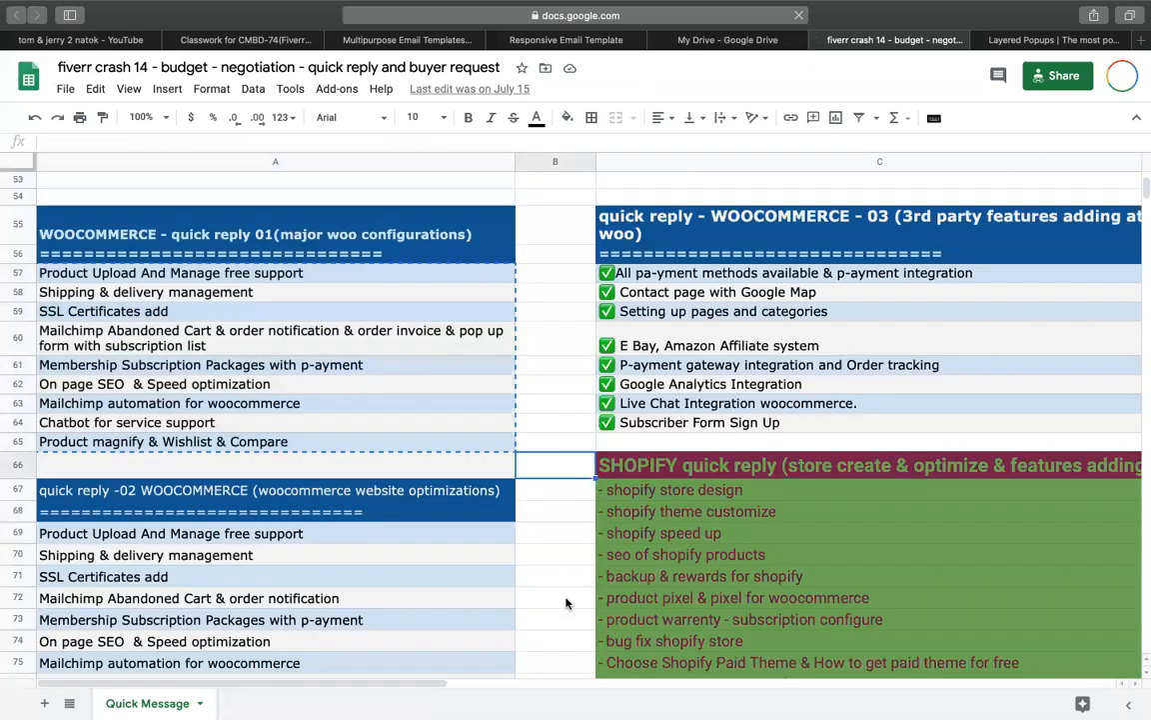
Delete the contents of the "quick reply -02 WOOCOMMERCE (woocommerce website optimizations)" block in cells A67:A77
scroll(290, 571, "down", 1)
scroll(180, 427, "down", 3)
left_click_drag(135, 380, 162, 598)
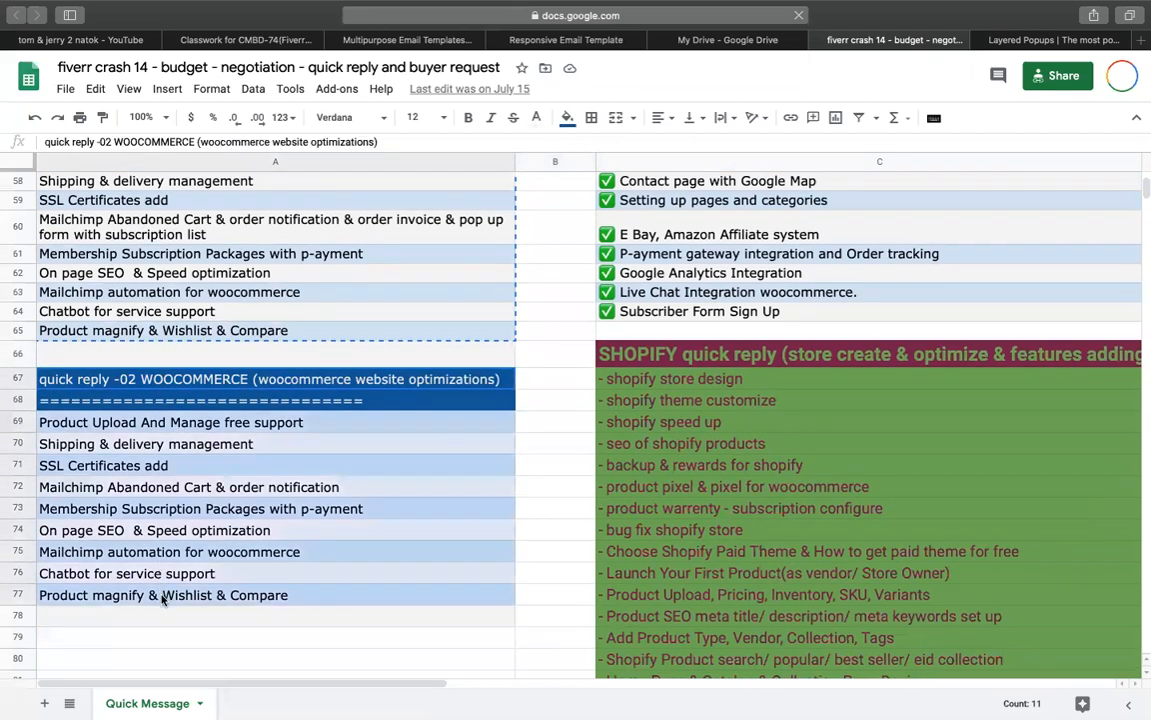
key("Delete")
left_click(564, 463)
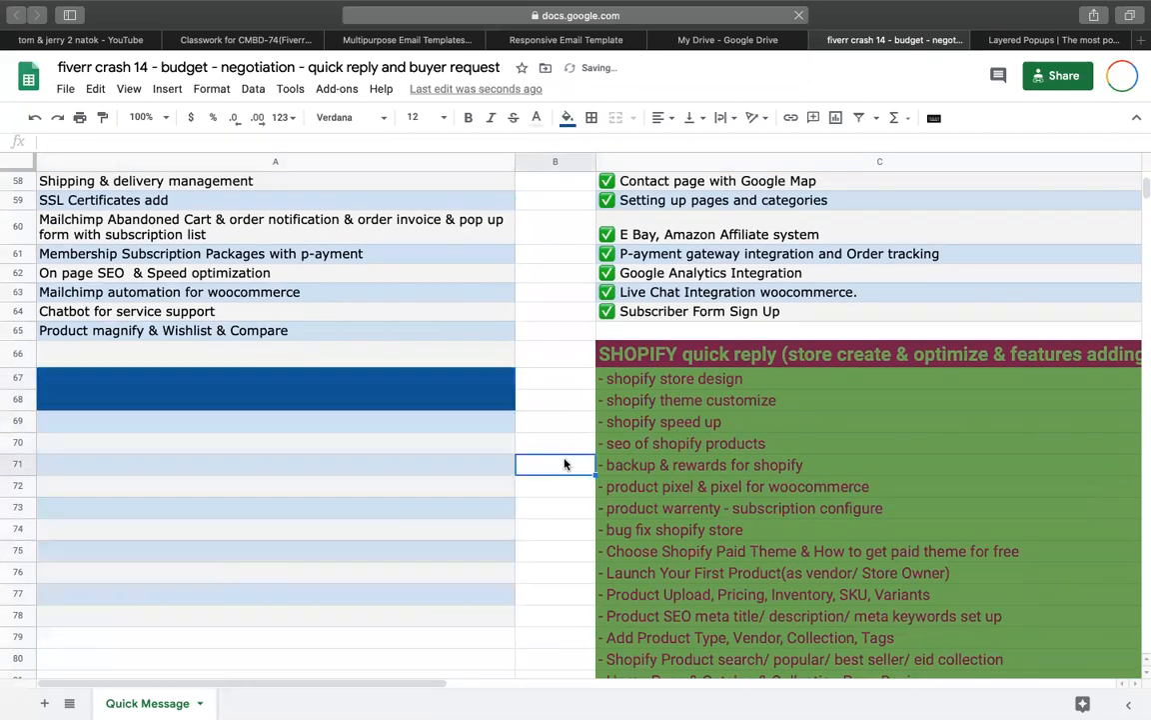
Copy the checkmarked items in C57:C64 under "quick reply - WOOCOMMERCE - 03" and switch back to the Fiverr gig description
scroll(598, 407, "up", 3)
left_click_drag(707, 289, 703, 436)
key("ctrl+Right")
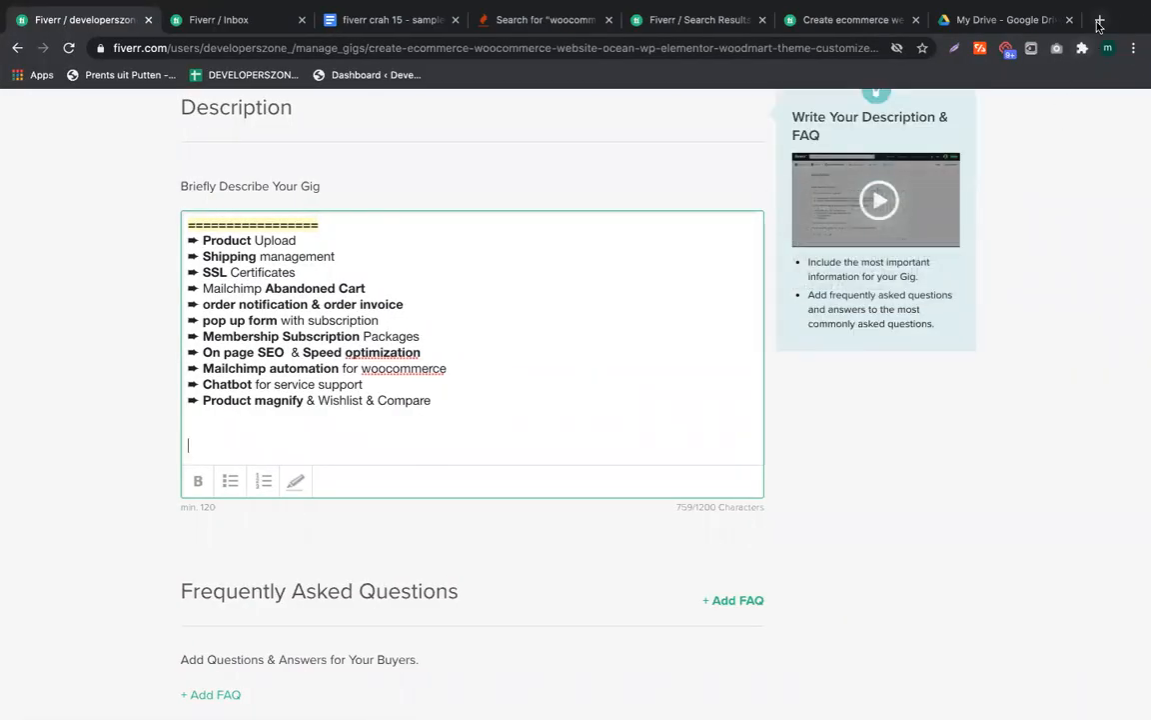
type("✅ All pa-yment methods available & p-ayment integration✅  Contact page with Google Map✅ Setting up pages and categories✅  E Bay, Amazon Affiliate system✅  P-ayment gateway integration and Order tracking✅  Google Analytics Integration✅  Live Chat Integration woocommerce.✅  Subscriber Form Sign Up")
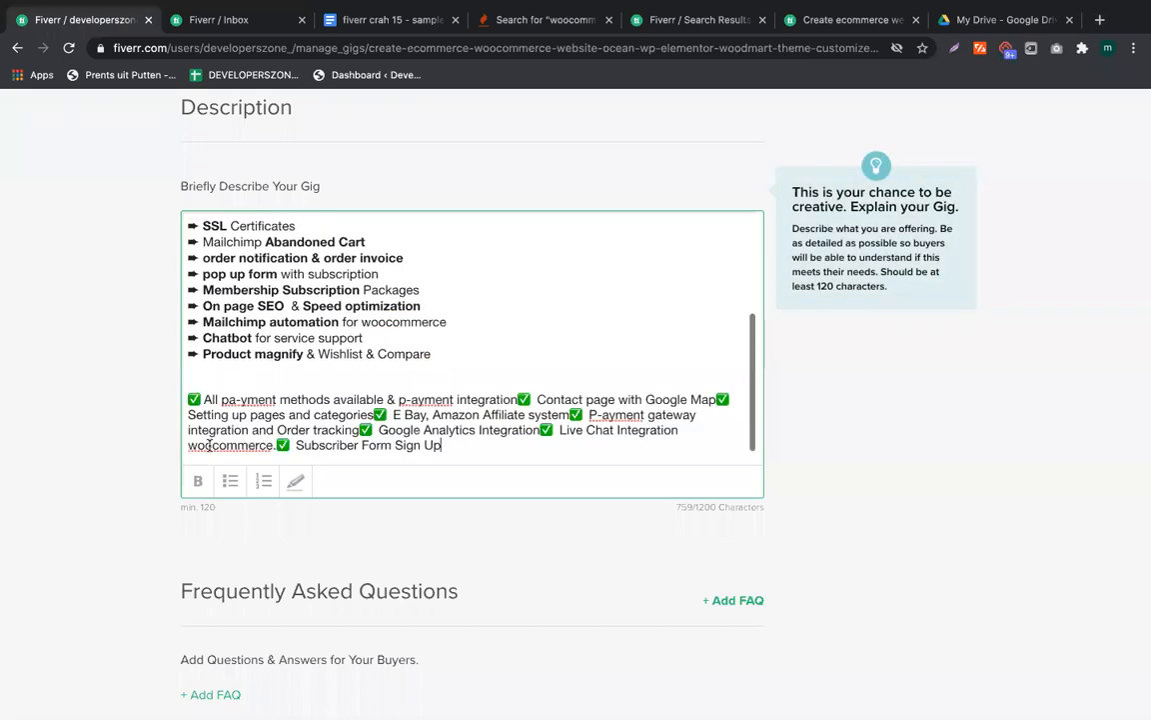
key("super+z")
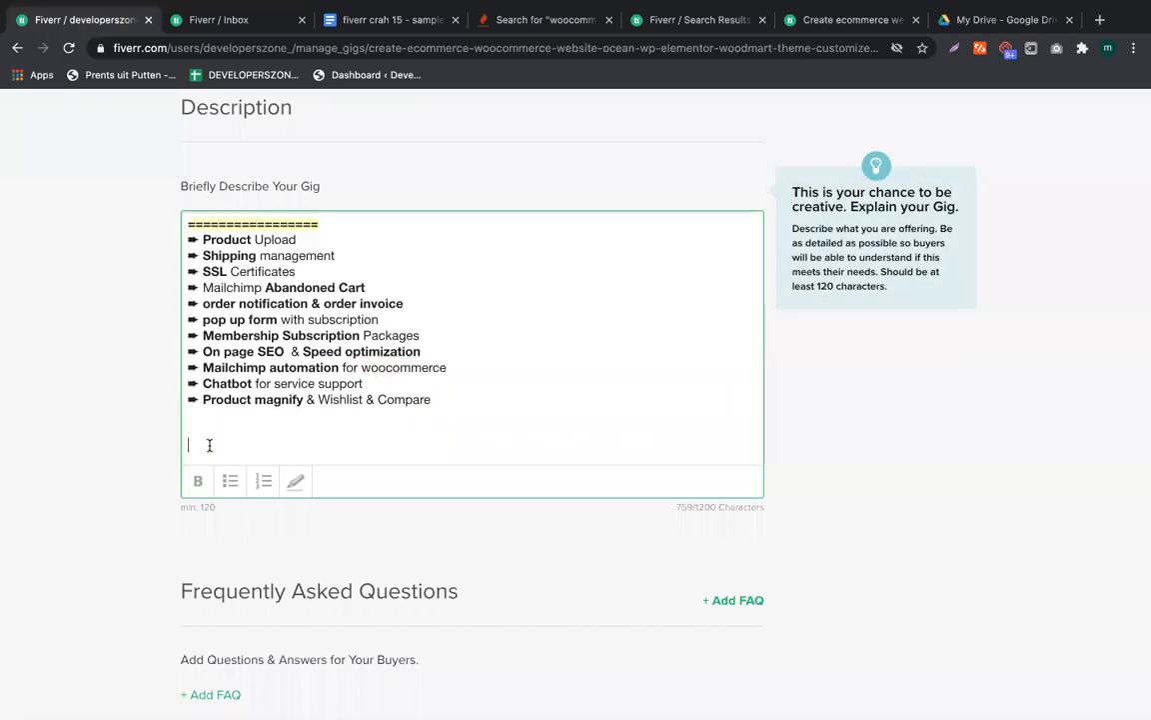
type("✅ All pa-yment methods available & p-ayment integration ✅ Contact page with Google Map ✅ Setting up pages and categories ✅ E Bay, Amazon Affiliate system ✅ P-ayment gateway integration and Order tracking ✅ Google Analytics Integration ✅ Live Chat Integration woocommerce. ✅ Subscriber Form Sign Up")
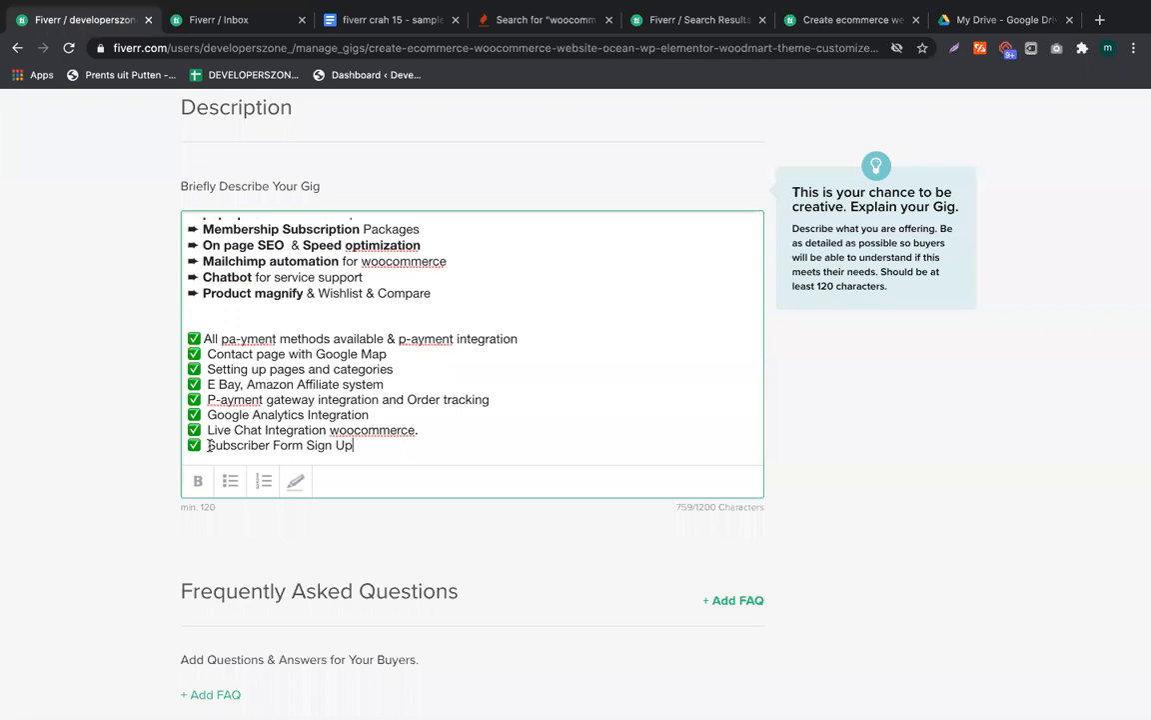
key("ctrl+z")
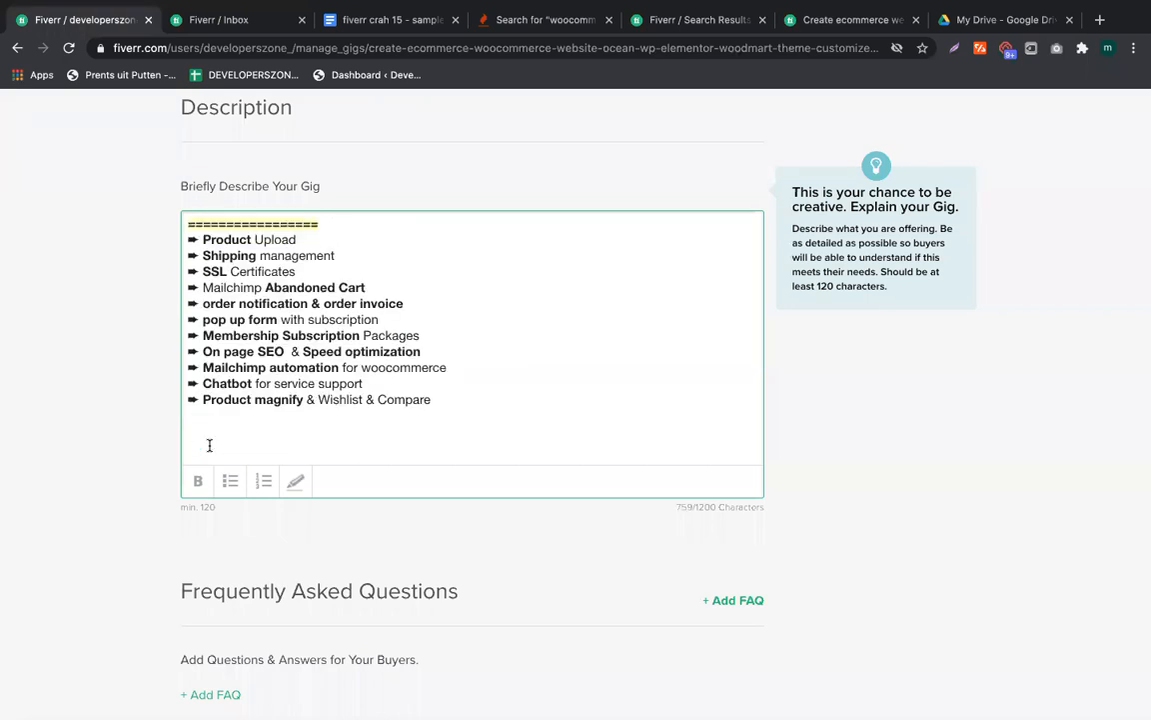
type("✅ All pa-yment methods available & p-ayment integration✅  Contact page with Google Map✅ Setting up pages and categories✅  E Bay, Amazon Affiliate system✅  P-ayment gateway integration and Order tracking✅  Google Analytics Integration✅  Live Chat Integration woocommerce.✅  Subscriber Form Sign Up")
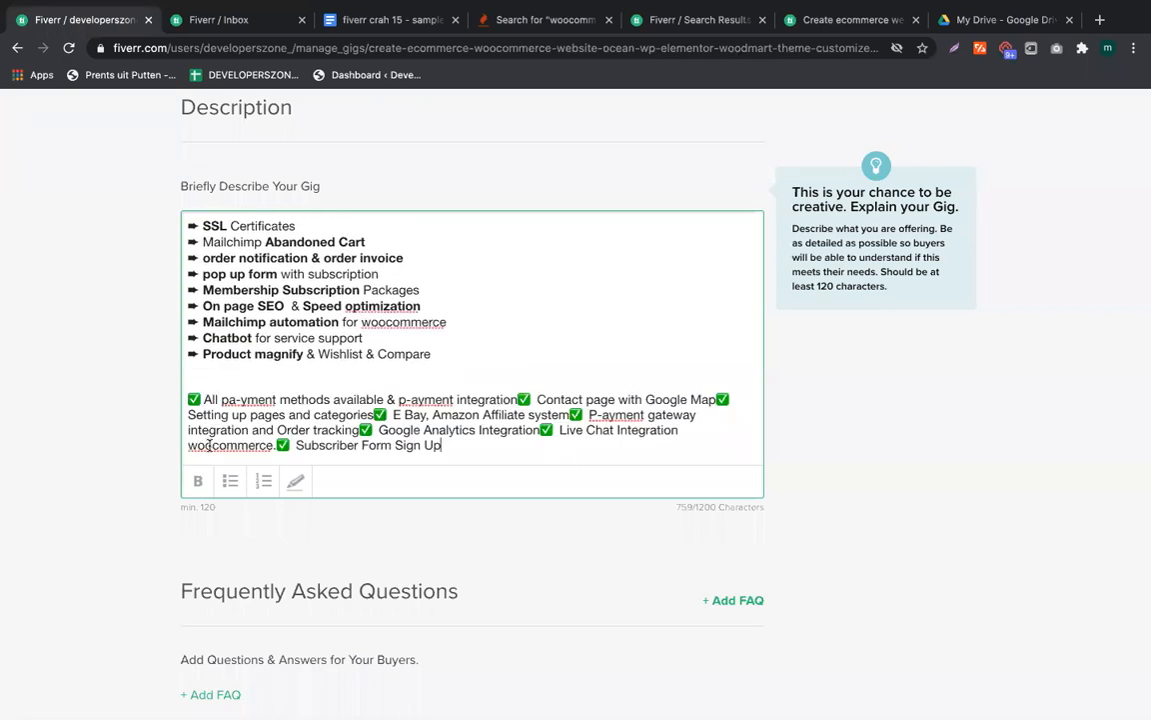
key("ctrl+z")
Paste the copied checkmarked items, one per line, below the "MY FEATURES" bullets in the gig description
type("✅ All pa-yment methods available & p-ayment integration ✅ Contact page with Google Map ✅ Setting up pages and categories ✅ E Bay, Amazon Affiliate system ✅ P-ayment gateway integration and Order tracking ✅ Google Analytics Integration ✅ Live Chat Integration woocommerce. ✅ Subscriber Form Sign Up")
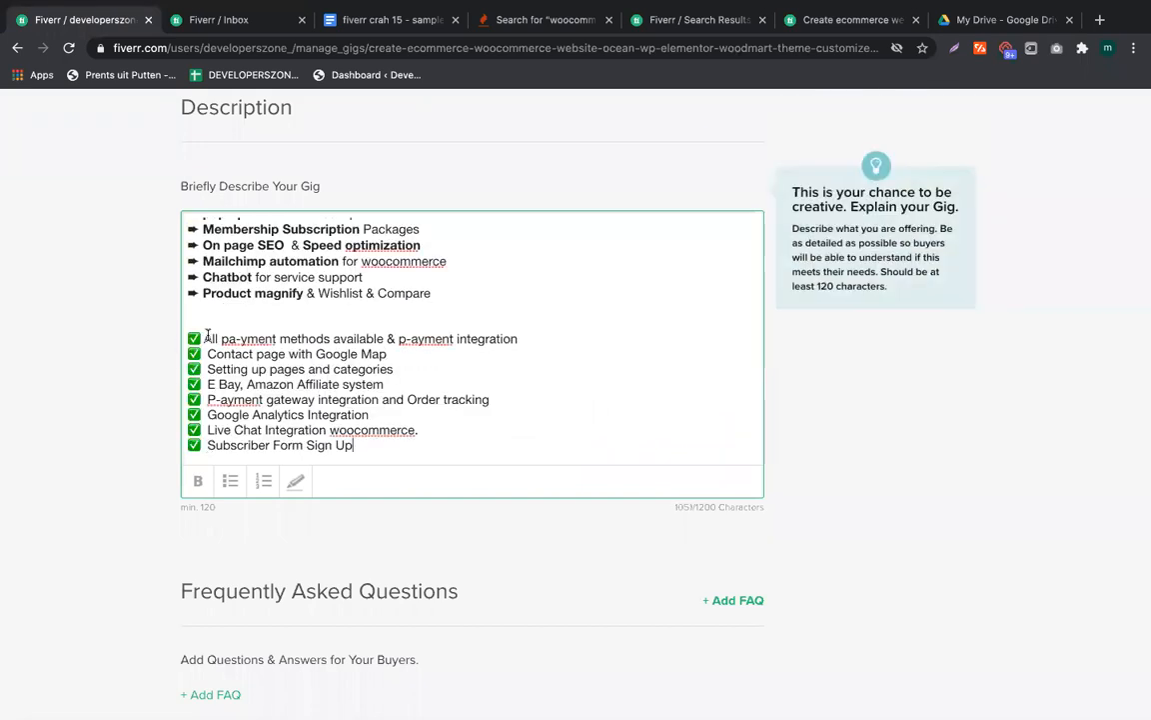
scroll(245, 345, "up", 1)
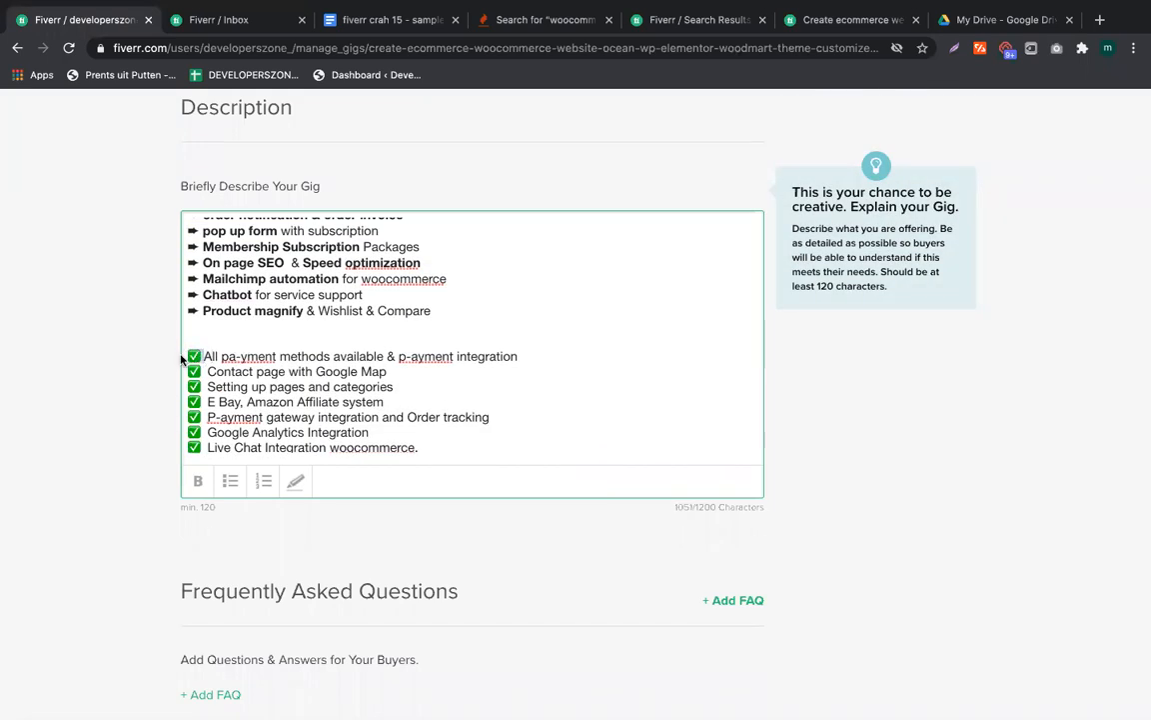
In the "fiverr crah 15 - sample gig" document, insert the special character ➥ on a new line below the arrows under "Packages" and select it
left_click(370, 15)
left_click(429, 306)
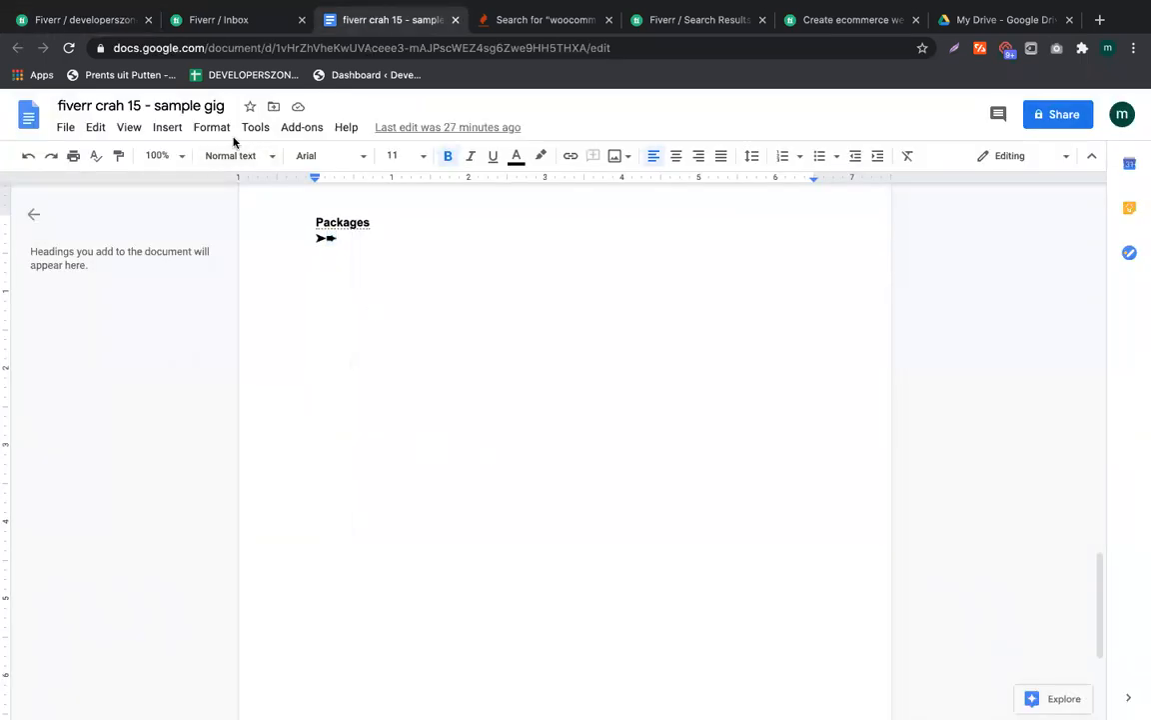
left_click(166, 130)
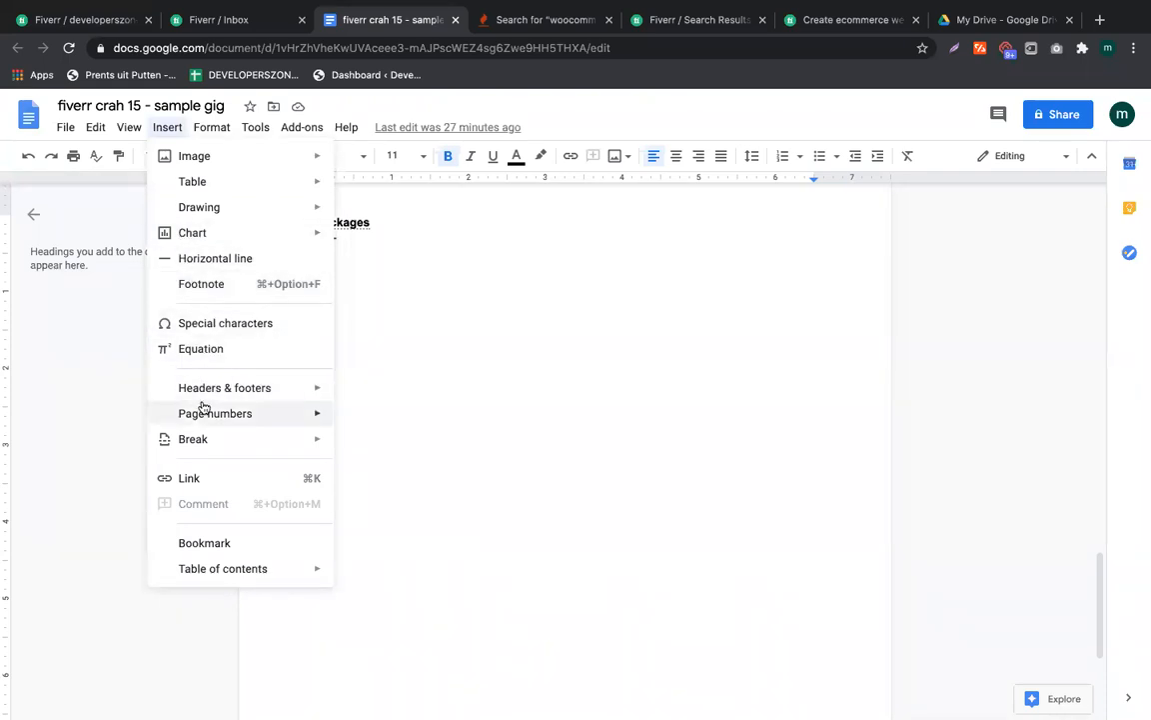
left_click(203, 329)
scroll(446, 545, "down", 2)
scroll(447, 545, "down", 3)
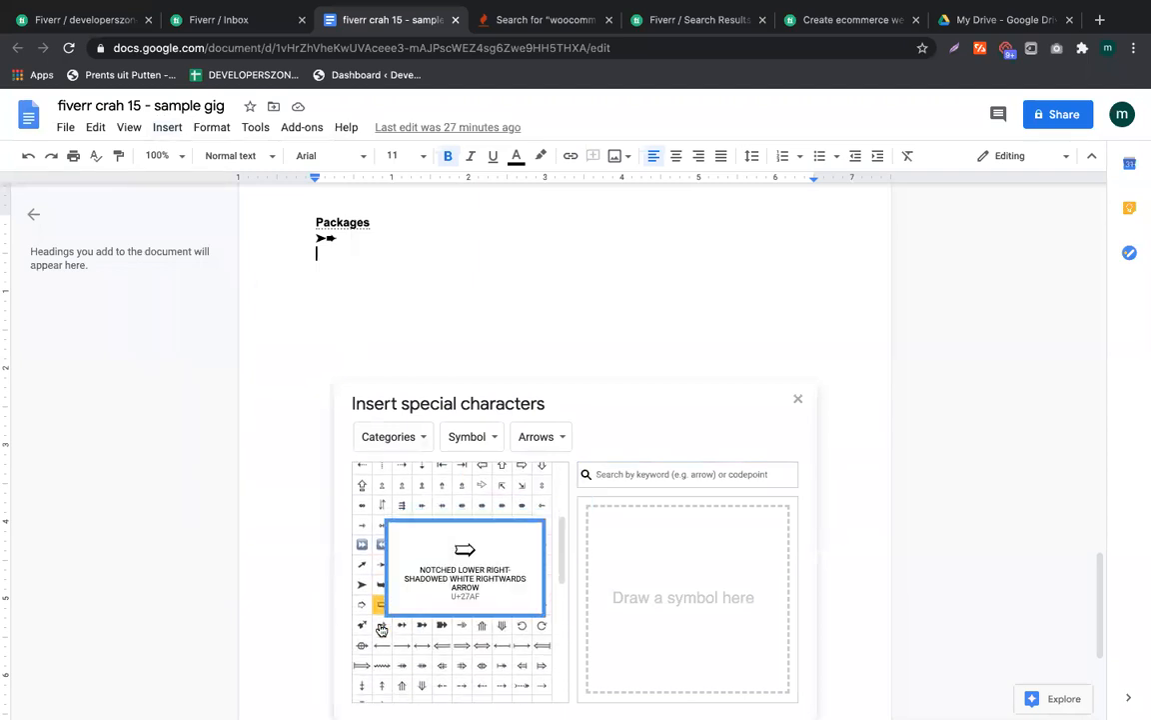
left_click(381, 580)
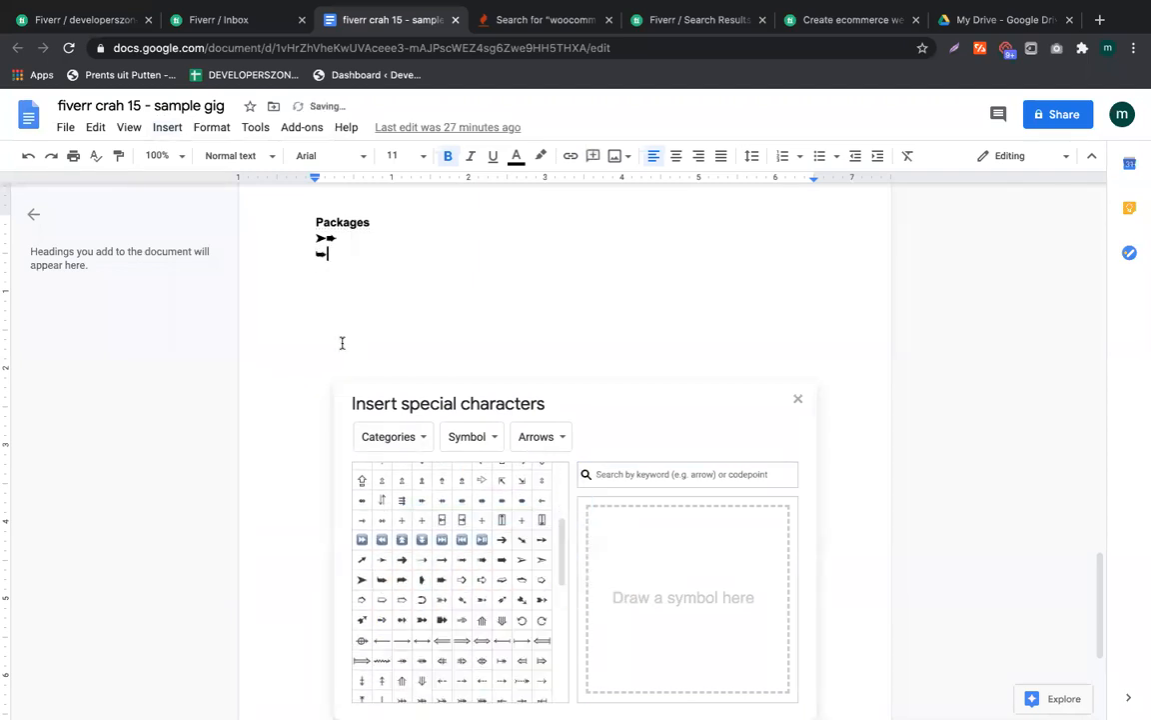
key("shift+Left")
key("ctrl+Left")
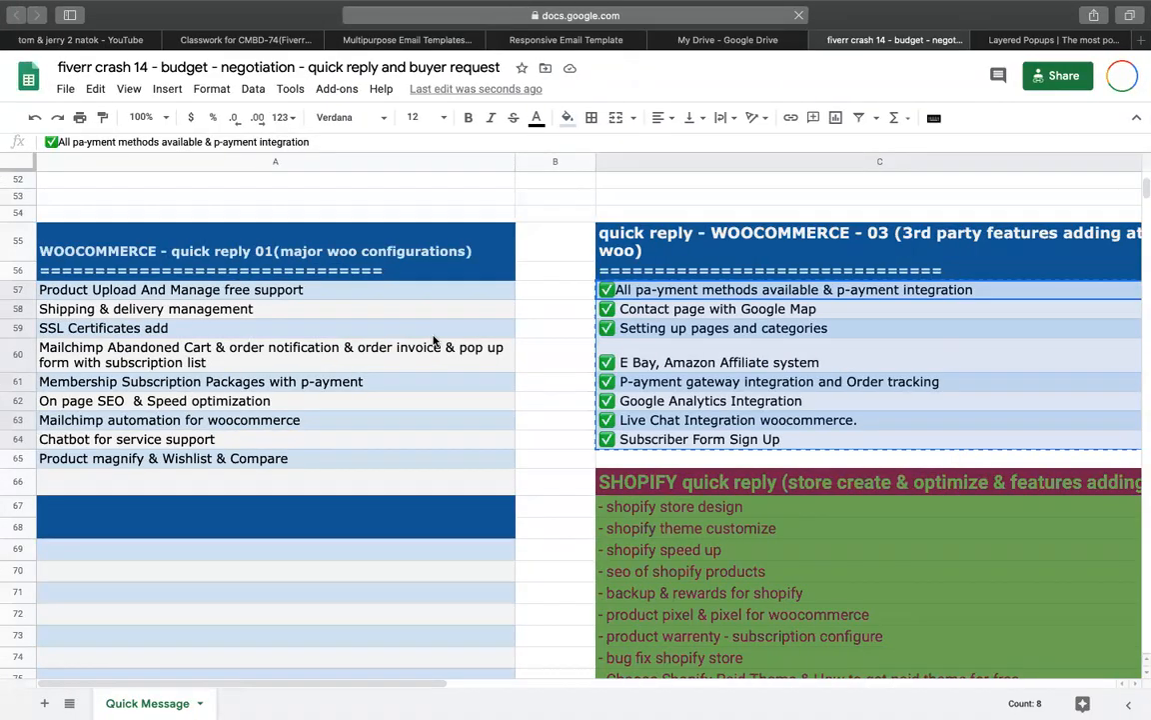
key("super+Tab")
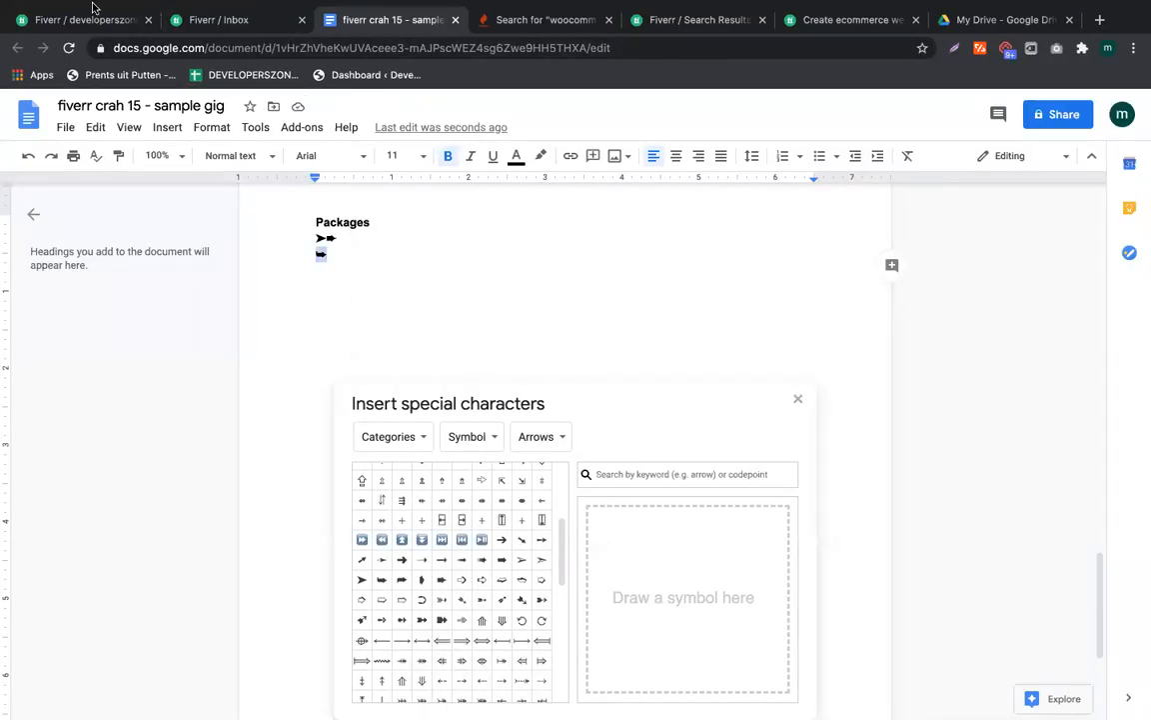
In the Fiverr gig description, replace the checkmark with a ➥ arrow on all eight items, from "All pa-yment methods available" to "Subscriber Form Sign Up"
left_click(77, 15)
left_click(203, 356)
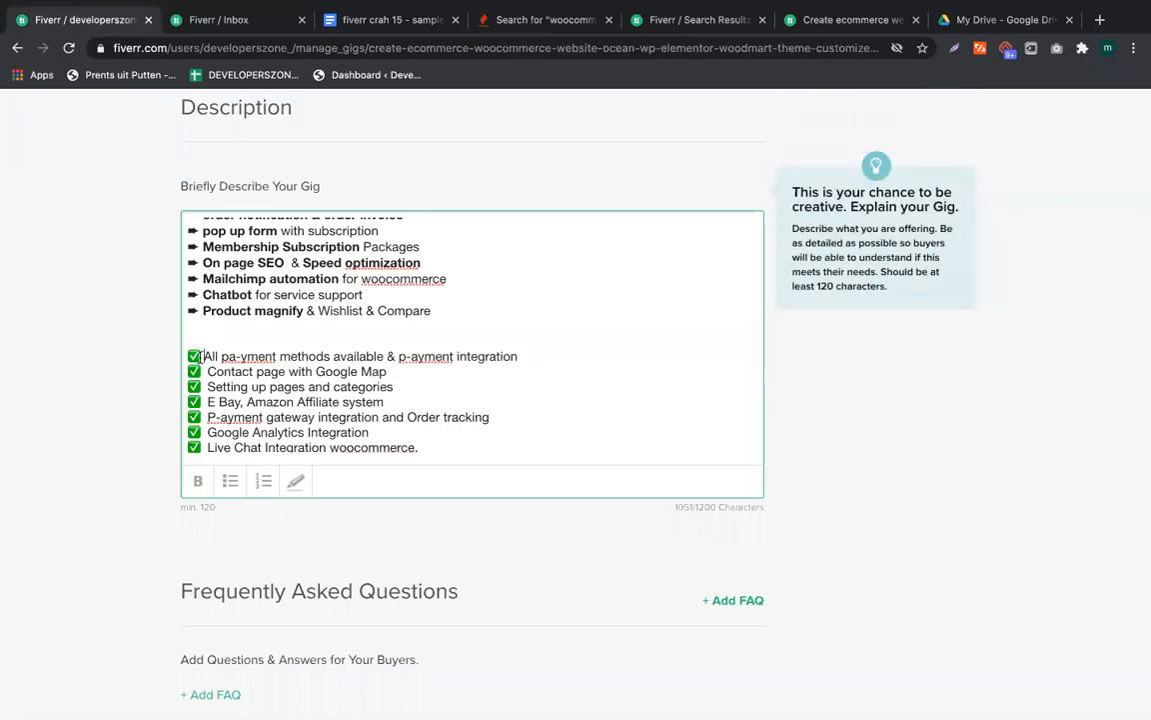
type("X")
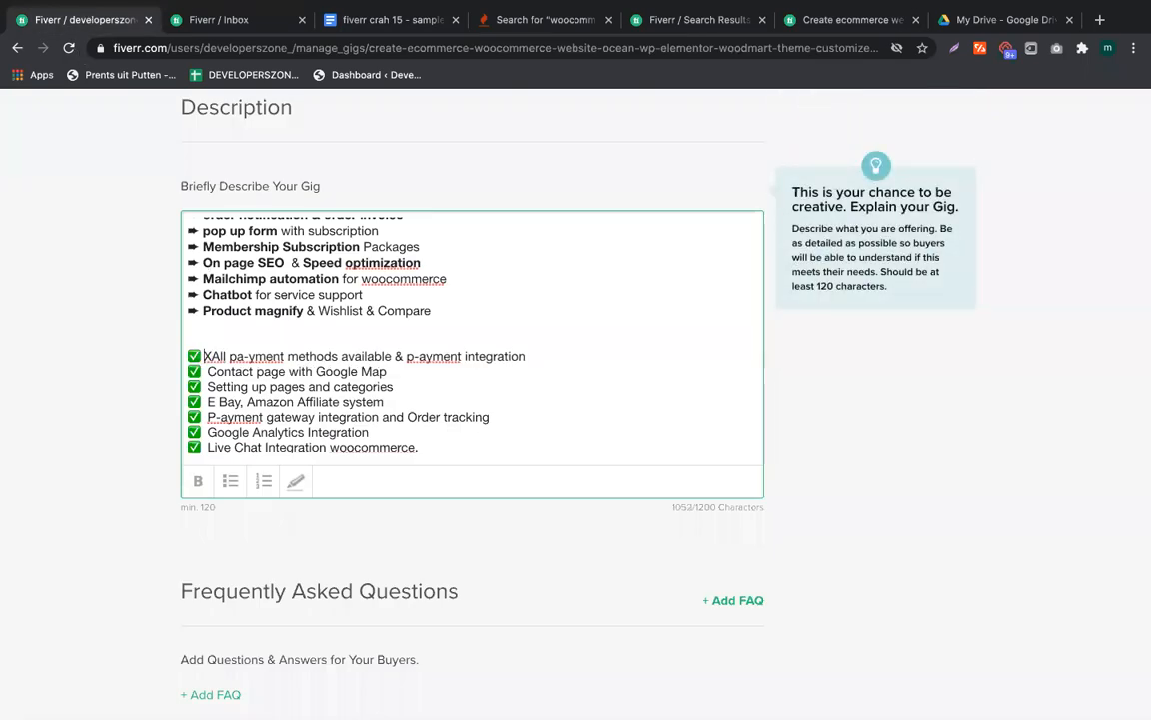
key("BackSpace")
key("BackSpace")
type("➨")
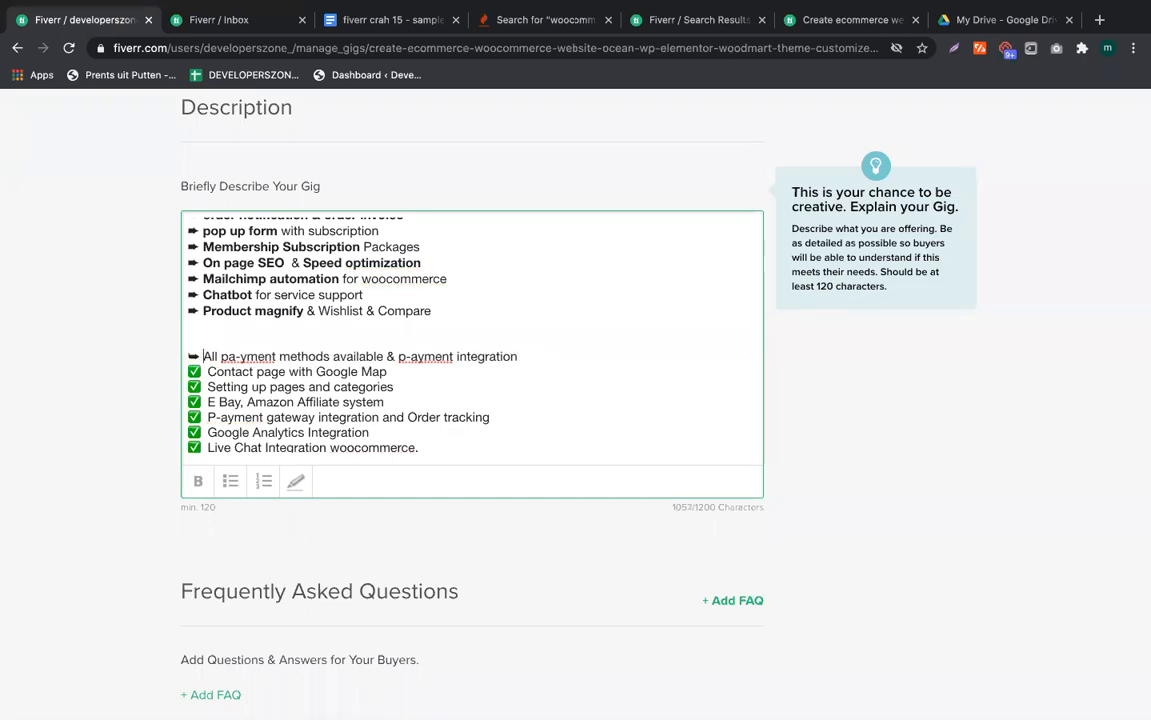
key("BackSpace")
type("➨")
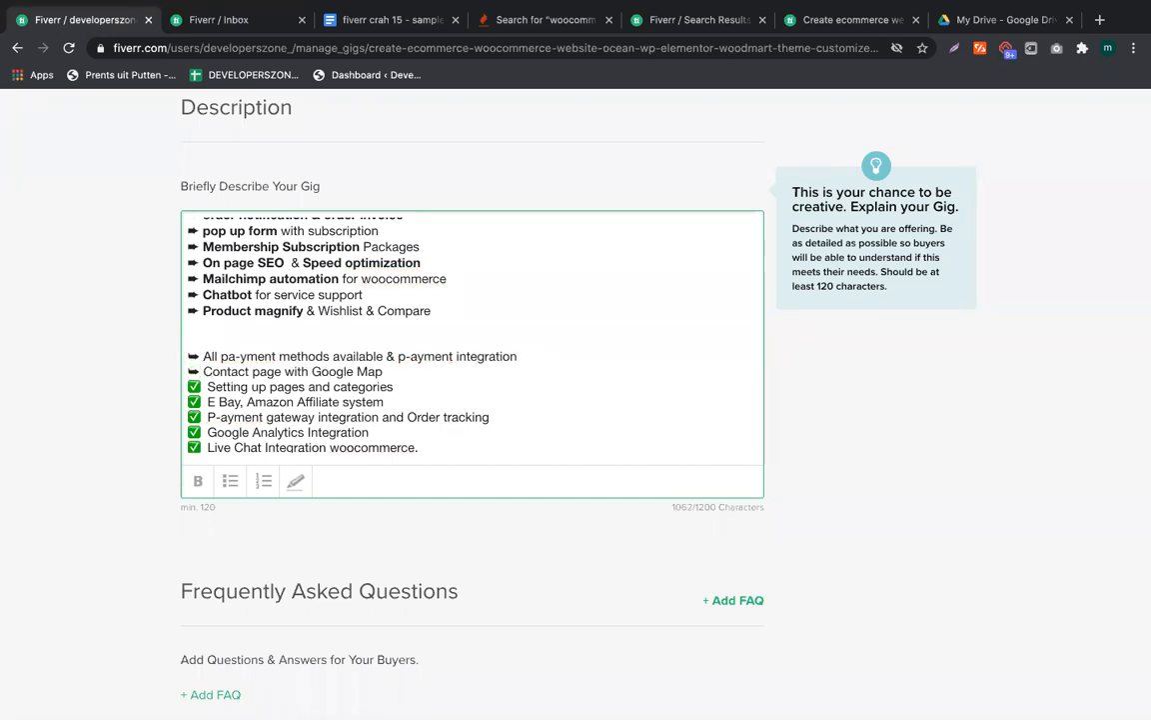
key("BackSpace")
type("➨")
key("BackSpace")
type("➨")
key("Down")
key("BackSpace")
type("➨")
key("Down")
key("BackSpace")
type("➨")
key("Down")
key("BackSpace")
type("➨")
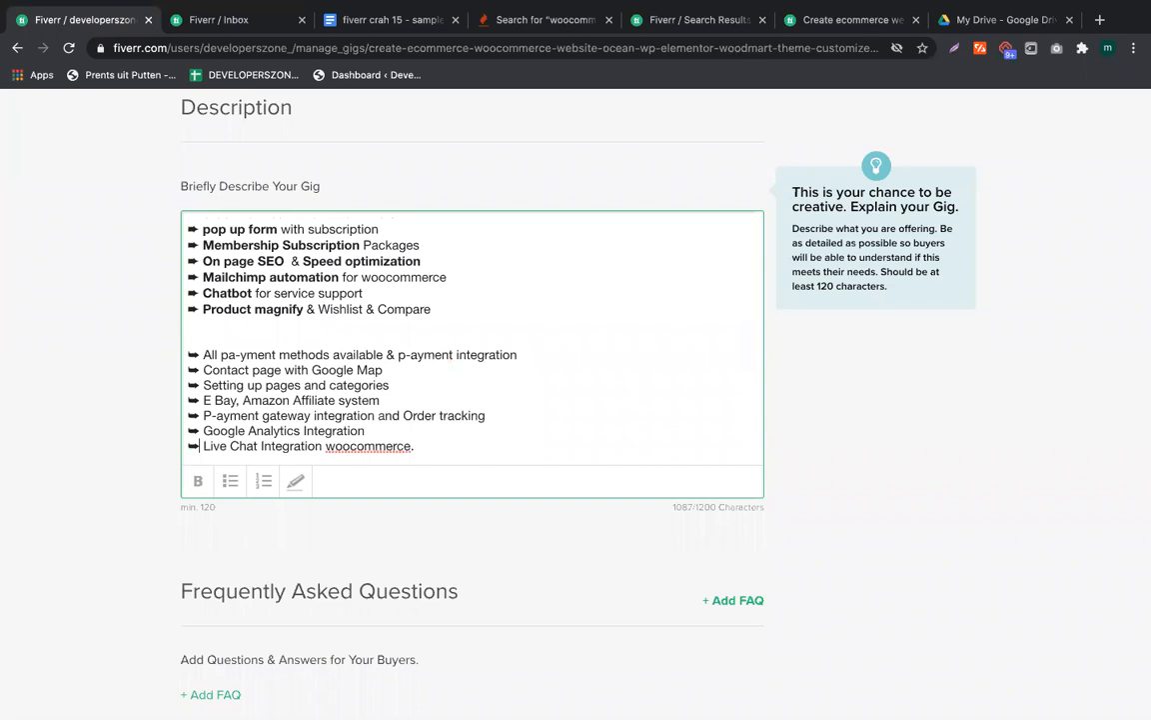
key("Down")
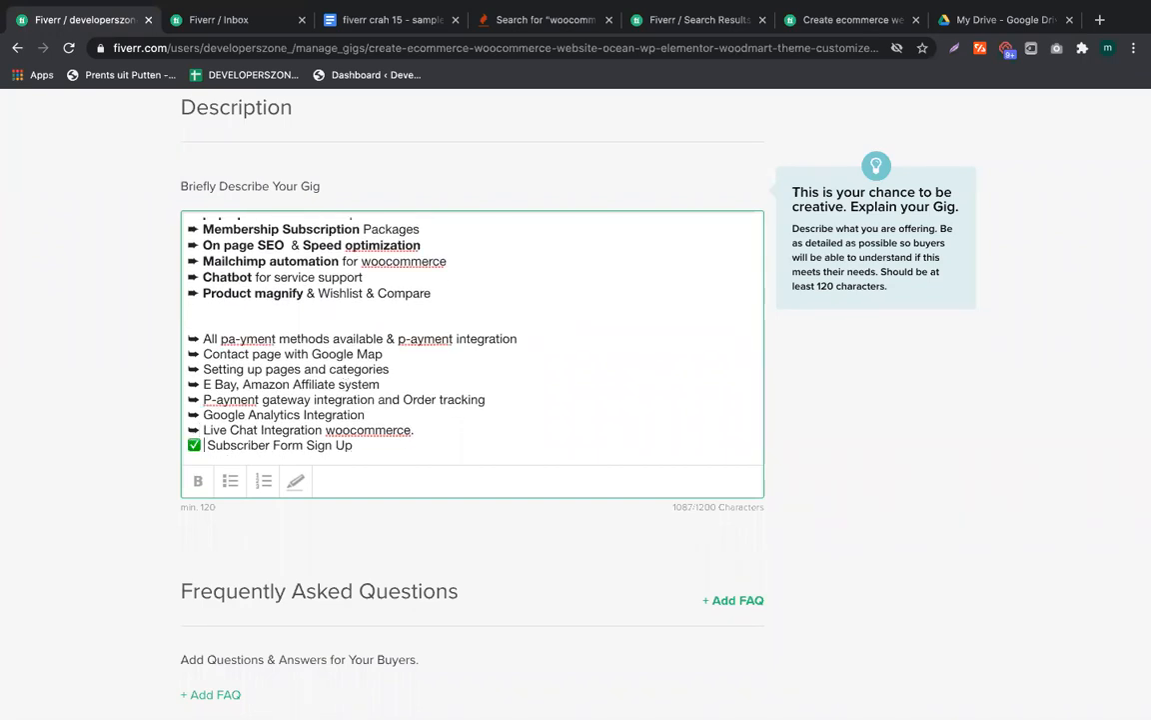
key("BackSpace")
type("➨")
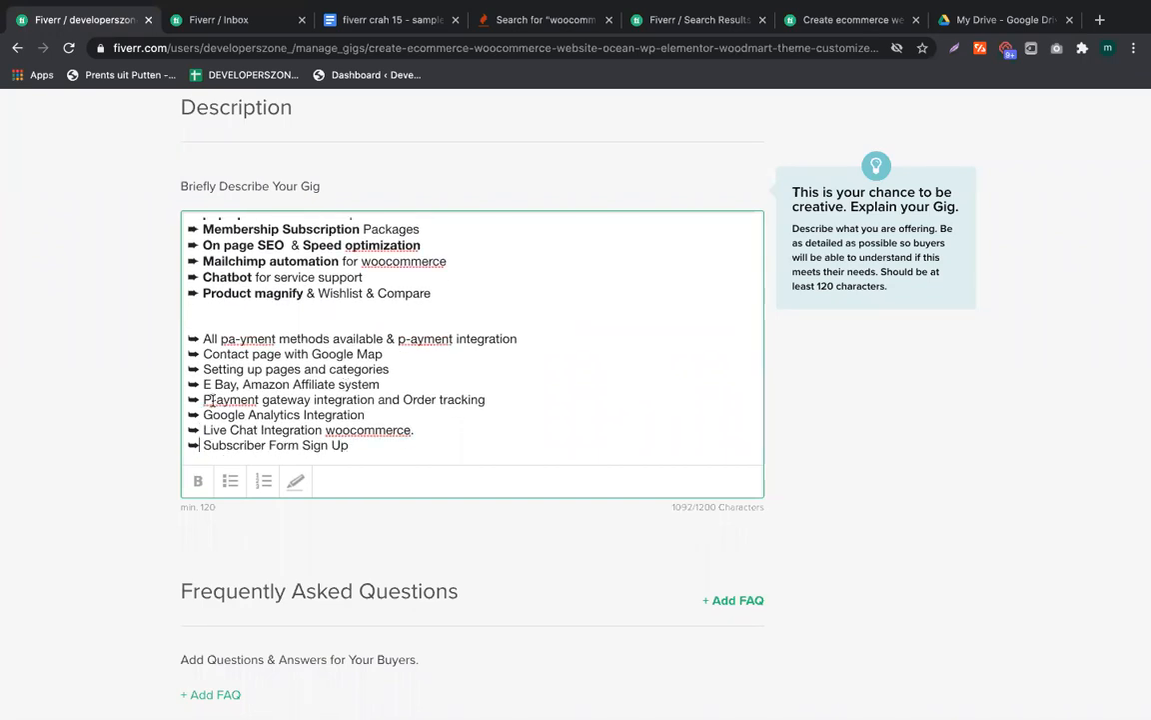
Remove the hyphens from "P-ayment", "pa-yment" and "p-ayment" in the arrow list so each word reads as "payment"
key("Delete")
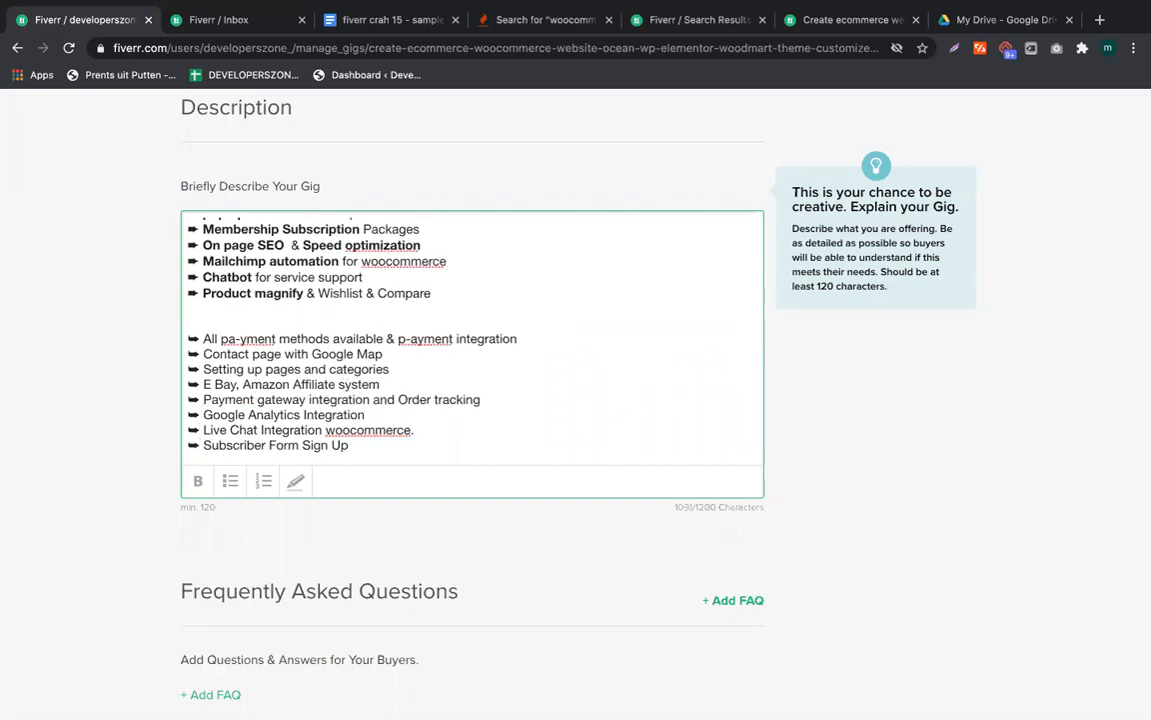
left_click(236, 341)
key("BackSpace")
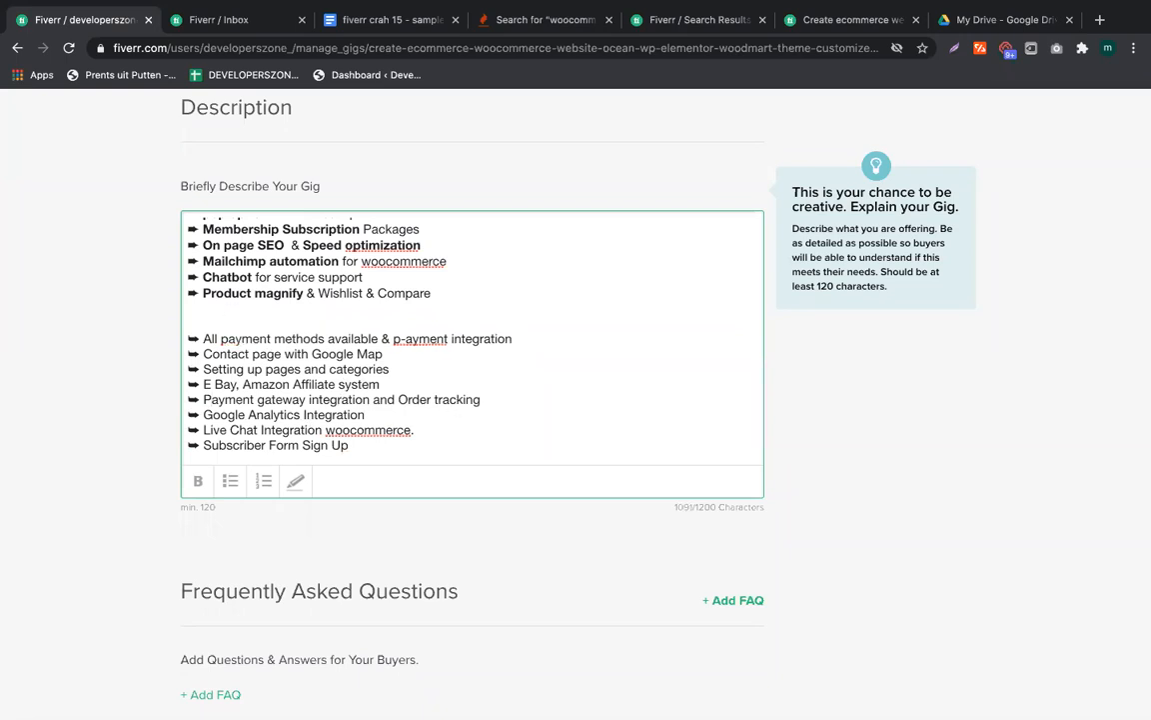
key("BackSpace")
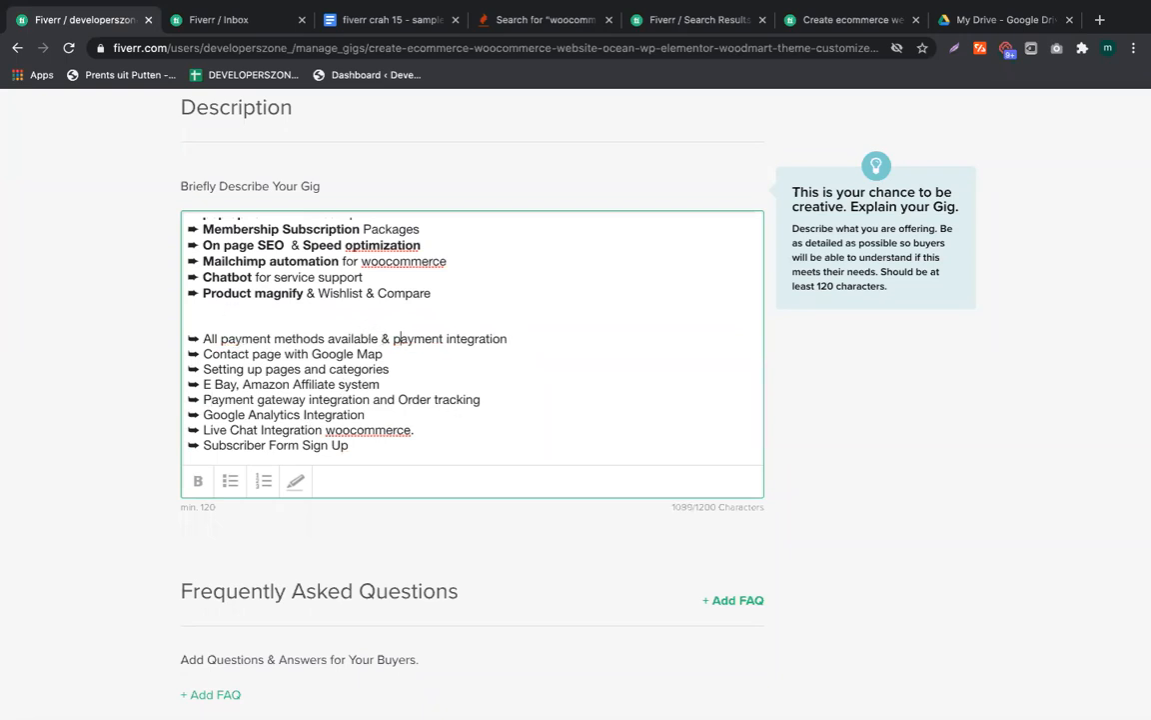
Remove "& payment integration" from the end of the first arrow item about payment methods
left_click_drag(381, 339, 553, 330)
key("BackSpace")
key("BackSpace")
key("BackSpace")
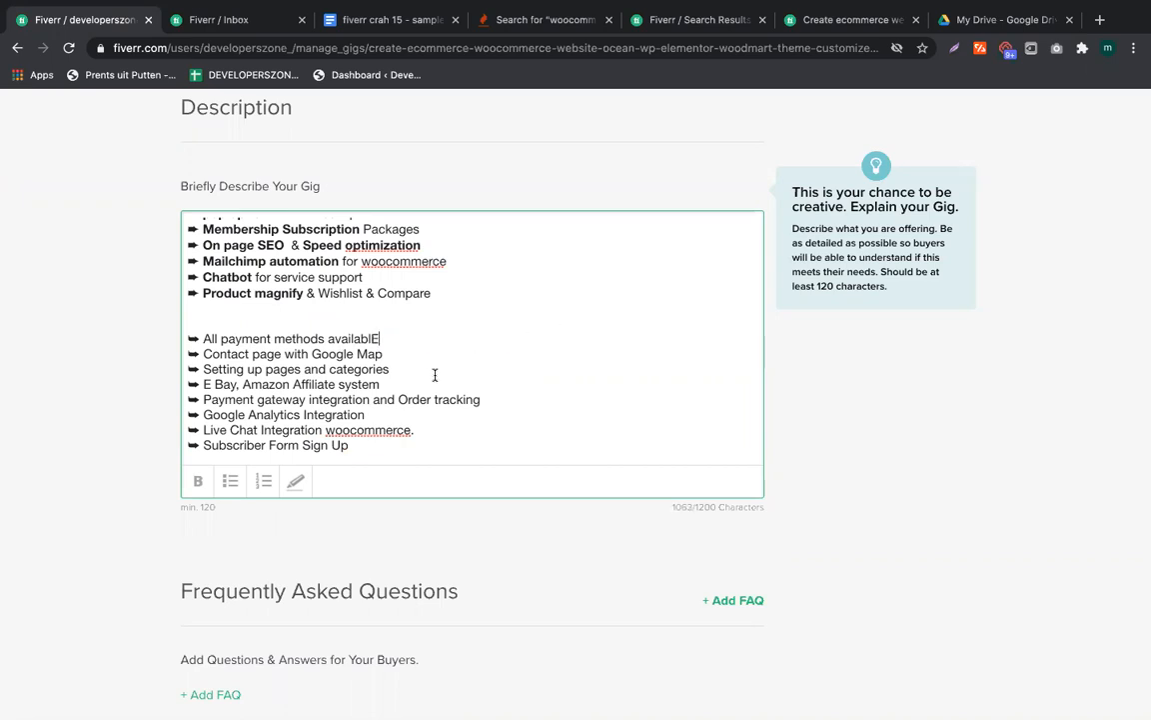
Add the heading "MORE ECOMMERCE FEATURES" above the ➥ list, with a row of equals signs beneath it
left_click(278, 323)
key("Return")
type("M")
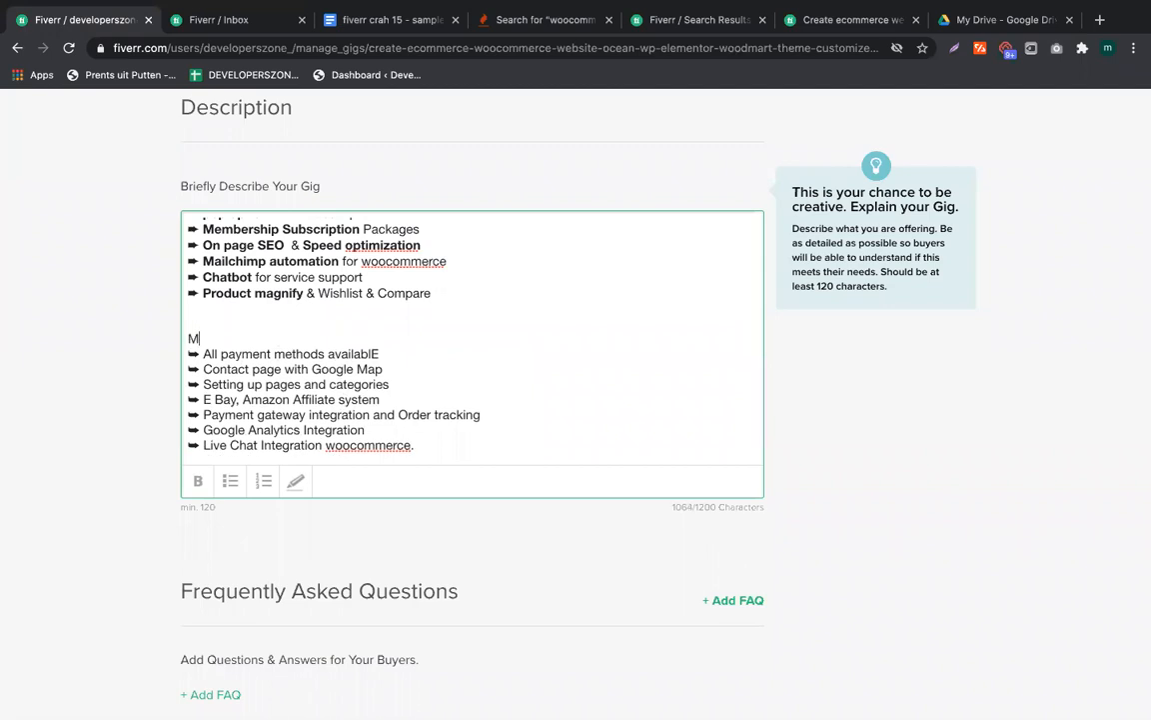
type("ORE ECOMMERCE FEATURES")
key("Return")
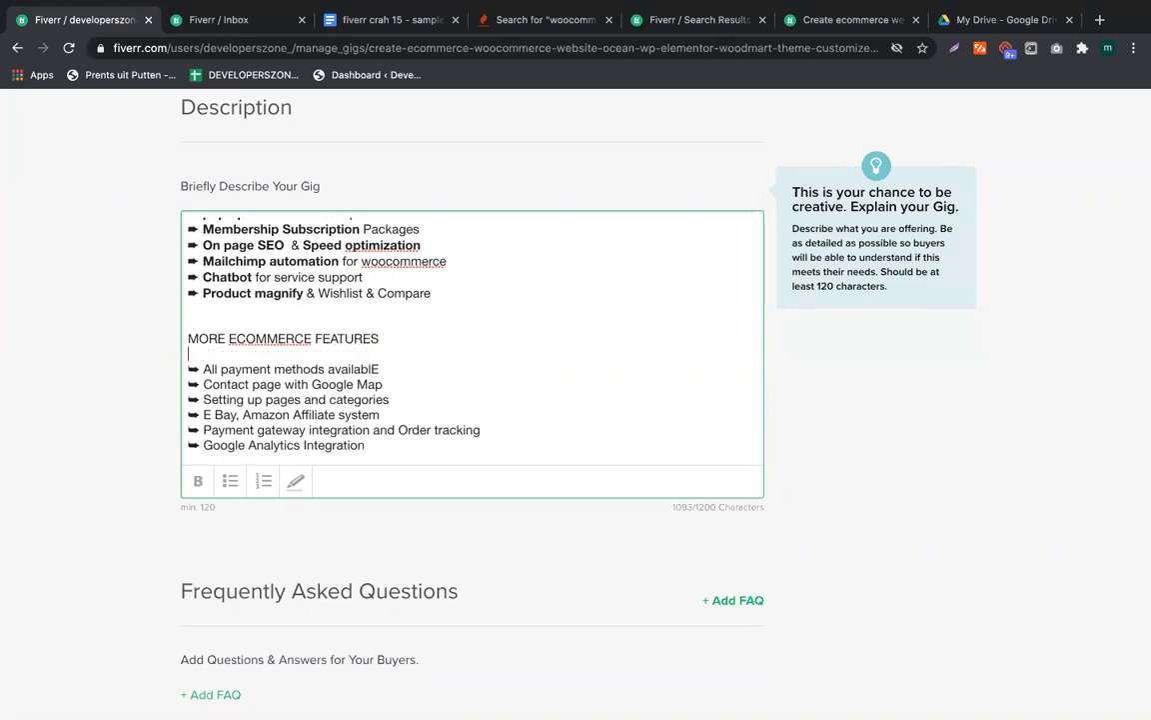
type("=============================")
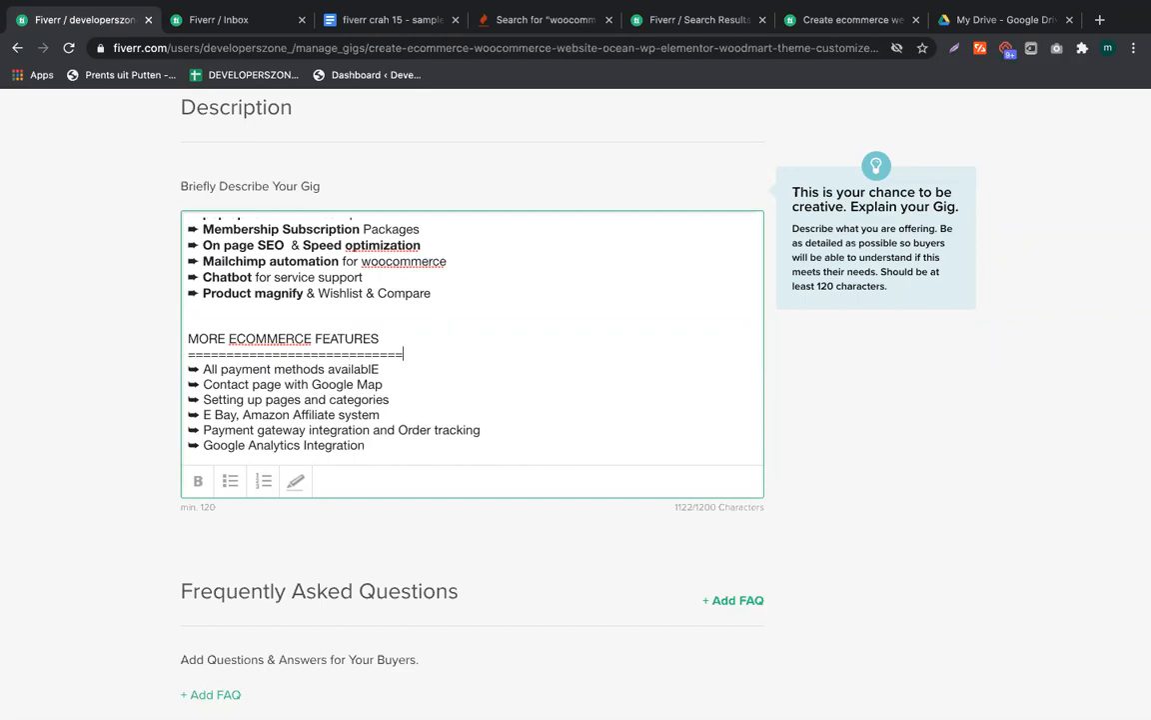
Make the "MORE ECOMMERCE FEATURES" heading and its equals-sign row bold and highlighted
key("shift+Up")
key("shift+Home")
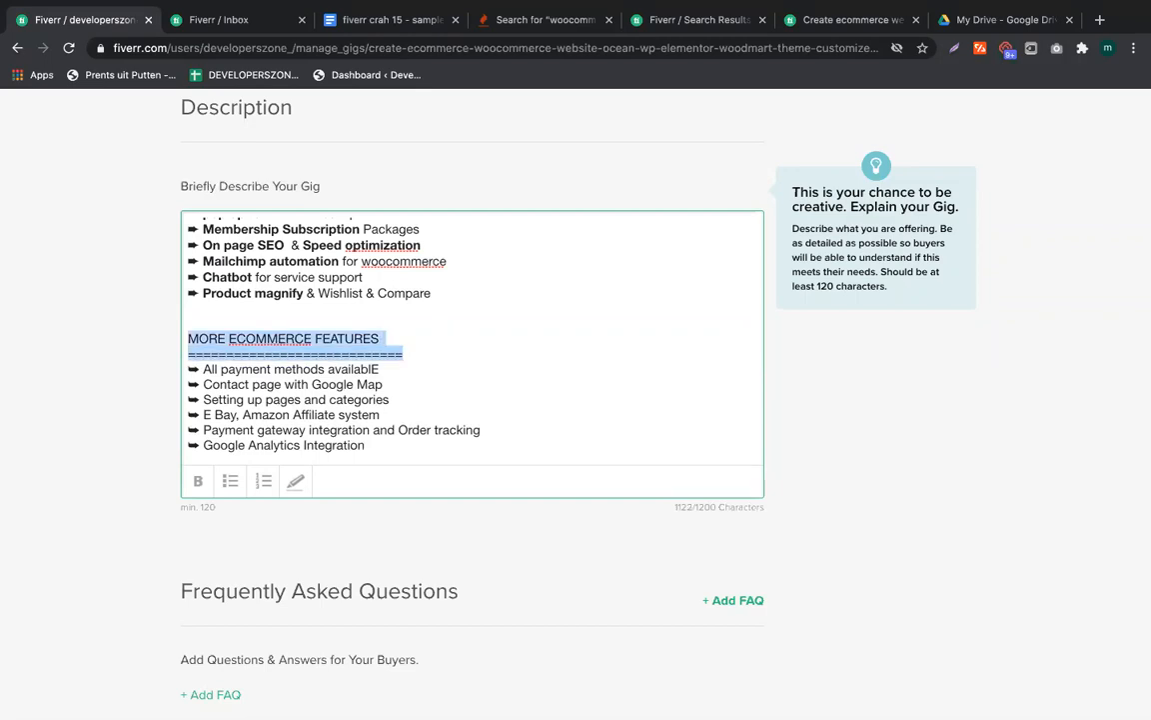
key("ctrl+b")
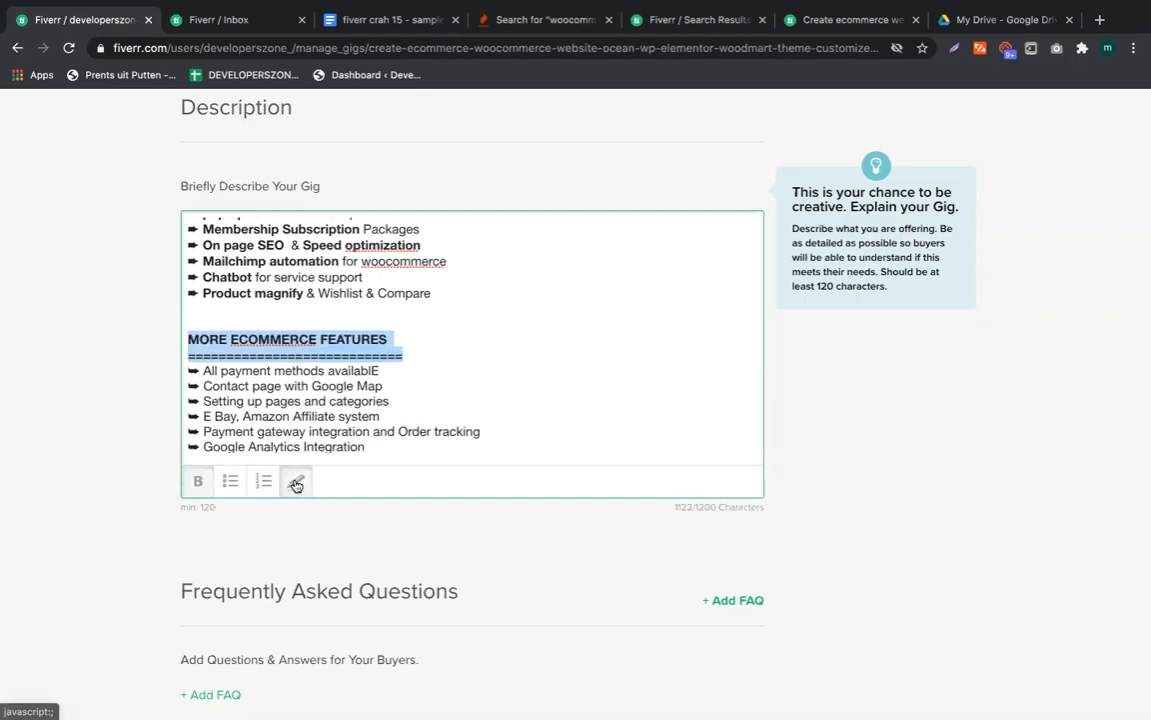
left_click_drag(209, 340, 399, 340)
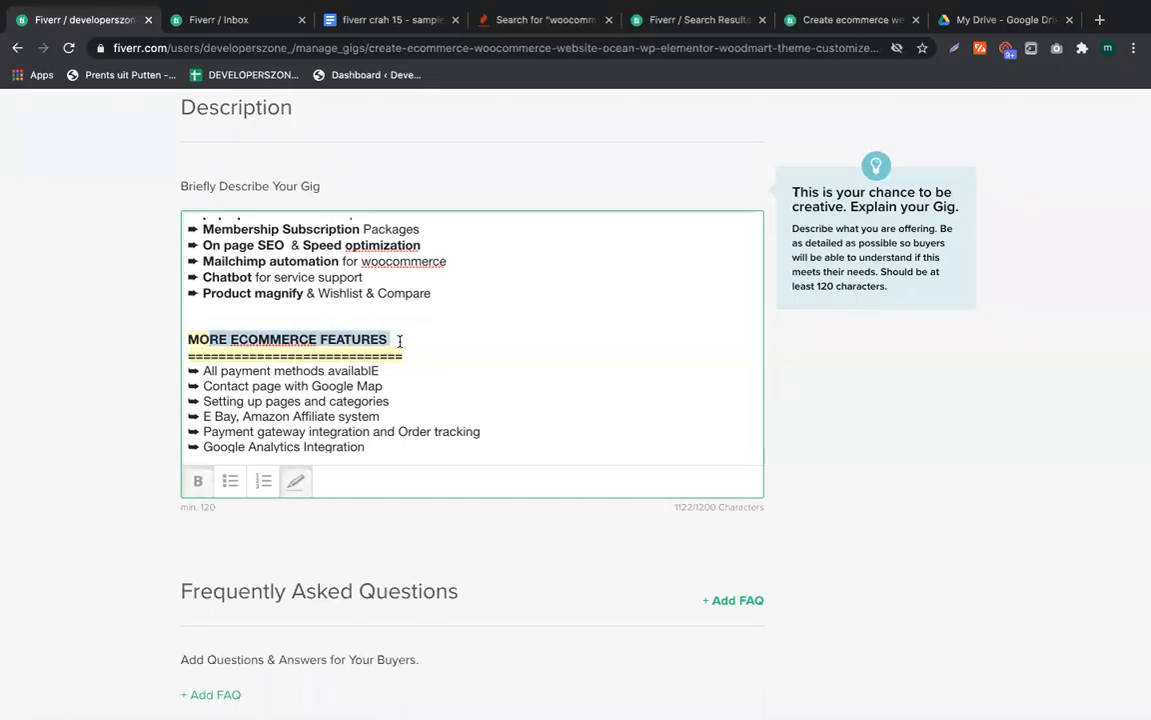
left_click(400, 339)
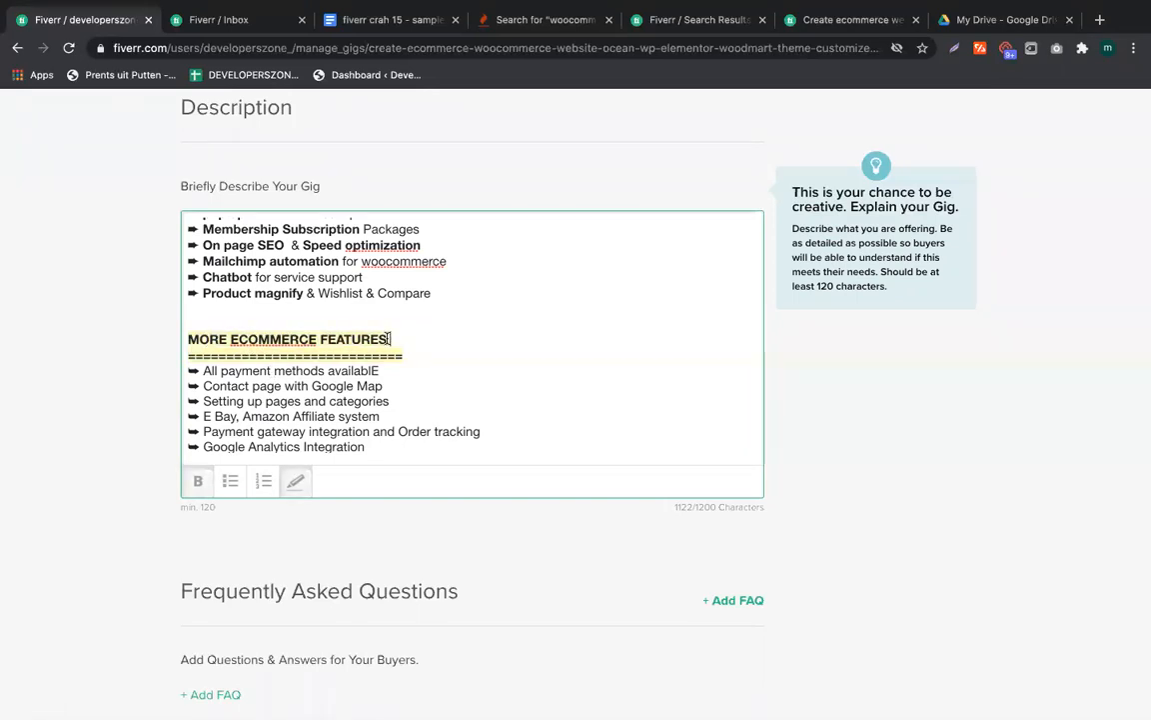
Insert an extra blank line above the "MY FEATURES" heading and review the description's layout
left_click(206, 313)
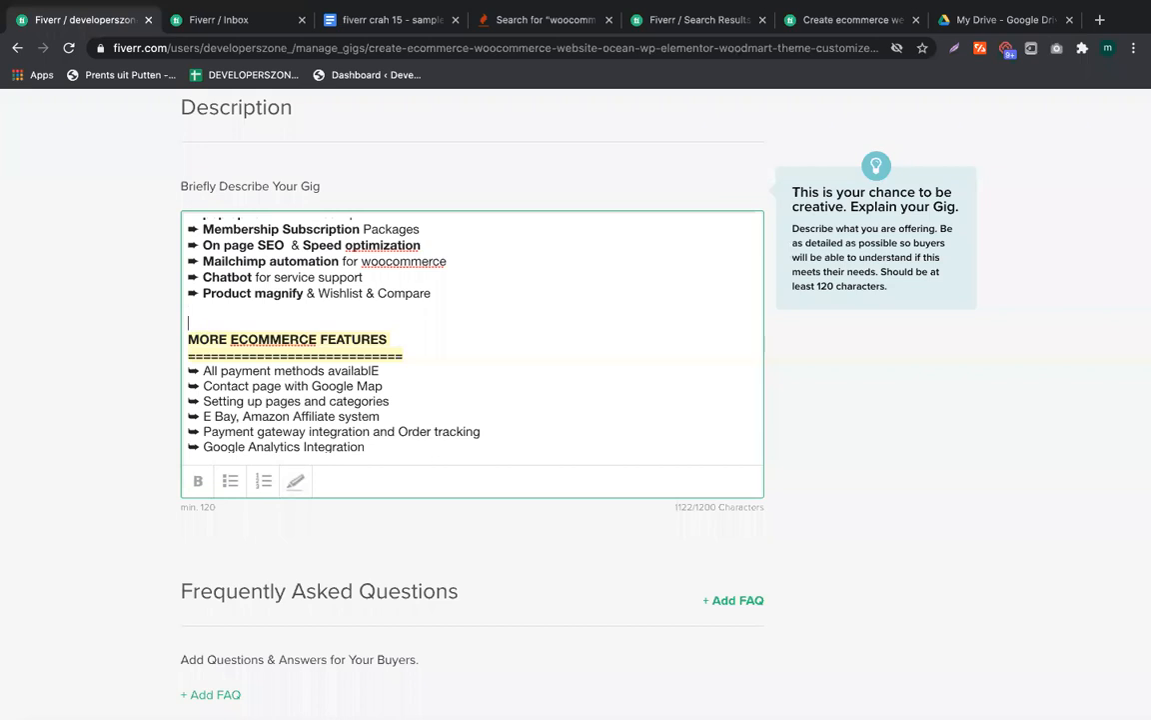
scroll(187, 264, "up", 5)
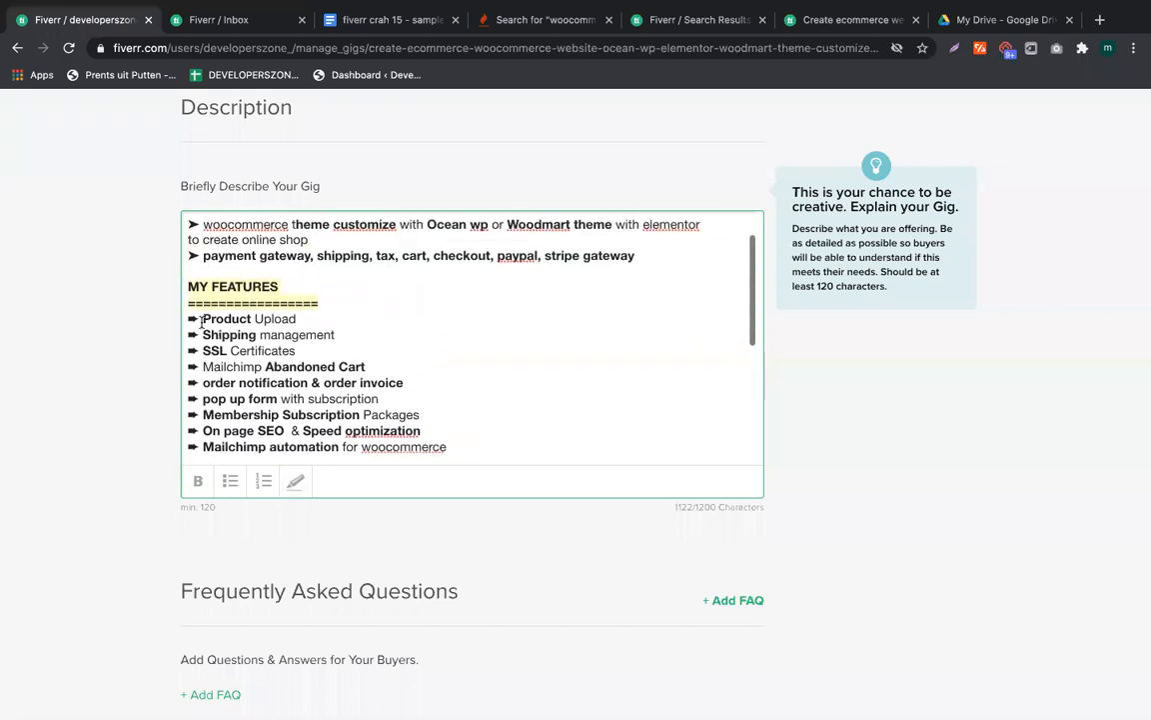
key("Return")
scroll(494, 319, "down", 3)
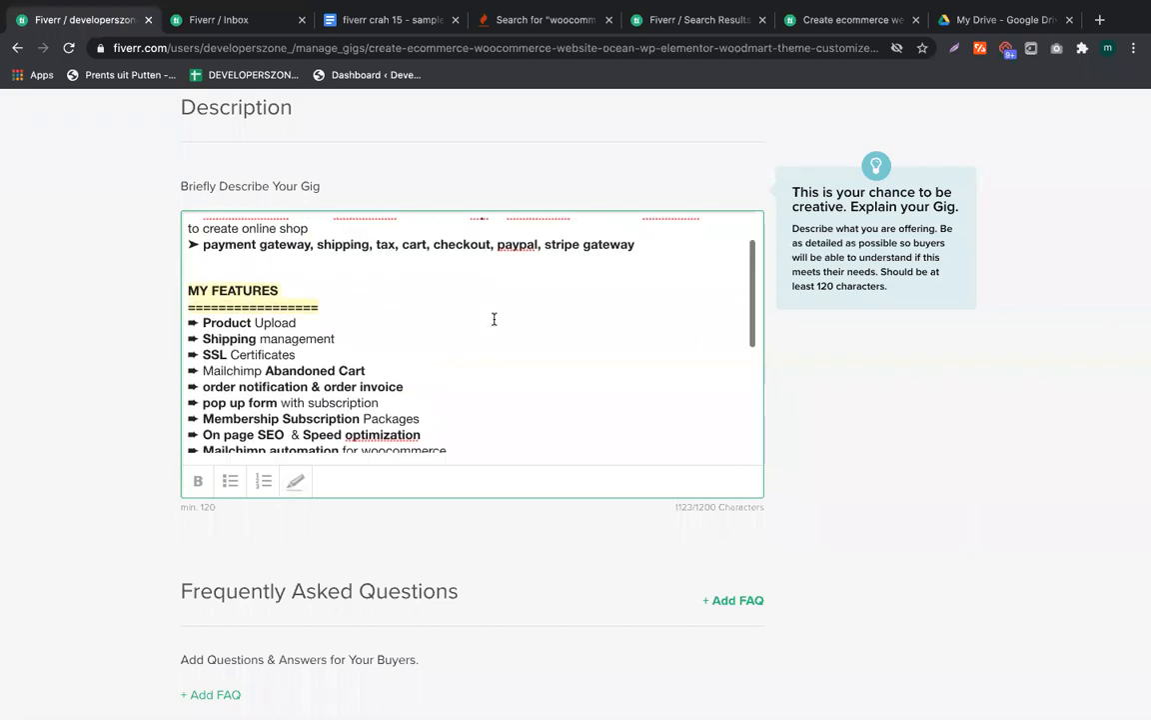
scroll(361, 320, "down", 3)
scroll(290, 320, "up", 5)
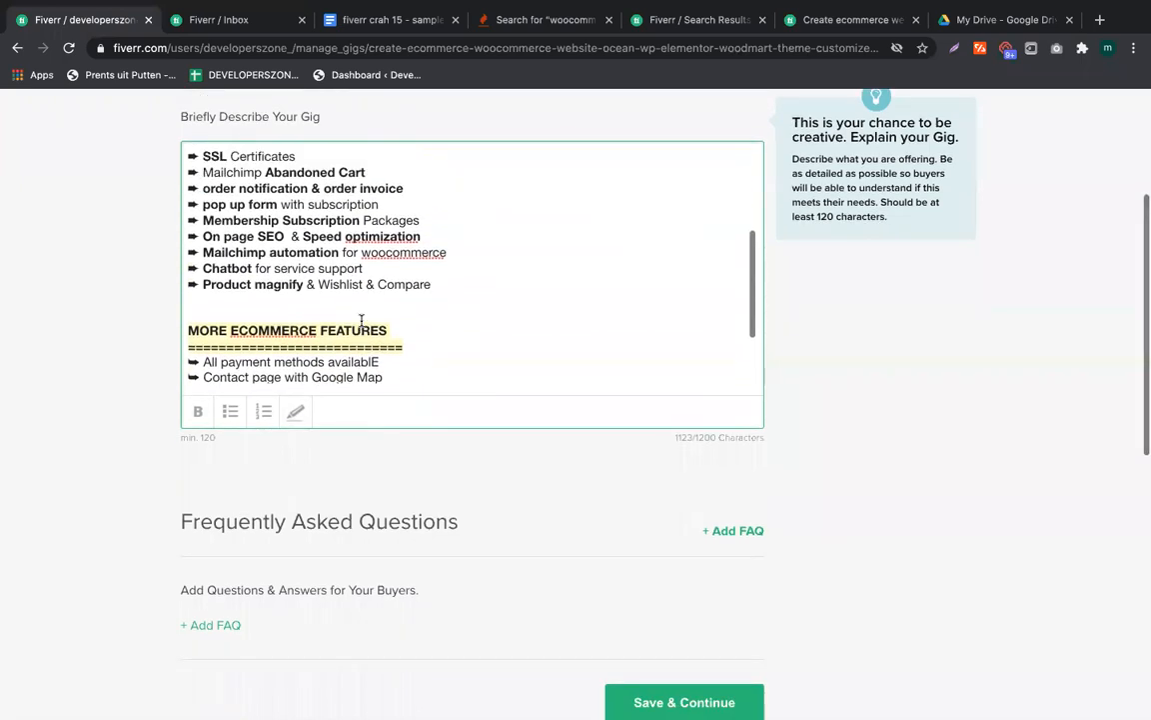
scroll(250, 280, "down", 4)
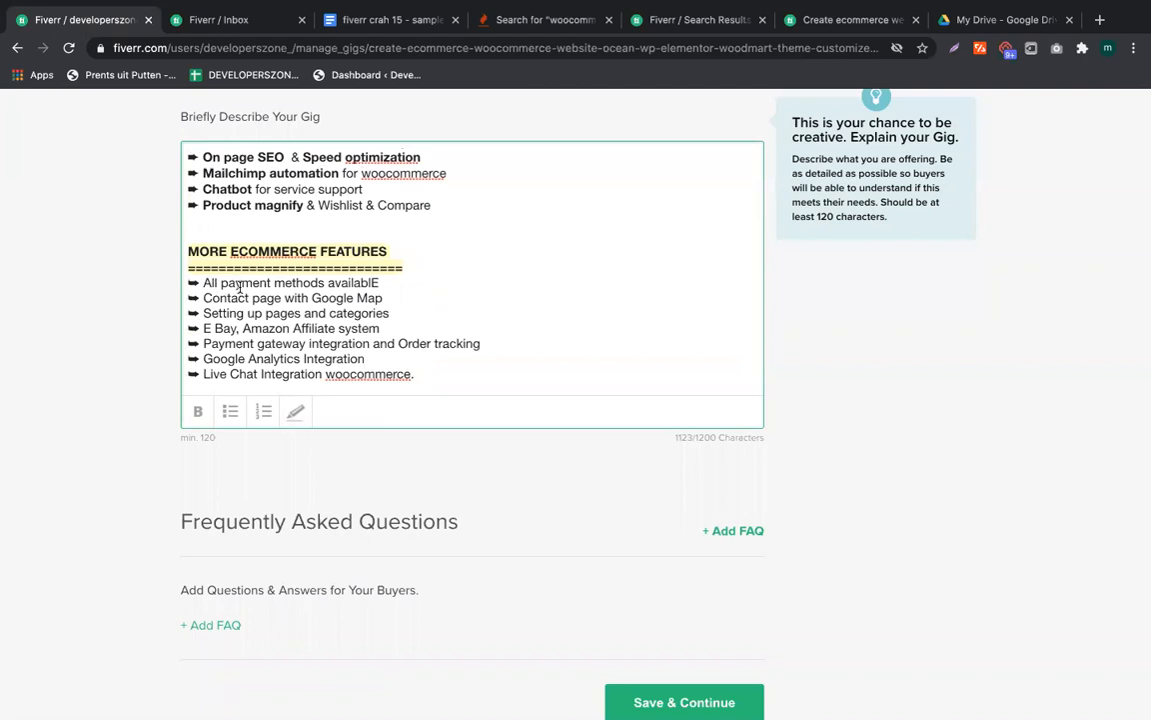
Bold the keywords "payment" and "Contact page" in the first two items under "MORE ECOMMERCE FEATURES"
double_click(233, 284)
left_click(198, 411)
left_click(281, 298)
left_click(203, 298, "shift")
left_click(198, 410)
Below "Subscriber Form Sign Up", add the heading "MY PORTFOLIO" with a row of equals signs under it, leaving two blank lines above
scroll(476, 303, "down", 1)
left_click(455, 378)
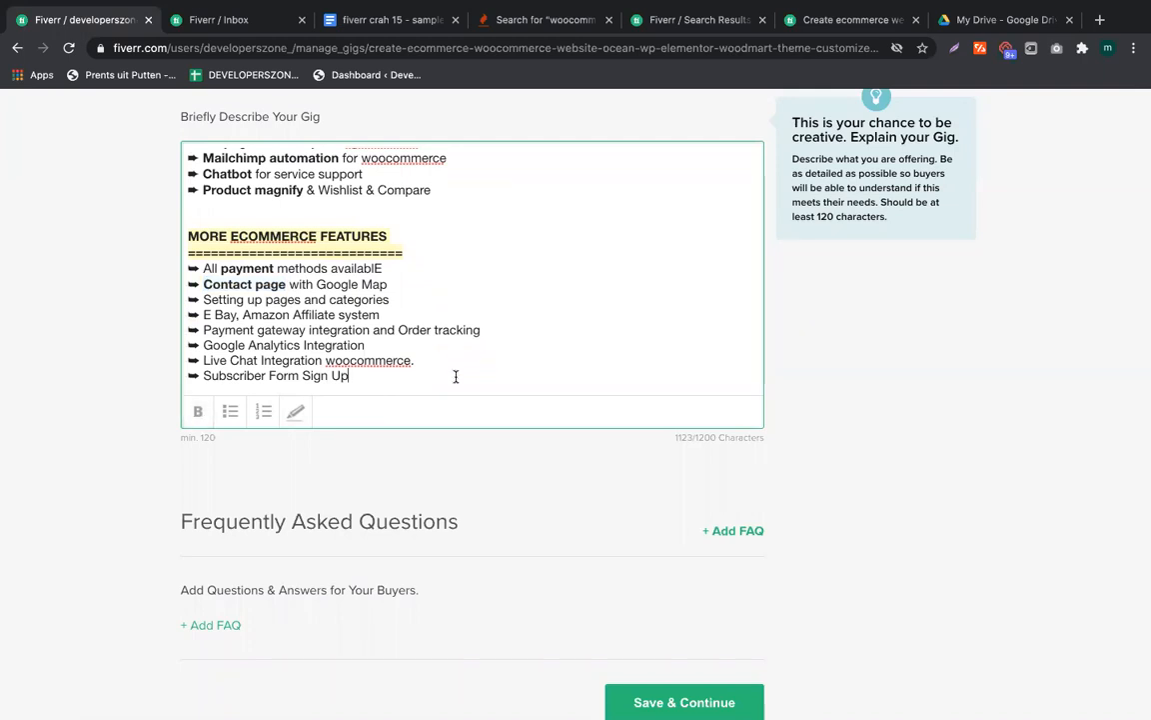
key("Return")
key("Return")
type("MY PO")
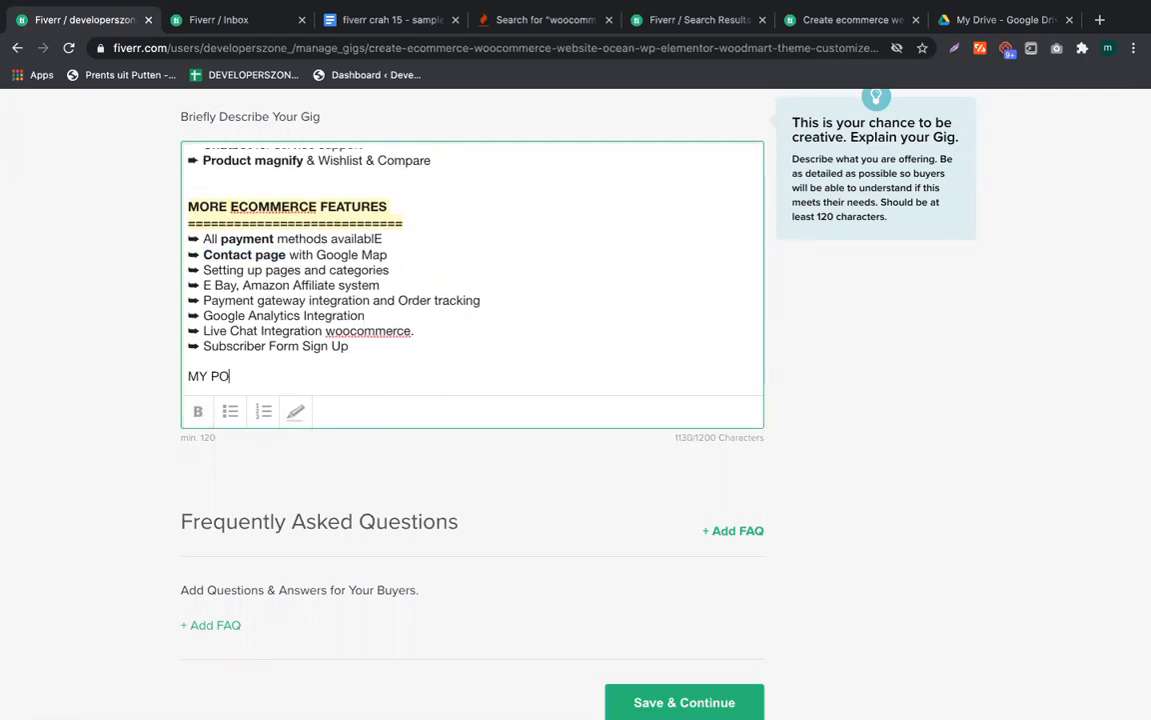
type("RTFOLIO")
key("Return")
type("===============")
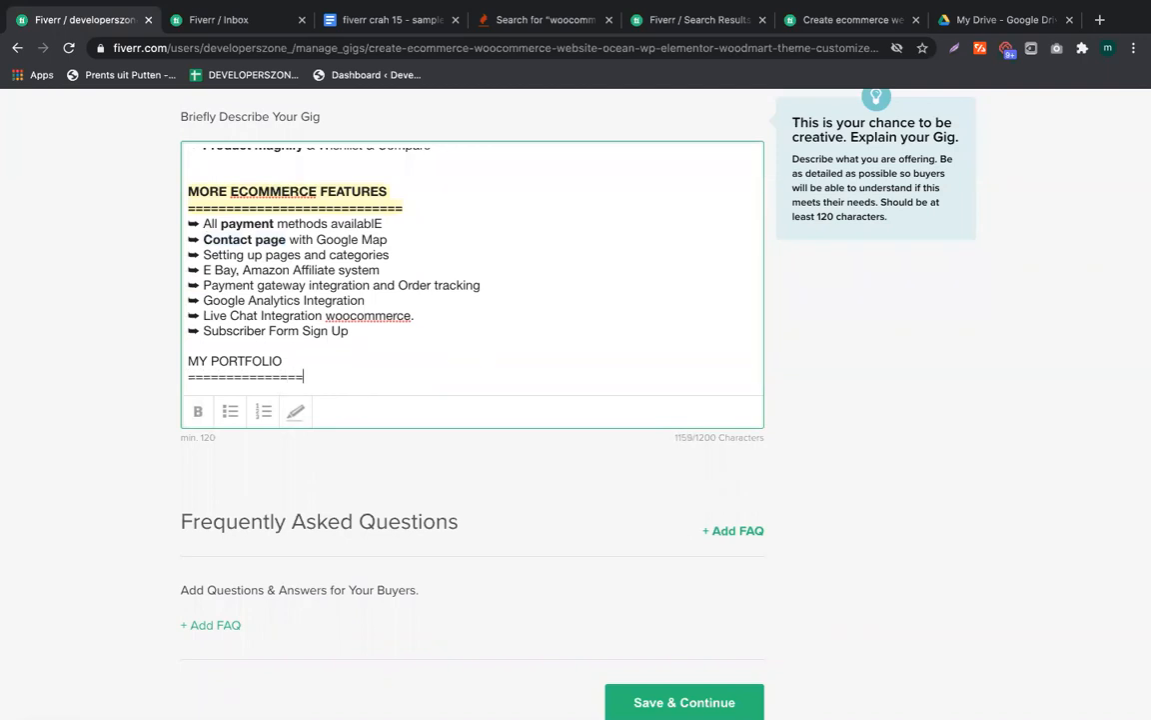
key("Return")
scroll(358, 348, "down", 1)
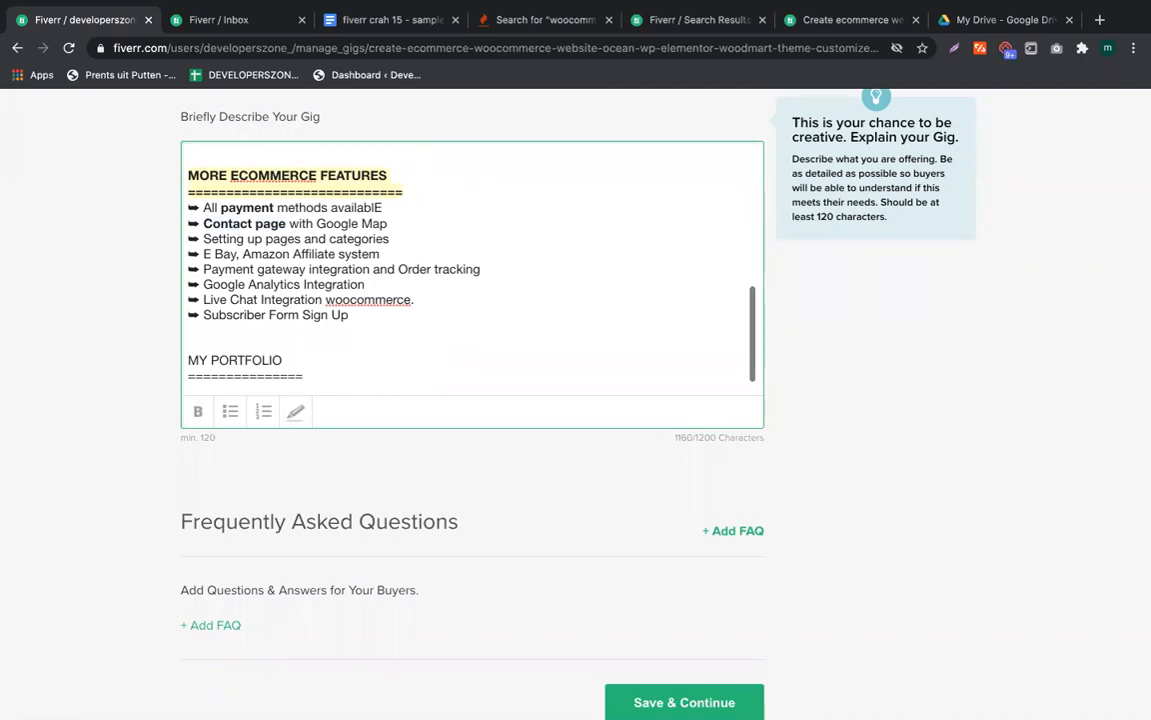
Make the "MY PORTFOLIO" heading and its equals-sign row bold and highlighted
left_click(326, 375)
left_click_drag(326, 375, 188, 360)
key("super+b")
scroll(472, 270, "down", 1)
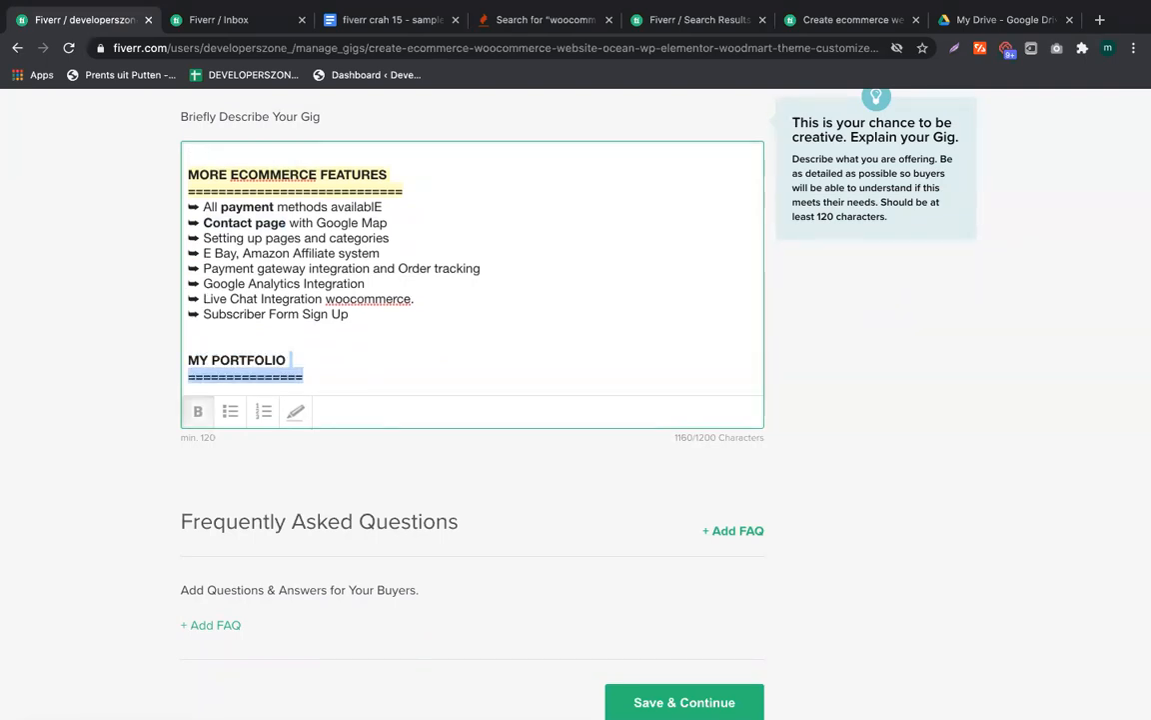
left_click(296, 411)
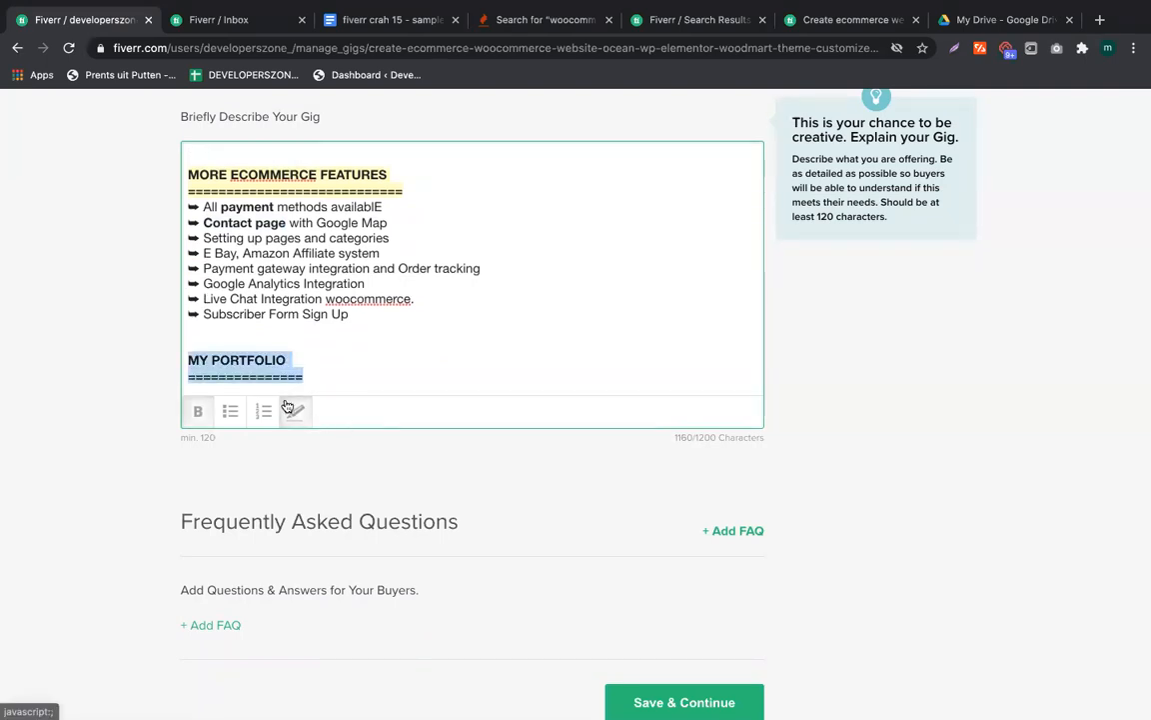
Add the line "Portfolio:" in mixed case beneath the "MY PORTFOLIO" heading and remove its highlight
left_click(316, 379)
key("Return")
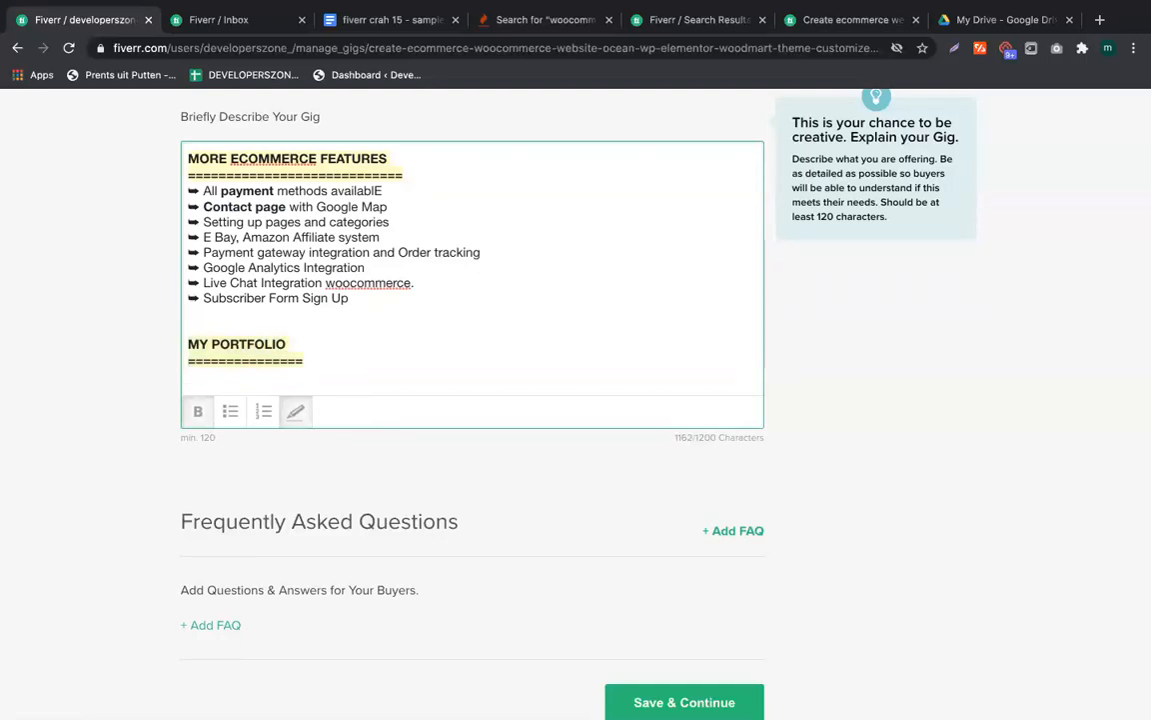
type("PORTFOLIO:")
key("shift+Home")
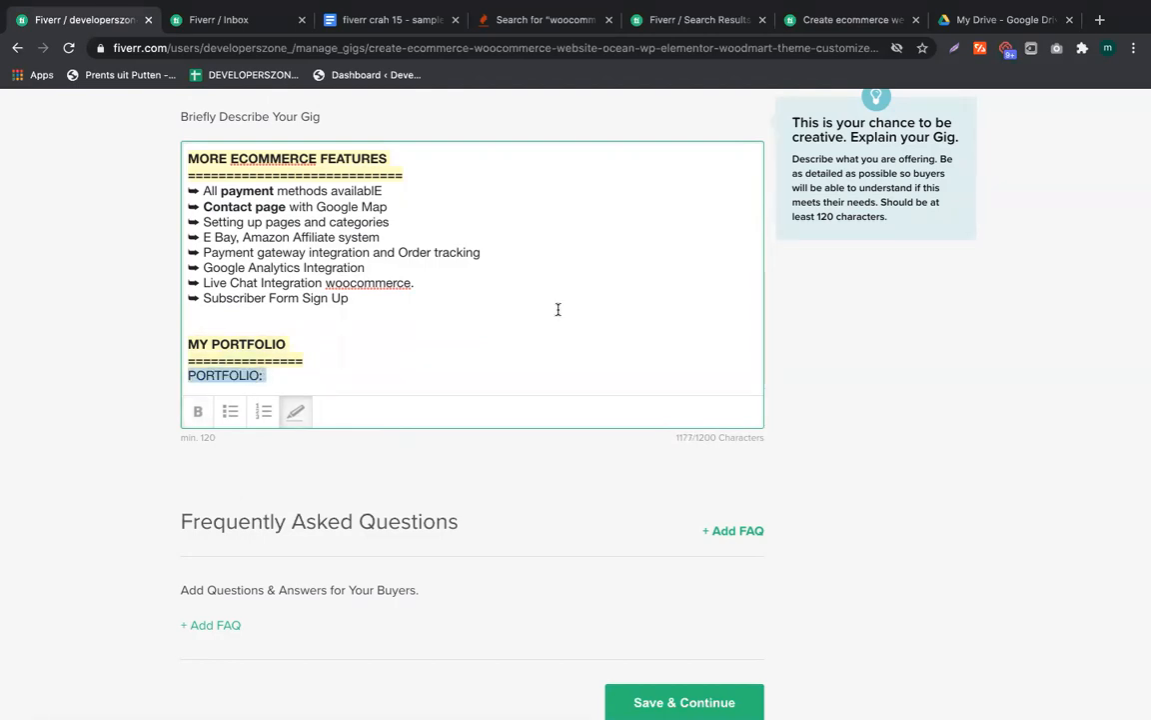
key("BackSpace")
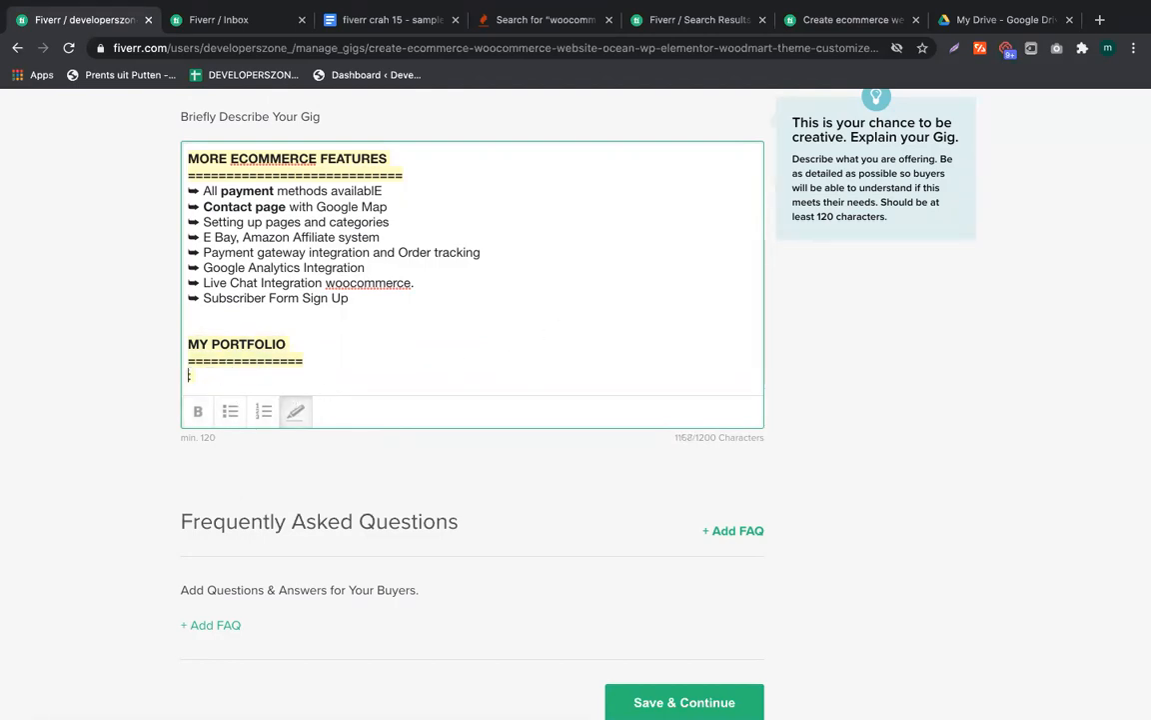
type("Portfolio:")
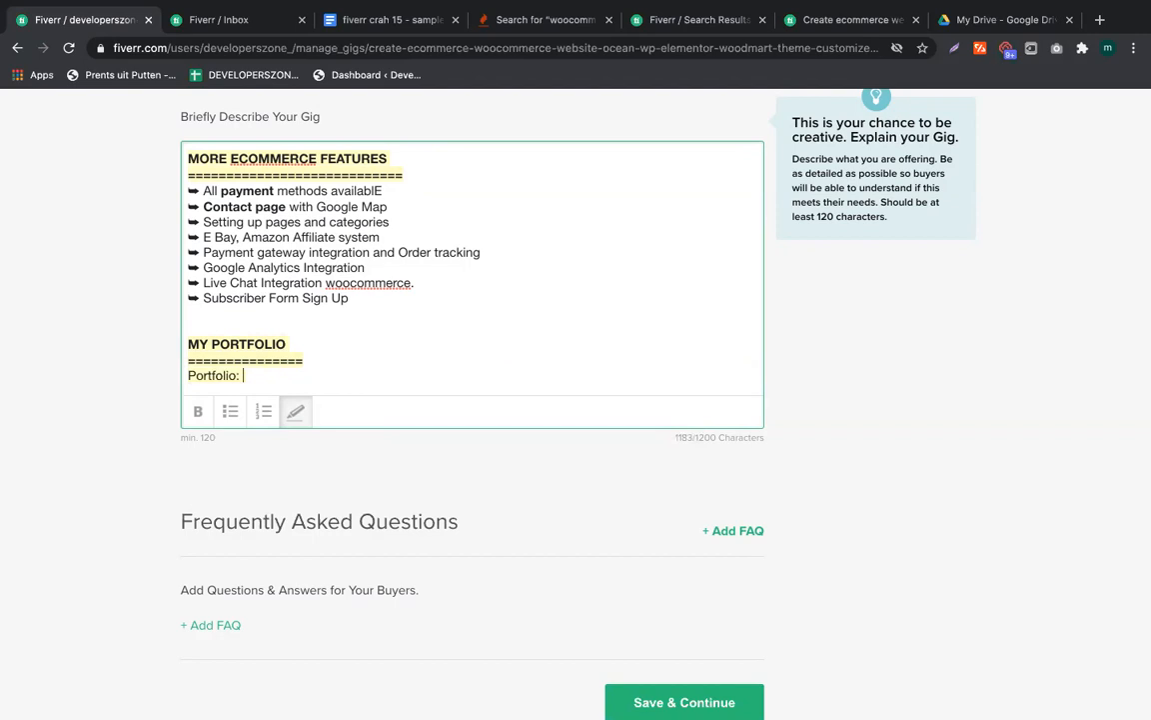
key("shift+super+Left")
left_click(301, 414)
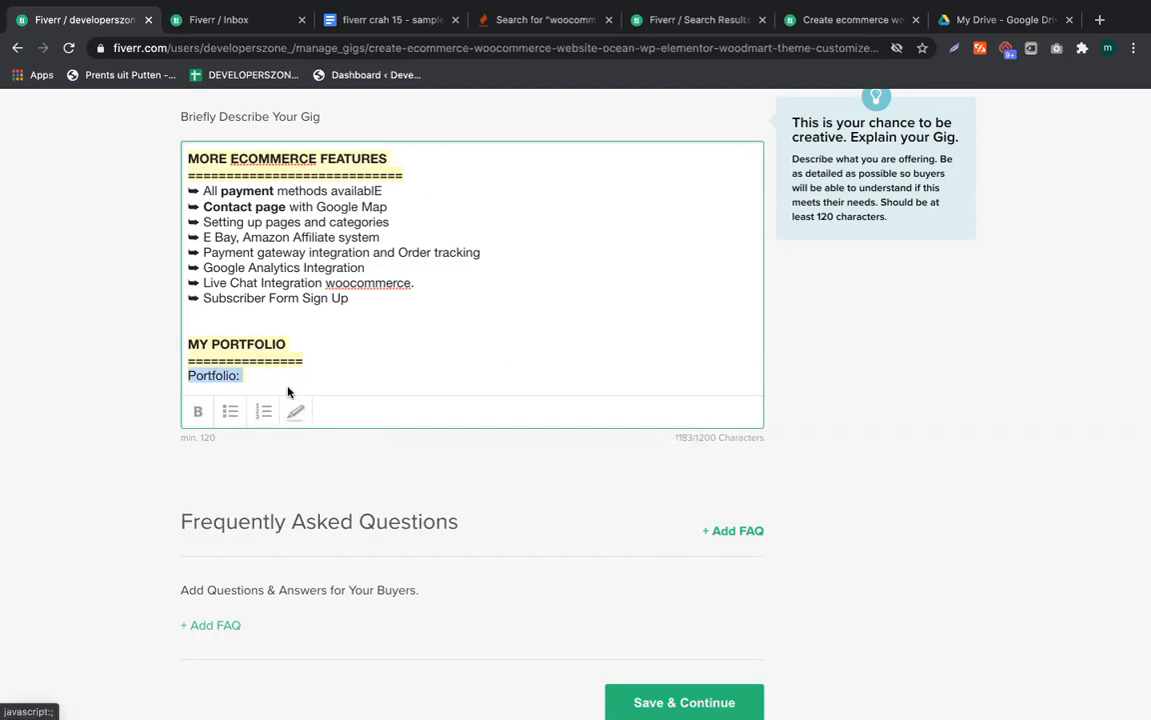
left_click(333, 376)
type("www.")
key("shift+super+Left")
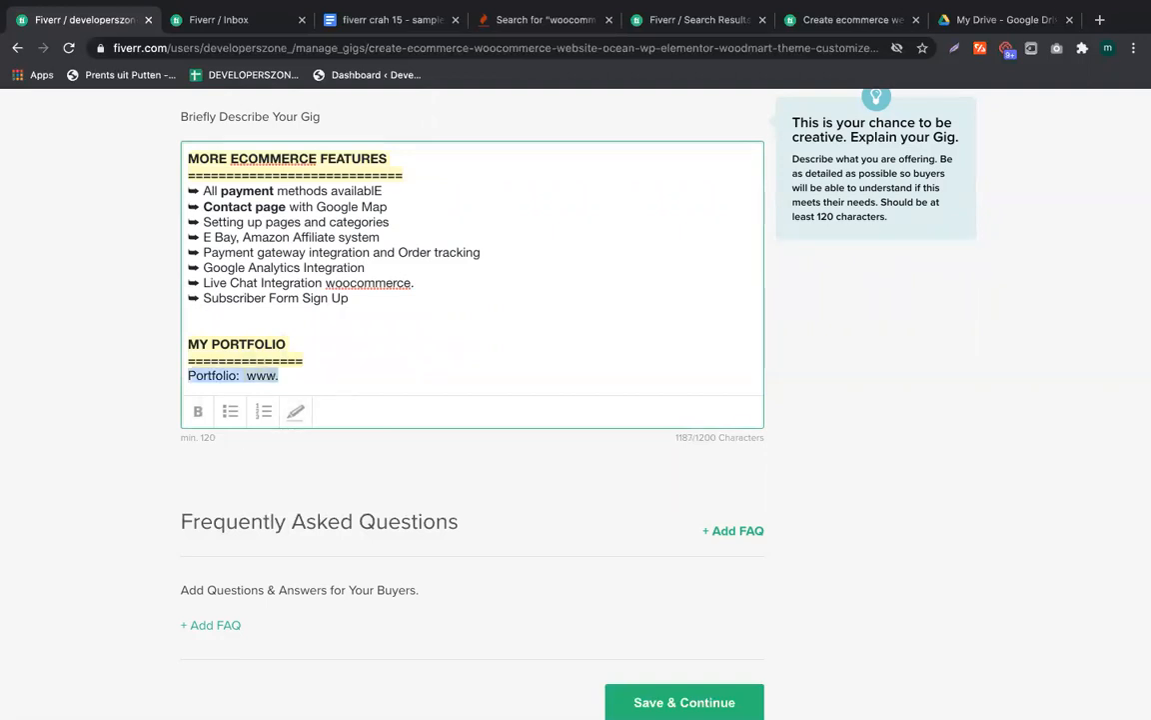
left_click(291, 381)
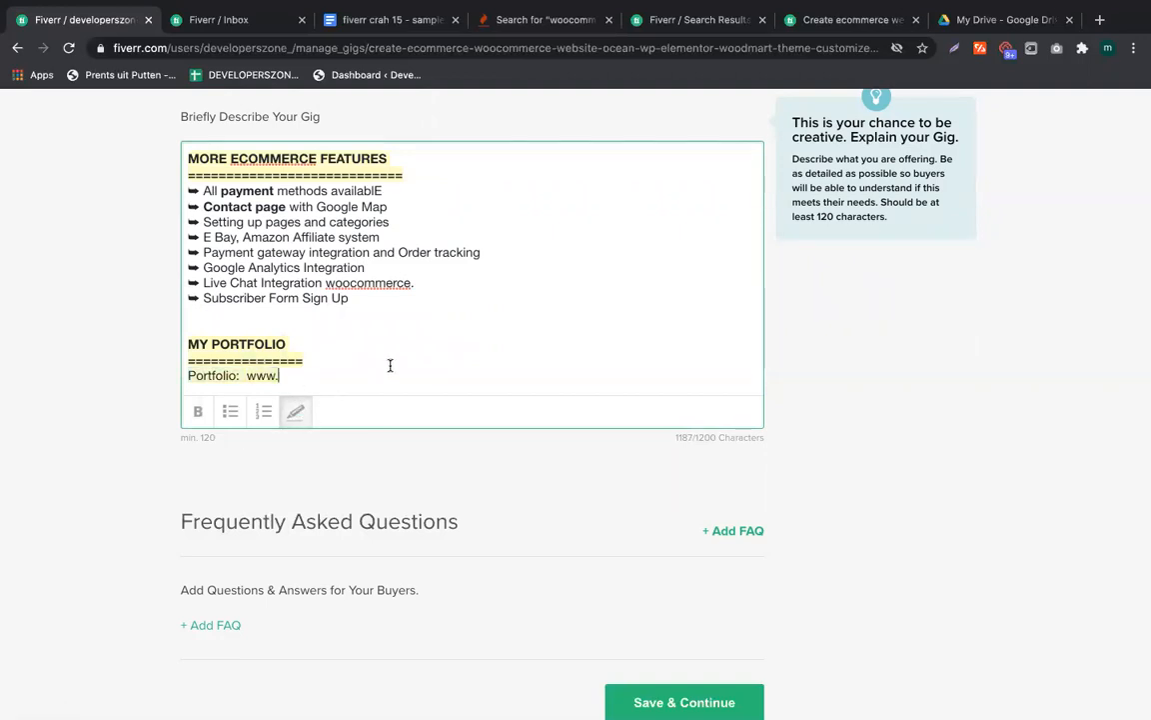
key("shift+super+Left")
left_click(296, 411)
left_click(333, 371)
type("w")
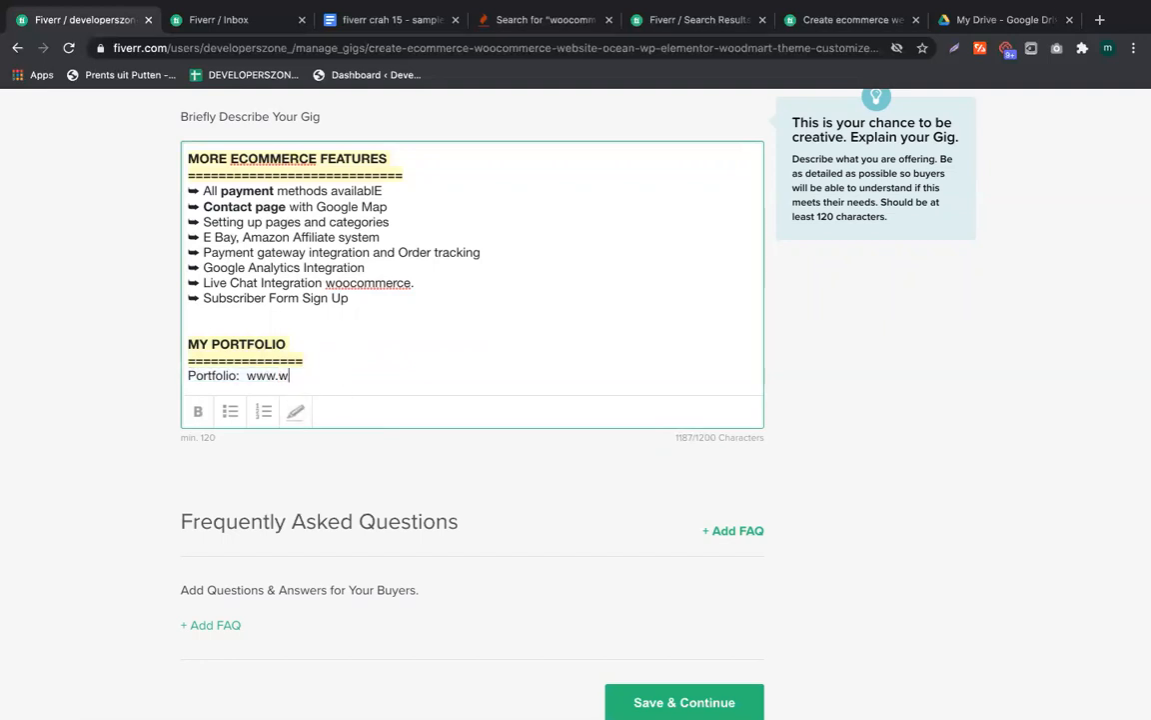
type("hatminhazulas")
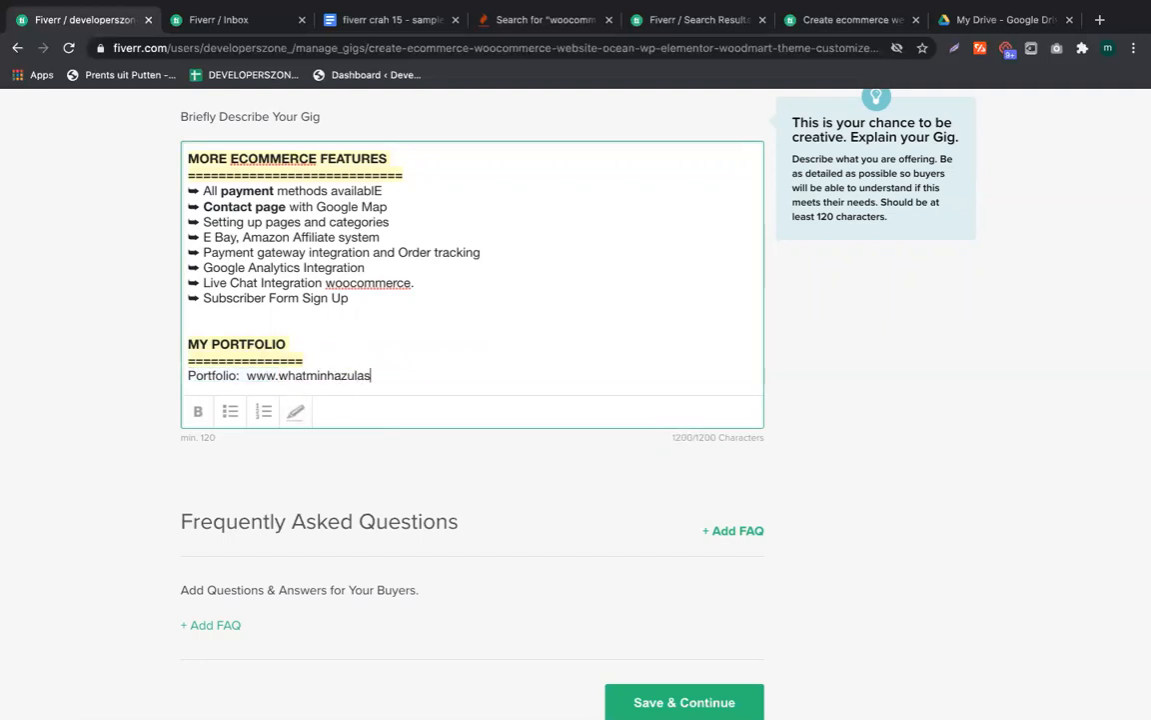
type("ifwrite.com")
Add the heading "LIVE WEBSITE" with a row of equals signs under it, leaving one blank line below the portfolio address
key("Return")
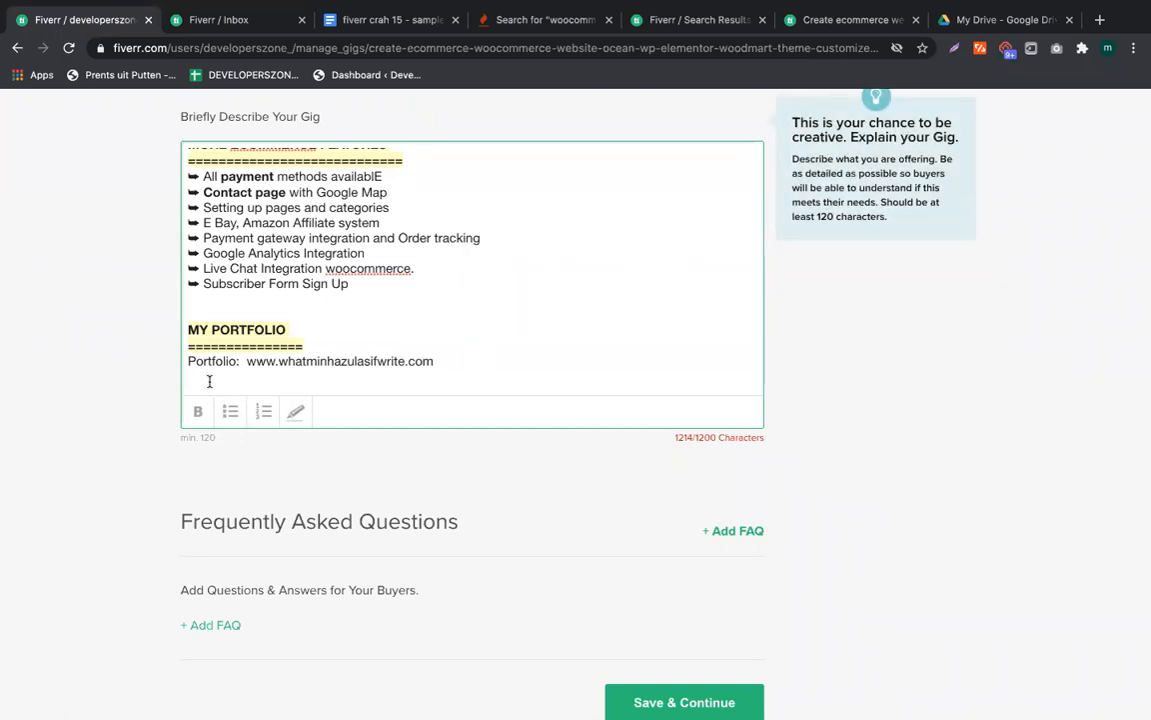
scroll(471, 265, "down", 1)
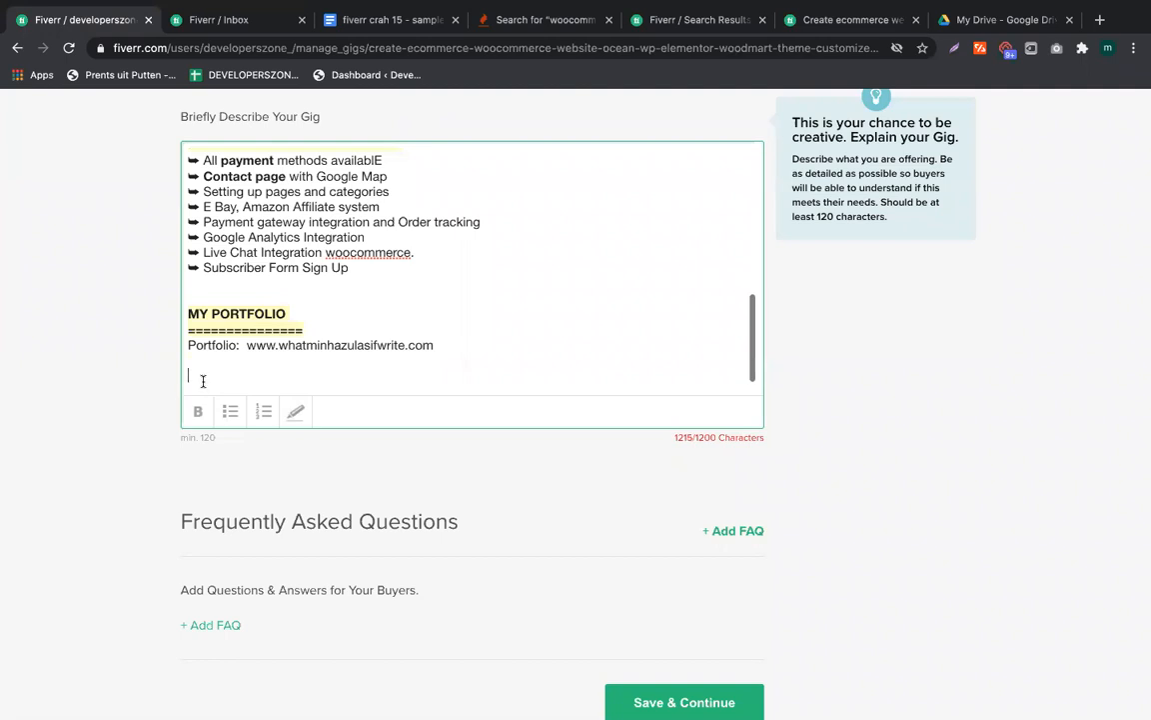
type("LIVE WEBSITE")
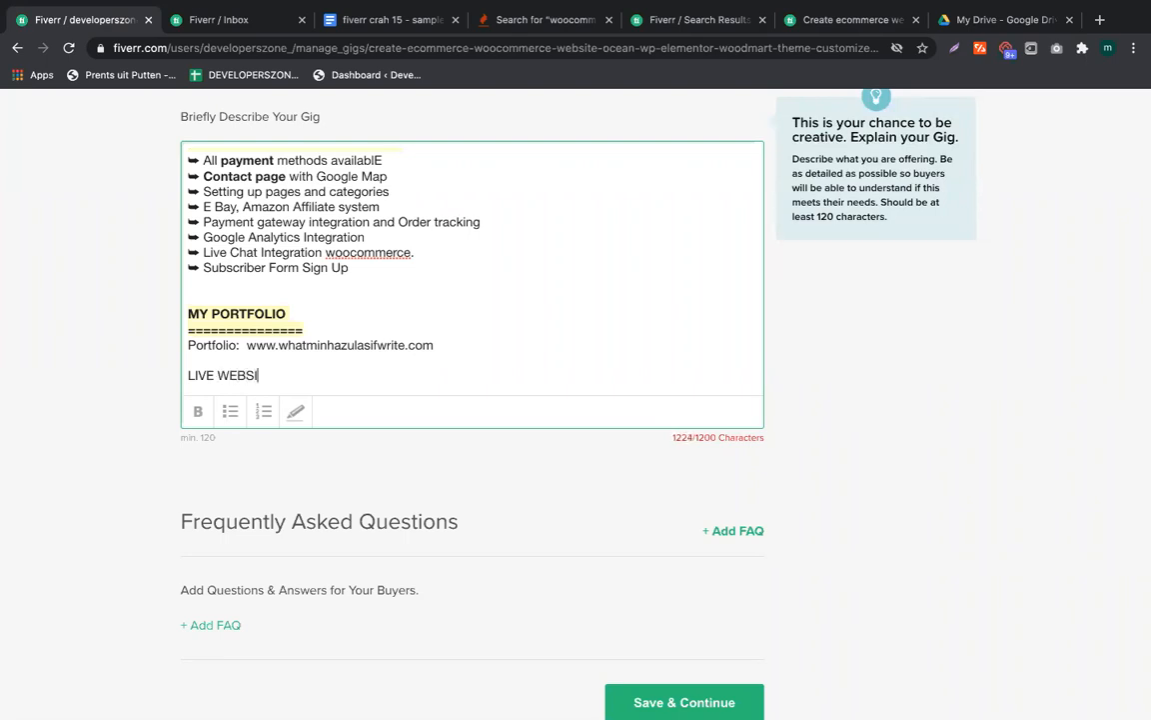
key("Return")
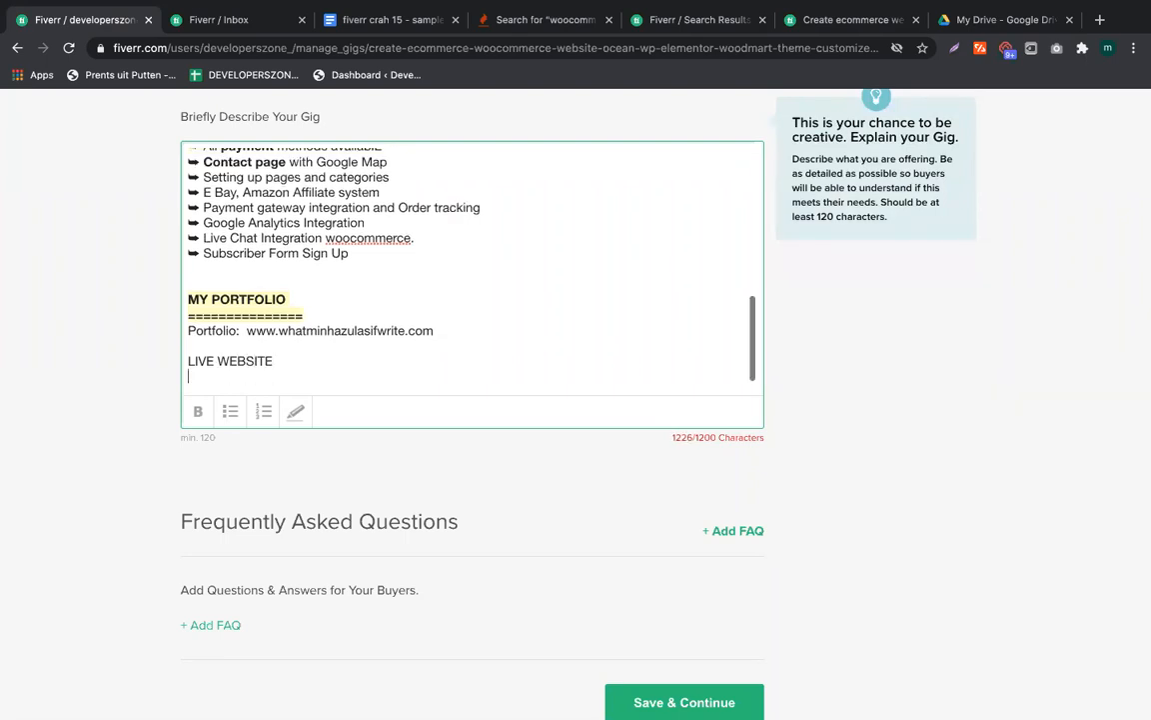
type("==============")
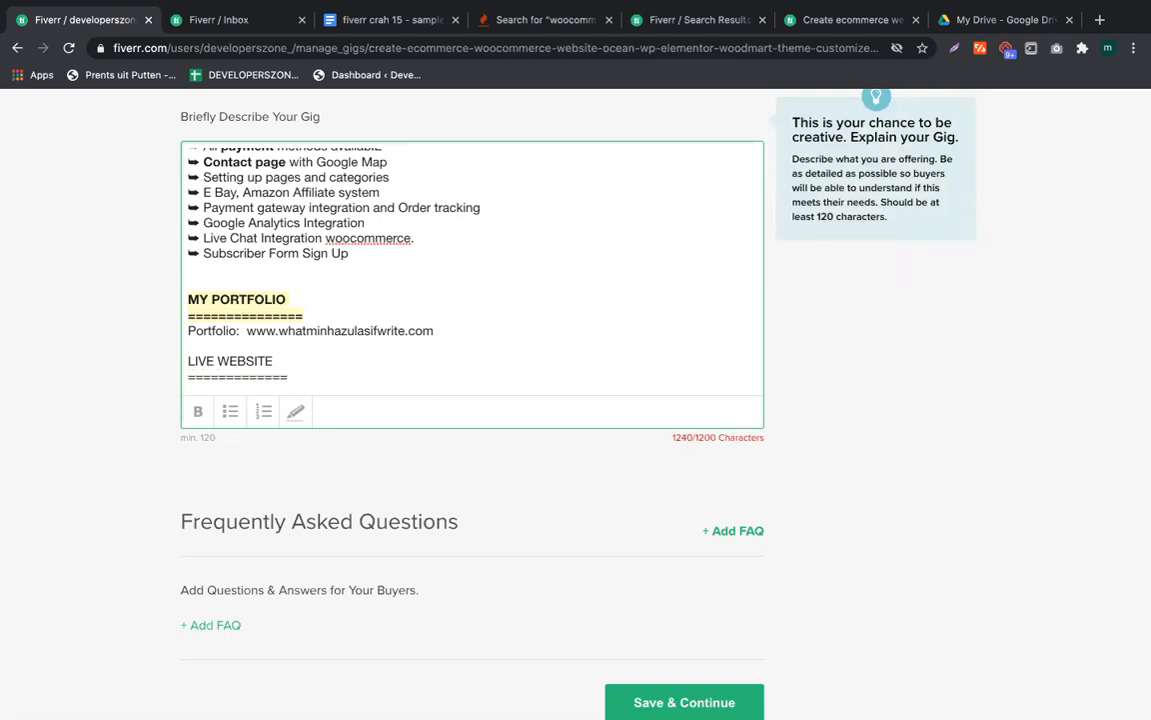
Make the "LIVE WEBSITE" heading and its equals-sign row bold, and start a new line beneath them
key("shift+Up")
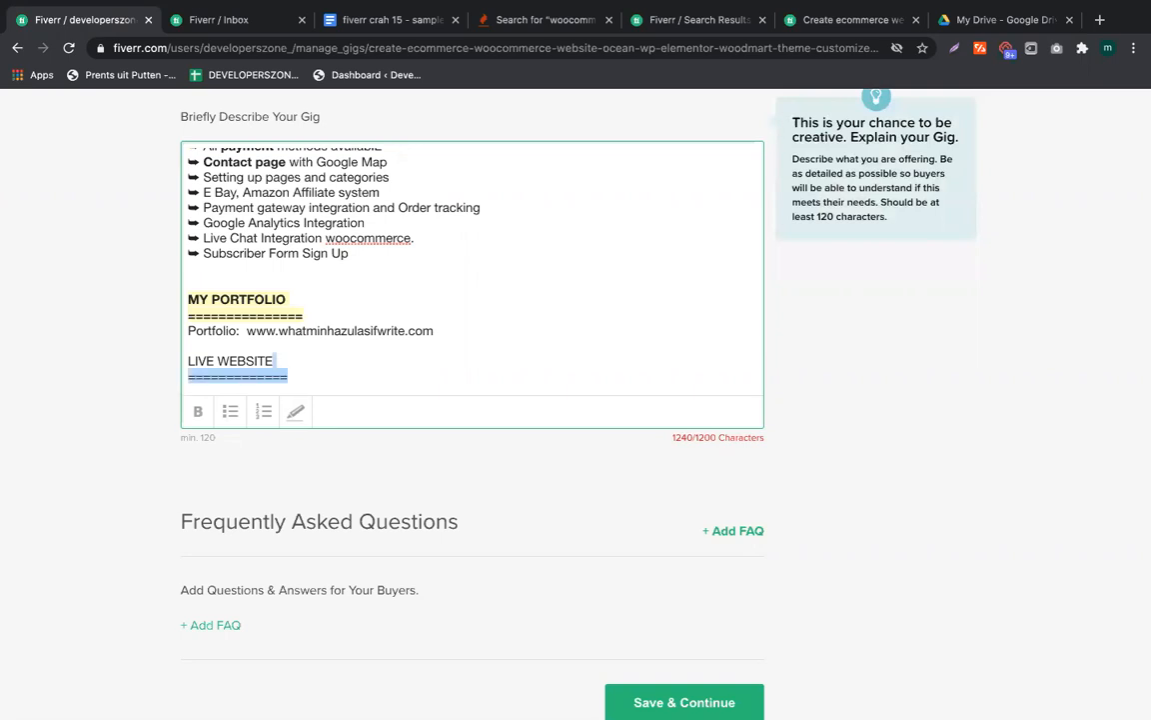
key("shift+super+Left")
key("super+b")
key("Right")
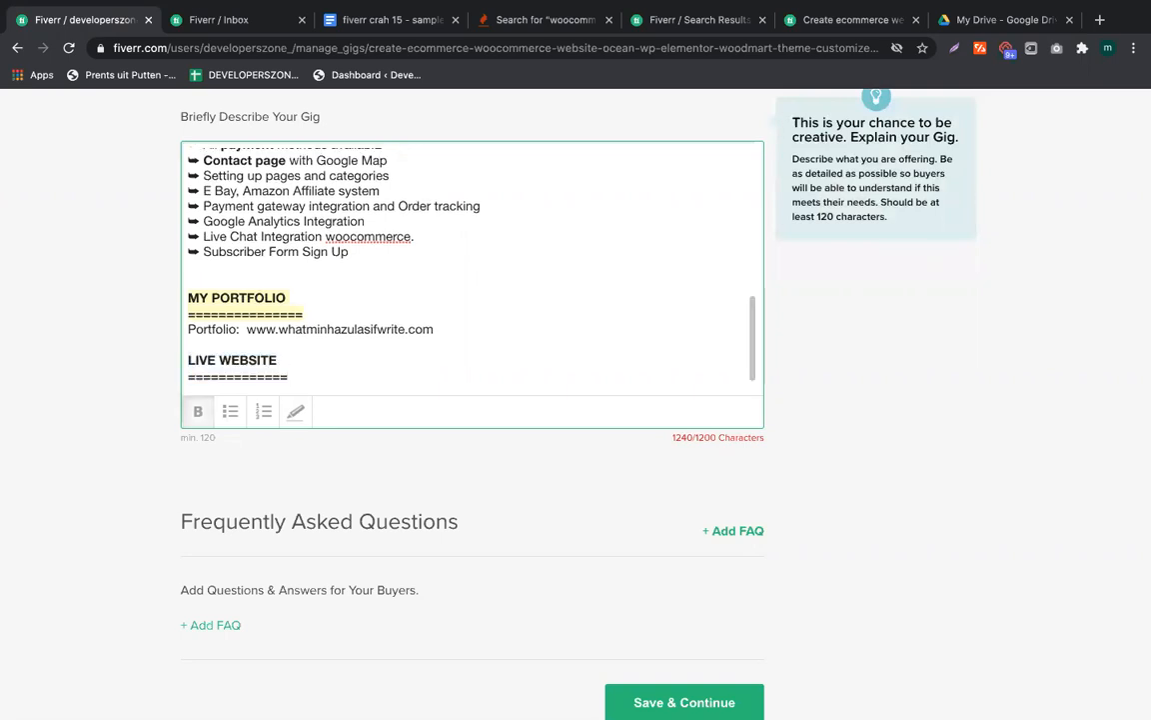
key("Return")
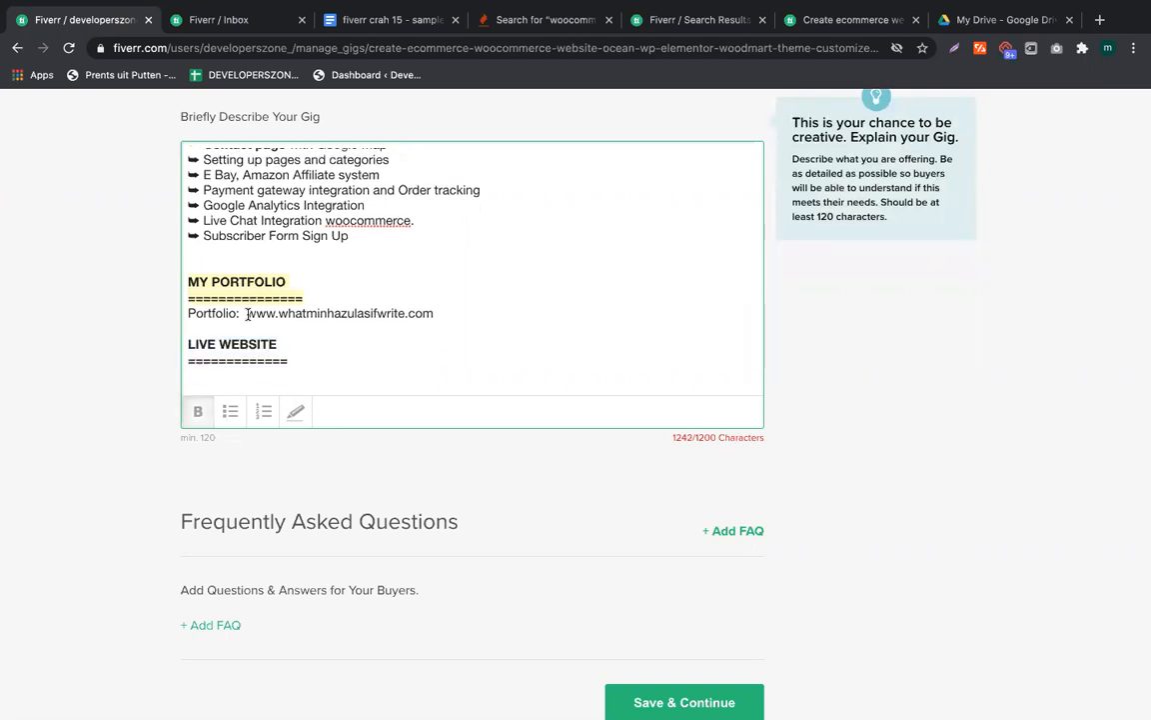
Place the cursor after the portfolio address in the gig description and open bit.ly in a new browser tab
left_click(447, 313)
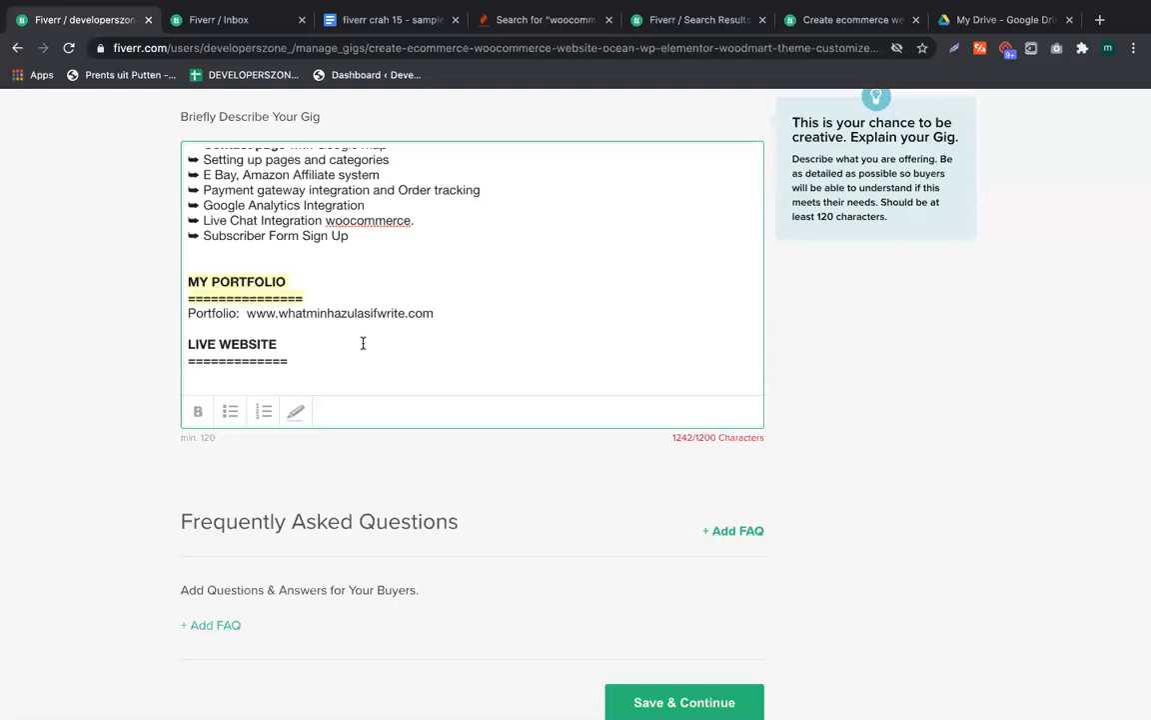
scroll(620, 298, "down", 1)
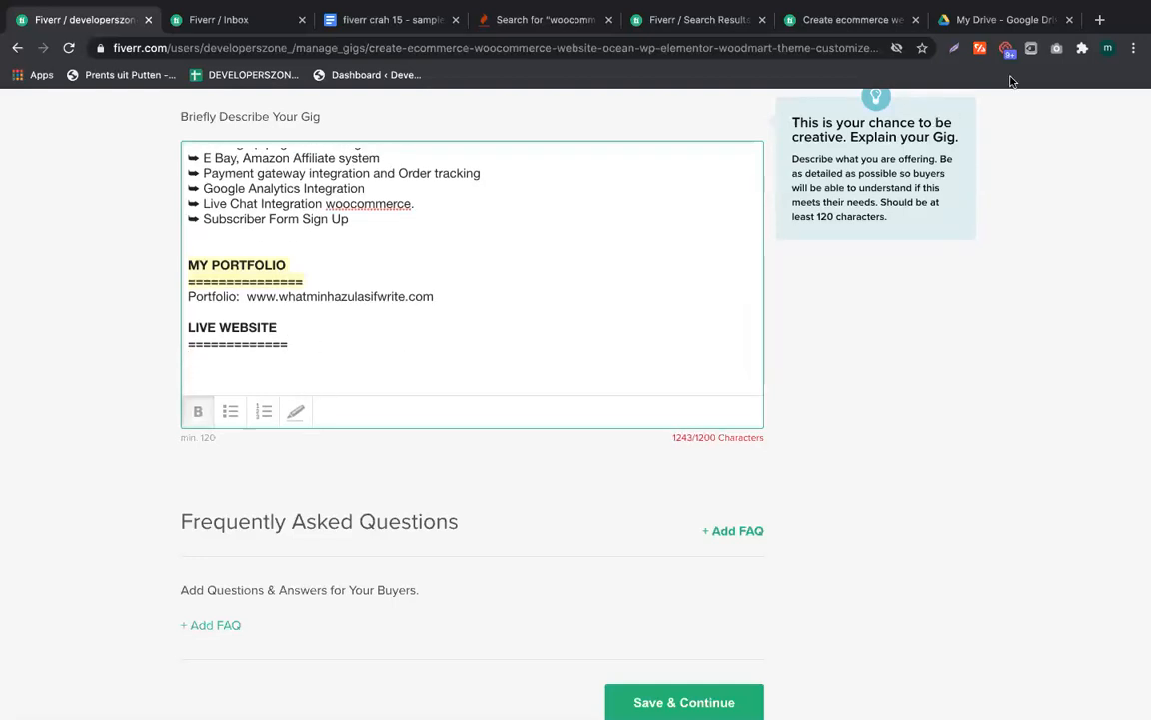
left_click(1099, 19)
type("bit.ly")
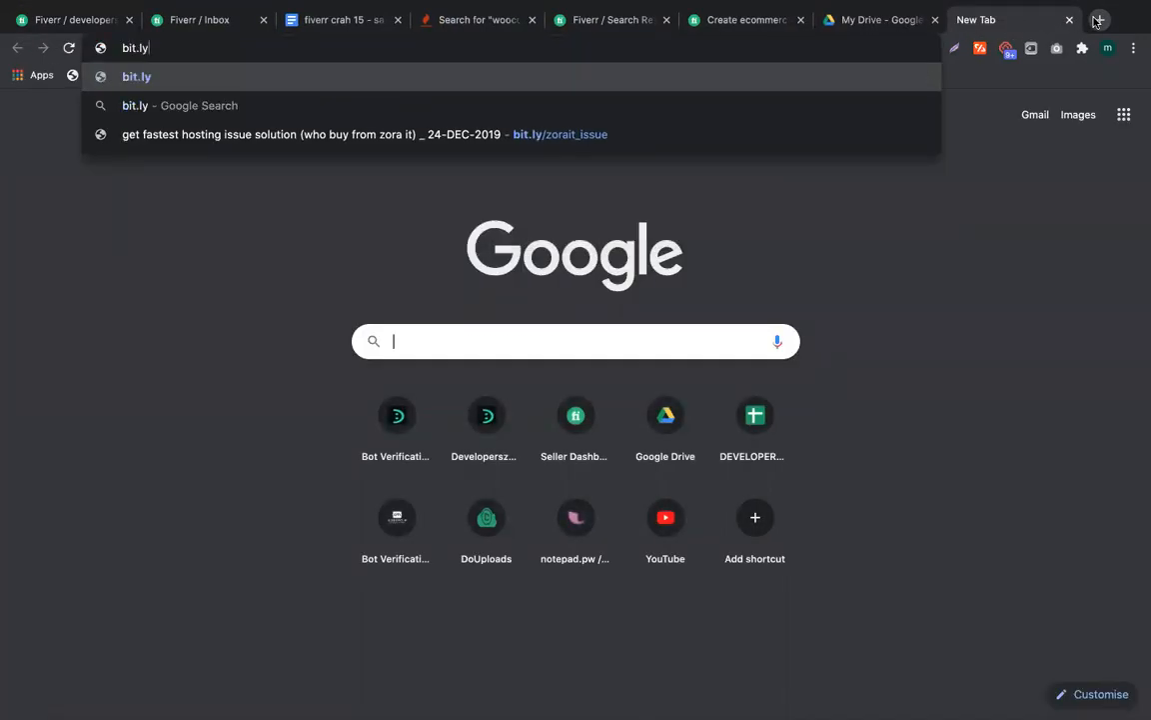
key("Return")
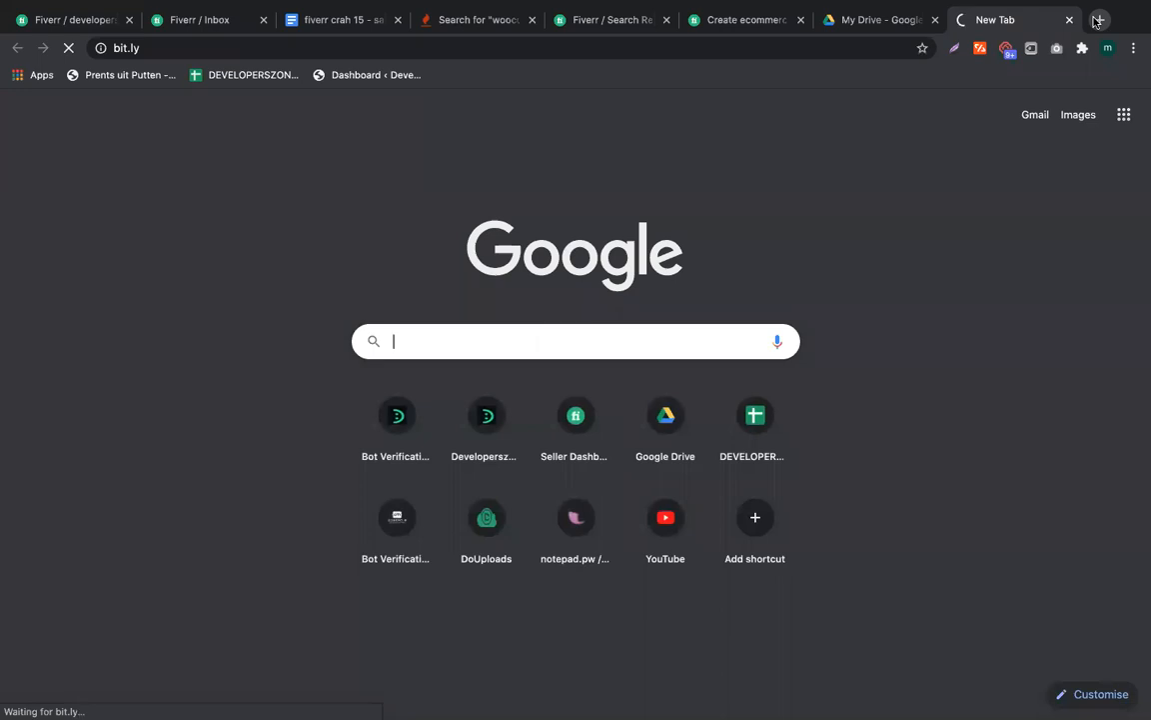
Enter the seller's Behance profile address in another new browser tab and copy it
left_click(1099, 20)
type("beha")
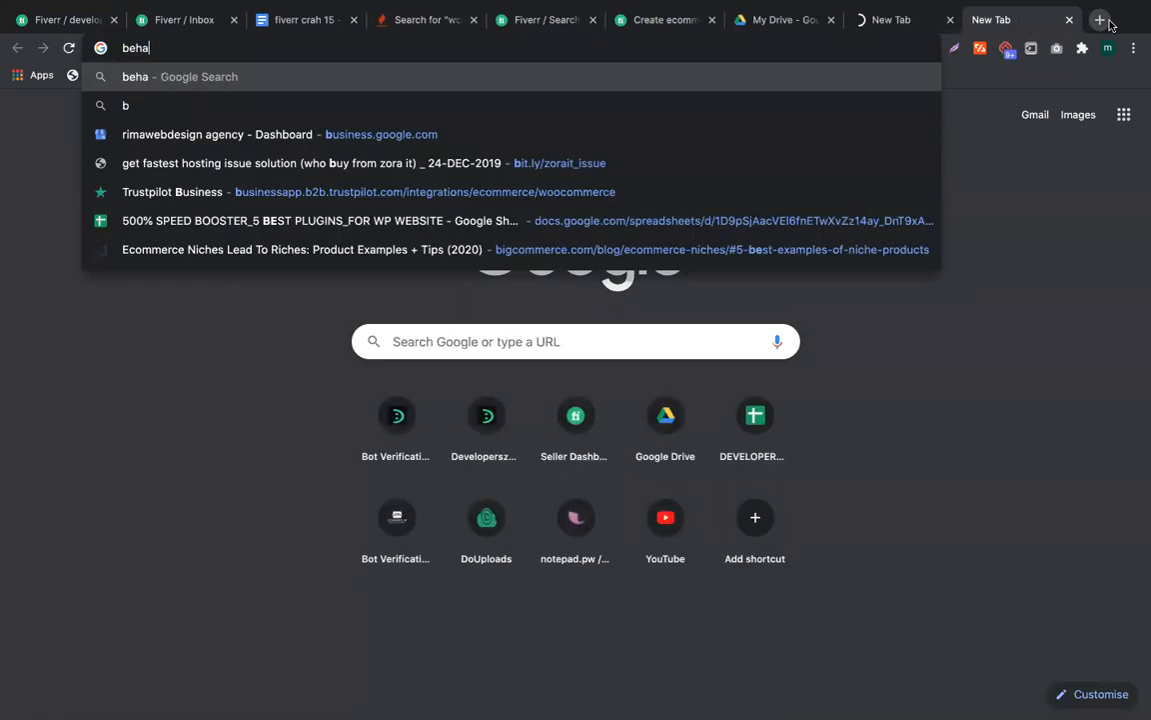
type("nce.net/minhazua")
key("BackSpace")
key("BackSpace")
type("ulasif")
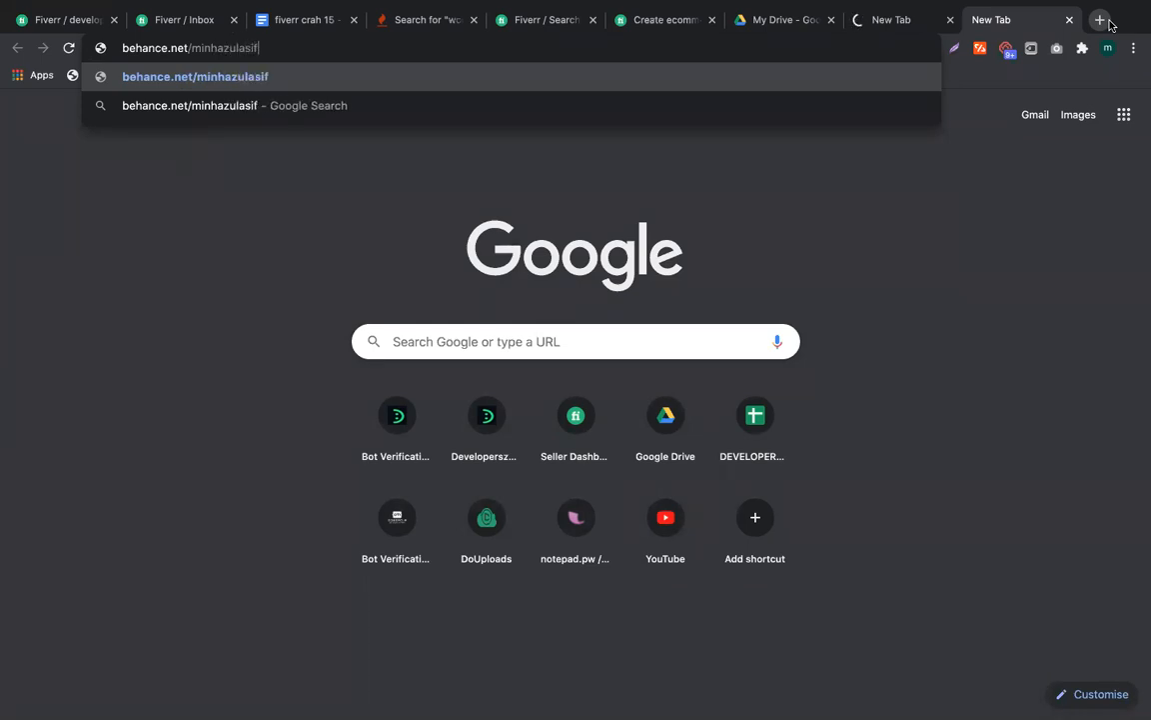
key("super+a")
key("super+c")
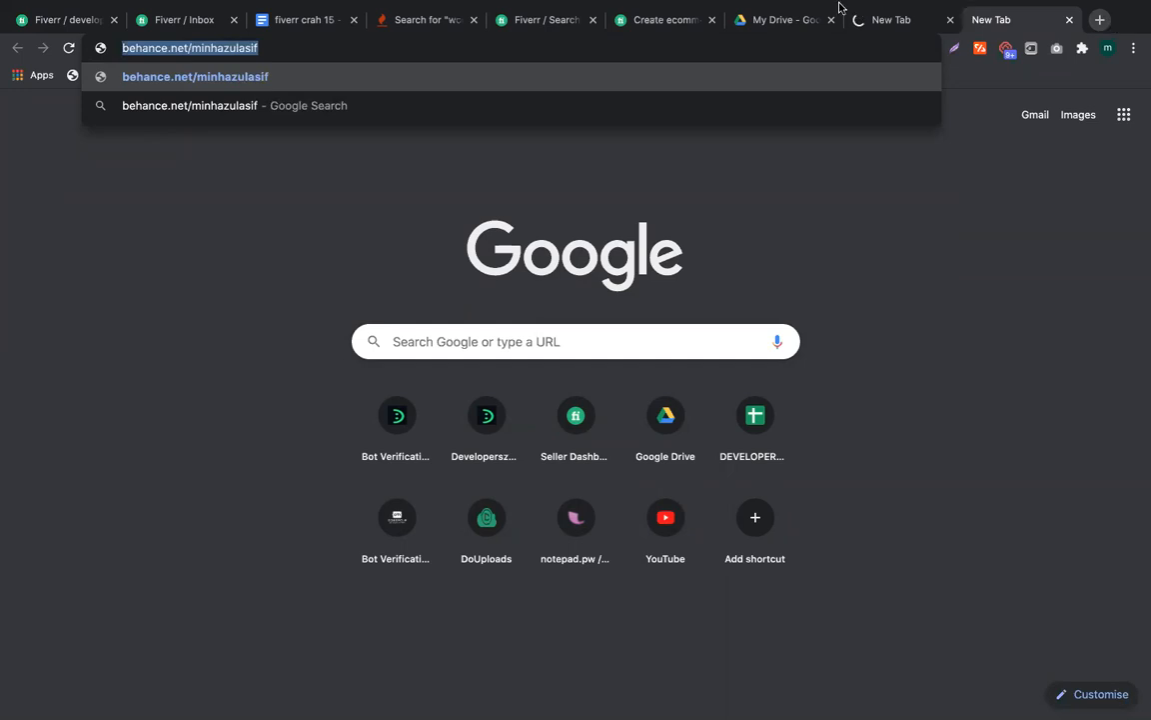
Add a "Behance:" line with the copied profile link below the portfolio address in the gig description and bold the word "Behance"
left_click(45, 19)
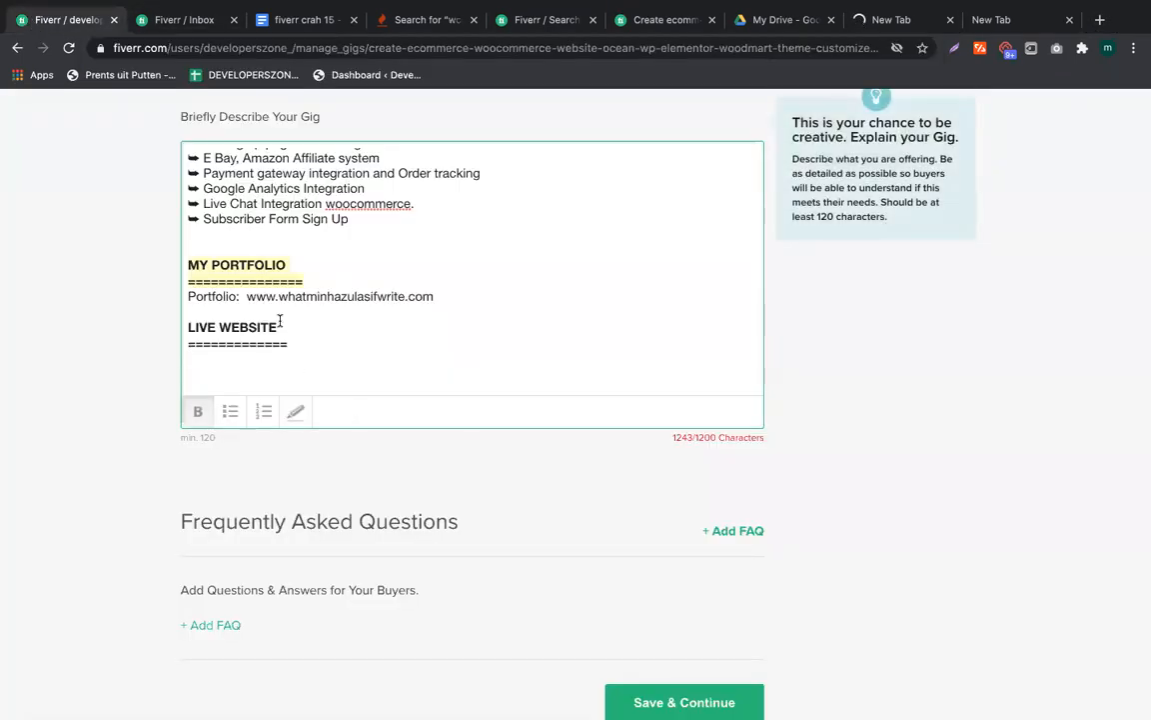
key("Return")
type("Behance")
key("BackSpace")
type(":")
key("super+v")
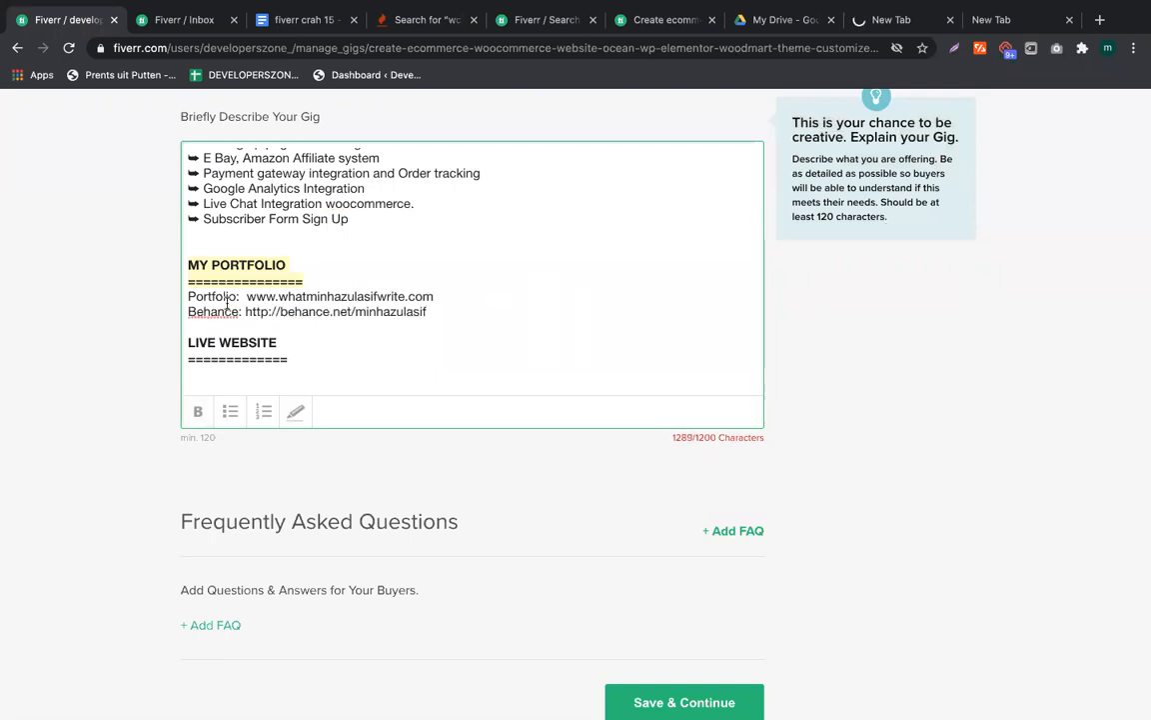
double_click(213, 311)
key("ctrl+b")
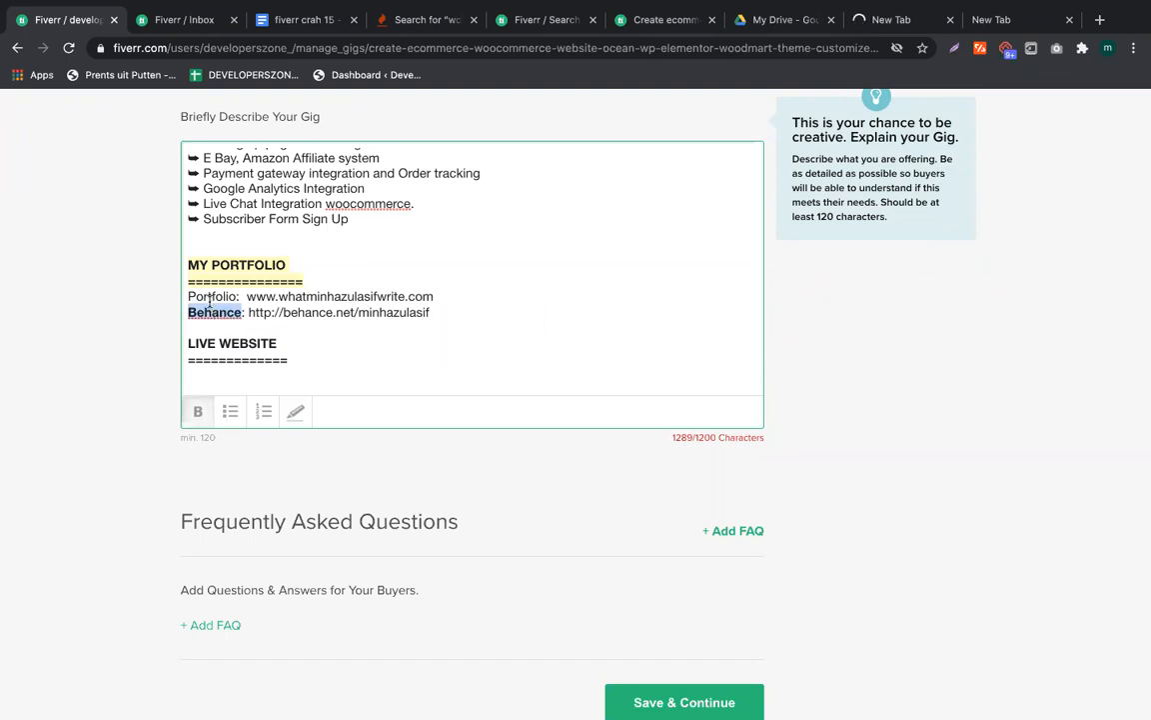
double_click(210, 297)
key("ctrl+x")
key("ctrl+z")
left_click(218, 298)
double_click(218, 298)
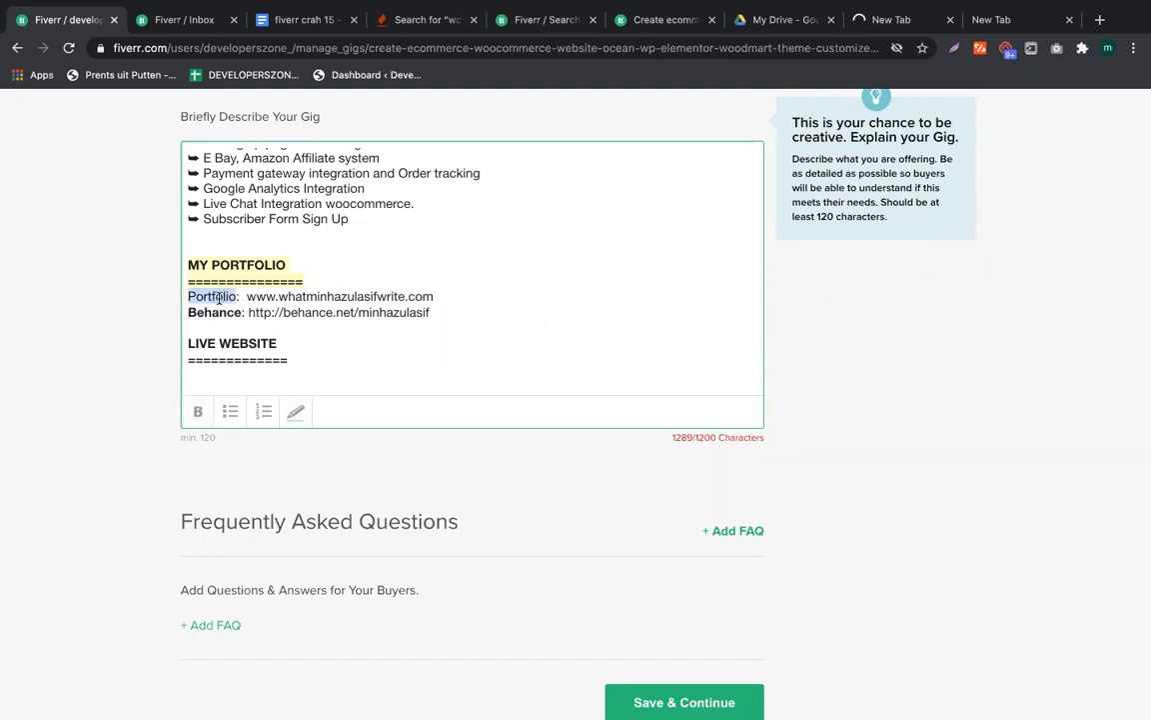
key("ctrl+x")
key("ctrl+z")
key("ctrl+x")
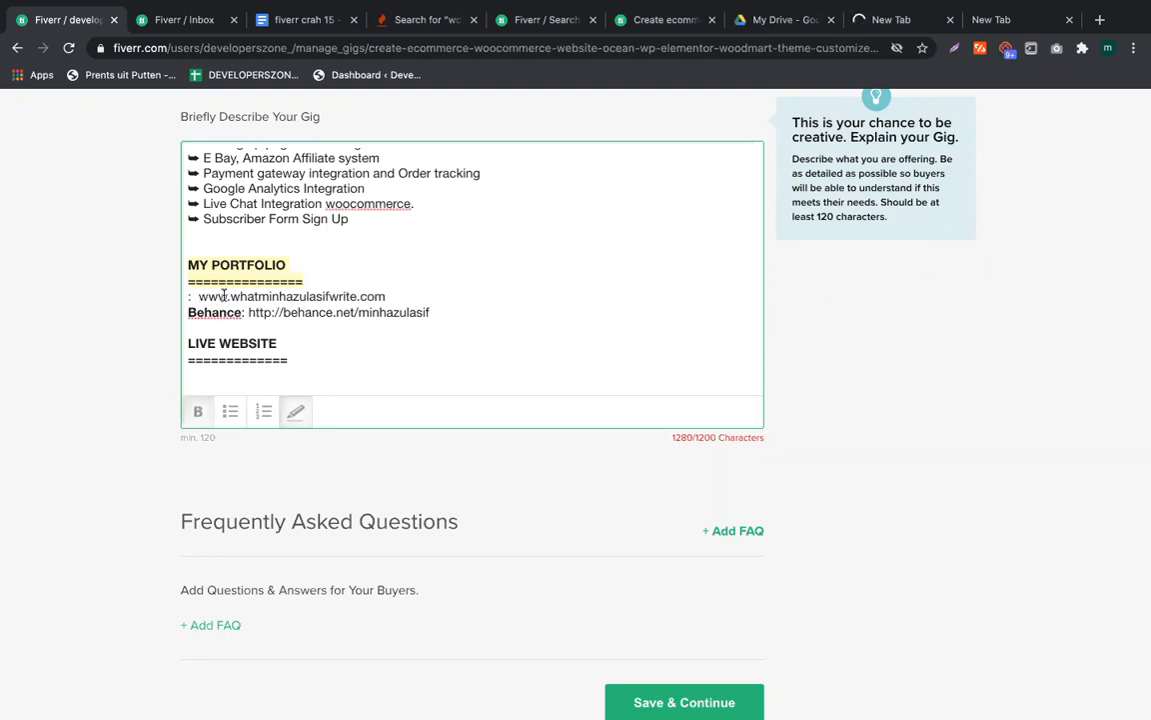
key("ctrl+z")
Remove the "Portfolio:" label and its trailing space from in front of the website address under MY PORTFOLIO
left_click_drag(242, 296, 190, 296)
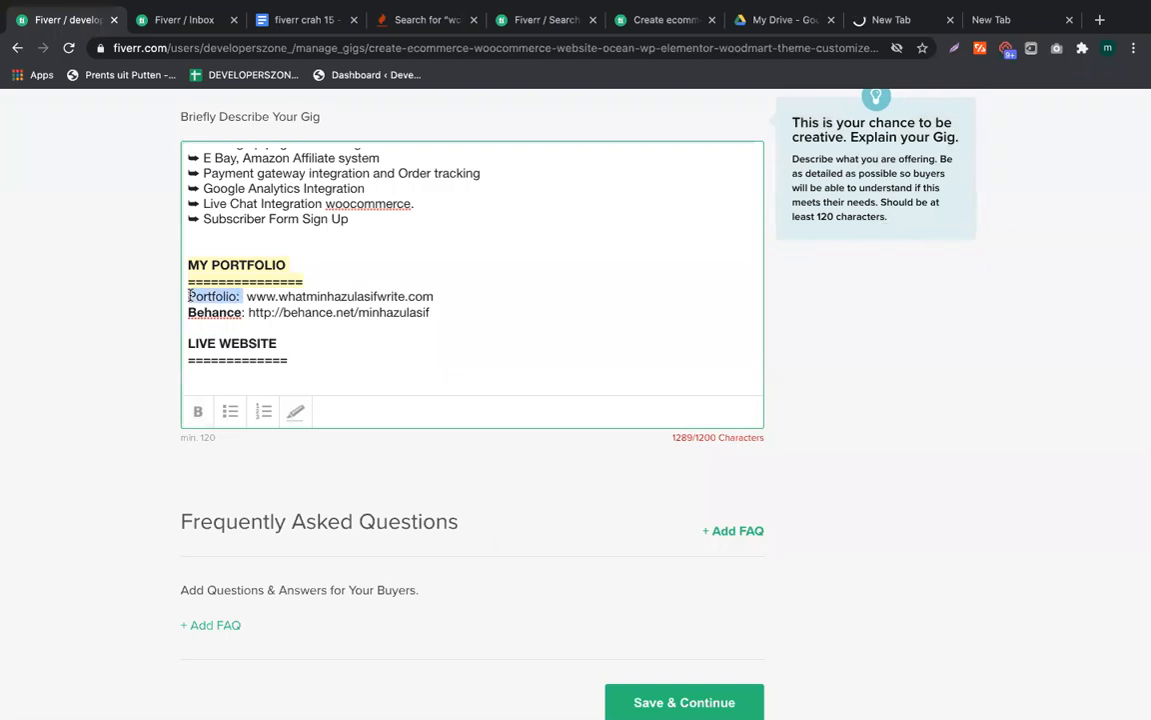
key("ctrl+x")
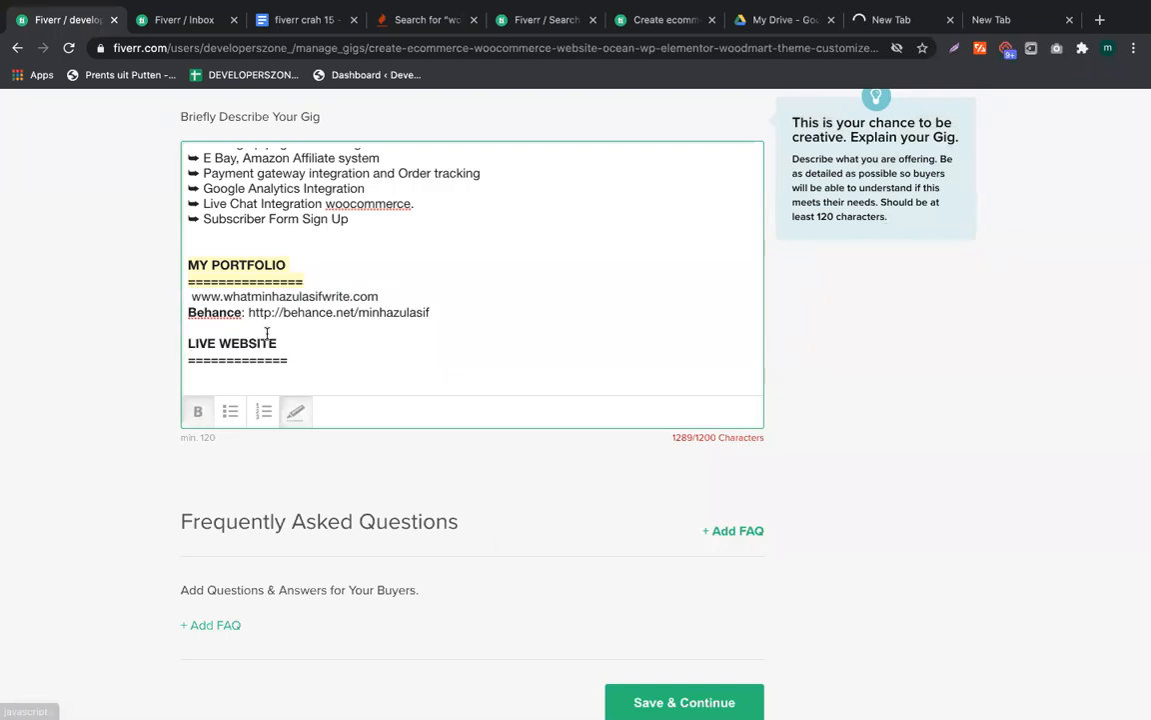
key("Delete")
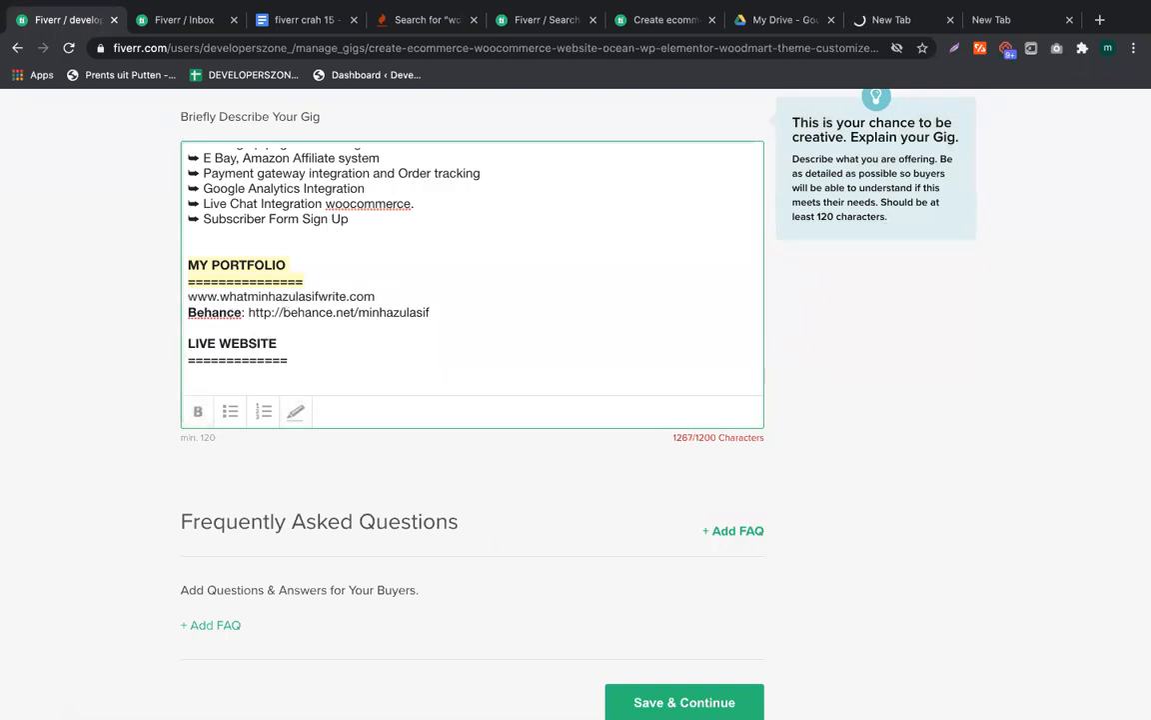
scroll(425, 315, "down", 1)
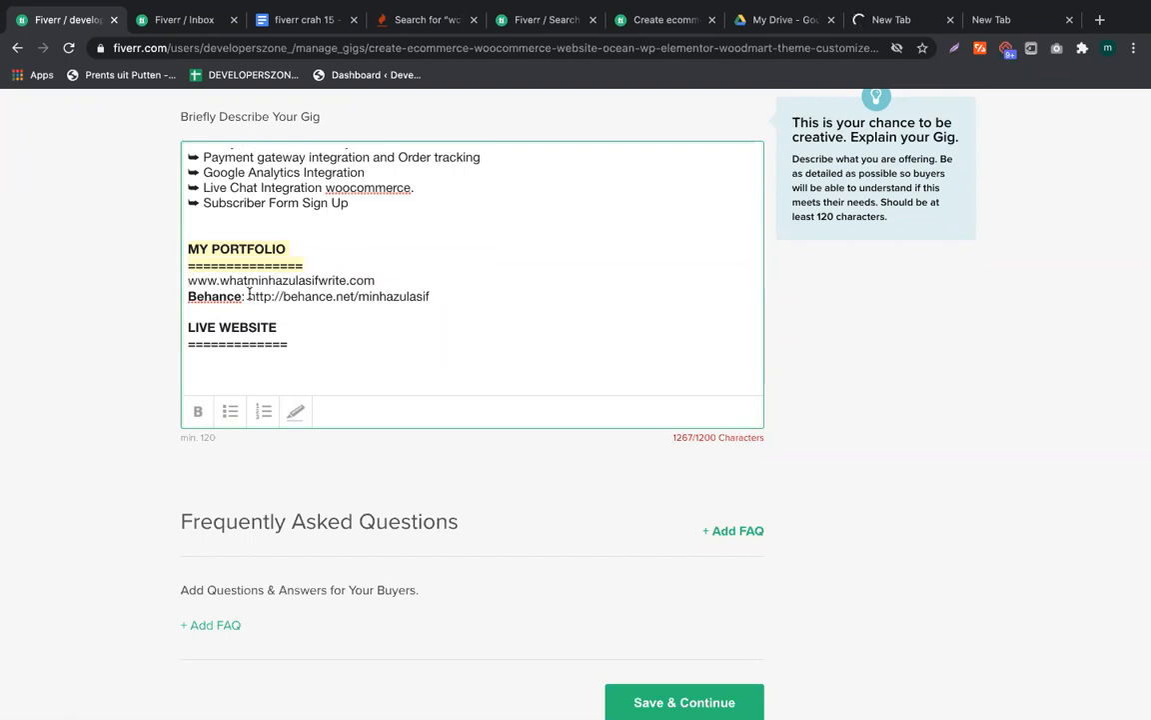
double_click(221, 280)
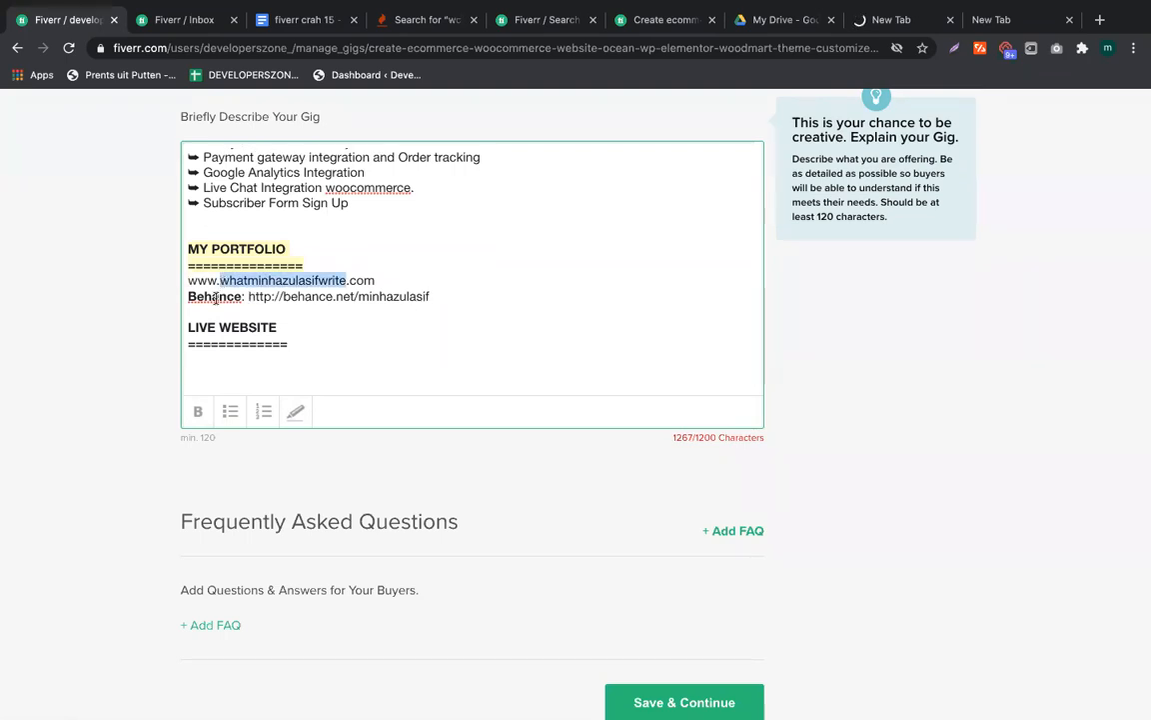
left_click(274, 311)
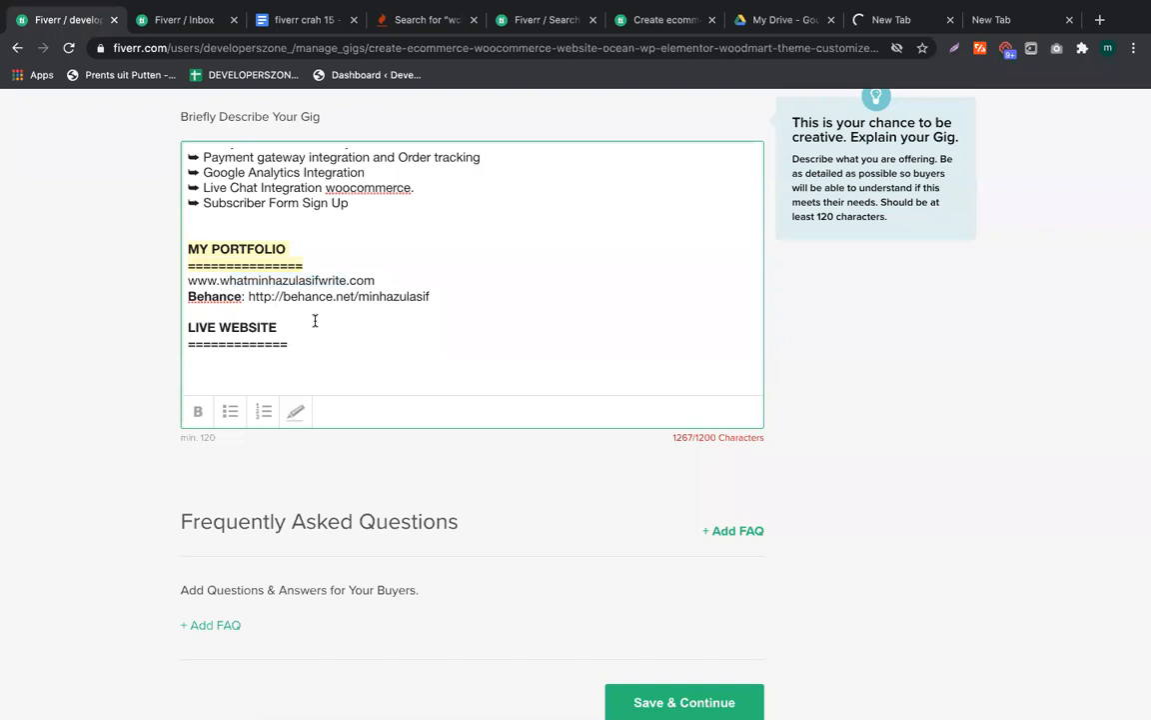
key("ctrl+b")
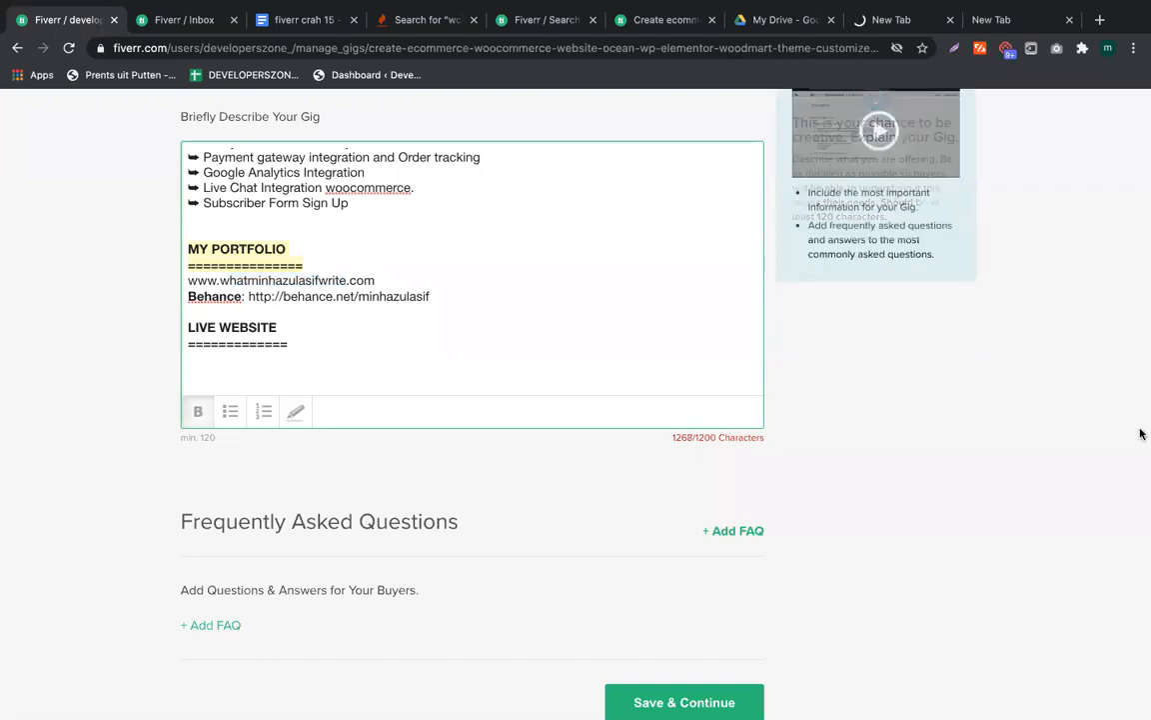
Switch to the "fiverr crash 14" spreadsheet in Safari and examine its live client site lists for WooCommerce and full website links
left_click(1140, 527)
scroll(360, 488, "down", 15)
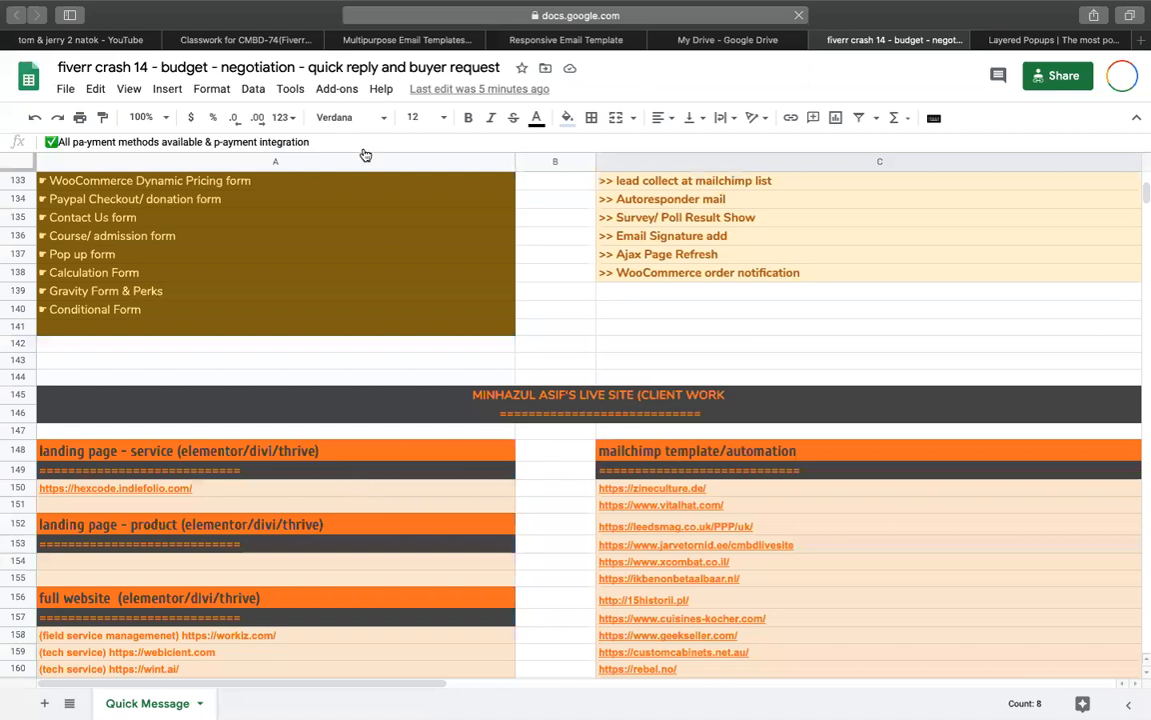
right_click(362, 152)
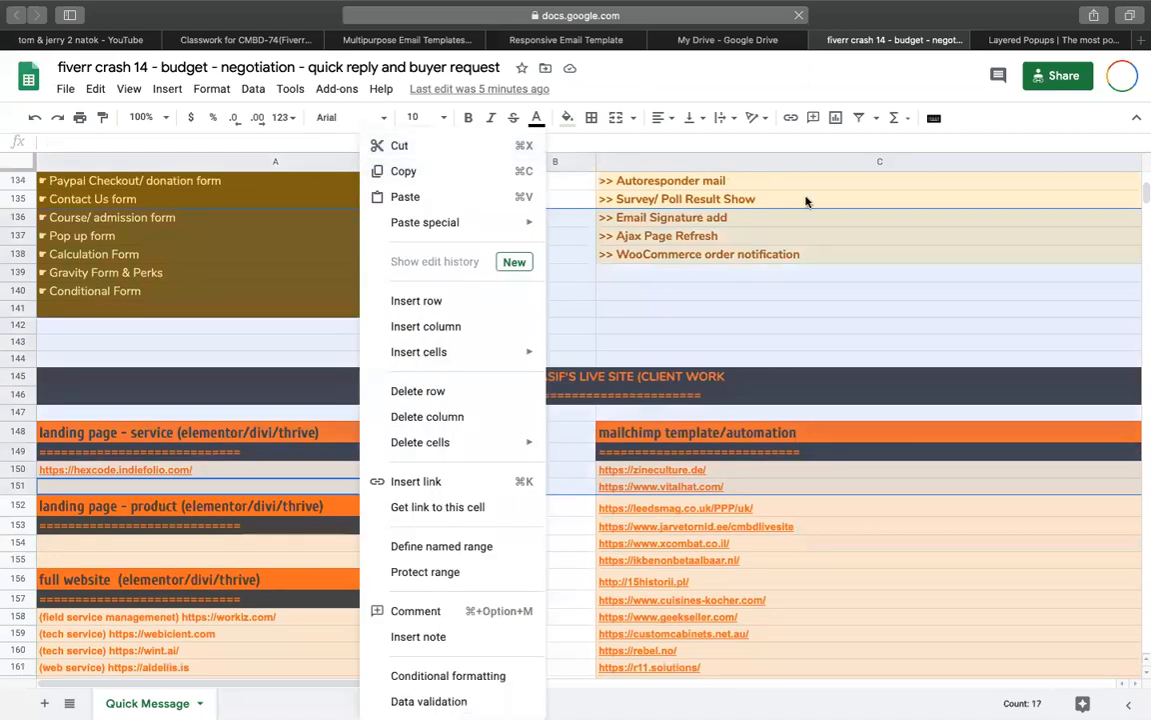
left_click(768, 341)
scroll(768, 342, "down", 3)
scroll(732, 531, "down", 5)
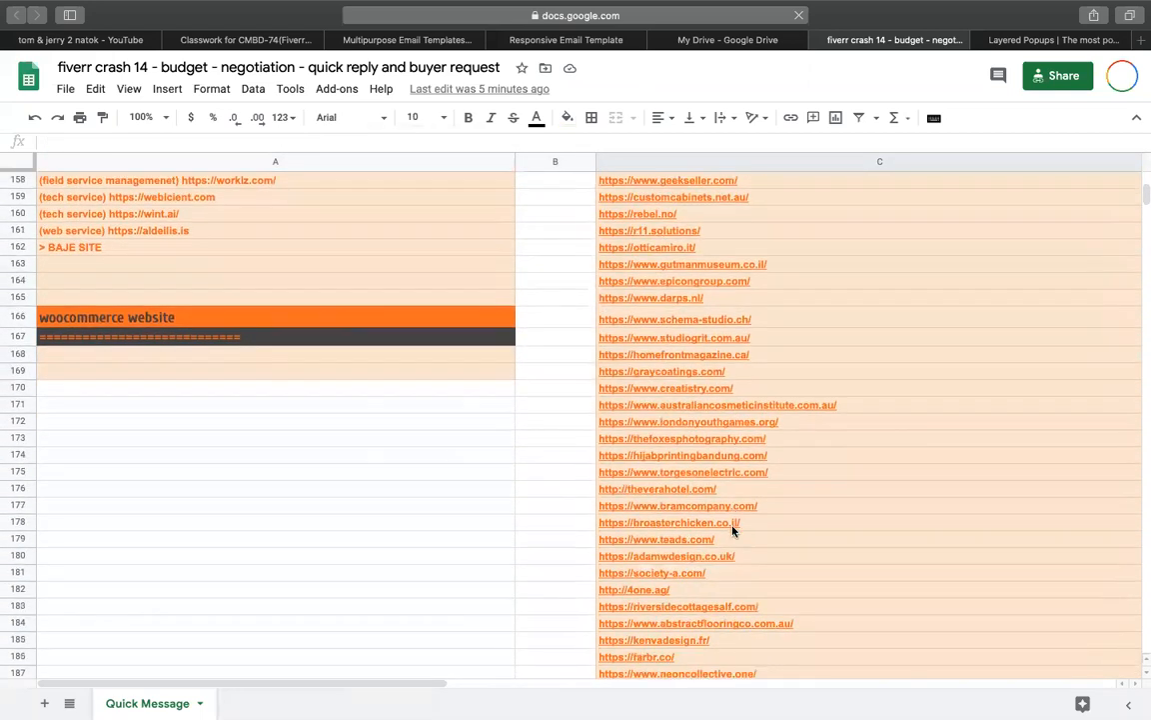
scroll(444, 479, "up", 5)
scroll(444, 478, "up", 1)
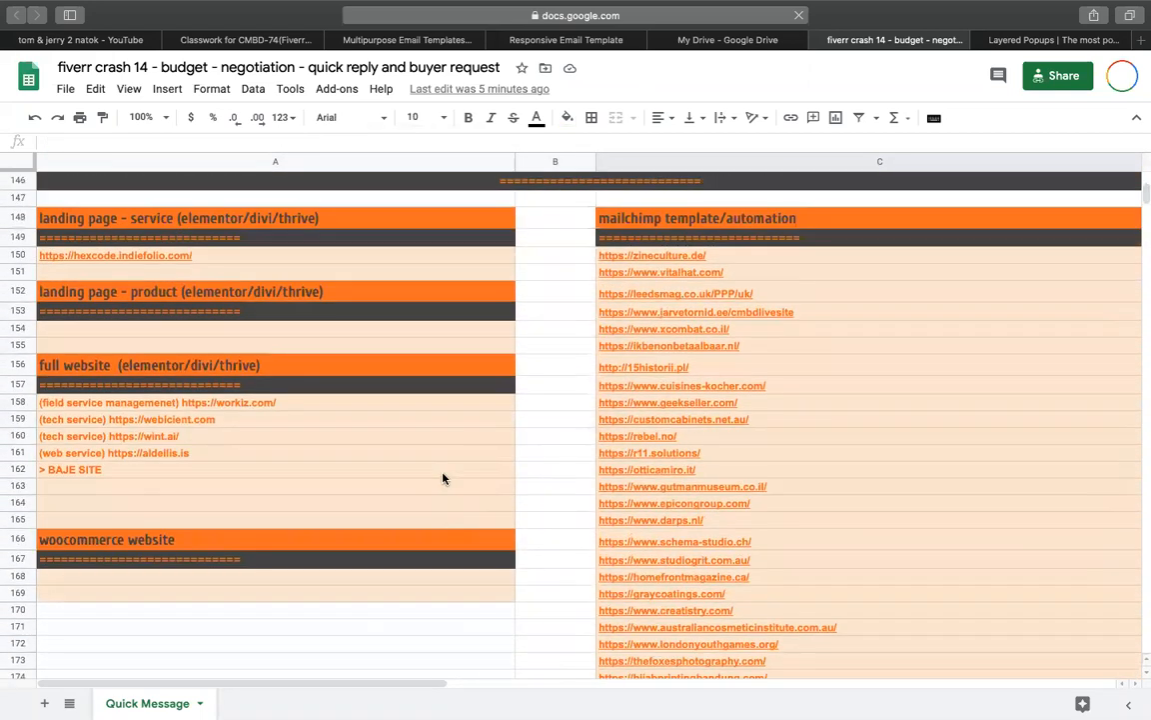
left_click_drag(179, 410, 150, 469)
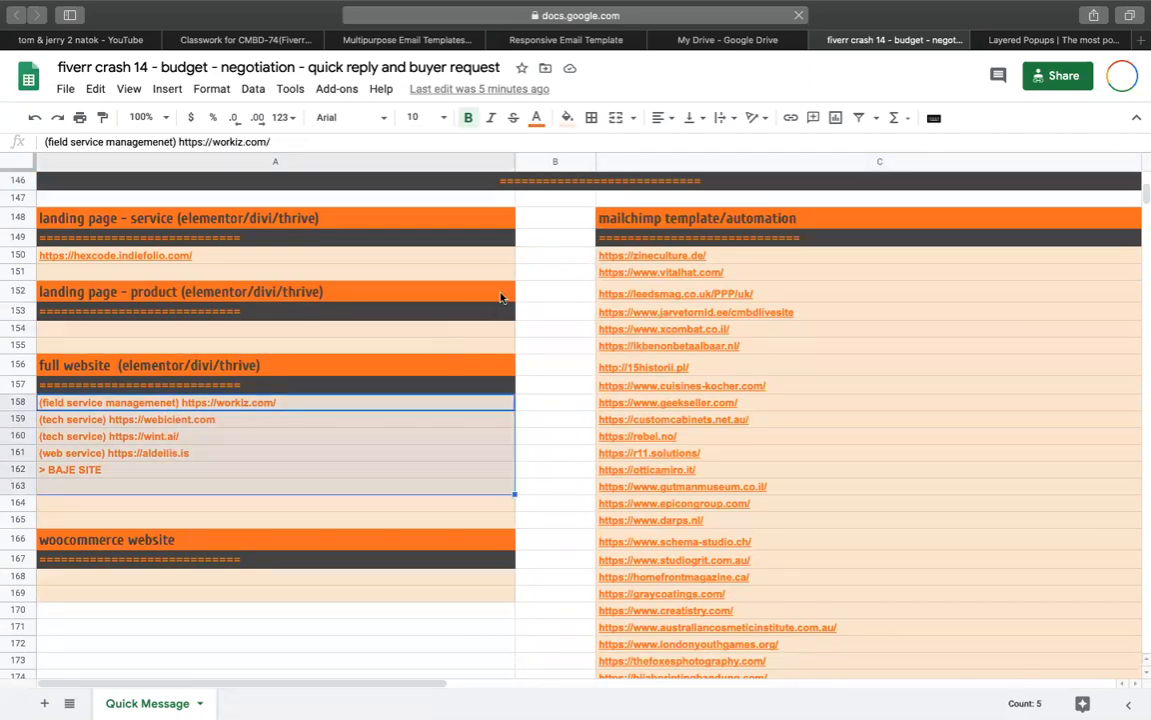
left_click(536, 256)
Enter "live s" as the search text in Google Drive to look for the live site list
left_click(716, 45)
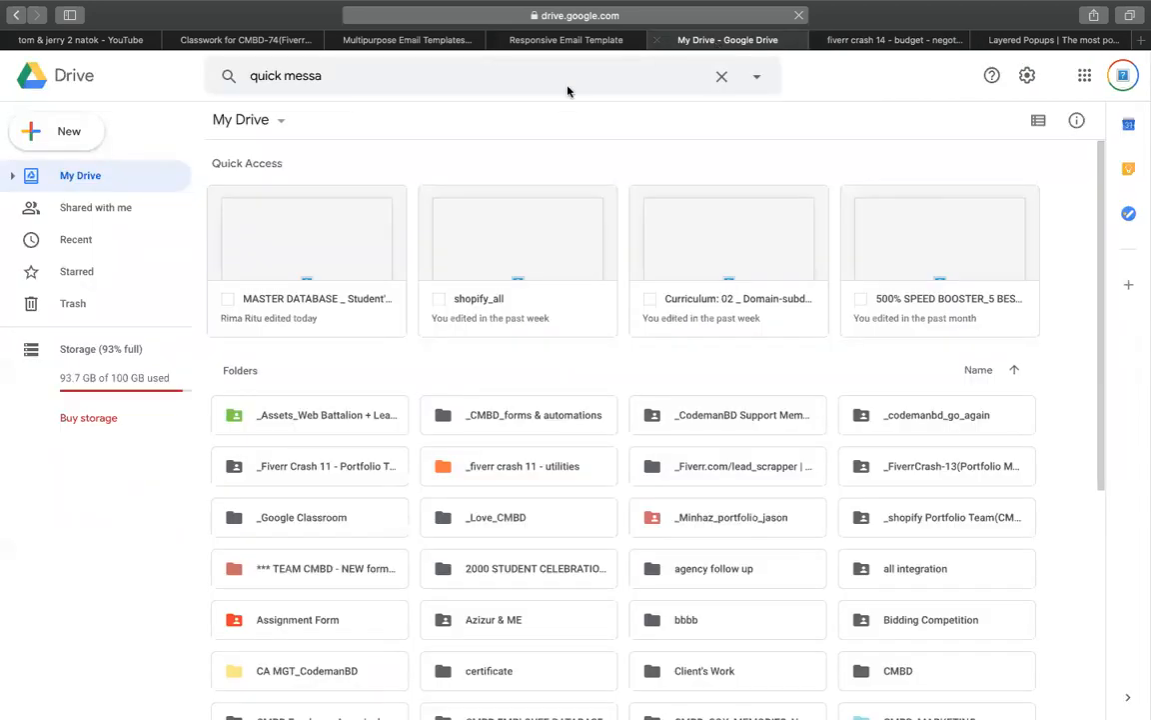
left_click(432, 70)
key("ctrl+a")
type("liv")
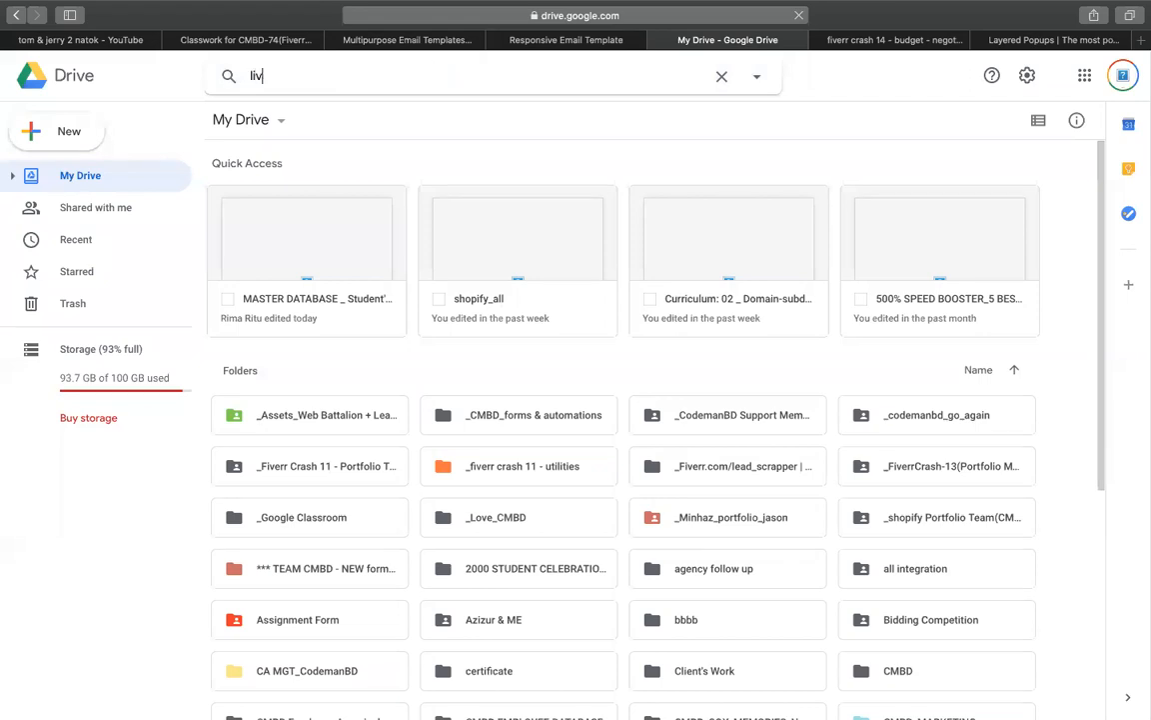
left_click(111, 567)
Switch to Chrome, check which account its Google Drive uses, and open My Drive in the WEB BATTALION browser profile
left_click(1124, 450)
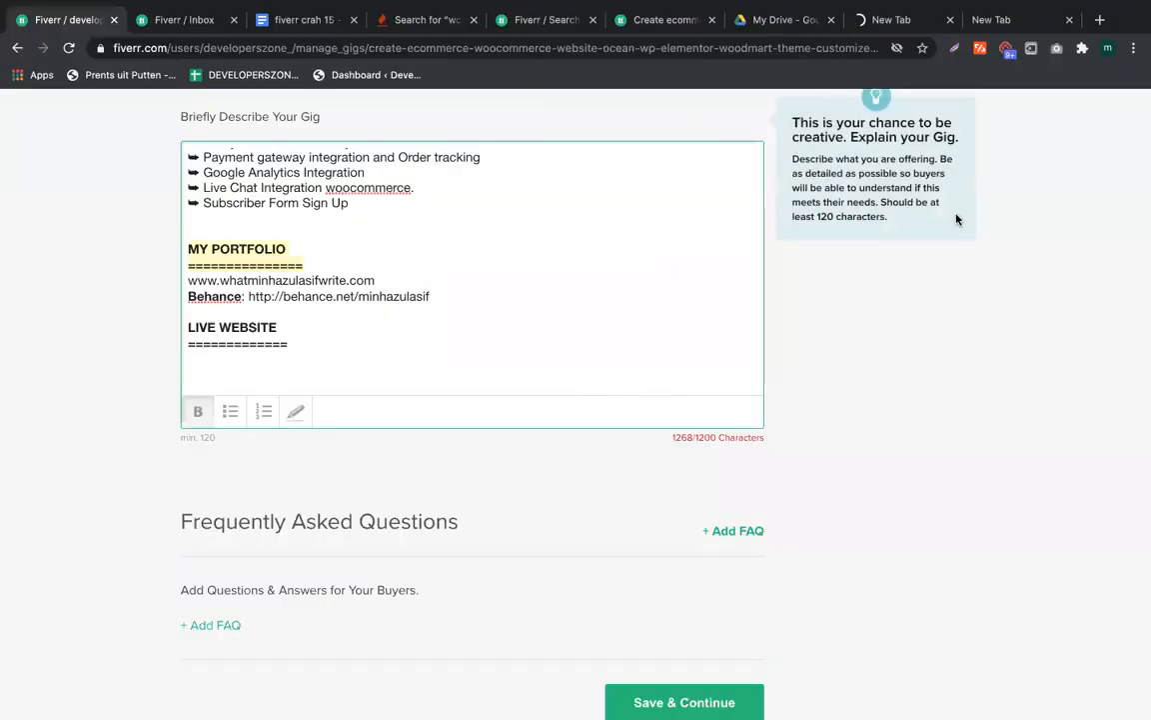
key("super+7")
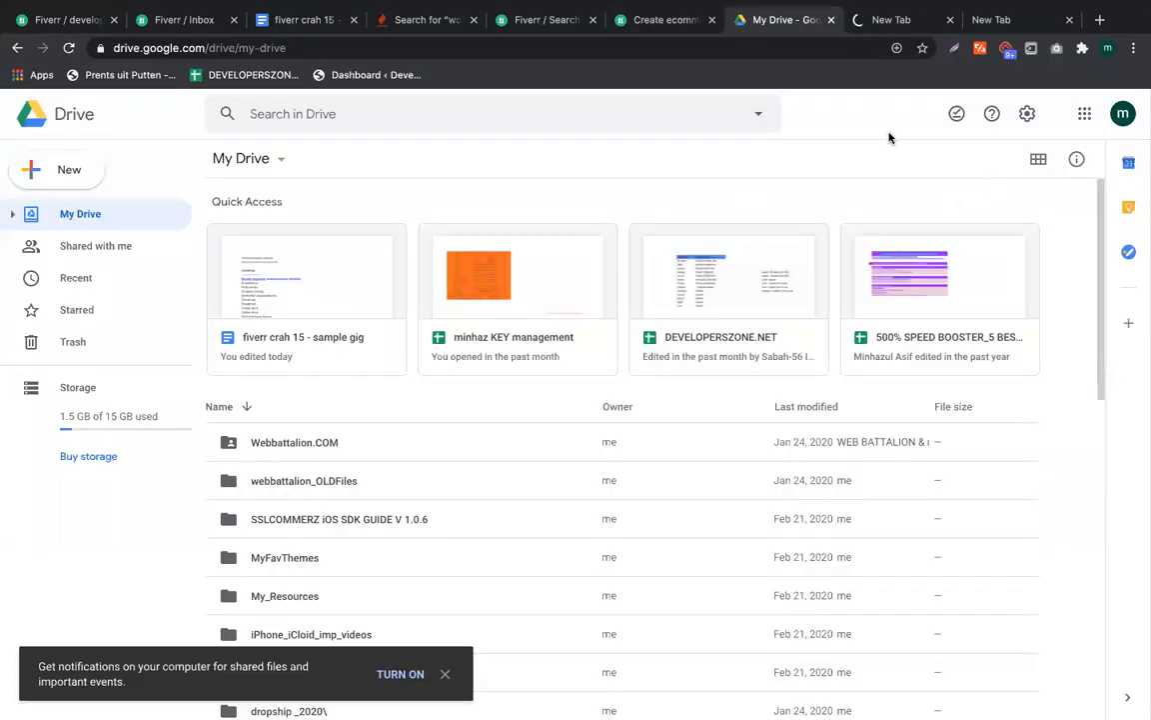
left_click(1121, 114)
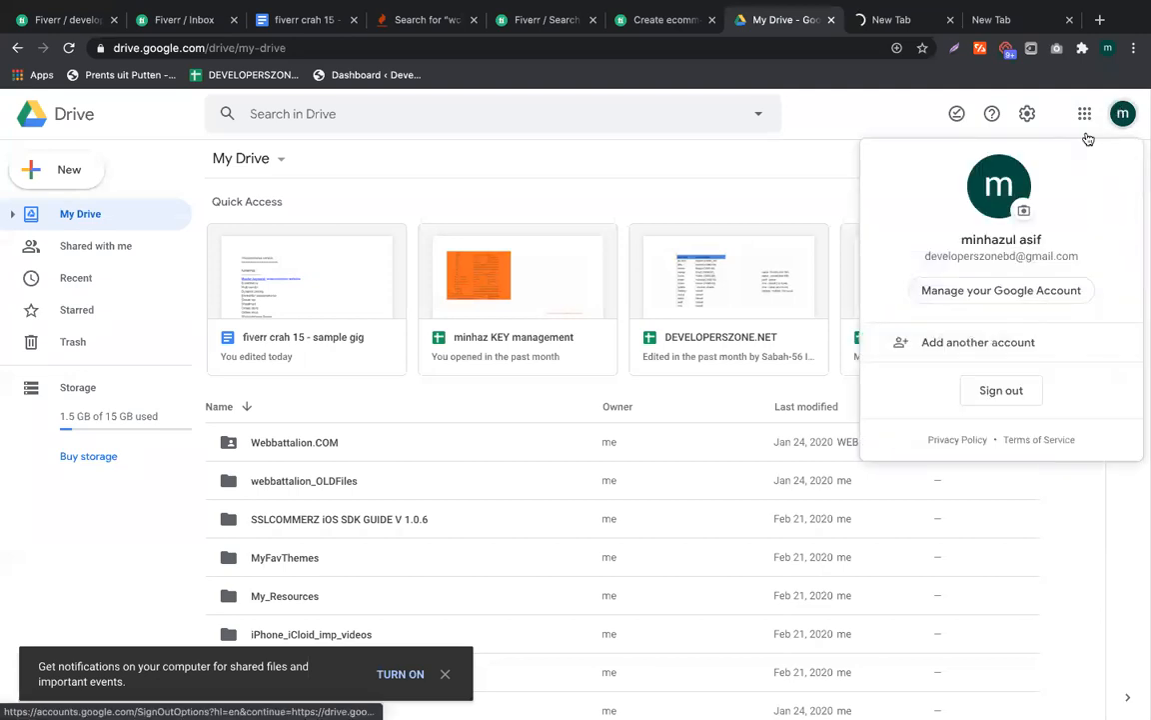
left_click(883, 131)
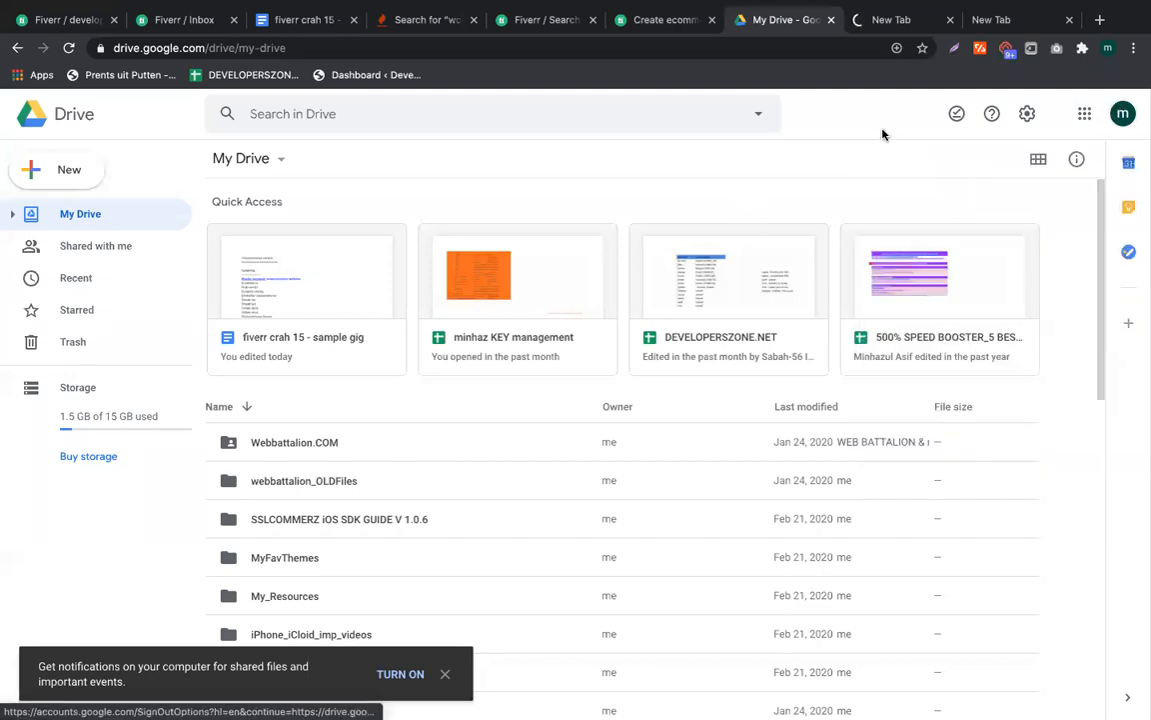
left_click(1107, 47)
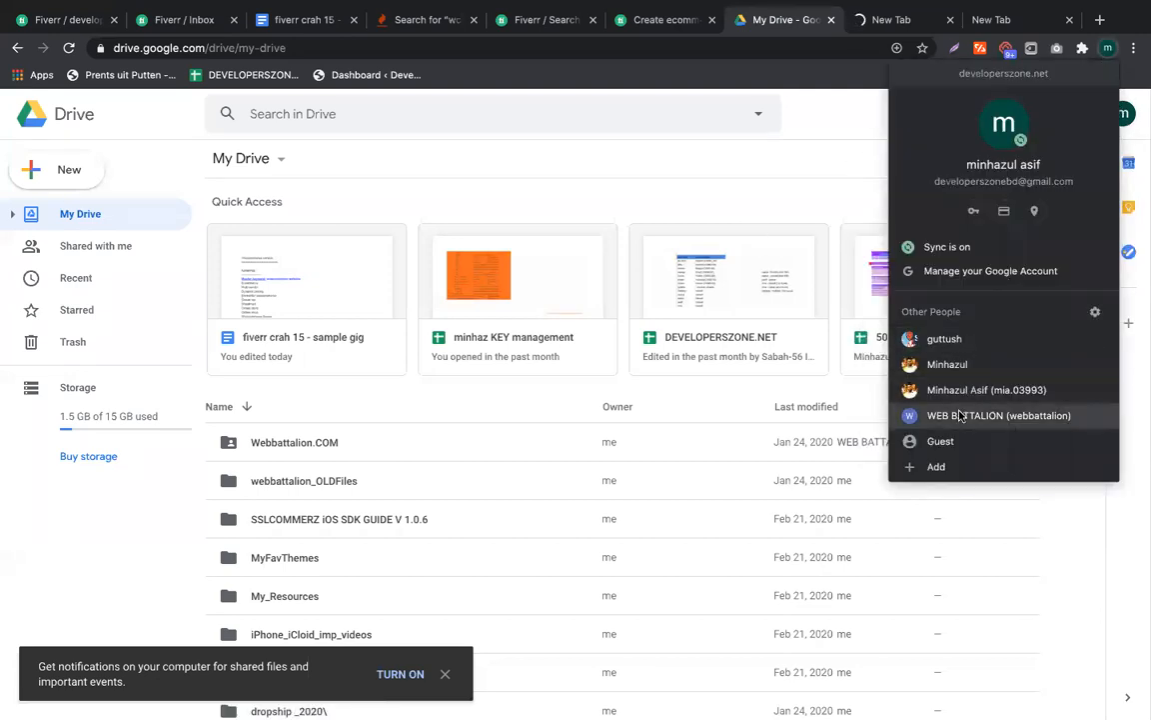
key("Escape")
type("dr")
key("Return")
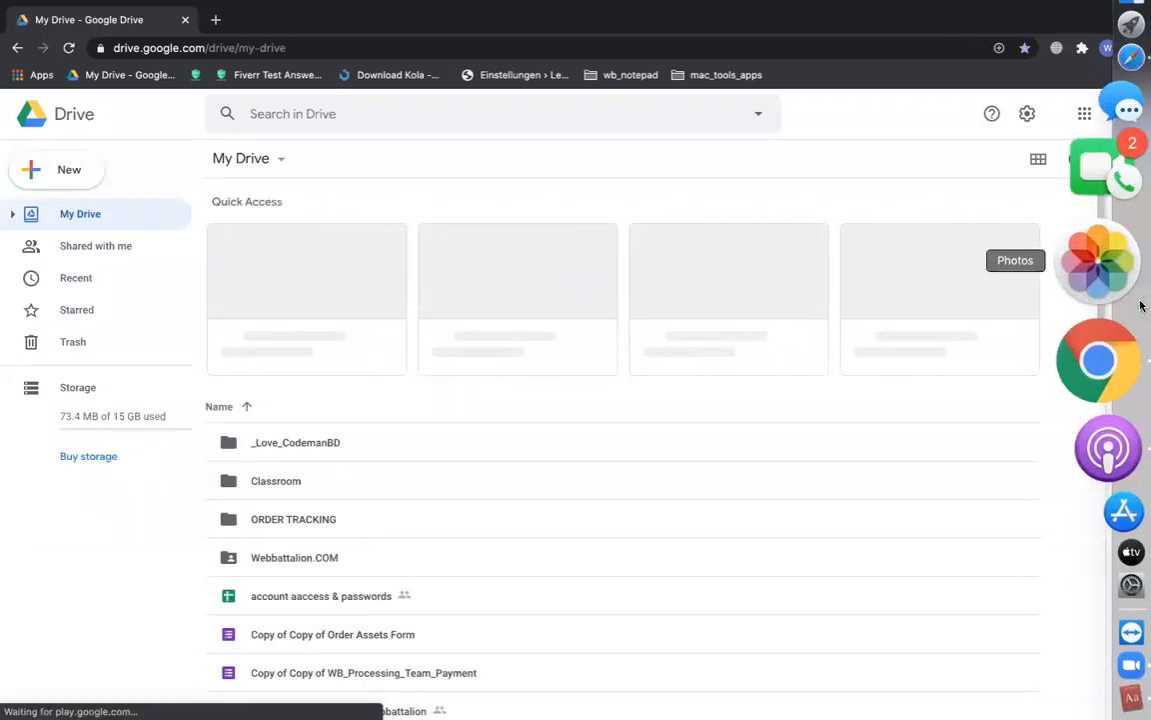
Switch to the "fiverr crash 14" spreadsheet in Safari and examine the tech and web service links under the full website heading
left_click(1104, 125)
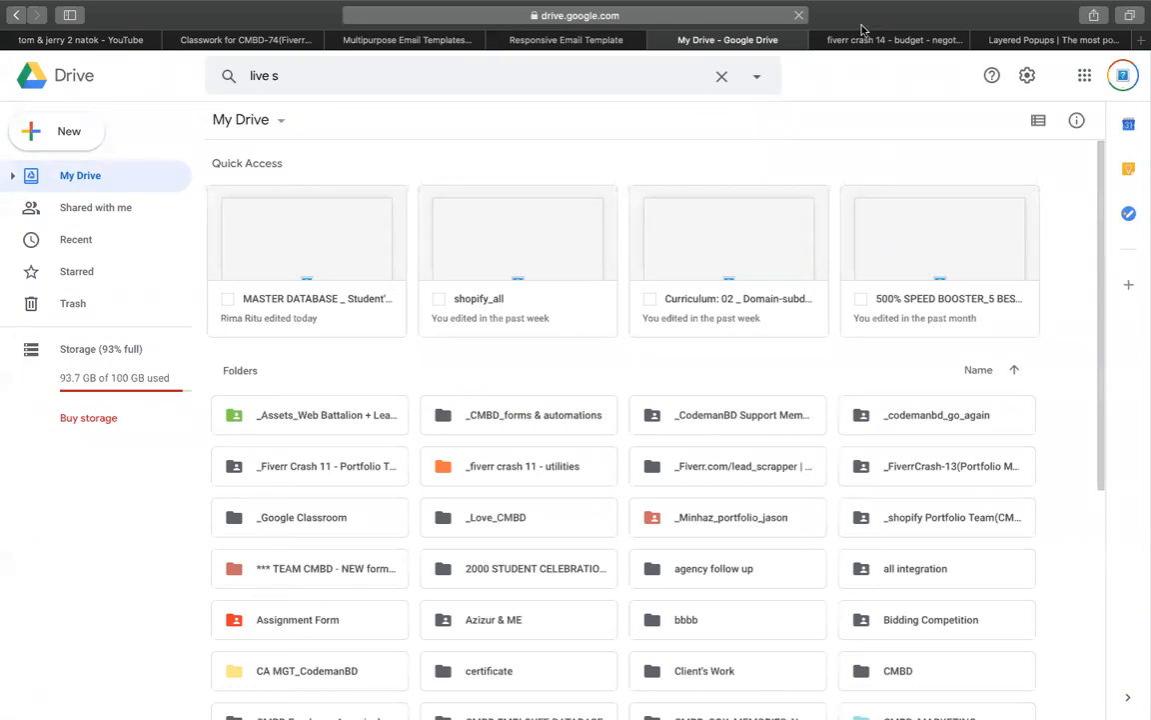
left_click(870, 39)
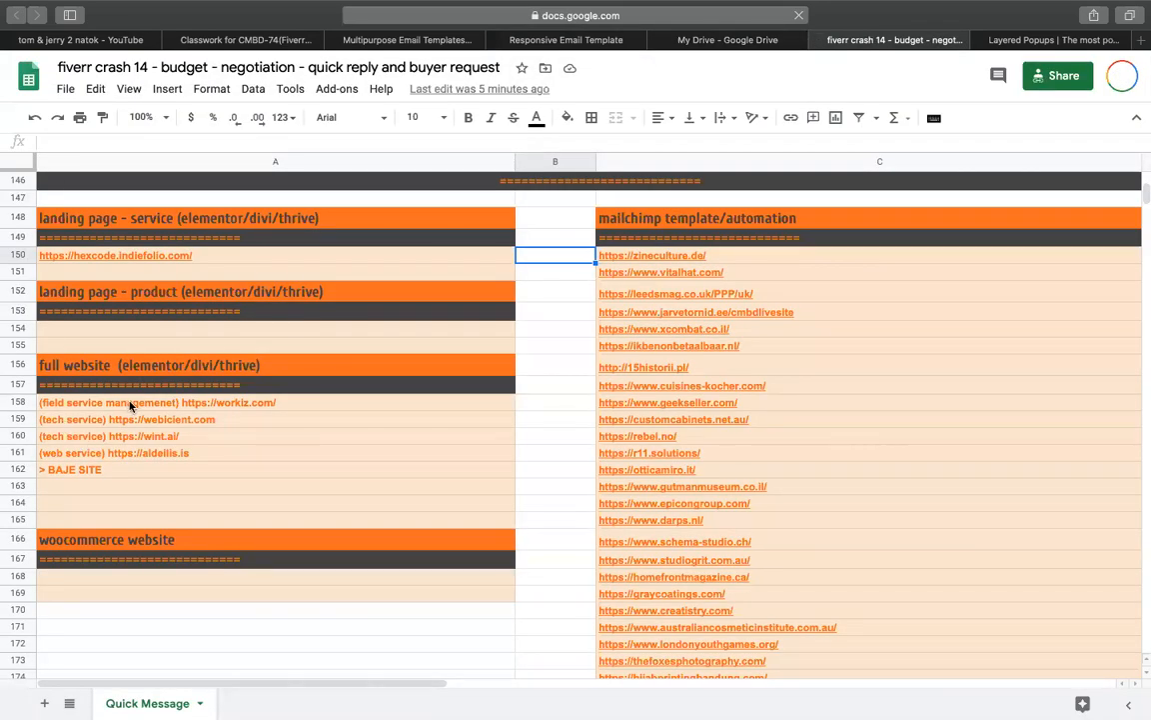
left_click(147, 426)
key("Return")
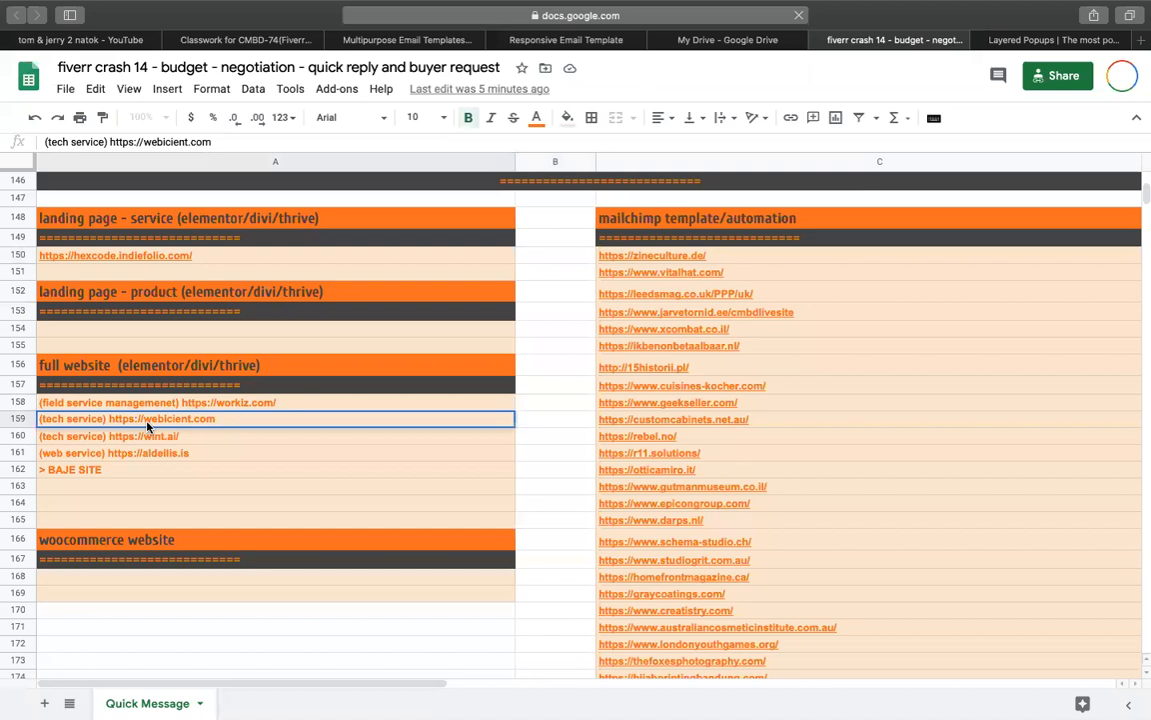
left_click_drag(110, 424, 193, 455)
left_click(213, 470)
left_click(189, 452)
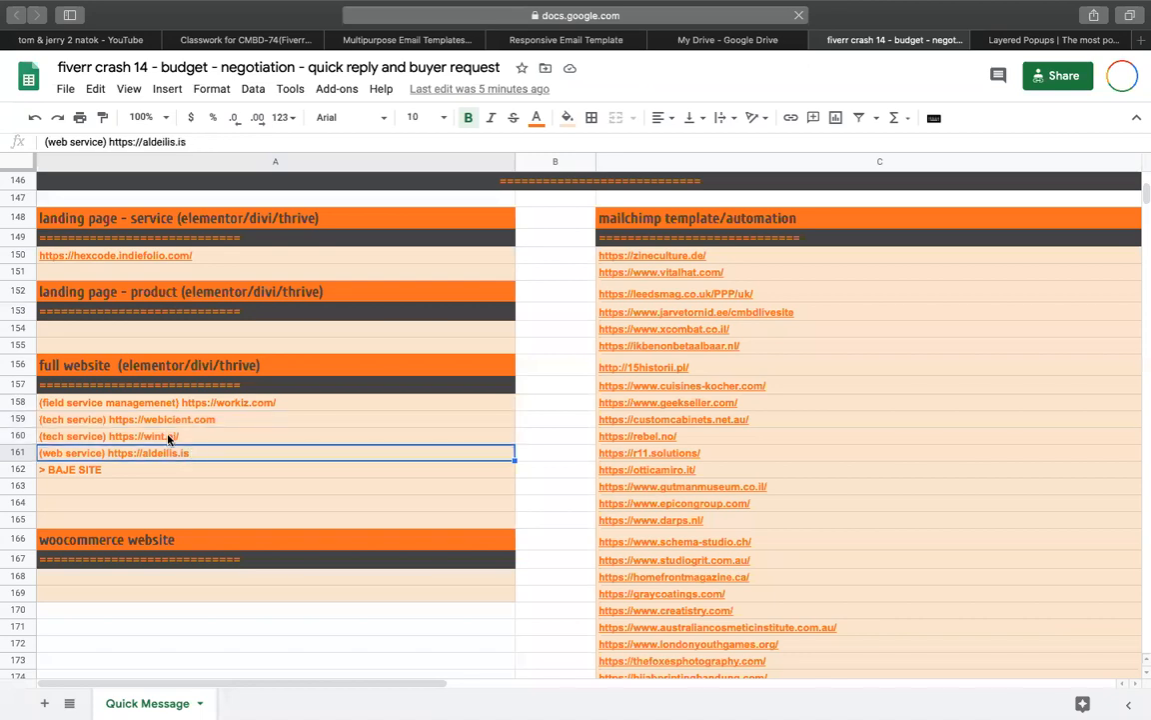
Copy the last three links of the mailchimp template/automation list: farbr.co, neoncollective.one and dizajnar.com/en/home
scroll(701, 452, "down", 9)
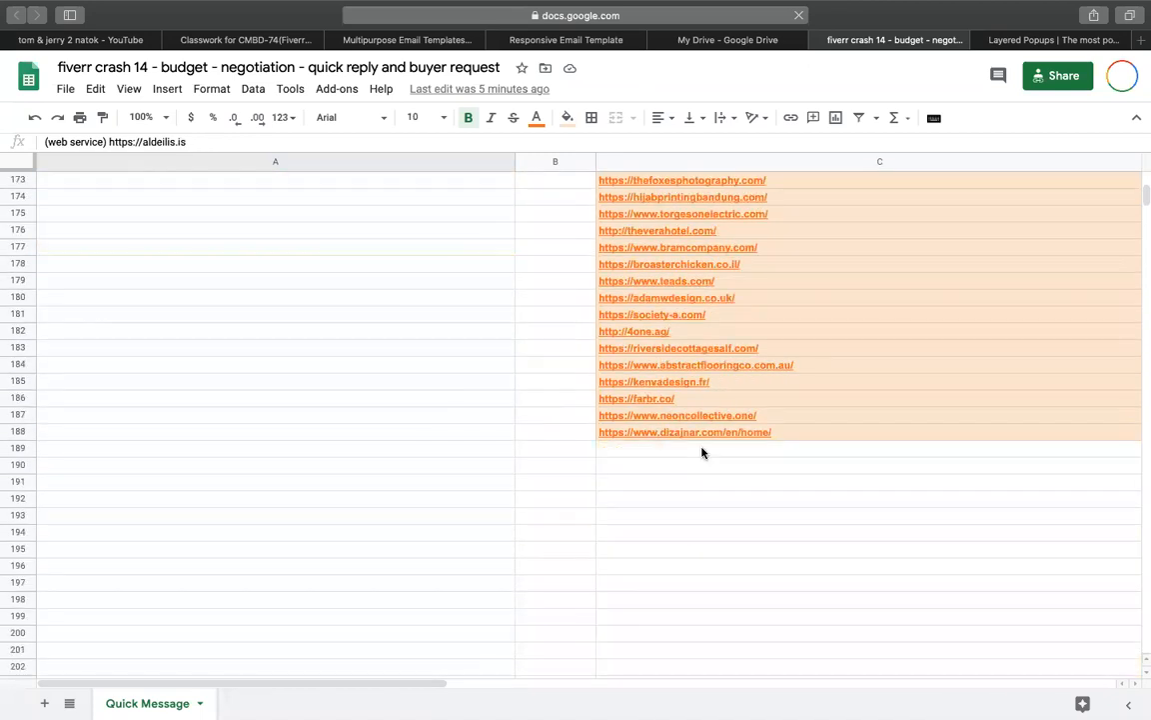
left_click_drag(676, 400, 680, 431)
key("super+c")
Switch to the Fiverr gig editor in Chrome and paste the three copied website links under the LIVE WEBSITE heading
key("super+Tab")
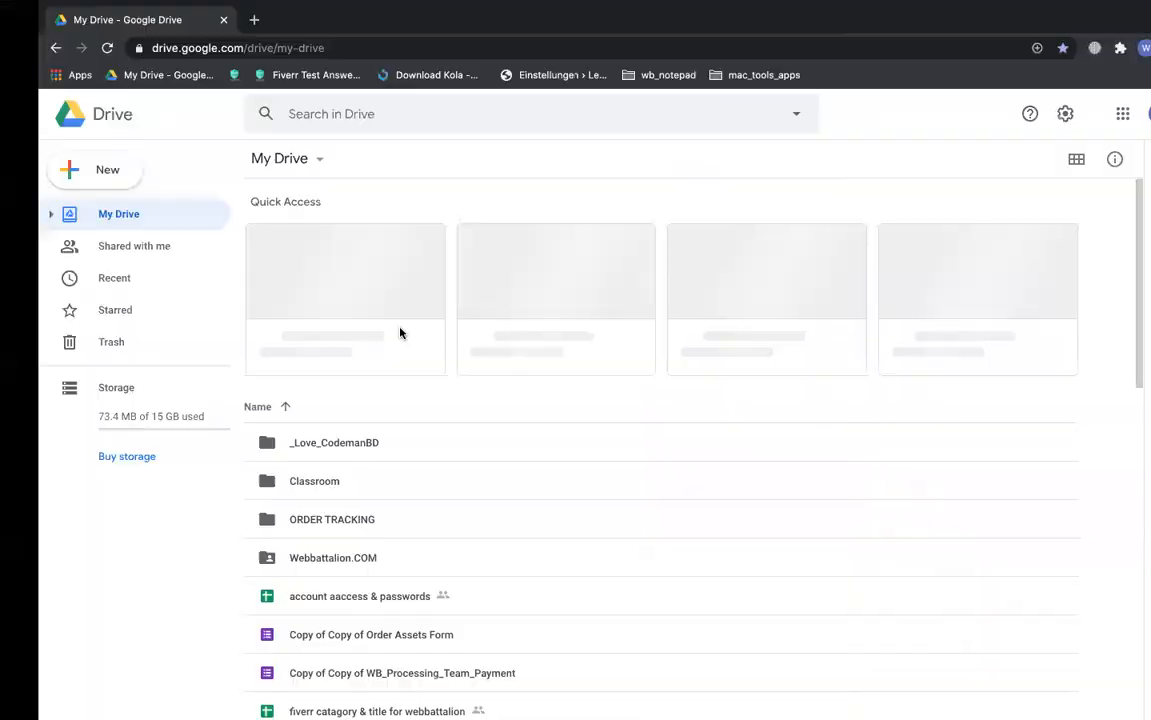
key("super+Tab")
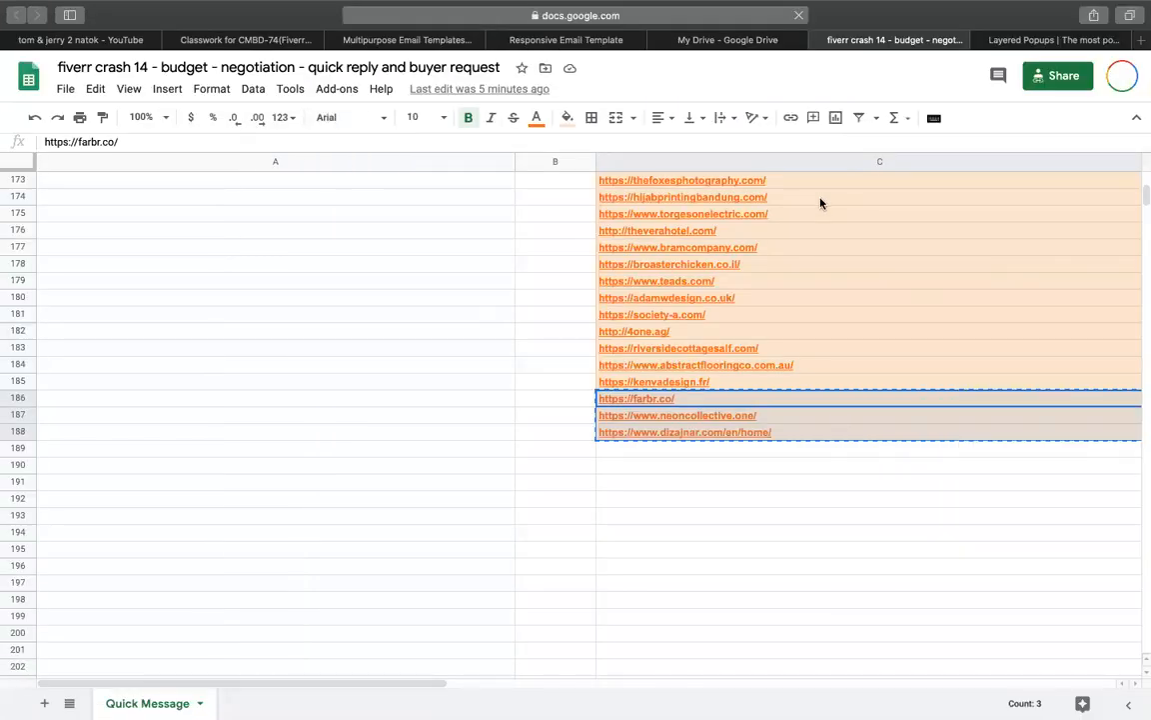
left_click(242, 40)
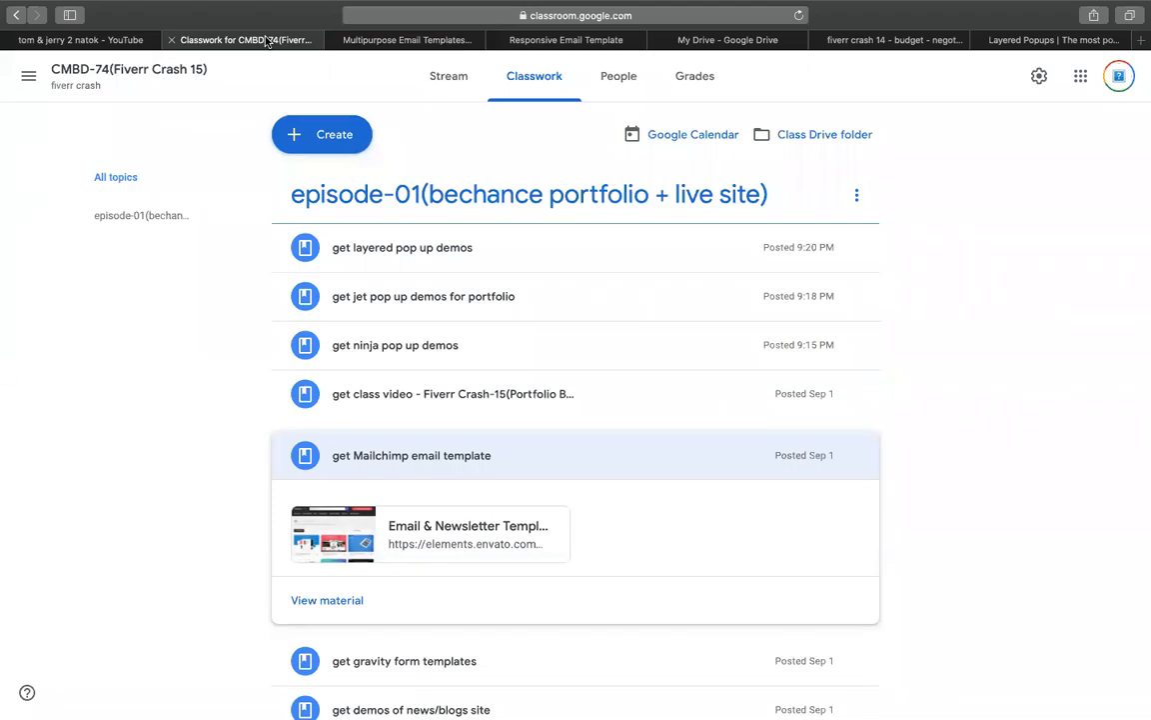
left_click(72, 42)
key("super+Tab")
mouse_move(1139, 375)
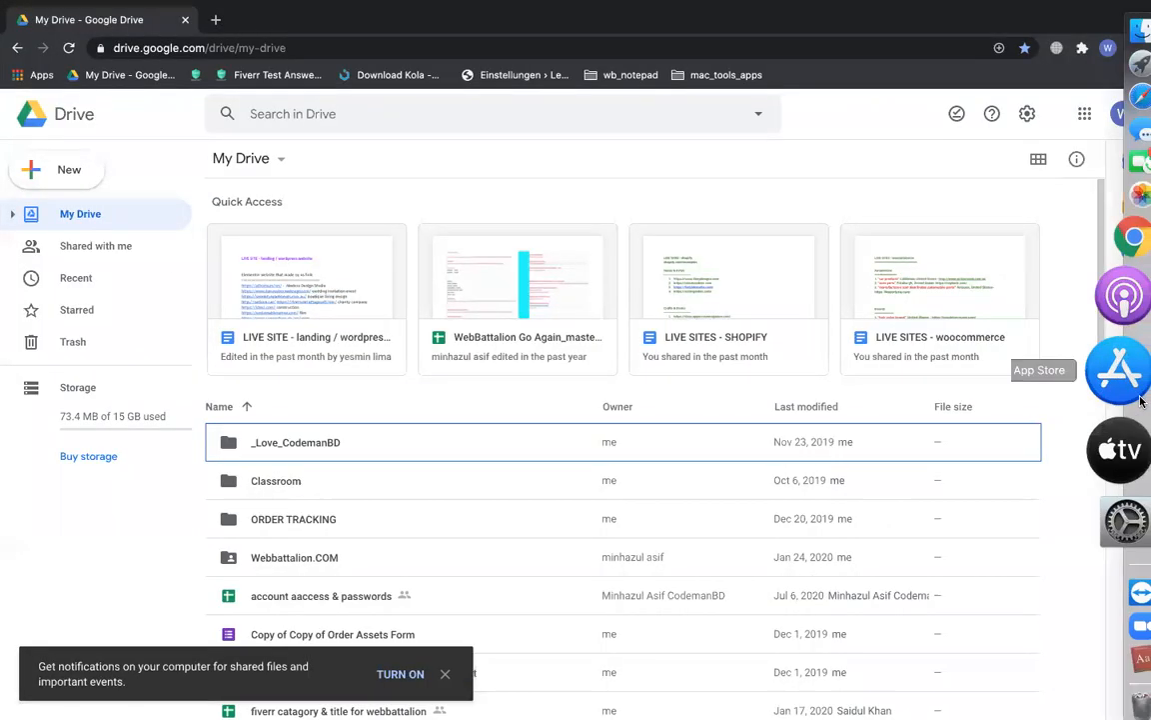
left_click(1092, 329)
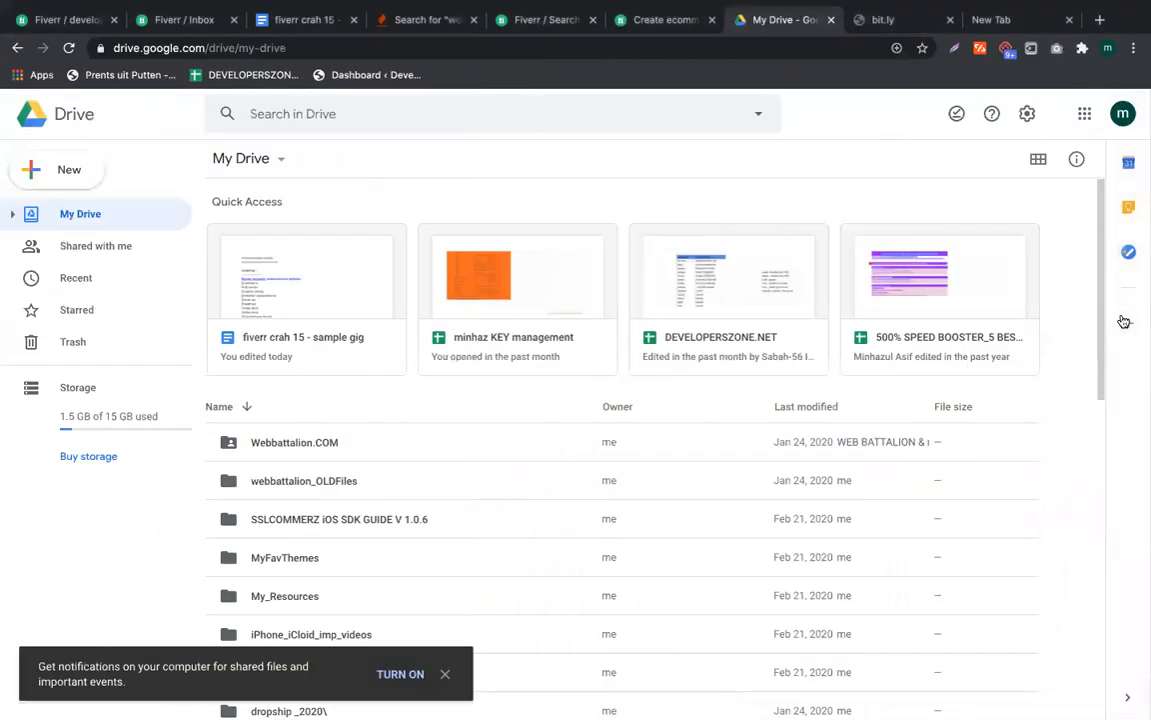
left_click(62, 20)
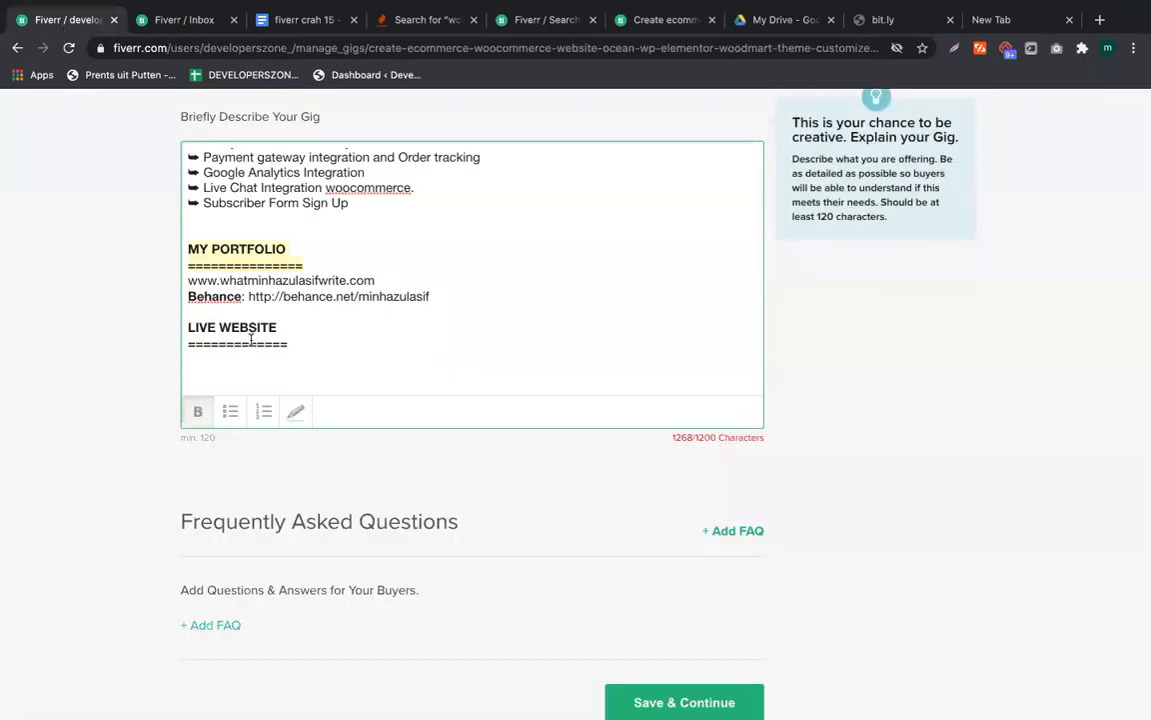
key("super+v")
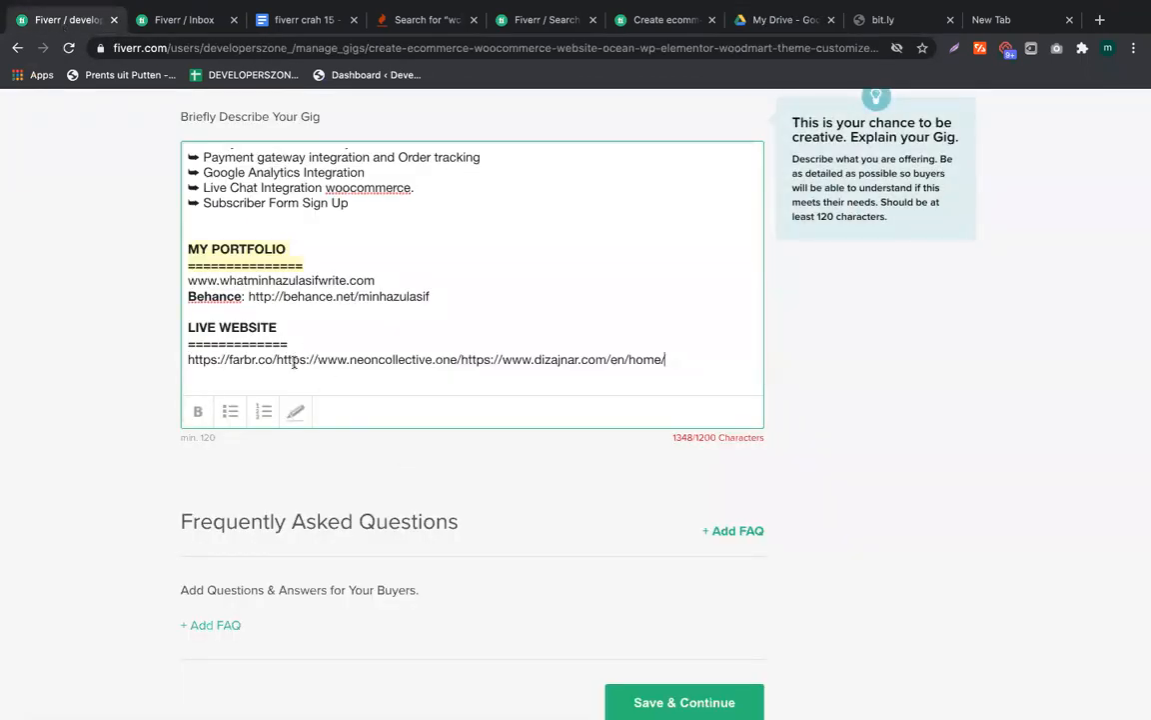
Put each pasted link on its own line, removing the trailing slash from the farbr.co and neoncollective.one addresses
key("BackSpace")
key("Return")
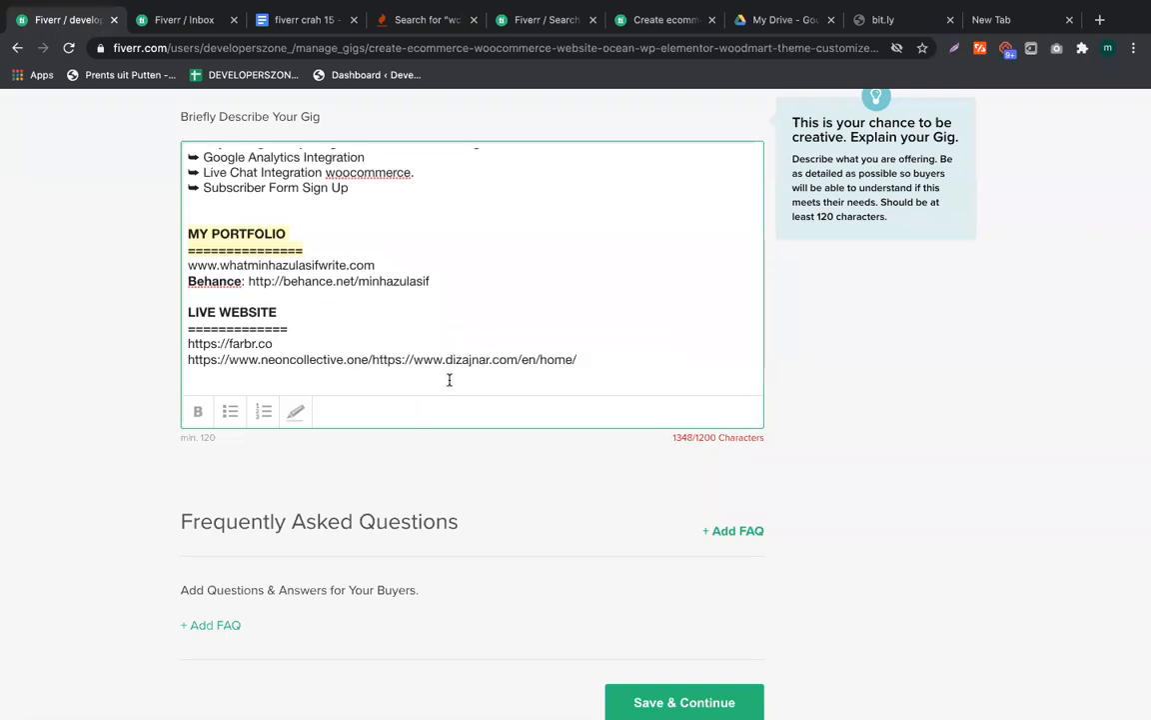
key("BackSpace")
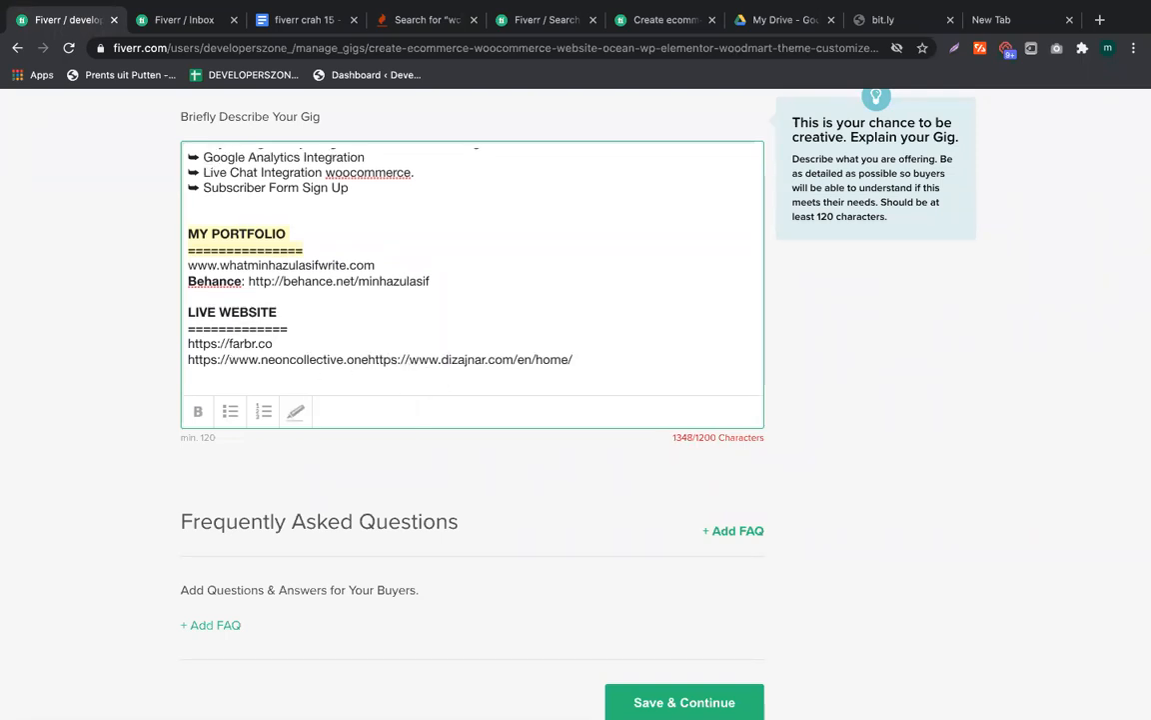
key("Return")
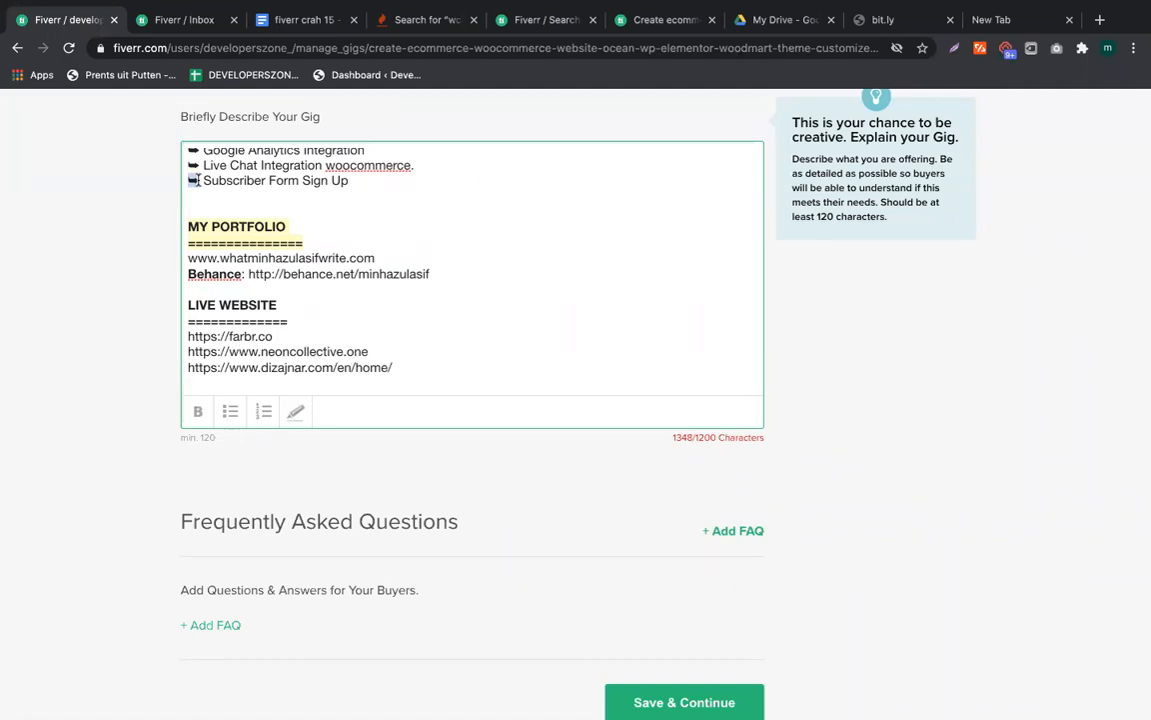
Add the arrow bullet "➥" in front of each of the three links under LIVE WEBSITE
left_click(188, 336)
key("ctrl+v")
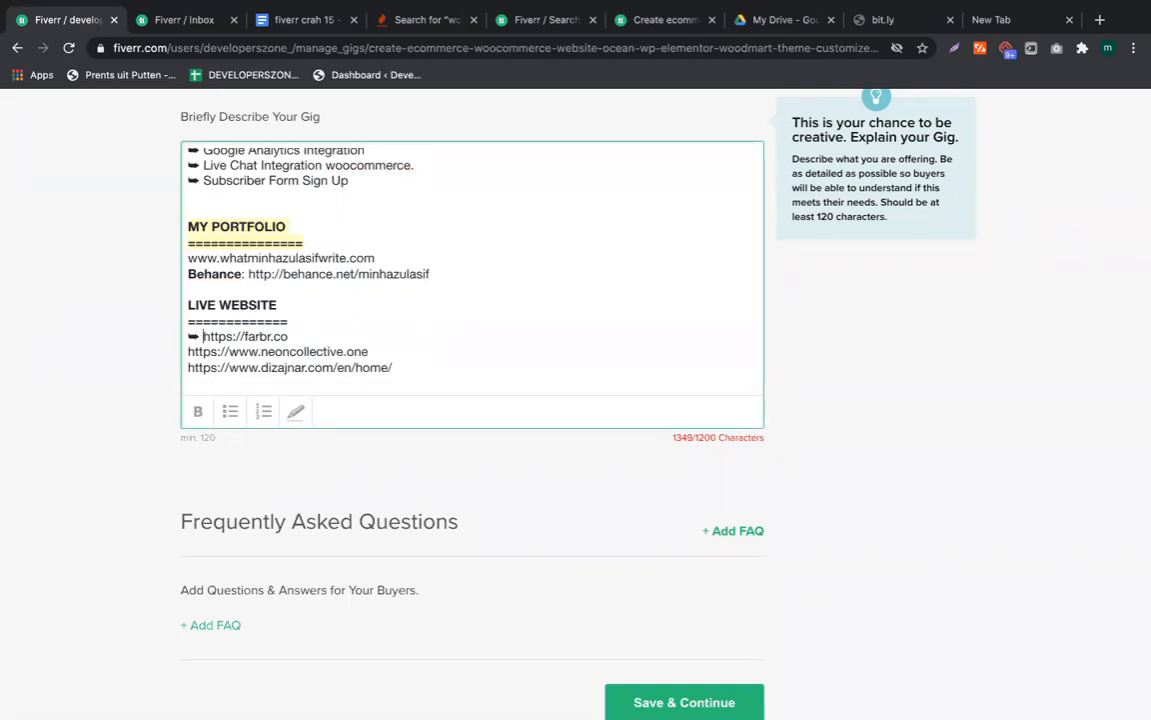
left_click(188, 352)
key("ctrl+v")
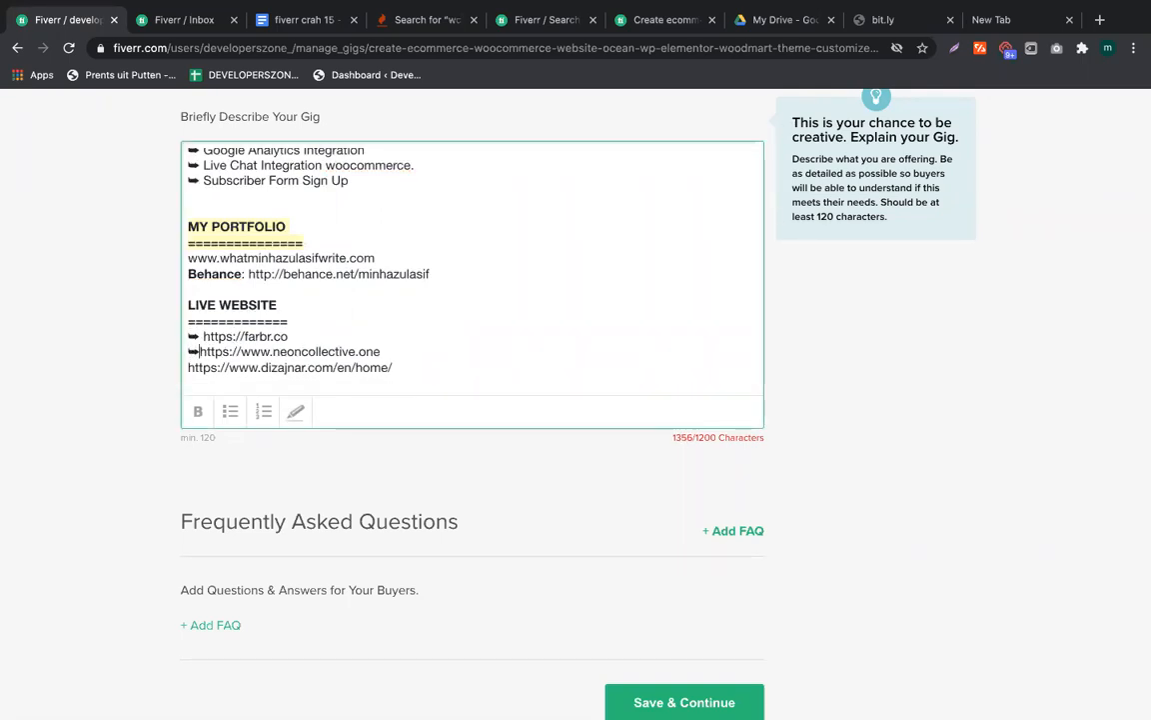
left_click(188, 367)
key("ctrl+v")
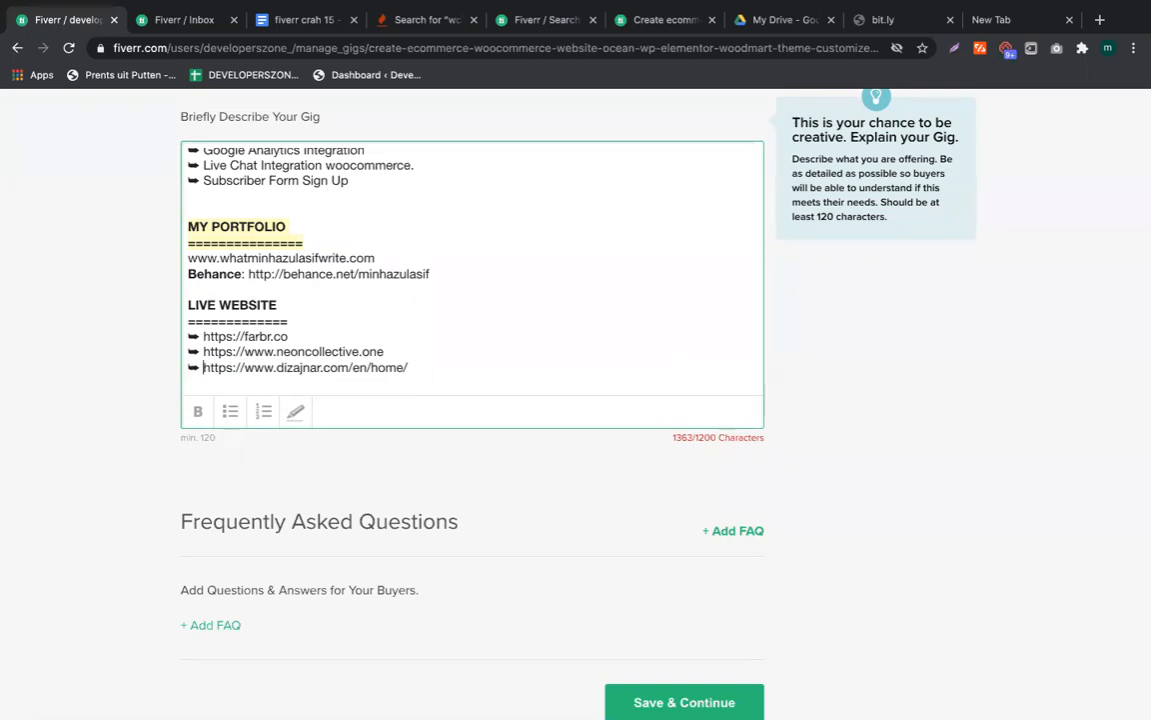
scroll(318, 306, "down", 1)
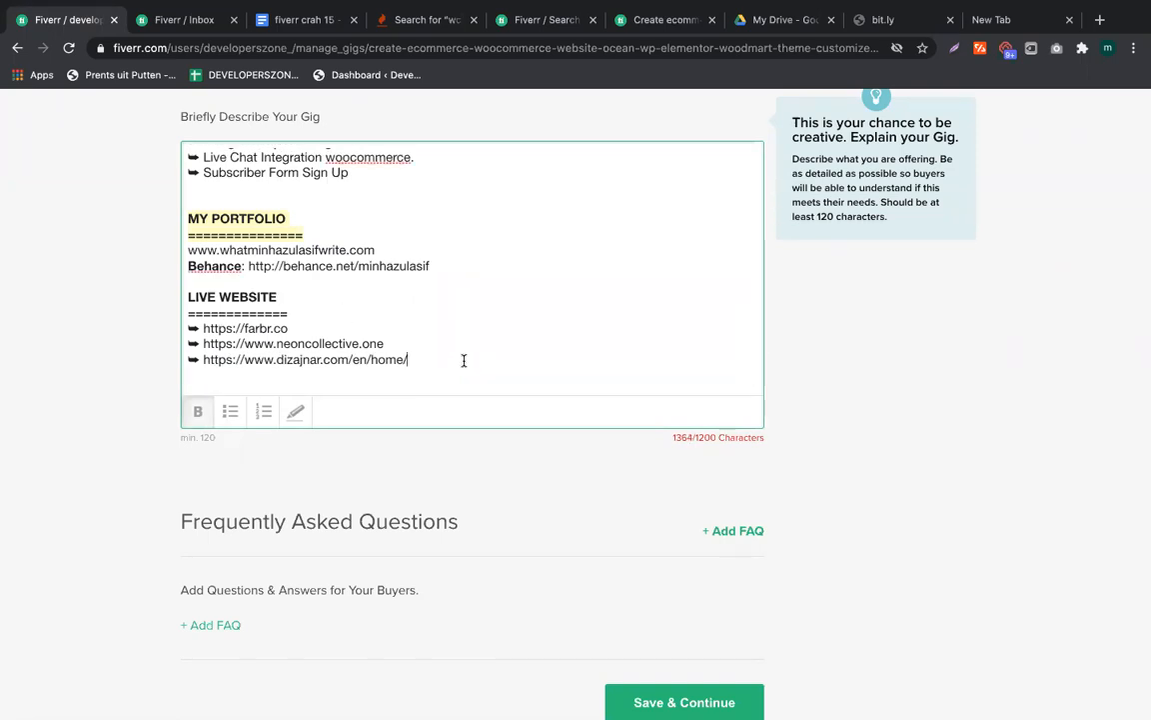
Insert an extra blank line between the Behance link and the LIVE WEBSITE heading
scroll(316, 290, "up", 2)
scroll(316, 290, "down", 2)
left_click_drag(441, 356, 185, 295)
left_click(334, 282)
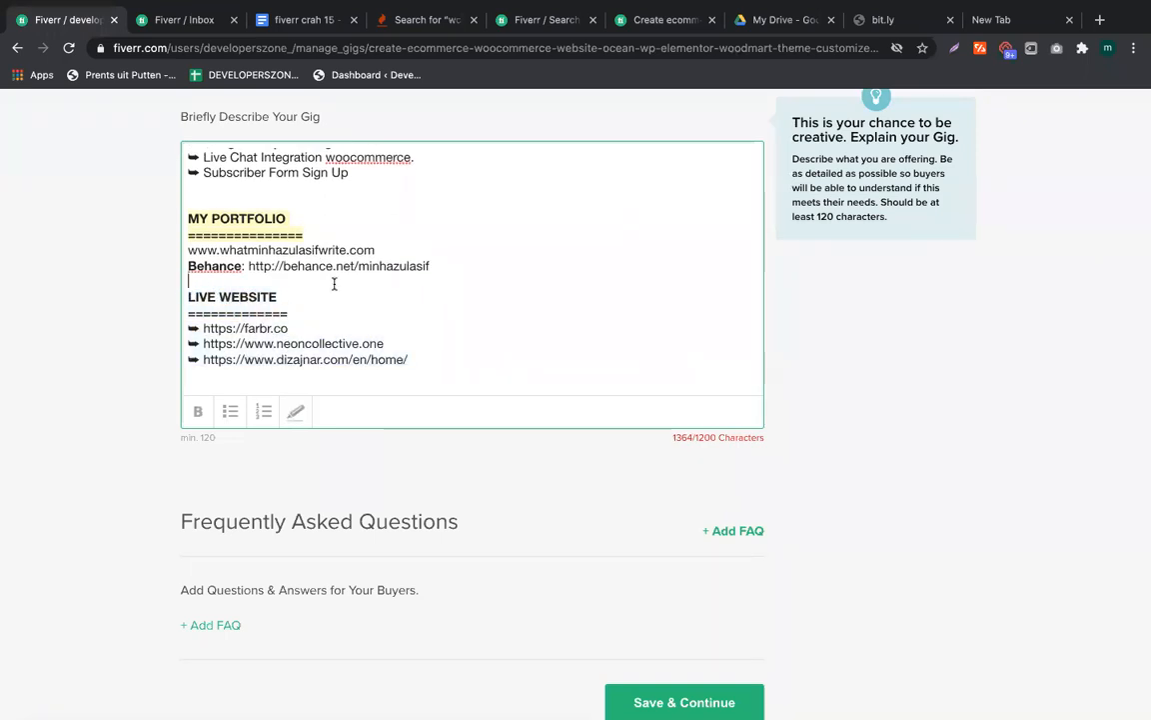
left_click_drag(437, 262, 170, 192)
left_click(232, 169)
key("Return")
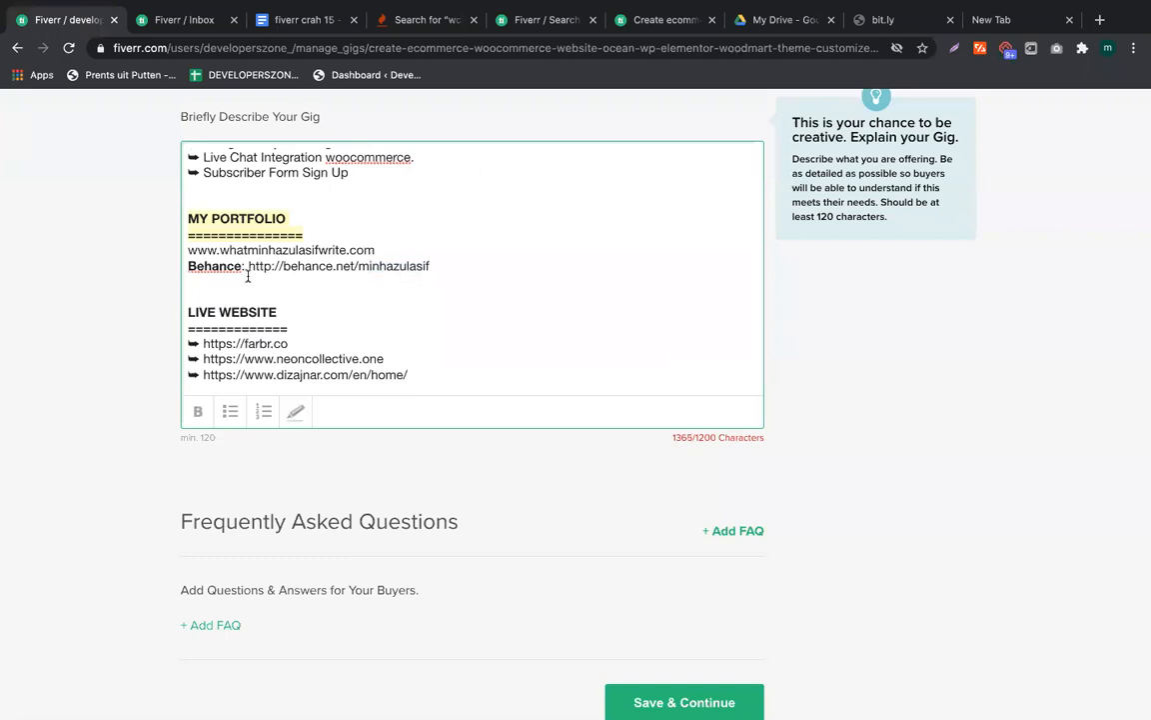
double_click(215, 266)
Add a closing line after the live website links reading "Thanks //" followed by the seller's full name, separated by a blank line
scroll(445, 303, "down", 1)
left_click(478, 349)
key("Return")
key("Return")
type("Thans")
key("BackSpace")
key("BackSpace")
type("ks // Minhazul Asif")
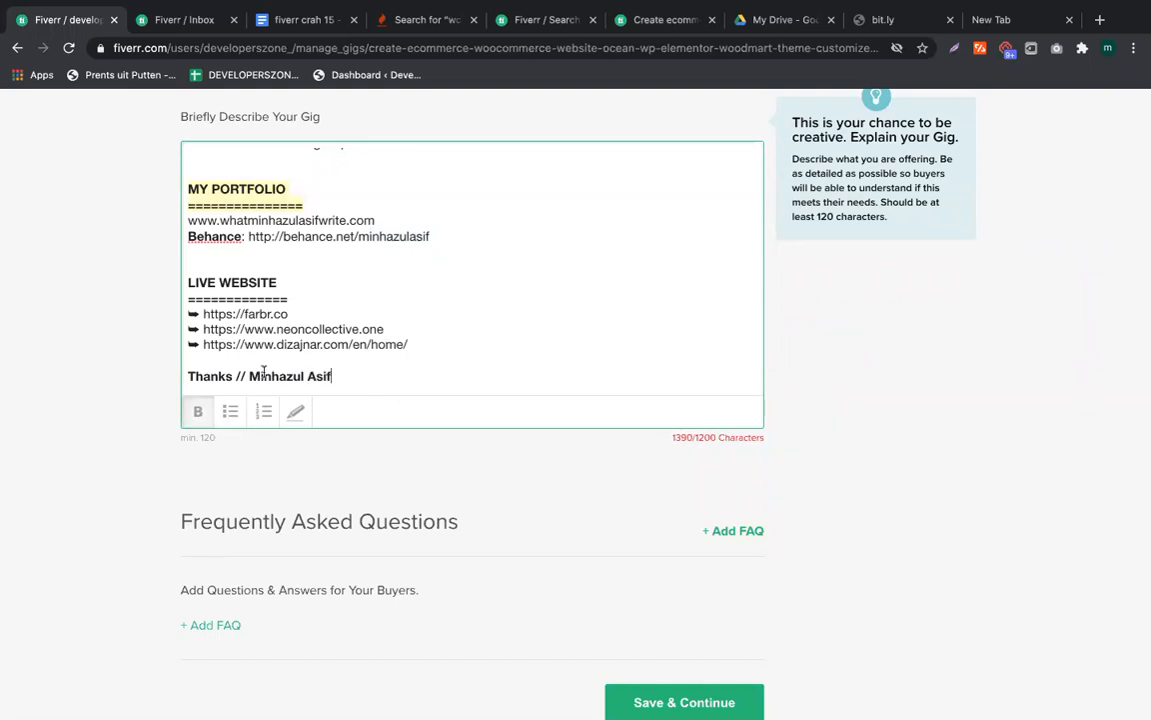
left_click_drag(250, 376, 393, 361)
left_click(392, 362)
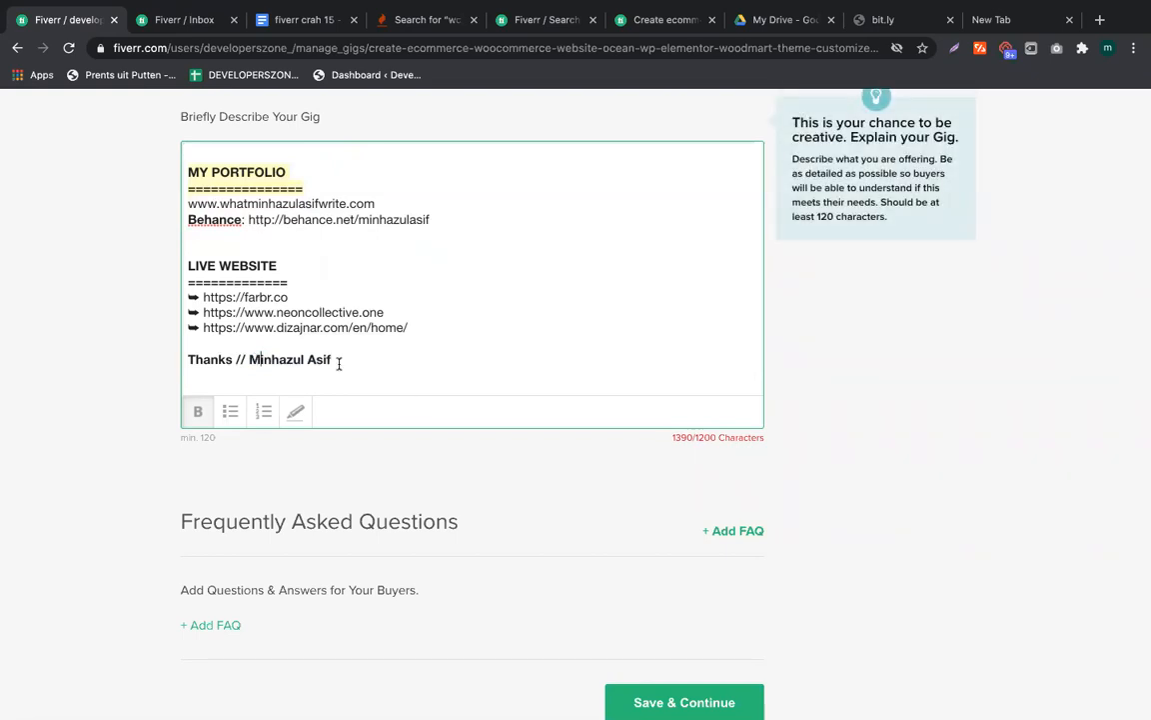
key("Return")
key("BackSpace")
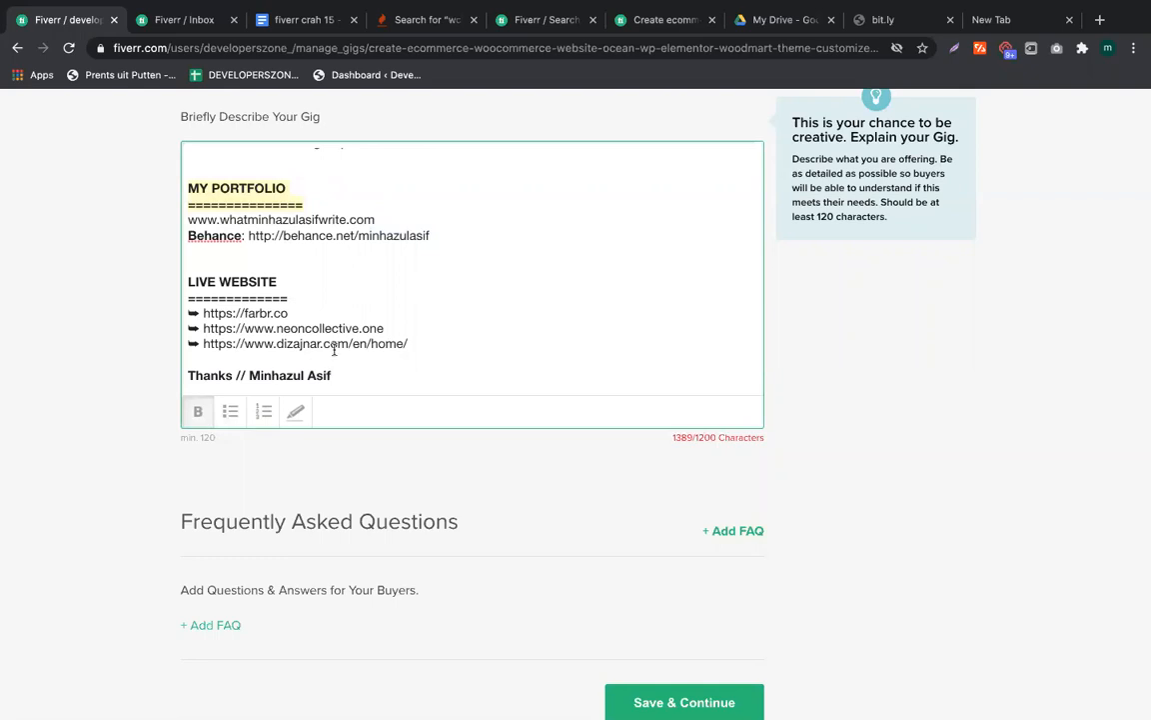
Add a "WHY HIRE ME" heading with a row of equal signs beneath it, between the ecommerce features list and MY PORTFOLIO
scroll(405, 327, "up", 5)
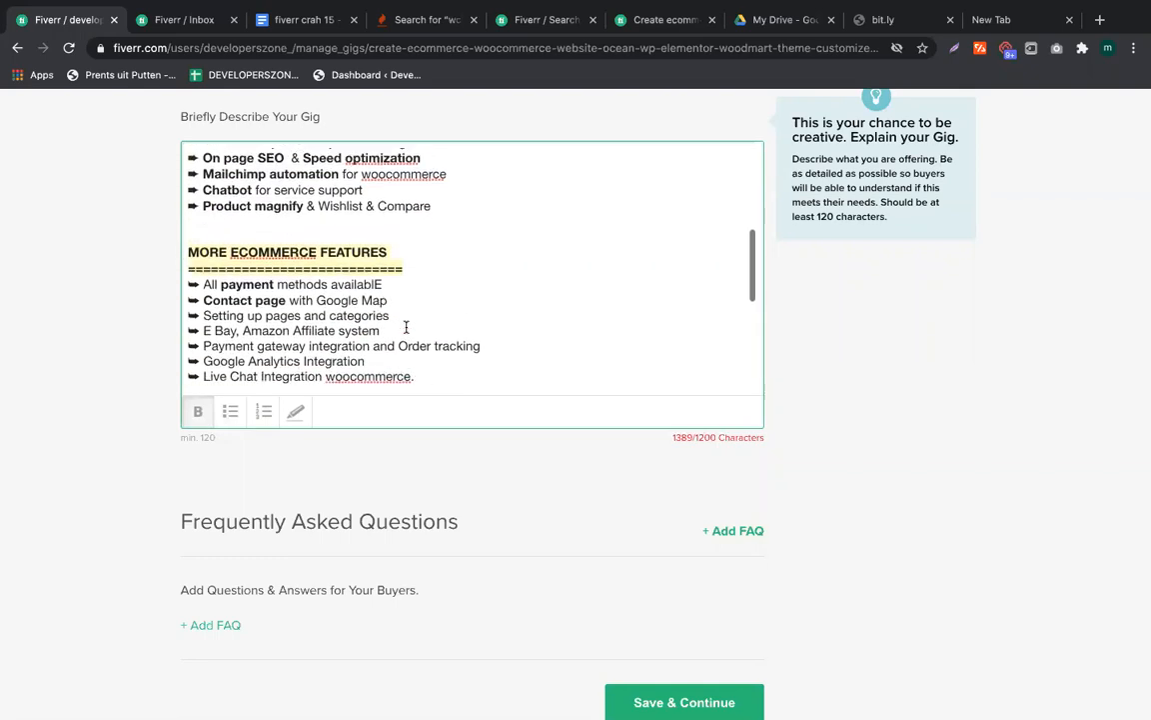
scroll(405, 327, "up", 3)
scroll(343, 289, "down", 4)
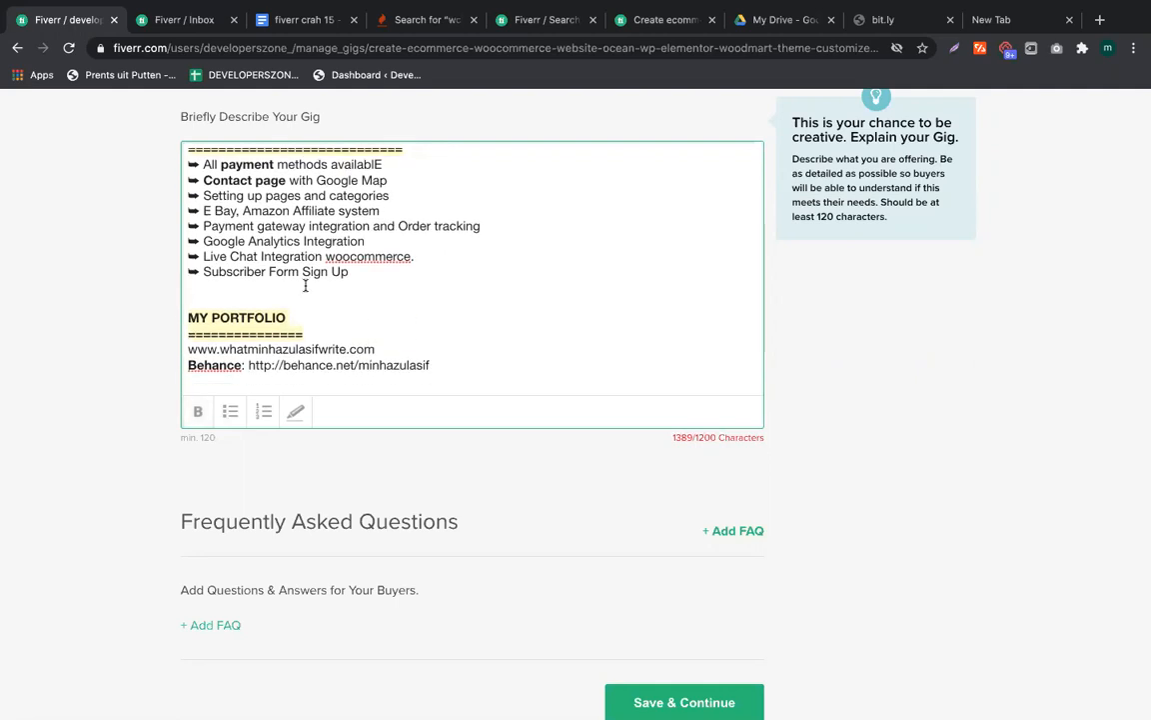
left_click(306, 285)
key("Return")
key("Return")
type("WHY ")
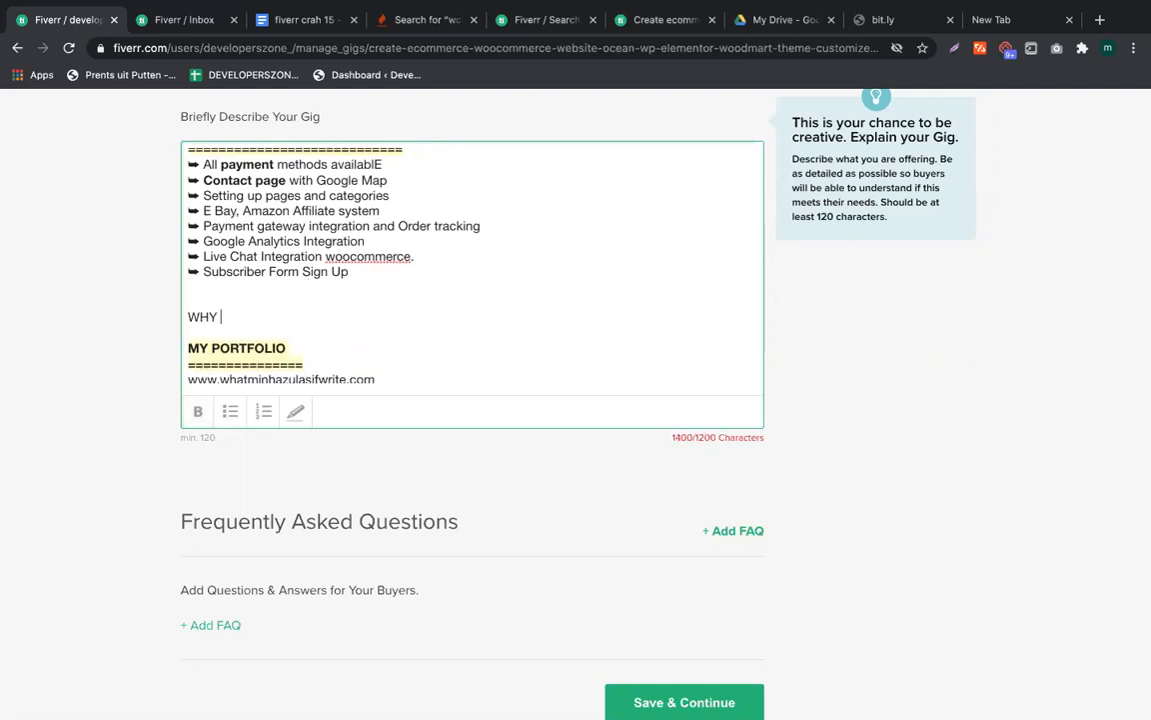
type("HIRE ME")
key("Return")
type("============")
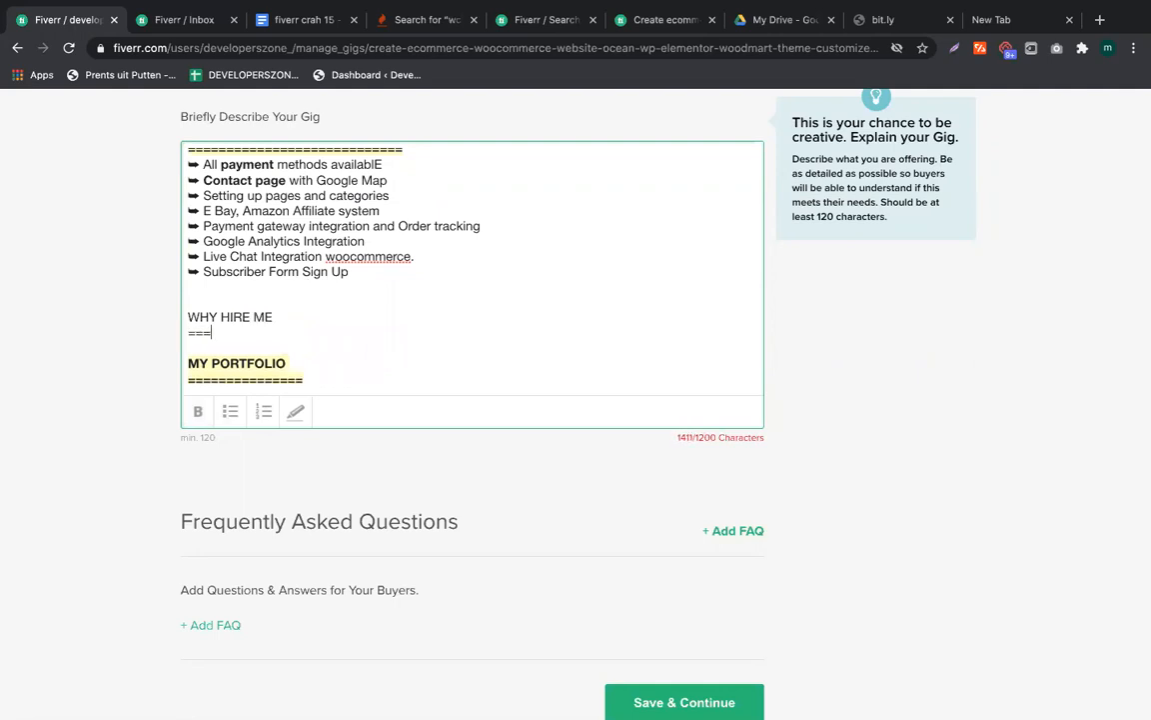
Make the WHY HIRE ME heading and its underline bold and highlighted, and start a new line below them
key("shift+Up")
key("shift+super+Left")
key("super+b")
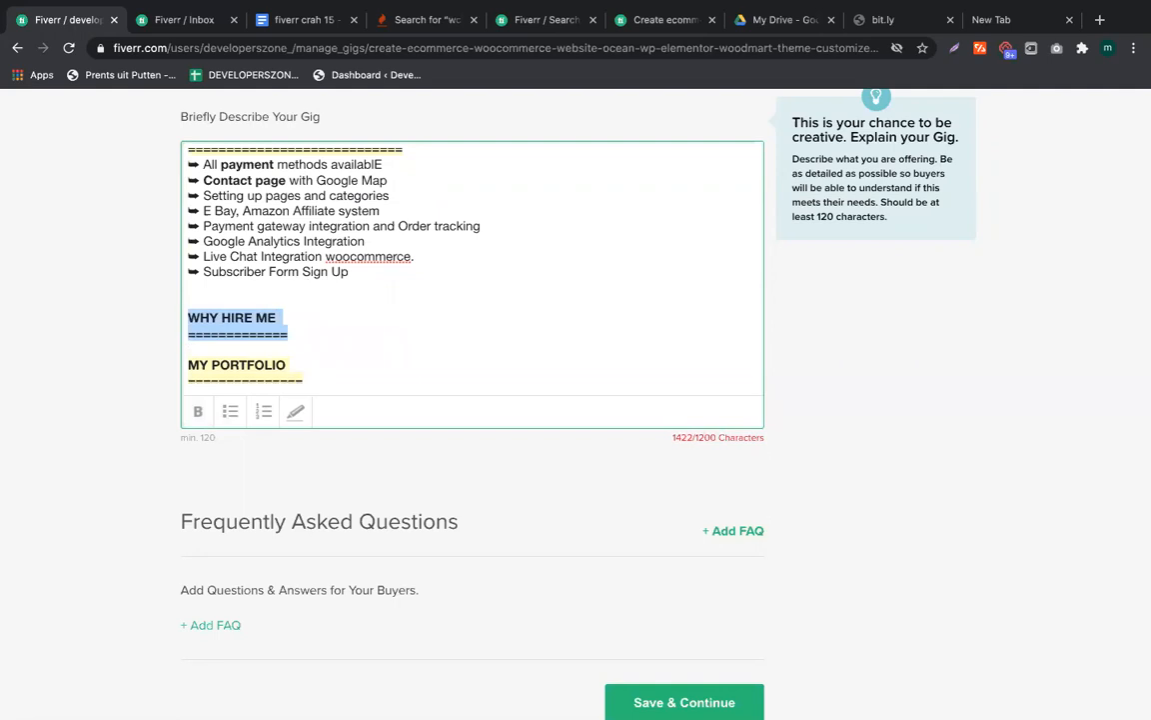
left_click(297, 412)
left_click(333, 334)
key("Return")
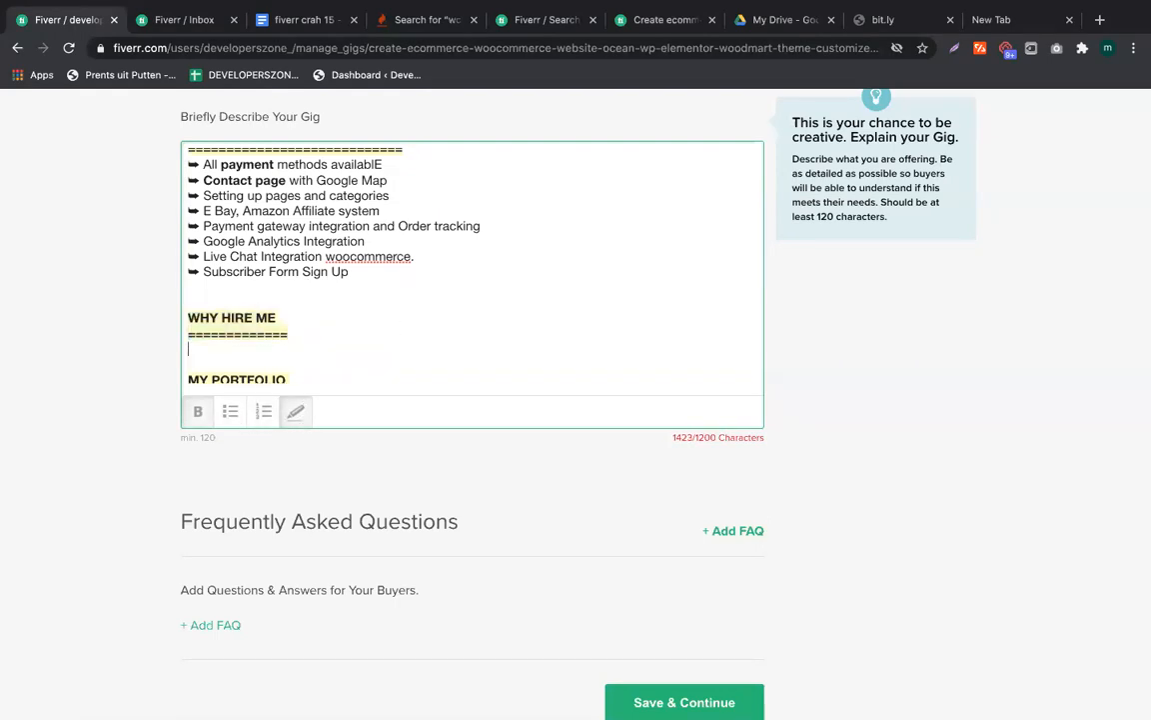
Copy an arrow bullet from the features list and use it to add "Unlimited revision" under WHY HIRE ME
scroll(191, 165, "up", 2)
double_click(195, 178)
key("ctrl+c")
scroll(278, 336, "down", 3)
left_click(246, 330)
key("ctrl+v")
key("Return")
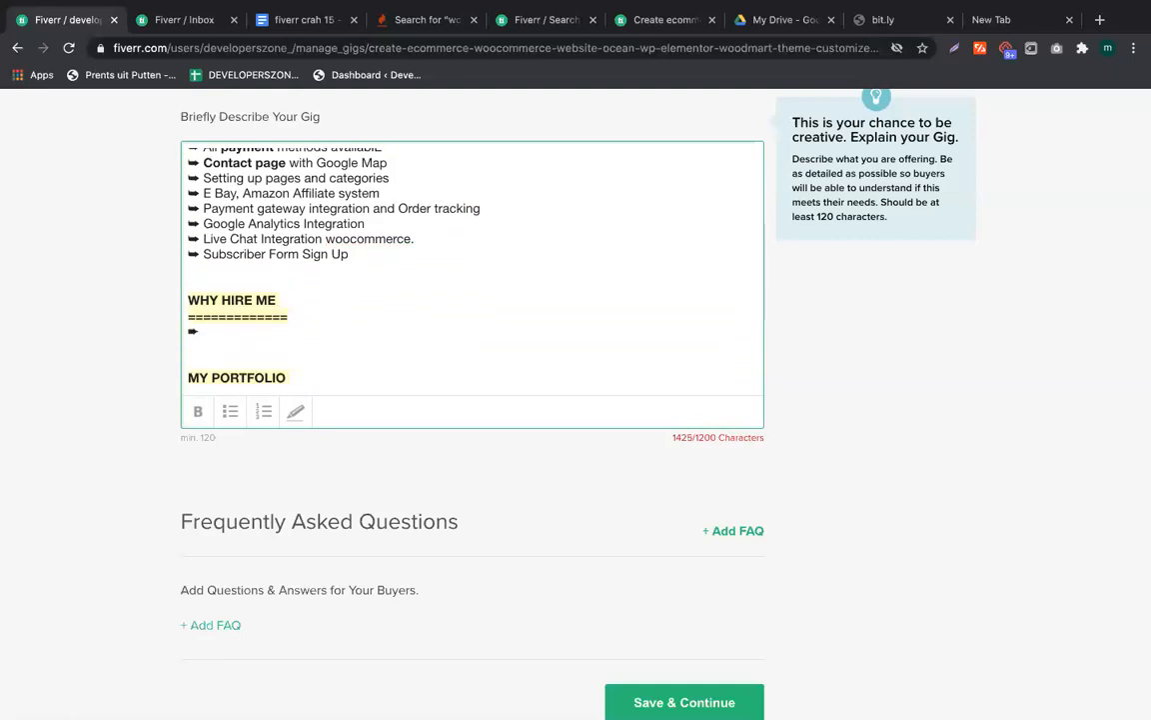
type("Unli")
type("mited revision")
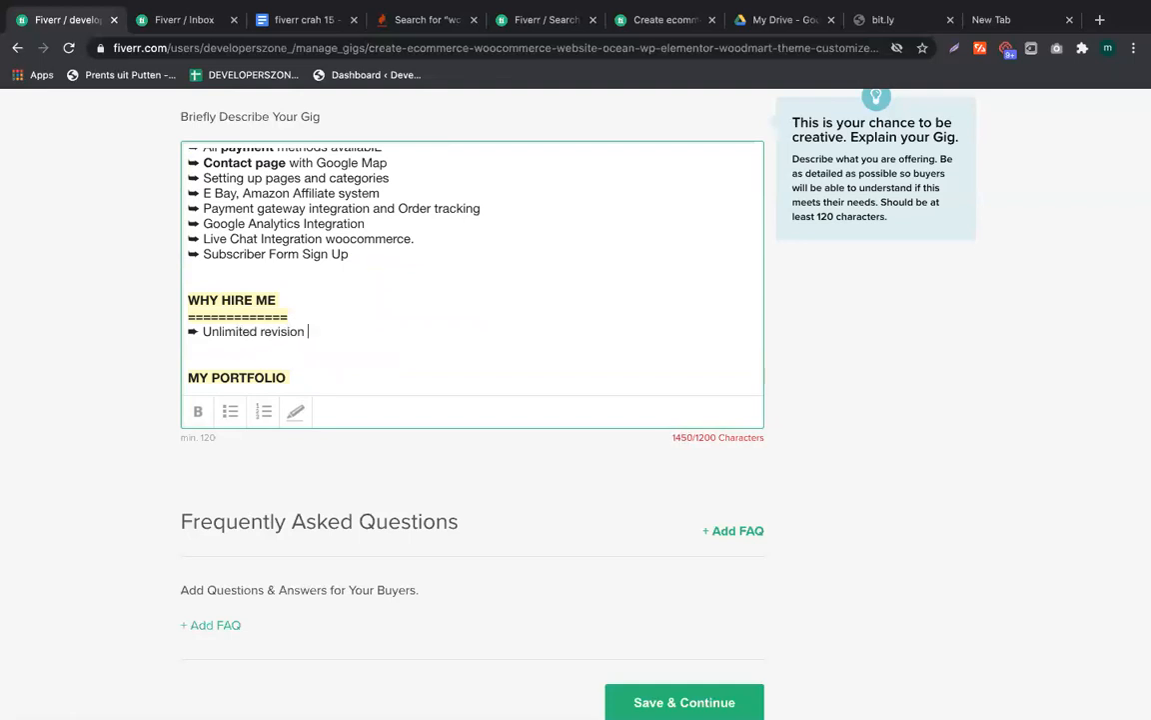
Add the arrow bullet point "Fastest delivery" under WHY HIRE ME, followed by another empty arrow bullet
key("Return")
key("ctrl+v")
type("Fastest delo")
type("very")
key("ctrl+v")
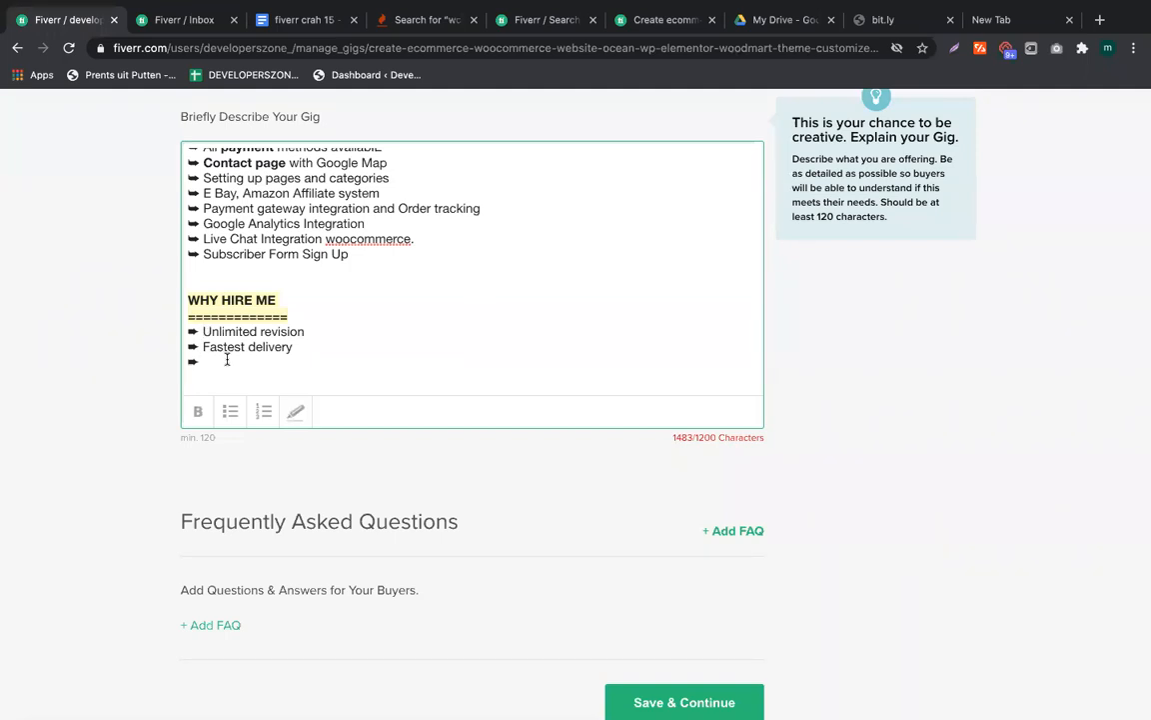
scroll(227, 359, "up", 2)
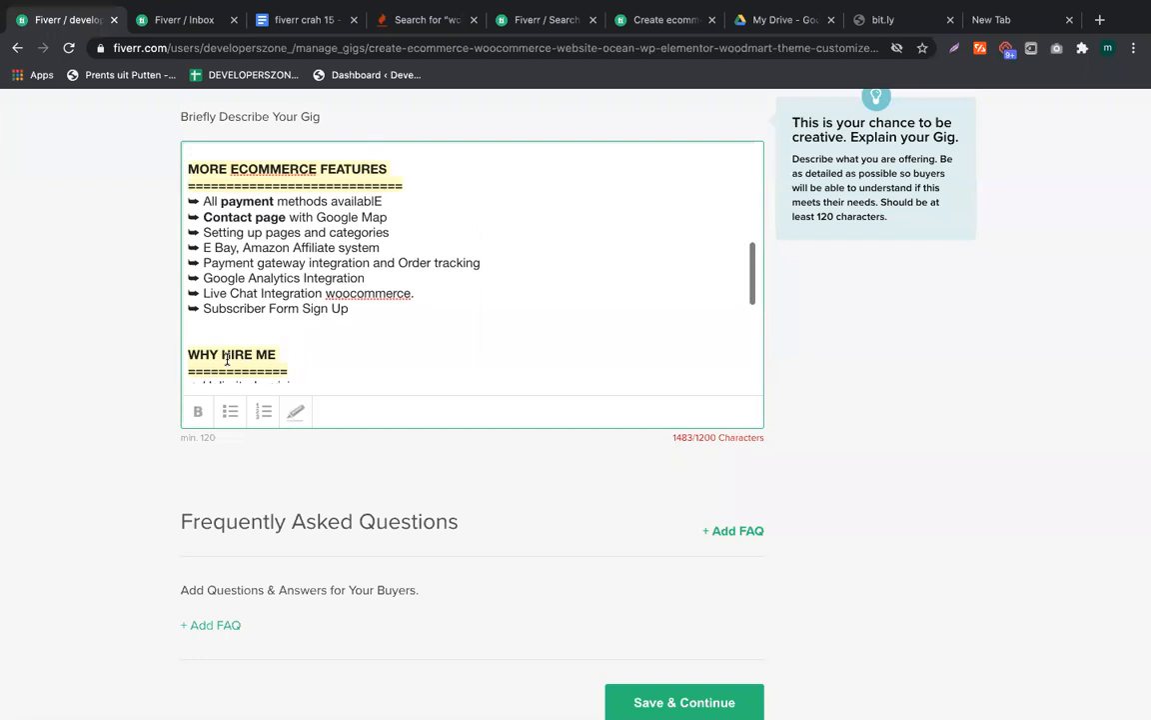
scroll(337, 296, "down", 3)
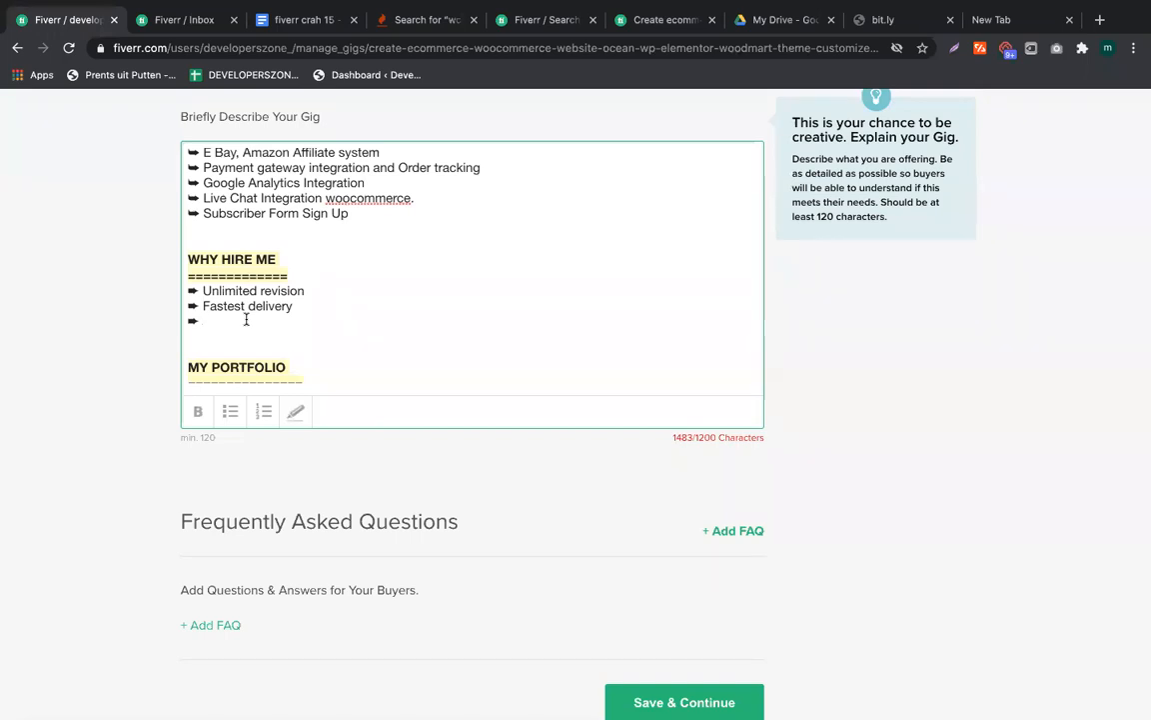
Add the arrow bullet points "Full Refund If I failed to satisfy you" and "100% satisfaction" under WHY HIRE ME
type("Full Refund If I failed to sati")
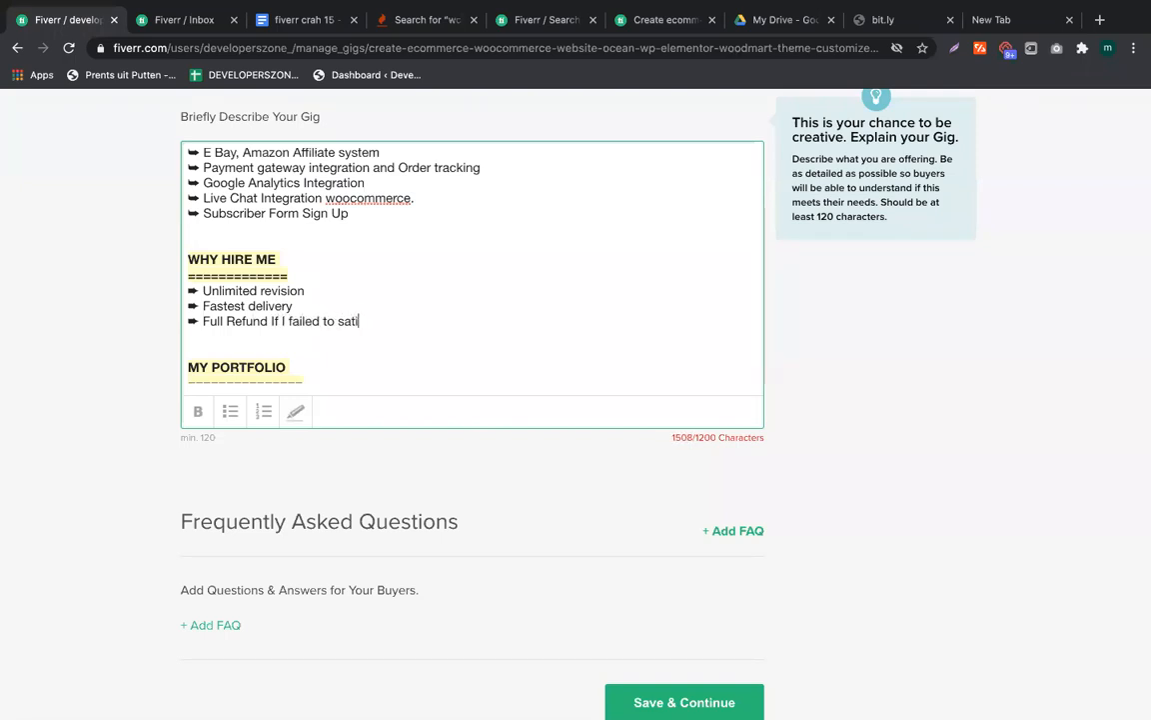
type("sfy you")
key("Return")
key("BackSpace")
key("Return")
key("super+v")
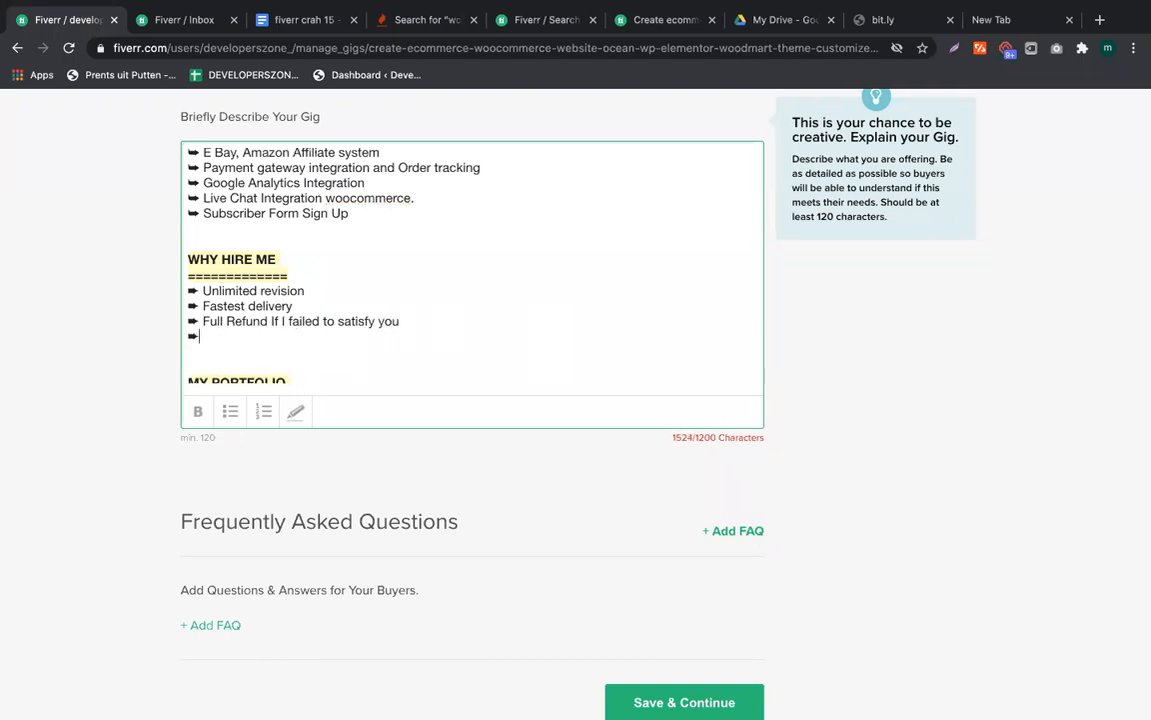
type("100%")
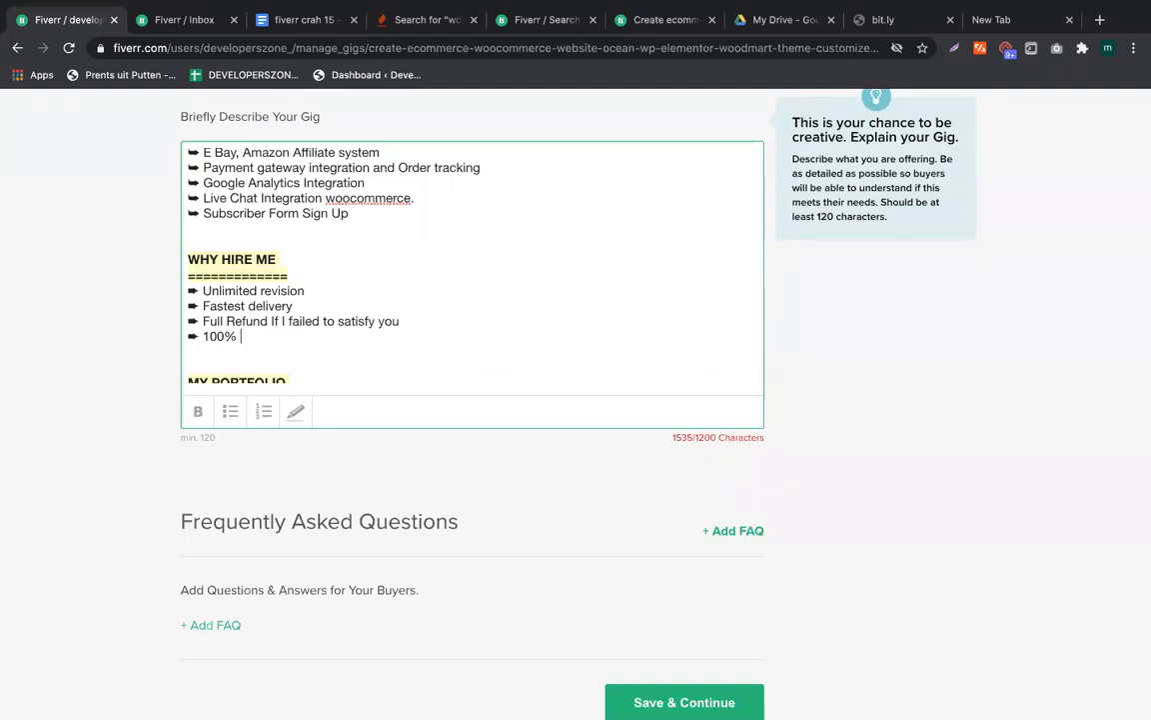
type("satisfaction")
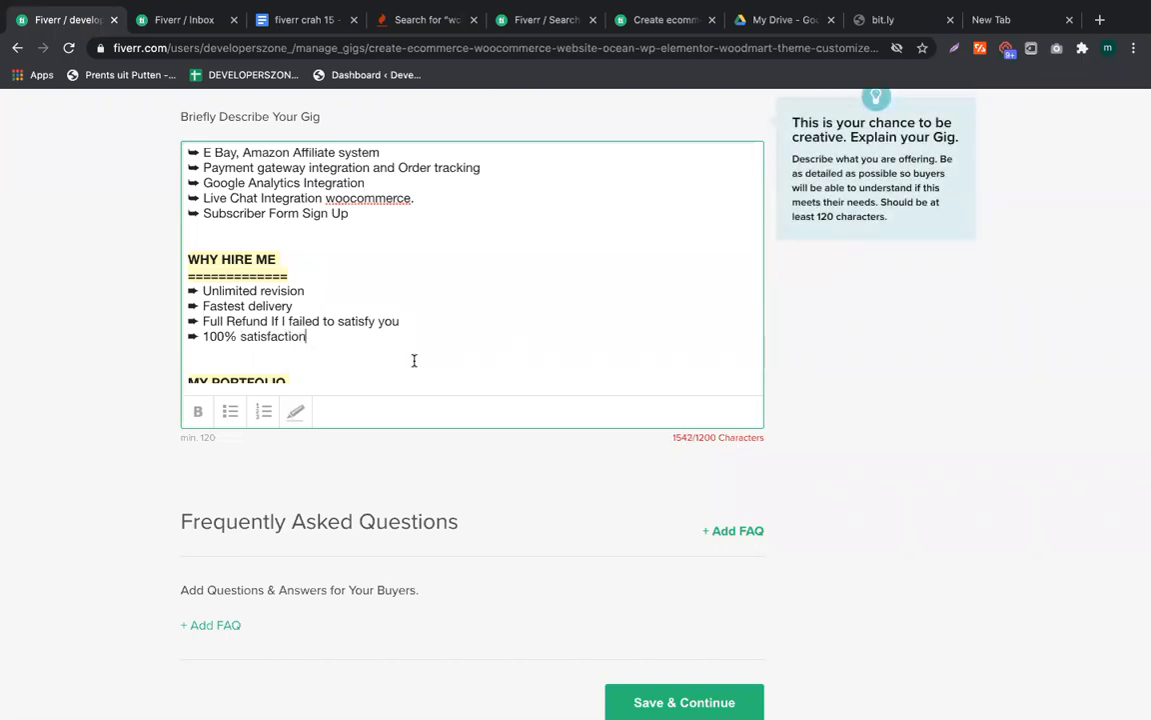
Review the WHY HIRE ME bullet points and the neighbouring sections of the gig description
scroll(280, 317, "down", 2)
scroll(280, 318, "up", 1)
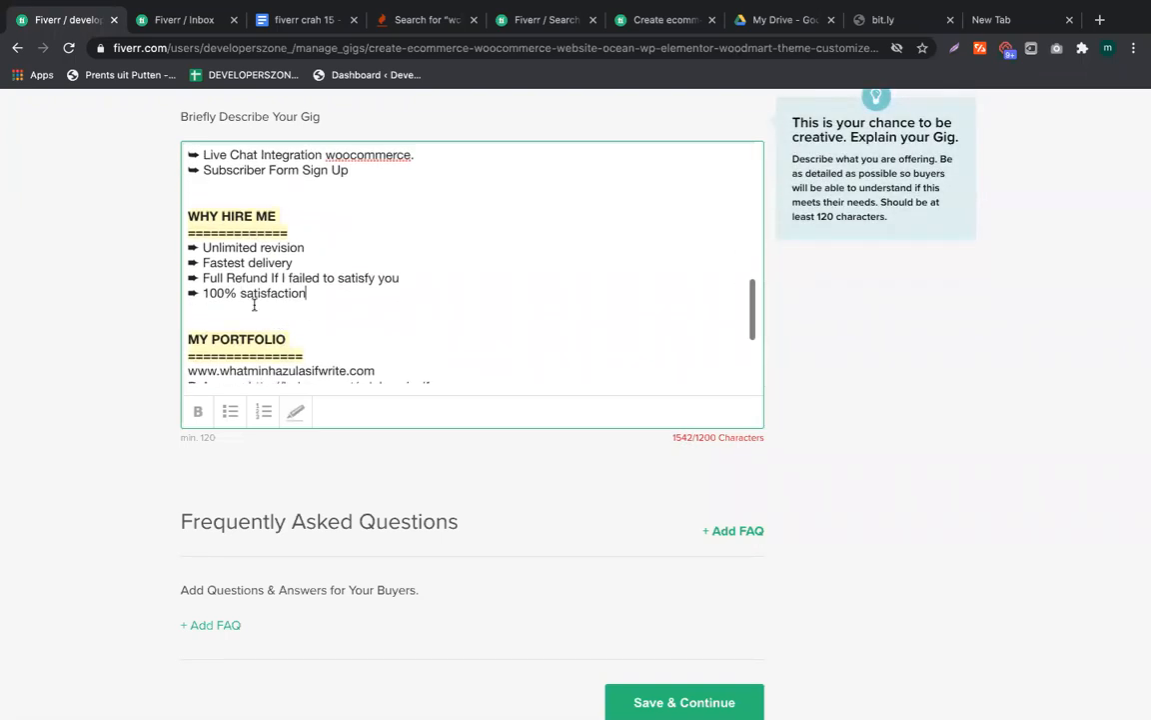
left_click_drag(203, 247, 338, 249)
left_click(338, 249)
scroll(270, 304, "down", 2)
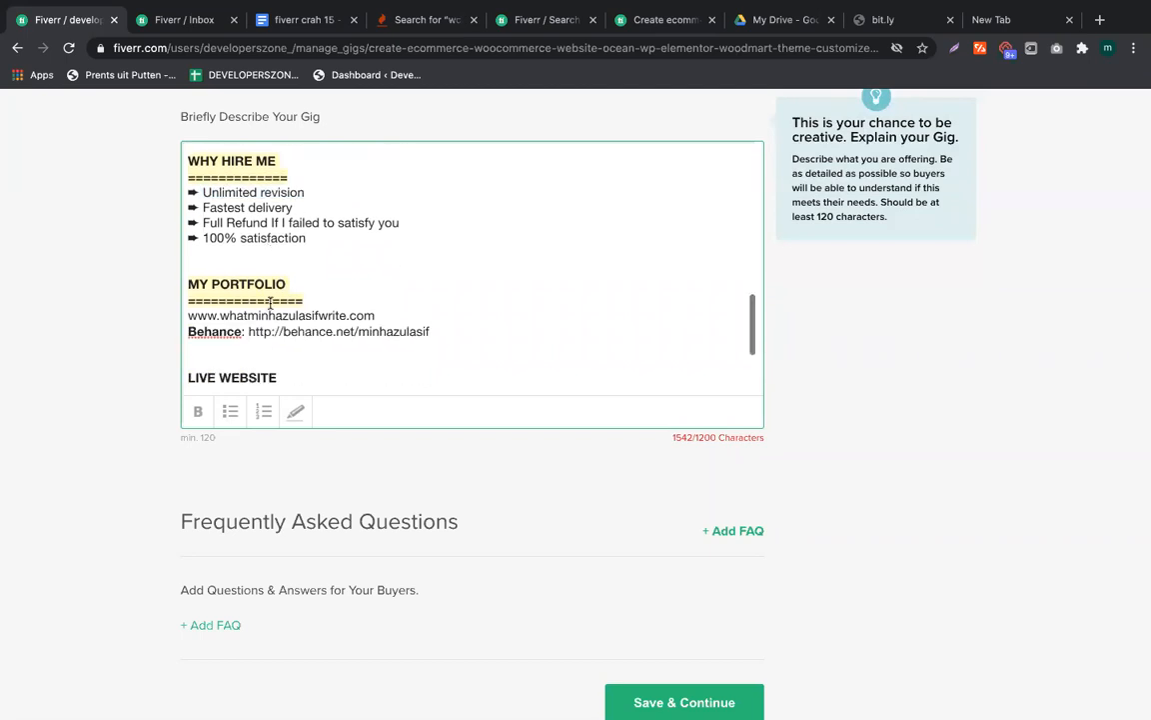
scroll(270, 304, "up", 5)
right_click(269, 307)
left_click(305, 276)
scroll(302, 280, "down", 3)
scroll(304, 315, "down", 1)
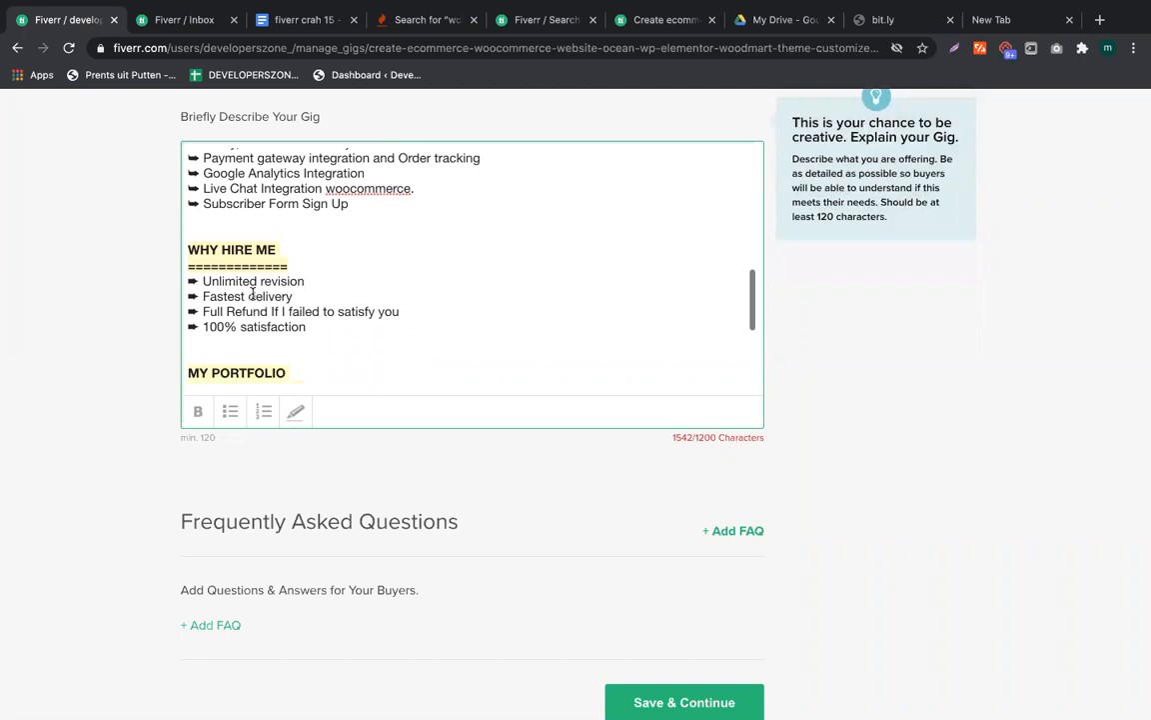
left_click_drag(200, 281, 334, 290)
left_click(245, 311)
triple_click(313, 283)
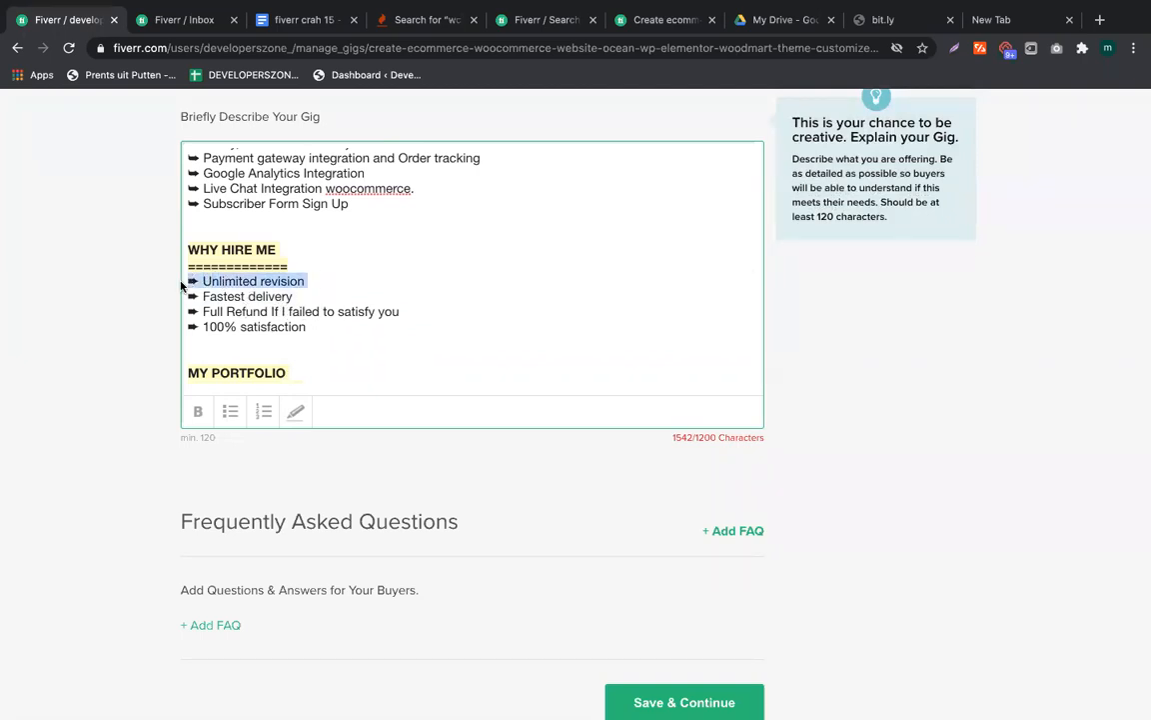
left_click_drag(312, 288, 159, 296)
left_click_drag(433, 320, 168, 316)
left_click(405, 307)
left_click(352, 321)
Shorten the bullets under MORE ECOMMERCE FEATURES to "Live Chat", "Subscriber Form" and "Google Analytics"
scroll(352, 321, "up", 1)
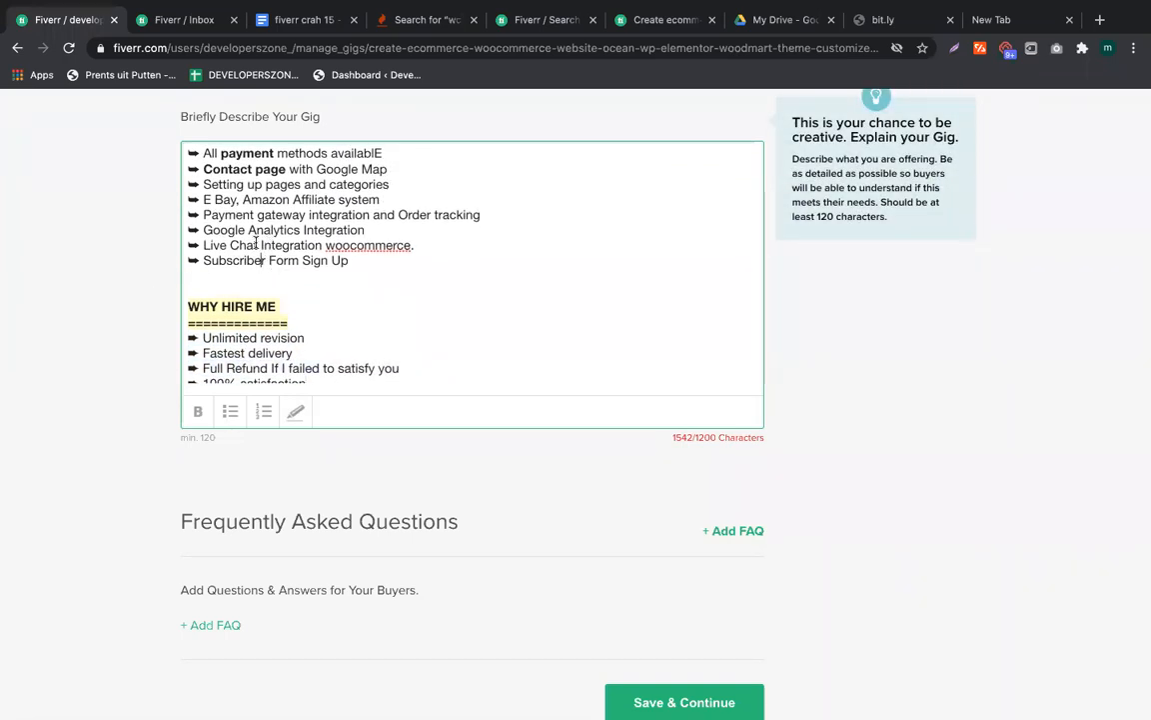
left_click_drag(260, 244, 414, 246)
key("BackSpace")
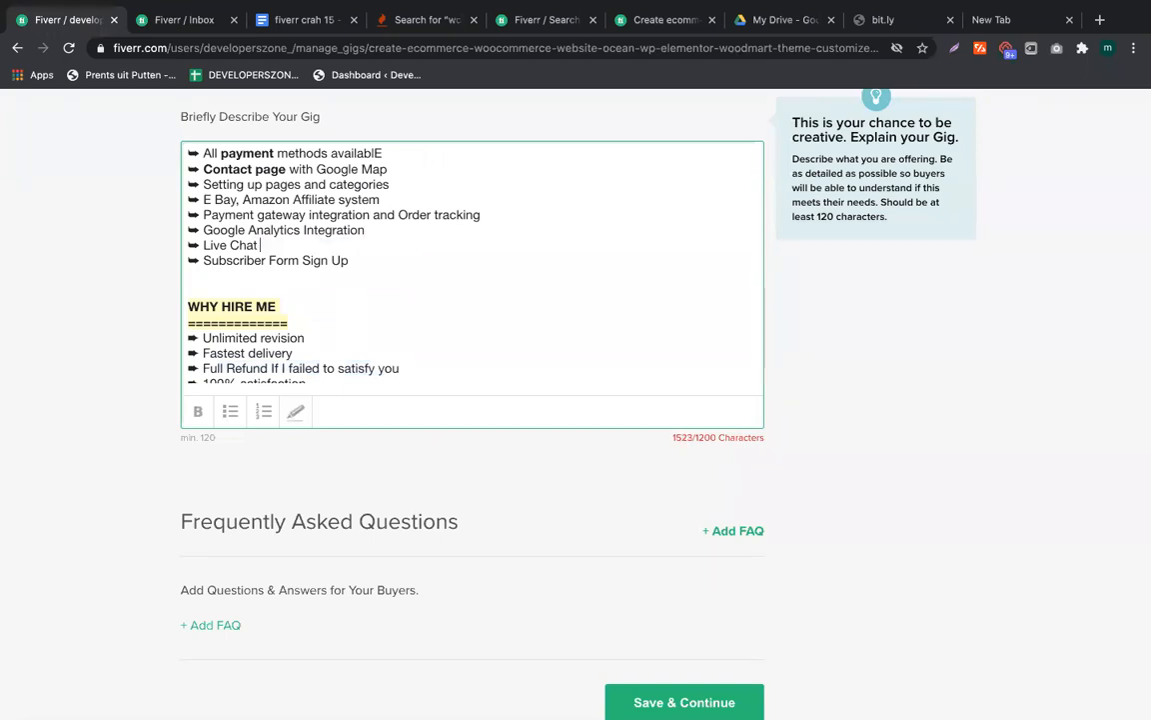
left_click_drag(299, 260, 365, 230)
key("BackSpace")
key("BackSpace")
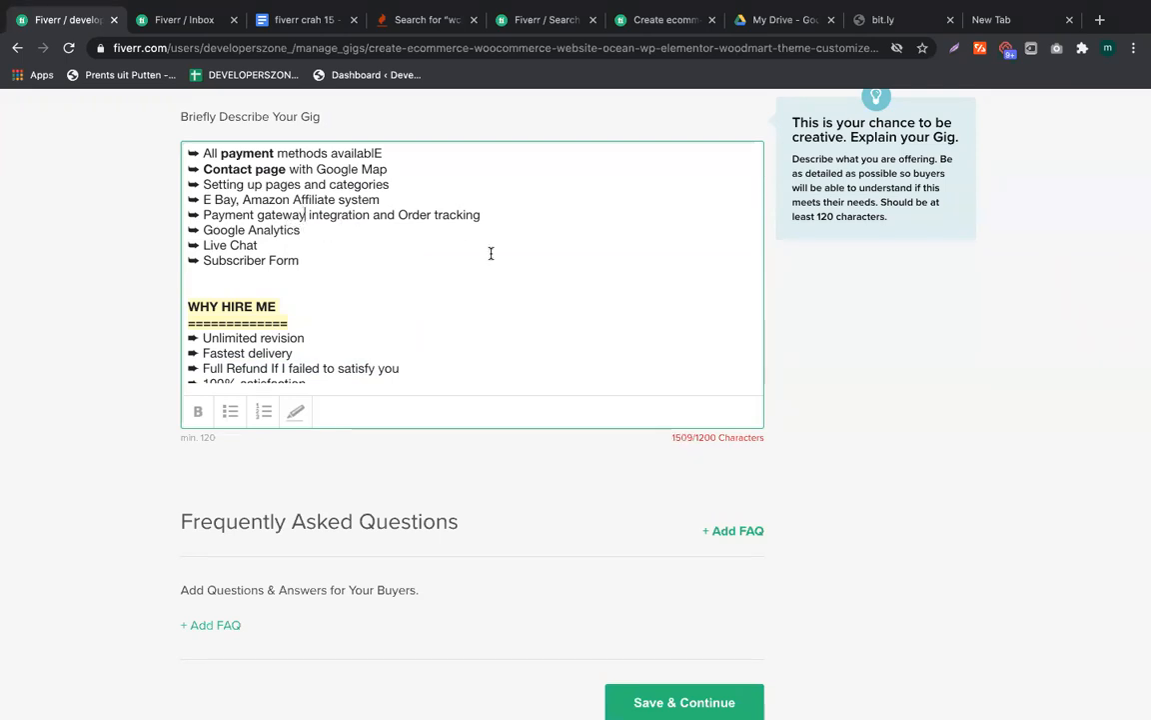
Delete the "Payment gateway integration and Order tracking" bullet from MORE ECOMMERCE FEATURES
left_click_drag(310, 215, 481, 216)
key("BackSpace")
left_click_drag(306, 215, 188, 215)
key("BackSpace")
key("BackSpace")
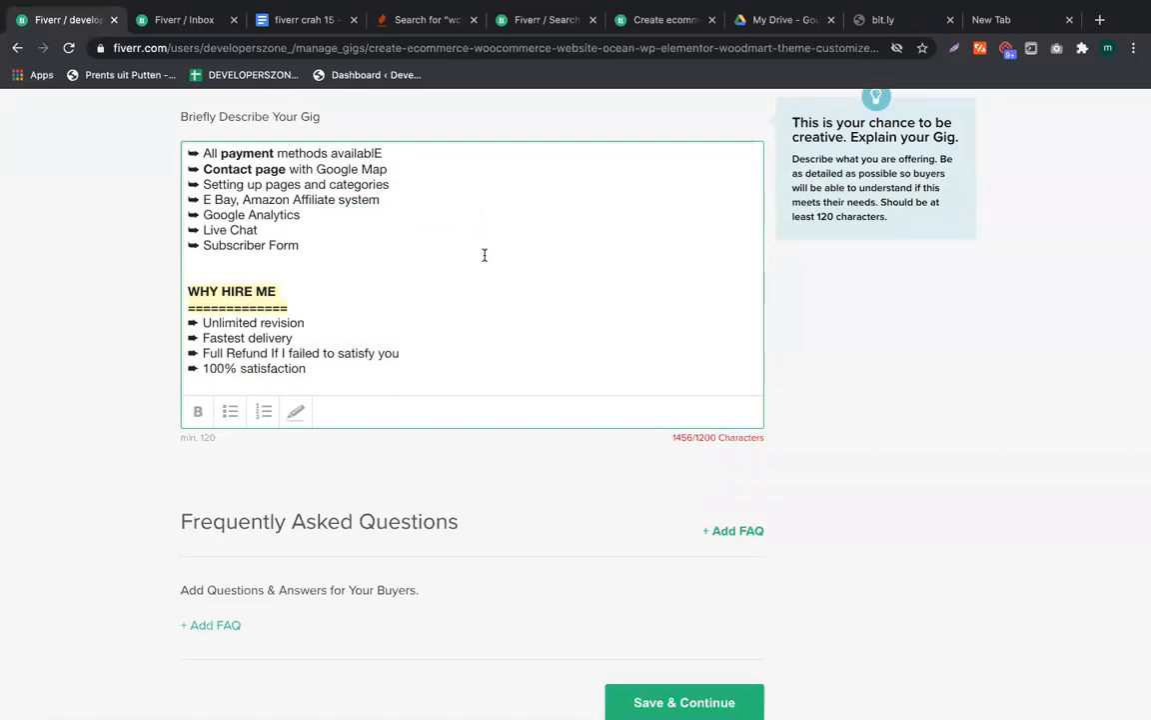
Shorten the Google Map contact bullet to "Contact page" and the payment bullet to "All payment methods"
scroll(314, 195, "up", 2)
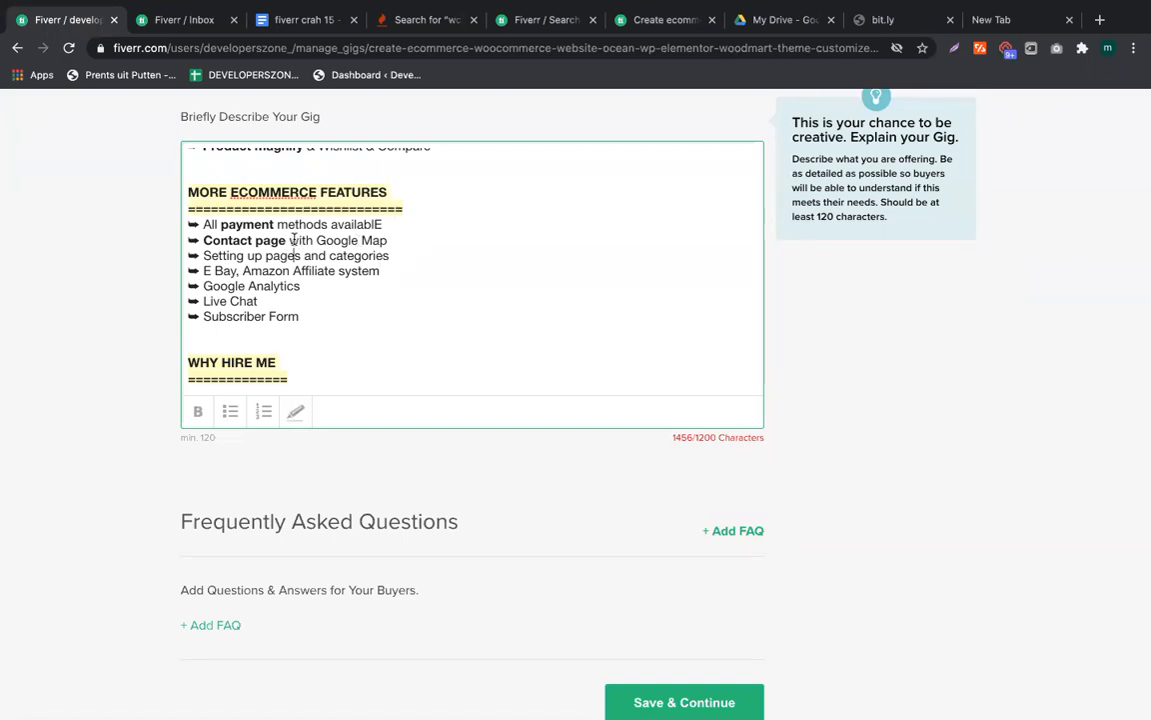
left_click_drag(291, 240, 388, 240)
key("BackSpace")
double_click(347, 222)
key("BackSpace")
key("BackSpace")
Delete the "Chatbot for service support" bullet from MY FEATURES and shorten the last bullet to "Product magnify"
scroll(329, 240, "up", 3)
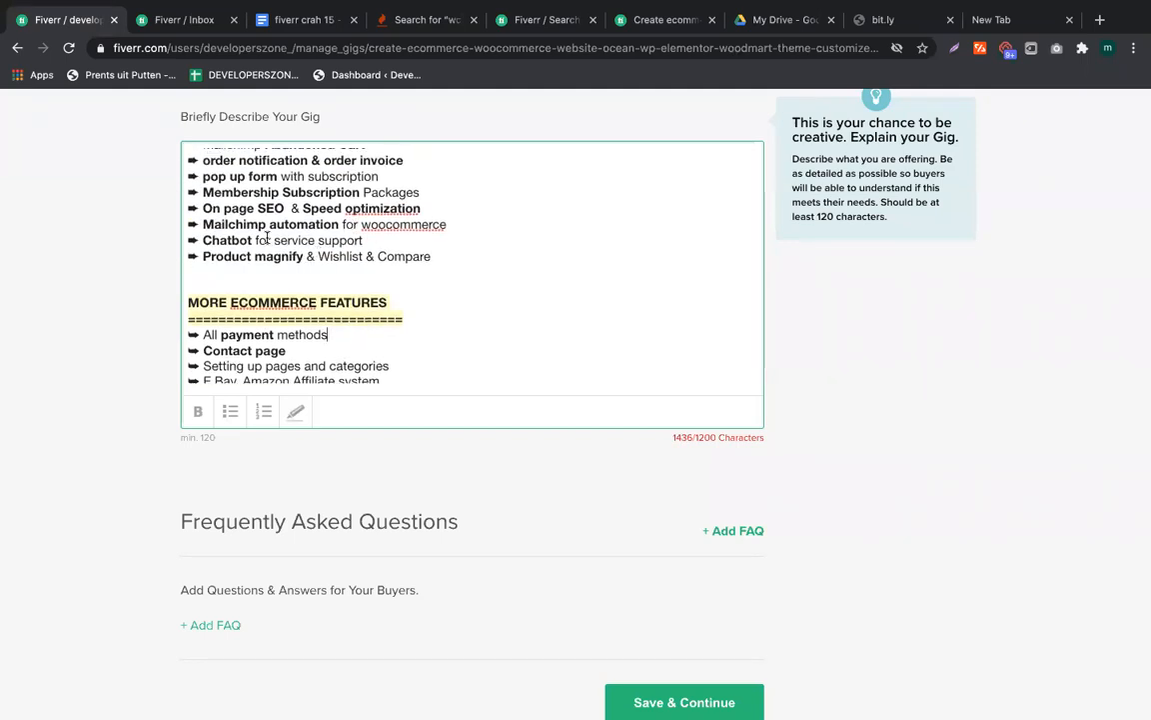
scroll(255, 239, "down", 2)
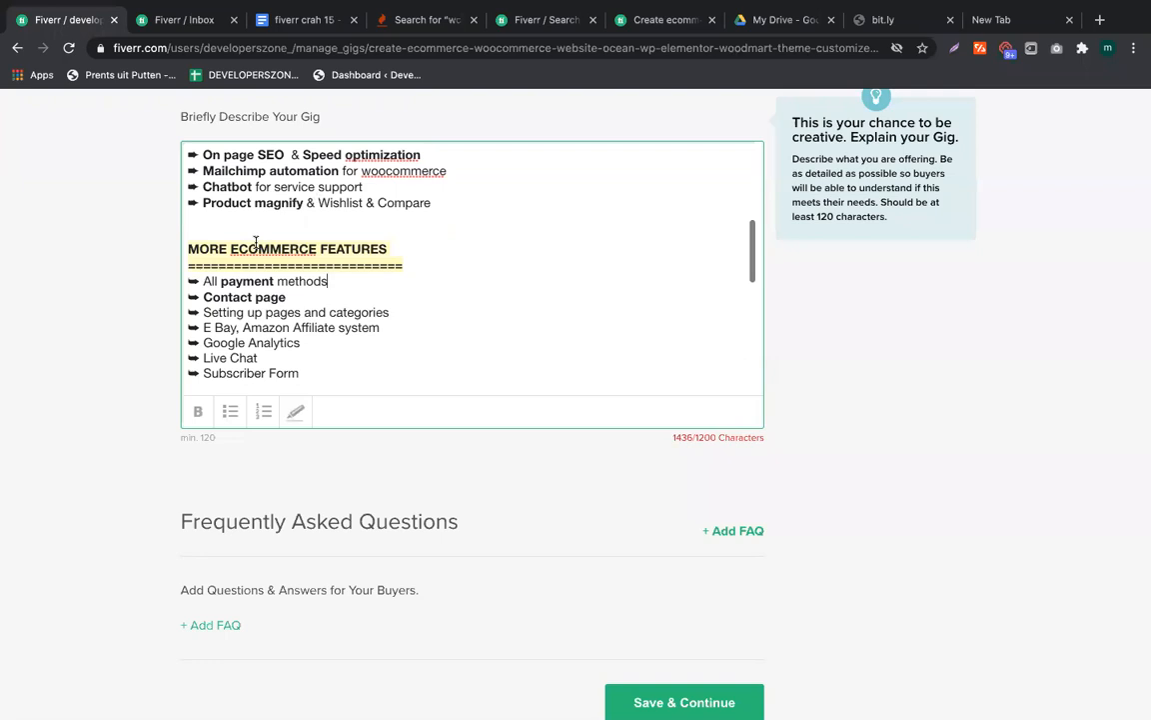
scroll(254, 245, "up", 1)
scroll(256, 240, "down", 2)
scroll(255, 249, "up", 2)
triple_click(378, 208)
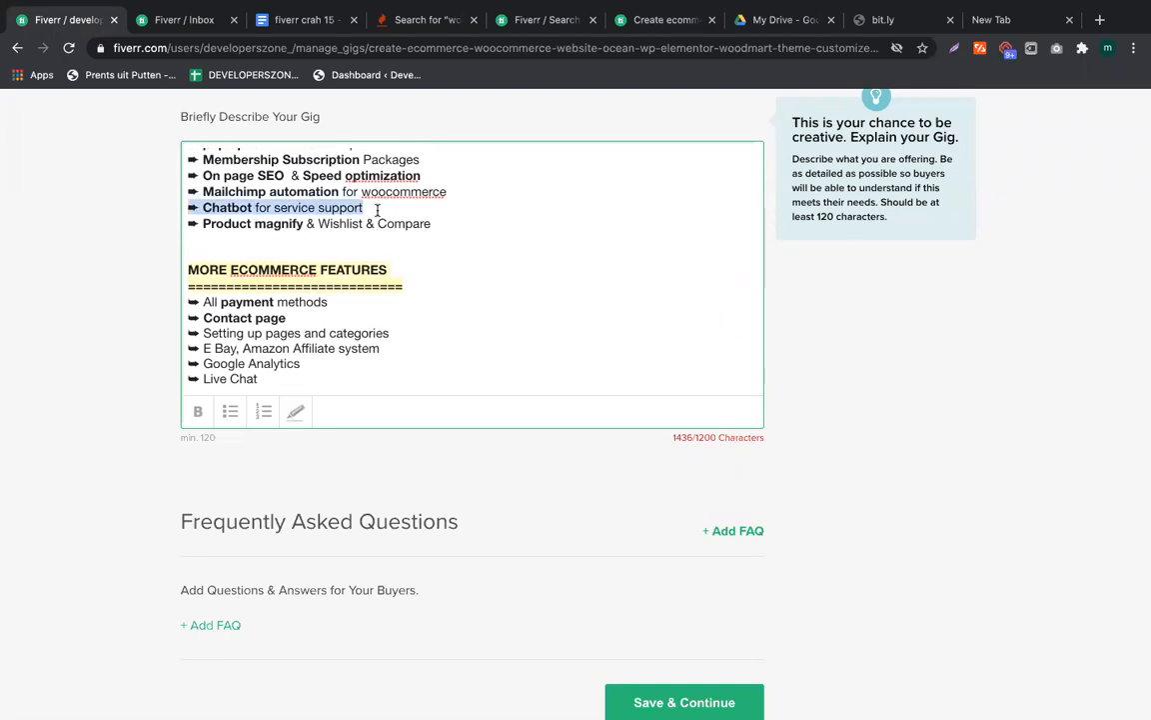
key("BackSpace")
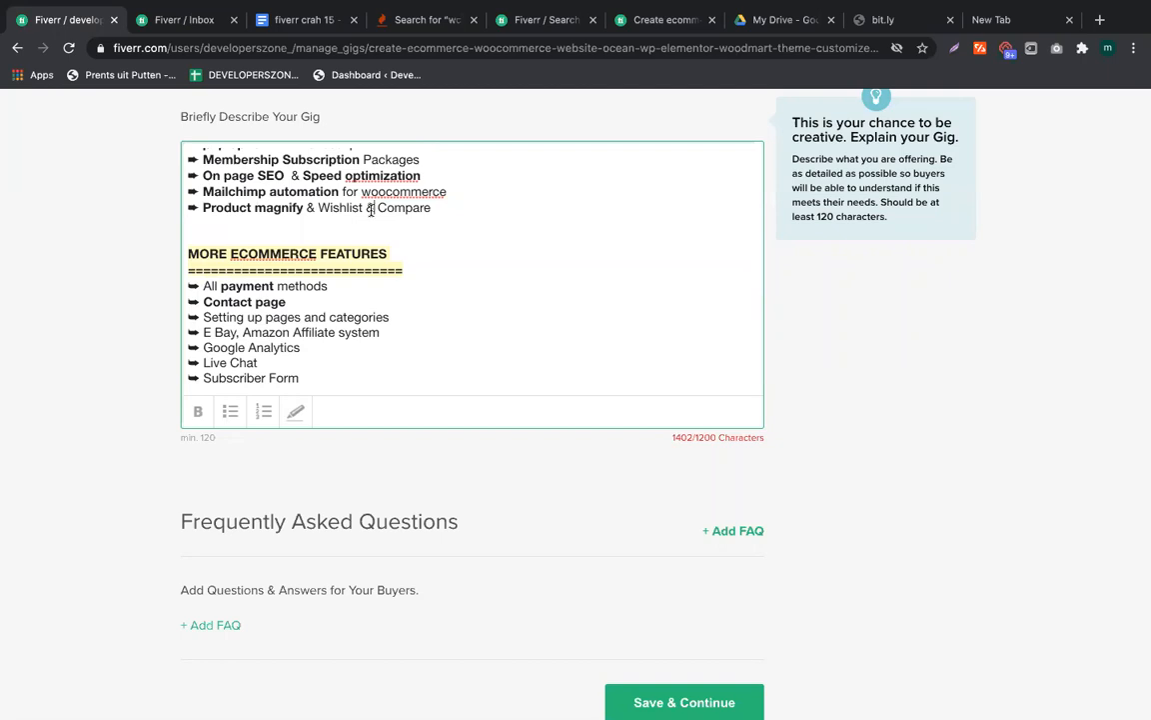
left_click_drag(307, 207, 432, 208)
key("BackSpace")
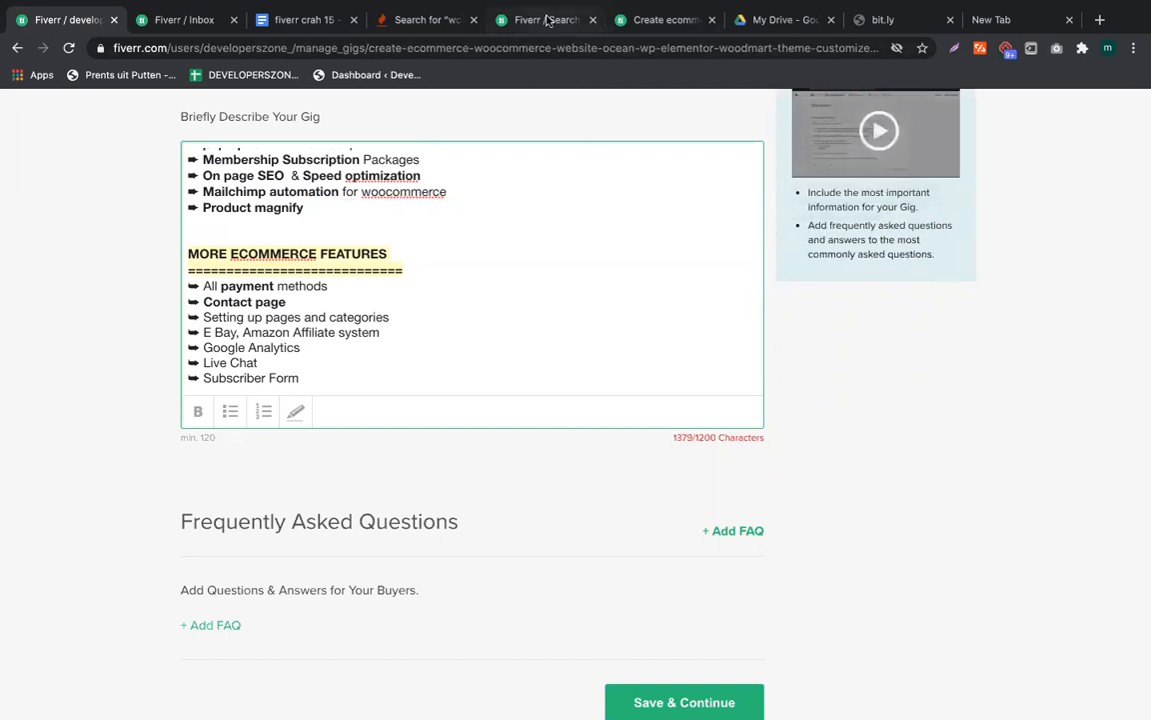
Examine the competing WooCommerce gig's description and feature list for comparison, and return to the gig being edited
left_click(548, 20)
left_click(675, 14)
scroll(447, 331, "up", 10)
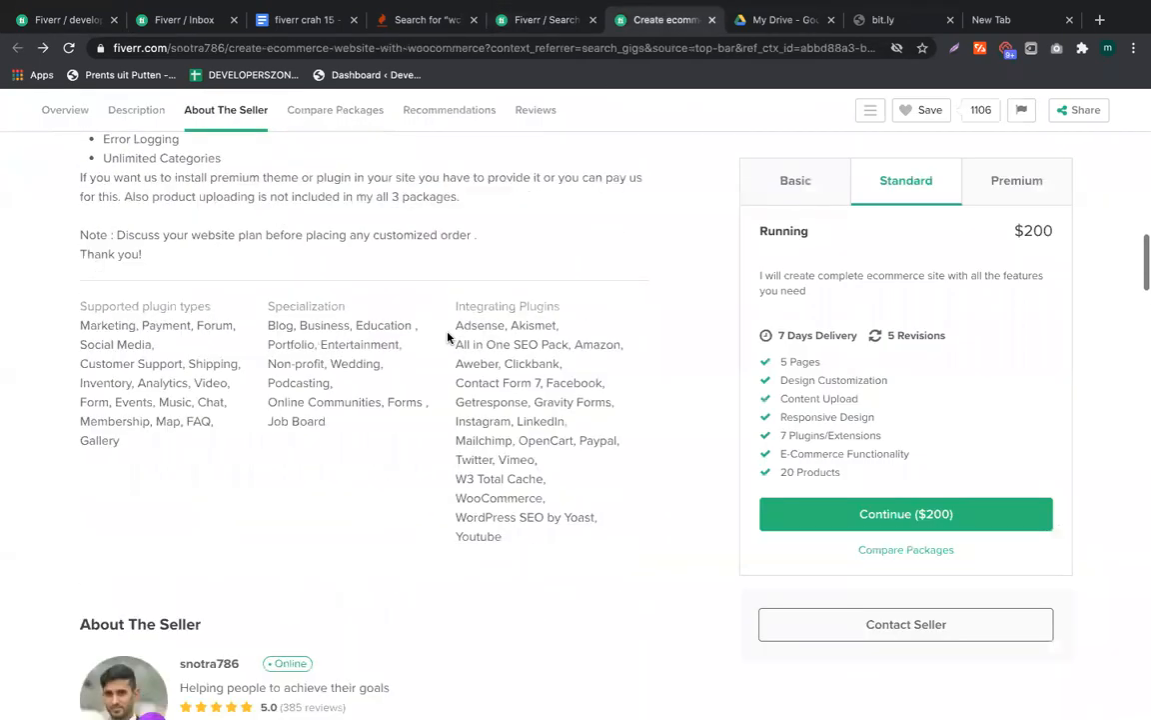
scroll(448, 337, "up", 5)
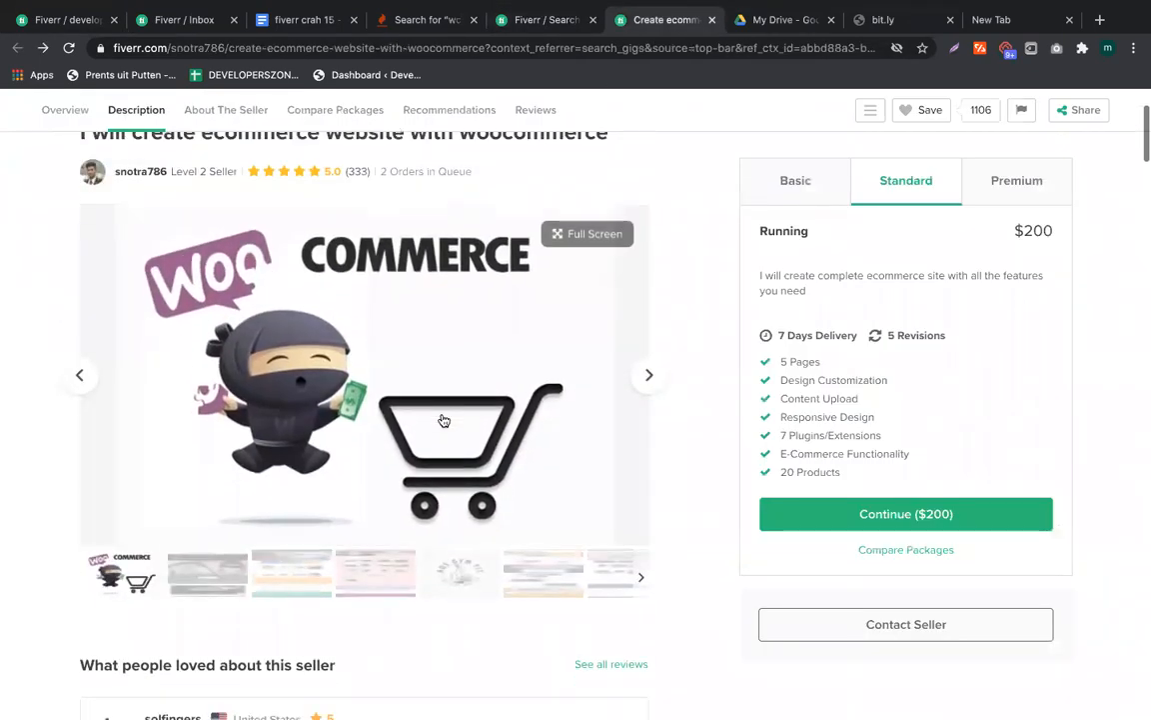
scroll(151, 500, "down", 5)
left_click_drag(113, 380, 186, 631)
scroll(186, 599, "down", 4)
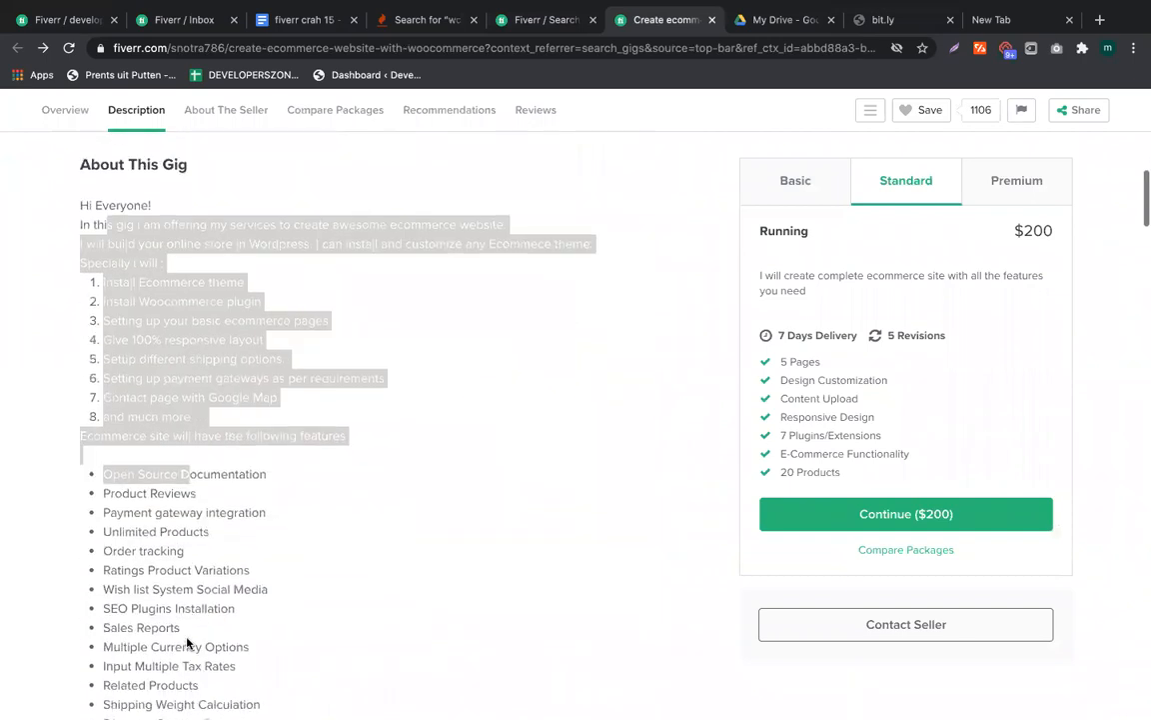
scroll(219, 499, "down", 5)
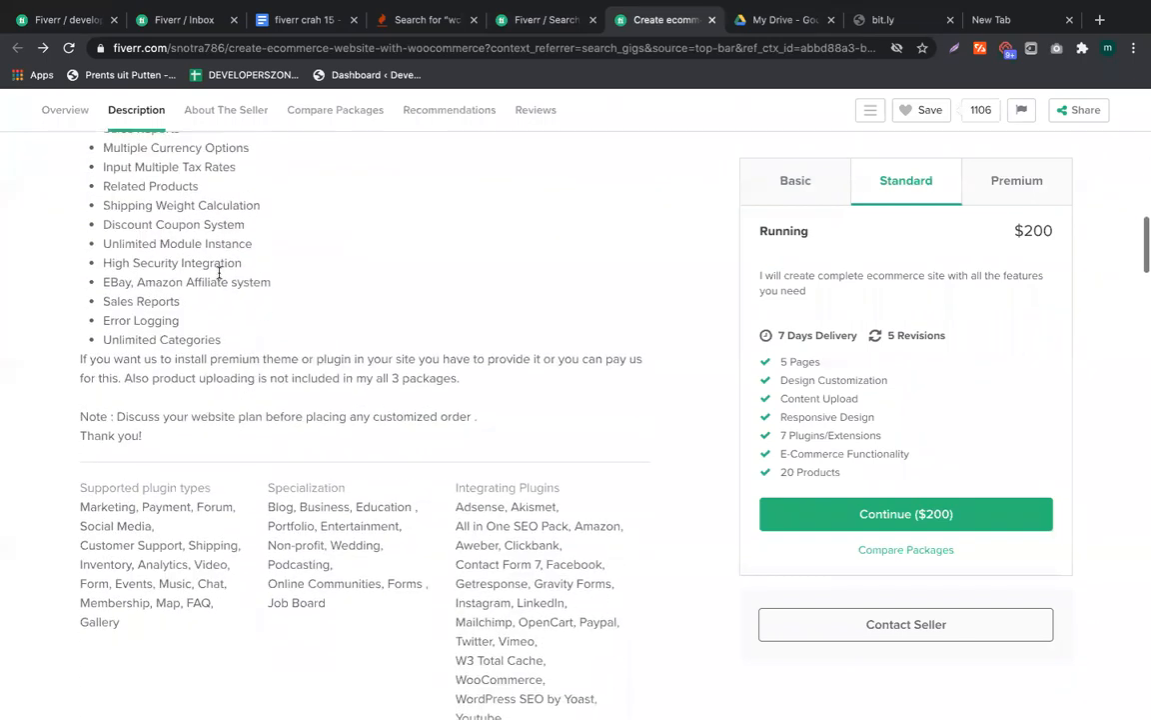
left_click(77, 19)
left_click(410, 265)
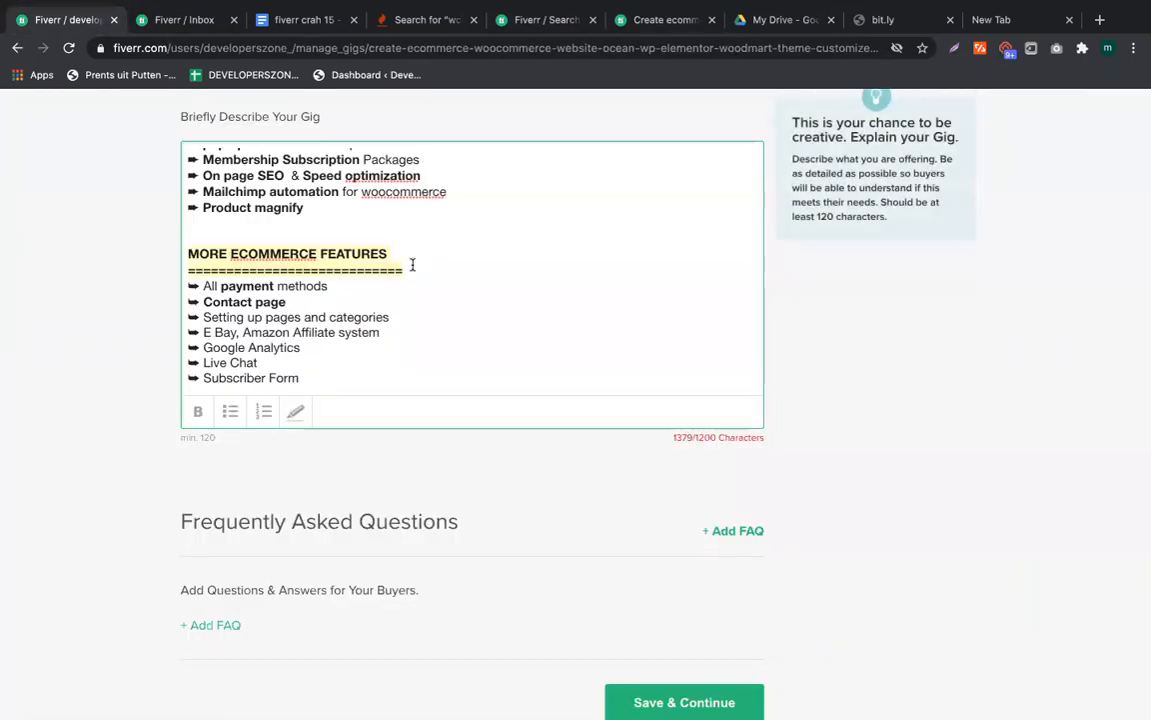
Read the introduction text in the About The Seller section of the competing WooCommerce gig
left_click(665, 19)
scroll(375, 539, "down", 9)
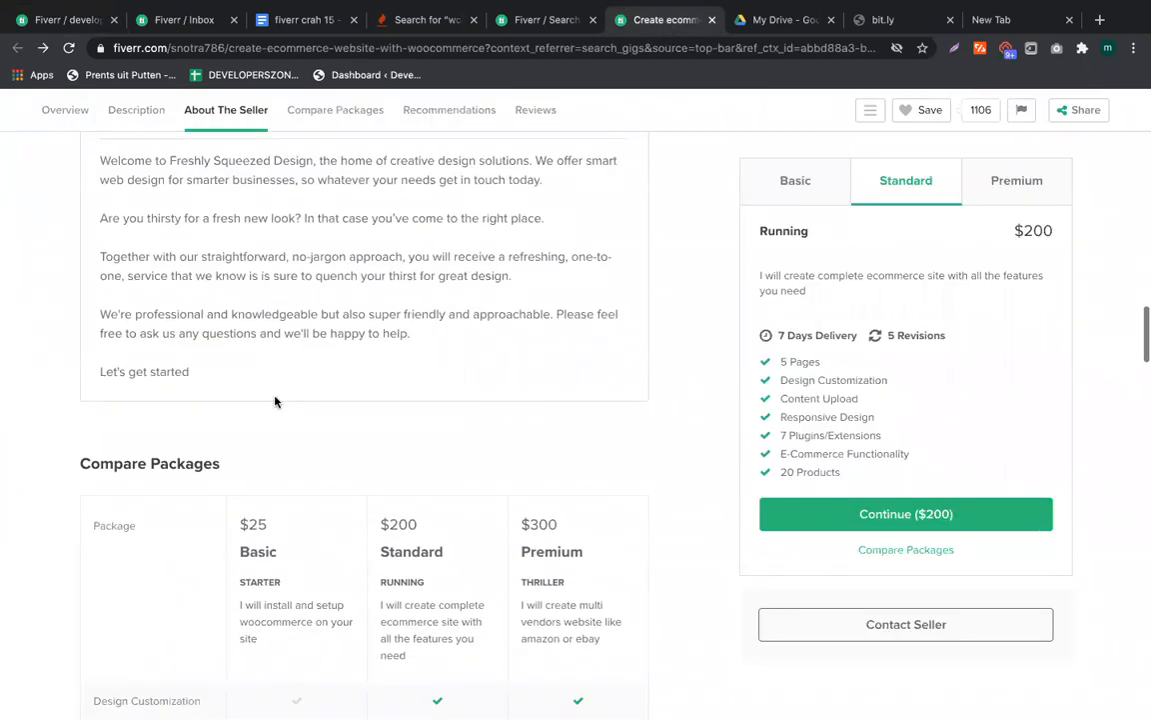
scroll(275, 399, "up", 2)
left_click_drag(449, 496, 134, 301)
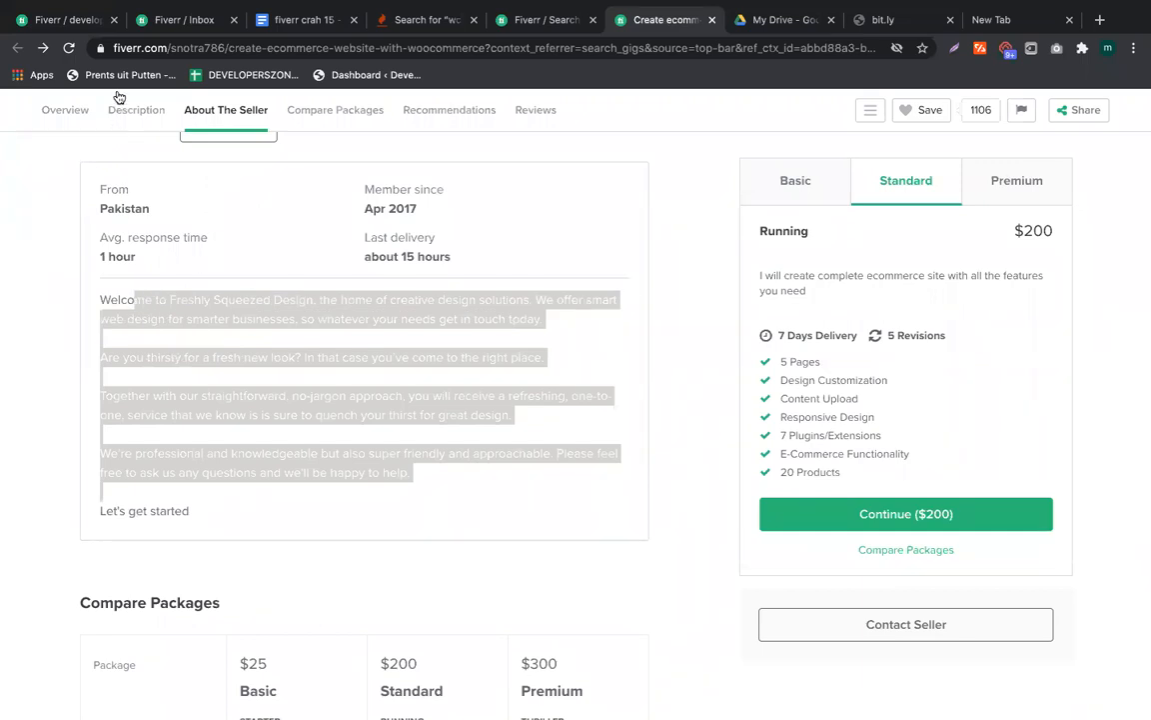
Return to the gig being edited and remove "for woocommerce" from the Mailchimp automation bullet
left_click(46, 14)
scroll(483, 374, "up", 3)
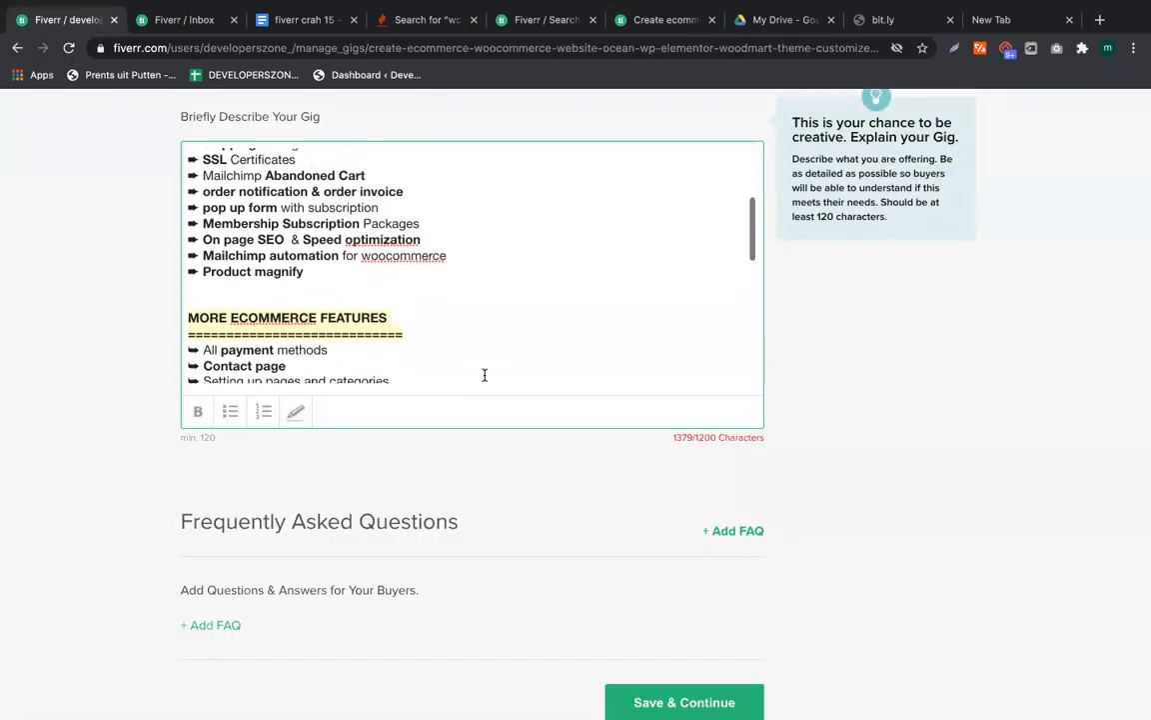
left_click_drag(345, 276, 446, 279)
key("BackSpace")
scroll(414, 279, "up", 1)
scroll(414, 278, "down", 2)
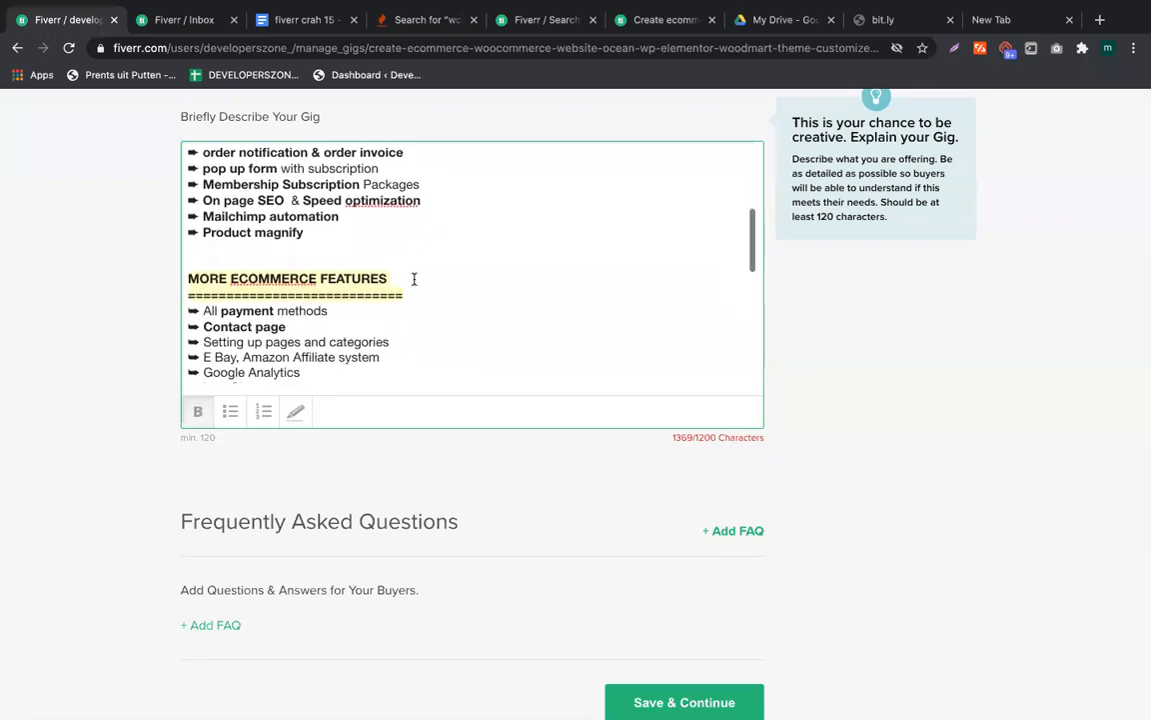
Save the description and continue to Requirements, and go back to Description & FAQ
scroll(606, 356, "down", 10)
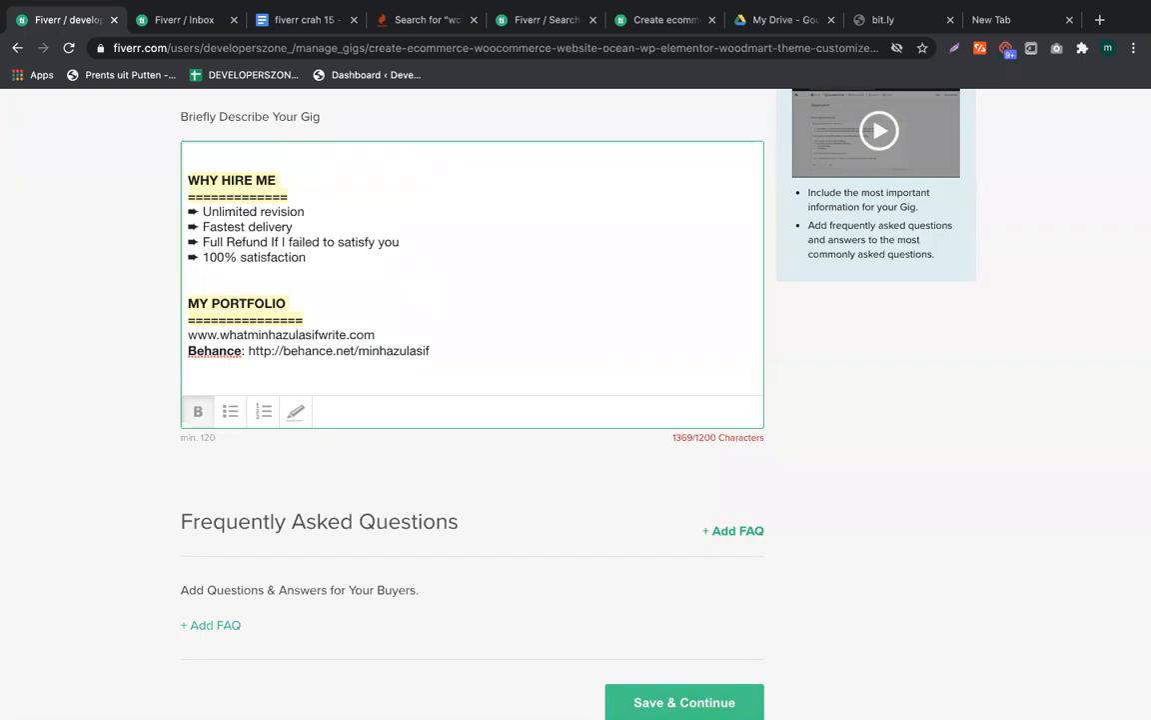
left_click(642, 700)
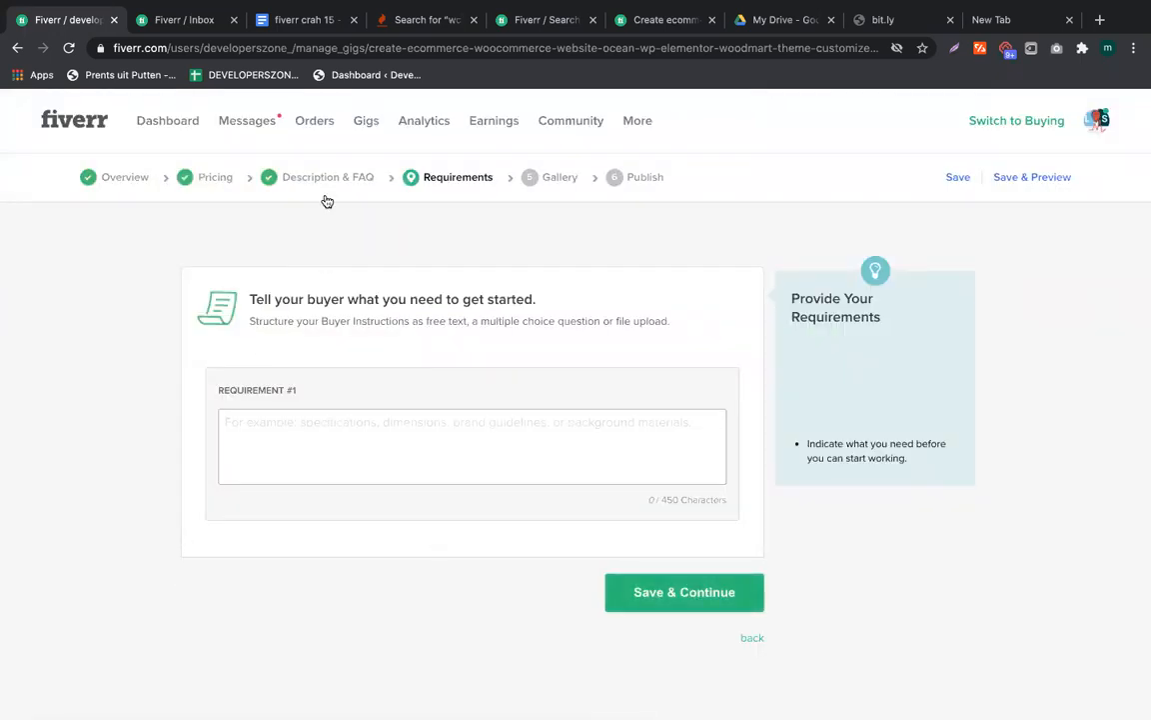
left_click(320, 180)
scroll(570, 477, "down", 5)
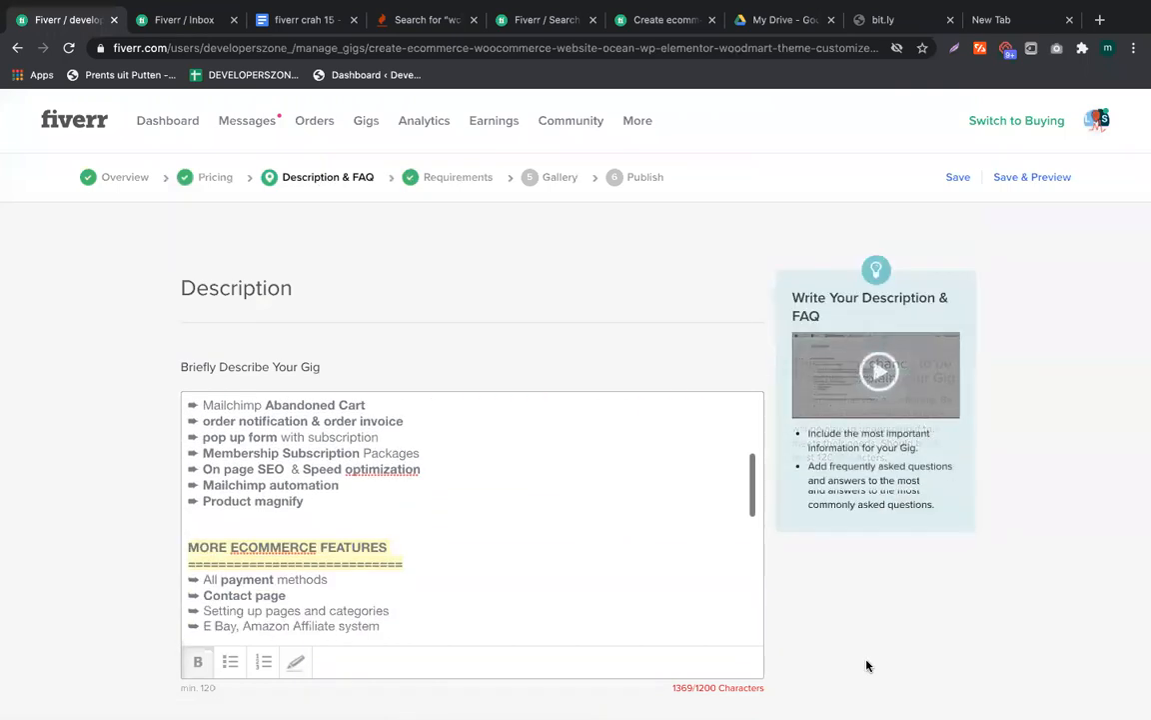
Check the description's character count against the 1200 limit and look over the full text from its beginning
scroll(751, 527, "down", 2)
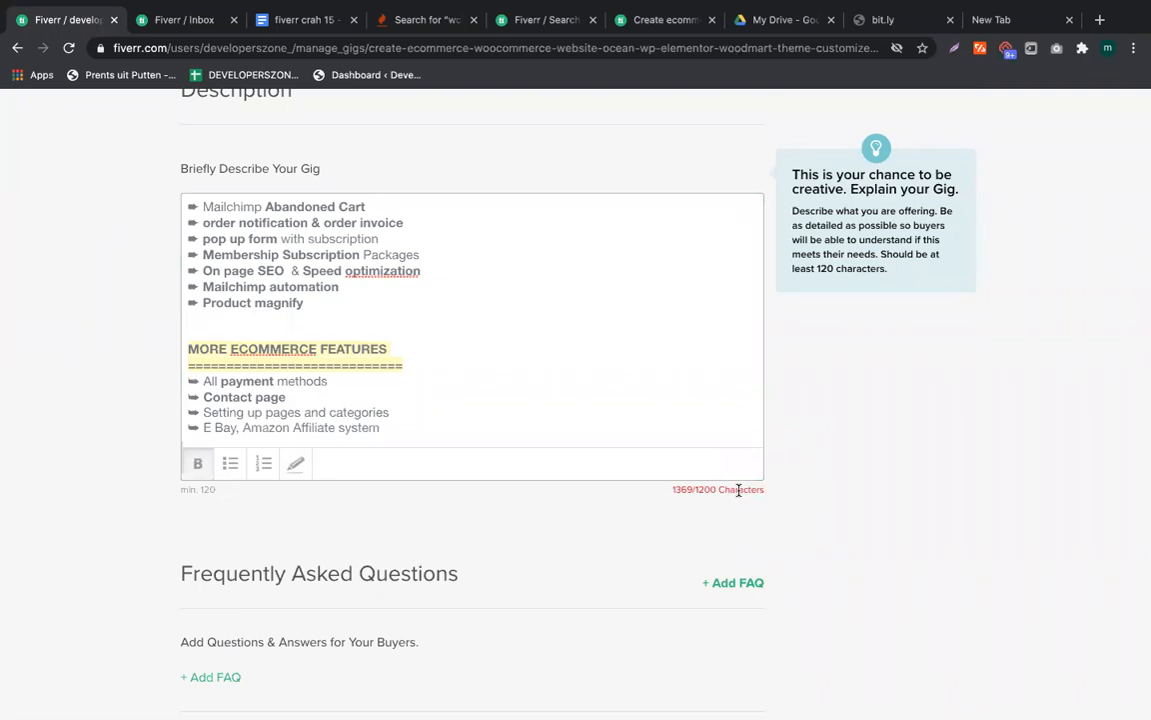
double_click(702, 489)
left_click(573, 413)
key("ctrl+a")
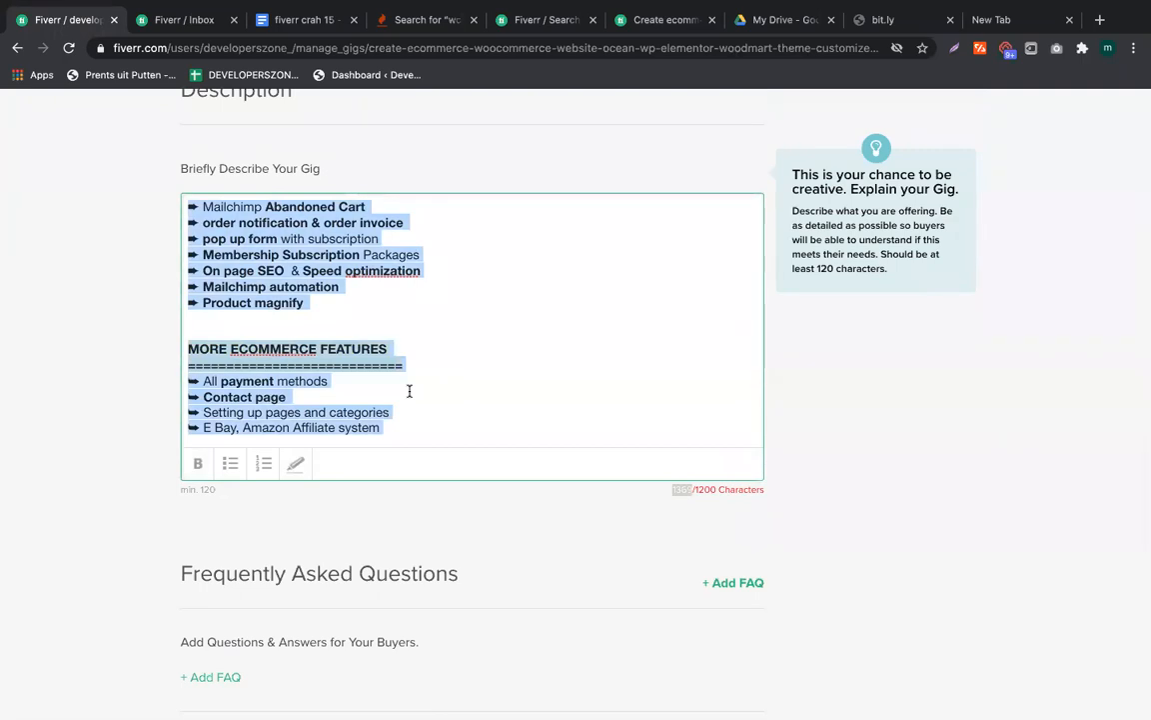
scroll(408, 391, "up", 5)
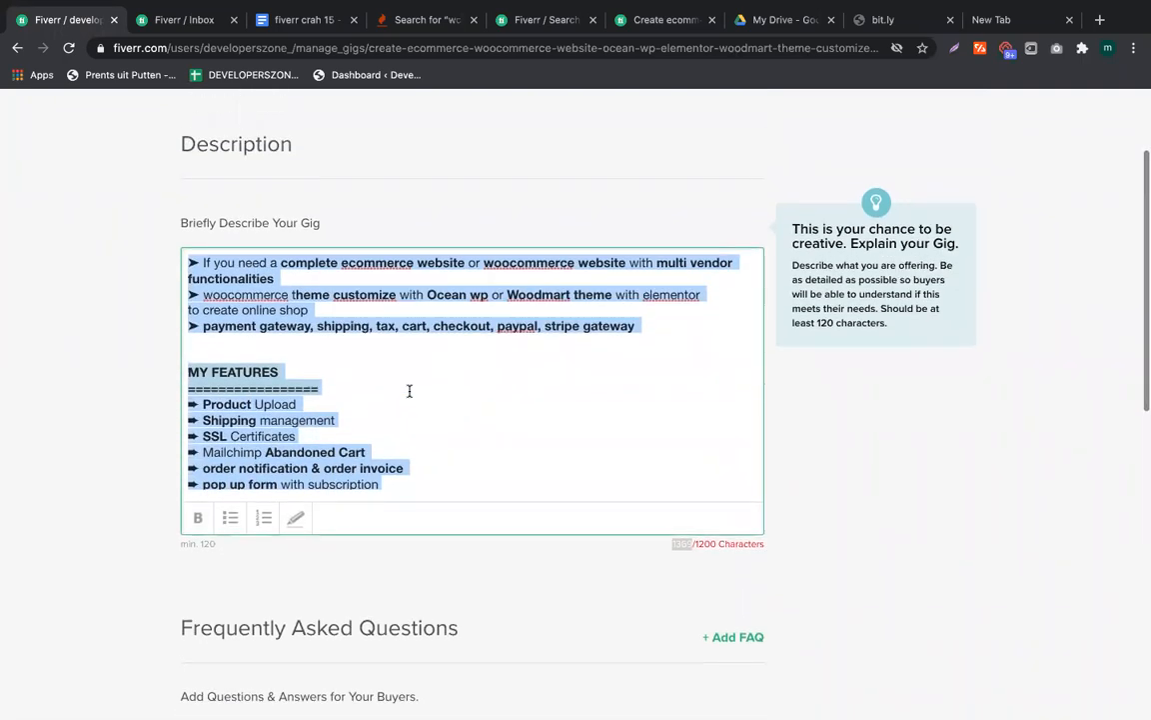
left_click(416, 372)
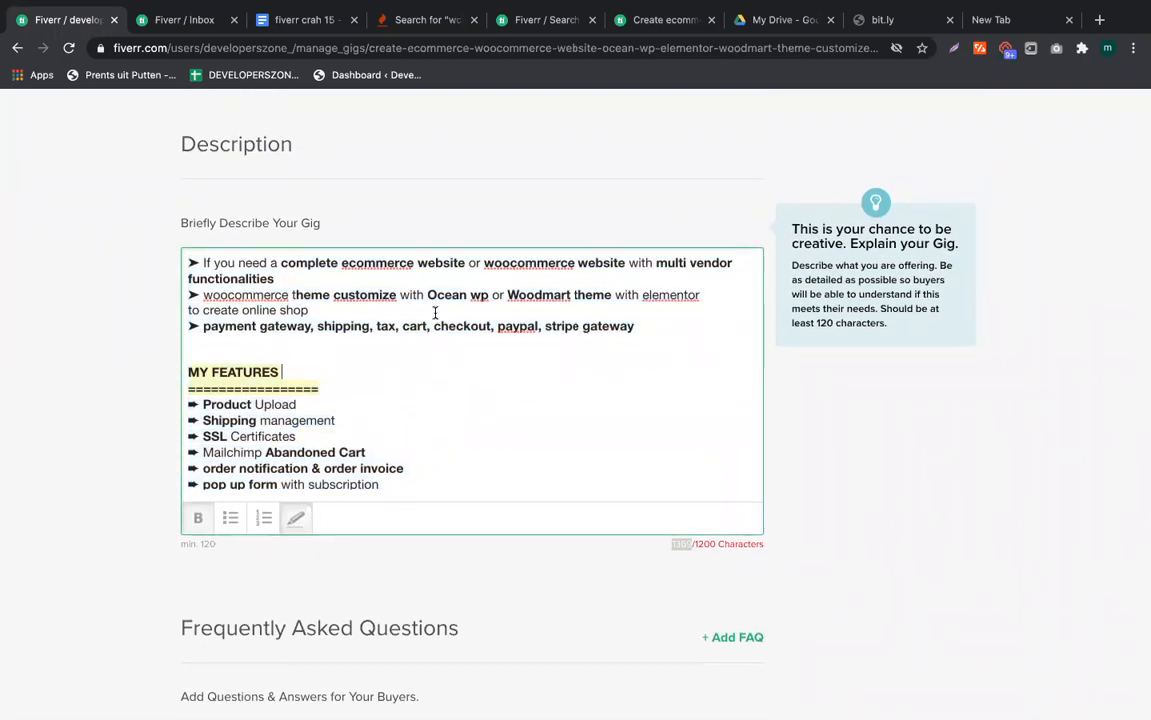
Search Google for "small seo keyword dencity" in the unreachable bit.ly page's place and choose the Keyword Density Checker result
left_click(892, 19)
left_click(561, 47)
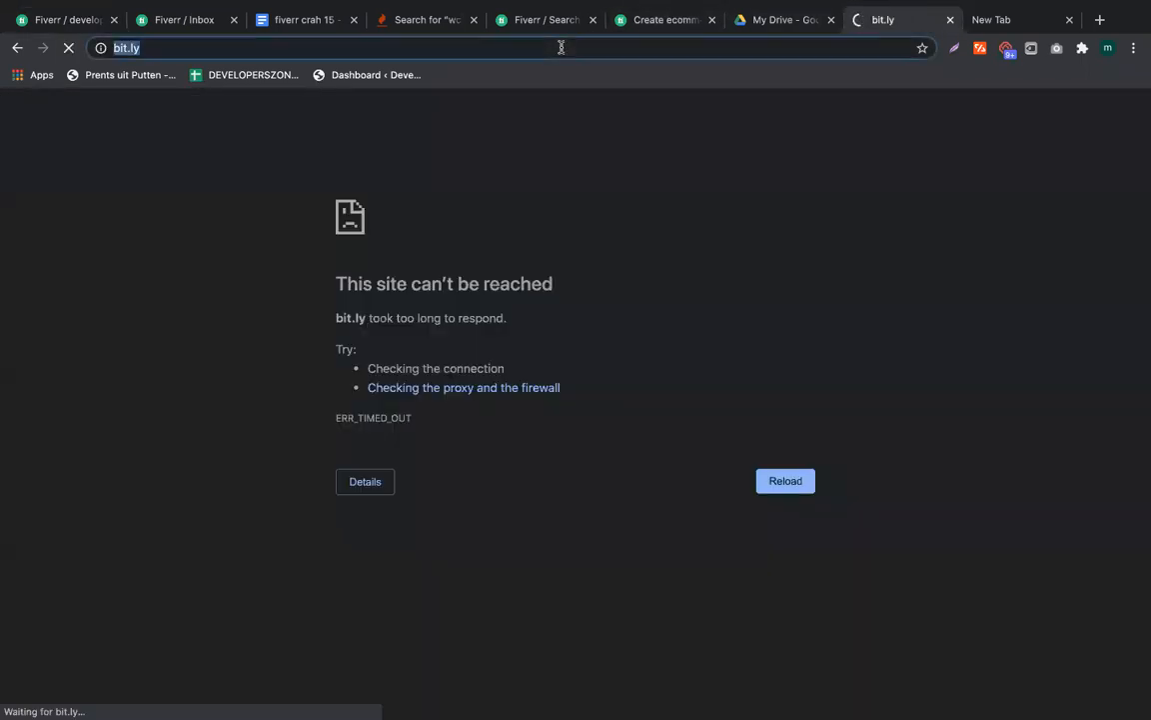
type("small se")
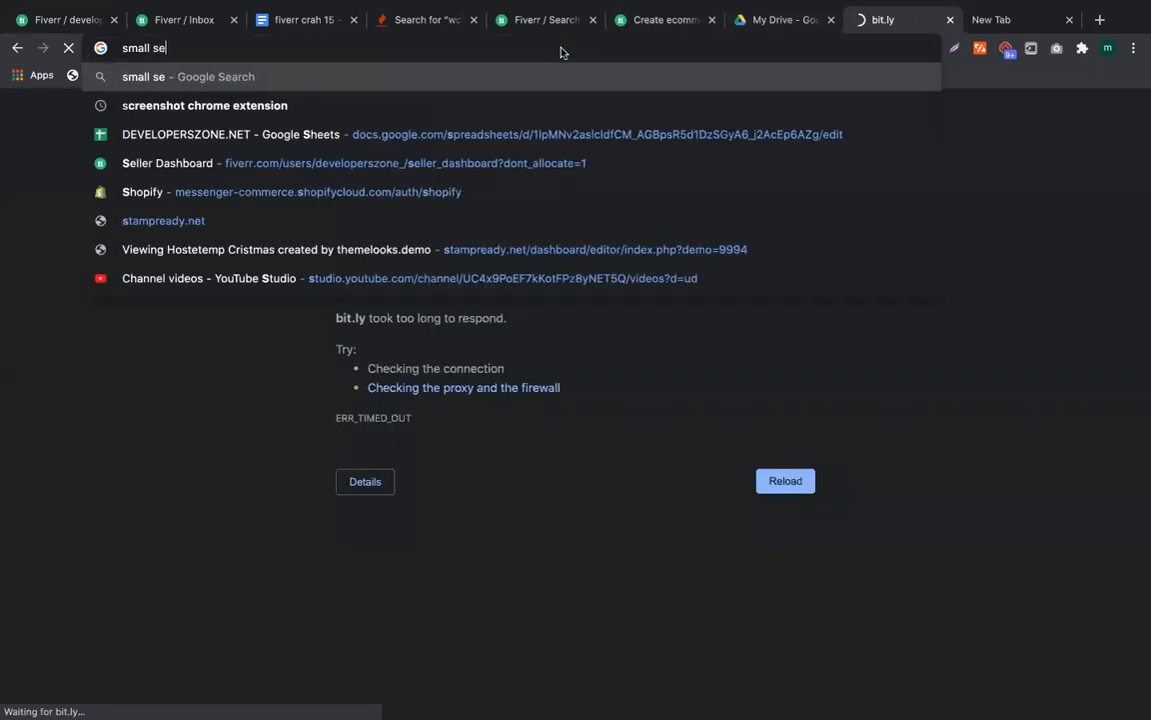
type("o keyword")
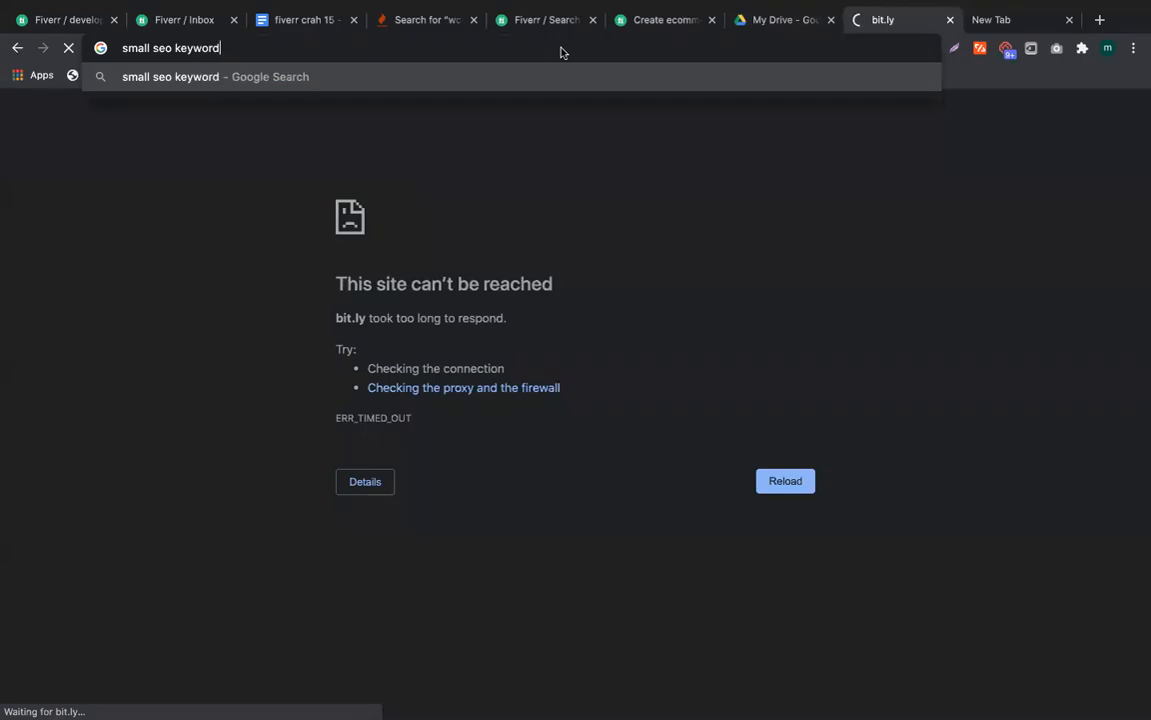
type(" dencity")
key("Return")
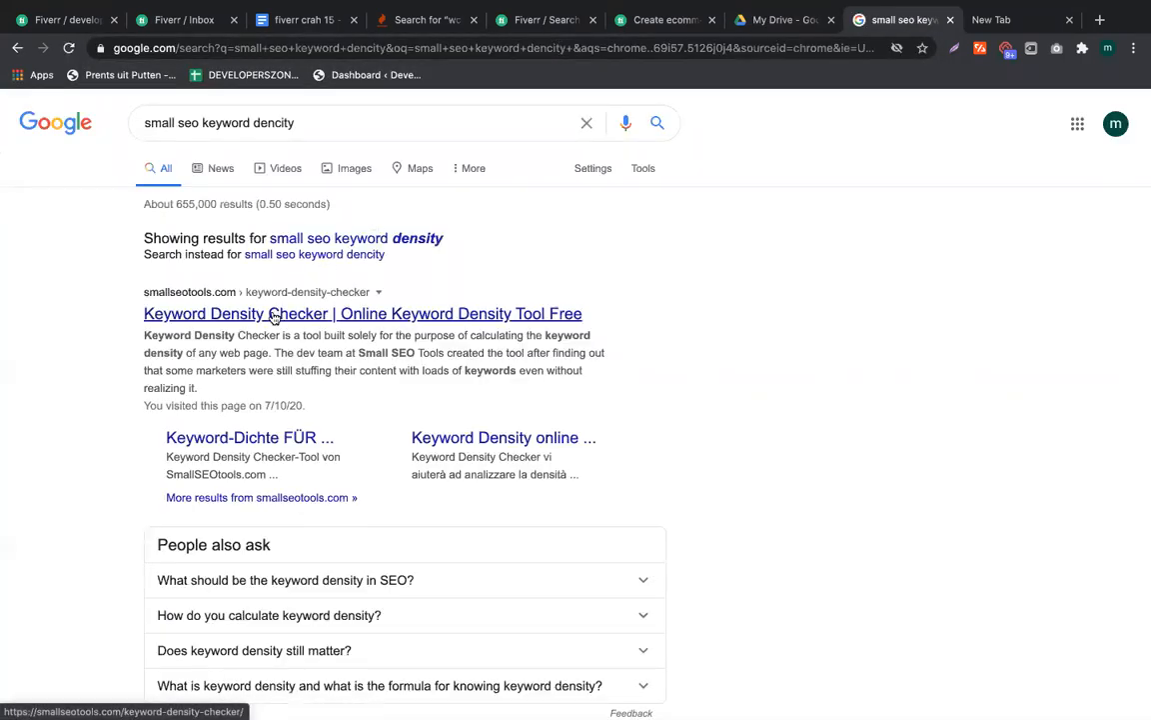
left_click(273, 316)
In the sample gig document, close the special characters dialog and review the master keyword and the keyword list below it
left_click(300, 20)
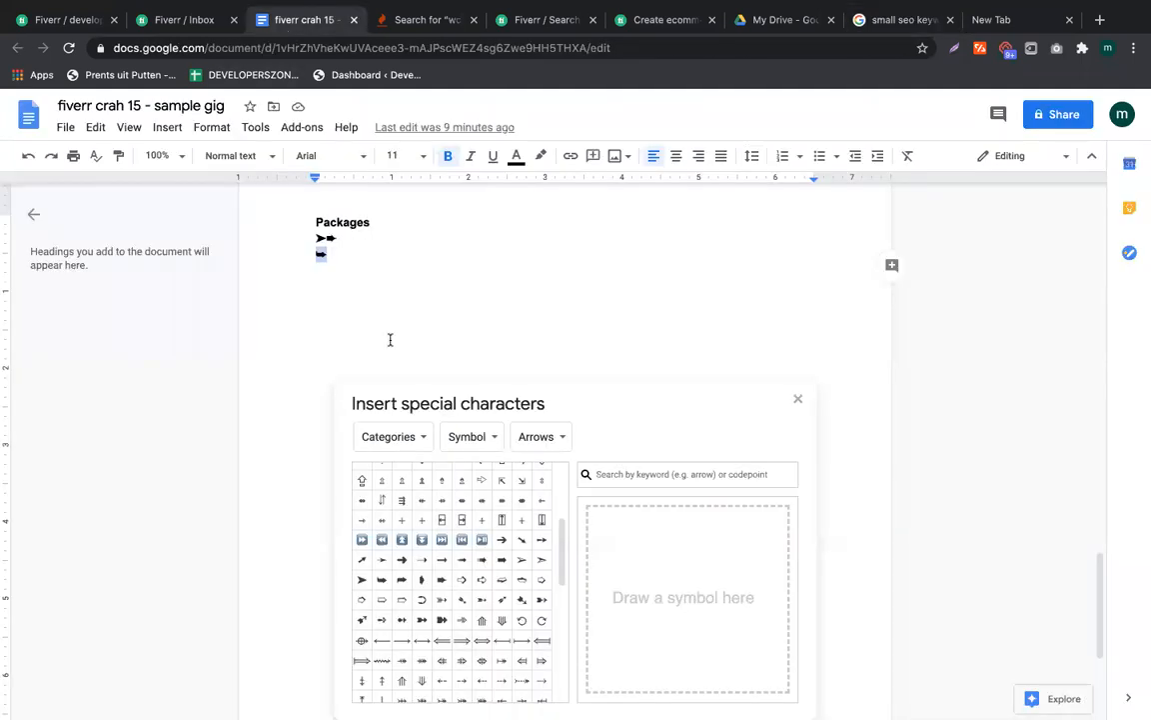
scroll(363, 244, "up", 15)
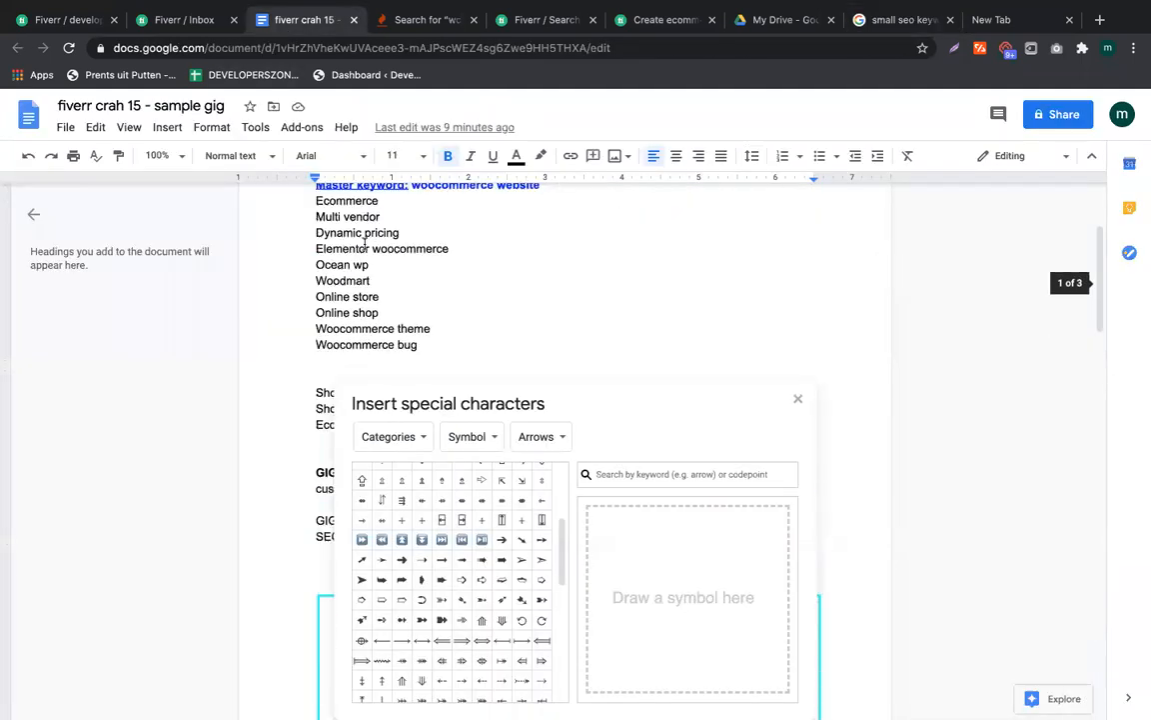
left_click(796, 400)
scroll(606, 341, "up", 2)
left_click(434, 534)
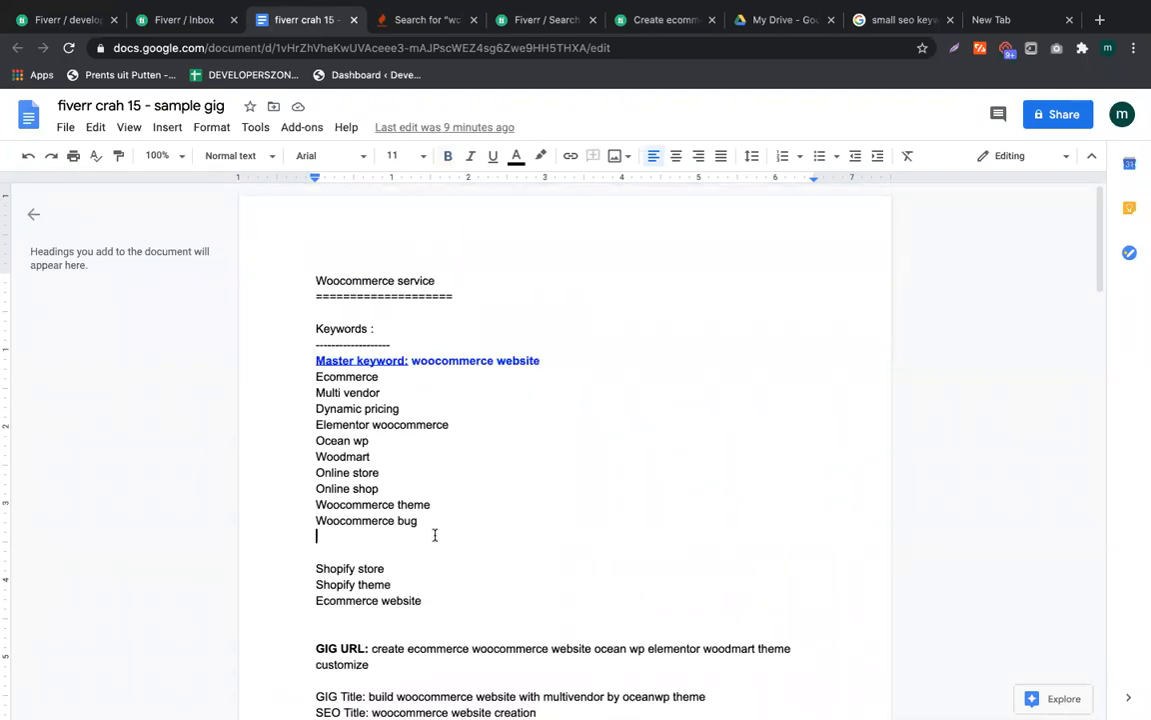
left_click_drag(434, 535, 280, 394)
left_click_drag(409, 361, 595, 360)
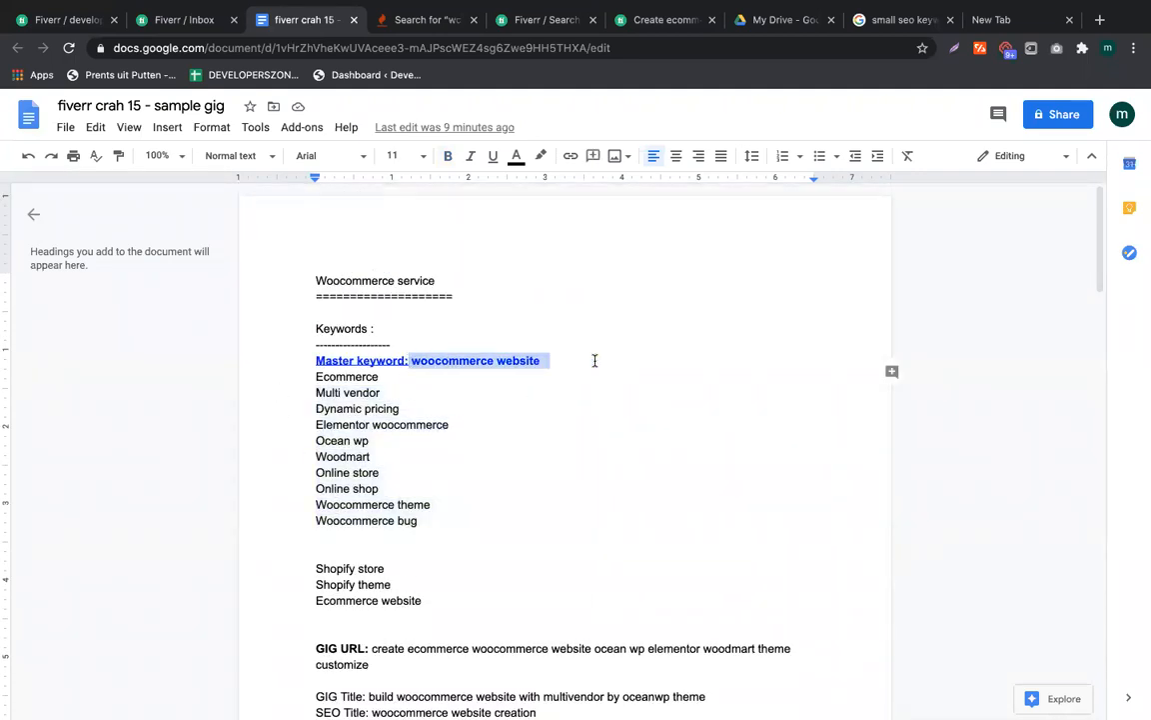
left_click_drag(422, 540, 272, 382)
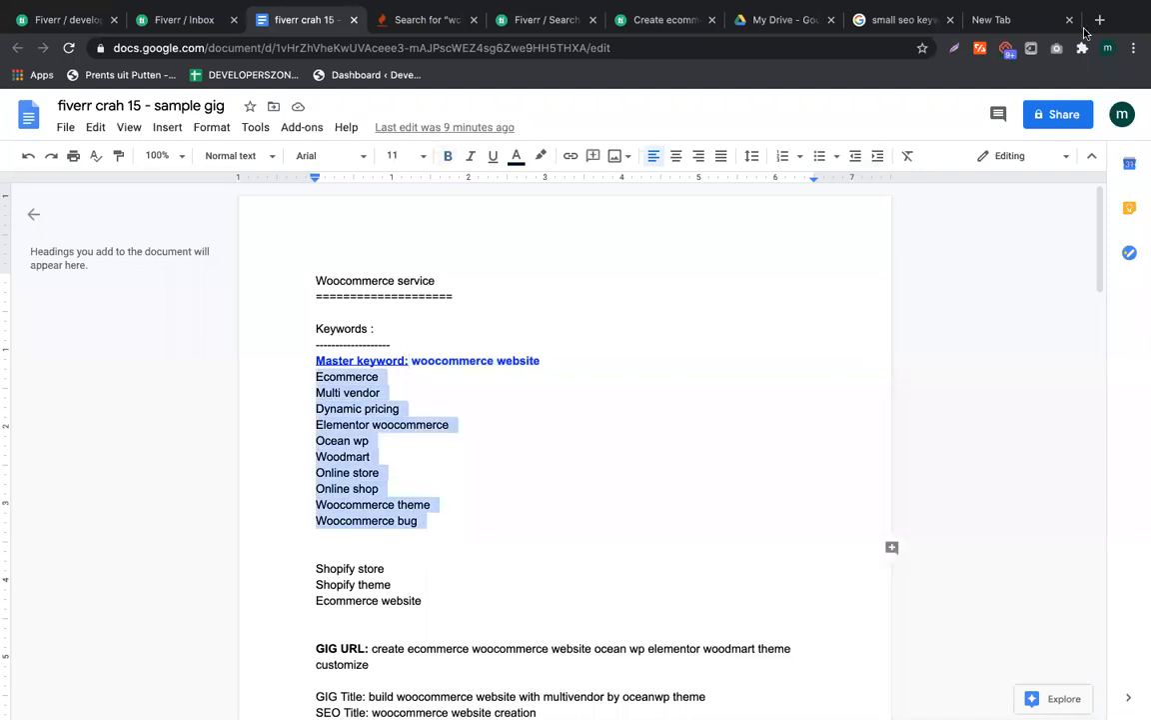
Open the Small SEO Tools Keyword Density Checker and paste the gig description into its text input
left_click(894, 19)
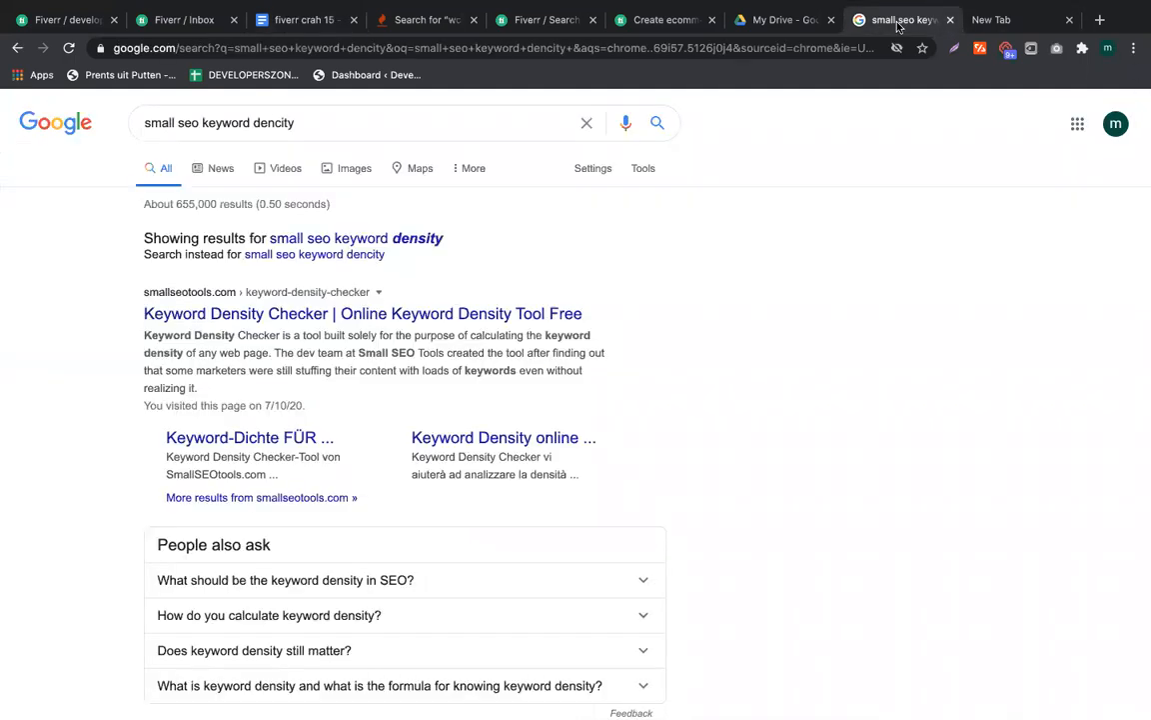
left_click(245, 315)
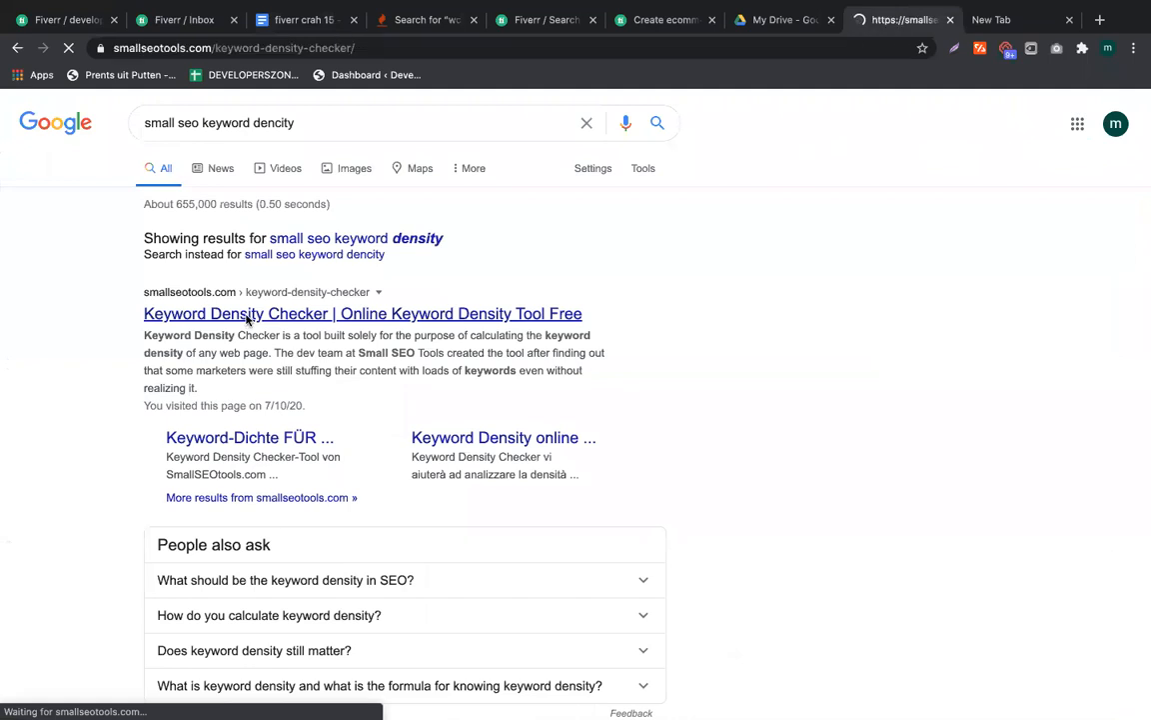
scroll(260, 494, "down", 2)
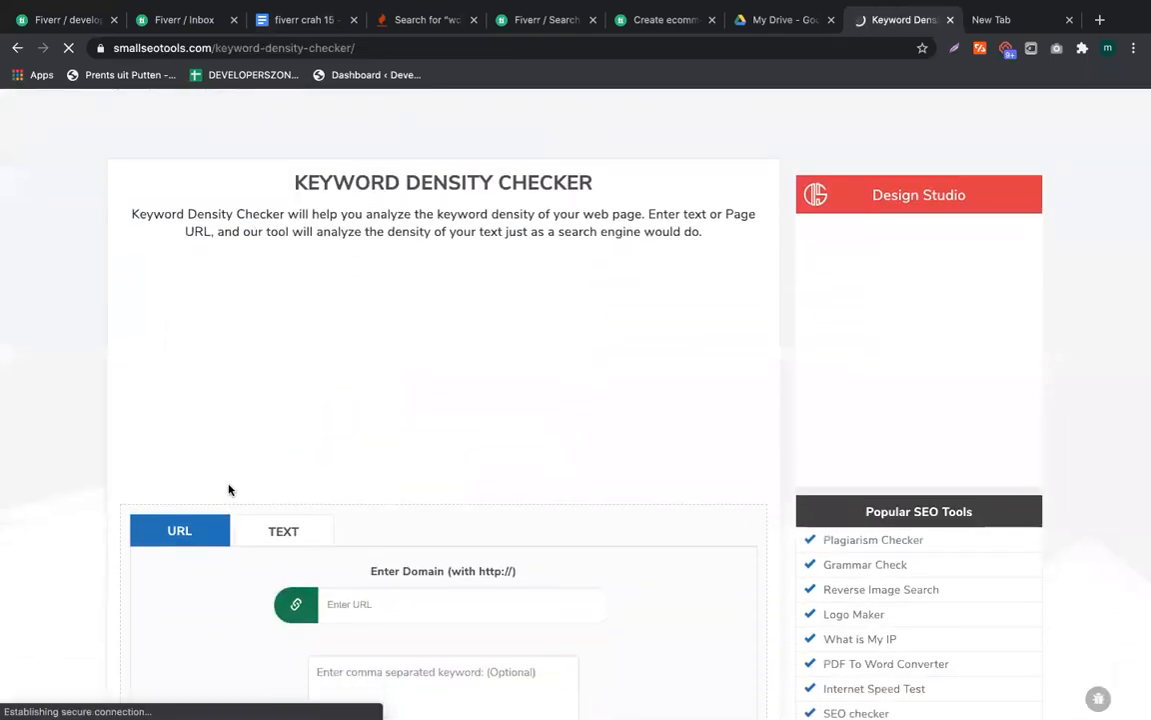
scroll(404, 420, "down", 2)
scroll(345, 505, "down", 1)
left_click(276, 254)
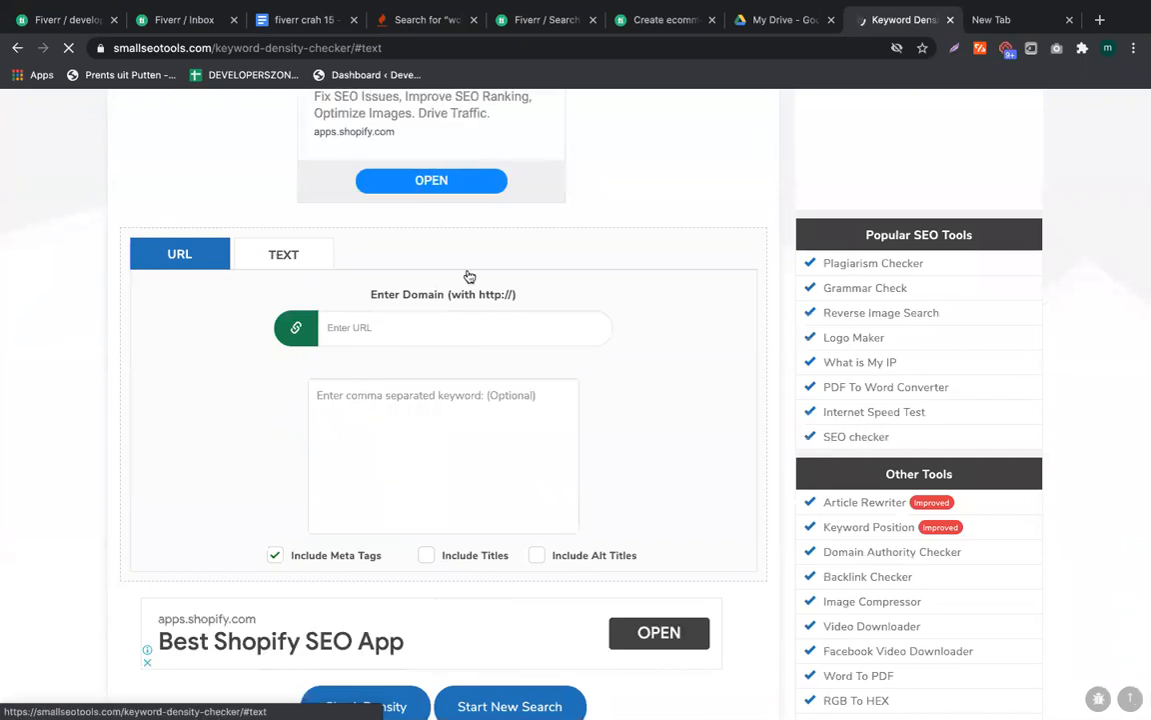
scroll(468, 271, "down", 2)
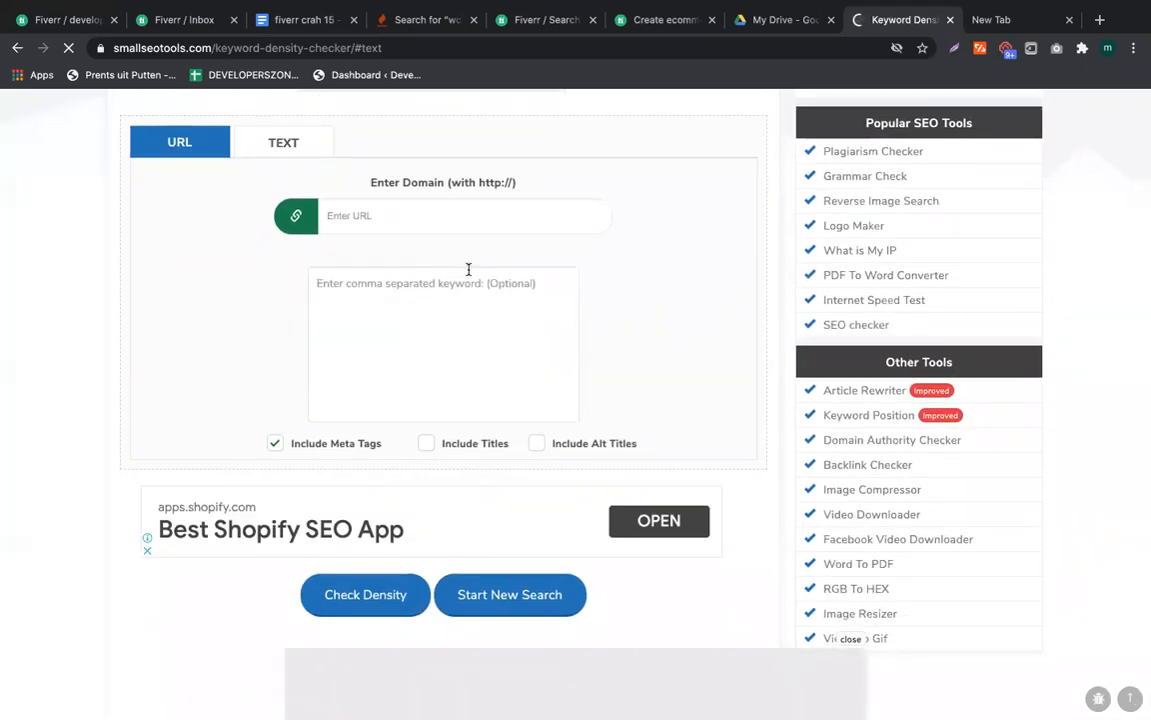
left_click(280, 144)
left_click(281, 277)
key("ctrl+v")
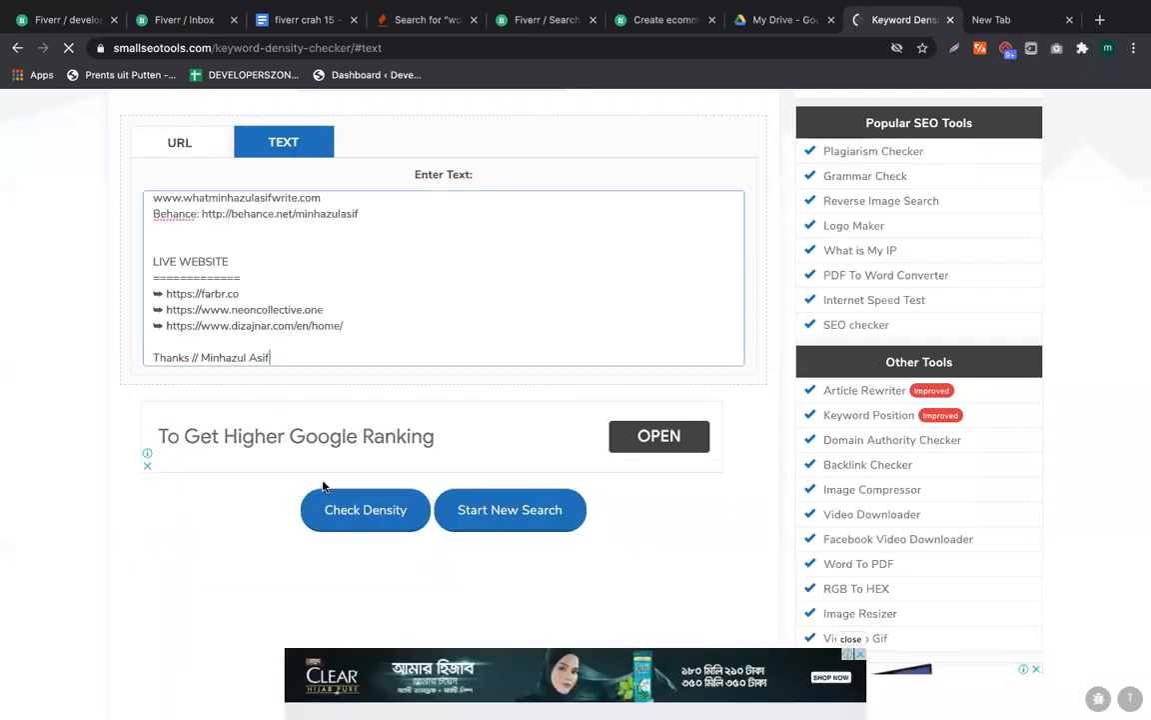
Copy the Keyword Density Checker's page address and run the density check on the pasted description
left_click(206, 45)
key("super+c")
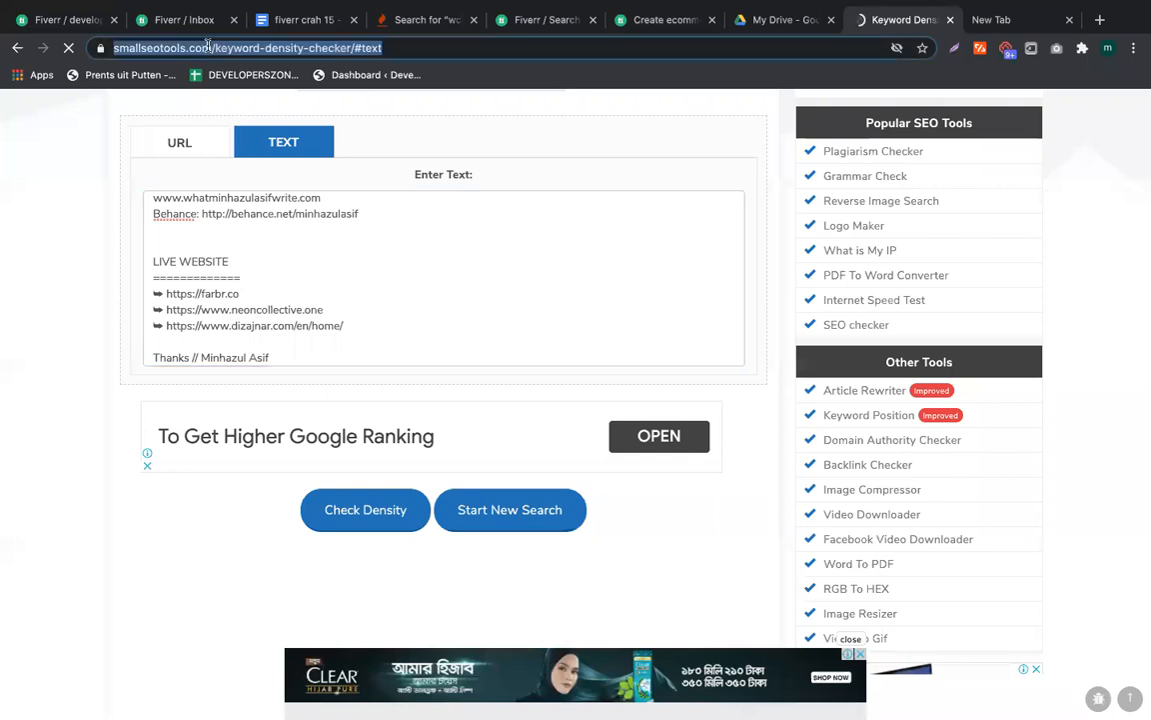
left_click(364, 522)
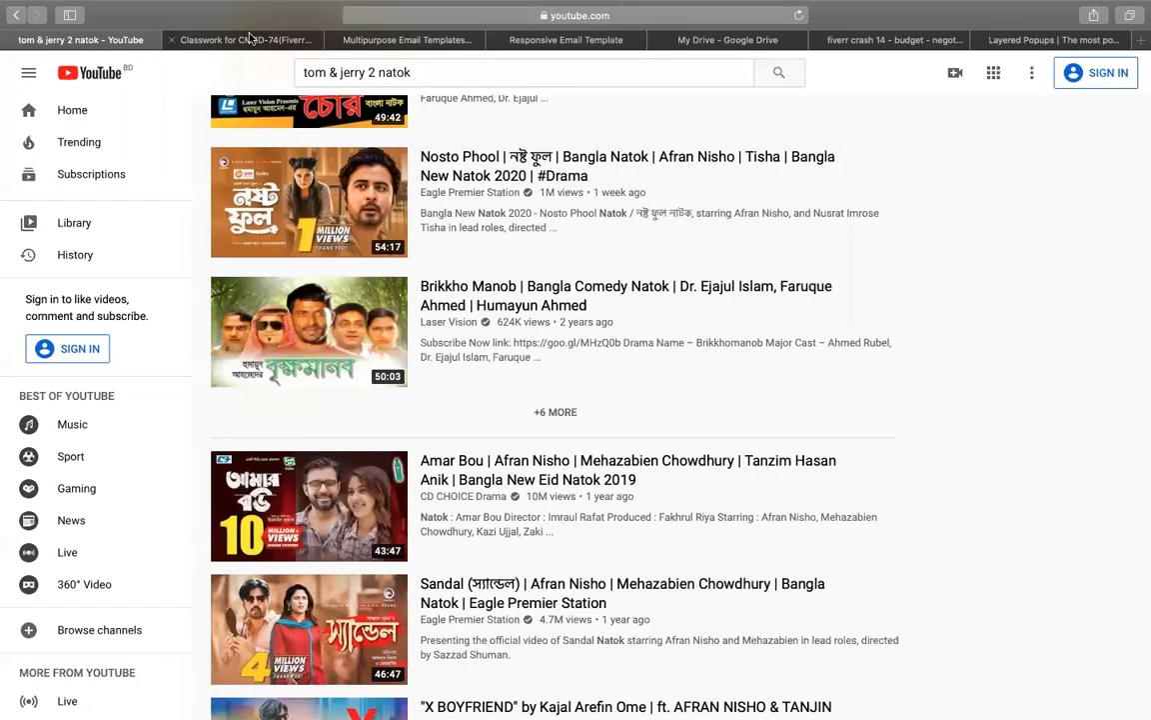
Switch to the Google Classroom classwork page and add a topic named "episode-02(gig open)"
left_click(250, 38)
left_click(298, 142)
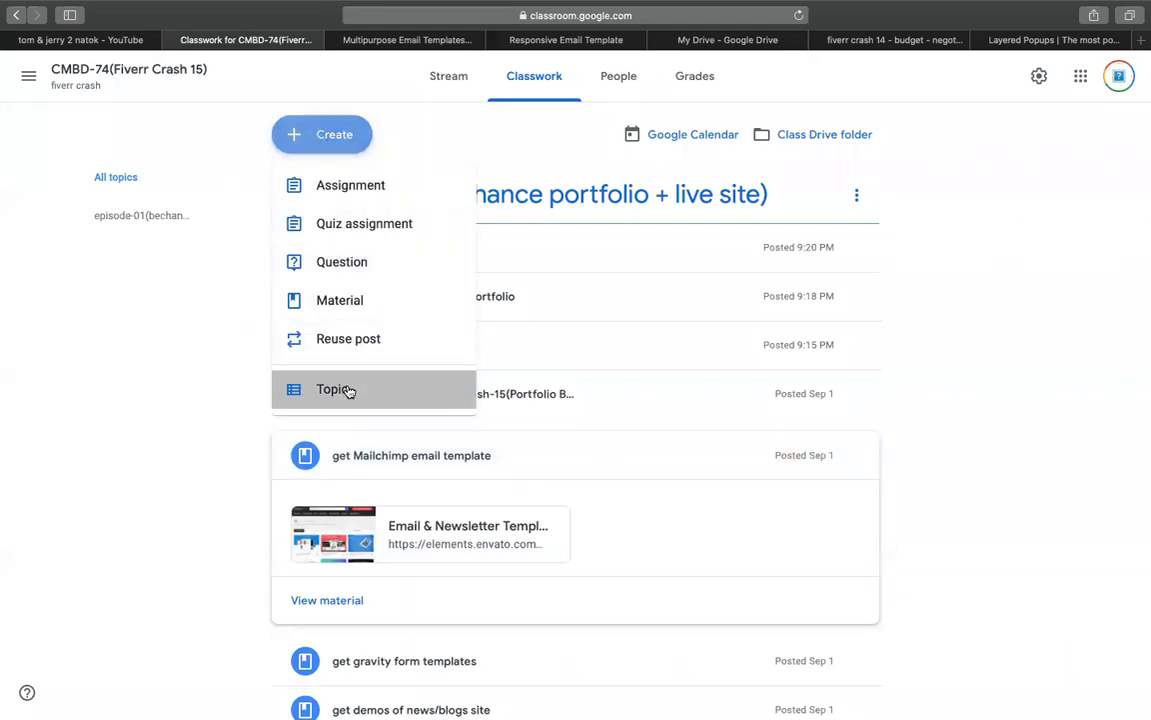
left_click(336, 388)
type("epis")
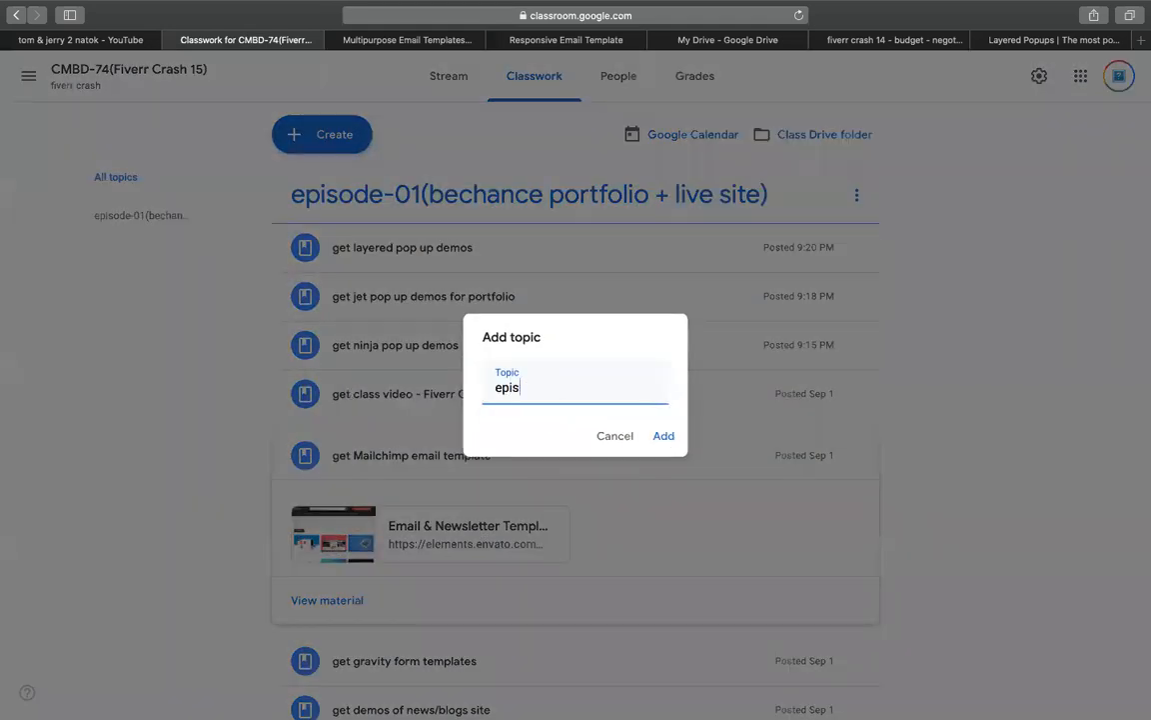
type("ode-02(gig open")
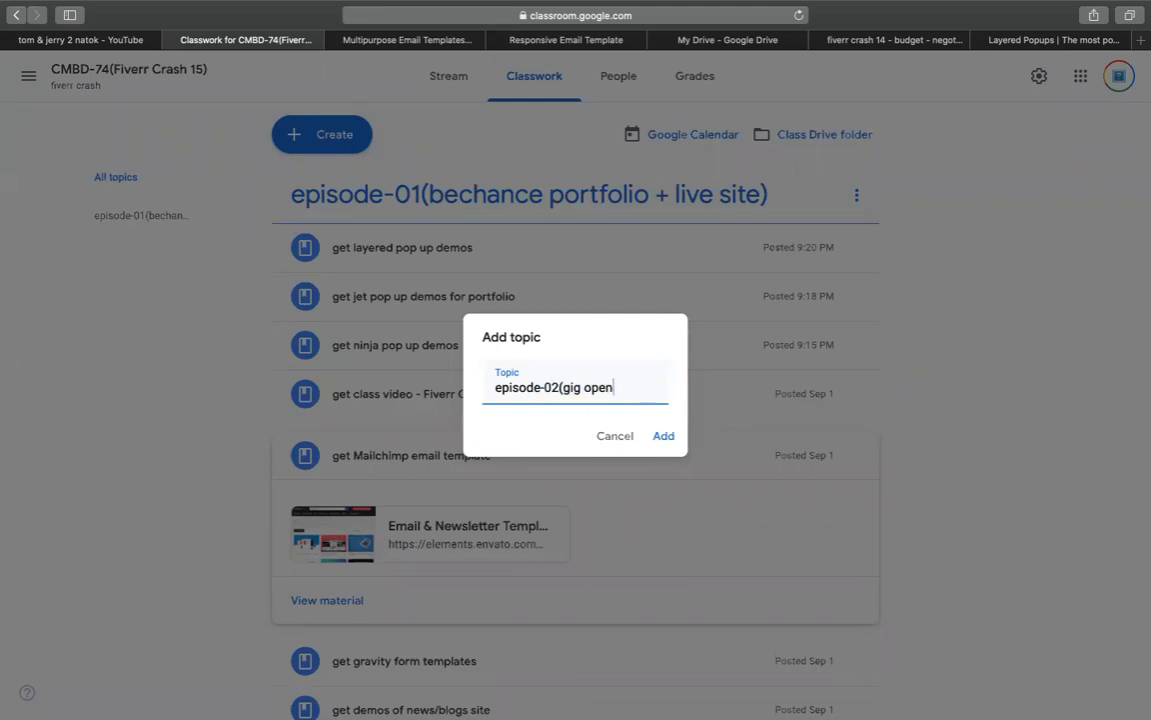
key("Return")
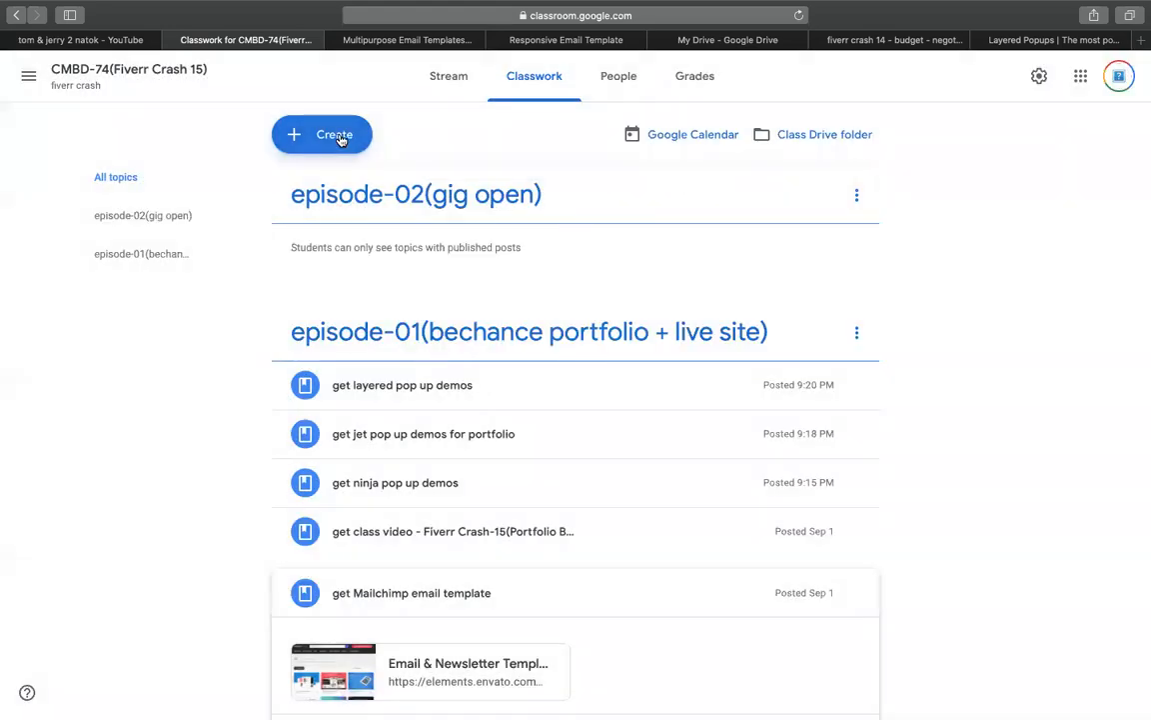
Create a new class material titled "check keyword density"
left_click(338, 138)
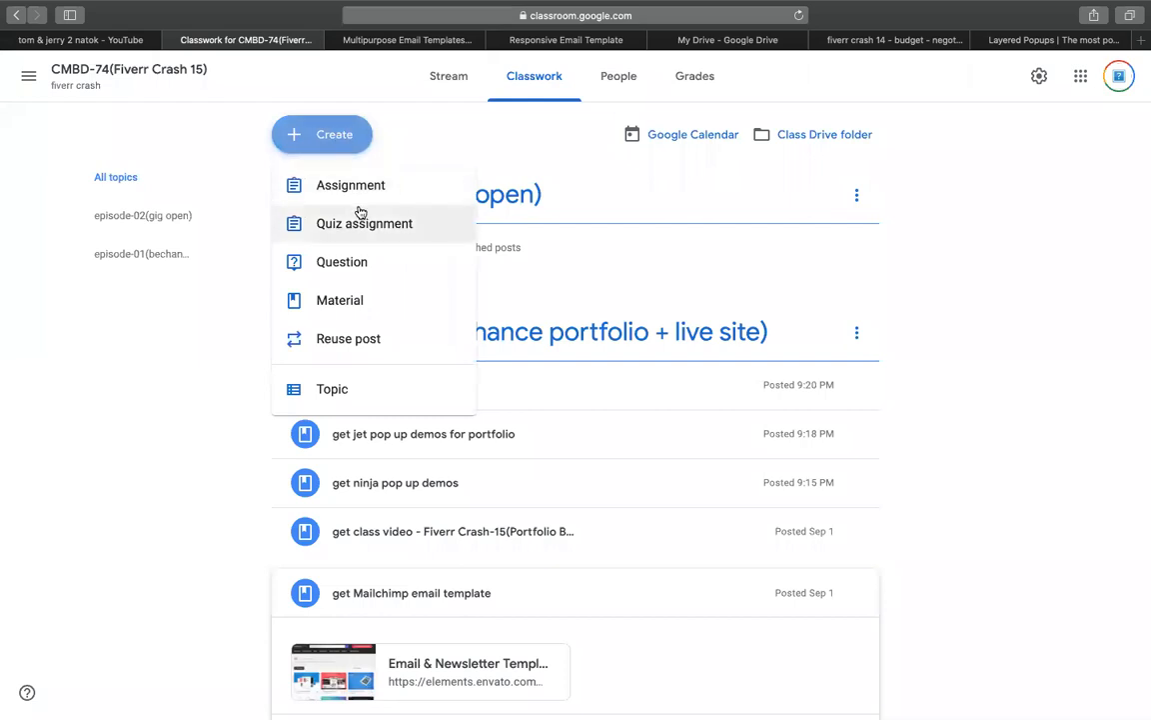
left_click(321, 303)
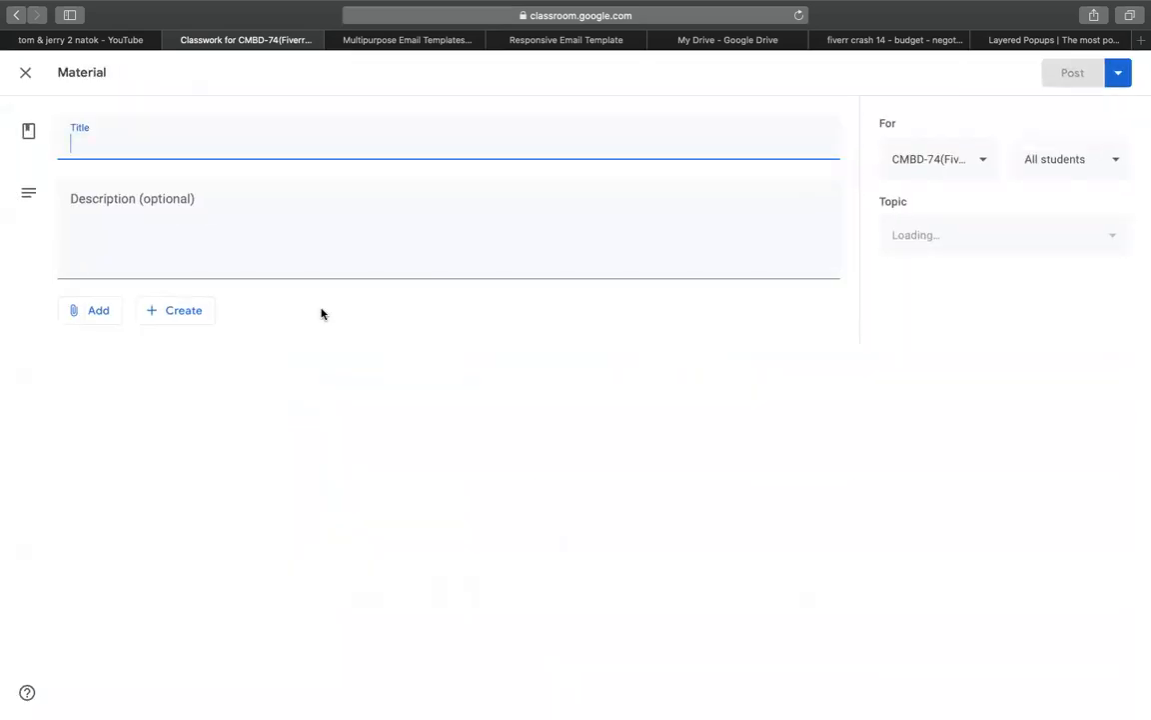
type("check keyword d")
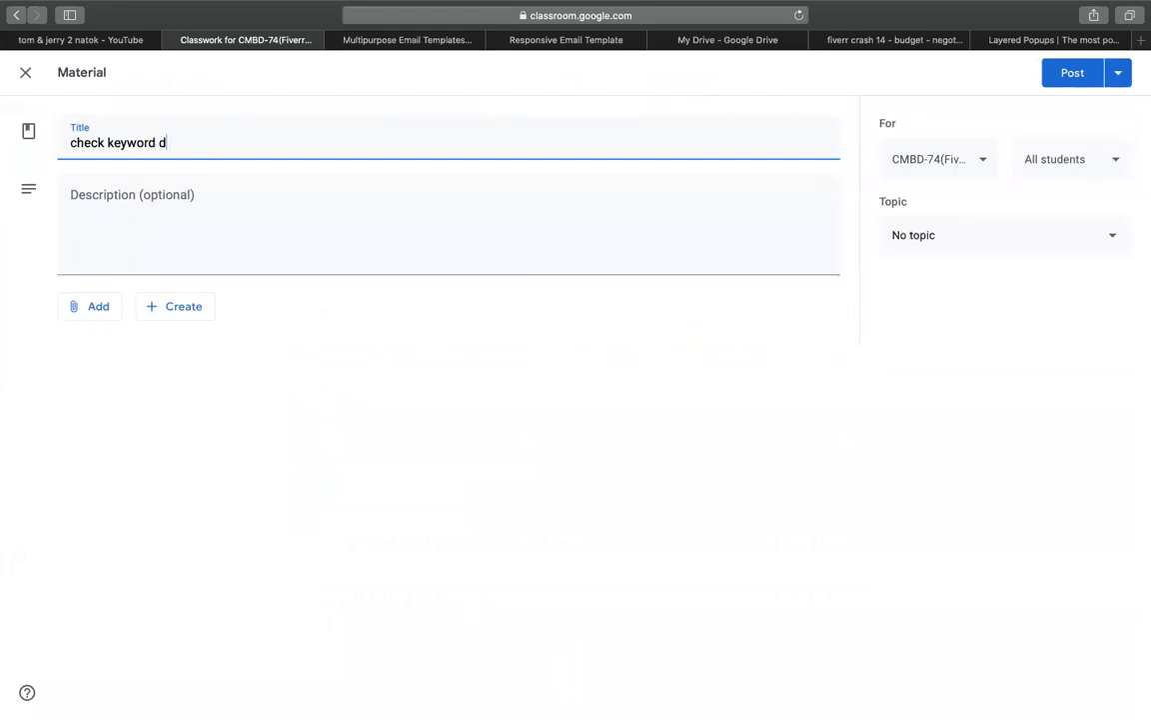
type("enci")
left_click(82, 245)
left_click(90, 306)
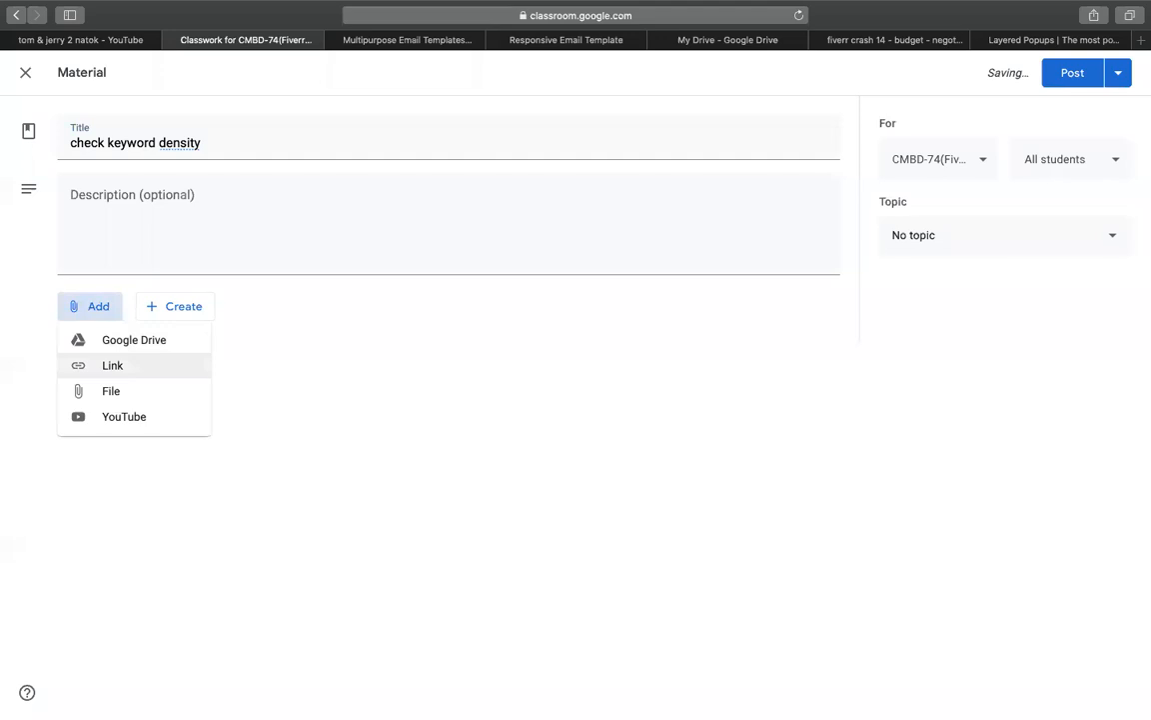
left_click(291, 141)
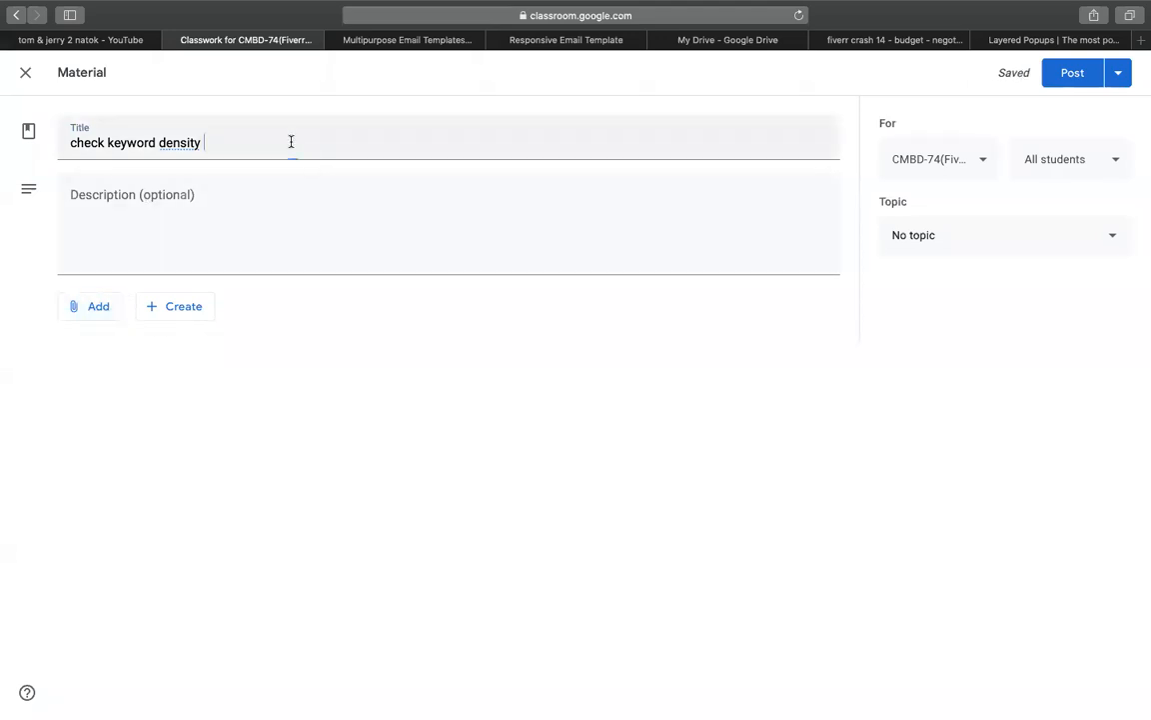
left_click(106, 302)
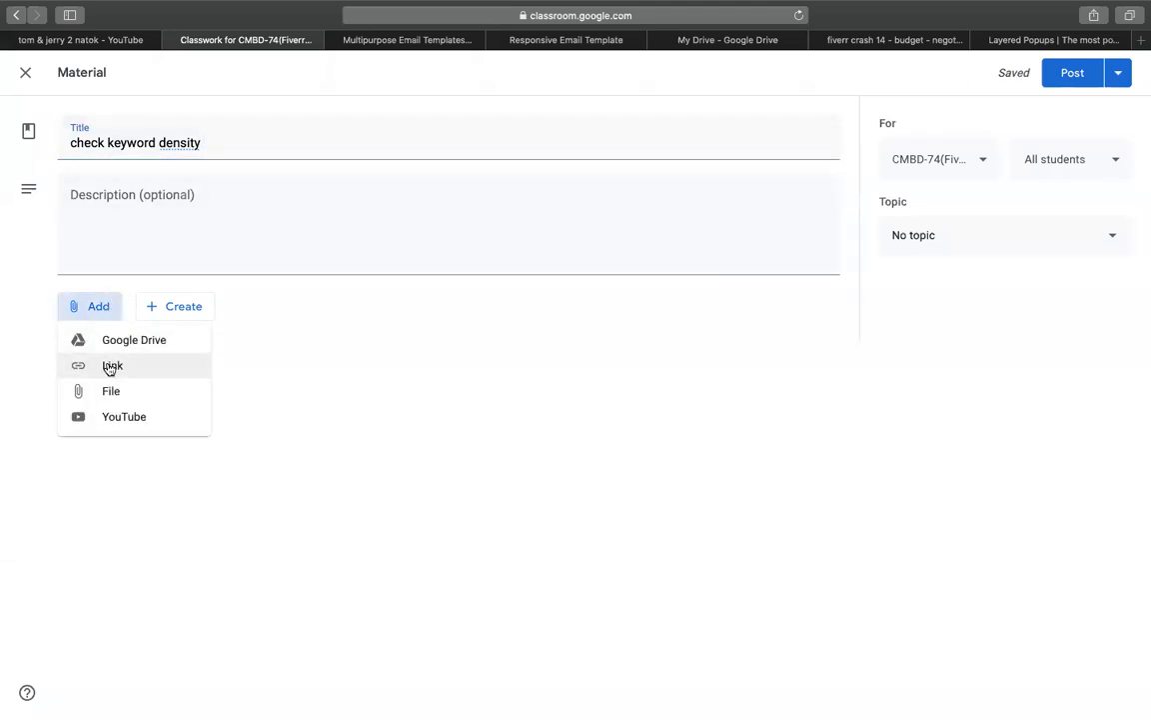
left_click(110, 368)
key("super+v")
key("Return")
left_click(177, 215)
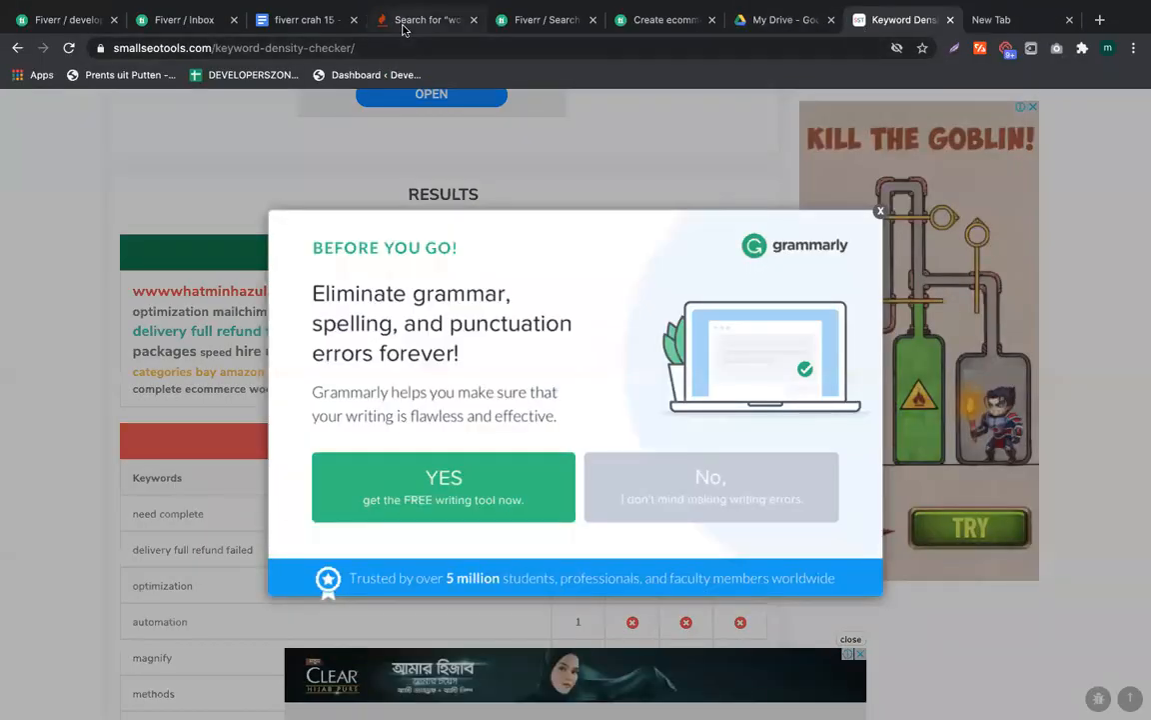
left_click(428, 20)
scroll(410, 581, "down", 3)
scroll(409, 581, "up", 5)
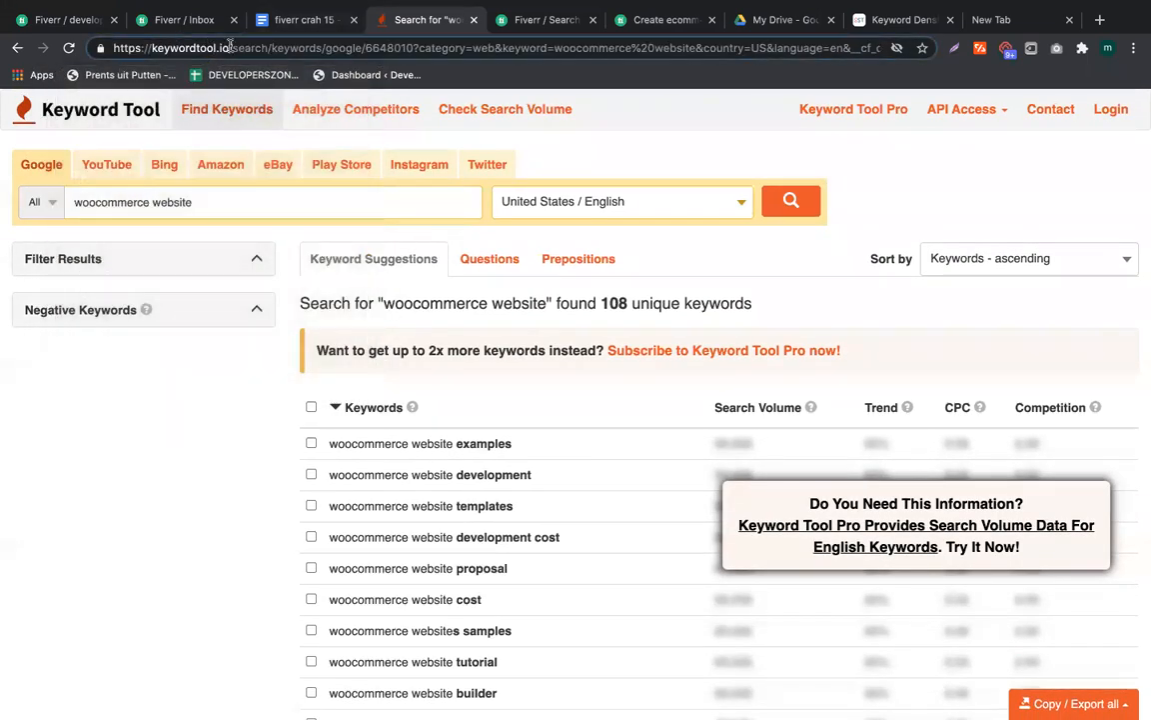
left_click_drag(230, 47, 3, 19)
key("super+c")
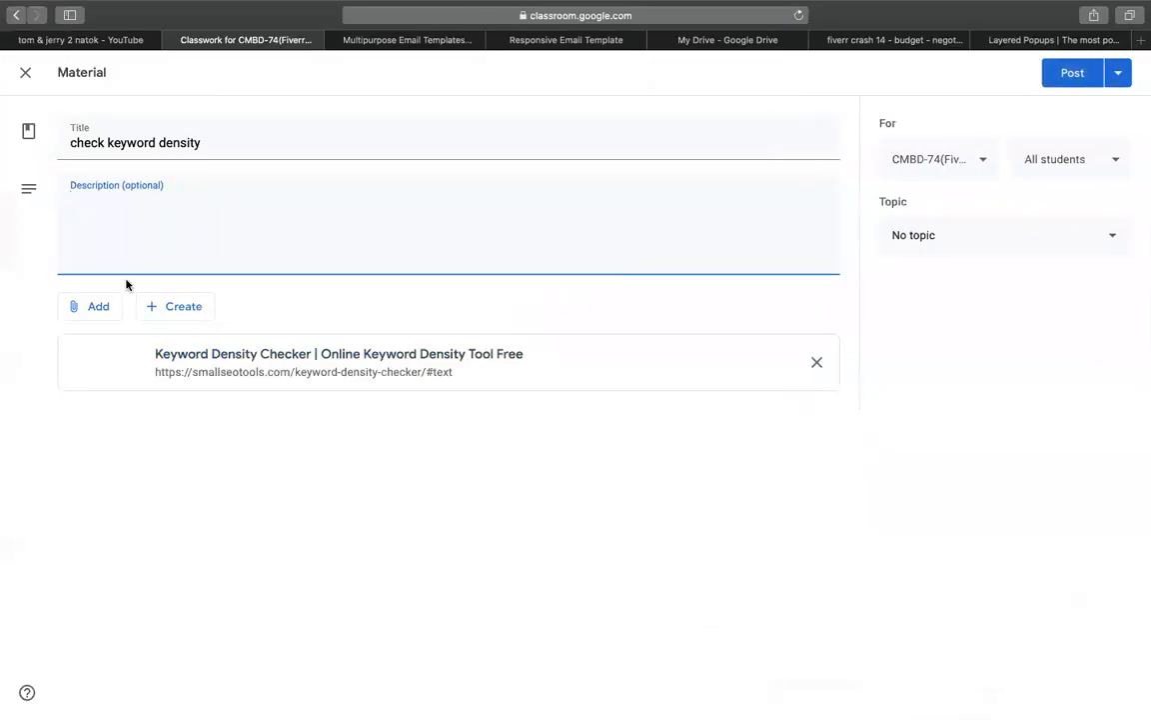
left_click(97, 302)
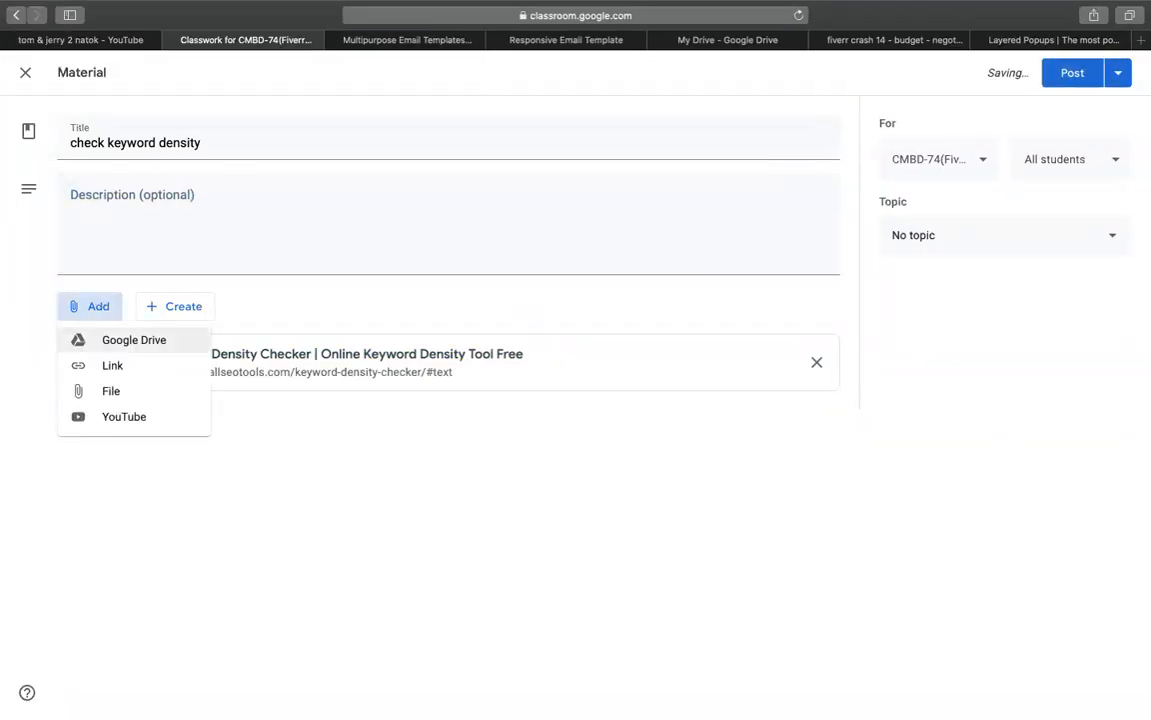
left_click(100, 390)
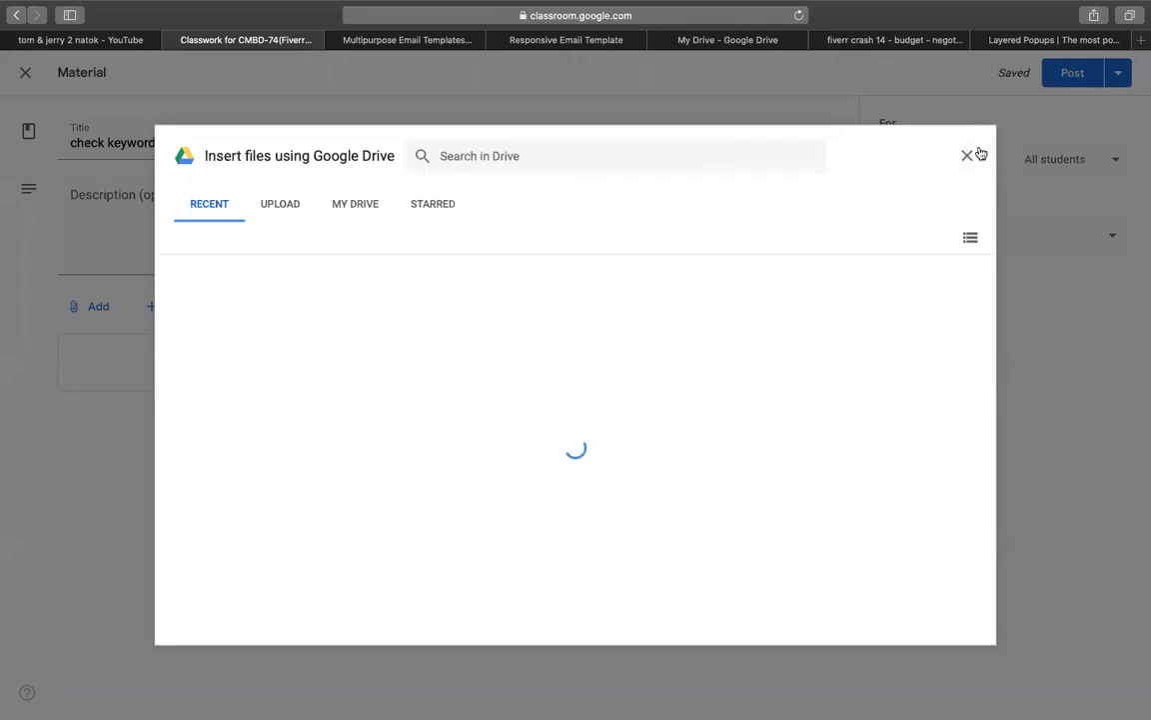
left_click(968, 155)
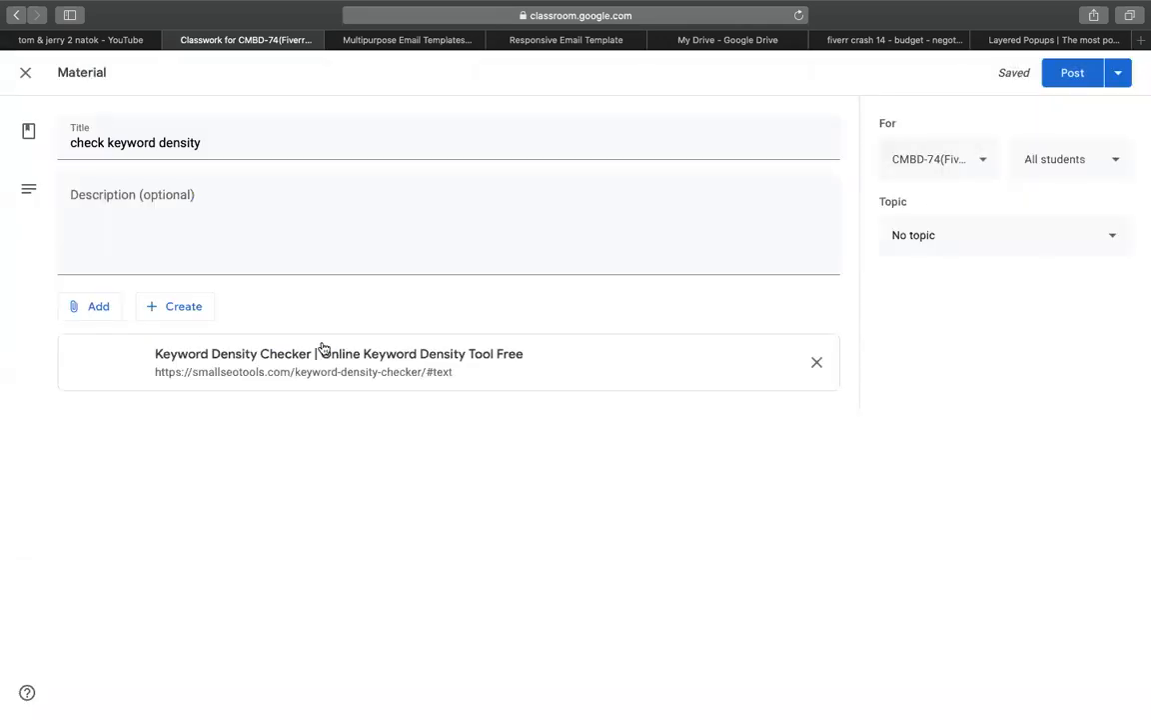
left_click(93, 305)
left_click(103, 365)
key("super+v")
key("Return")
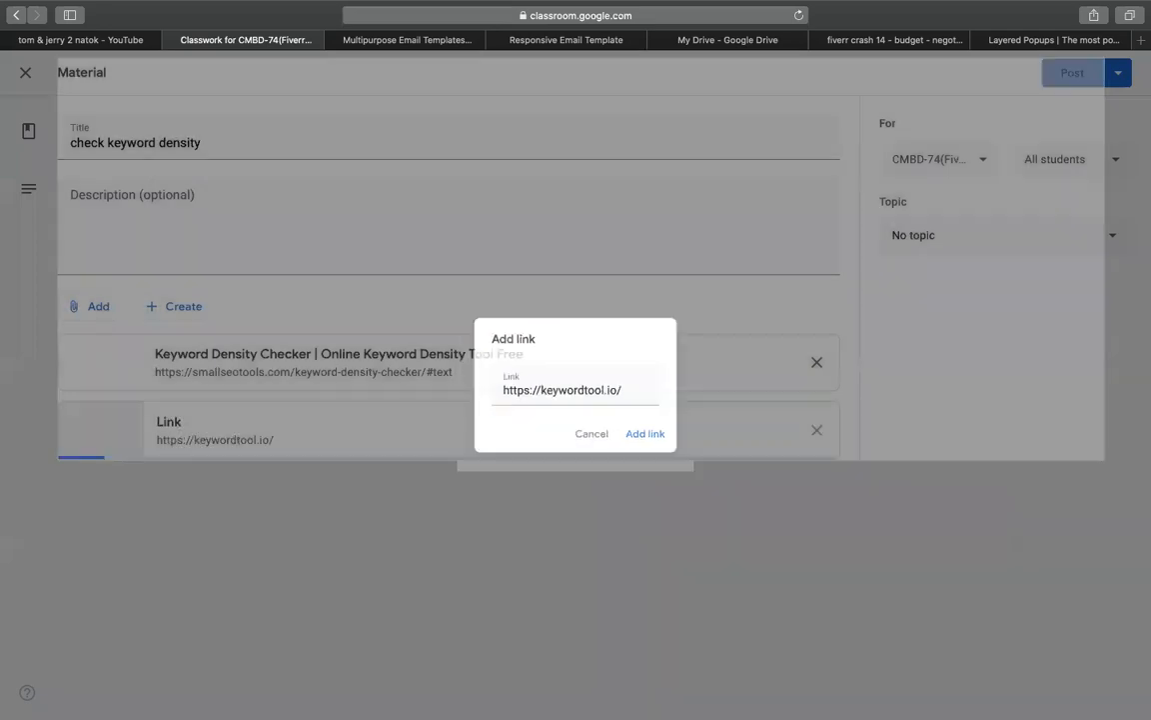
Extend the class material's title to "check keyword density & keyword tools"
left_click(301, 206)
left_click(240, 155)
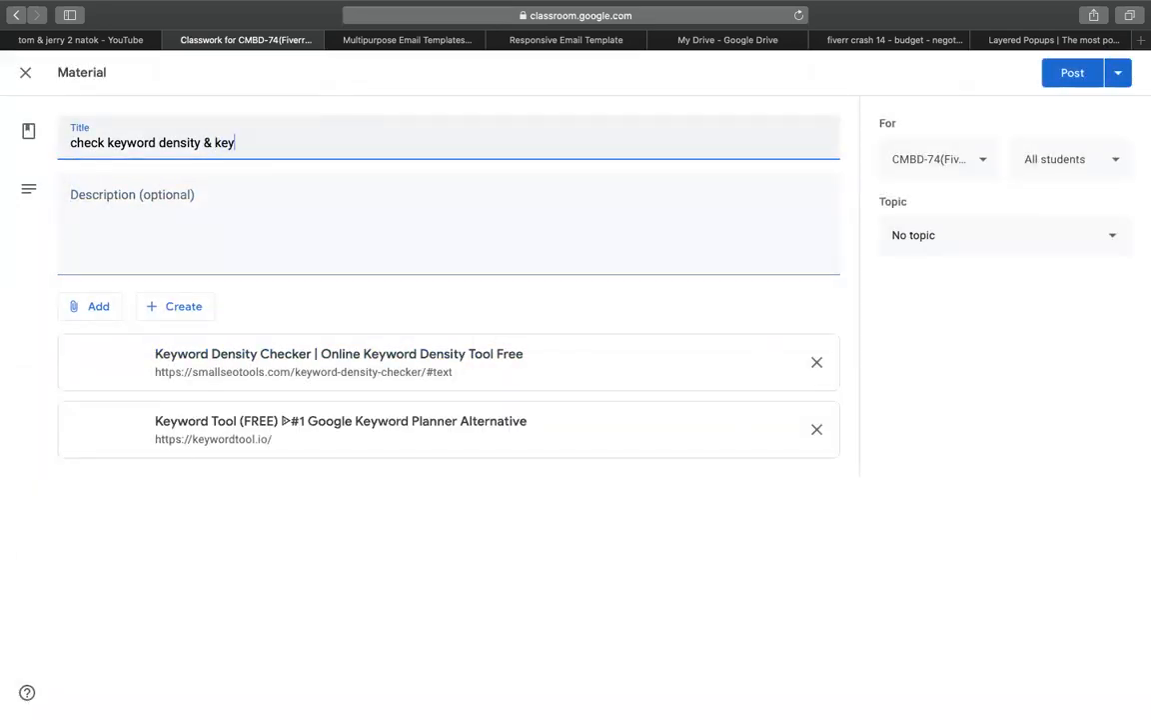
type("& keyword tools")
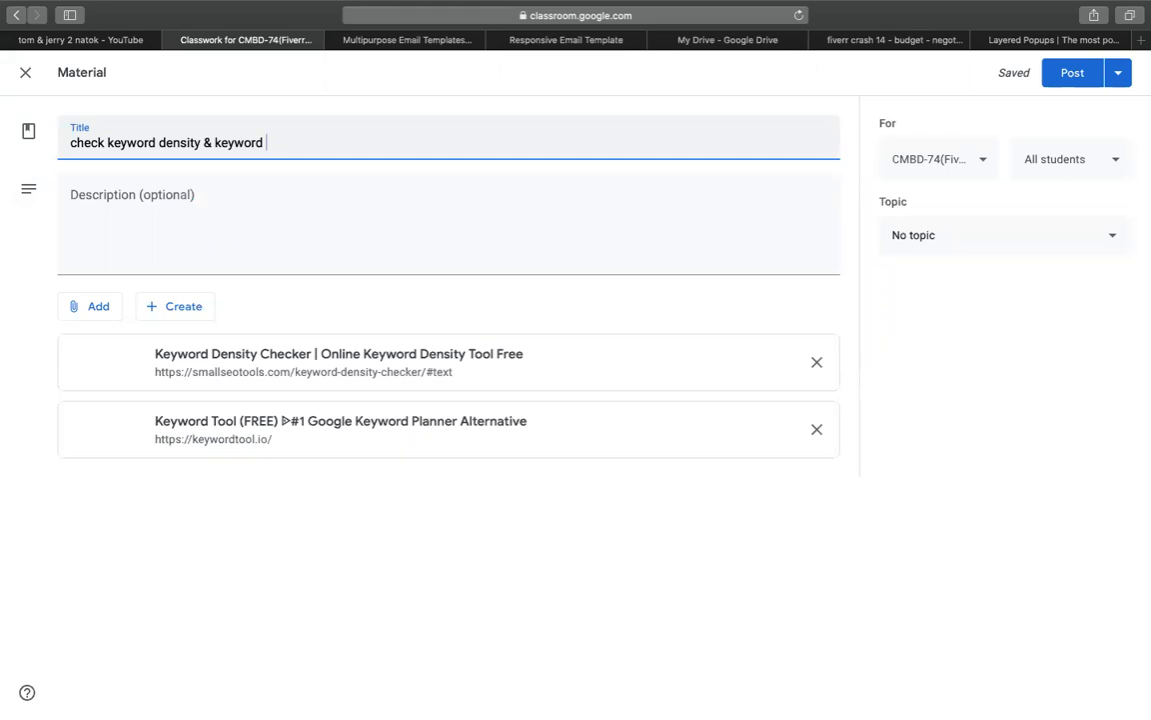
type("tools")
Assign the material to the topic episode-02(gig open) and post it
left_click(935, 234)
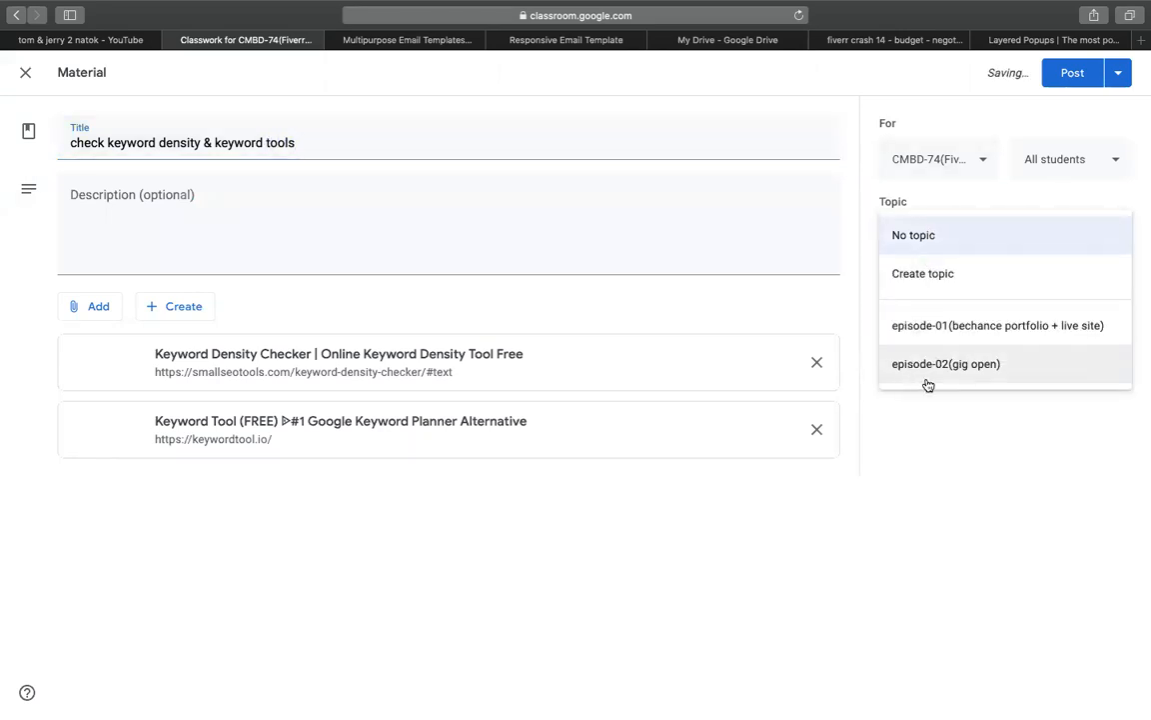
left_click(983, 363)
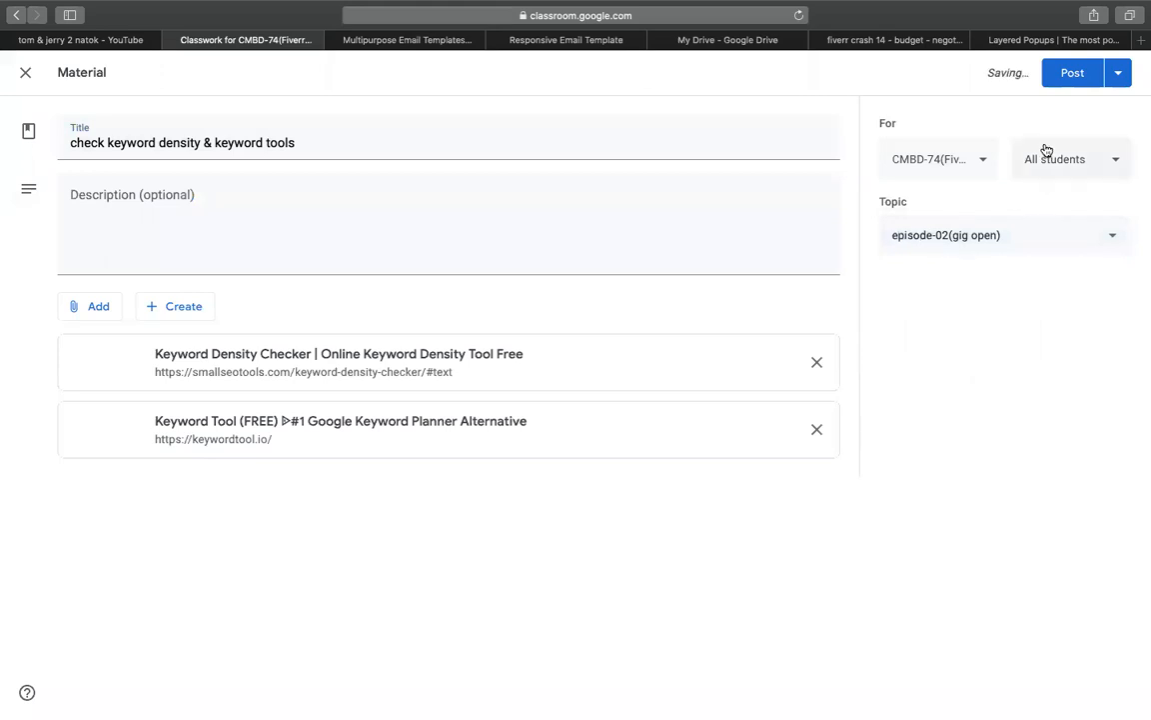
left_click(1067, 78)
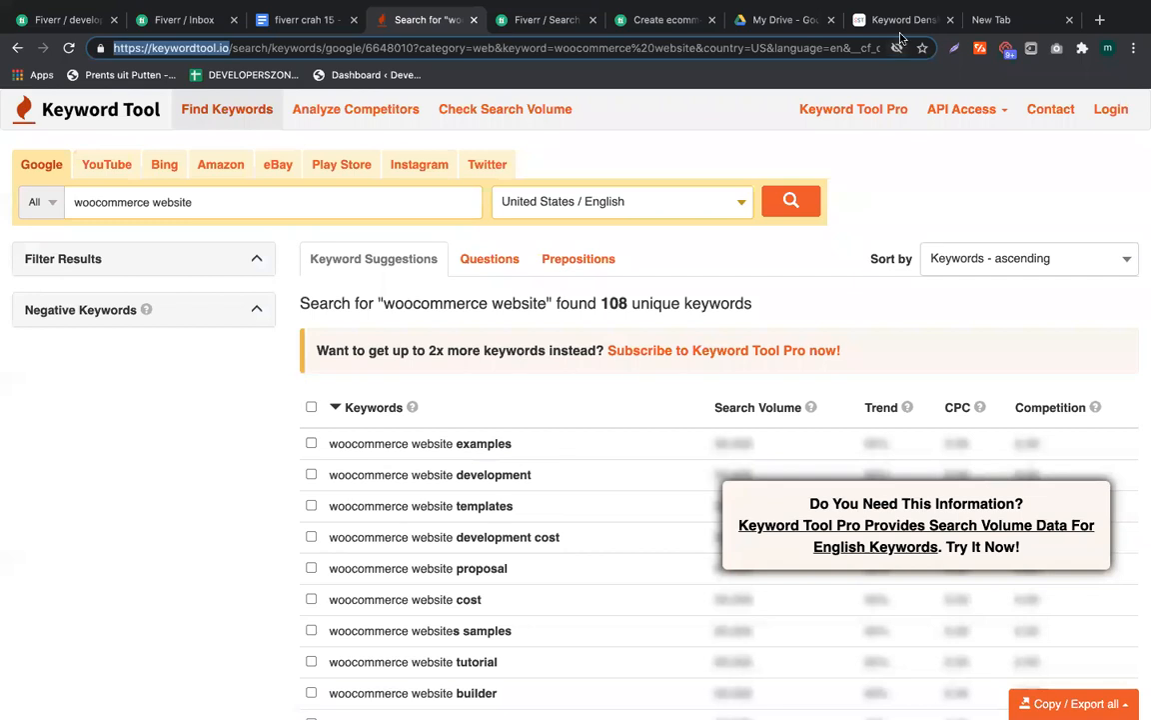
Return to the keyword density checker results, dismiss the Grammarly pop-up, and review the tag cloud and top keywords
left_click(900, 20)
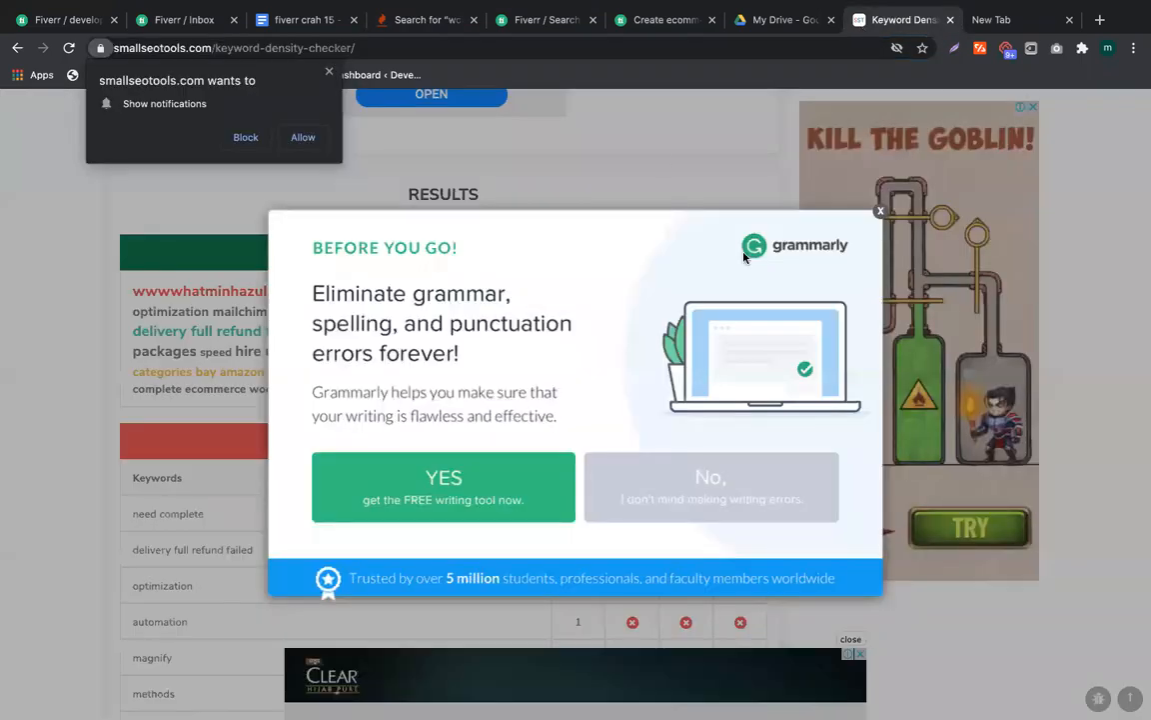
left_click(880, 212)
scroll(158, 375, "down", 1)
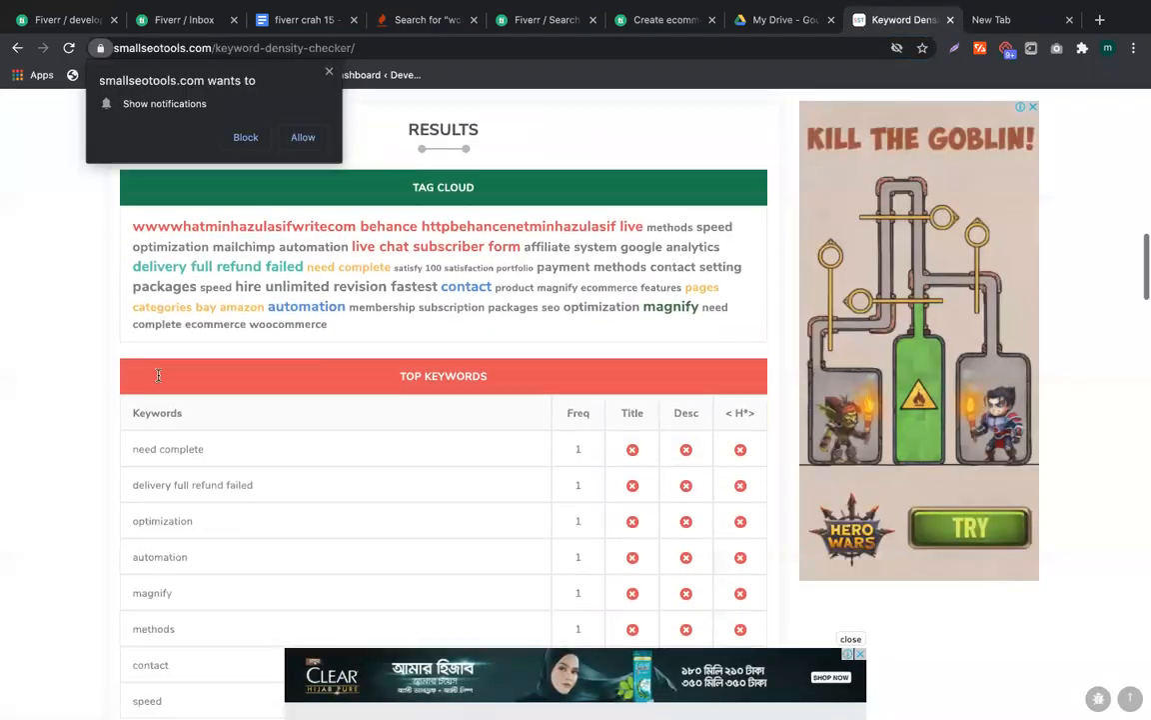
scroll(158, 375, "down", 3)
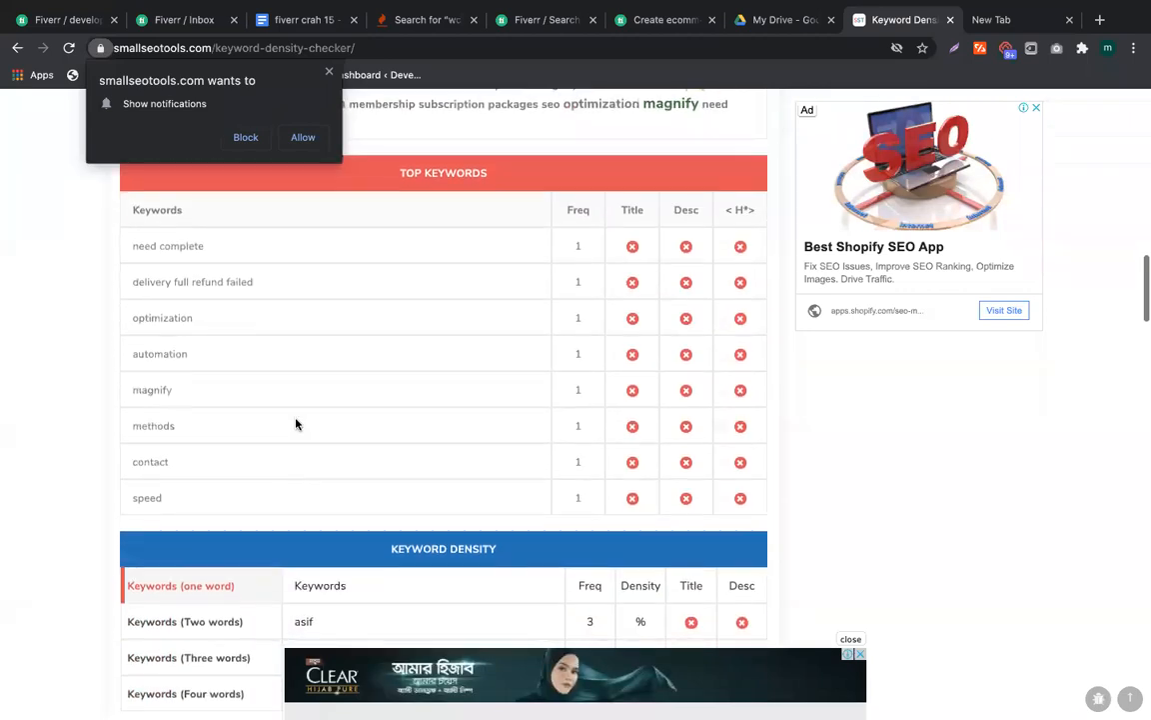
scroll(296, 423, "down", 4)
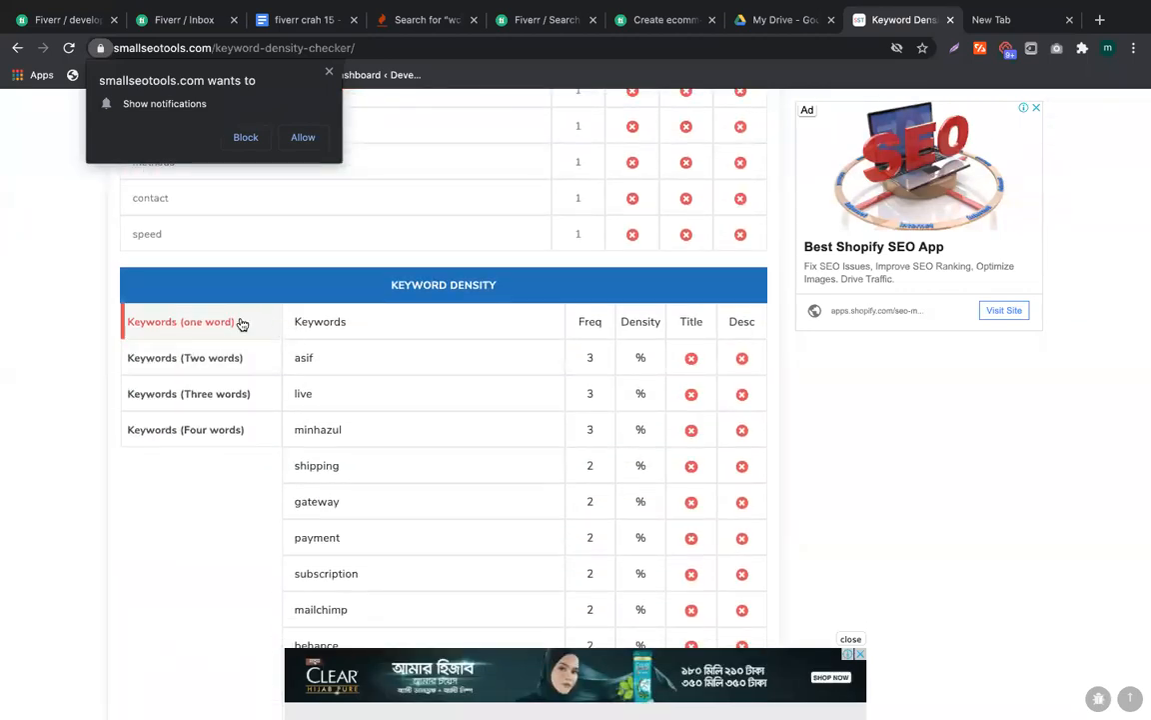
Show the two-word keyword density results and examine the listed phrases and their frequencies
left_click(214, 358)
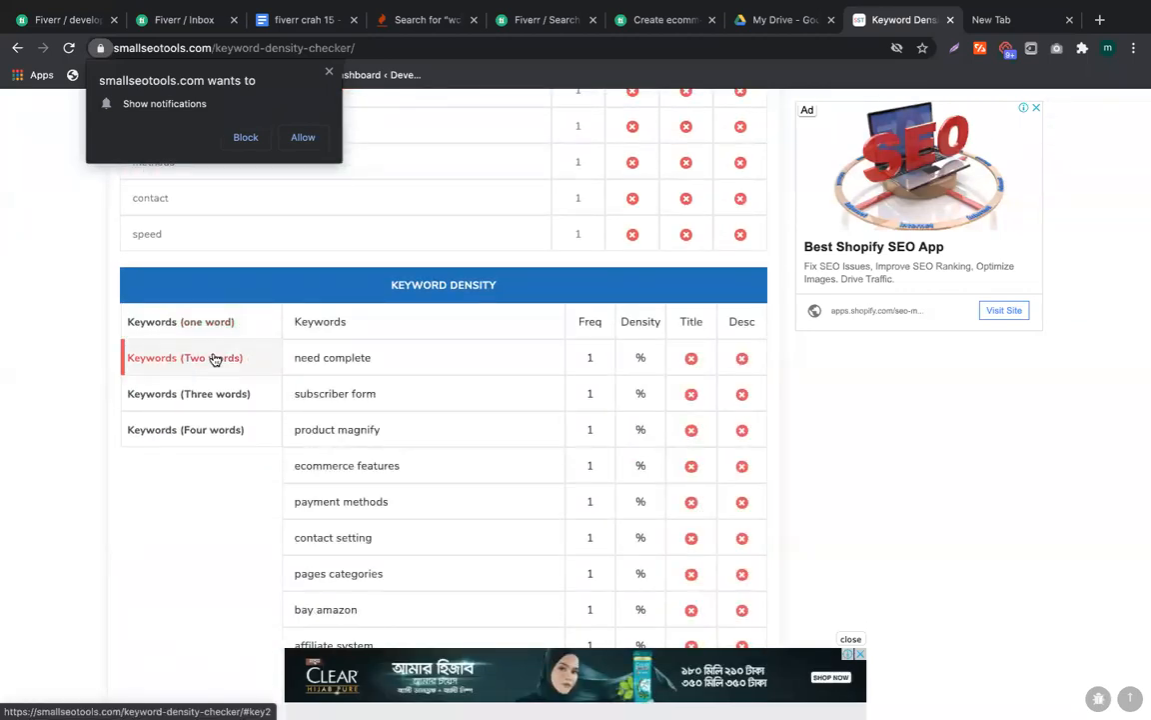
scroll(214, 357, "down", 2)
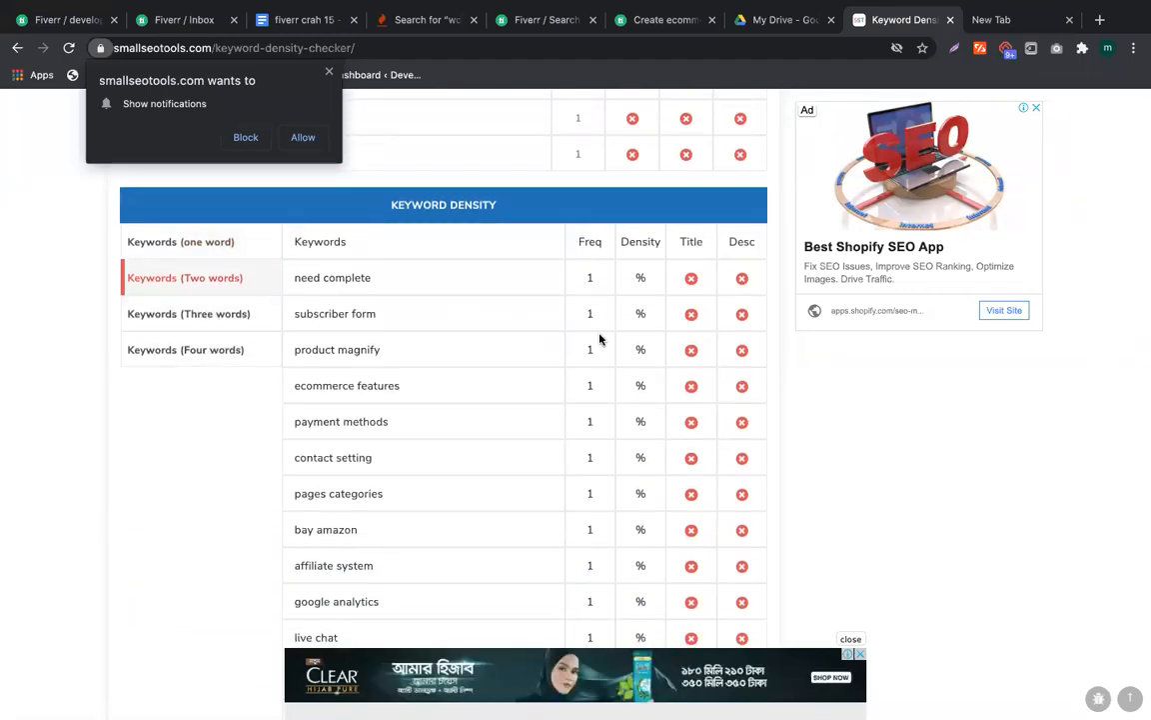
scroll(577, 549, "down", 1)
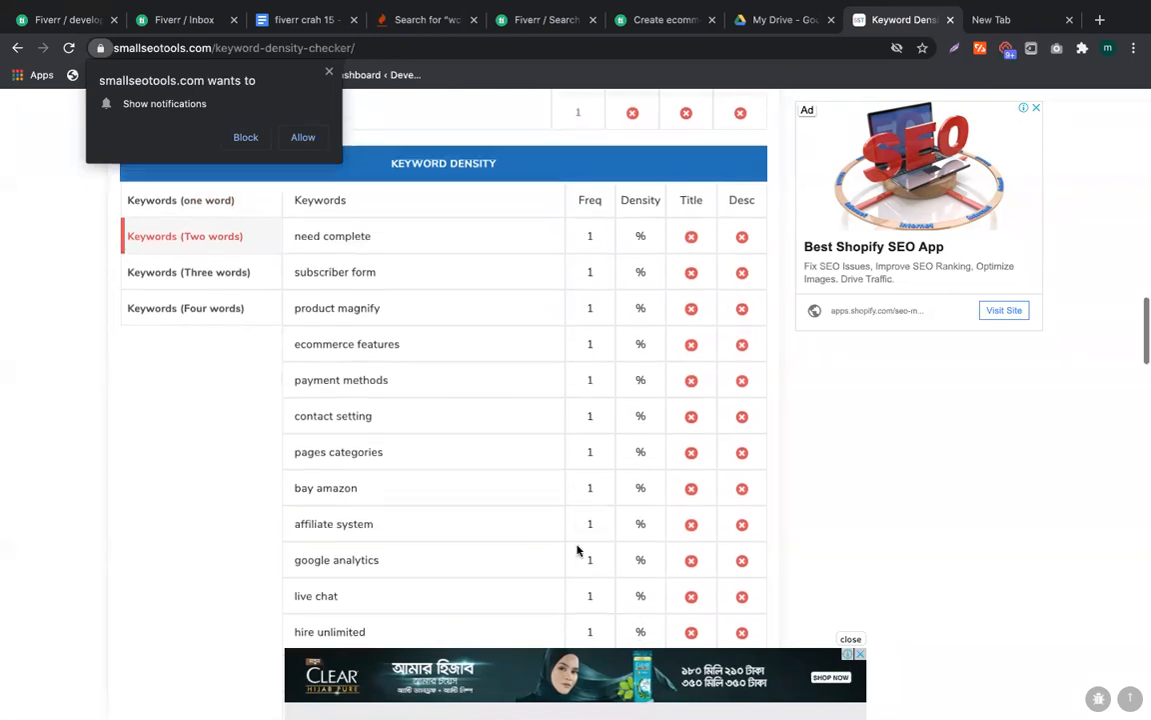
scroll(580, 547, "up", 1)
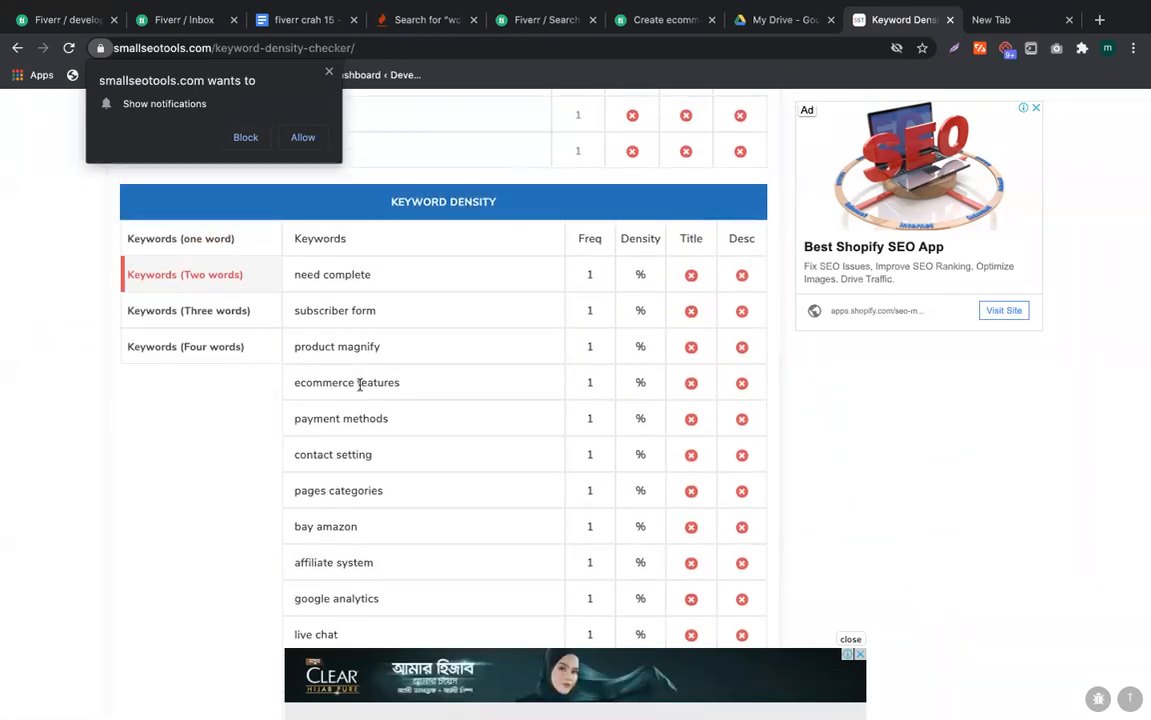
scroll(290, 397, "down", 2)
scroll(326, 398, "up", 2)
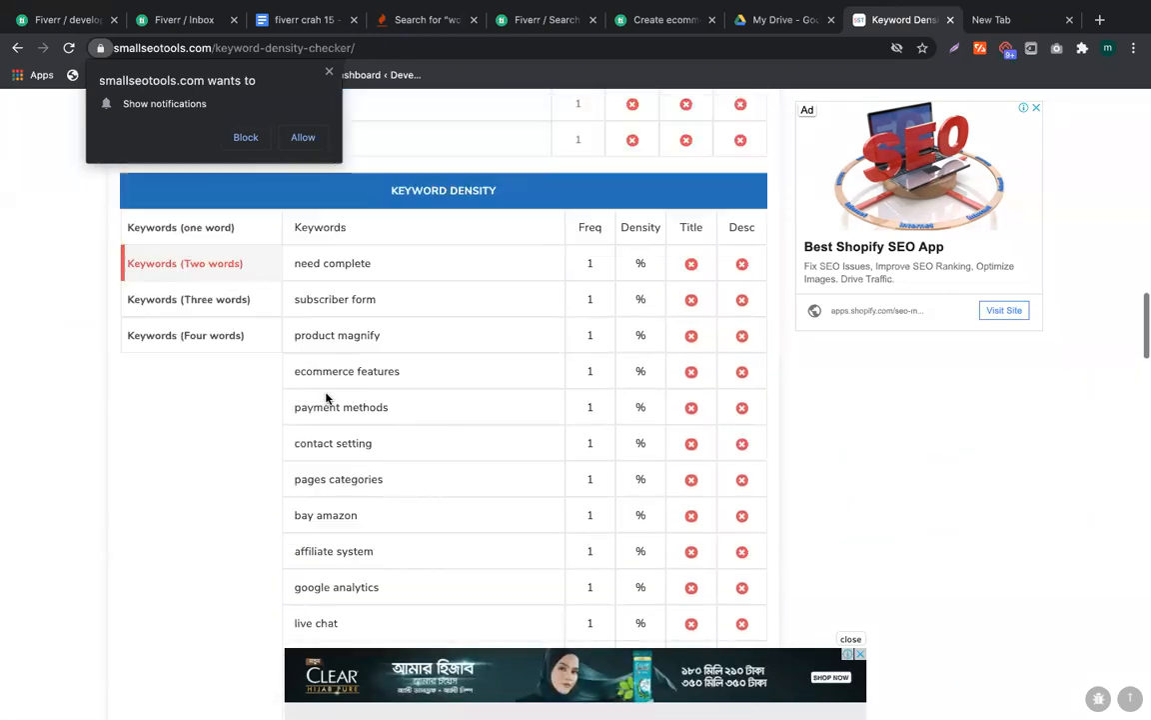
scroll(326, 398, "up", 3)
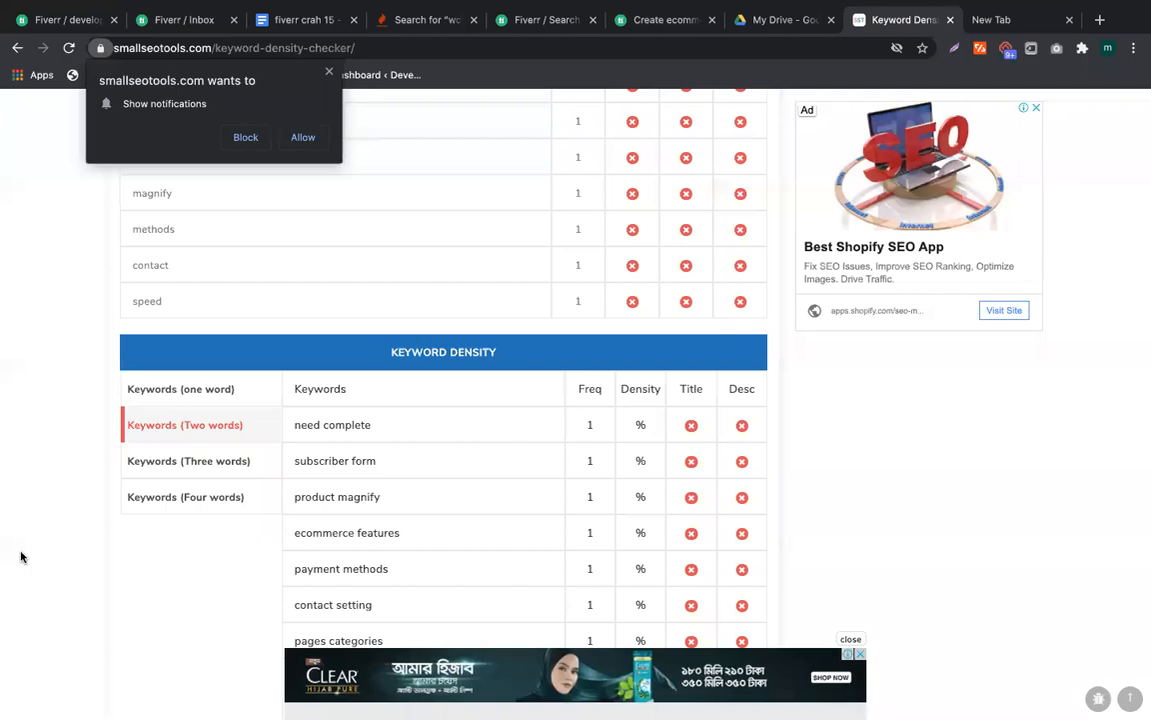
scroll(112, 542, "up", 4)
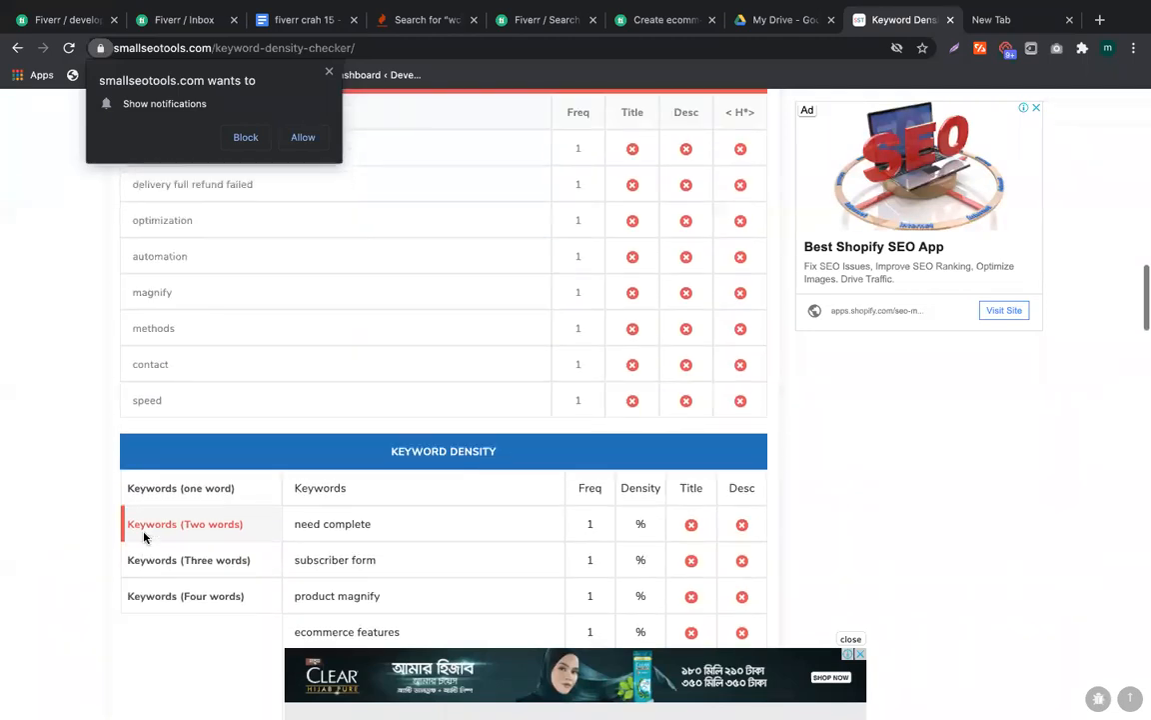
scroll(143, 537, "down", 3)
scroll(143, 537, "up", 1)
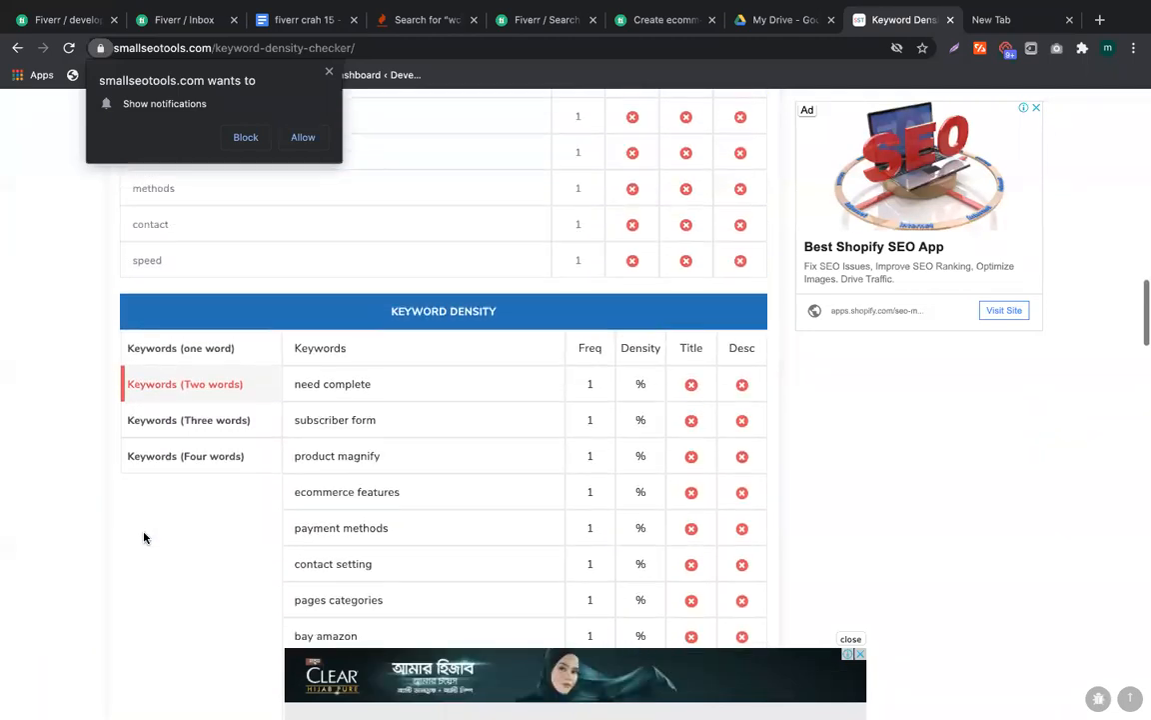
right_click(141, 398)
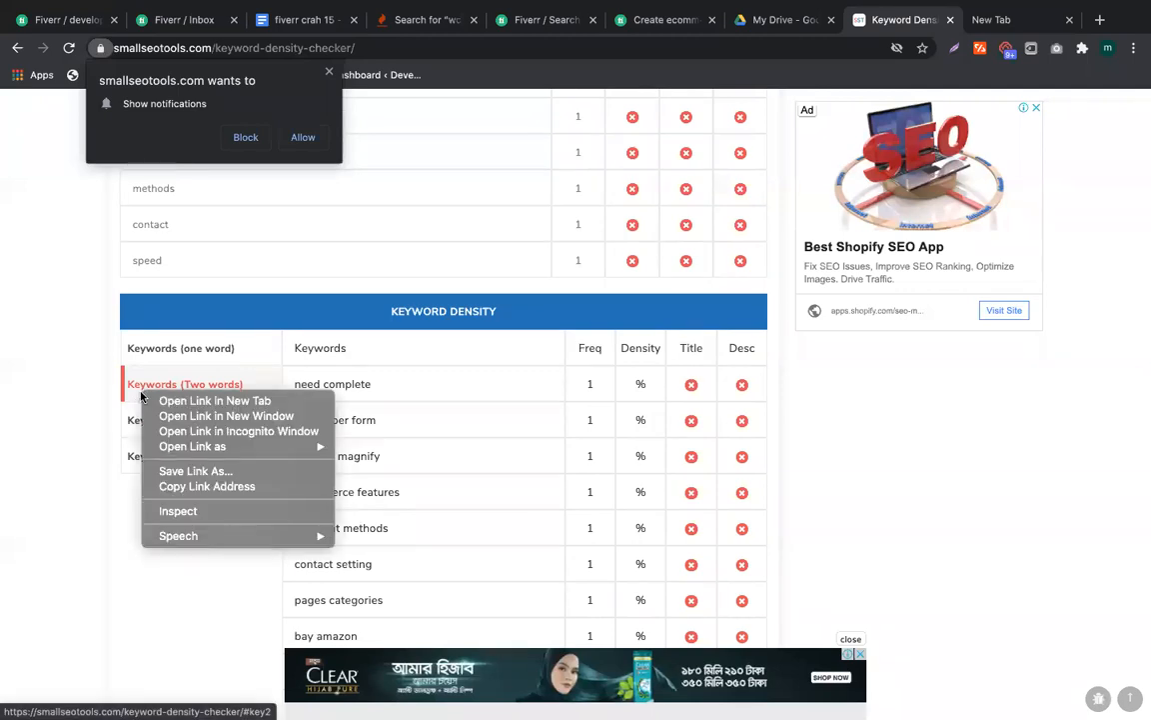
key("Escape")
Review the keyword list and master keyword in the fiverr crah 15 - sample gig document against the density results
left_click(293, 17)
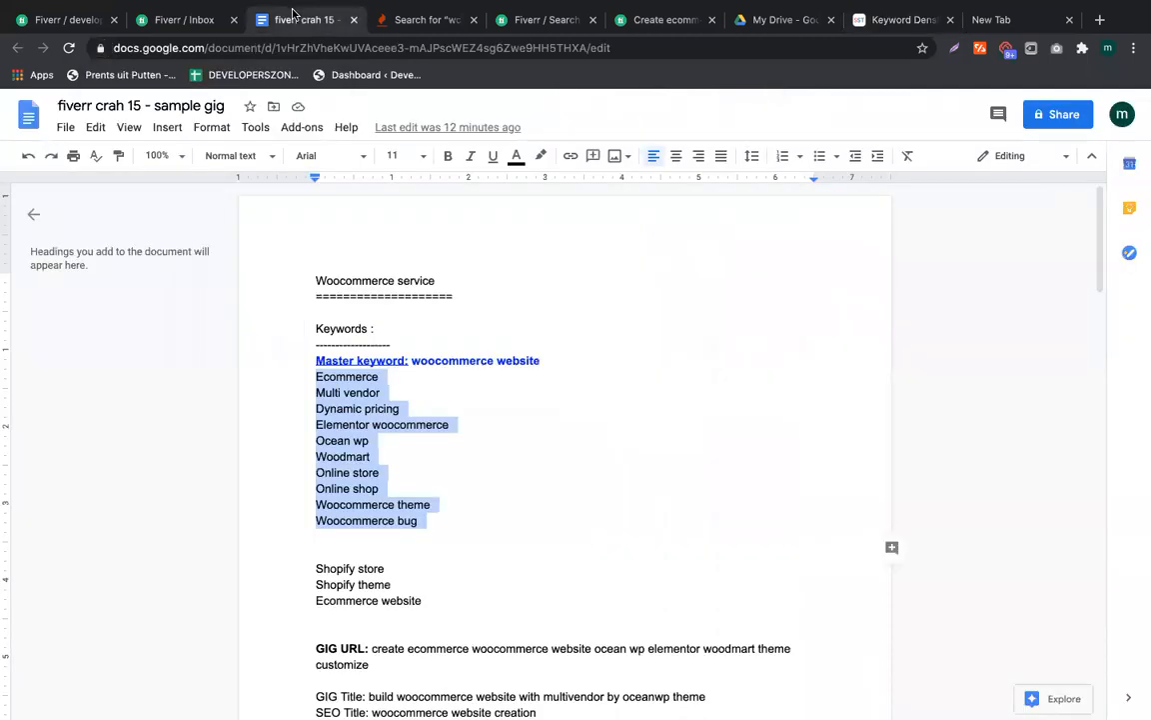
left_click(316, 394)
left_click_drag(329, 409, 362, 408)
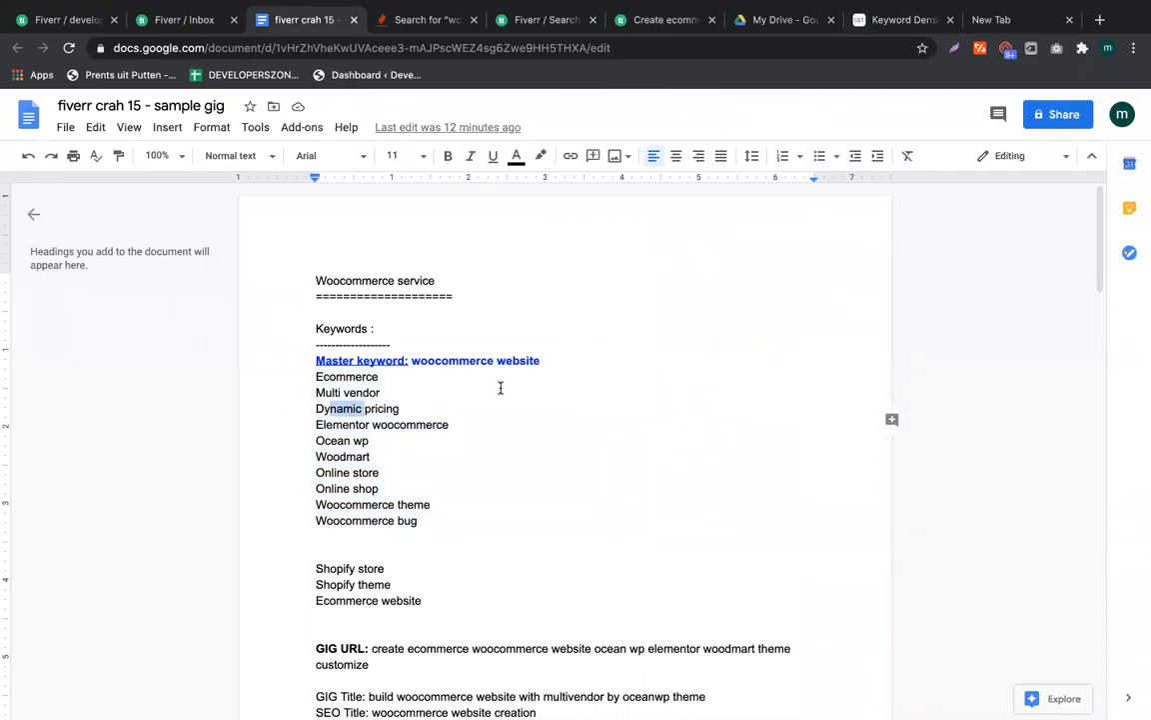
left_click_drag(545, 363, 415, 357)
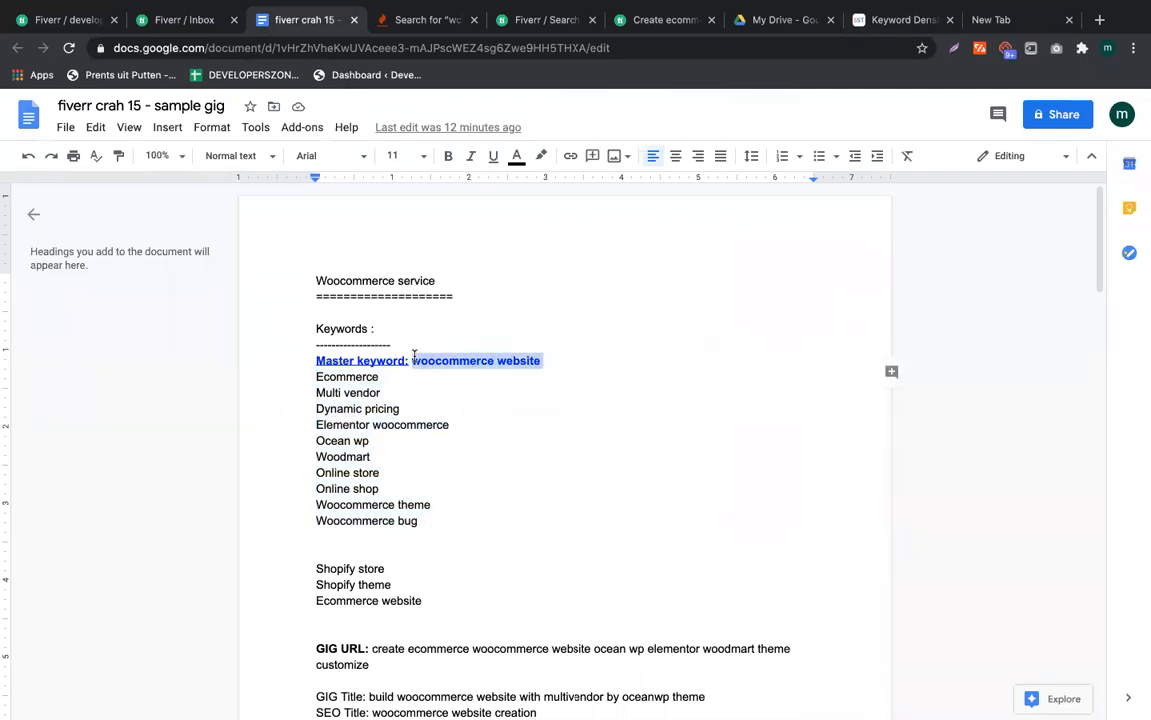
left_click(895, 19)
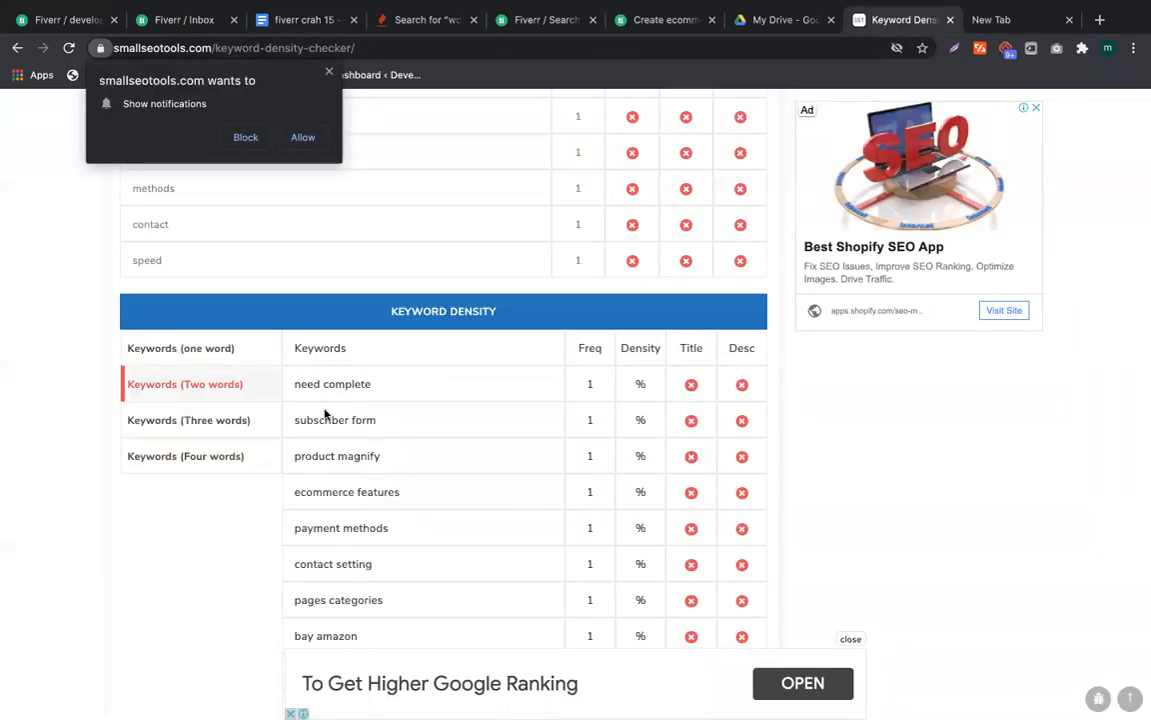
Go to the Fiverr gig's description editor and copy the phrase "woocommerce website" from the first bullet
left_click(158, 17)
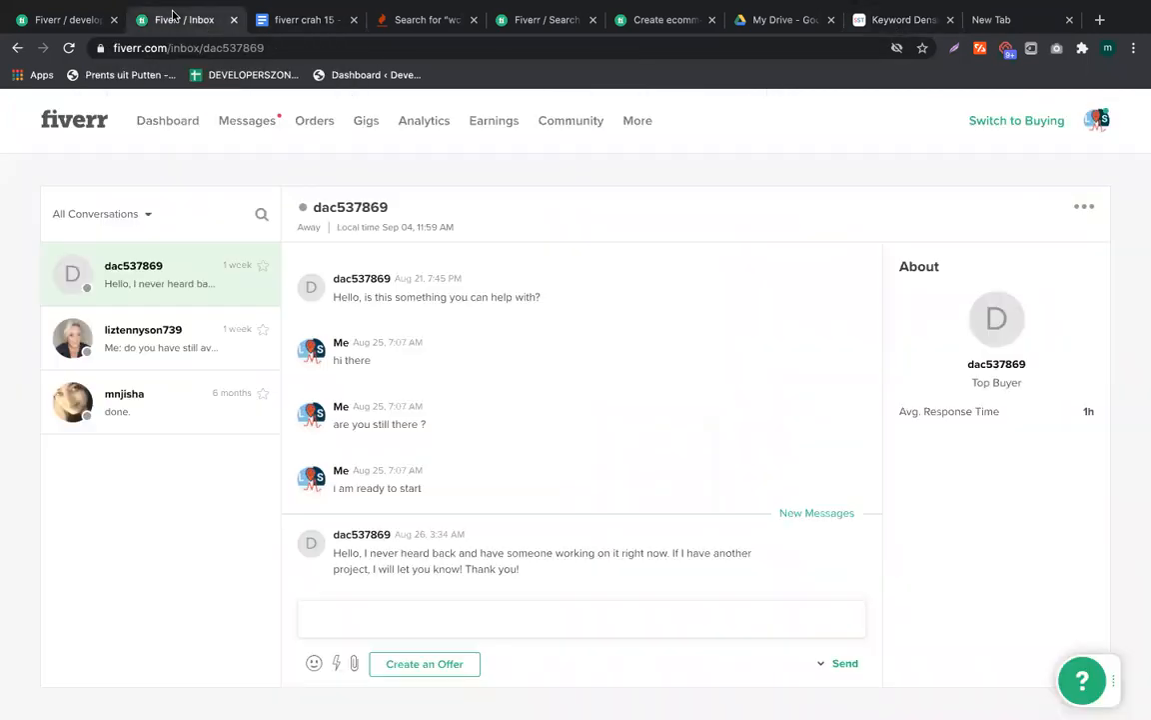
left_click(84, 20)
scroll(362, 333, "up", 1)
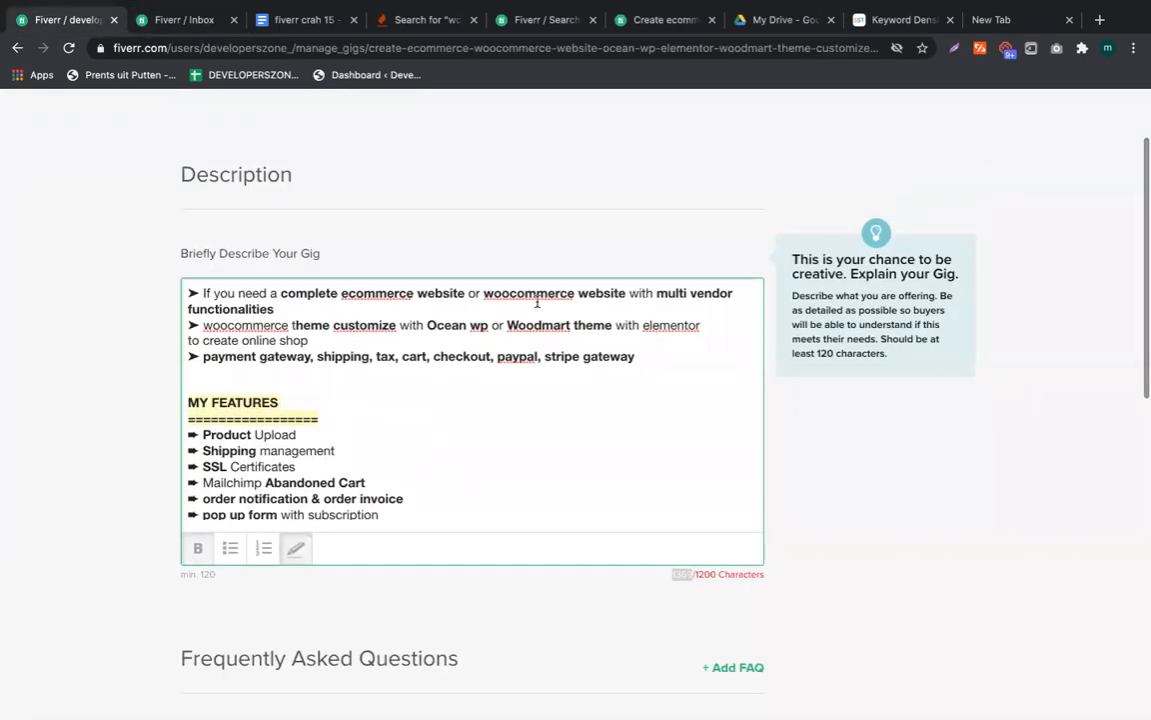
left_click_drag(485, 292, 630, 291)
key("ctrl+c")
In the On page SEO feature line, replace "& Speed optimization" with "for woocommerce website"
scroll(324, 439, "down", 1)
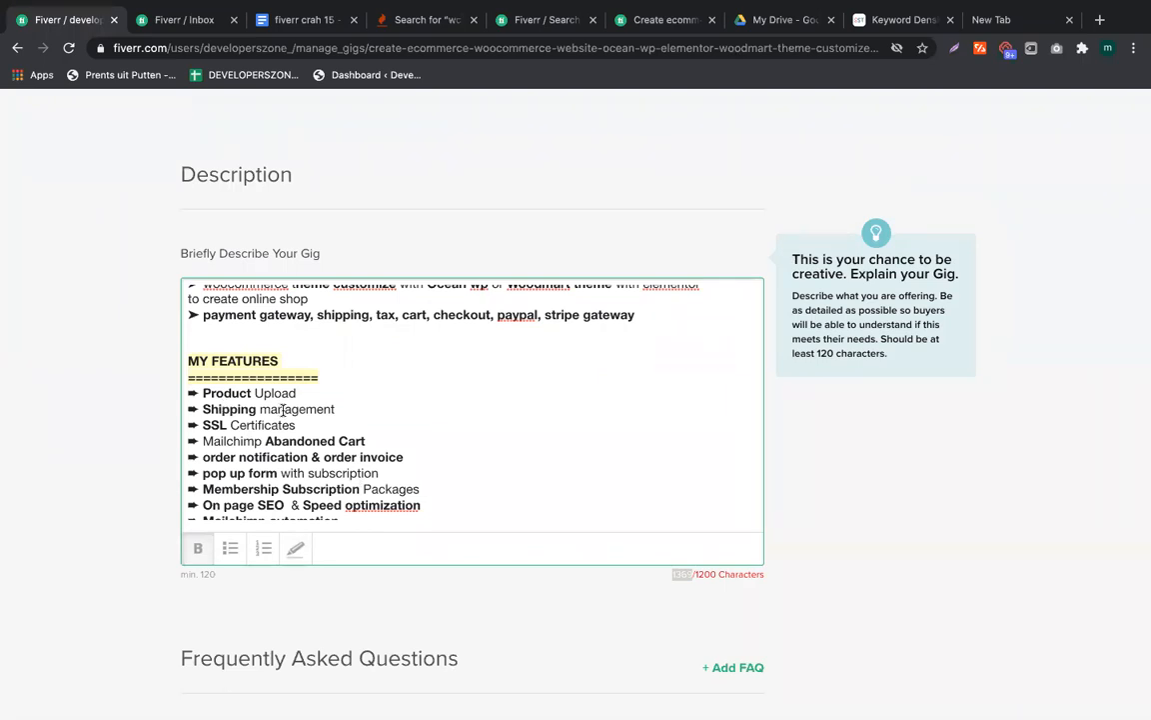
scroll(284, 409, "down", 1)
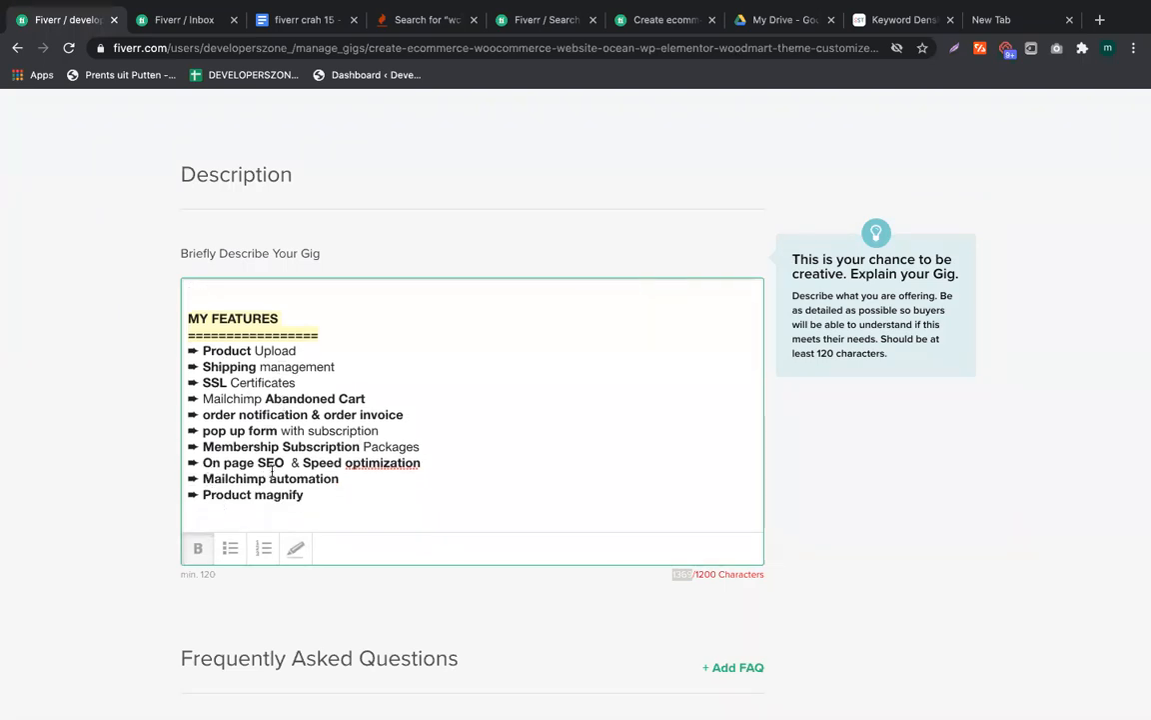
left_click_drag(288, 464, 454, 467)
type("for")
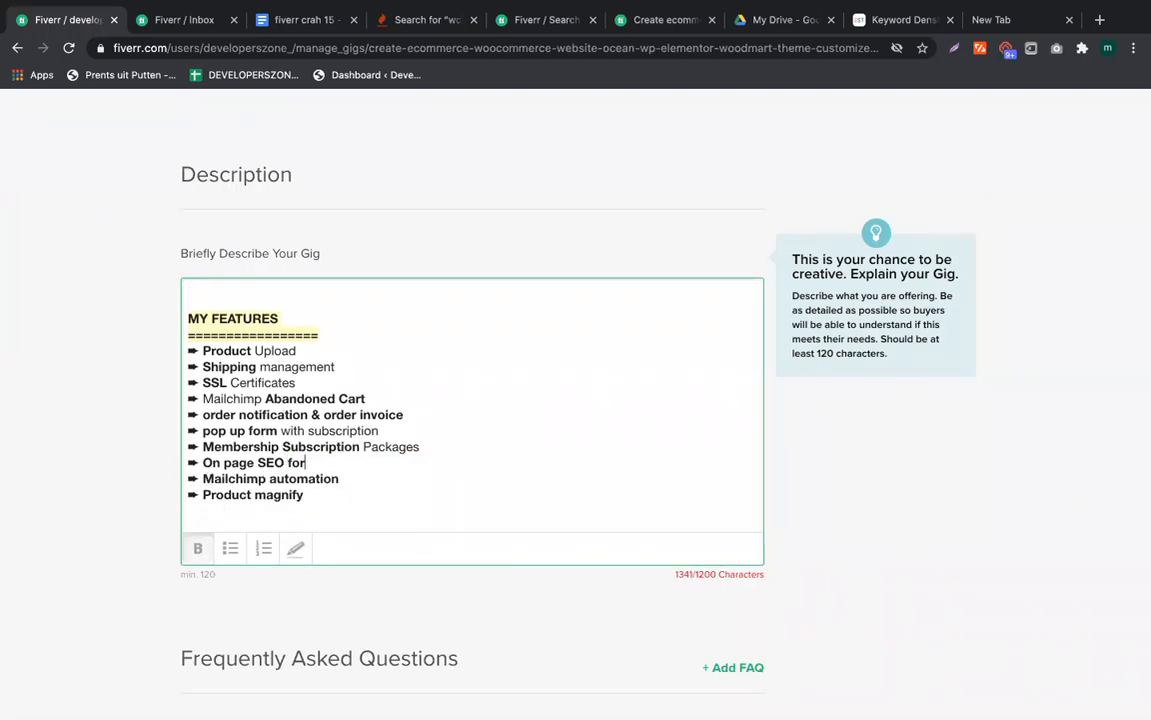
type(" woocommerce website")
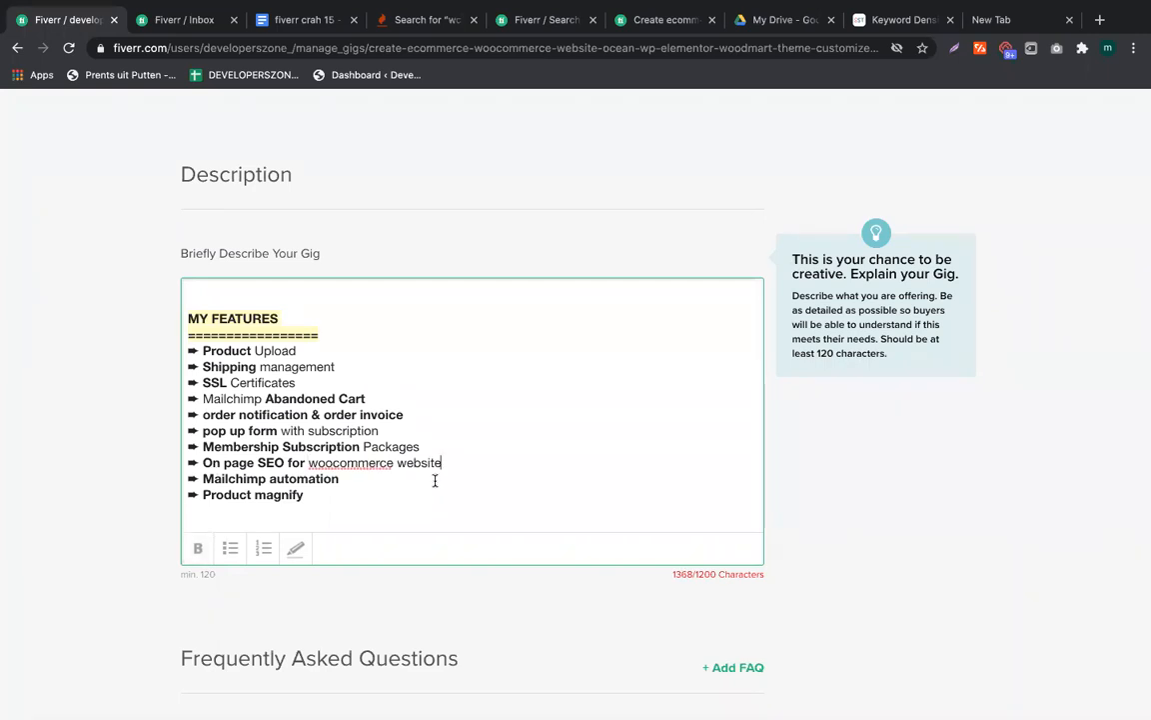
Replace ECOMMERCE with "woocommerce website" in the MORE ECOMMERCE FEATURES heading and make the whole heading bold
scroll(434, 481, "down", 3)
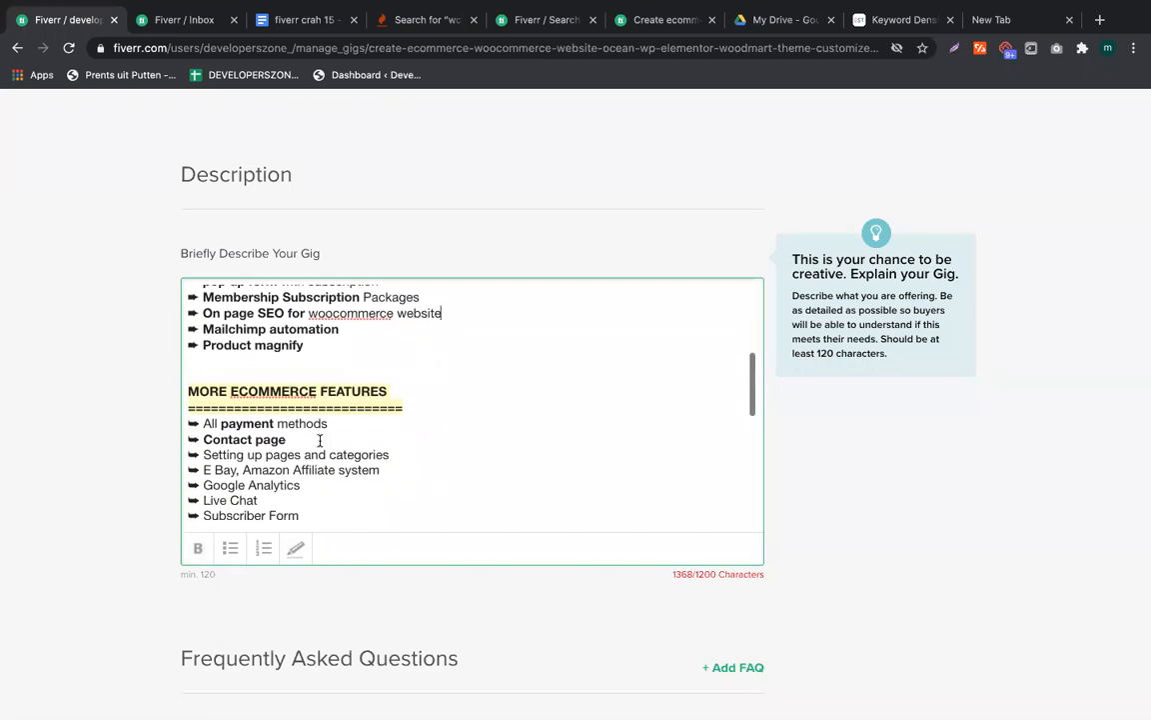
double_click(253, 390)
key("ctrl+v")
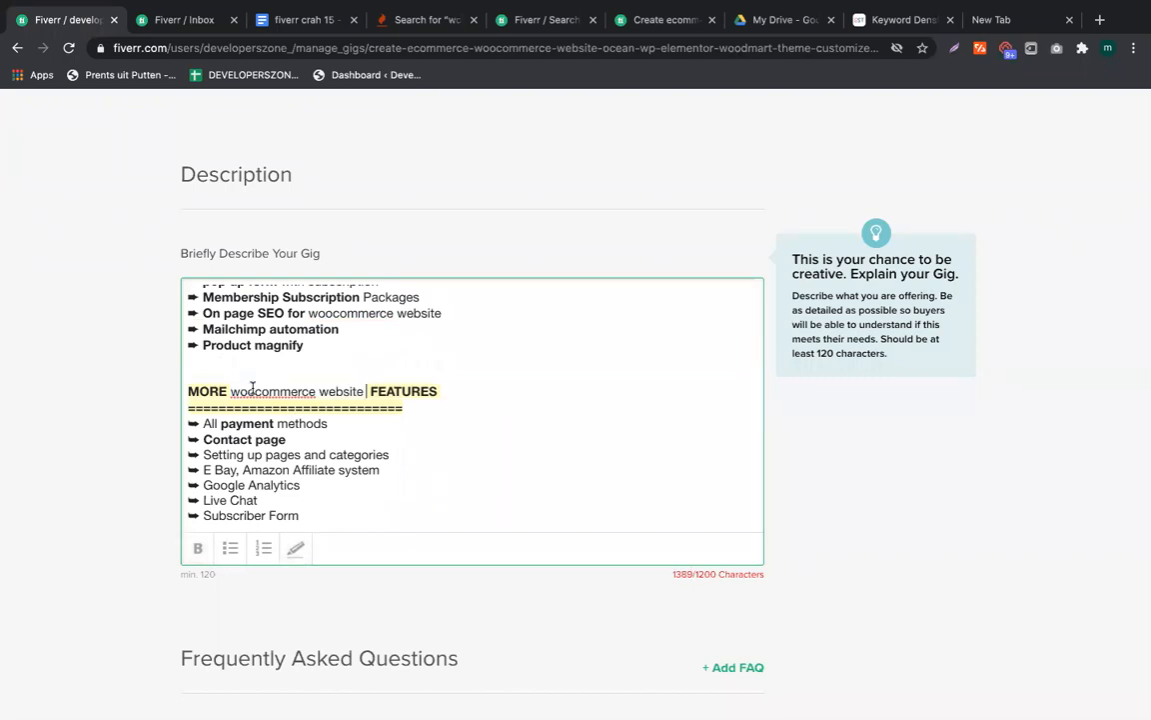
triple_click(424, 395)
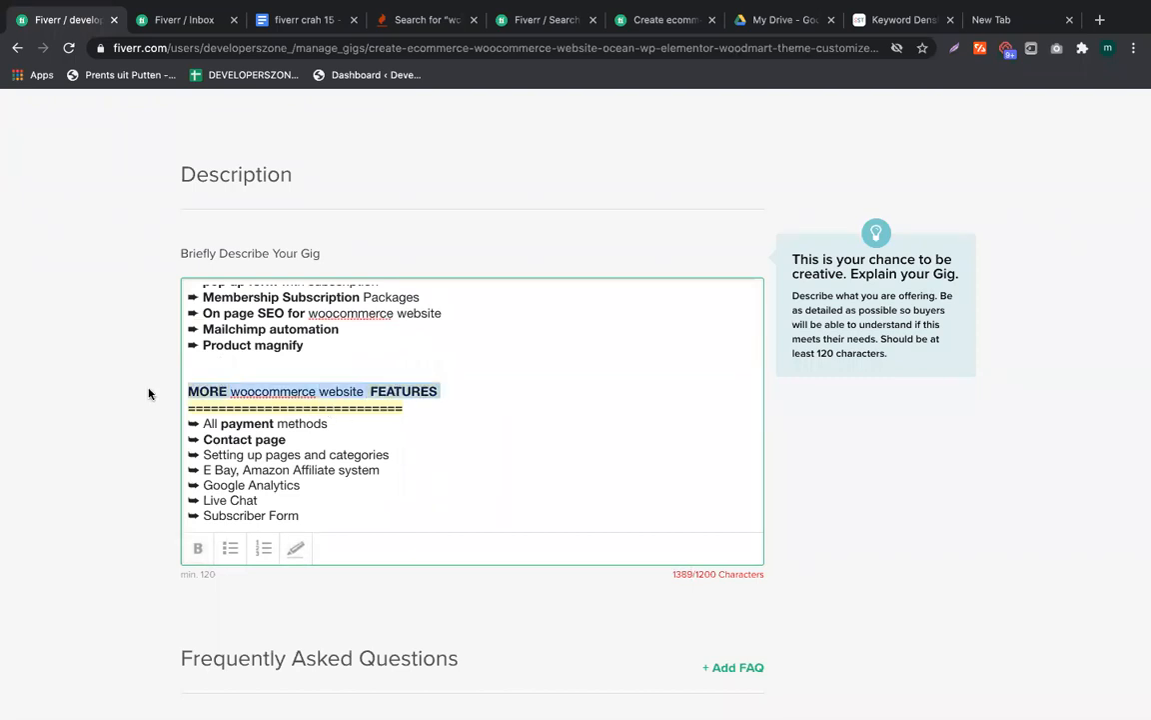
left_click(194, 549)
left_click(320, 482)
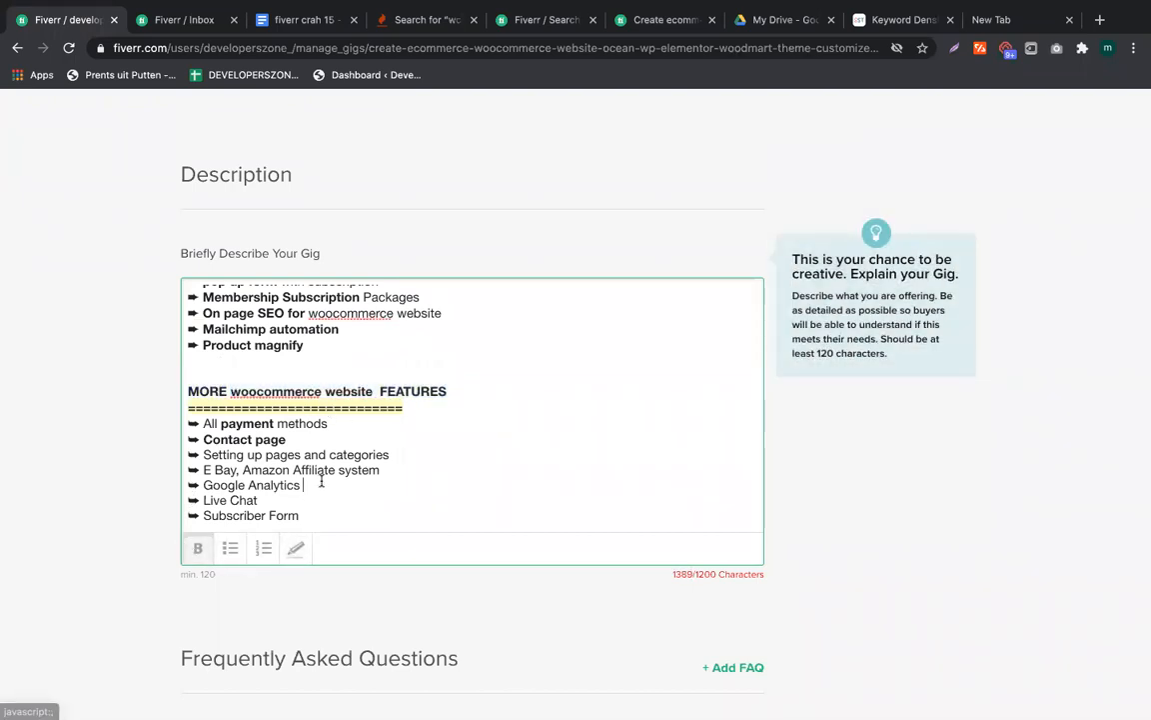
Highlight the "MORE woocommerce website FEATURES" heading in the gig description
scroll(320, 480, "down", 1)
left_click(458, 344)
left_click_drag(458, 344, 77, 337)
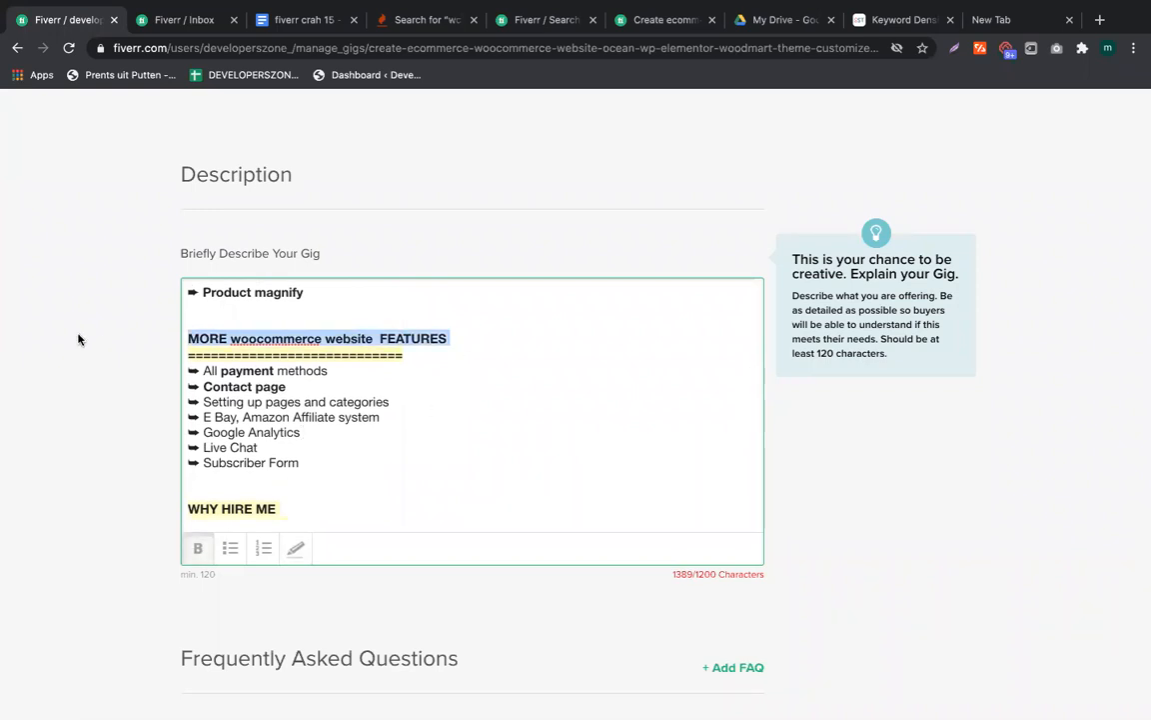
scroll(387, 481, "down", 5)
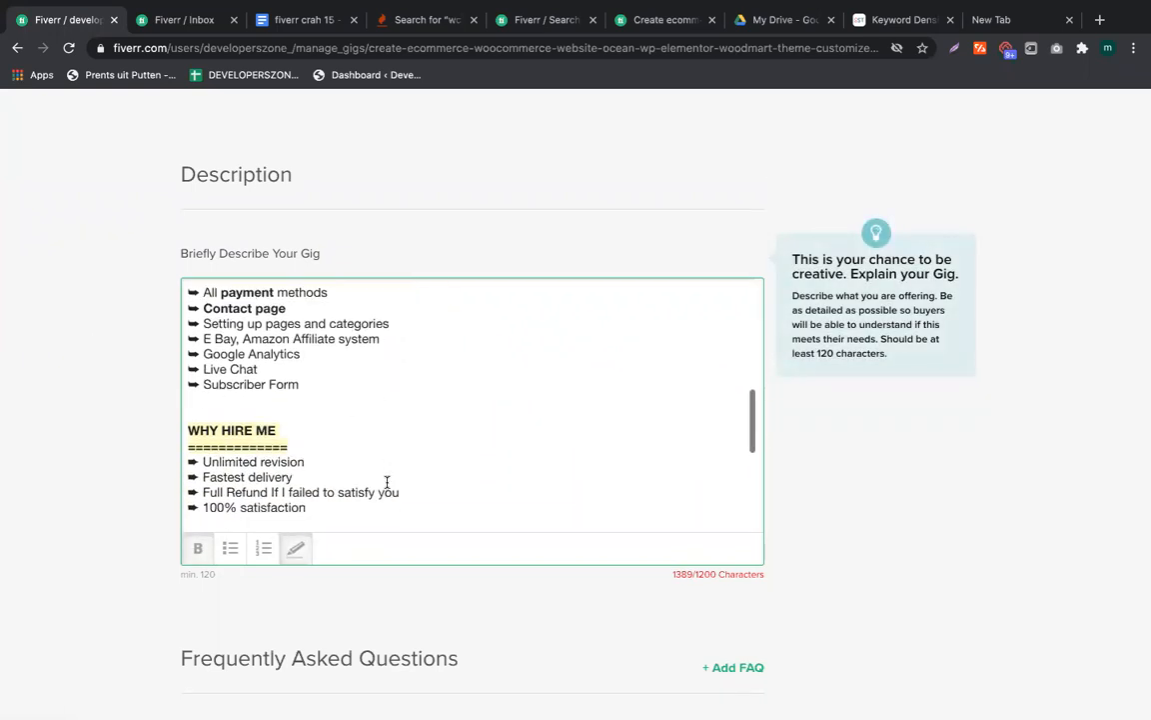
scroll(387, 482, "up", 1)
scroll(387, 482, "up", 2)
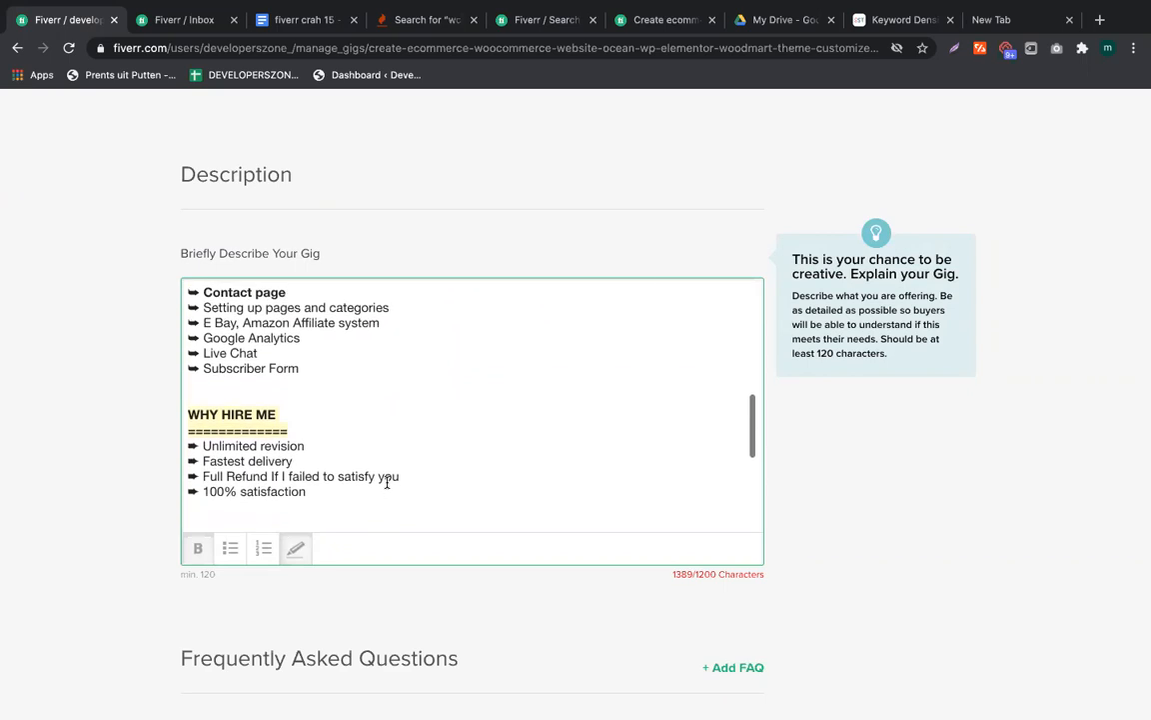
Replace "and categories" with "for woocommerce website" in the Setting up pages line
left_click_drag(304, 349, 421, 351)
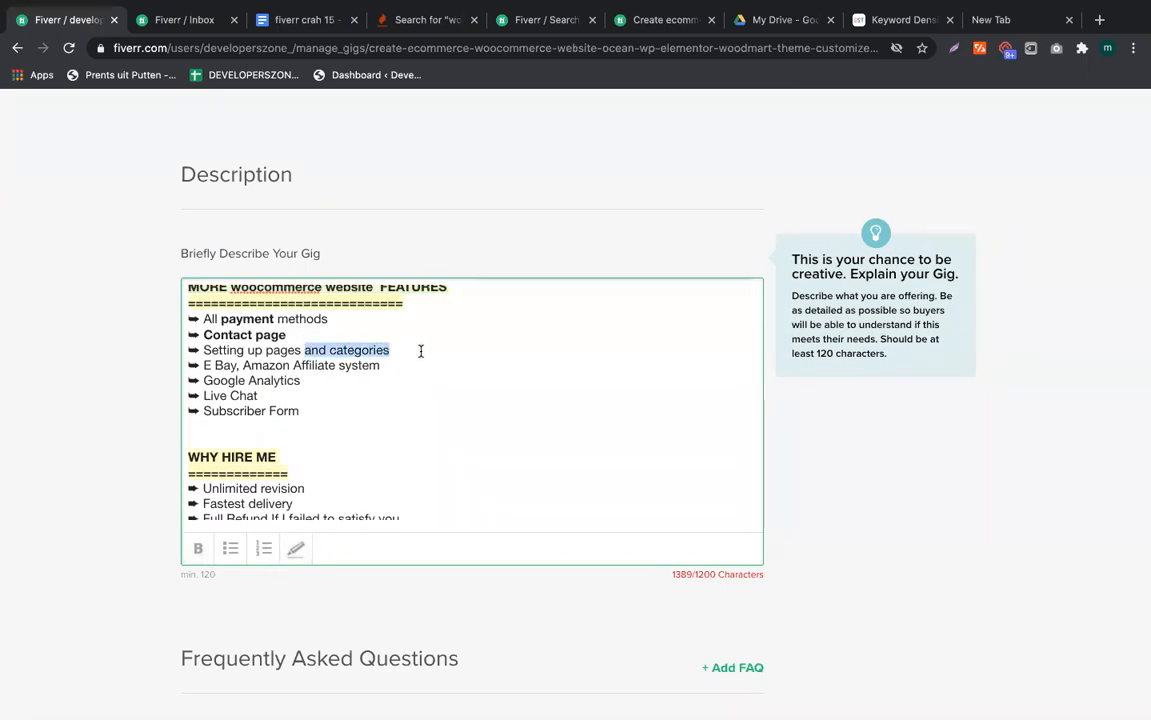
key("ctrl+v")
left_click(305, 350)
type("for")
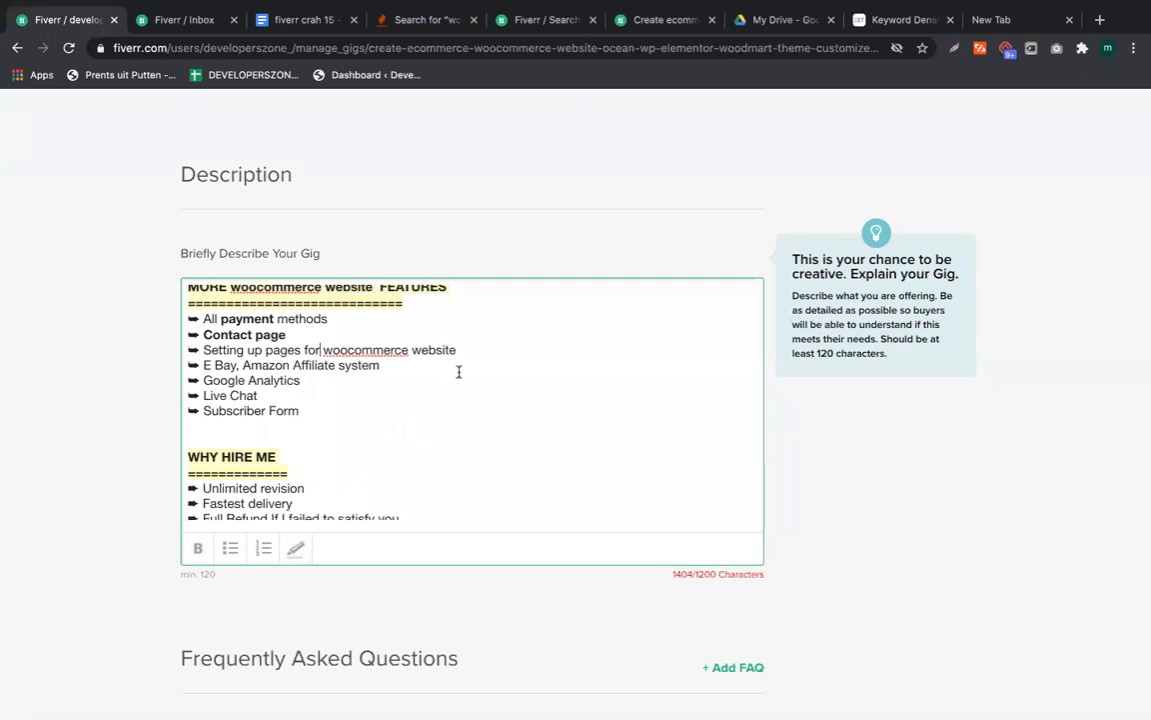
Copy the keyword "Ocean wp" from the keyword list in the "fiverr crah 15 - sample gig" document
left_click(296, 22)
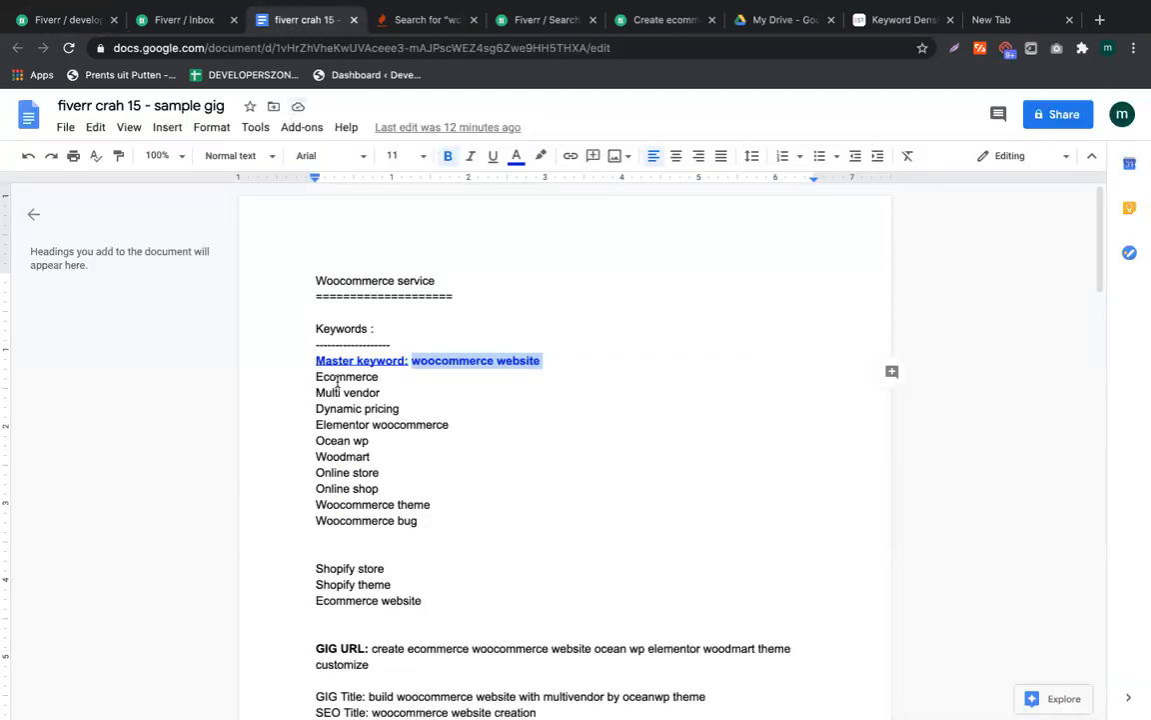
left_click_drag(383, 391, 300, 392)
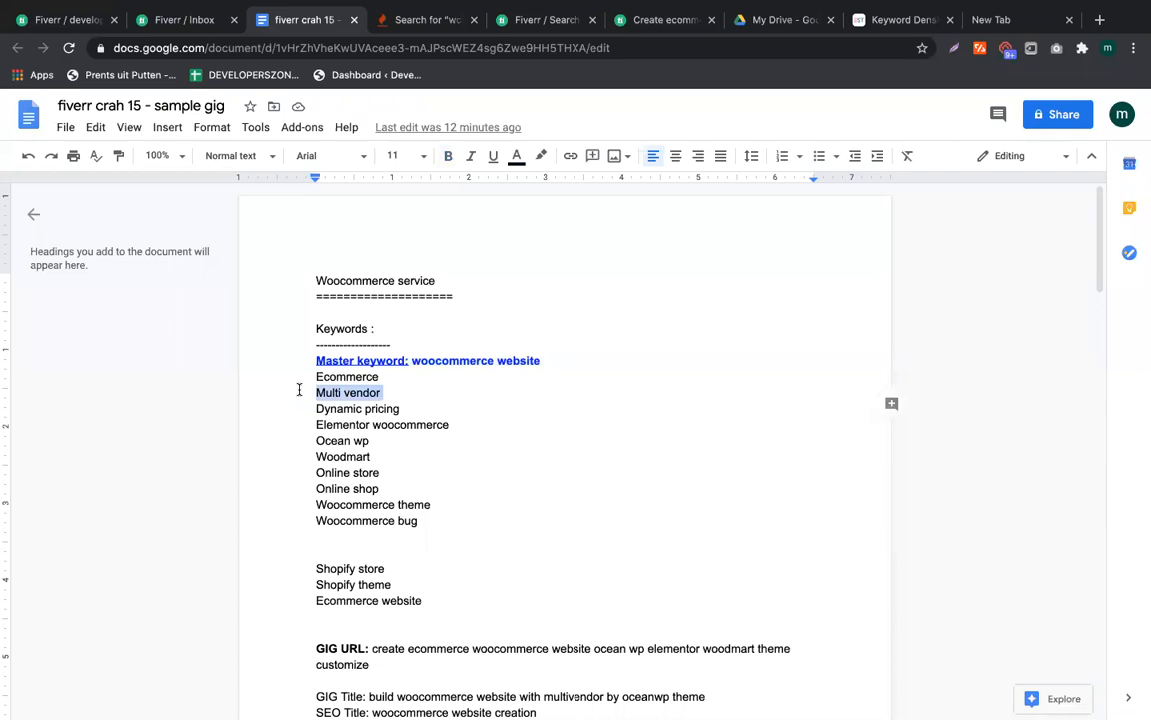
left_click_drag(381, 444, 298, 440)
key("ctrl+Left")
left_click(1129, 190)
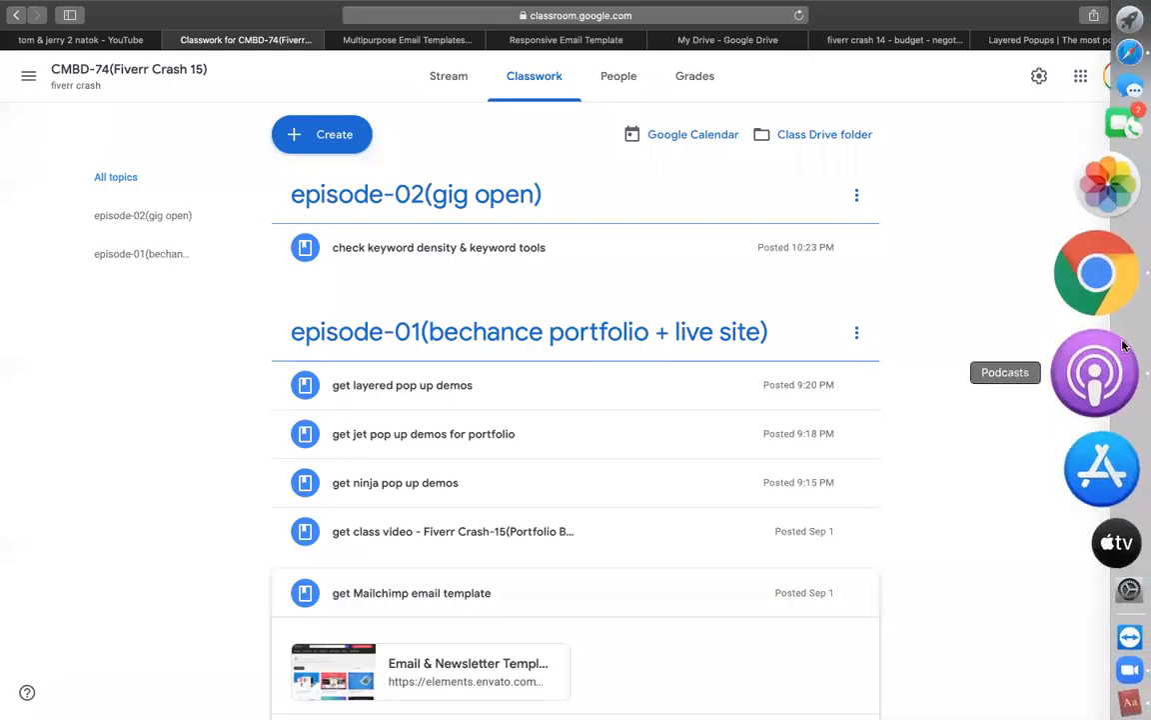
left_click(1119, 322)
left_click(380, 430)
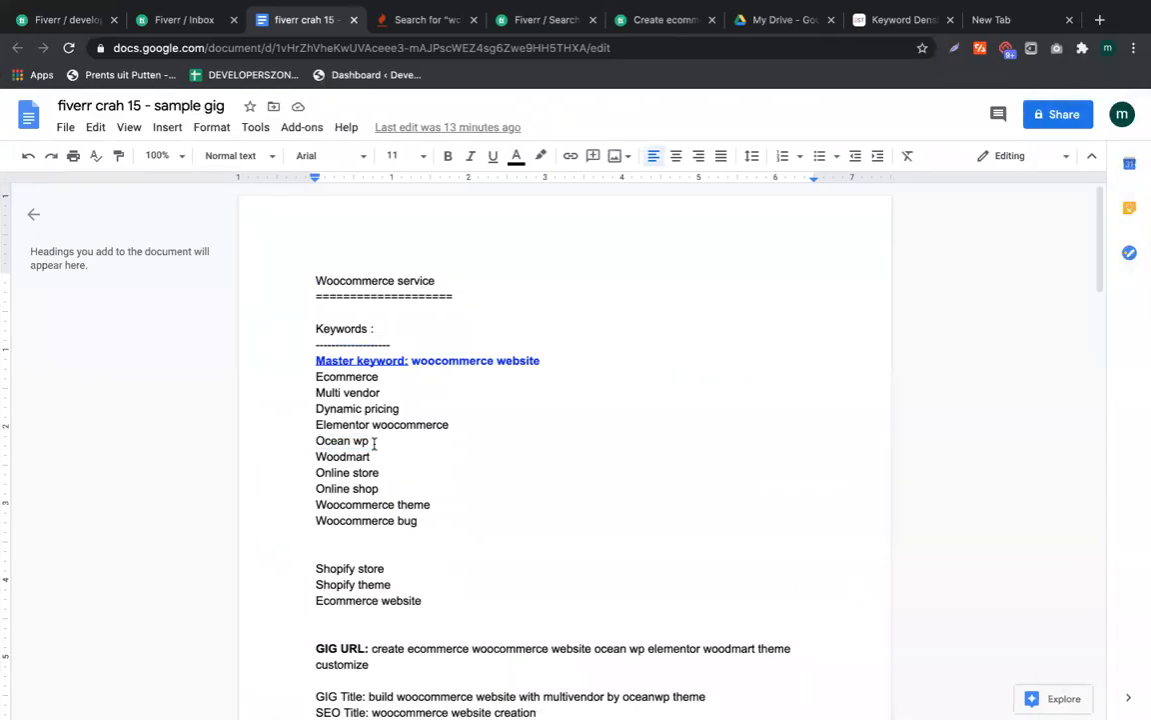
left_click_drag(375, 442, 307, 441)
key("super+c")
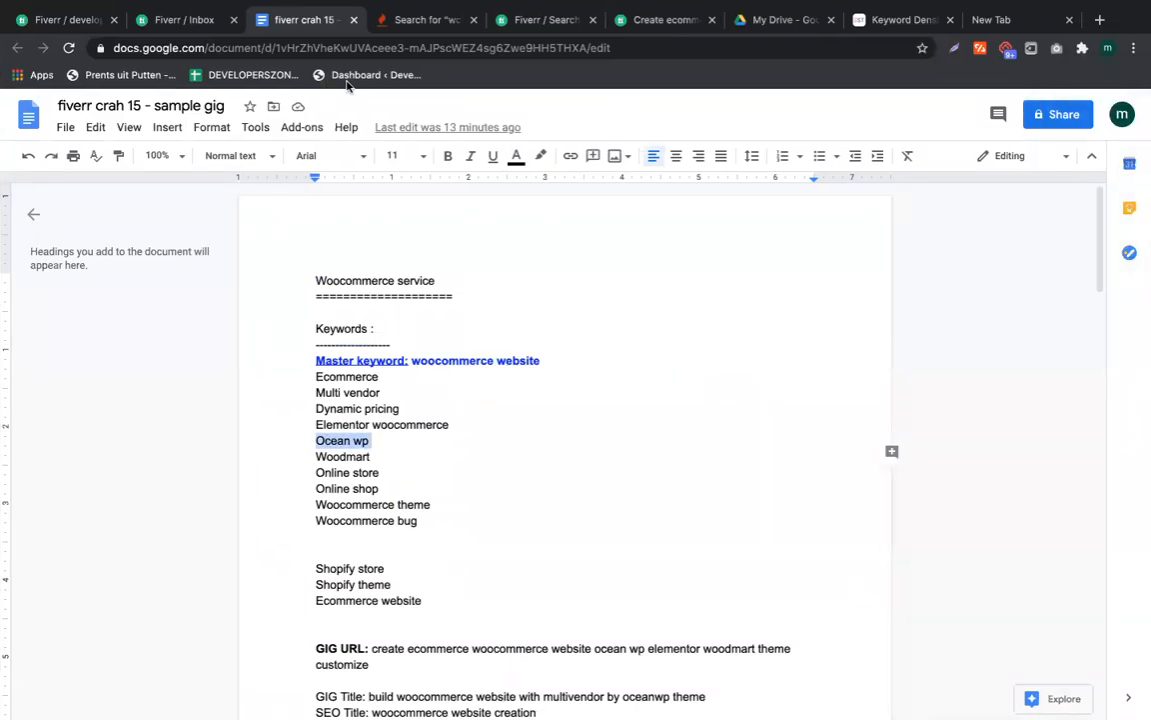
Append "with Ocean wp theme" to the end of the payment gateway bullet in the Fiverr gig description
left_click(60, 22)
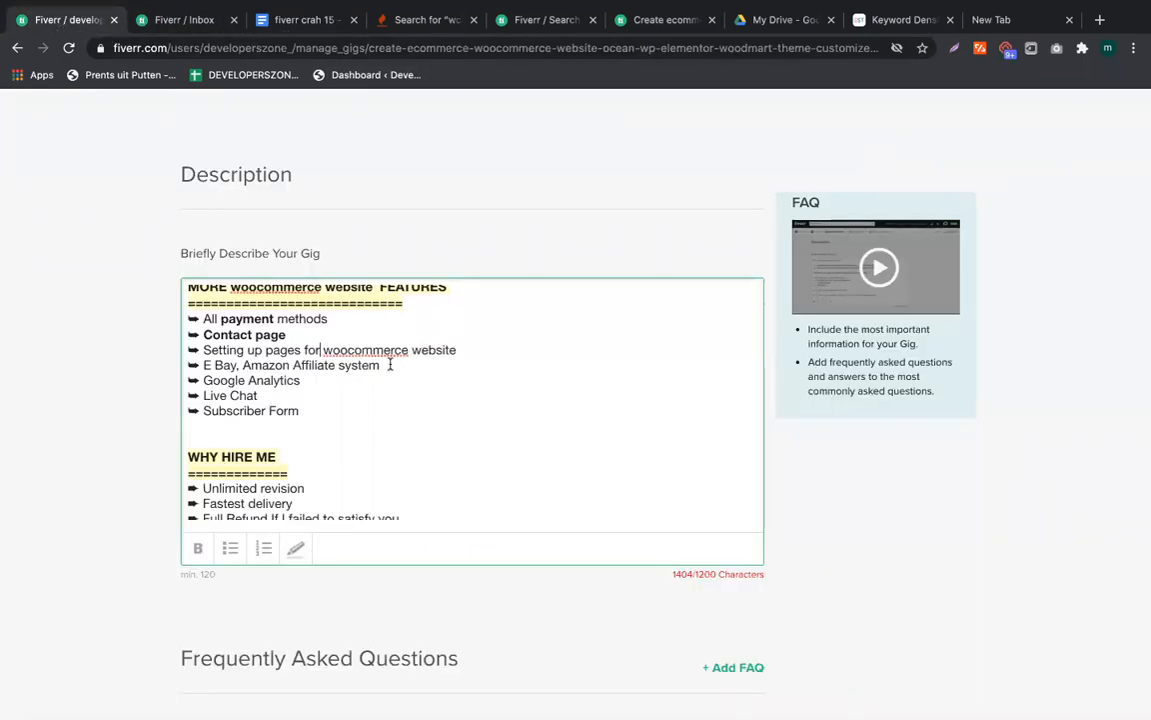
scroll(412, 366, "up", 5)
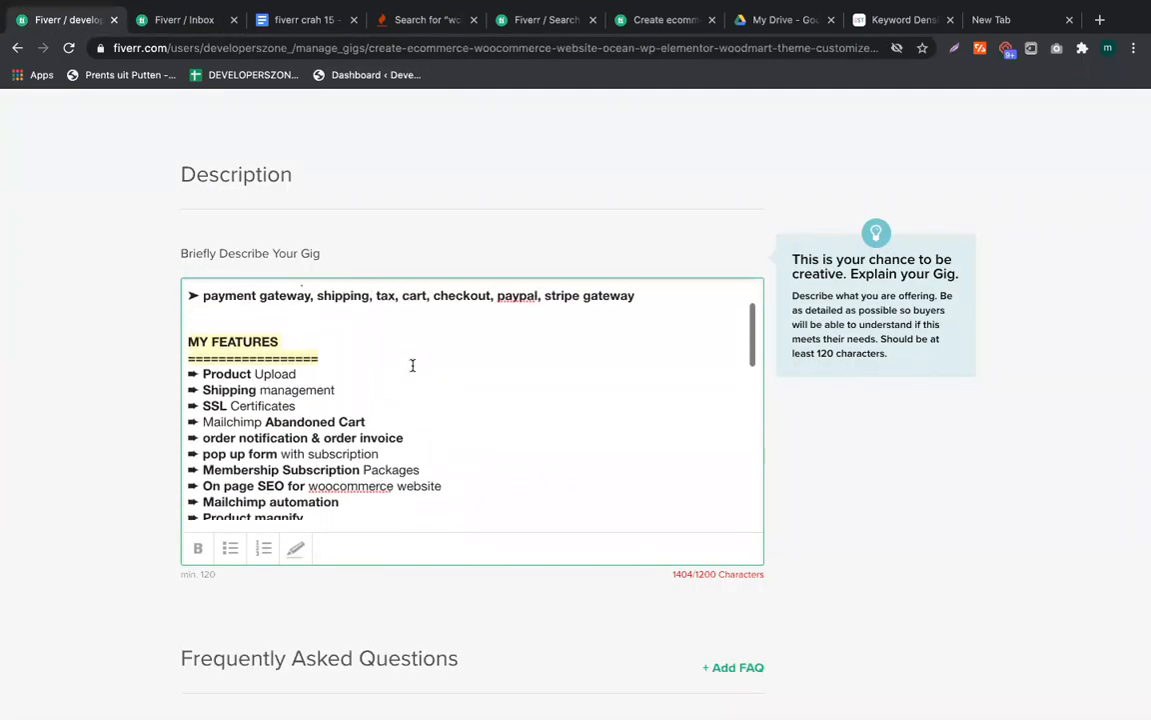
left_click(394, 423)
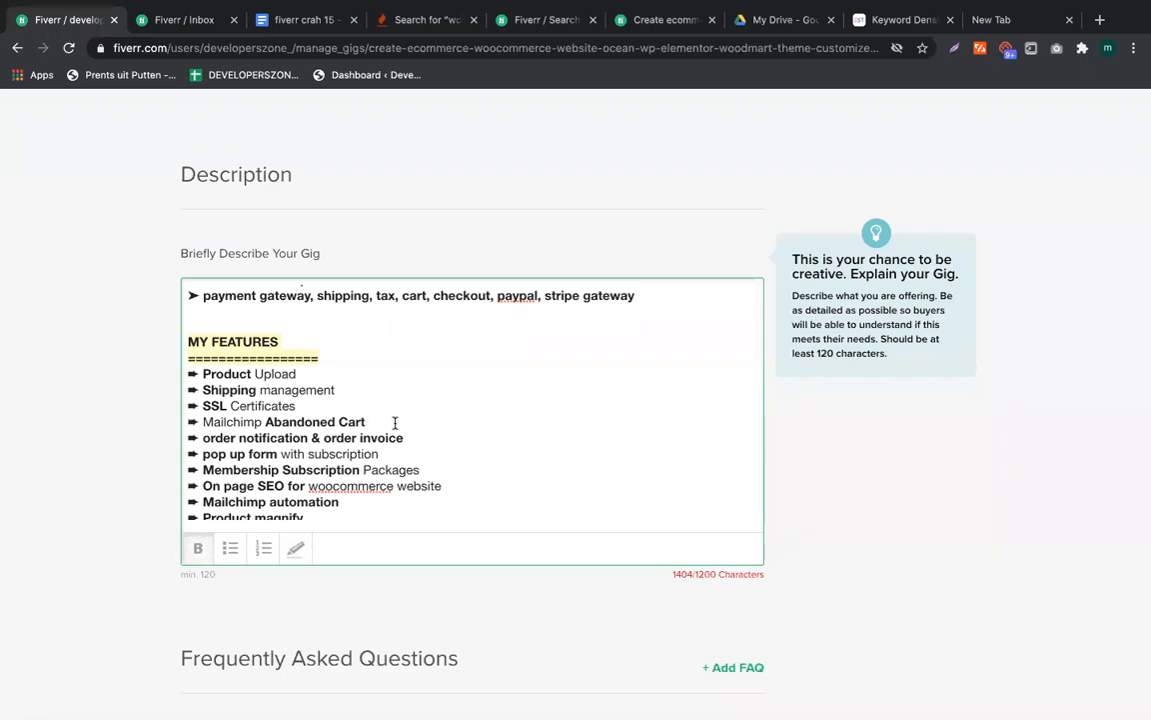
scroll(395, 423, "up", 2)
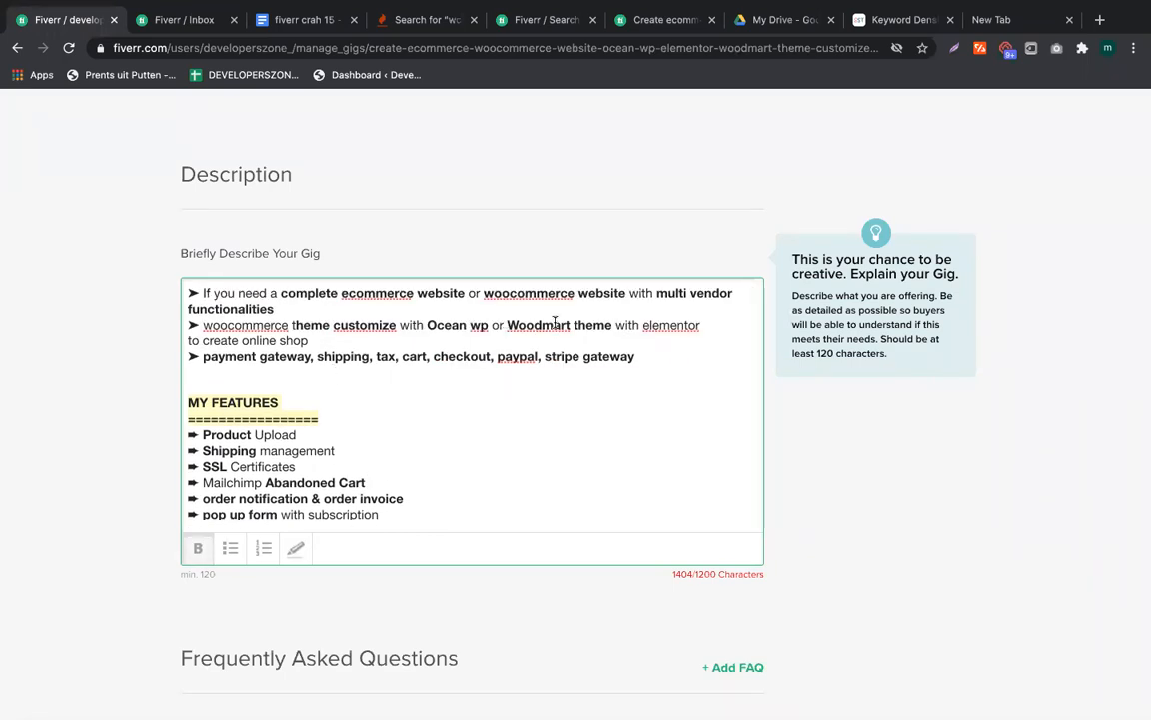
left_click_drag(428, 327, 479, 328)
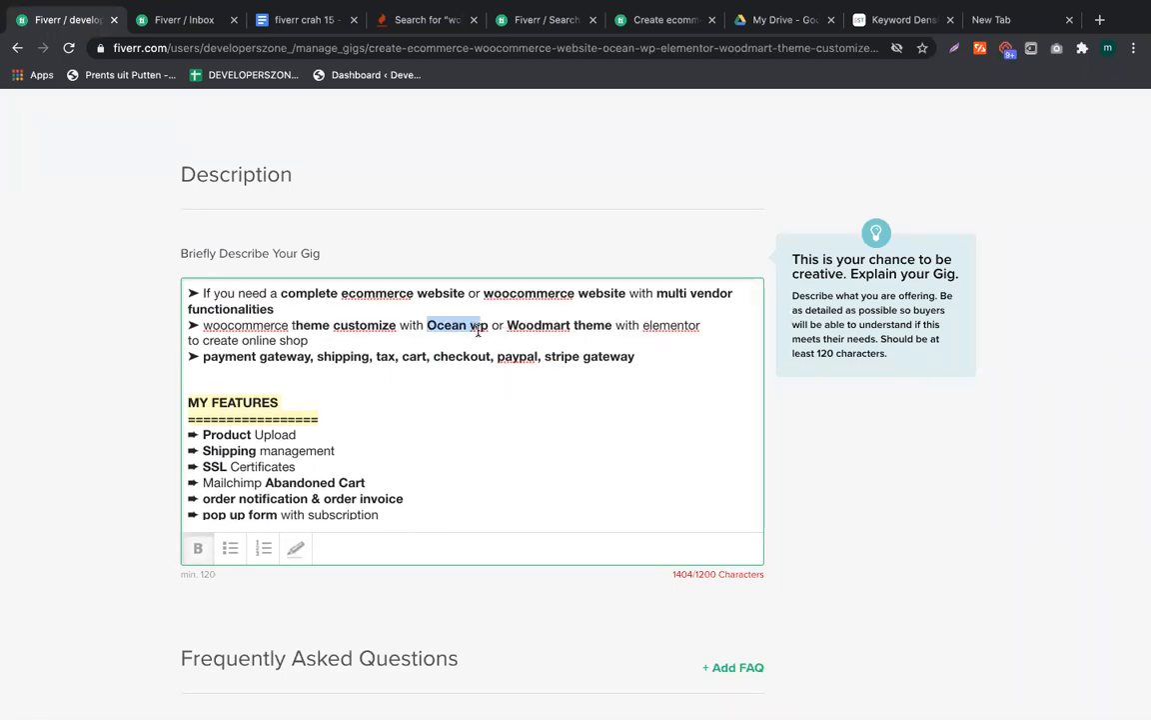
left_click(664, 363)
type("with")
key("super+v")
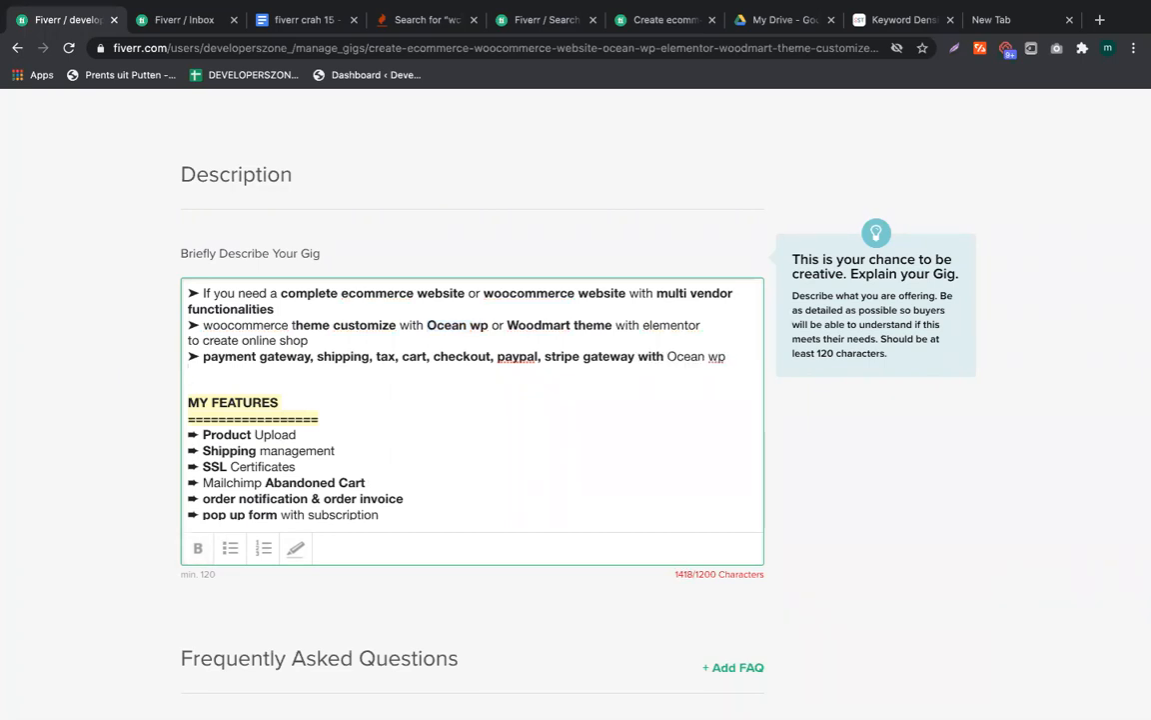
type("theme")
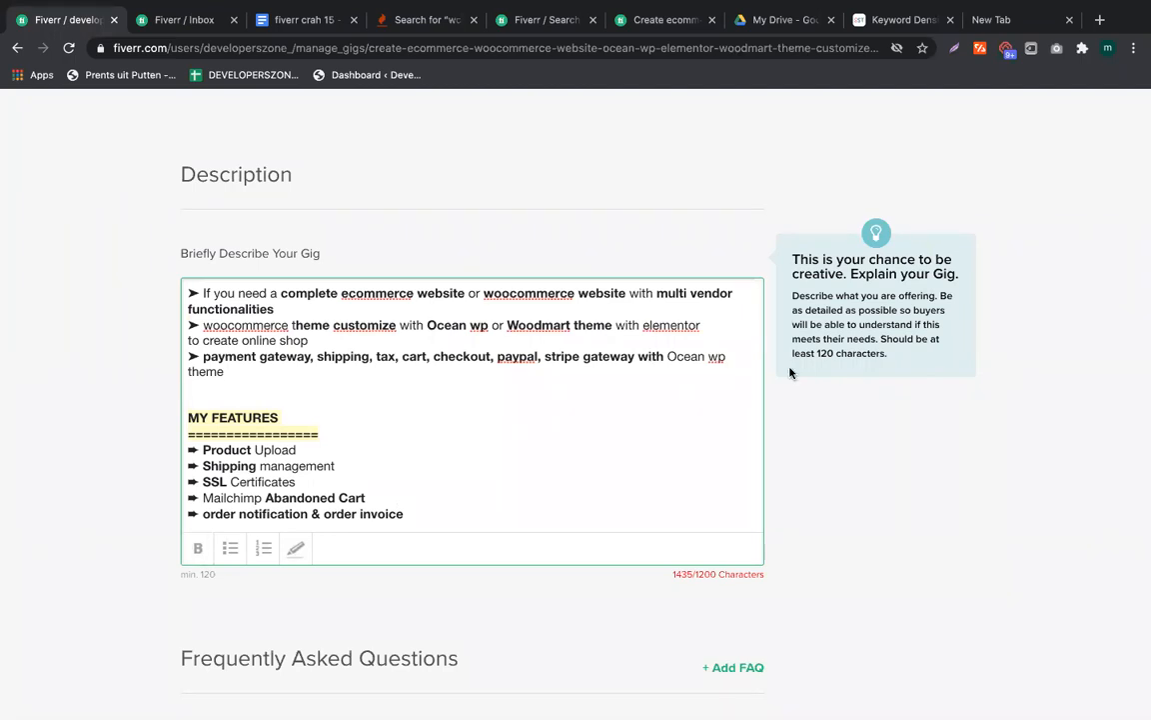
key("BackSpace")
key("BackSpace")
scroll(593, 416, "down", 10)
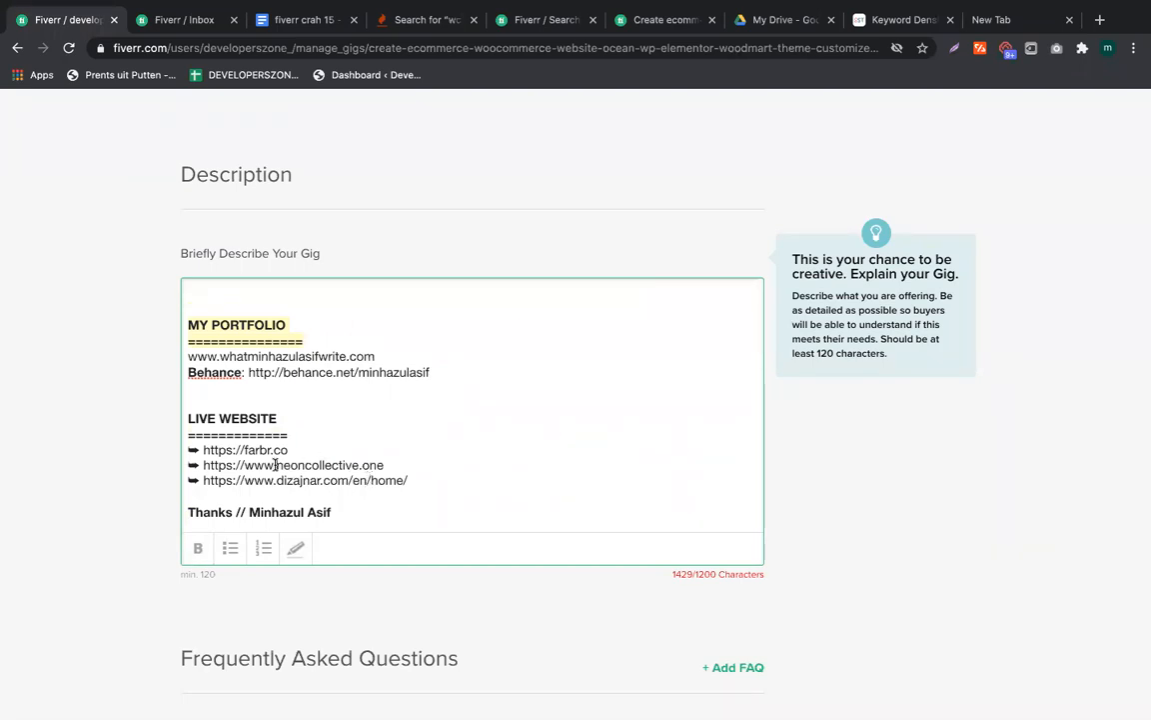
left_click(237, 464)
key("BackSpace")
key("BackSpace")
key("BackSpace")
key("BackSpace")
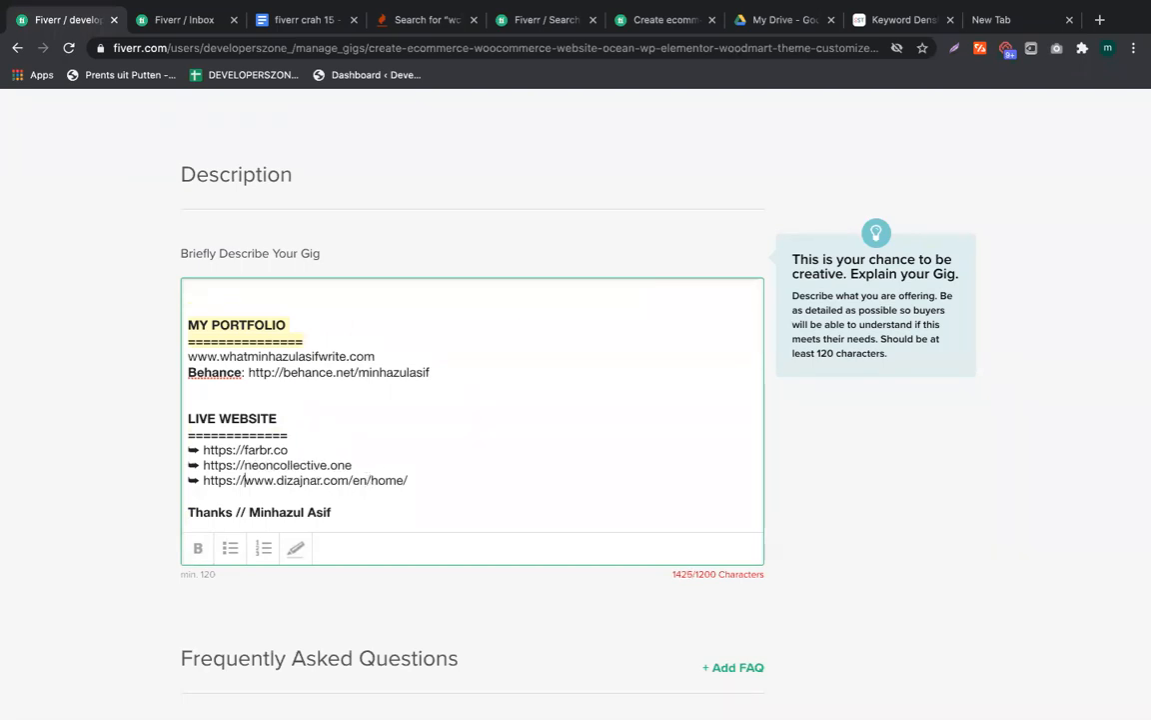
left_click(245, 480)
key("shift+Right")
key("shift+Right")
key("shift+Right")
key("shift+Right")
key("BackSpace")
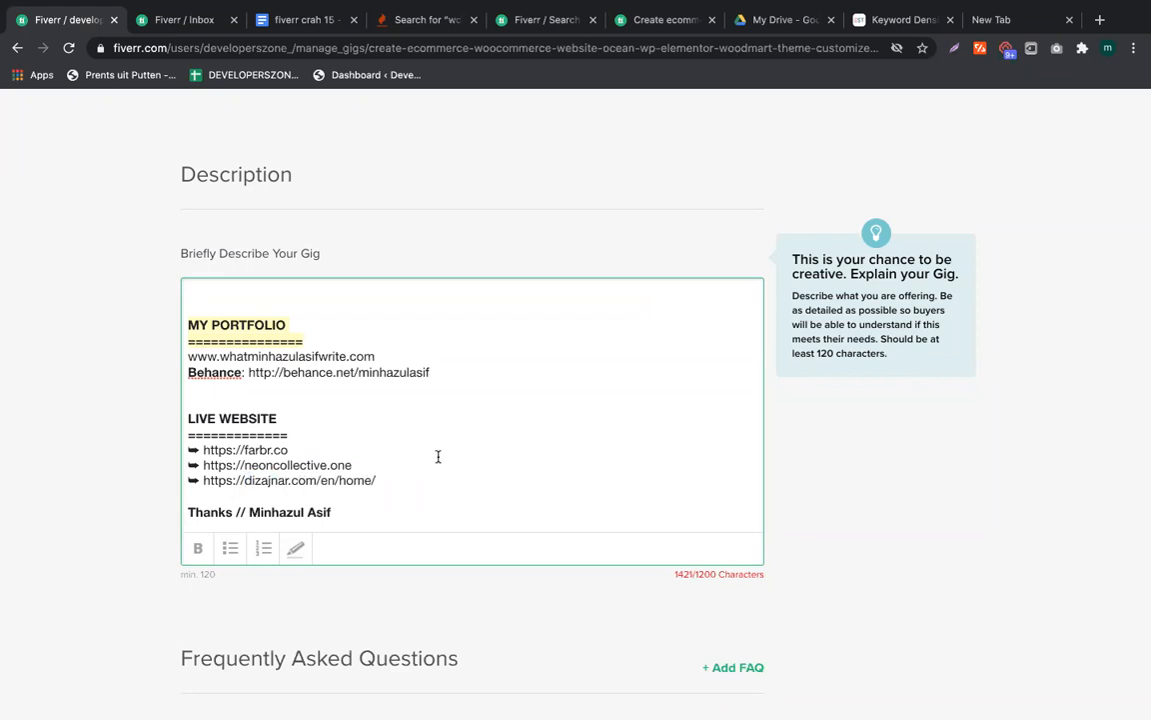
key("ctrl+b")
left_click(407, 481)
scroll(420, 481, "down", 1)
left_click(938, 515)
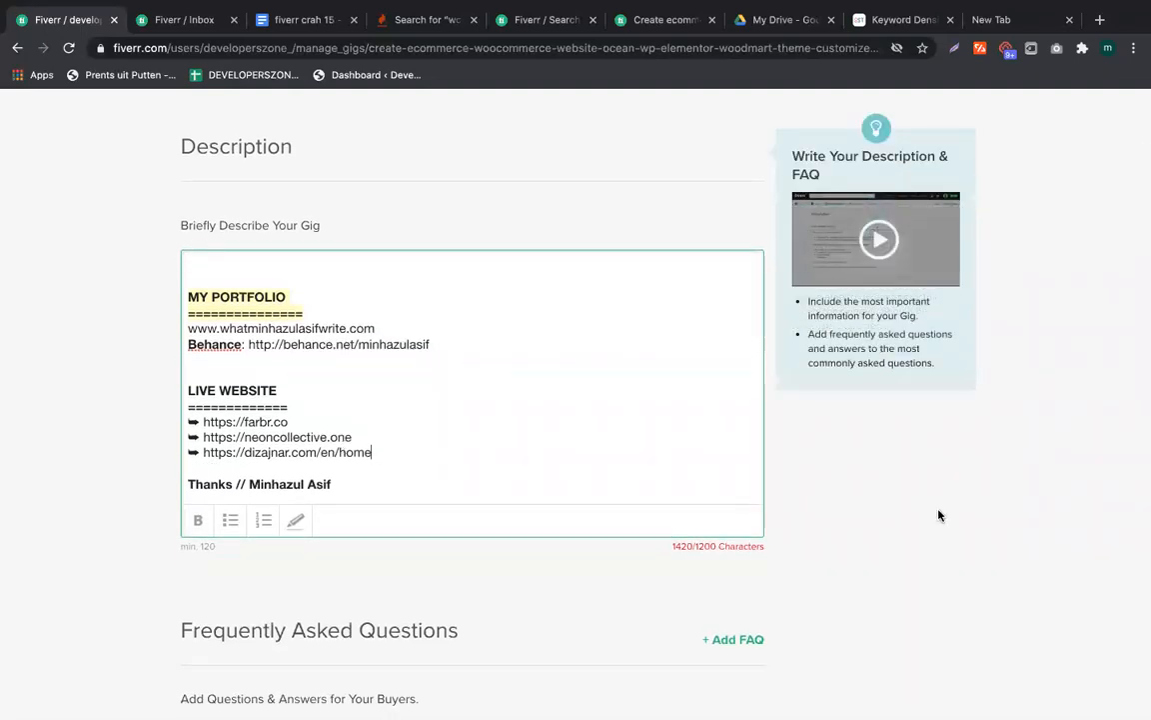
left_click(938, 514)
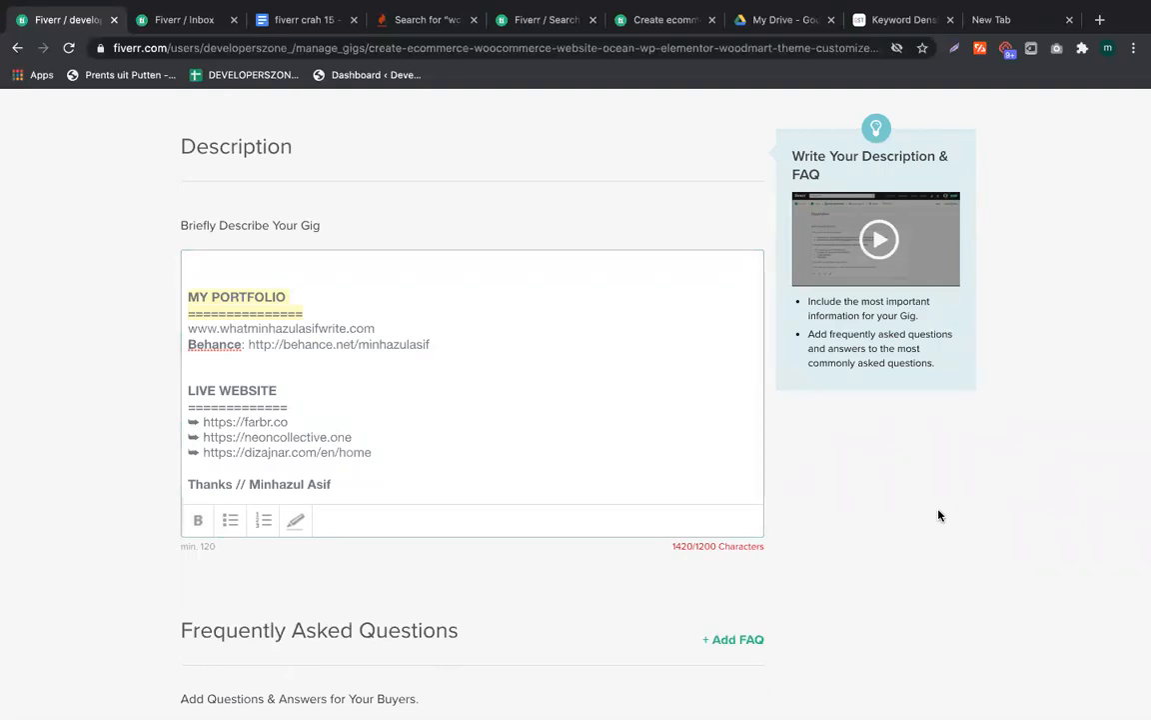
left_click(448, 362)
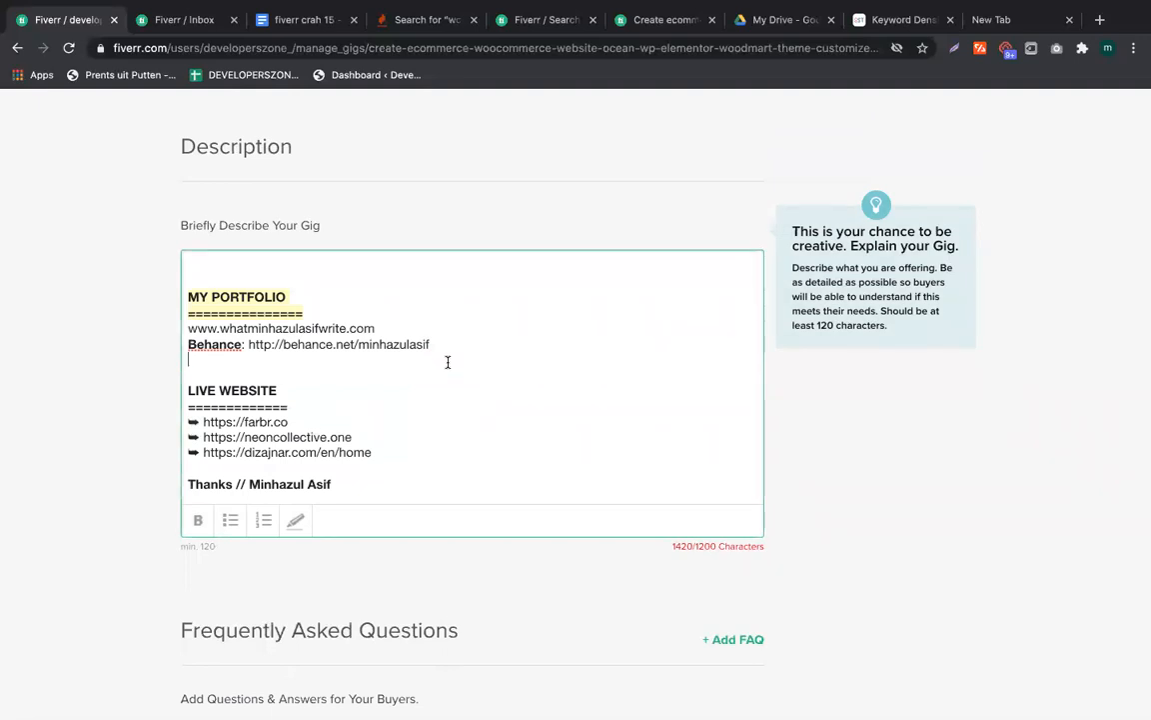
scroll(334, 338, "up", 2)
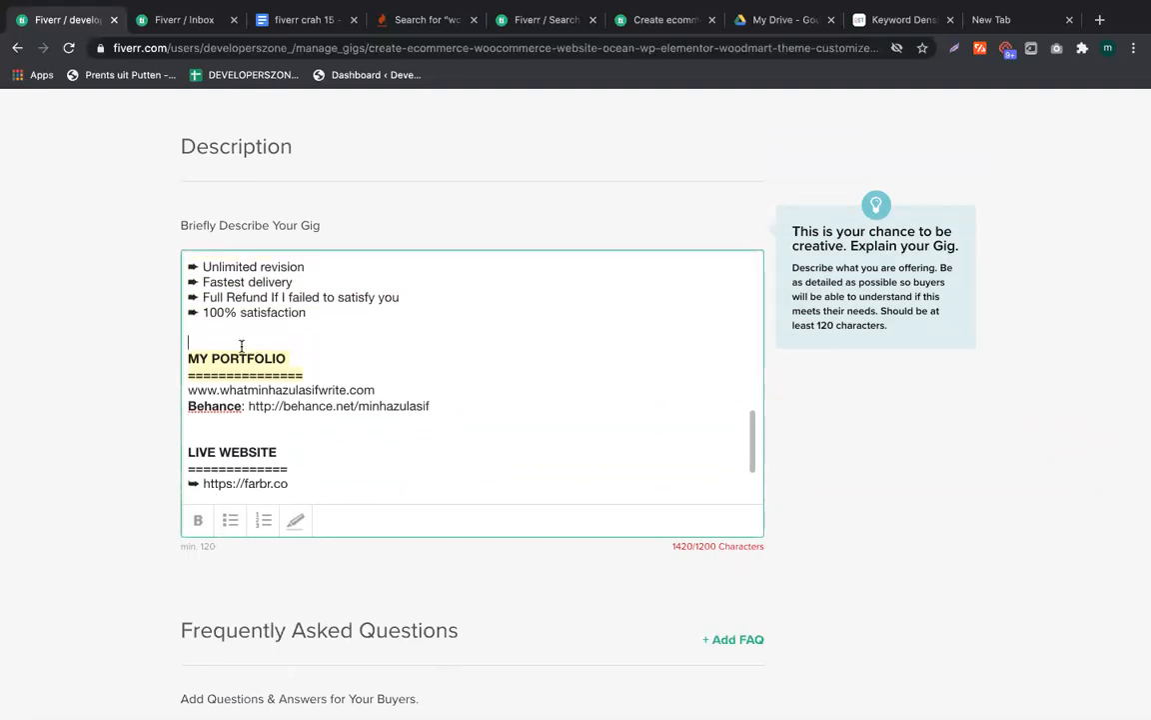
left_click(220, 449)
left_click(227, 420)
scroll(361, 427, "up", 1)
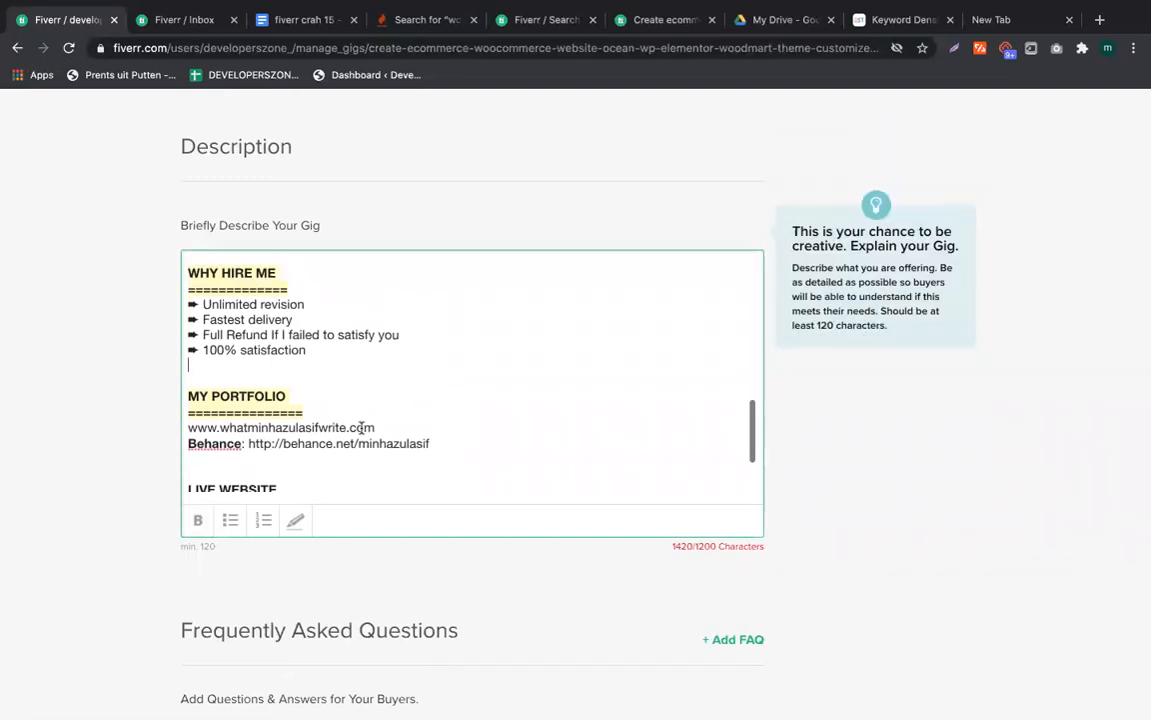
scroll(313, 384, "up", 4)
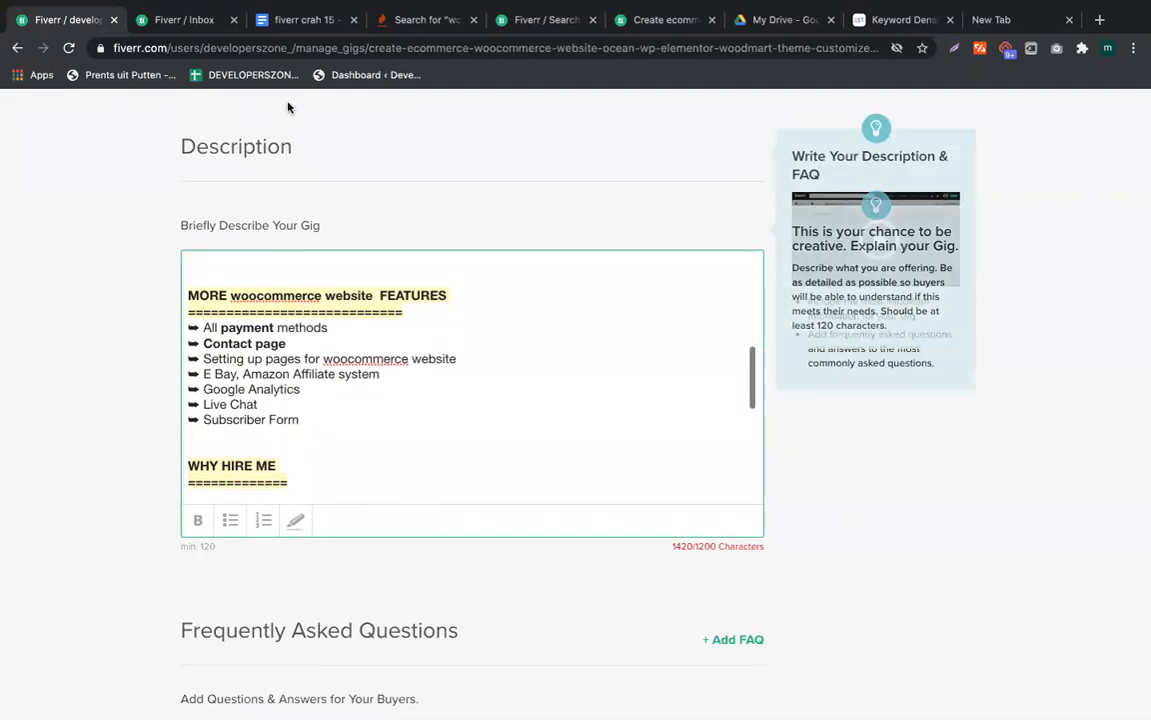
Copy the keyword "Online shop" from the keyword list in the sample gig document
left_click(262, 21)
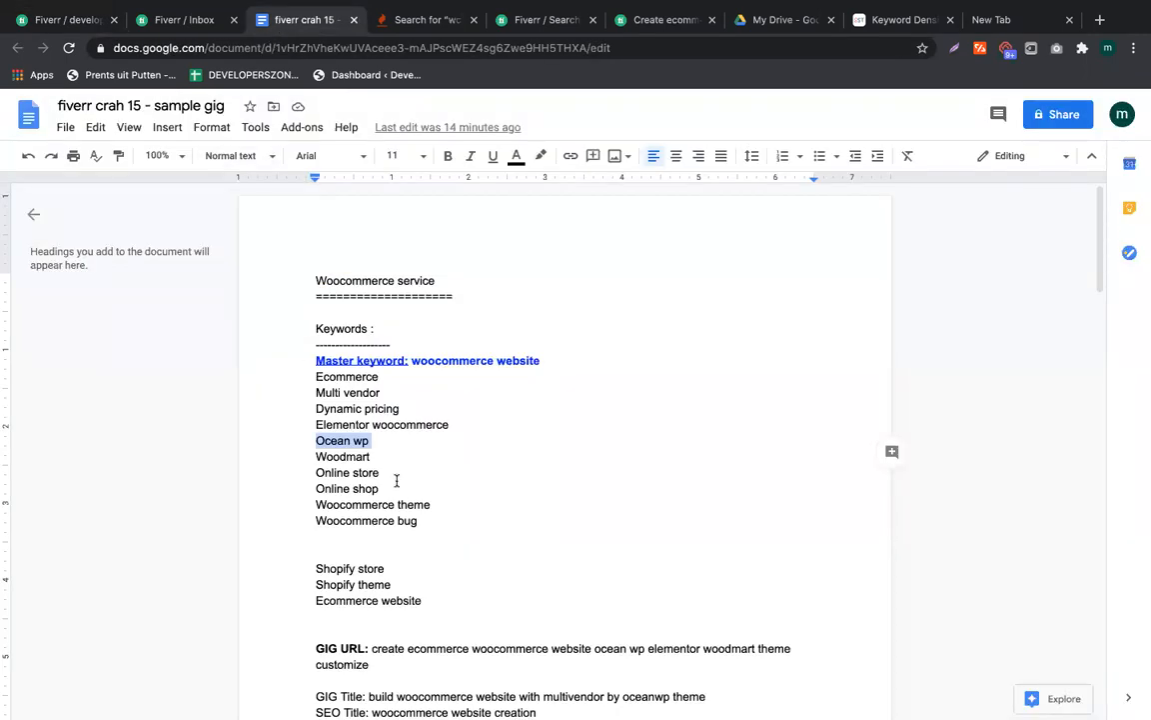
left_click(396, 479)
left_click_drag(397, 489, 302, 490)
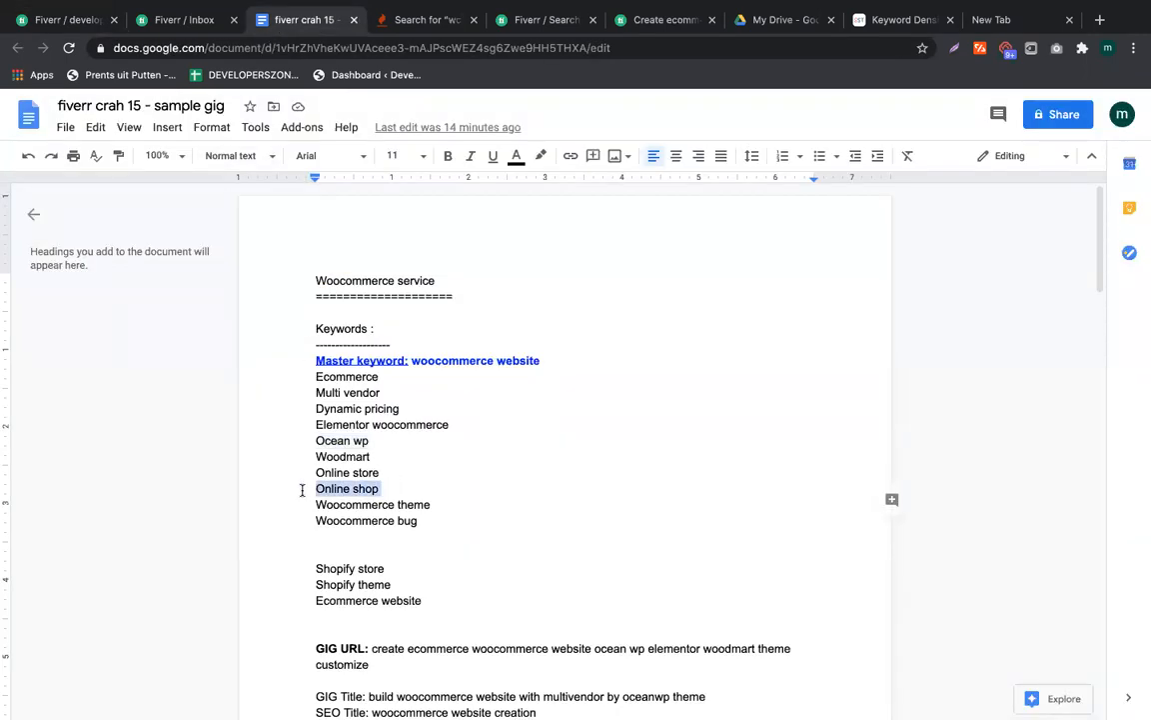
left_click_drag(398, 473, 305, 475)
left_click_drag(383, 489, 296, 486)
key("ctrl+c")
Append "for Online shop" to the Product magnify feature line in the Fiverr gig description
left_click(183, 20)
left_click(68, 20)
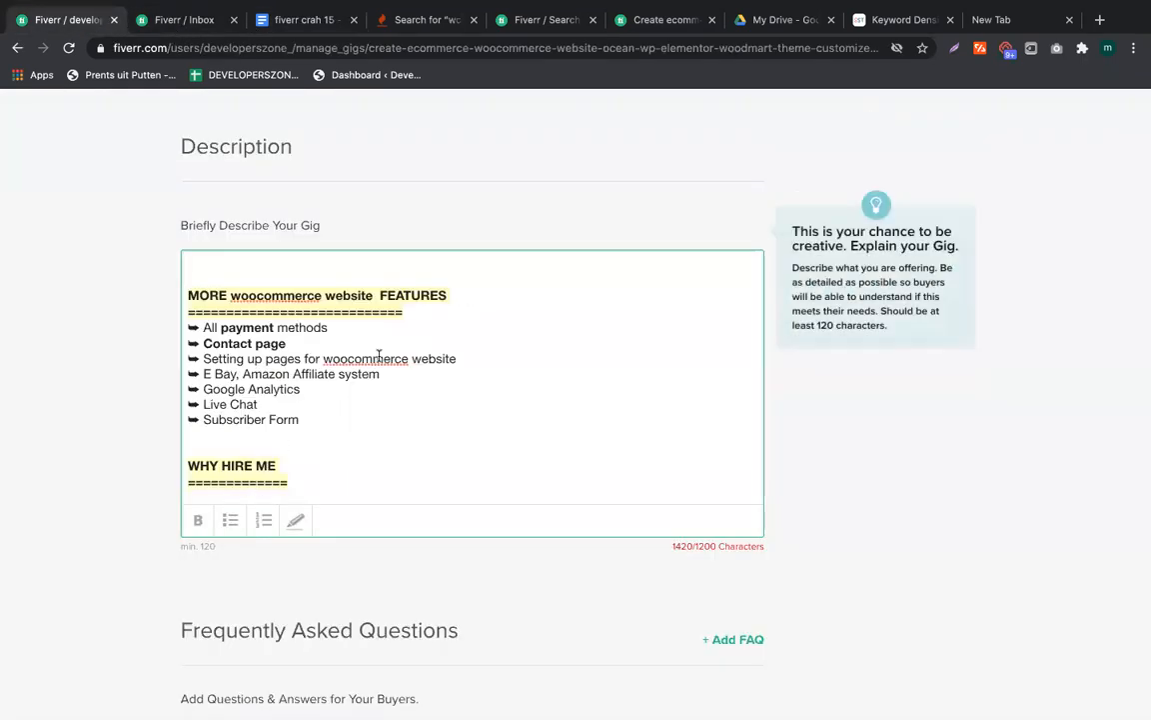
scroll(389, 352, "up", 3)
left_click(335, 403)
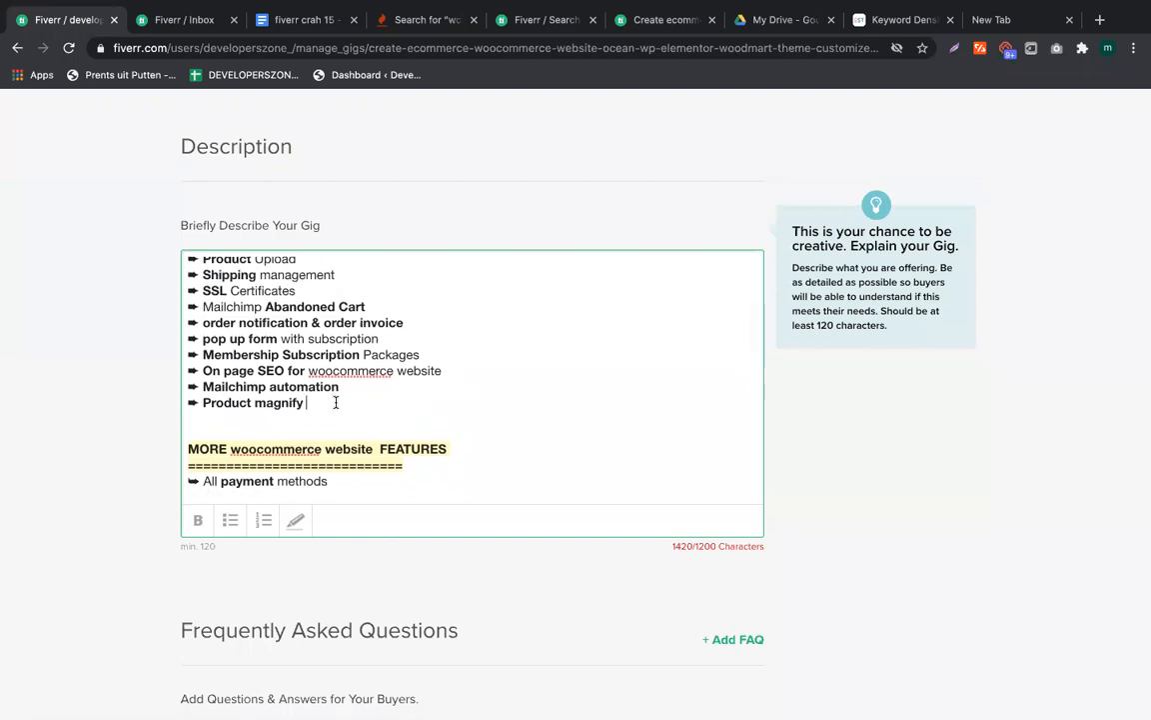
type("for")
key("ctrl+v")
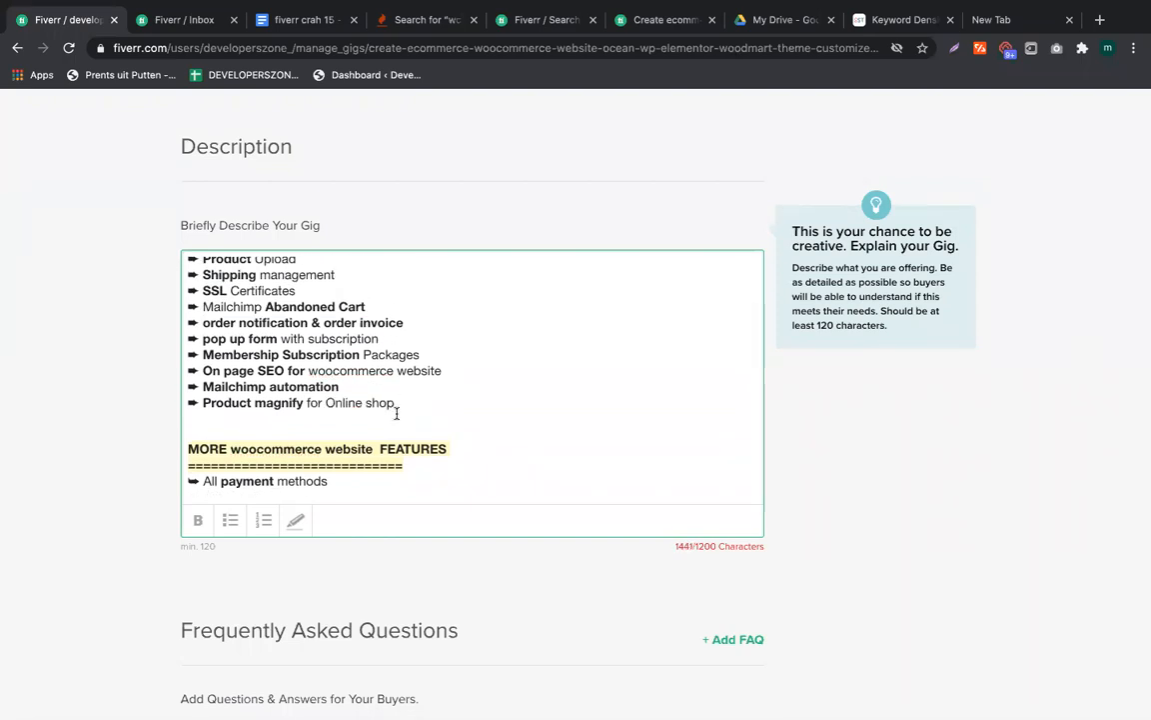
Append "for Online shop" to the Product Upload line under MY FEATURES
scroll(395, 414, "up", 1)
left_click(339, 313)
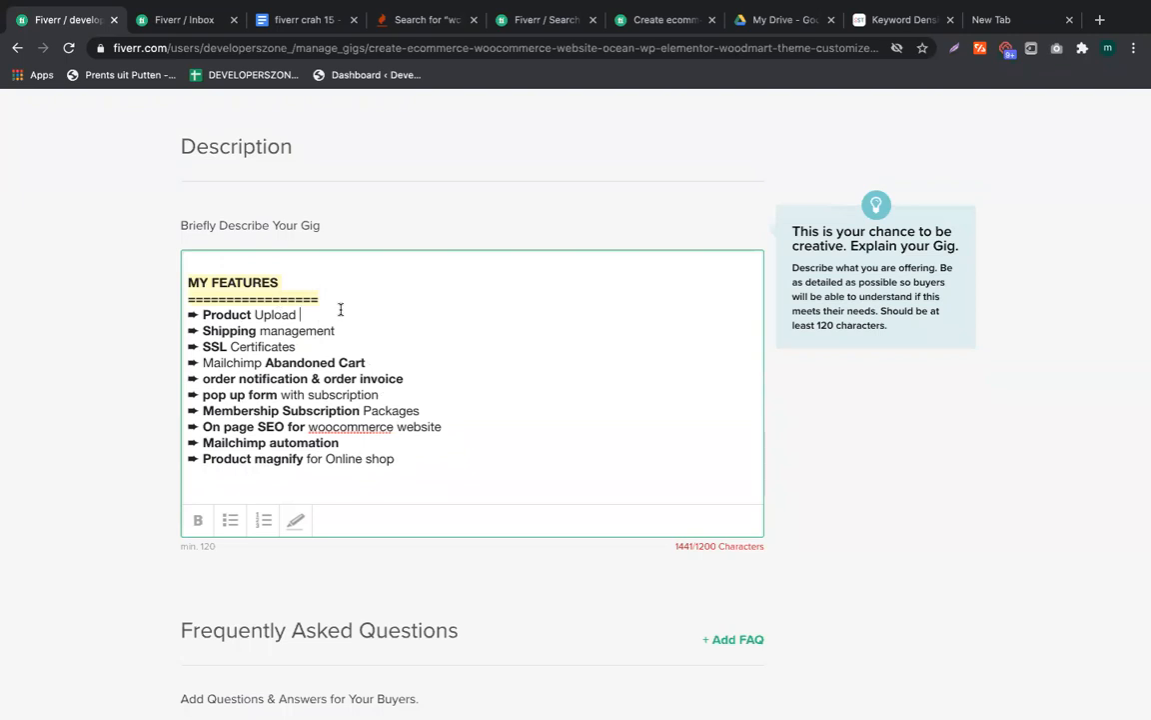
type("for")
key("ctrl+v")
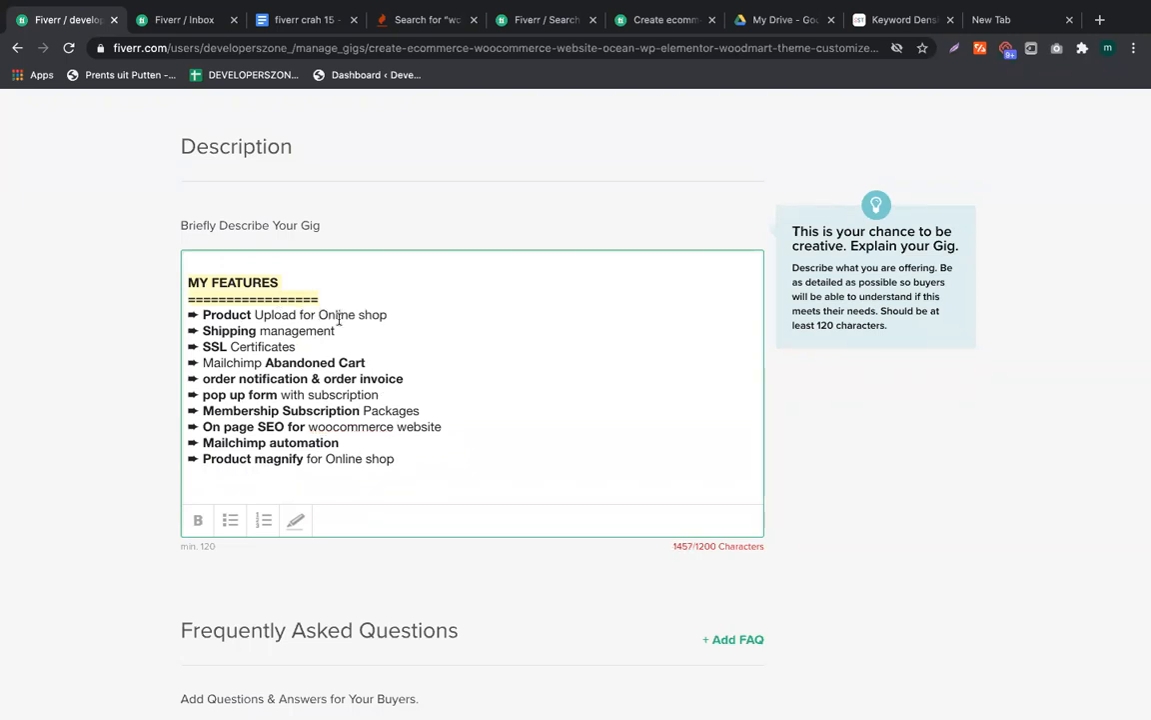
Copy the keyword "Multi vendor" from the keyword list in the sample gig document
scroll(336, 340, "down", 3)
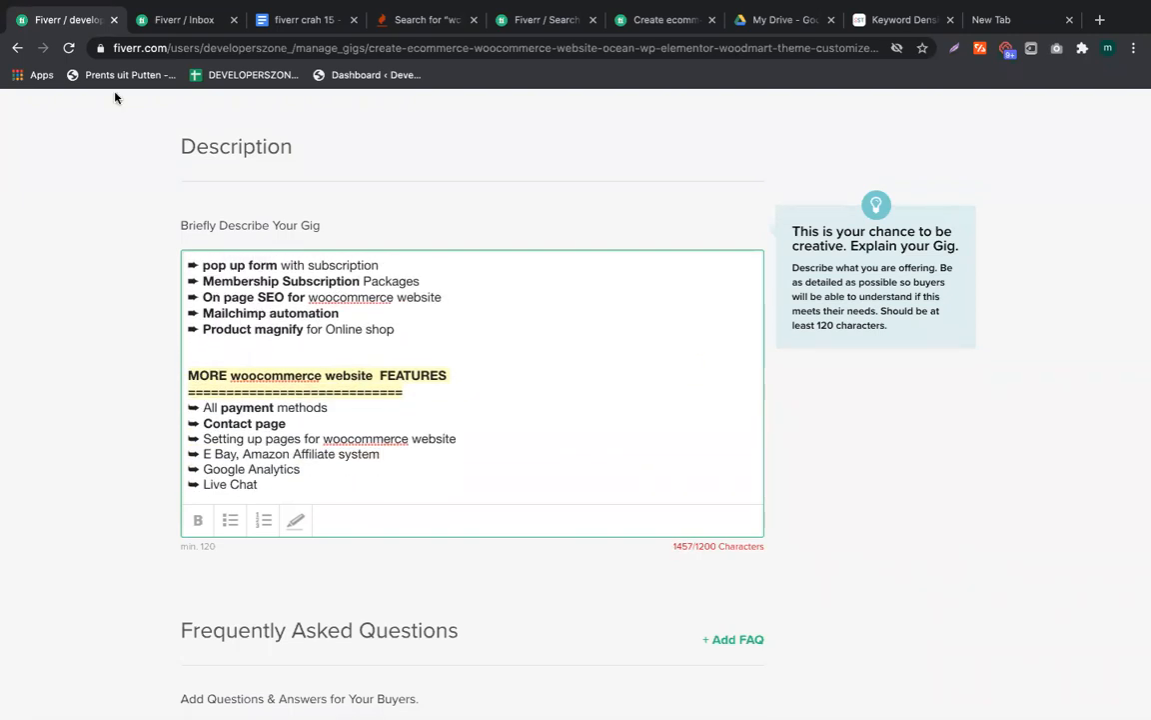
left_click(284, 24)
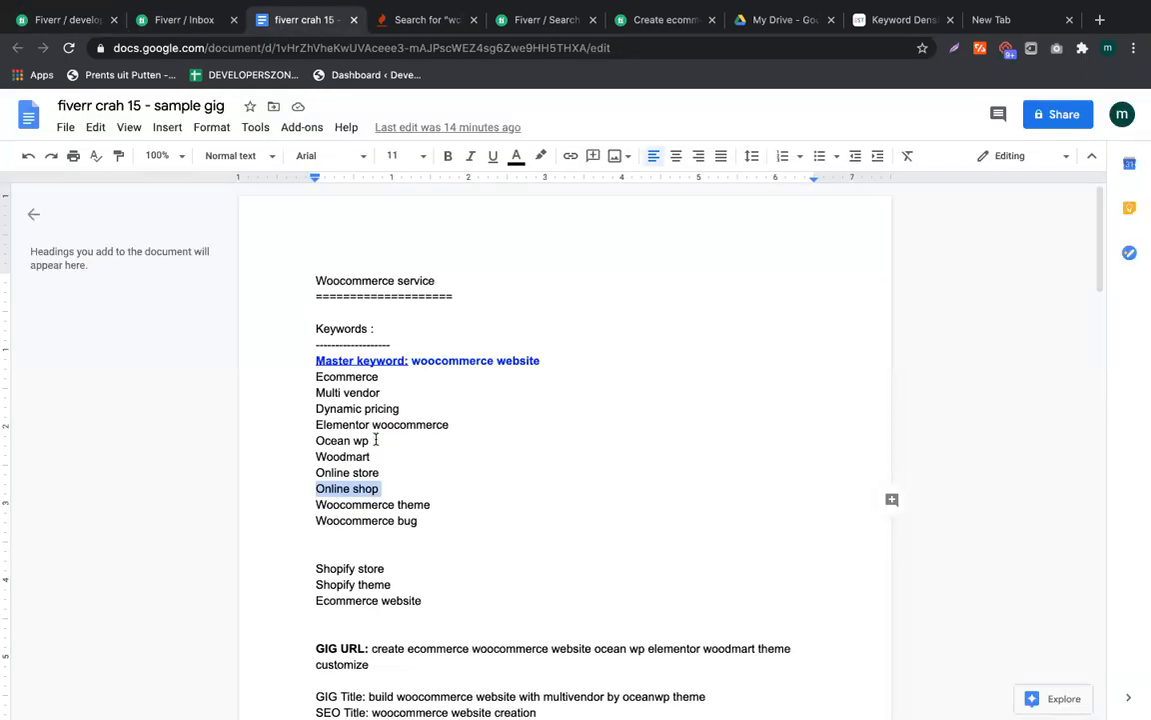
scroll(454, 506, "down", 1)
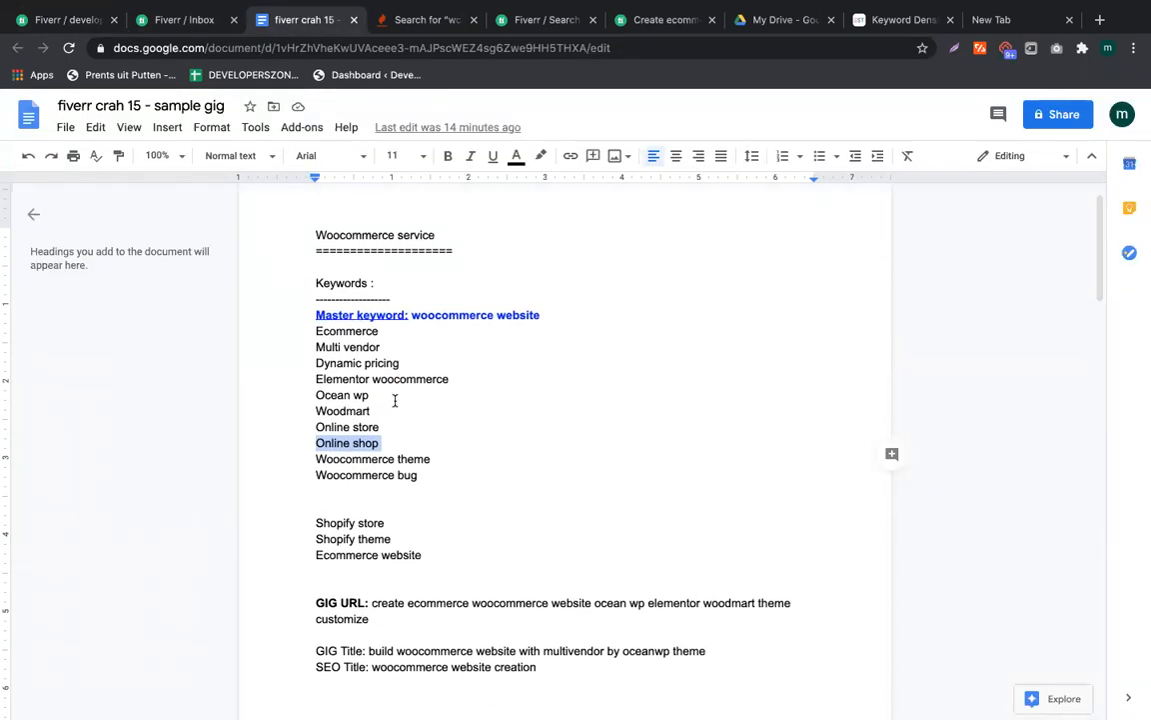
scroll(438, 463, "down", 1)
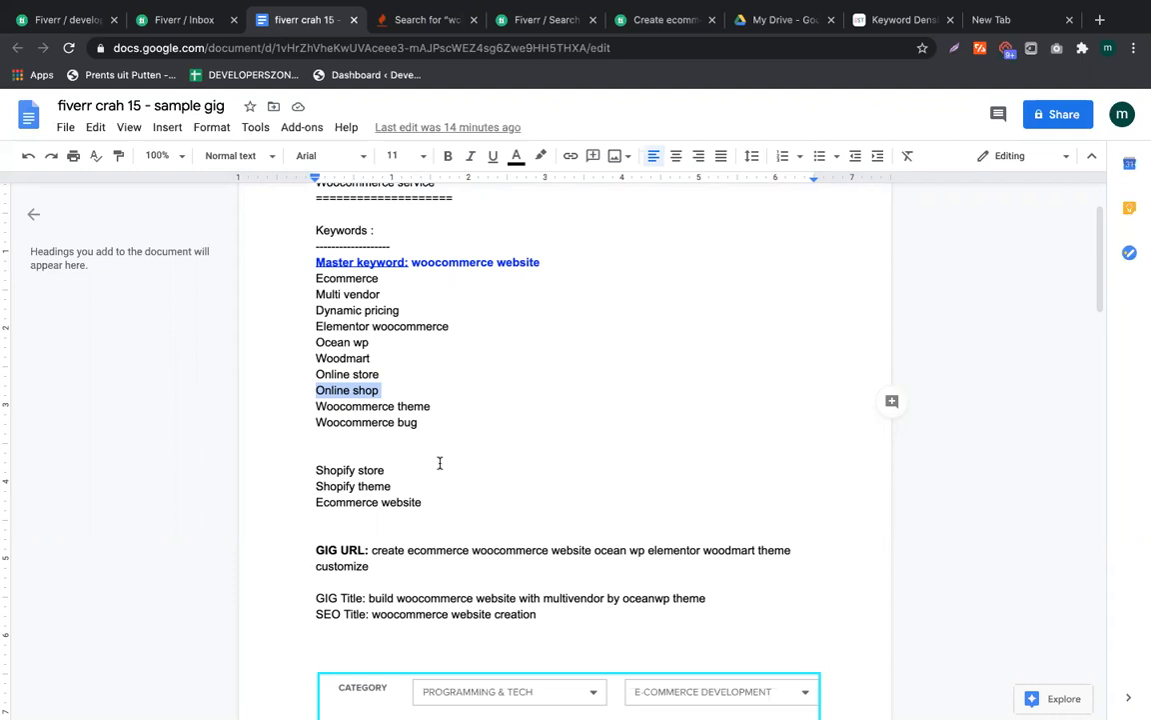
scroll(439, 463, "up", 1)
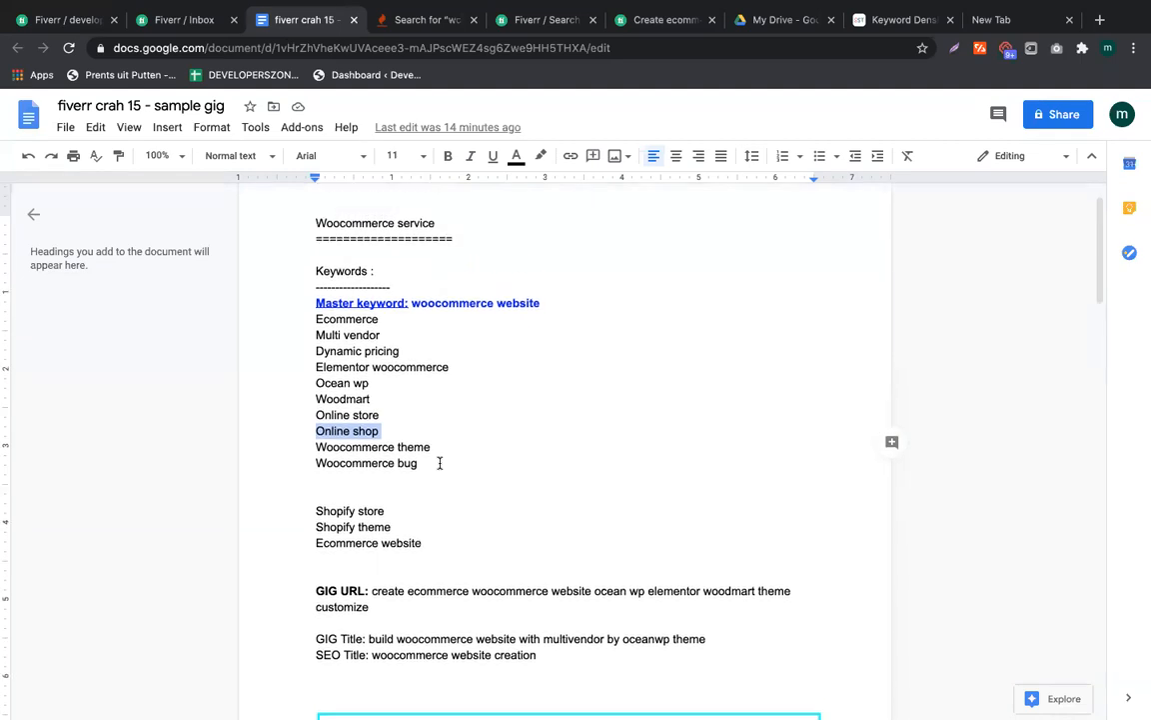
left_click(446, 351)
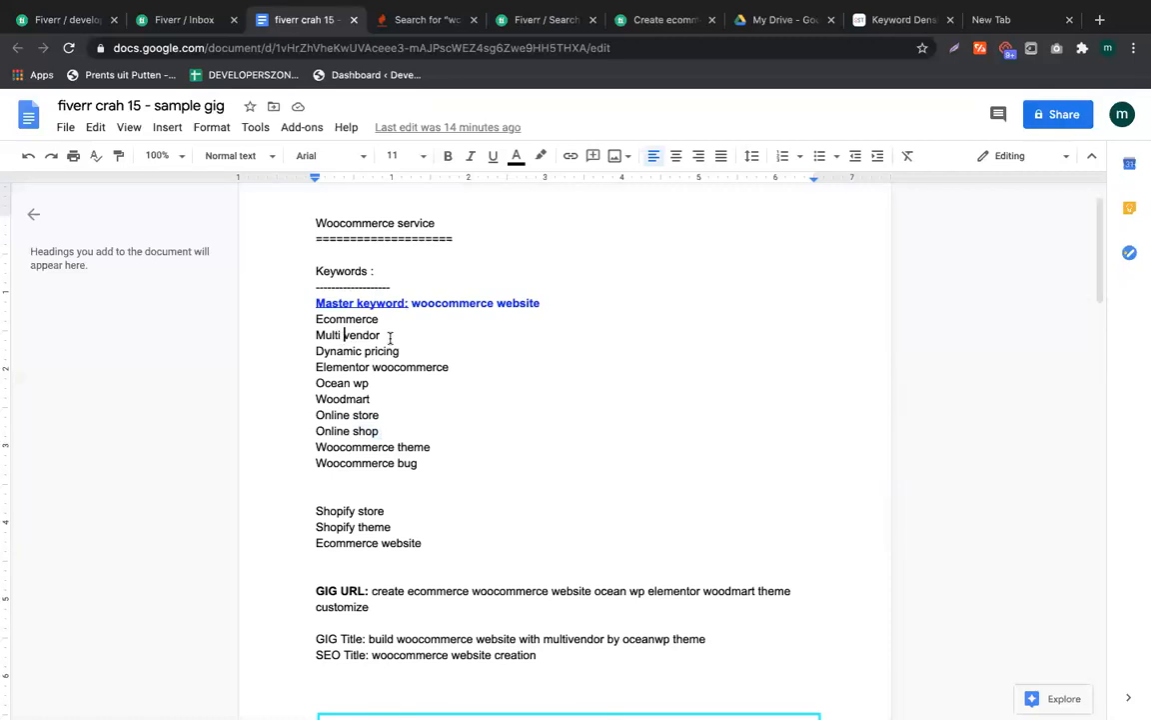
left_click_drag(390, 338, 291, 337)
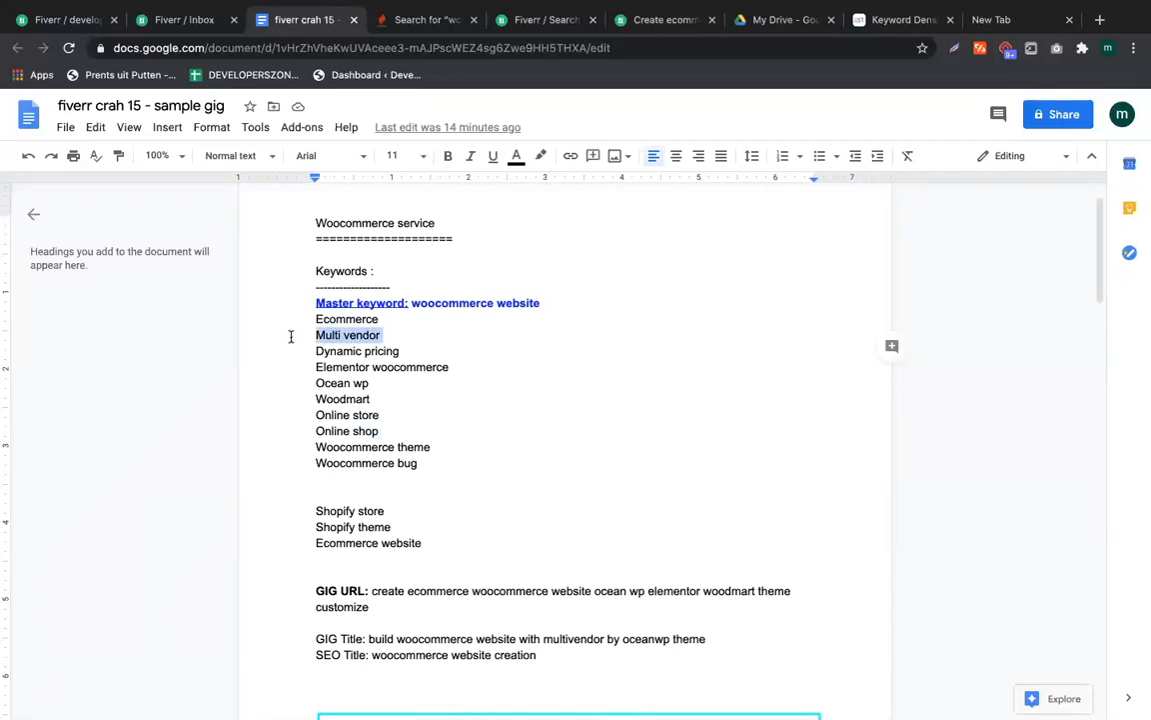
Replace "management" with "for Multi vendor" in the Shipping line of the Fiverr gig description
left_click(66, 15)
scroll(412, 354, "up", 1)
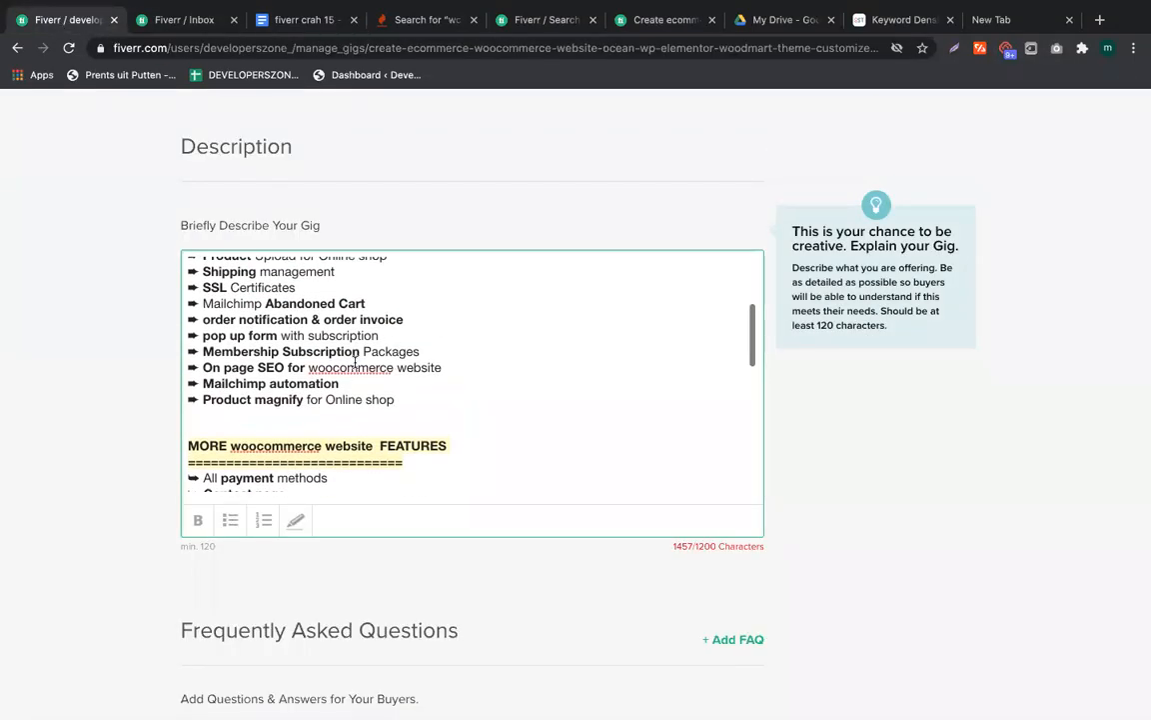
left_click(356, 383)
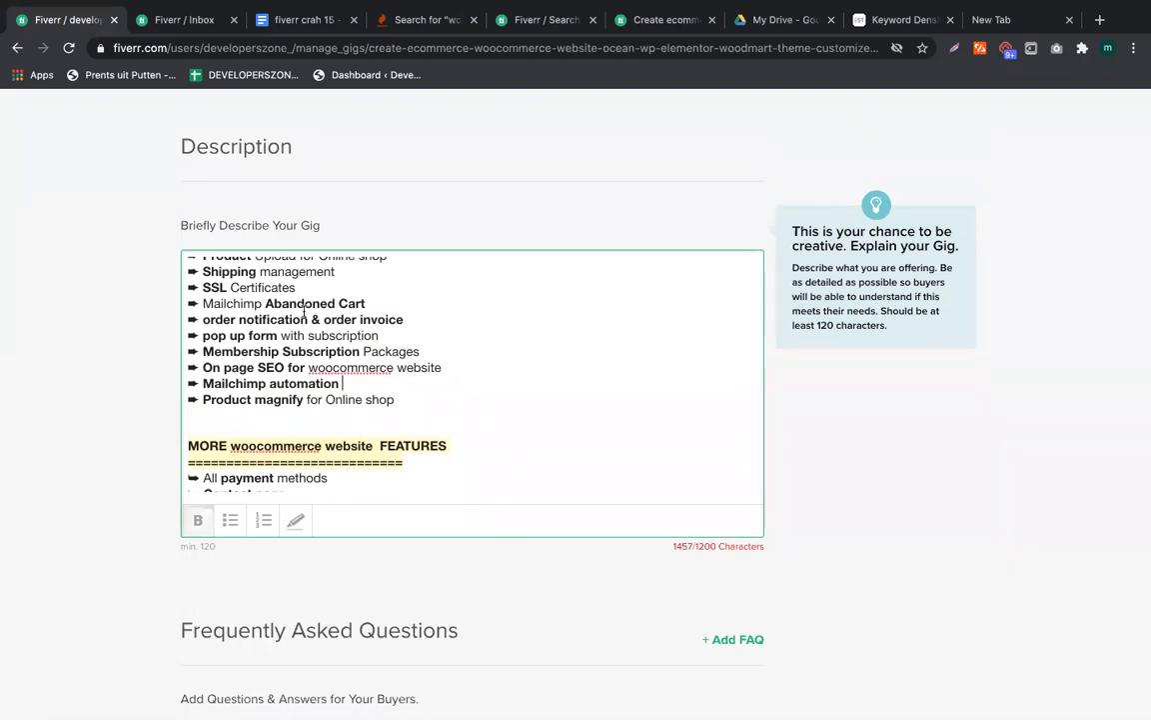
double_click(292, 275)
type("for")
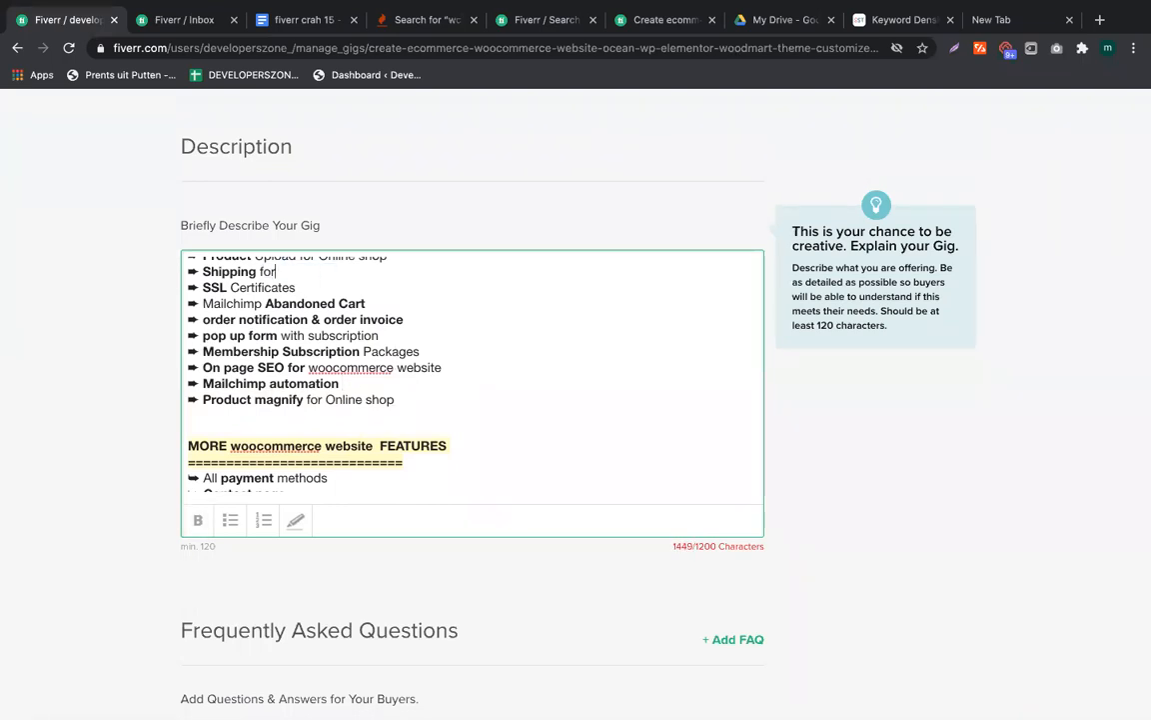
type(" Multi vendor")
Append "for Multi vendor" to the Contact page line under MORE woocommerce website FEATURES
scroll(307, 290, "down", 1)
left_click(311, 378)
type("for Multi vendor")
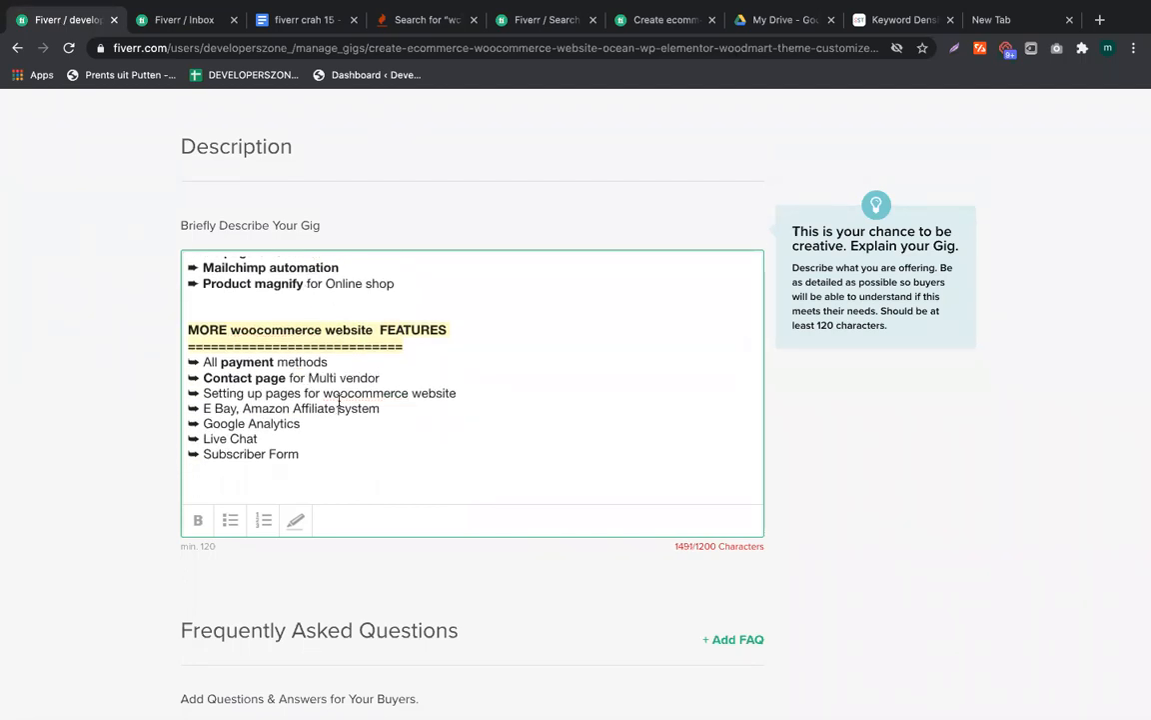
Copy the whole gig description and check its density as text in the Small SEO Tools Keyword Density Checker, replacing the old text
scroll(339, 403, "down", 1)
key("ctrl+a")
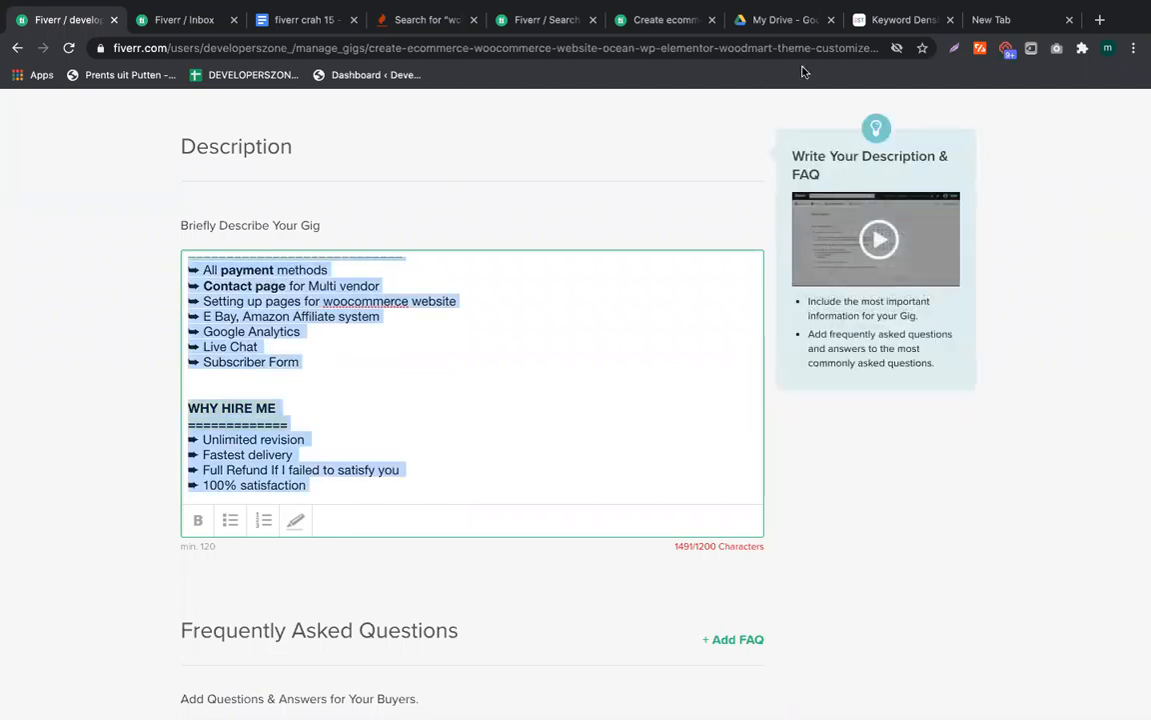
left_click(883, 26)
scroll(367, 447, "up", 10)
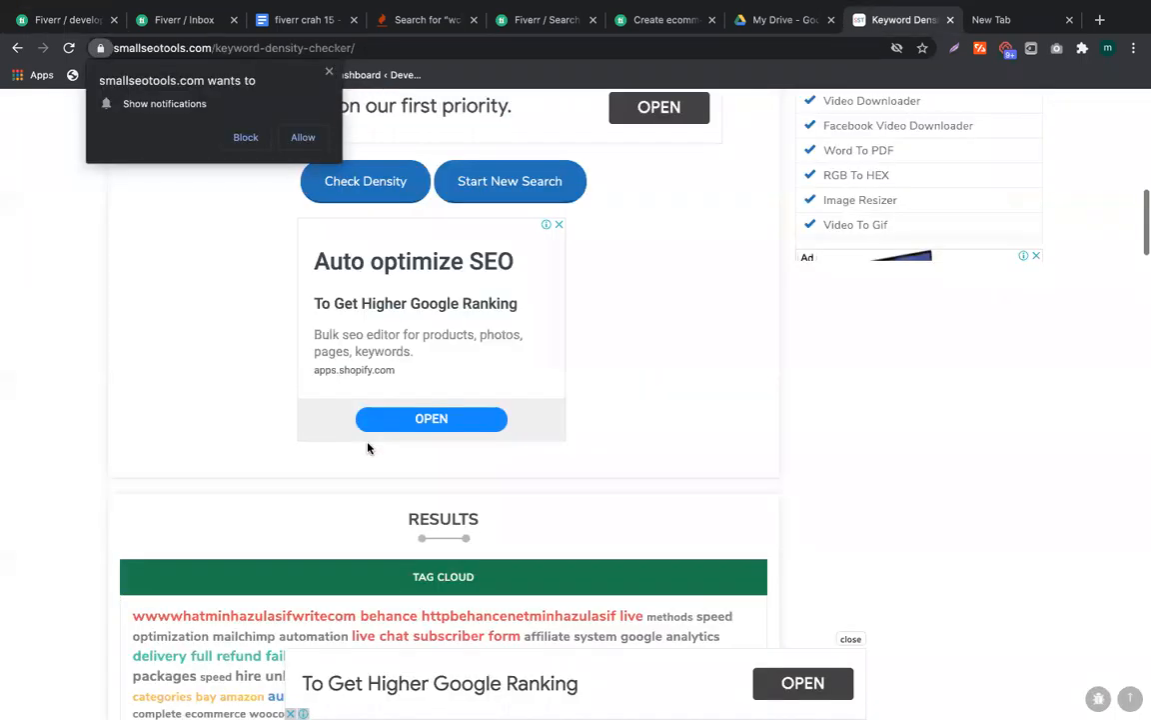
scroll(367, 446, "up", 4)
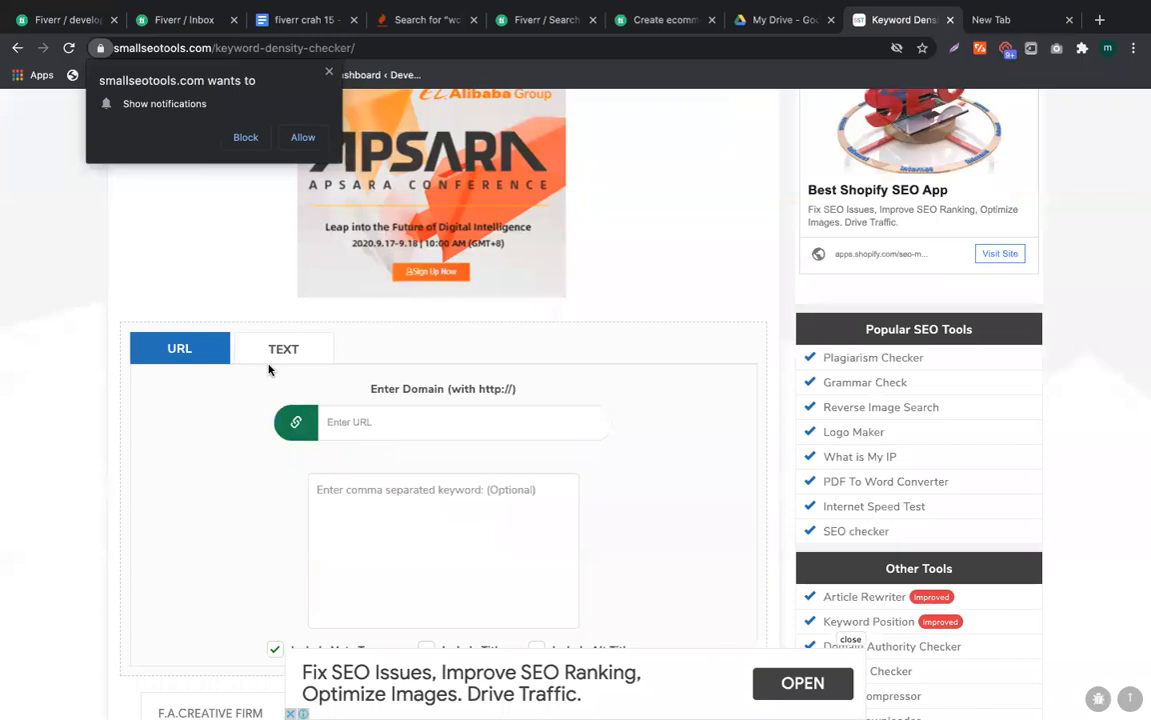
left_click(288, 348)
key("ctrl+v")
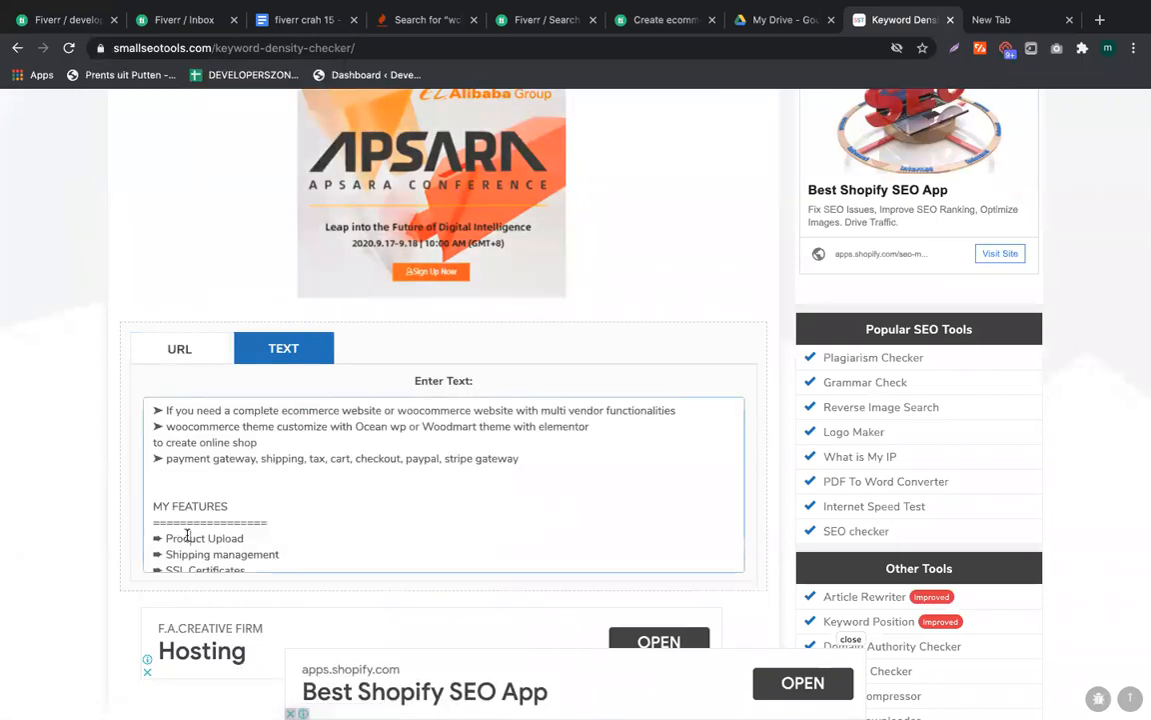
key("ctrl+a")
key("ctrl+v")
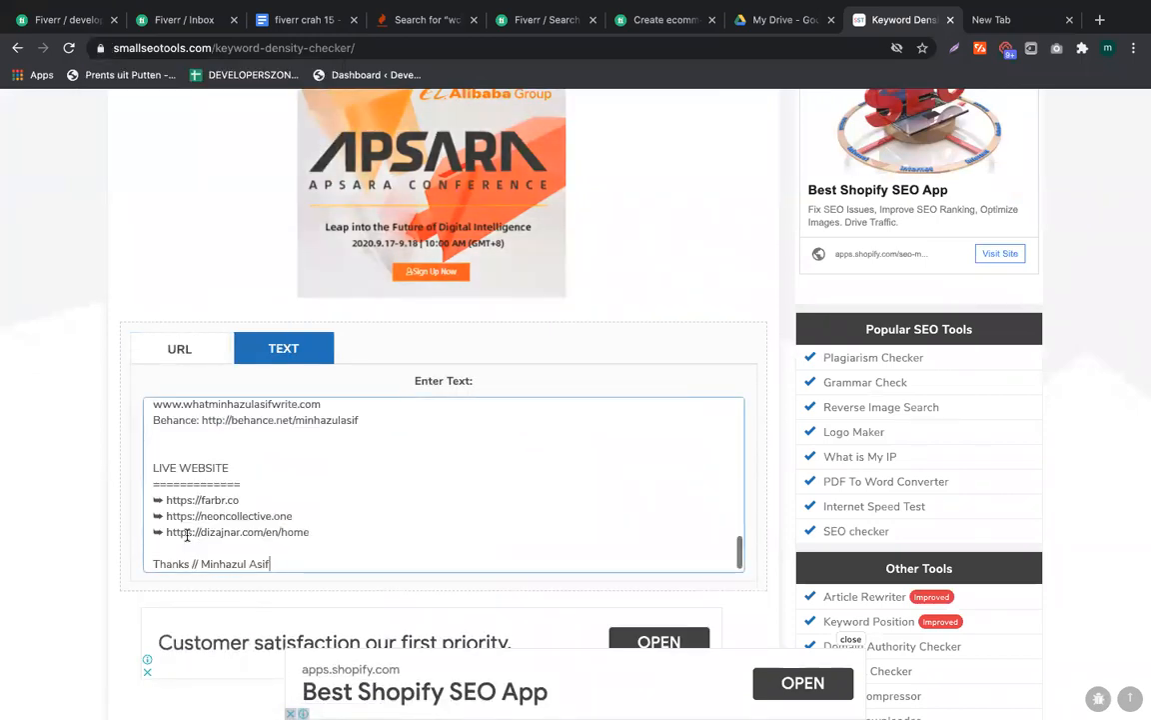
scroll(82, 501, "down", 3)
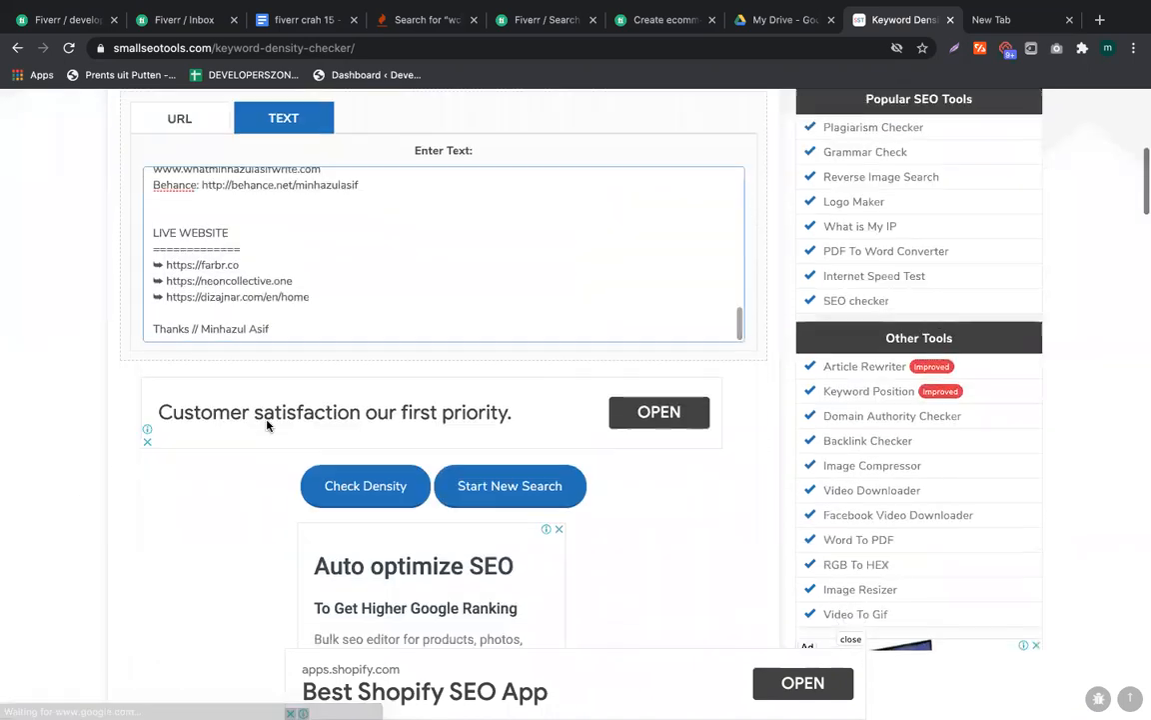
left_click(352, 488)
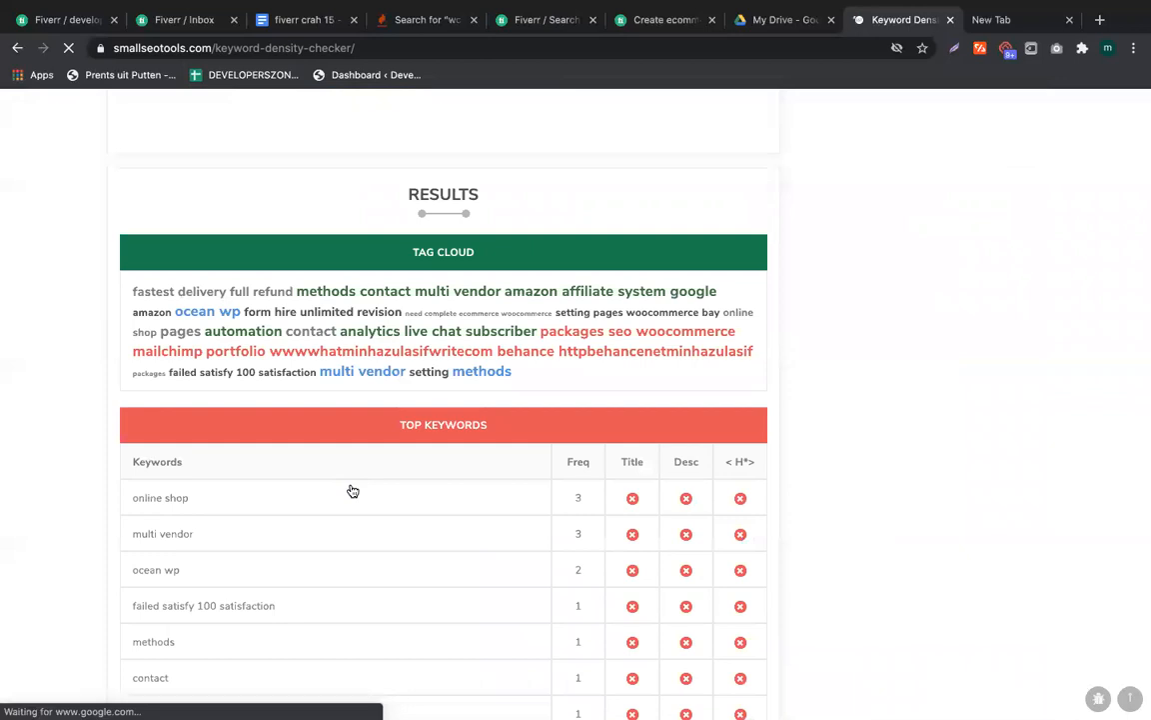
Examine the frequencies of the two-word and one-word keywords in the keyword density results
scroll(352, 491, "down", 5)
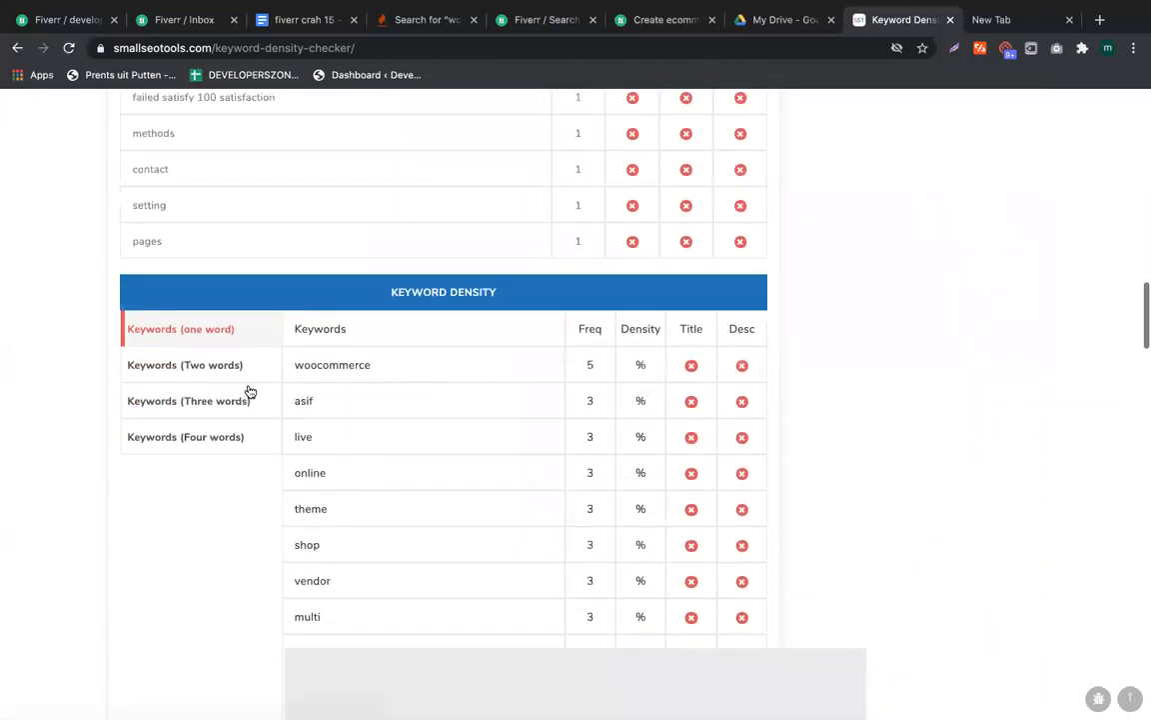
left_click(202, 371)
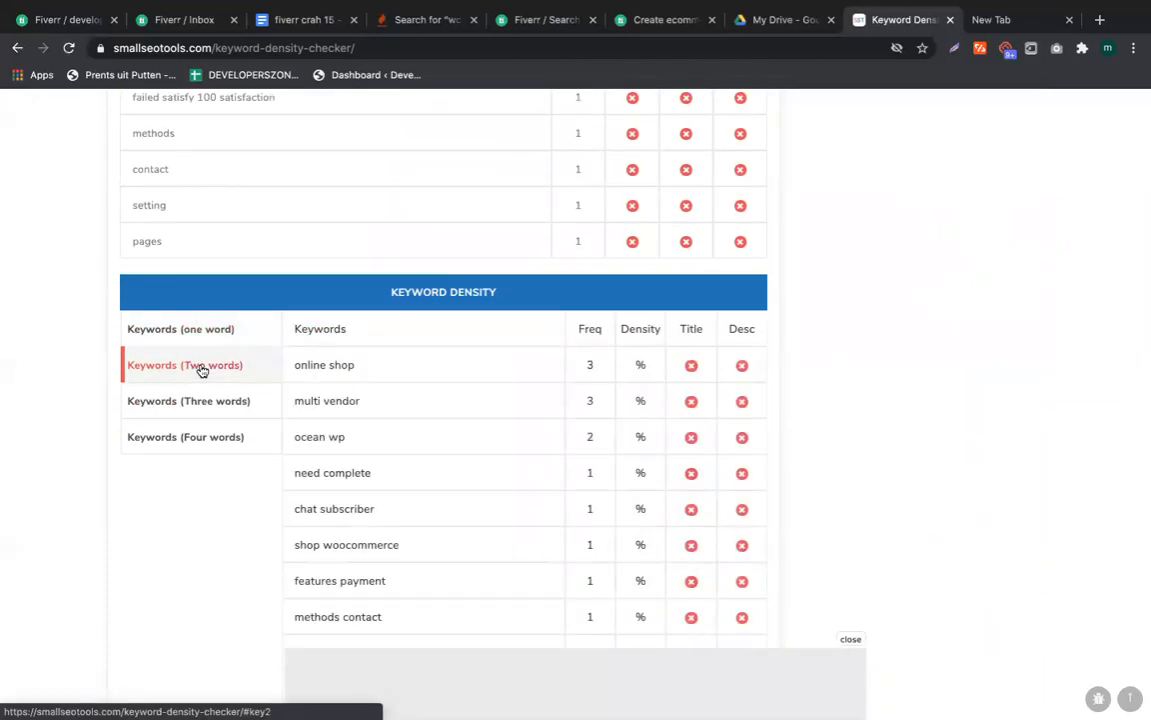
scroll(588, 364, "down", 1)
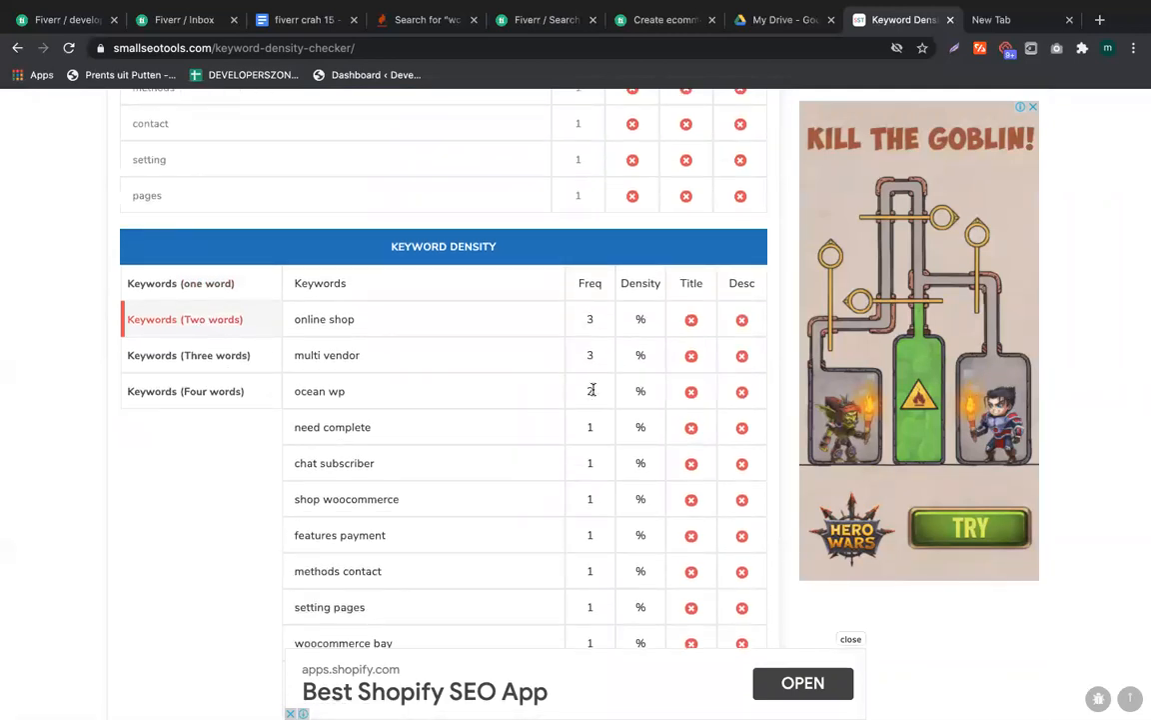
scroll(591, 386, "down", 3)
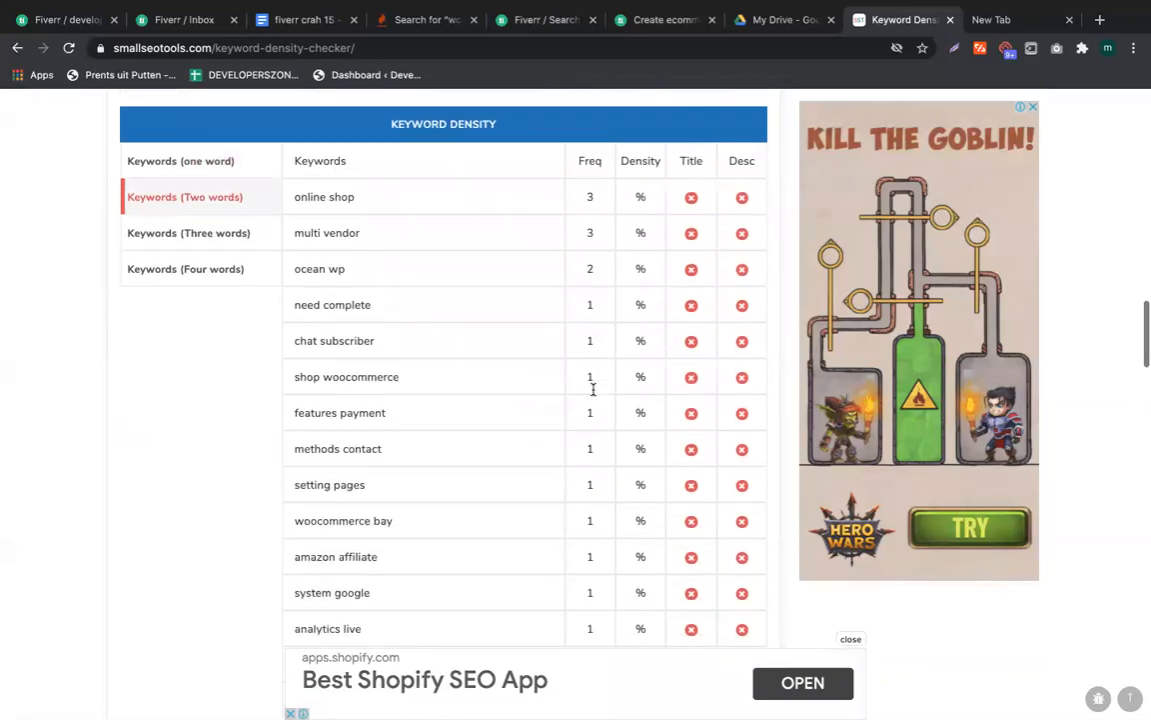
scroll(593, 393, "up", 3)
left_click(214, 293)
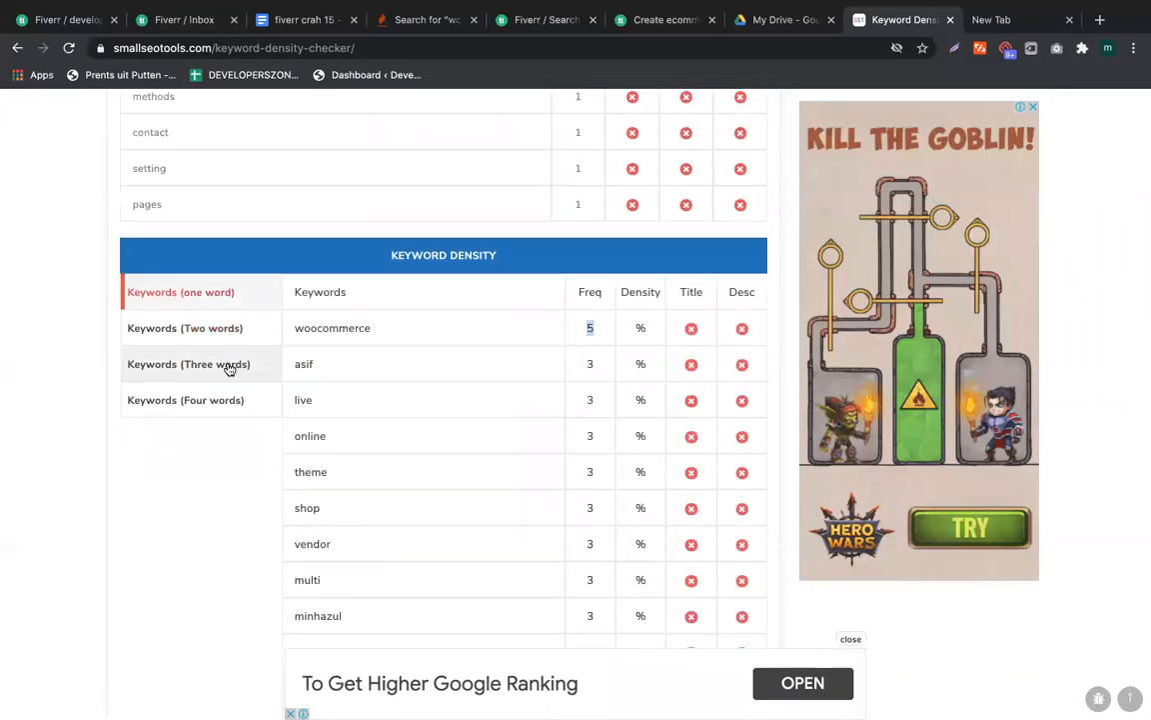
Compare the three-word keyword frequencies with the two-word and one-word lists in the keyword density results
left_click(192, 364)
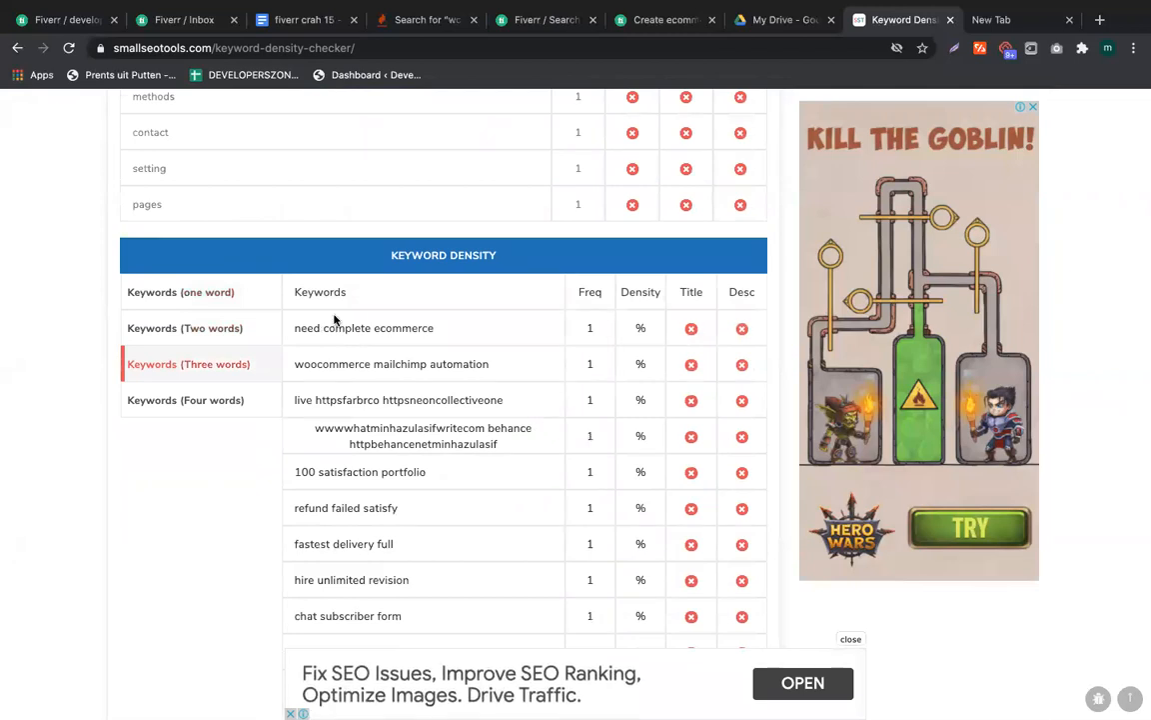
scroll(334, 321, "up", 5)
scroll(334, 309, "down", 4)
left_click(206, 474)
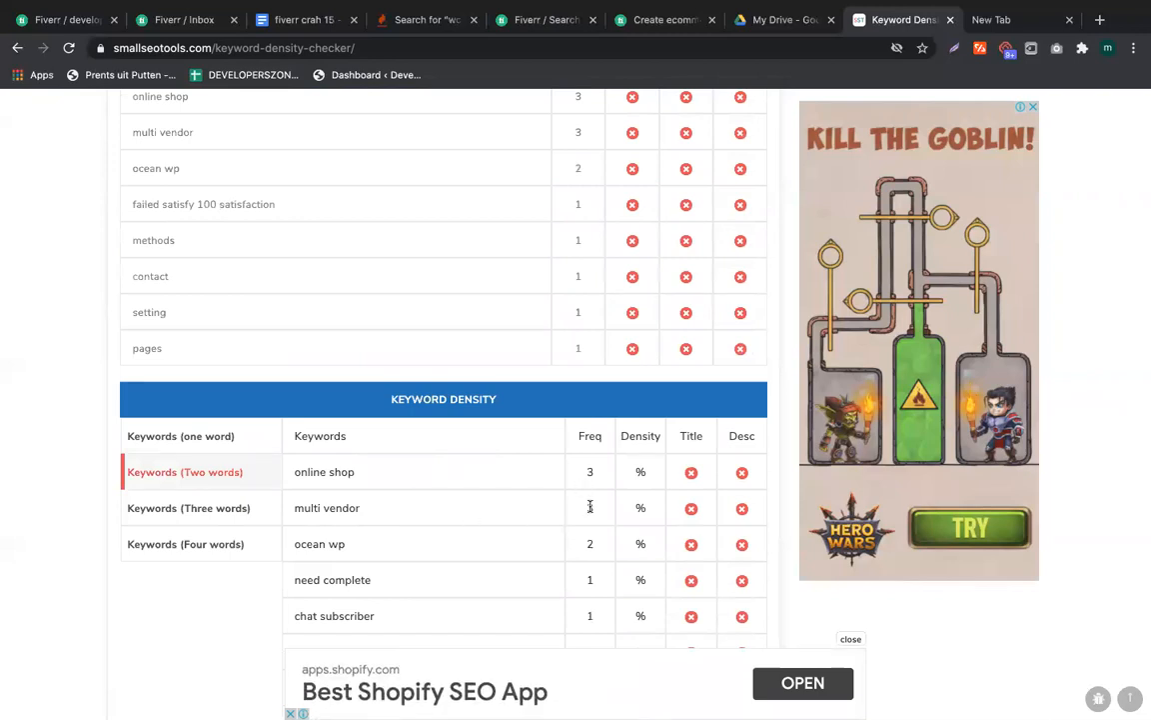
scroll(589, 506, "down", 1)
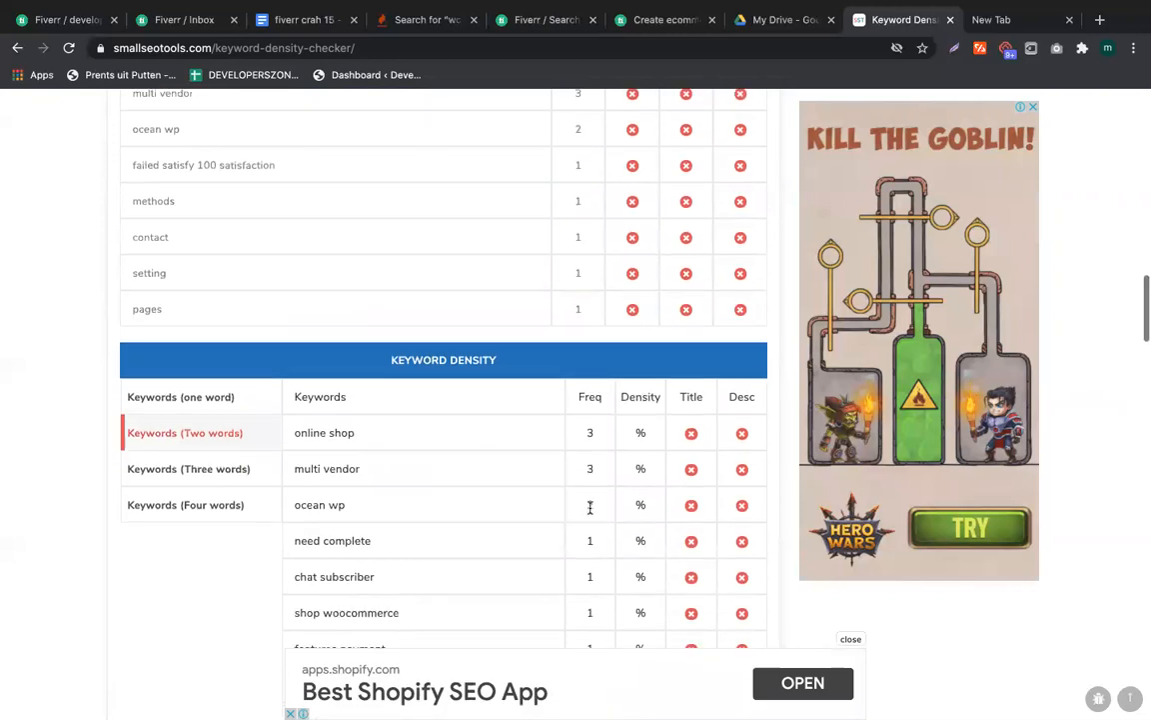
left_click(187, 400)
double_click(333, 432)
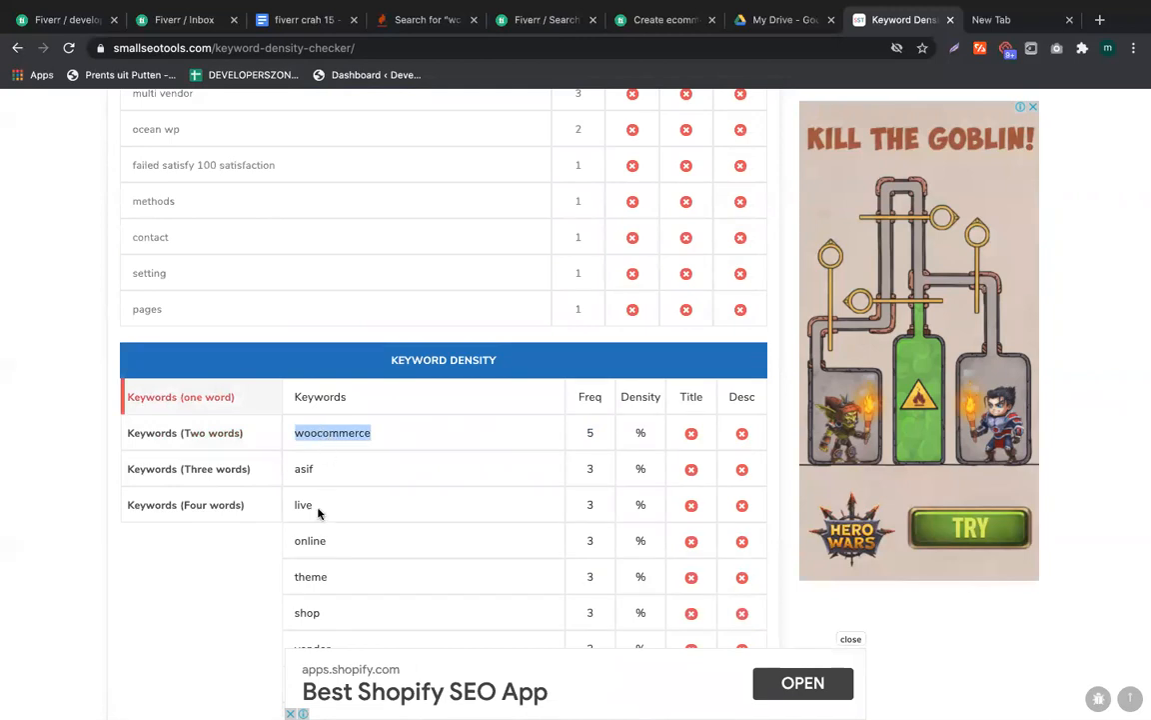
left_click(181, 471)
left_click(216, 435)
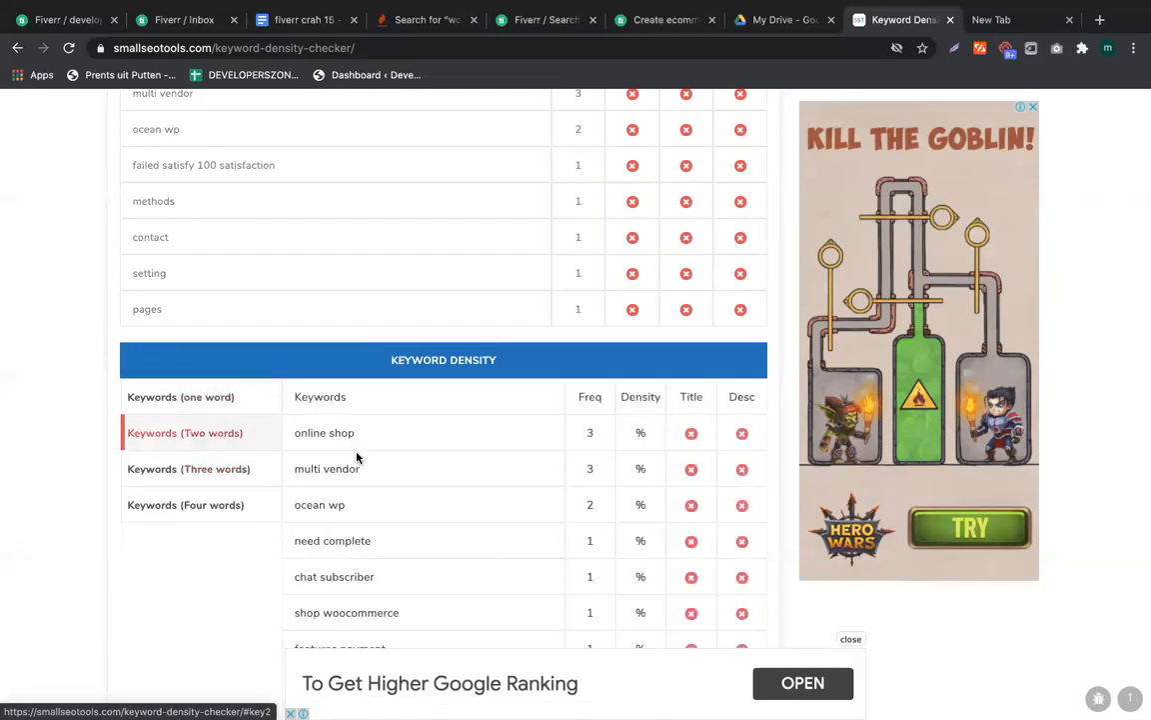
scroll(341, 522, "down", 3)
scroll(342, 522, "down", 1)
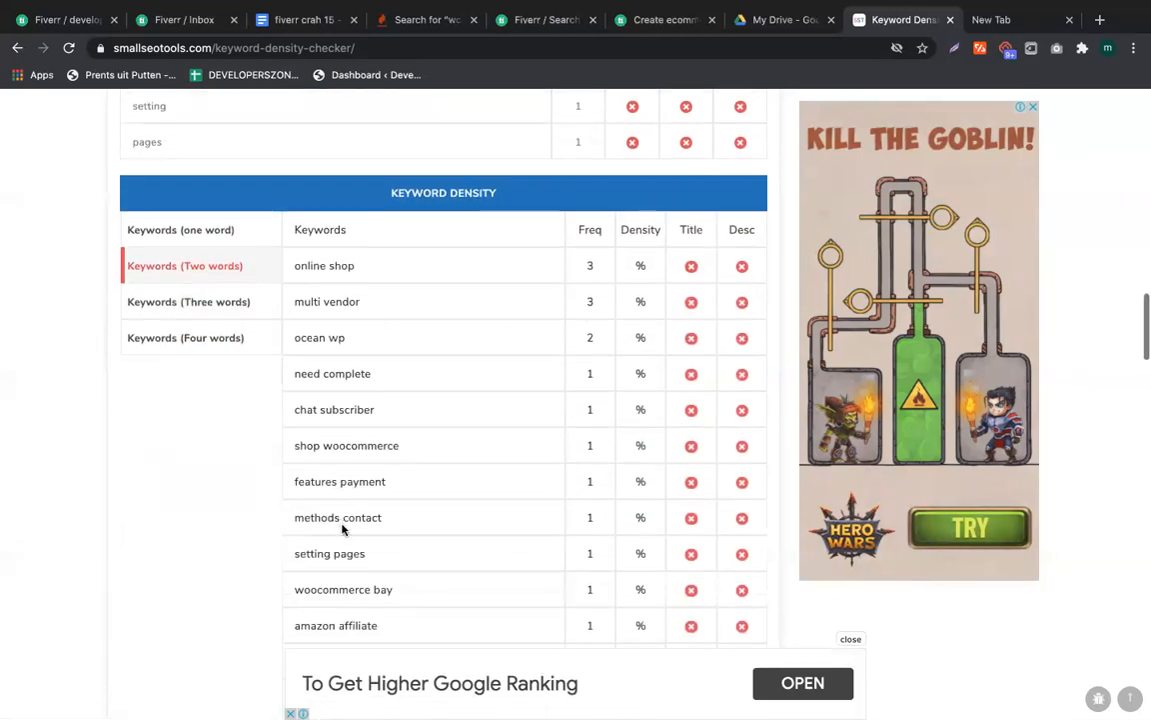
Return to the Fiverr gig and open the form for adding a frequently asked question
left_click(50, 20)
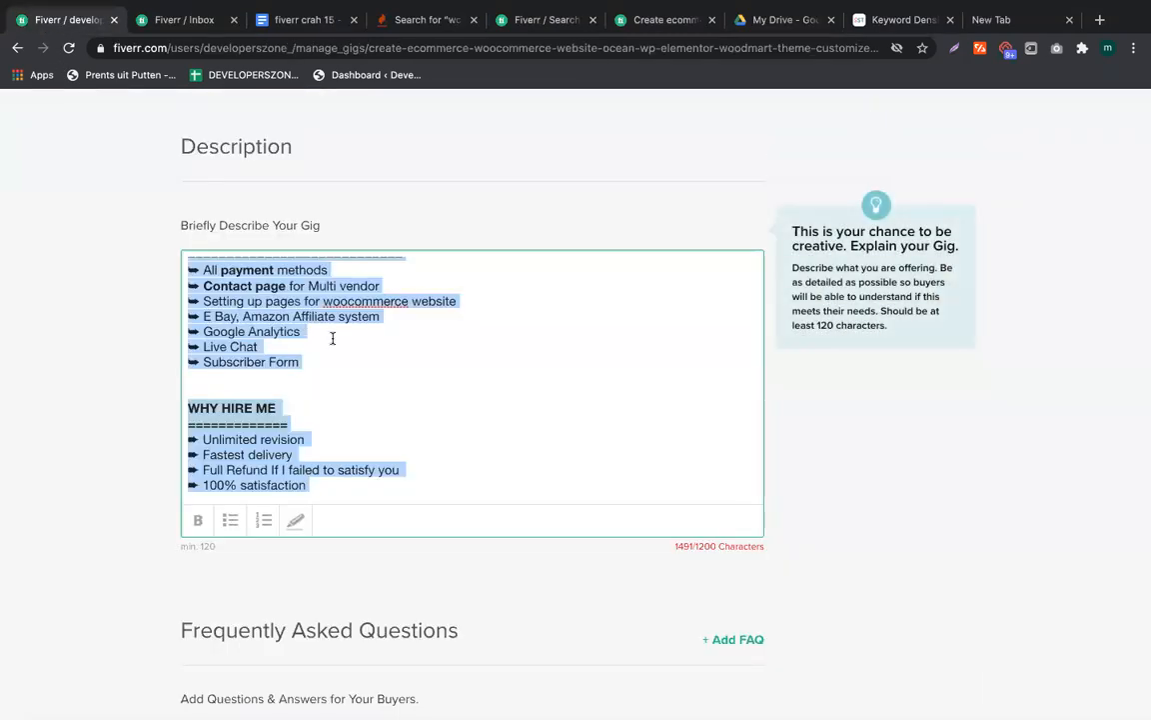
left_click(530, 436)
scroll(559, 432, "down", 4)
scroll(891, 455, "down", 2)
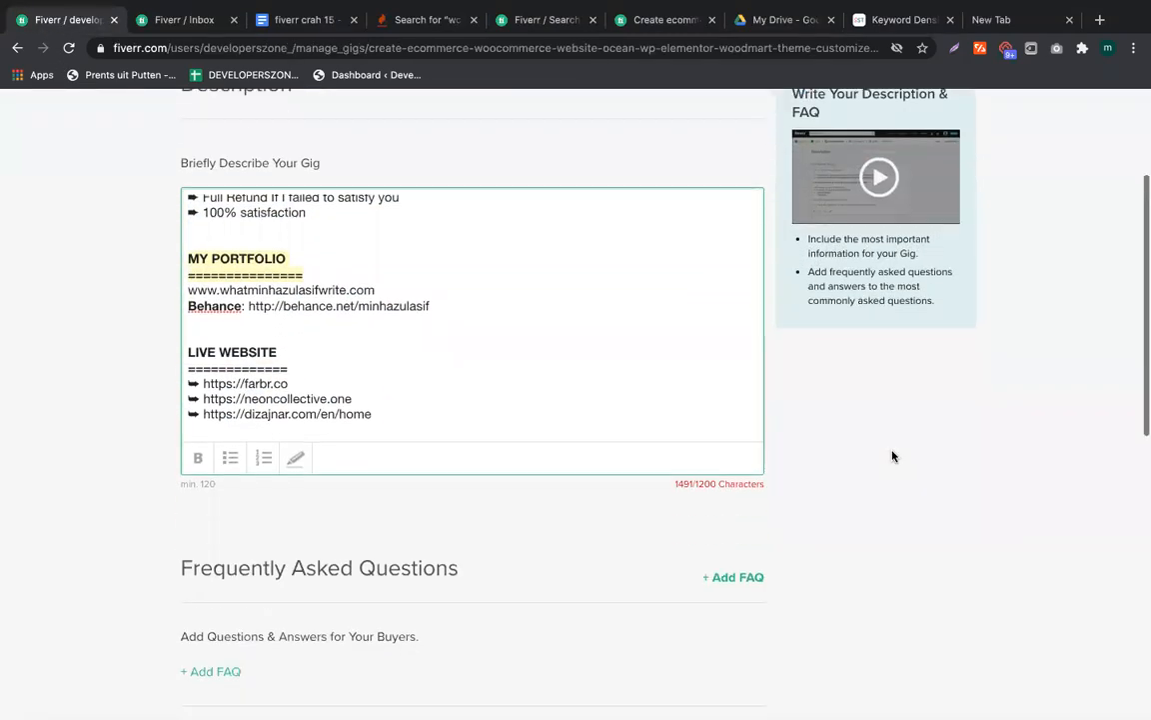
left_click(746, 527)
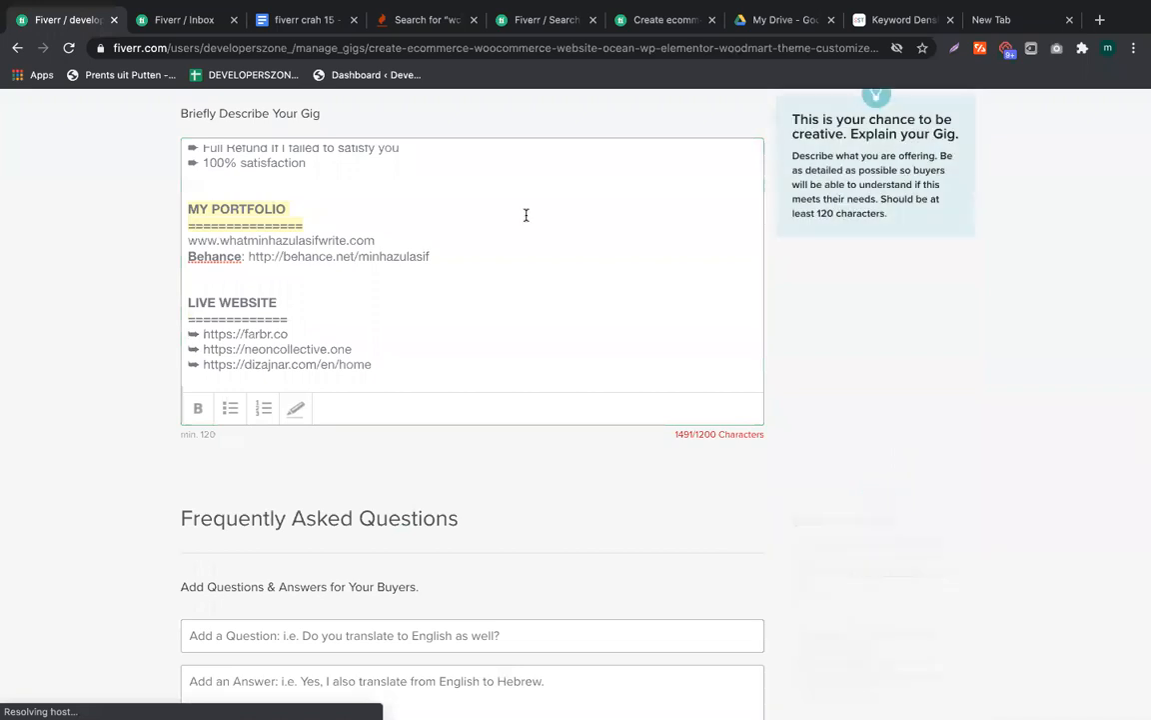
scroll(449, 230, "up", 3)
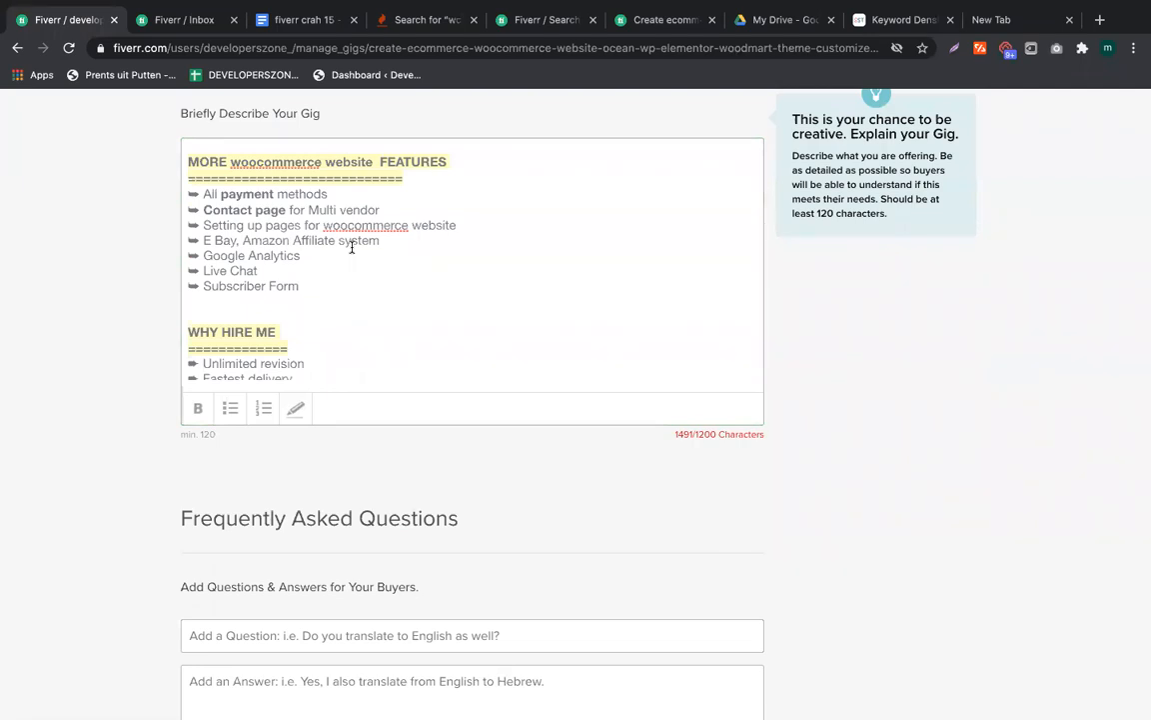
In the sample gig document, append "(4 times)" to the master keyword and "(other keyword 2/3 times)" to the Ecommerce line
left_click(300, 19)
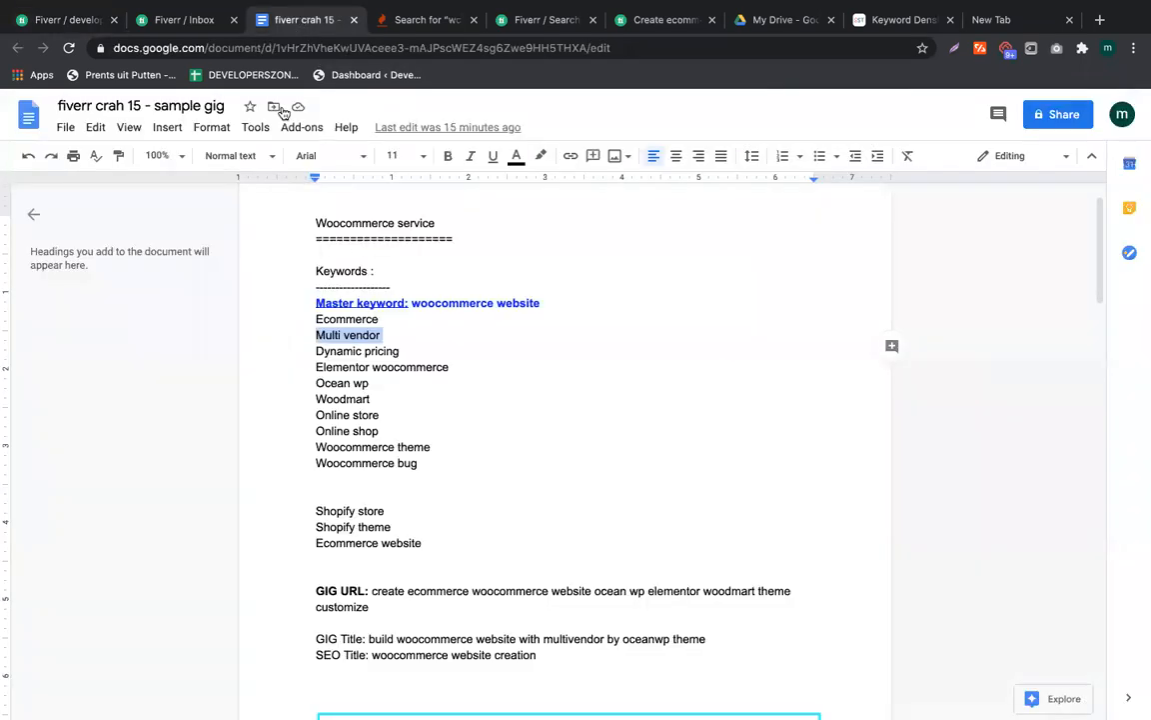
left_click(579, 314)
left_click(613, 311)
type("(4 times")
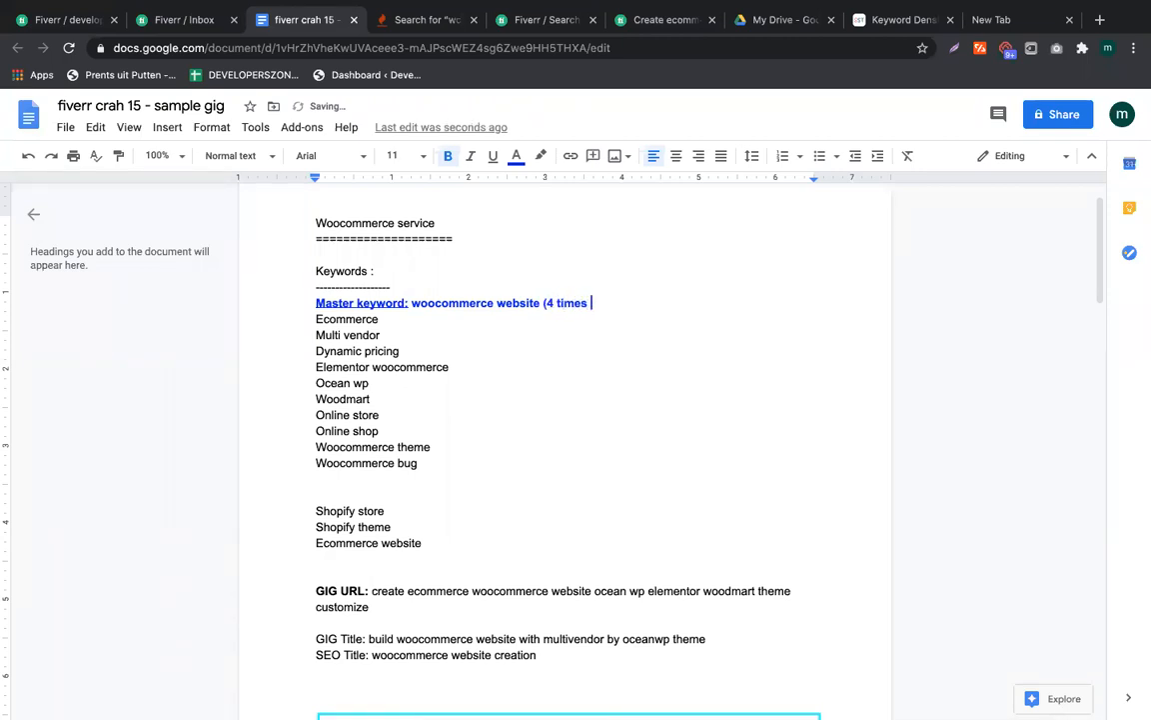
left_click(494, 313)
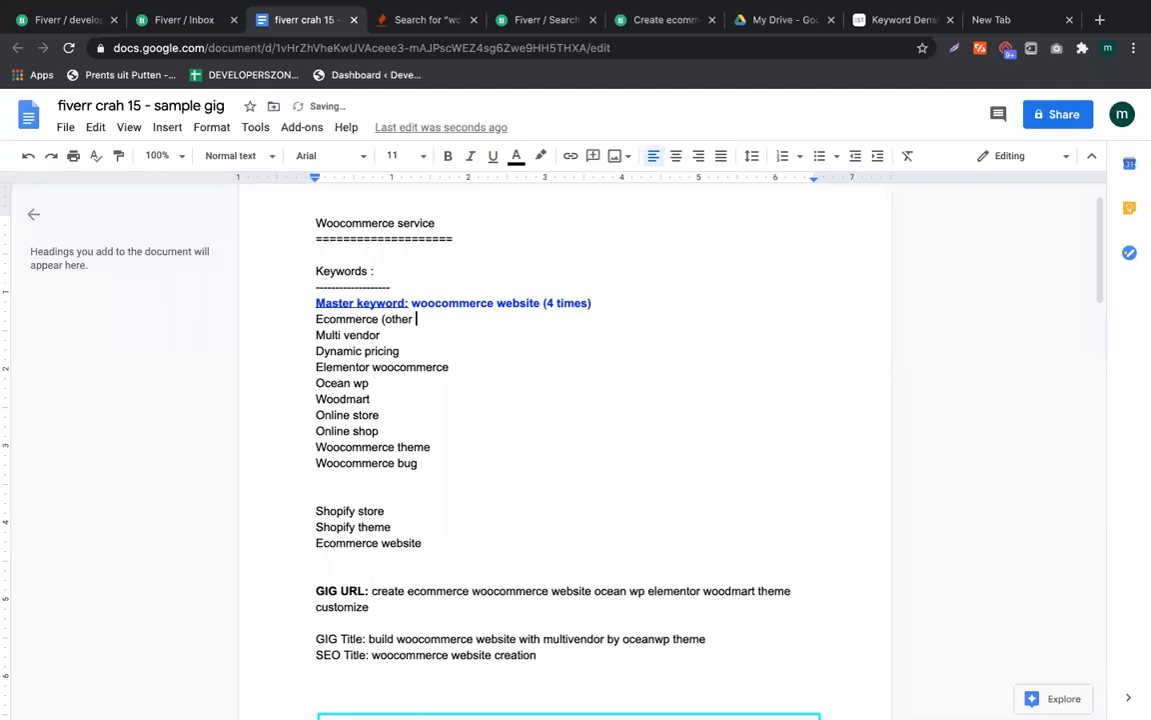
type("(other keyword 2/3")
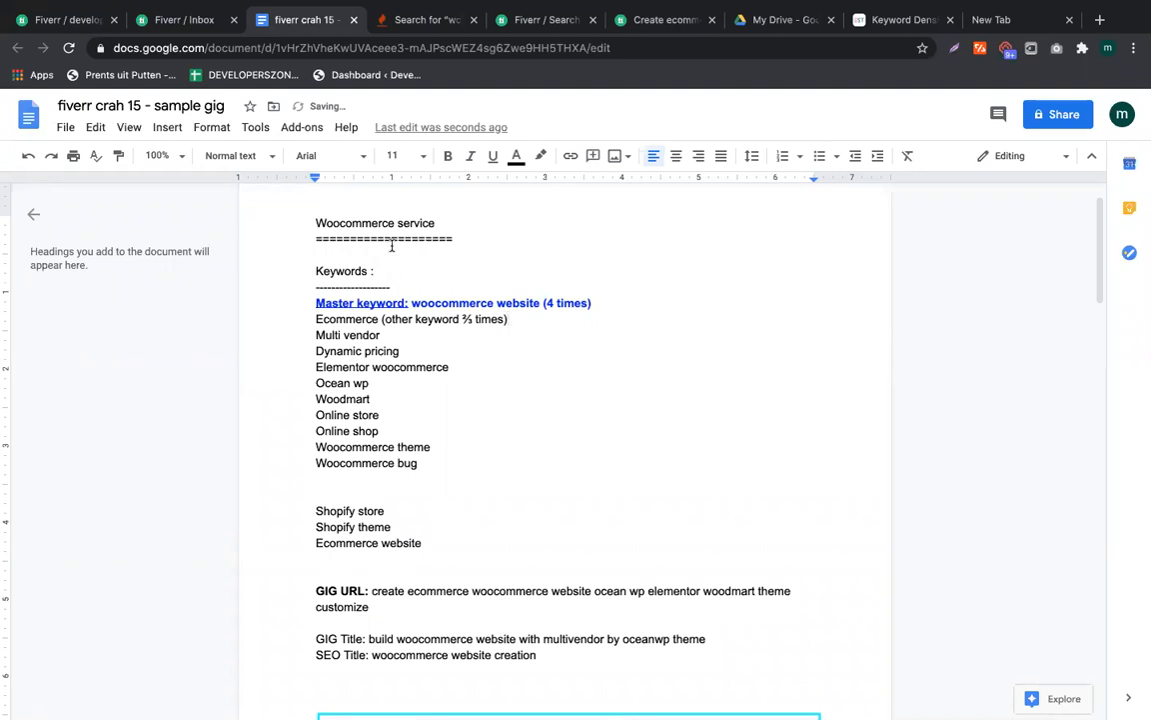
Return to the Fiverr gig and copy the description heading "MY FEATURES" into the new FAQ's question
left_click(68, 20)
left_click(331, 319)
scroll(150, 559, "down", 3)
left_click(231, 525)
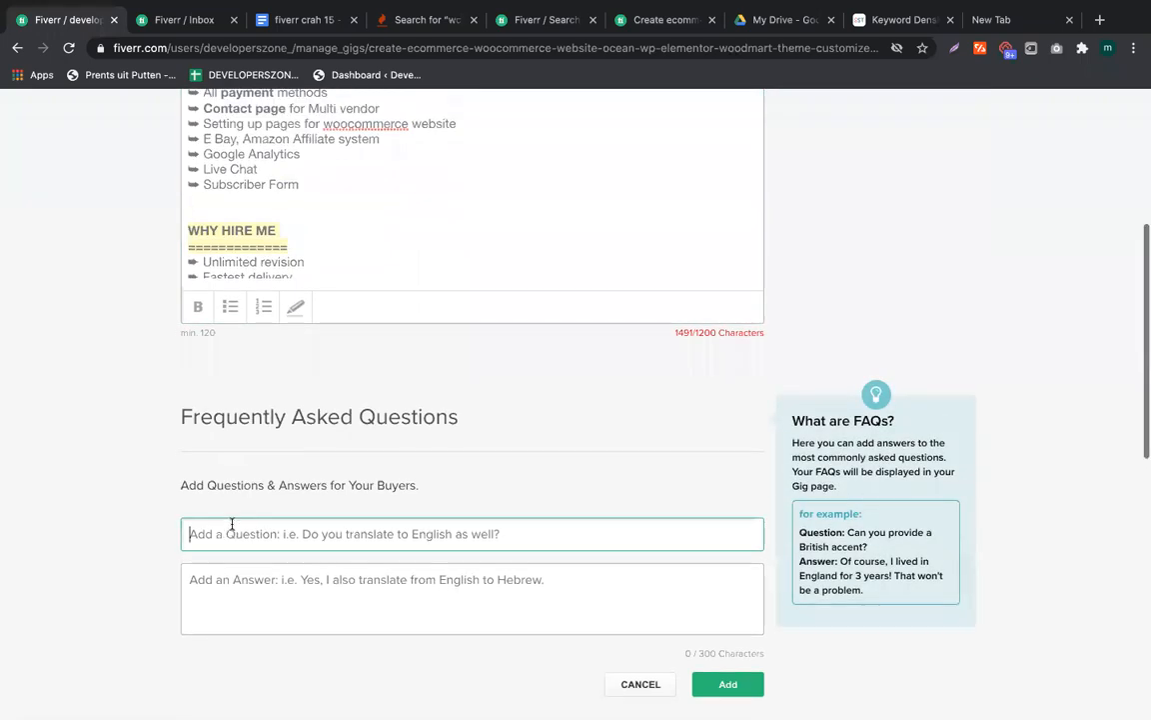
scroll(415, 424, "up", 4)
scroll(360, 399, "up", 5)
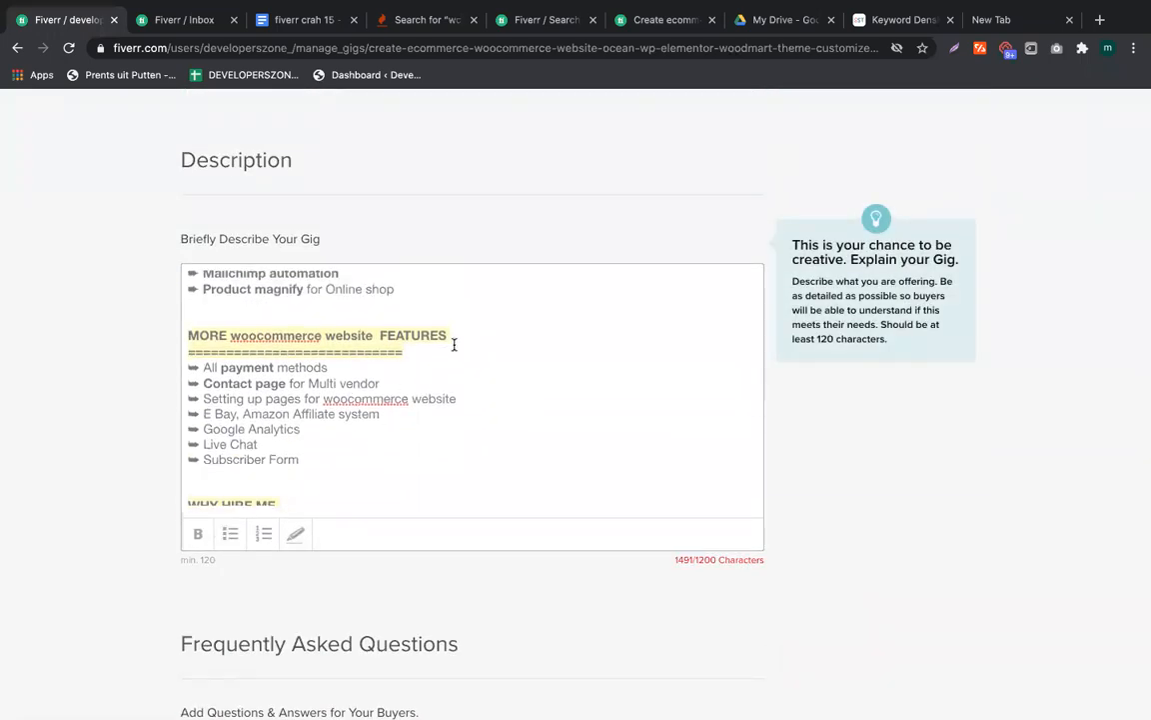
left_click_drag(328, 368, 172, 366)
key("ctrl+c")
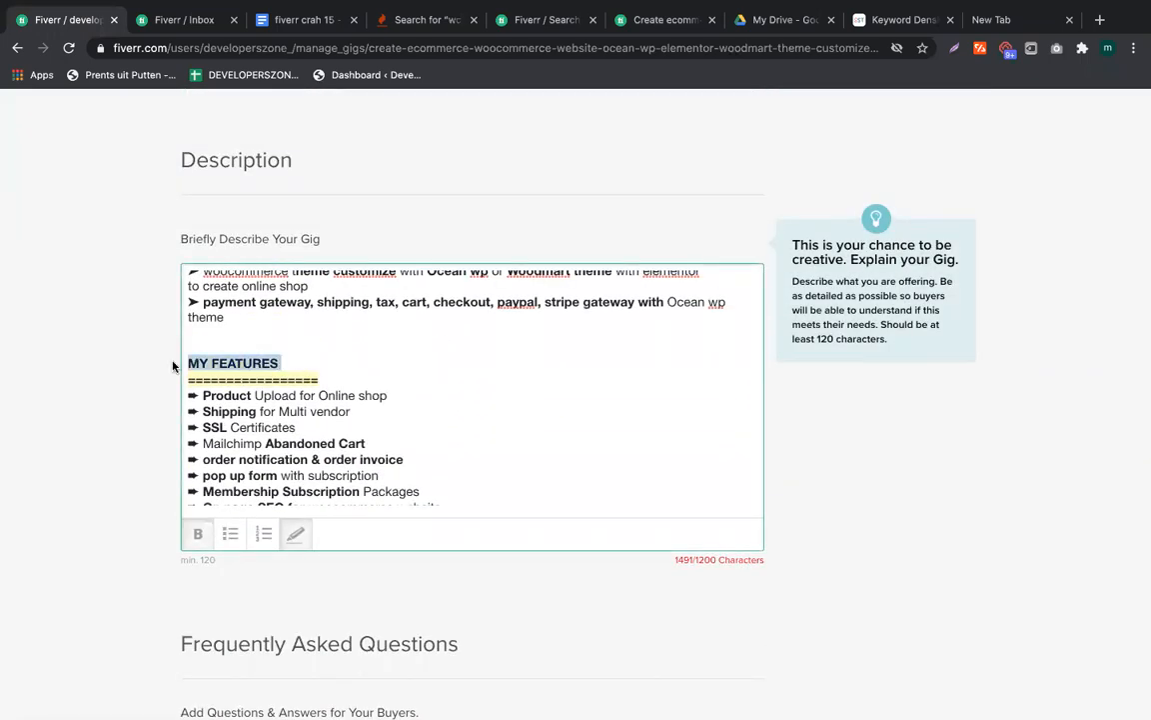
scroll(85, 480, "down", 2)
left_click(267, 566)
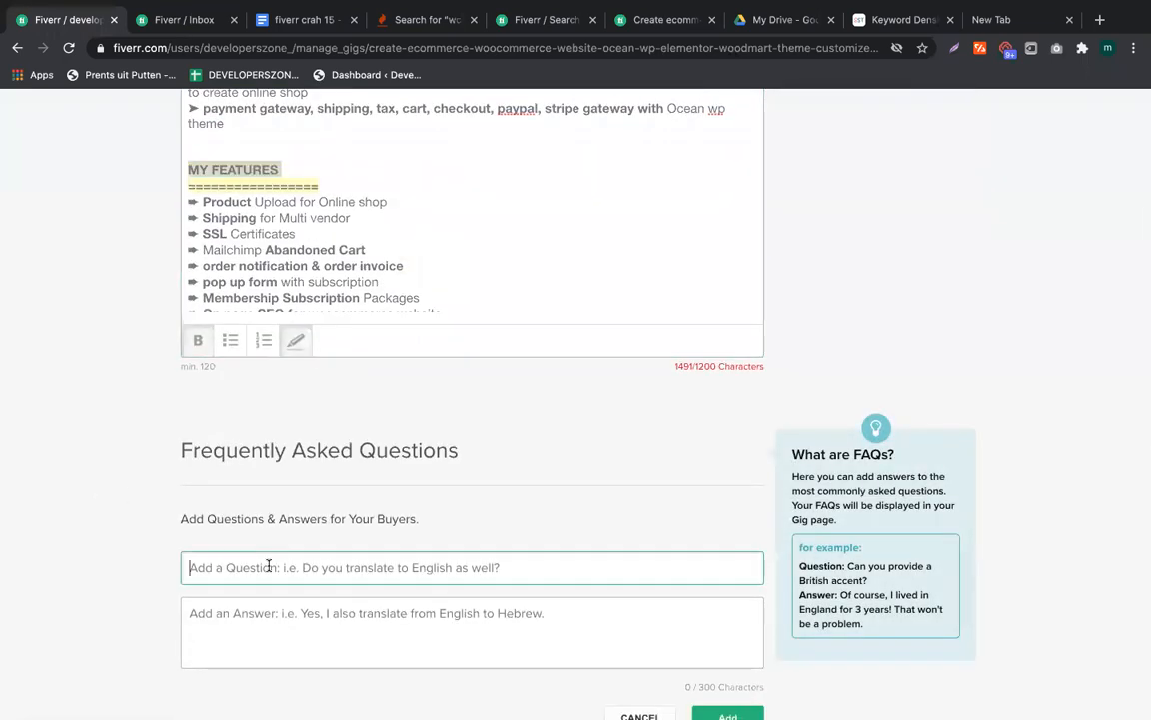
key("ctrl+v")
Copy the bullet list under "MY FEATURES" in the description into the FAQ's answer
left_click(364, 267)
scroll(365, 267, "down", 1)
left_click_drag(404, 296, 188, 145)
key("ctrl+c")
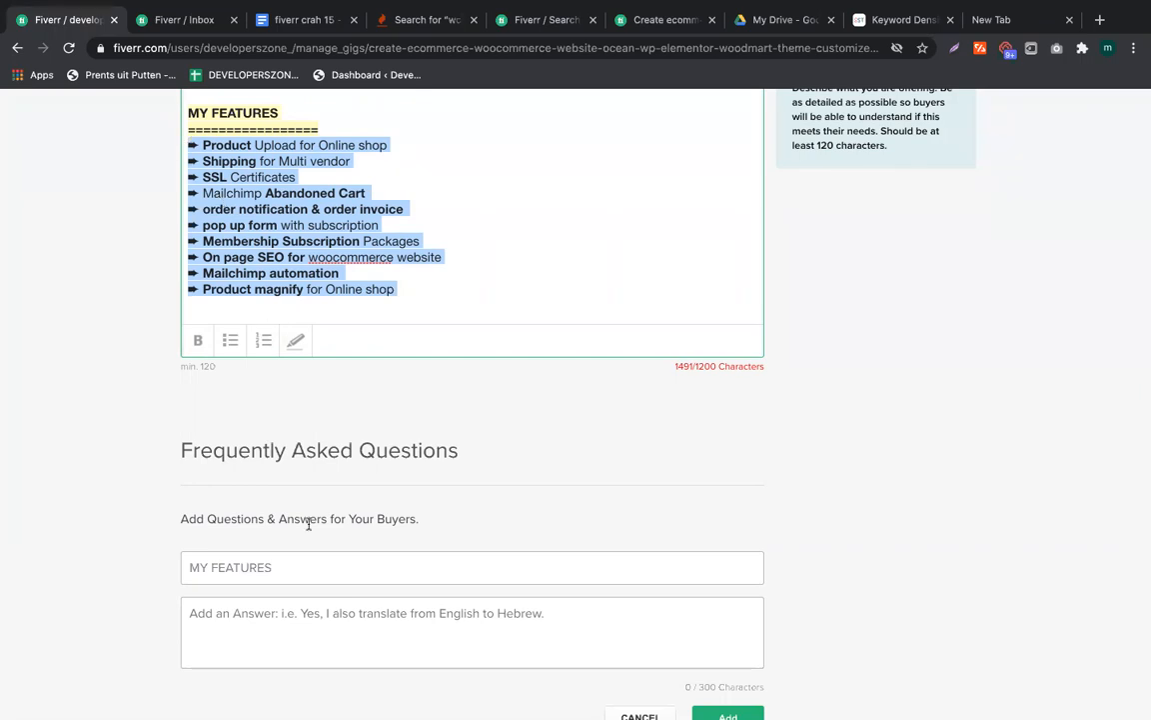
left_click(283, 622)
key("ctrl+v")
scroll(449, 514, "down", 2)
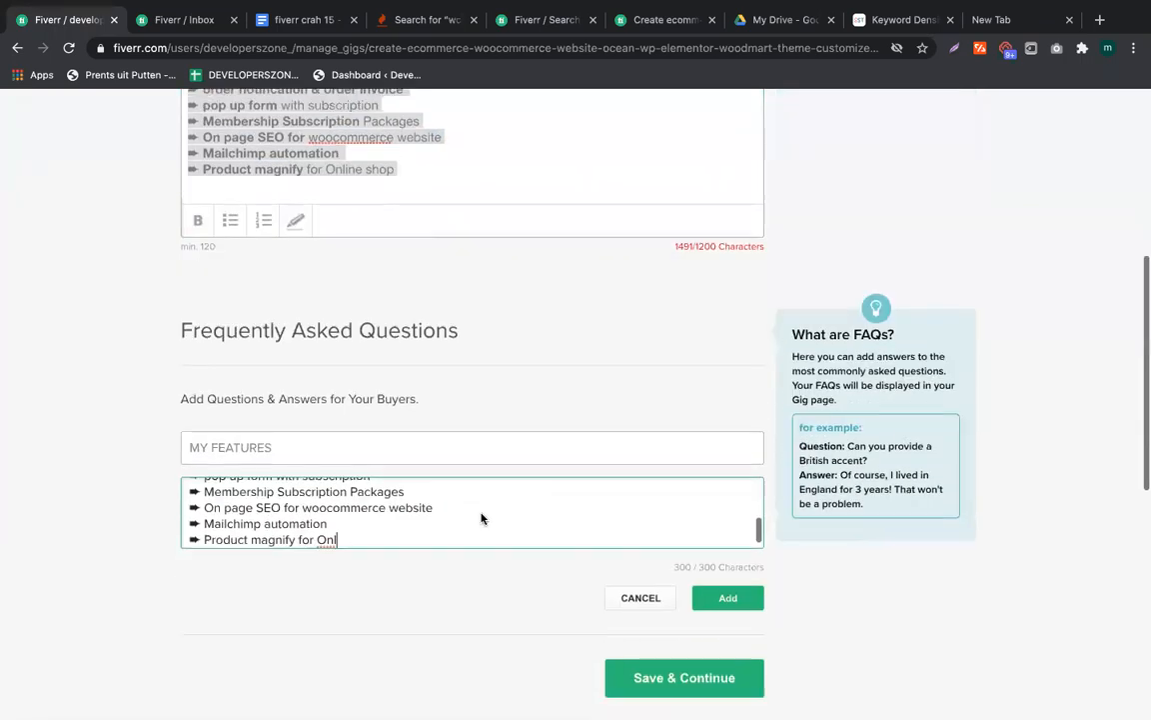
Delete the cut-off "Product magnify" line from the answer and add the "MY FEATURES" FAQ to the gig
left_click(727, 527)
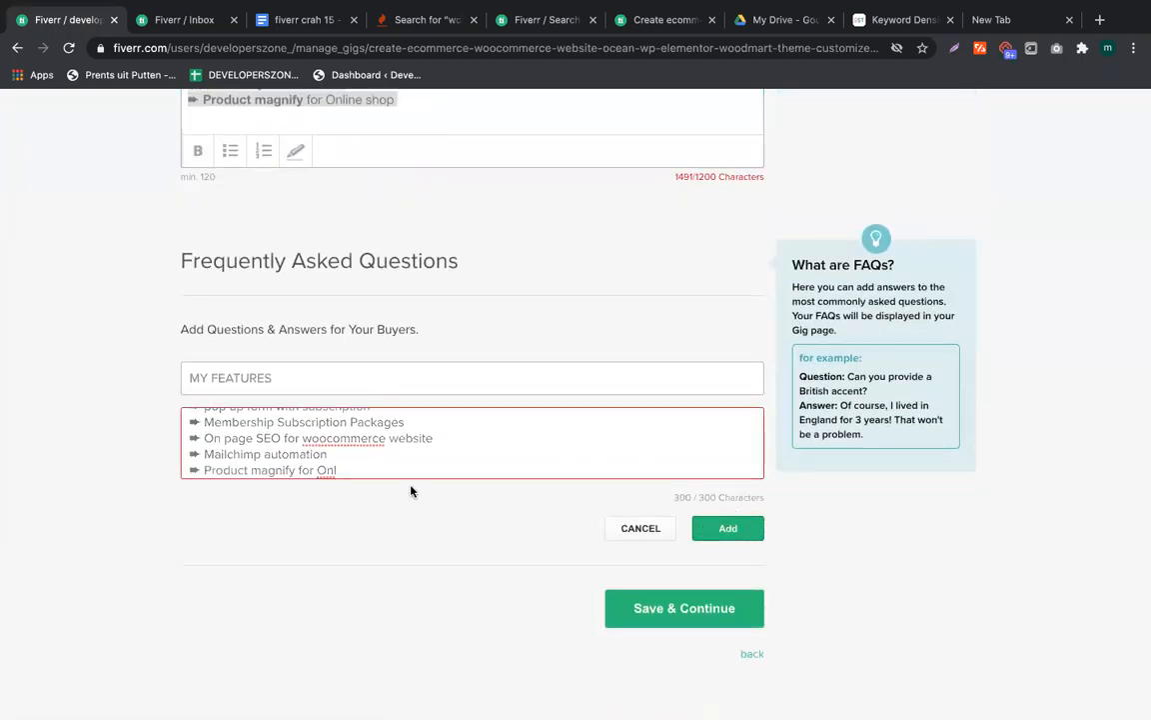
left_click_drag(336, 470, 170, 463)
key("BackSpace")
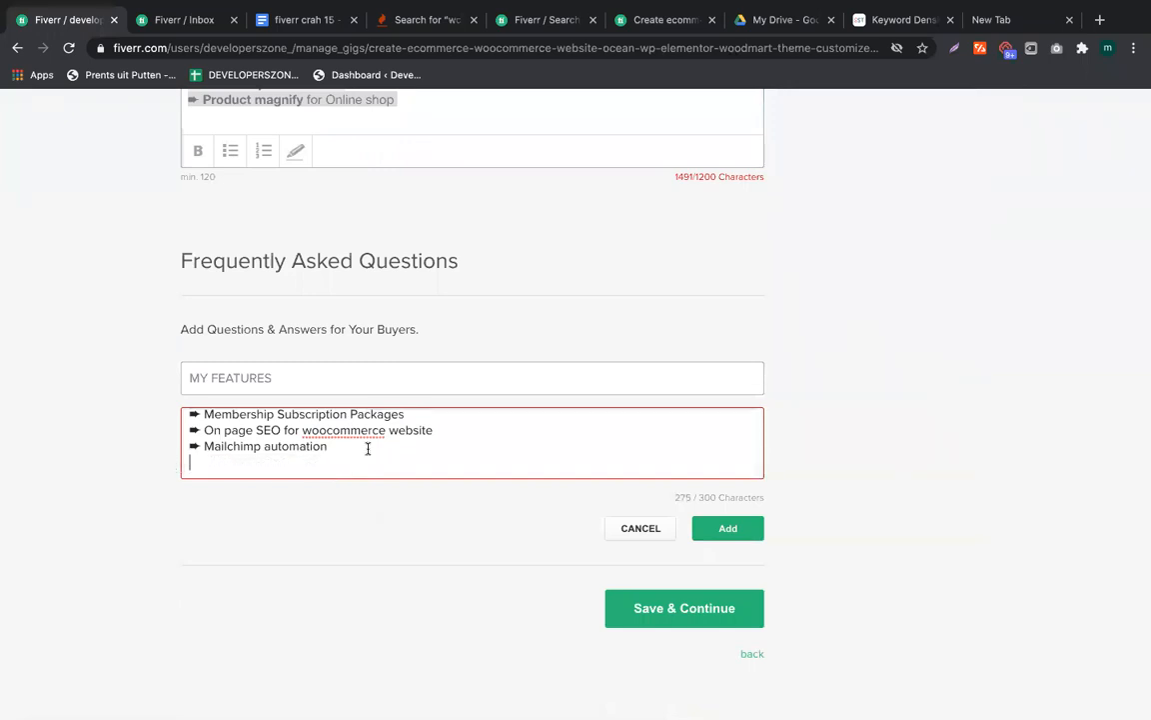
left_click(728, 527)
Create another FAQ and copy the description heading "MORE woocommerce website FEATURES" into its question
scroll(422, 424, "up", 1)
scroll(422, 424, "up", 2)
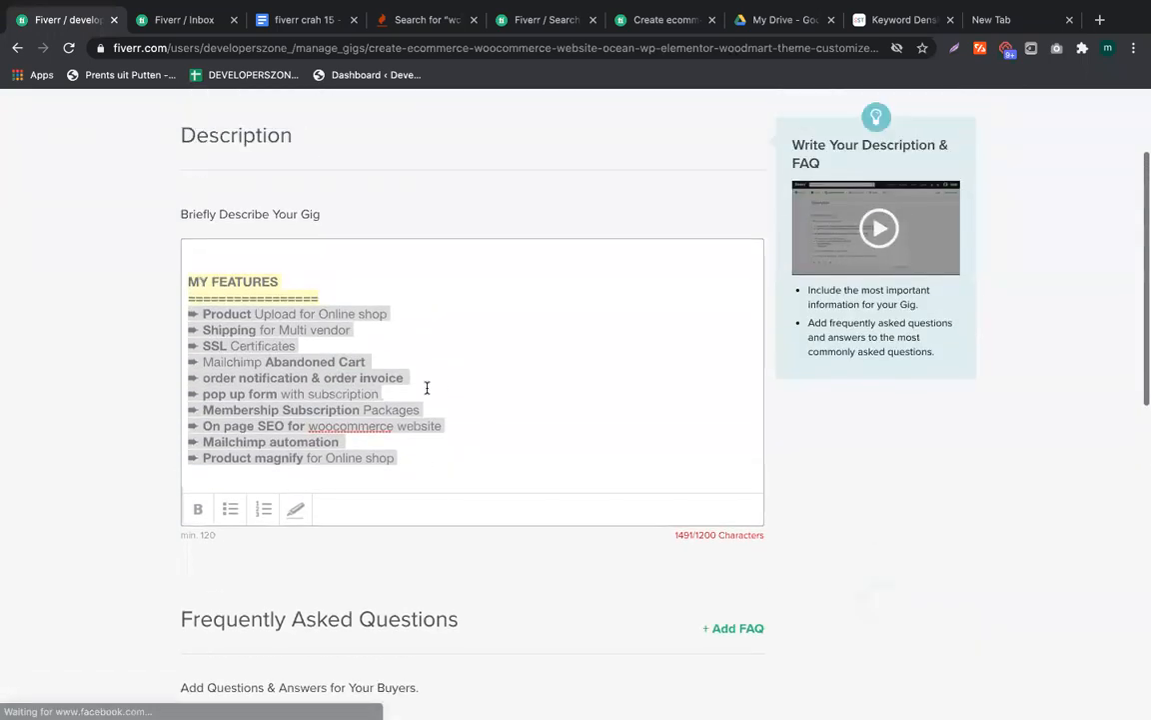
scroll(445, 357, "down", 3)
left_click_drag(457, 350, 129, 354)
key("ctrl+c")
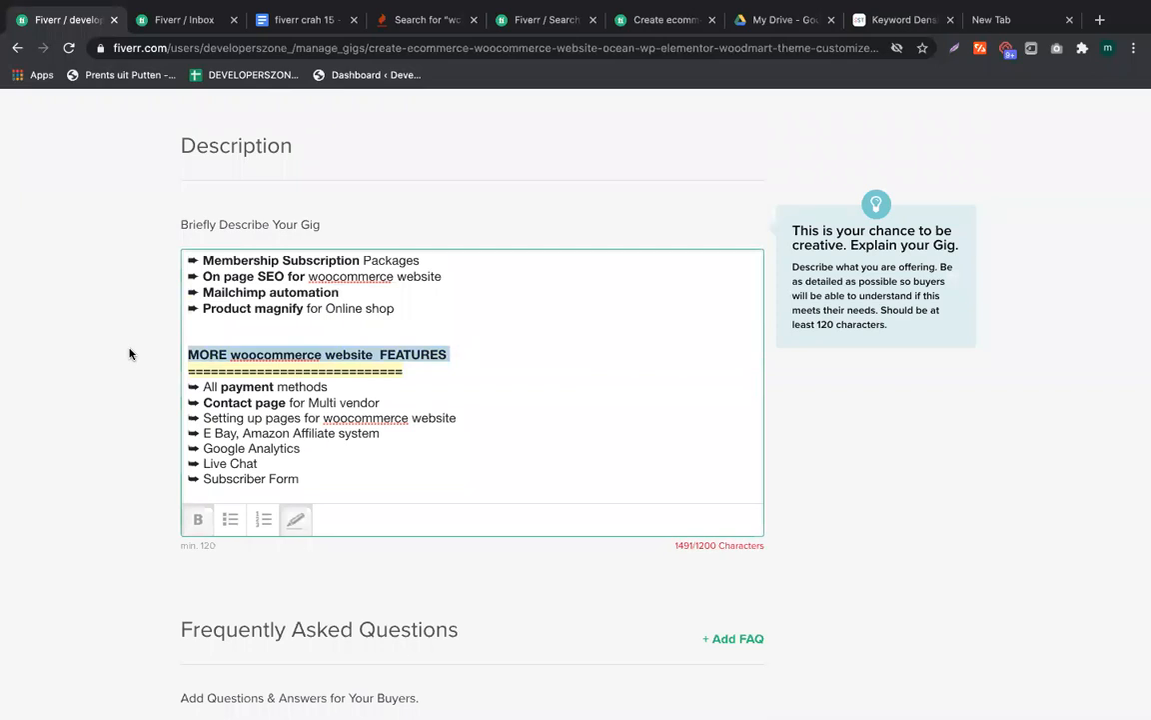
scroll(26, 474, "down", 4)
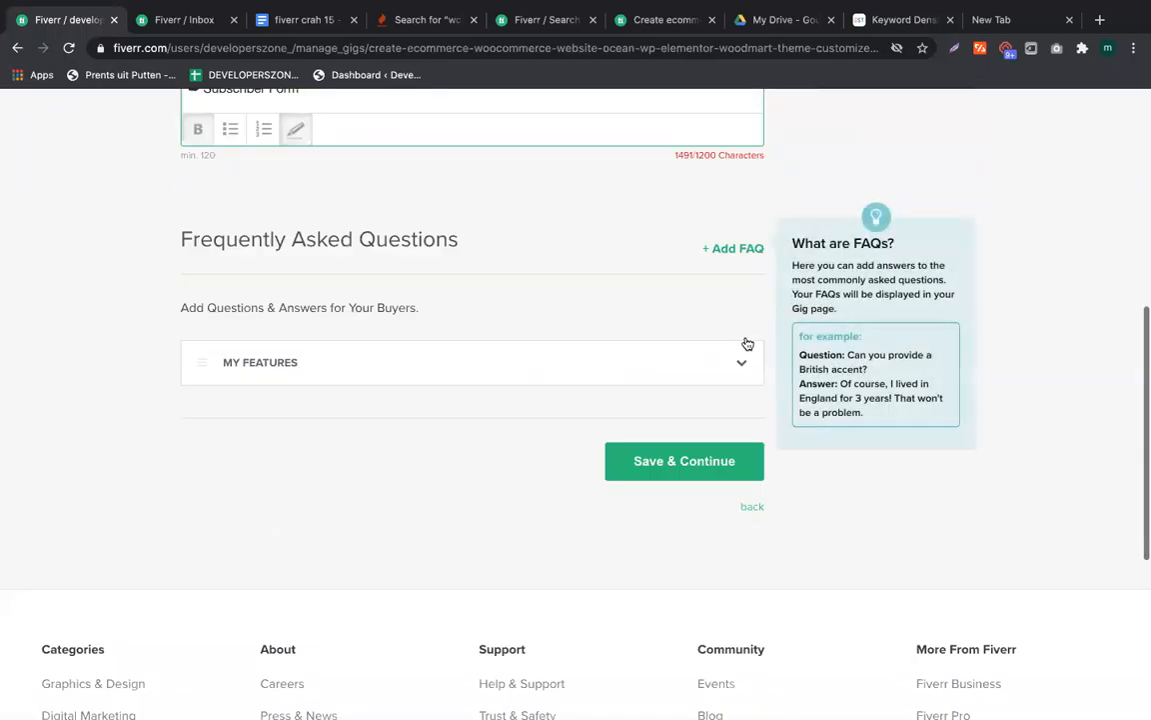
left_click(732, 248)
left_click(298, 363)
key("ctrl+v")
Copy the bullets from "All payment methods" to "Subscriber Form" in the description into the FAQ's answer
left_click(324, 392)
scroll(324, 395, "up", 5)
scroll(385, 421, "down", 1)
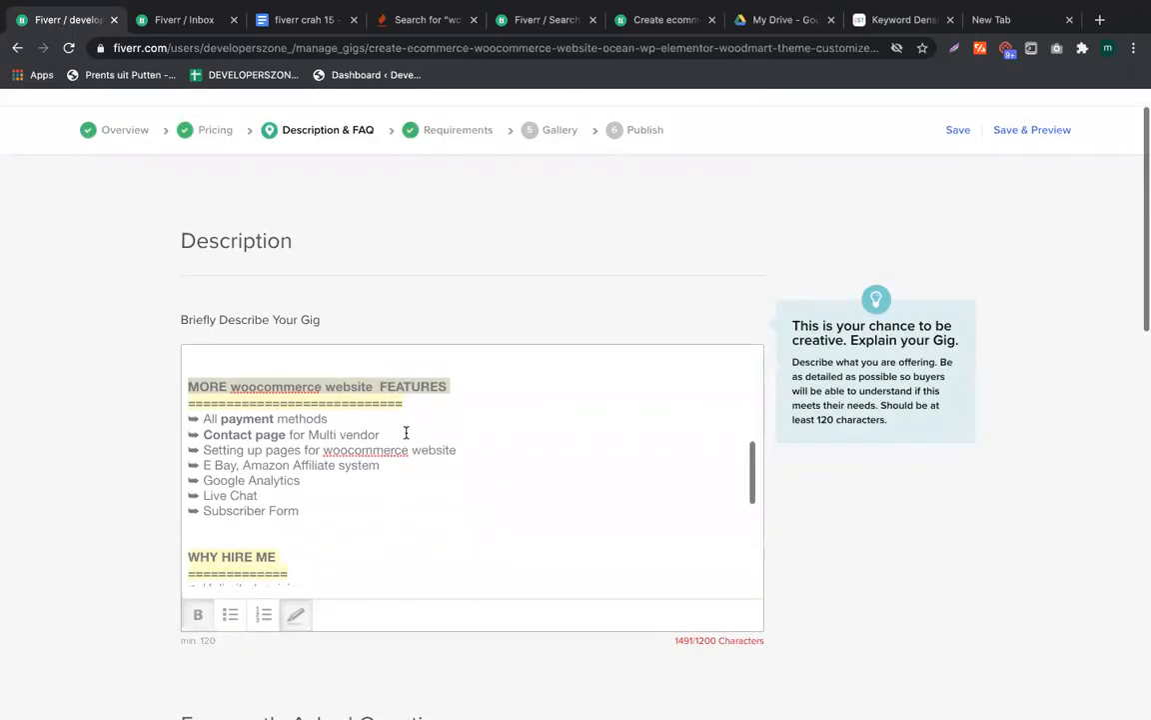
left_click_drag(303, 512, 186, 423)
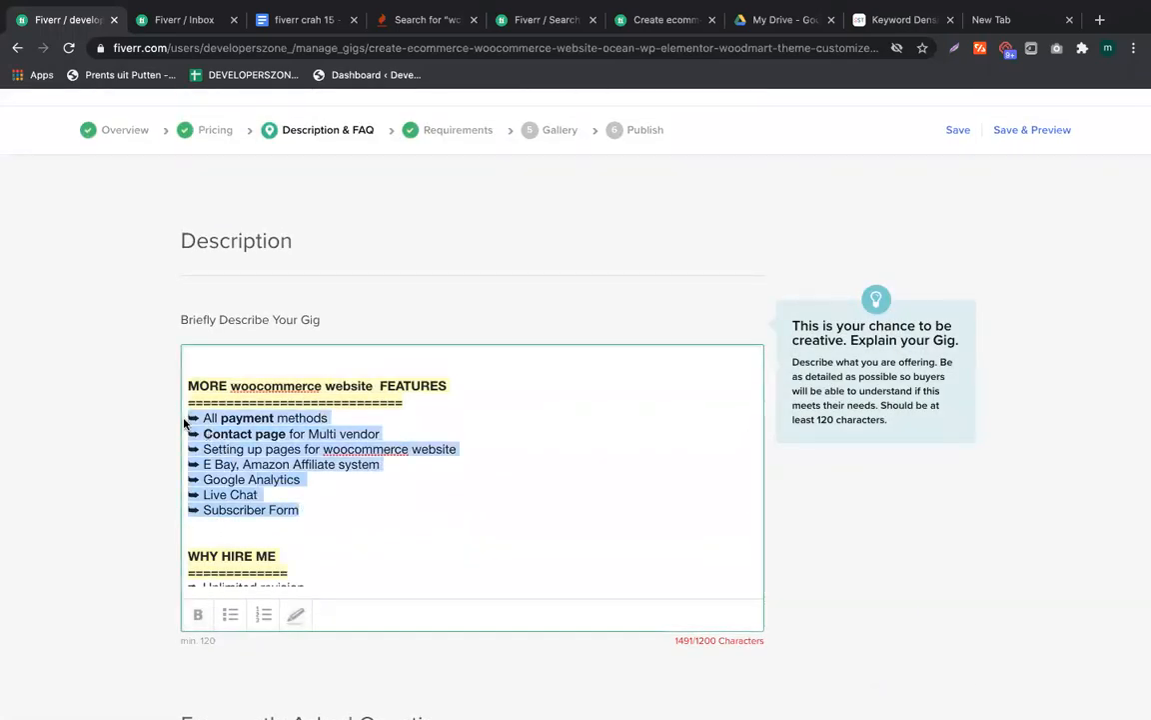
scroll(170, 460, "down", 5)
left_click(352, 571)
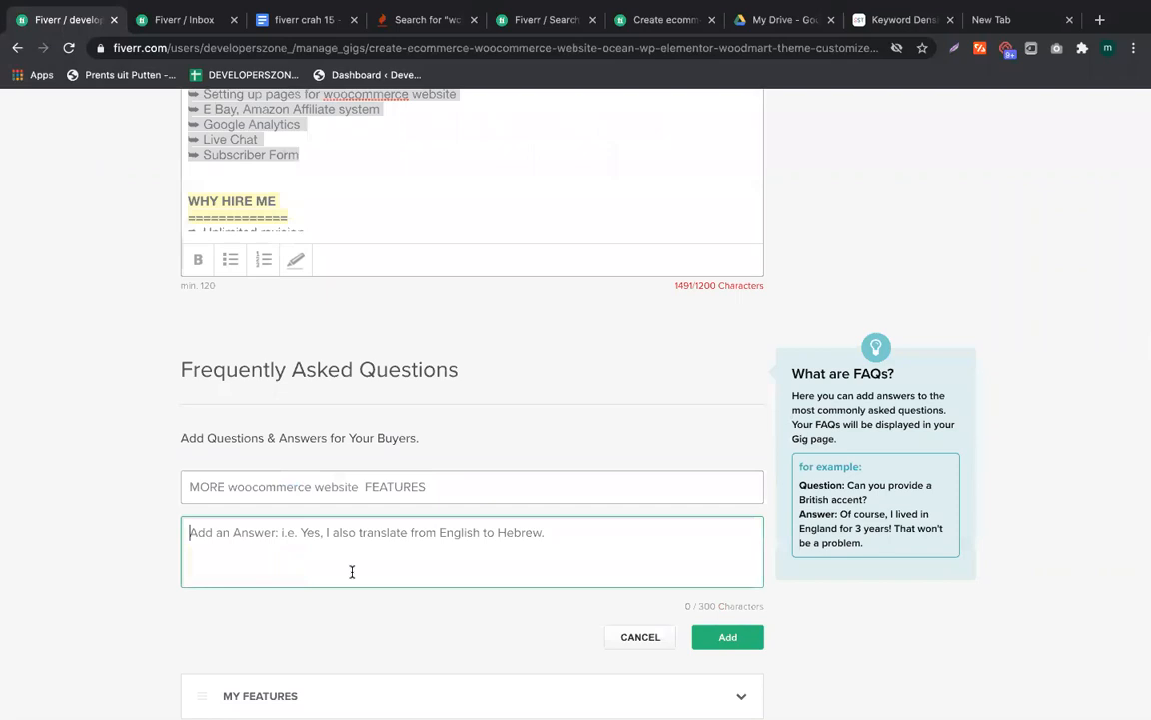
type("➥ All payment methods ➥ Contact page for Multi vendor. ➥ Setting up pages for woocommerce website ➥ E Bay, Amazon Affiliate system ➥ Google Analytics ➥ Live Chat ➥ Subscriber Form")
Copy the description heading "WHY HIRE ME" and add the completed "MORE woocommerce website FEATURES" FAQ to the gig
scroll(82, 303, "up", 1)
scroll(296, 246, "down", 1)
left_click_drag(296, 246, 149, 249)
key("ctrl+c")
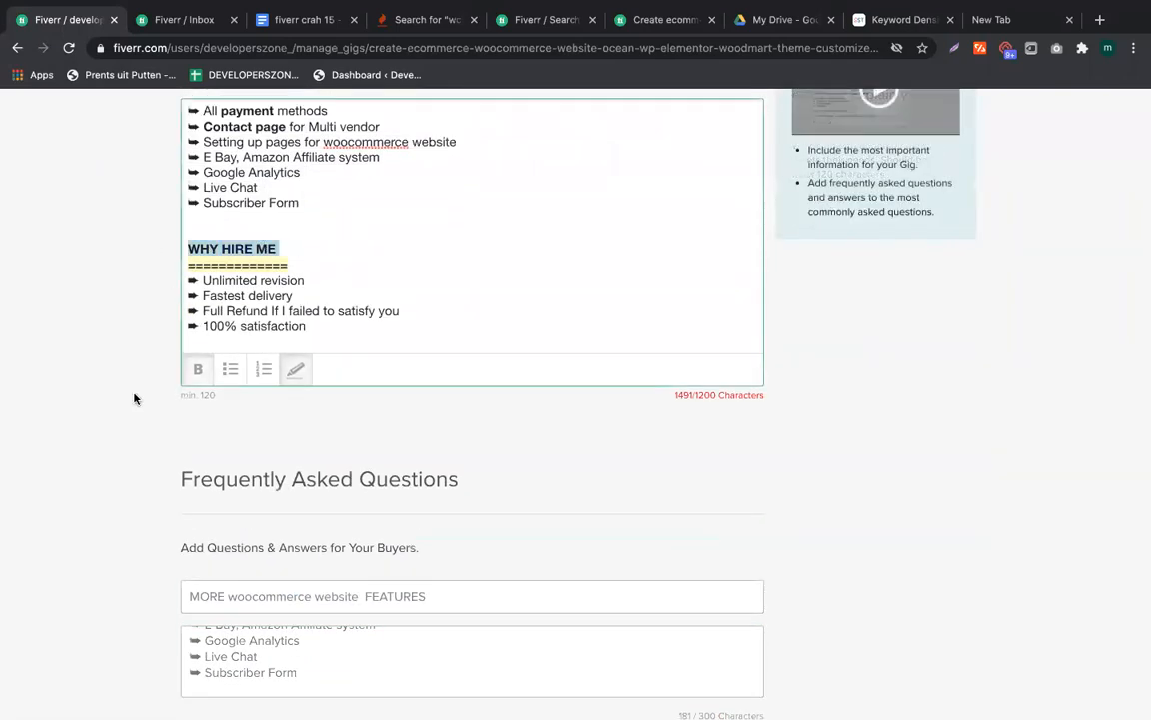
scroll(135, 399, "down", 4)
left_click(728, 319)
Create a third FAQ and paste "WHY HIRE ME" as its question
scroll(406, 398, "up", 1)
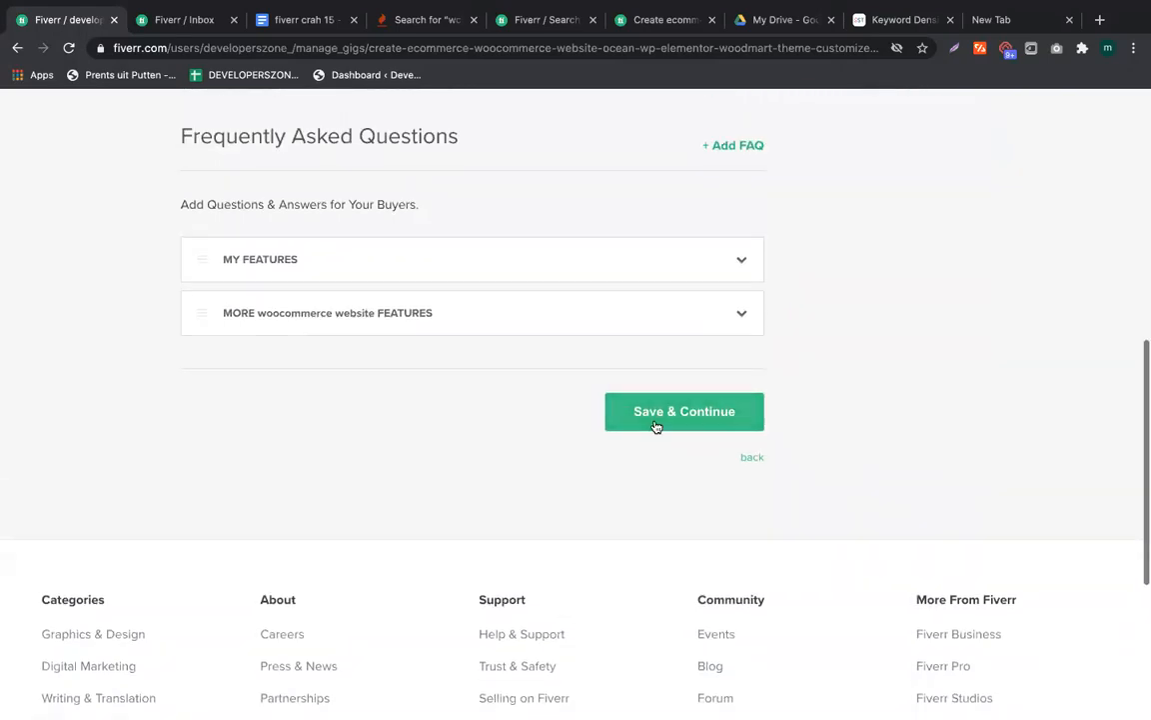
left_click(724, 146)
left_click(338, 256)
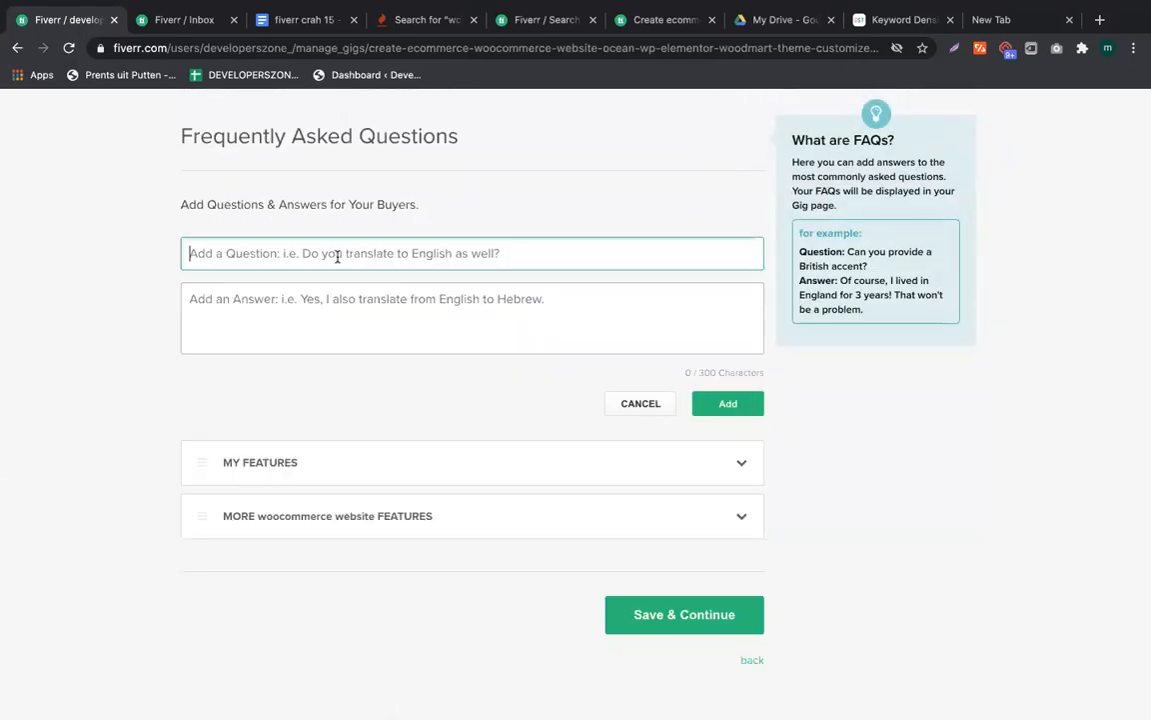
key("ctrl+v")
Copy the bullets from "Unlimited revision" to "100% satisfaction" into the answer and add the "WHY HIRE ME" FAQ
scroll(68, 265, "up", 4)
scroll(293, 318, "down", 1)
left_click_drag(306, 304, 268, 305)
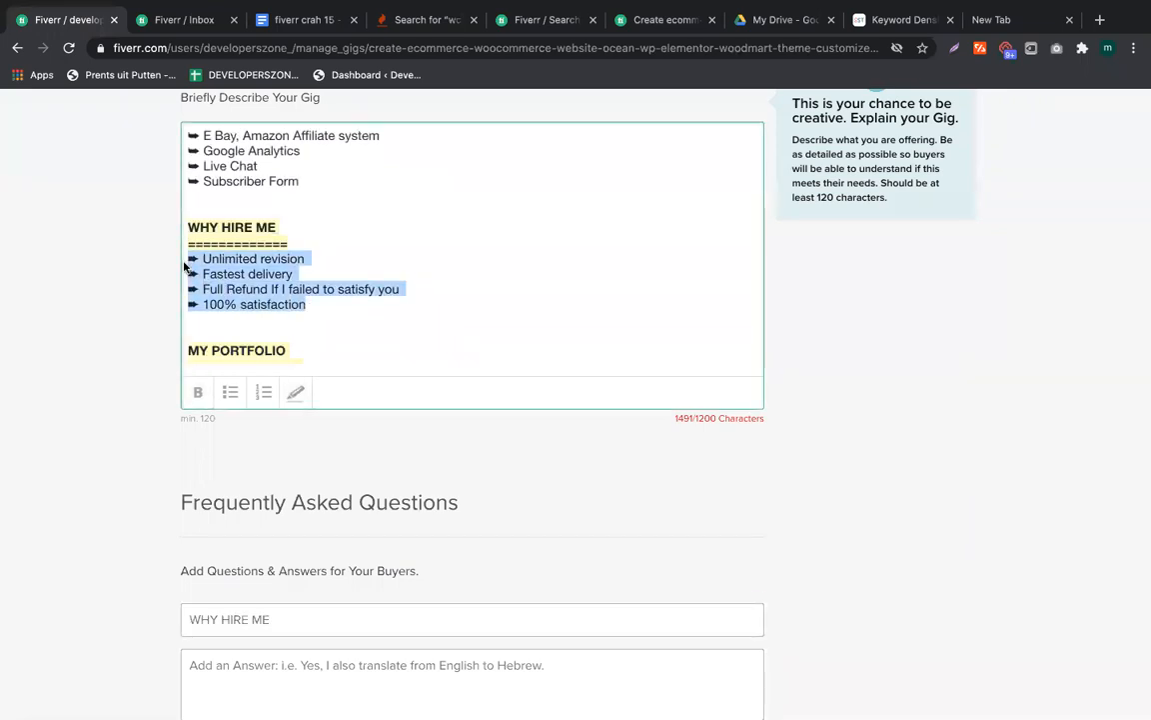
scroll(129, 419, "down", 6)
scroll(300, 310, "up", 2)
left_click(347, 292)
key("super+v")
left_click(747, 387)
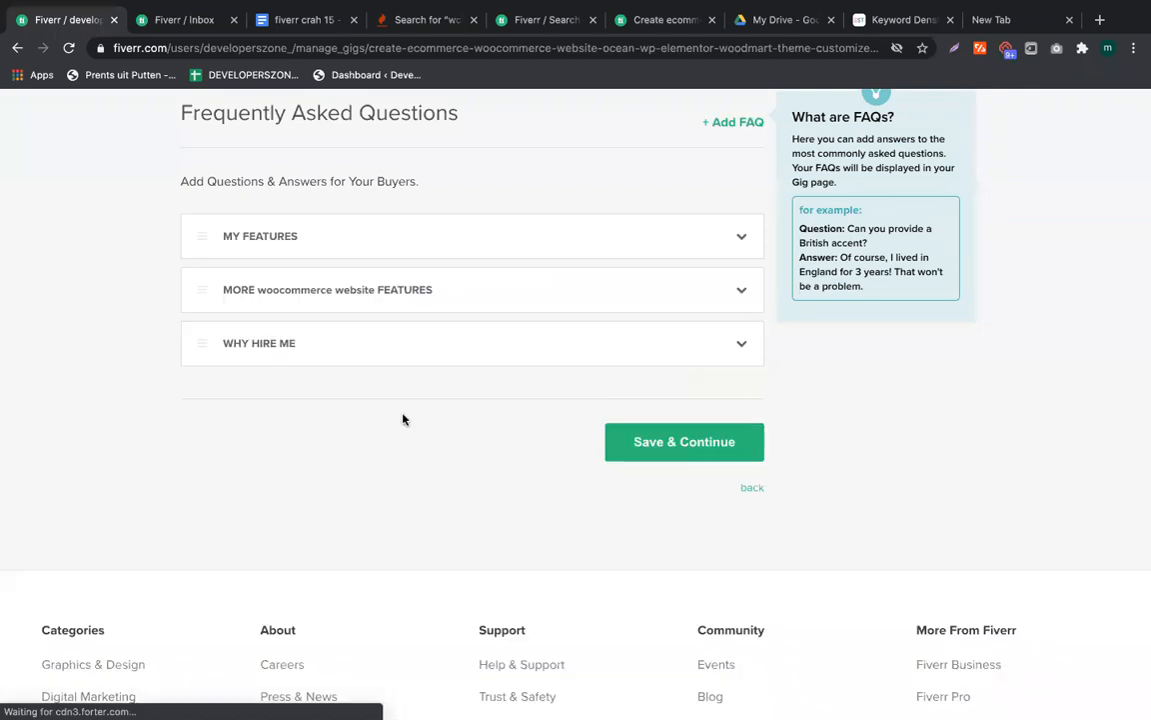
Add an FAQ with the question "when you can deliver order ?" and the answer "in 1-2 days"
scroll(403, 418, "up", 2)
left_click(720, 251)
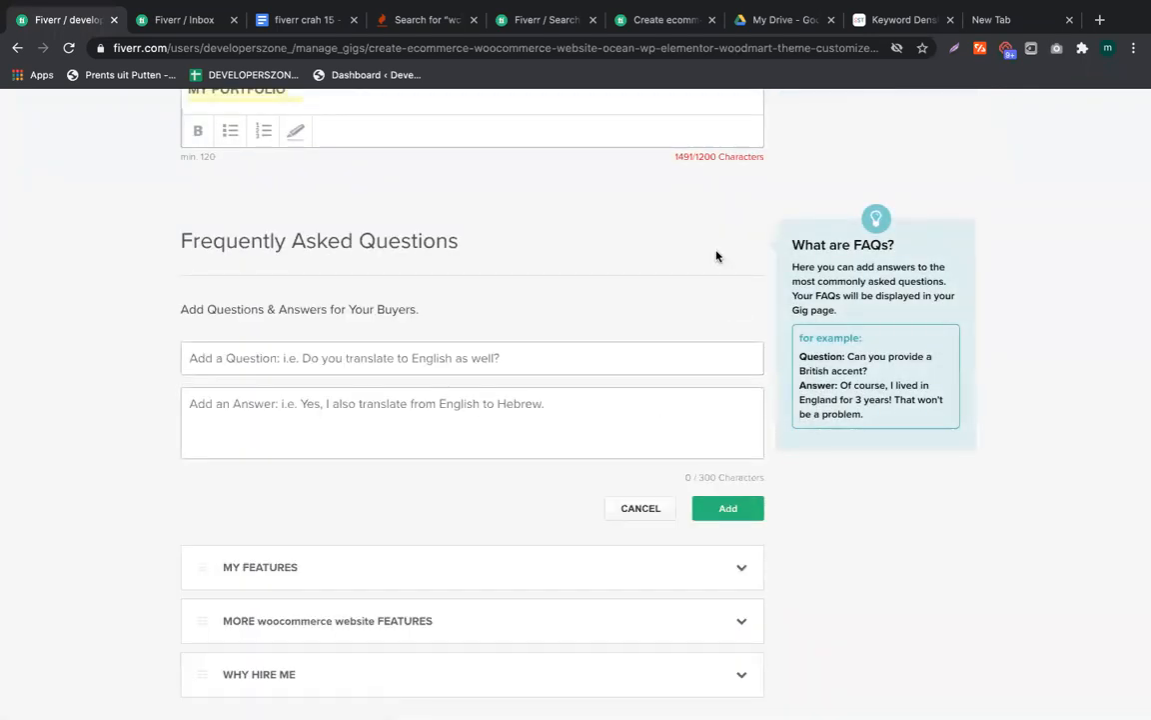
left_click(476, 355)
type("whe")
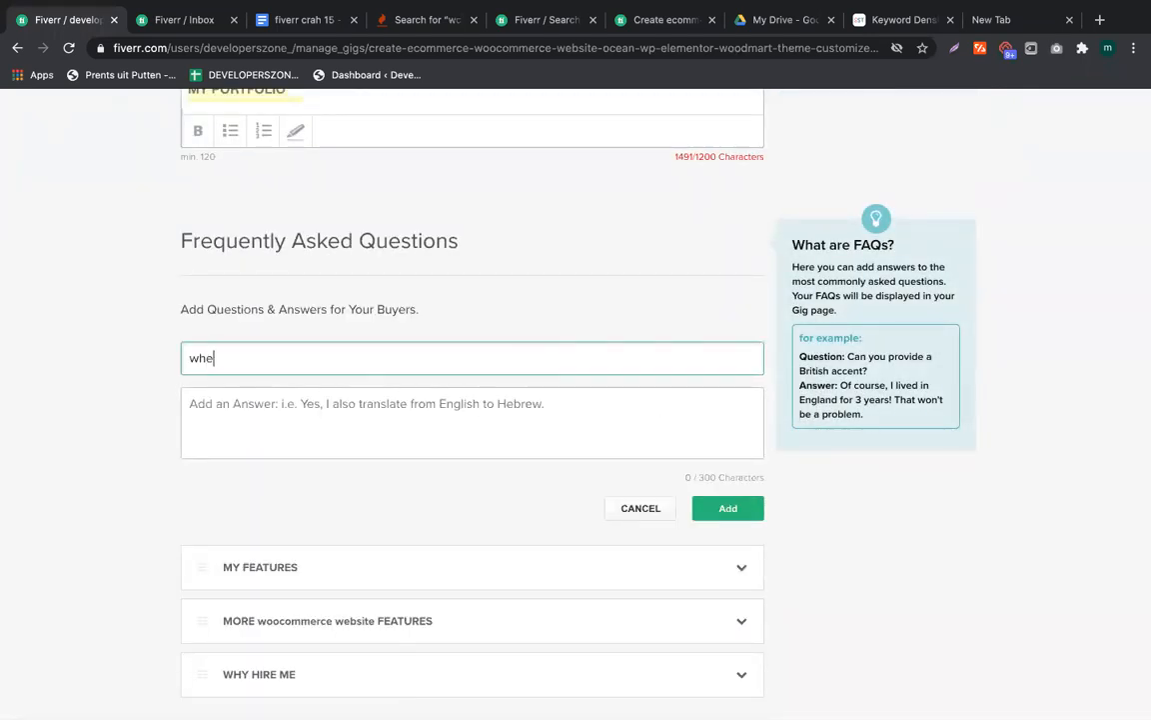
type("n you can deliver order ?")
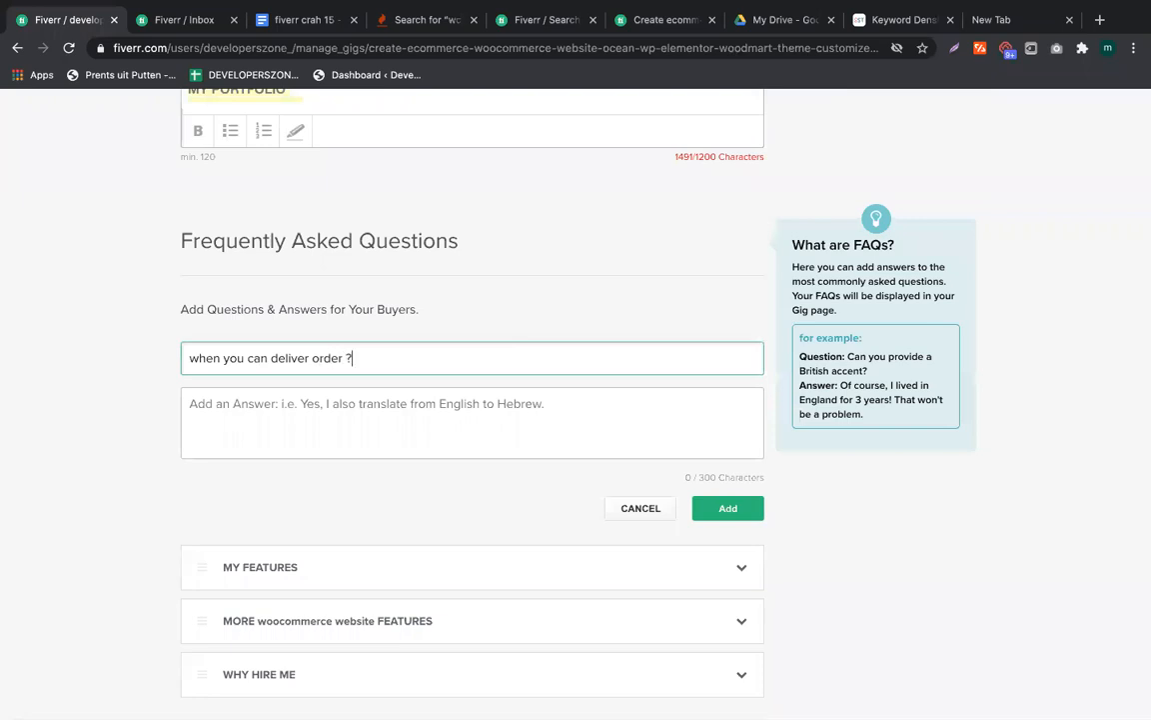
left_click(383, 417)
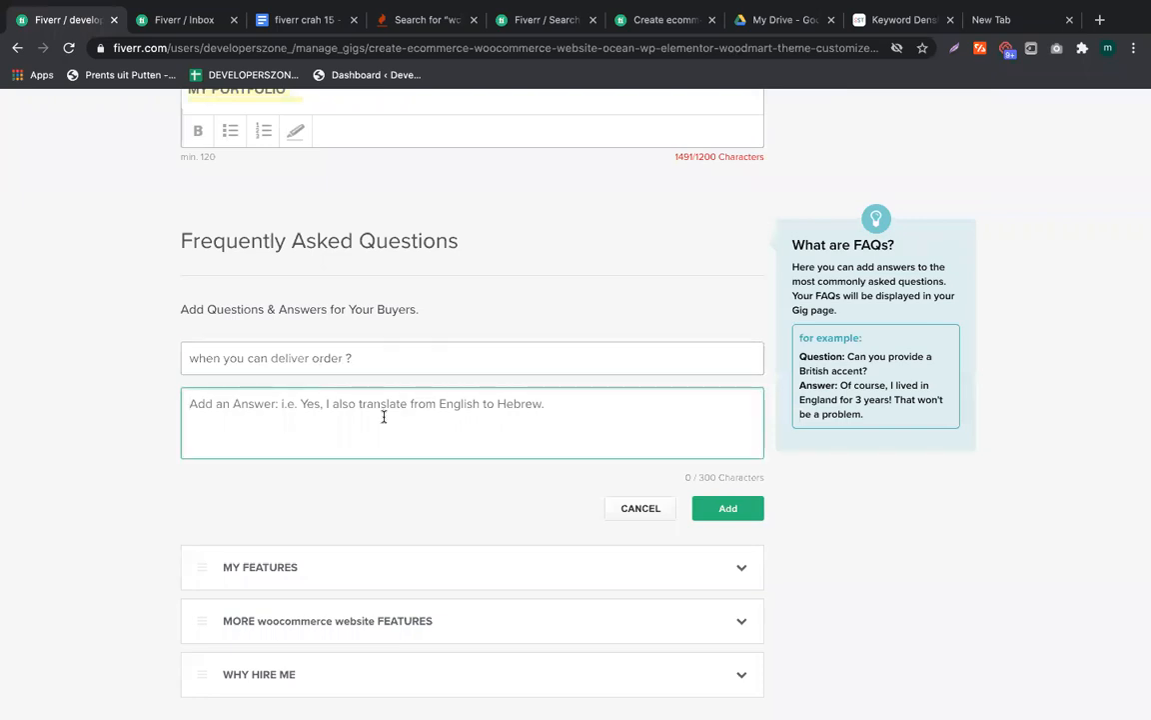
type("in 1-2 days")
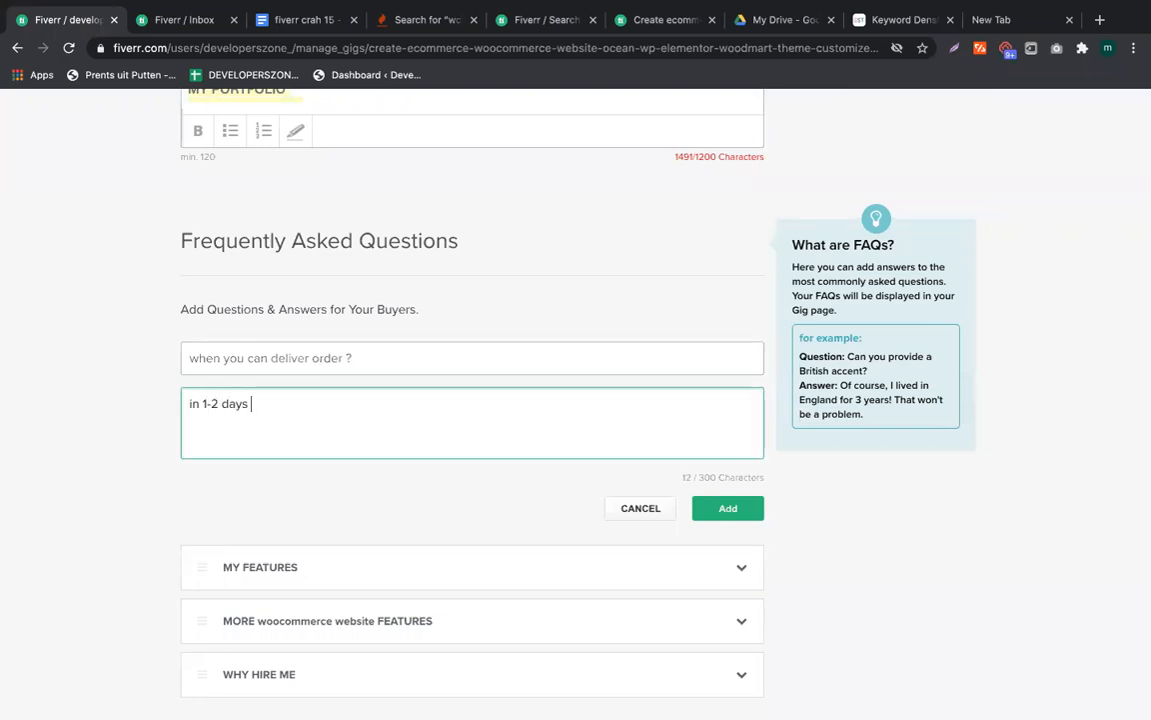
left_click(738, 510)
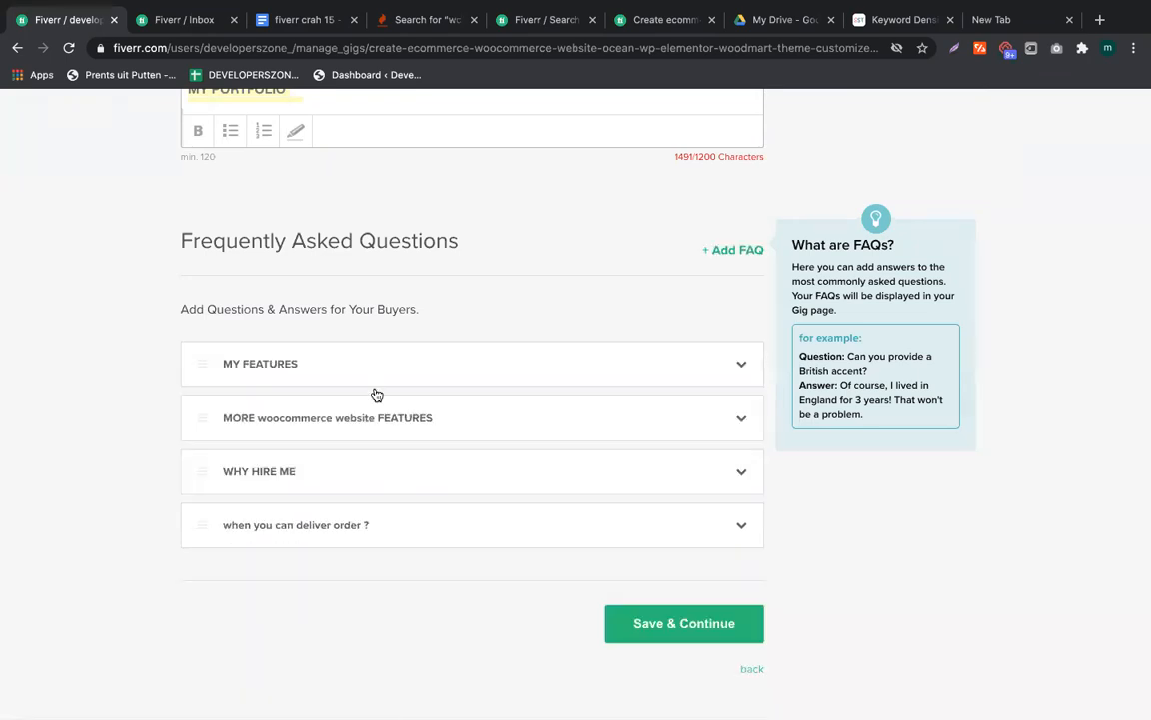
Add an FAQ with the question "how much revisions?" and the answer "unlimited till you are satisfied"
left_click(723, 250)
left_click(393, 352)
type("h")
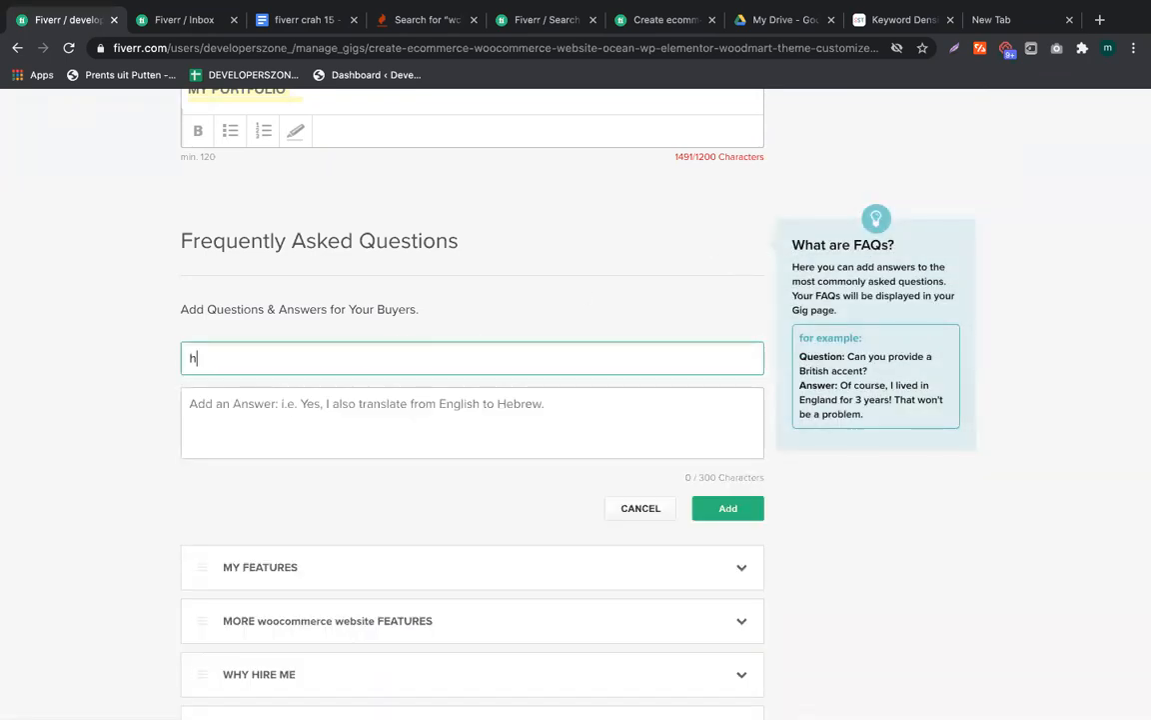
type("ow much revisiosn")
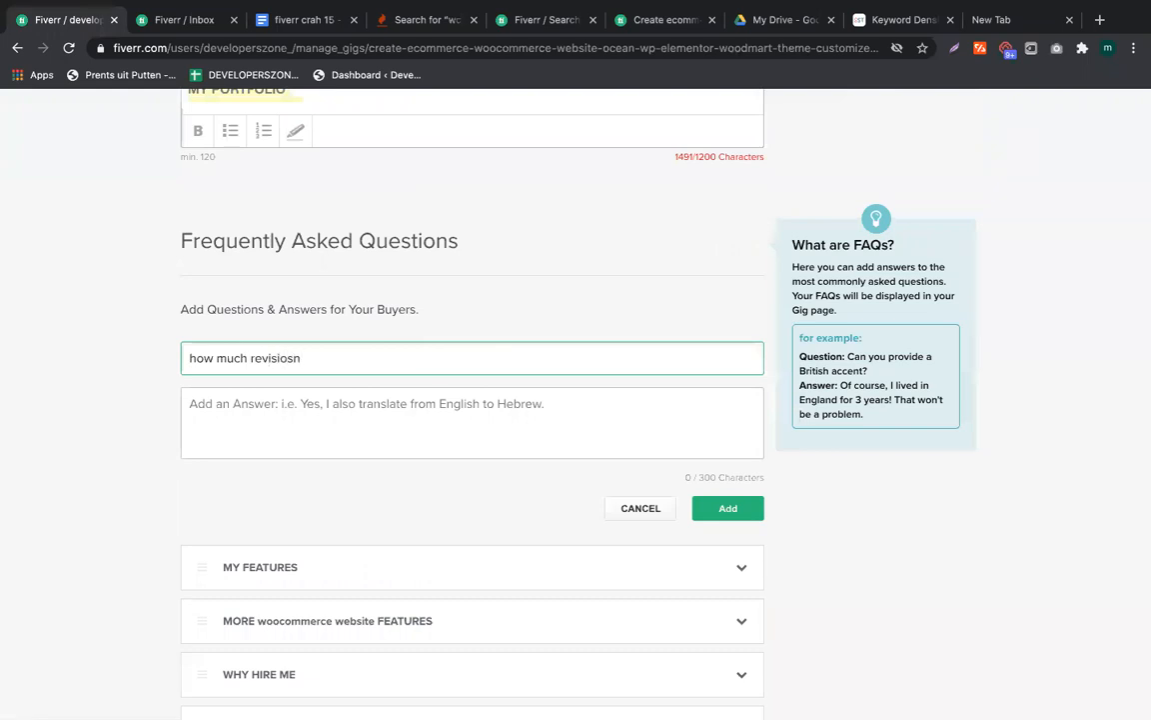
left_click(416, 436)
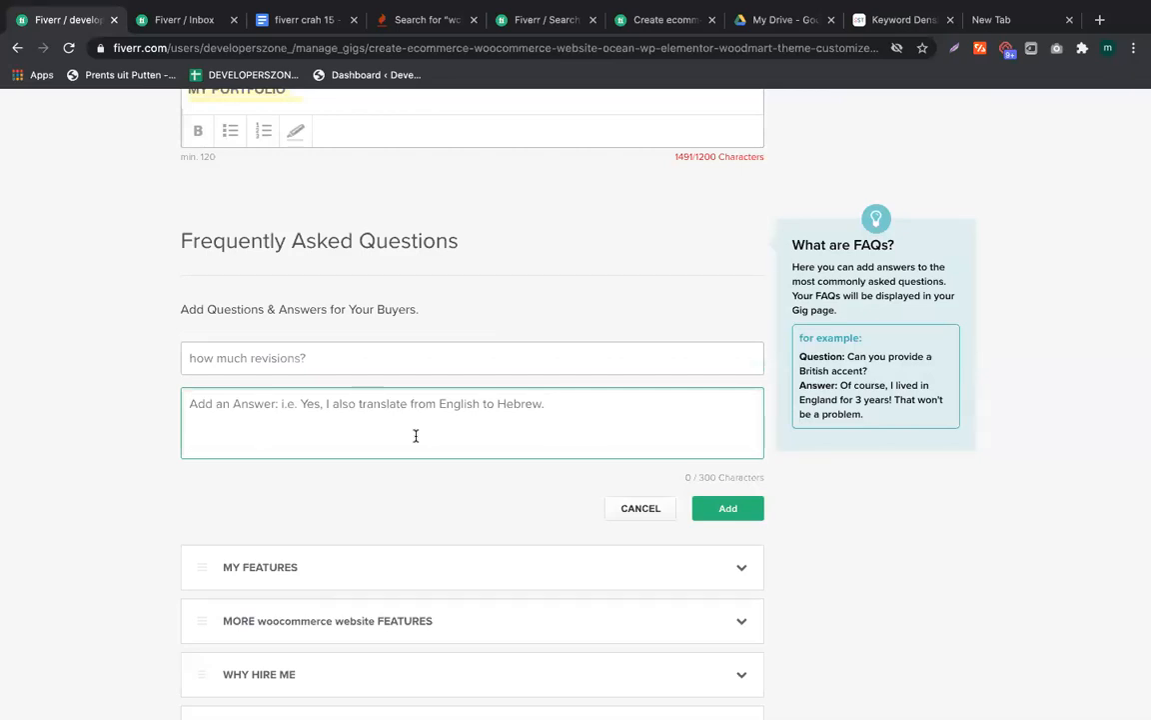
type("unlimited till y")
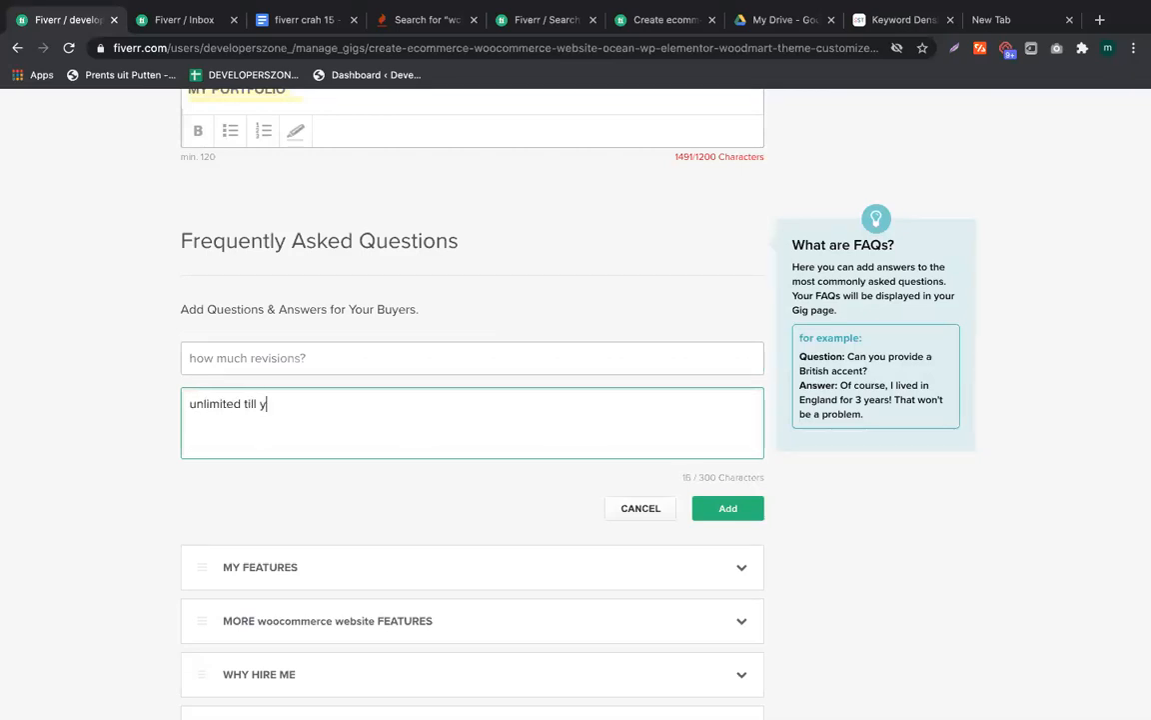
type("ou are satisfied")
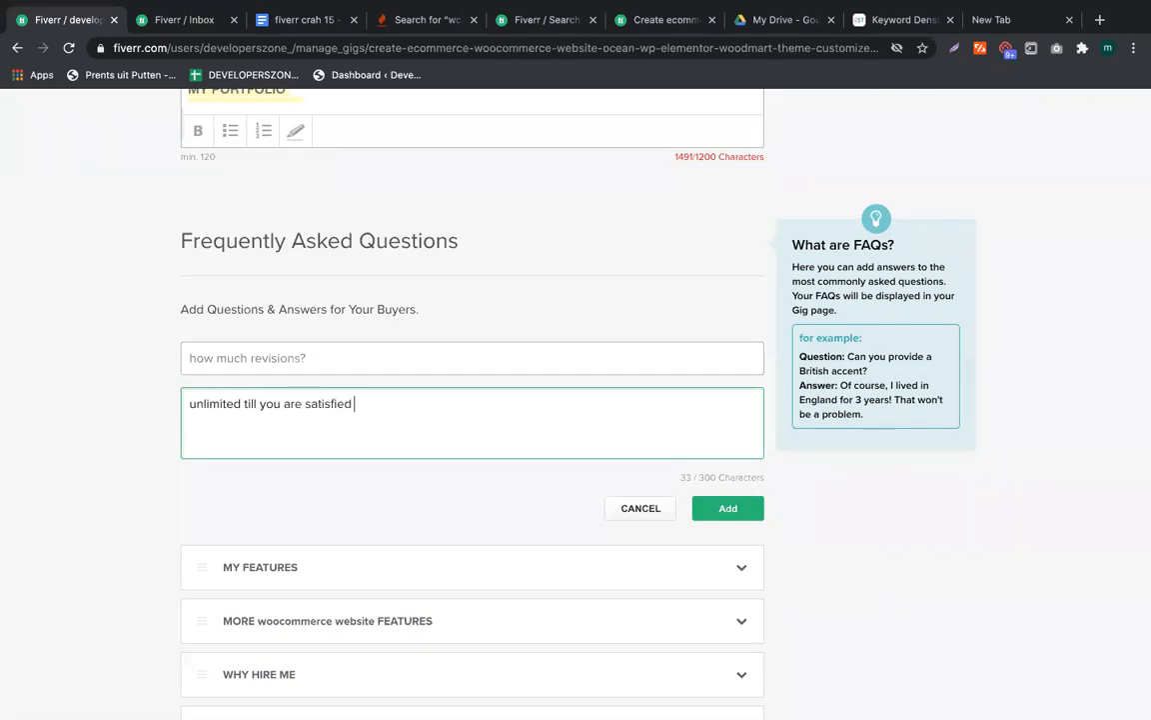
left_click(727, 508)
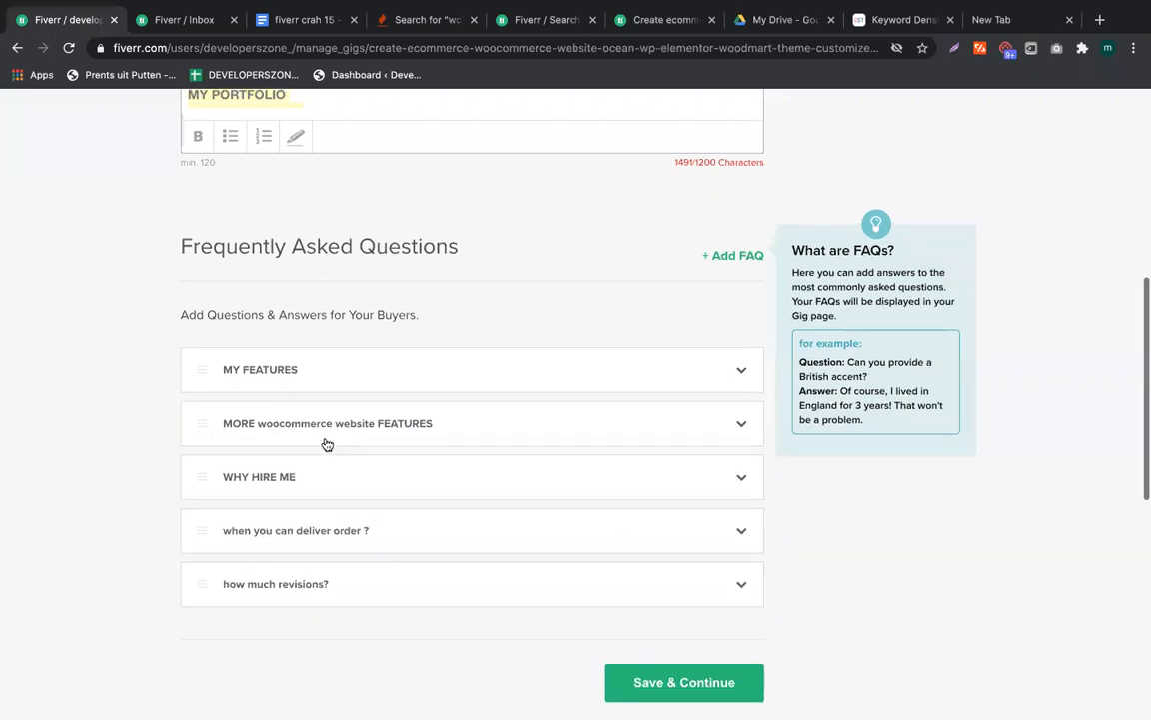
Copy the whole gig description and try to save the description and FAQs
scroll(327, 444, "down", 1)
scroll(327, 444, "up", 4)
scroll(423, 406, "down", 4)
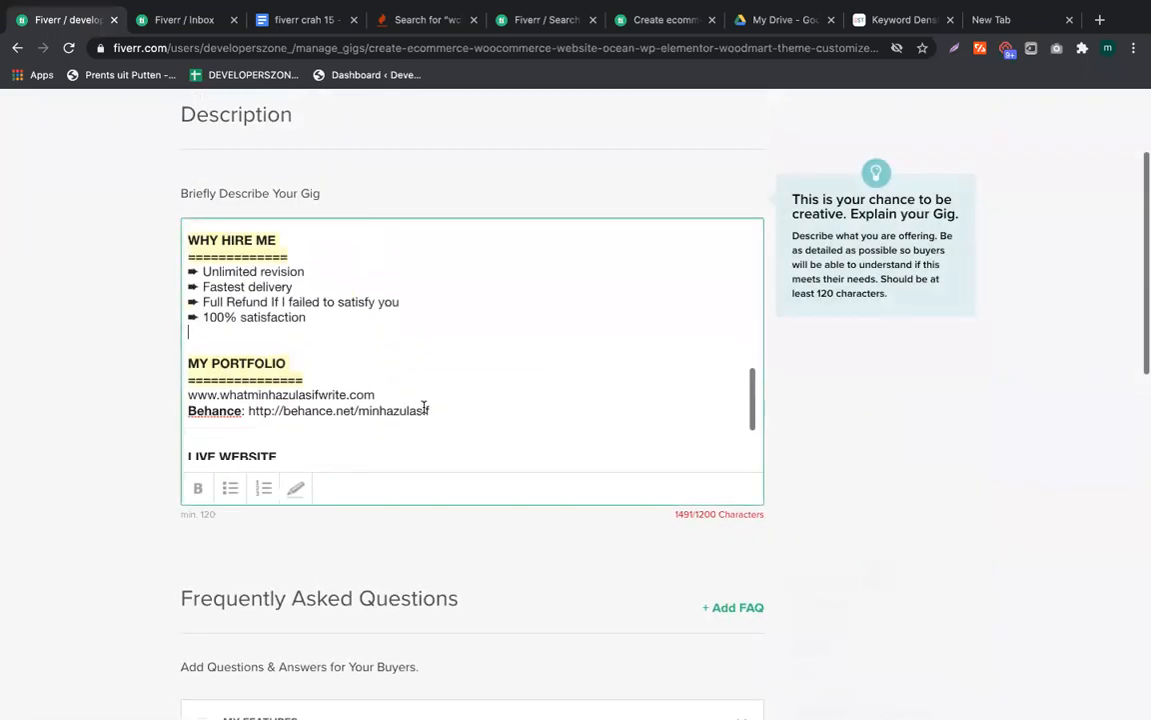
key("ctrl+a")
scroll(377, 375, "down", 7)
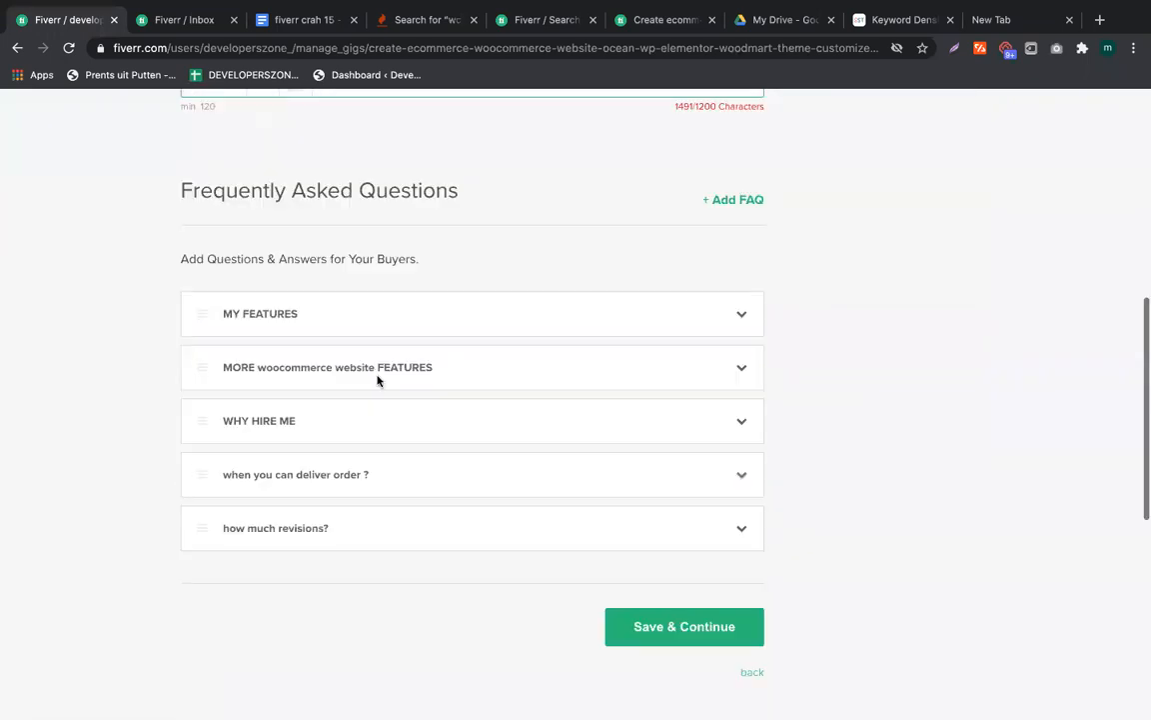
left_click(745, 321)
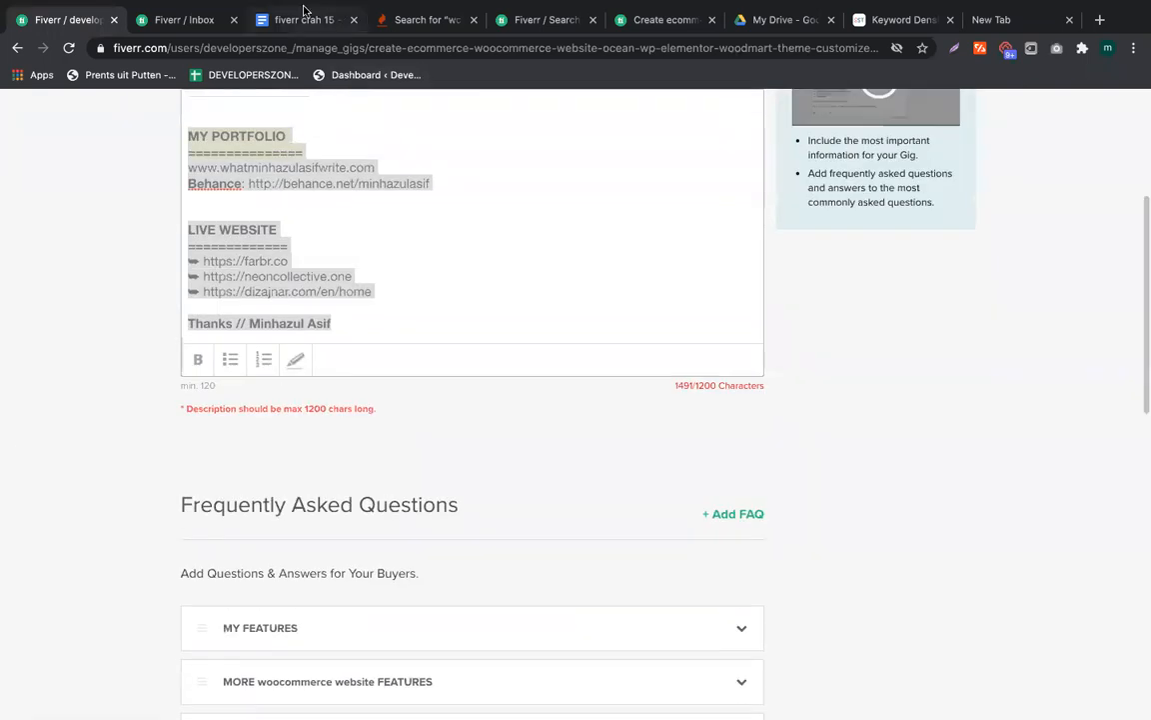
left_click(273, 14)
left_click(180, 19)
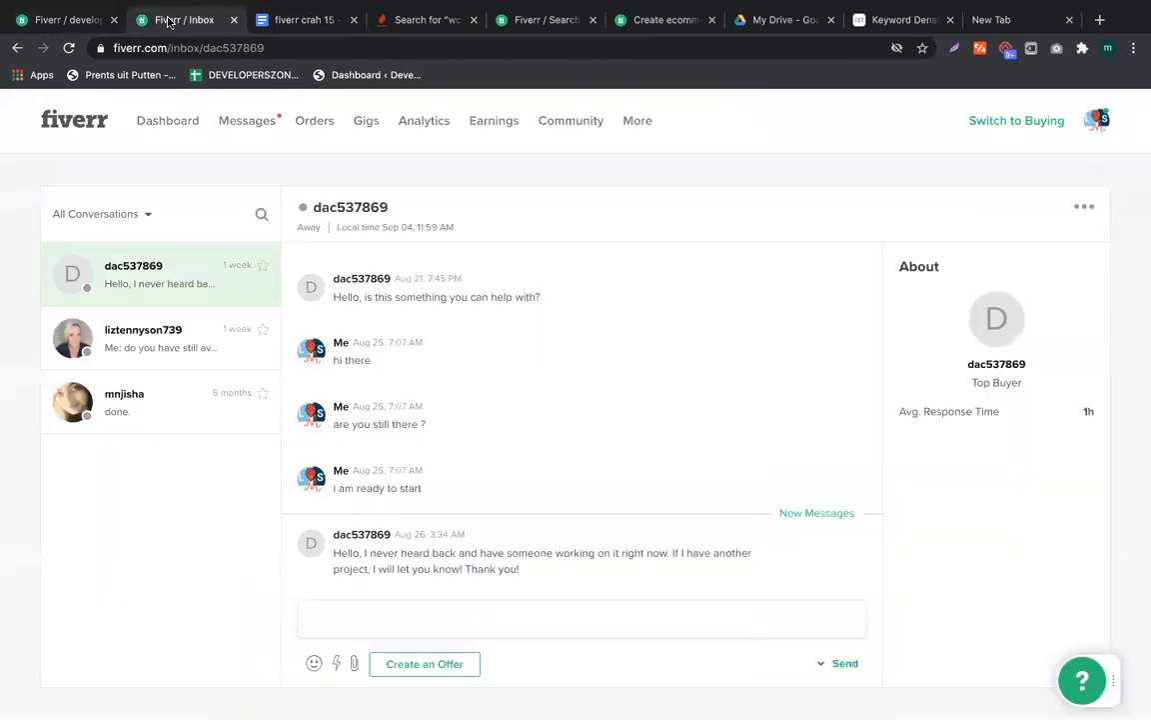
left_click(62, 19)
Delete the "Full Refund If I failed to satisfy you" bullet from the description's WHY HIRE ME section
scroll(480, 315, "up", 2)
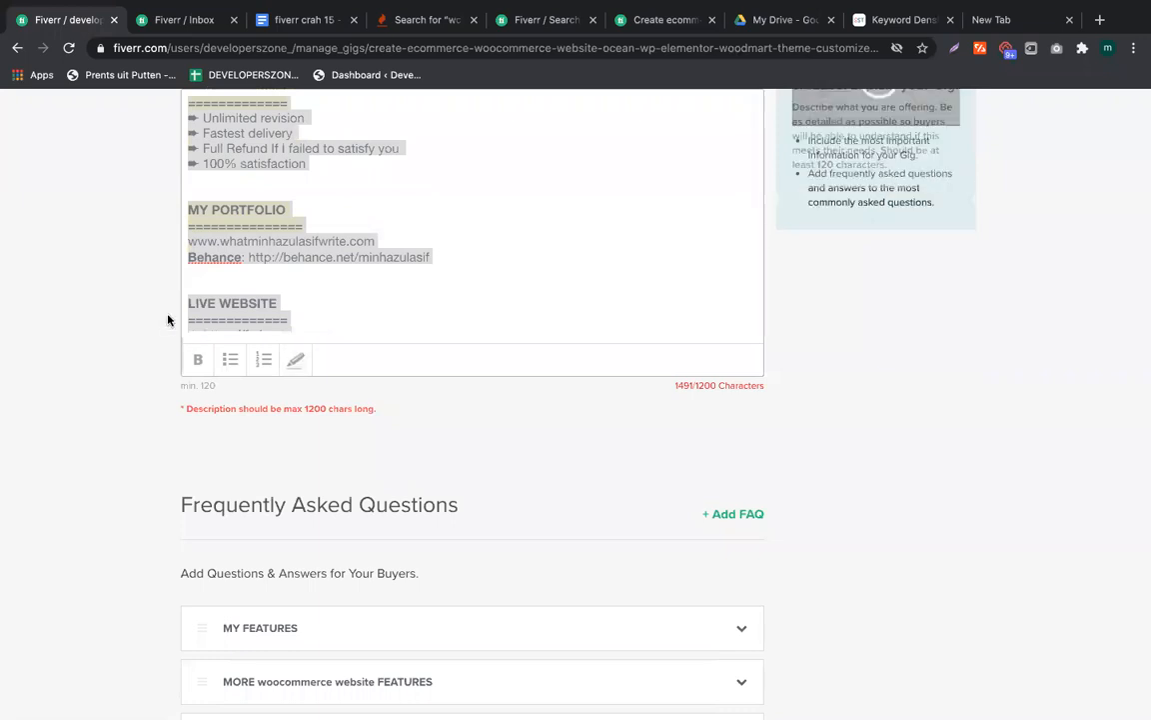
scroll(66, 325, "up", 2)
left_click(450, 275)
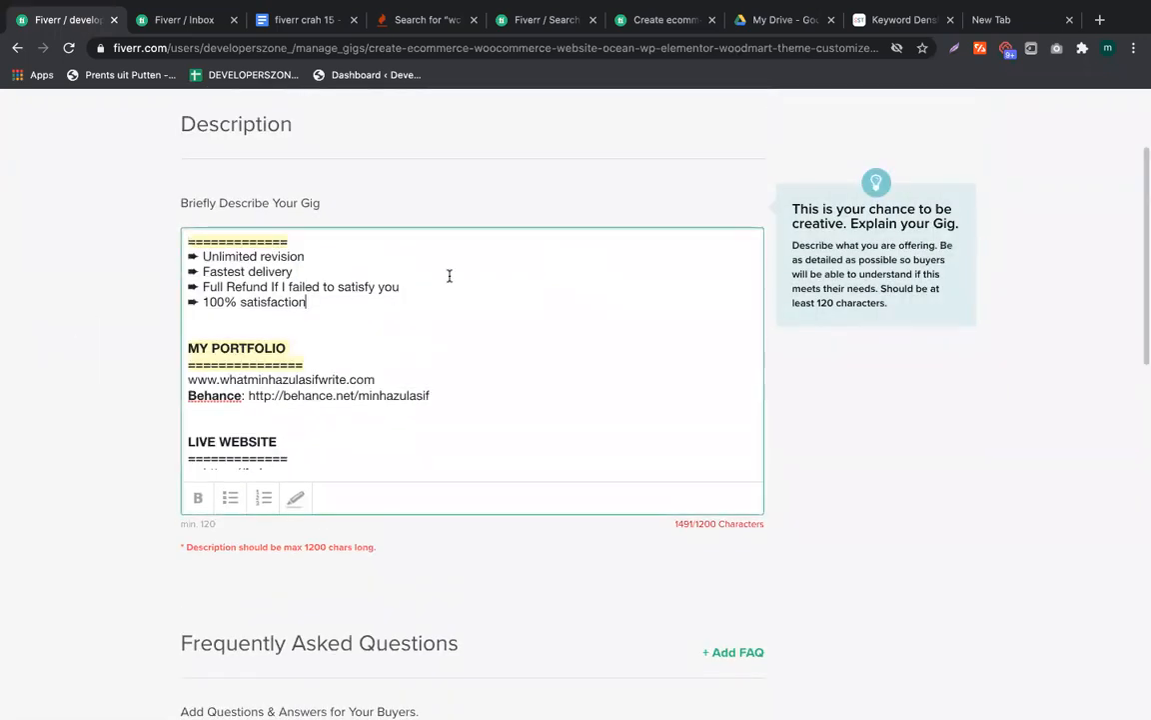
triple_click(366, 296)
triple_click(303, 287)
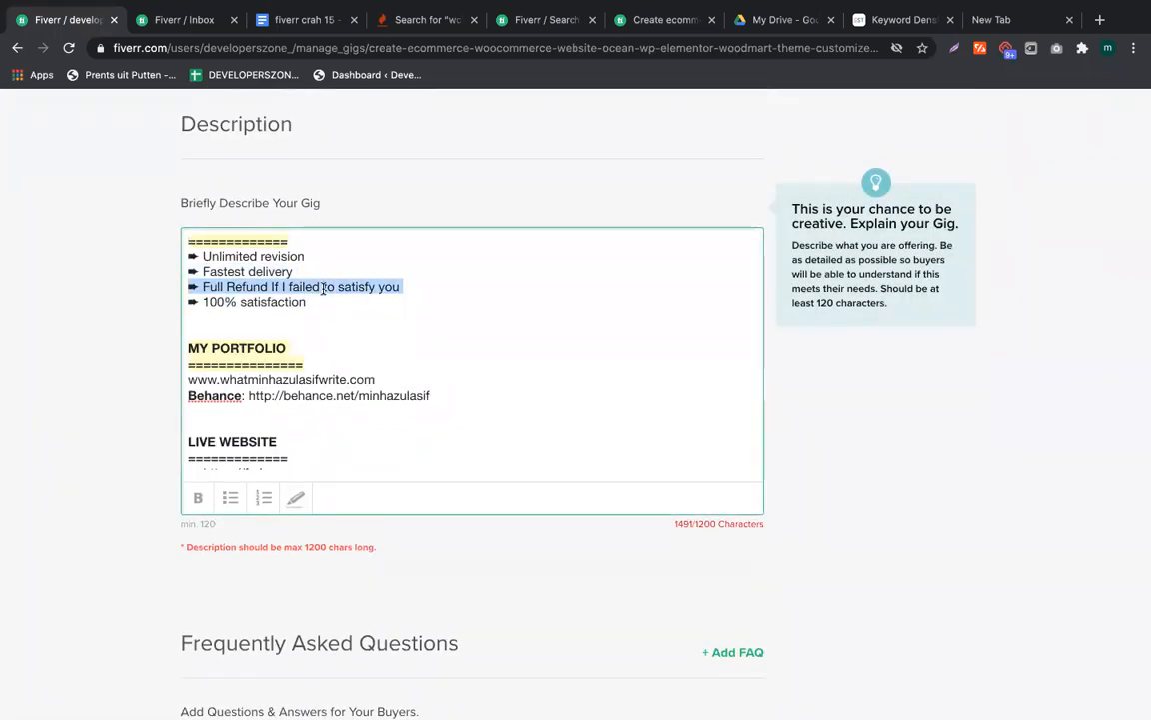
key("BackSpace")
Remove "with subscription" from the pop up form bullet under MY FEATURES
scroll(408, 341, "up", 3)
scroll(407, 340, "up", 3)
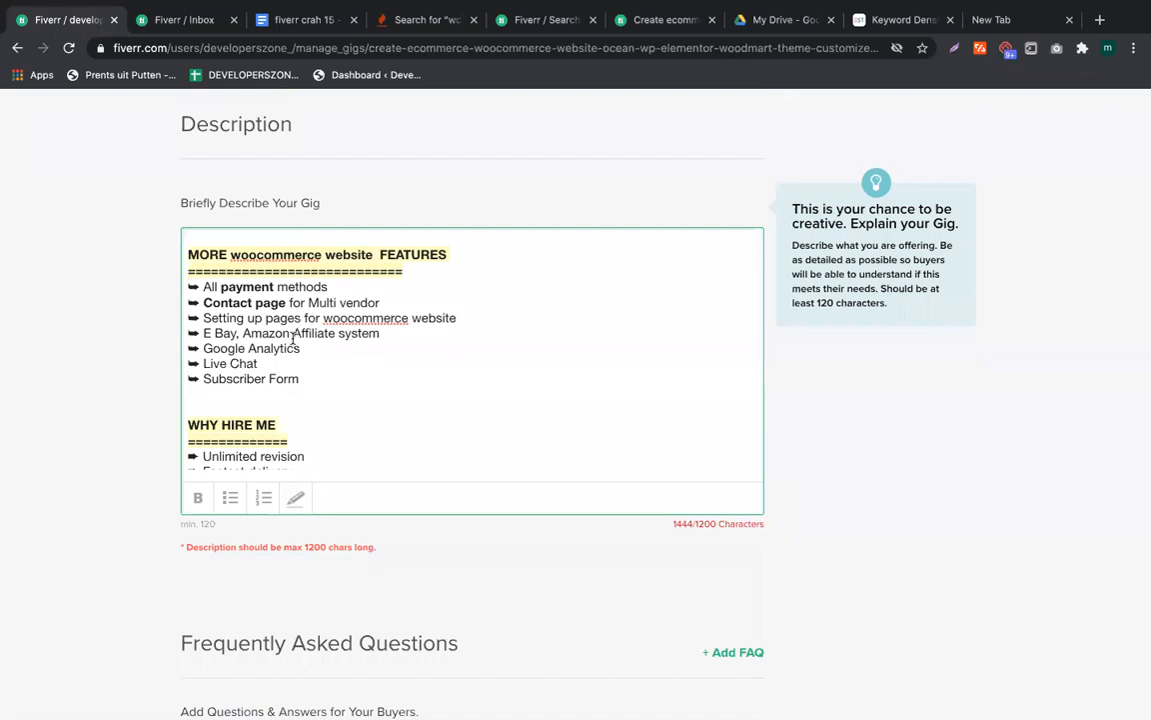
scroll(311, 376, "down", 2)
scroll(312, 377, "down", 2)
scroll(330, 376, "up", 5)
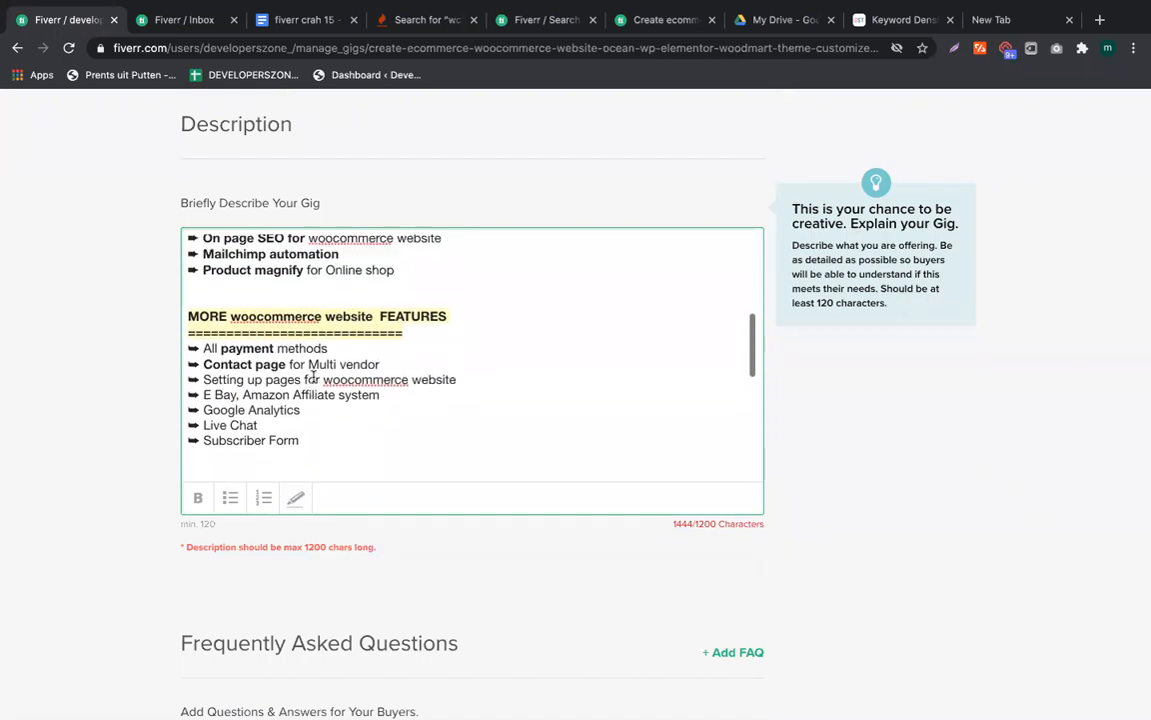
scroll(364, 374, "up", 1)
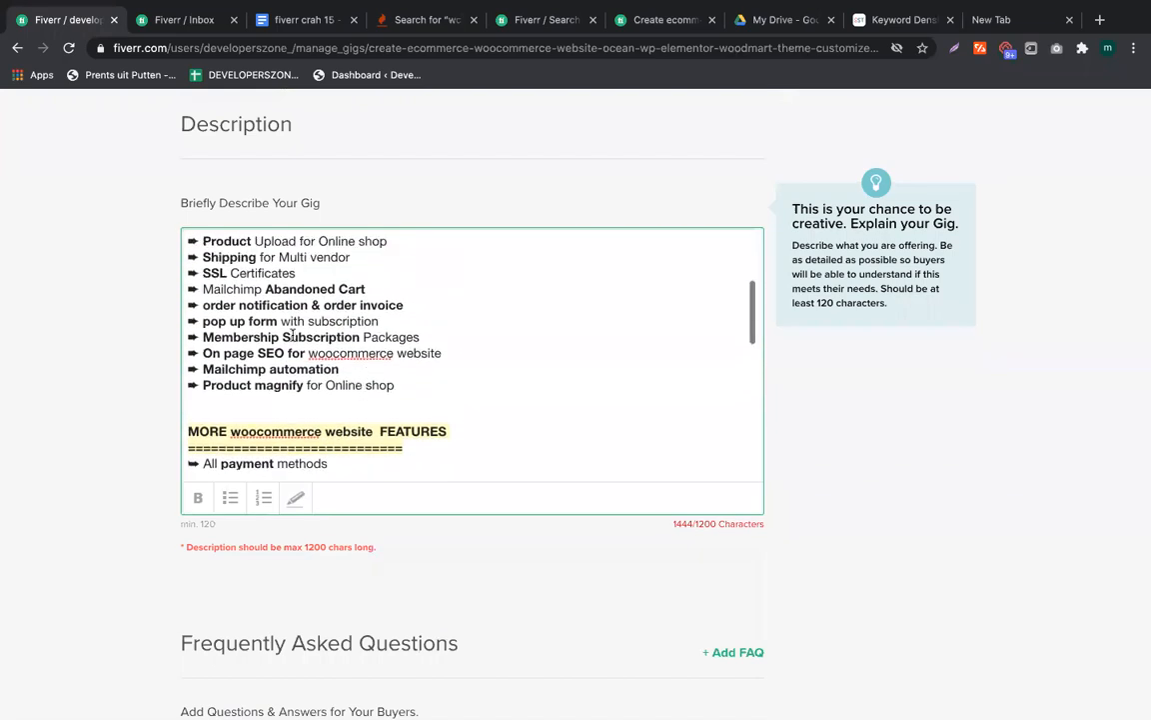
left_click_drag(281, 321, 382, 321)
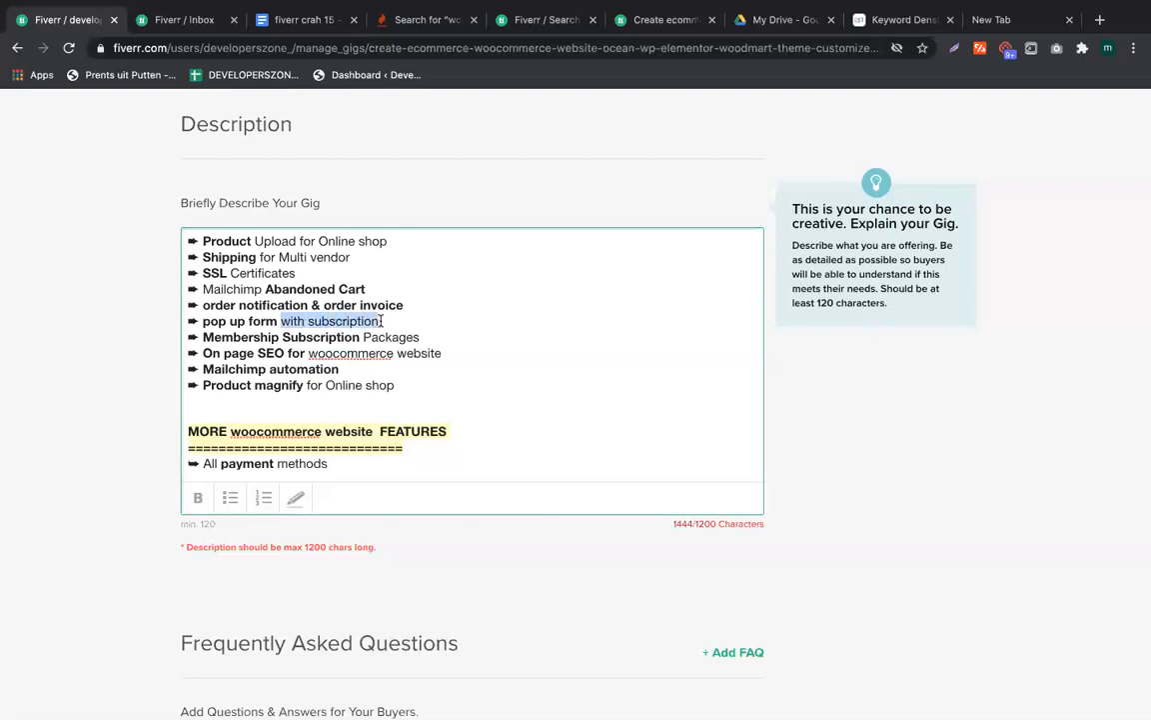
key("BackSpace")
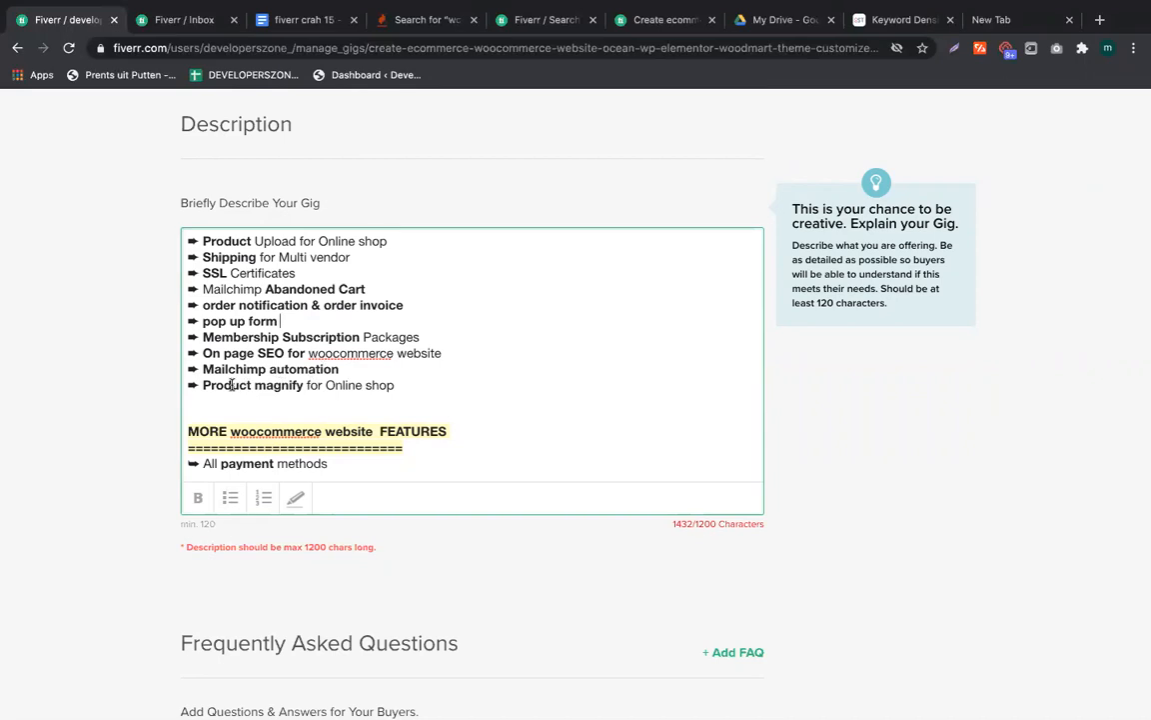
Shorten the description's first arrow bullet by dropping "If you need a" so it starts with a bold "Complete"
scroll(232, 385, "up", 3)
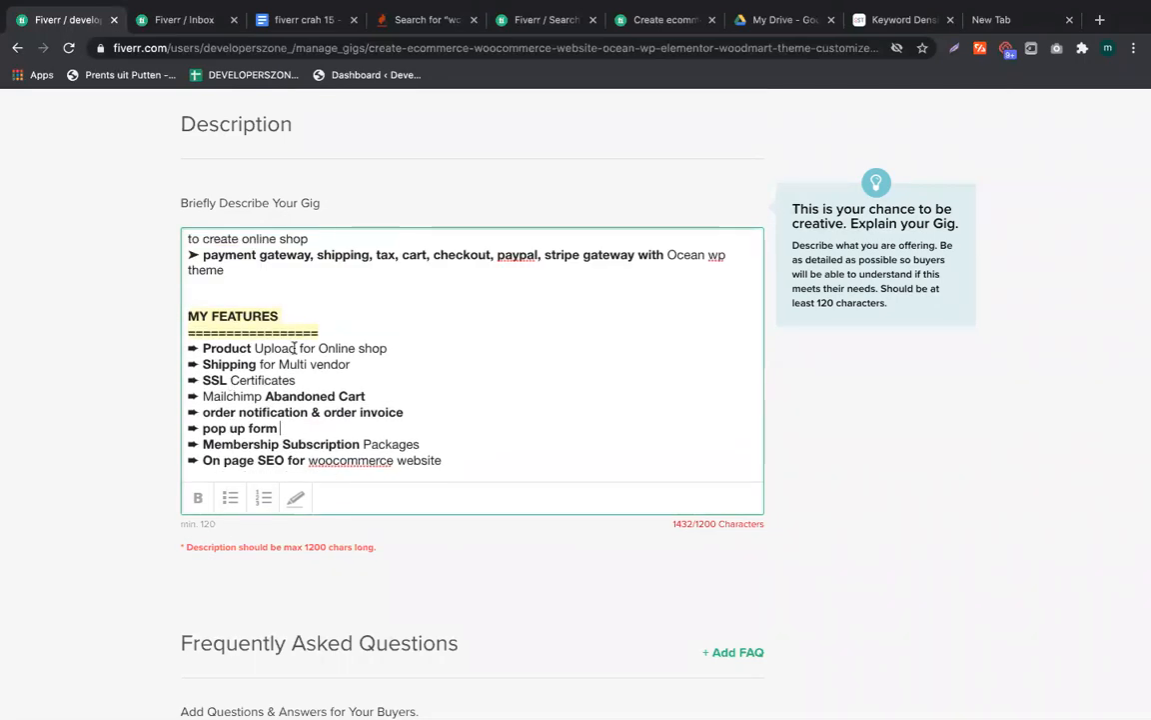
double_click(685, 523)
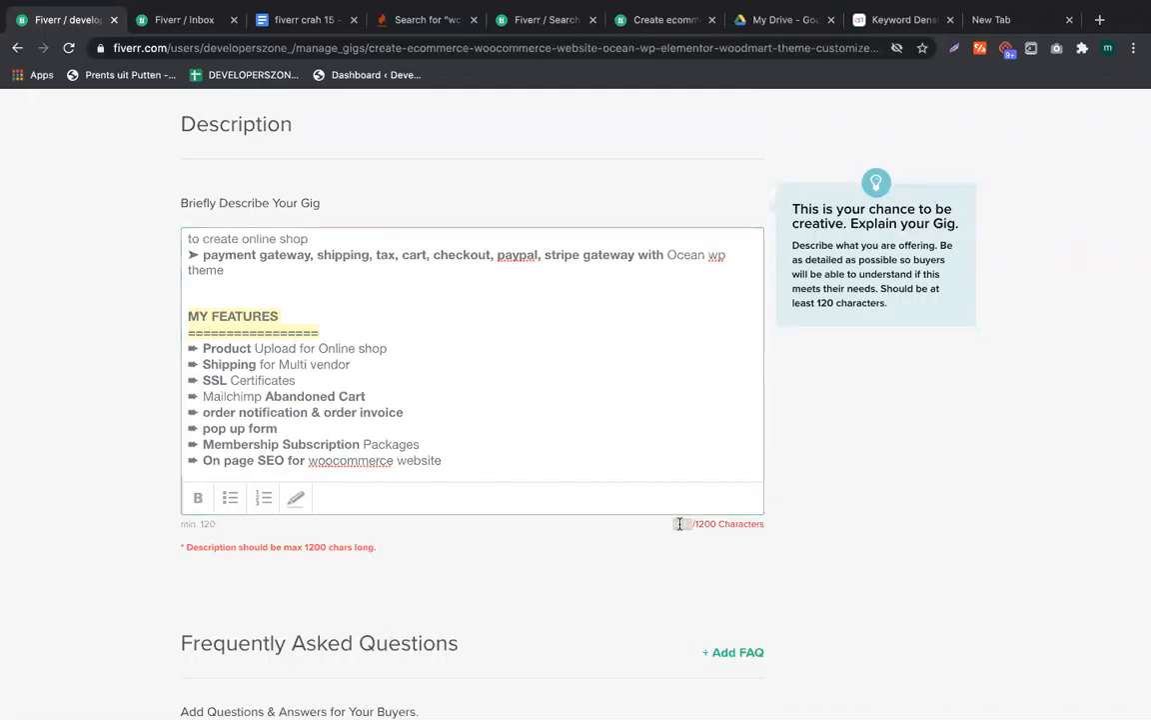
scroll(312, 325, "up", 2)
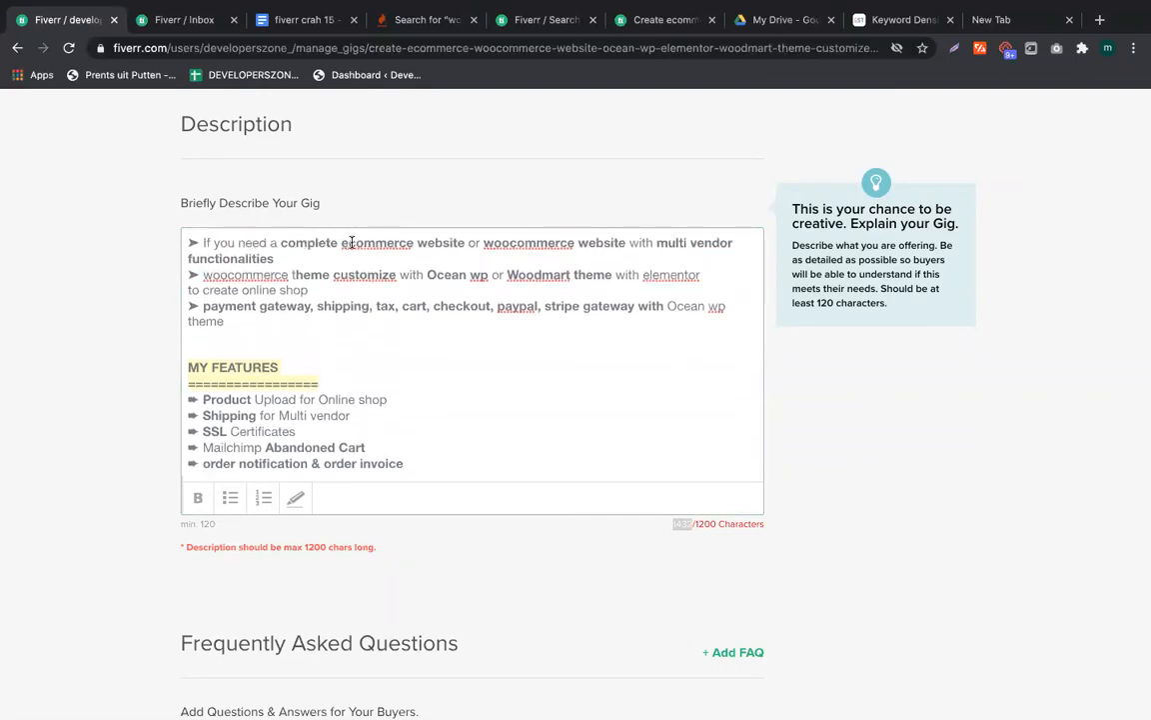
triple_click(281, 246)
left_click(282, 245)
left_click_drag(283, 245, 204, 243)
type("C")
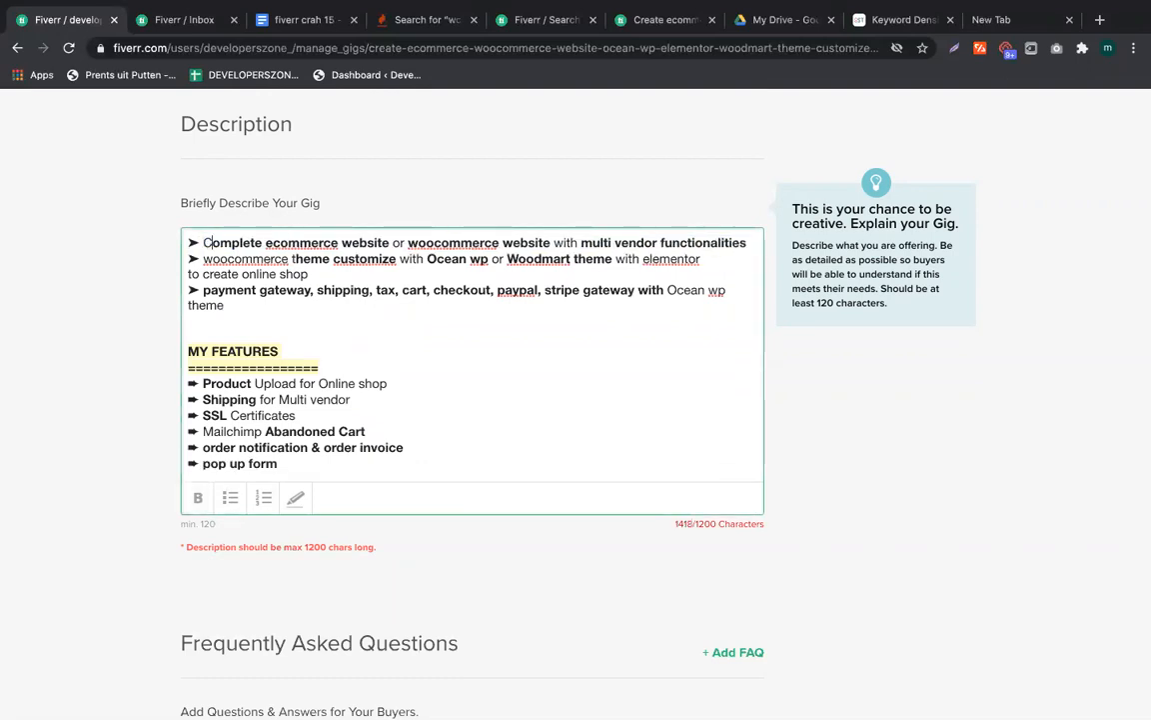
left_click(197, 497)
Remove "with elementor" and the line break from the theme customize bullet, and "with Ocean wp theme" from the payment gateway bullet
left_click(333, 268)
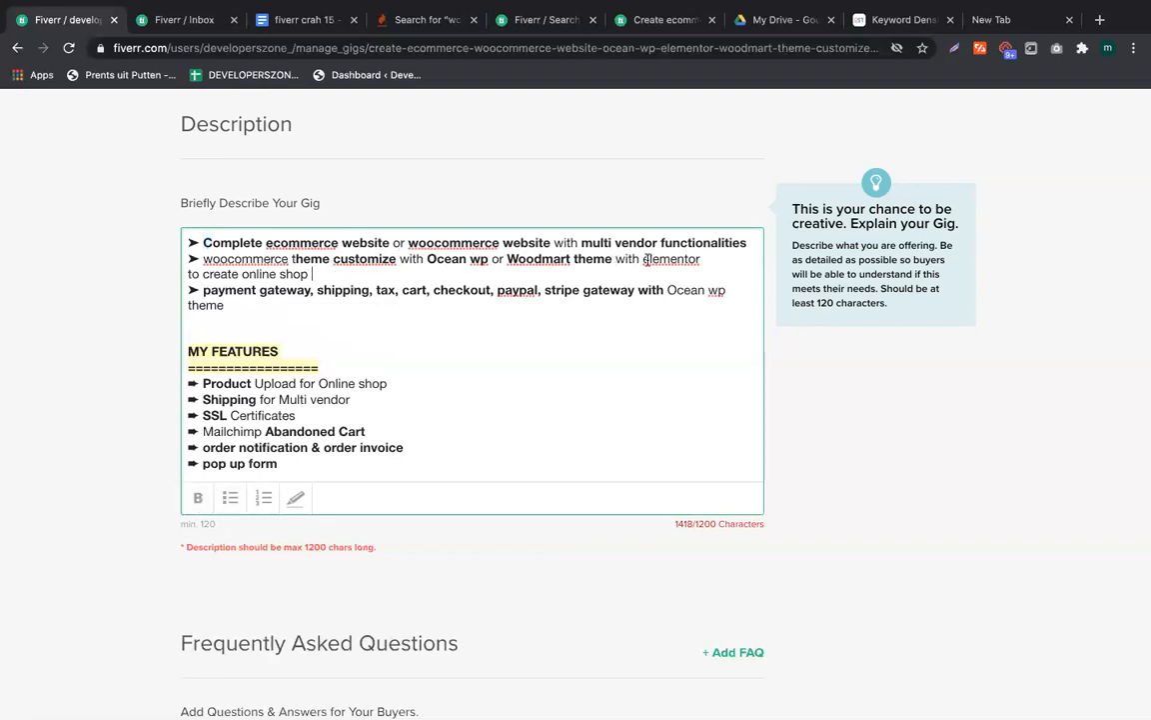
left_click(725, 262, "shift")
key("BackSpace")
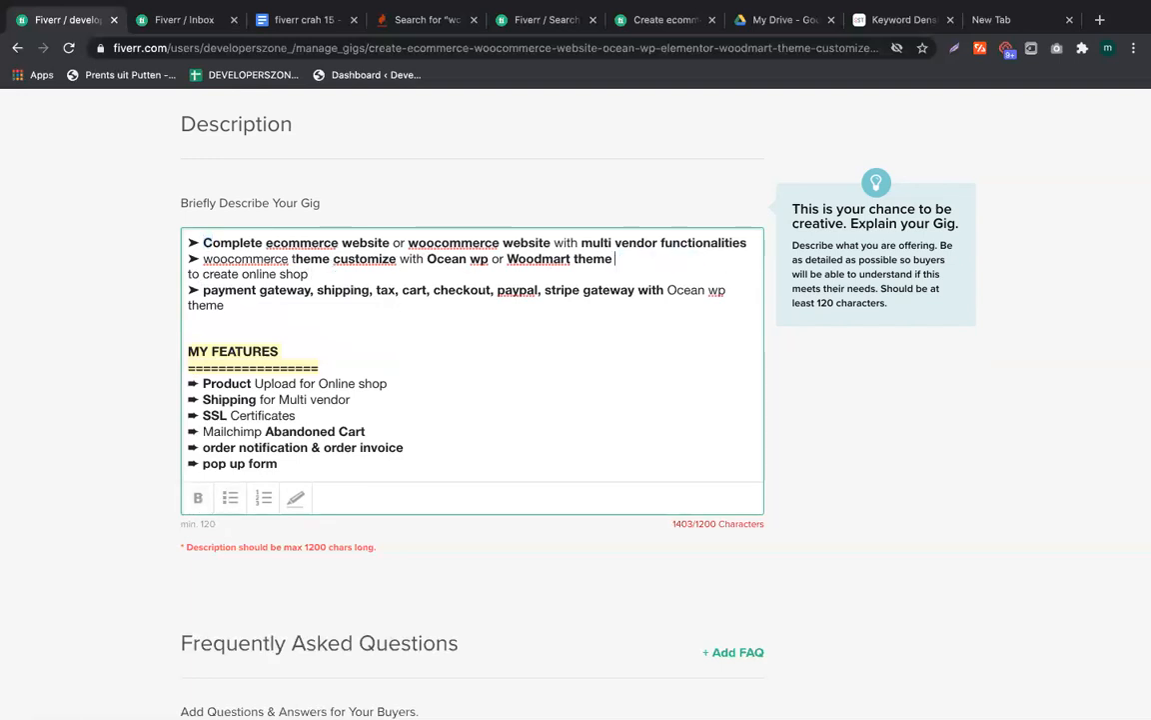
left_click(187, 274)
key("BackSpace")
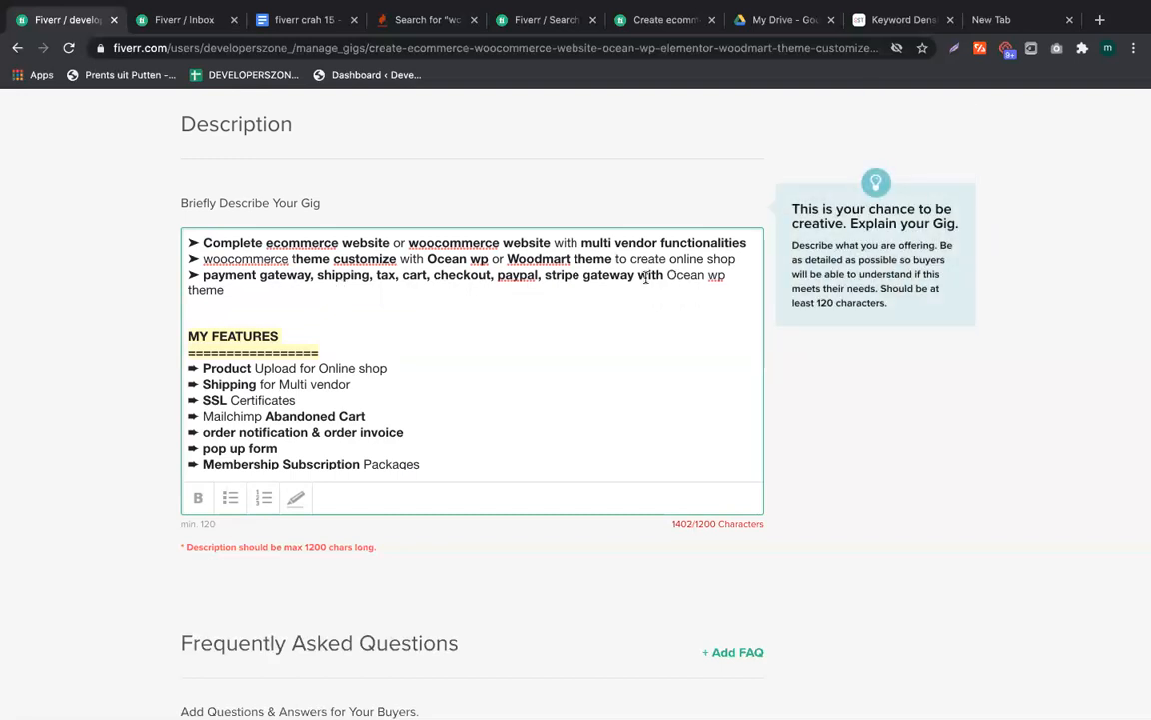
left_click_drag(637, 278, 638, 291)
key("BackSpace")
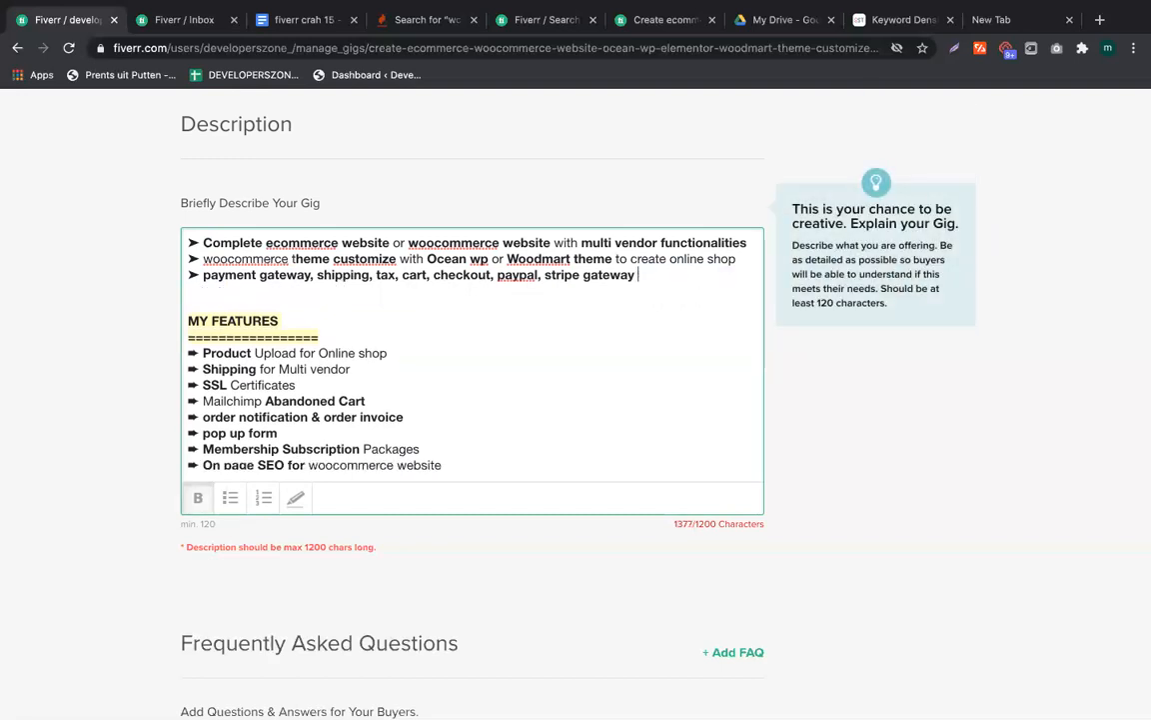
Remove "Certificates" from the SSL bullet and "Packages" from the Membership Subscription bullet under MY FEATURES
scroll(476, 370, "down", 2)
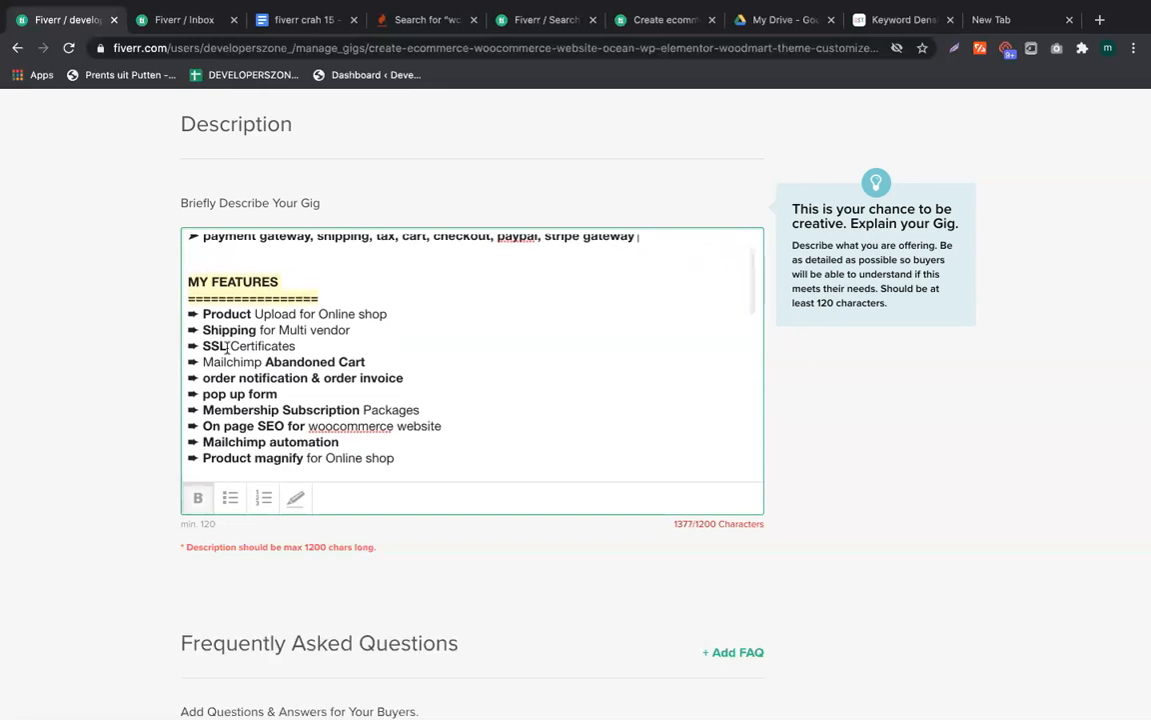
double_click(261, 344)
key("BackSpace")
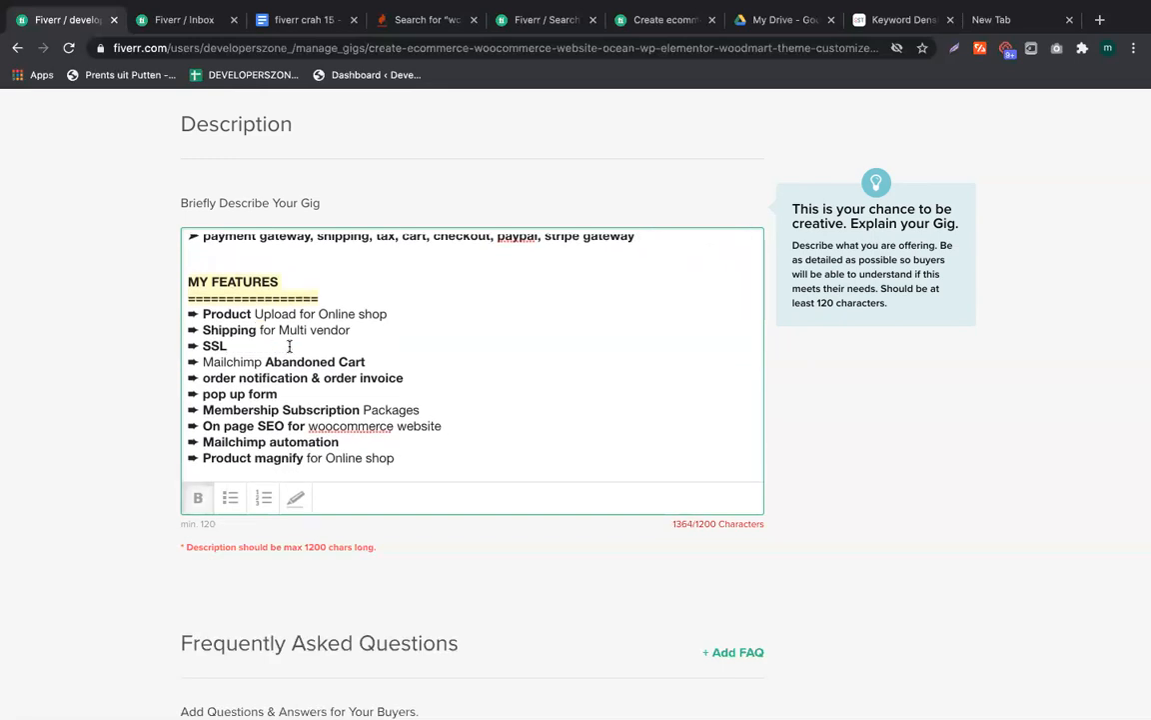
scroll(289, 346, "down", 1)
double_click(378, 365)
key("BackSpace")
Copy the shortened description in full and try again to save the gig's description and FAQs
scroll(392, 386, "down", 1)
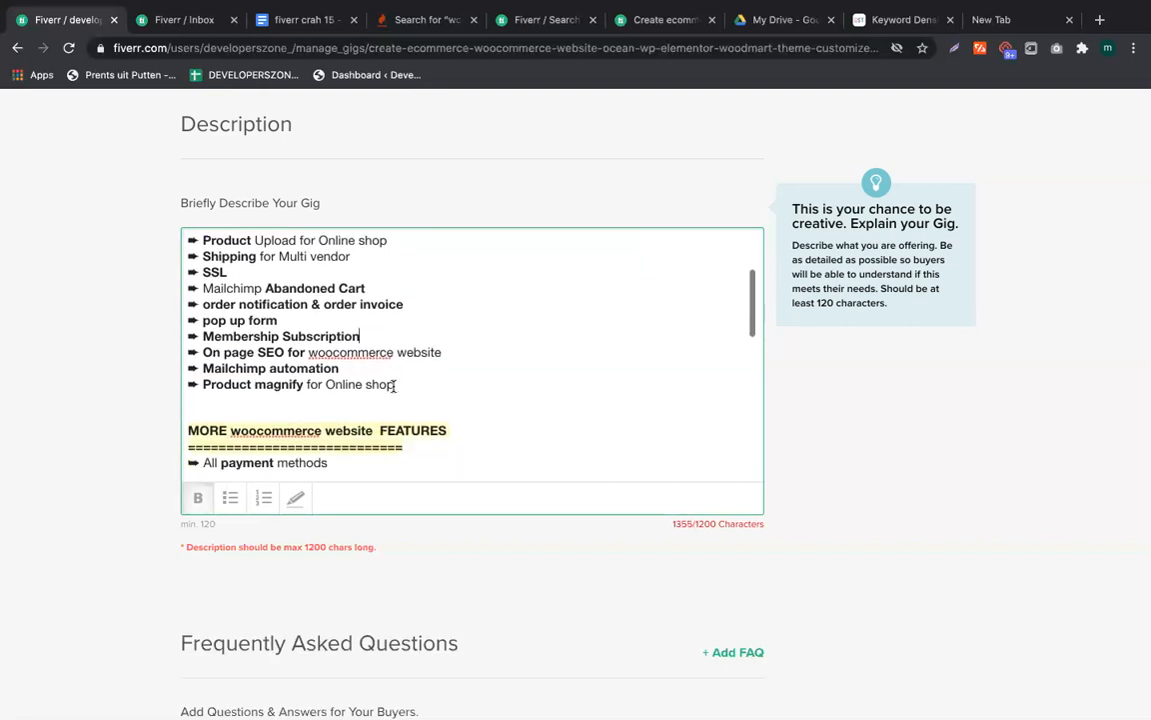
scroll(805, 484, "down", 1)
double_click(688, 474)
scroll(829, 514, "down", 5)
scroll(832, 514, "down", 4)
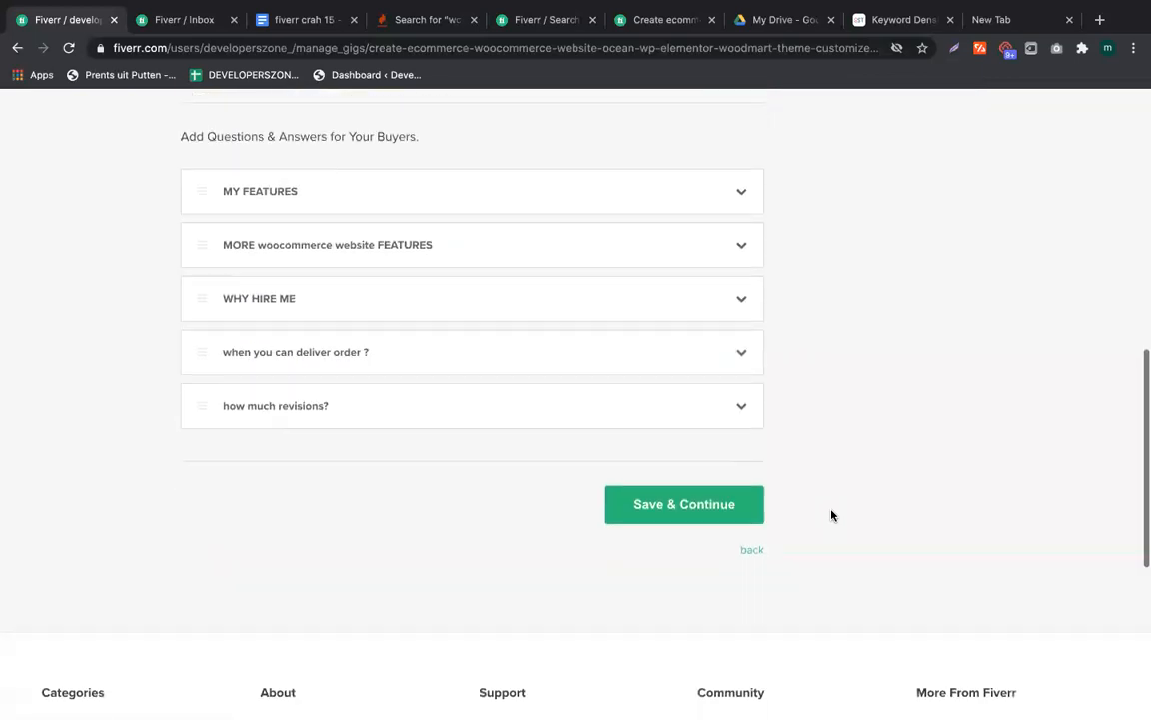
left_click(697, 506)
scroll(493, 441, "up", 2)
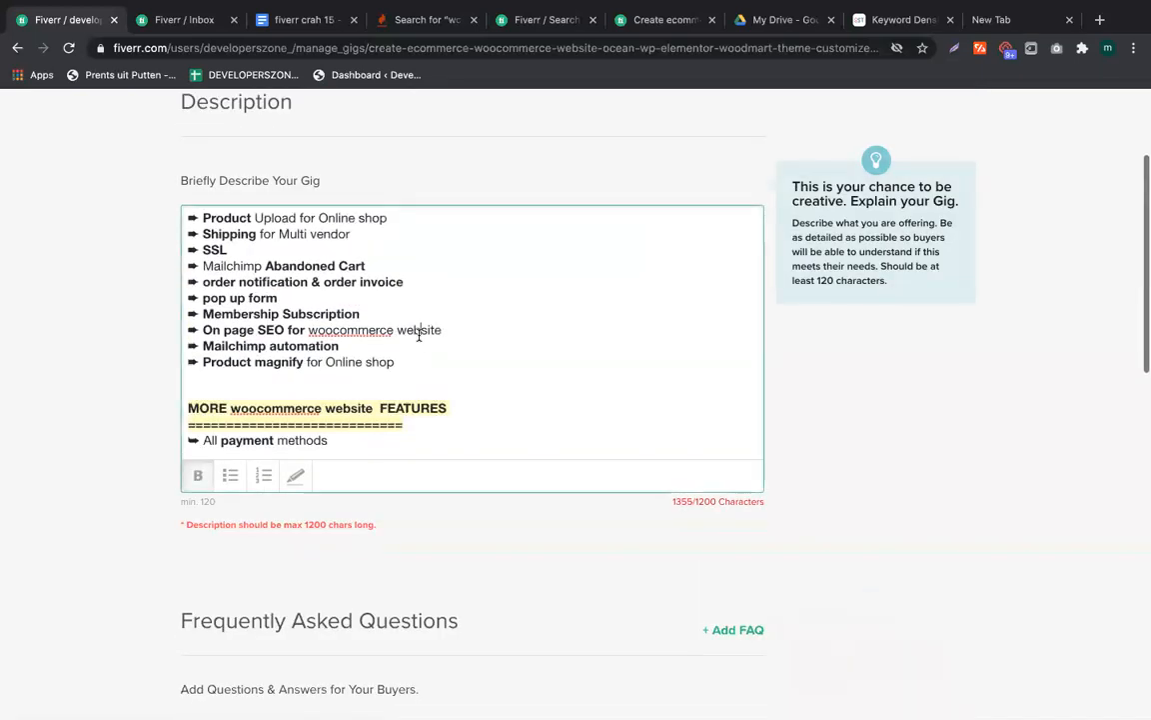
left_click(489, 334)
key("ctrl+a")
scroll(879, 465, "down", 4)
left_click(643, 621)
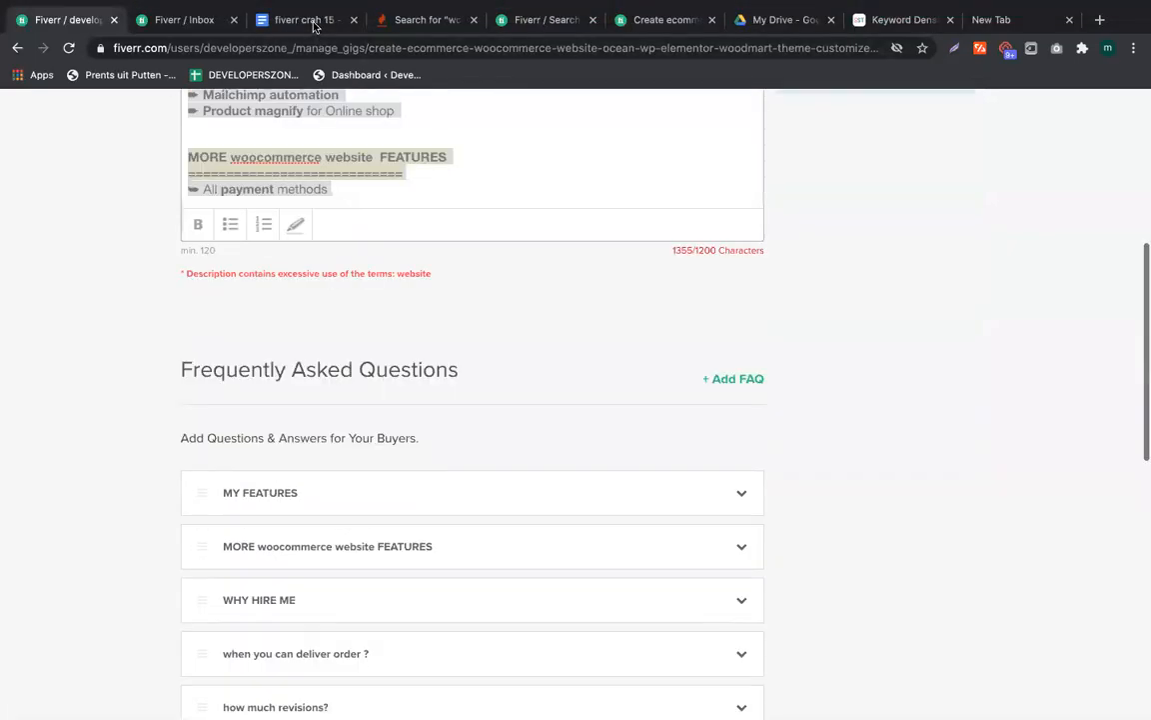
Remove "woocommerce website" from the description's second features heading so it reads "MORE FEATURES"
double_click(286, 290)
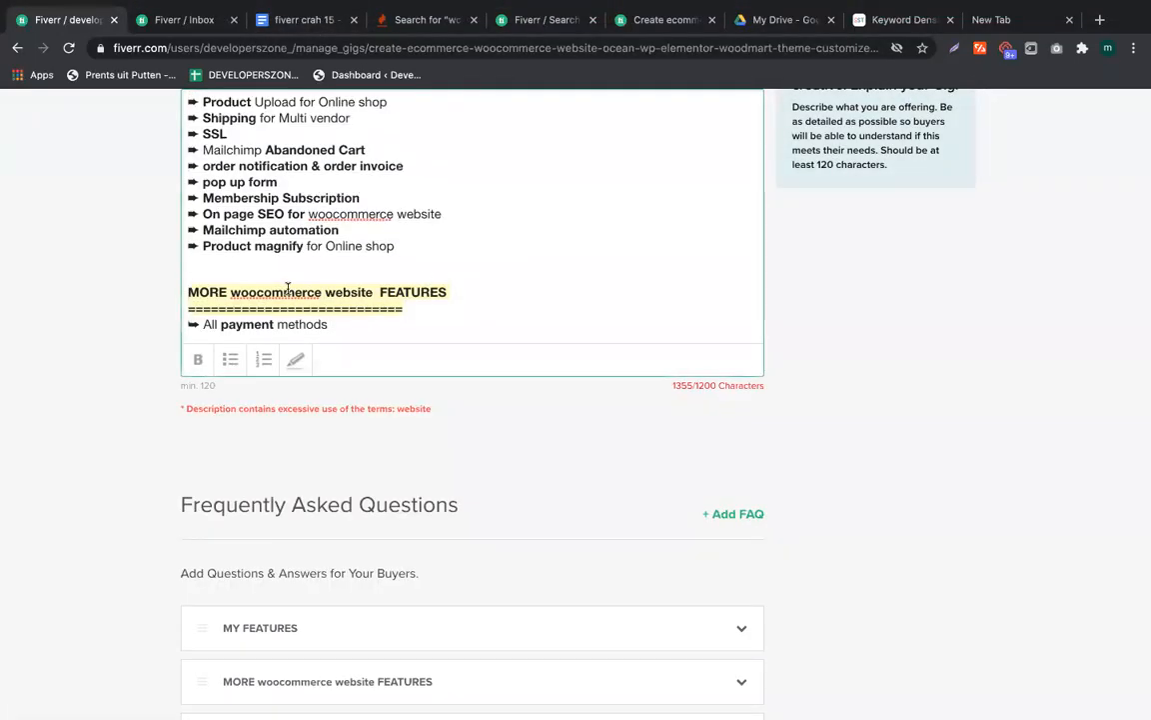
key("shift+Right")
key("shift+Right")
key("shift+Right")
key("shift+Right")
key("shift+Right")
key("shift+Right")
key("shift+Right")
key("shift+Right")
key("shift+Right")
key("shift+Right")
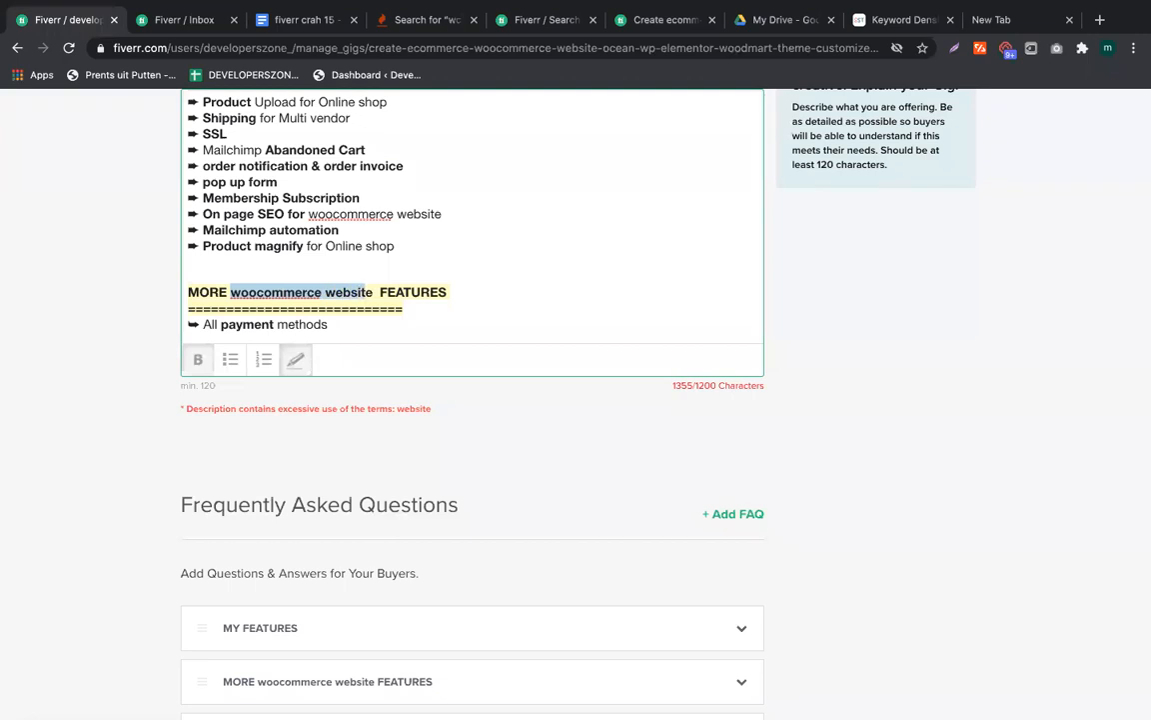
key("BackSpace")
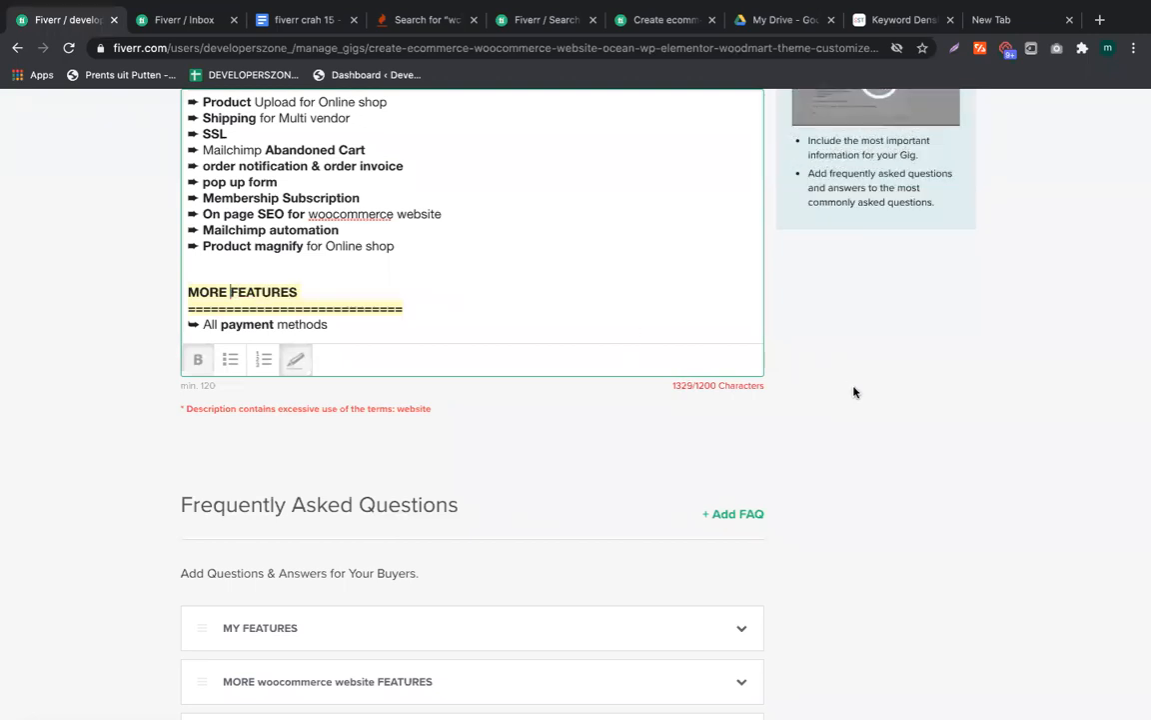
Copy the entire edited description and submit the gig's description and FAQs for saving
key("super+a")
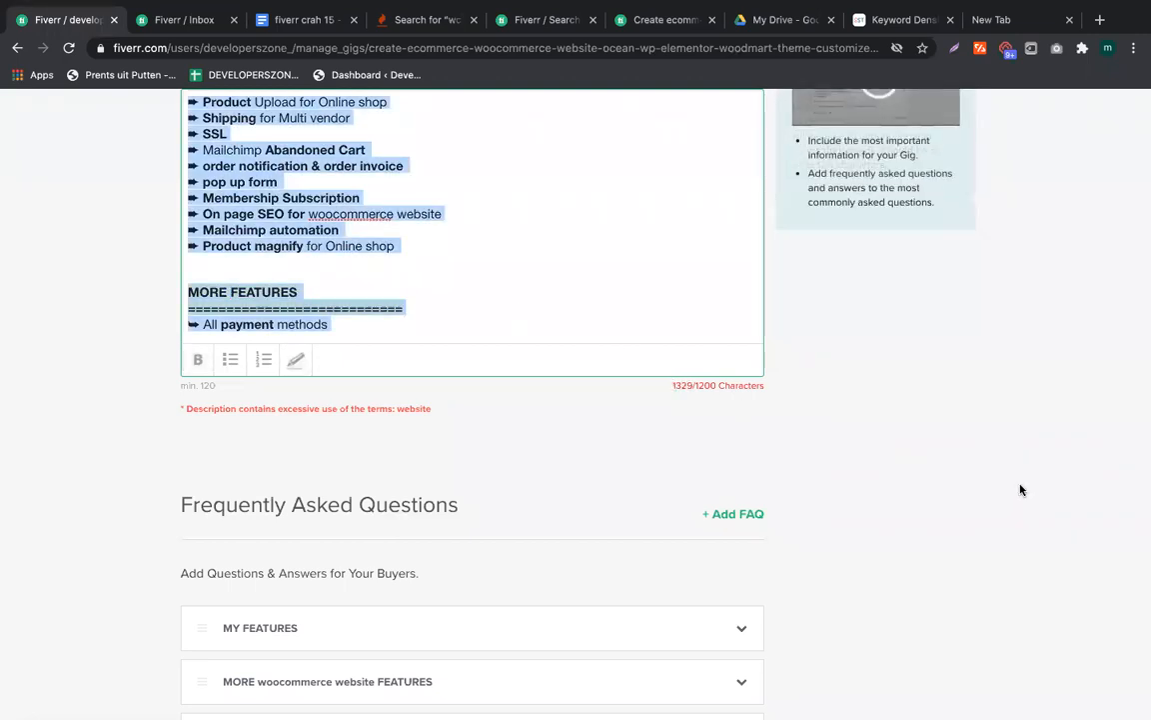
scroll(806, 632, "down", 6)
left_click(662, 321)
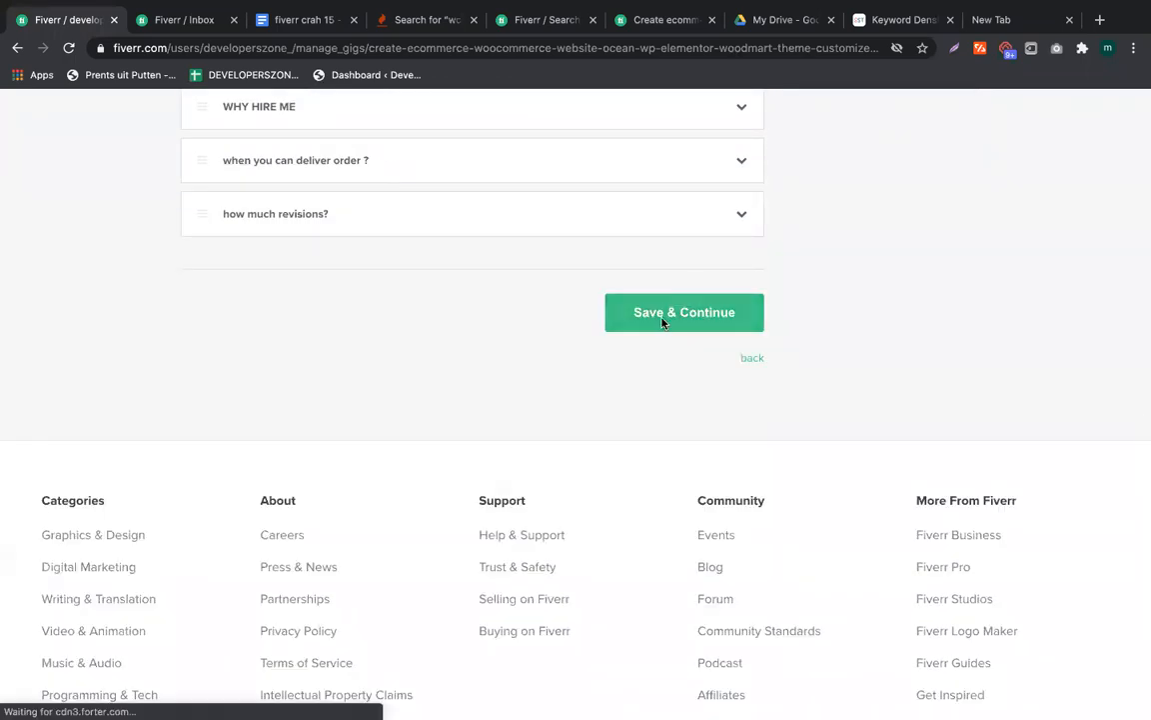
Switch to the "fiverr crah 15 - sample gig" document and delete the arrow symbols below the Packages heading
left_click(290, 22)
scroll(481, 424, "down", 20)
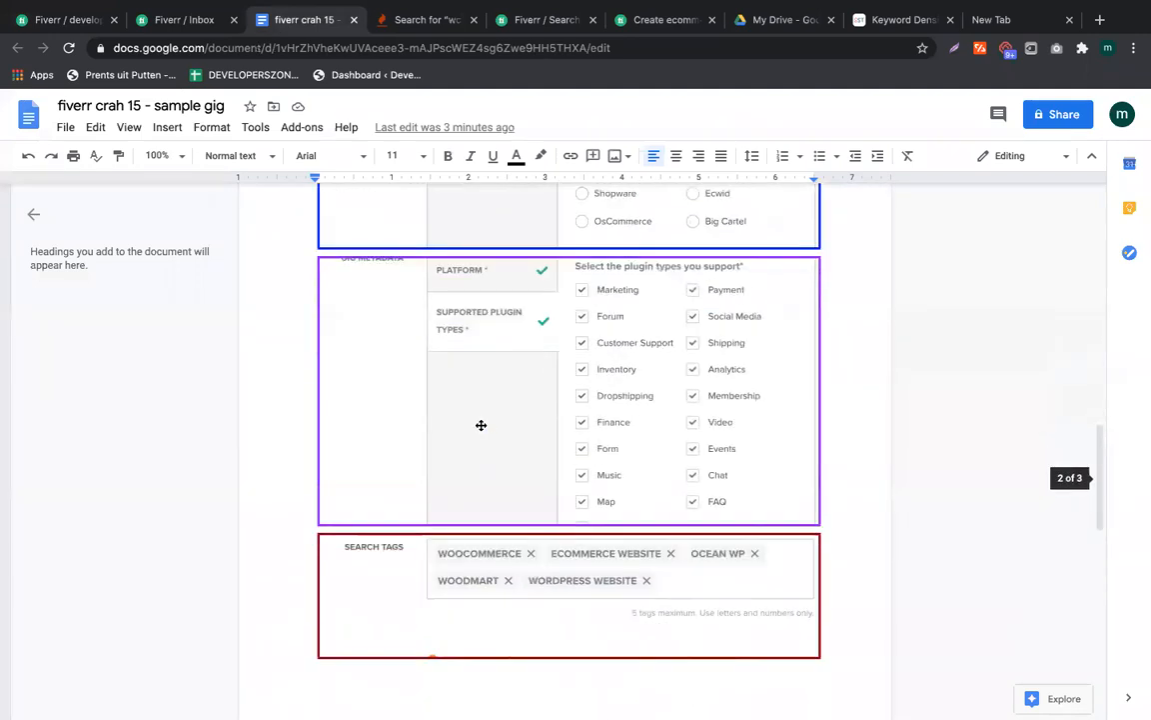
scroll(404, 349, "up", 1)
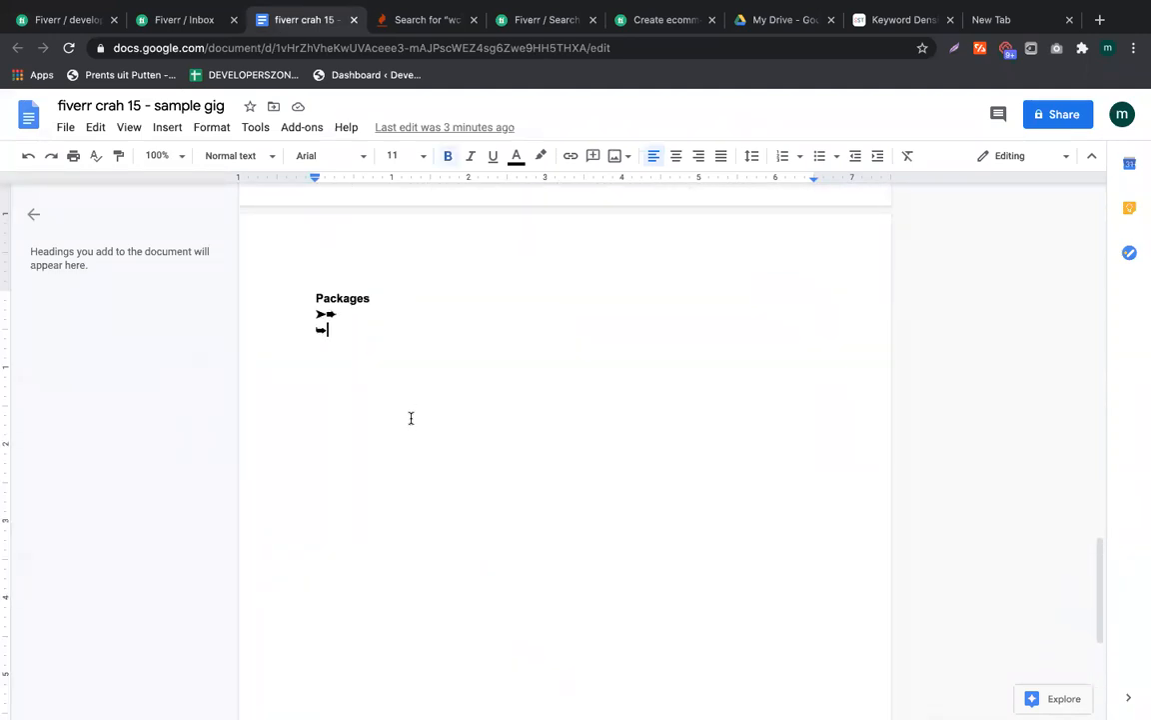
key("Left")
key("Left")
key("shift+Down")
key("shift+Down")
key("Delete")
Add a "DESC:" label a few lines below Packages and paste the copied gig description beneath it
key("Return")
key("Return")
key("Return")
type("DESC")
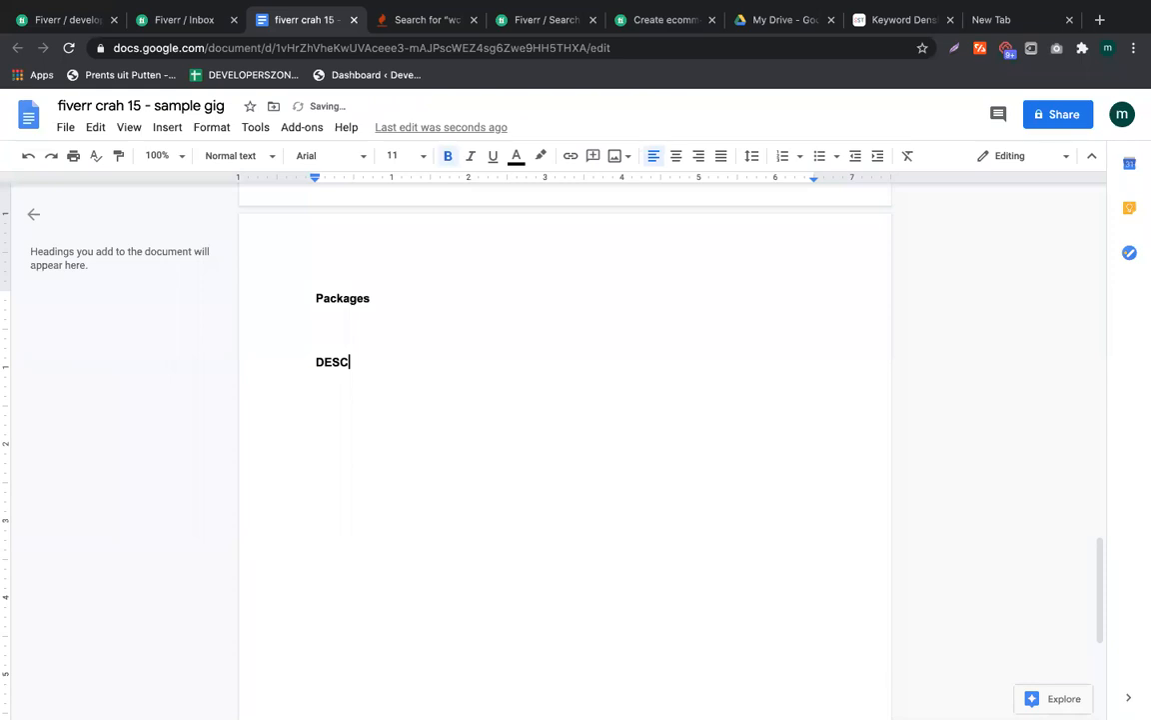
type(":")
key("Return")
key("super+v")
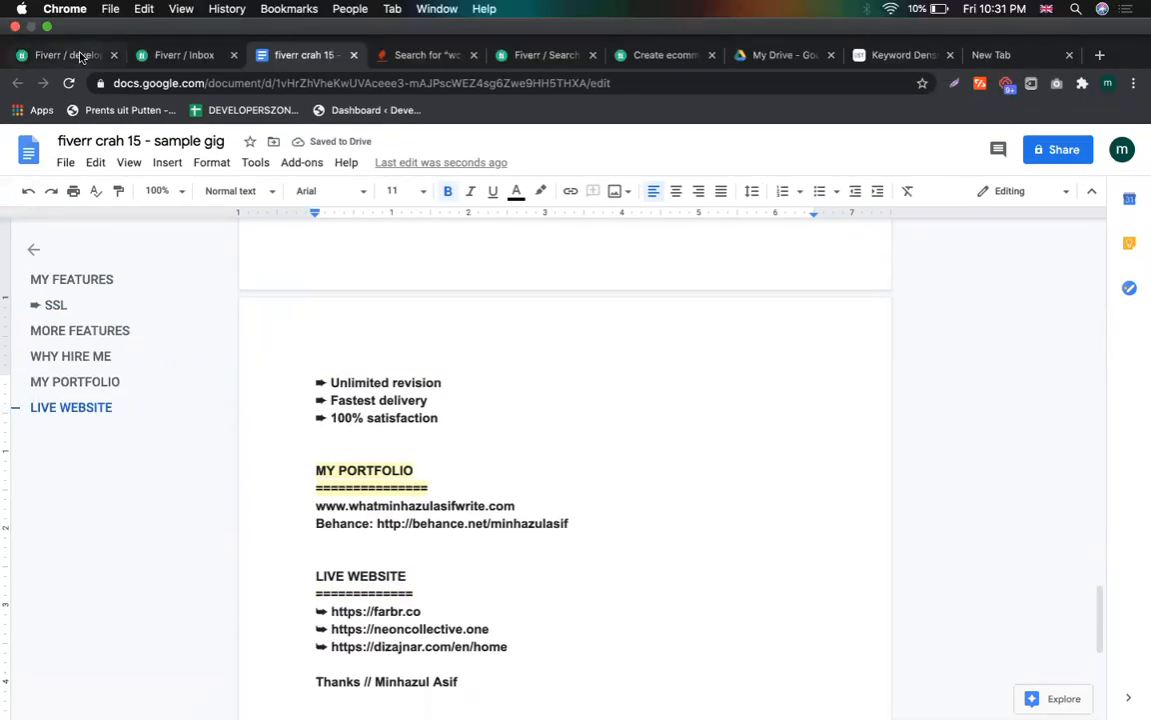
Return to the Fiverr gig, add the mandatory free-text requirement "wp website access", and save the gig's requirements
left_click(75, 54)
left_click(360, 458)
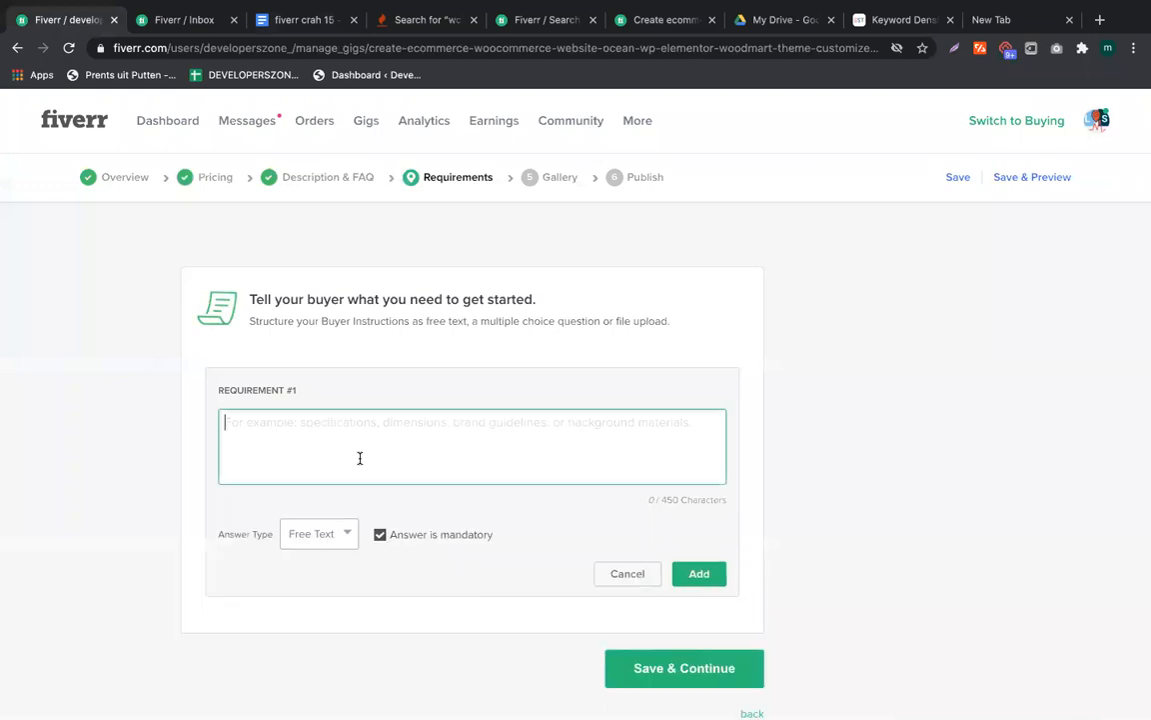
type("wp w")
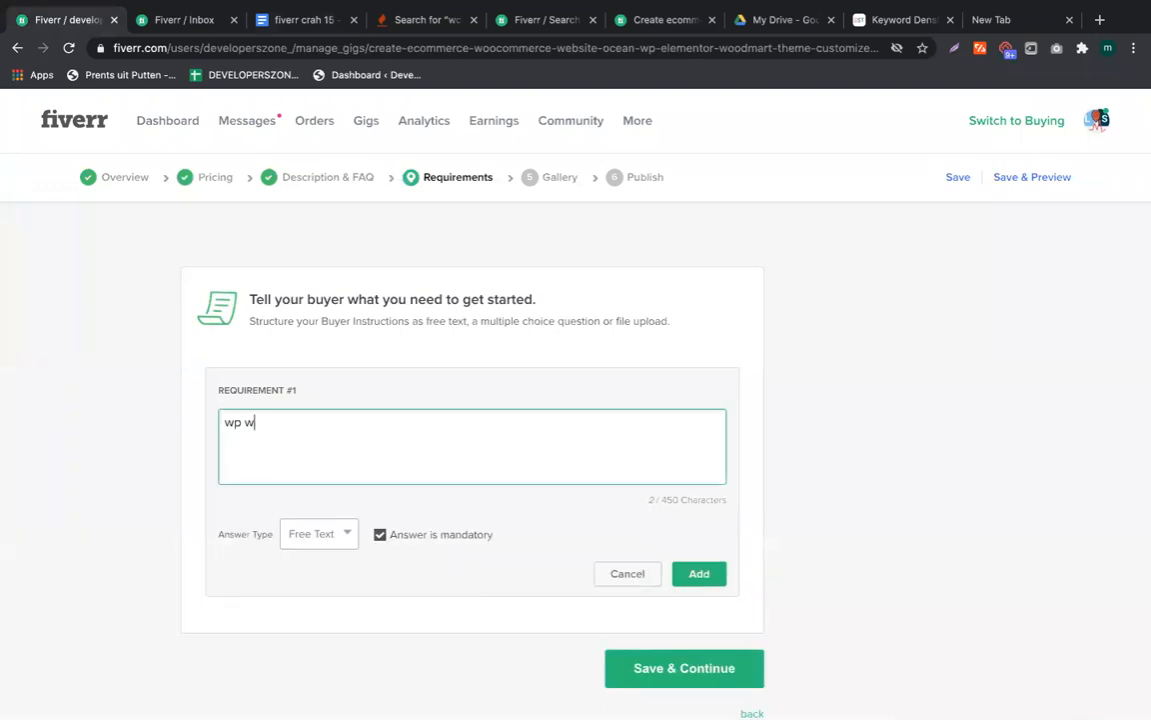
type("ebsite axccess")
left_click(708, 579)
scroll(449, 380, "down", 3)
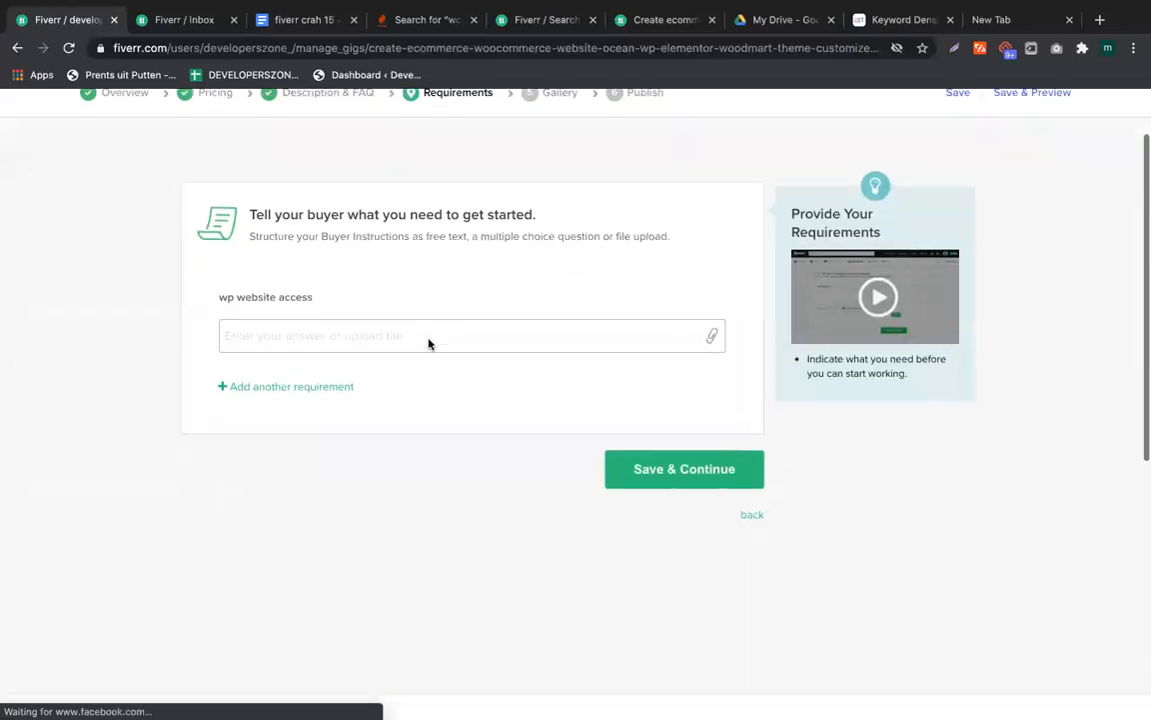
left_click(638, 435)
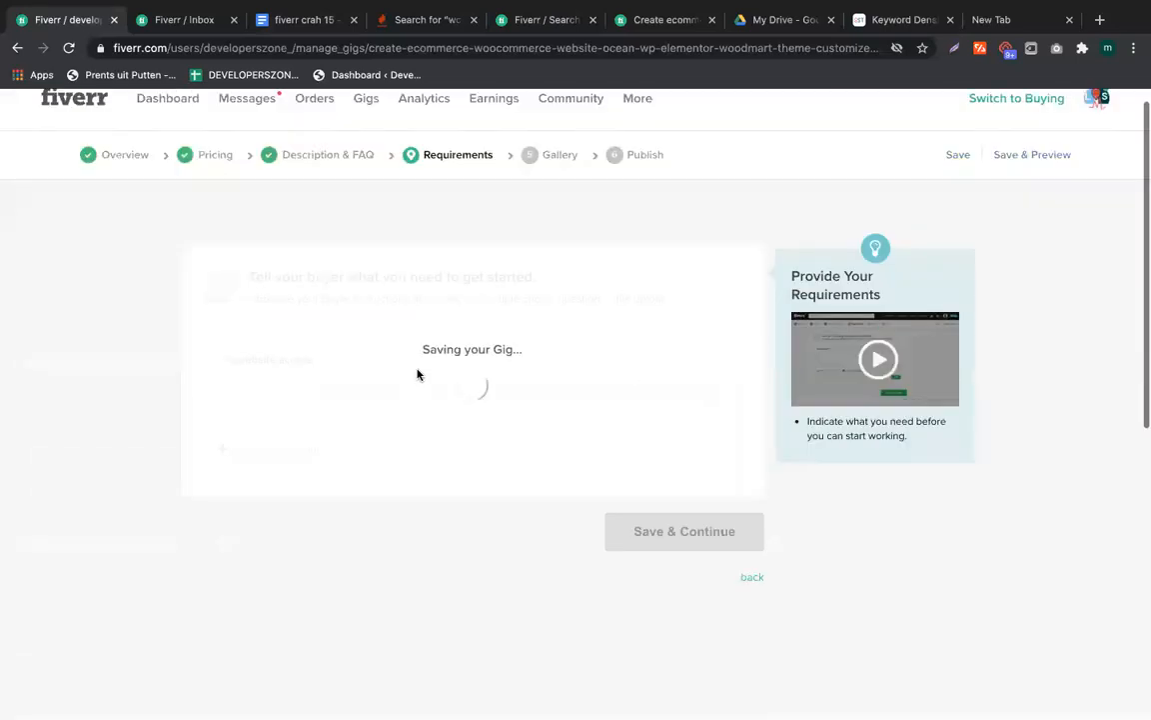
In the sample gig document, add a "Requirements" heading underlined with "====" after the description, followed by the line "Give me wp website access"
left_click(298, 20)
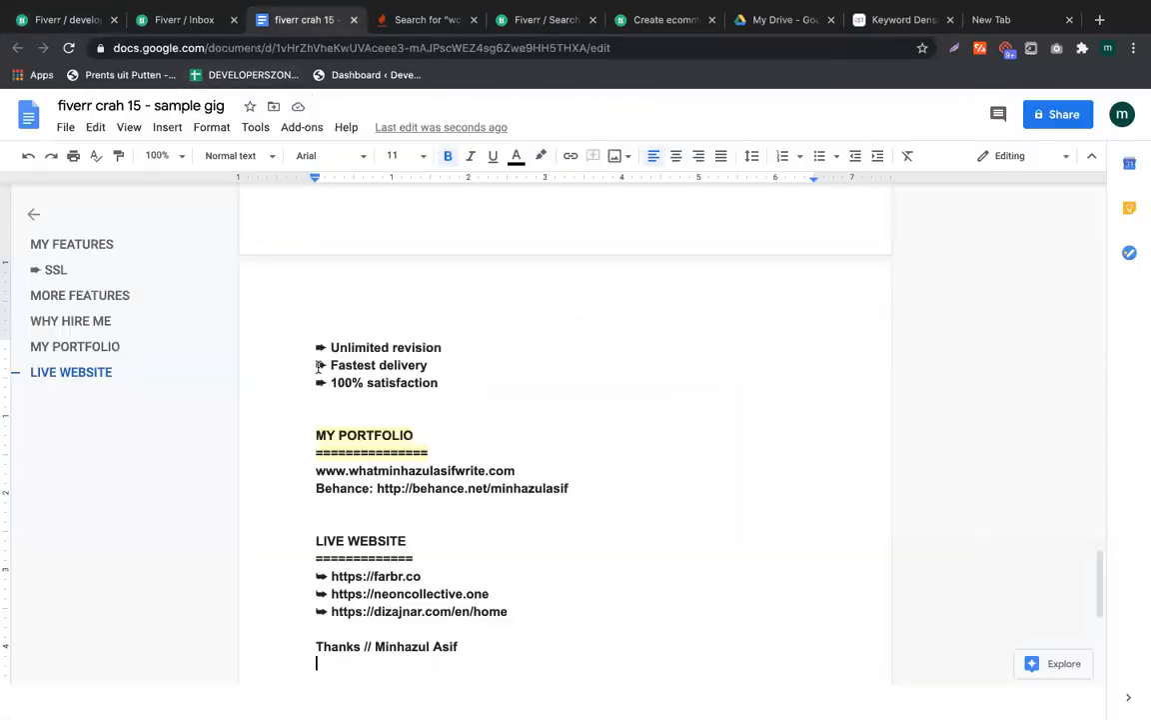
scroll(337, 402, "down", 4)
key("Return")
type("requirements")
key("Return")
type("====")
key("Return")
type("give me wp website access")
key("Return")
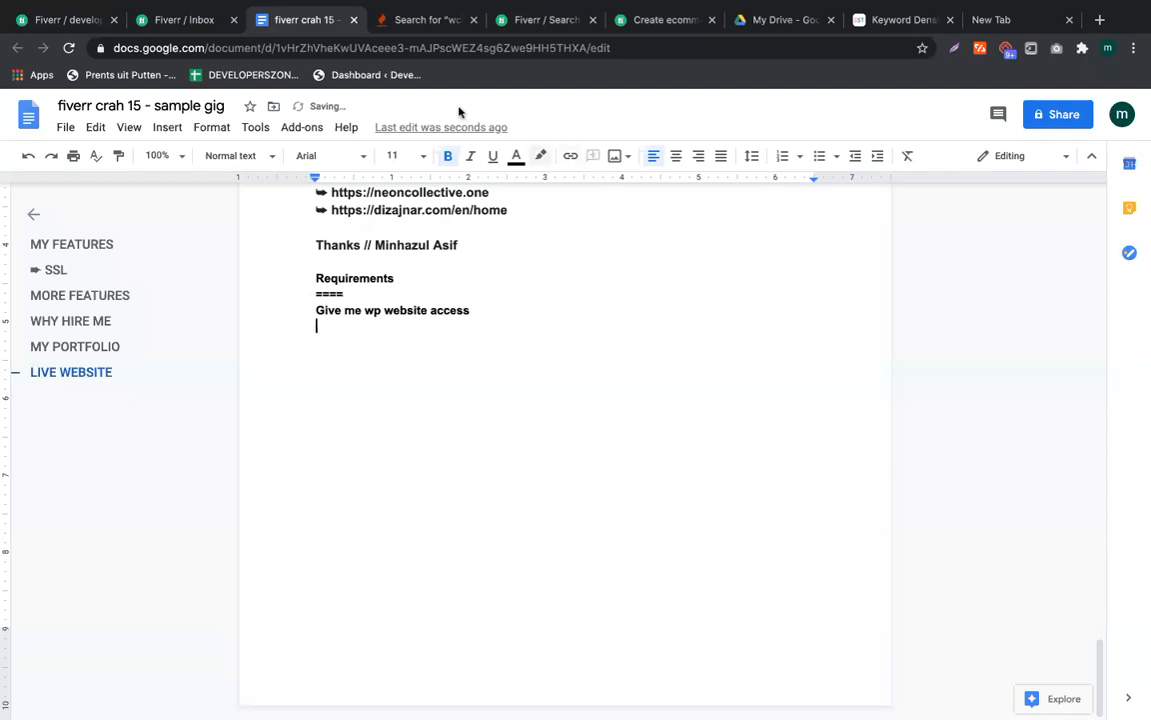
Go back to the Fiverr gig and examine the gallery's photo, video and PDF upload sections and their guidelines
left_click(184, 19)
left_click(68, 19)
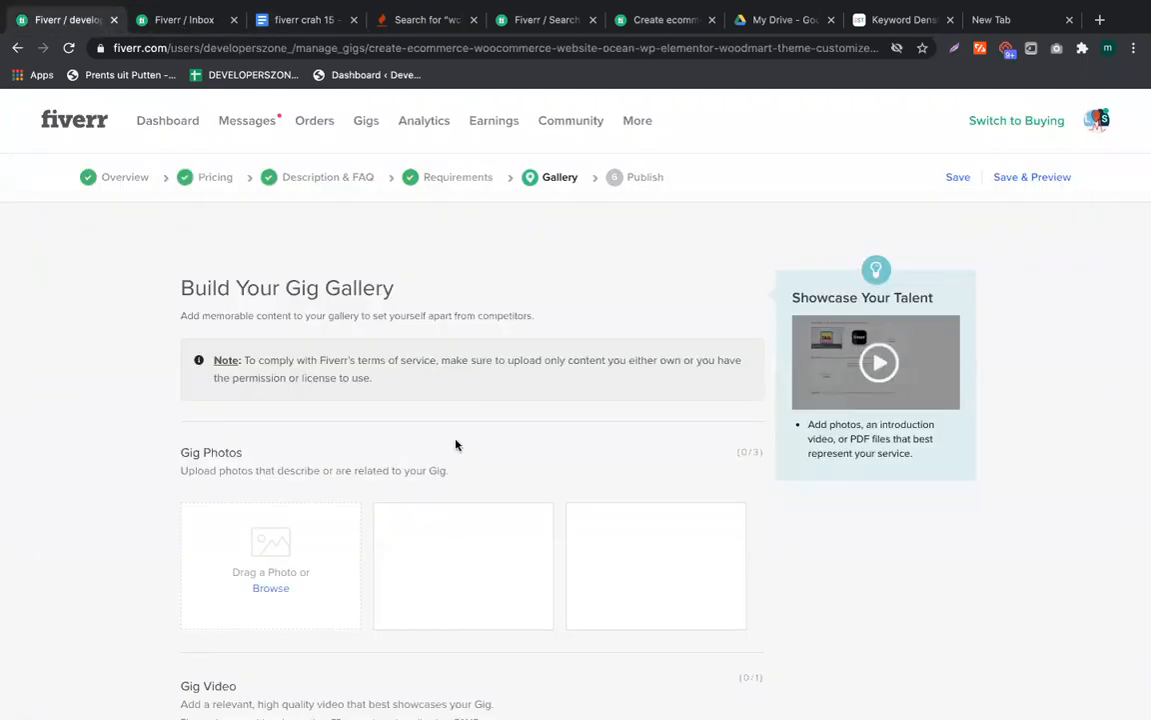
scroll(360, 480, "down", 5)
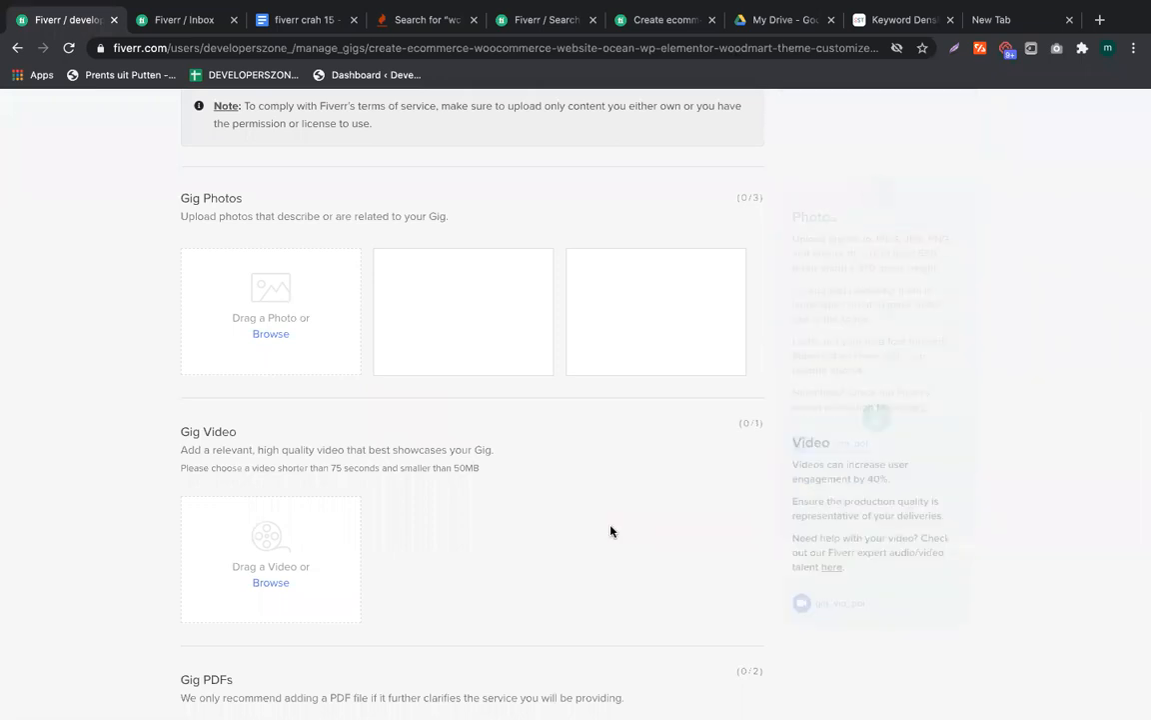
scroll(277, 481, "down", 2)
scroll(276, 480, "down", 1)
scroll(257, 428, "up", 1)
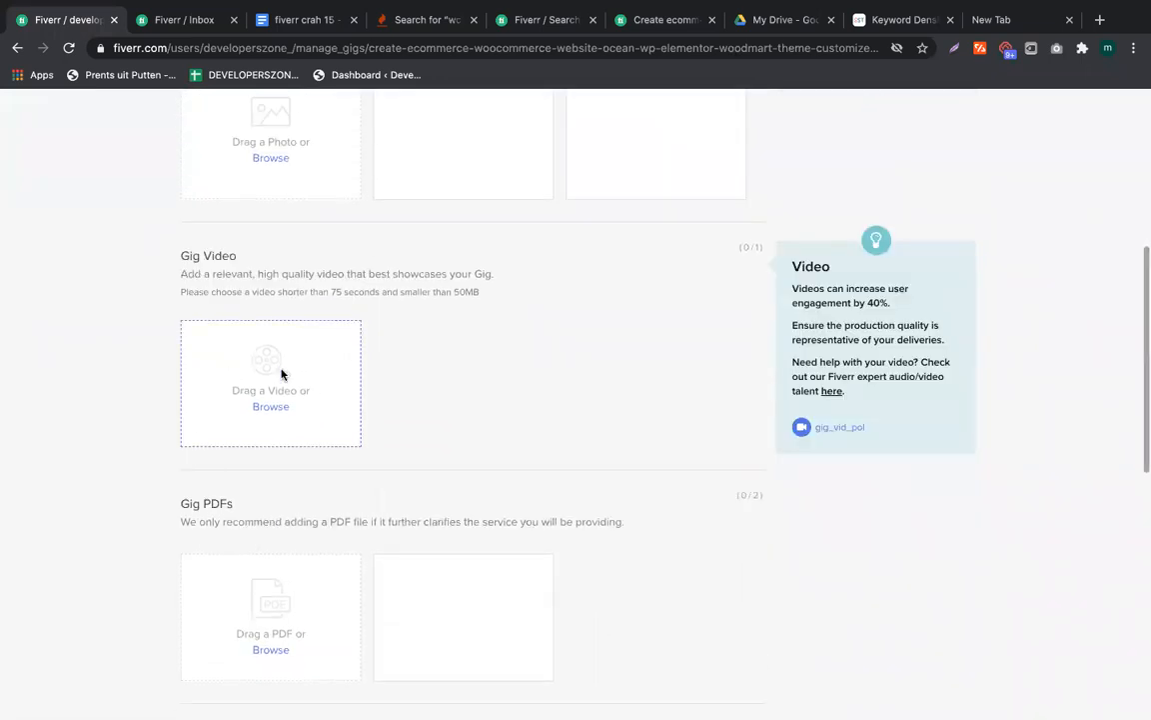
scroll(283, 375, "up", 1)
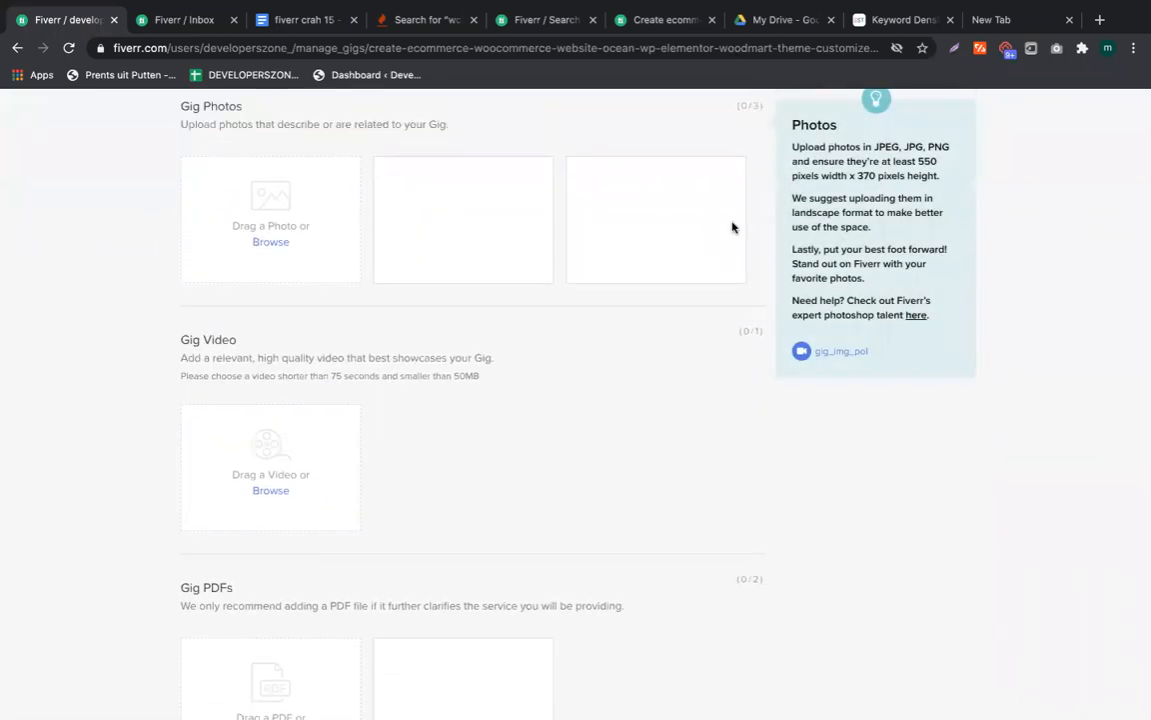
scroll(418, 341, "down", 3)
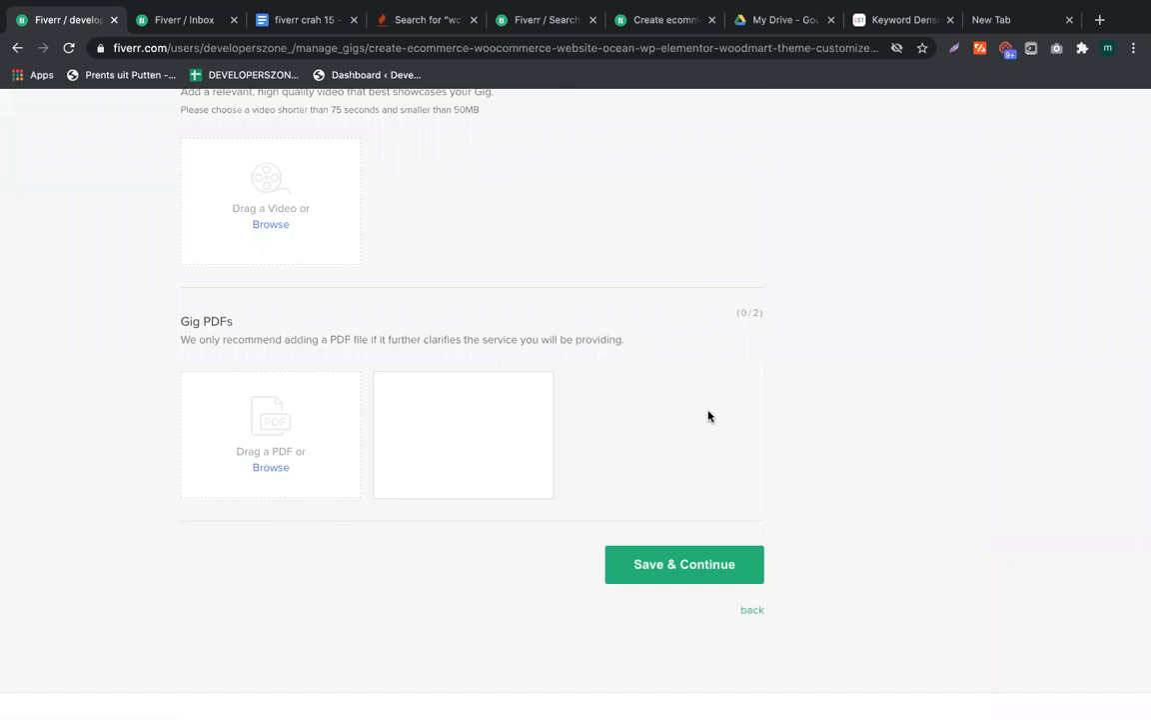
scroll(203, 384, "up", 1)
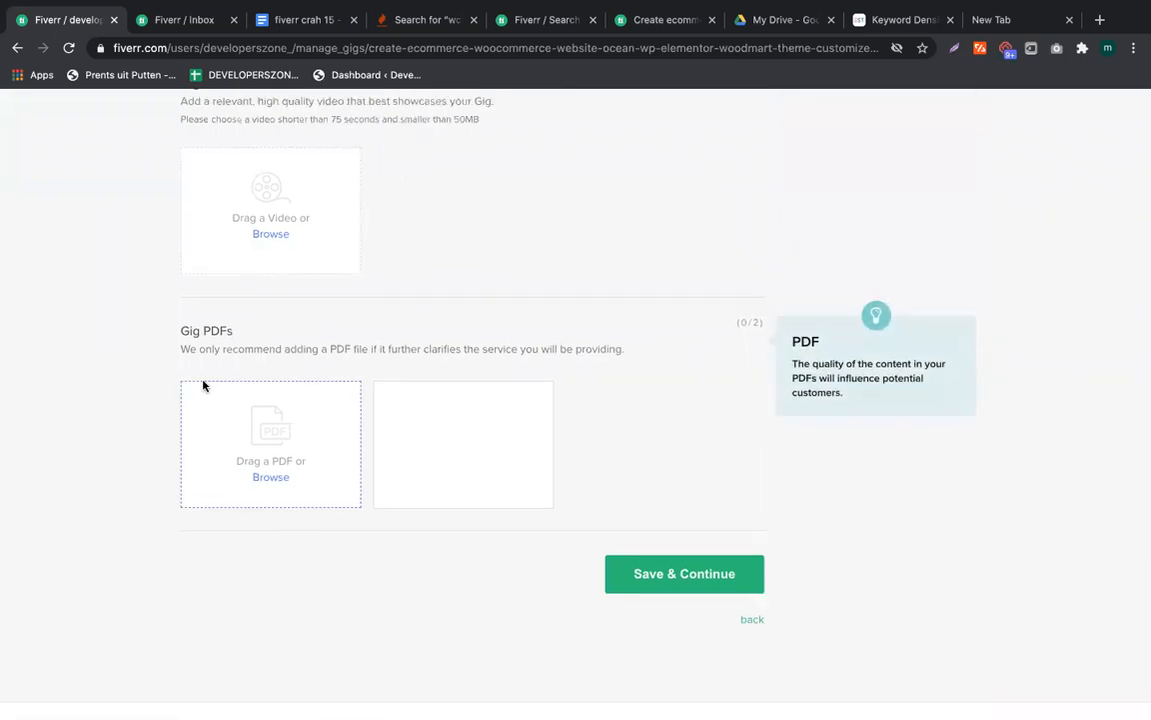
scroll(337, 648, "up", 2)
scroll(337, 647, "down", 1)
scroll(658, 442, "up", 4)
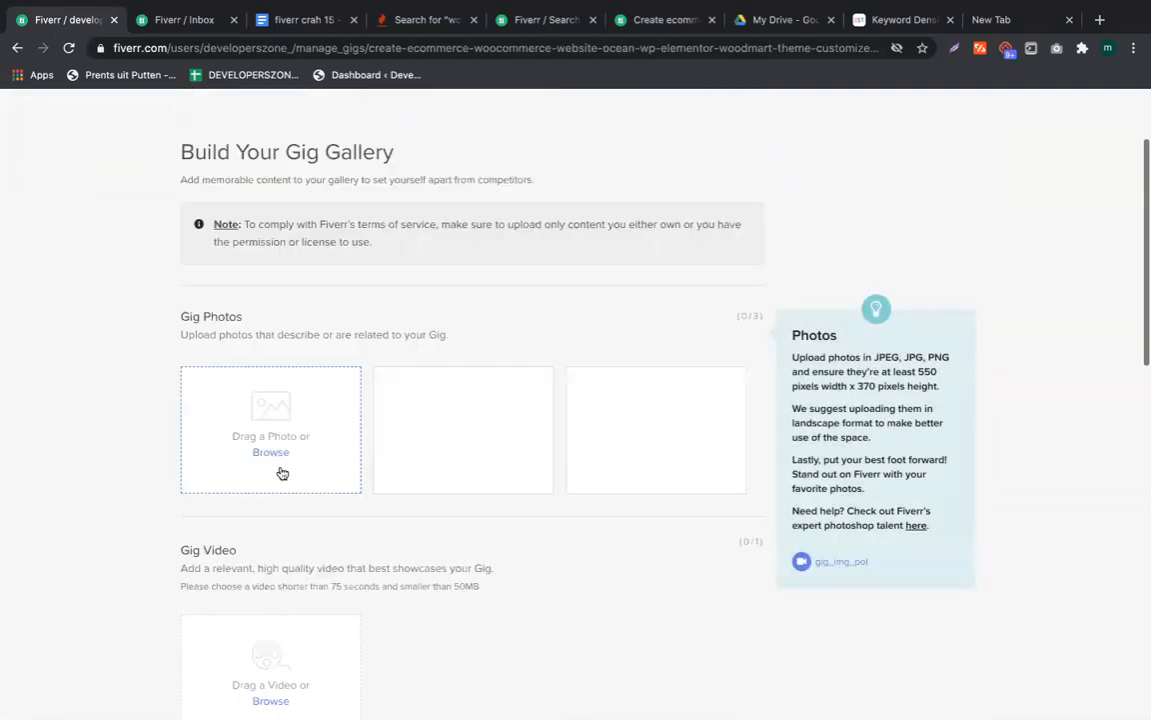
scroll(939, 374, "down", 3)
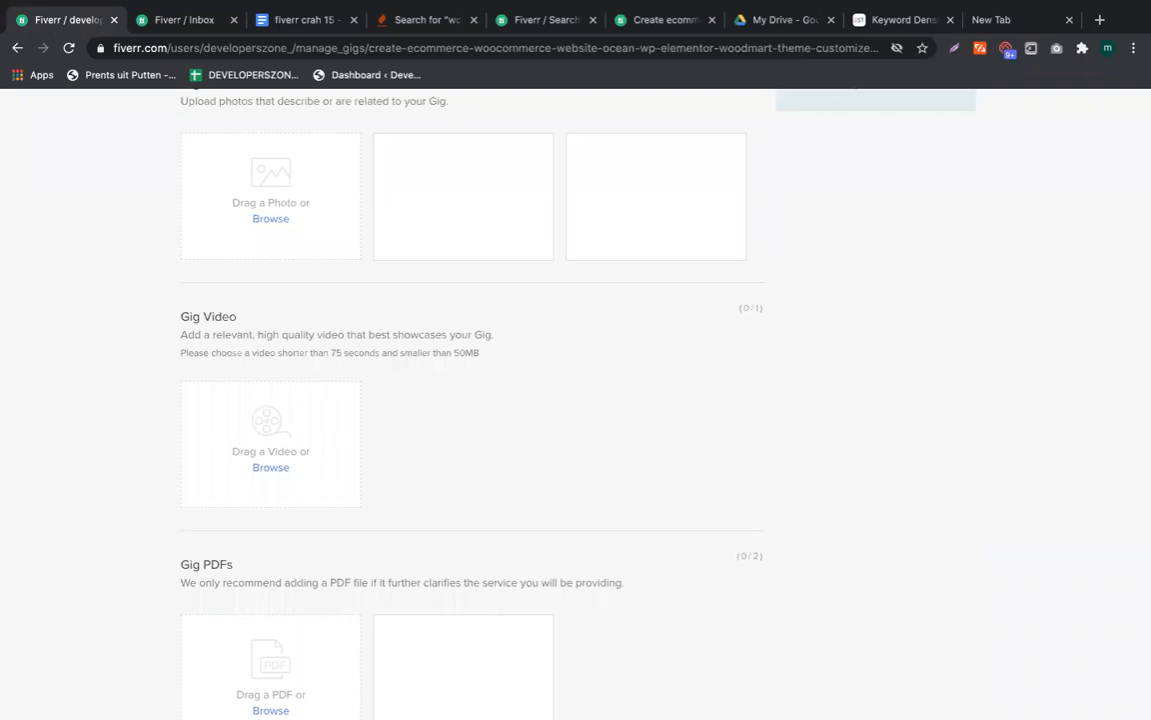
Switch to Safari and copy the address of the "fiverr crash 14 - budget - negotiation - quick reply and buyer request" spreadsheet
mouse_move(530, 452)
mouse_move(1138, 315)
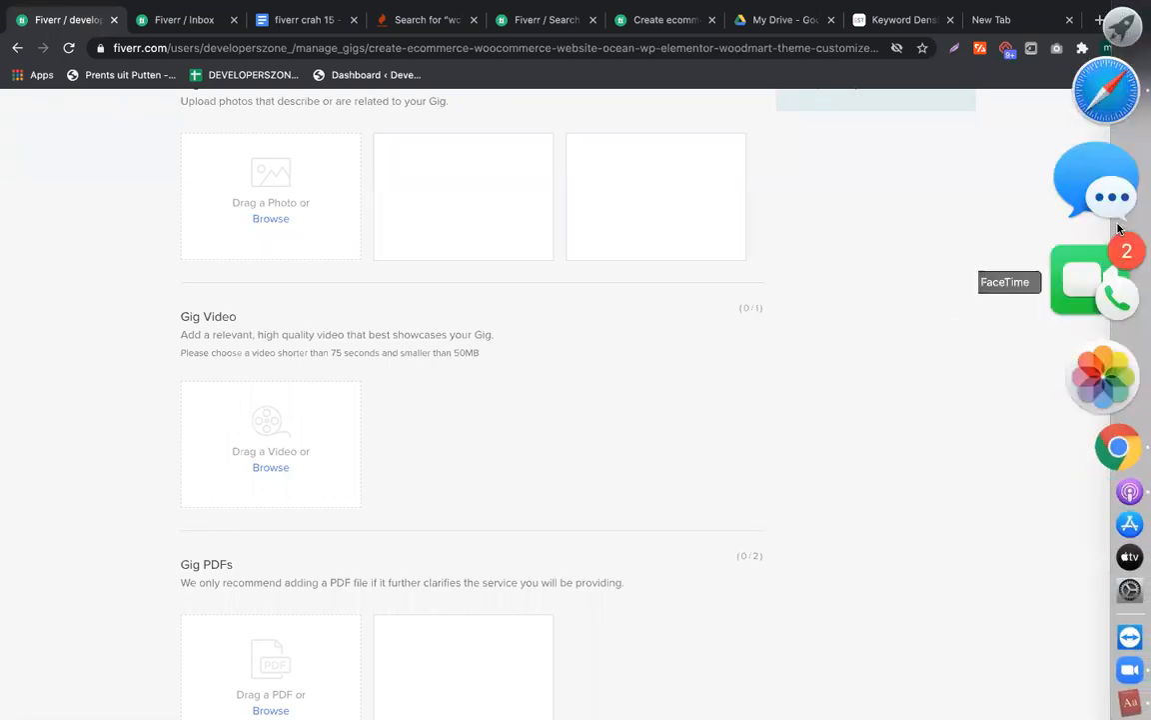
left_click(1095, 198)
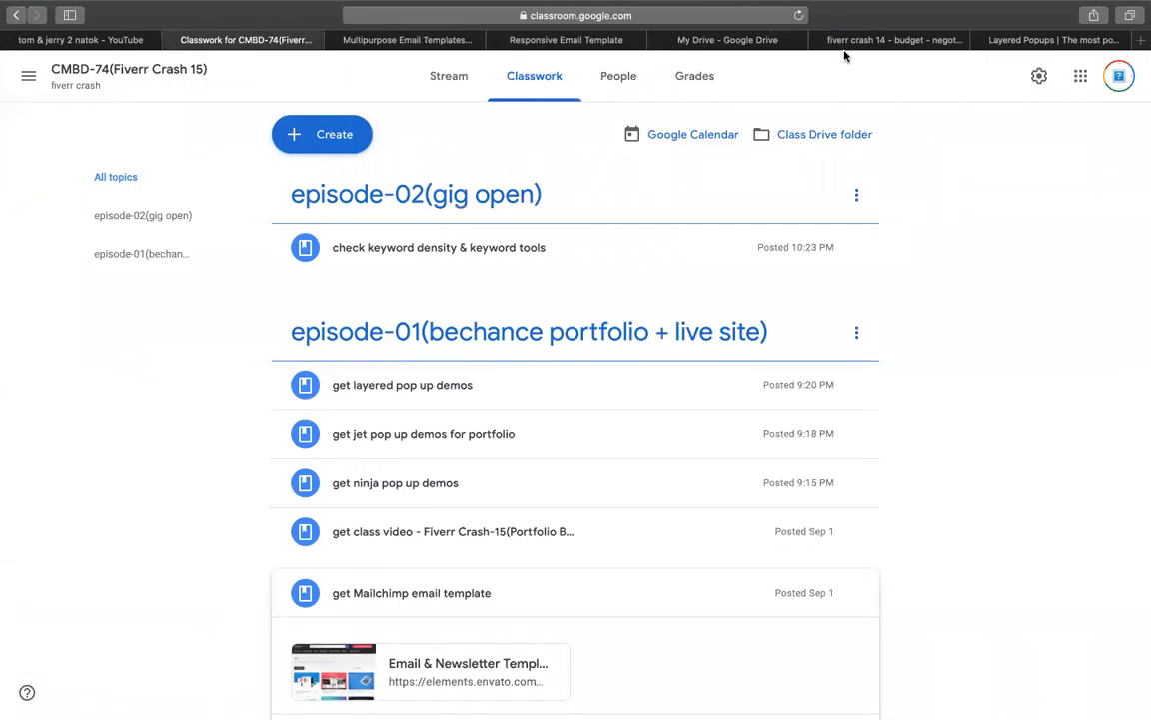
left_click(845, 44)
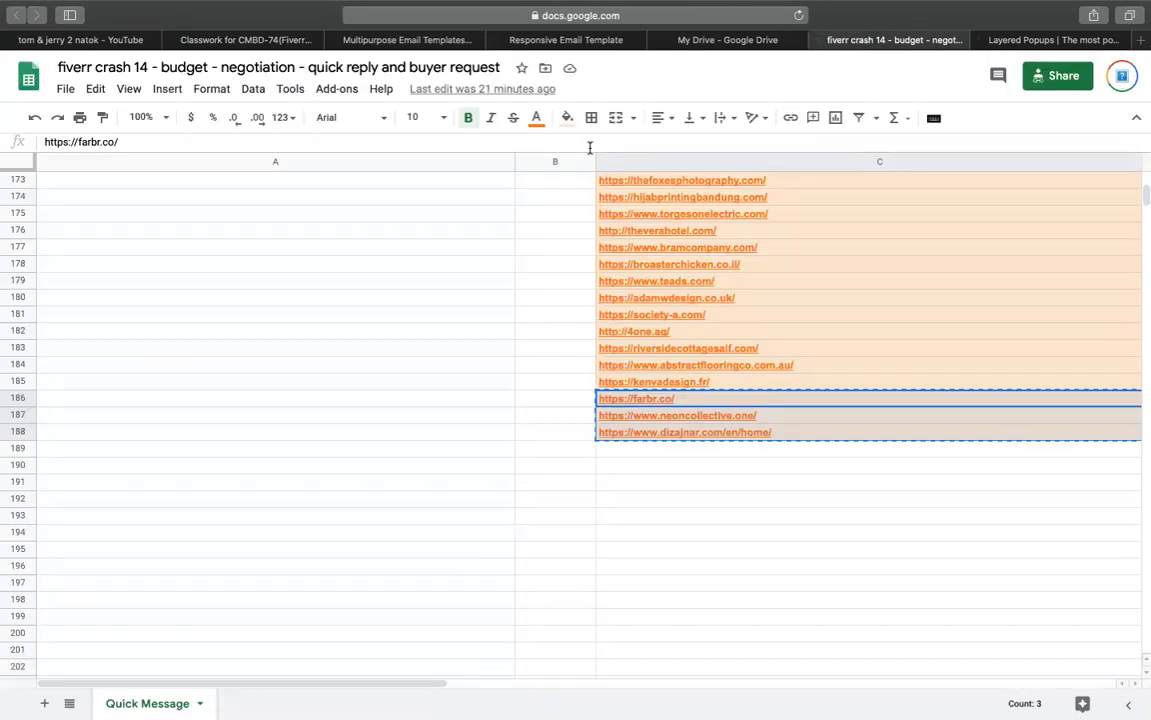
scroll(599, 226, "up", 20)
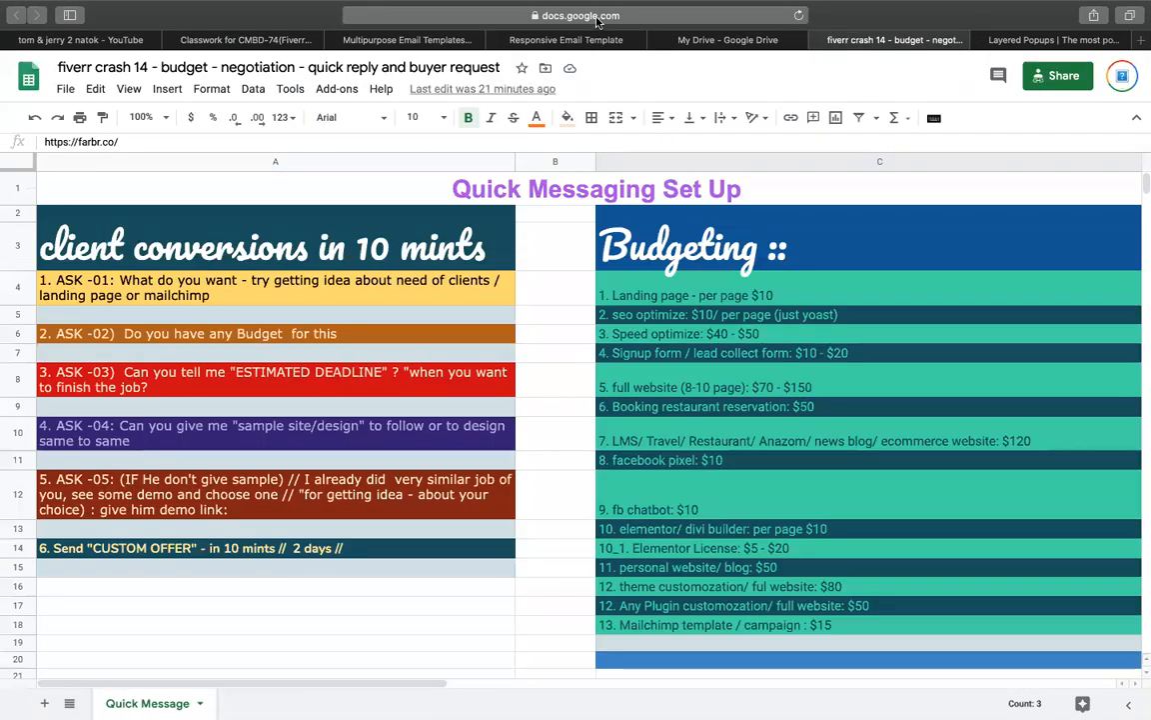
left_click(596, 16)
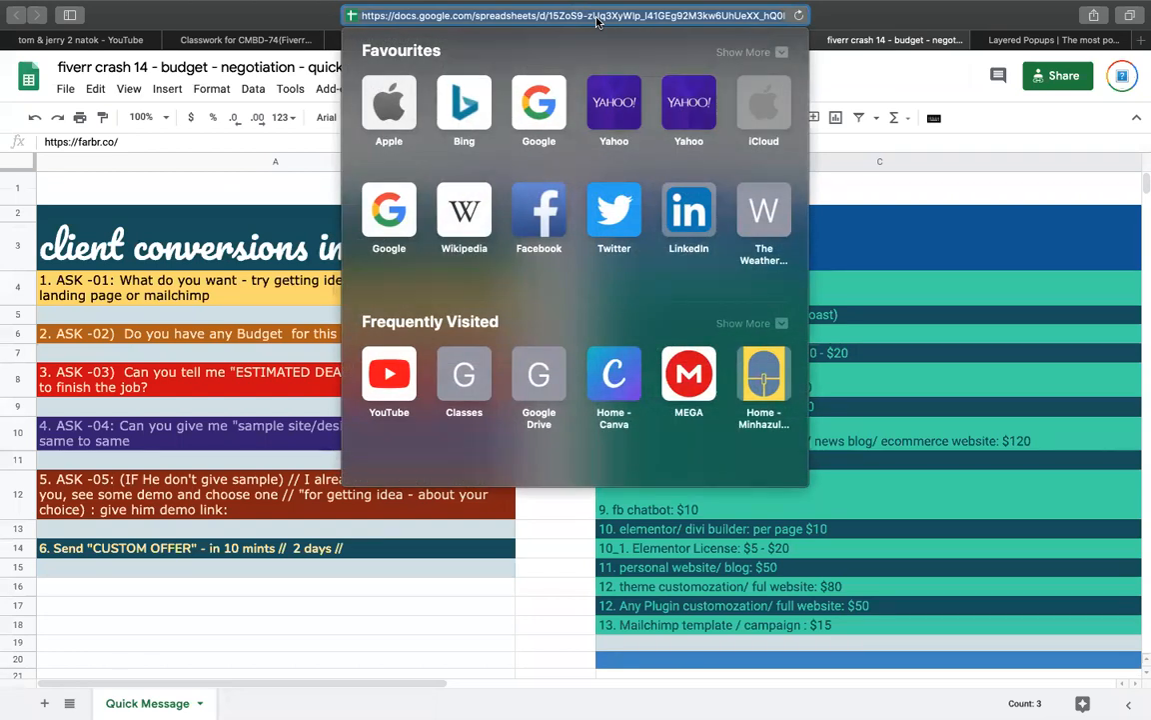
Create a new material titled "features doc" in the CMBD-74(Fiverr Crash 15) classwork
left_click(186, 42)
left_click(315, 139)
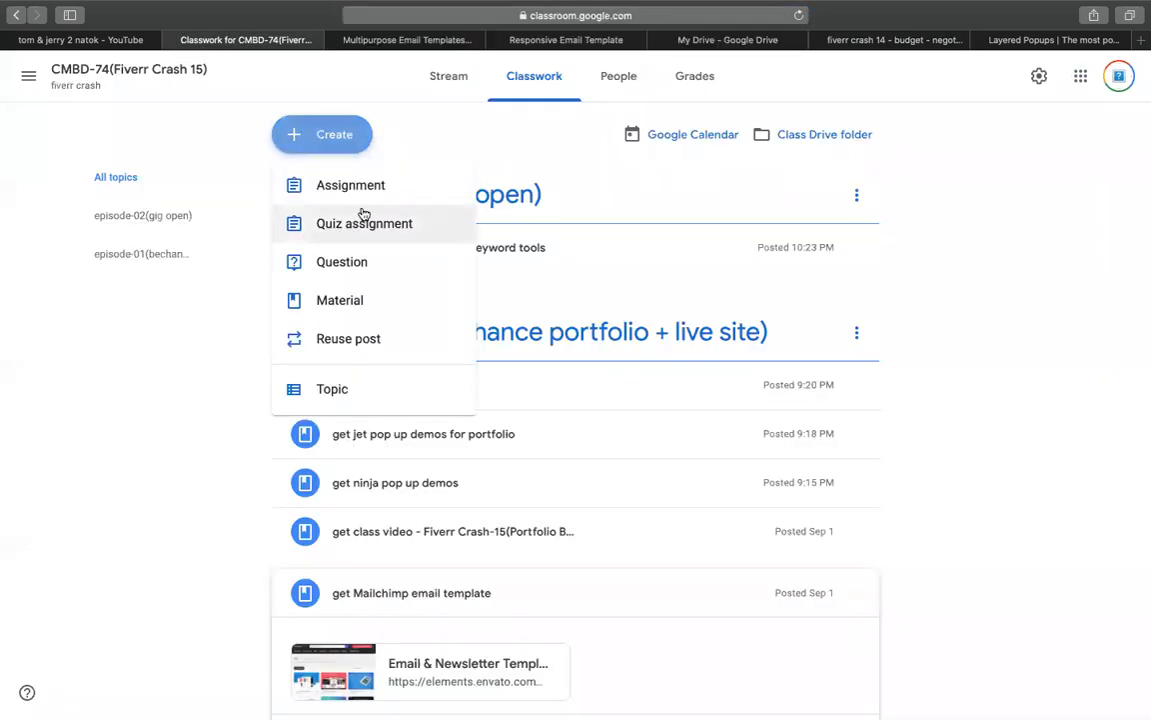
left_click(355, 301)
type("features di")
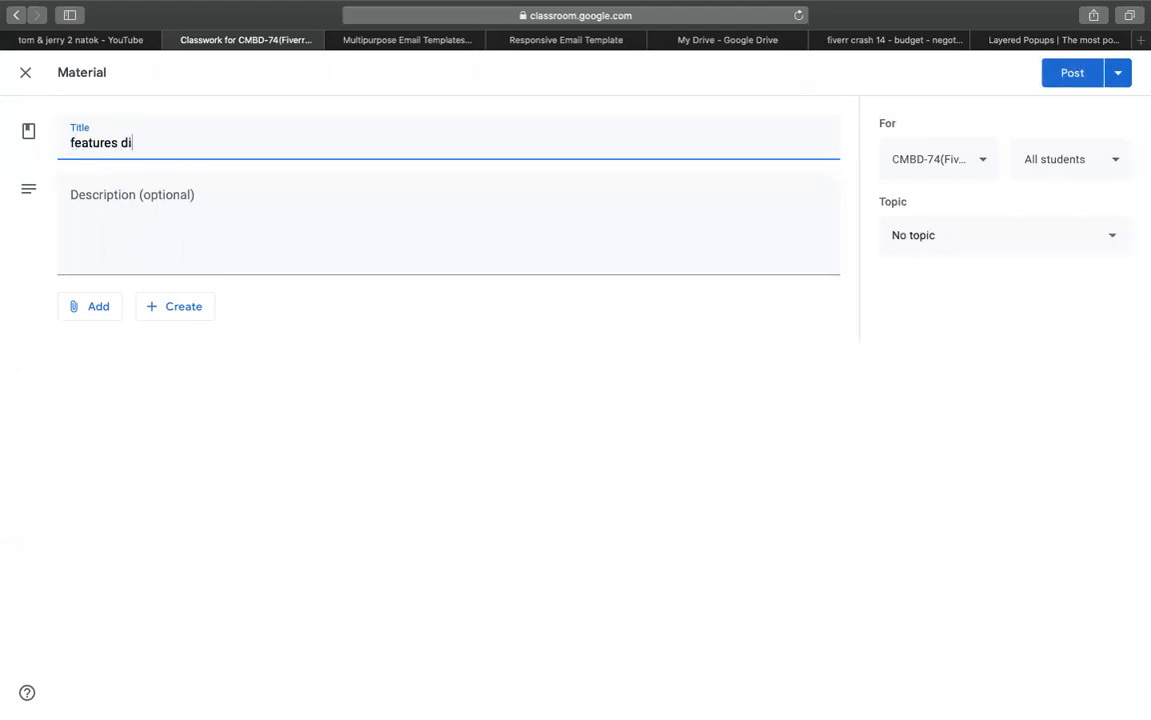
key("BackSpace")
type("oc")
Attach the copied spreadsheet link to the material, assign it to the topic "episode-02(gig open)", and post it
left_click(112, 307)
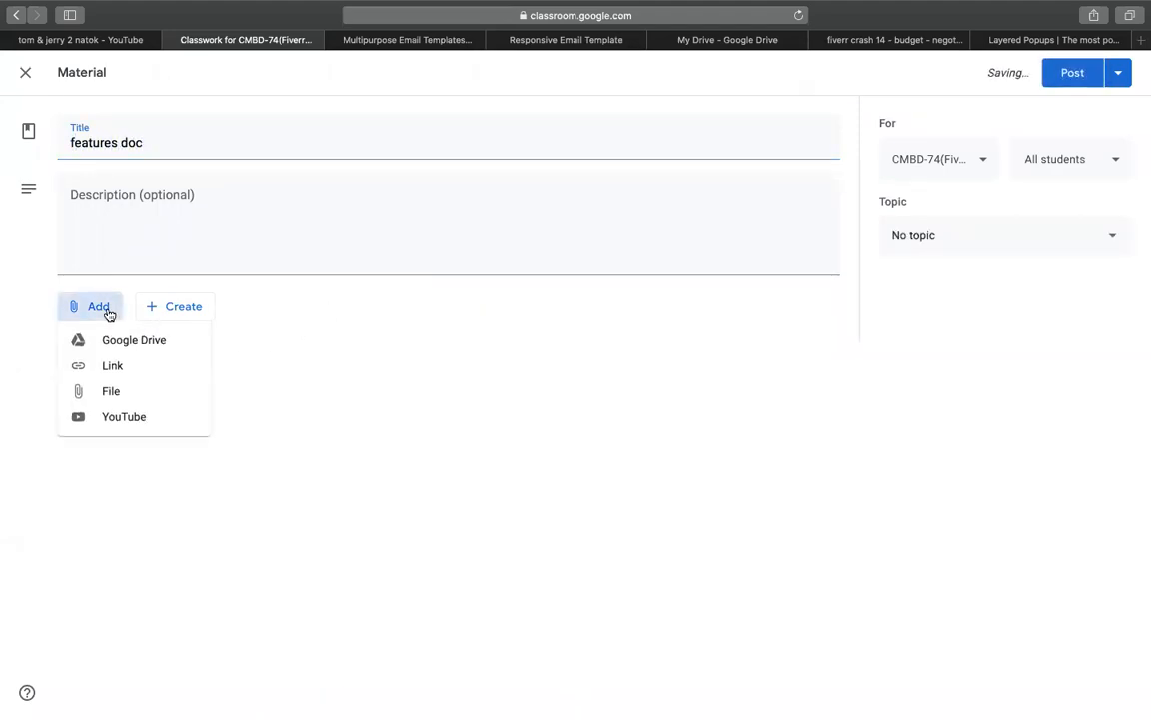
left_click(113, 365)
key("super+v")
key("Return")
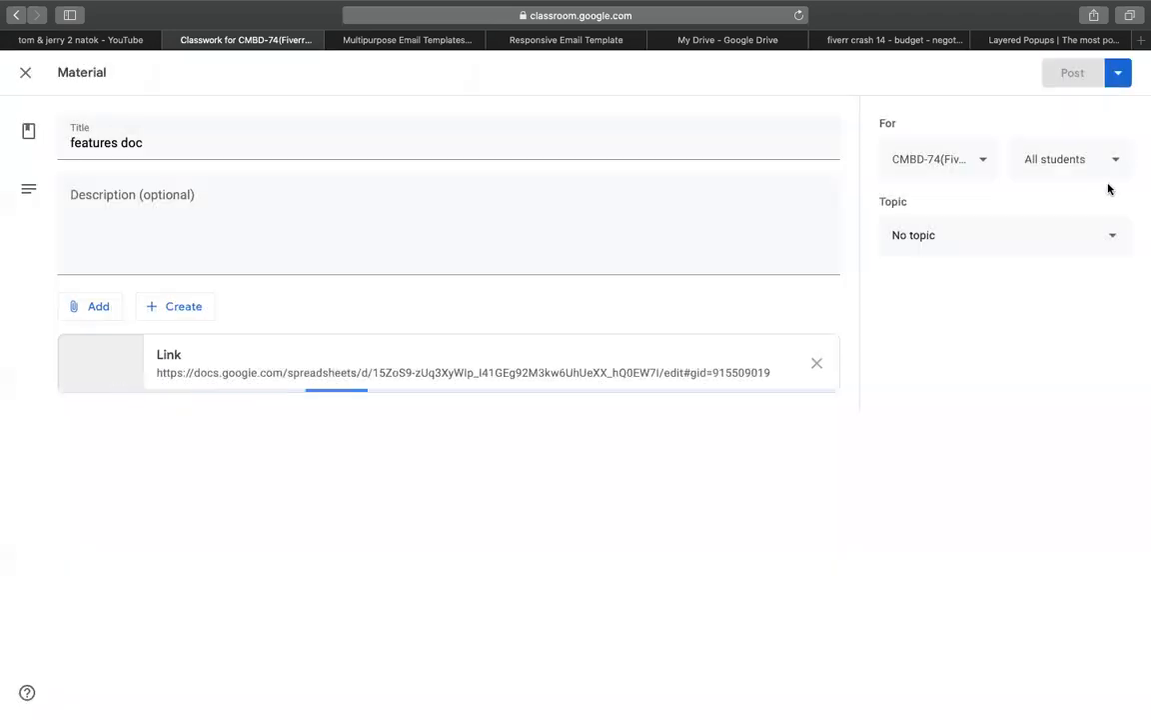
left_click(961, 240)
left_click(967, 365)
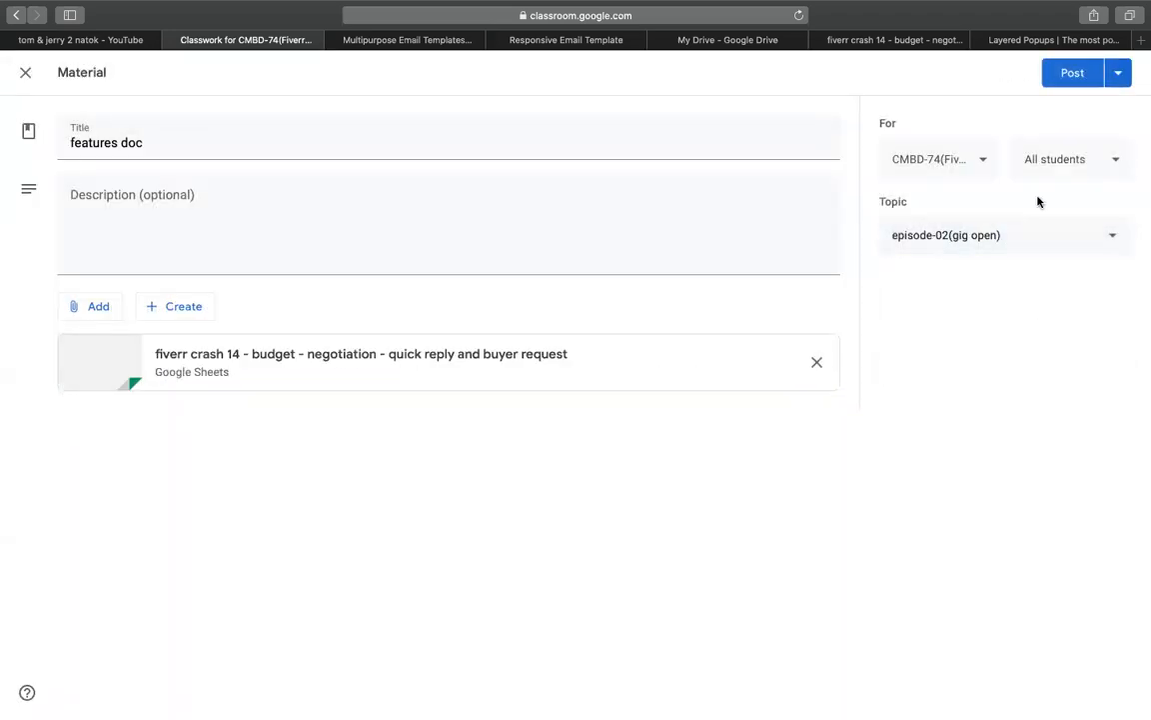
left_click(1066, 75)
Close the Layered Popups page and the "fiverr crash 14 - budget - negotiation" spreadsheet
left_click(1009, 42)
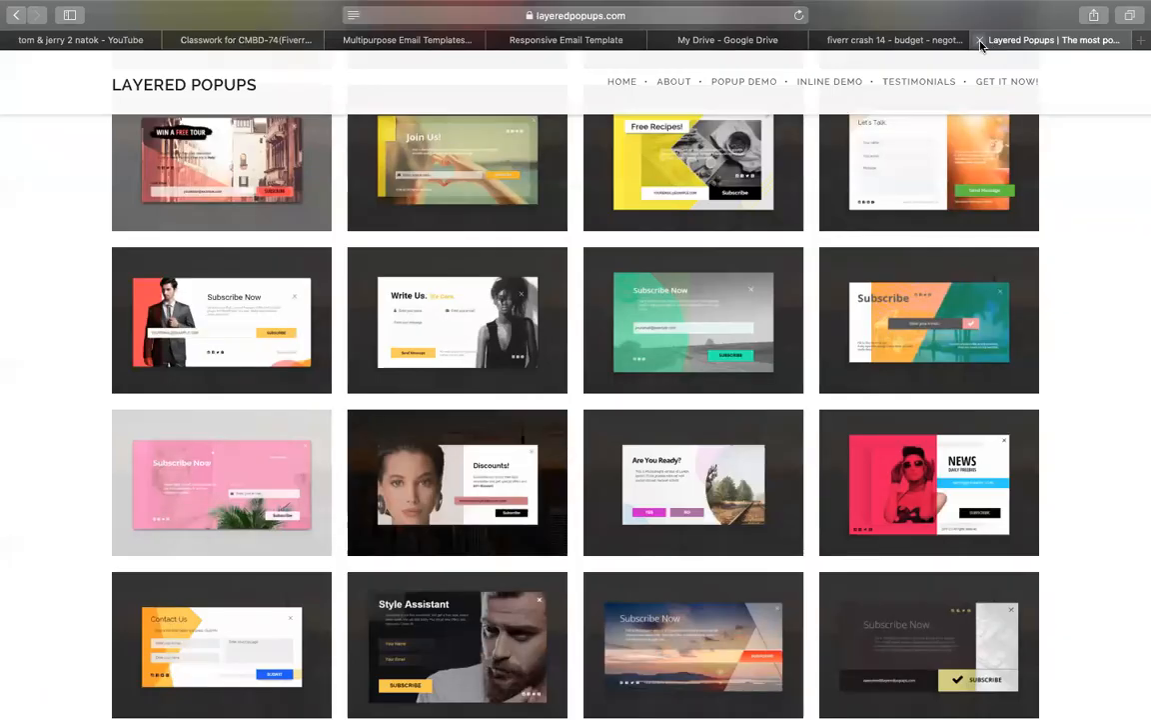
key("super+w")
left_click(855, 38)
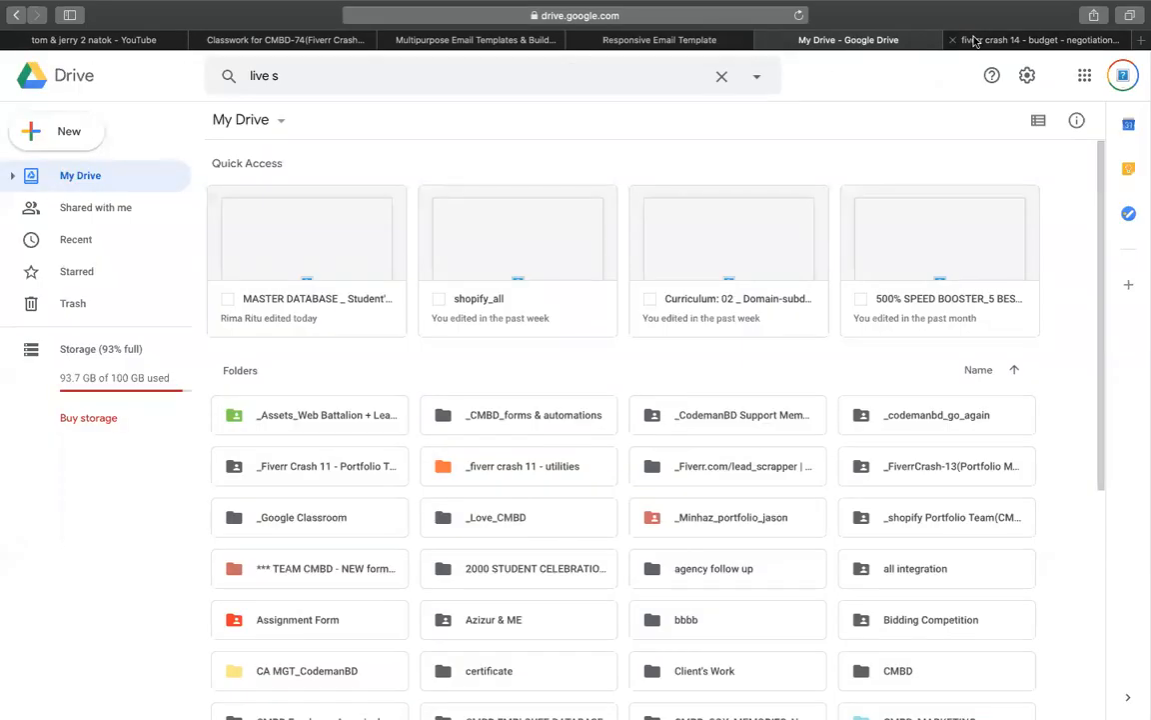
key("ctrl+Tab")
key("super+w")
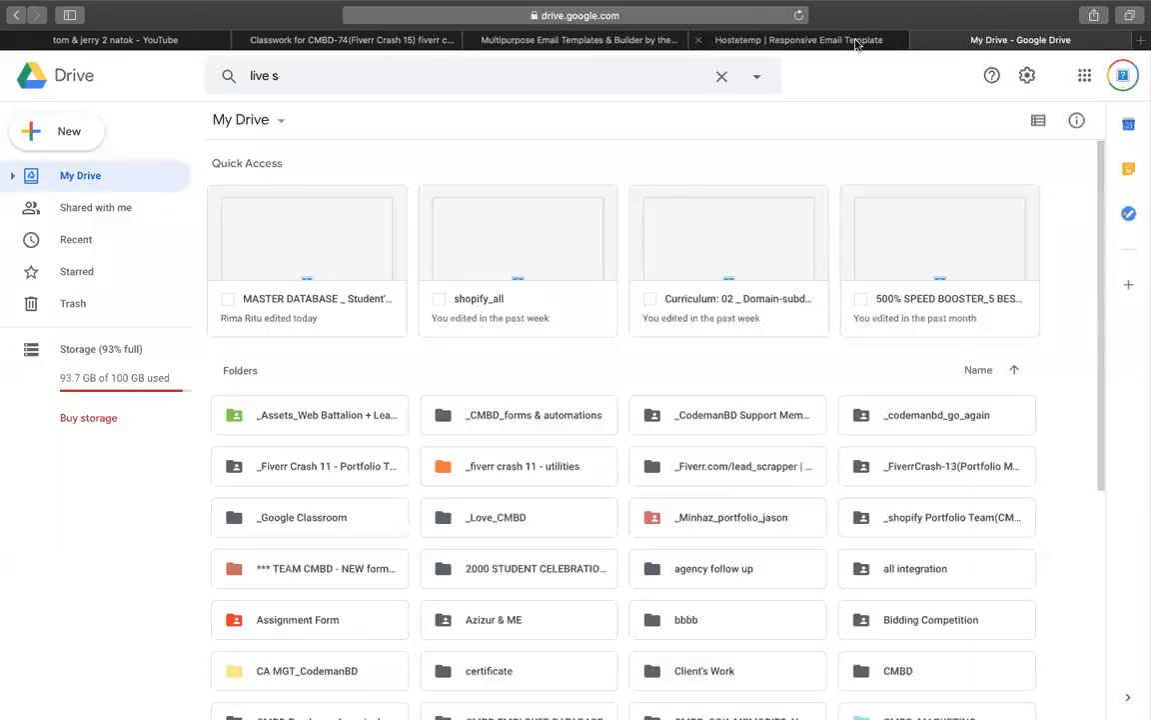
Search Google Drive for "fiverr crash tracking", show the results as a list, and open "Fiverr Crash 14 Tracking Sheet (Responses)"
left_click(865, 41)
left_click(962, 41)
double_click(331, 76)
triple_click(331, 77)
type("fiverr")
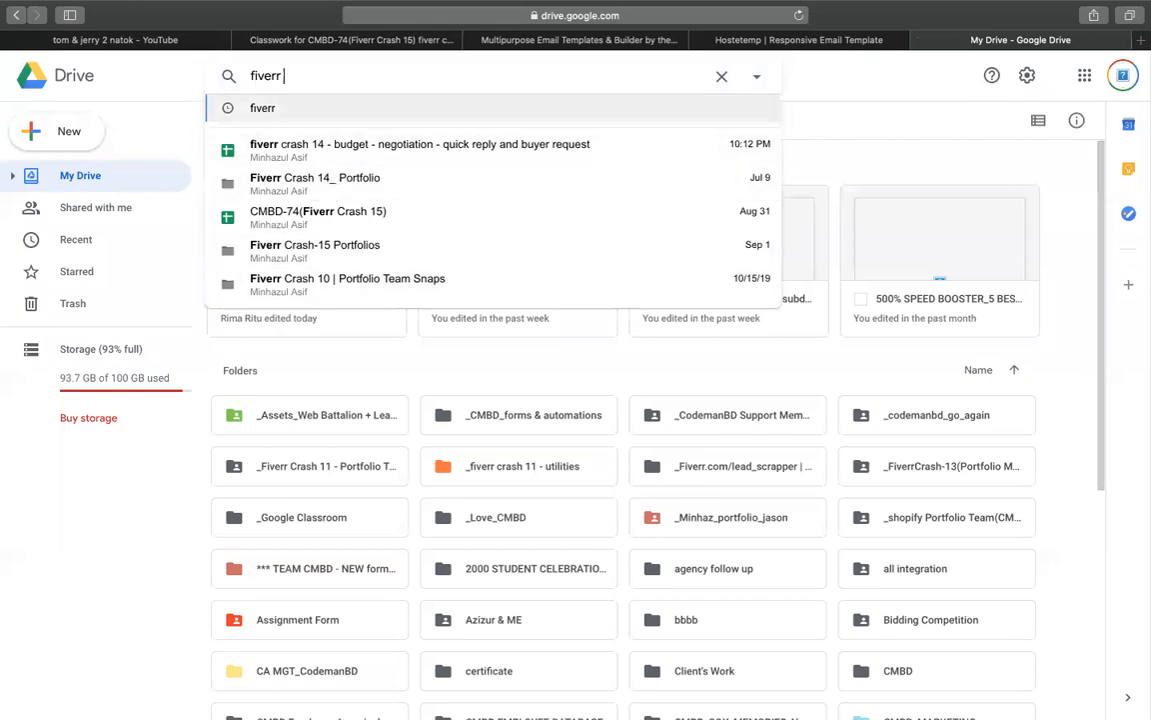
type(" crash")
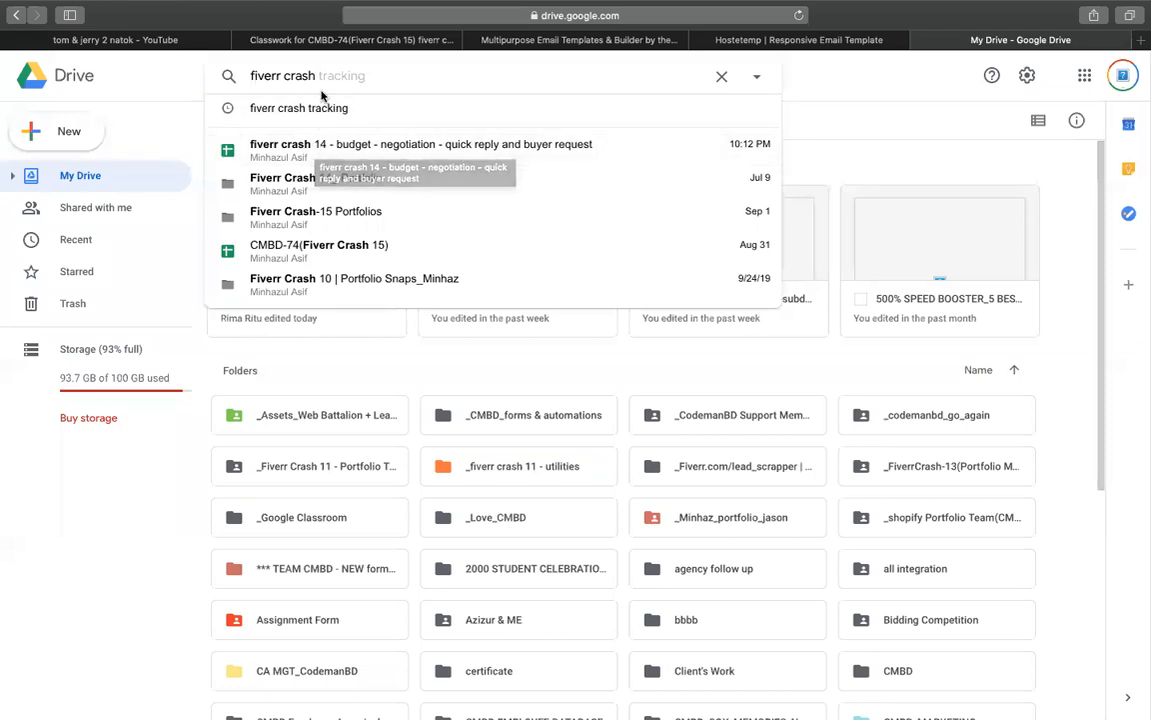
left_click(313, 107)
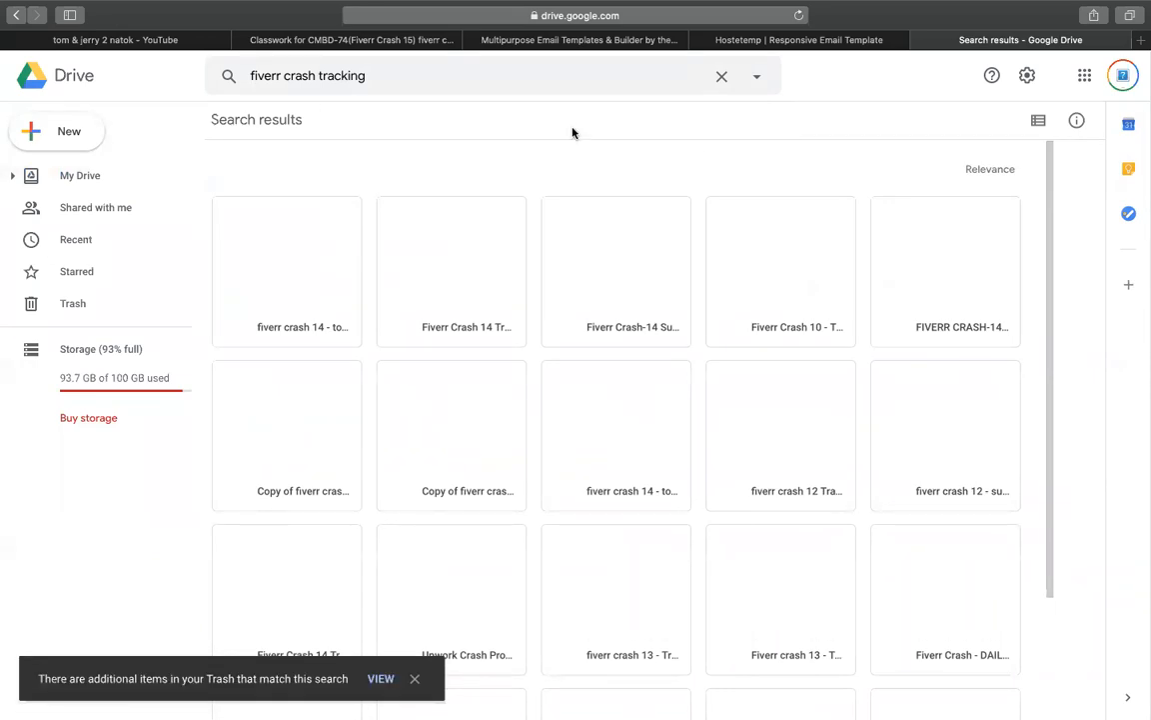
left_click(1038, 121)
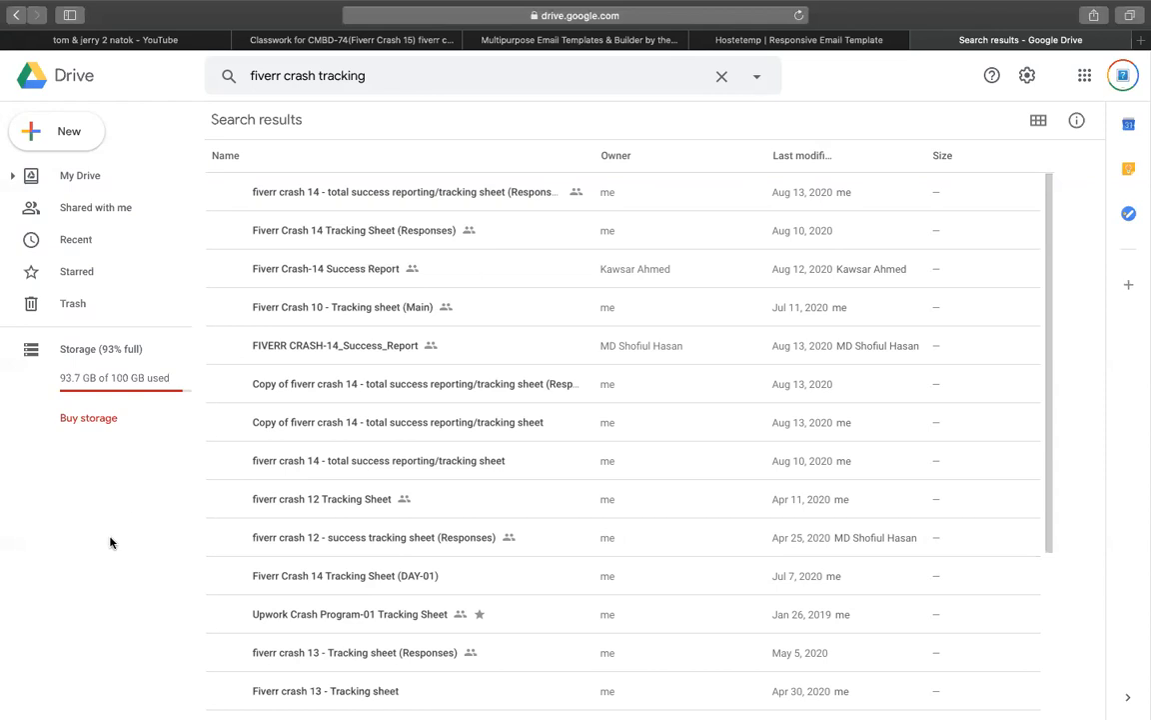
double_click(336, 232)
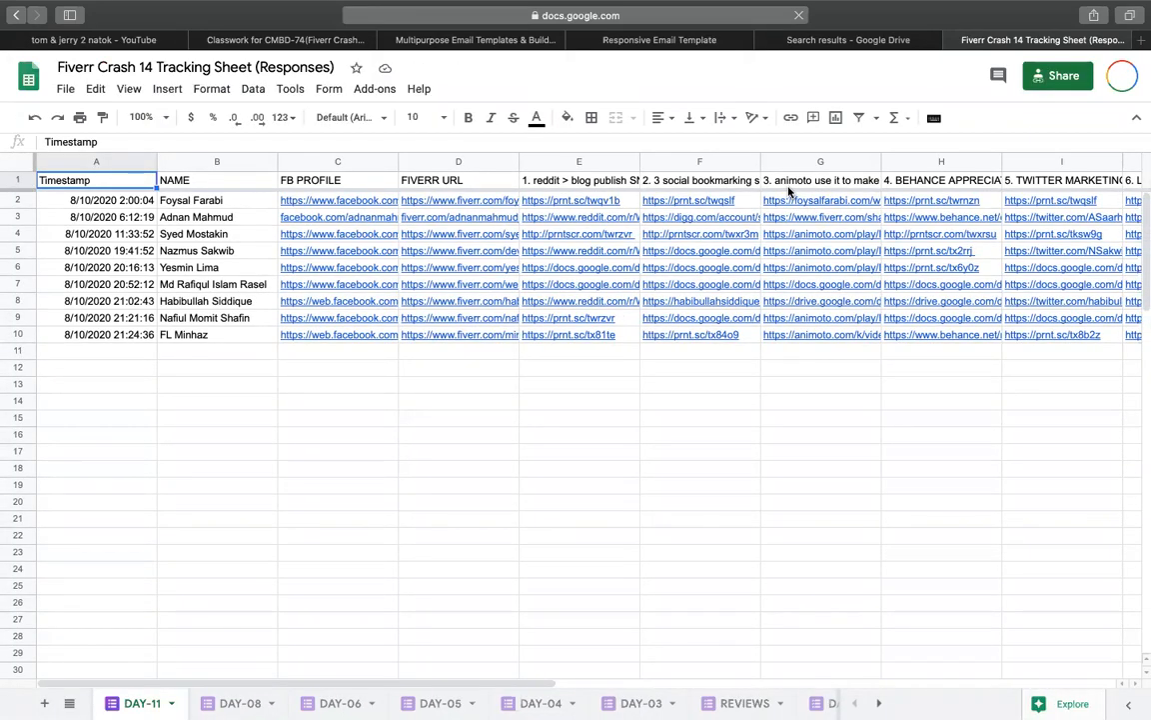
left_click(595, 451)
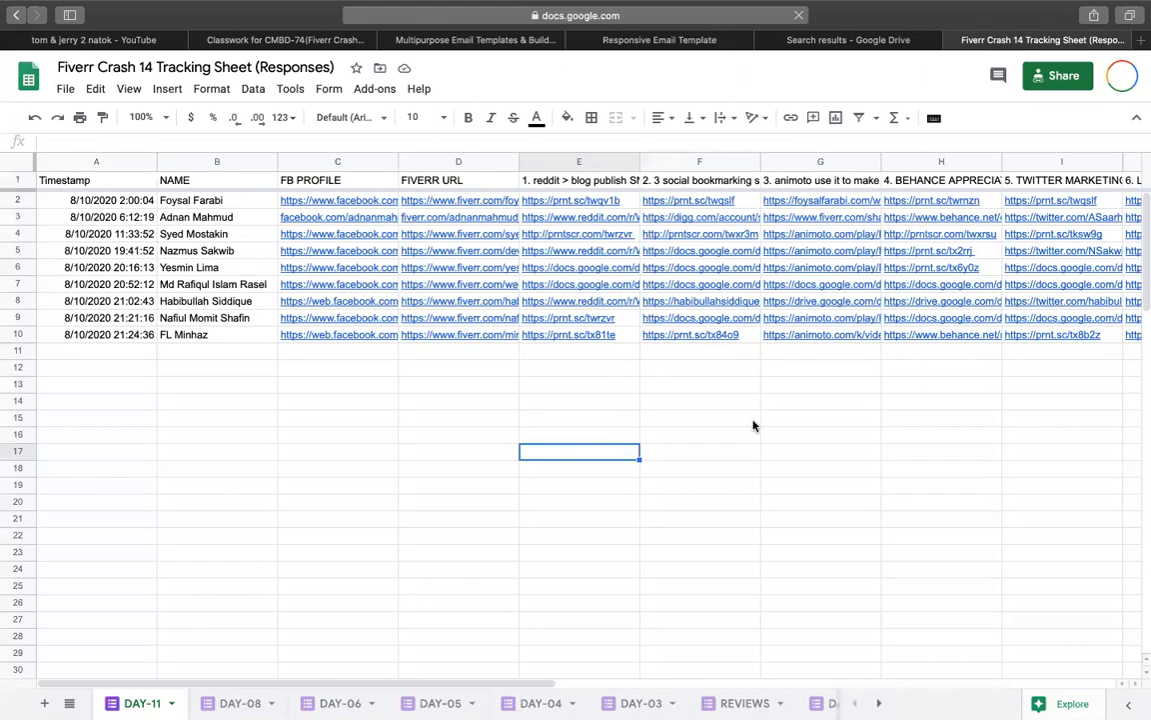
left_click(661, 456)
left_click(504, 457)
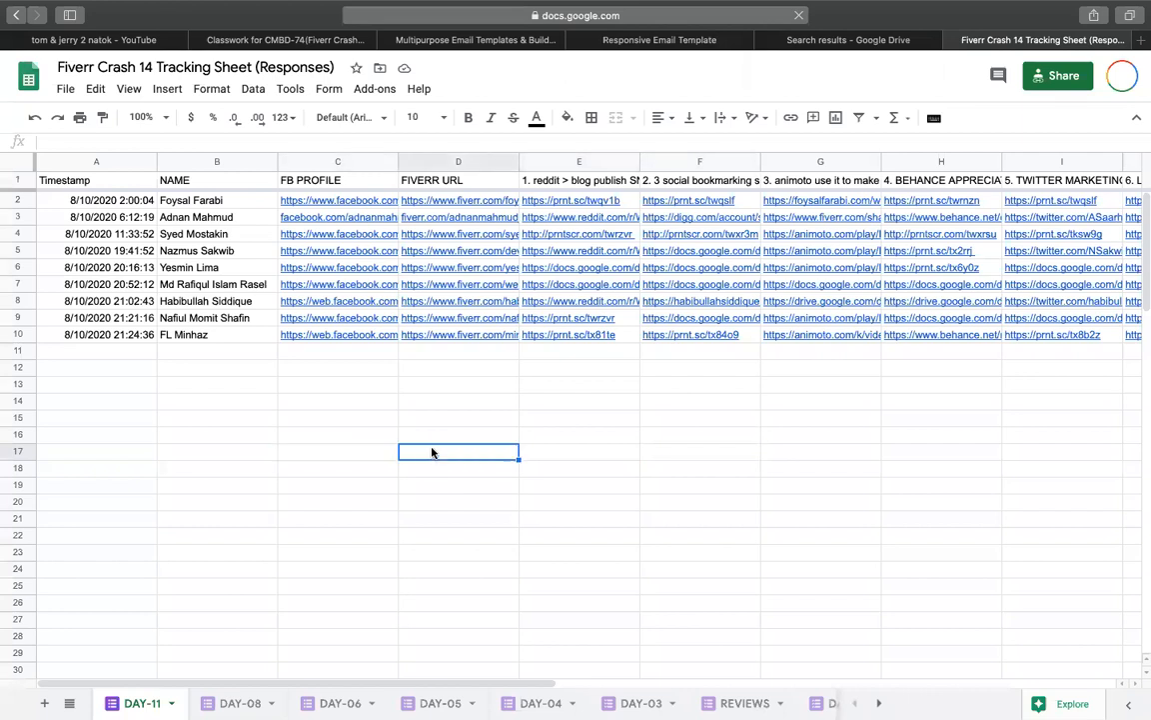
left_click(524, 457)
left_click(702, 460)
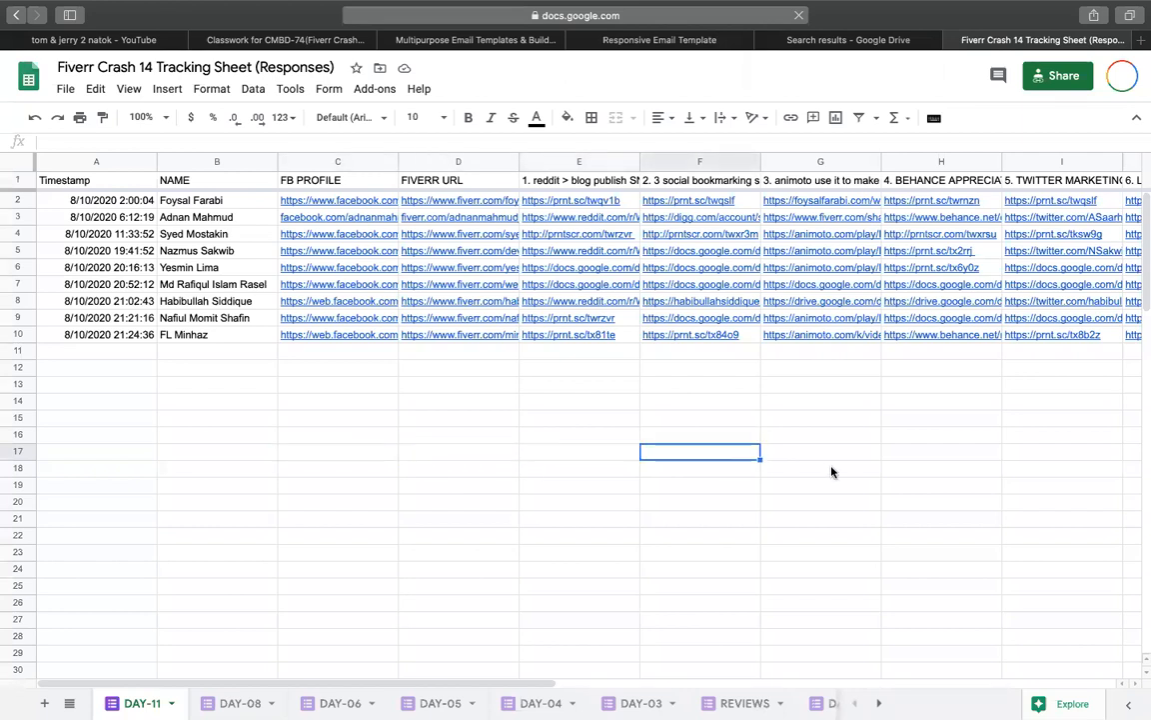
left_click(830, 465)
left_click(788, 435)
left_click(697, 454)
left_click(485, 436)
left_click(465, 472)
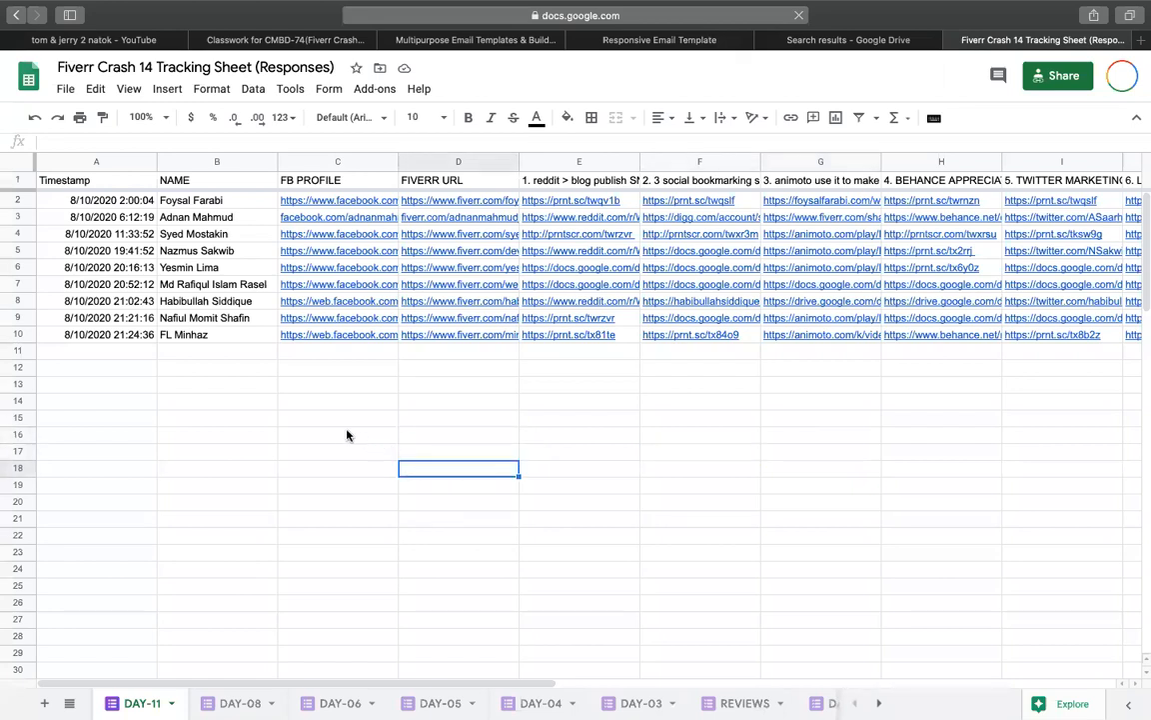
left_click(320, 452)
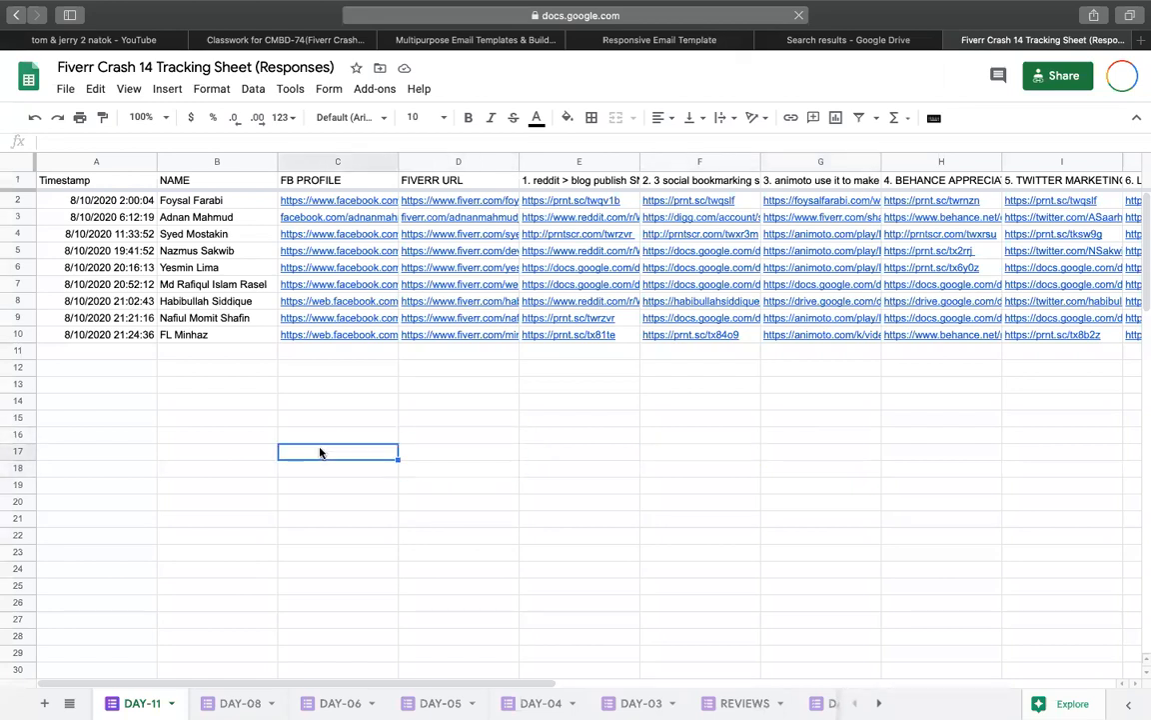
left_click(233, 438)
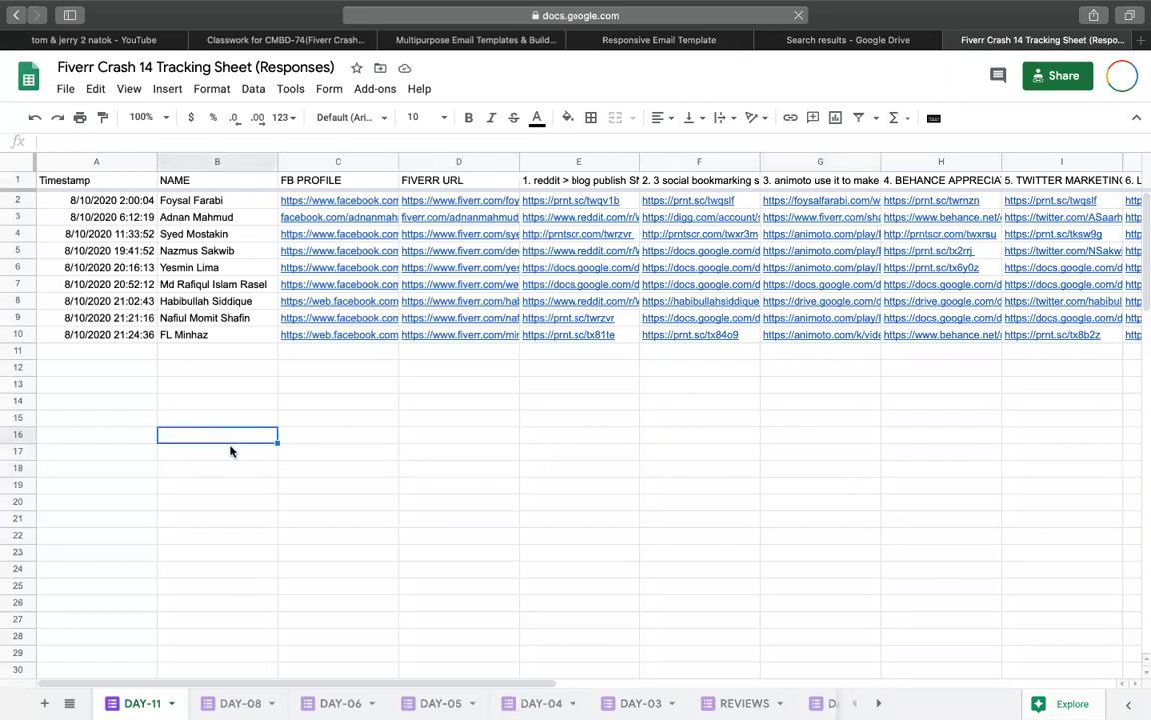
left_click(329, 452)
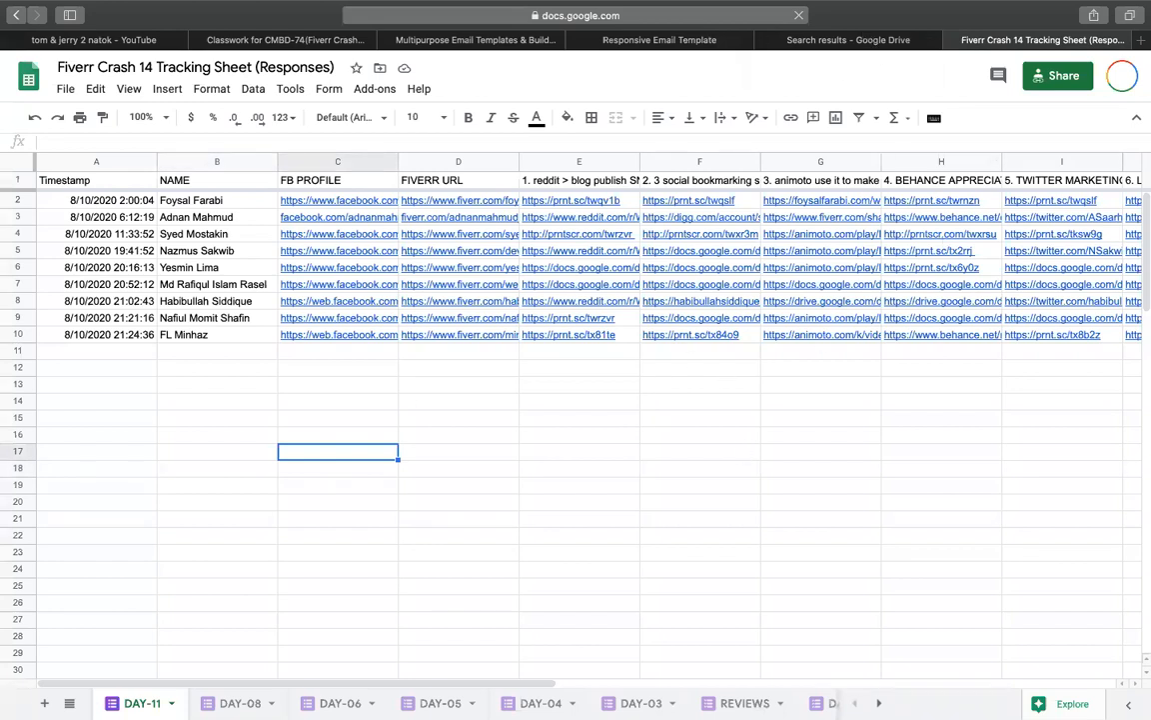
Copy the Fiverr profile links in cells G2 through G66 of the tracking spreadsheet's DAY-02 sheet
scroll(442, 702, "right", 3)
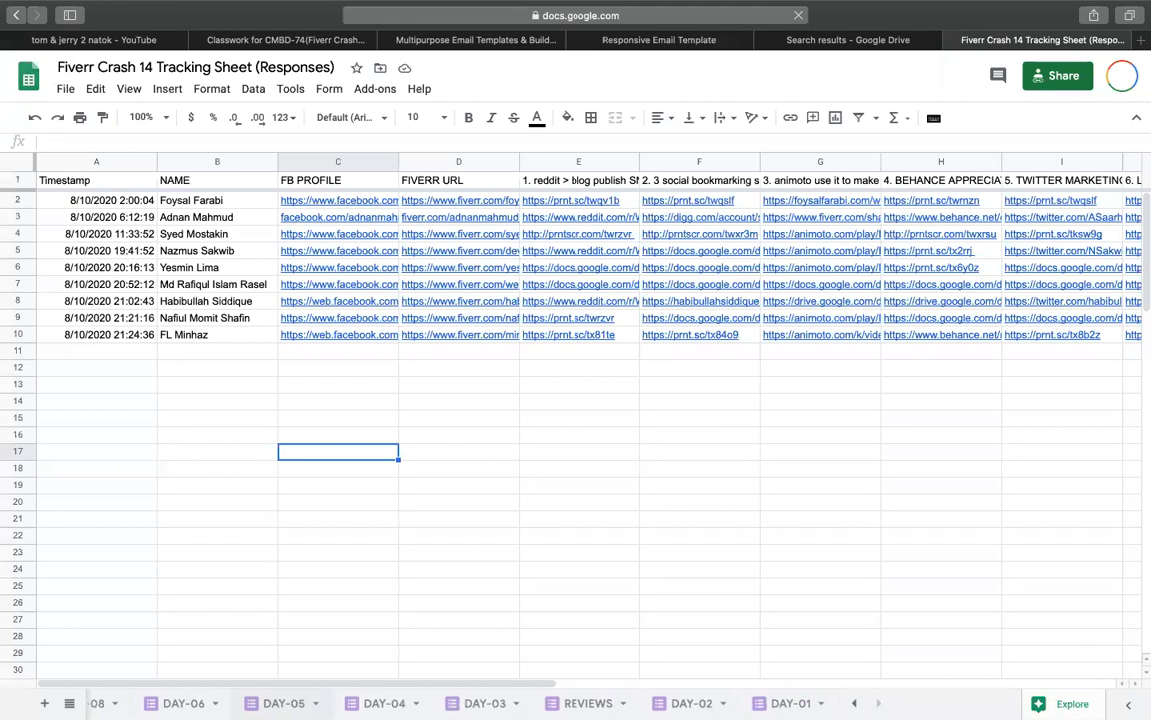
left_click(791, 703)
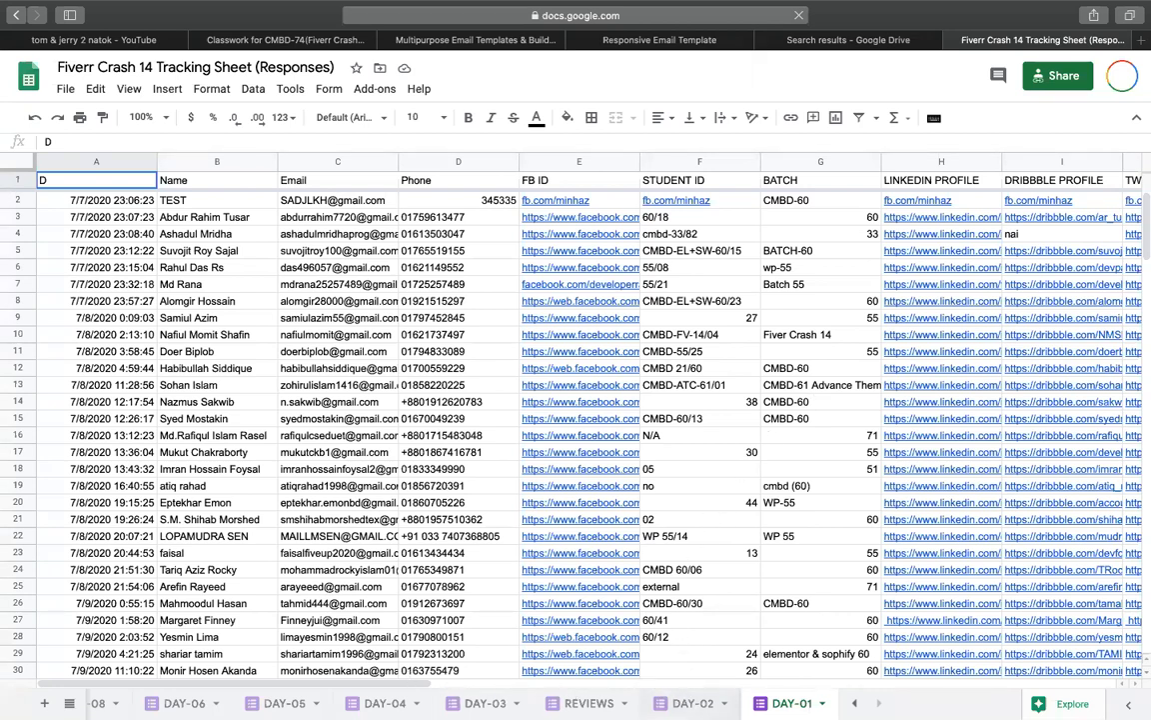
left_click(689, 702)
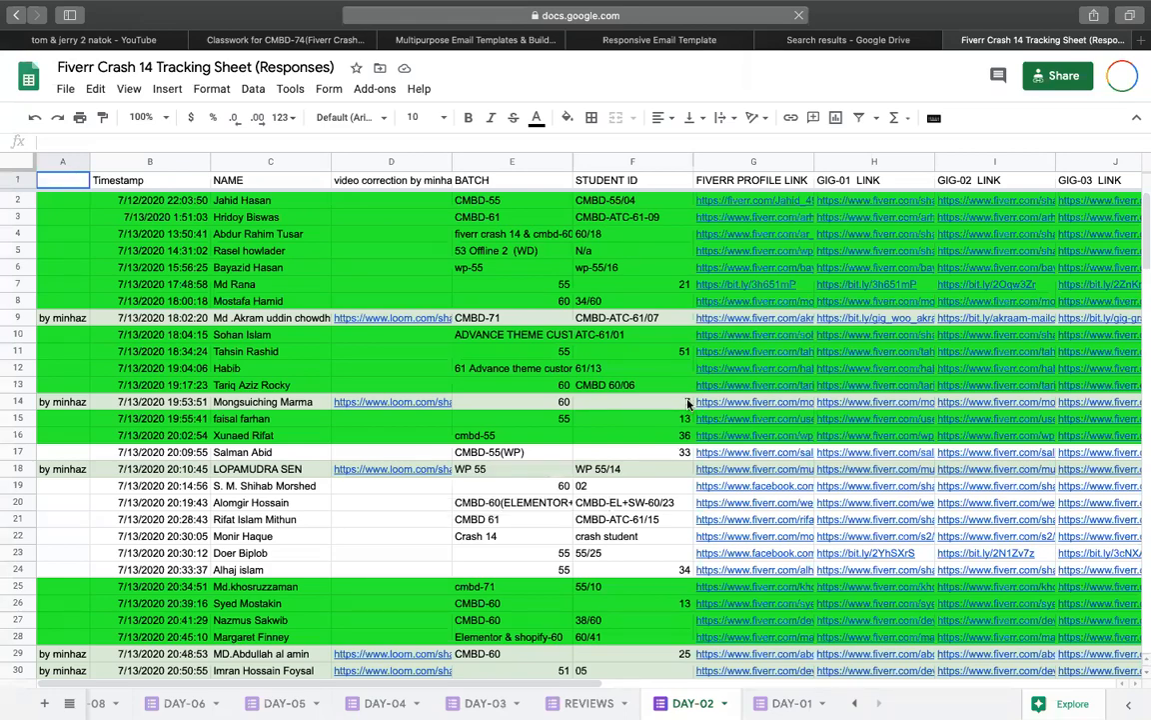
left_click(717, 203)
scroll(716, 203, "down", 10)
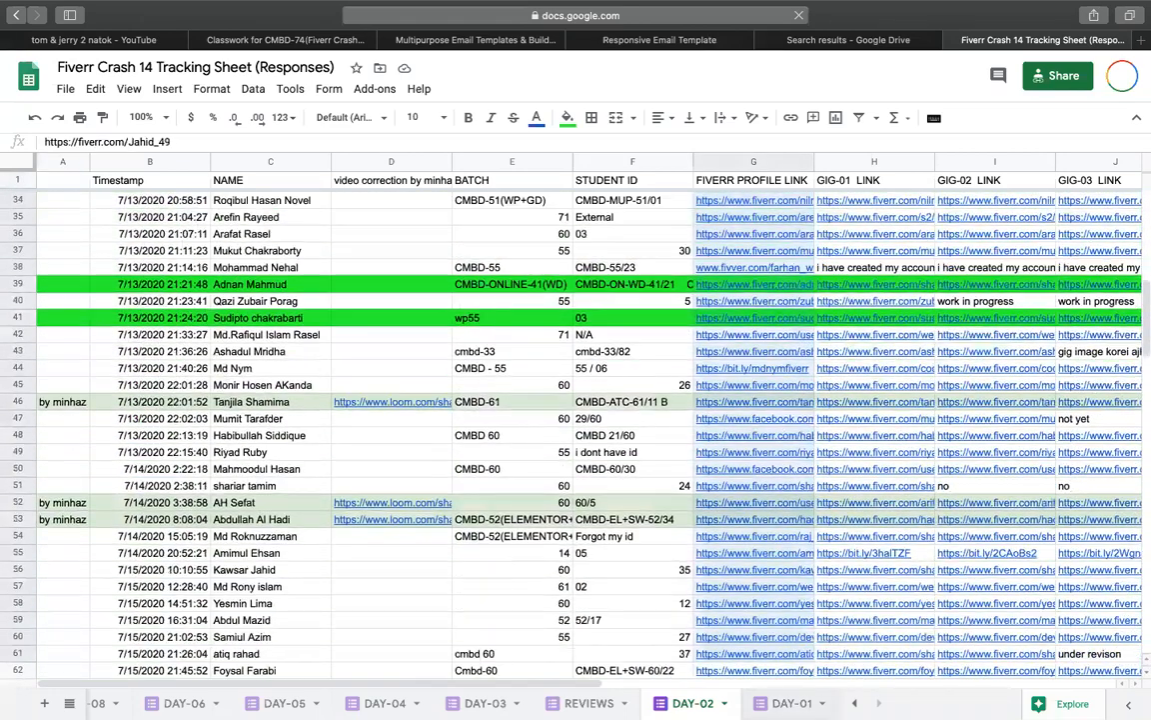
left_click_drag(754, 680, 754, 344)
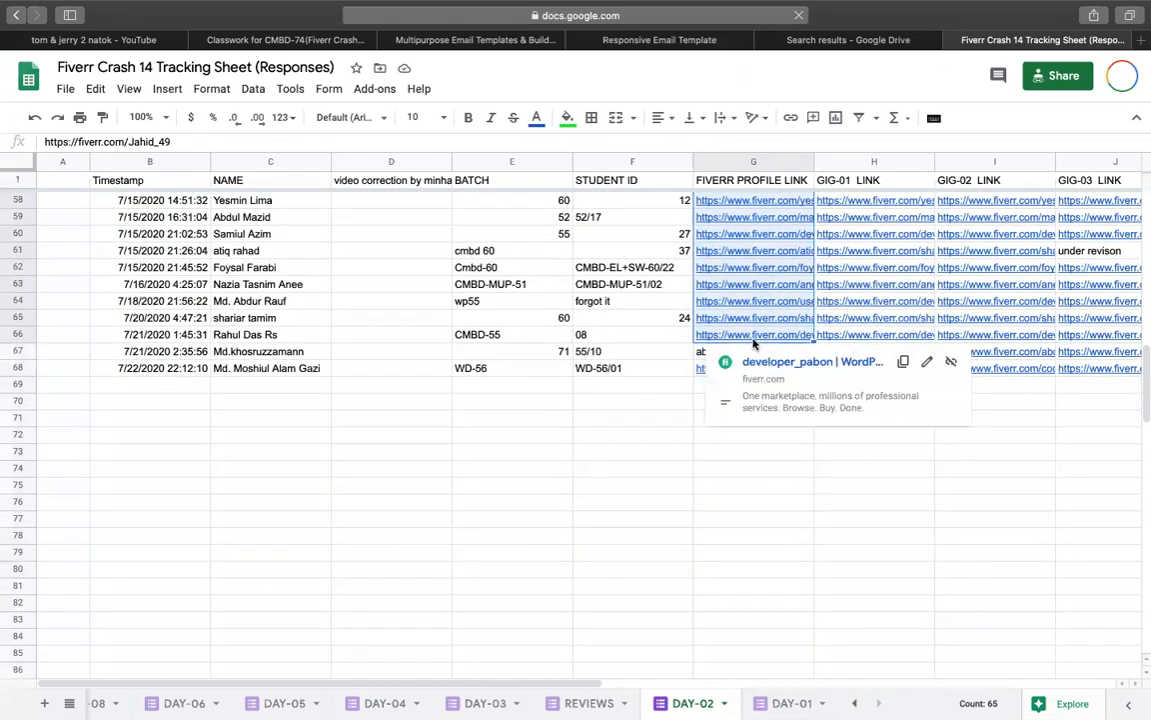
key("ctrl+c")
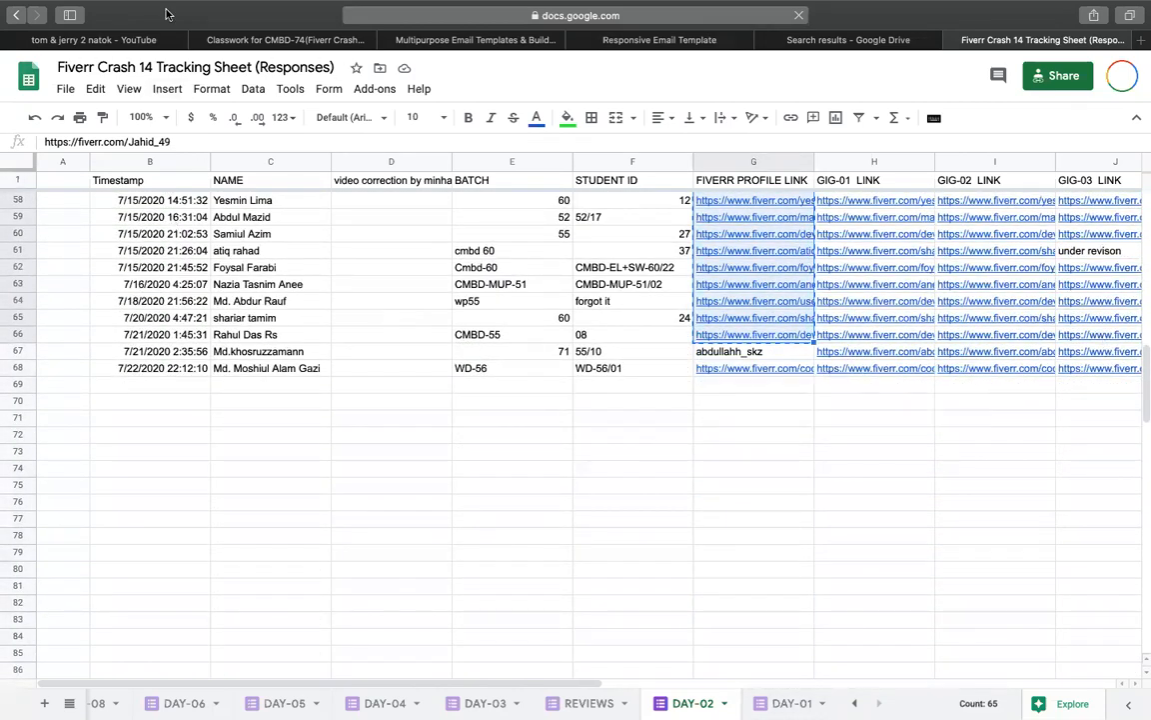
Create a new material titled "sample fiverr profile" in the CMBD-74(Fiverr Crash 15) classwork in Google Classroom
left_click(250, 42)
left_click(333, 142)
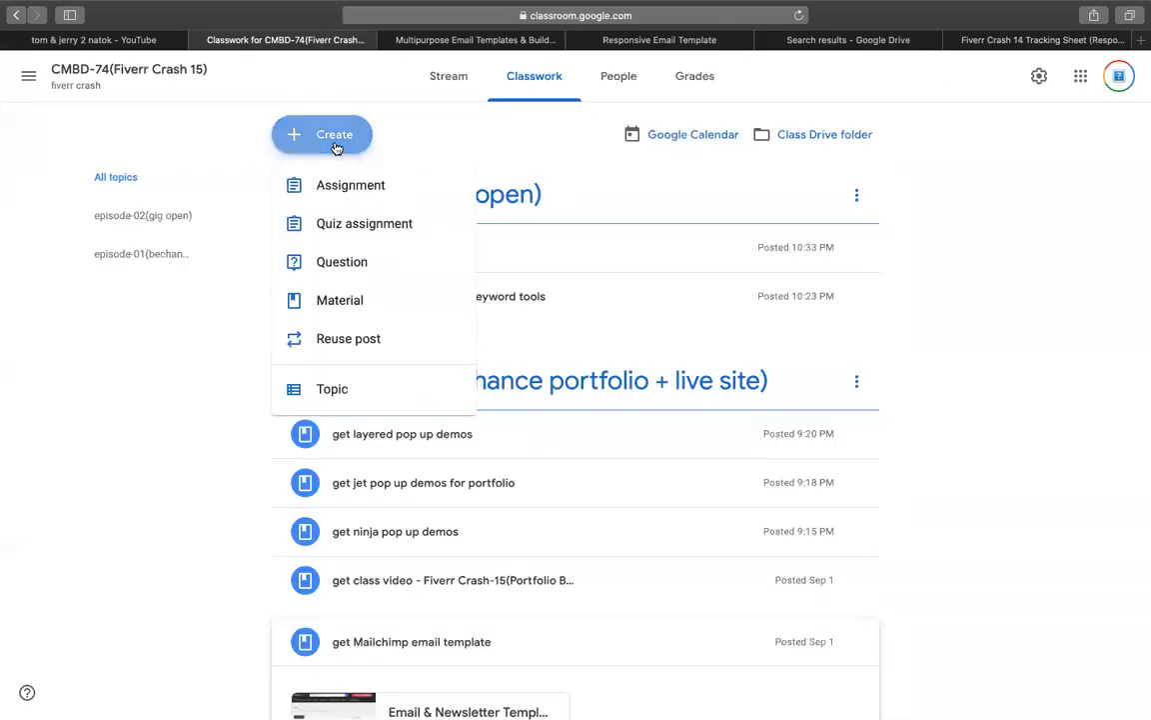
left_click(336, 148)
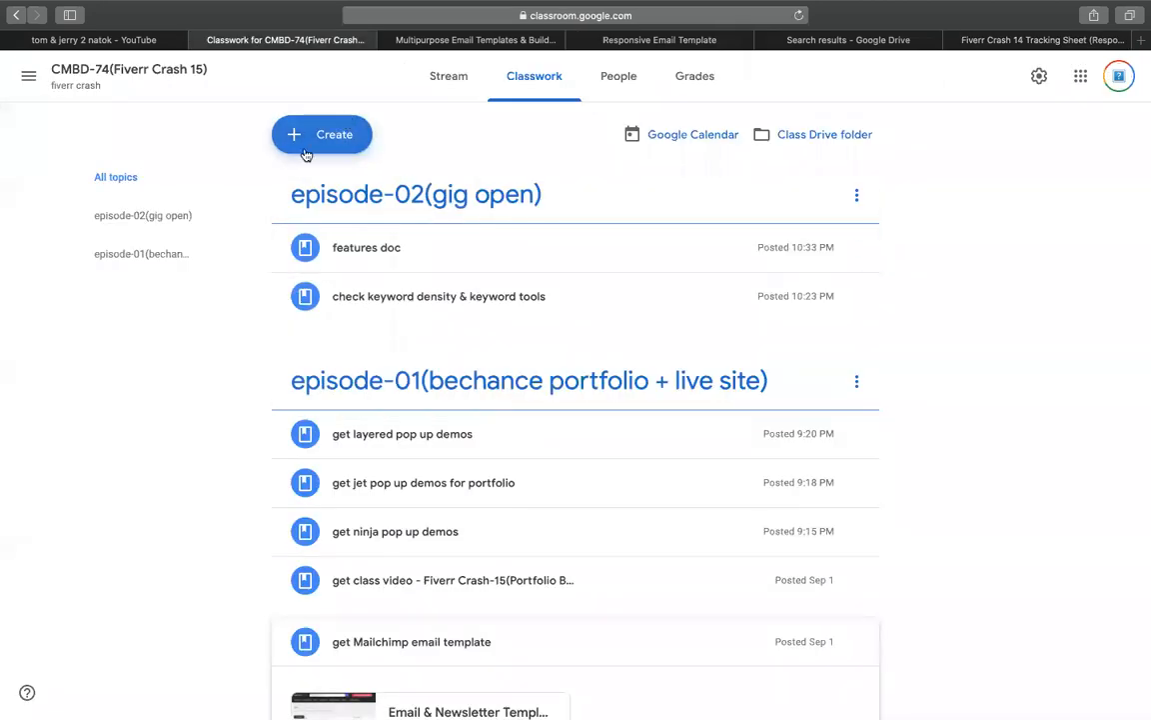
left_click(334, 141)
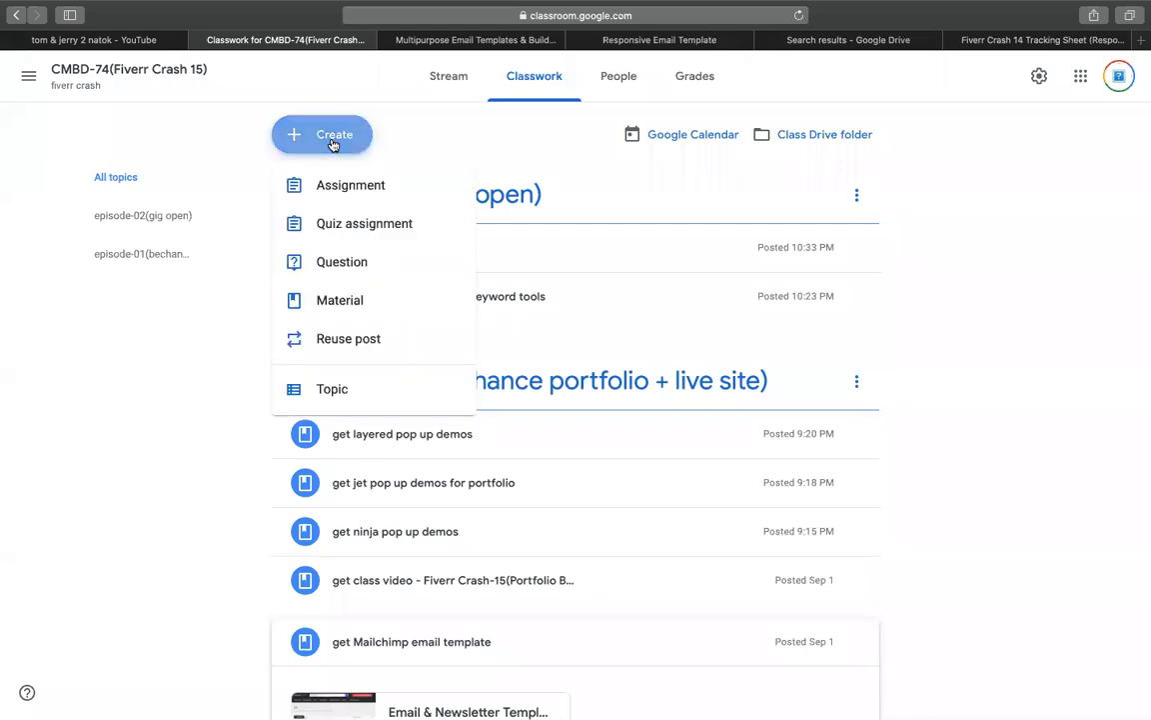
left_click(347, 296)
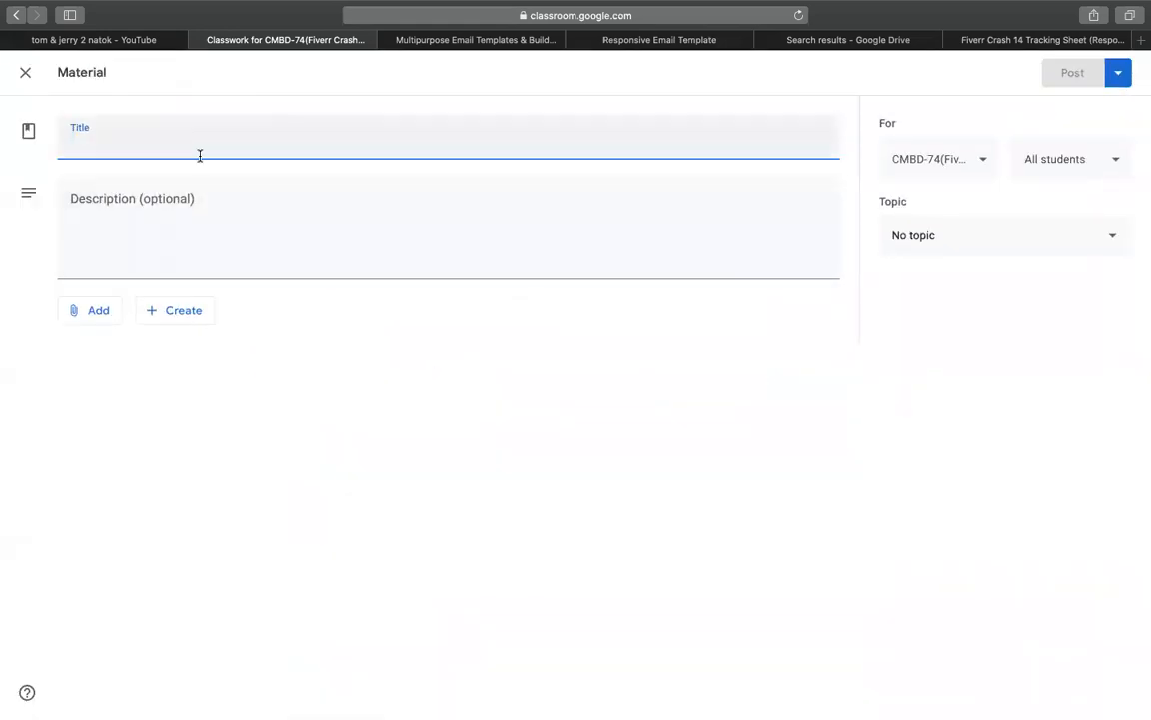
type("sampl")
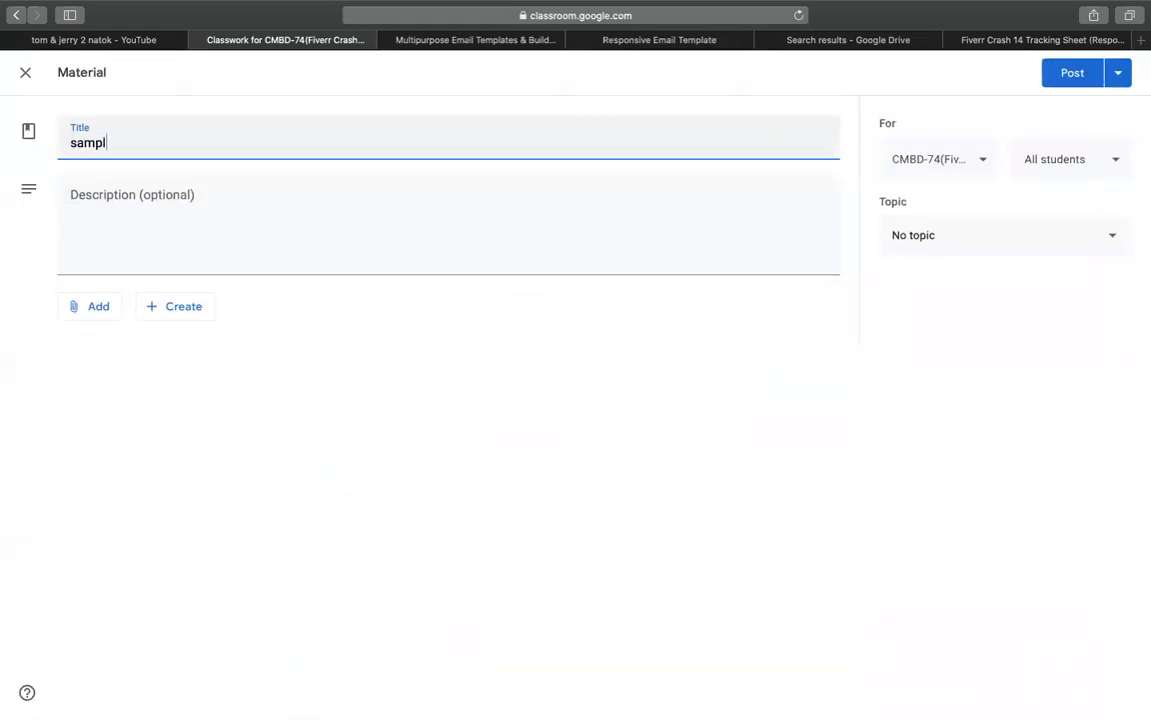
type("e gi")
key("BackSpace")
key("BackSpace")
type("fiverr profile")
Paste the copied profile links into the material's description, assign it to the topic "episode-02(gig open)", and post it
left_click(75, 197)
key("super+v")
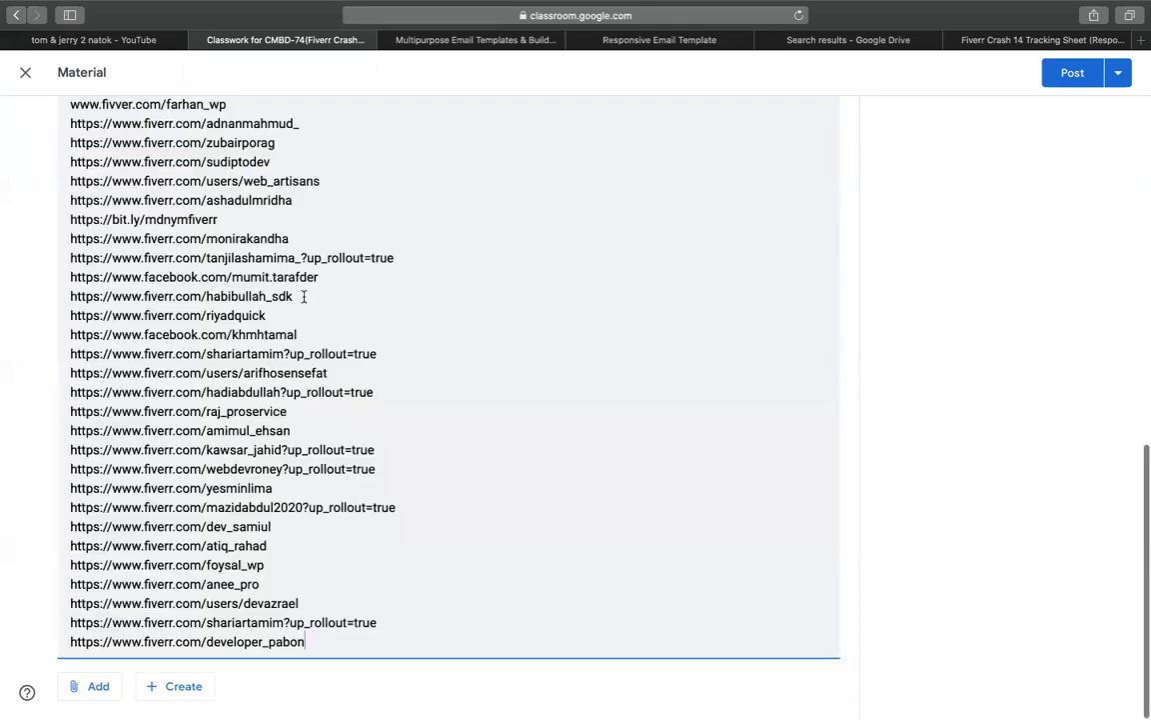
scroll(1021, 304, "up", 5)
scroll(1022, 303, "up", 4)
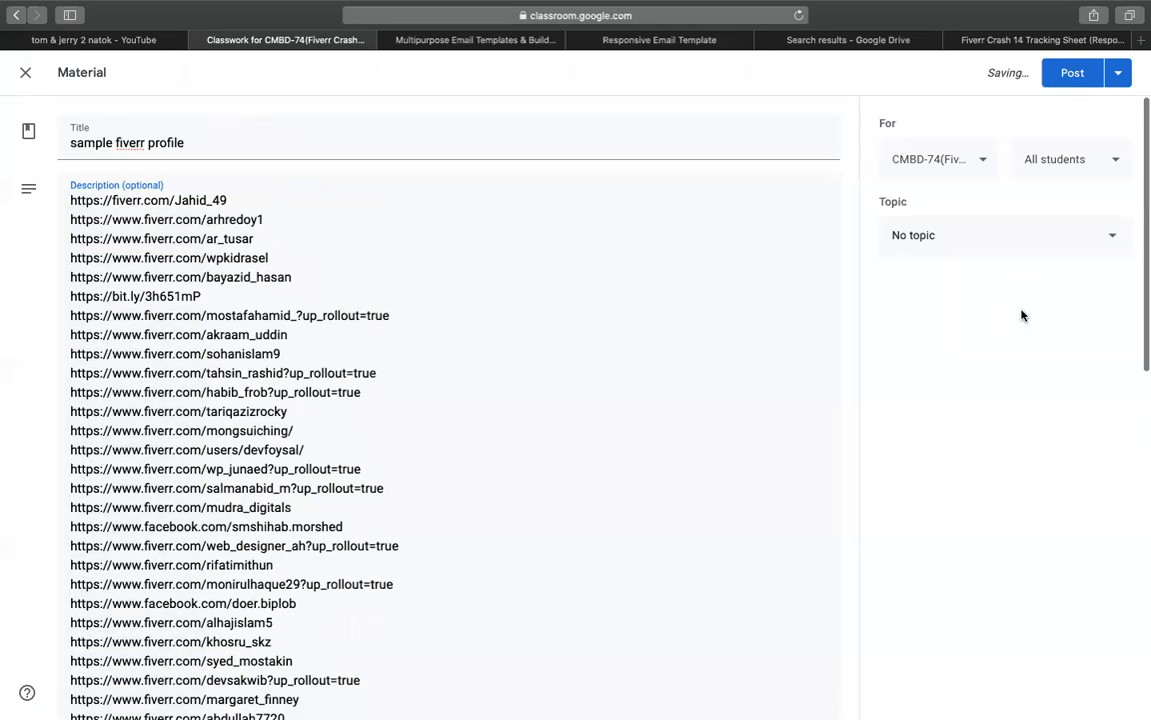
left_click(924, 238)
left_click(918, 362)
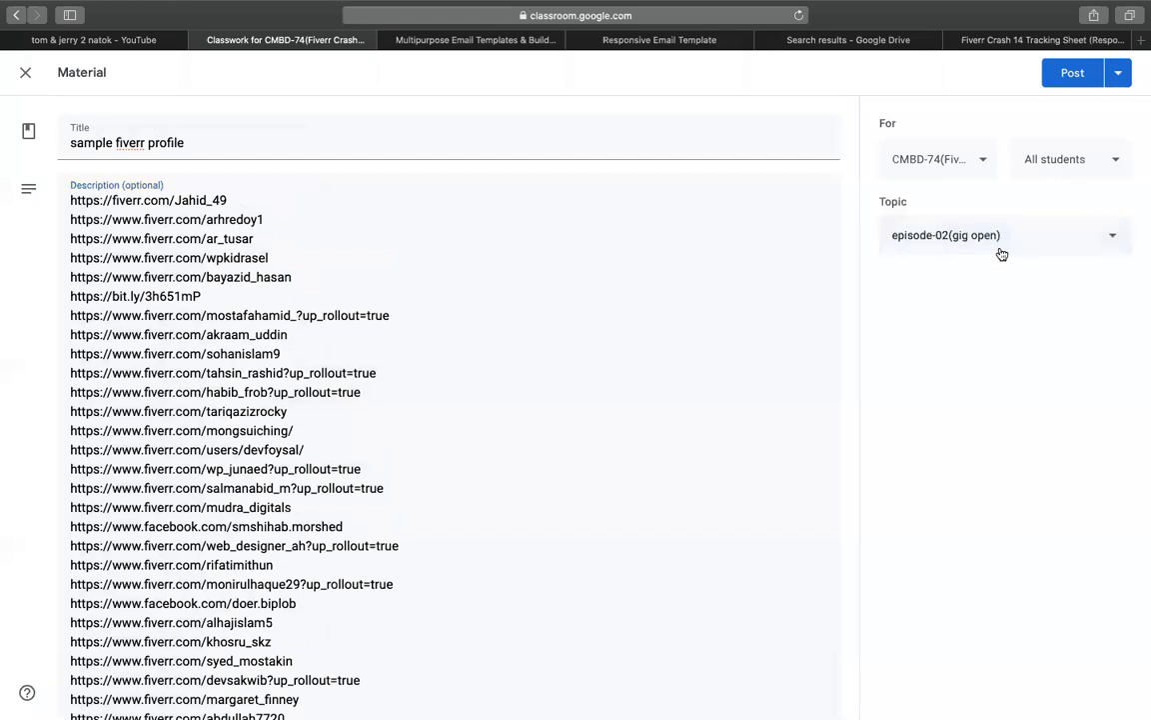
left_click(1073, 72)
Open the Fiverr profile linked in row 62 of the DAY-02 sheet, and its ecommerce website and WooCommerce setup gig
left_click(1044, 40)
left_click(765, 267)
left_click(779, 304)
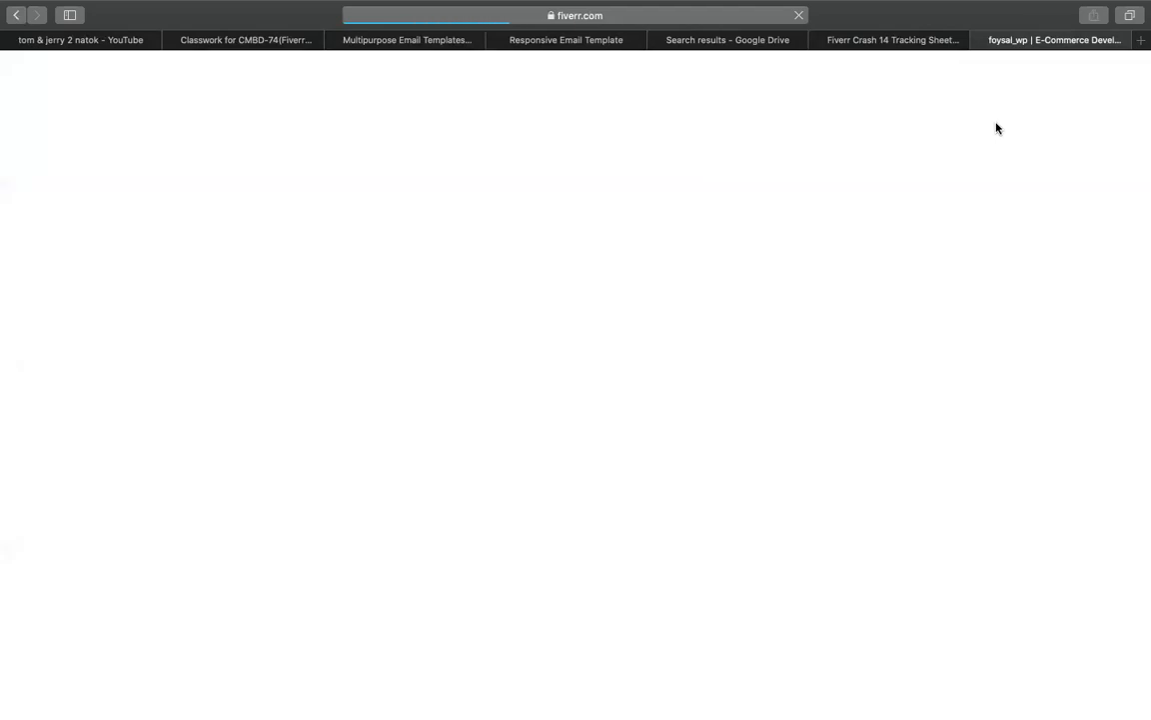
scroll(668, 385, "down", 1)
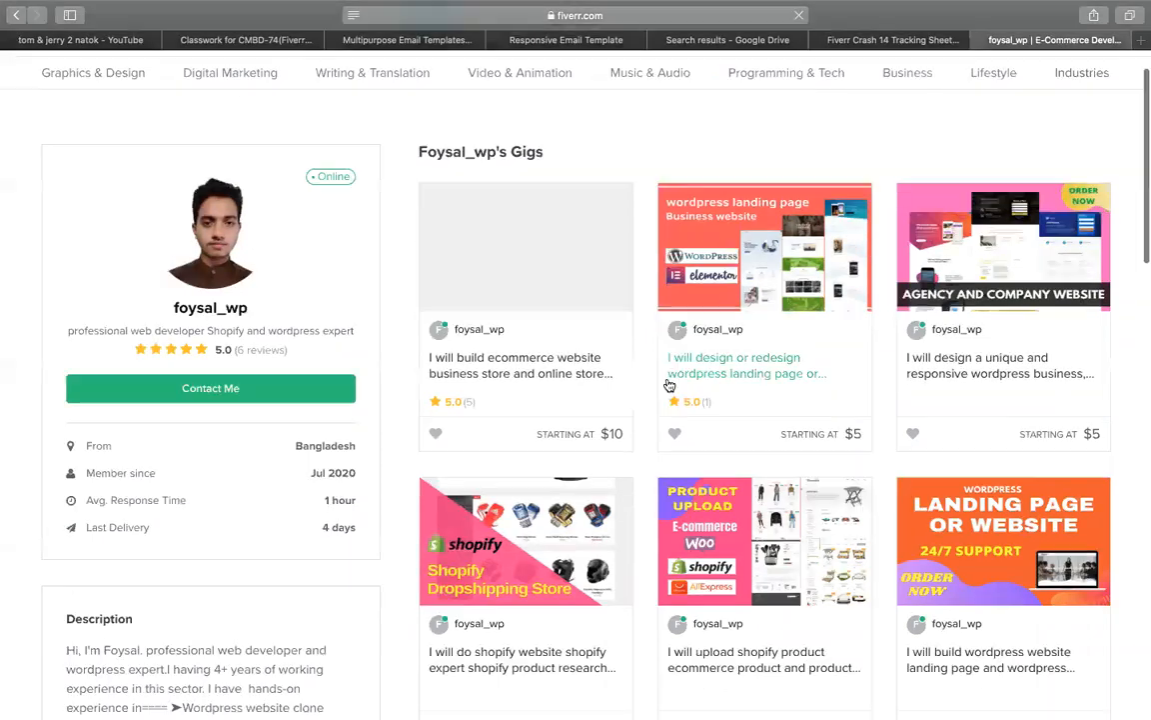
left_click(487, 375)
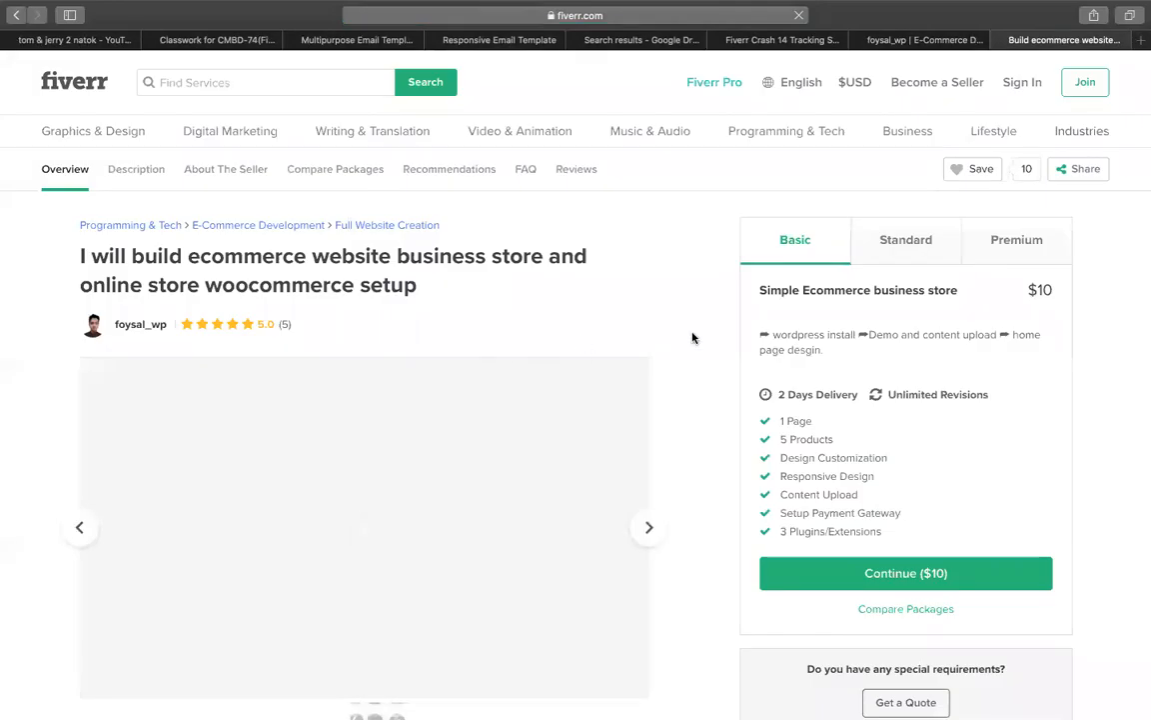
Examine the ecommerce gig's service description, package comparison, and FAQ section
scroll(692, 336, "down", 6)
scroll(121, 346, "up", 1)
left_click_drag(259, 329, 45, 318)
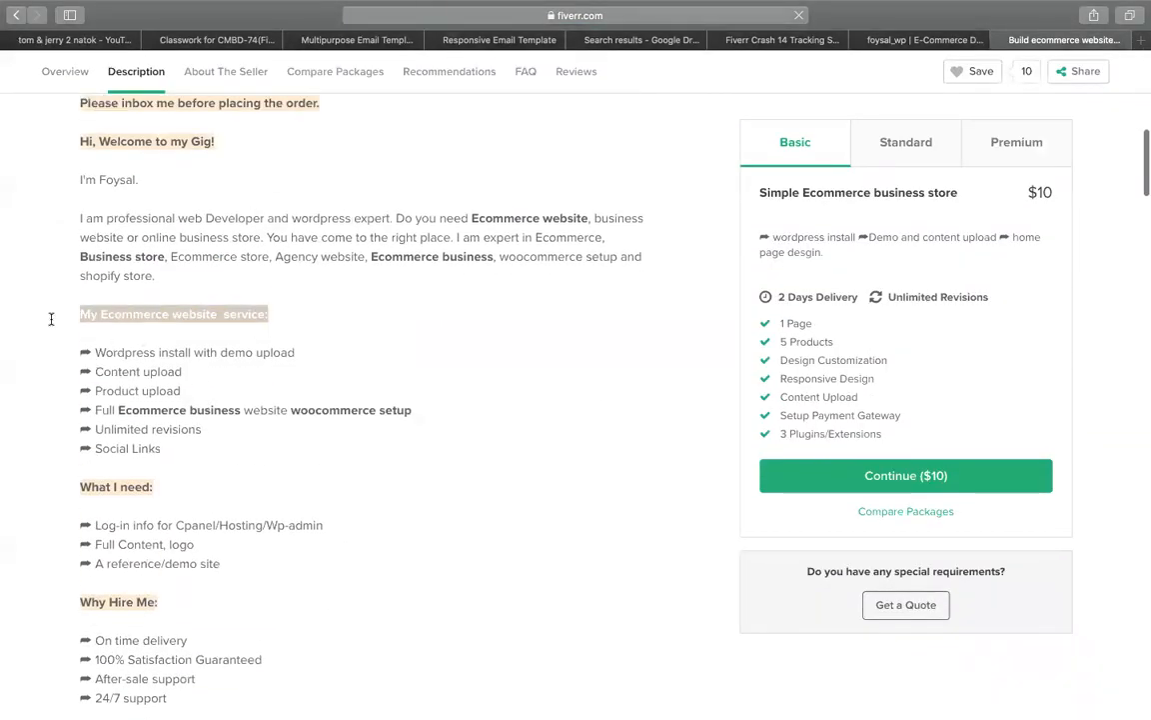
left_click(82, 362)
left_click_drag(132, 409, 230, 406)
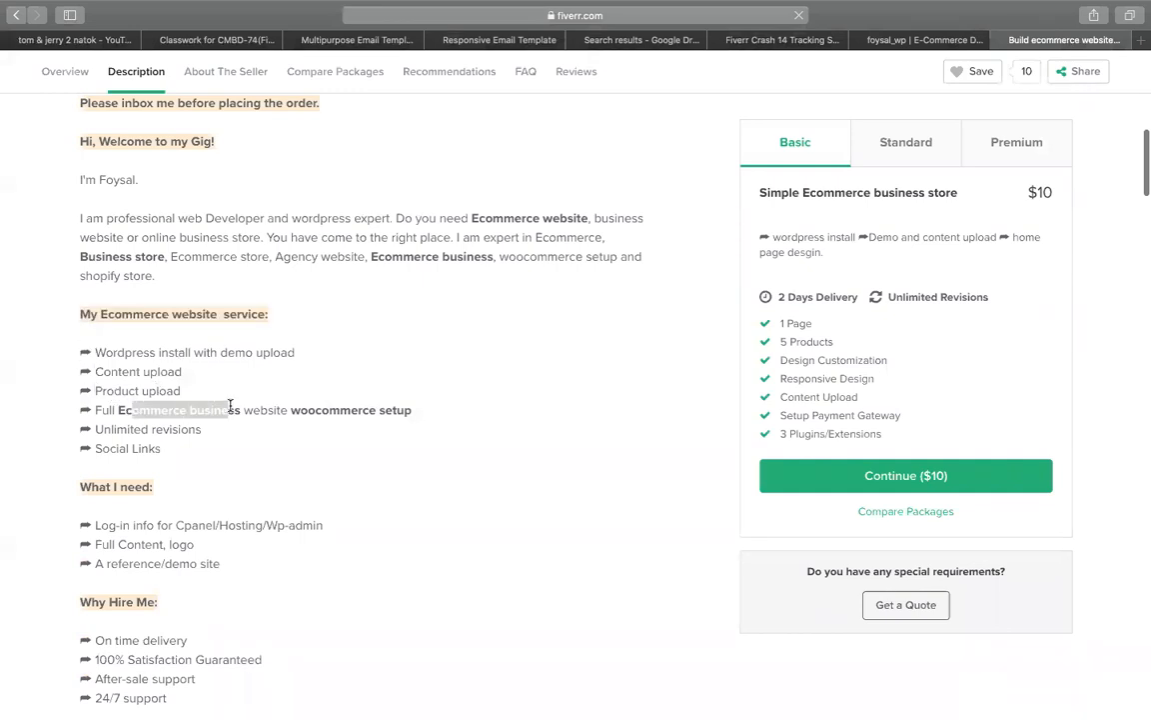
scroll(179, 382, "down", 8)
scroll(427, 398, "down", 20)
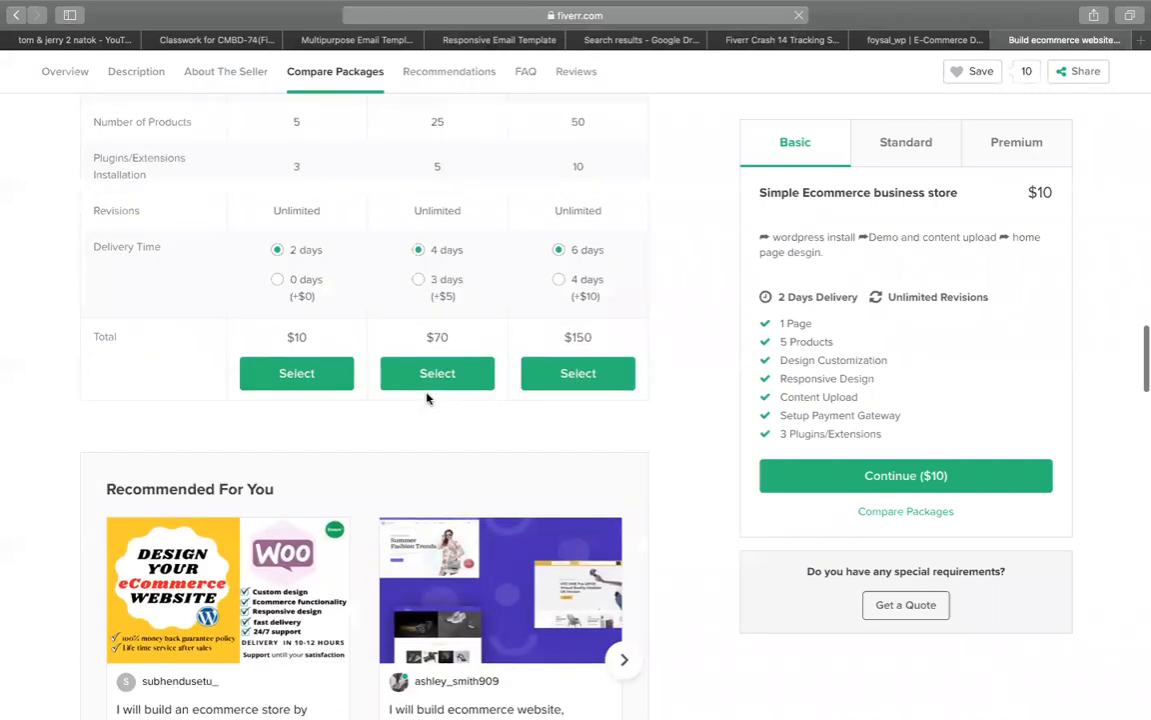
scroll(510, 432, "down", 10)
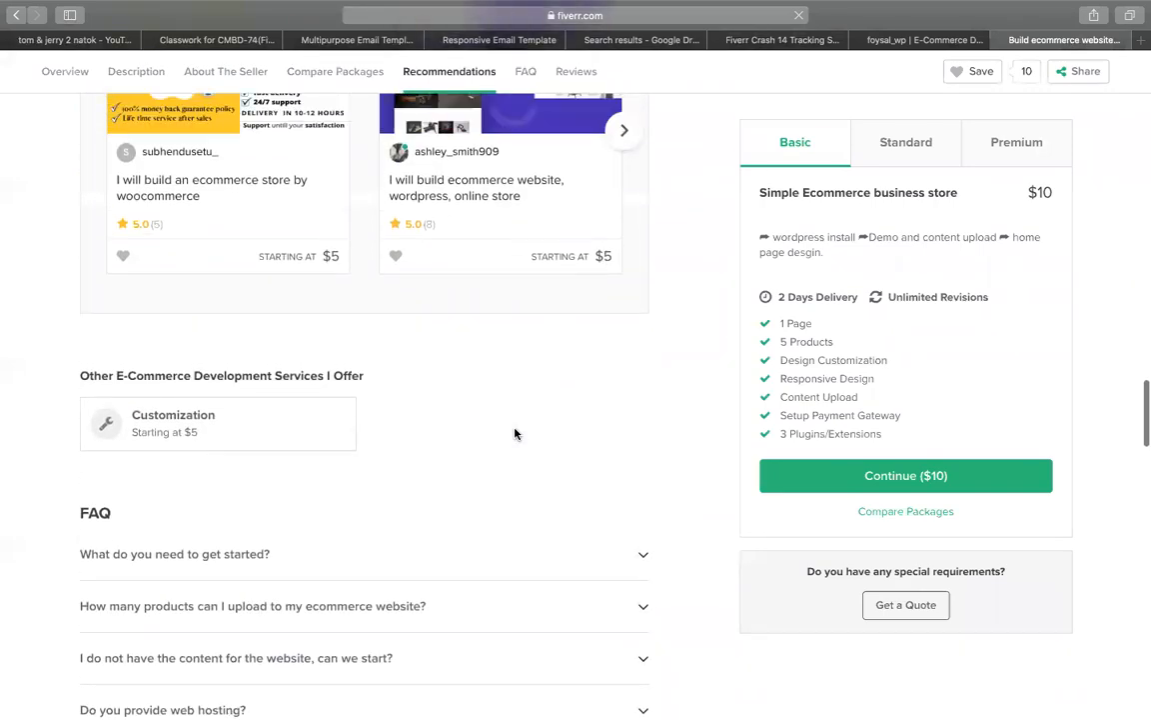
Return to the start of the gig page and reread the description's introduction and ecommerce service list
scroll(514, 432, "up", 10)
scroll(514, 431, "up", 20)
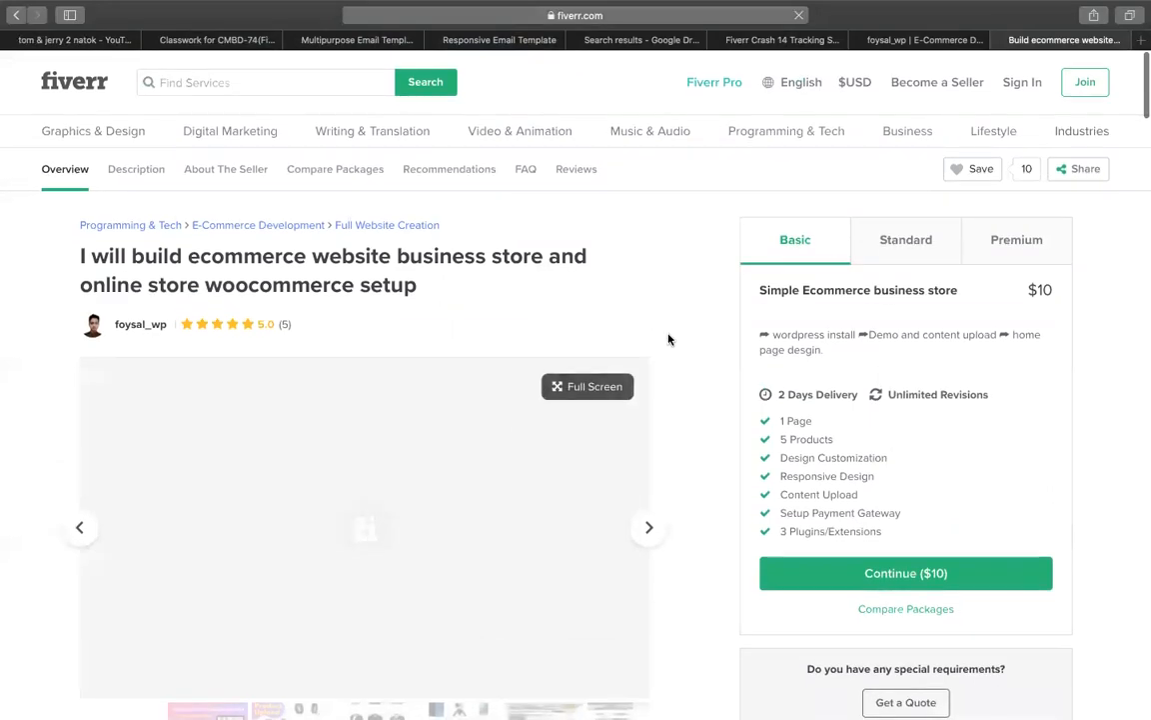
scroll(668, 336, "down", 5)
scroll(669, 339, "down", 5)
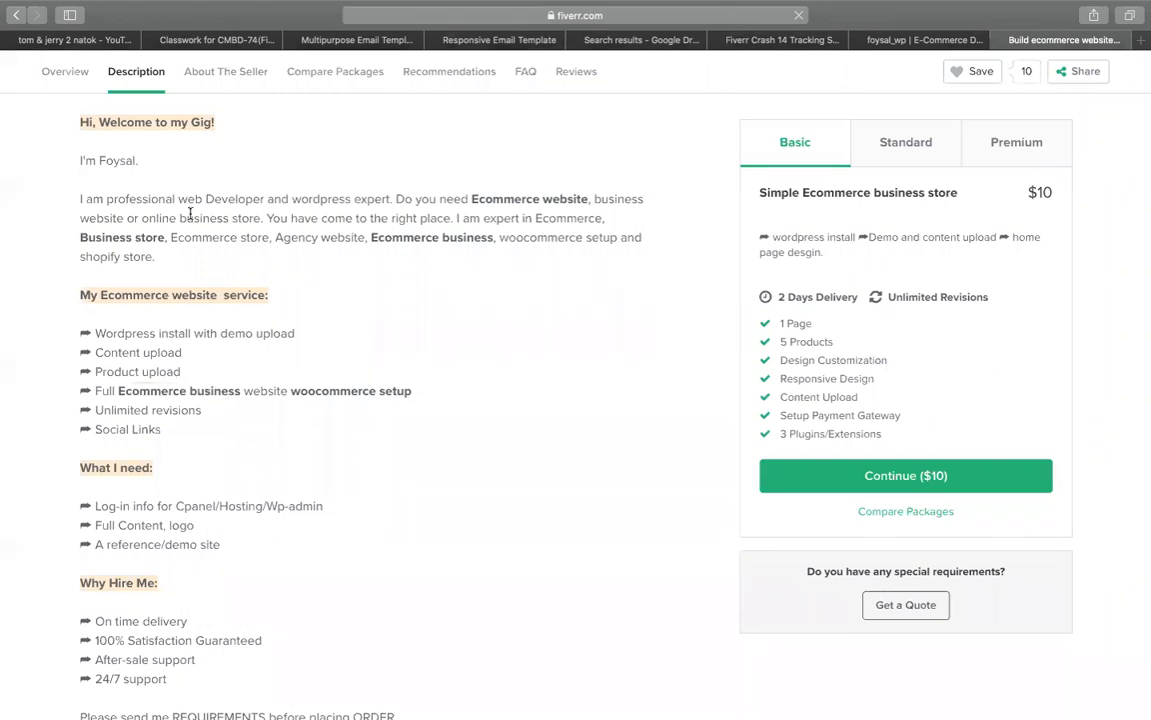
left_click_drag(64, 140, 79, 190)
triple_click(163, 411)
left_click(160, 392)
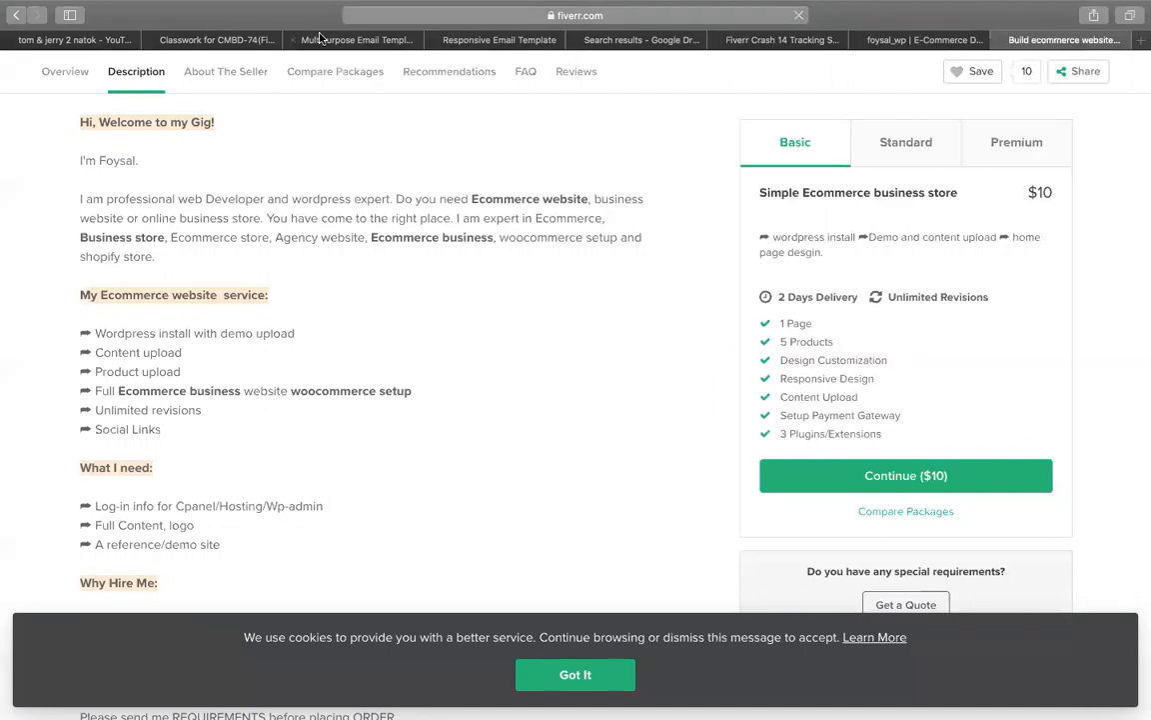
Create a new assignment titled "assignment-01" in the CMBD-74(Fiverr Crash 15) classwork
left_click(230, 44)
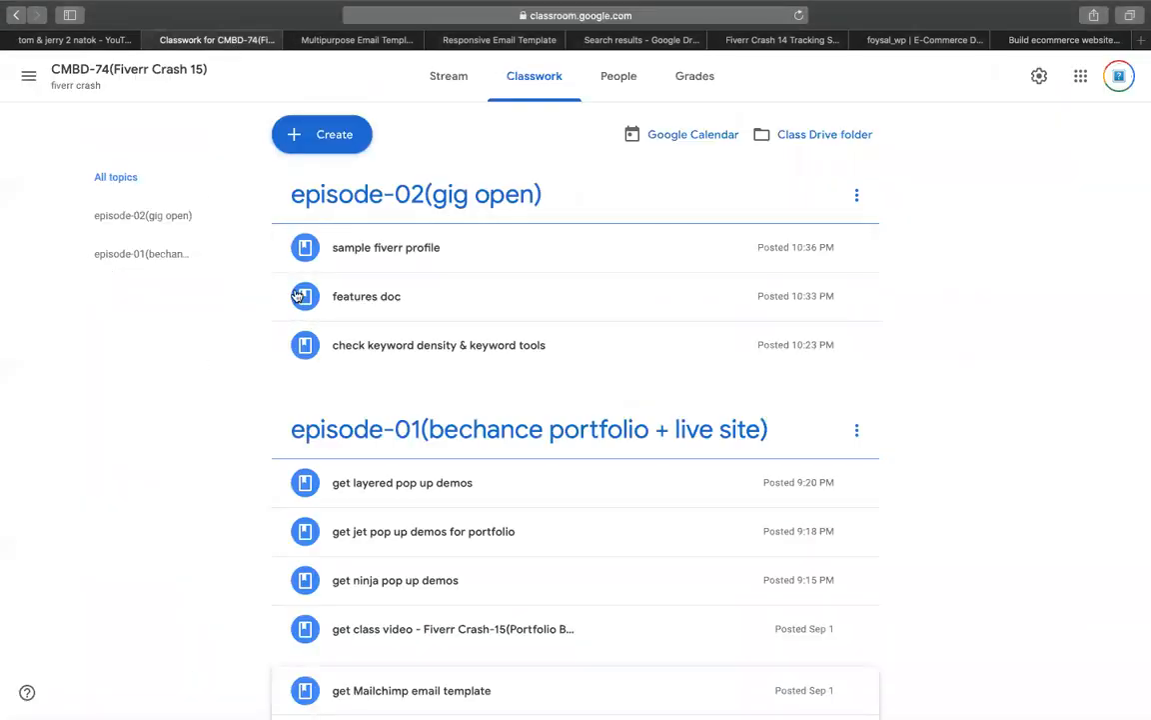
left_click(291, 134)
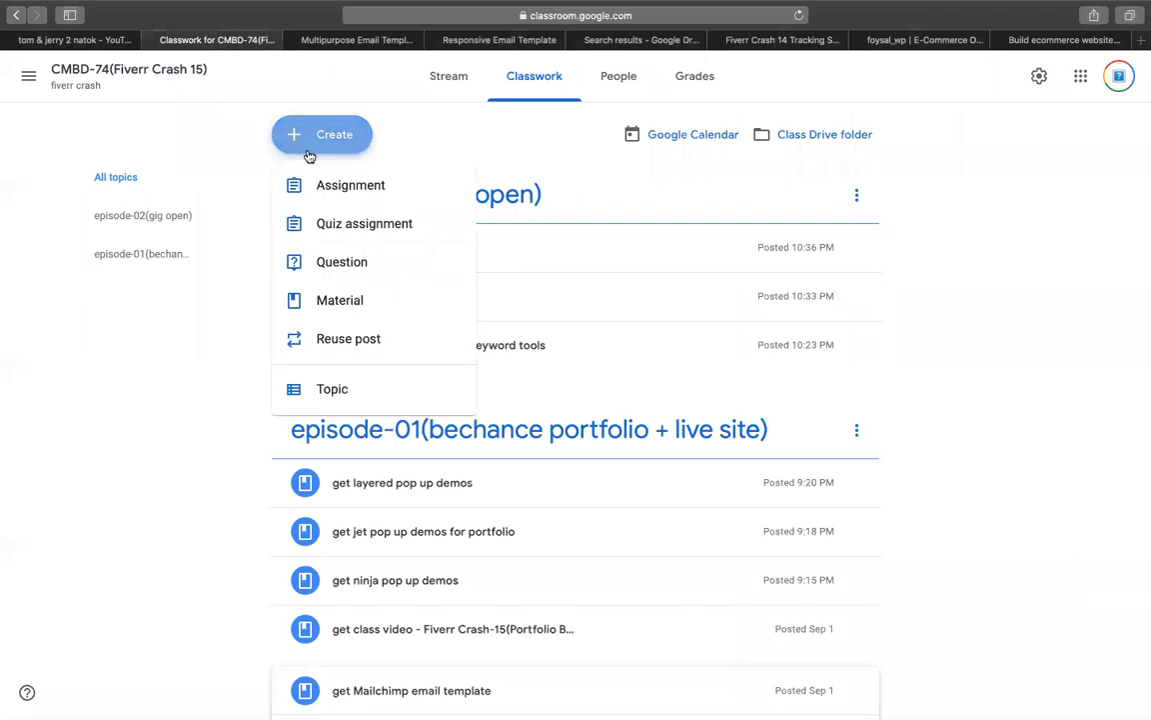
left_click(338, 202)
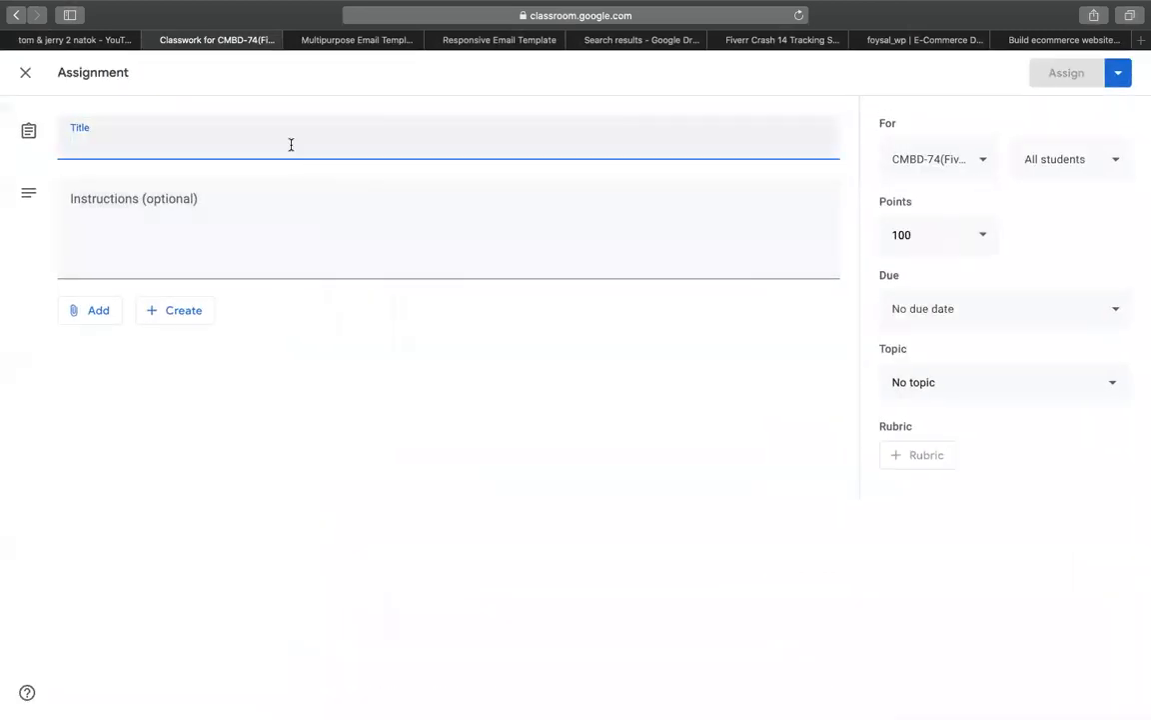
type("assignment-01")
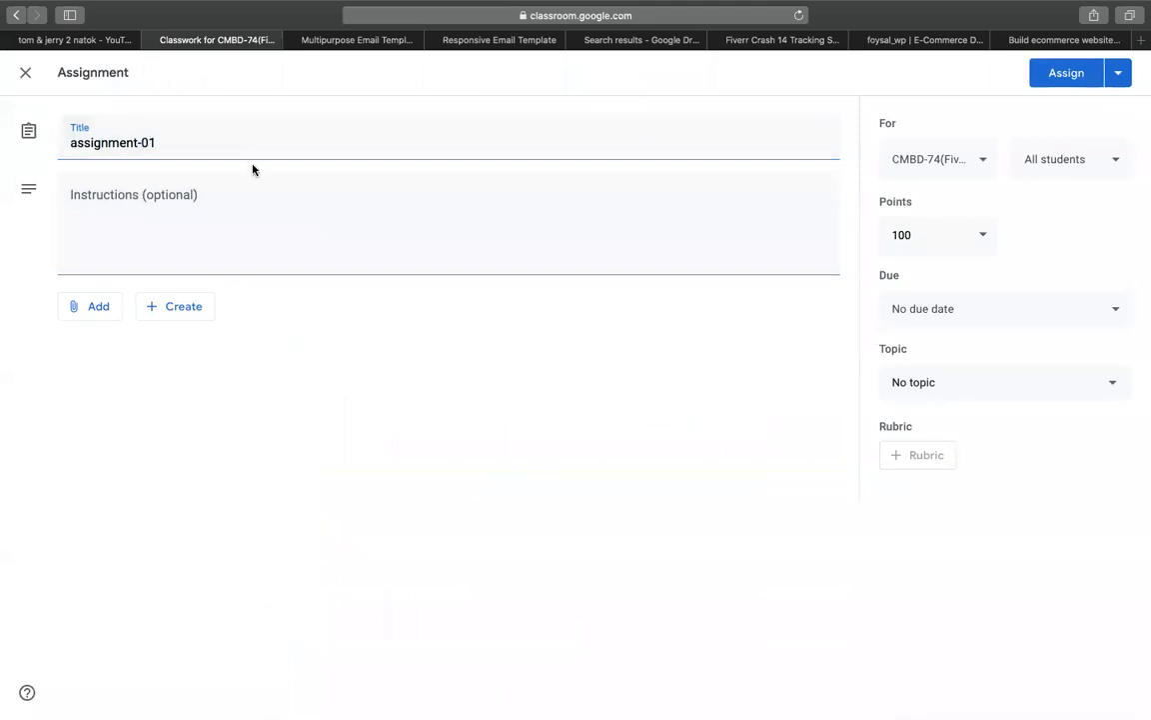
Write the assignment instructions "create 3 gigs :" with the numbered items "WooCommerce website", "landing and full site with elementor" and "gravity form"
left_click(200, 197)
type("create 3 gig")
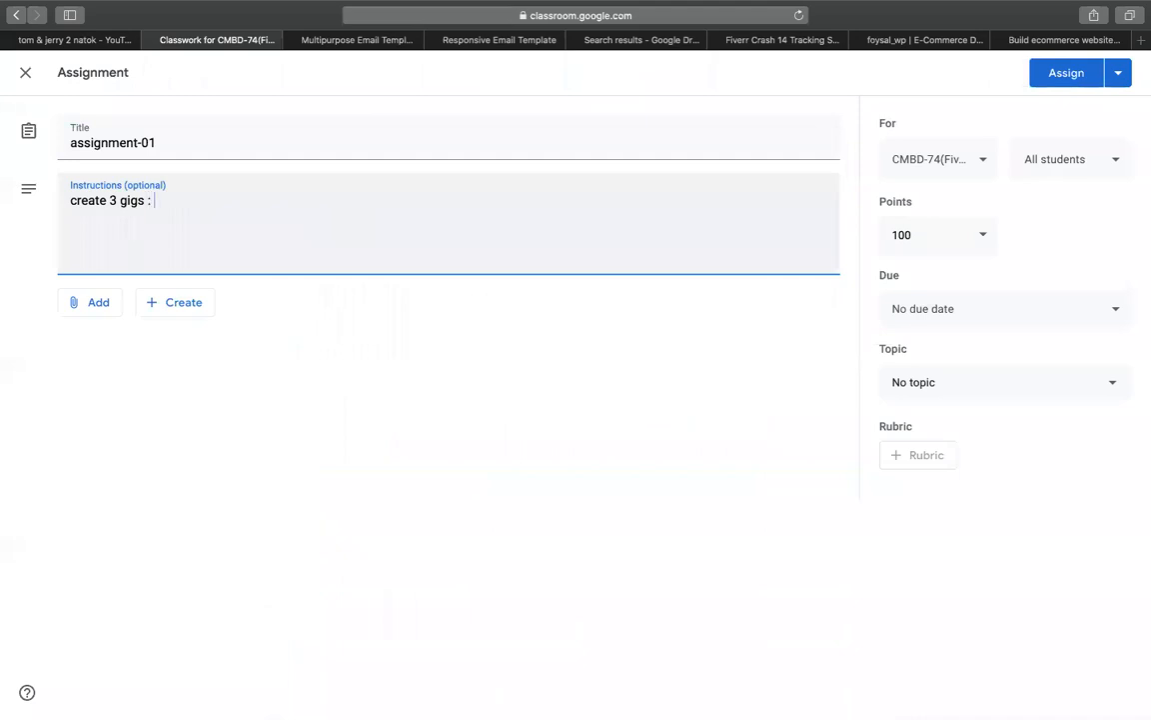
type("s :")
key("Return")
type("1. WooCommerce ")
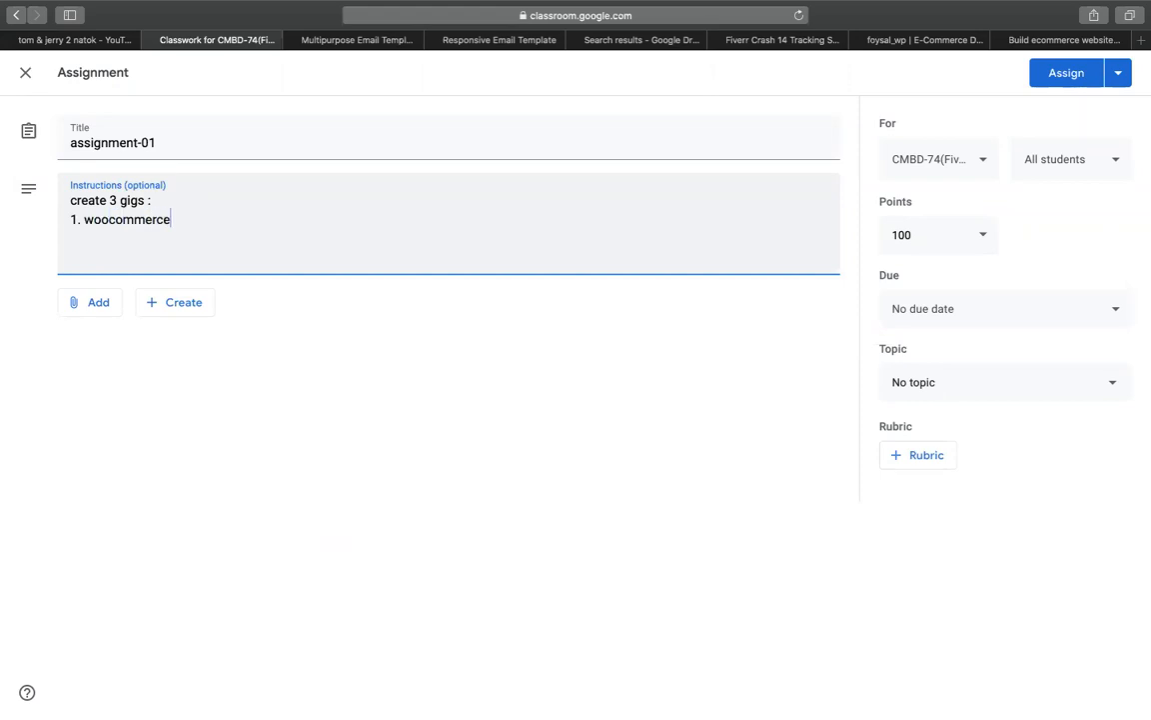
type("website ")
type("2.")
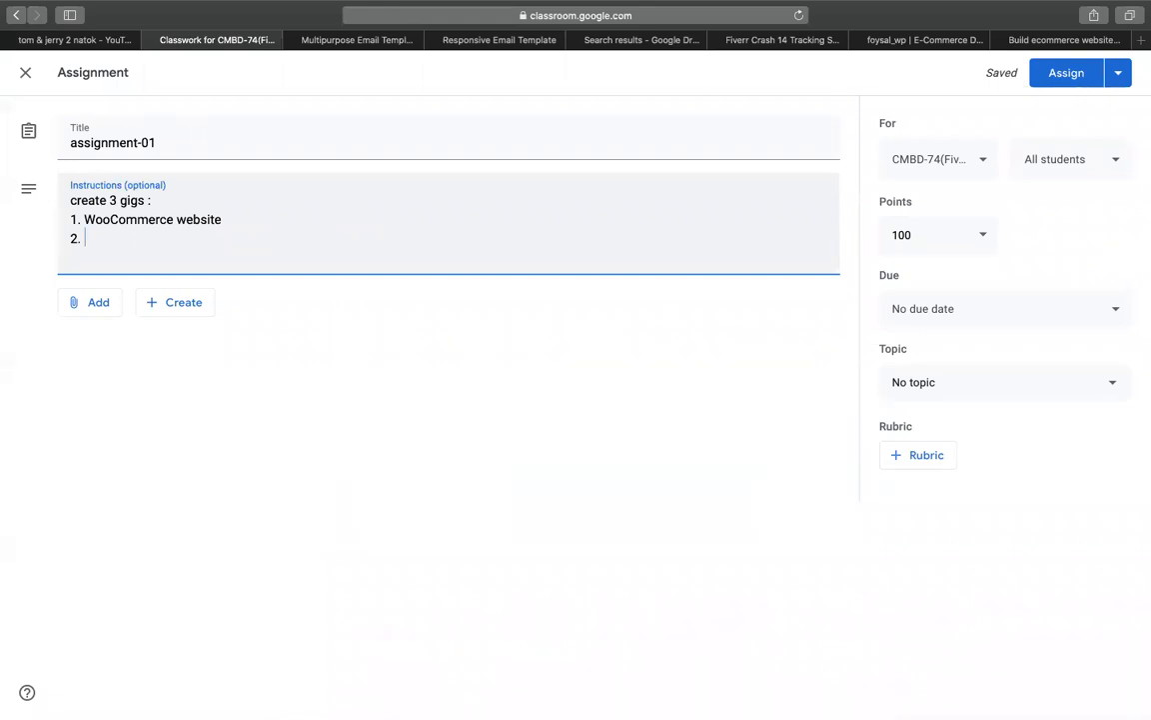
type("landing and full site wi")
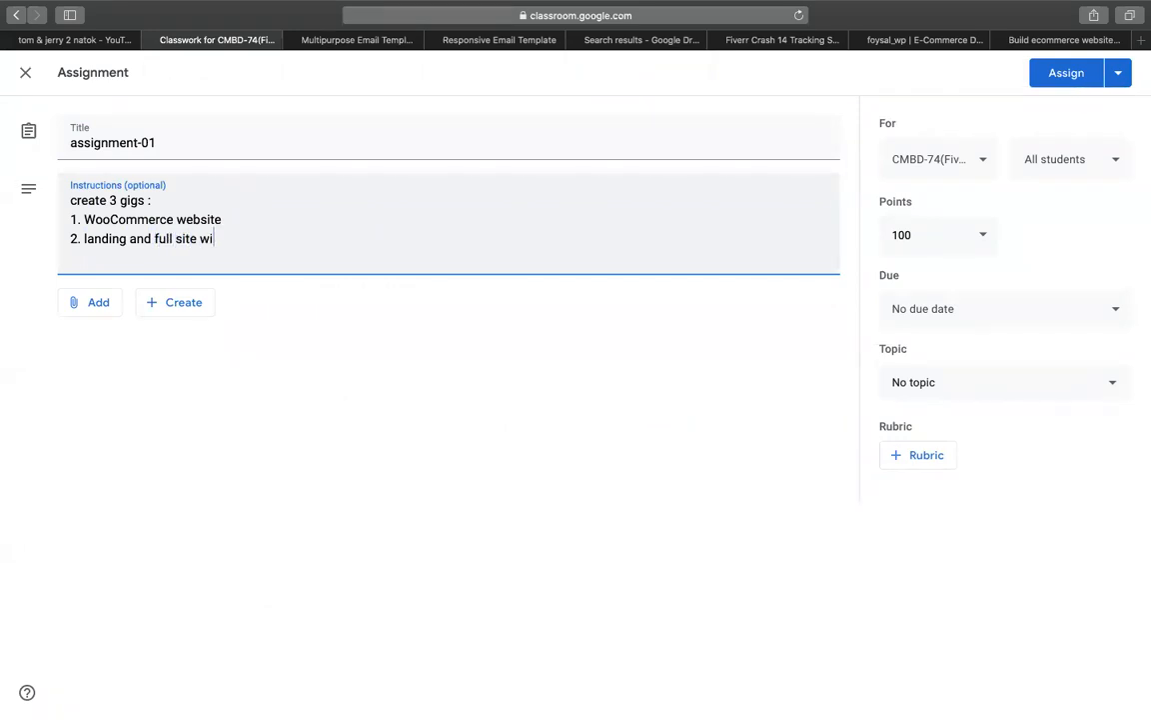
type("th elementor")
key("Return")
type("3. gravity form")
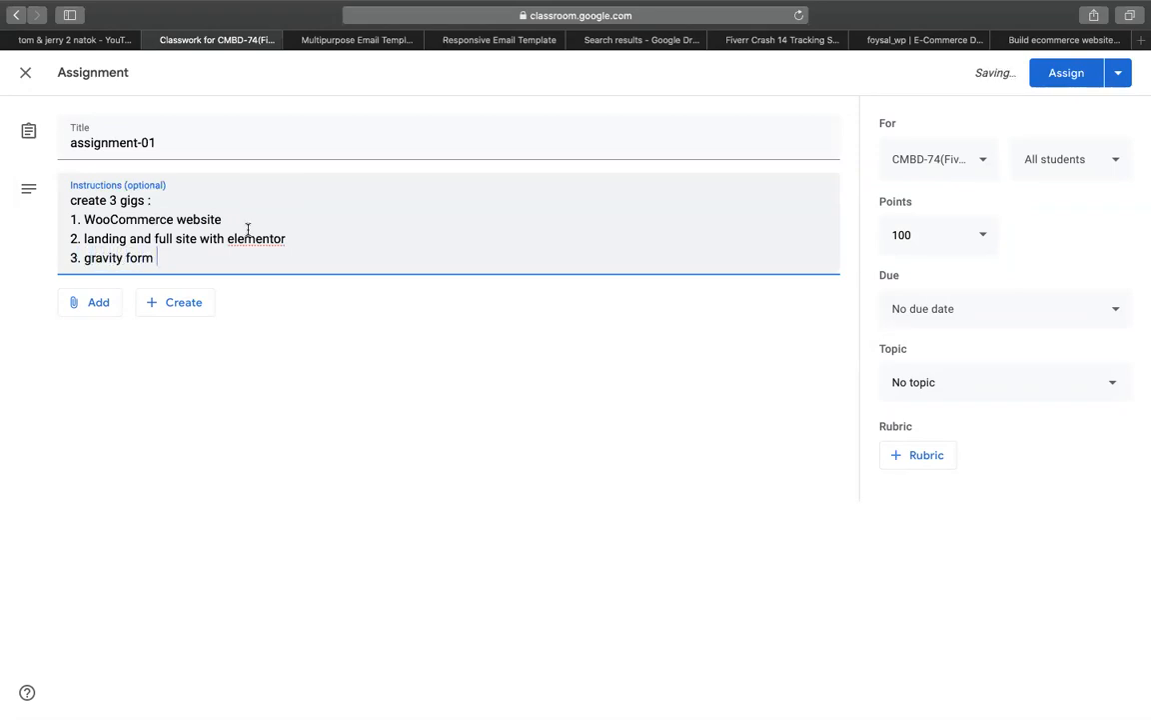
Add "(shopify)" to the WooCommerce item and the closing line "make 3 docs and submit here" below a blank line after the list
left_click(243, 221)
type("(shopify)")
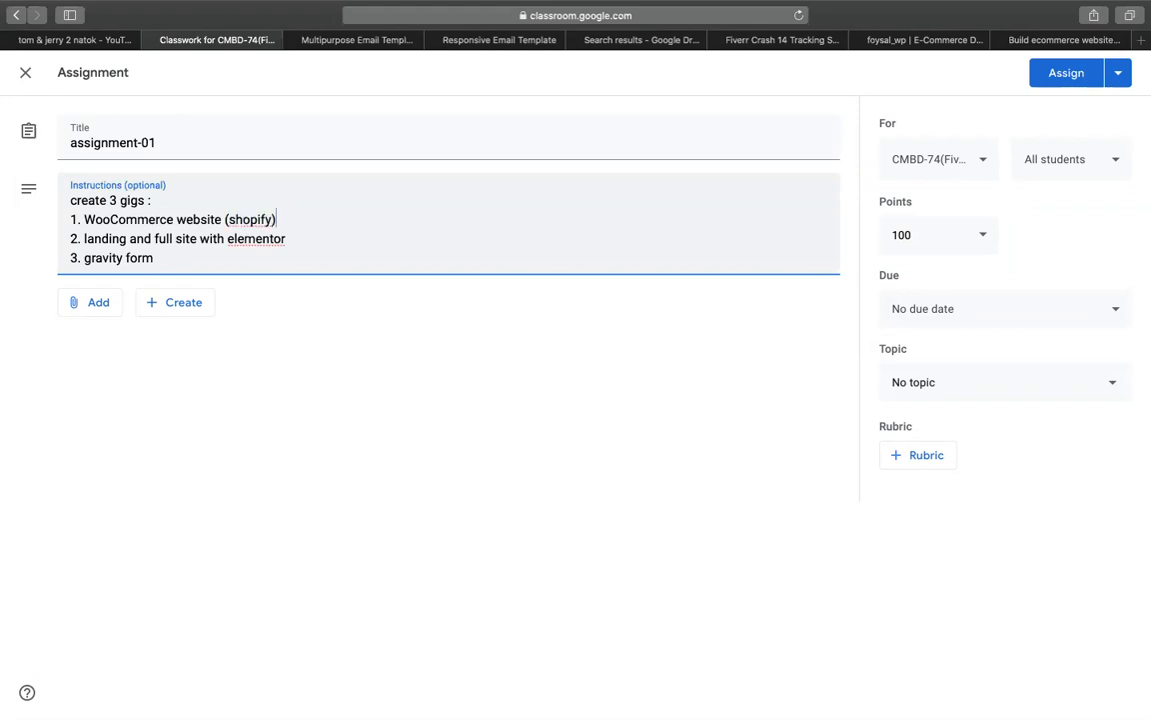
left_click(211, 203)
left_click(166, 260)
key("Return")
key("Return")
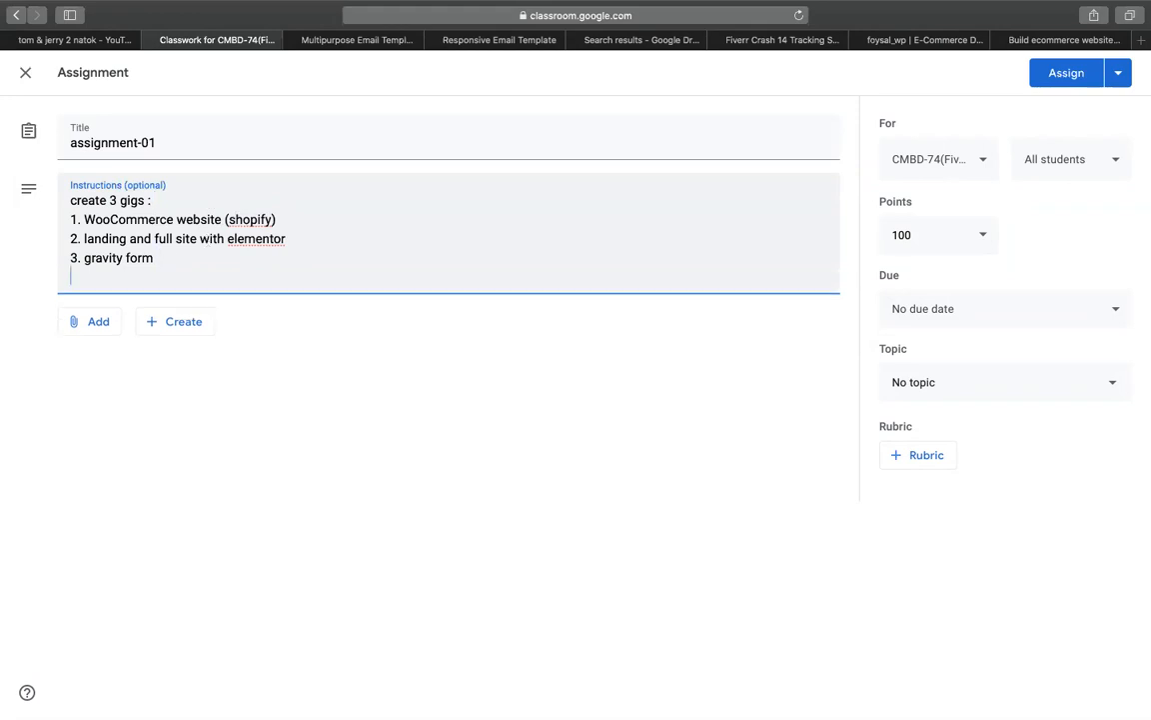
type("make 3 docs and submit here")
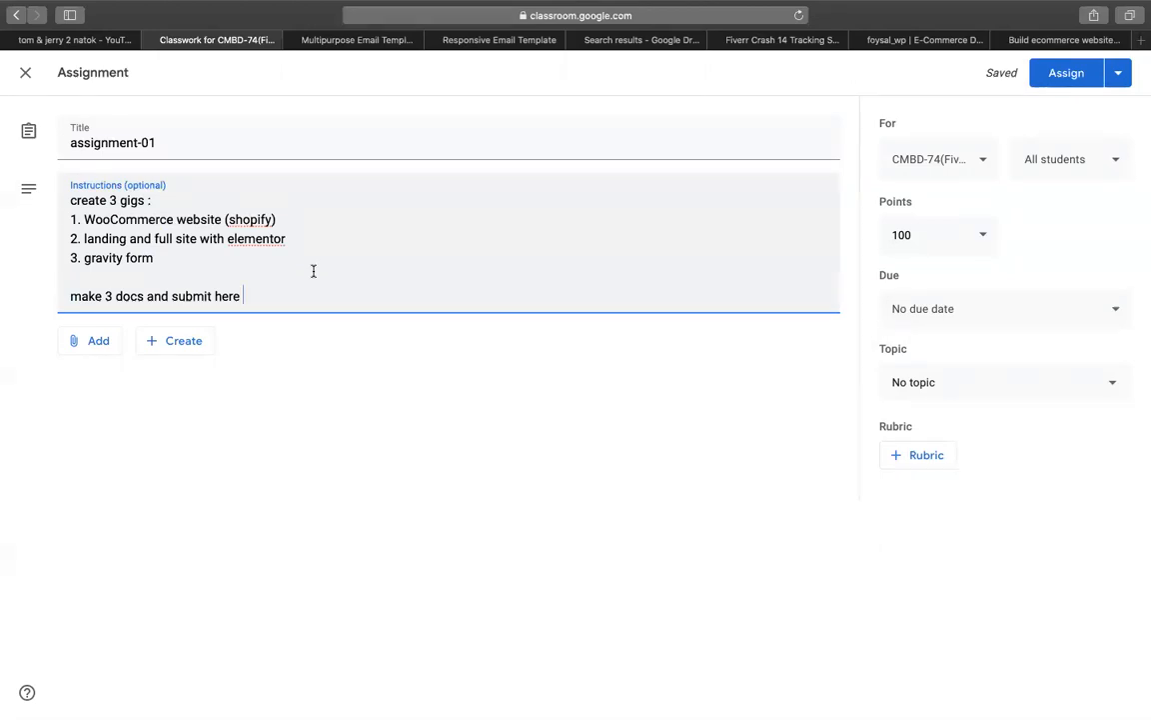
left_click(278, 274)
double_click(242, 277)
triple_click(221, 291)
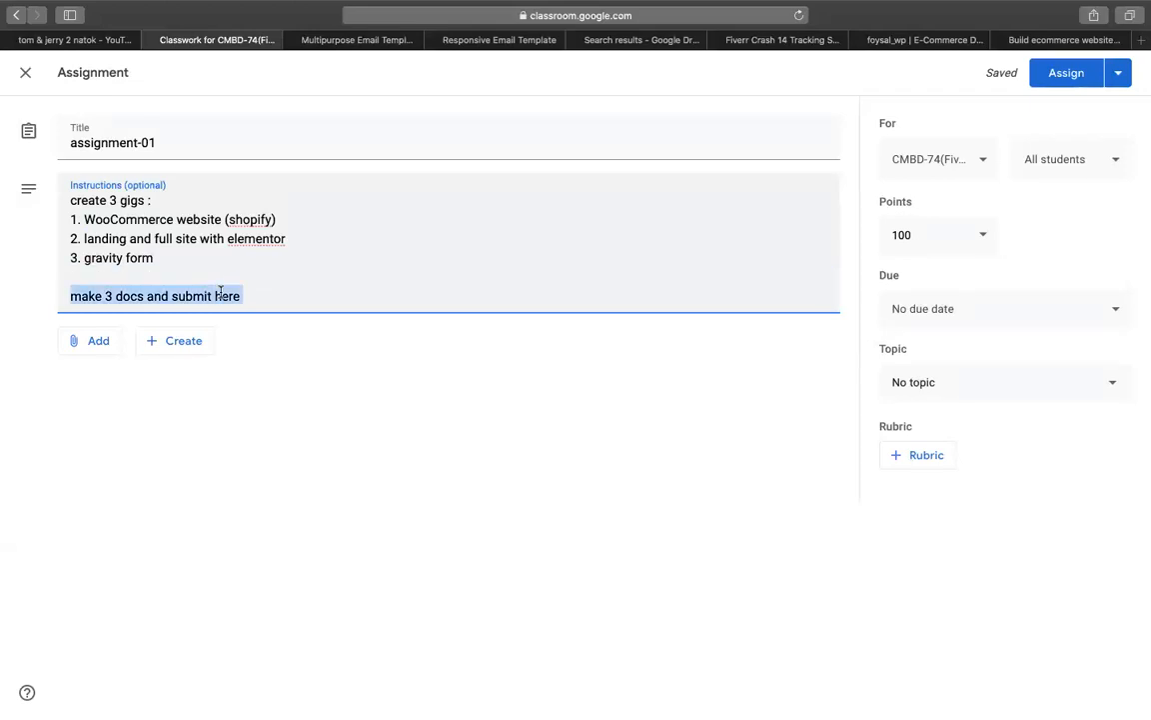
left_click(321, 298)
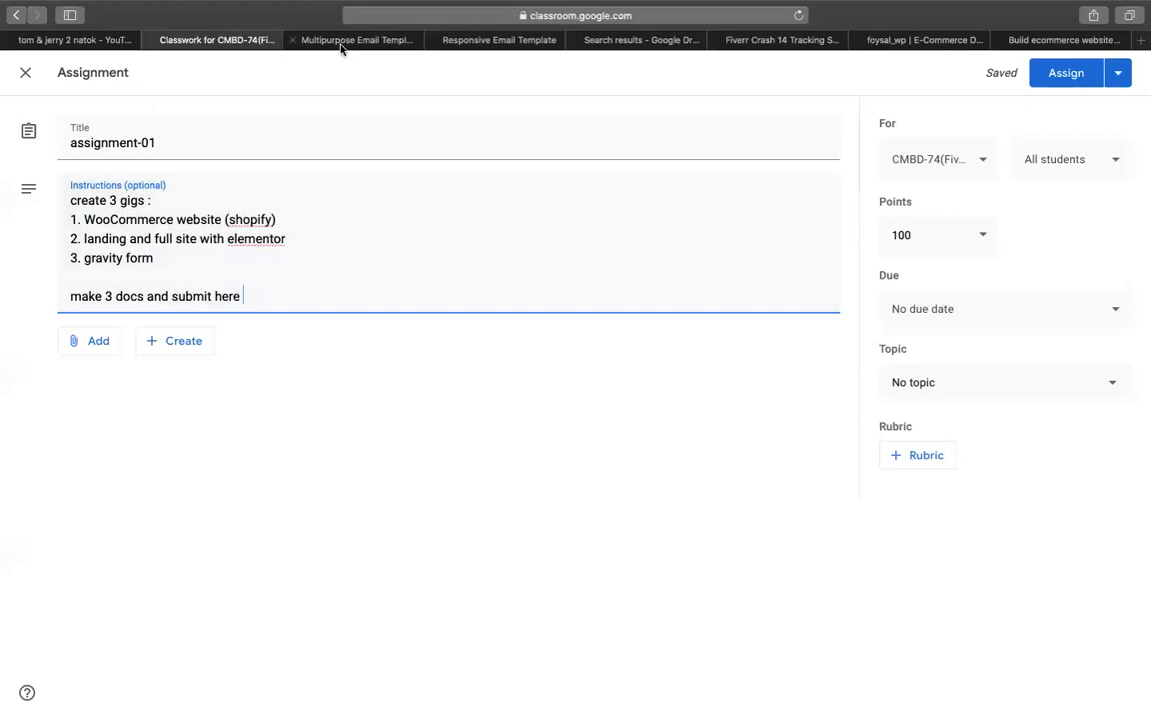
Extend the third gig item in the instructions with "/ Mailchimp" after "gravity form"
left_click(182, 255)
double_click(155, 281)
triple_click(117, 309)
left_click(218, 262)
type("/ mailchimp")
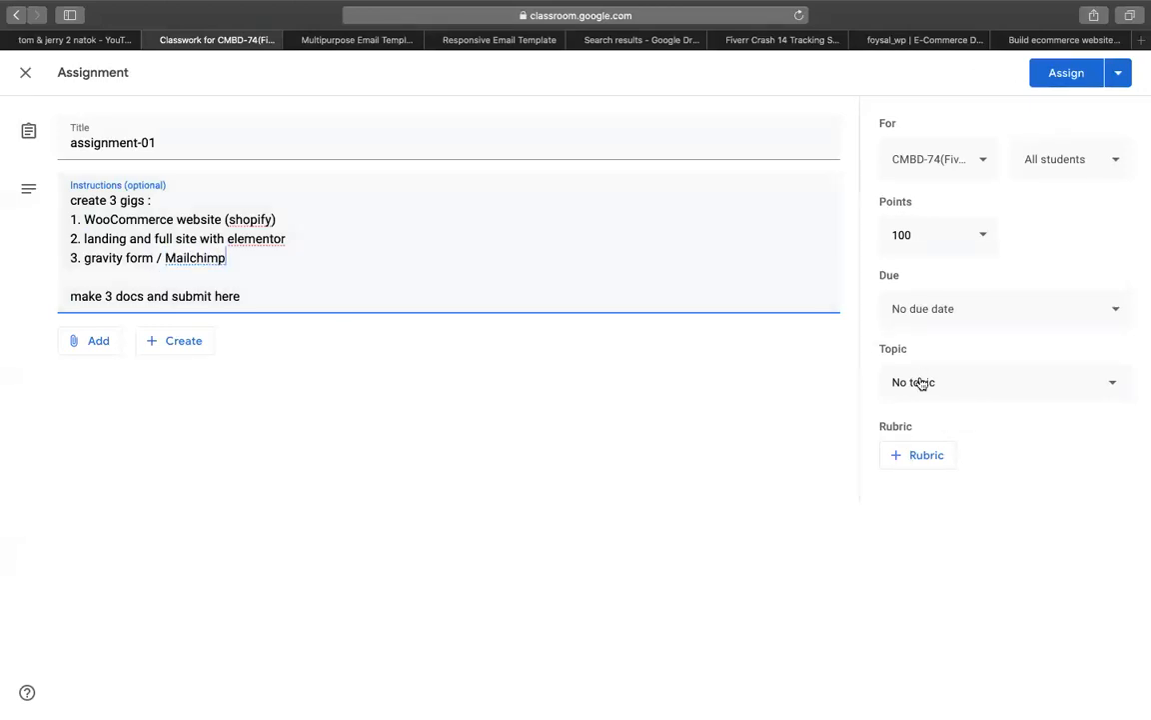
Set the assignment's topic to "episode-02(gig open)" and assign it to all students
left_click(920, 382)
left_click(899, 508)
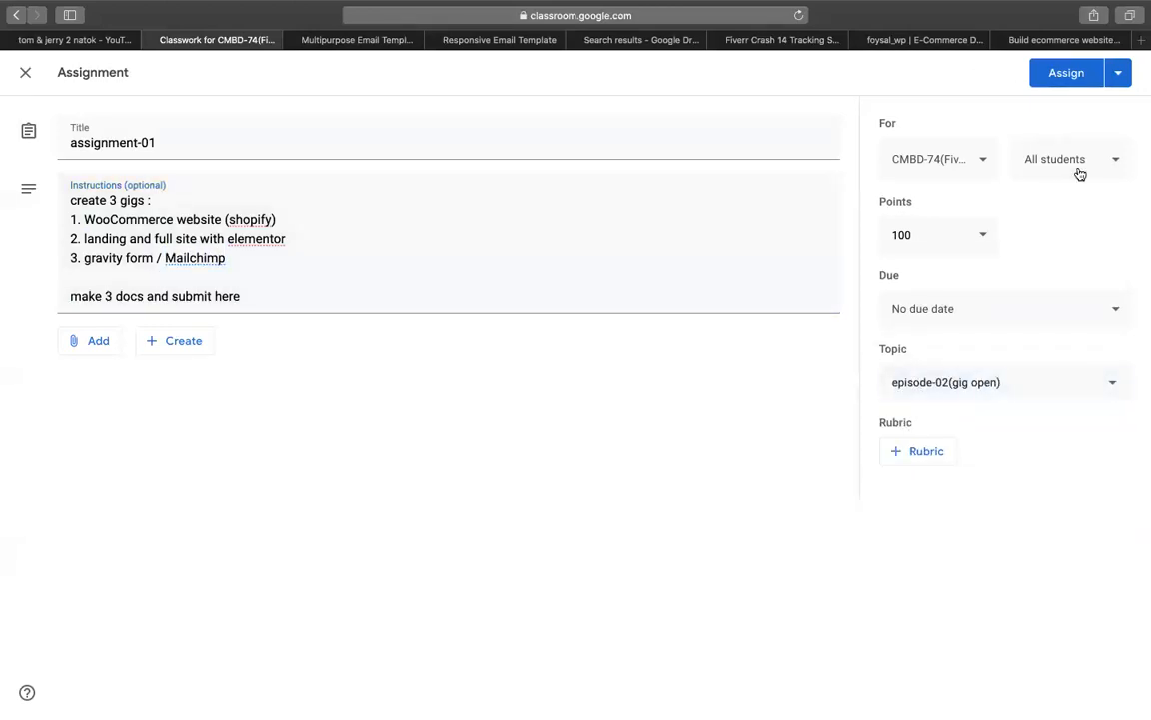
left_click(1062, 78)
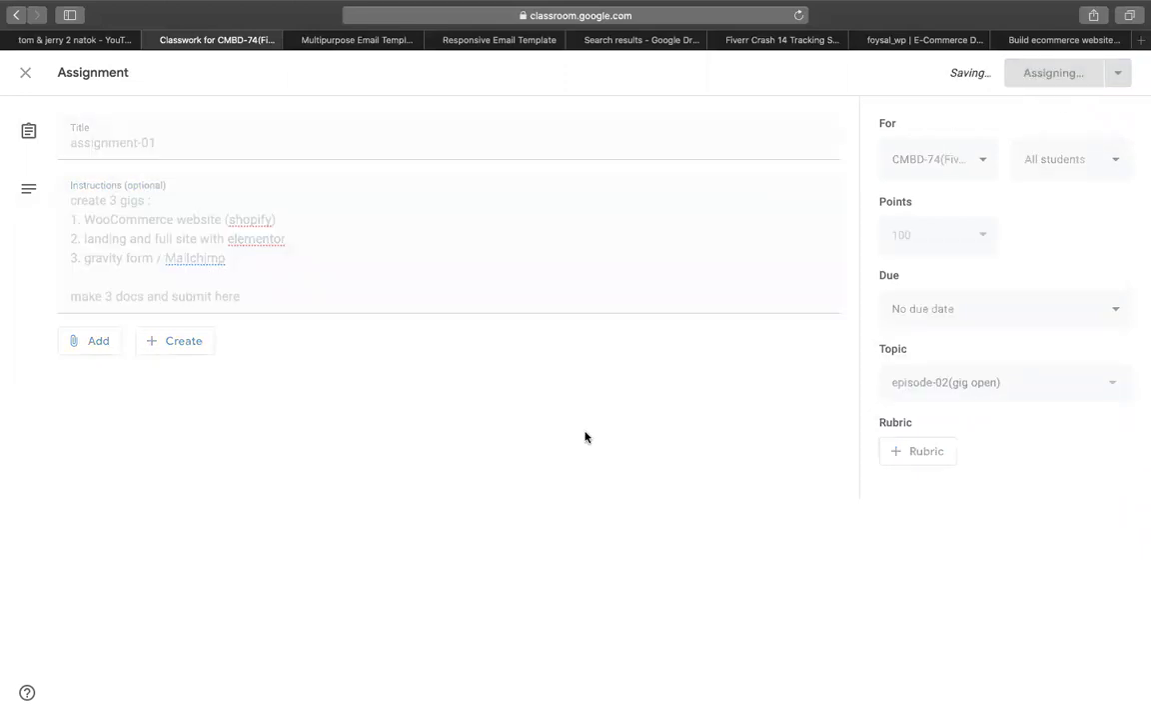